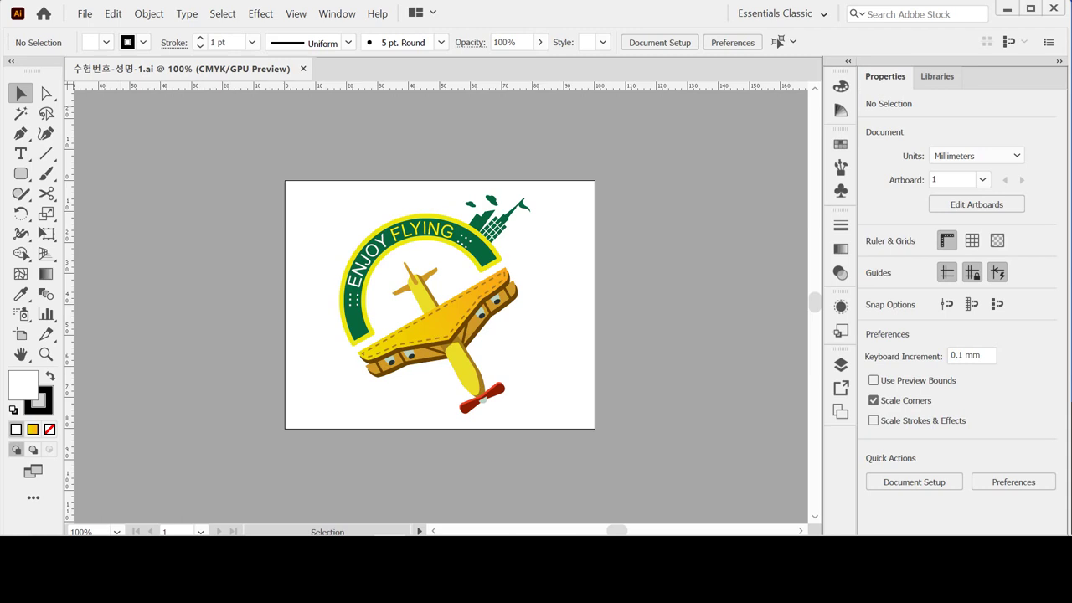
key(ctrl+n)
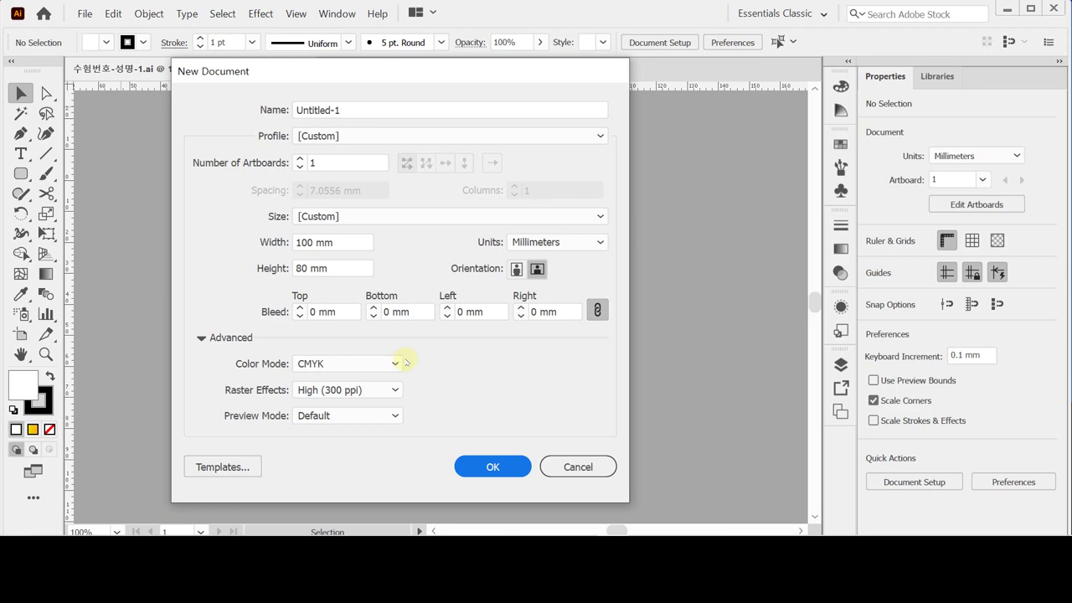
key(Escape)
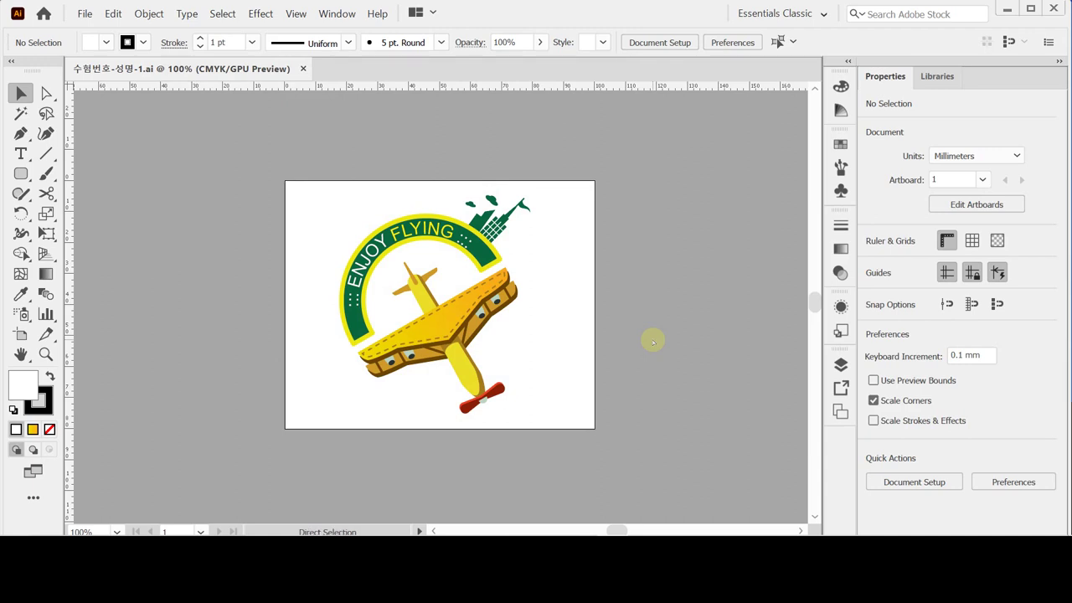
key(ctrl+apostrophe)
key(ctrl+apostrophe)
key(ctrl+apostrophe)
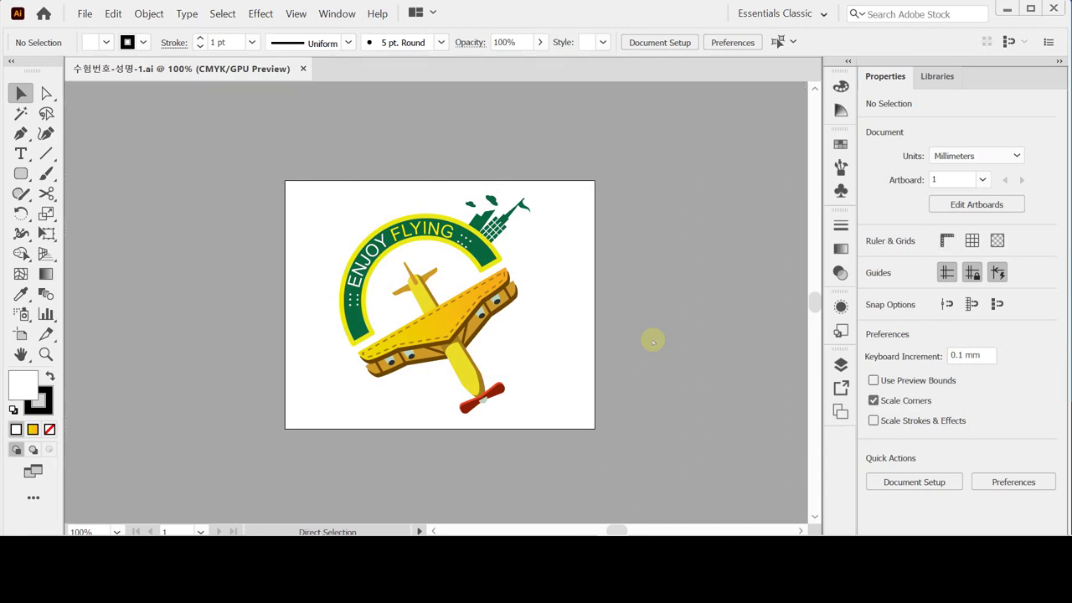
key(ctrl+apostrophe)
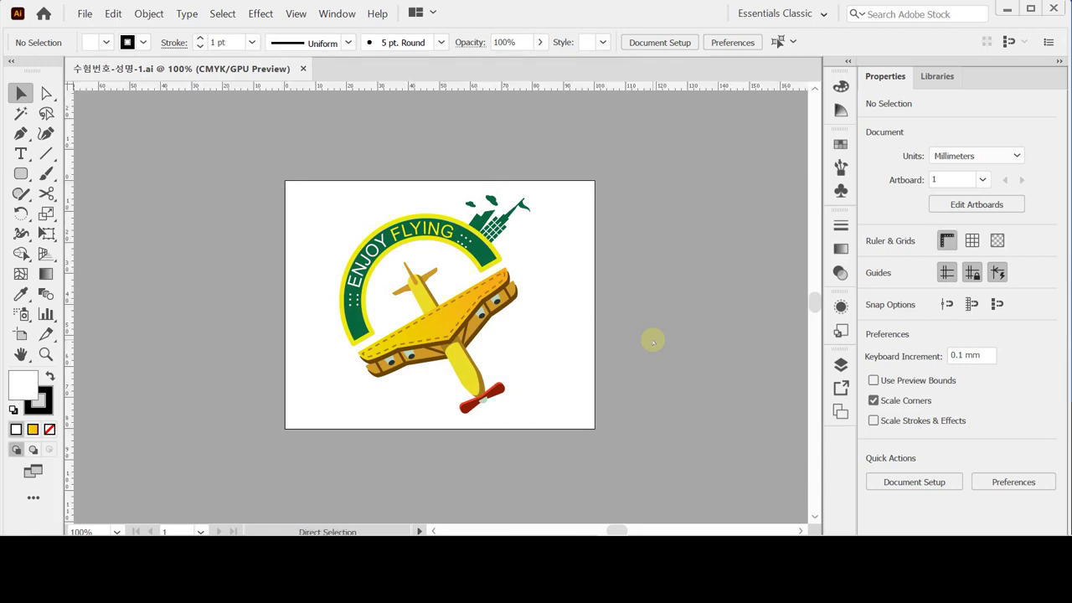
key(ctrl+r)
key(ctrl+r)
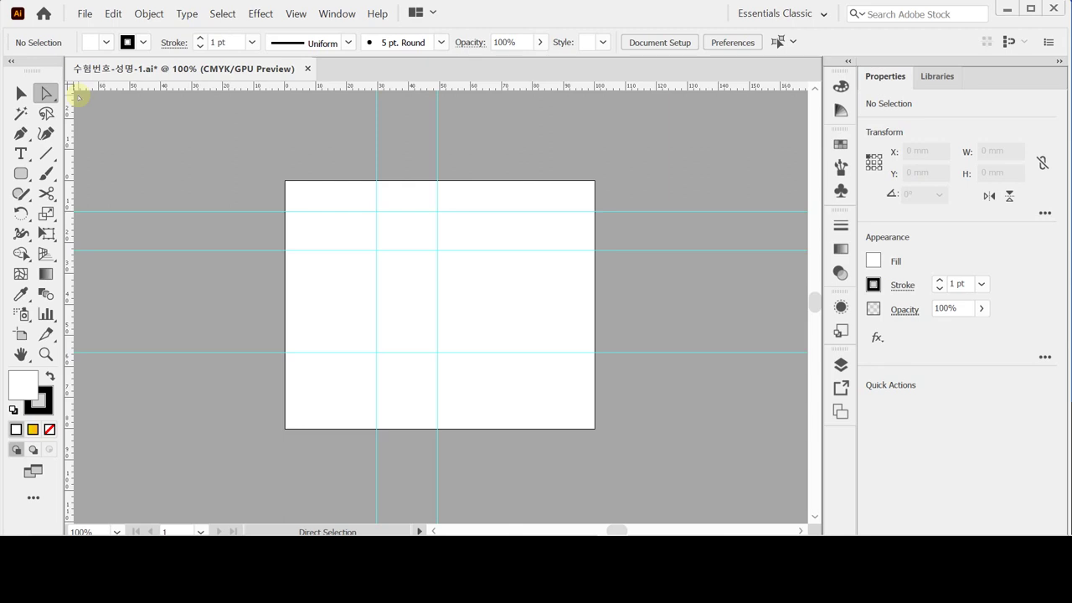
- Save the document as 수험번호-성명-1.ai in the GTQ folder, replacing the existing file, in Illustrator 2020 format
key(ctrl)
key(ctrl+shift+s)
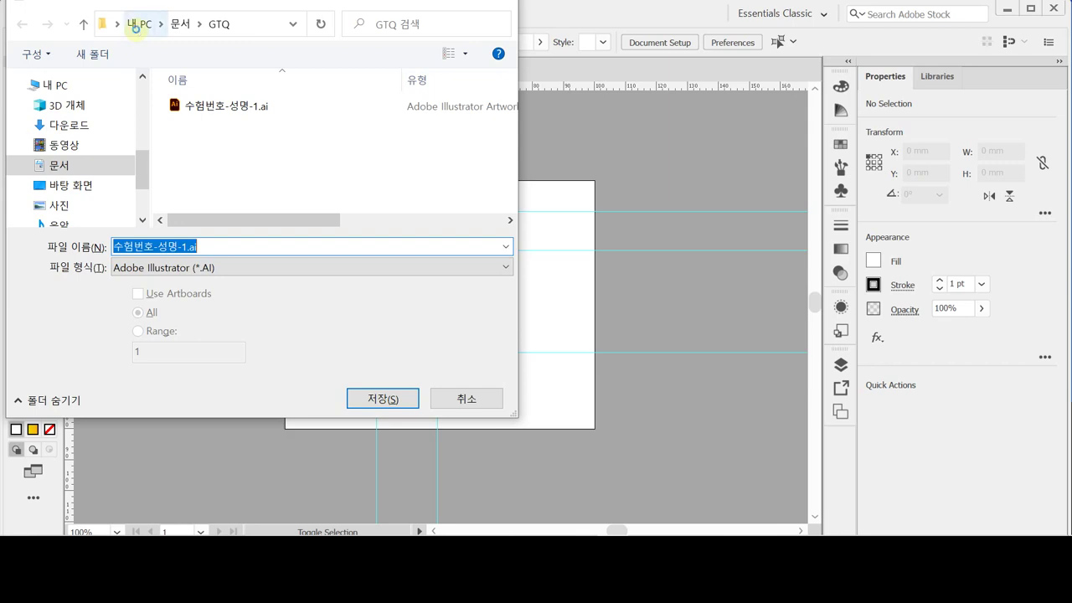
key(Return)
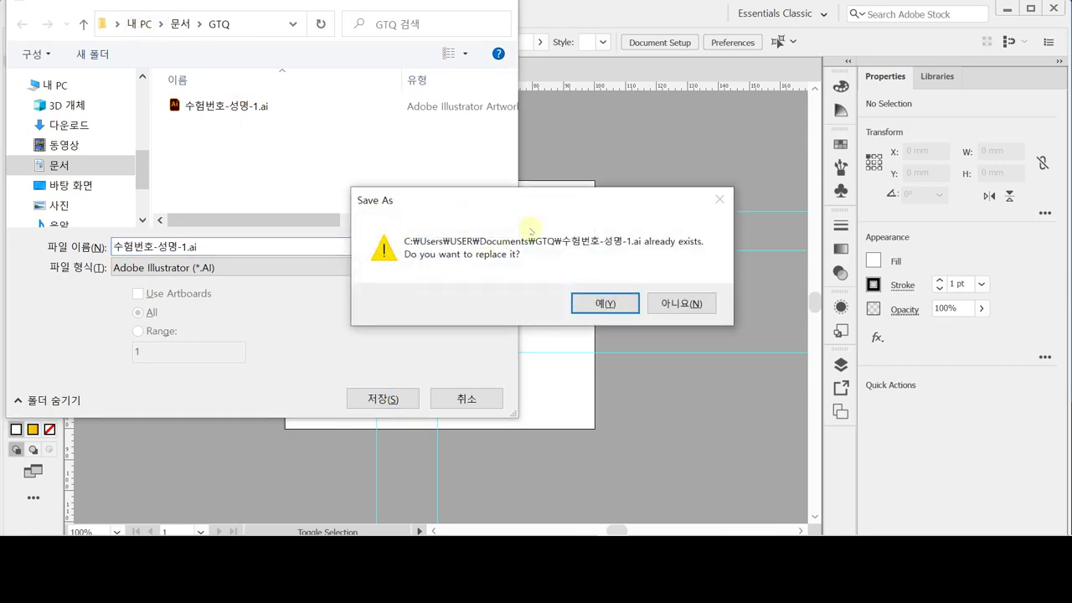
click(605, 303)
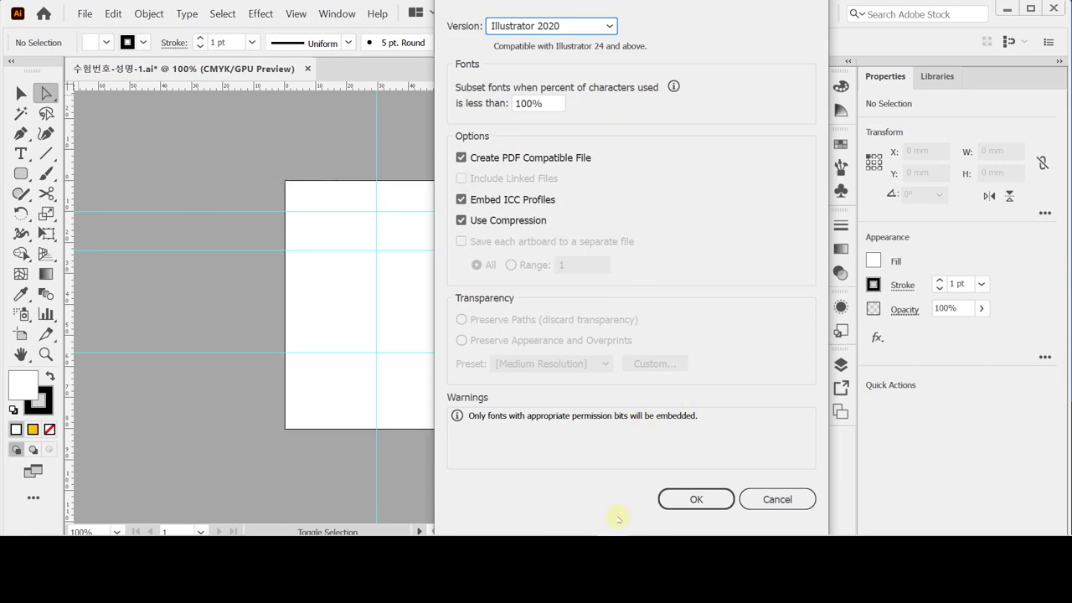
click(675, 503)
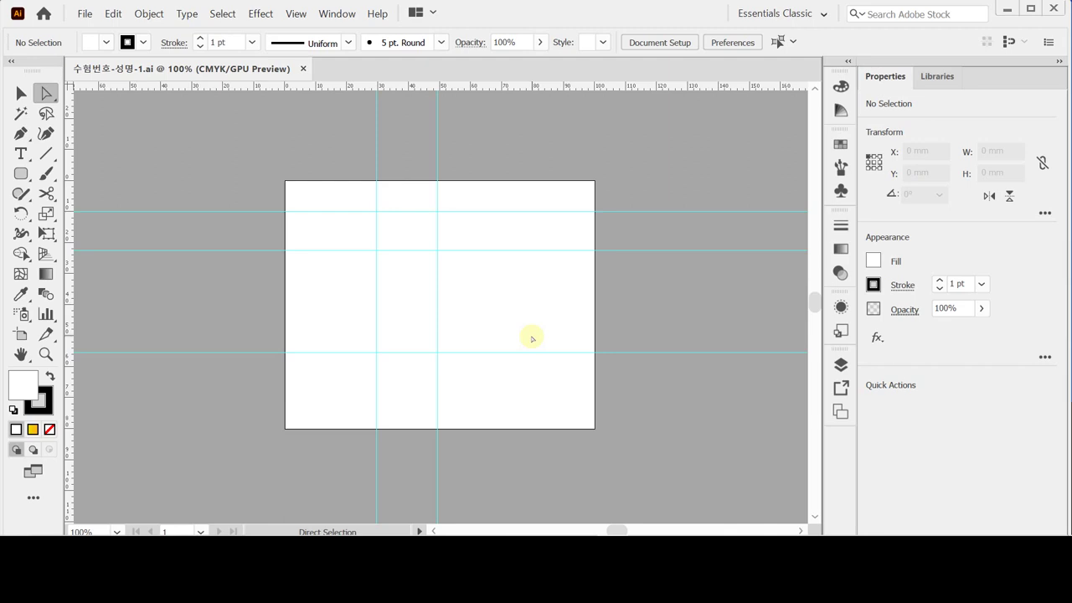
- Paste the airplane artwork onto the artboard and convert its outlines into guides
key(ctrl)
key(ctrl+v)
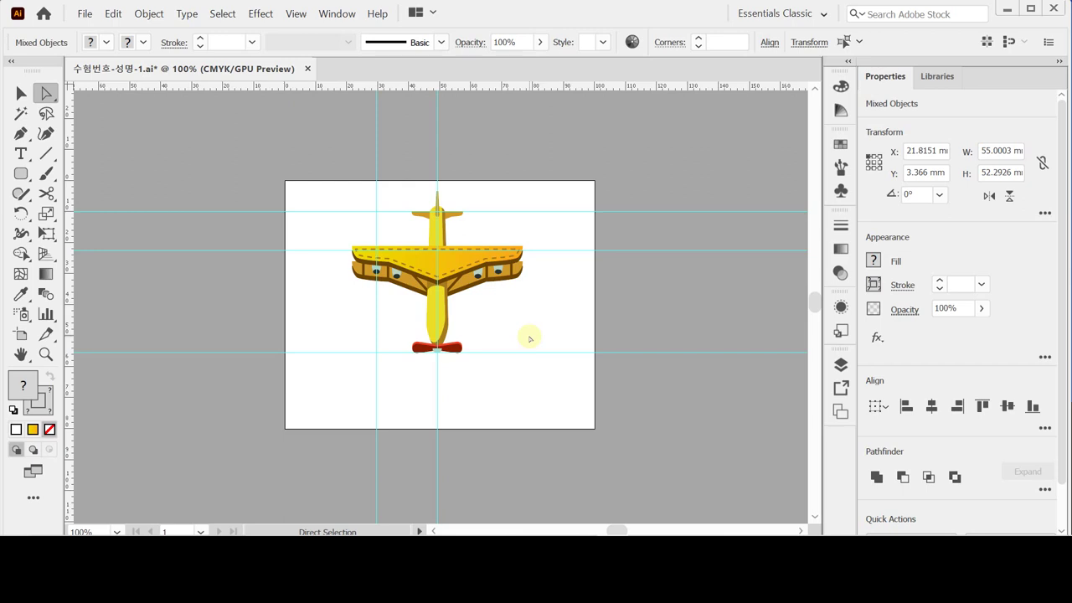
key(ctrl)
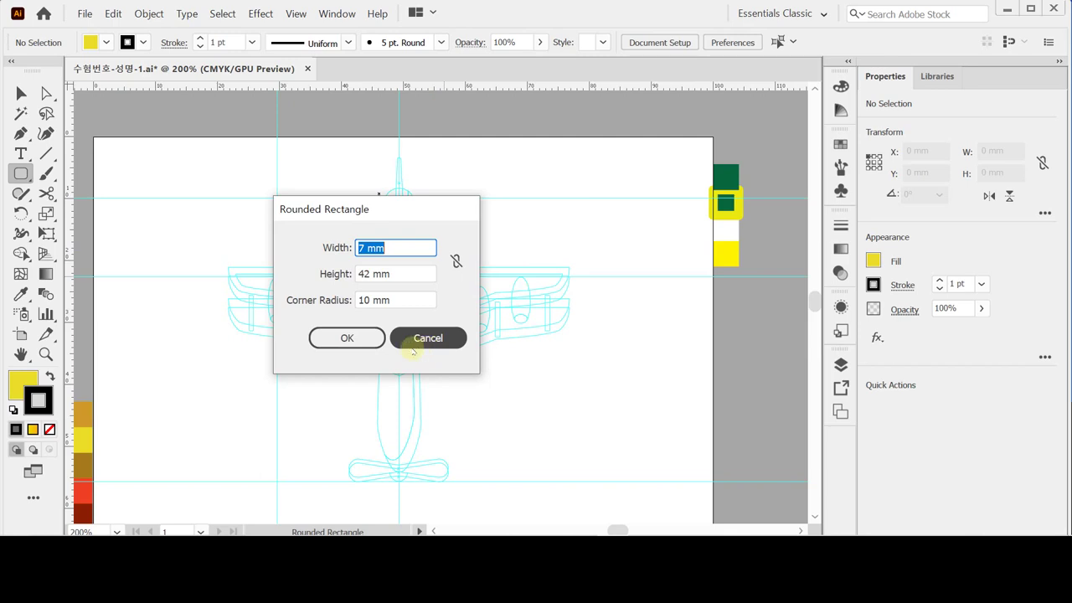
- Draw a 7 mm by 42 mm rounded rectangle with a 10 mm corner radius, centred over the airplane's fuselage guide
click(399, 249)
click(407, 274)
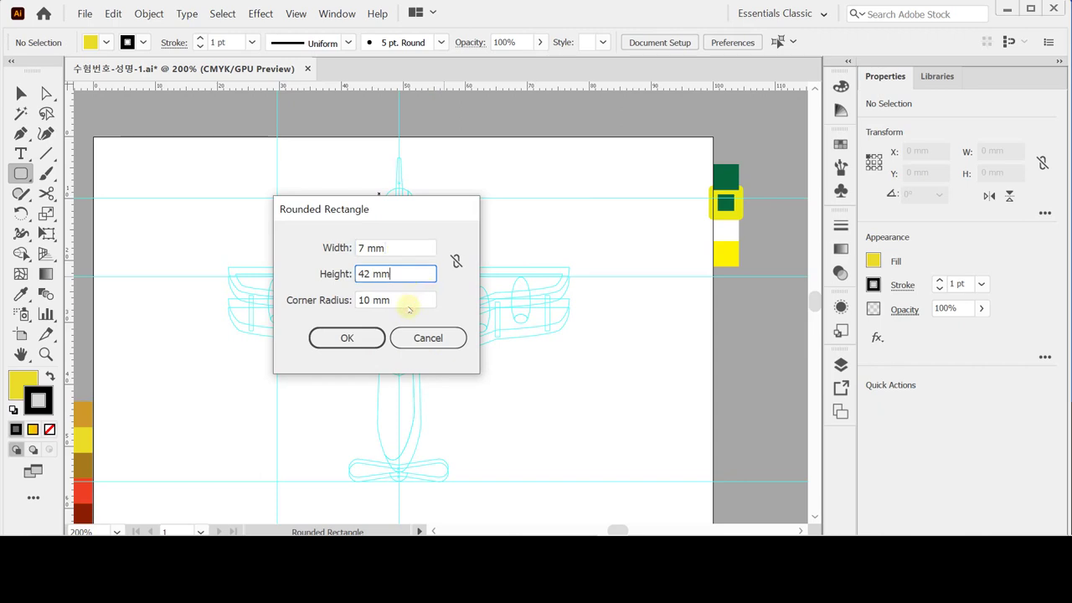
click(353, 338)
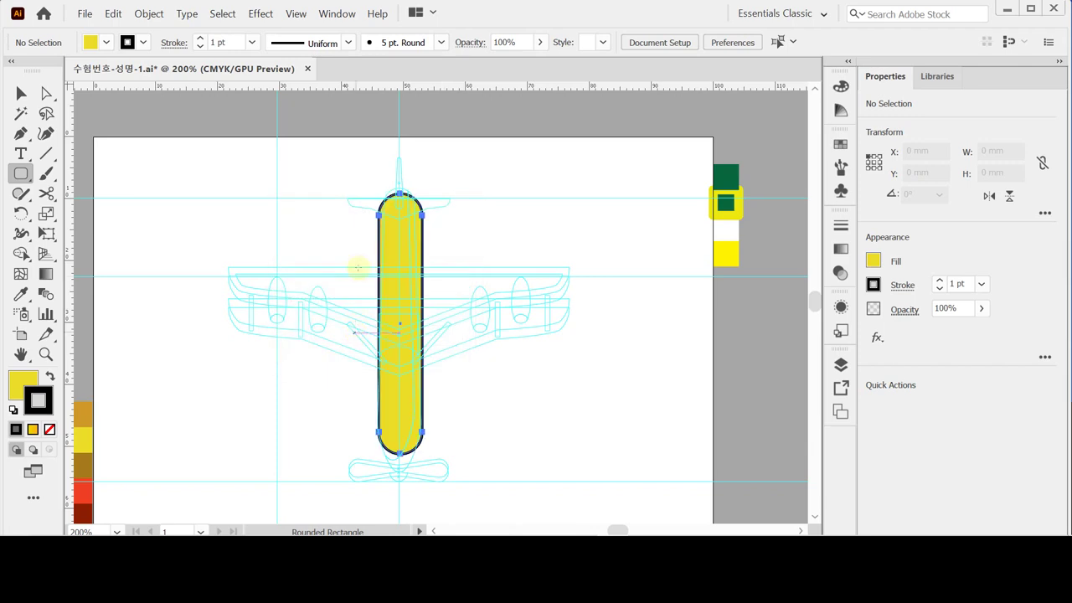
drag(411, 270, 411, 266)
ctrl+click(411, 266)
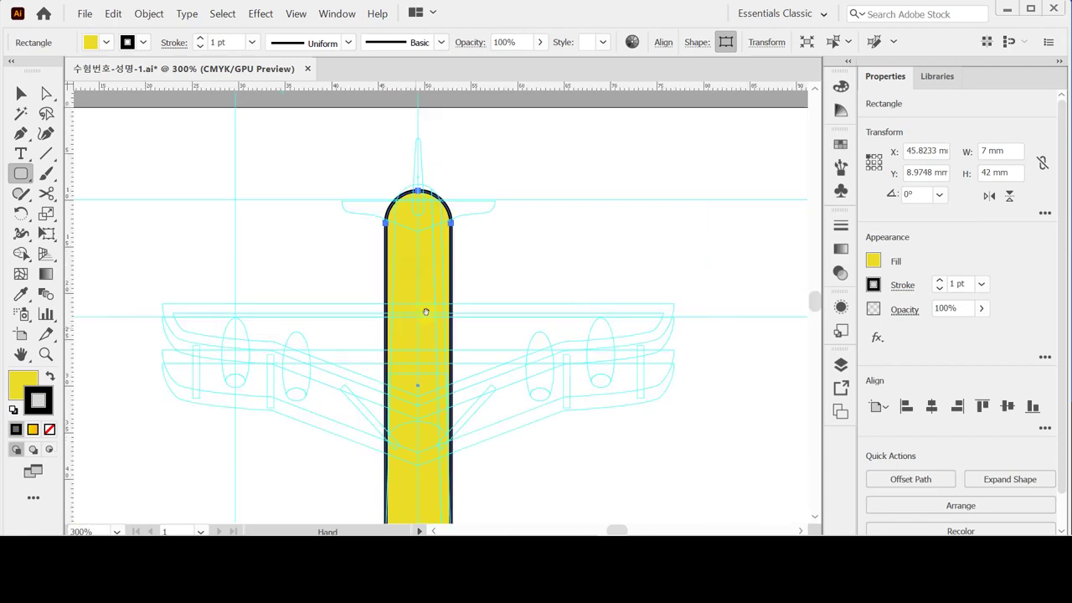
ctrl+alt+click(419, 285)
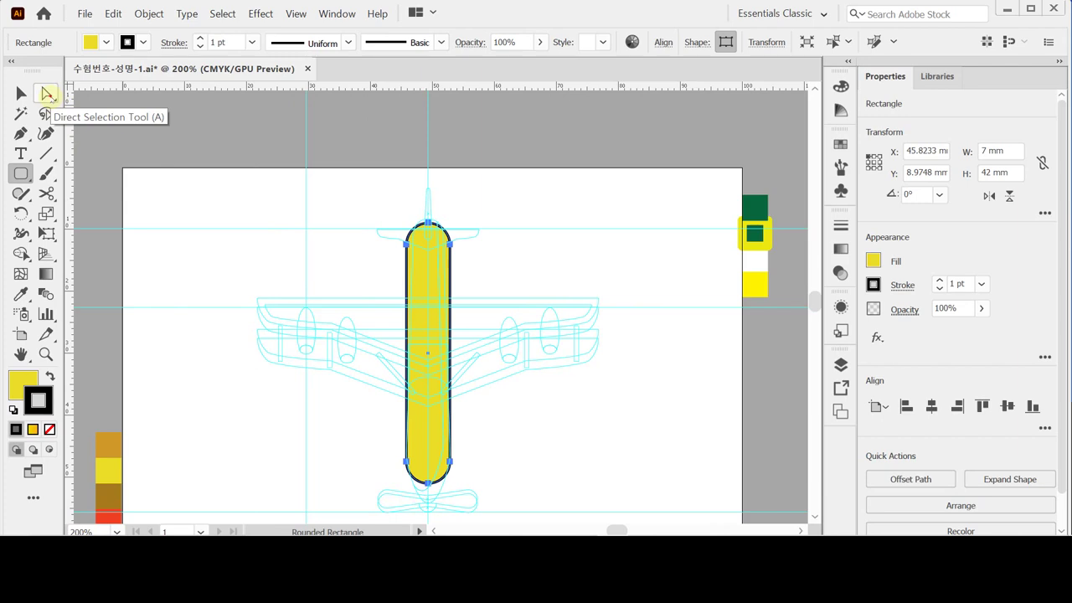
- Taper the fuselage by scaling only the anchor points at its upper end uniformly to 70%
click(47, 93)
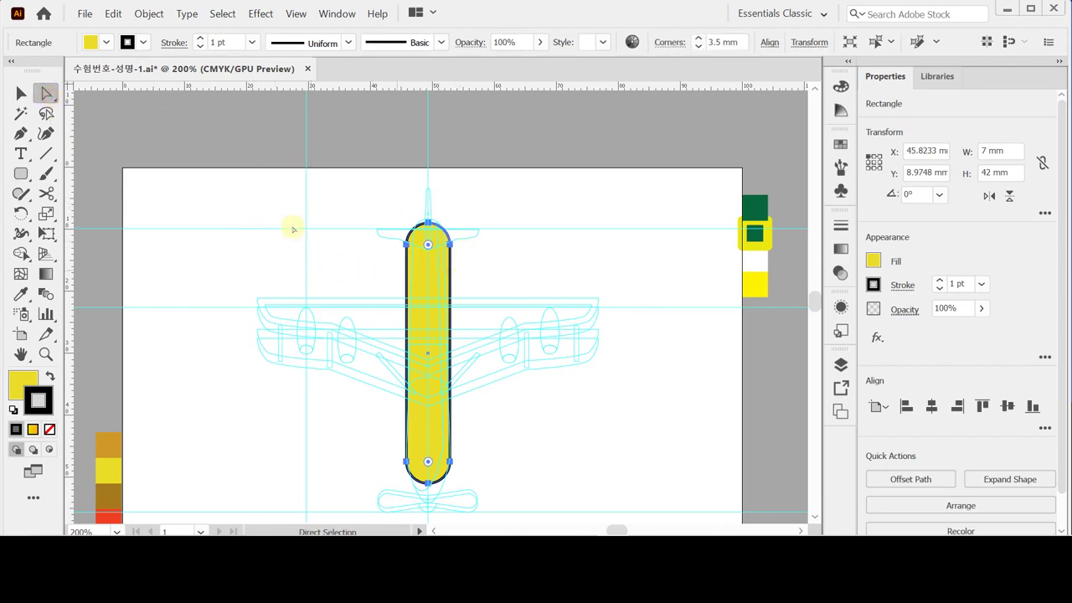
drag(368, 207, 493, 278)
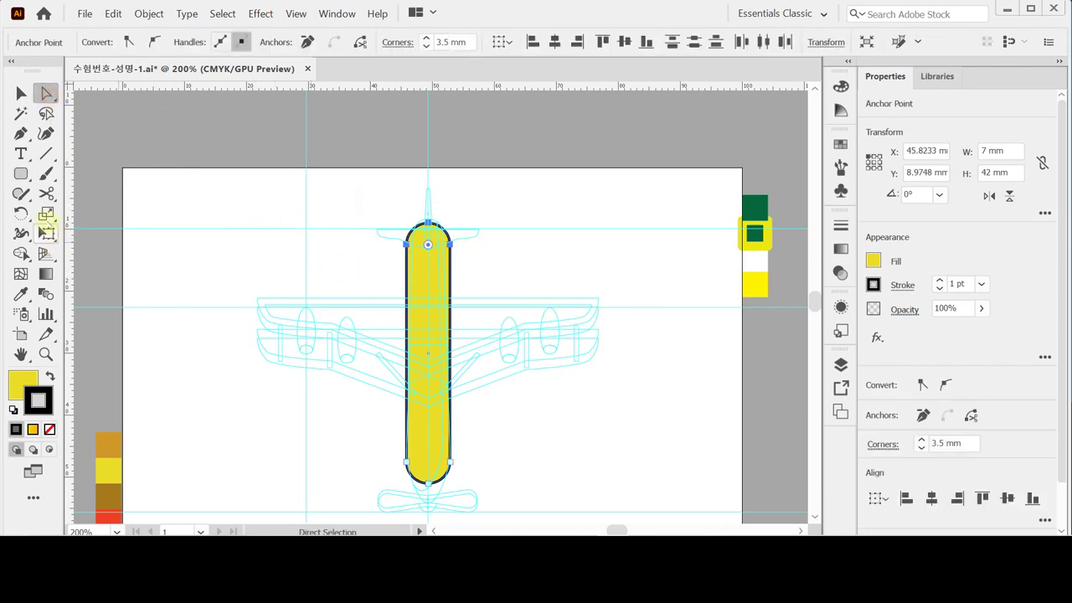
double_click(46, 214)
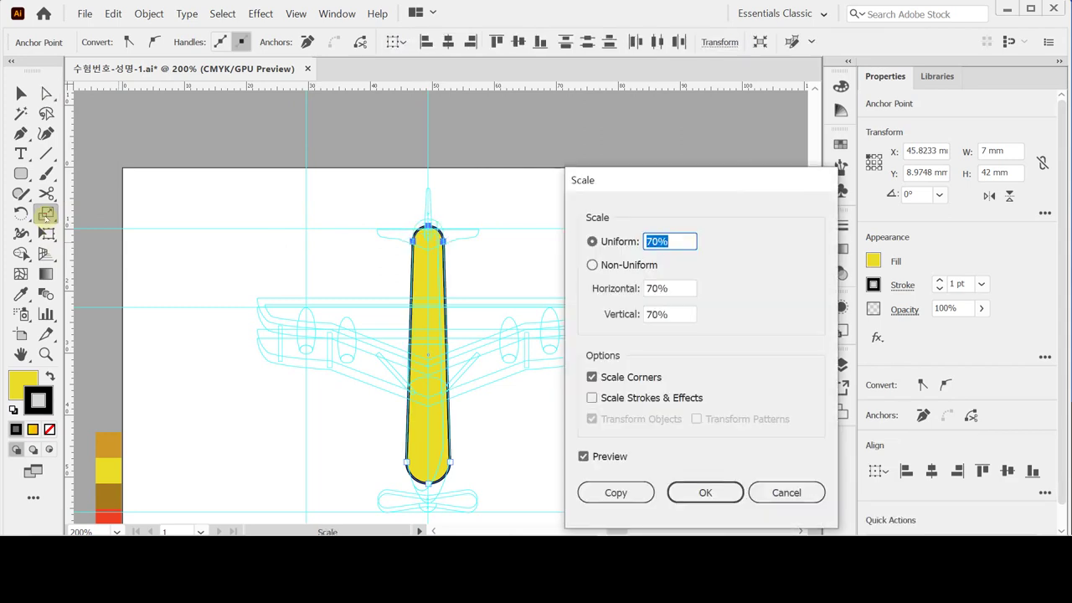
click(679, 240)
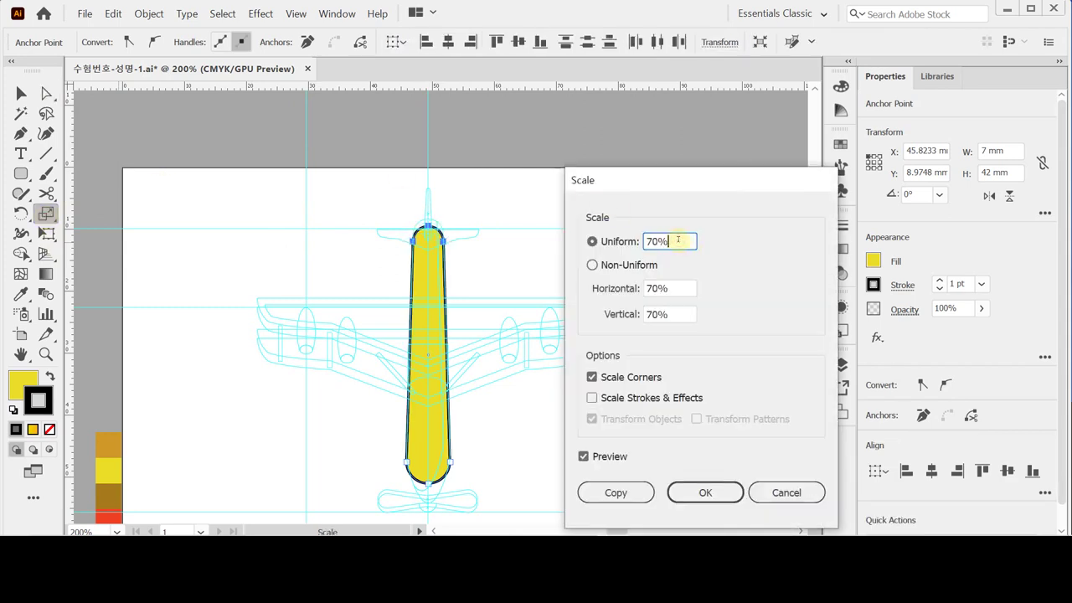
click(699, 493)
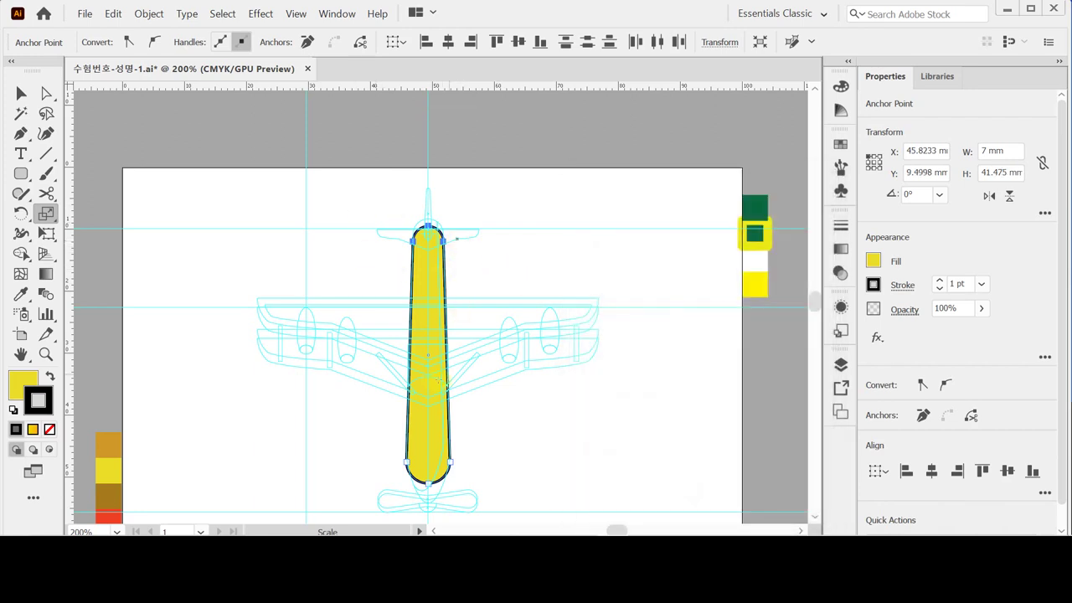
- Move the whole tapered fuselage up along the centre guide to a Y position of about 7.9 mm
ctrl+click(435, 387)
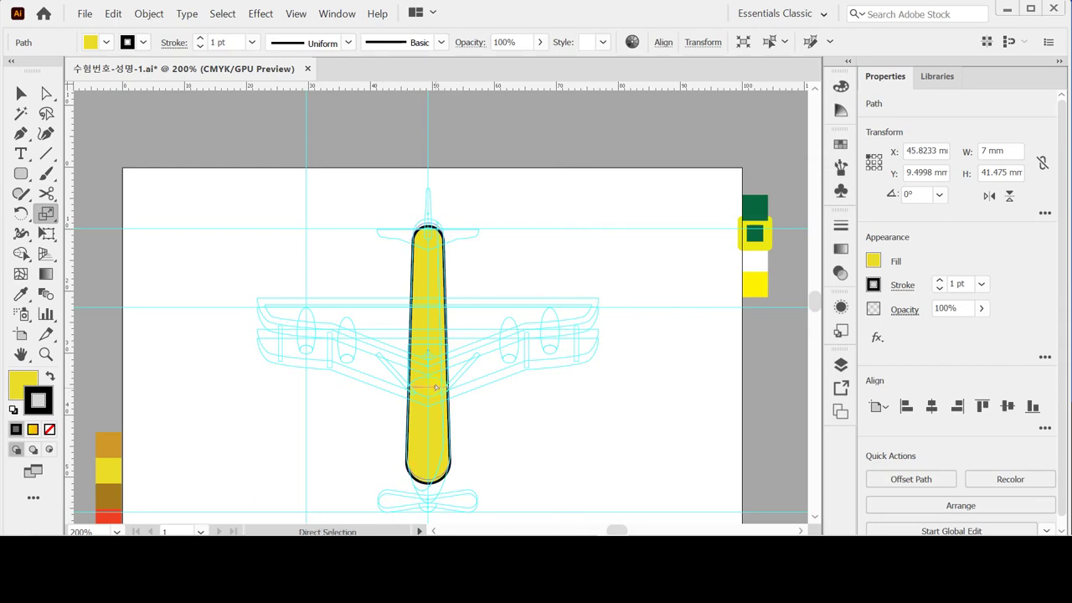
drag(434, 386, 436, 383)
drag(499, 274, 500, 219)
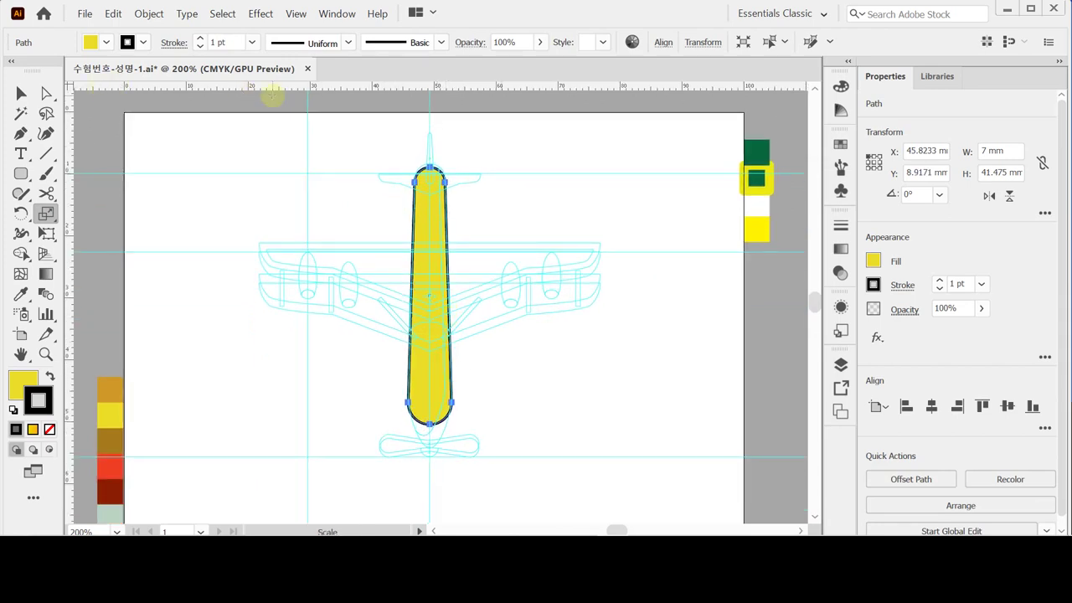
key(Up)
- Pull the fuselage's lowest anchor point straight down to the propeller guide, lengthening the shape to about 45.6 mm
click(46, 93)
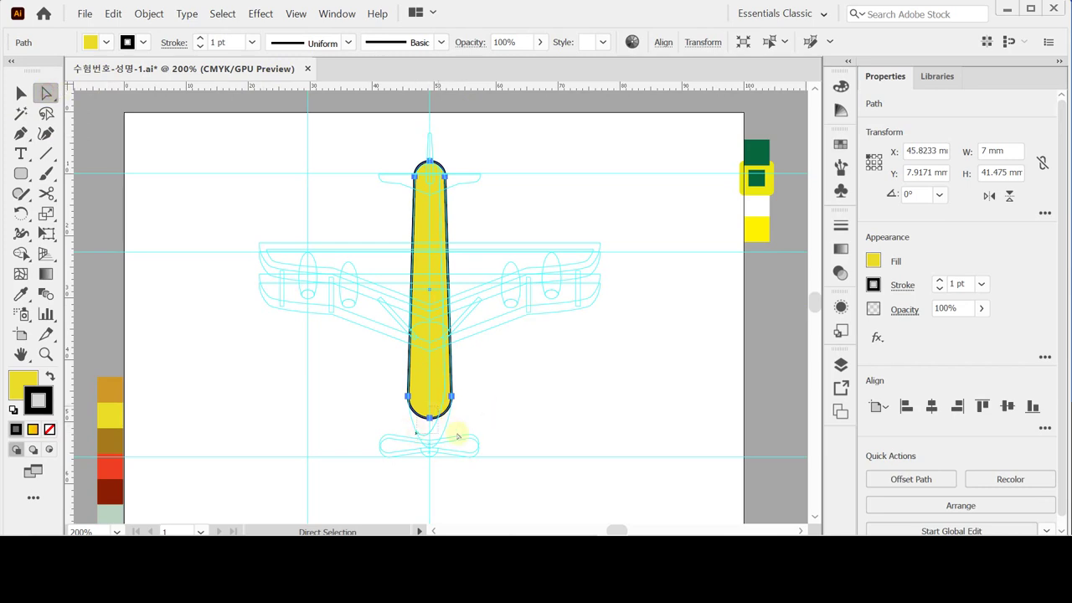
click(430, 418)
drag(431, 420, 433, 450)
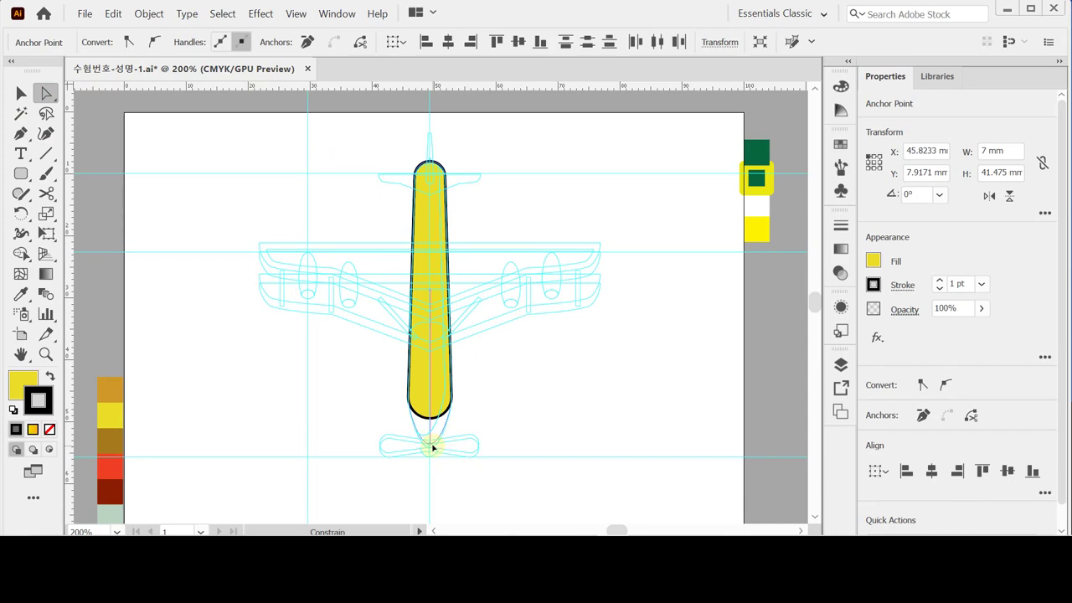
drag(433, 450, 433, 450)
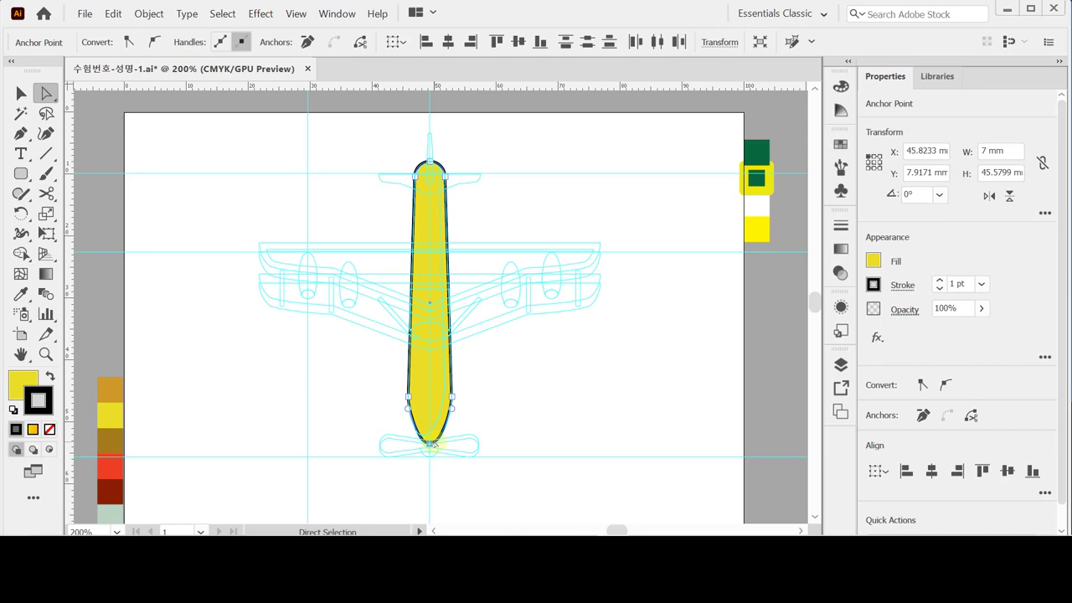
- Duplicate the fuselage shape, offsetting the copy about 1.3 mm left and 0.6 mm up
click(439, 383)
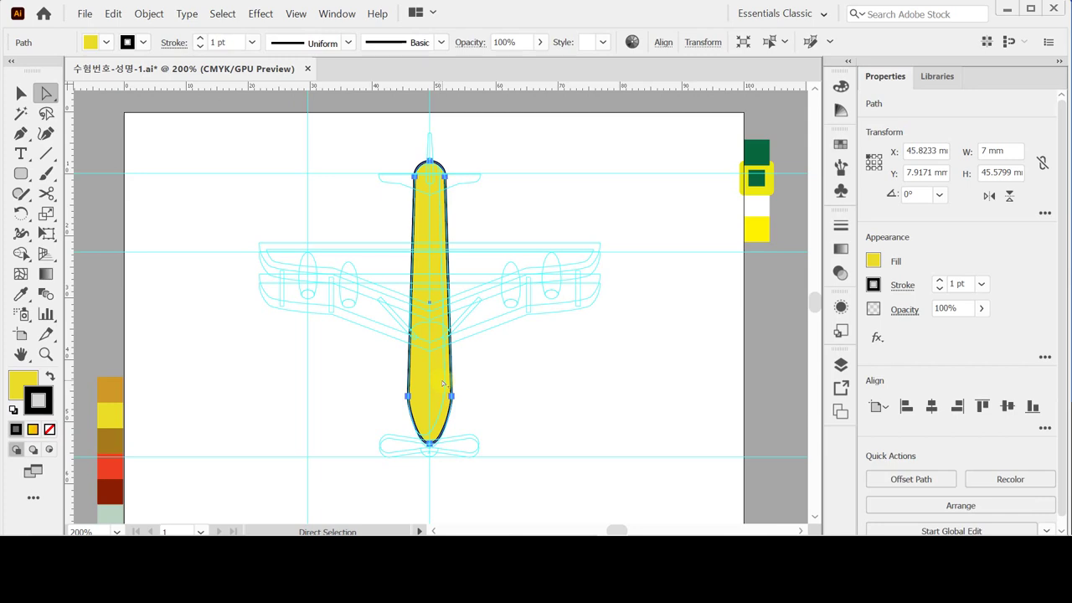
drag(438, 382, 429, 379)
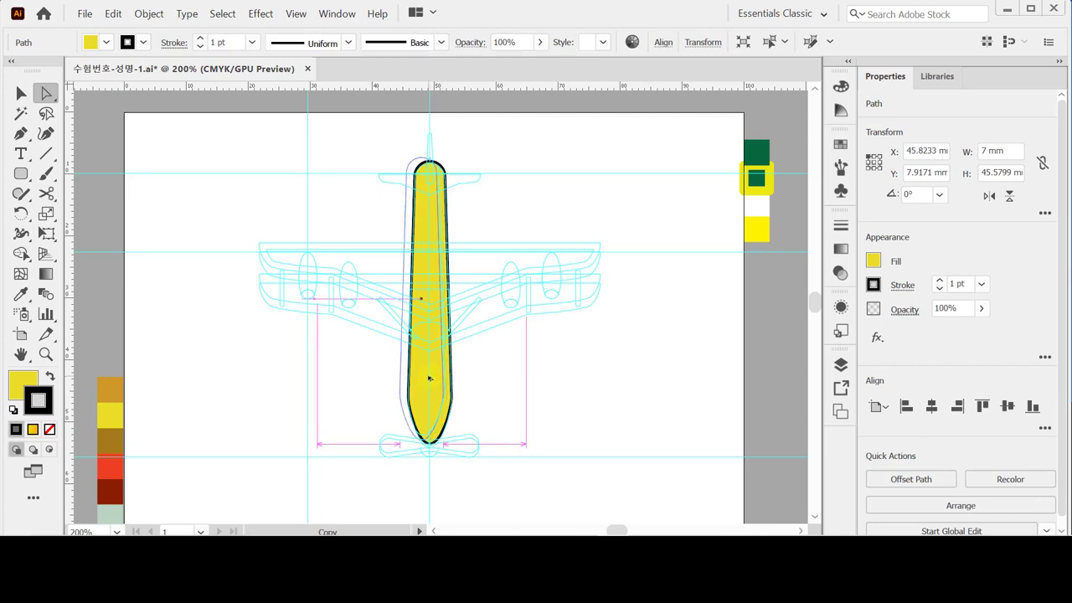
drag(429, 379, 428, 378)
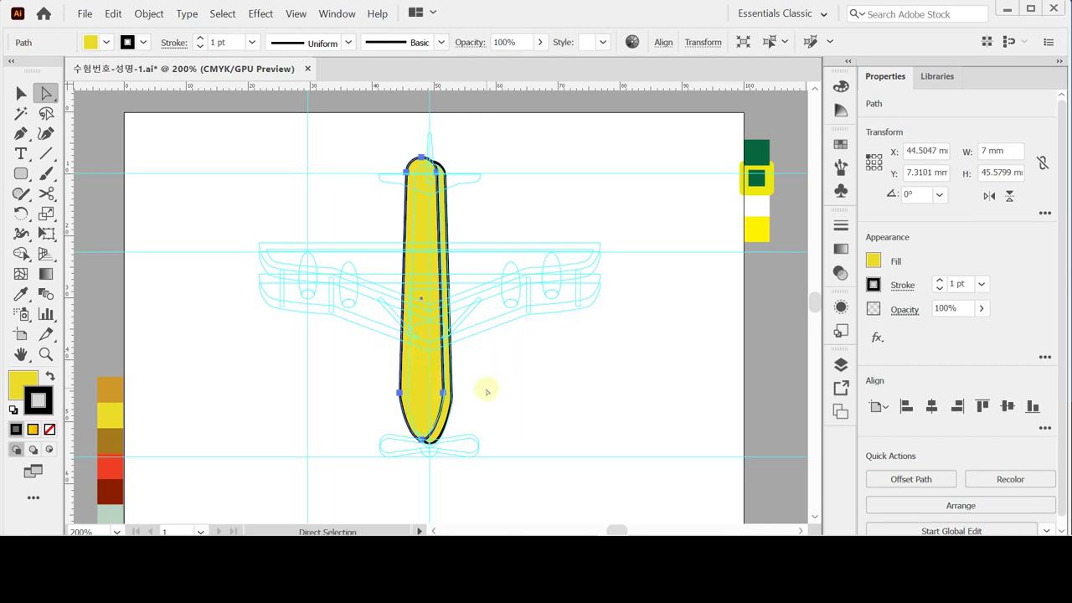
- Divide the two overlapping fuselage shapes with Pathfinder, deselect them and hide the guides
key(ctrl)
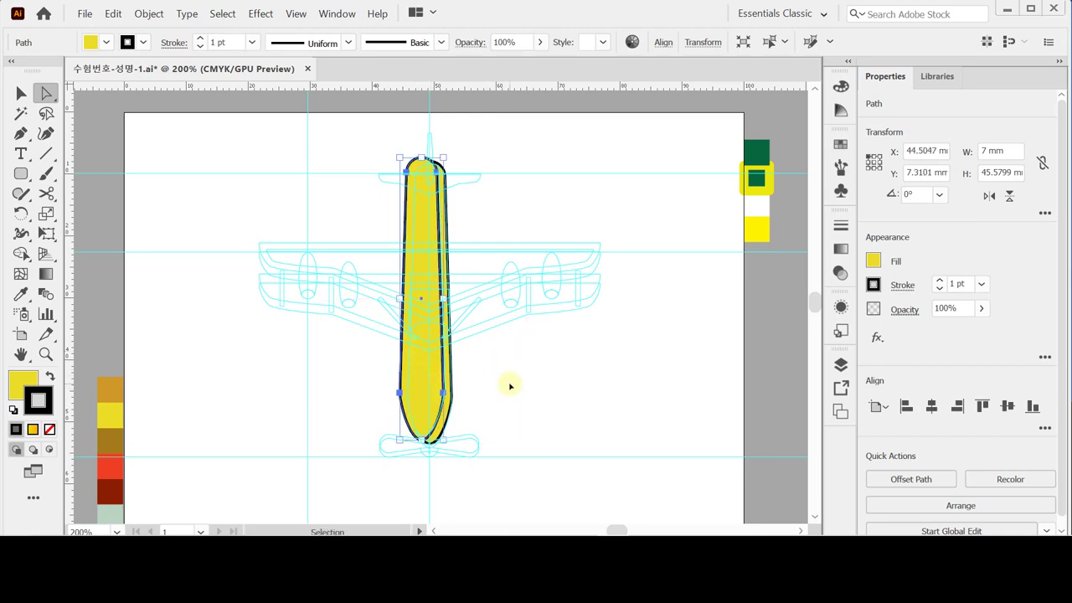
key(ctrl+a)
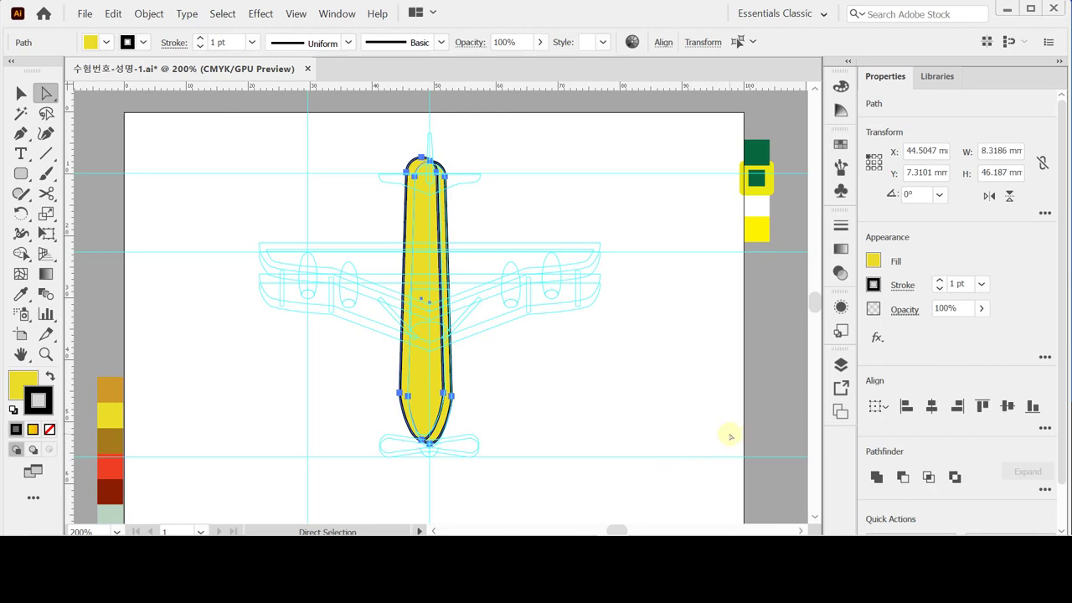
click(1045, 490)
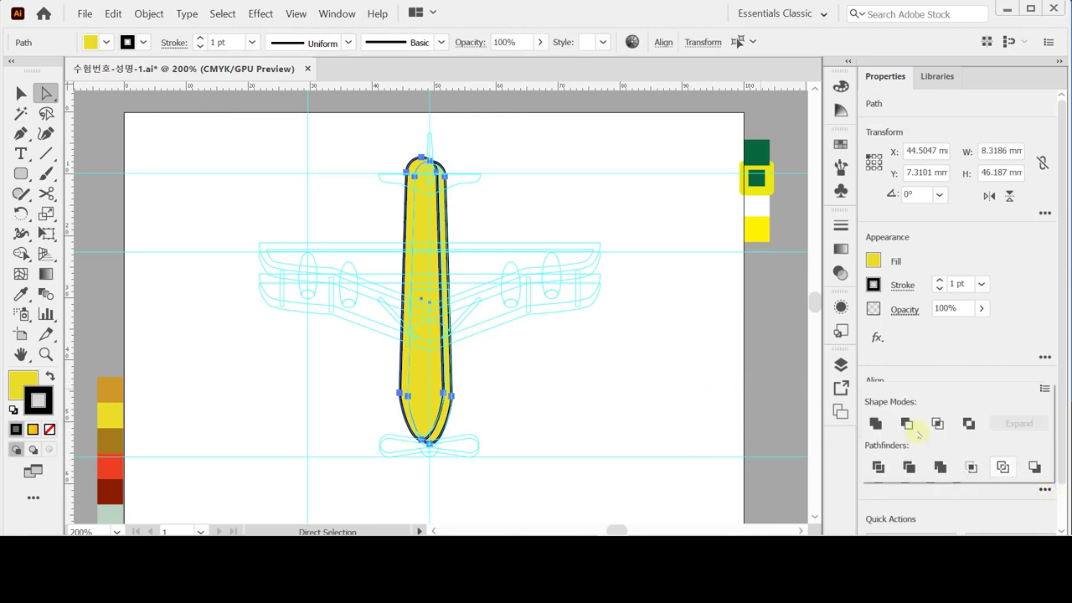
click(878, 467)
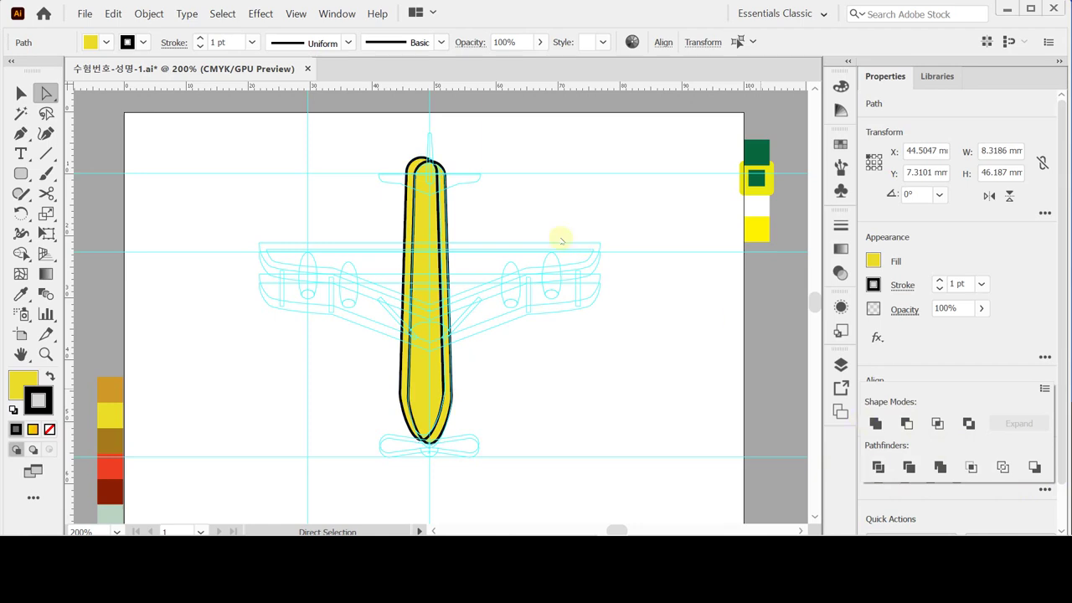
click(530, 305)
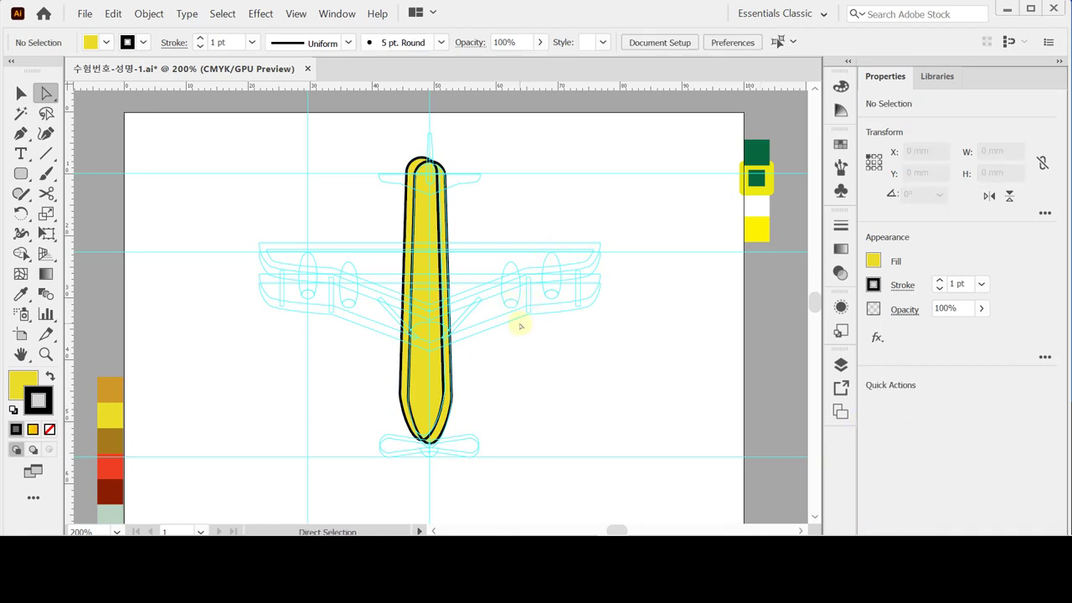
key(ctrl+semicolon)
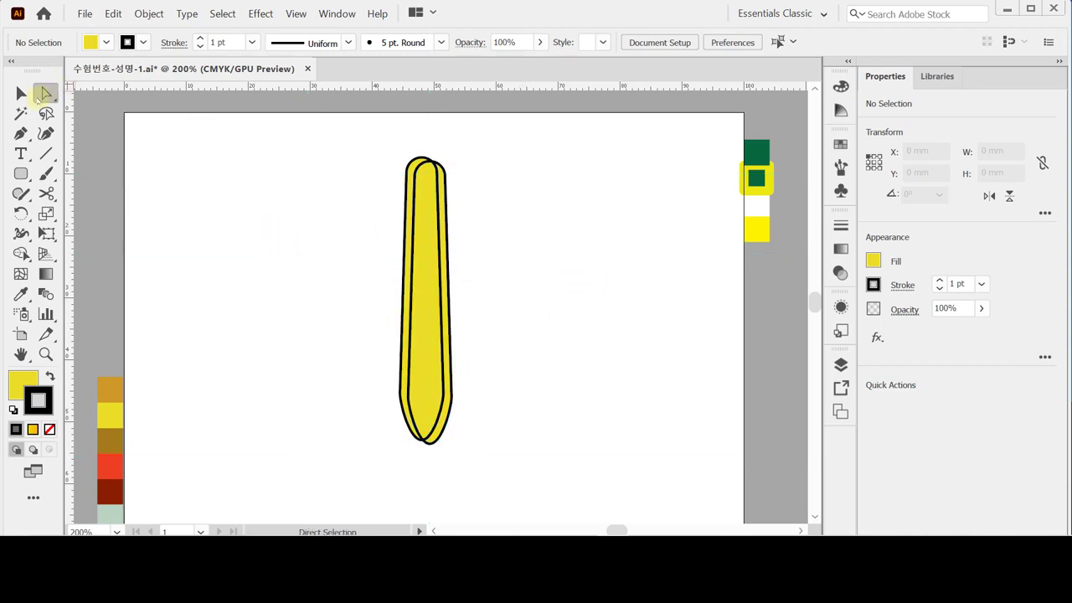
key(v)
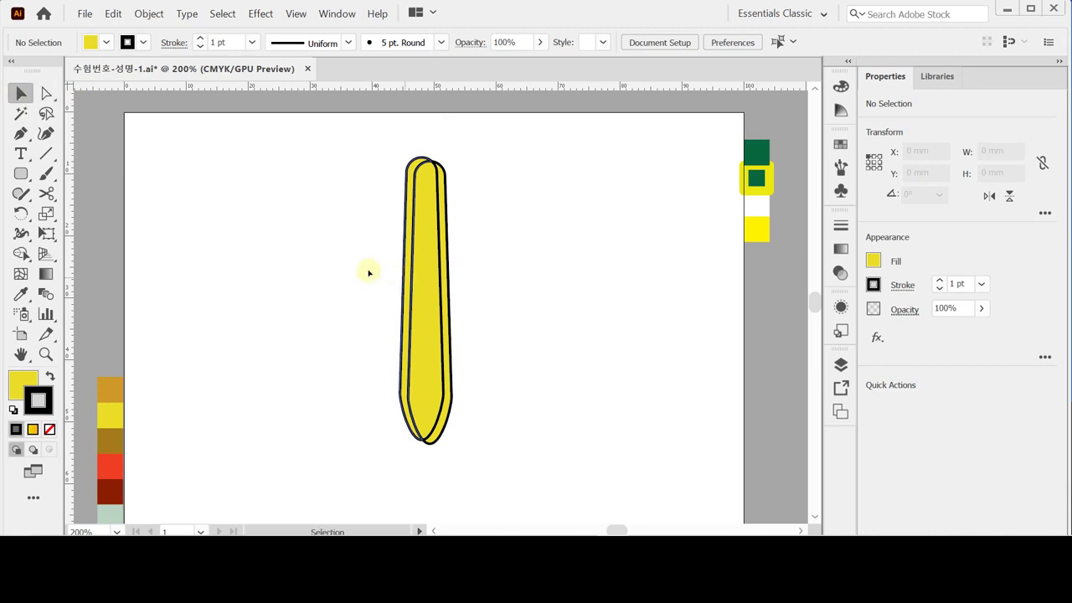
- Isolate the divided fuselage group and delete the narrow sliver along its left edge
click(424, 285)
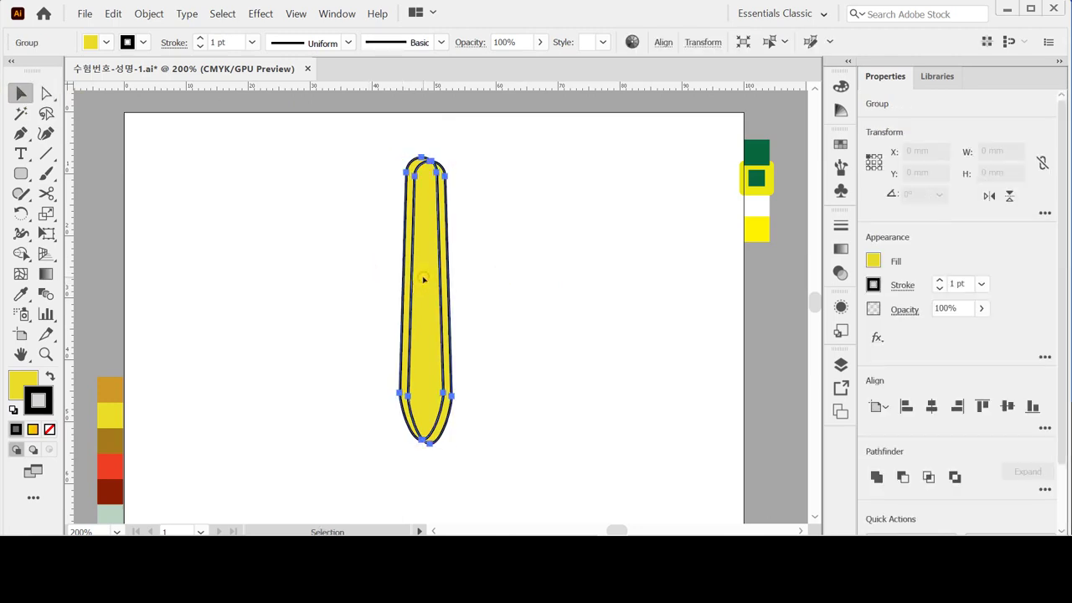
click(526, 271)
click(426, 274)
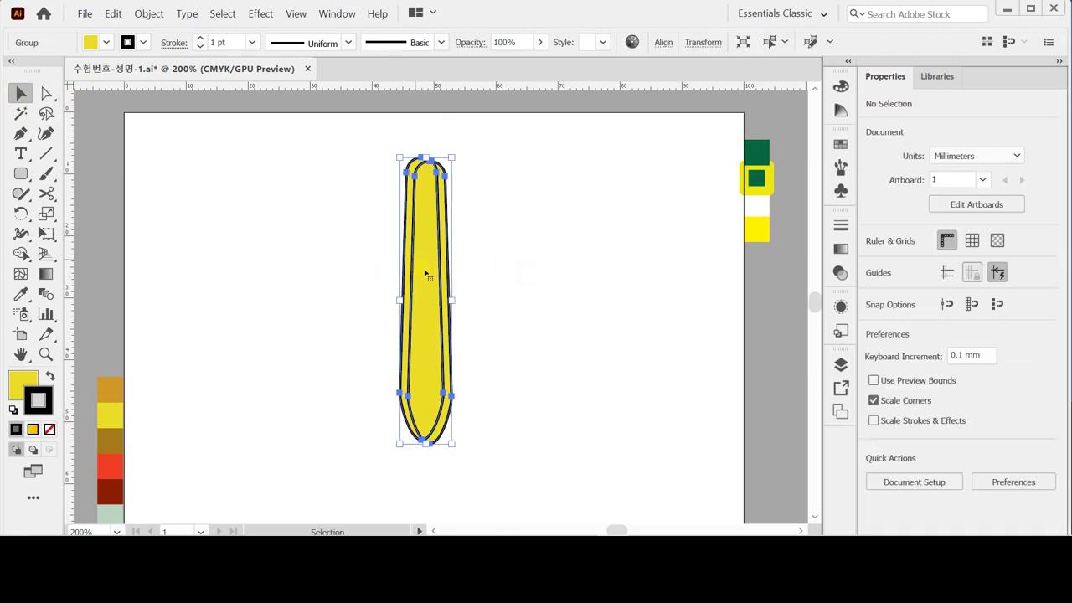
double_click(427, 283)
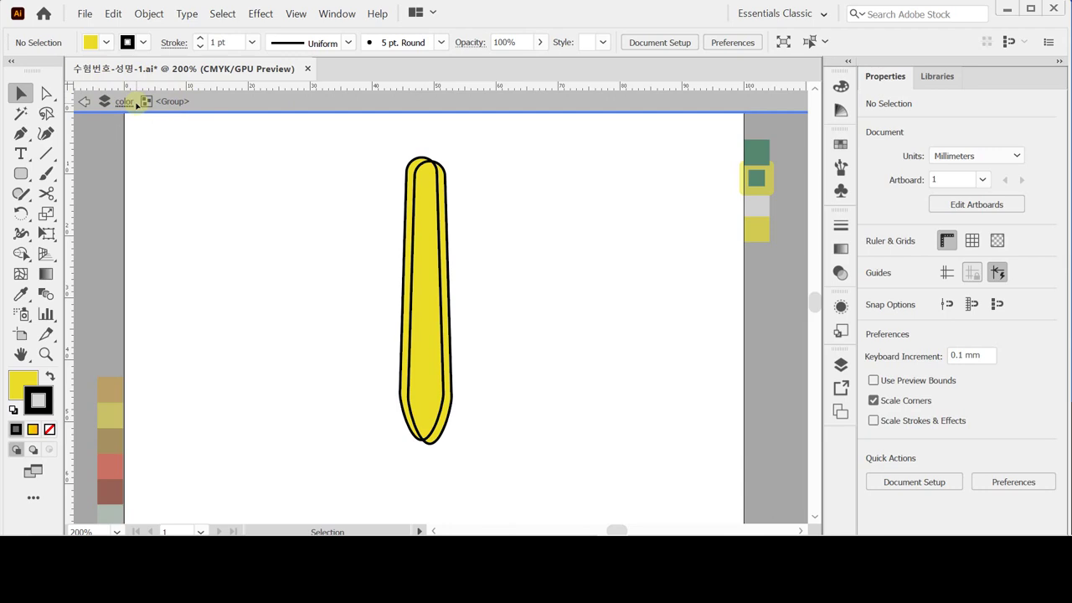
click(406, 338)
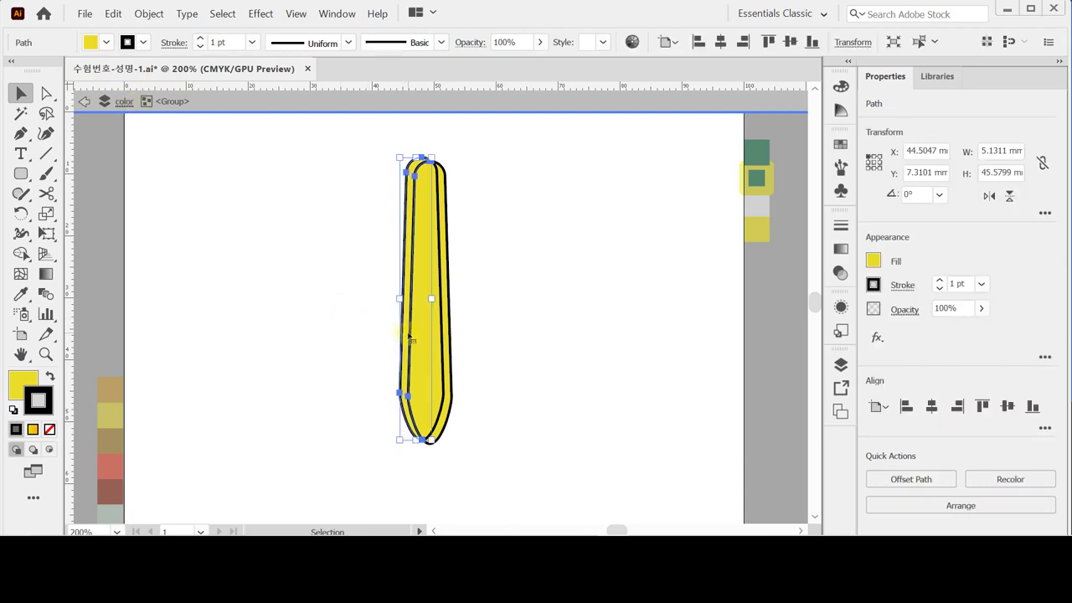
click(403, 336)
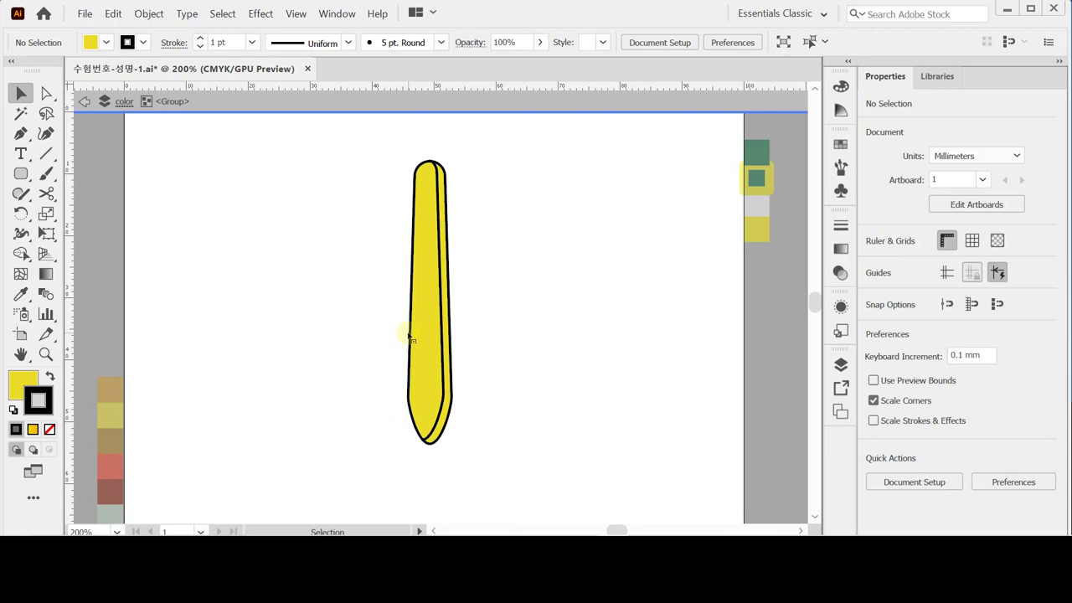
- Fill the narrow piece along the fuselage's right edge with a brown shade by setting magenta to 30% and black to 30%
click(448, 350)
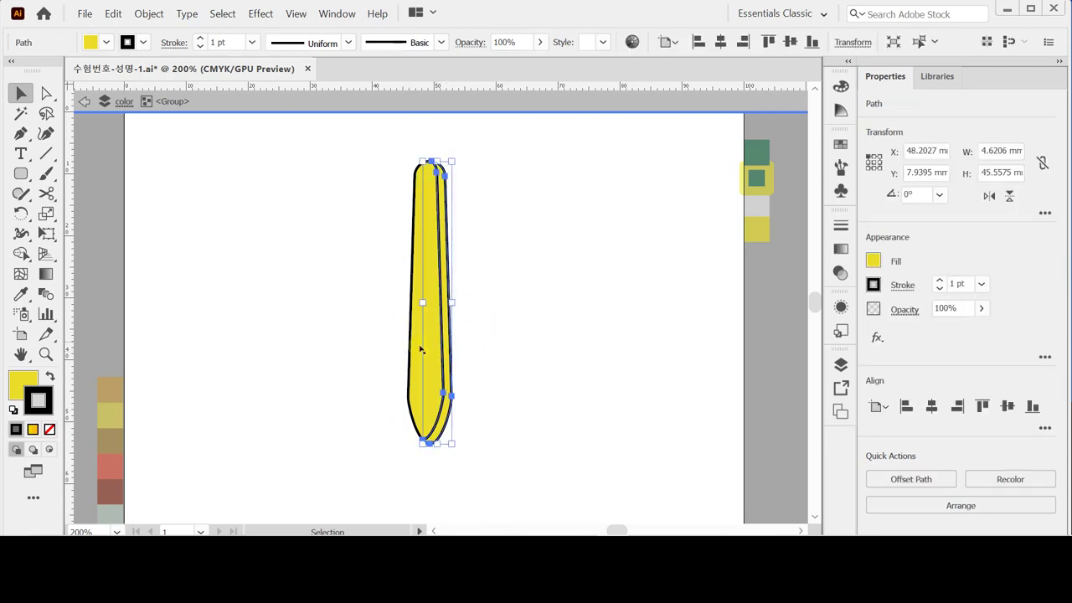
click(29, 378)
click(873, 261)
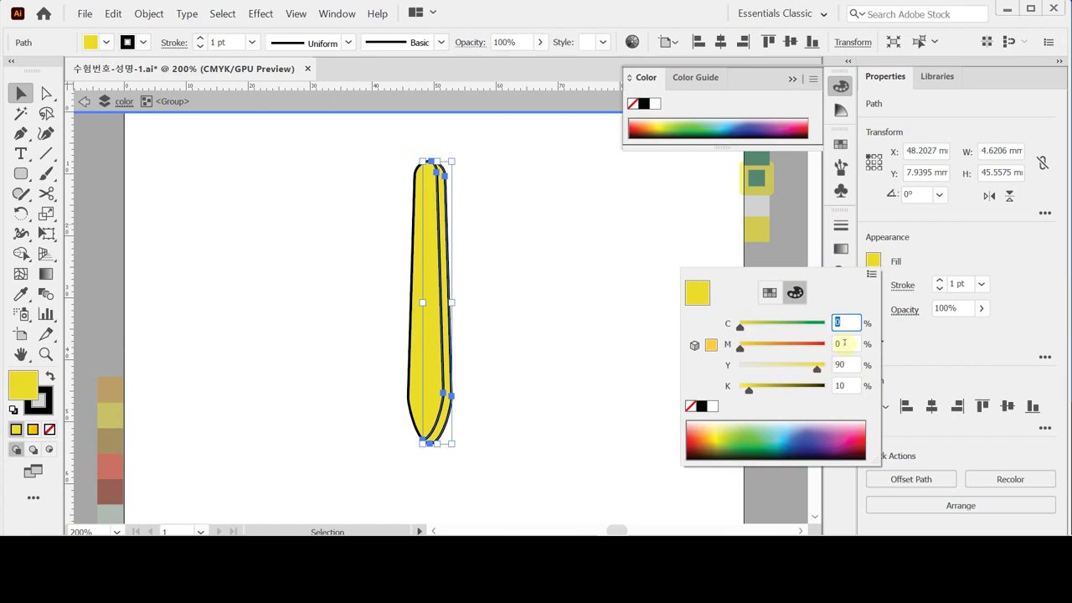
key(Tab)
text(30)
key(Tab)
key(Tab)
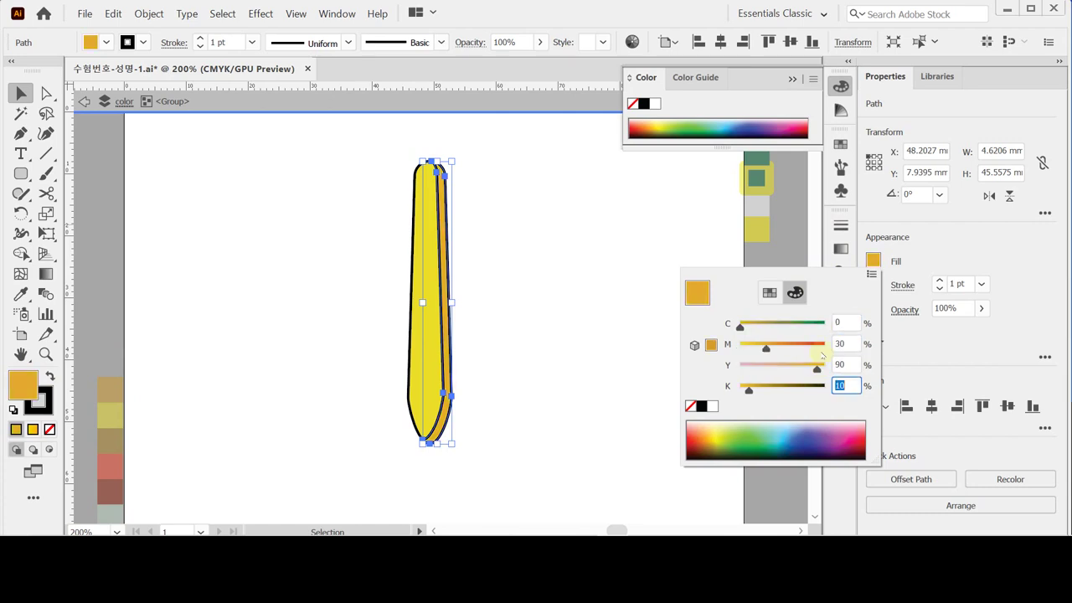
text(30)
key(Return)
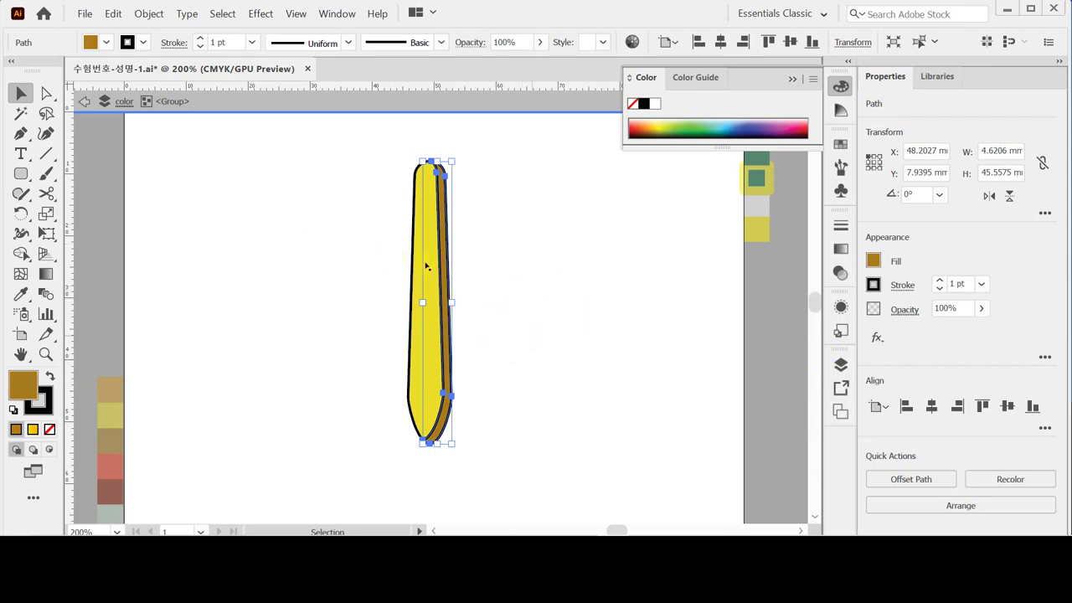
- Remove the stroke from both remaining fuselage pieces, exit group isolation and deselect everything
key(a)
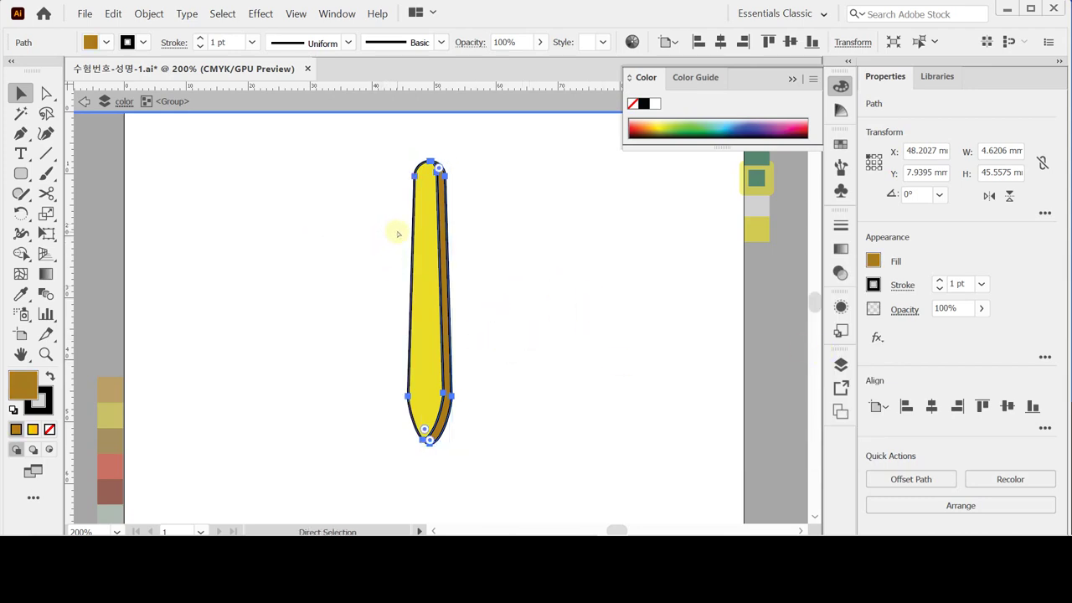
key(ctrl+a)
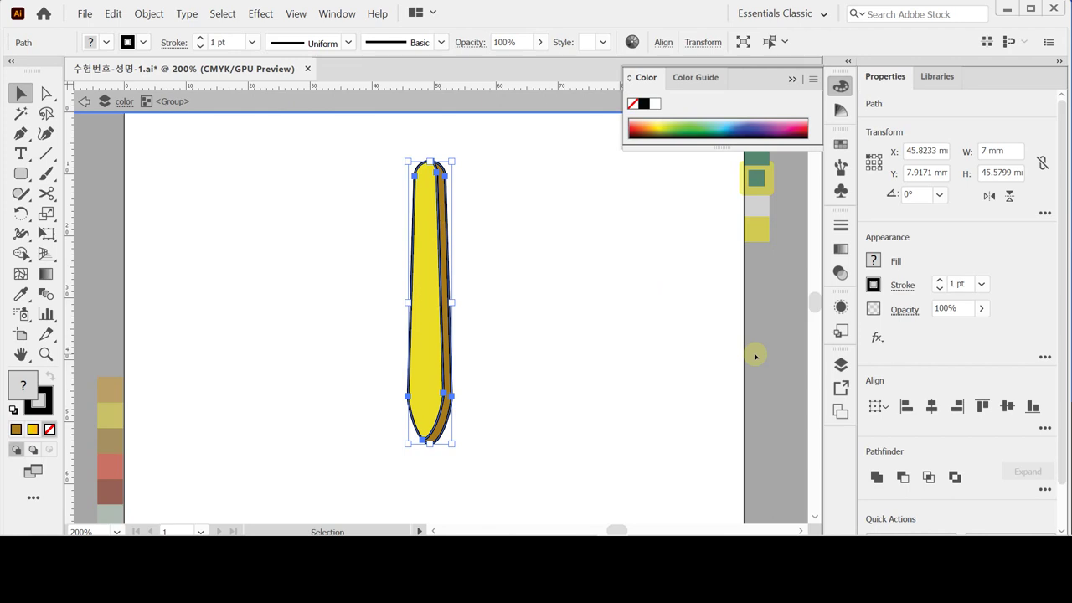
click(43, 405)
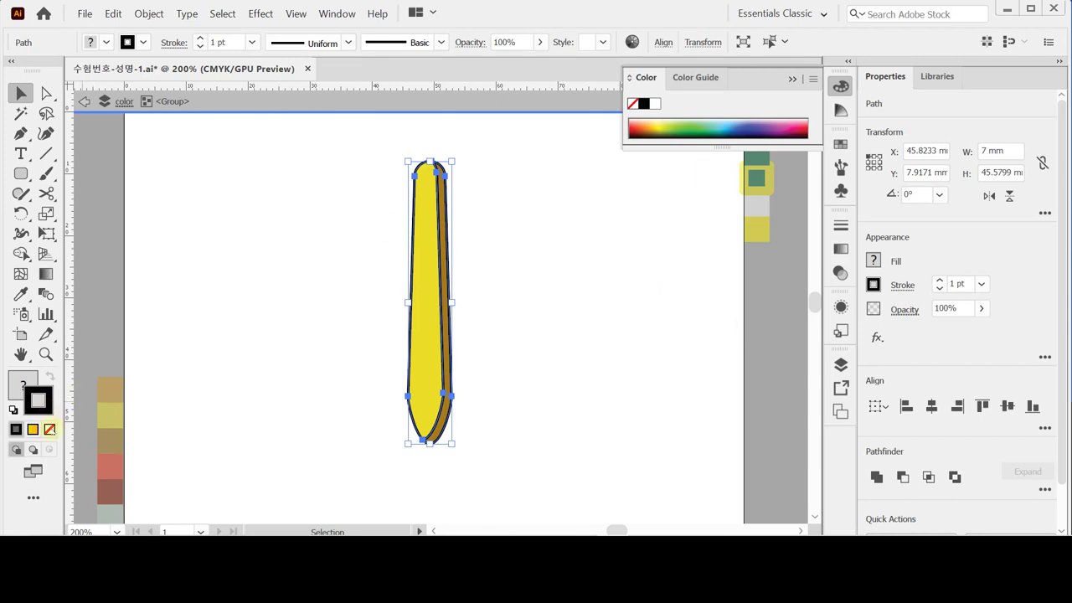
click(48, 429)
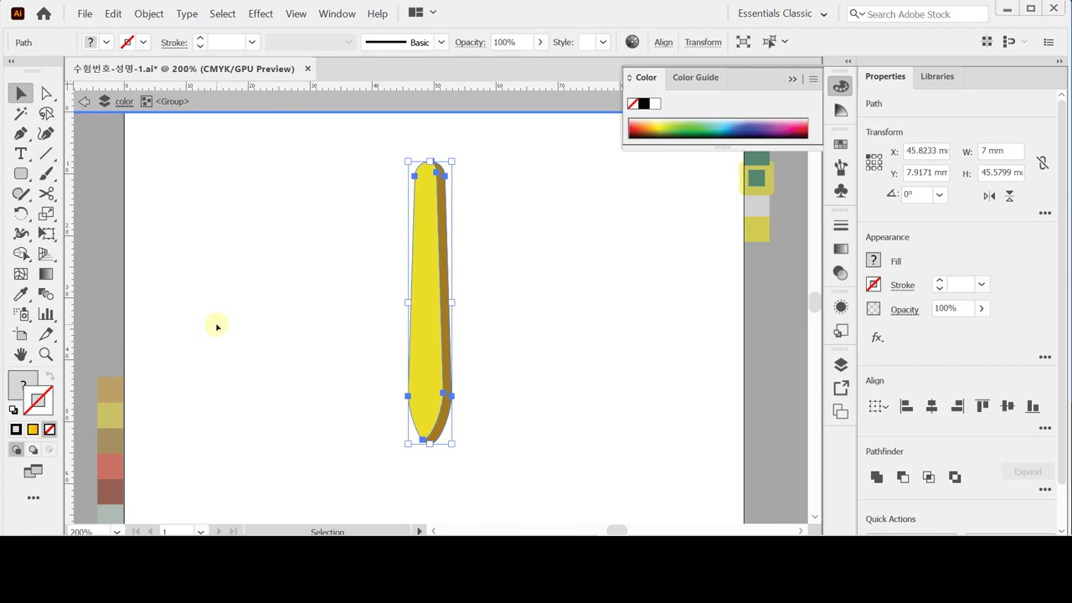
key(Escape)
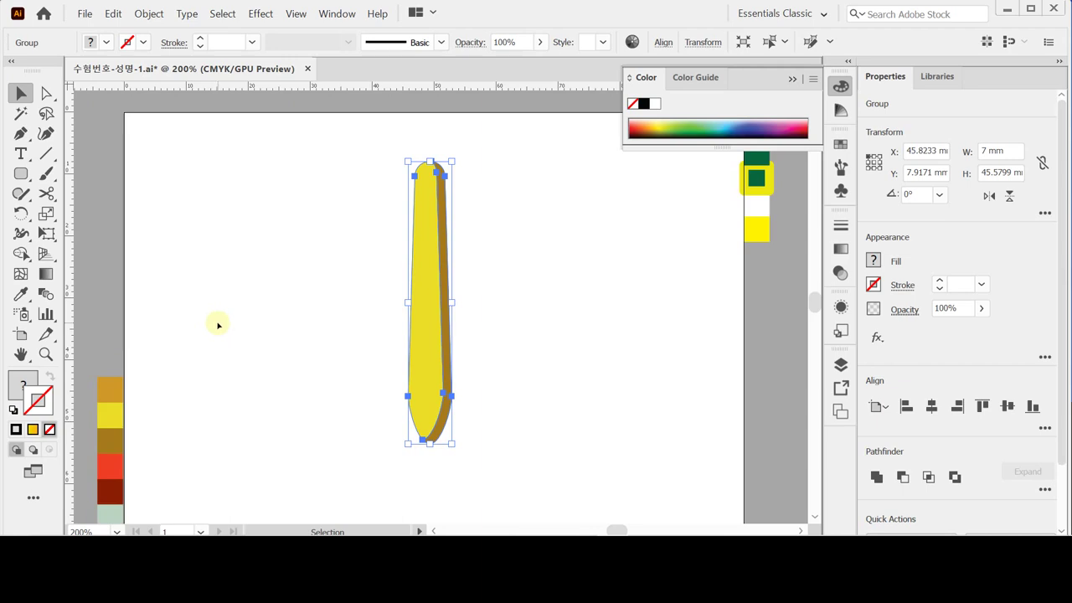
click(218, 325)
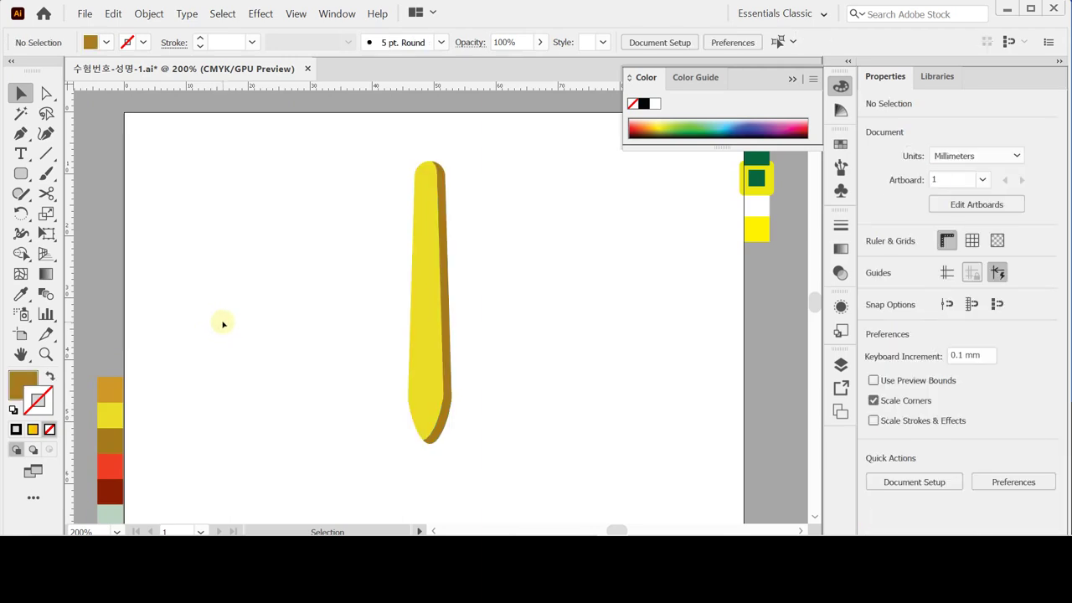
- Show the guides, create a 55 x 10 mm rounded rectangle with a 5 mm corner radius at the wing guides, and fill it dark brown
click(21, 173)
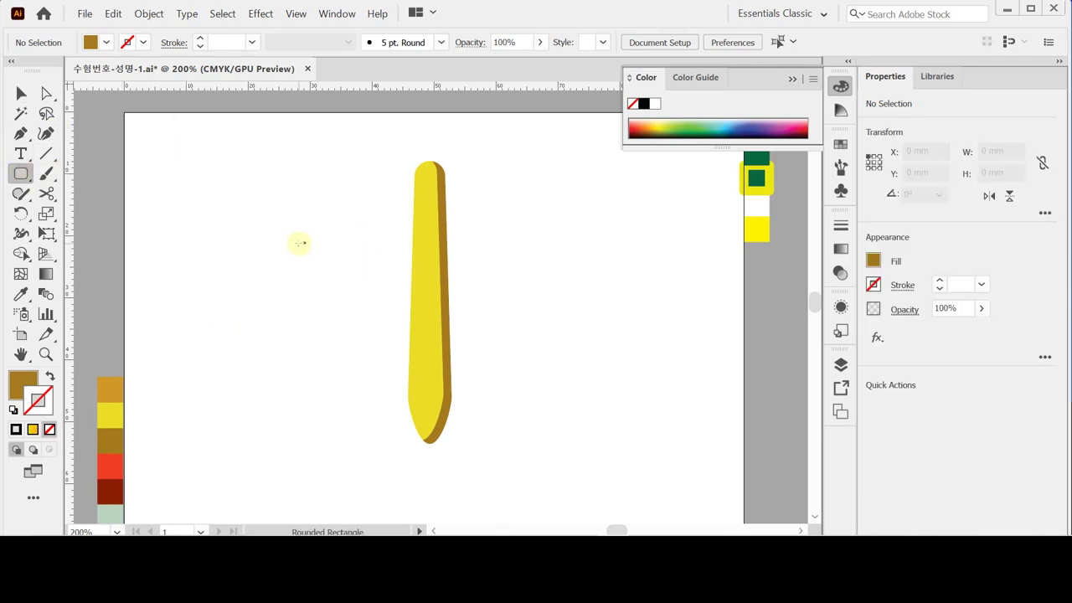
key(ctrl+semicolon)
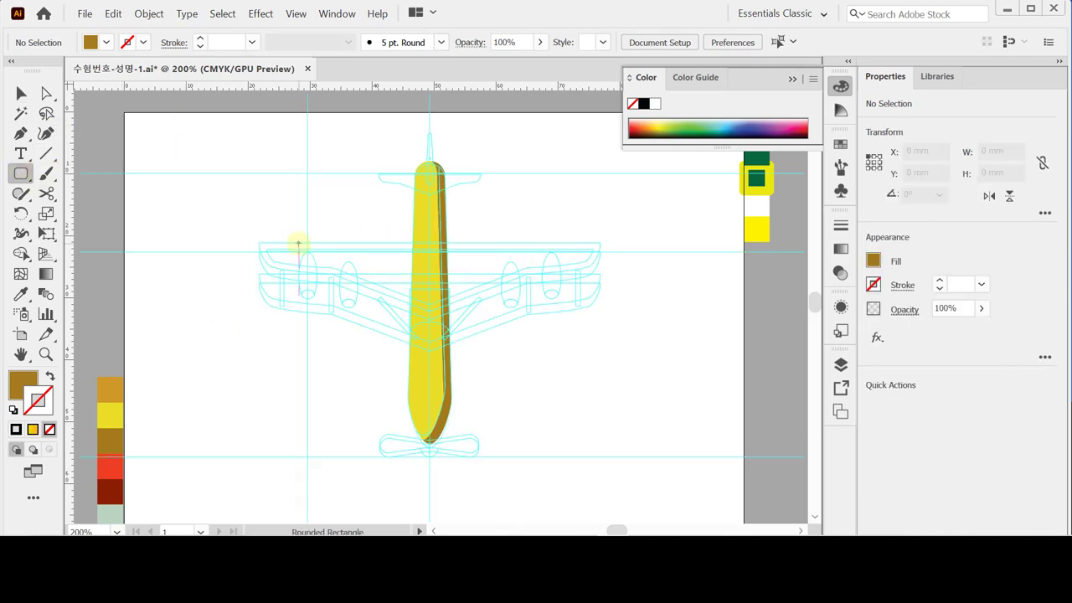
click(259, 221)
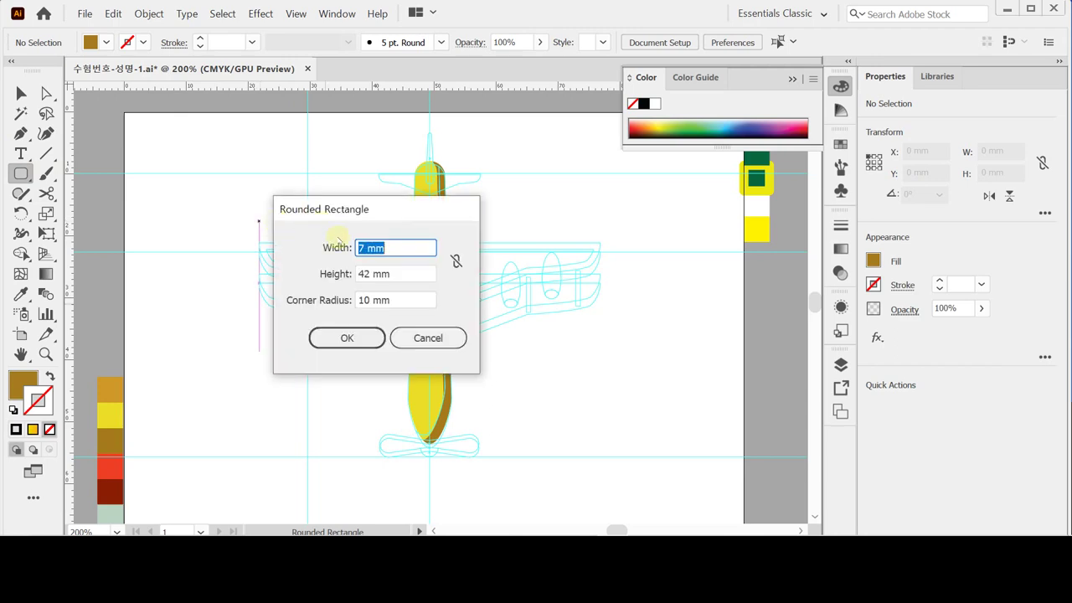
text(55)
key(Tab)
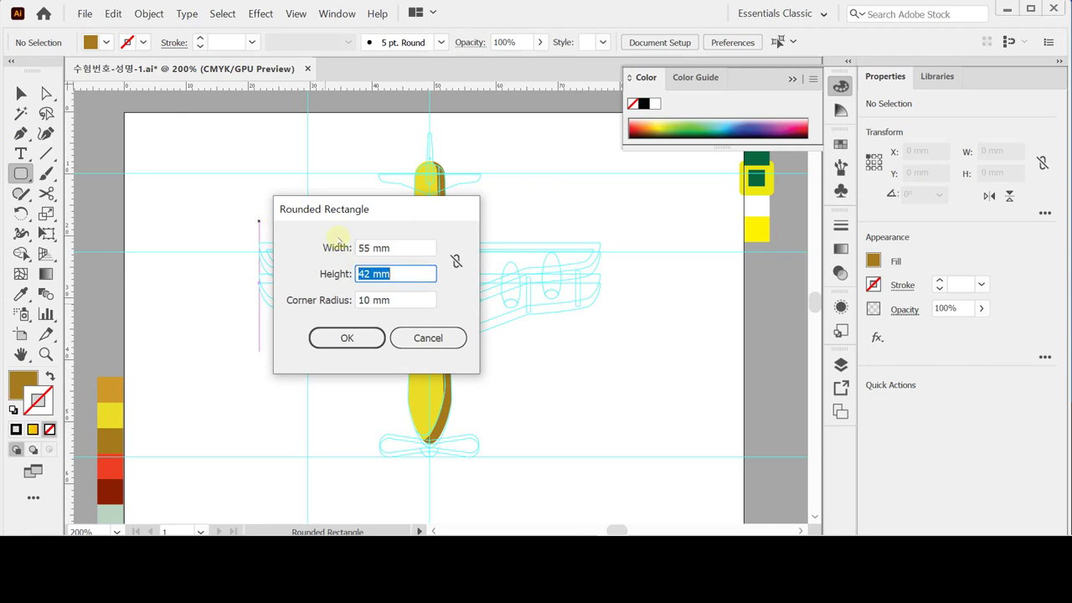
text(10)
key(Tab)
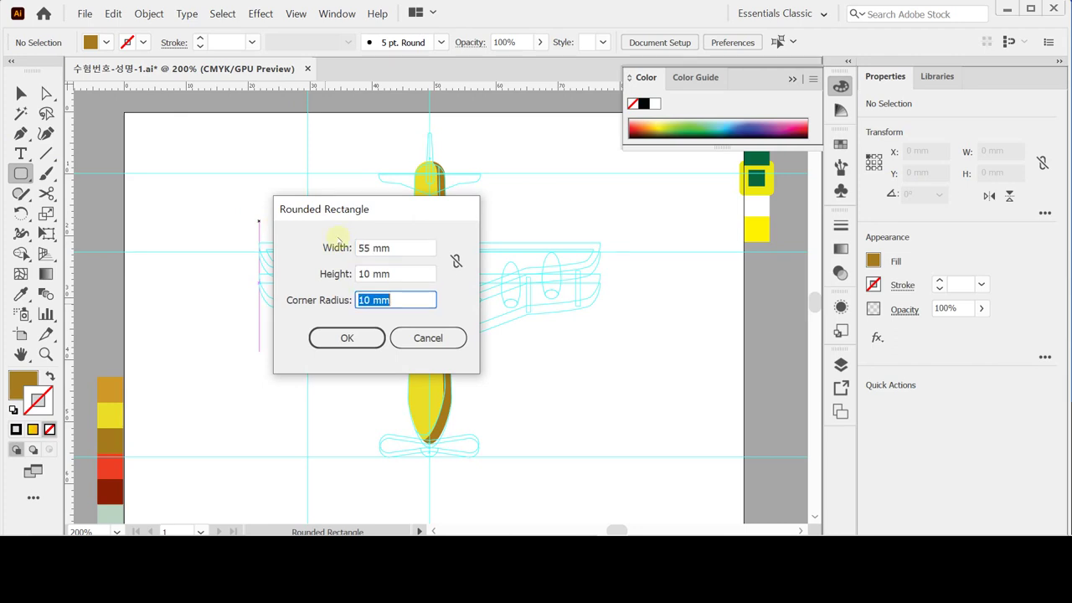
text(5)
key(Return)
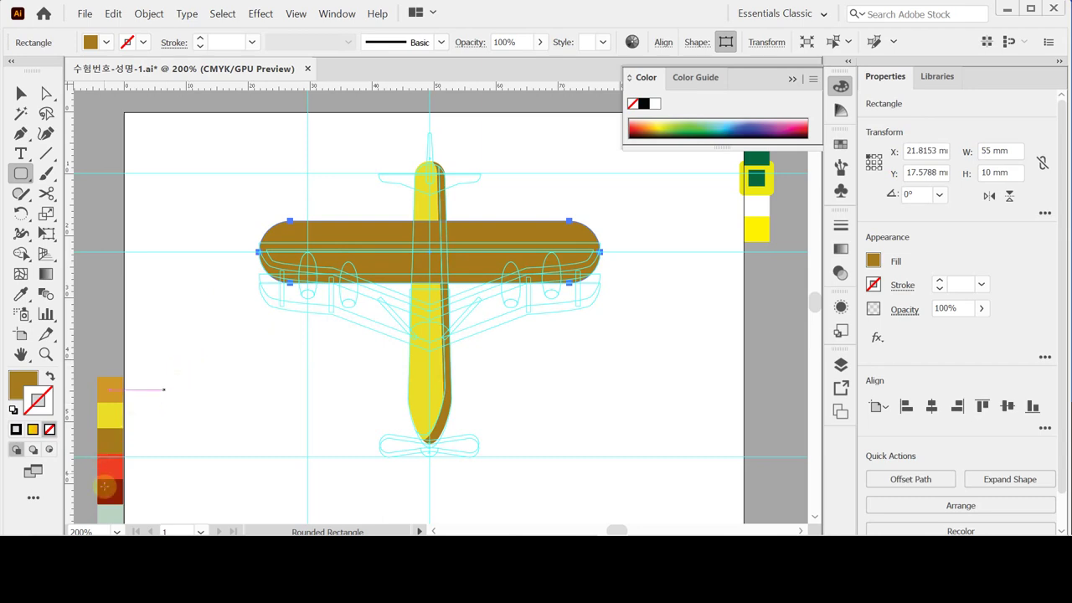
click(16, 376)
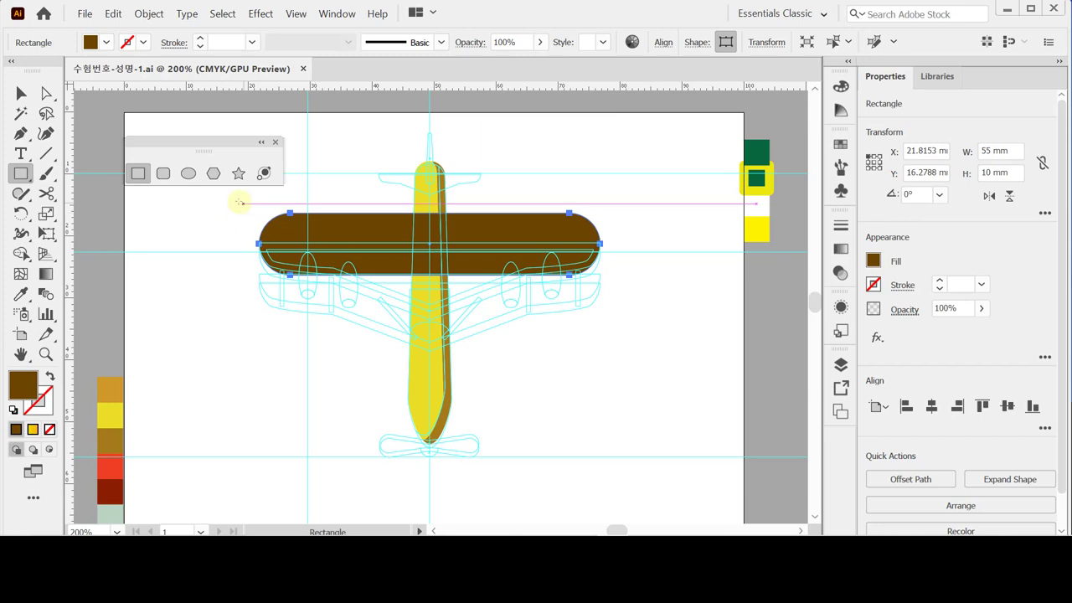
- Draw a rectangle about 65.5 x 7.9 mm over the upper half of the brown wing shape and subtract it with Minus Front
mouse_move(229, 198)
mouse_down()
mouse_move(352, 224)
mouse_move(720, 240)
mouse_move(626, 237)
mouse_move(635, 247)
mouse_up()
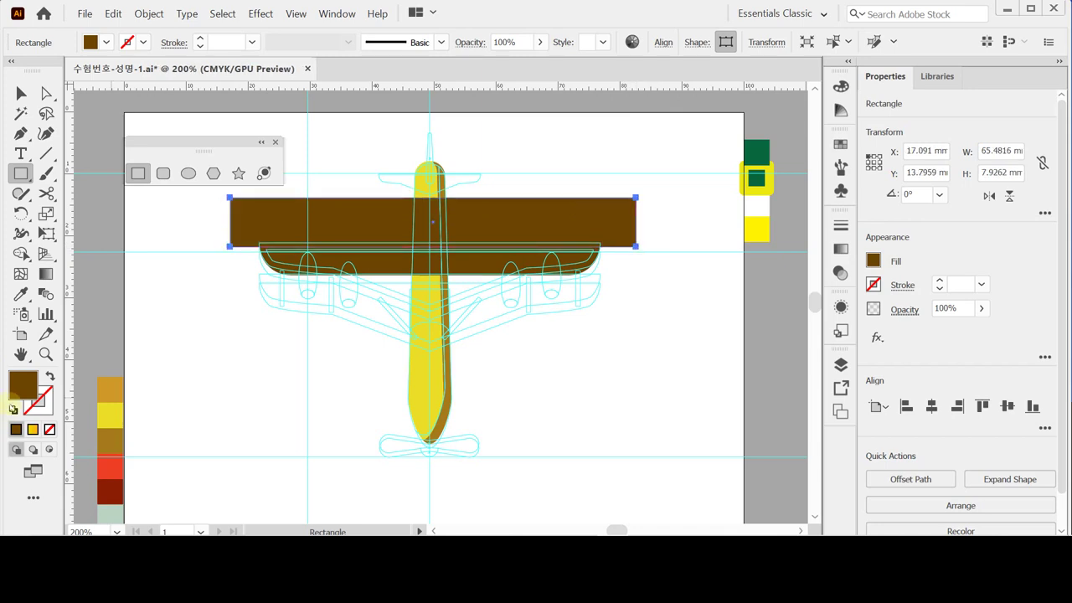
click(13, 409)
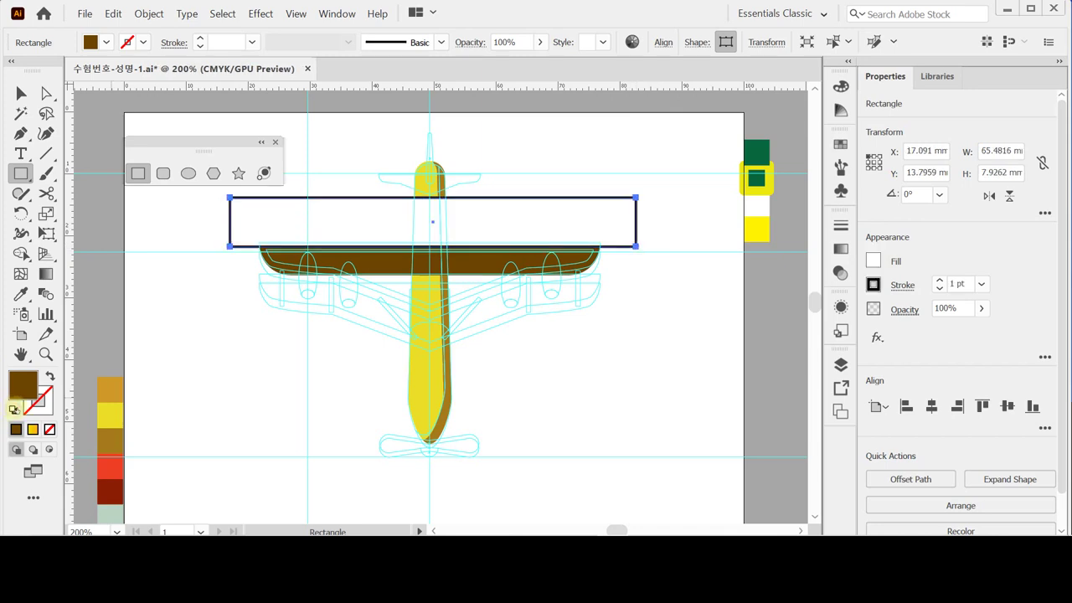
ctrl+shift+click(287, 261)
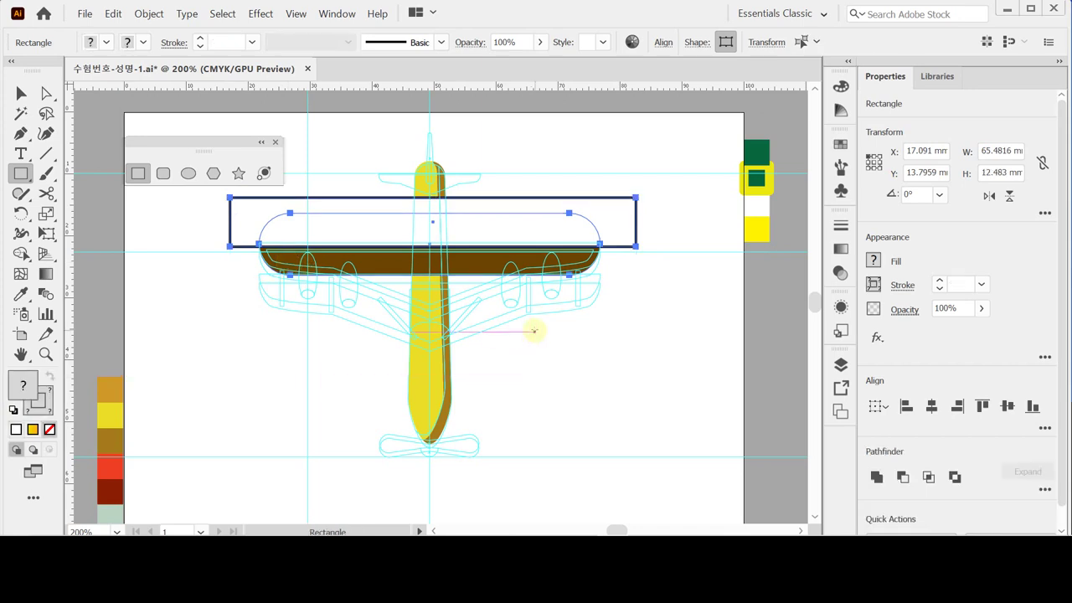
click(904, 476)
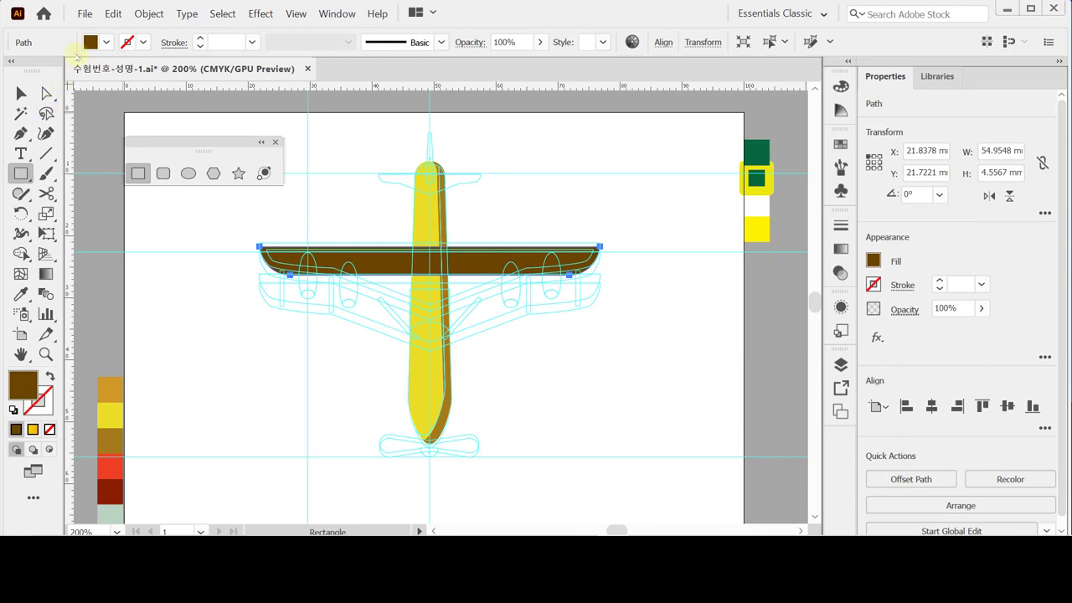
- Add anchor points midway along every segment of the trimmed wing path
click(148, 13)
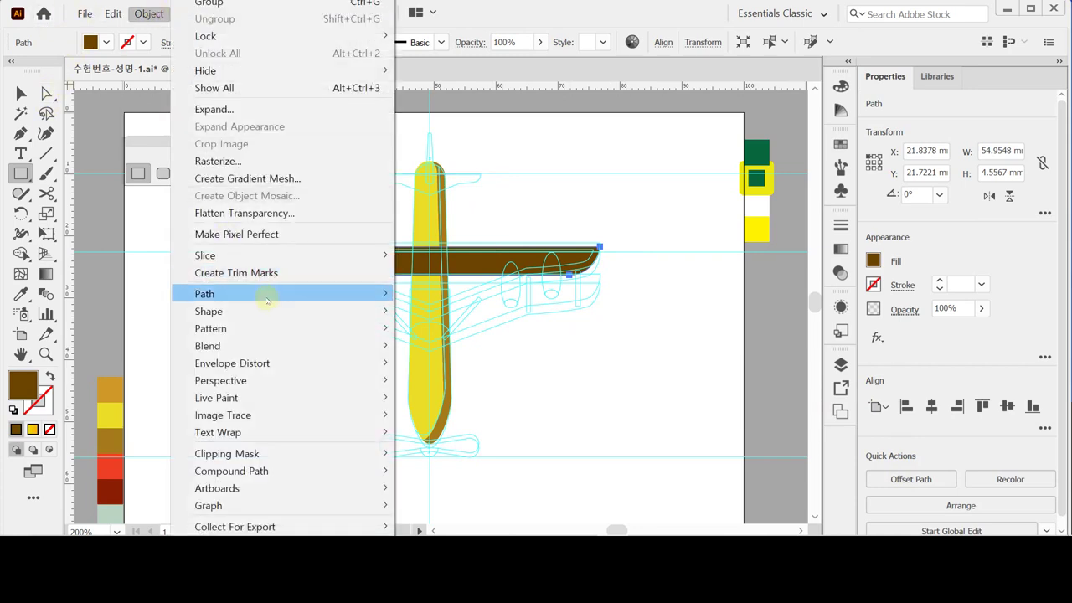
mouse_move(266, 299)
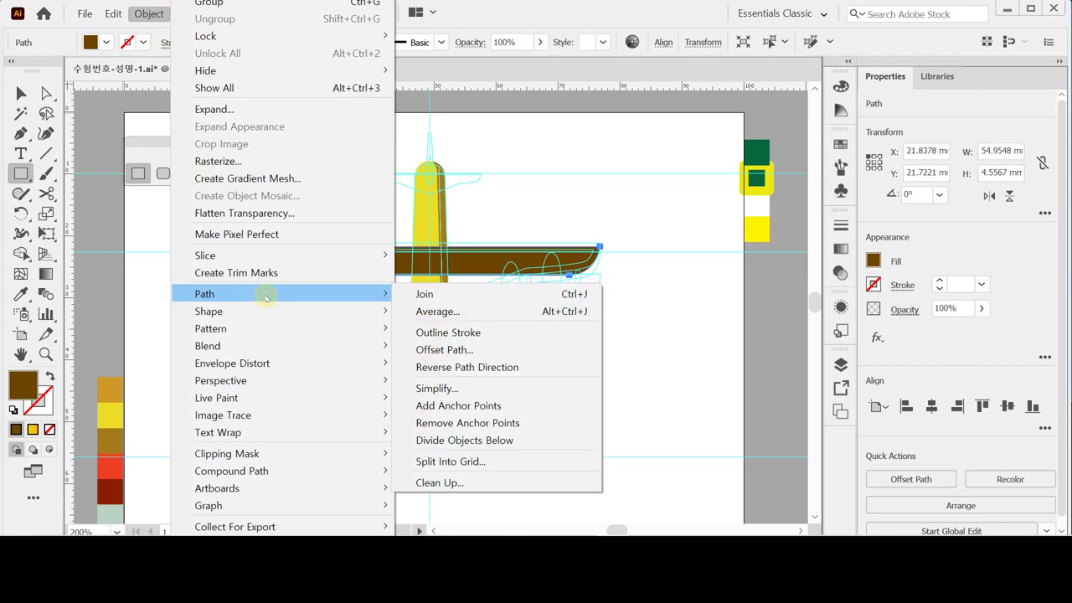
click(482, 407)
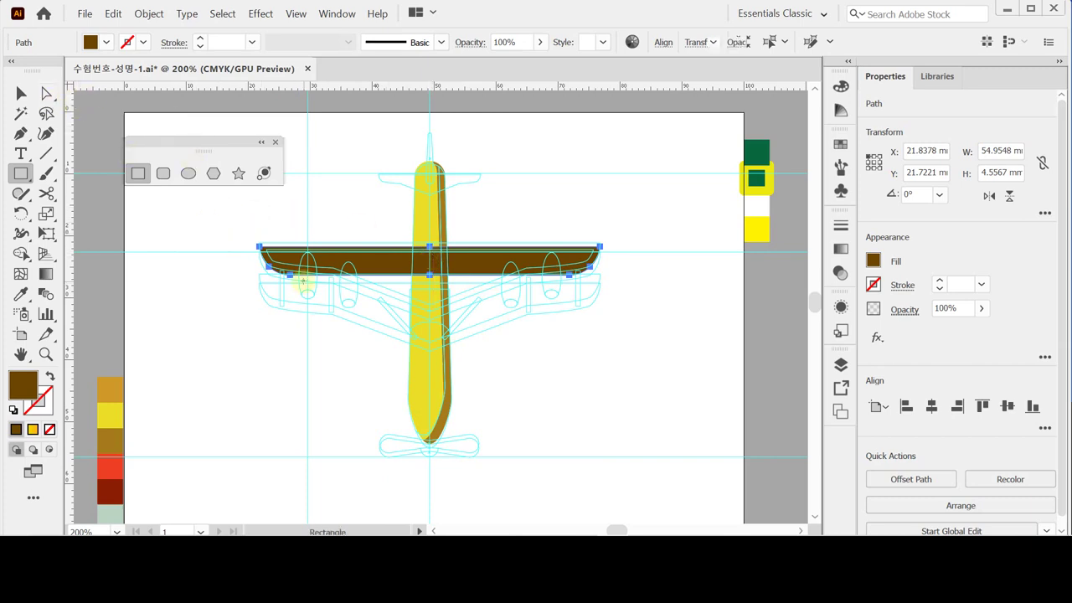
- Move the anchor point at the middle of the wing's lower edge straight down to a Y position of about 32.3 mm
key(a)
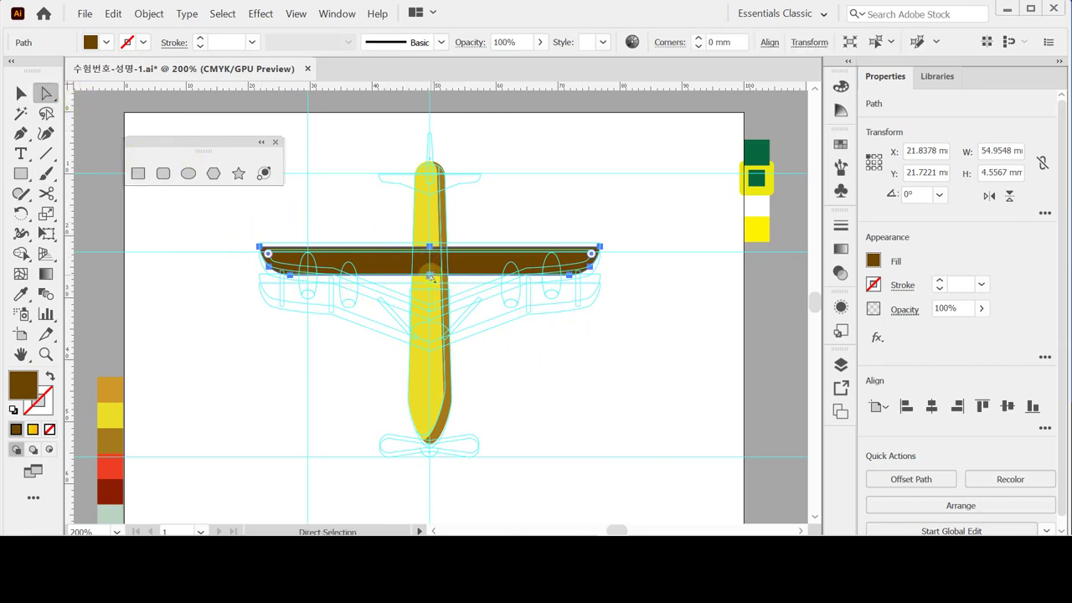
click(432, 278)
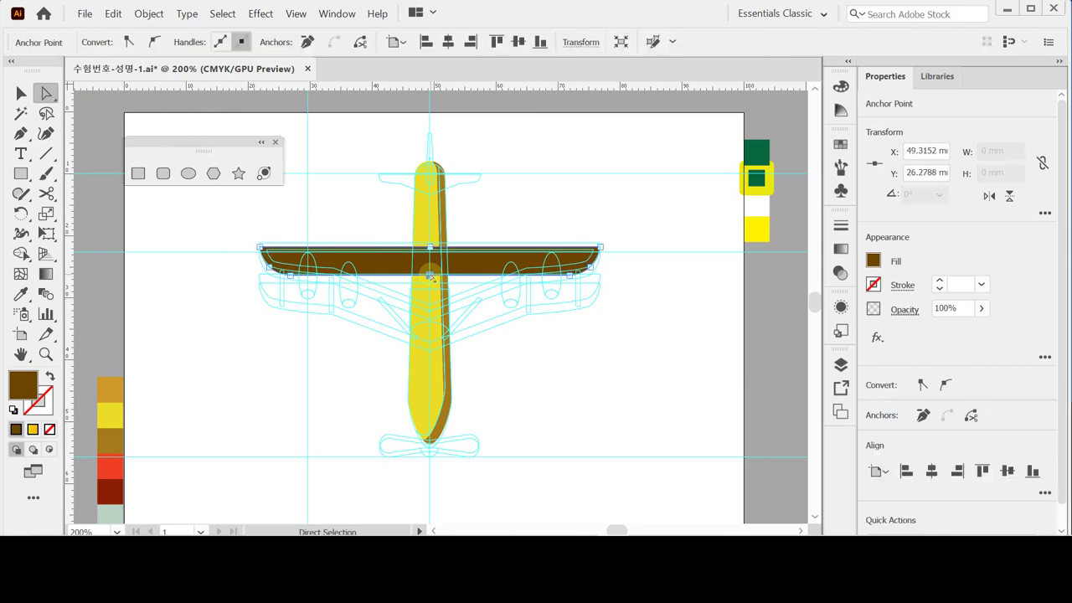
drag(431, 277, 430, 286)
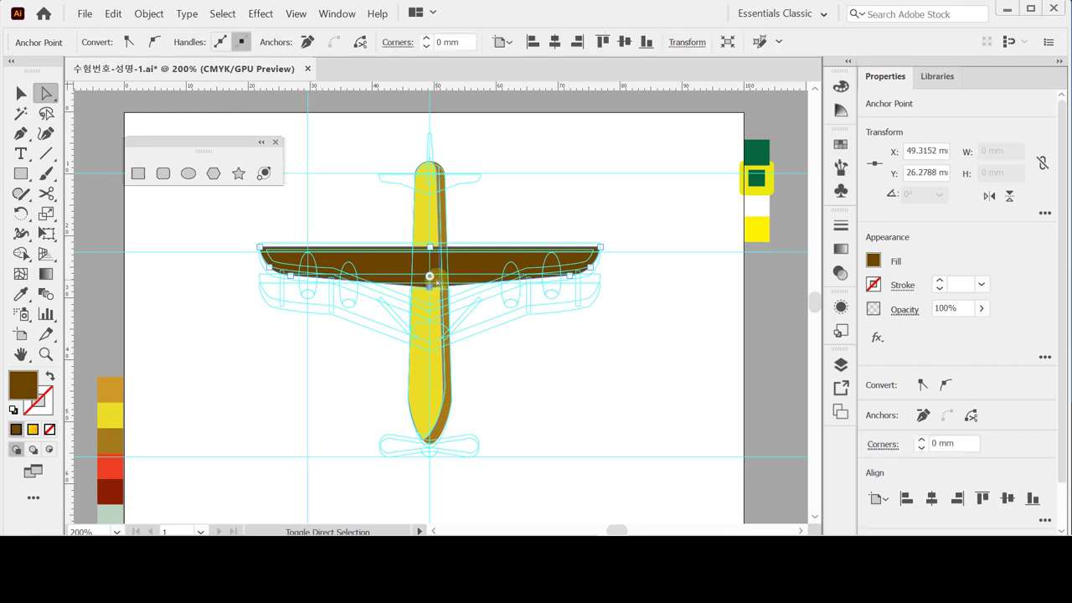
key(Down)
key(Down)
key(Down)
key(Down)
key(Down)
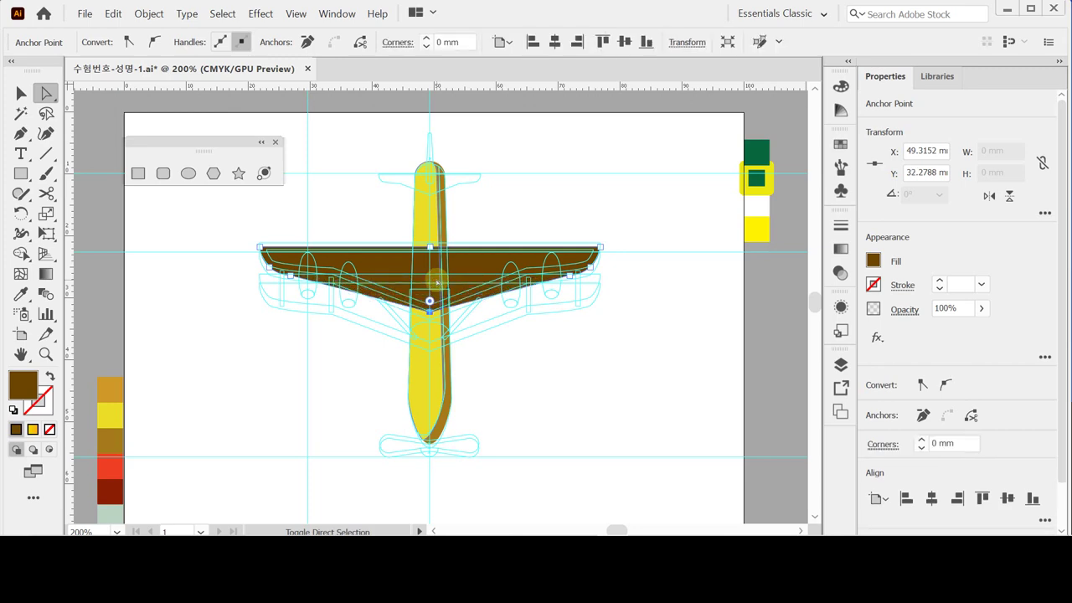
key(Down)
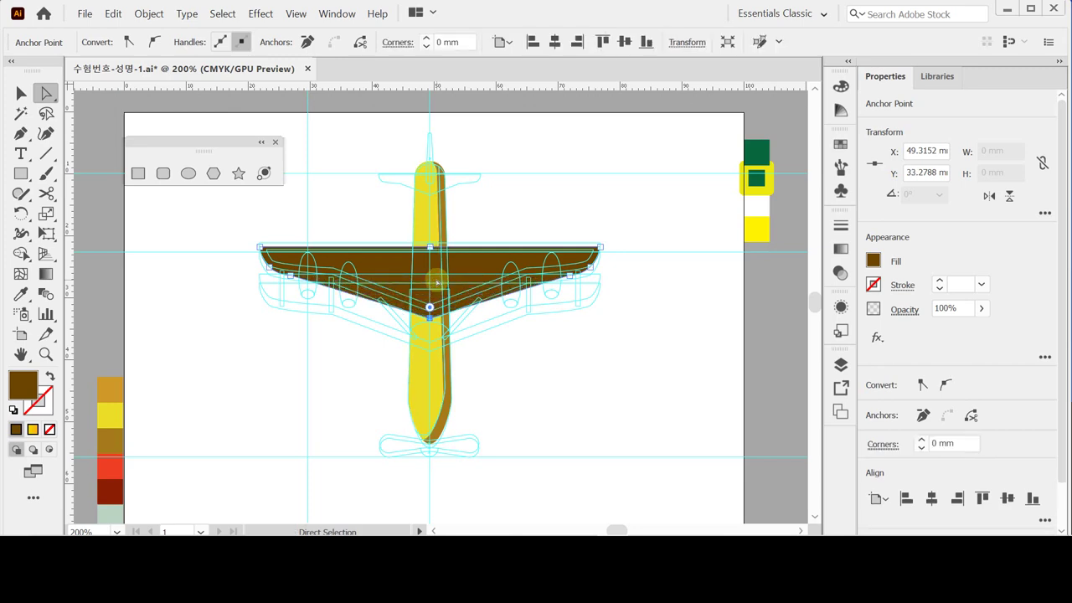
key(Up)
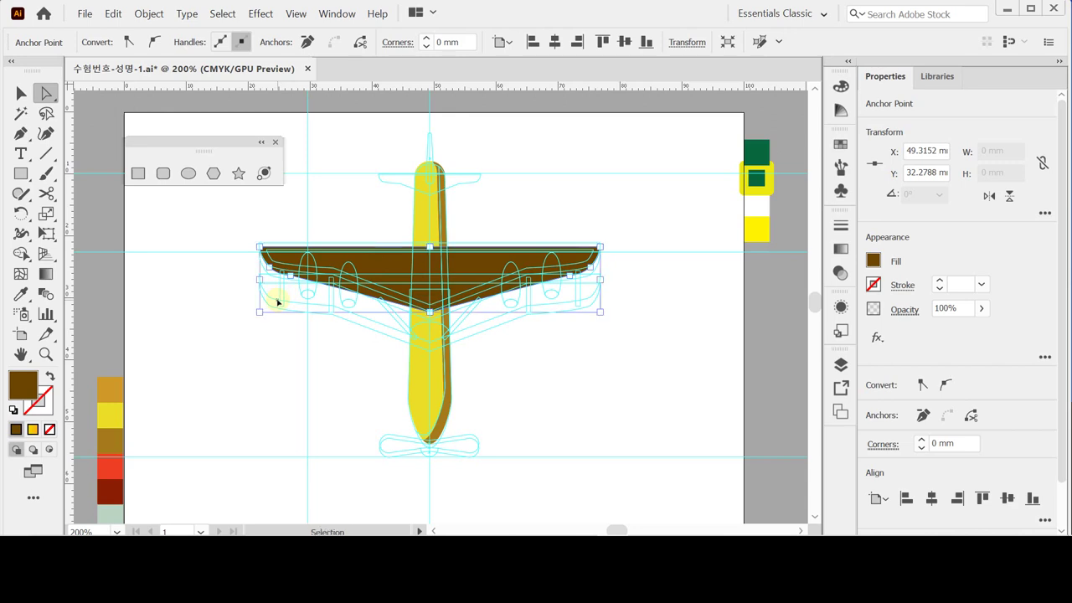
- Hide the guides and scale the two anchor points flanking the wing's bottom tip uniformly to 70% so they move inward
key(ctrl+semicolon)
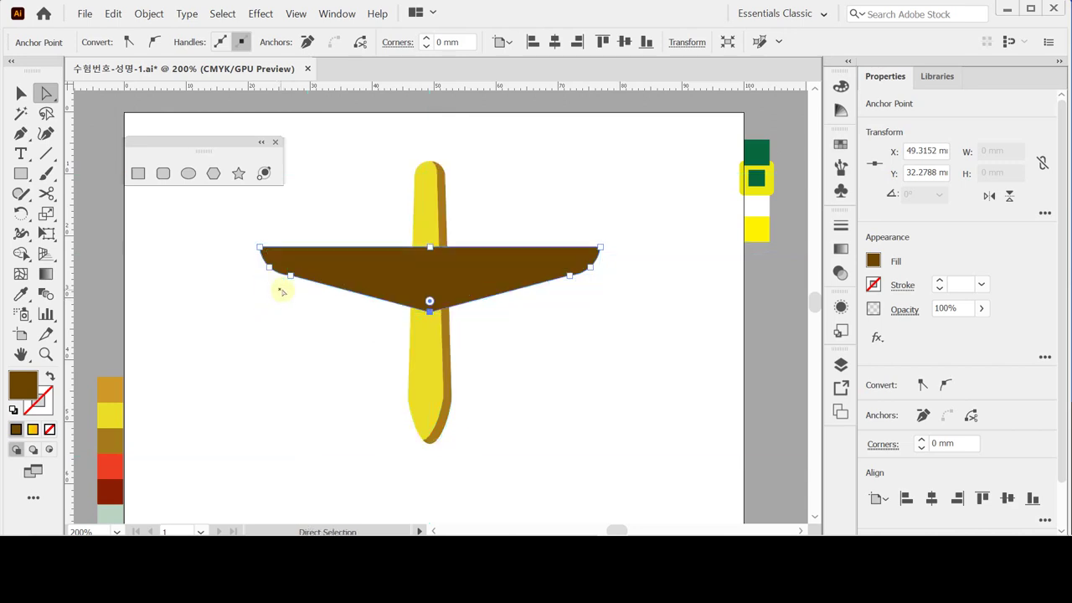
click(289, 275)
shift+click(570, 275)
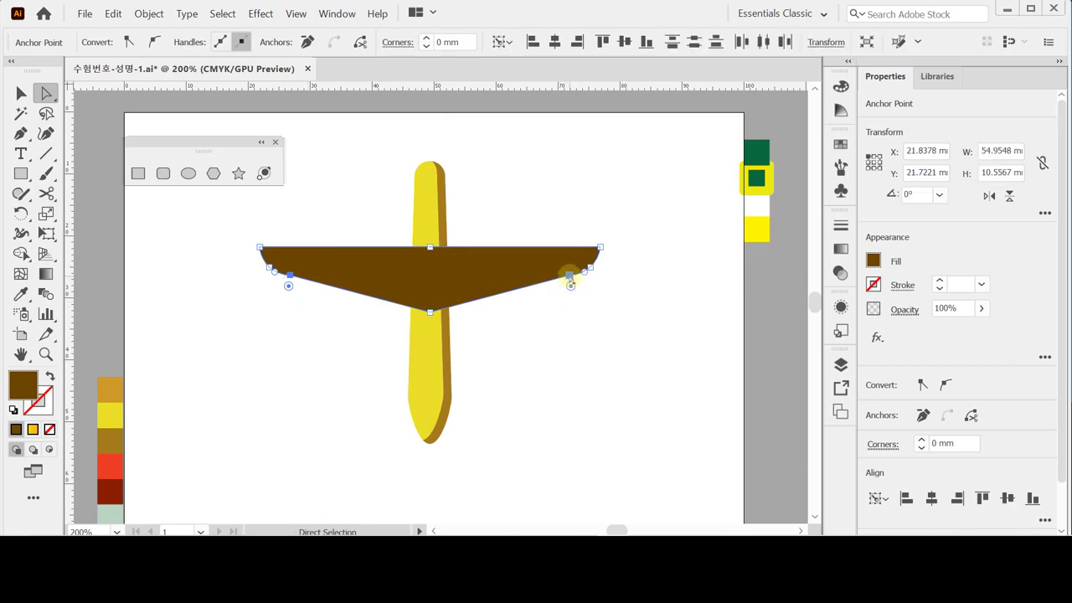
double_click(46, 214)
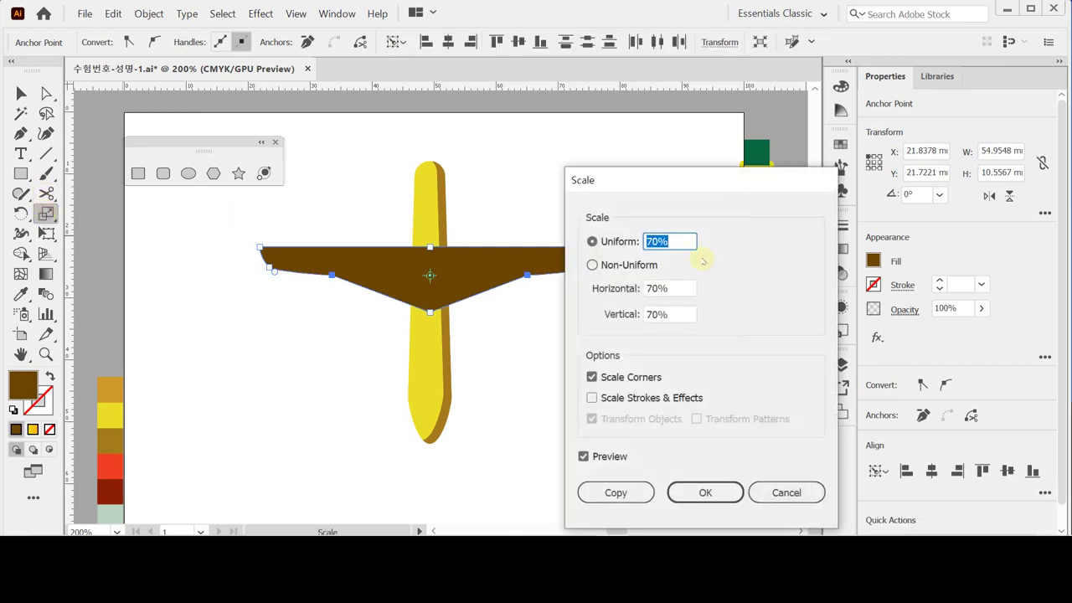
click(682, 494)
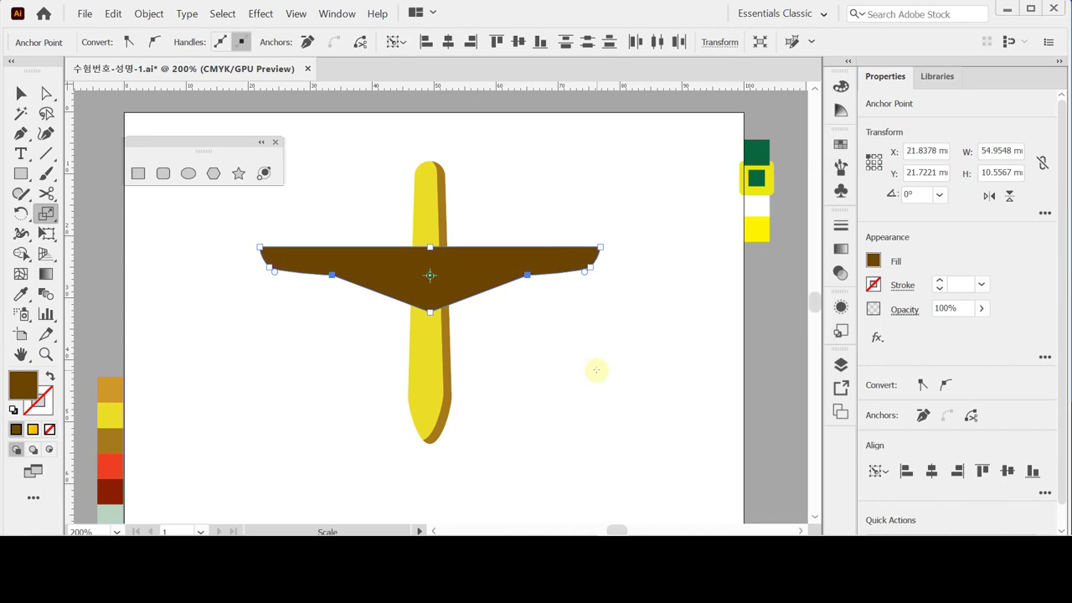
- Duplicate the whole wing path straight upward, placing the copy at a Y position of about 20.5 mm
ctrl+click(475, 272)
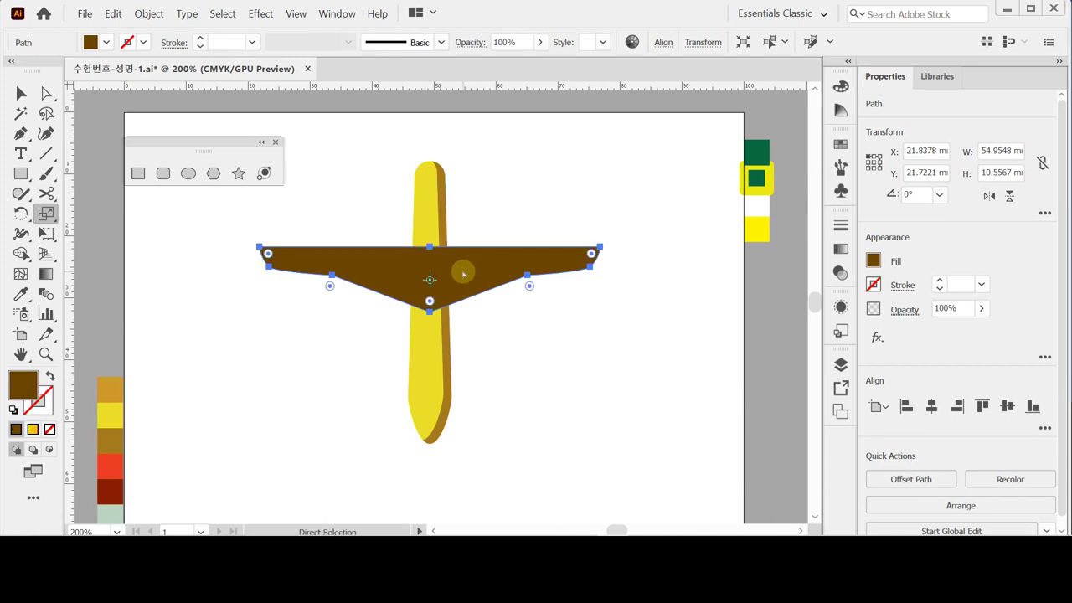
drag(462, 270, 462, 268)
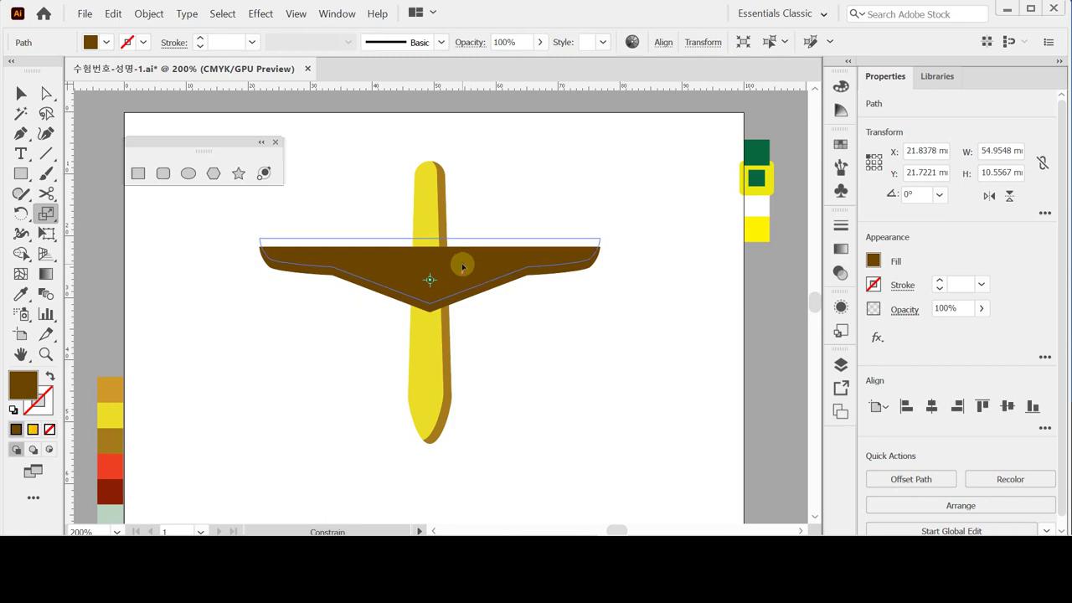
drag(462, 266, 463, 265)
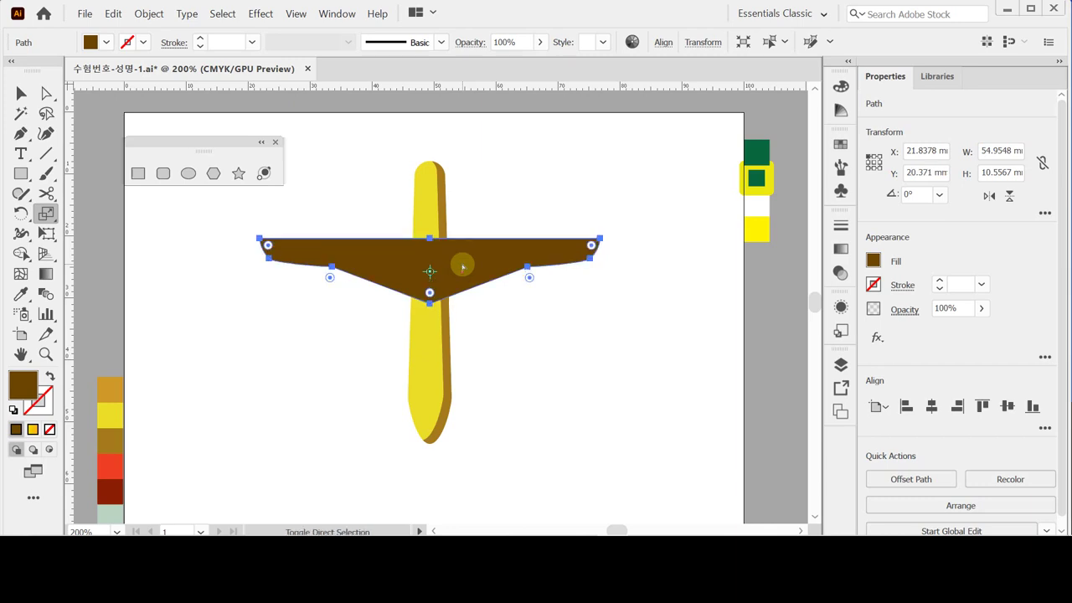
key(ctrl+z)
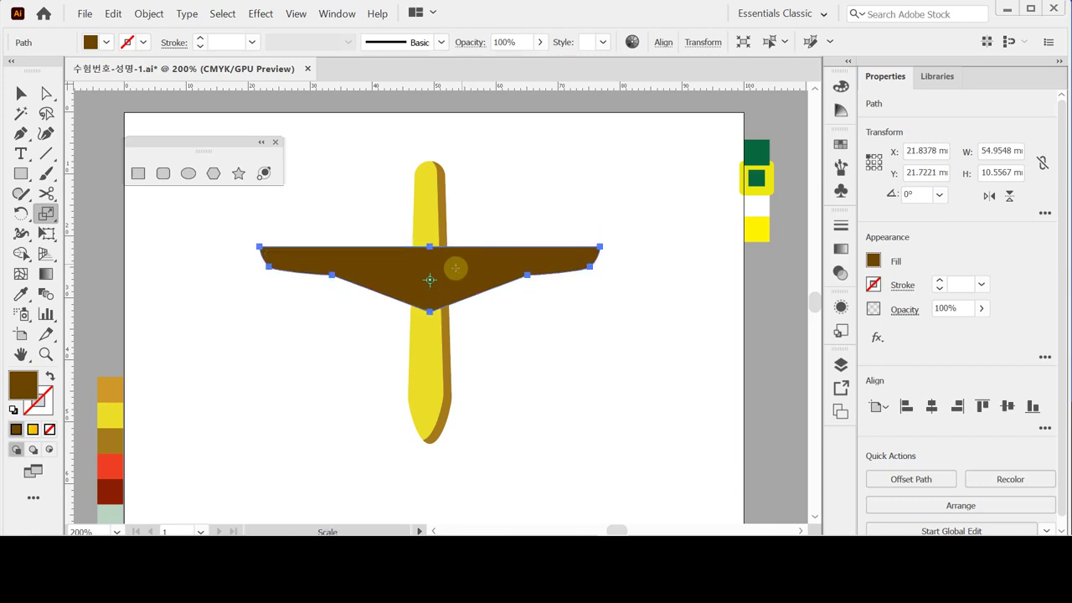
drag(447, 276, 447, 263)
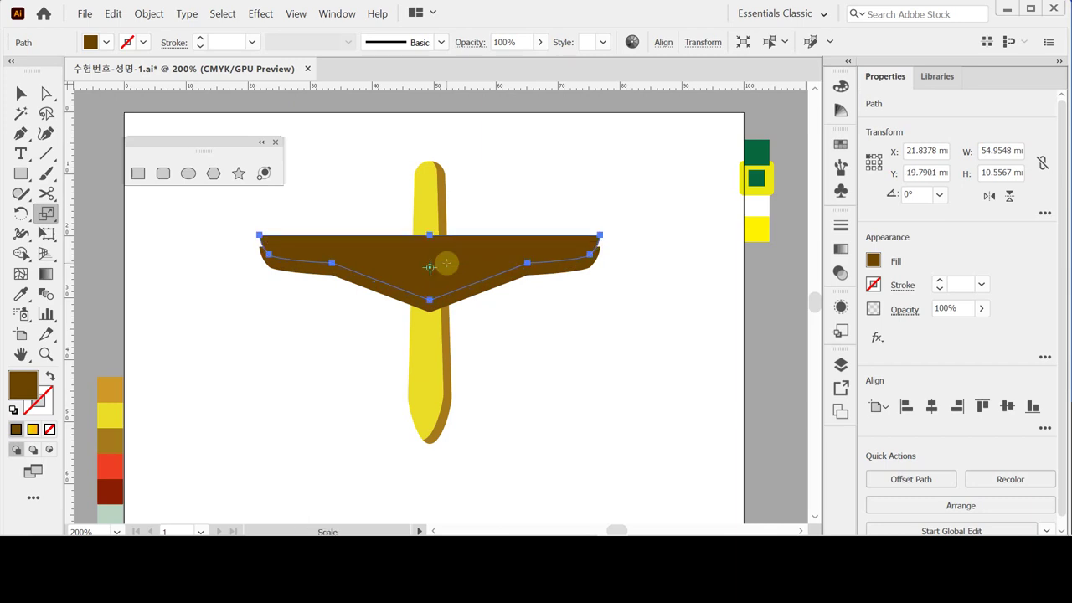
key(Down)
key(Down)
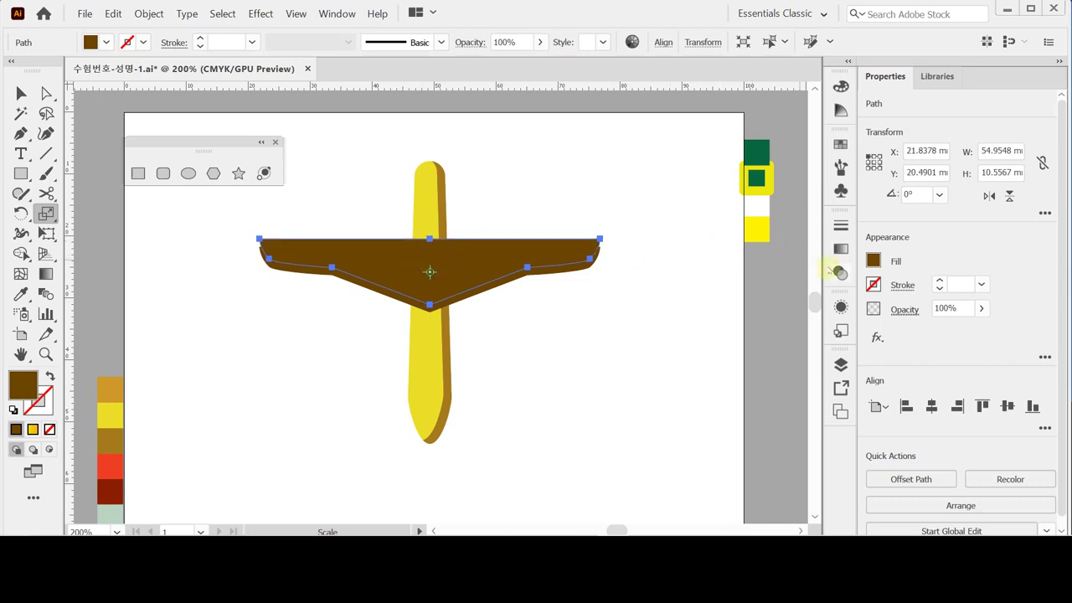
- Fill the upper wing copy with a linear gradient from C0 M0 Y100 K10 to C0 M40 Y100 K0
click(842, 248)
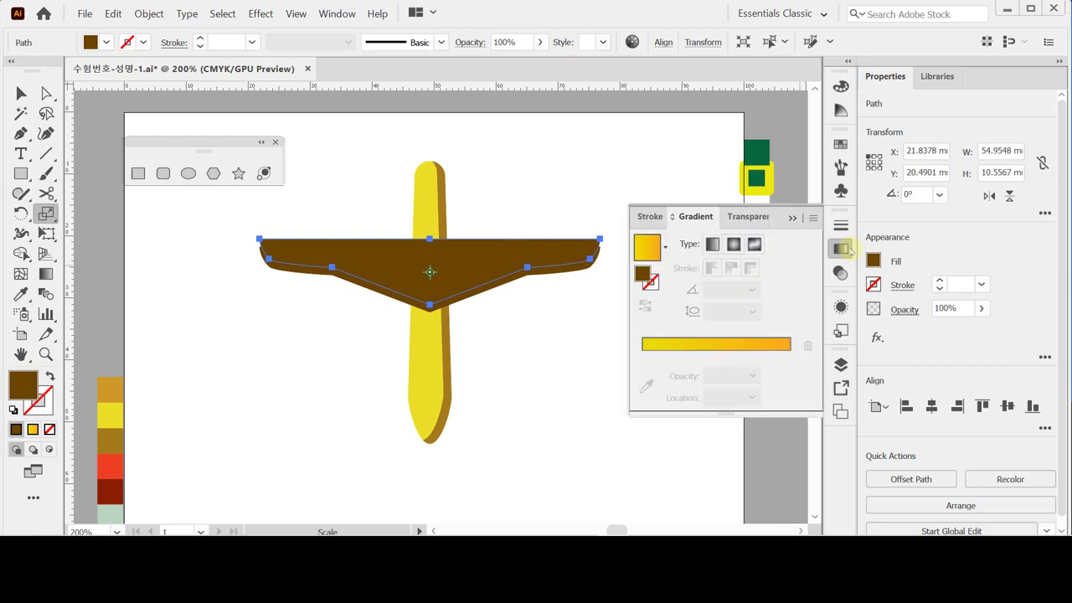
click(712, 244)
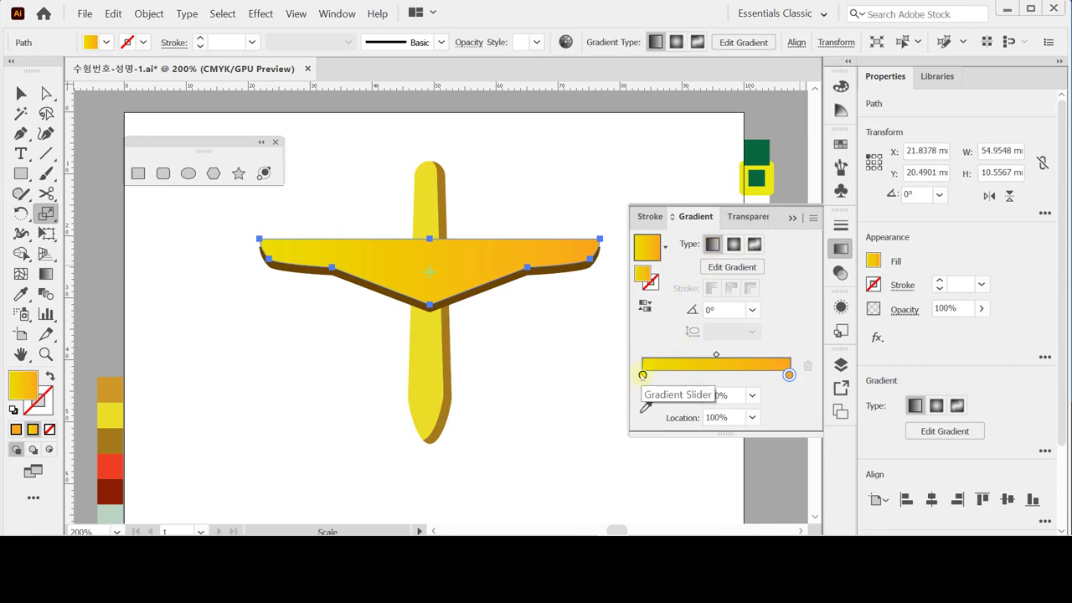
click(642, 374)
double_click(643, 374)
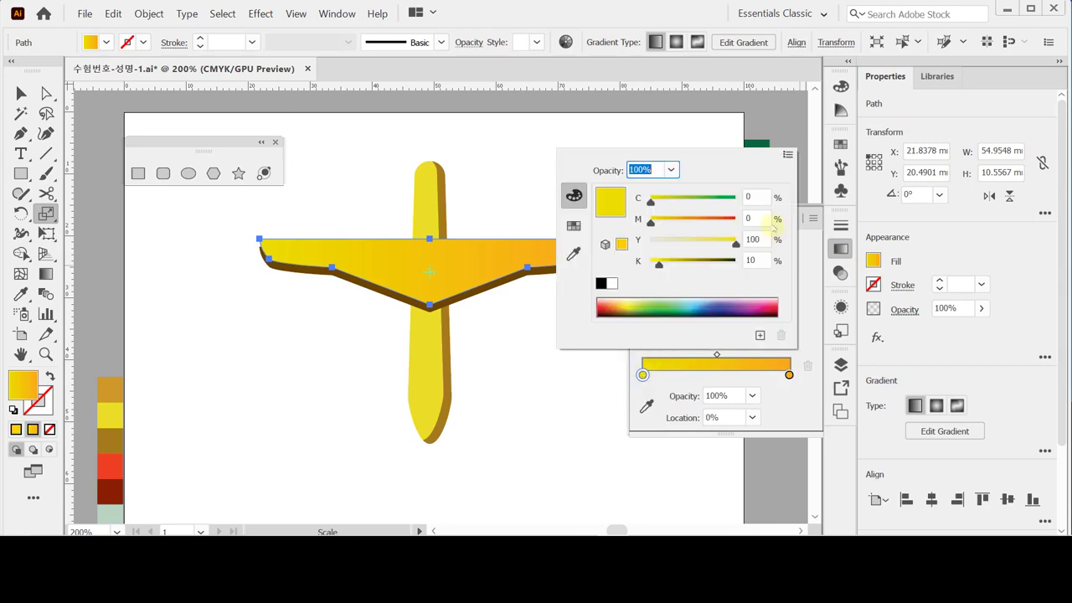
click(761, 240)
click(764, 260)
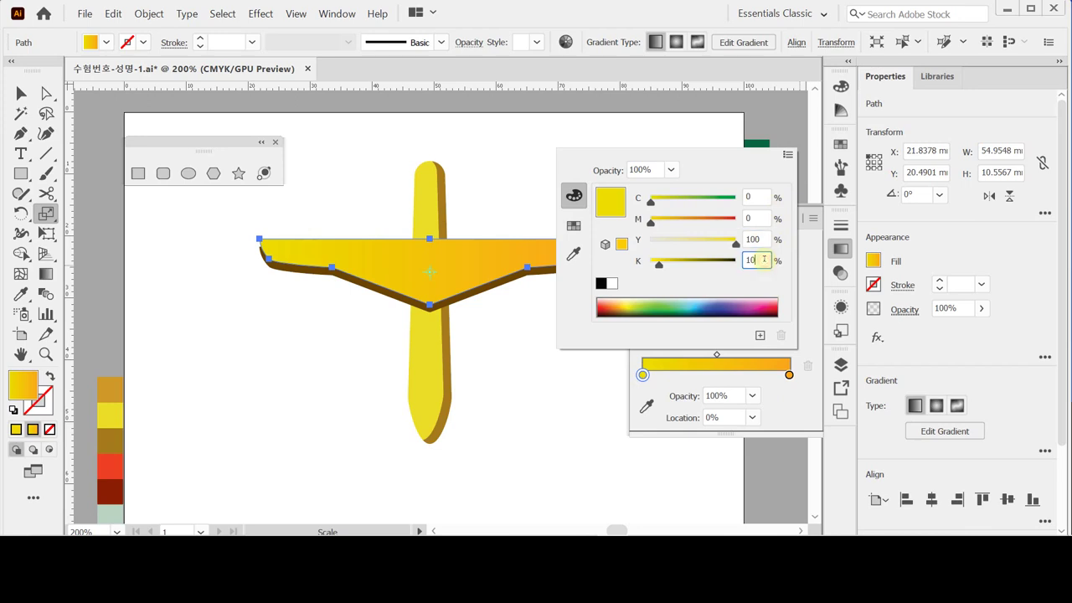
click(790, 375)
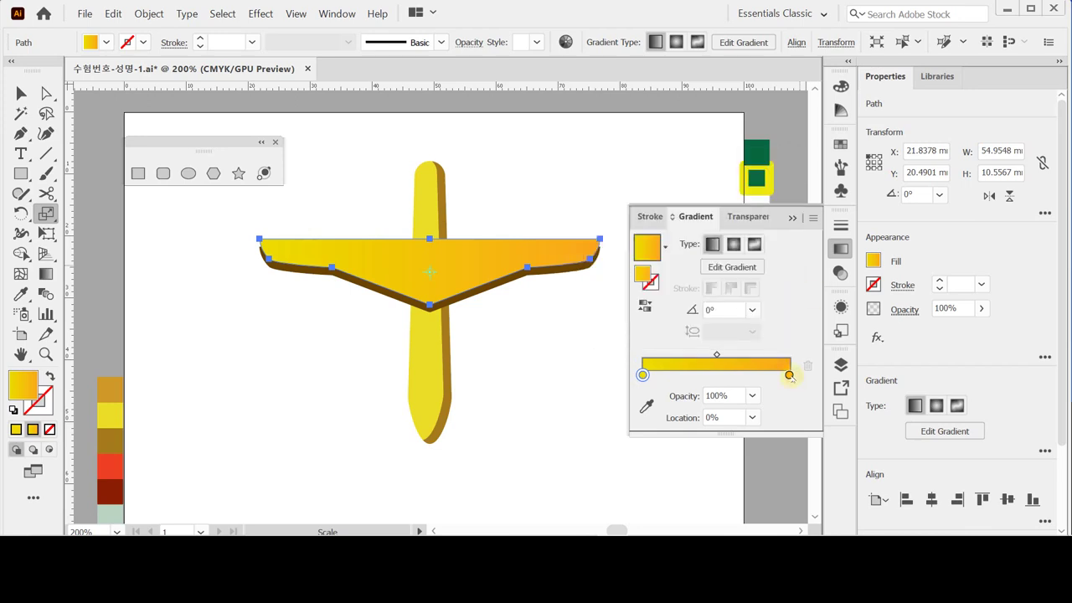
click(790, 375)
double_click(789, 375)
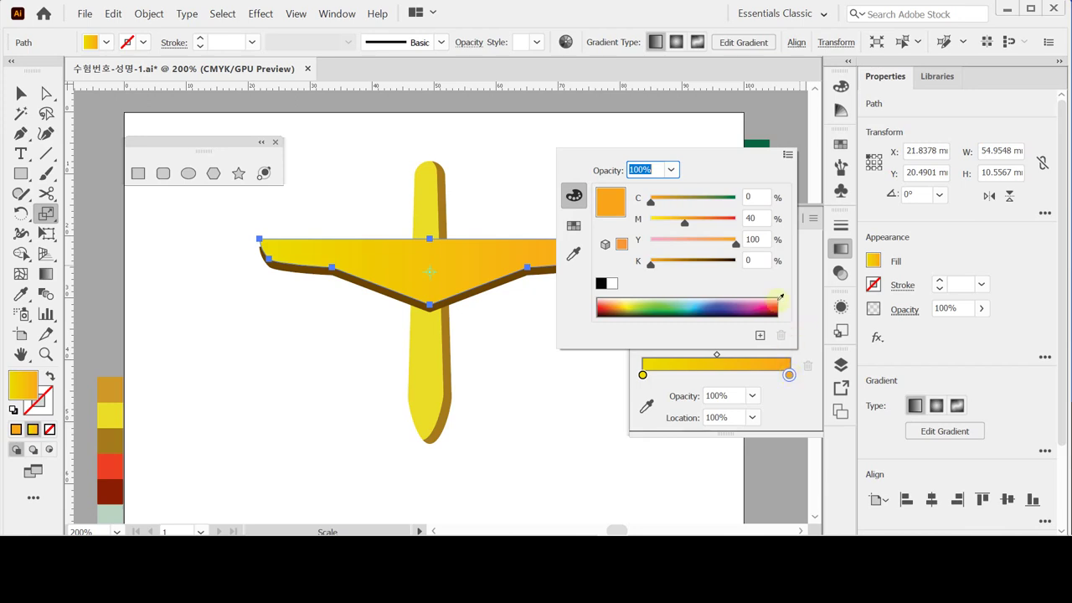
click(808, 260)
click(841, 248)
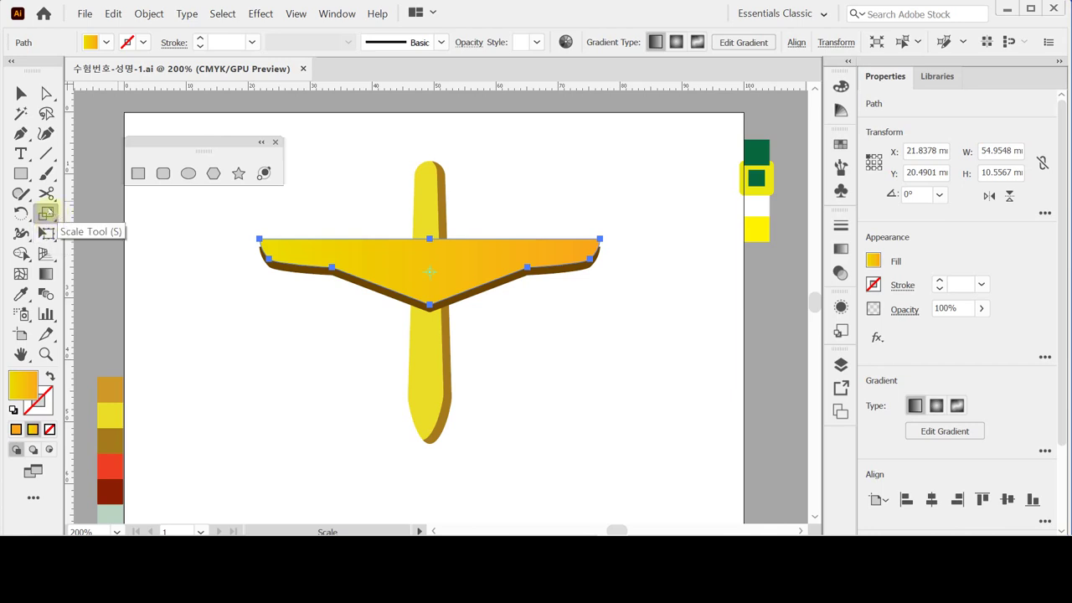
- Offset the gradient wing's path by -1 mm with Miter joins and a miter limit of 4
click(148, 13)
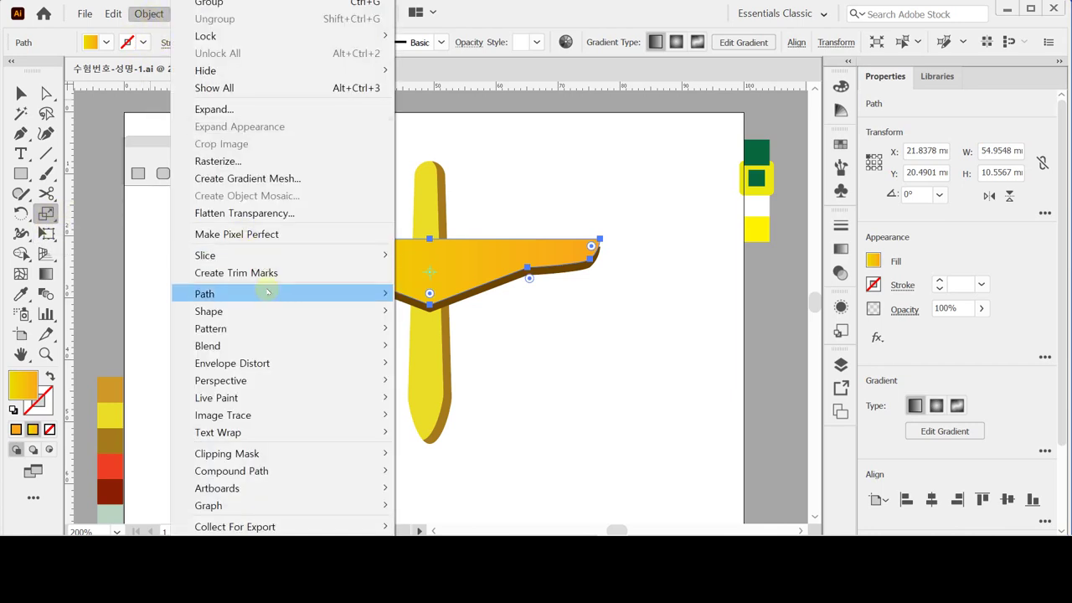
mouse_move(268, 291)
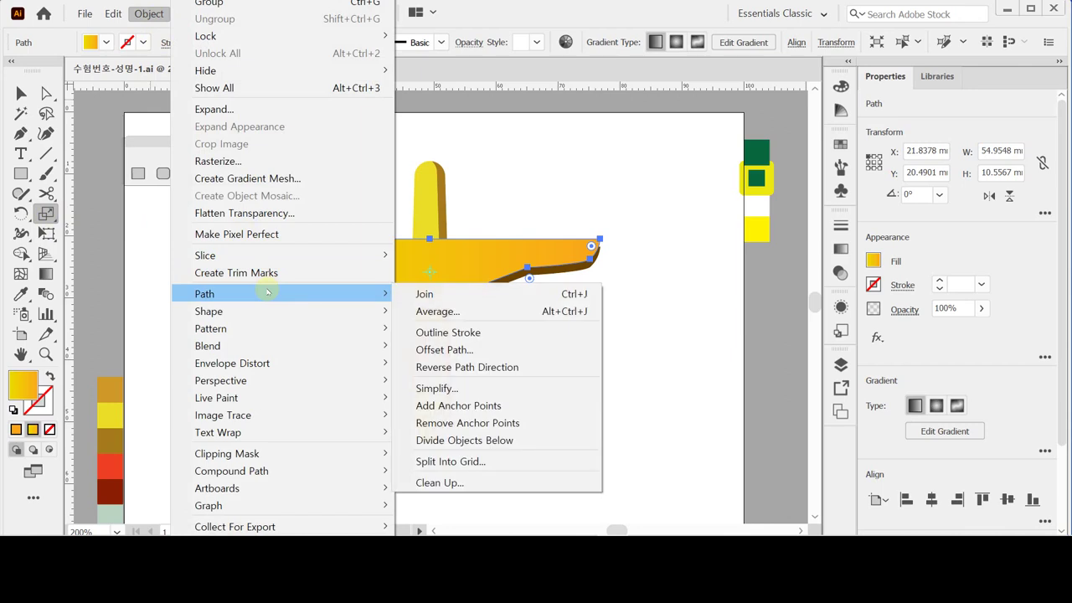
click(475, 350)
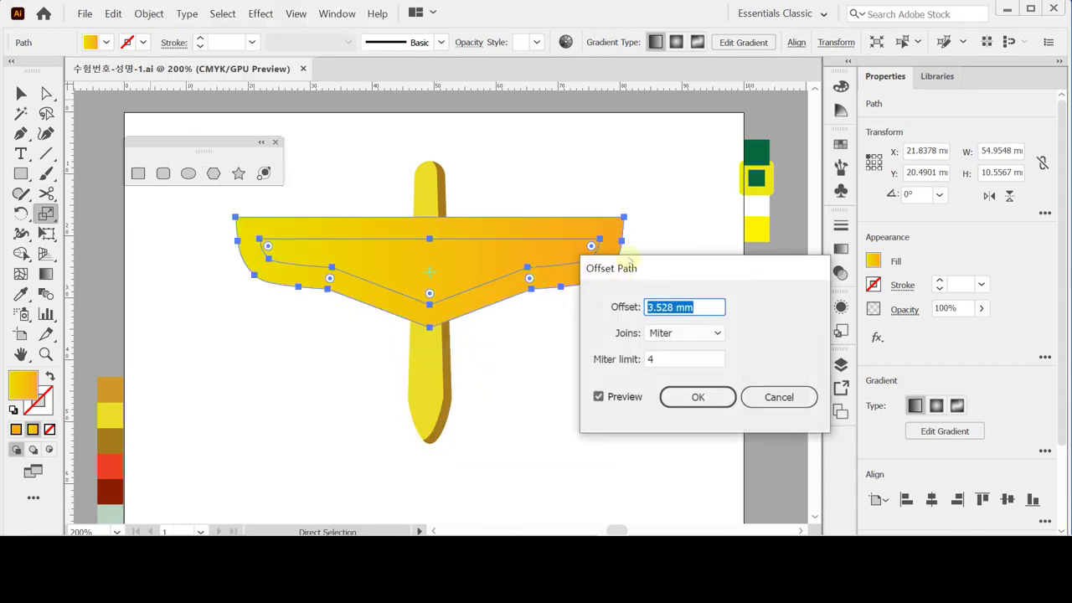
drag(623, 270, 650, 324)
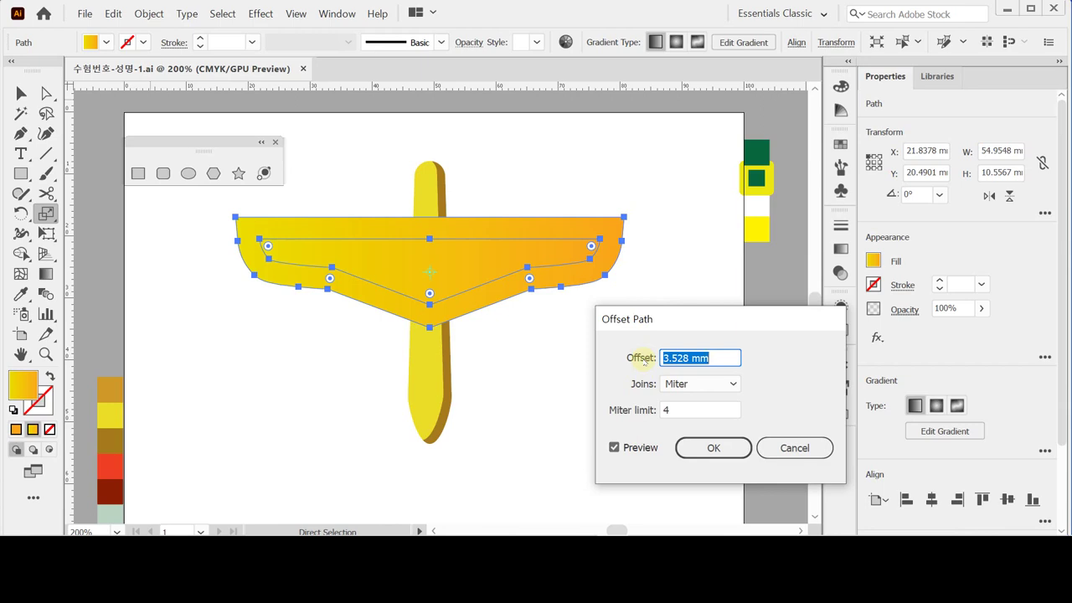
text(-)
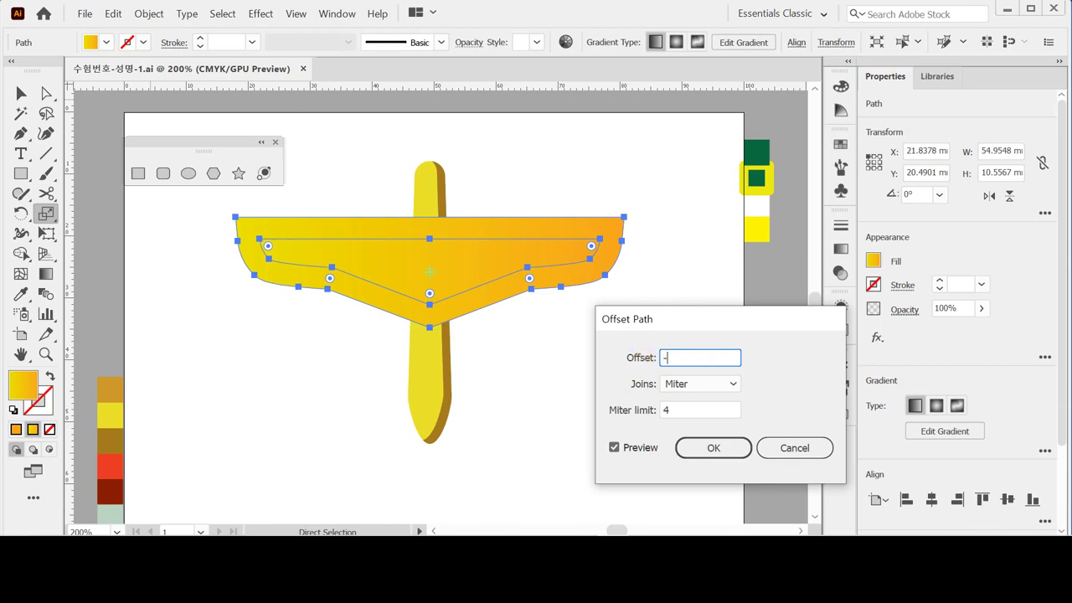
text(1)
key(Tab)
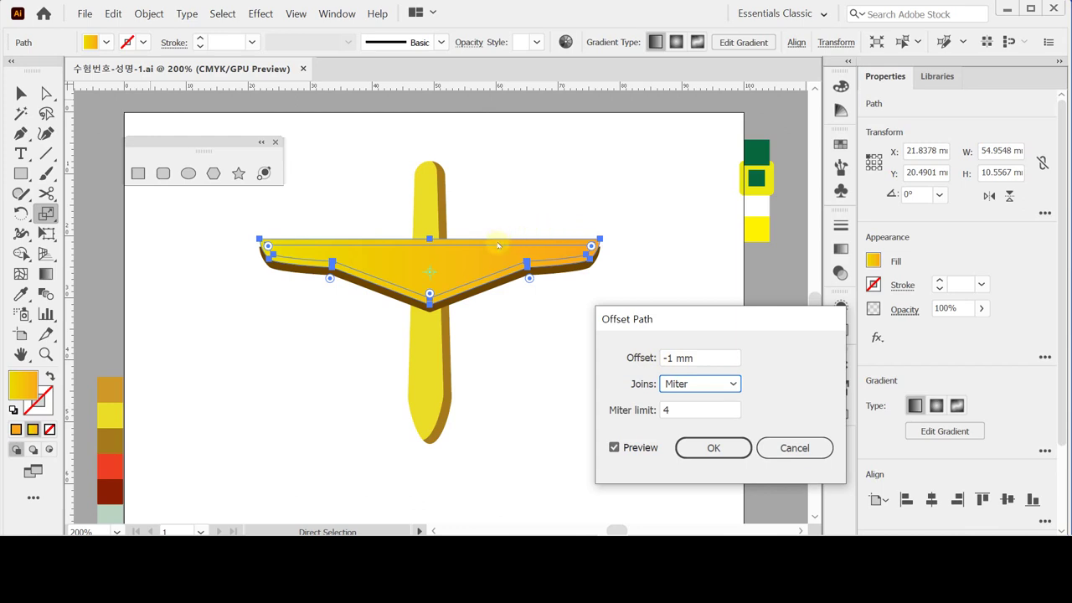
click(713, 448)
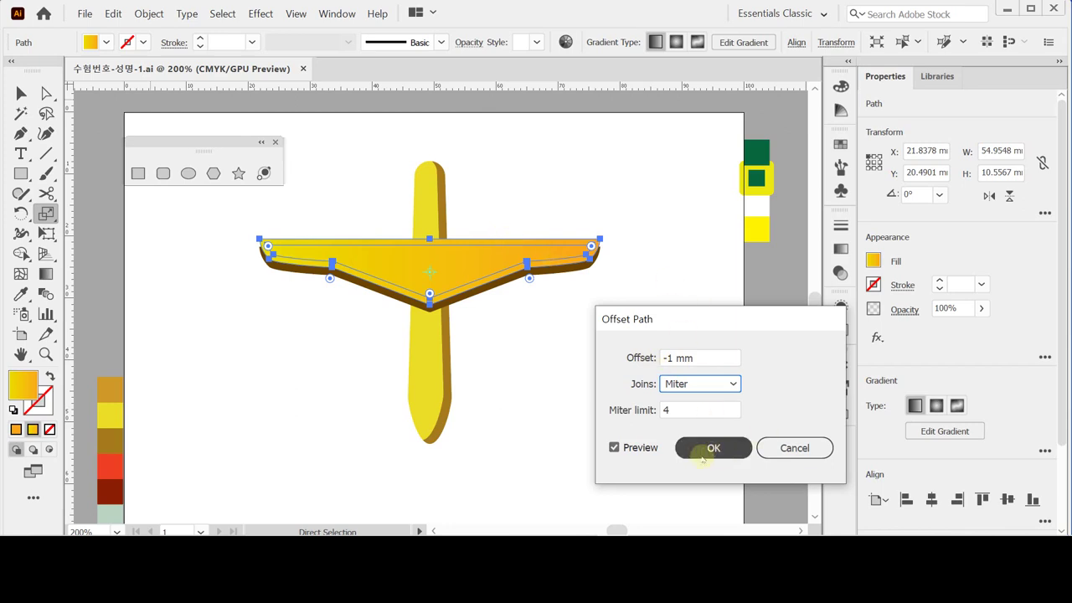
click(713, 449)
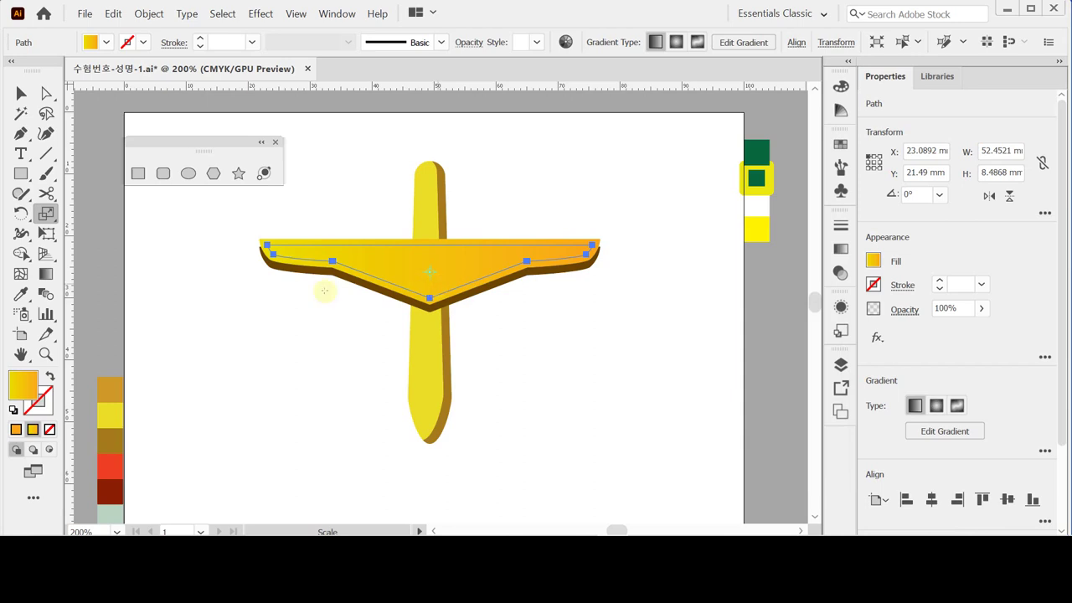
- Remove the fill from the inset wing path and make its stroke the active colour attribute
key(a)
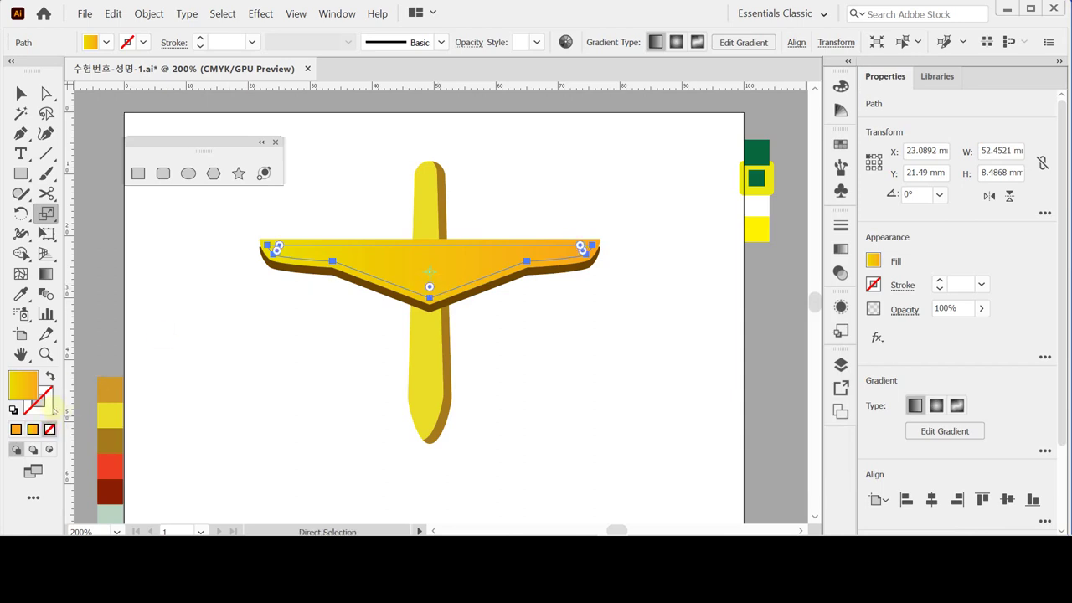
click(49, 428)
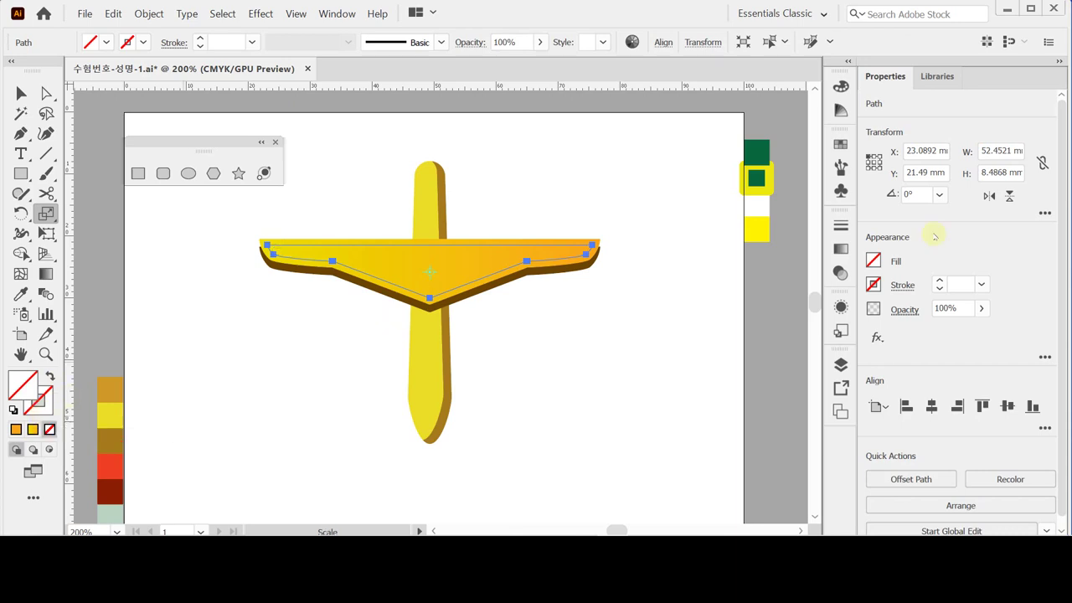
click(40, 402)
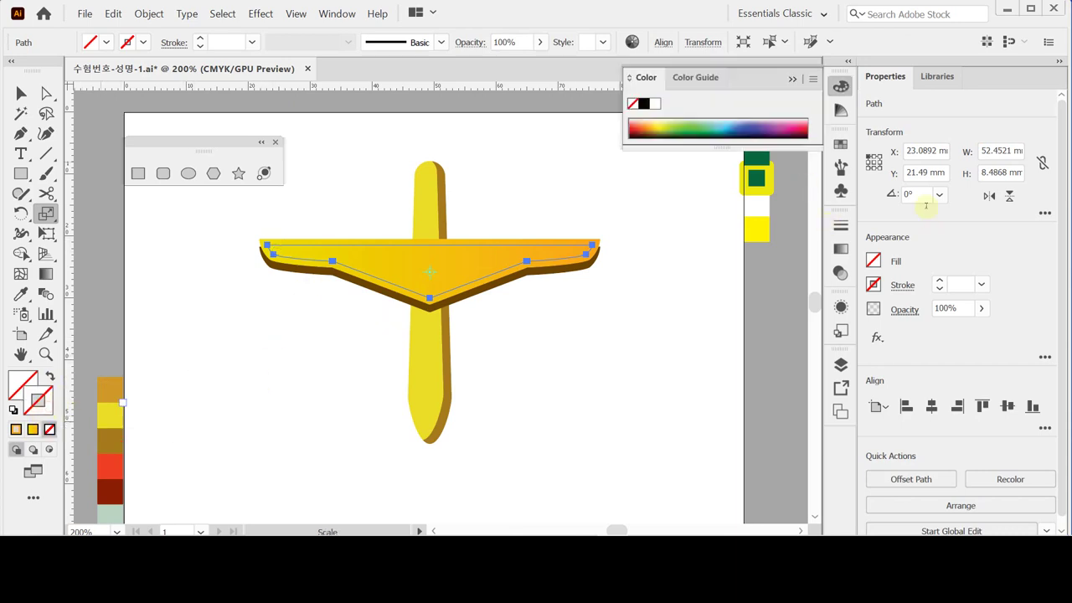
- Give the inset wing path a stroke coloured C0 M30 Y90 K30
click(899, 287)
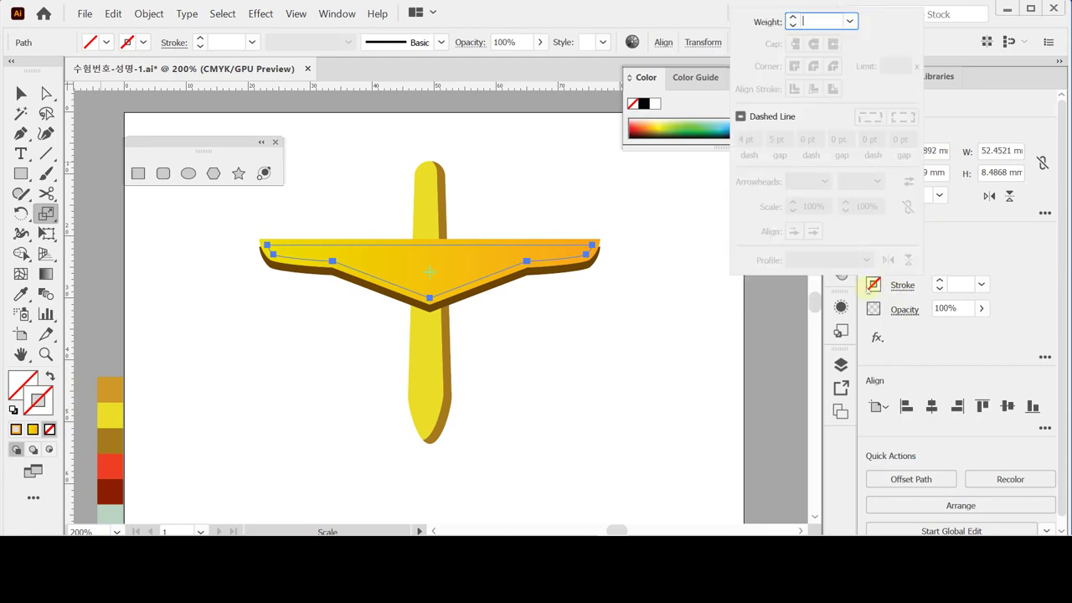
click(899, 288)
click(873, 284)
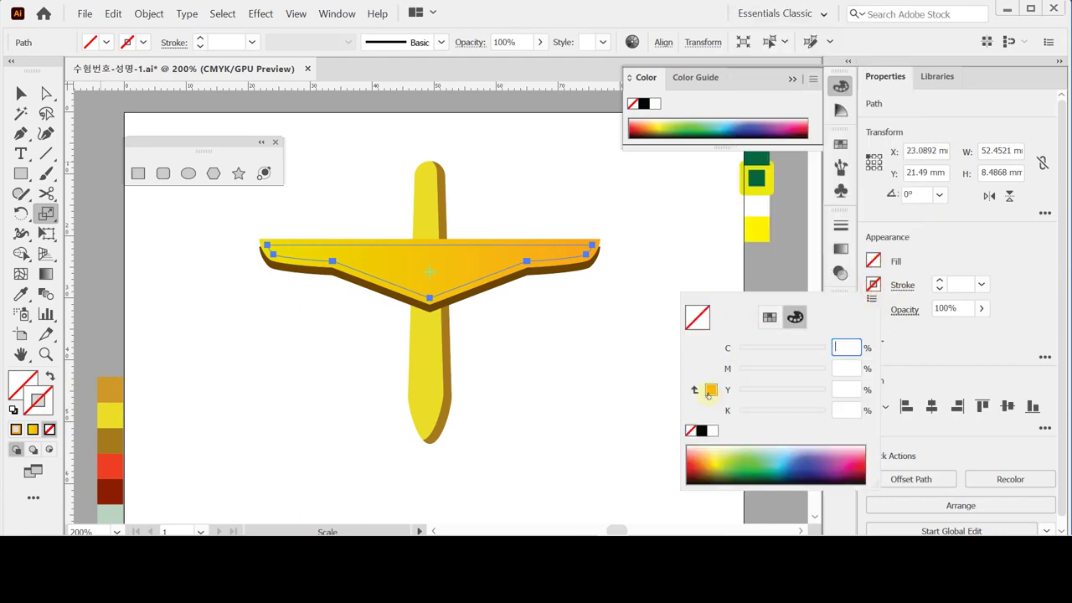
click(713, 430)
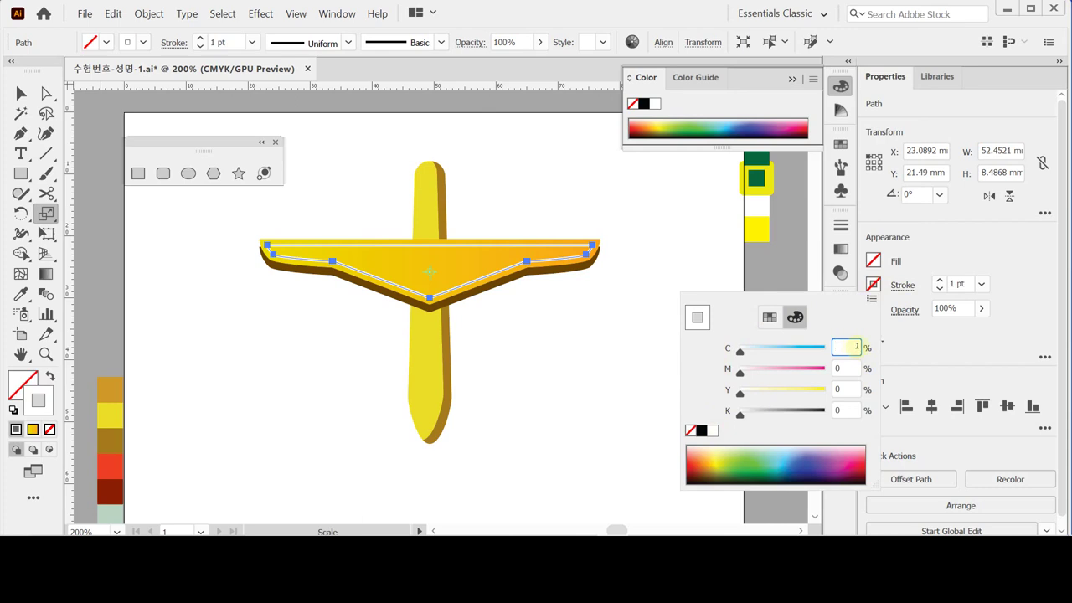
text(0)
key(Tab)
text(30)
key(Tab)
text(90)
key(Tab)
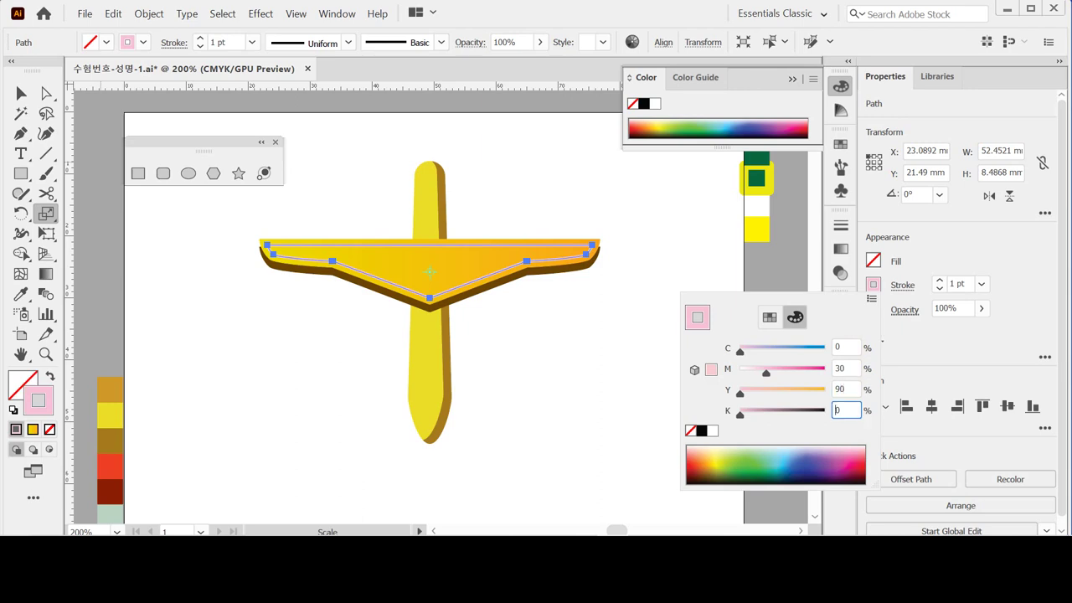
text(30)
key(Return)
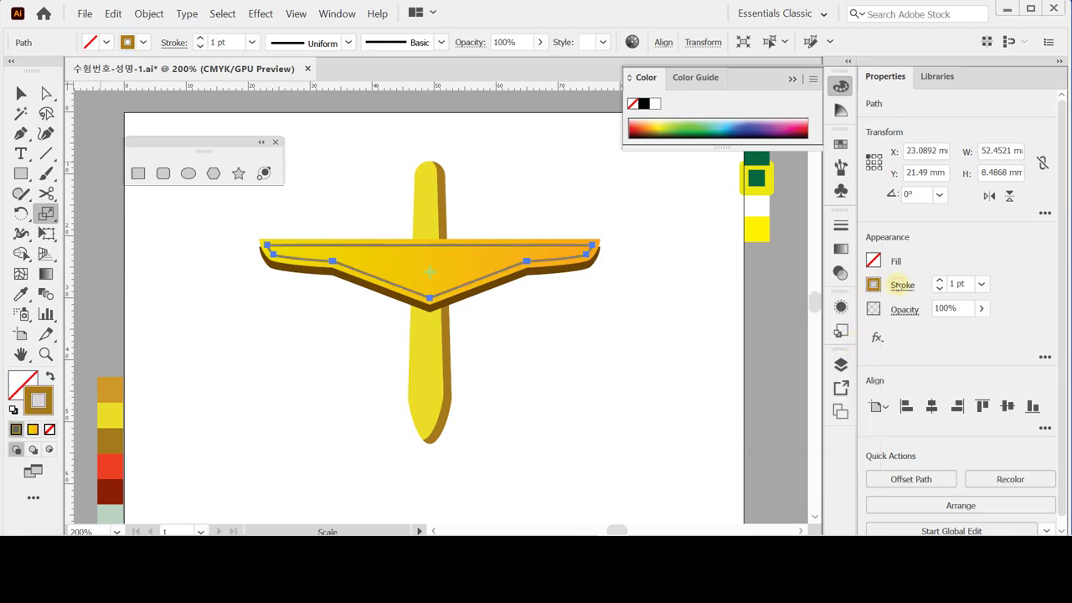
- Turn the inset wing path's 1 pt stroke into a dashed line with 4 pt dashes and the gap value left blank
click(897, 285)
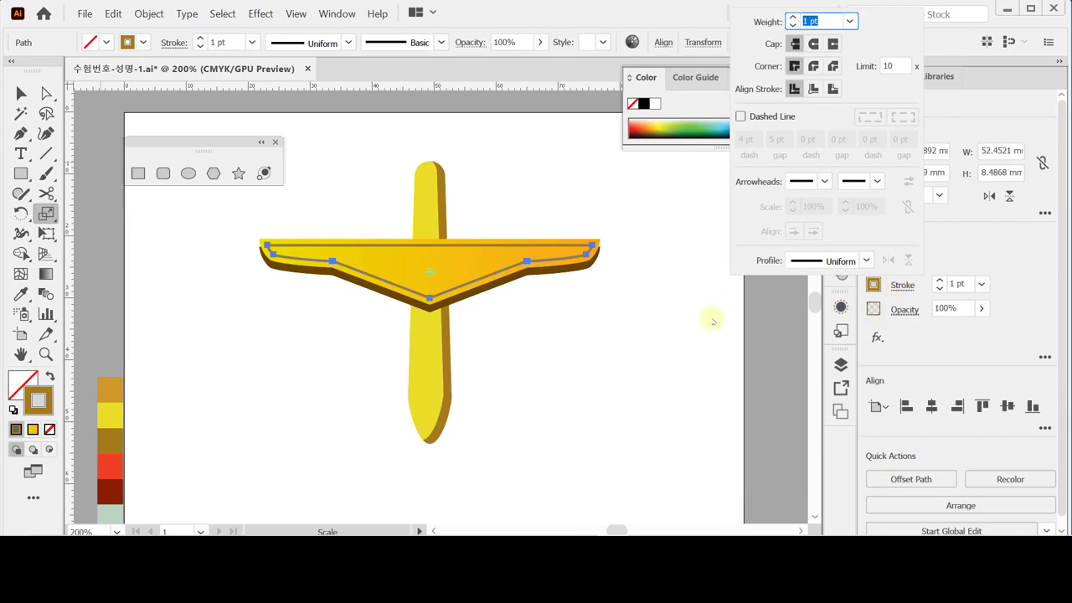
key(a)
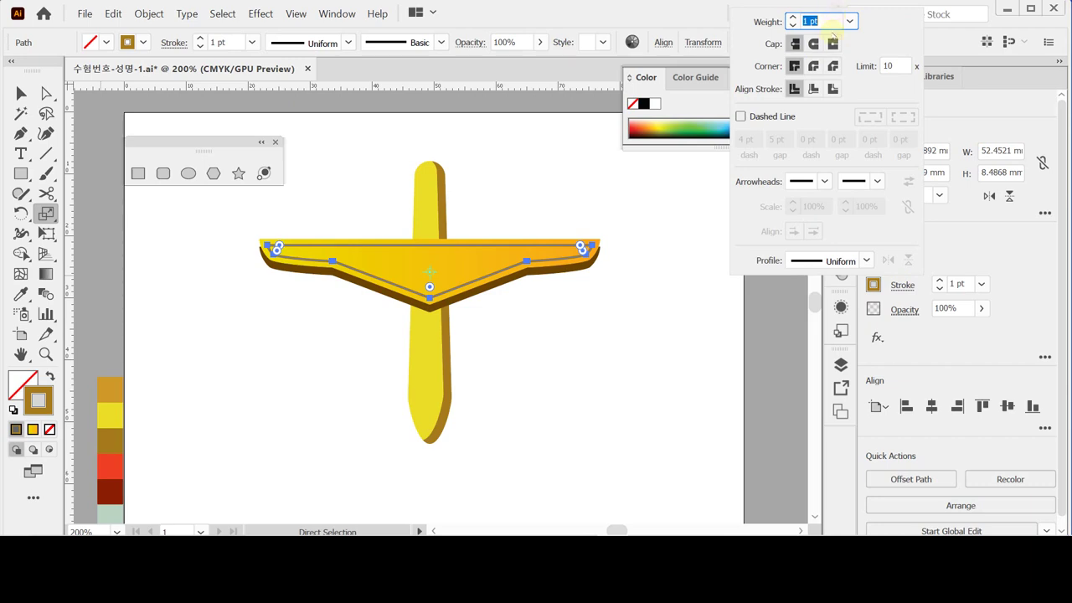
click(756, 119)
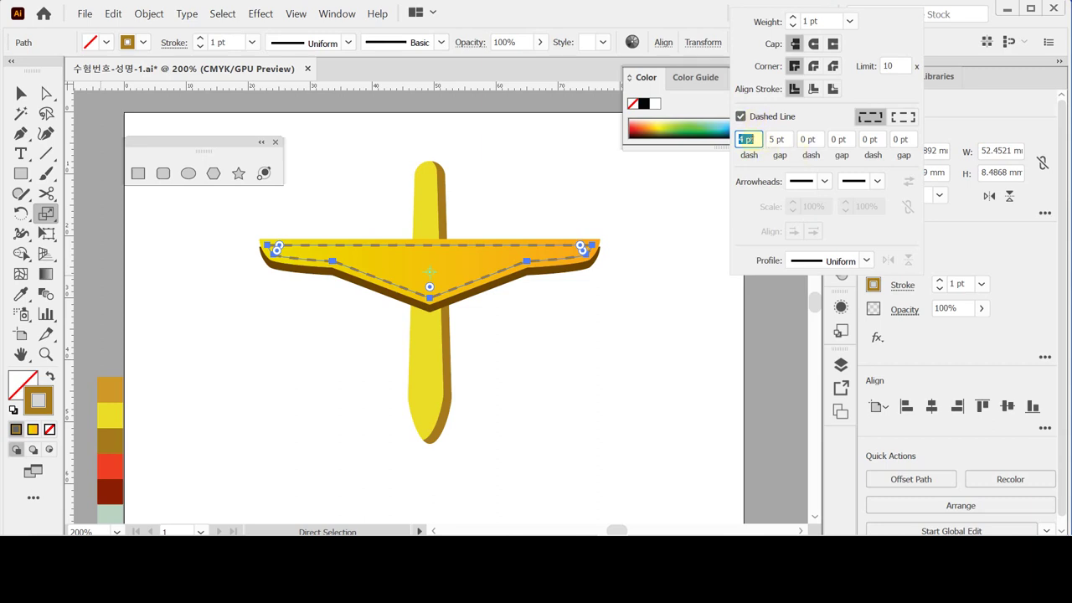
key(Tab)
key(BackSpace)
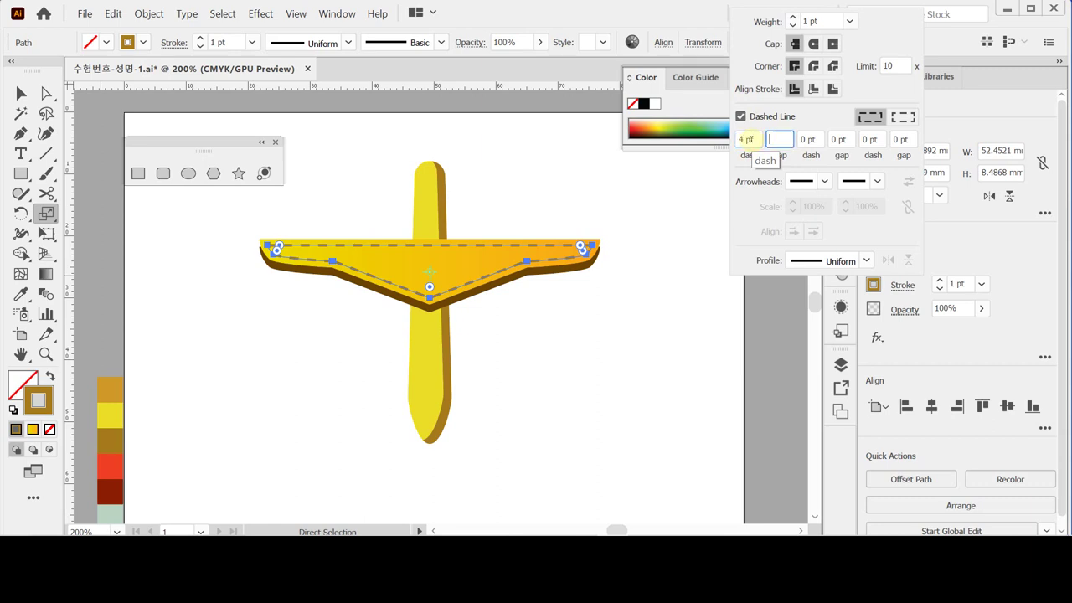
key(Tab)
key(Tab)
key(Tab)
key(Tab)
key(Tab)
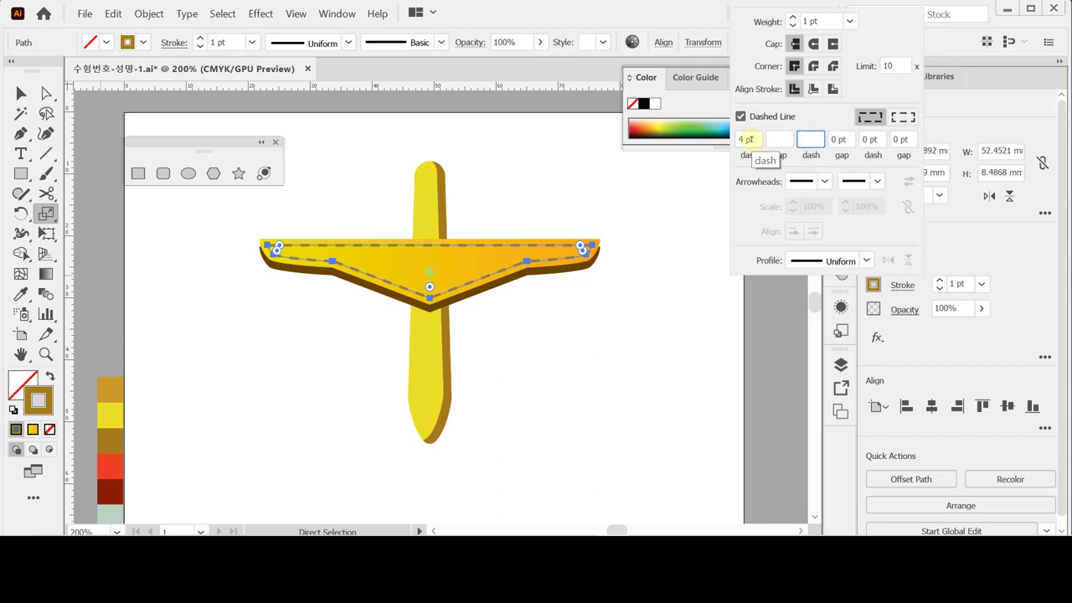
key(Return)
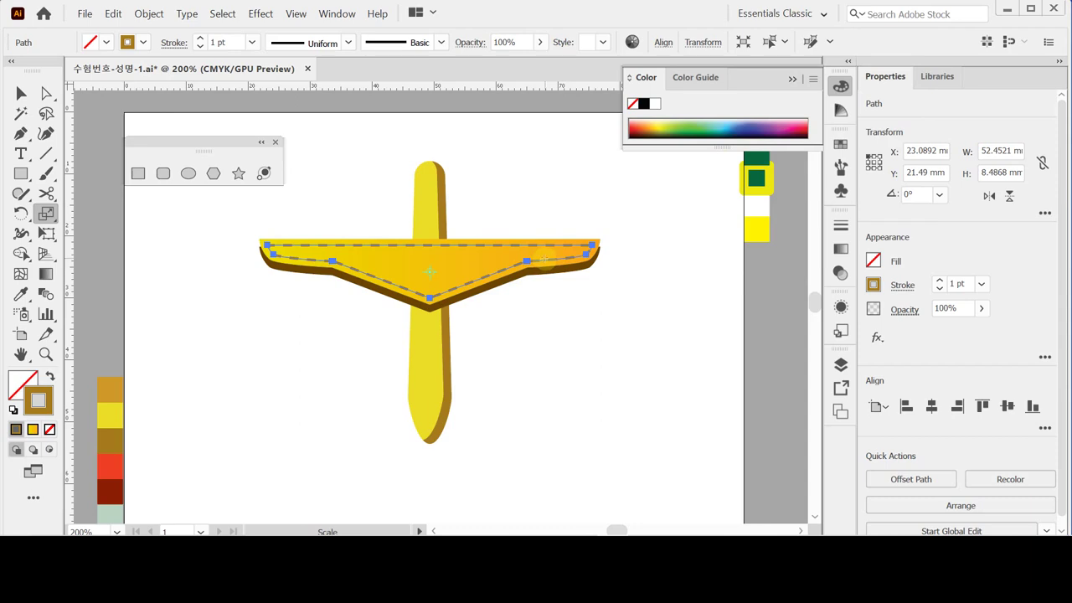
key(ctrl)
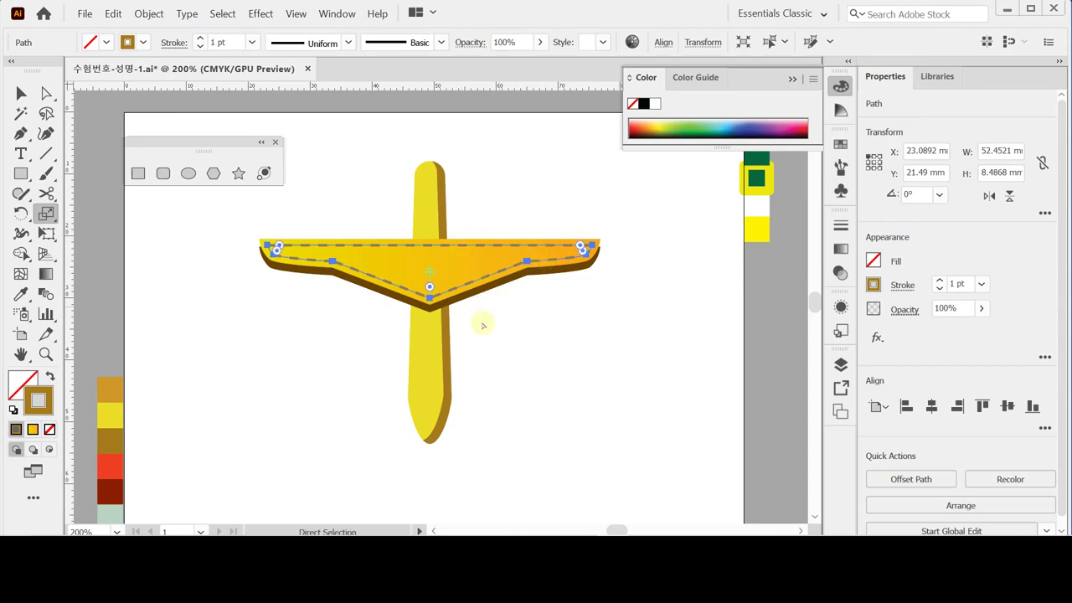
key(v)
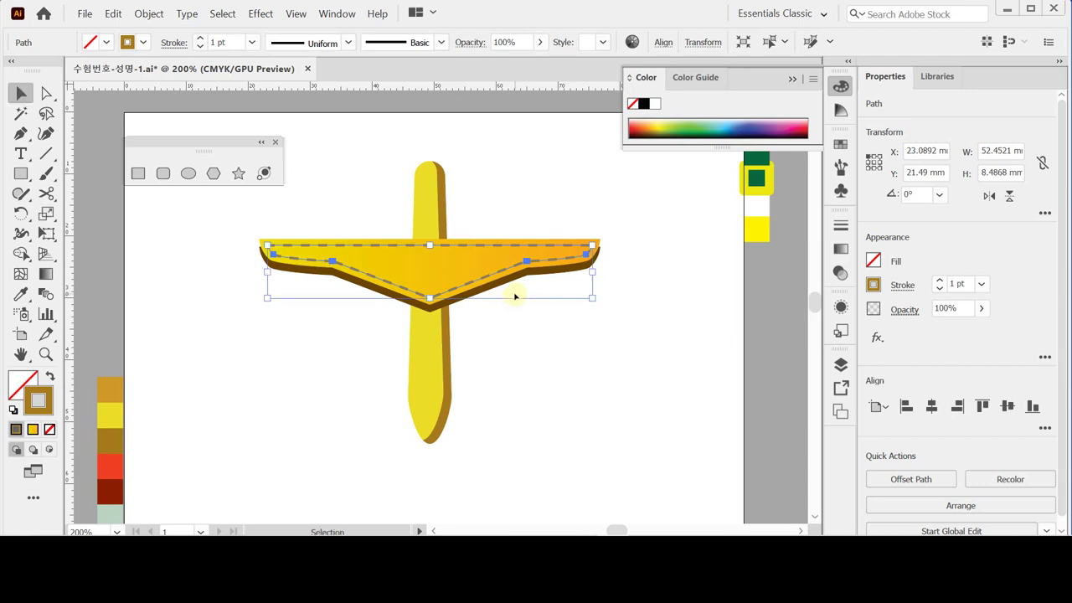
click(494, 314)
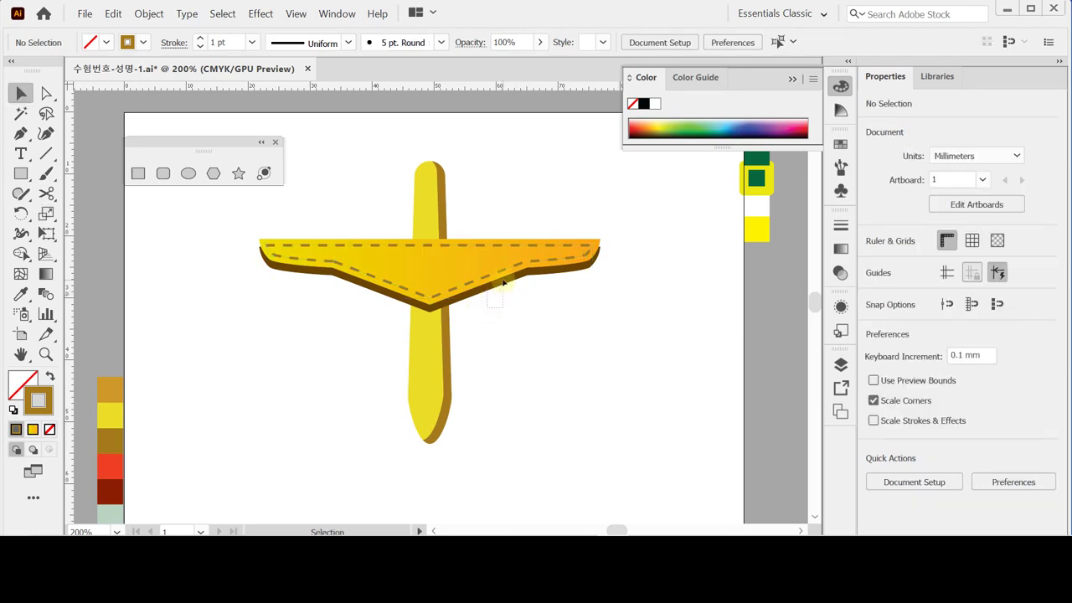
- Copy the gradient wing and its brown shadow shape with a move of 0 mm horizontally and 5 mm vertically
click(501, 285)
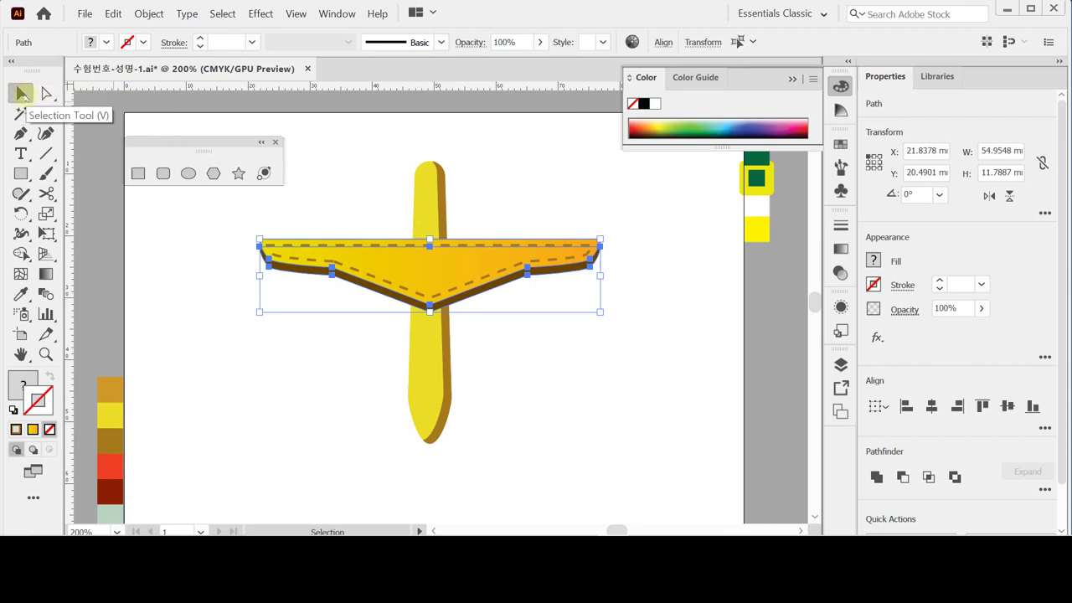
double_click(48, 94)
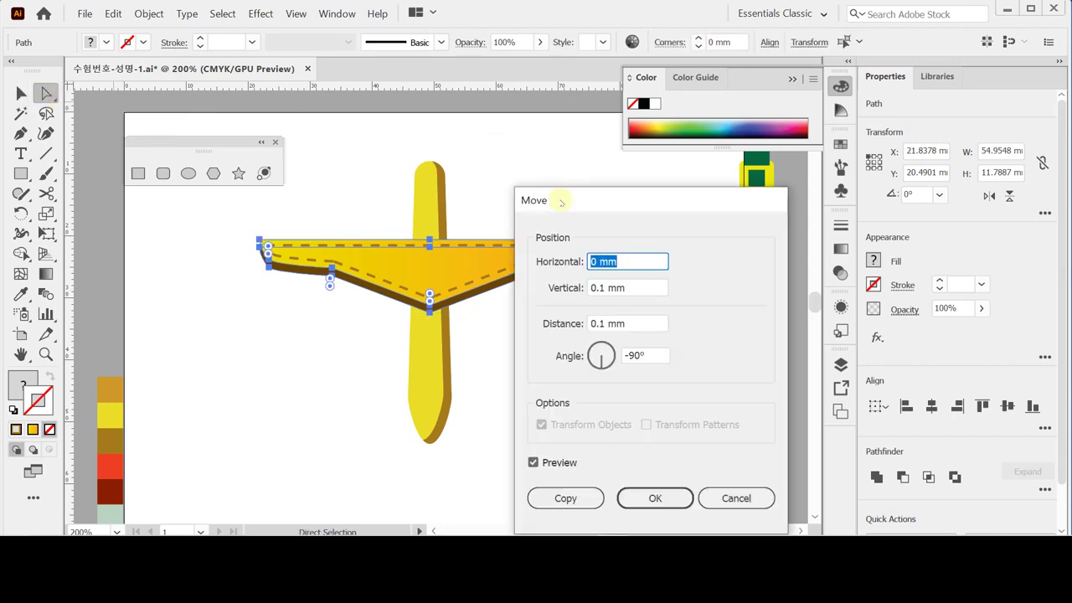
drag(561, 201, 578, 189)
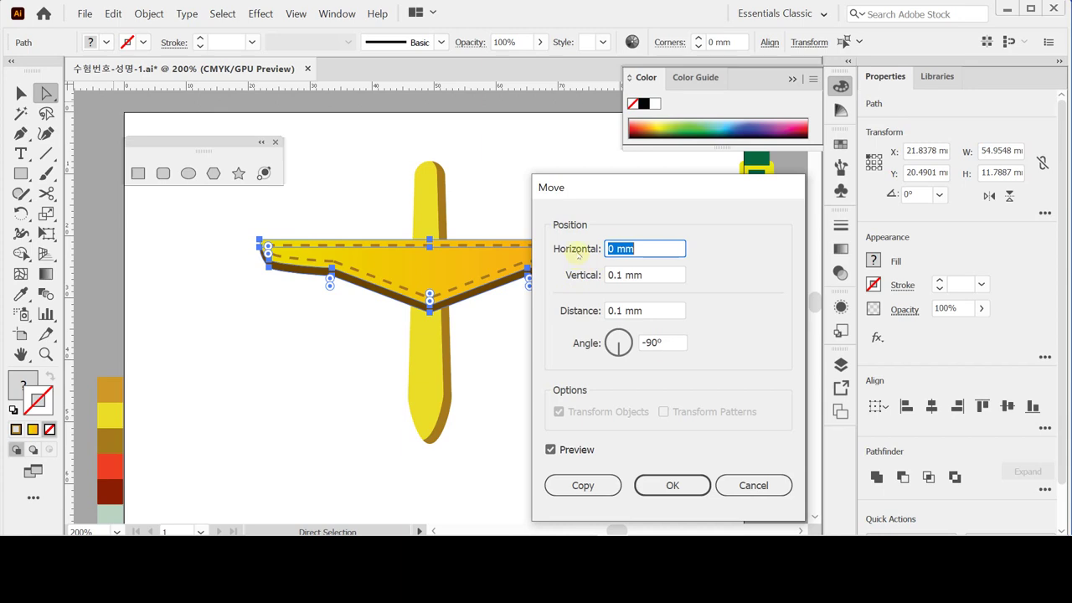
key(Tab)
text(5)
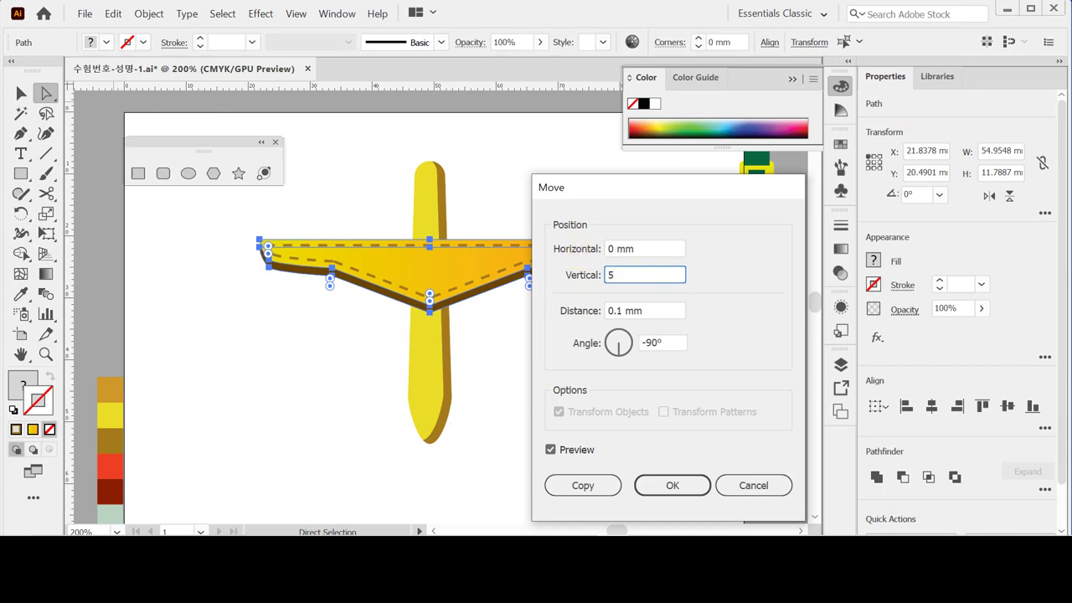
key(Tab)
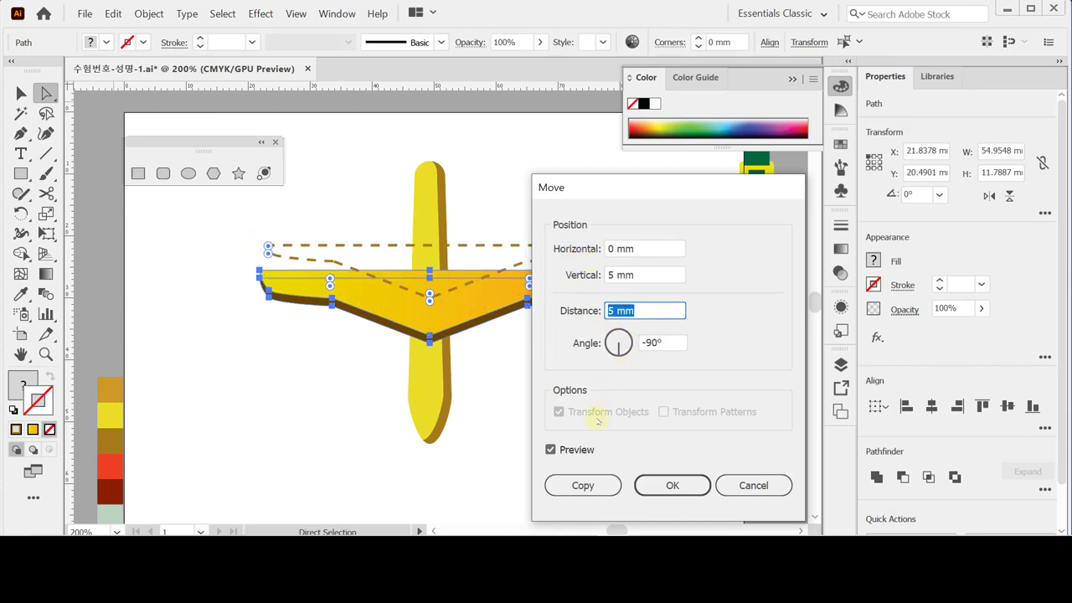
click(586, 486)
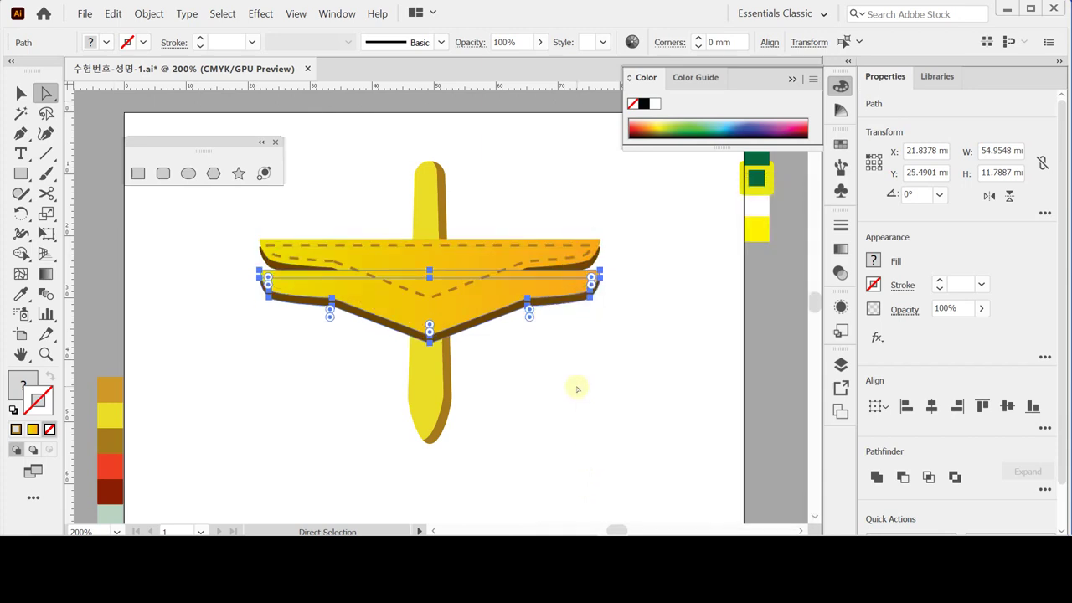
- Send the copied wing and its shadow behind all the other artwork
right_click(501, 309)
mouse_move(603, 226)
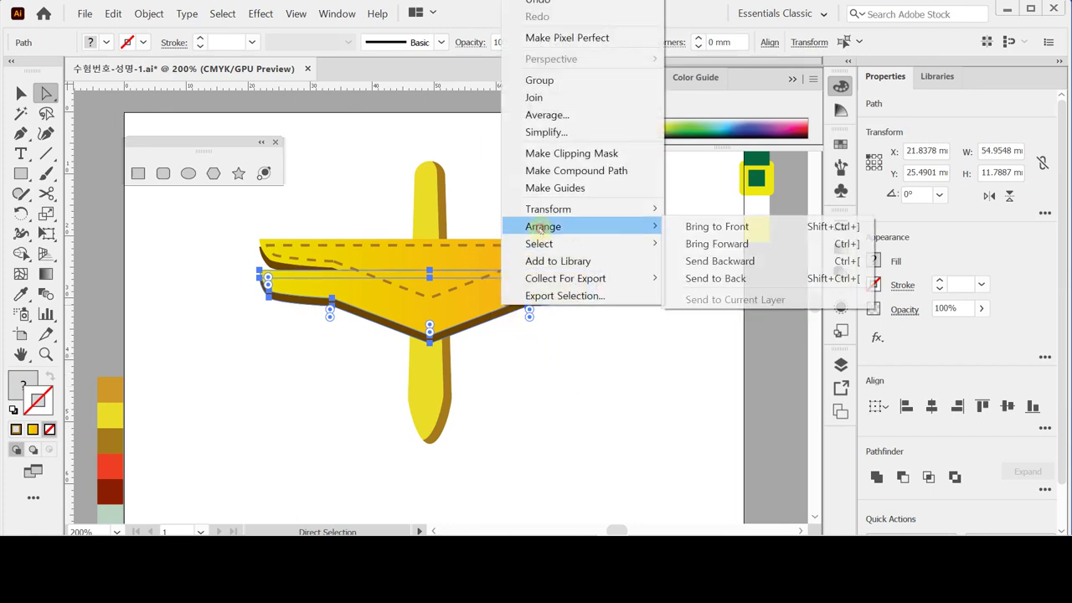
click(716, 279)
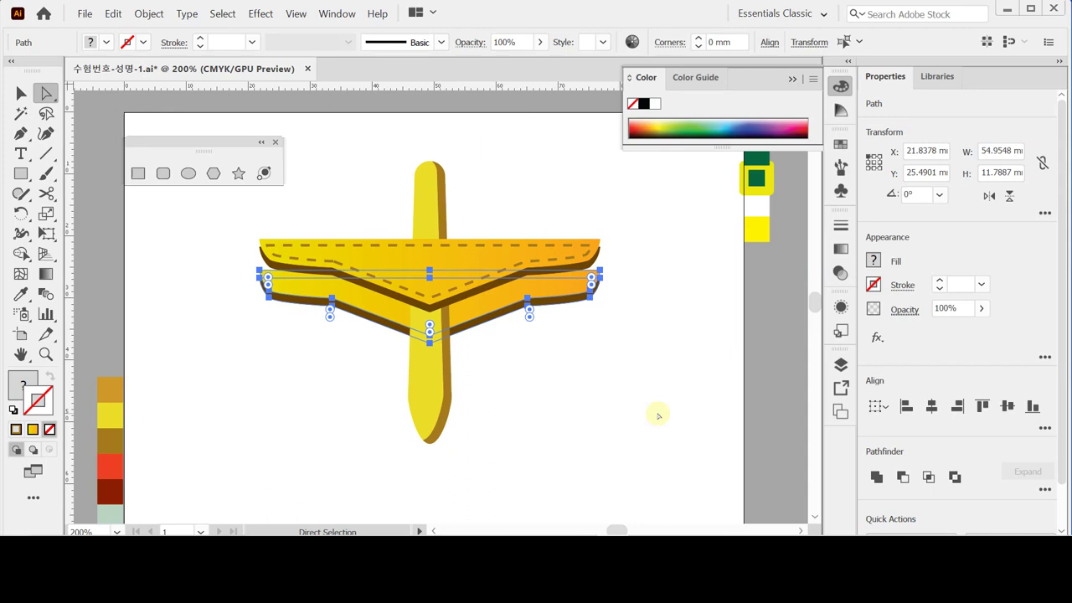
click(516, 364)
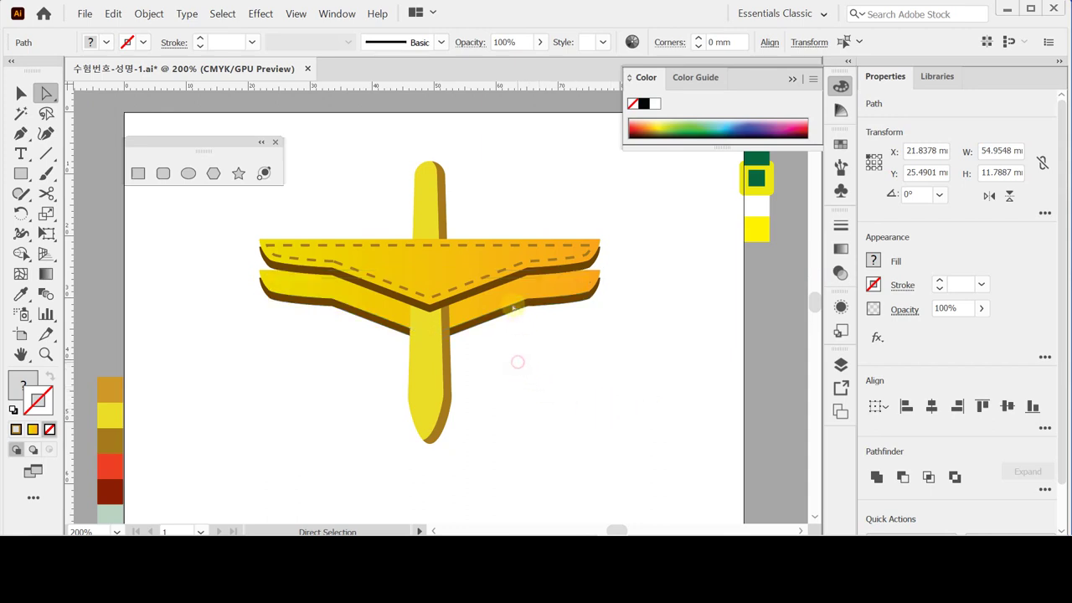
- Replace the lower wing copy's gradient with a solid fill of C0 M30 Y90 K20
click(495, 303)
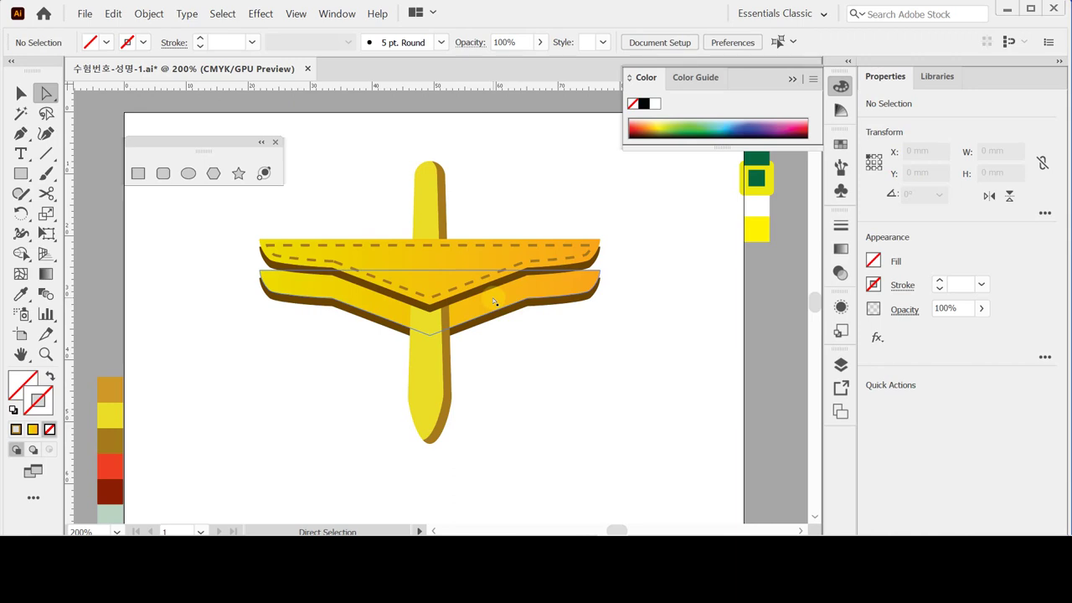
click(494, 302)
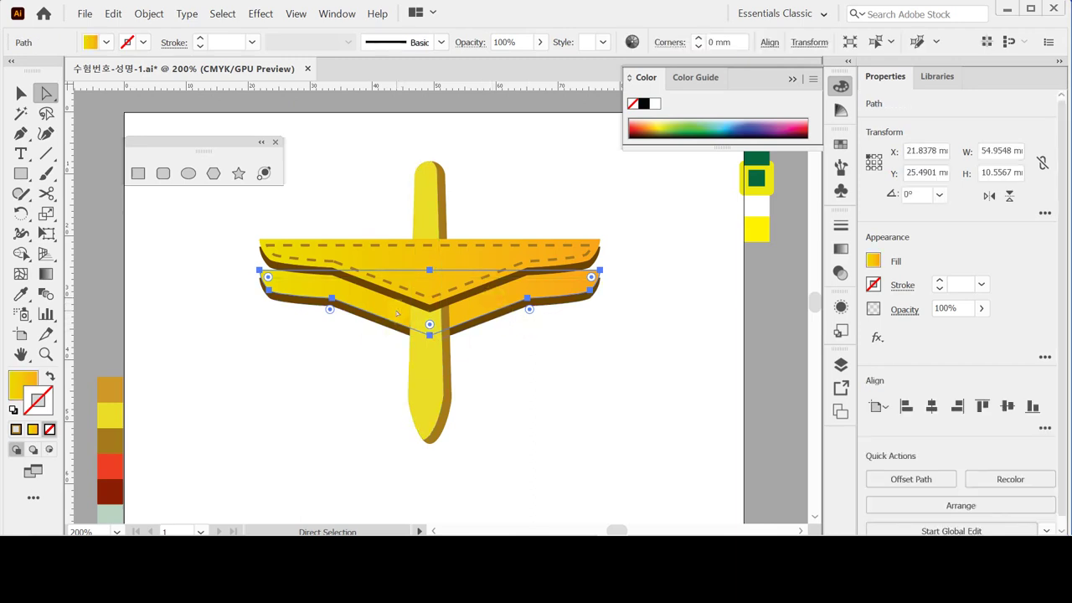
click(25, 381)
key(slash)
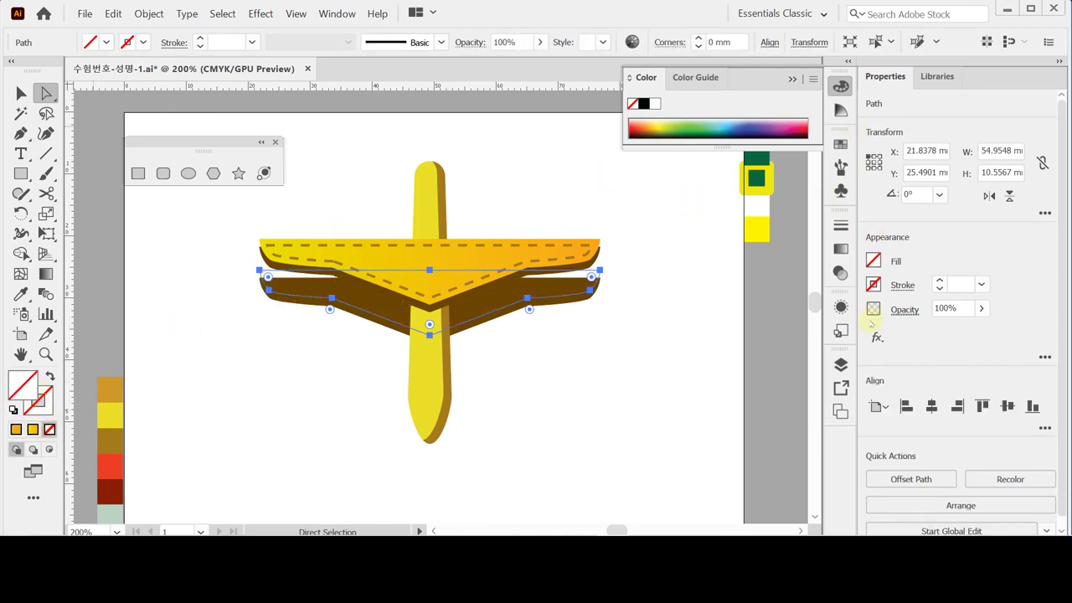
click(874, 260)
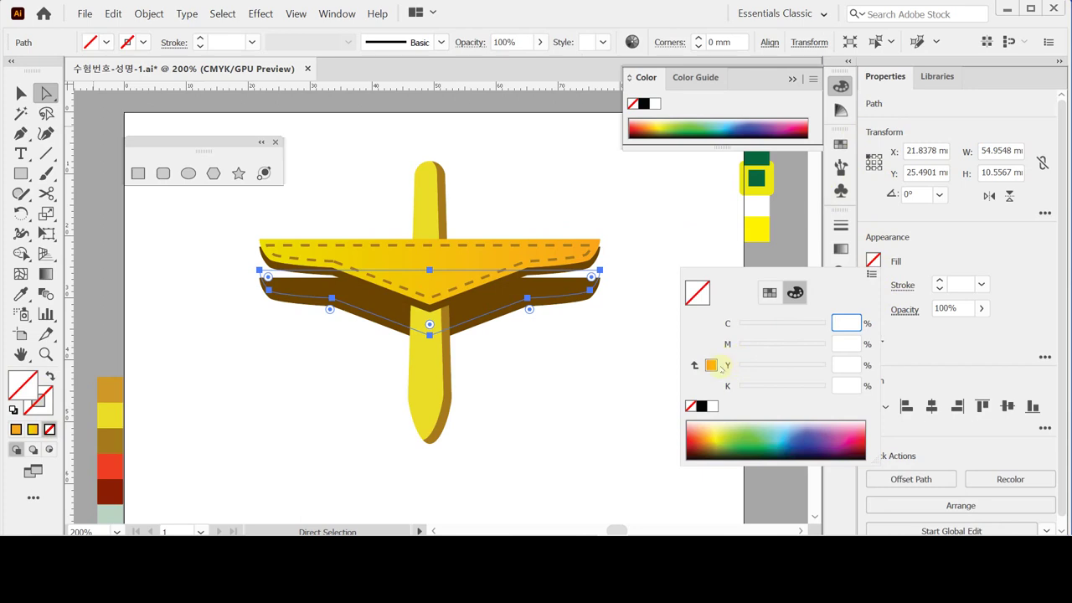
click(712, 407)
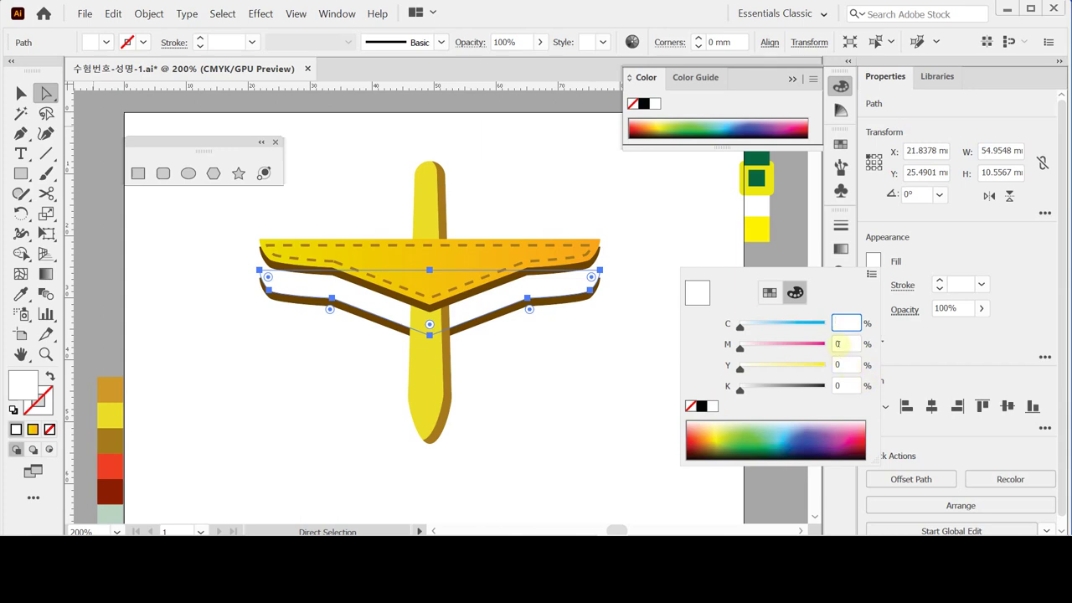
text(0)
key(Tab)
text(30)
key(Tab)
text(90)
key(Tab)
text(20)
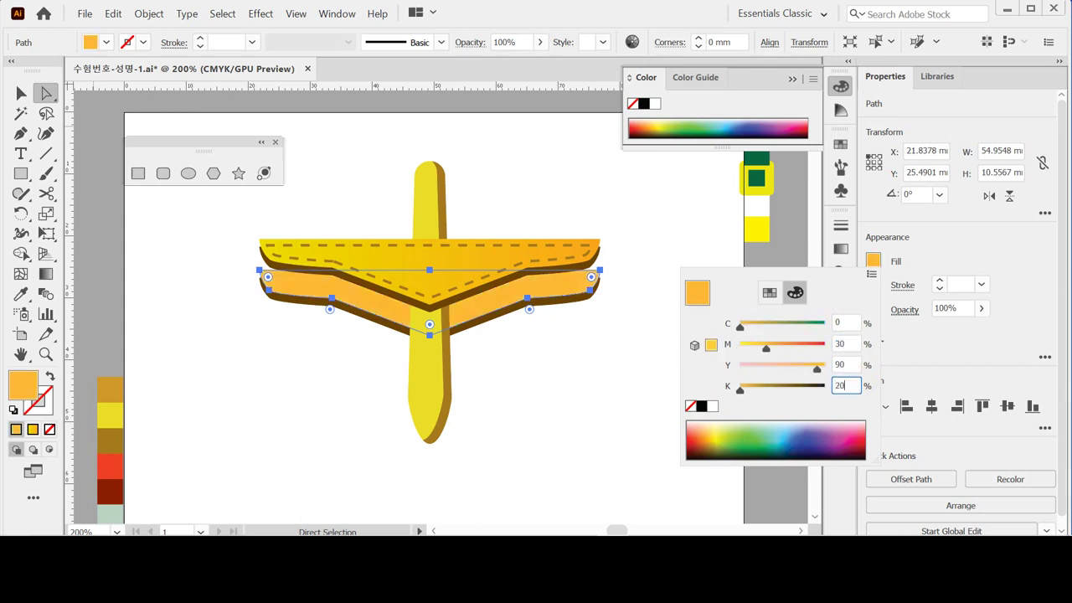
key(Return)
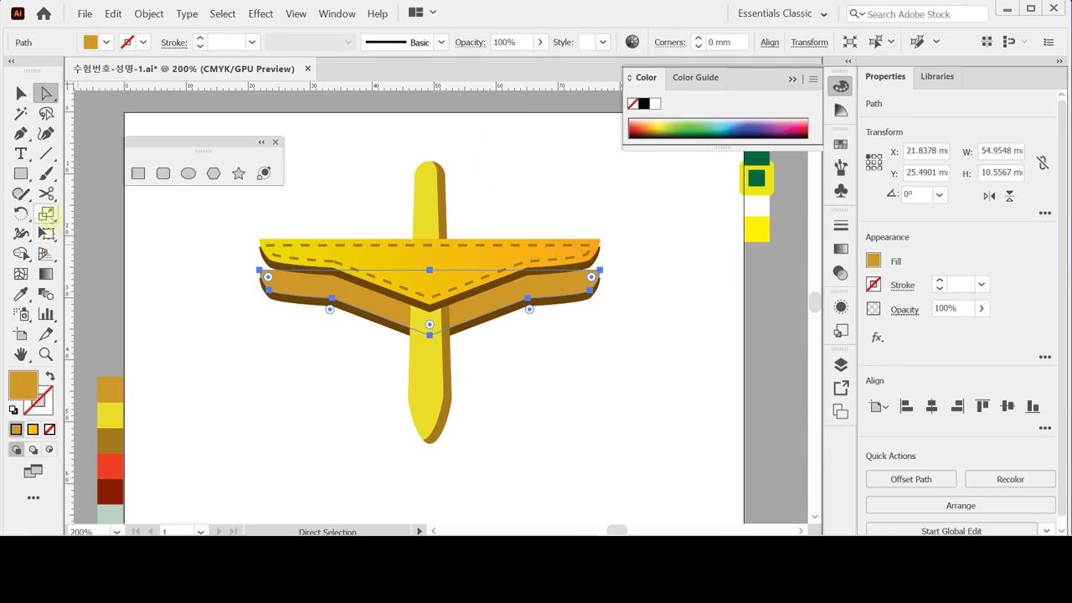
- Make a copy of the lower wing scaled uniformly to 30%
double_click(46, 215)
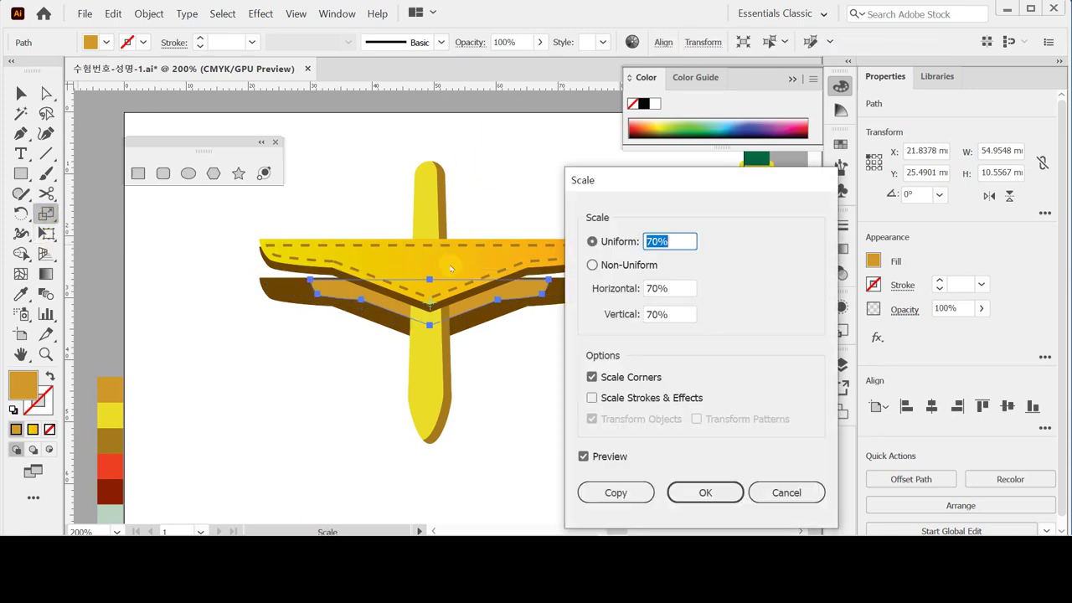
text(30)
key(Tab)
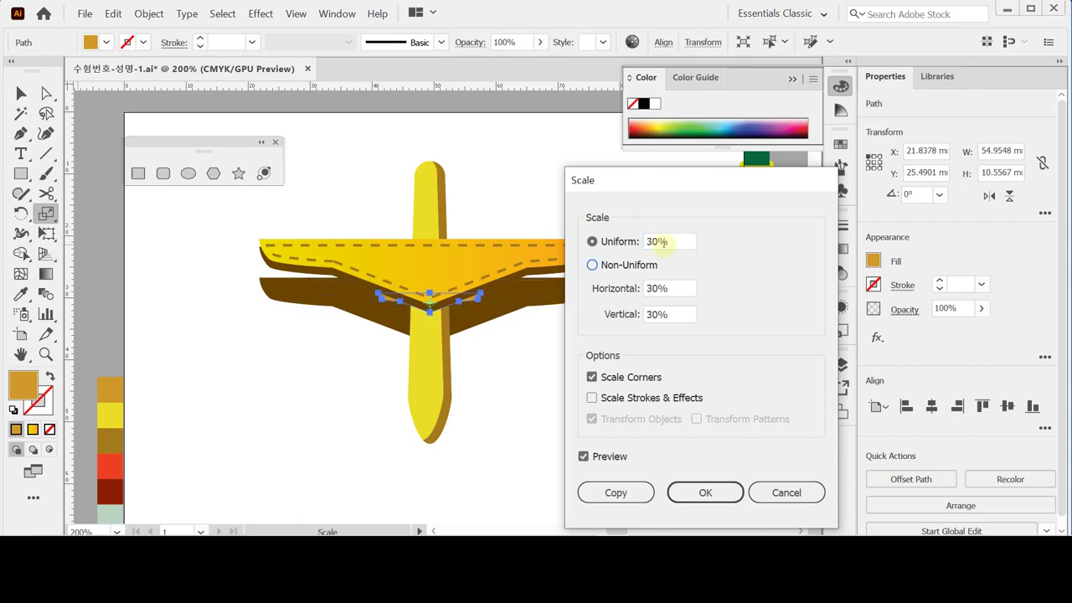
click(615, 493)
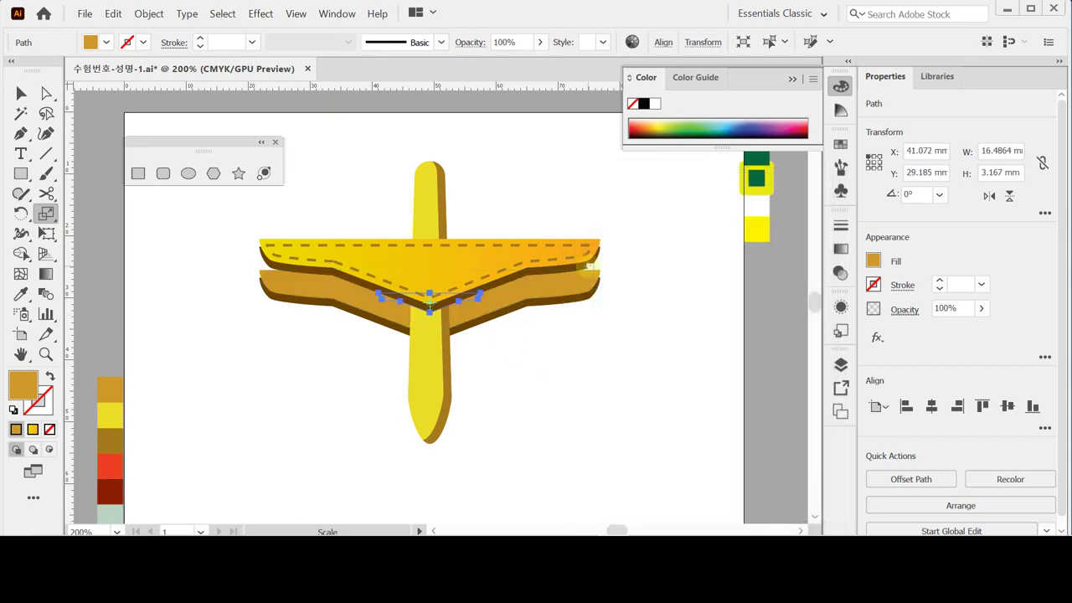
- Move the small wing copy straight up to the fuselage's rounded upper end, at about Y 10.085 mm
key(Up)
key(Up)
key(Up)
key(Up)
key(Up)
key(Up)
key(Up)
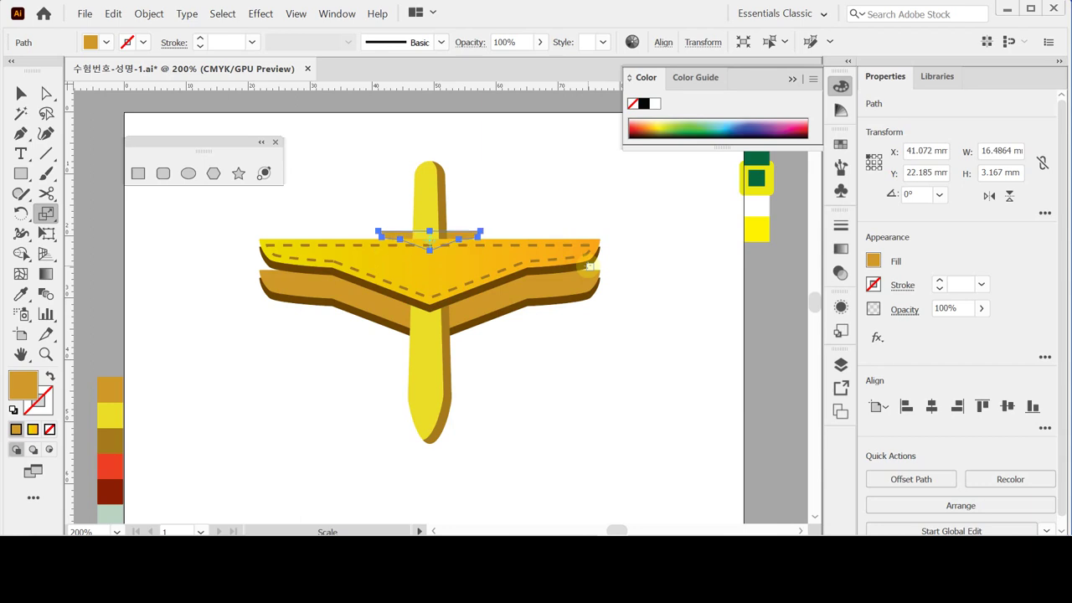
key(Up)
key(Up)
key(Up)
key(Up)
key(Up)
key(Up)
key(Up)
key(Up)
key(Up)
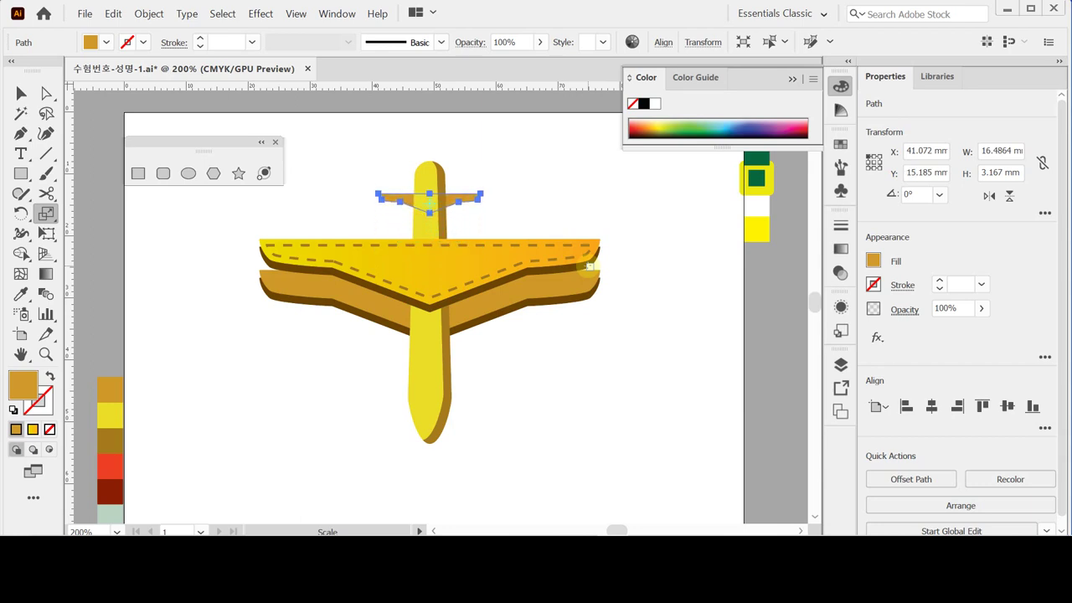
key(Down)
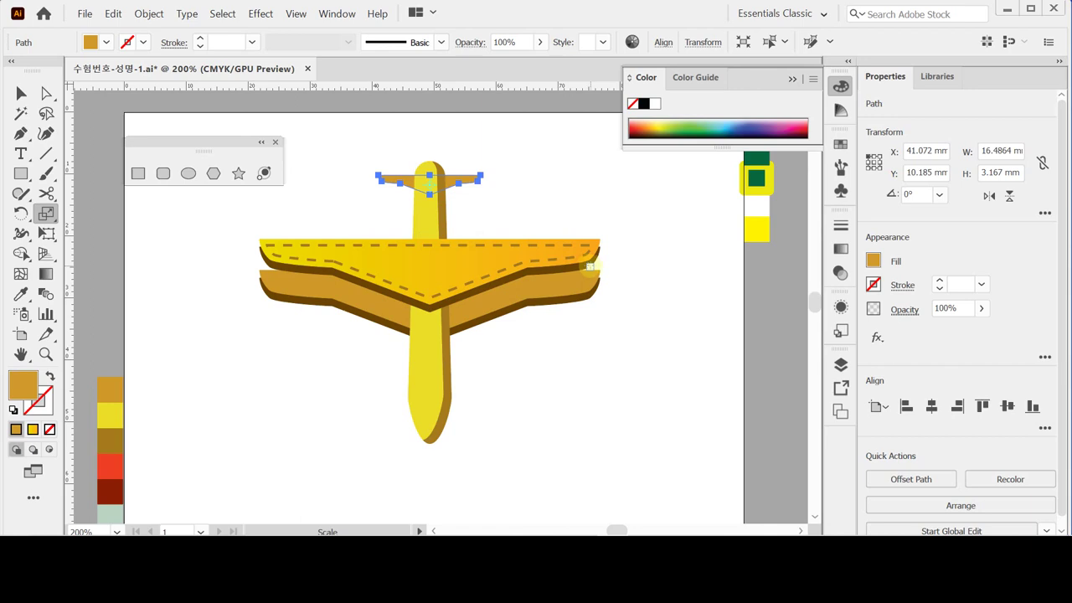
- Draw a narrow vertical rounded rectangle about 1.1 x 8.1 mm over the fuselage's rounded upper end as the tail fin
click(163, 173)
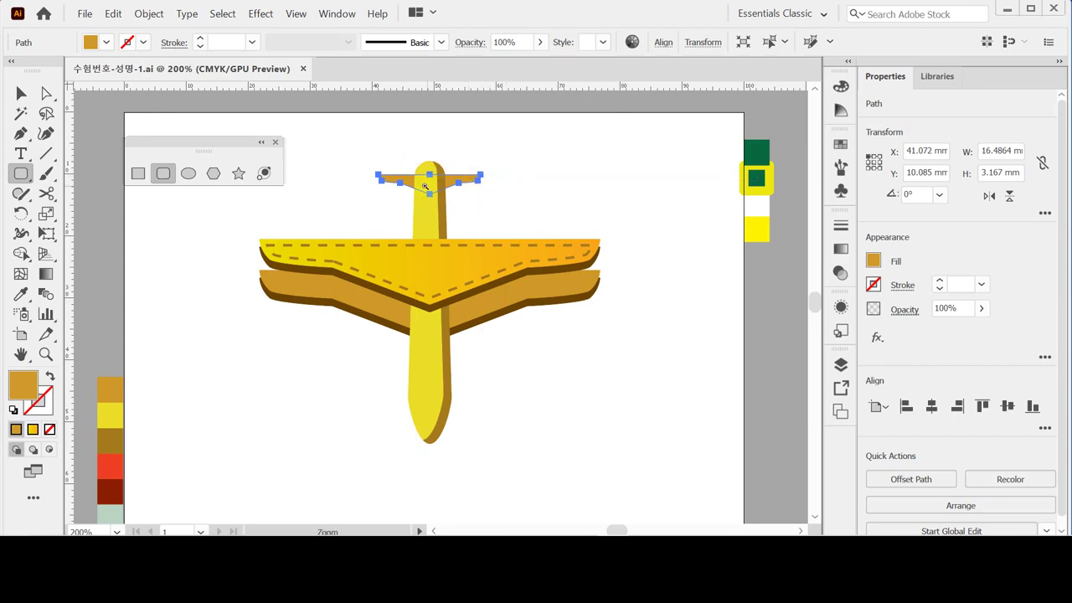
ctrl+click(427, 189)
click(452, 307)
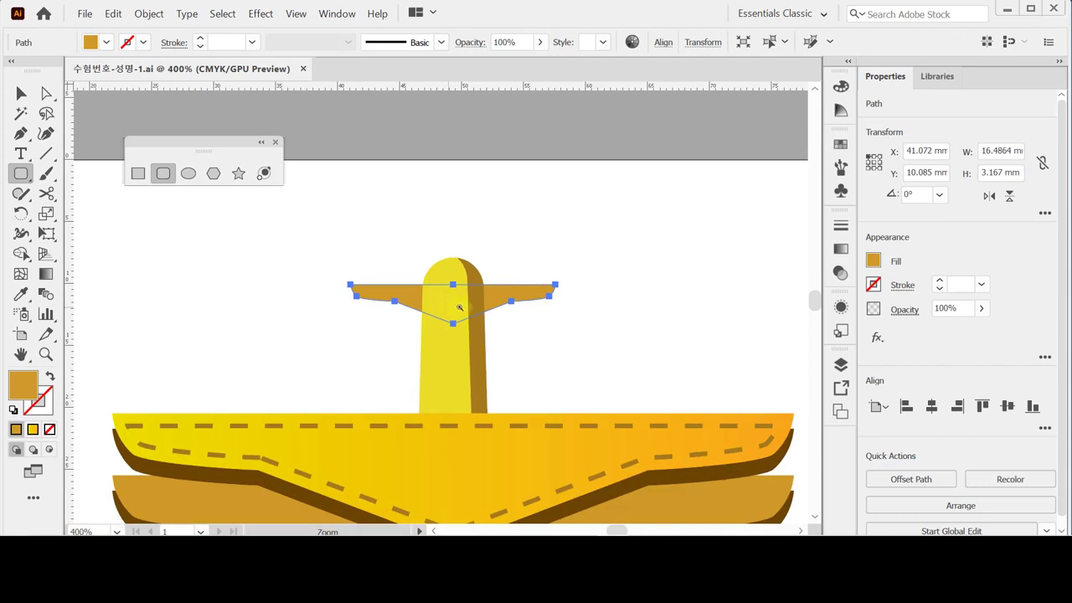
click(471, 308)
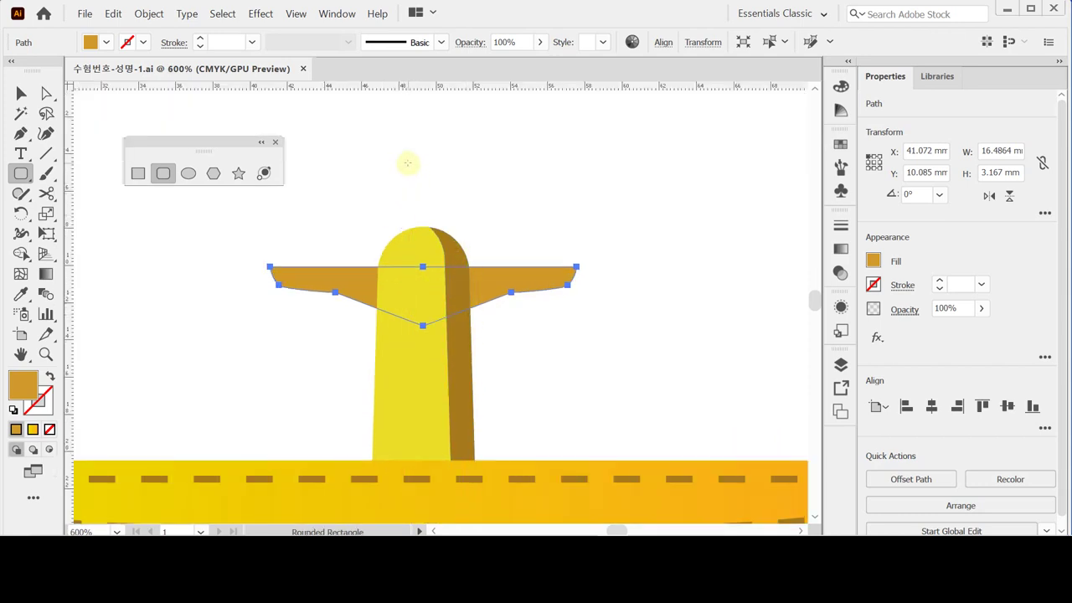
drag(407, 167, 425, 278)
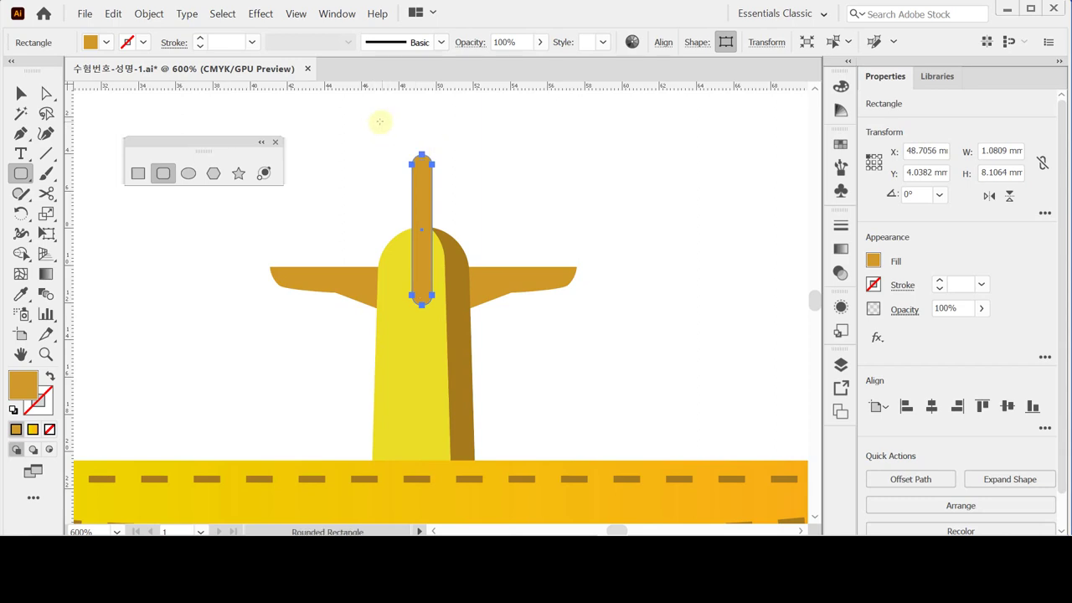
- Taper the tail fin by scaling its upper end's anchor points horizontally inward, and save the document
drag(368, 108, 454, 176)
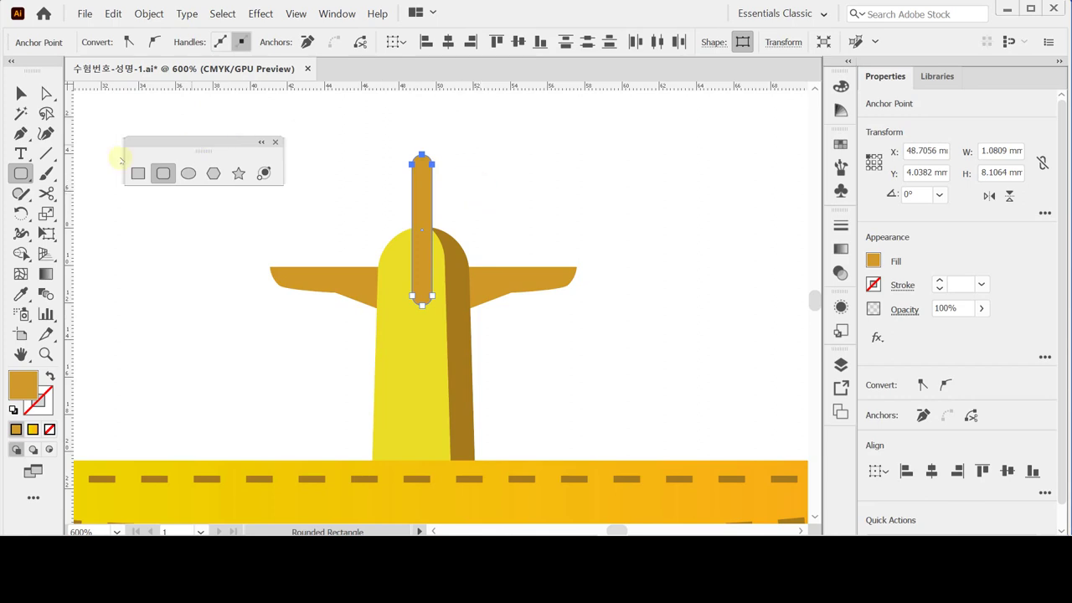
click(46, 213)
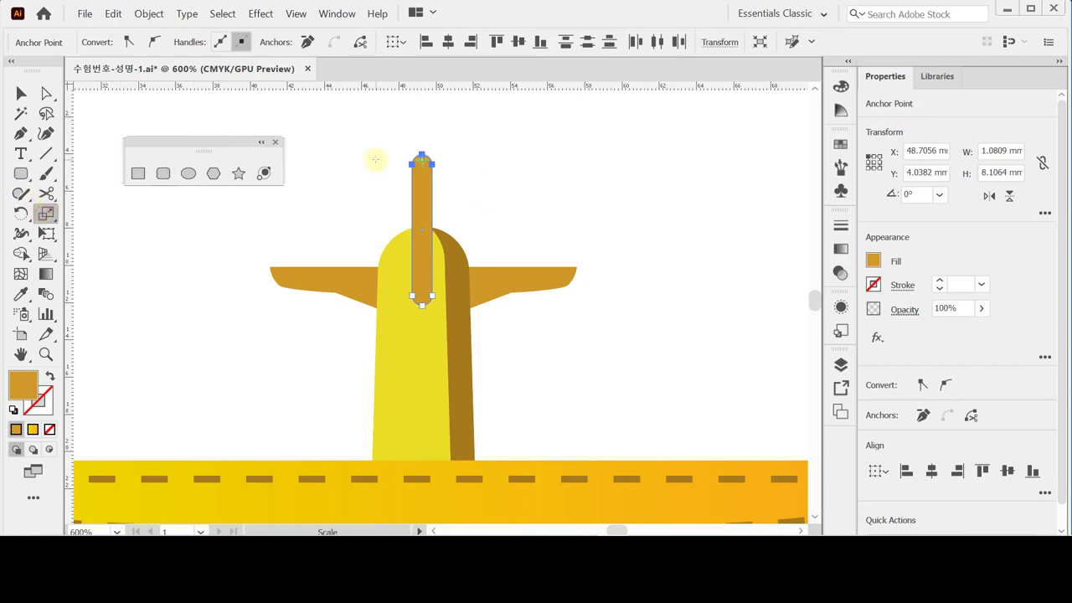
drag(334, 162, 392, 162)
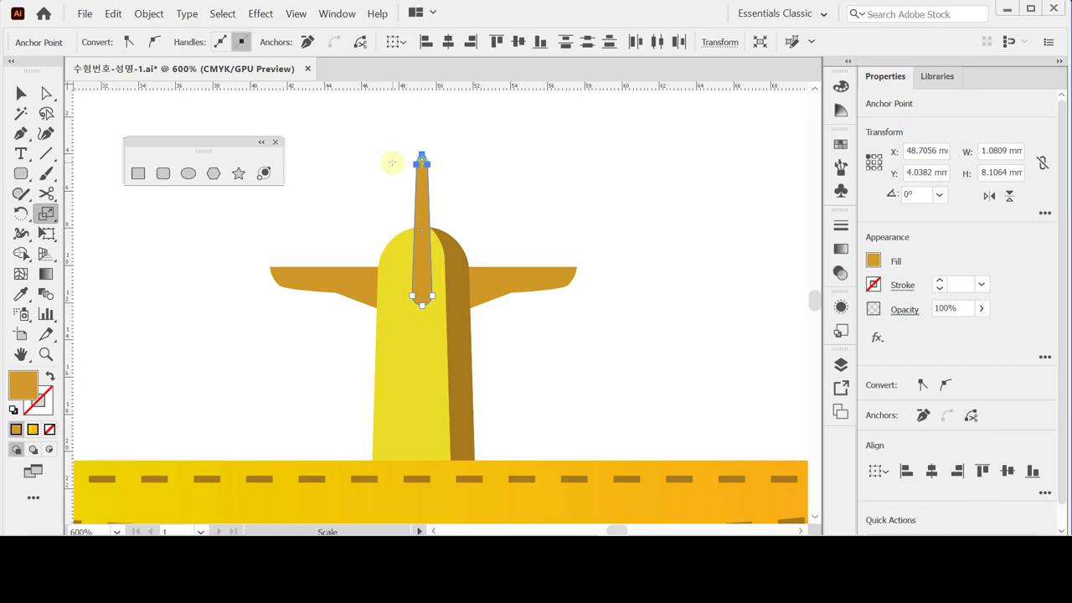
key(ctrl)
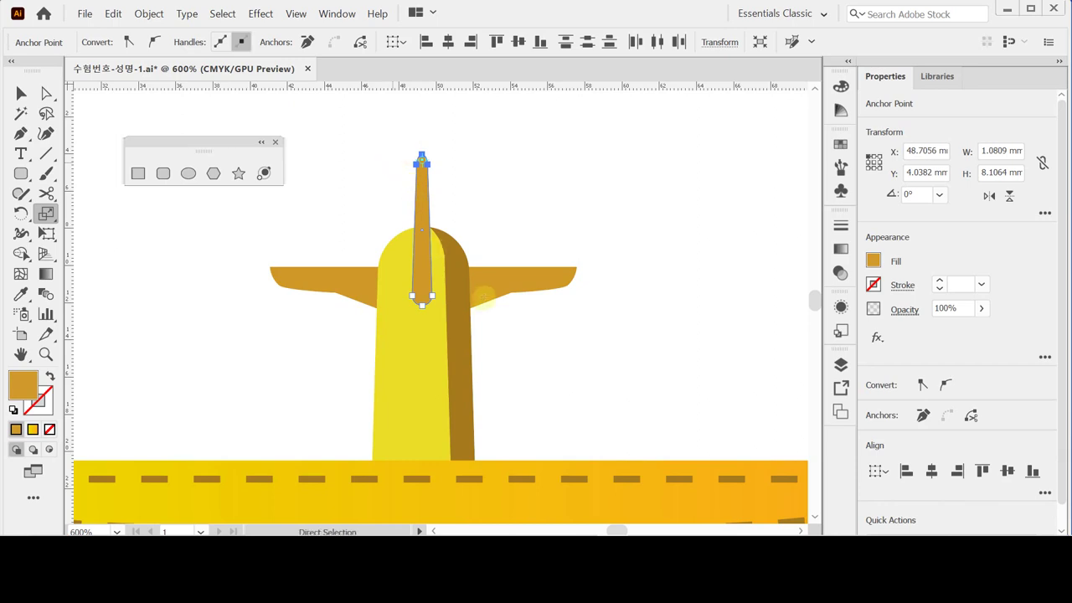
scroll(469, 305, down, 5)
key(ctrl+s)
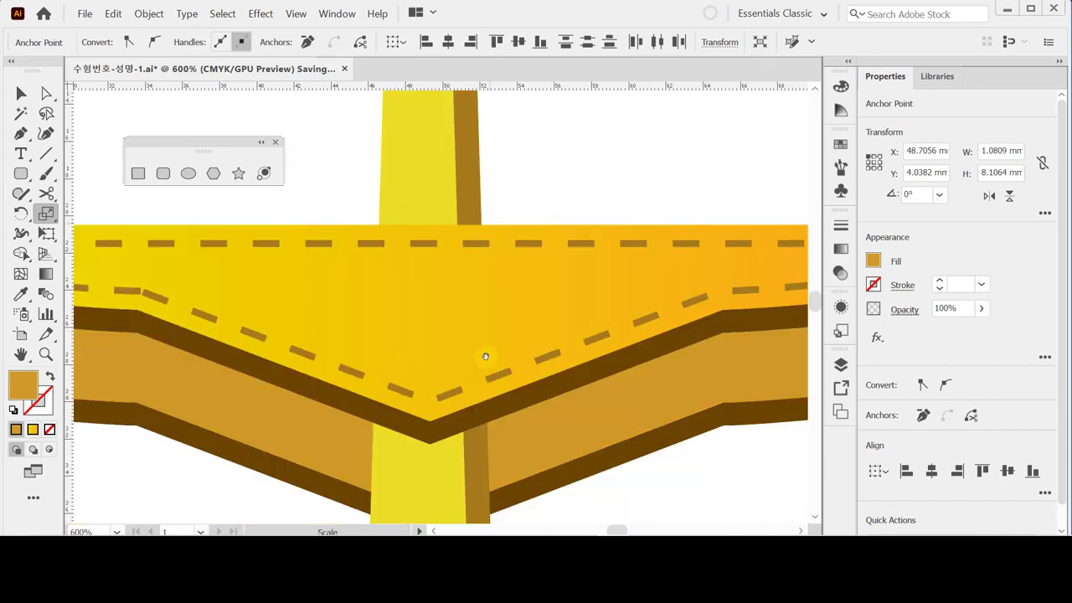
- Draw a rectangle about 6.3 x 7.7 mm over the fuselage at the wings' centre and set its fill to C0 M30 Y90 K40
drag(485, 356, 491, 299)
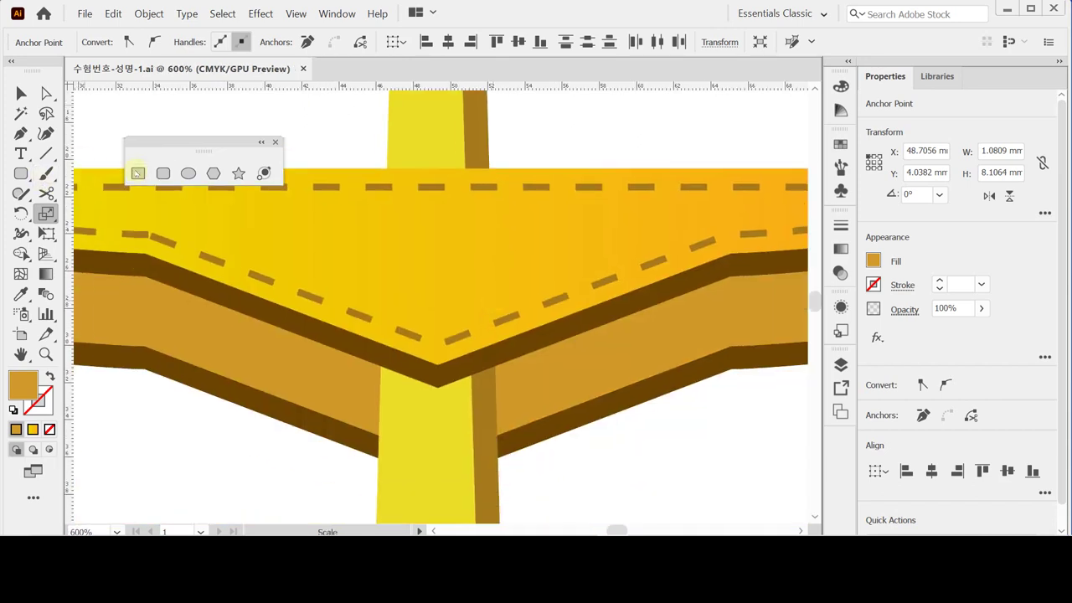
click(138, 174)
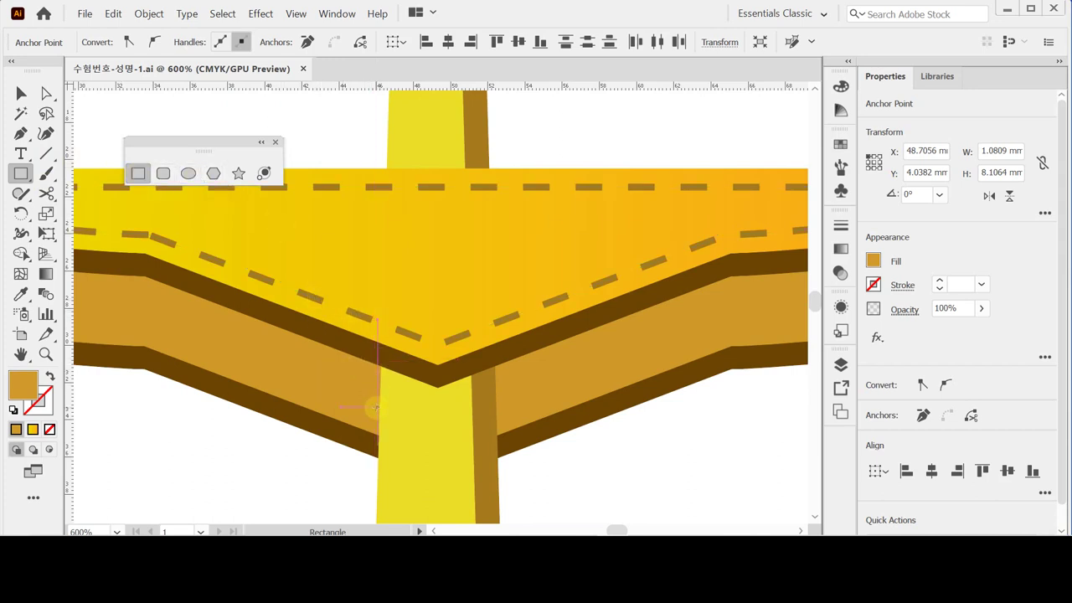
drag(379, 435, 496, 292)
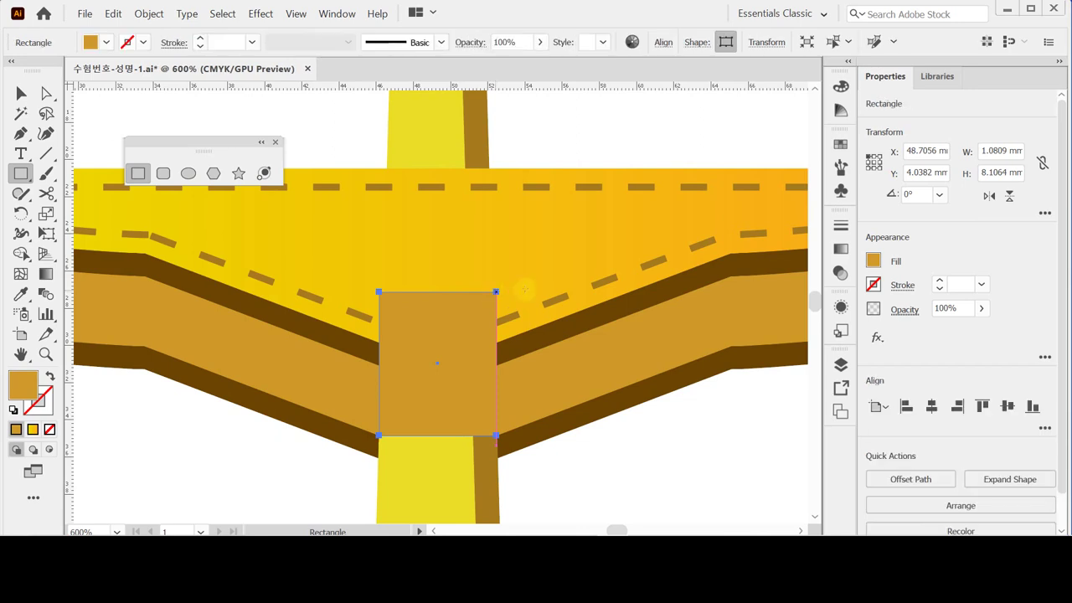
click(875, 260)
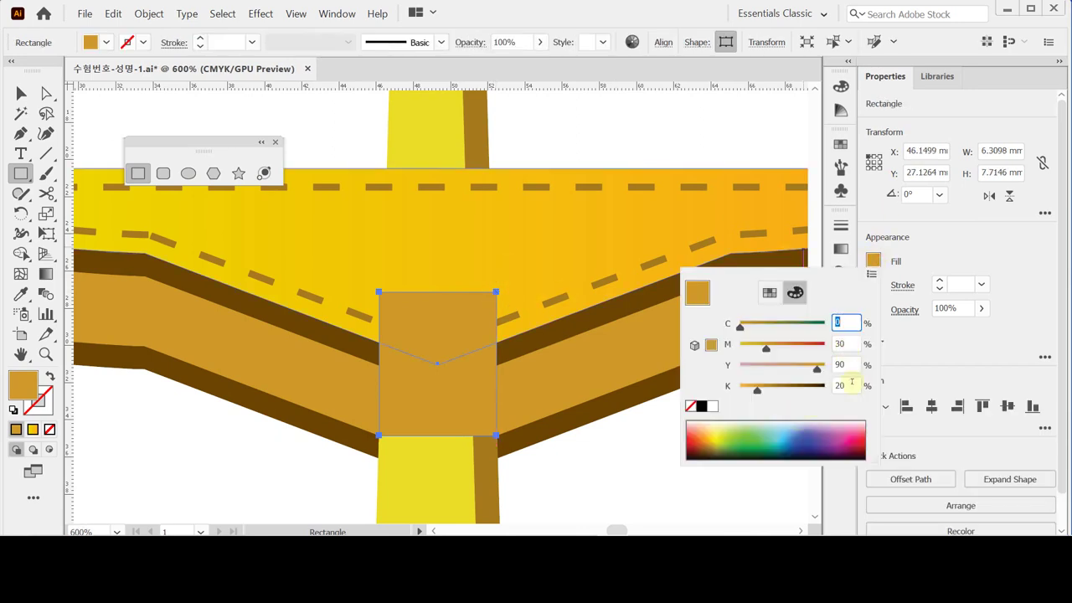
click(851, 384)
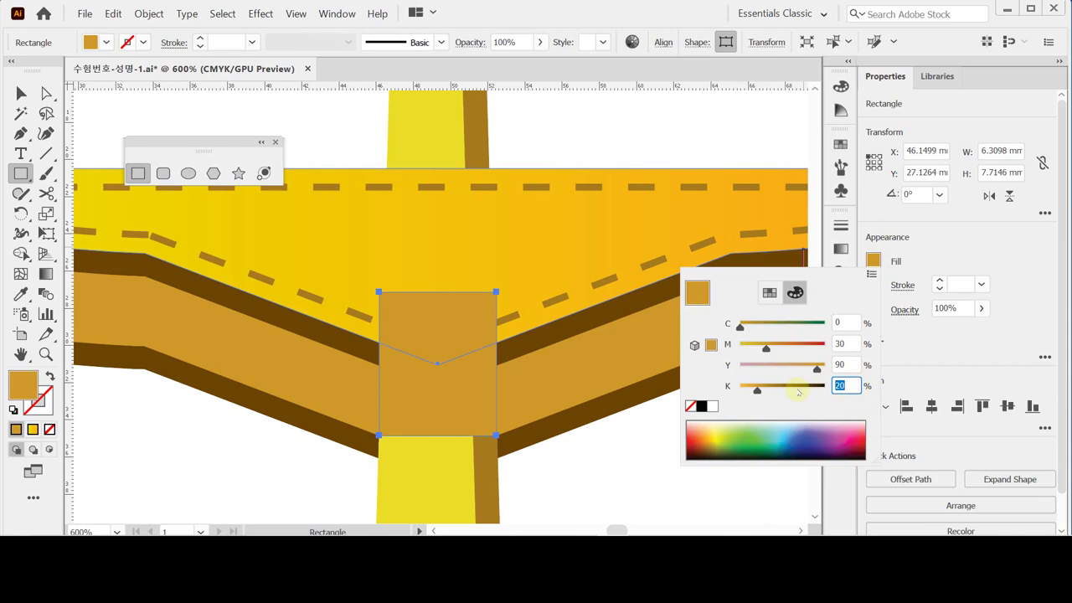
text(40)
key(Return)
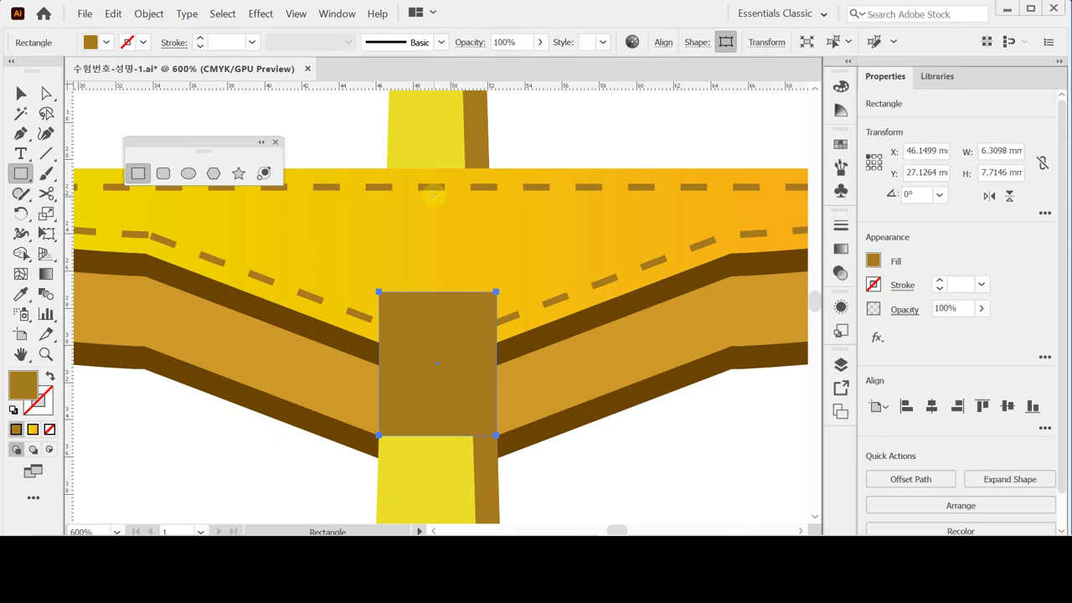
- Add anchor points midway along the rectangle's edges and move the lower edge's middle anchor straight up to about Y 33.04 mm
key(ctrl)
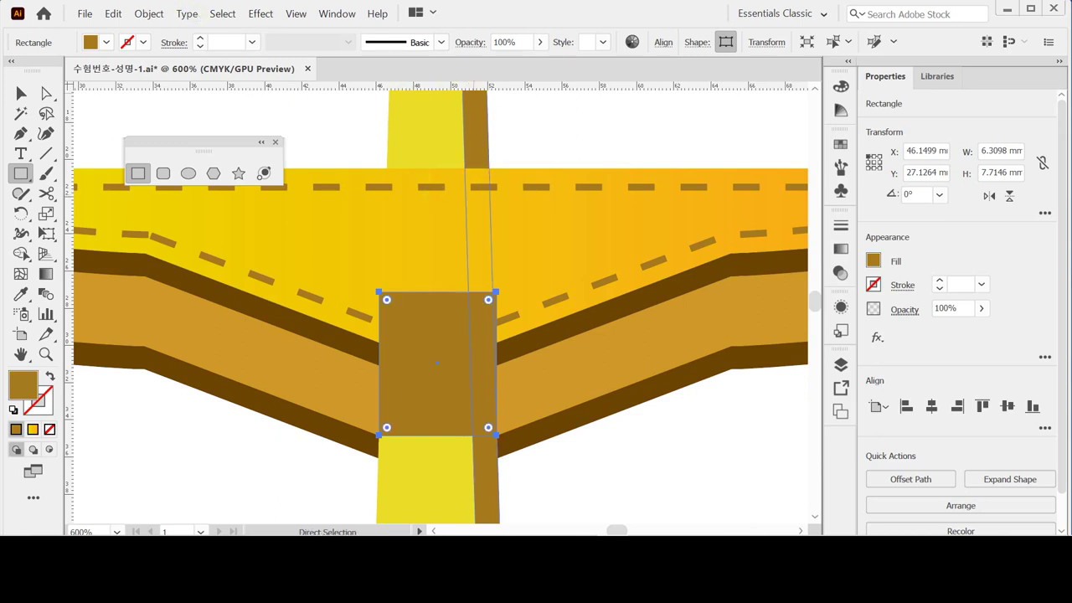
click(149, 14)
mouse_move(248, 295)
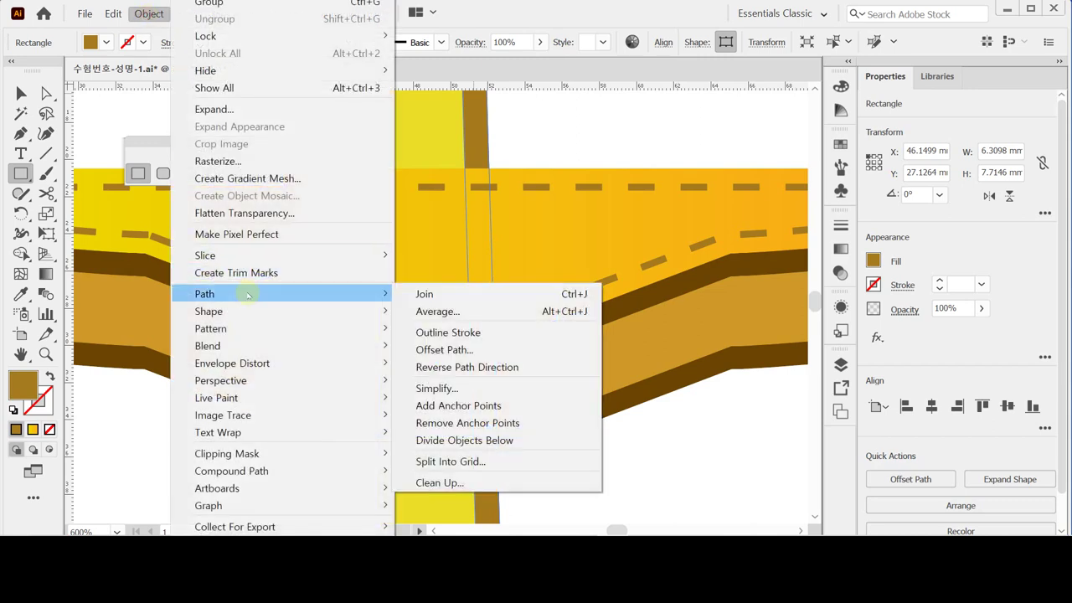
click(448, 406)
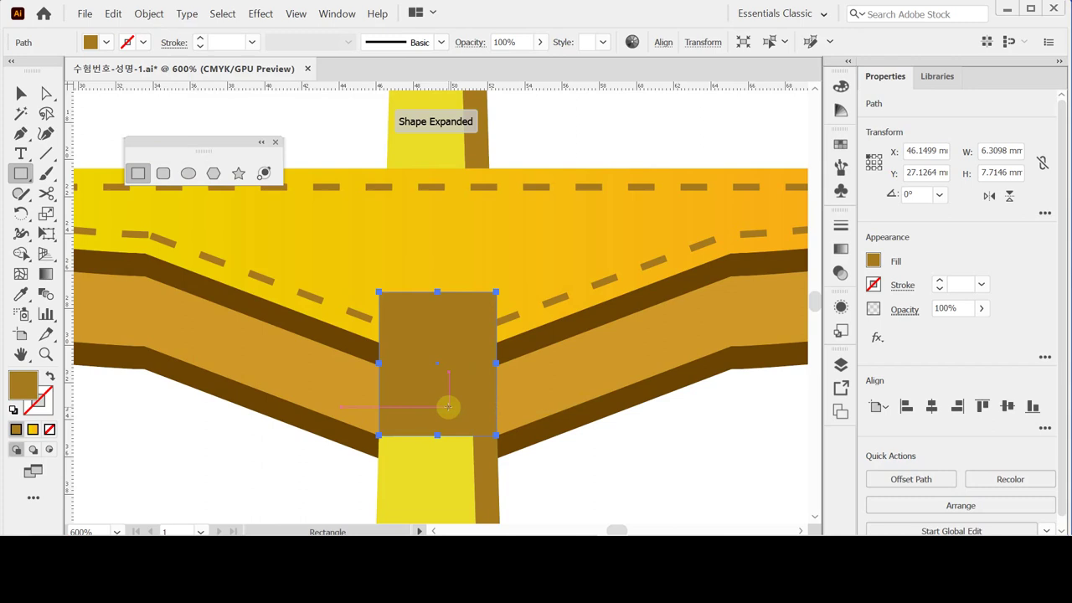
key(ctrl)
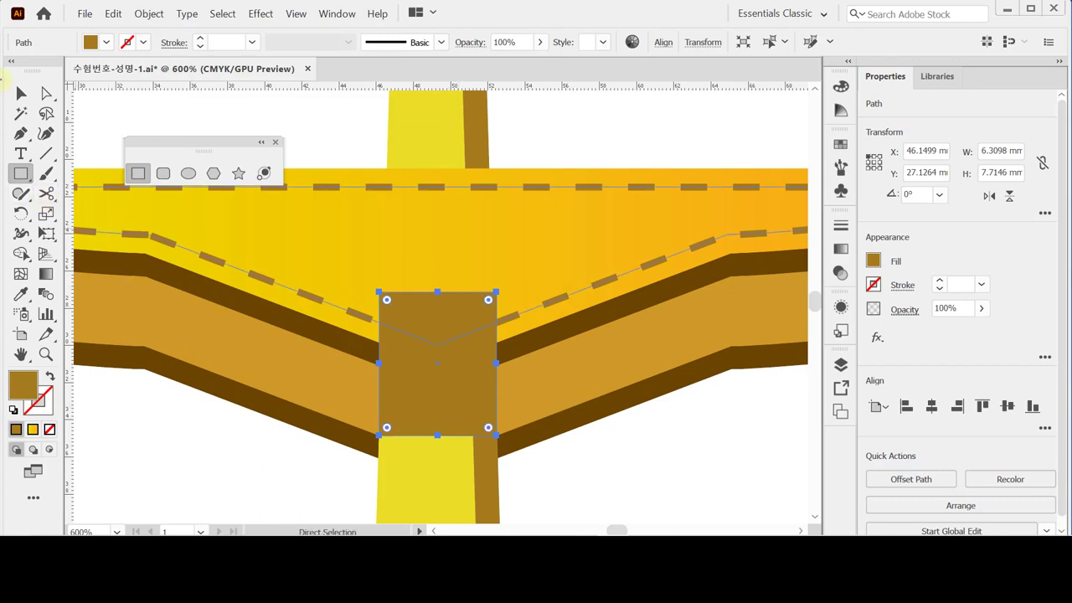
click(46, 93)
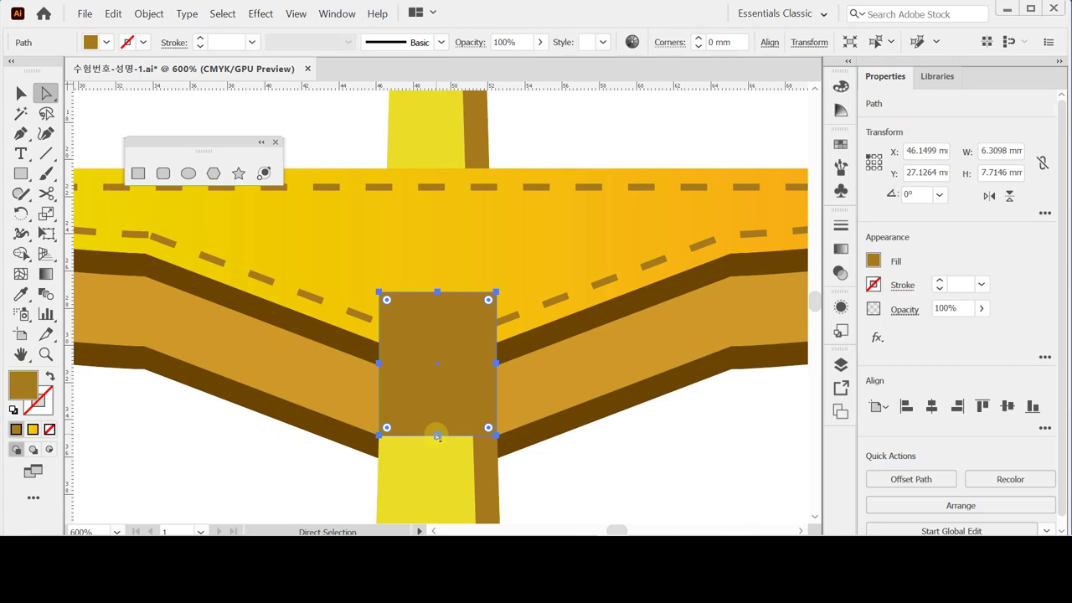
click(437, 436)
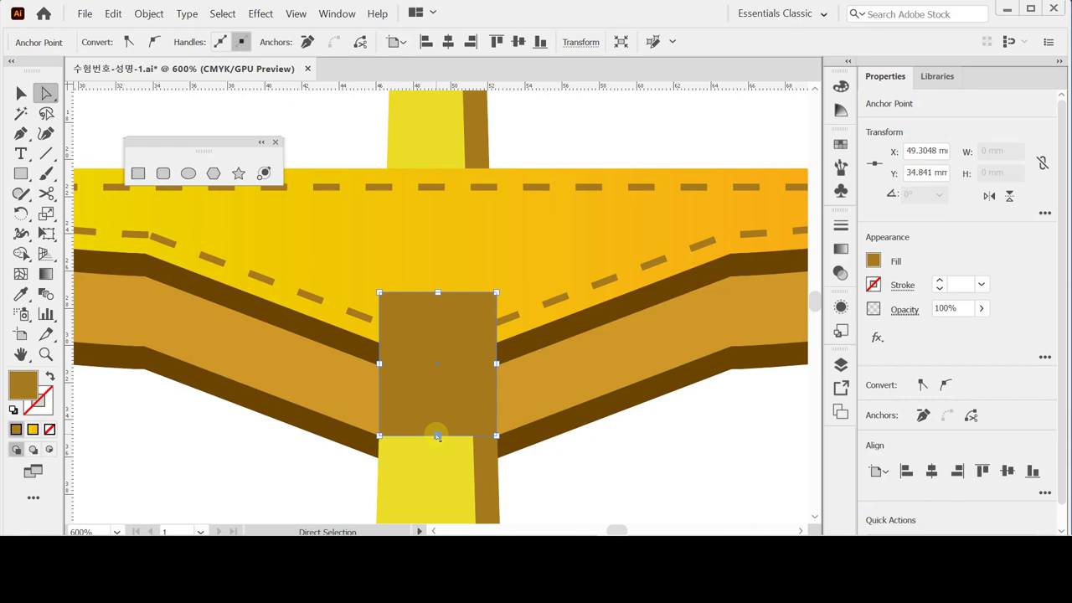
drag(436, 436, 436, 408)
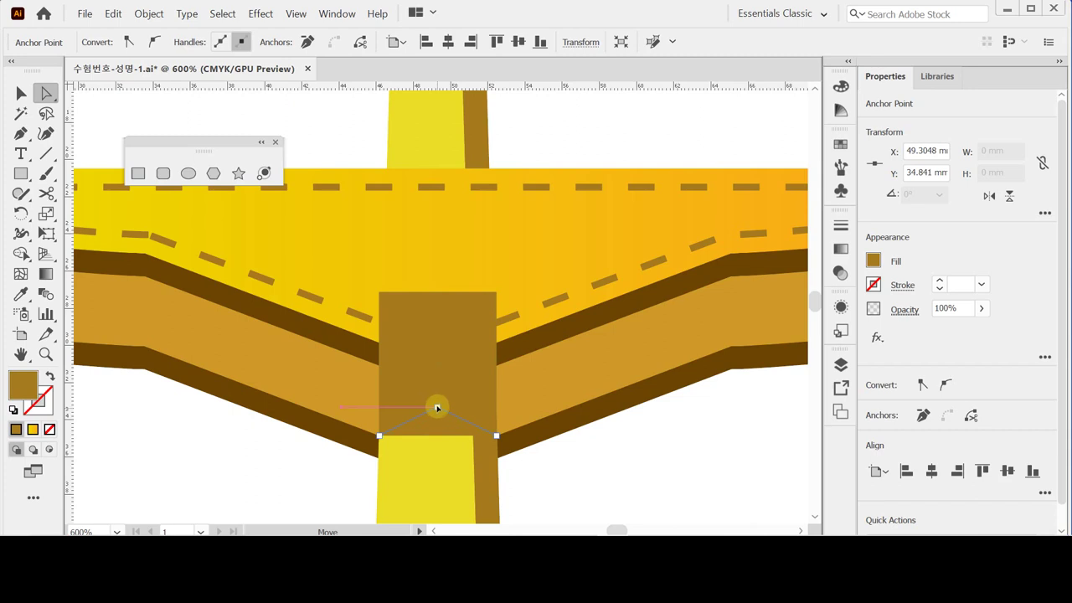
drag(436, 408, 437, 404)
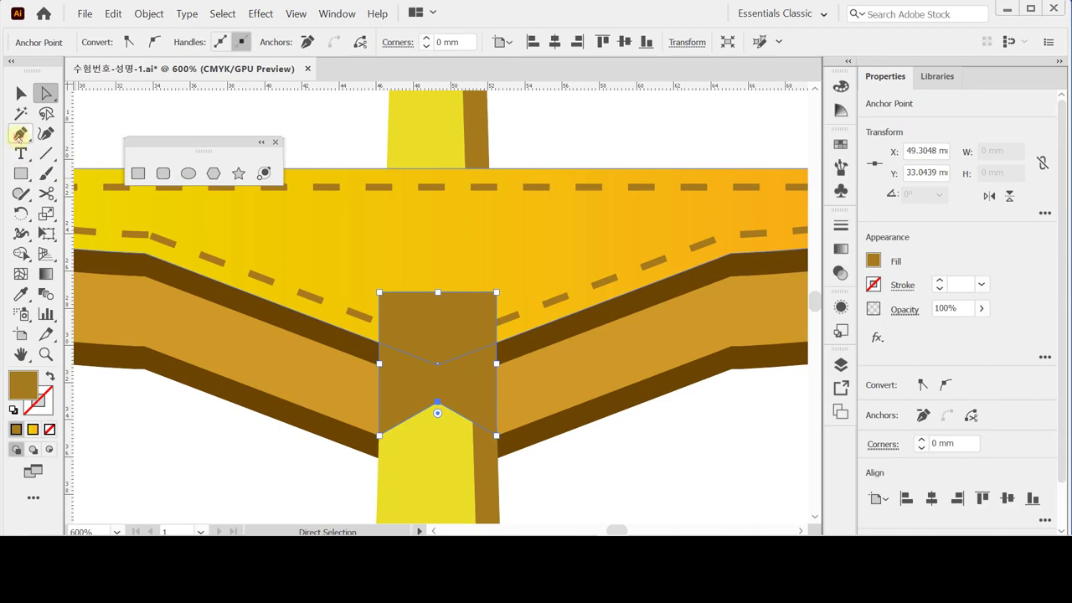
- Convert the raised middle anchor to a smooth point with horizontal handles so the rectangle's lower edge forms an arch
drag(18, 136, 122, 195)
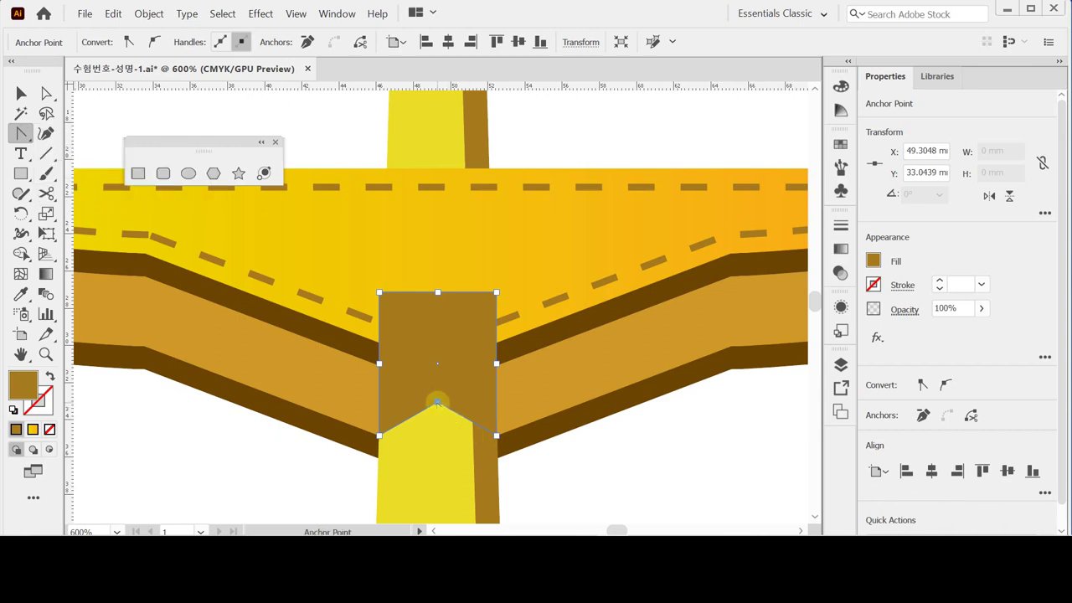
drag(437, 402, 473, 403)
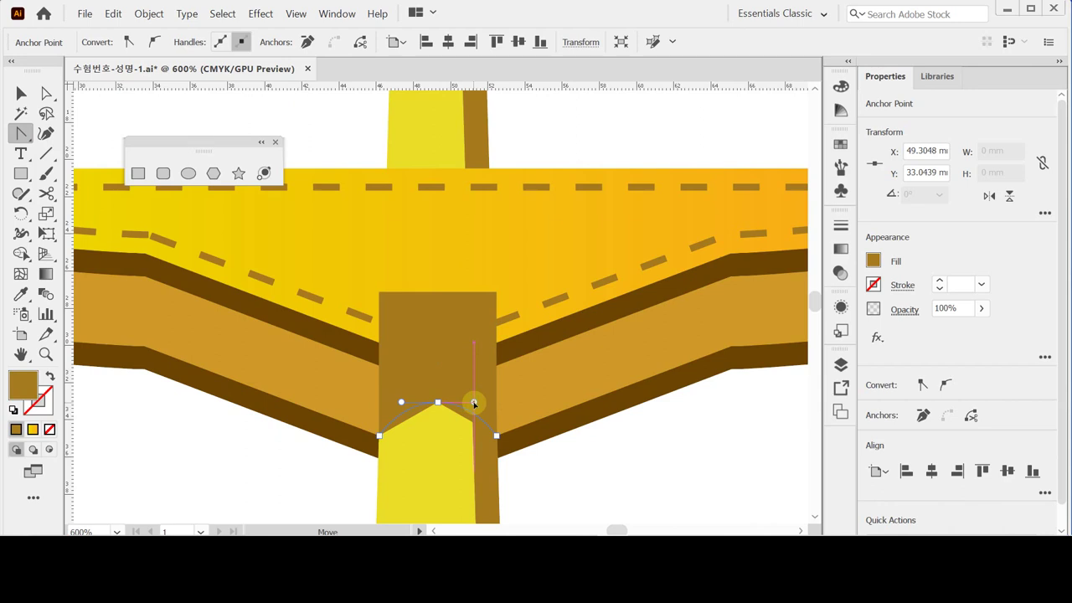
mouse_move(474, 404)
mouse_down()
mouse_move(479, 388)
mouse_move(483, 416)
mouse_move(483, 403)
mouse_up()
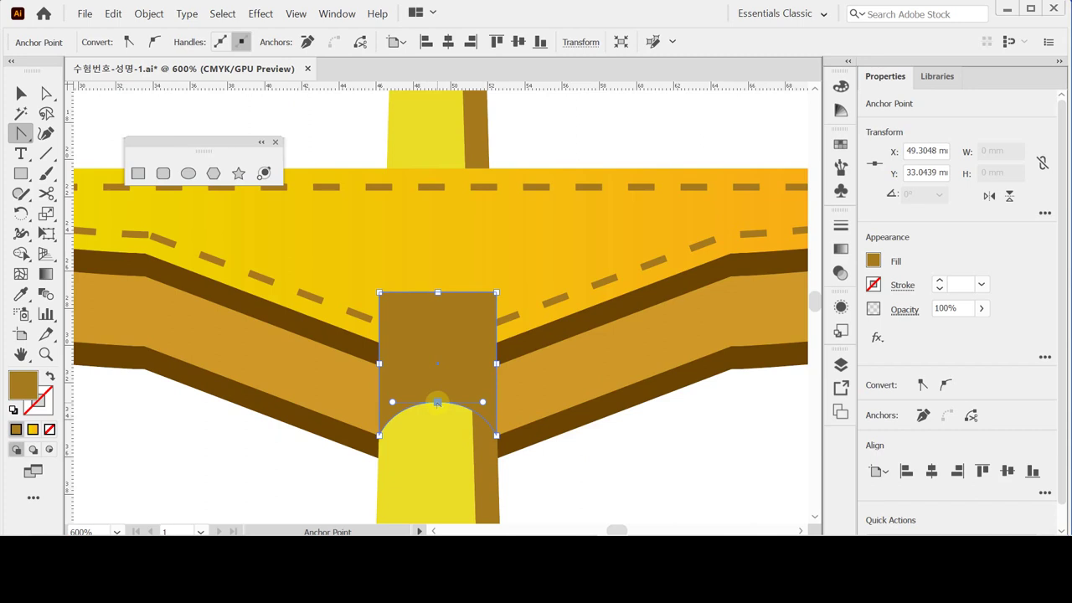
click(436, 403)
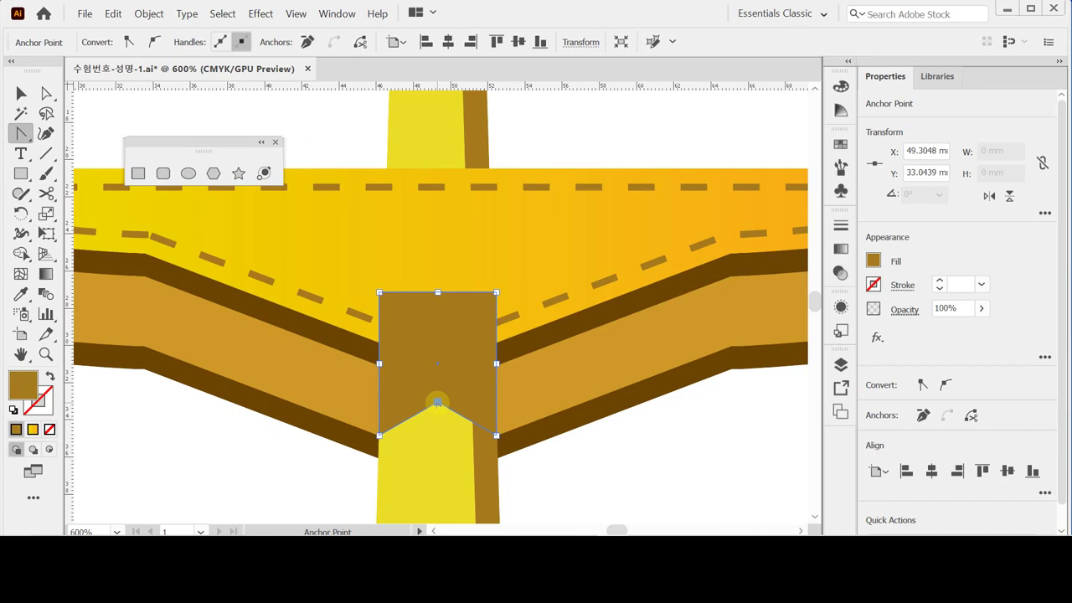
drag(436, 402, 474, 403)
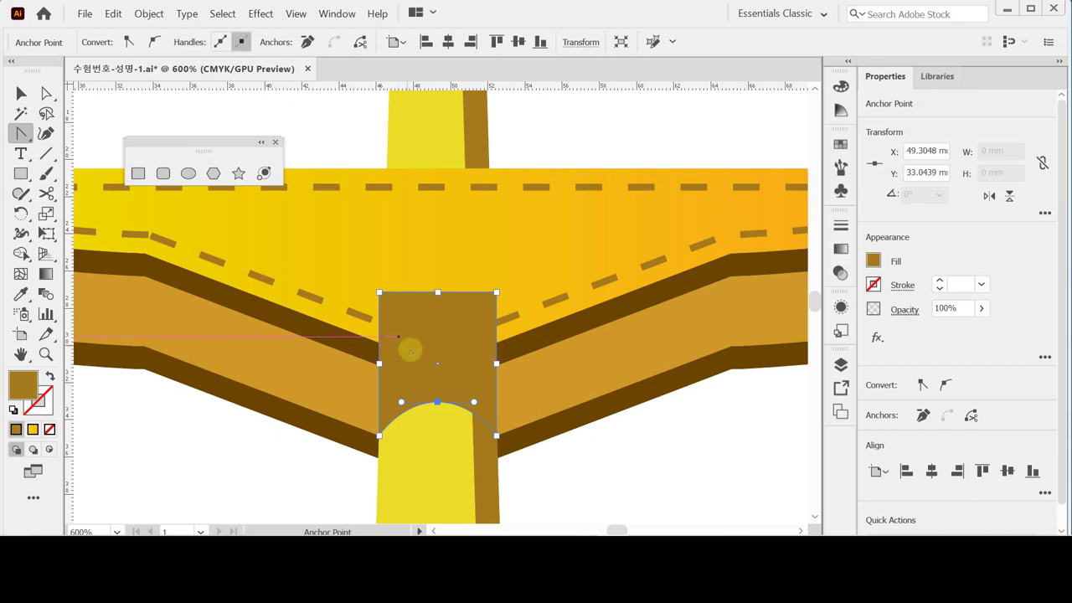
- Draw a vertical line about 5.4 mm long joining the upper and lower wings near the left wingtip
key(ctrl+space)
ctrl+alt+click(387, 376)
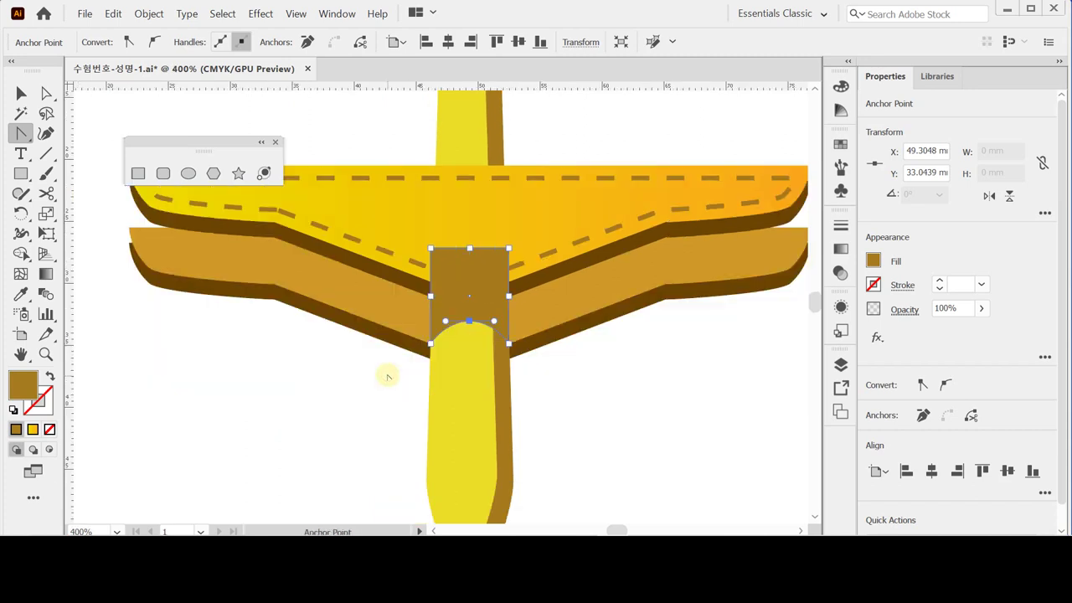
drag(366, 347, 402, 354)
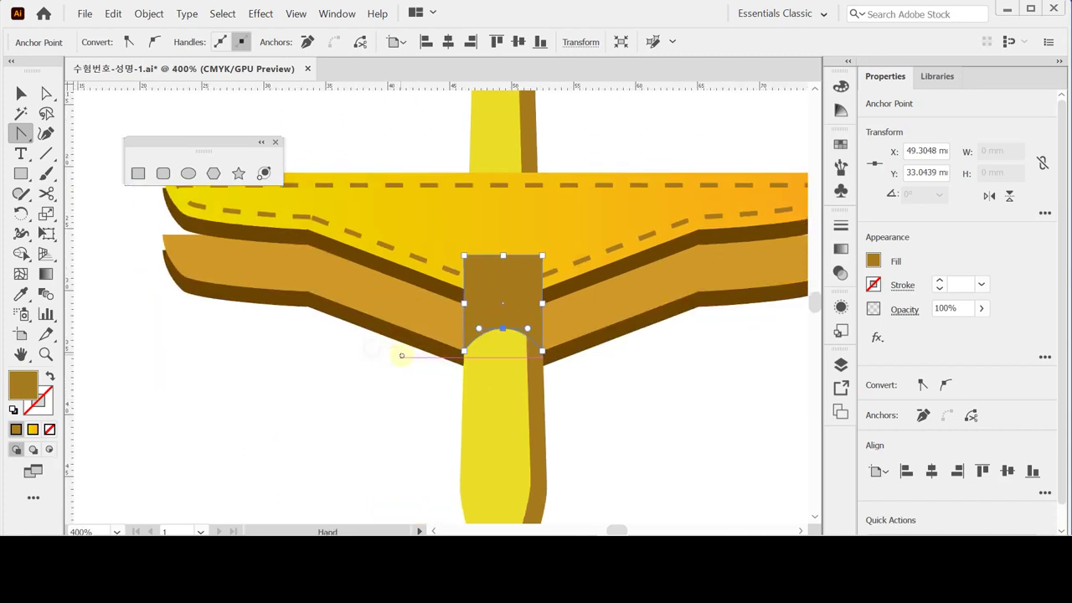
click(171, 321)
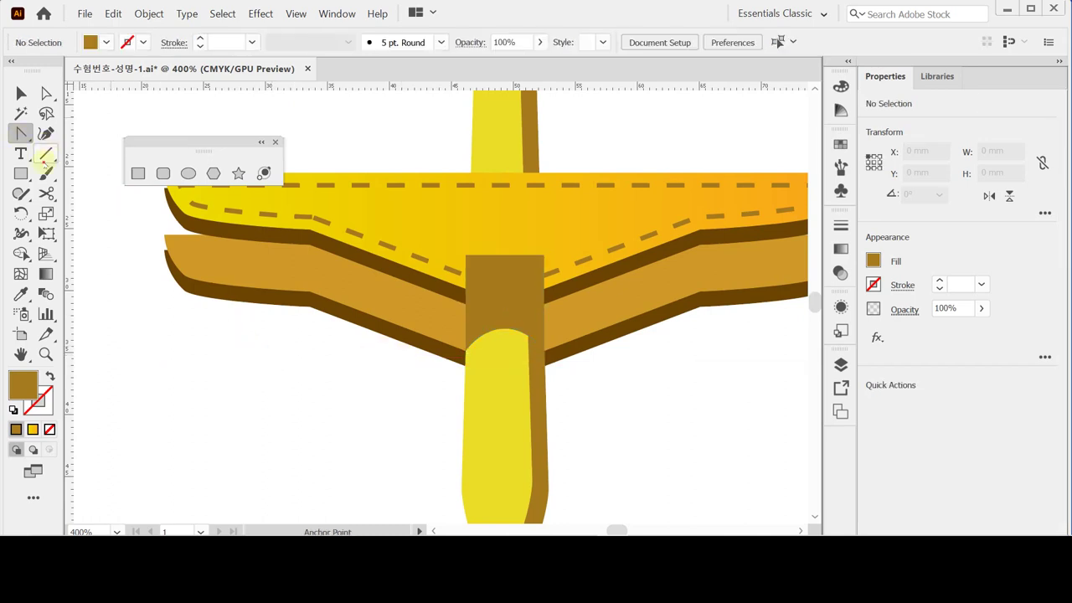
click(45, 155)
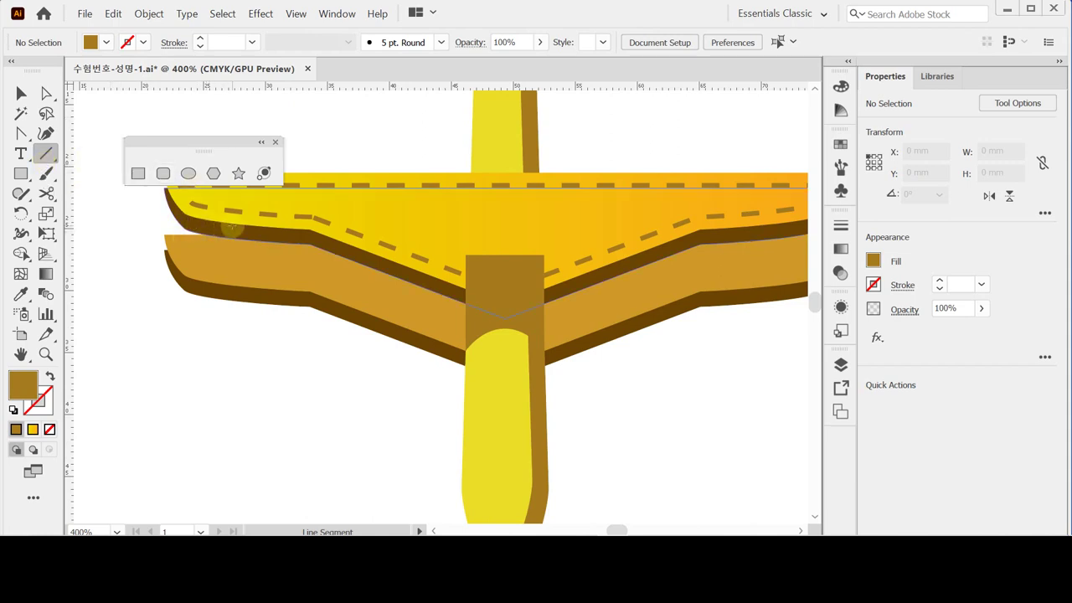
drag(221, 228, 221, 293)
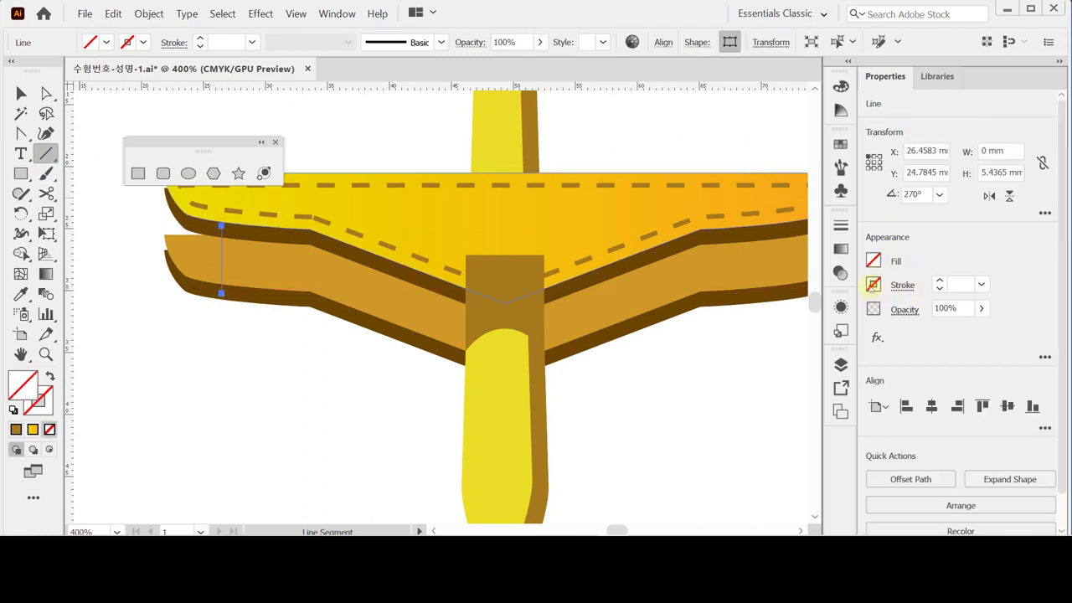
- Give the vertical line a 2 pt stroke coloured C0 M40 Y100 K70
click(873, 285)
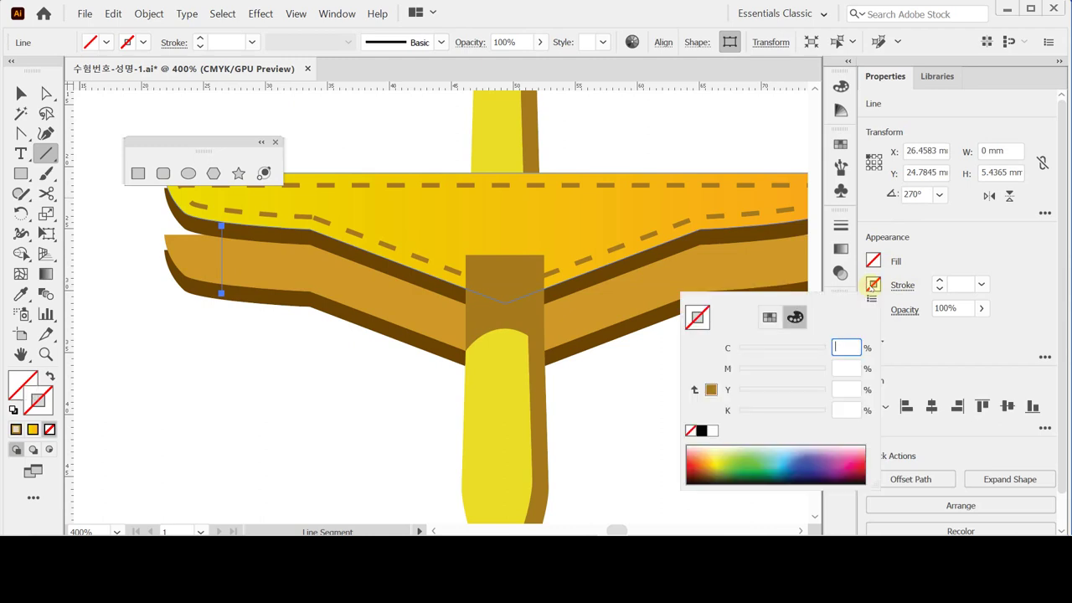
click(712, 431)
click(836, 368)
text(40)
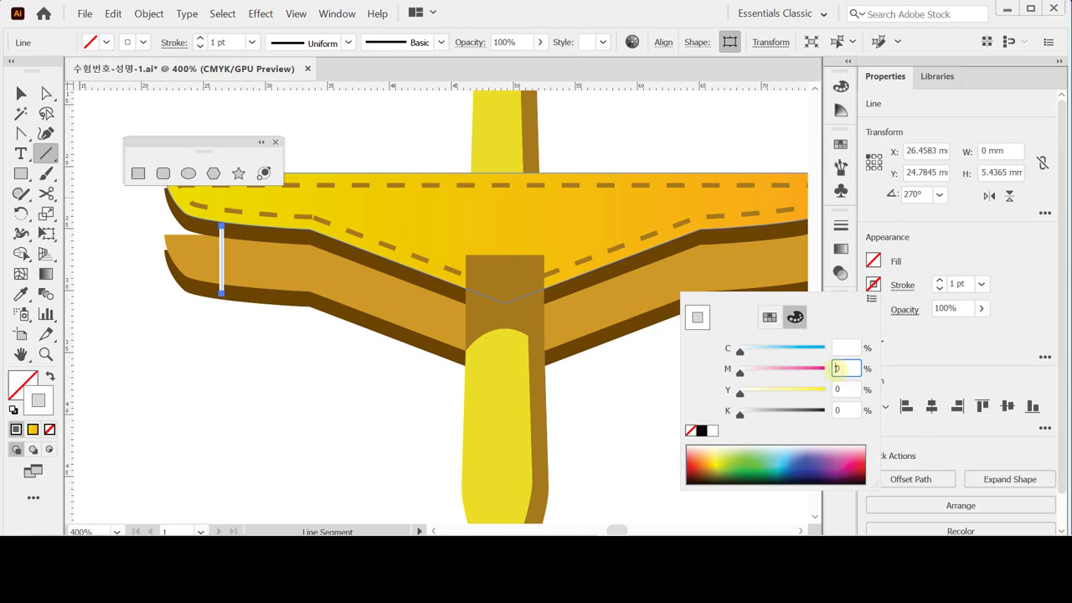
key(Tab)
text(100)
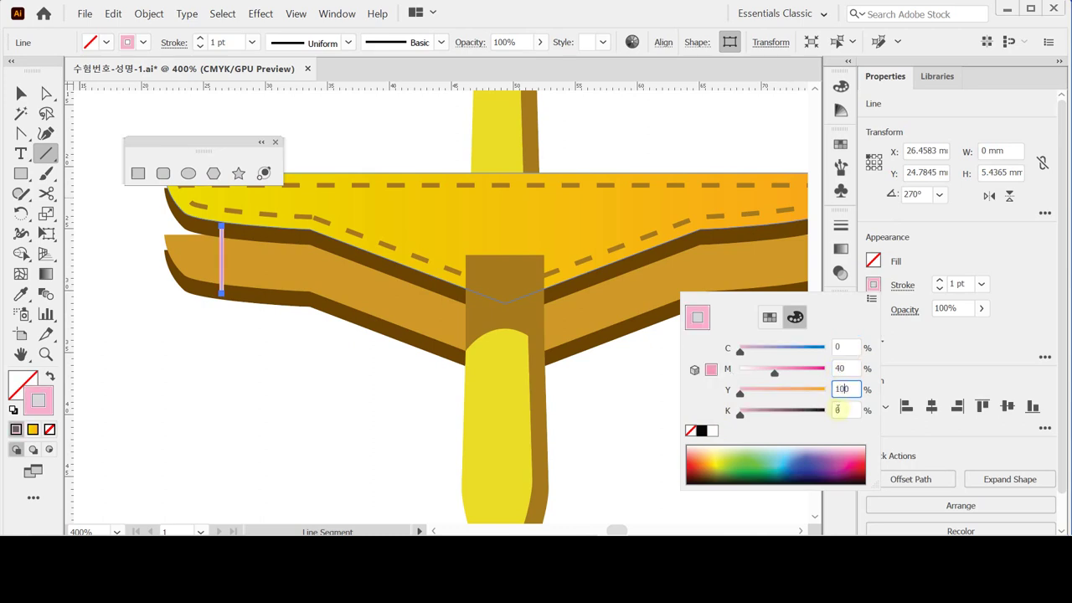
key(Tab)
text(50)
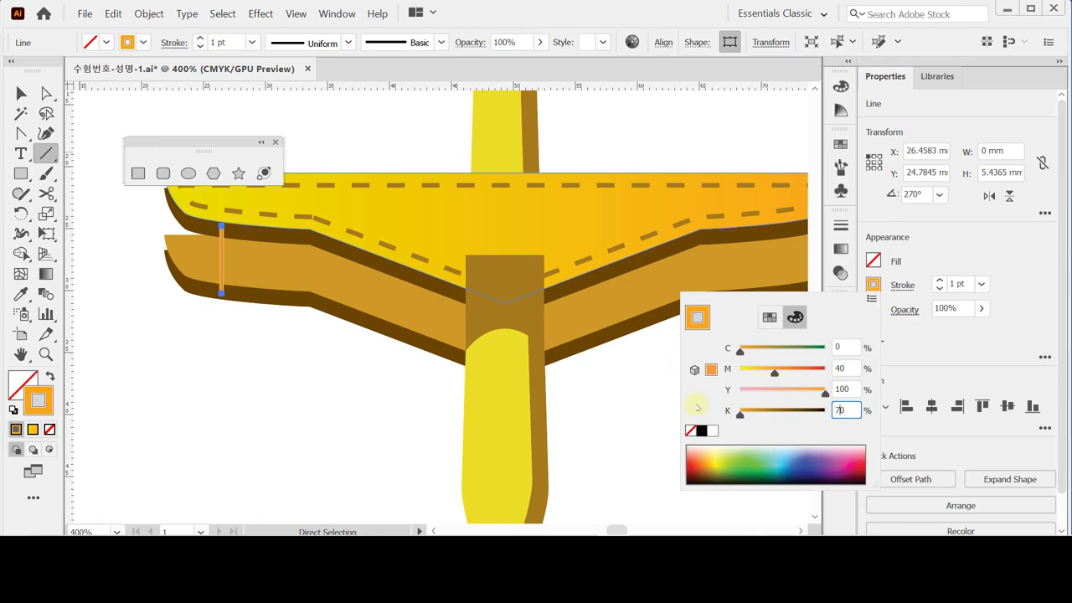
key(Tab)
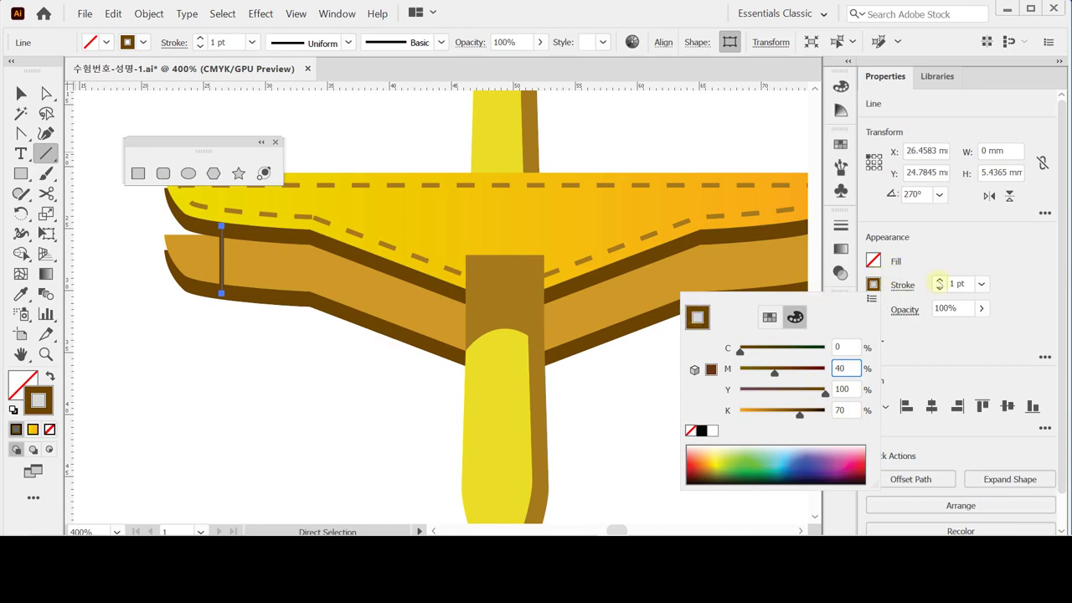
click(940, 283)
click(939, 280)
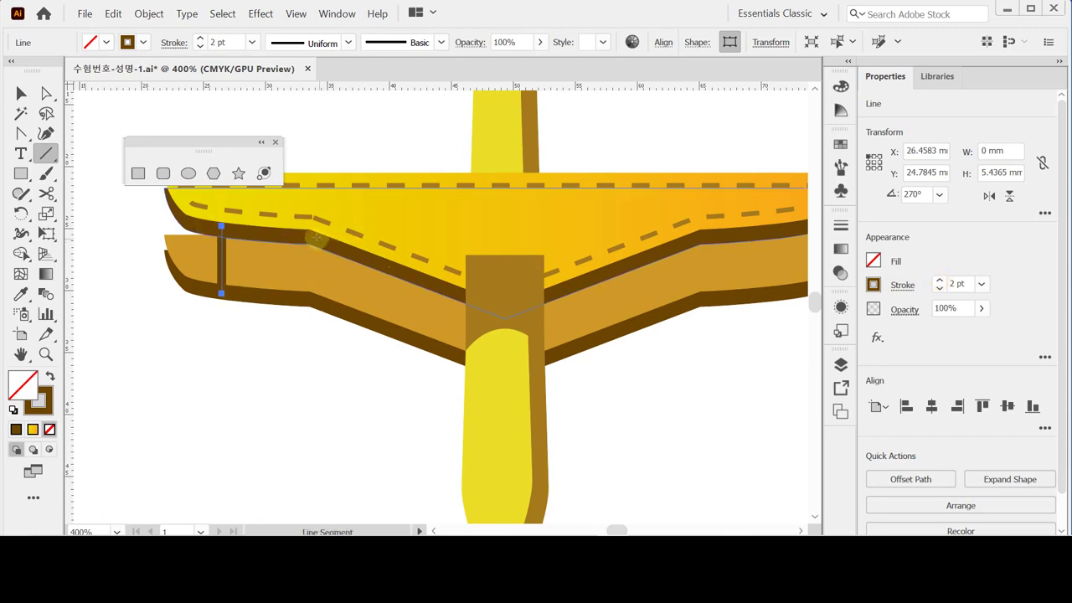
- Draw a vertical strut line about 4.9 mm long at the left wing bend and a diagonal one about 5.9 by 6.7 mm to the fuselage
drag(307, 237, 308, 295)
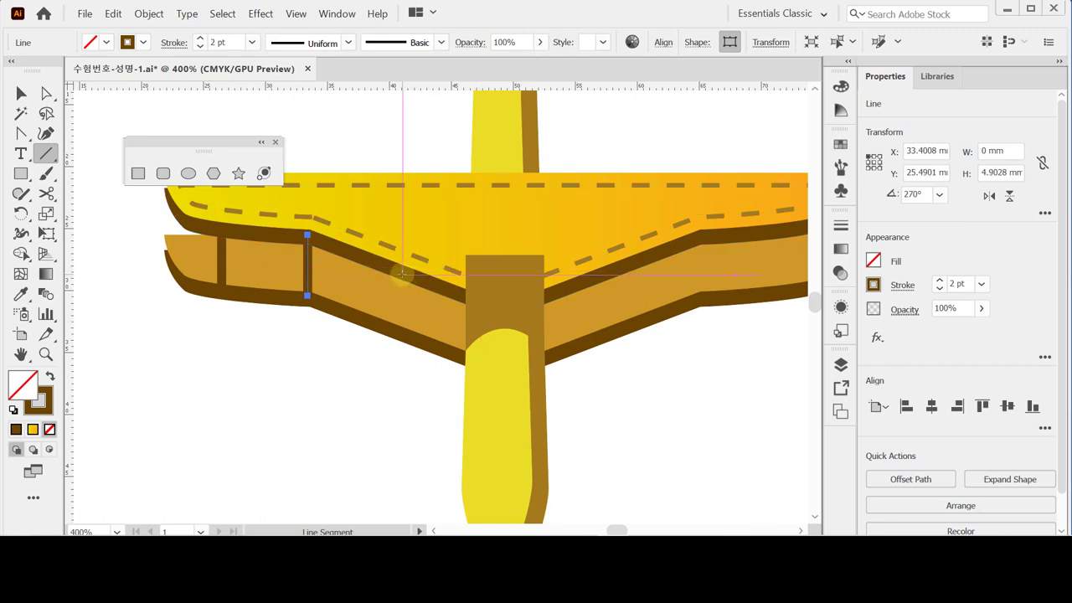
drag(402, 273, 475, 357)
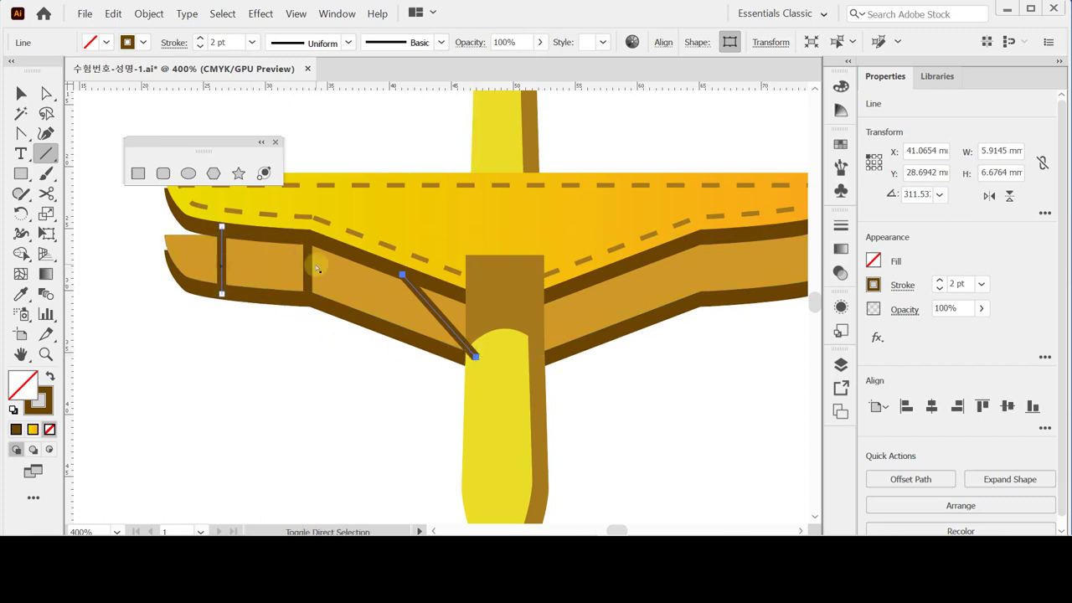
- Convert the three strut lines on the left wing to filled shapes with Outline Stroke
drag(308, 235, 308, 295)
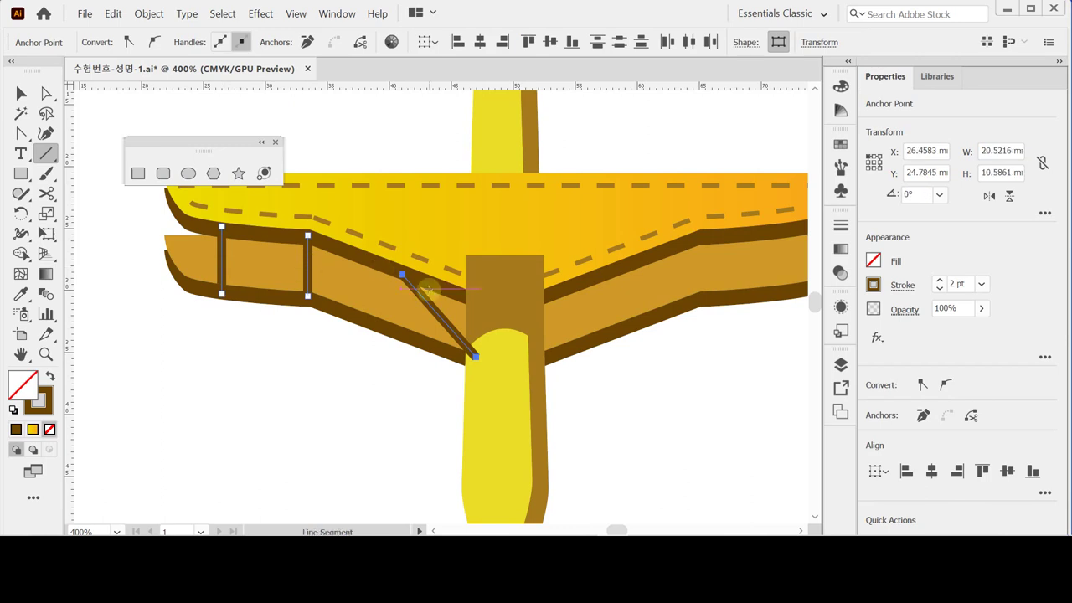
click(147, 14)
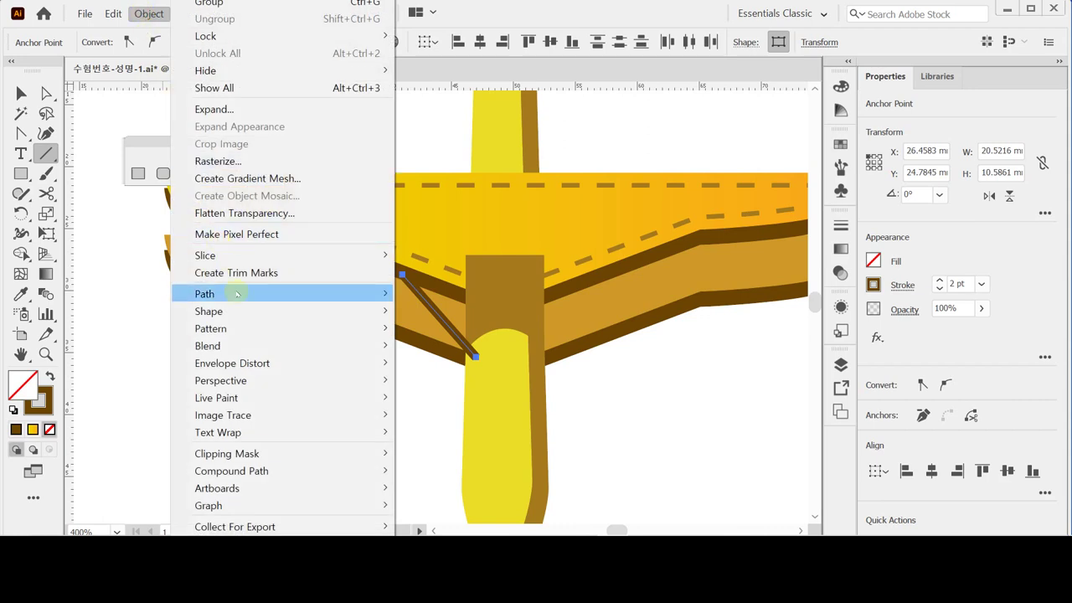
mouse_move(237, 294)
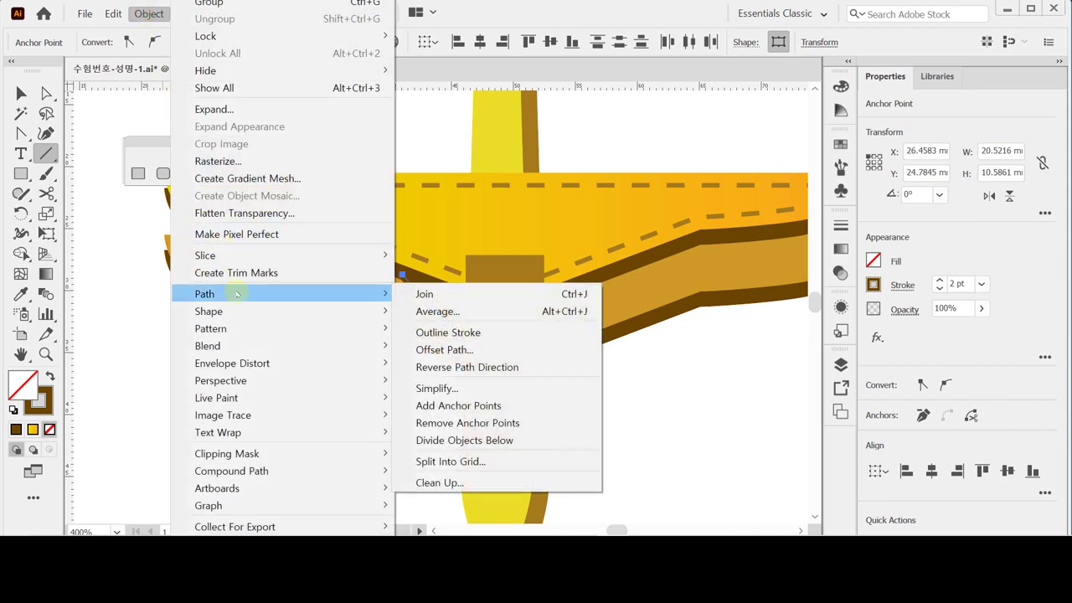
click(448, 333)
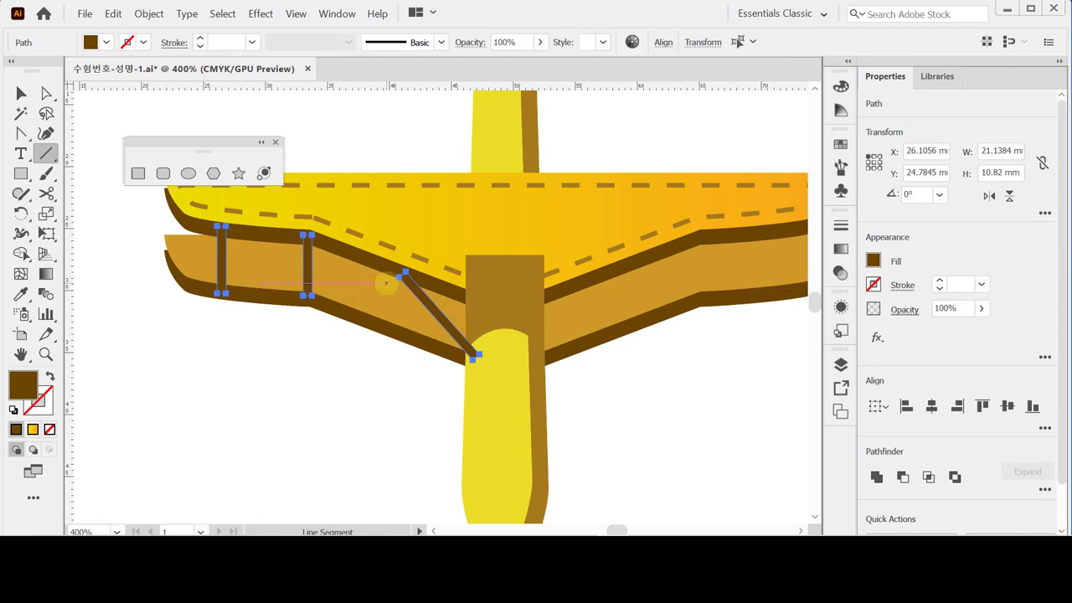
key(ctrl)
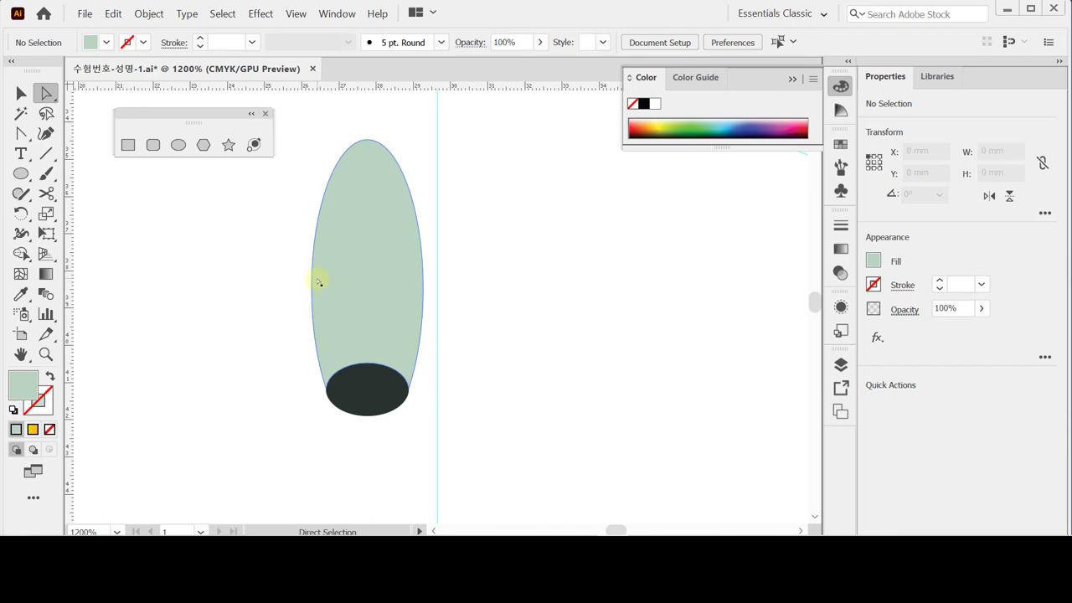
- Create a 3 x 8 mm pale green ellipse and place it beside the finished engine shape at about X 31.49, Y 34.66 mm
click(177, 145)
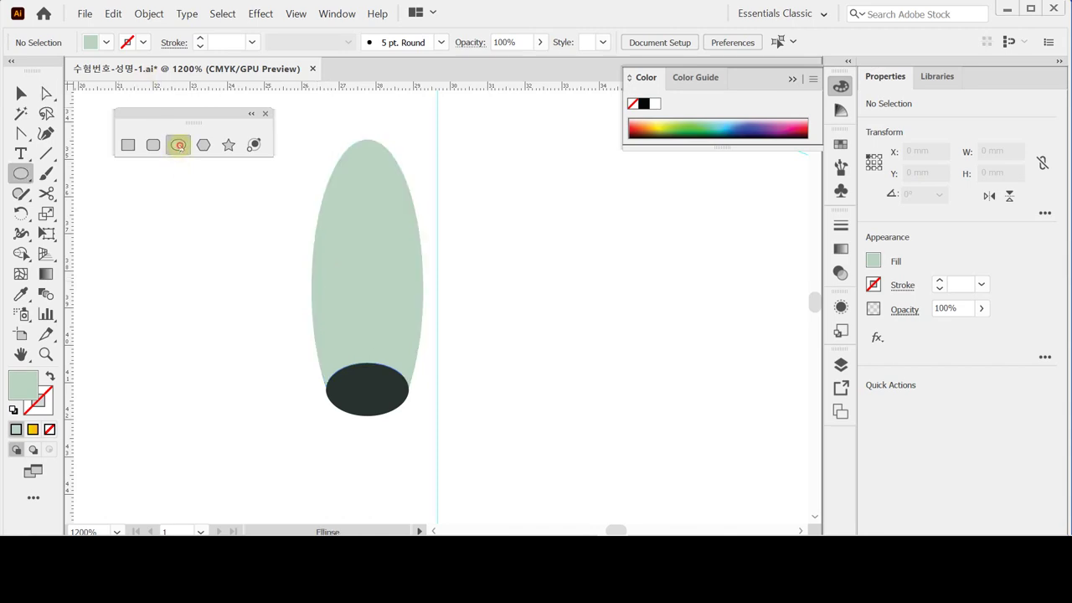
click(519, 183)
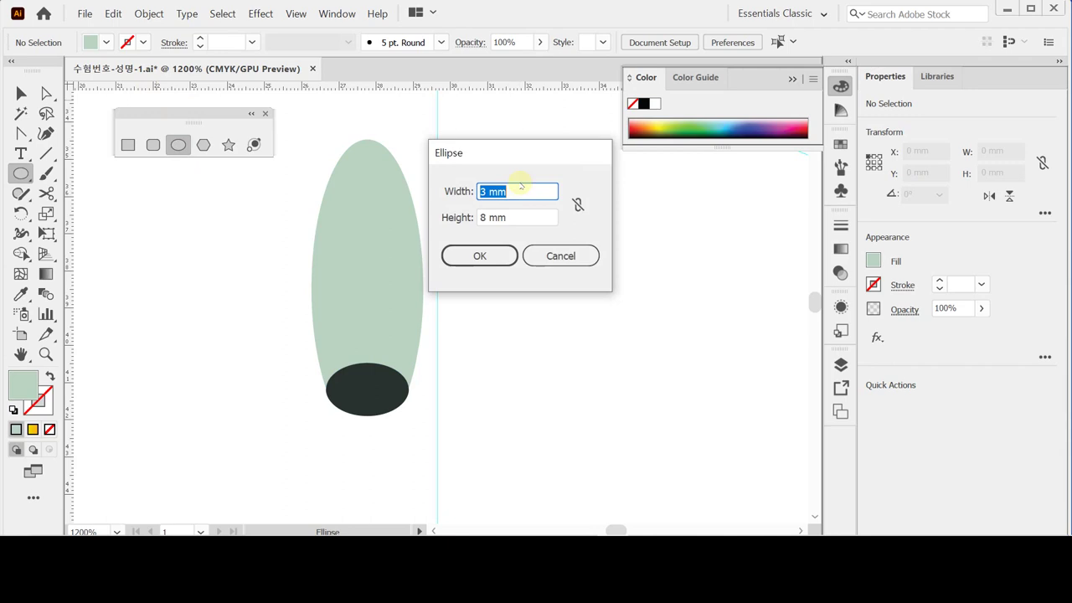
click(533, 192)
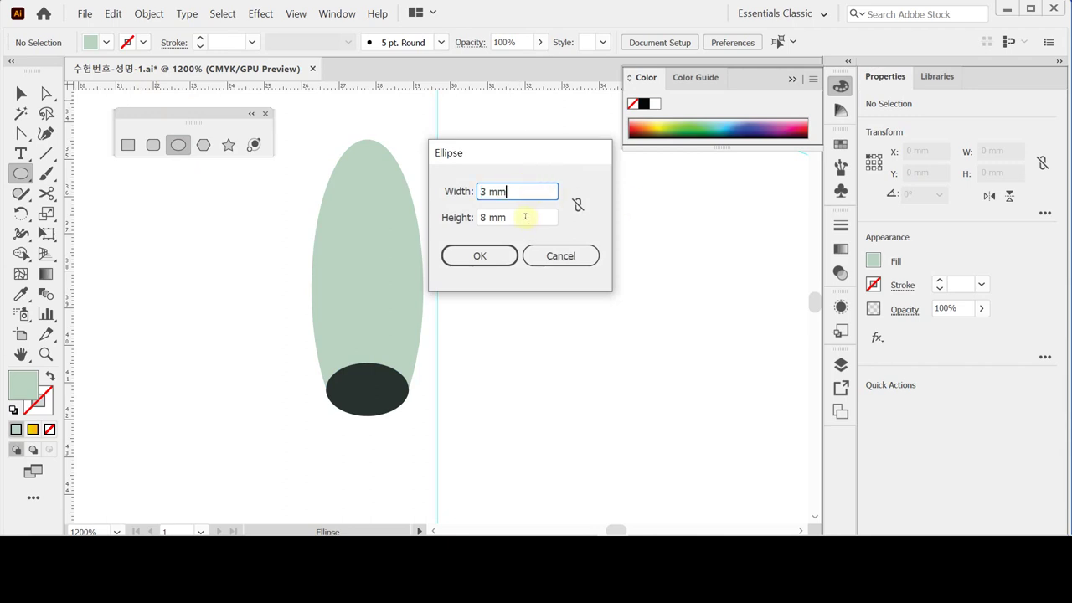
click(479, 256)
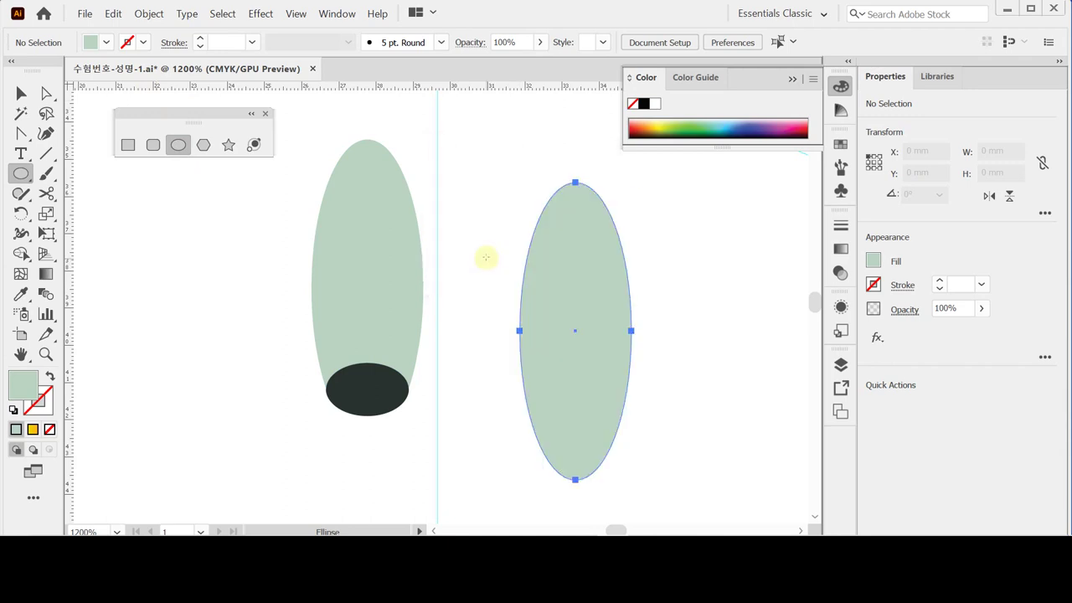
drag(576, 340, 562, 305)
ctrl+click(670, 343)
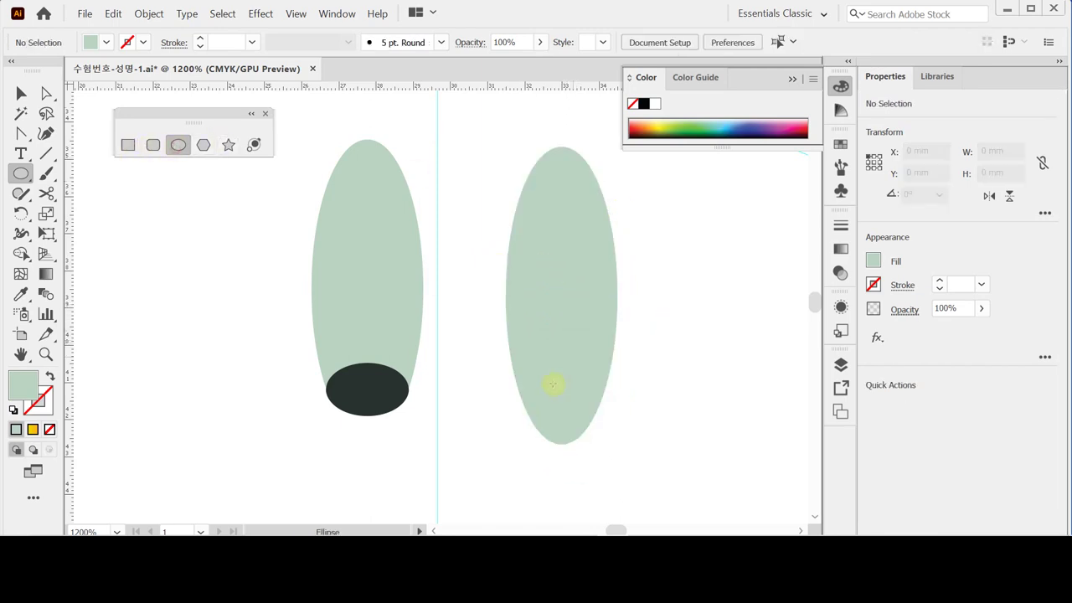
- Draw an ellipse about 2.1 x 1.1 mm across the green ellipse's lower end and fill it with the finished engine's dark colour
drag(520, 388, 578, 406)
key(i)
click(378, 386)
key(a)
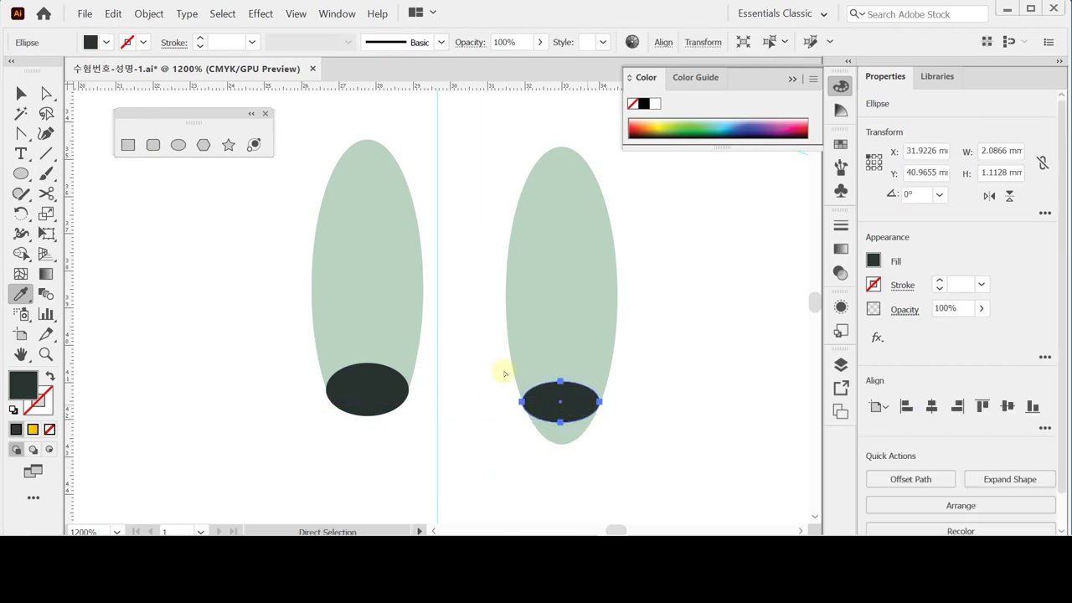
- Move the dark ellipse up to about Y 40.89 mm and align it and the green ellipse on their horizontal centres
click(25, 92)
click(469, 407)
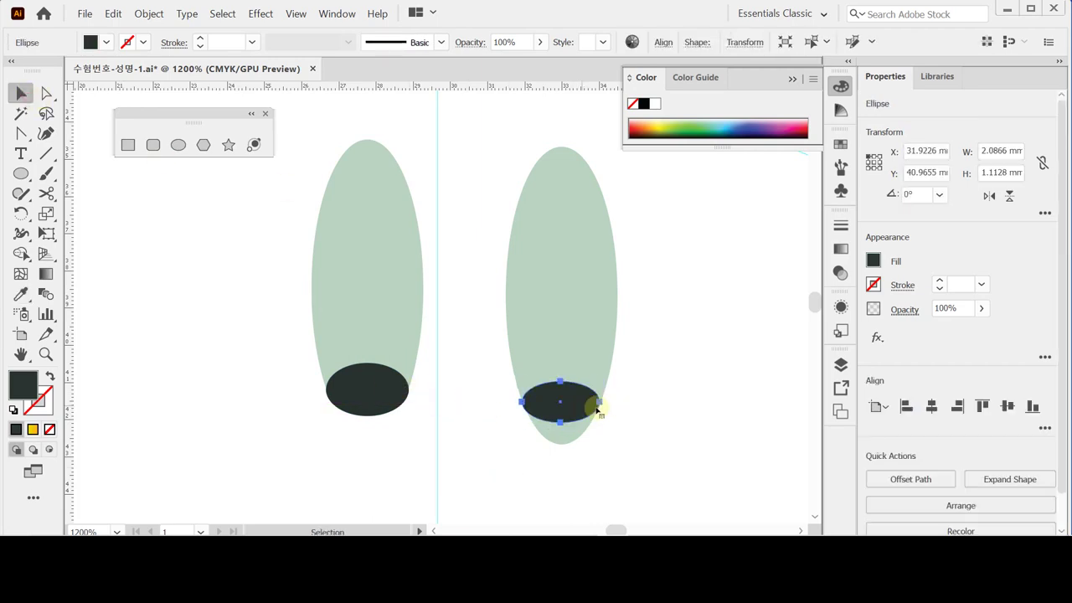
click(592, 407)
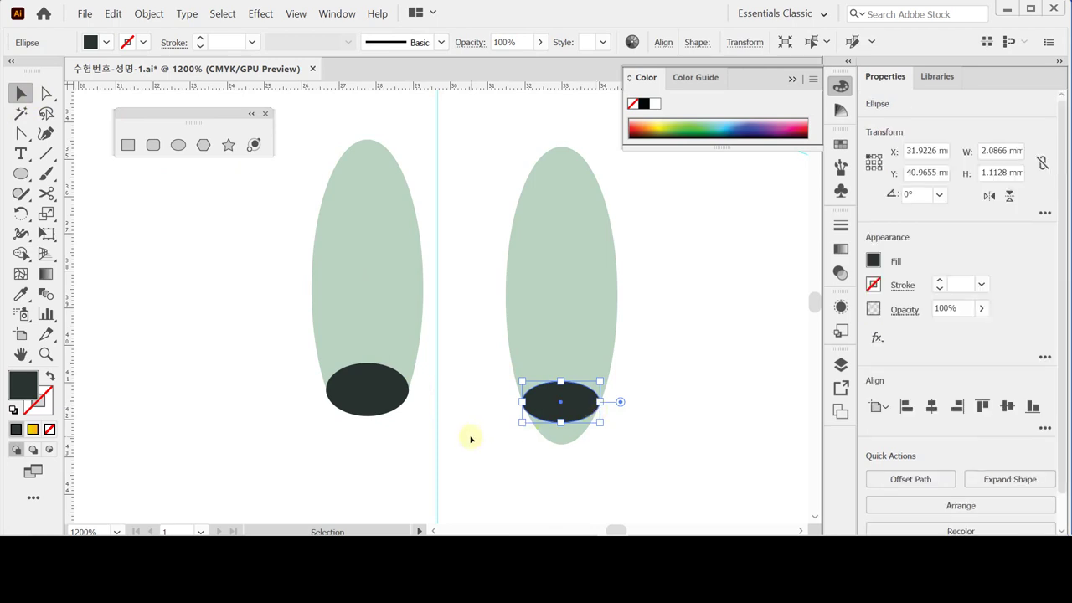
drag(560, 392, 520, 379)
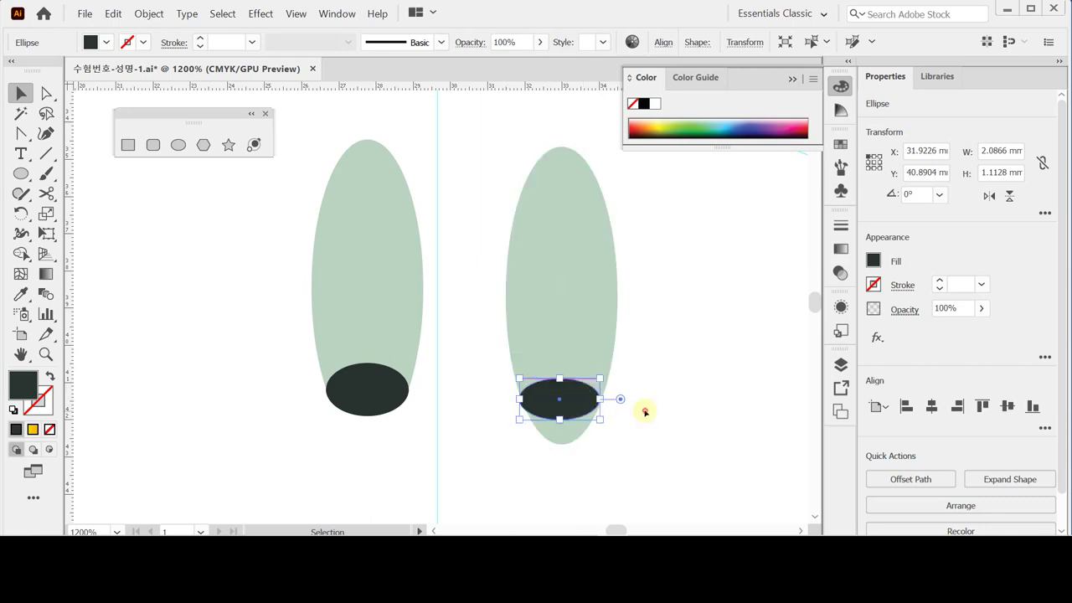
click(602, 436)
click(521, 410)
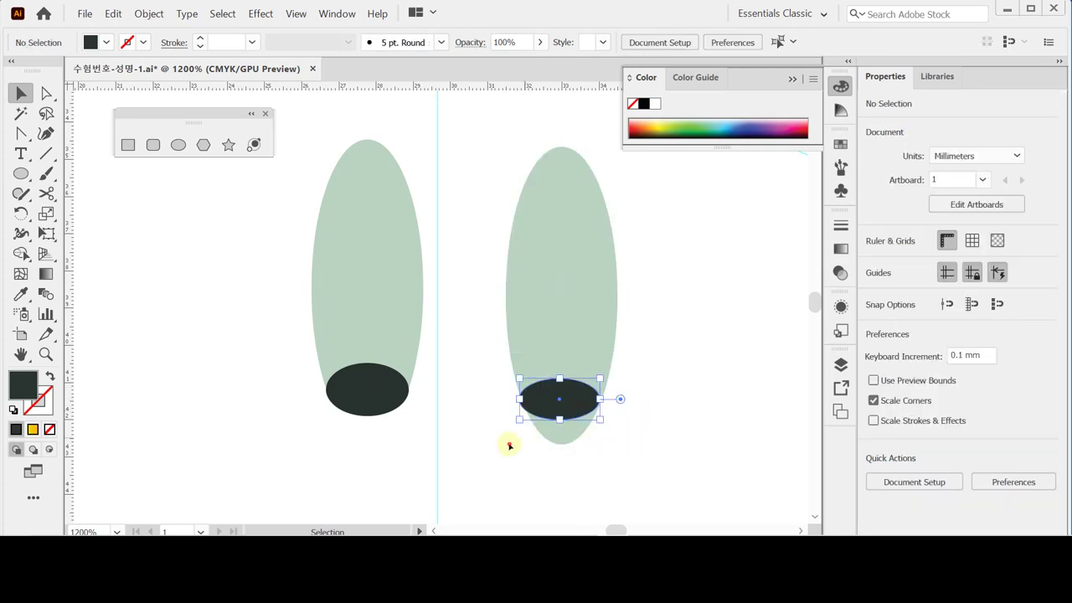
drag(679, 331, 586, 434)
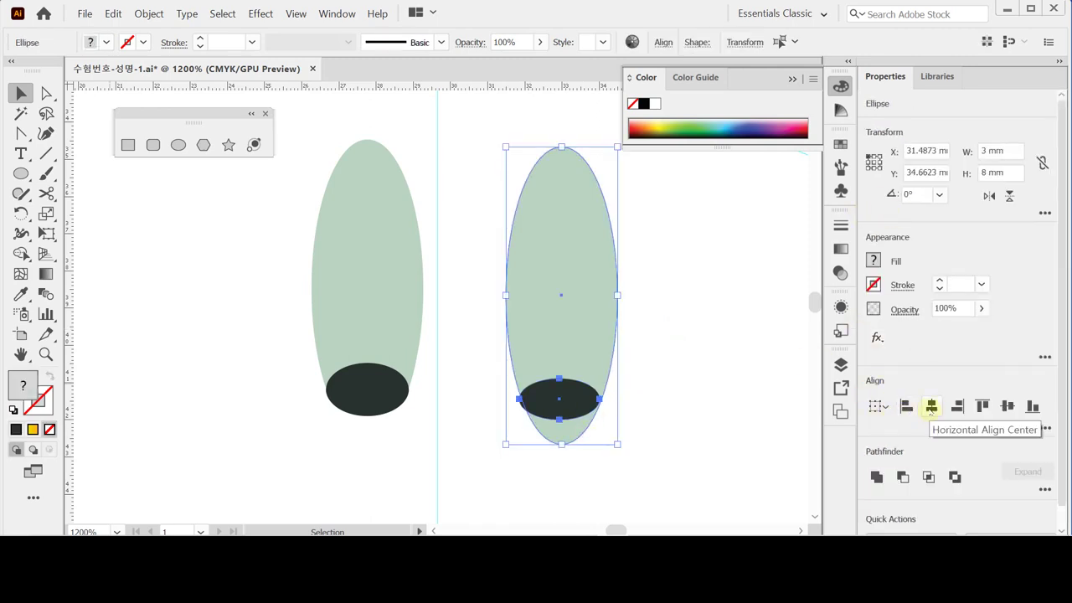
click(931, 407)
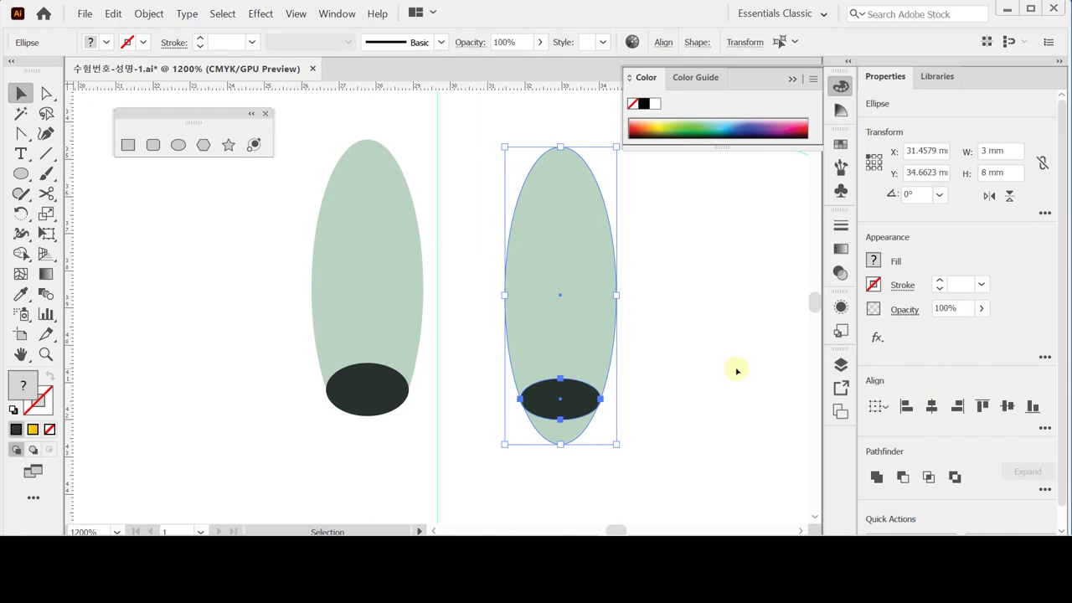
- Divide the two overlapping ellipses and delete the green piece below the dark ellipse
click(1045, 489)
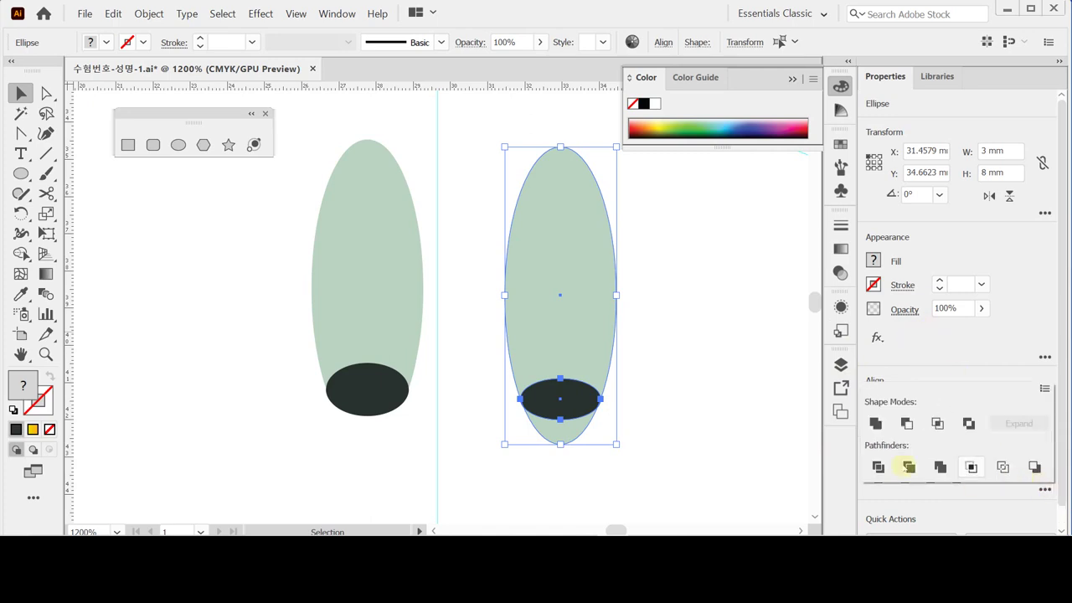
click(878, 467)
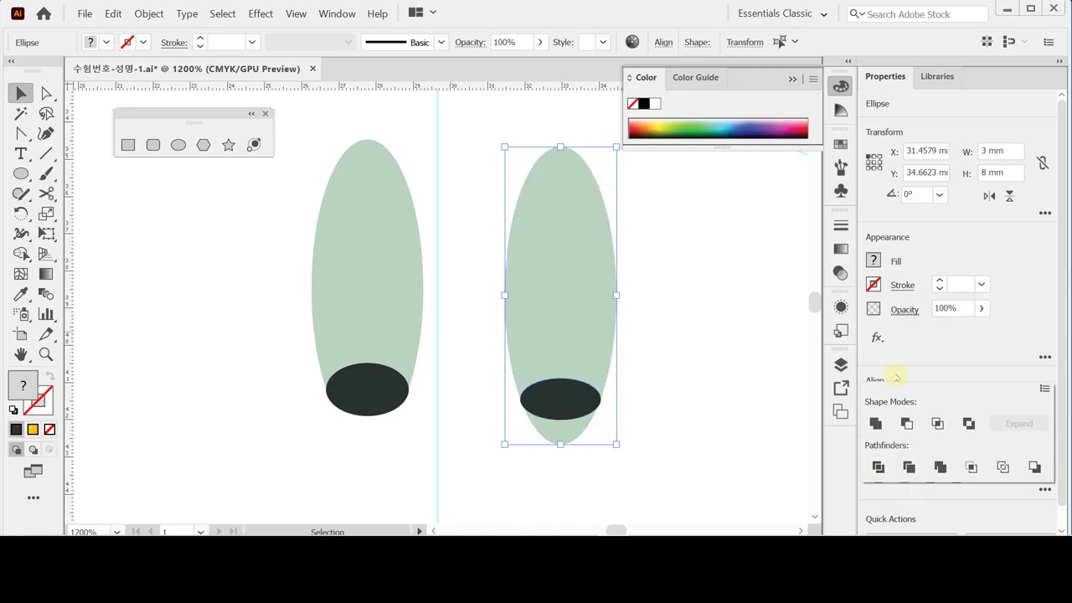
double_click(572, 267)
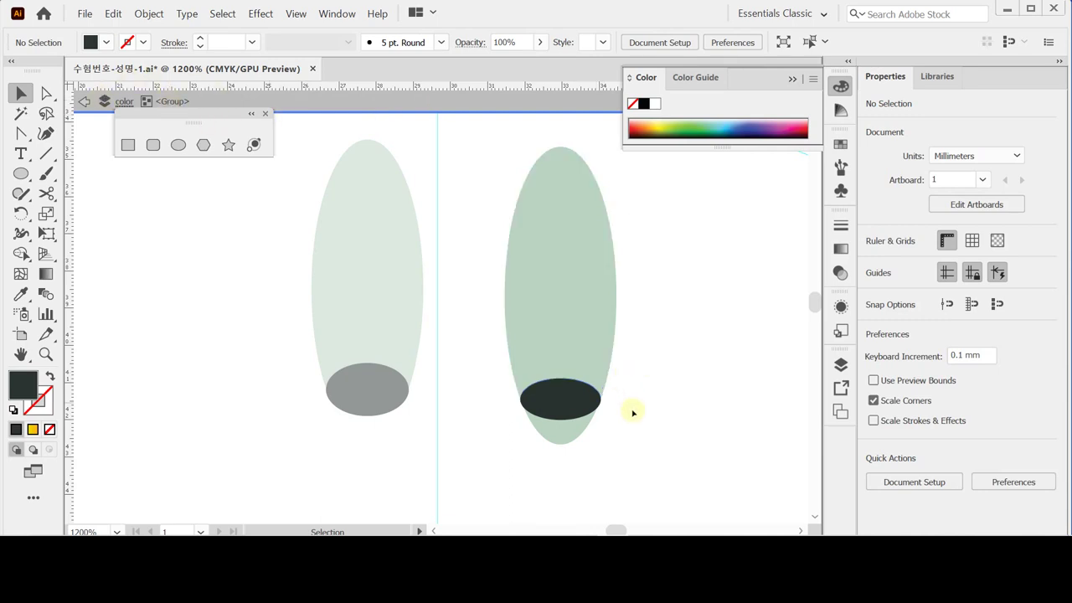
click(576, 437)
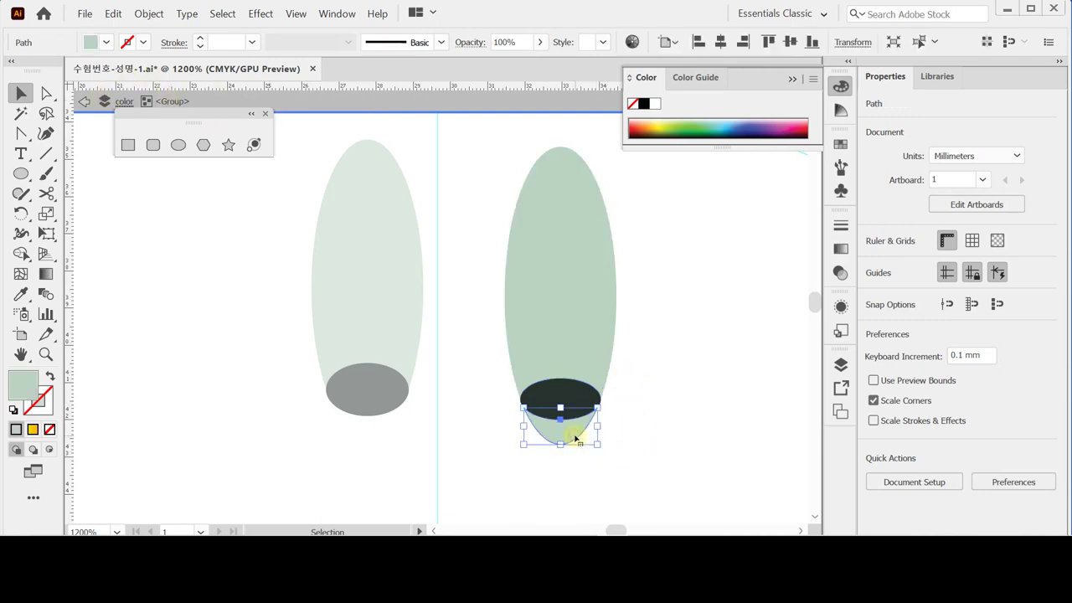
key(Delete)
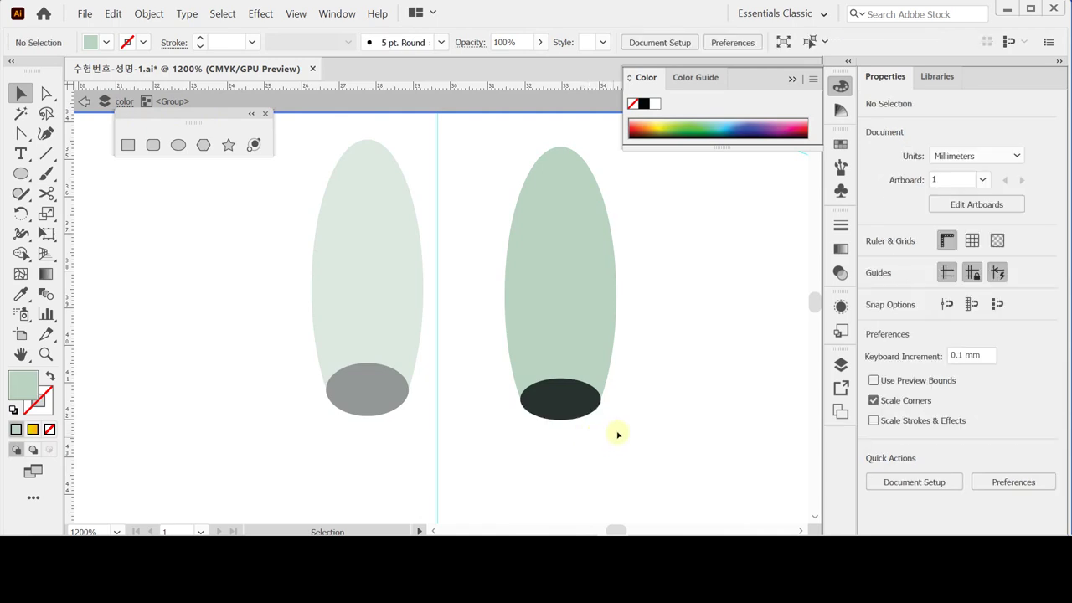
double_click(618, 433)
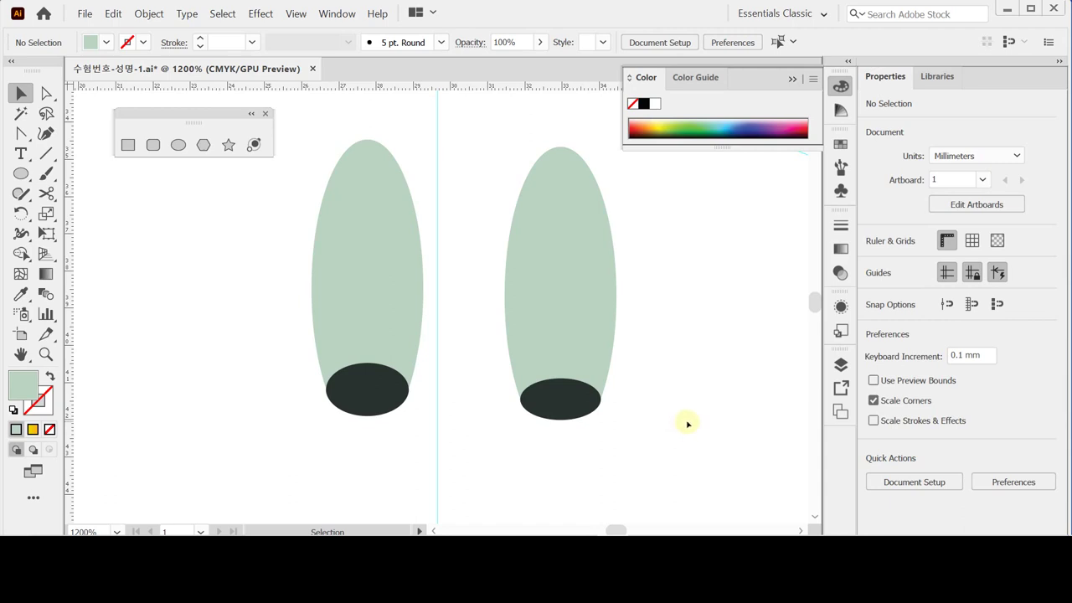
- Duplicate the left wing's engine closer to the fuselage, at about X 34.71, Y 23.90 mm
click(463, 427)
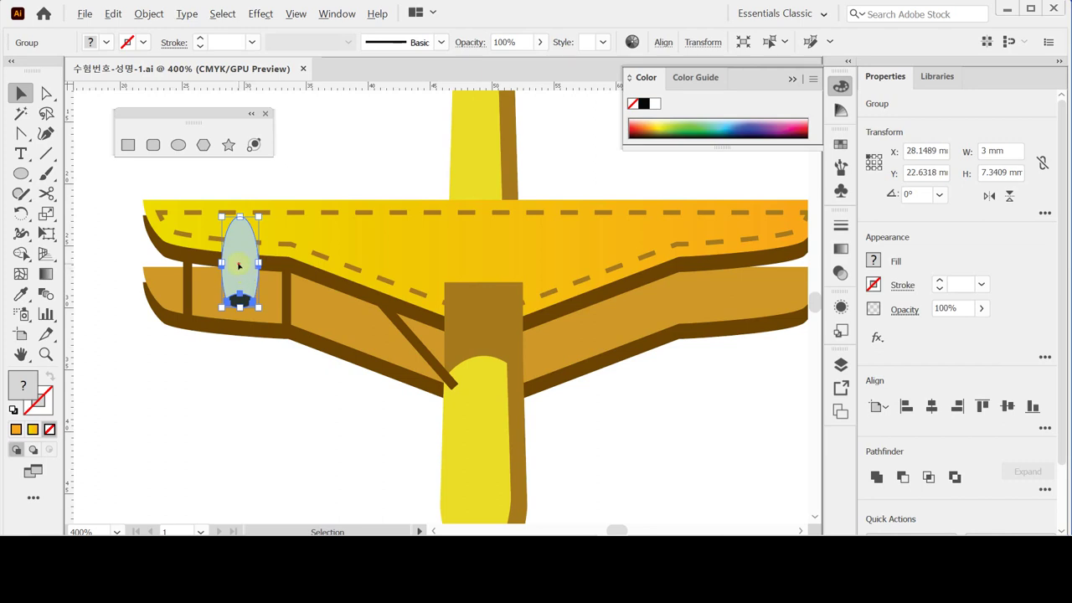
drag(238, 266, 323, 281)
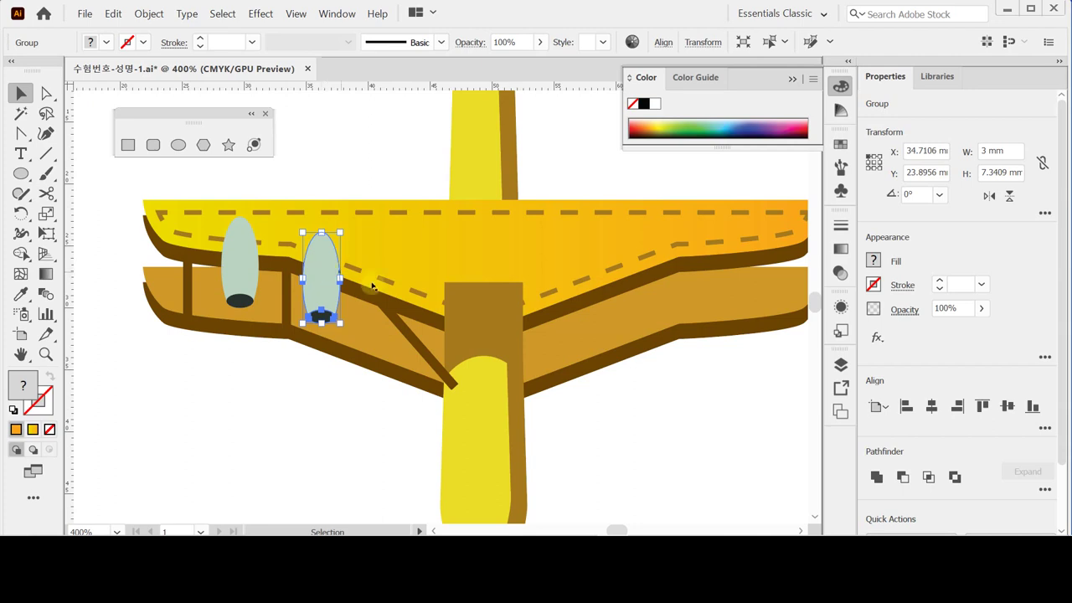
- Reflect a copy of the left wing's three struts and two engines across a vertical axis at the aircraft's centre line
key(ctrl+minus)
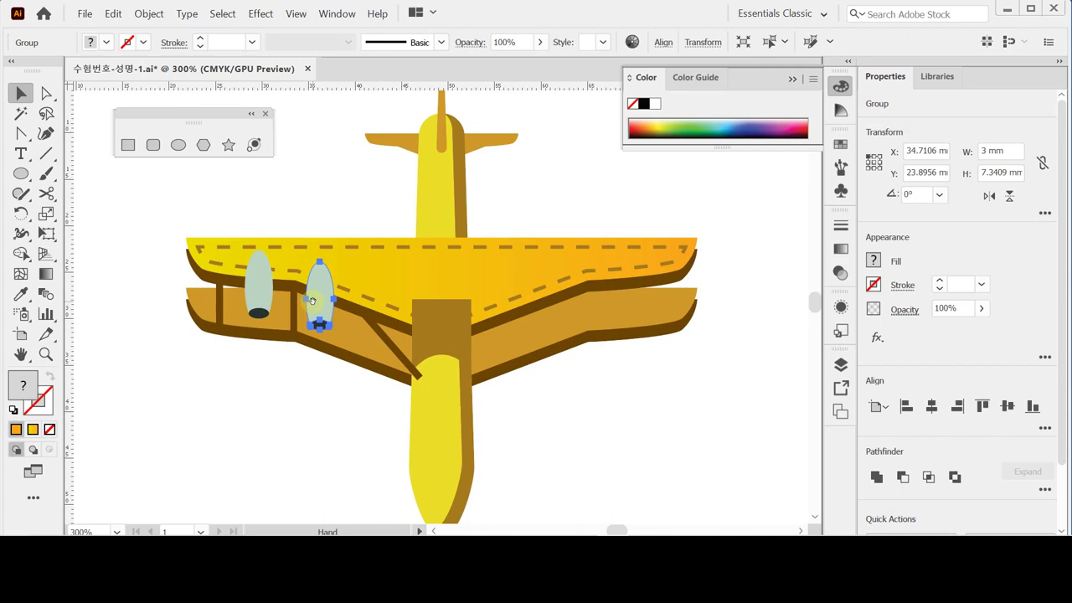
click(219, 308)
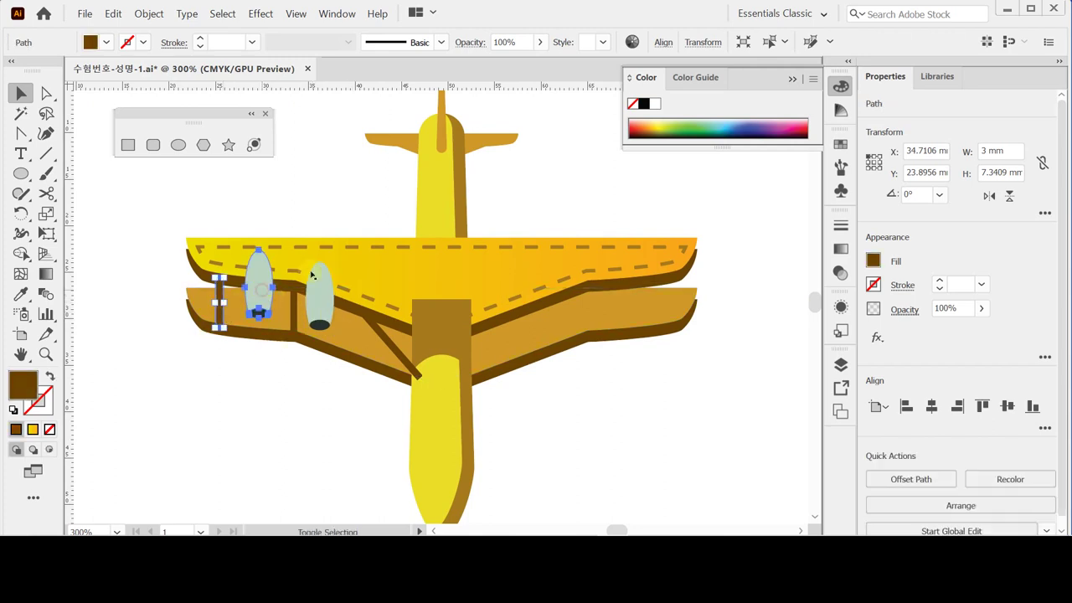
shift+click(261, 295)
shift+click(319, 297)
shift+click(292, 320)
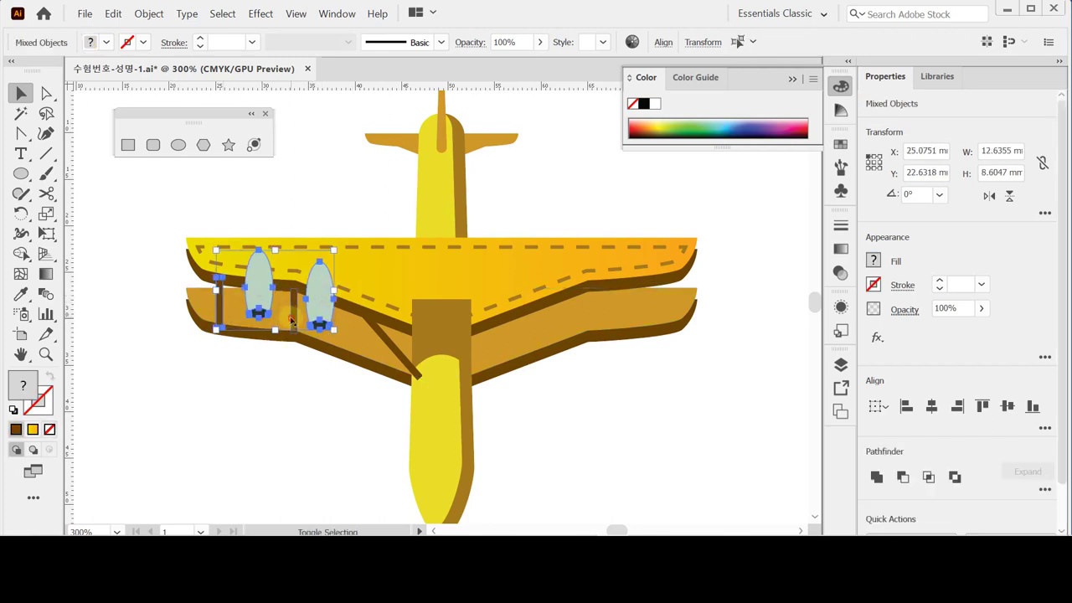
shift+click(394, 348)
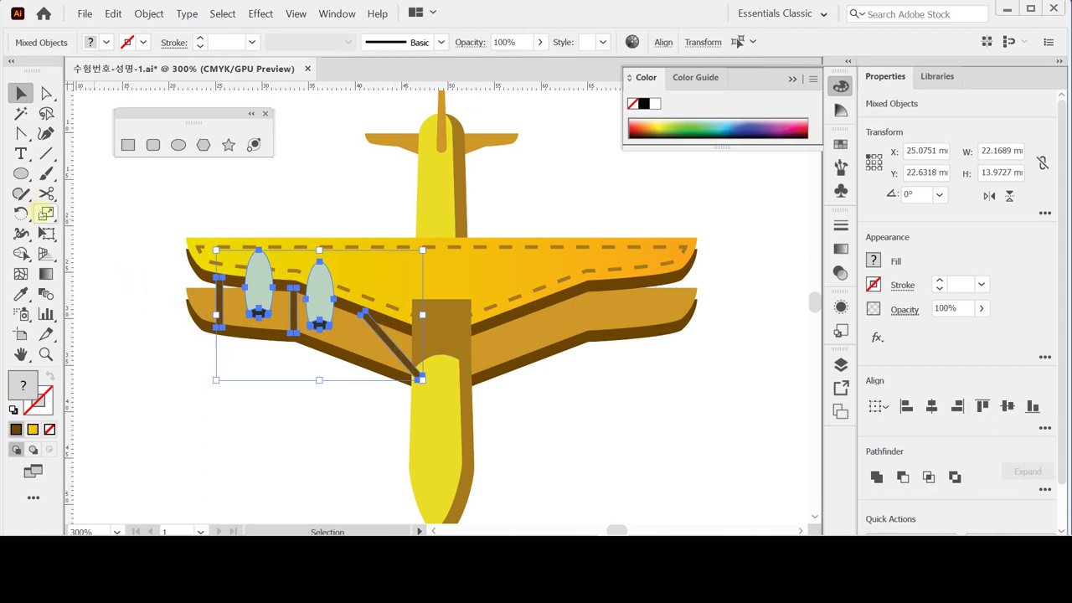
drag(21, 214, 67, 232)
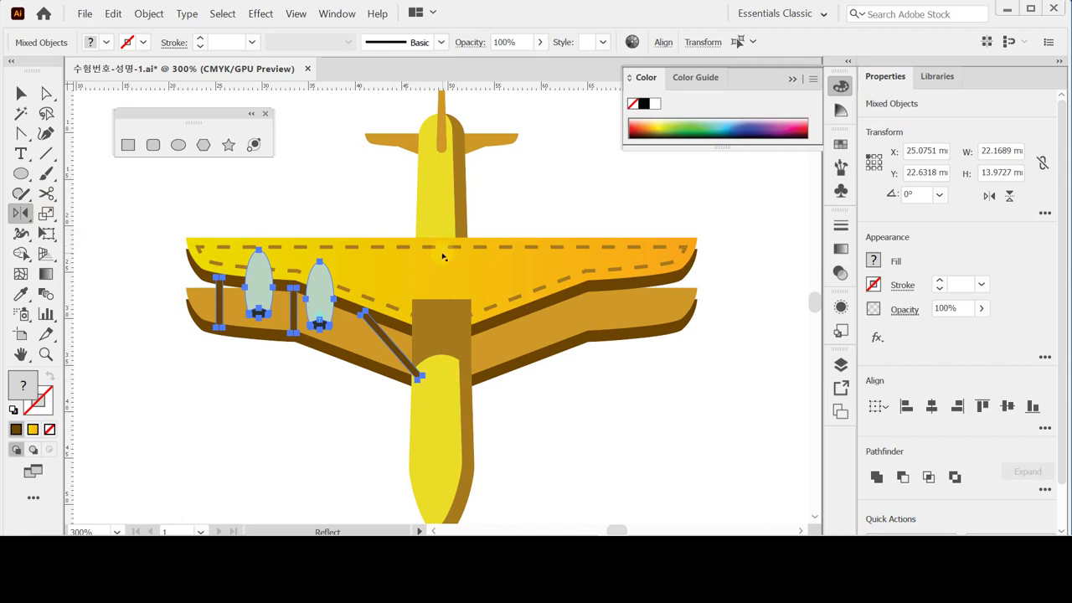
drag(443, 256, 442, 250)
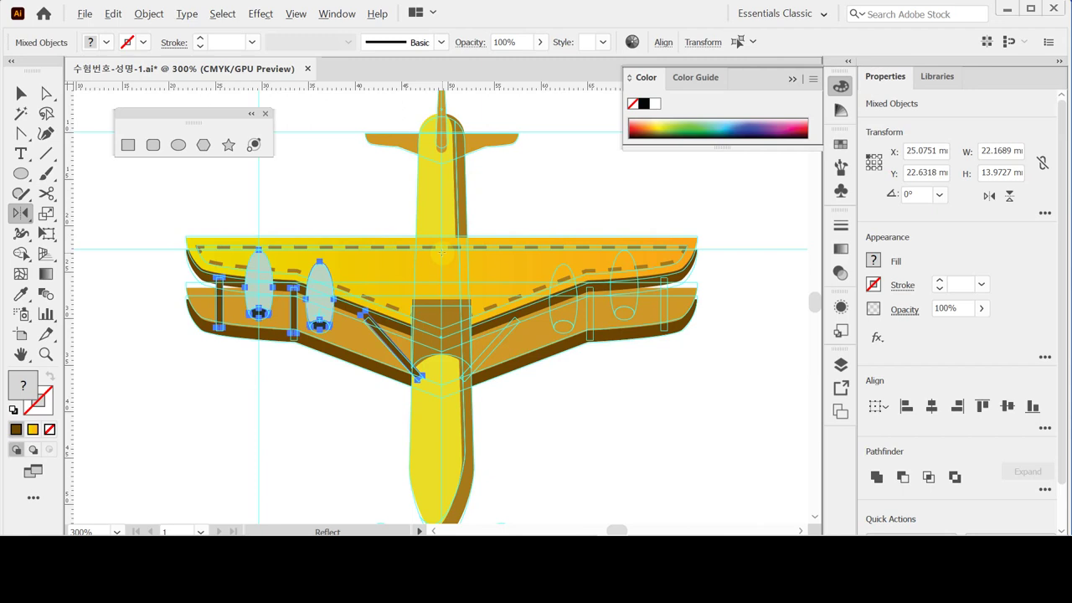
alt+click(443, 256)
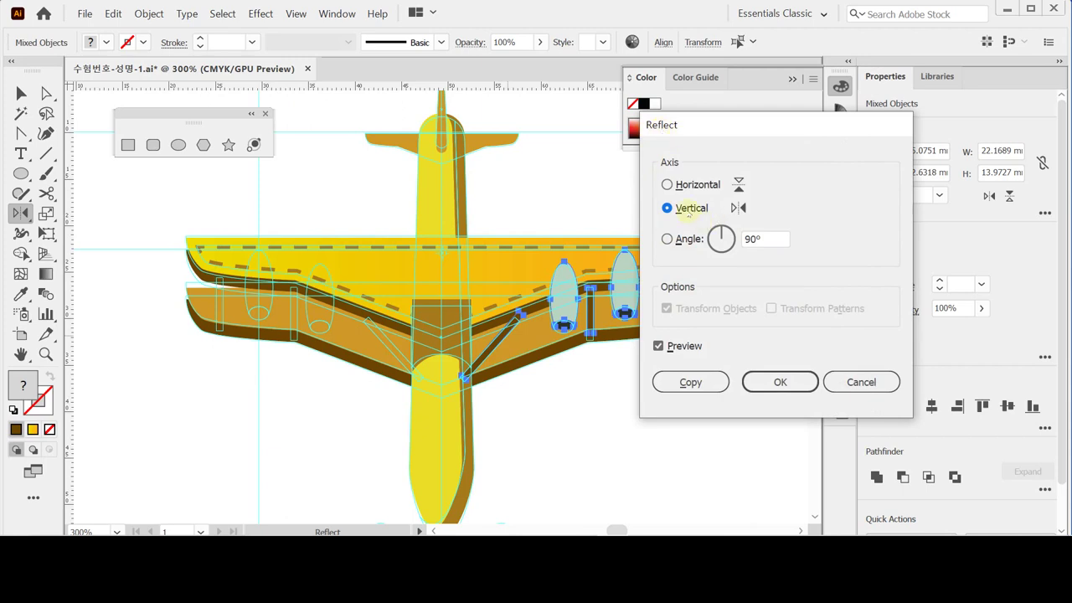
click(690, 381)
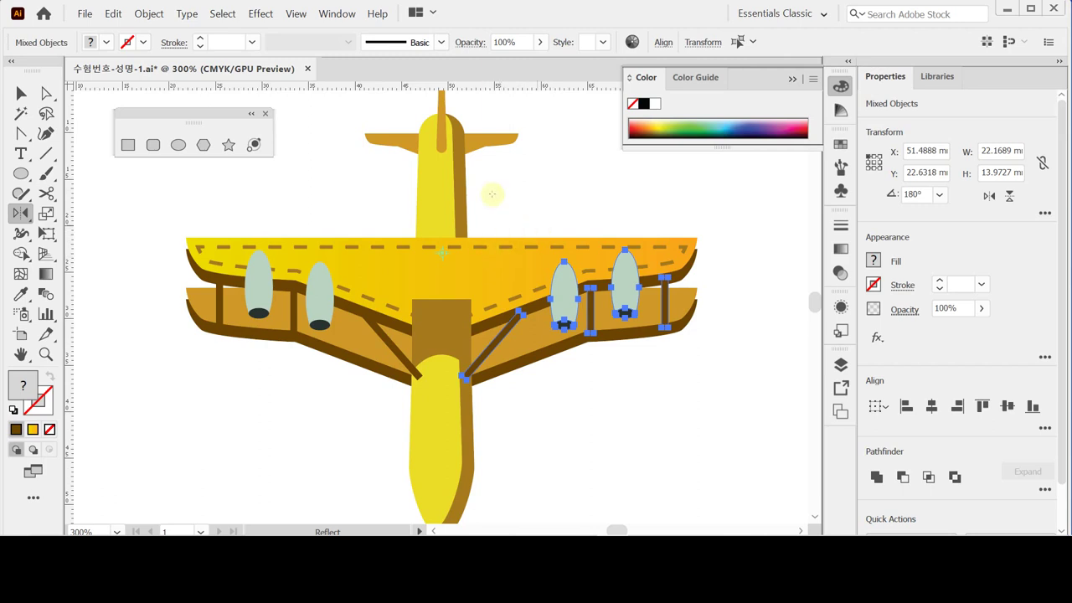
- Bring the upper wing, its dashed line and its brown shadow shape to the front, above the four engines
key(ctrl)
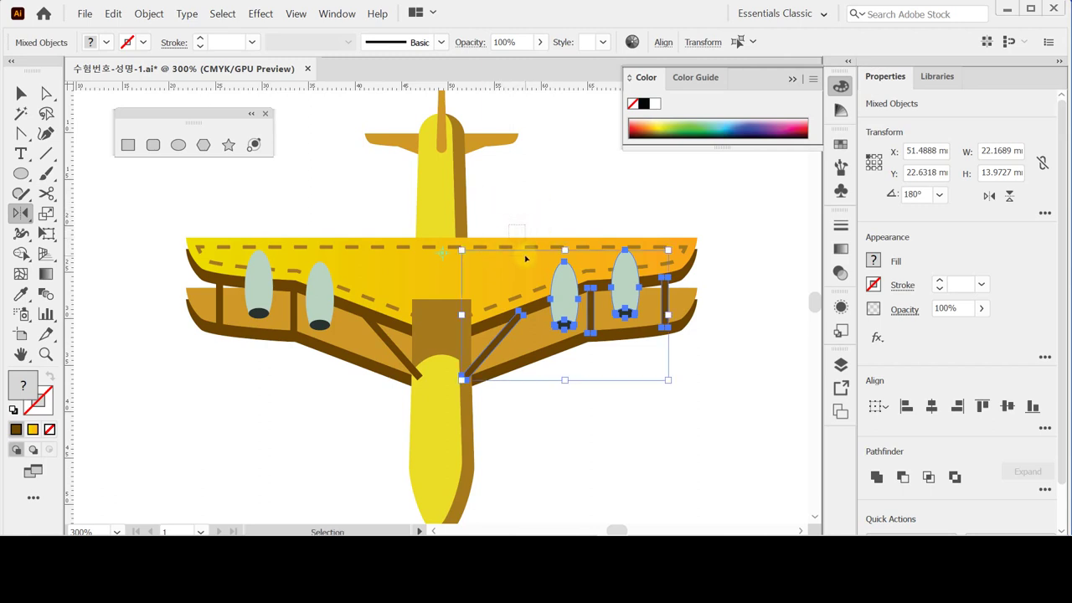
ctrl+click(521, 251)
right_click(524, 256)
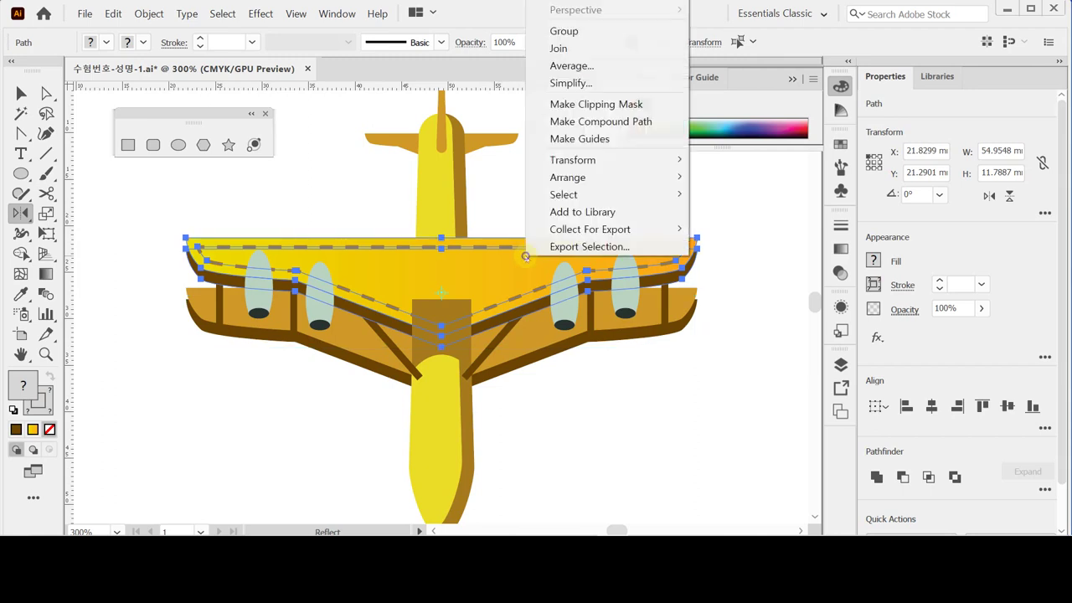
mouse_move(573, 177)
click(730, 176)
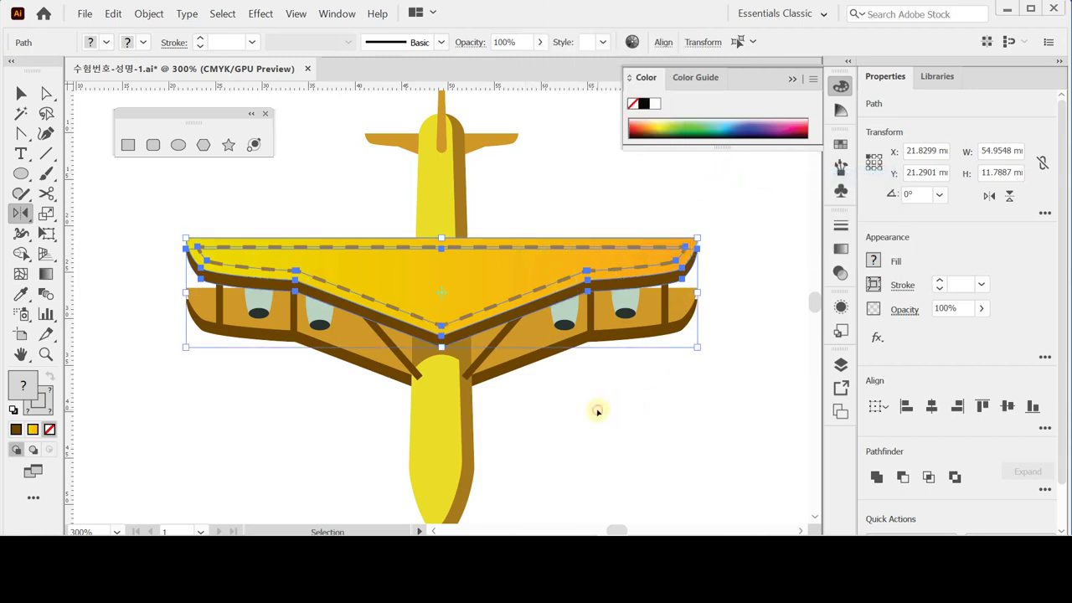
click(597, 411)
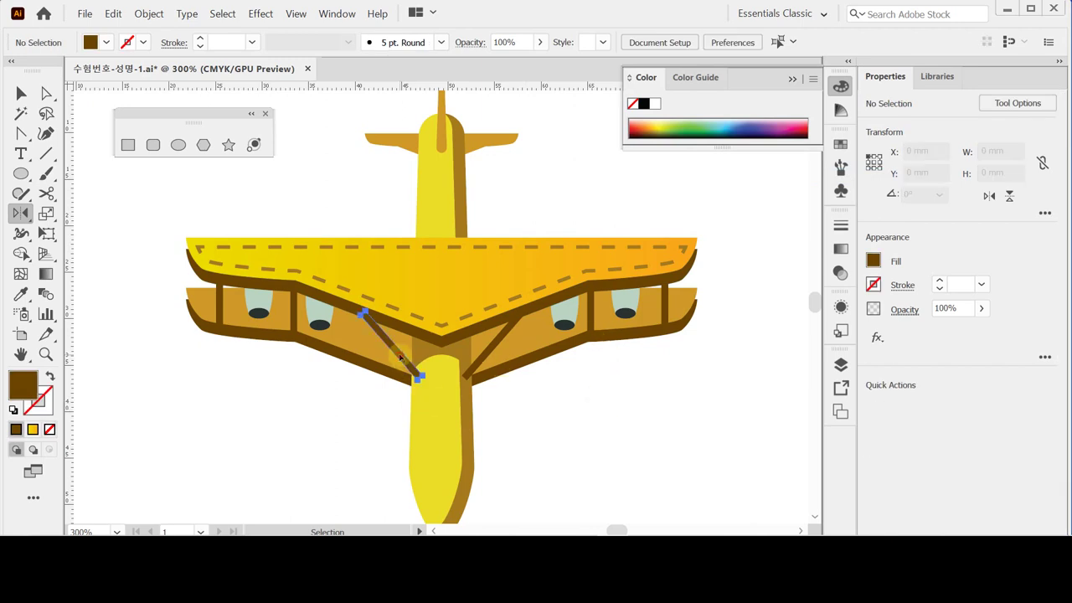
- Send the two diagonal struts and the lower wing with its brown shadow shape to the back
click(497, 344)
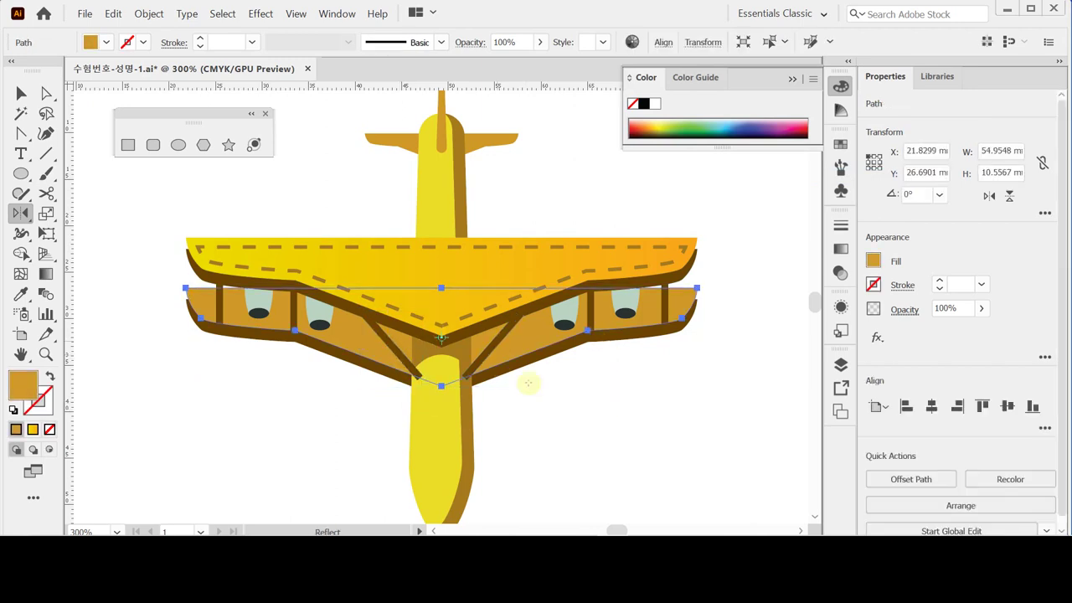
key(ctrl+shift+a)
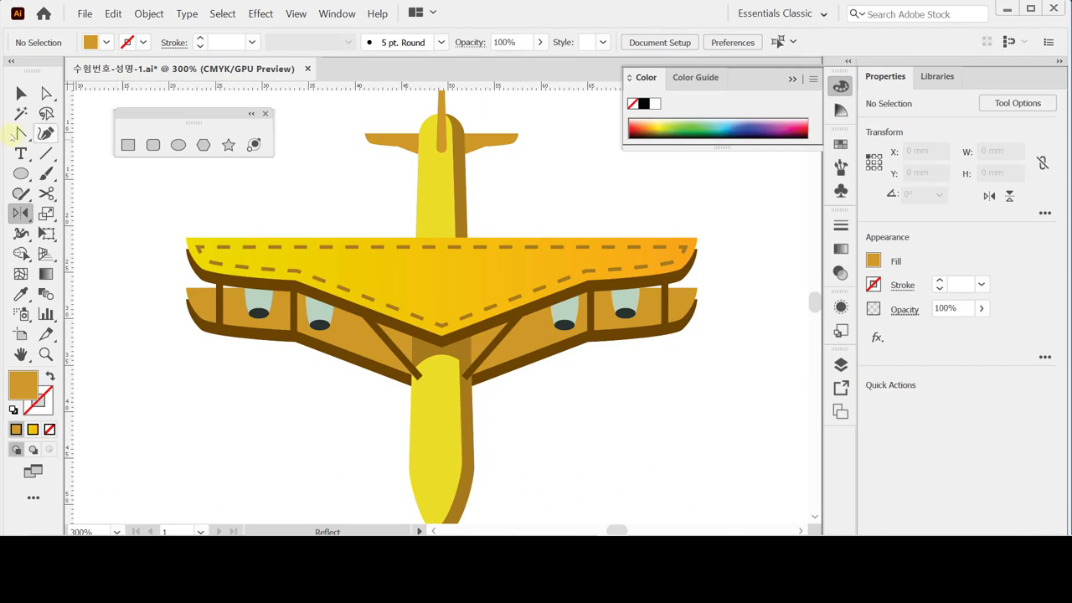
key(v)
click(401, 362)
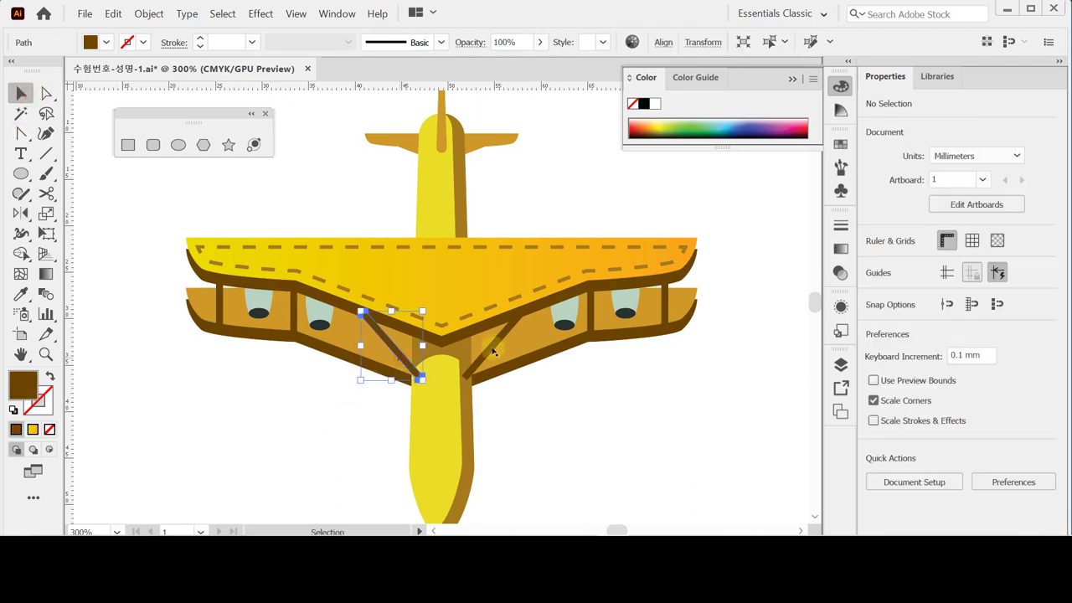
shift+click(494, 351)
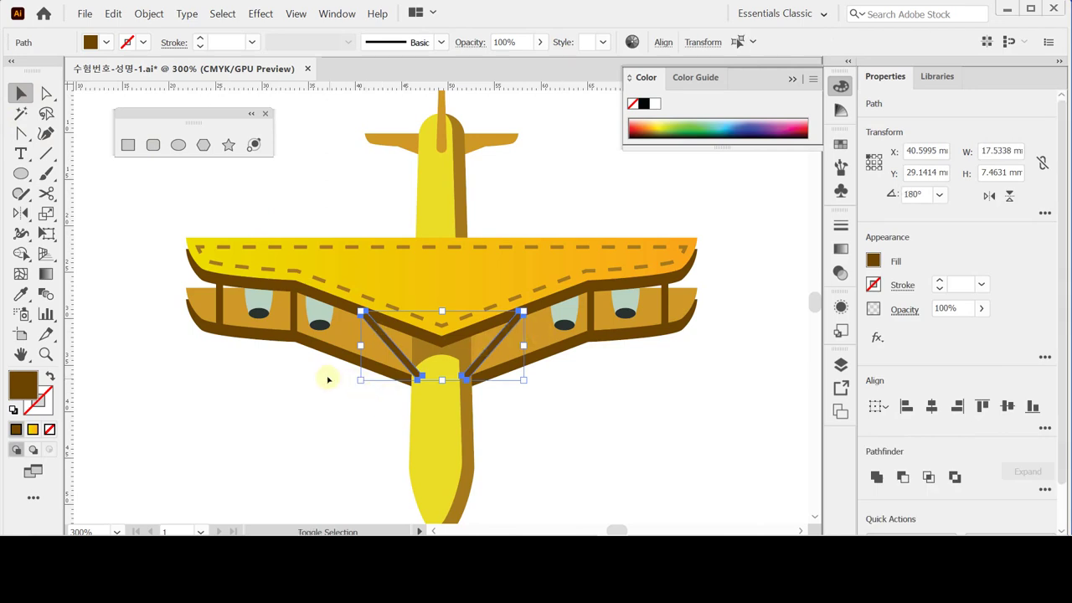
shift+click(344, 344)
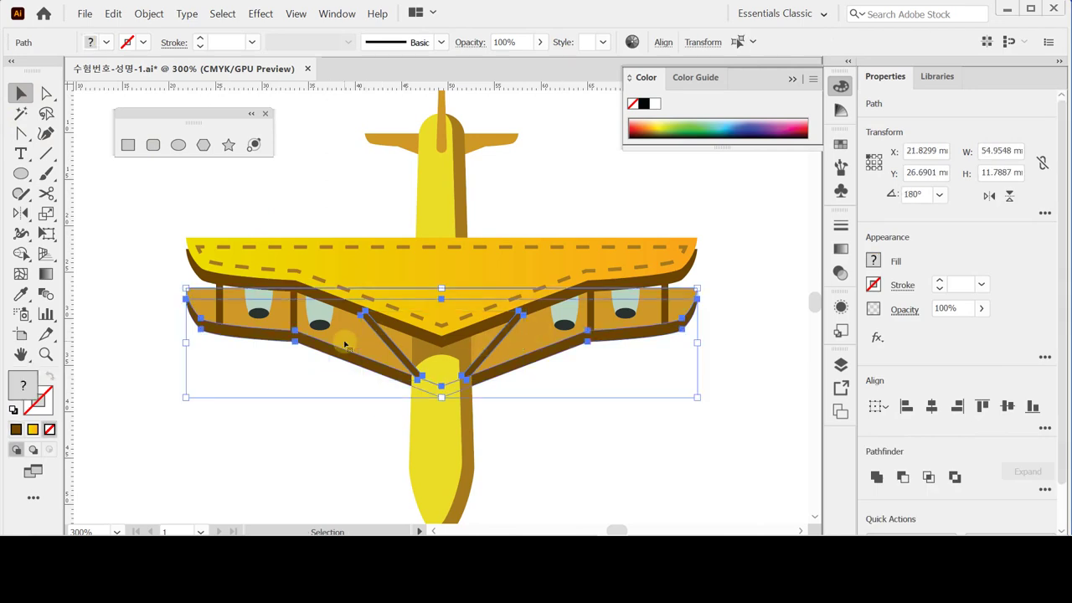
right_click(344, 344)
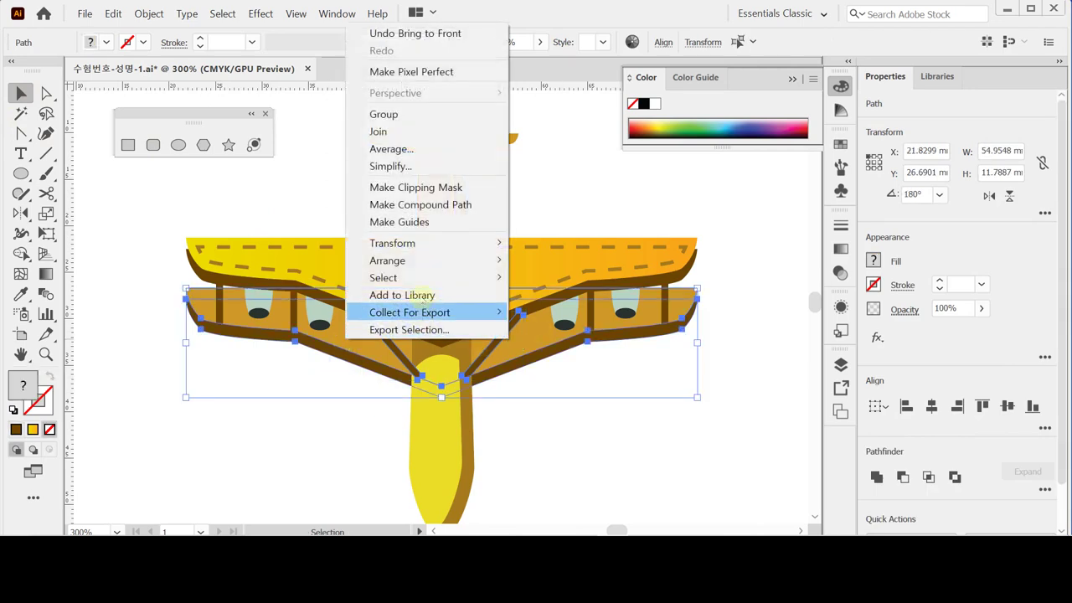
mouse_move(411, 262)
click(562, 298)
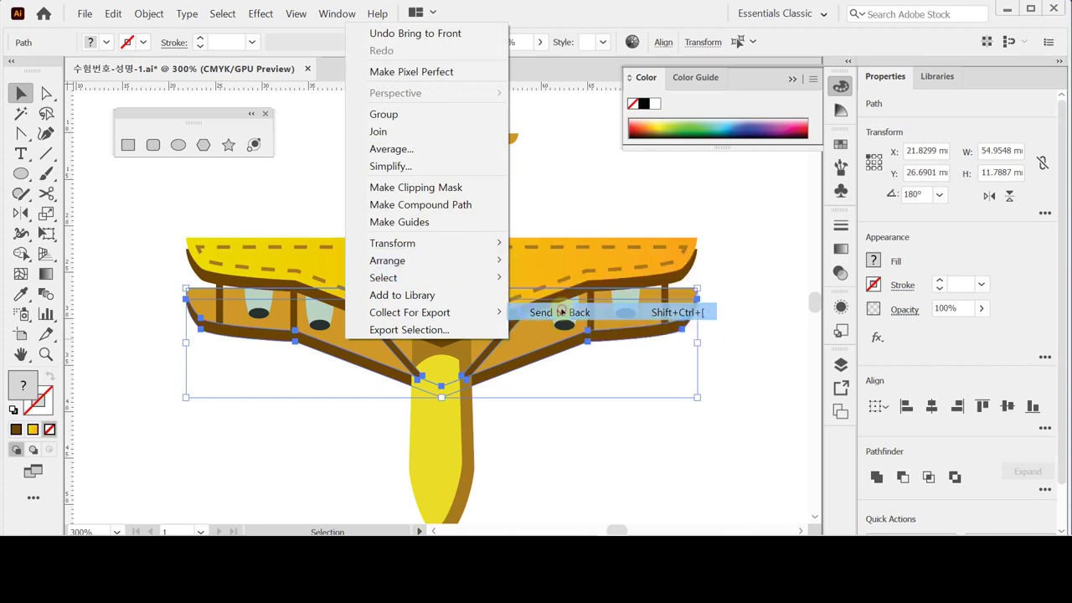
click(582, 402)
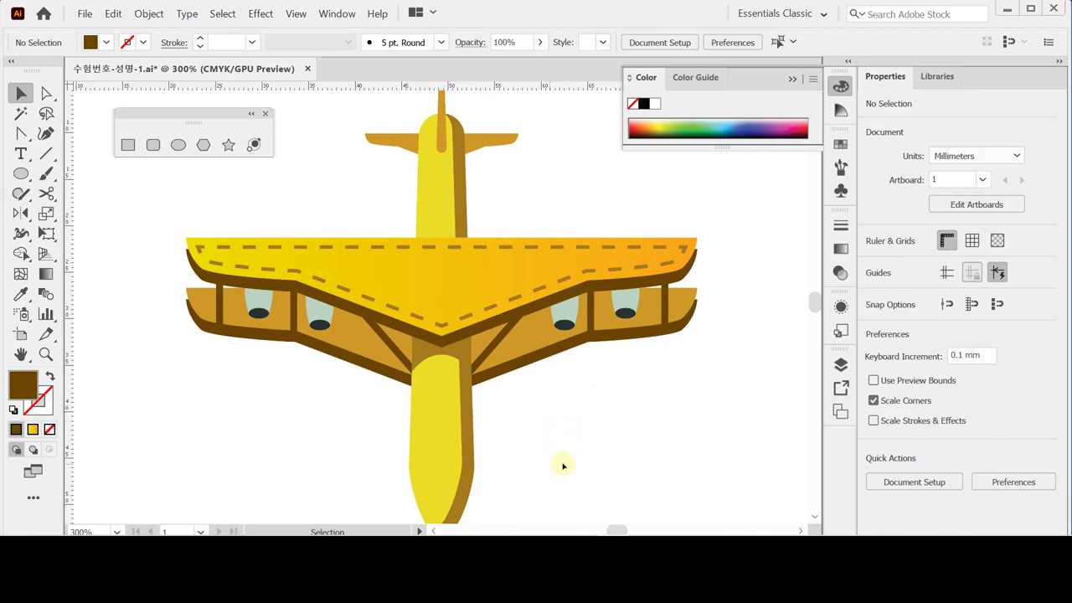
- Create a red rounded rectangle 16 mm wide and 3 mm high with a 5 mm corner radius on the empty canvas
scroll(557, 462, down, 5)
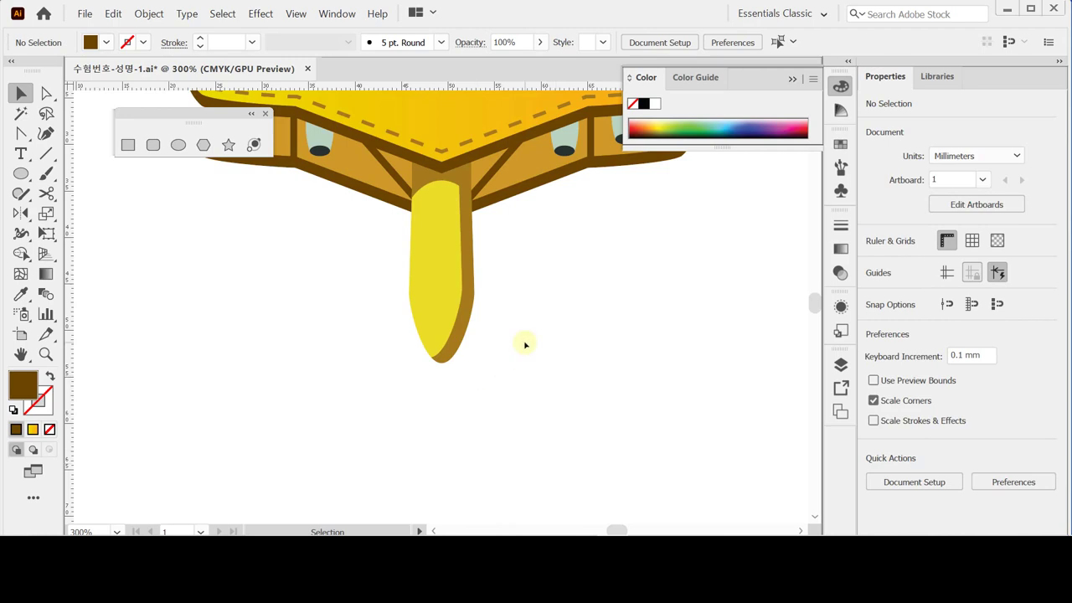
key(shift)
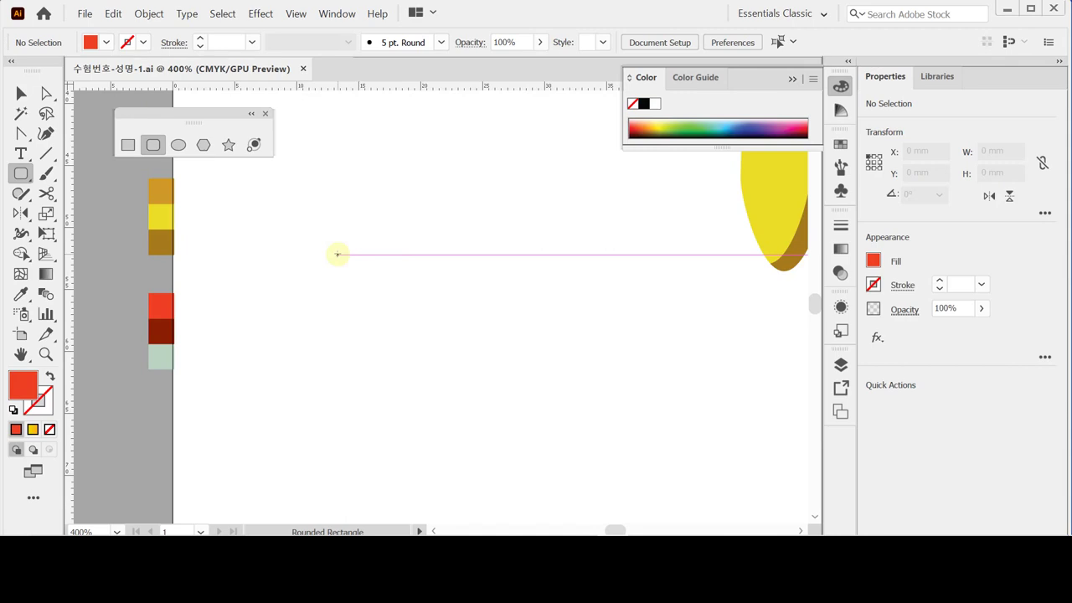
click(323, 252)
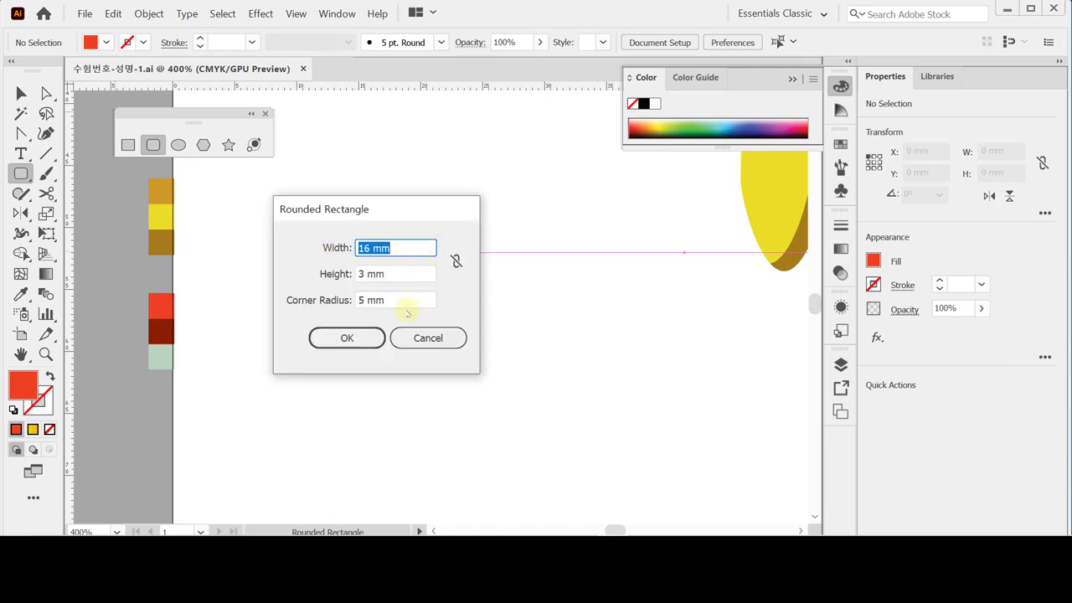
click(370, 338)
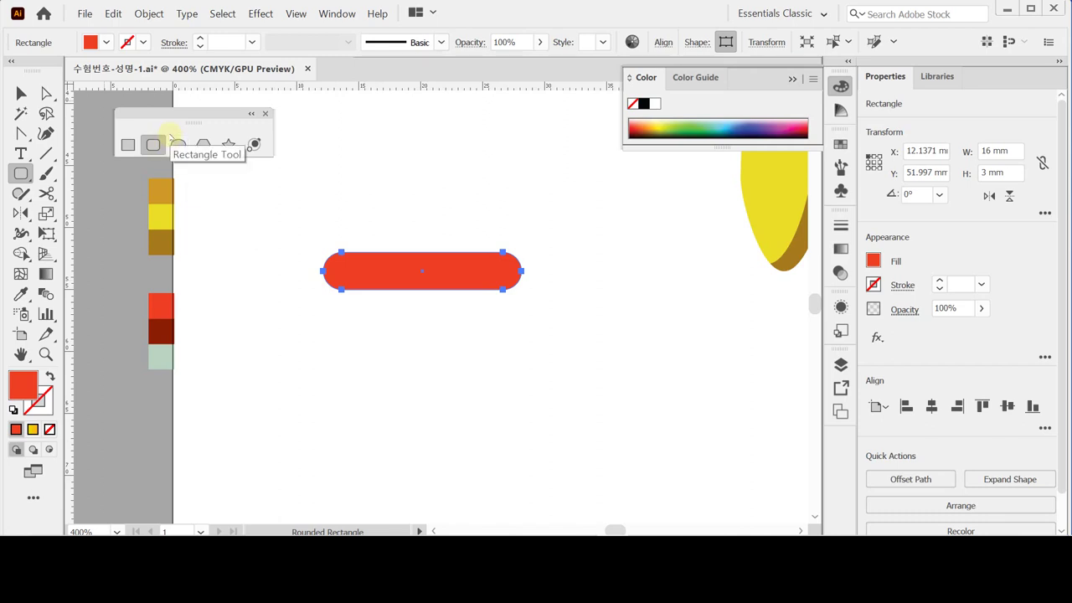
- Add anchor points midway between the existing ones on the red rounded rectangle
key(ctrl)
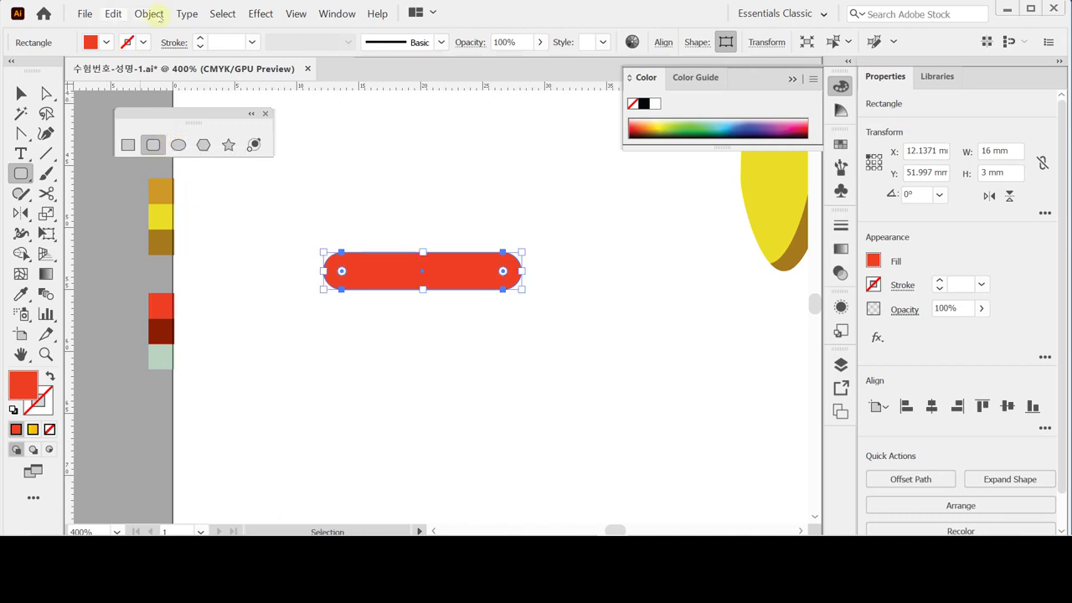
click(155, 15)
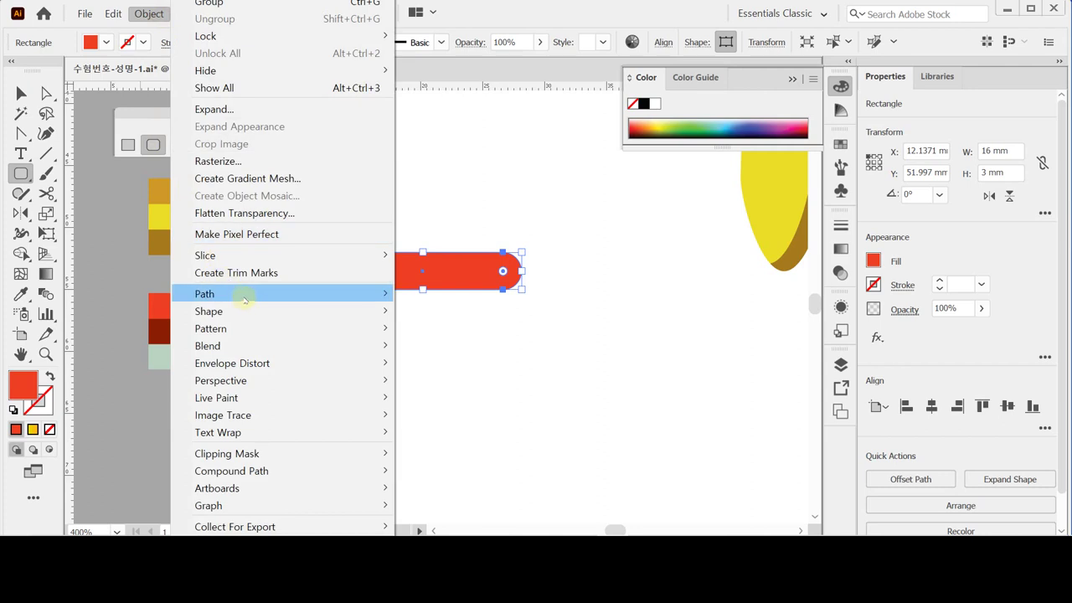
mouse_move(246, 295)
click(429, 407)
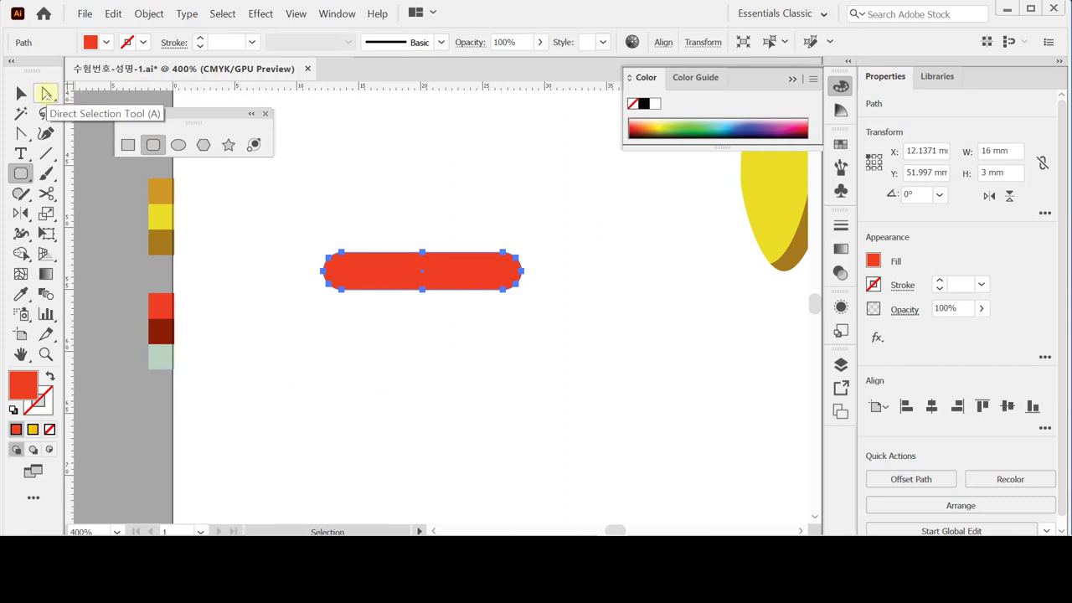
- Scale the two middle anchor points of the red rounded rectangle toward each other to pinch it into a propeller shape
click(46, 93)
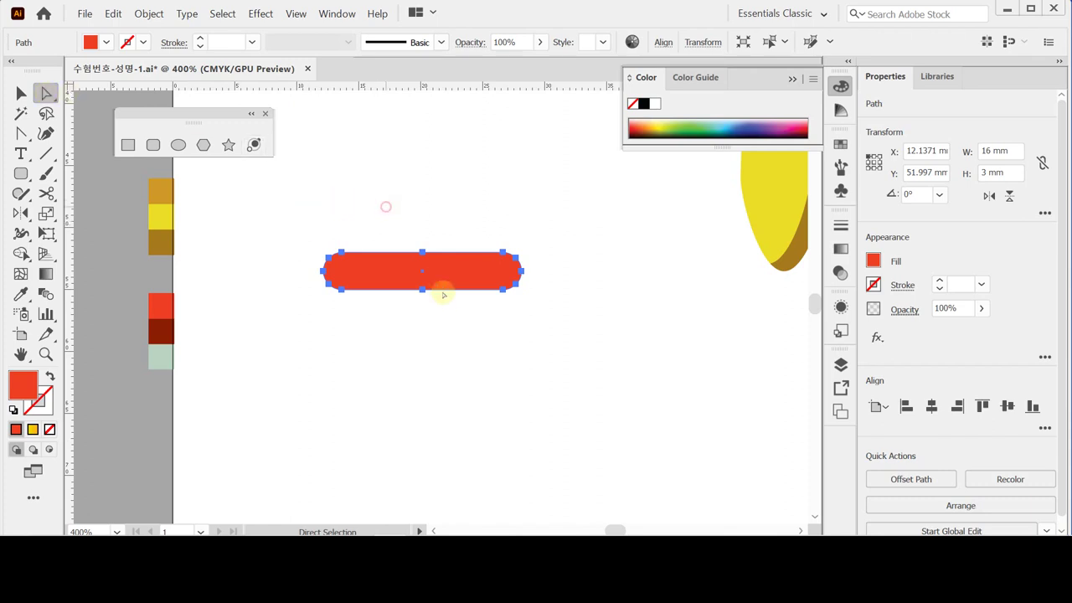
drag(393, 211, 421, 302)
click(46, 212)
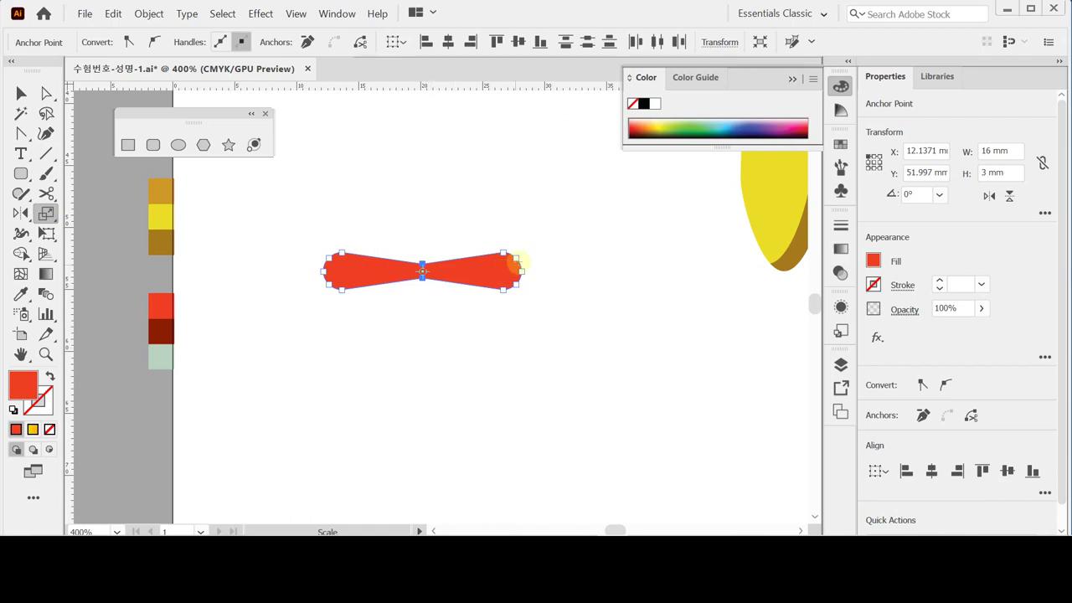
click(484, 274)
key(ctrl+shift+a)
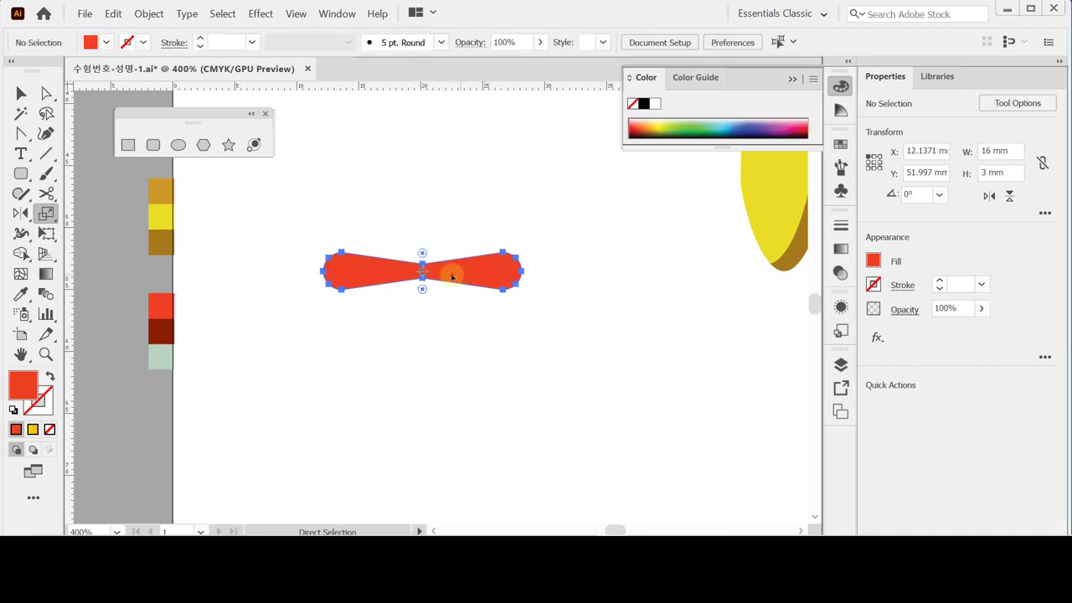
- Move the propeller to the fuselage's nose tip, at about X 41.19, Y 51.69 mm, and duplicate it straight down to about Y 52.46 mm
drag(453, 270, 779, 285)
scroll(530, 328, right, 3)
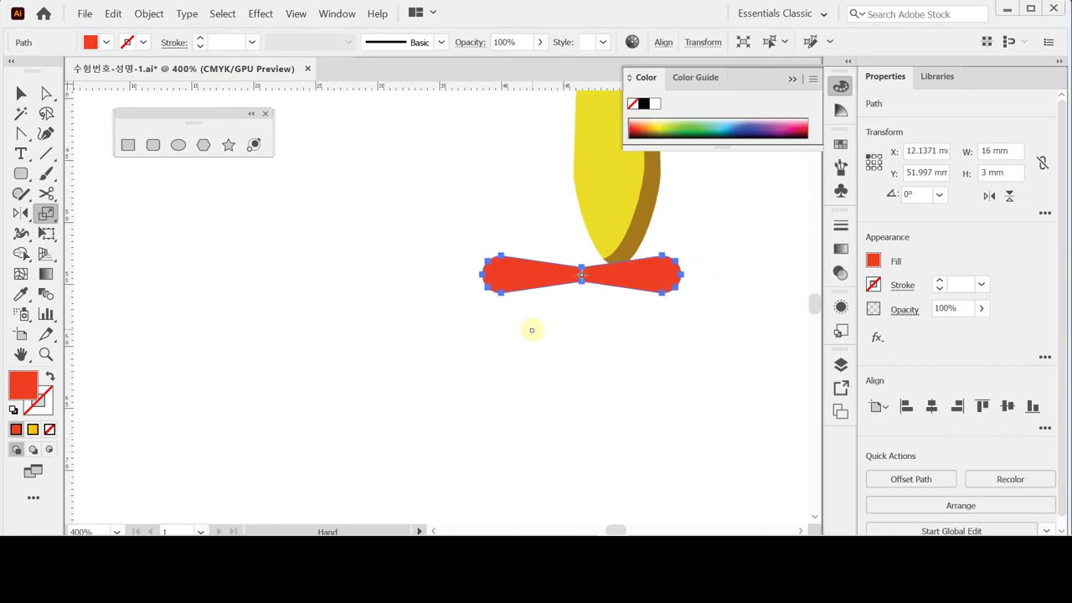
drag(643, 285, 655, 268)
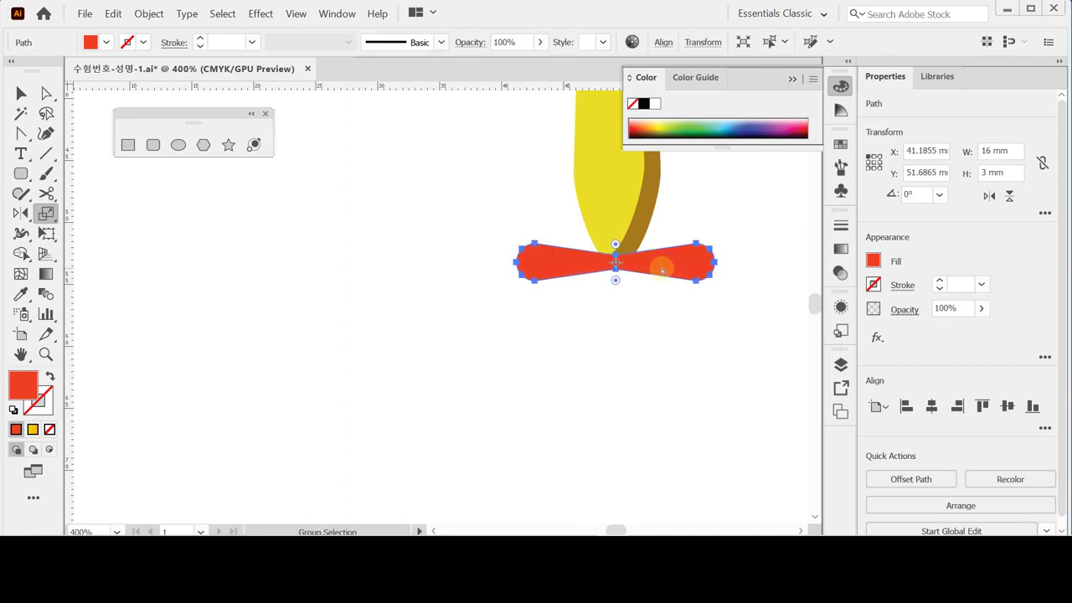
drag(660, 271, 662, 277)
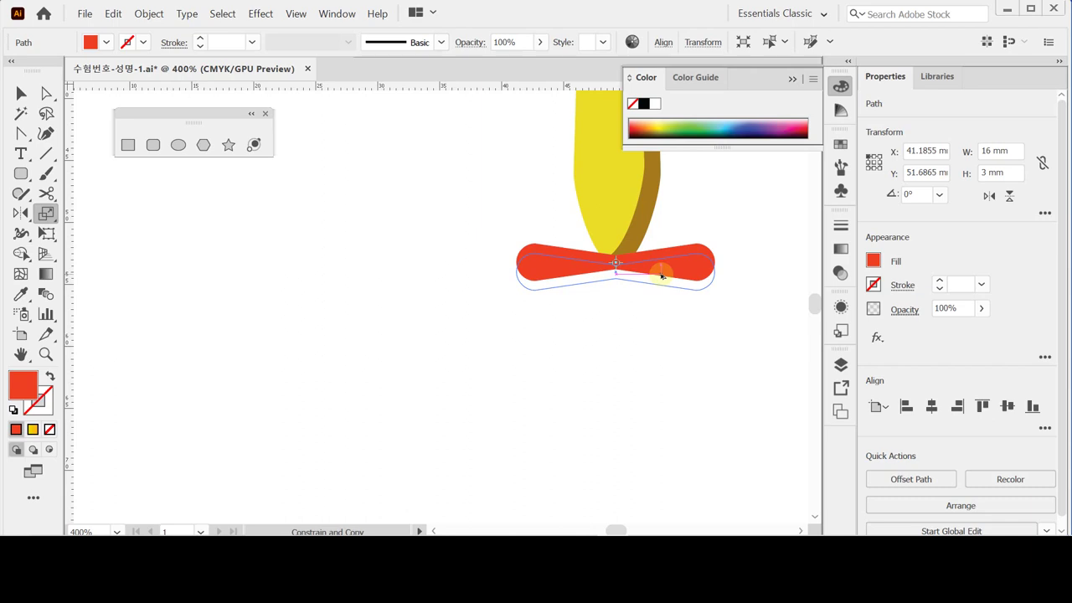
drag(662, 276, 662, 277)
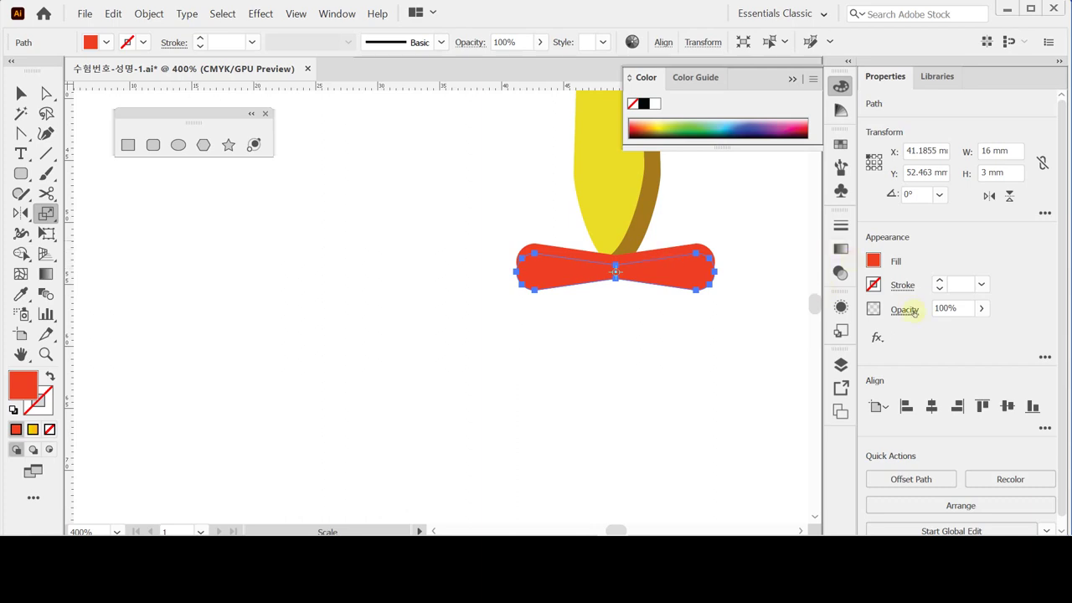
- Darken the lower propeller copy by setting its fill's black (K) value to 50%
click(873, 261)
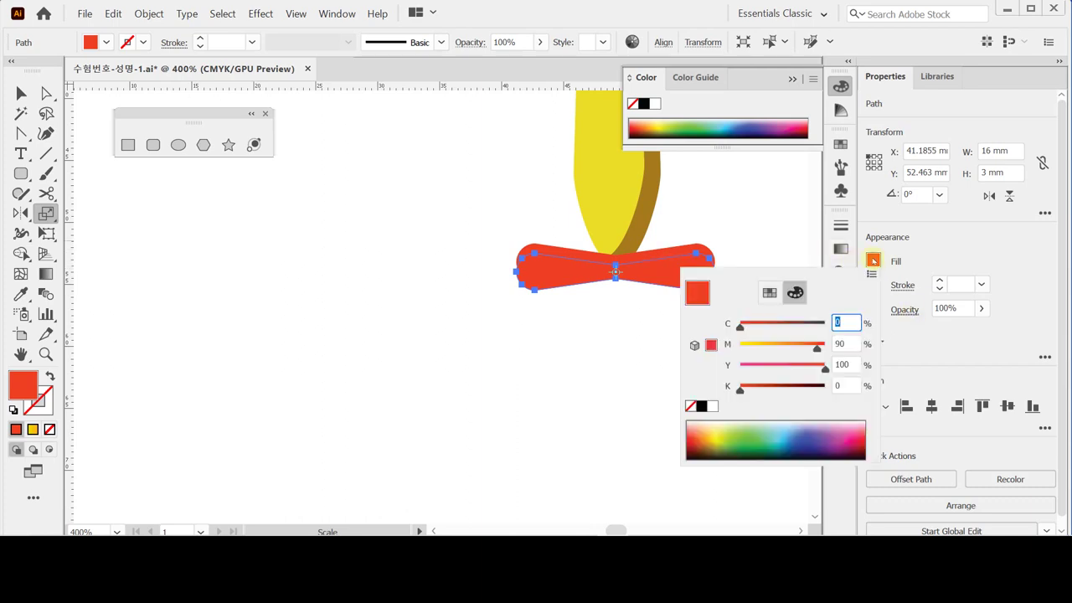
click(846, 344)
double_click(842, 344)
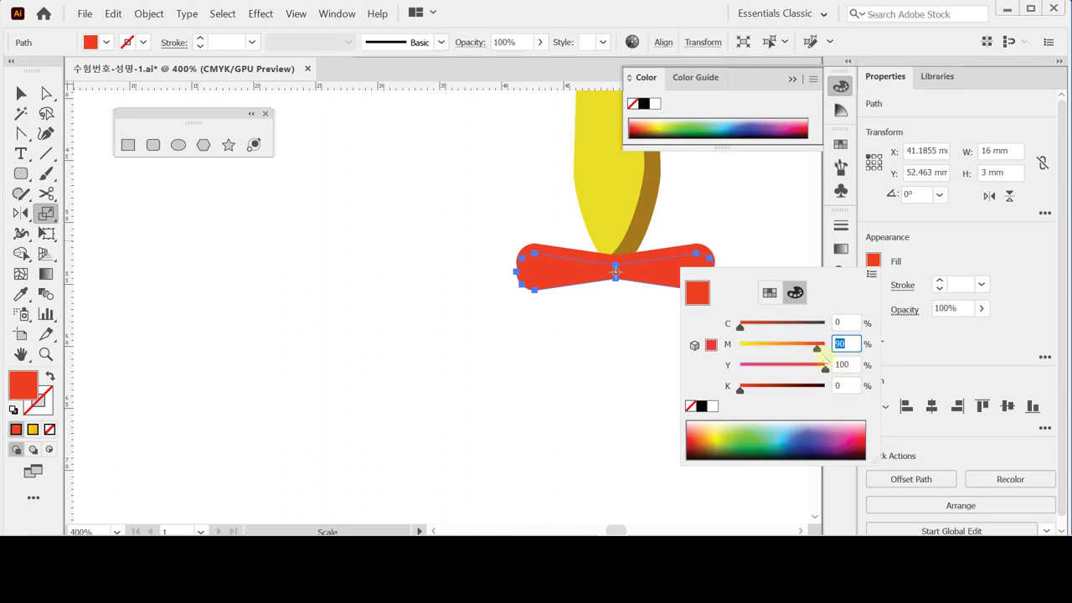
double_click(848, 386)
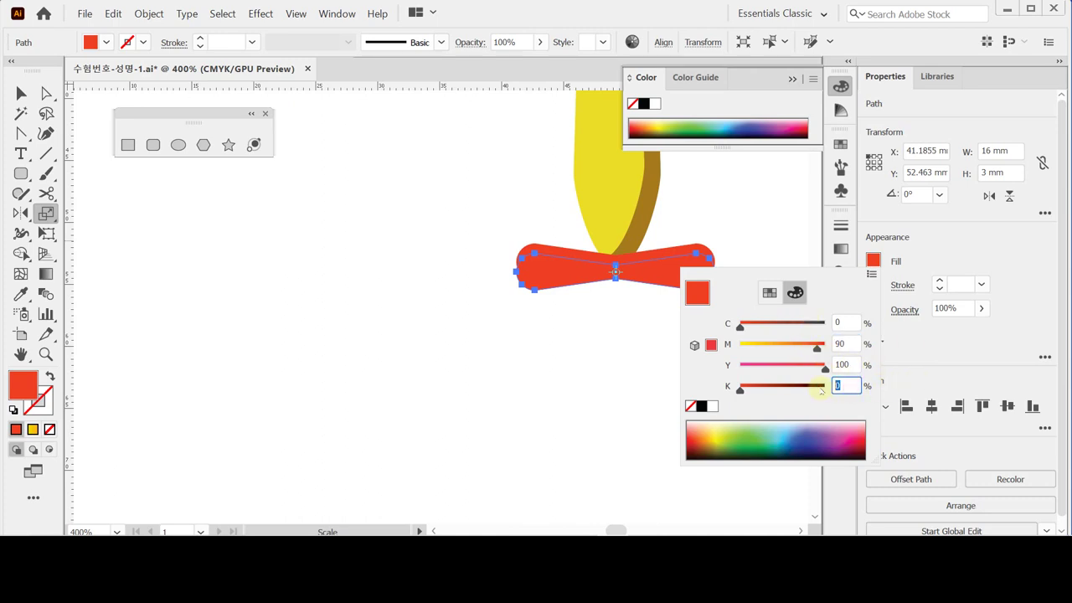
text(50)
key(Return)
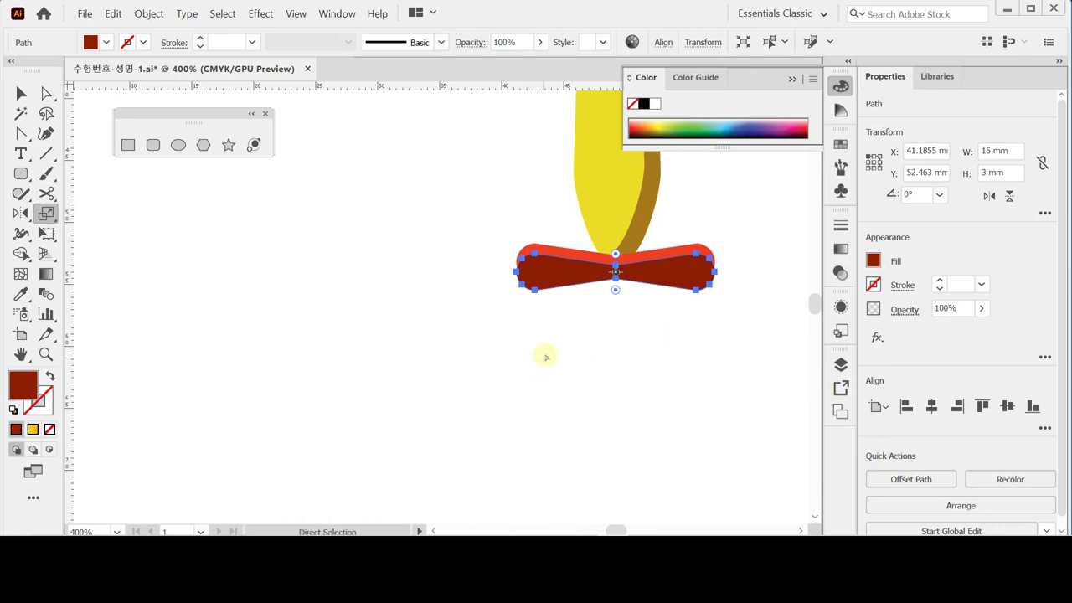
click(595, 363)
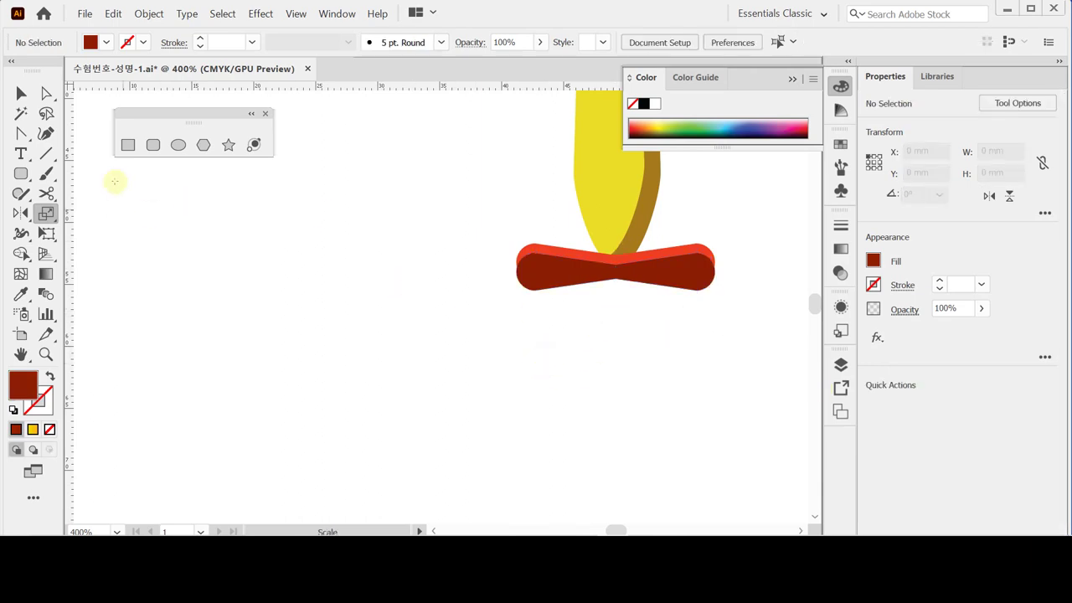
- Draw a dark red hub circle about 3.09 mm in diameter over the middle of the propeller
click(174, 153)
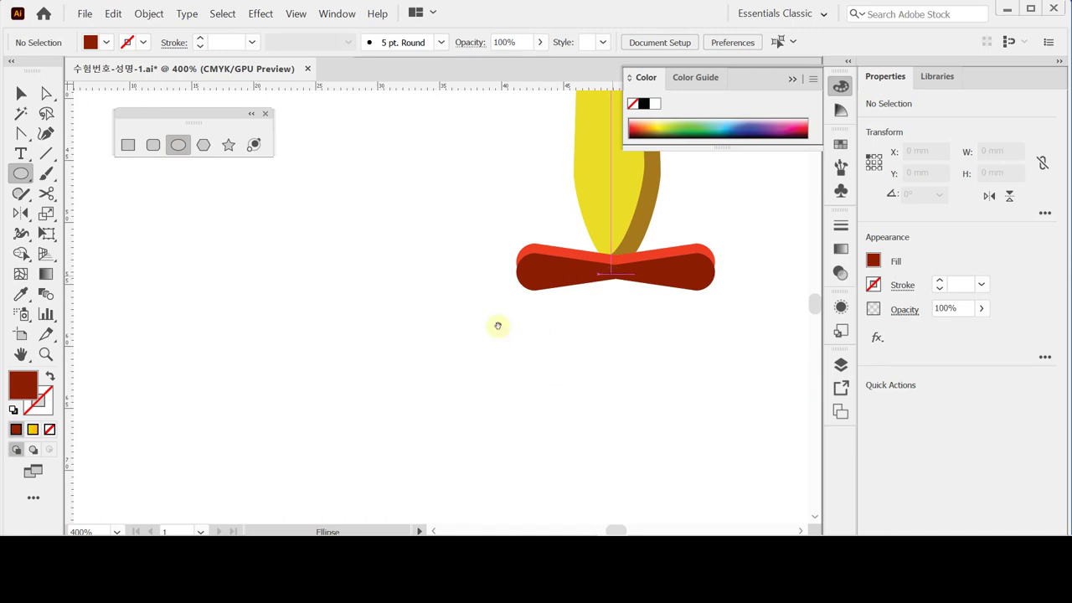
key(ctrl+plus)
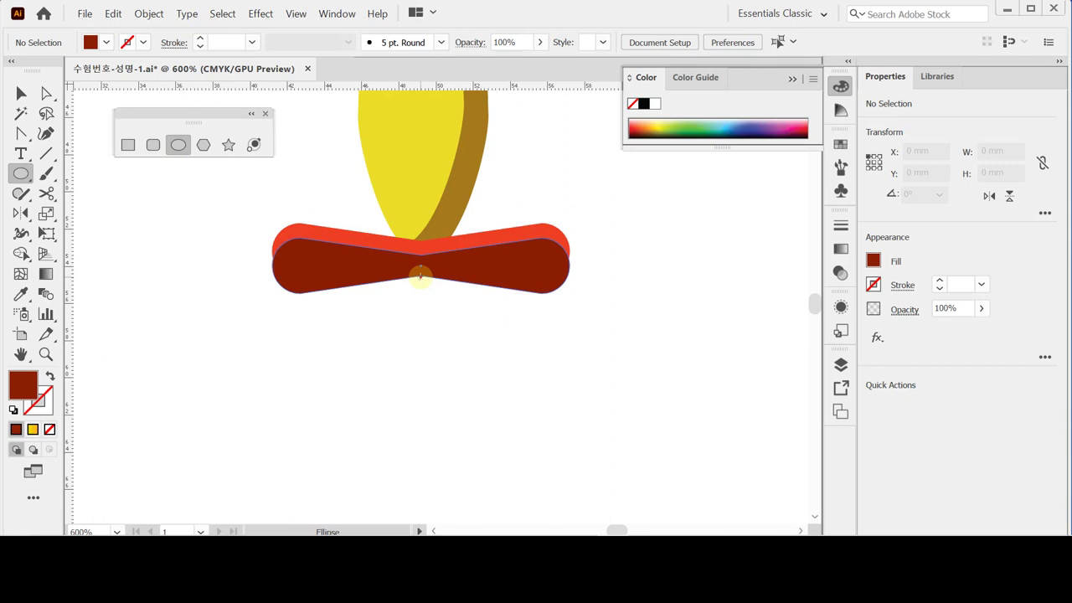
drag(419, 274, 447, 304)
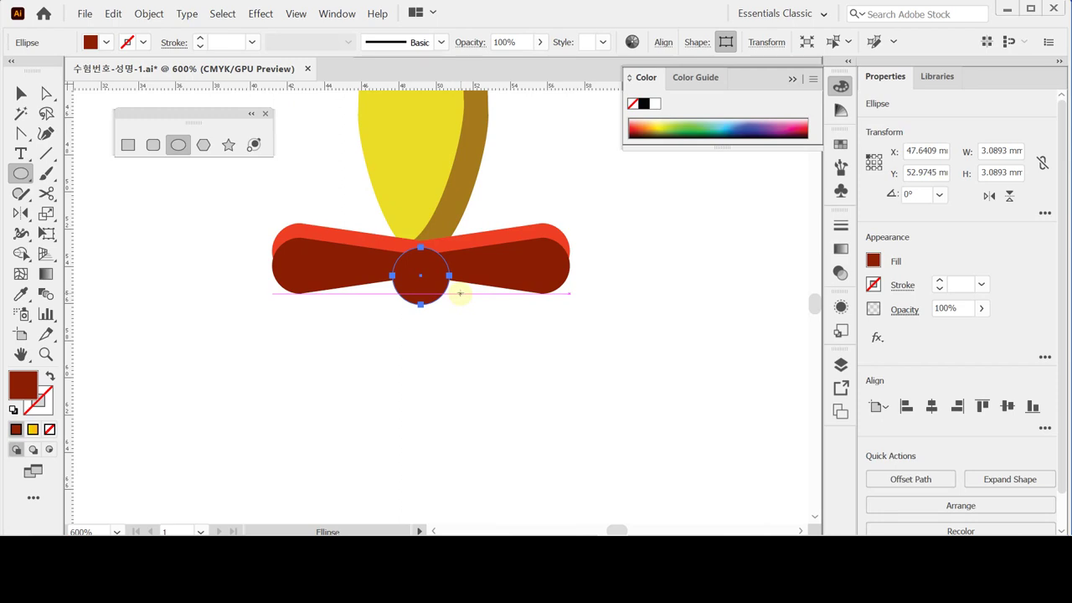
ctrl+shift+click(332, 236)
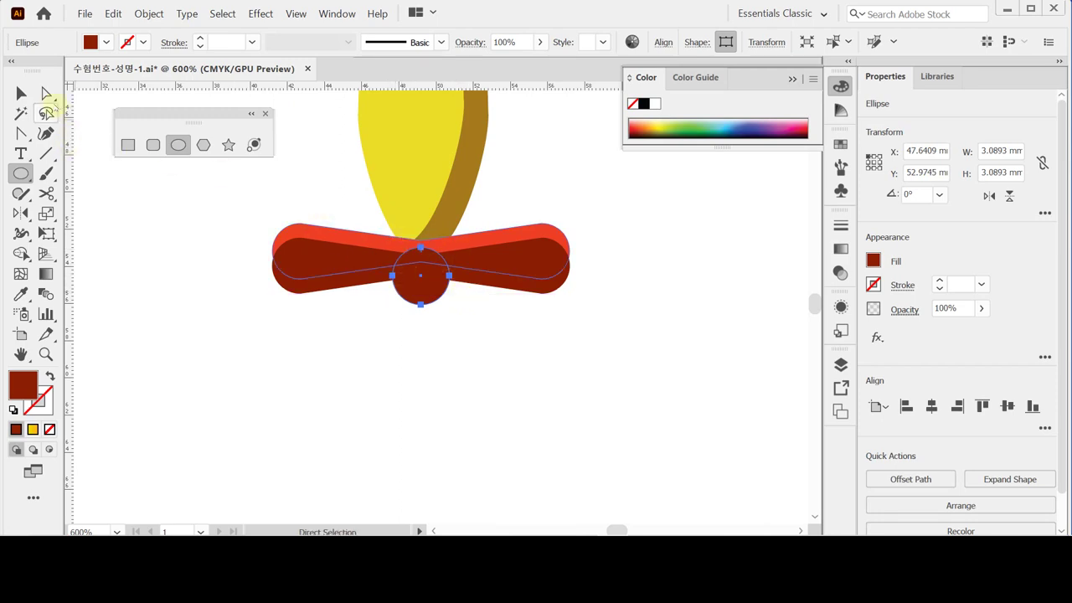
- Enlarge the hub circle proportionally toward the nose to about 3.6 mm in diameter
key(ctrl)
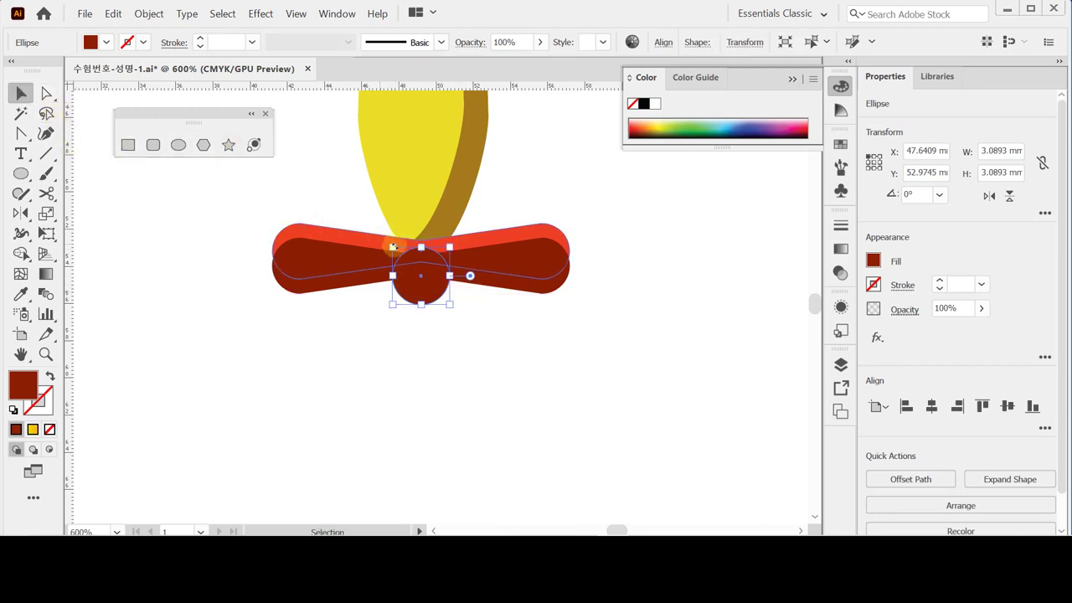
drag(391, 243, 384, 240)
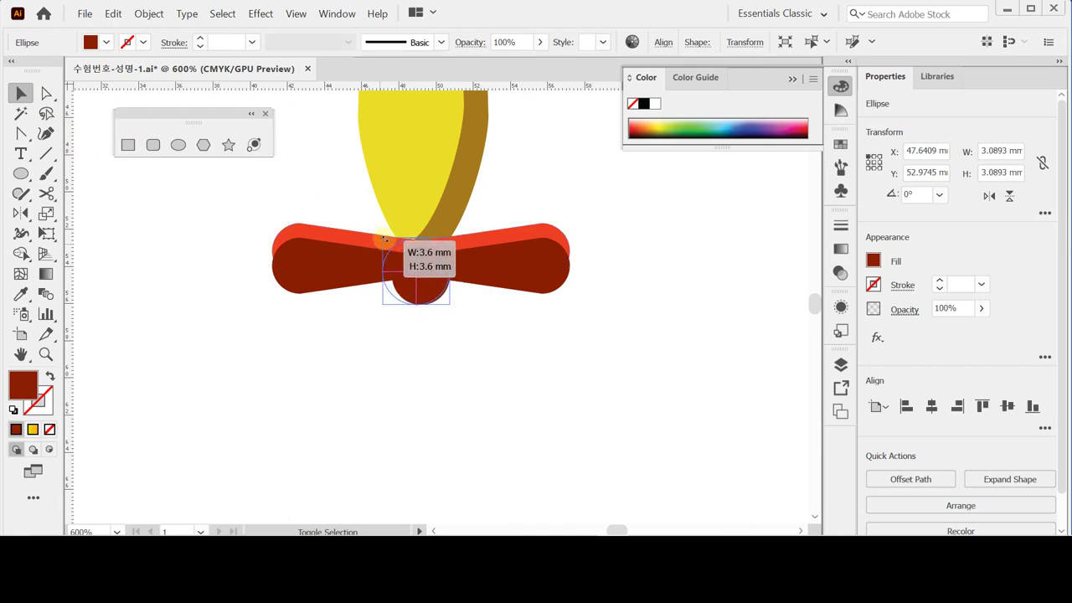
drag(384, 239, 384, 239)
shift+click(384, 240)
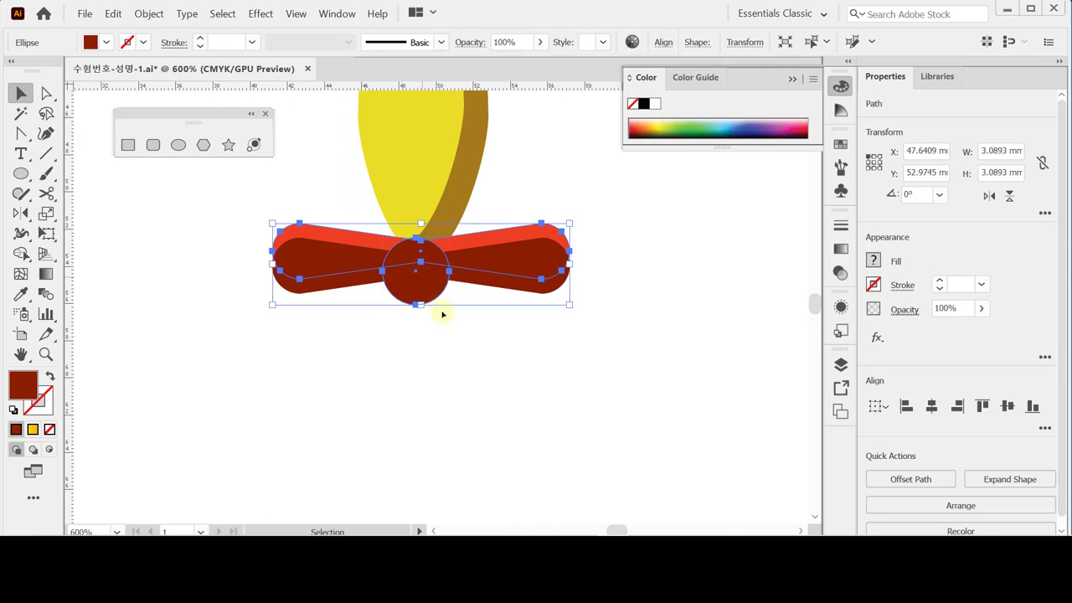
drag(419, 303, 419, 304)
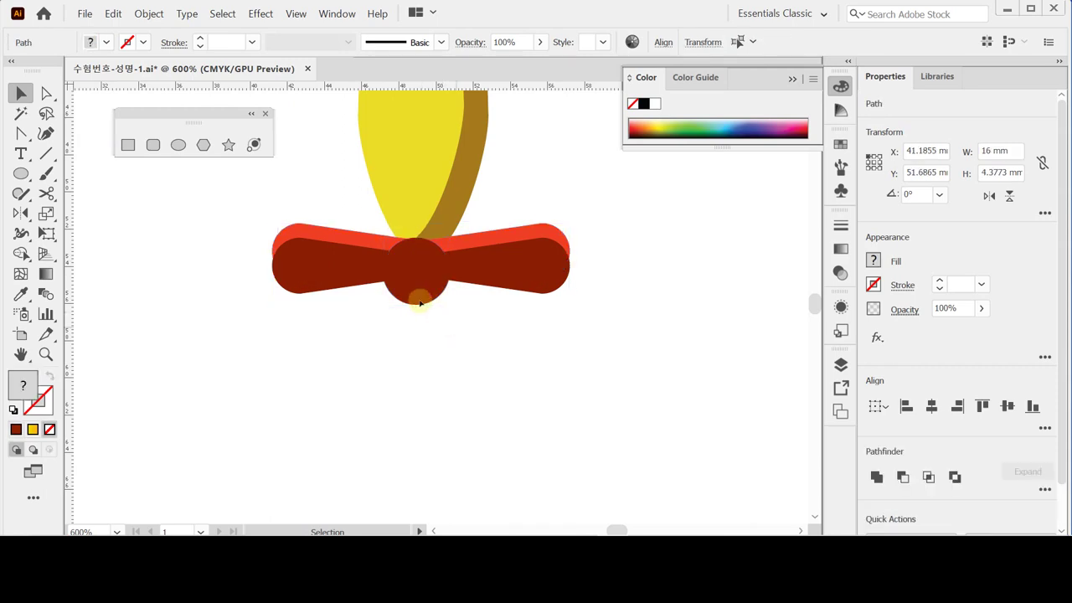
click(390, 244)
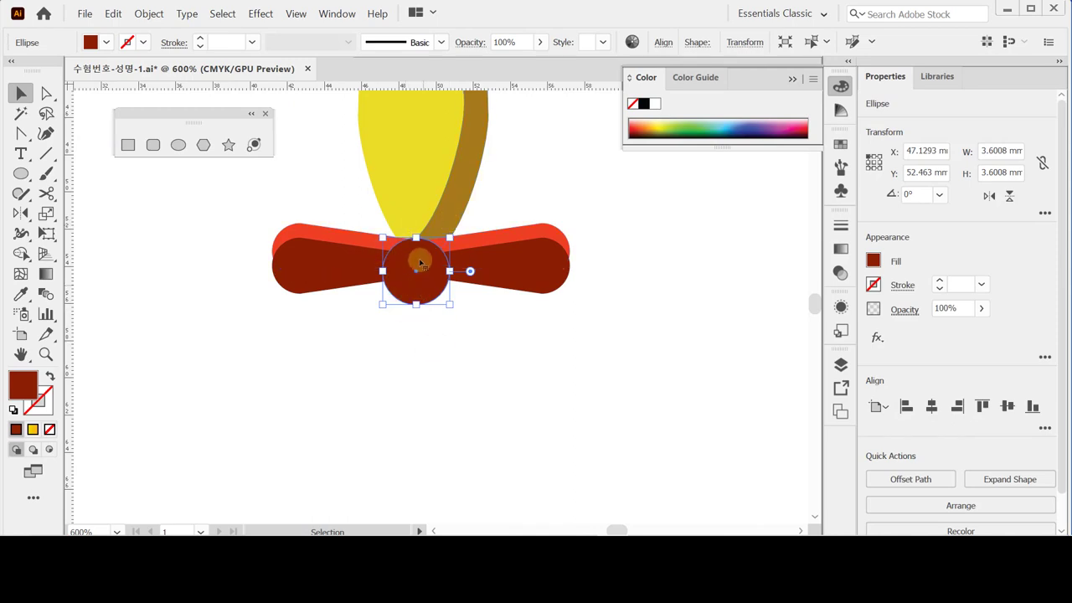
click(297, 13)
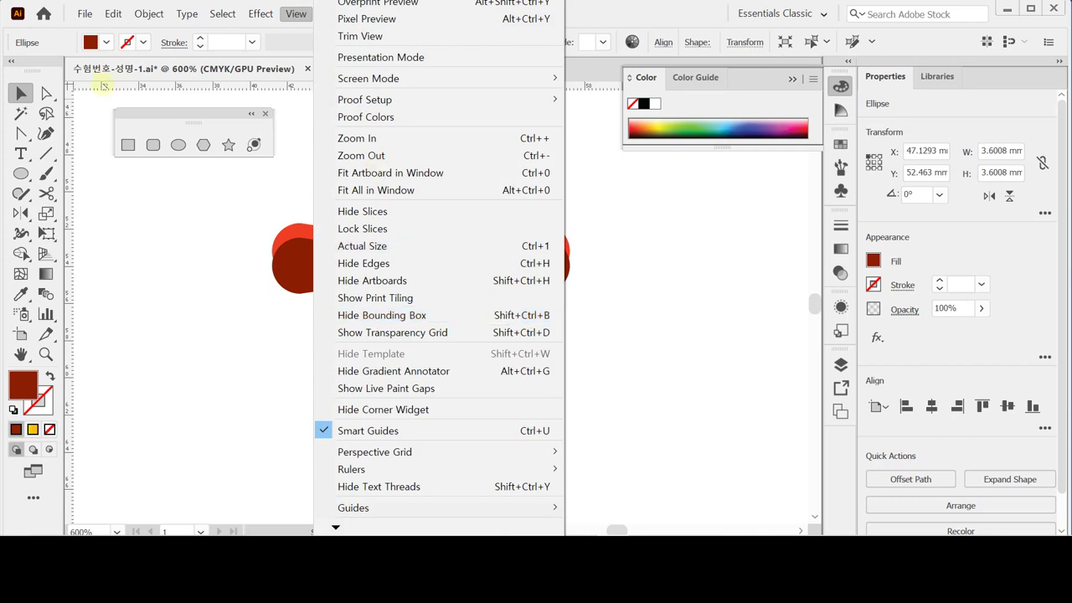
click(23, 93)
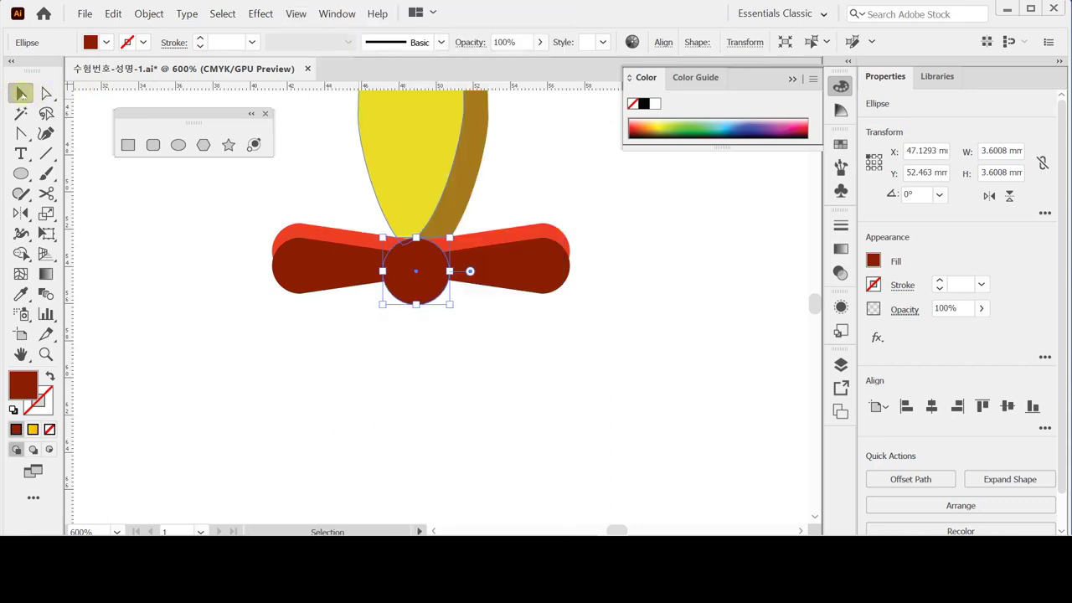
click(47, 92)
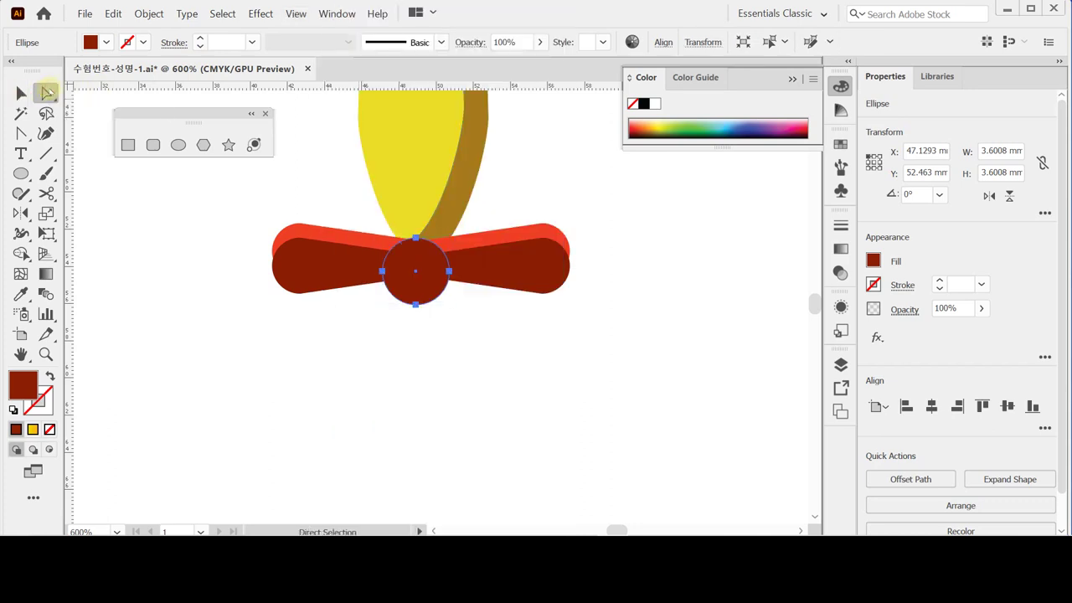
click(383, 276)
click(23, 93)
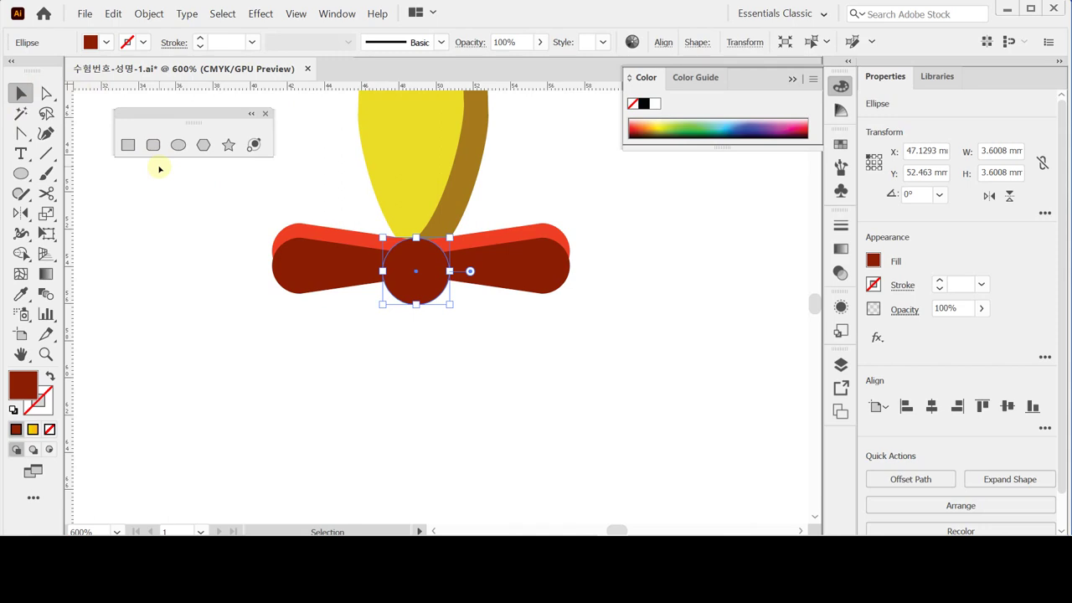
- Delete the hub circle's top anchor point to leave only its lower half
click(46, 93)
click(416, 241)
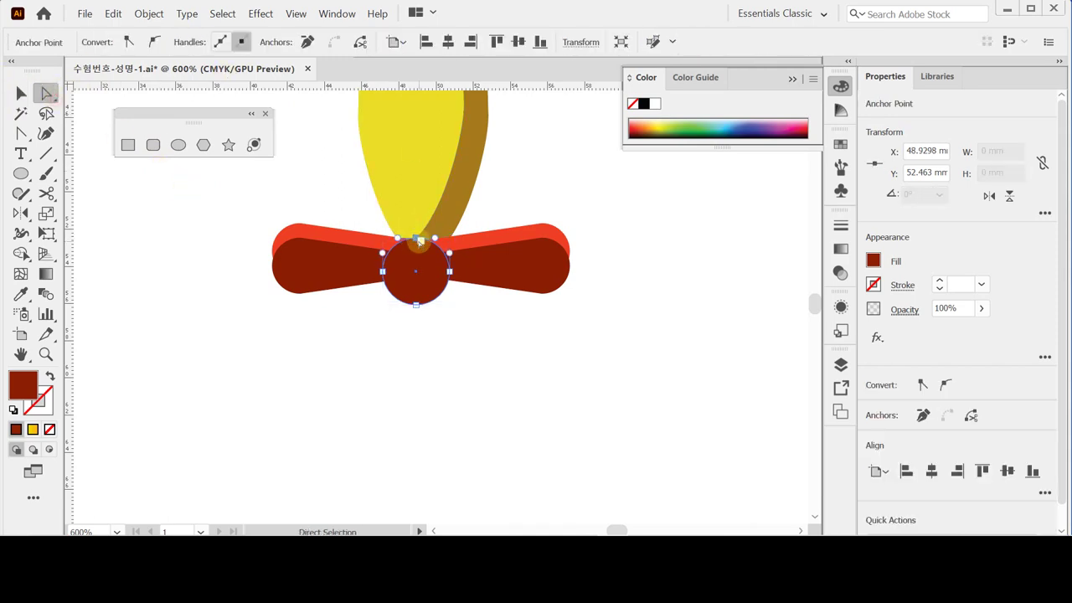
key(Delete)
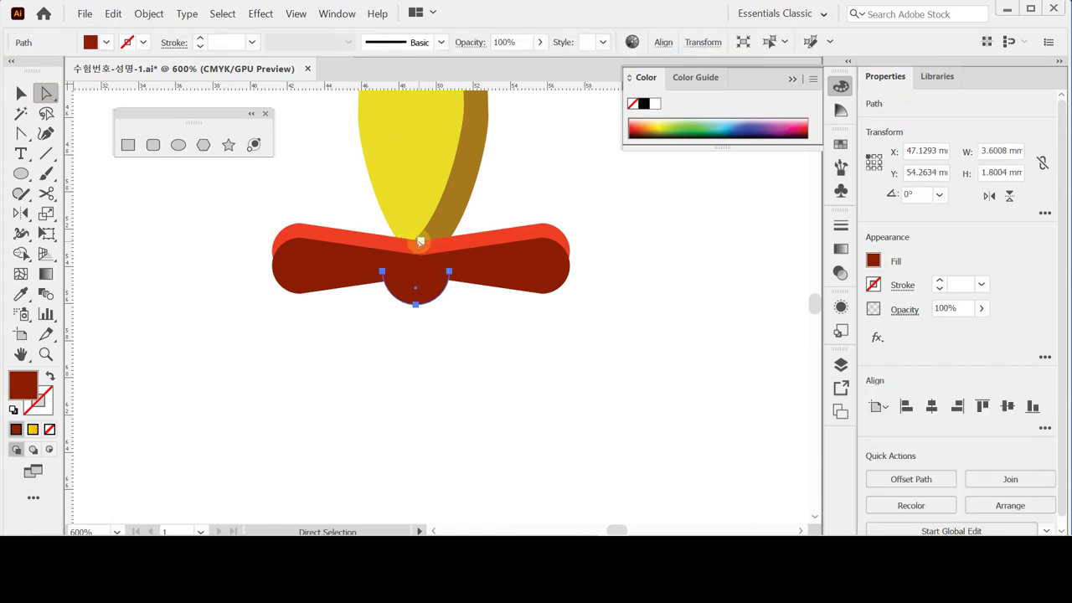
- Recolor the half-circle hub with a fill of C 0, M 0, Y 20 and K 0%
click(873, 261)
click(842, 324)
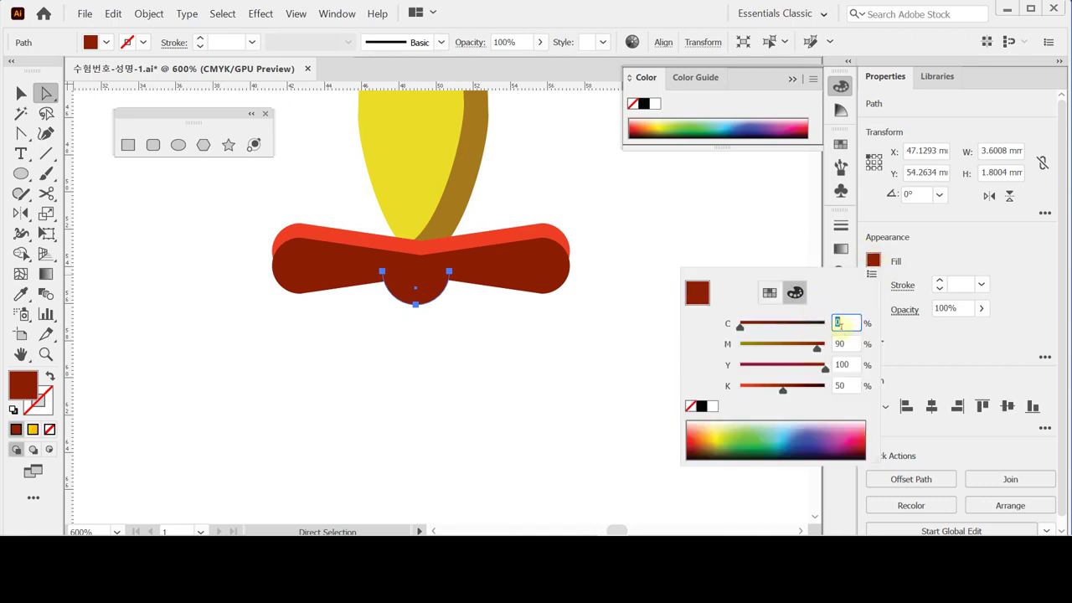
text(20)
key(Tab)
text(0)
key(Tab)
text(15)
key(Tab)
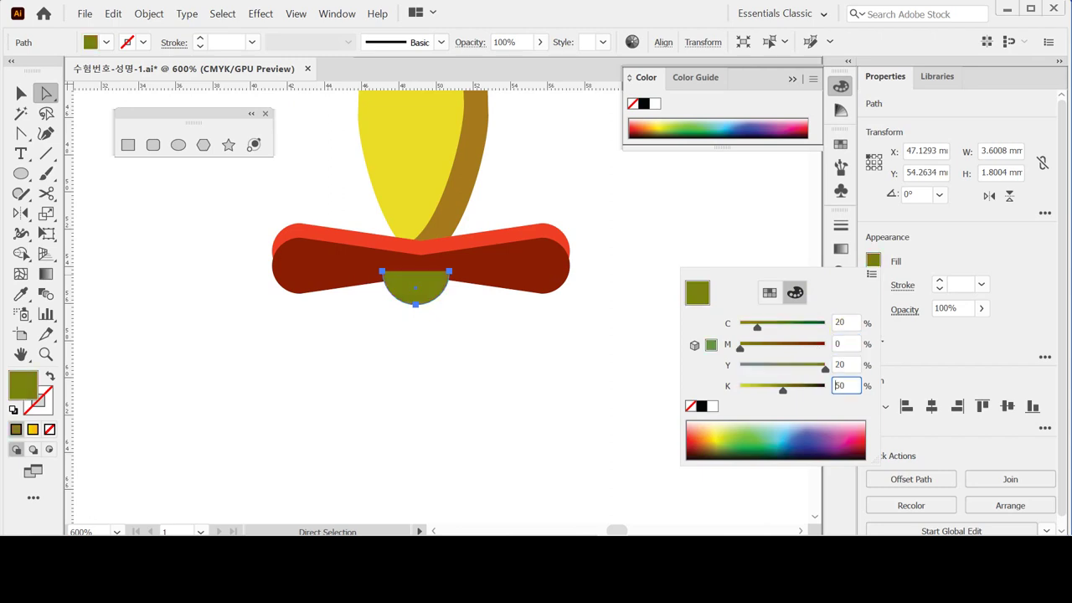
text(0)
key(Tab)
text(0)
key(Return)
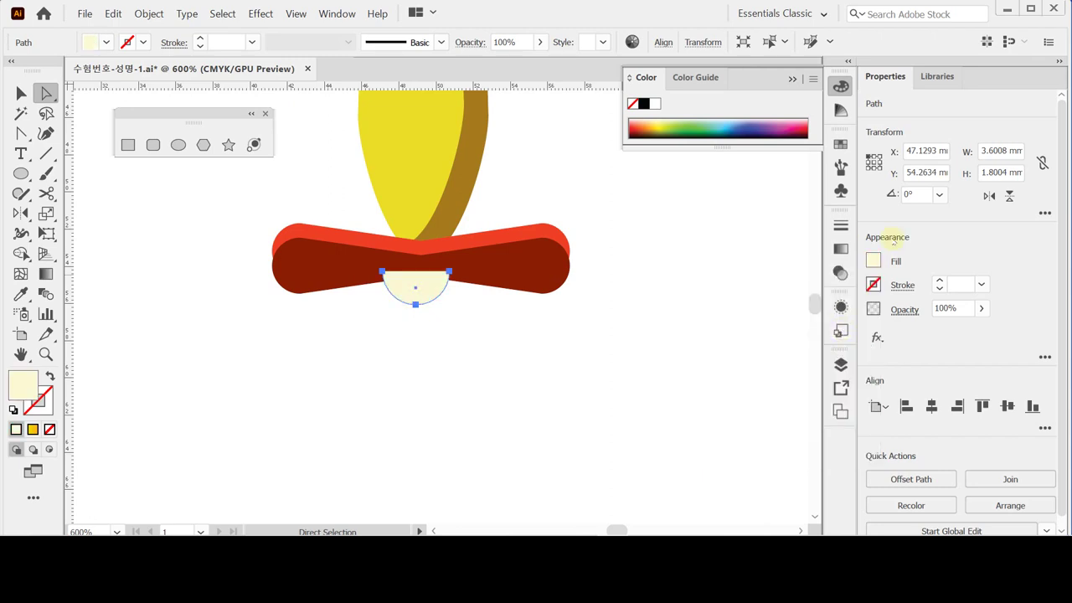
- Adjust the half-circle hub's fill by setting K to 10% and C to 20%
click(874, 260)
click(845, 385)
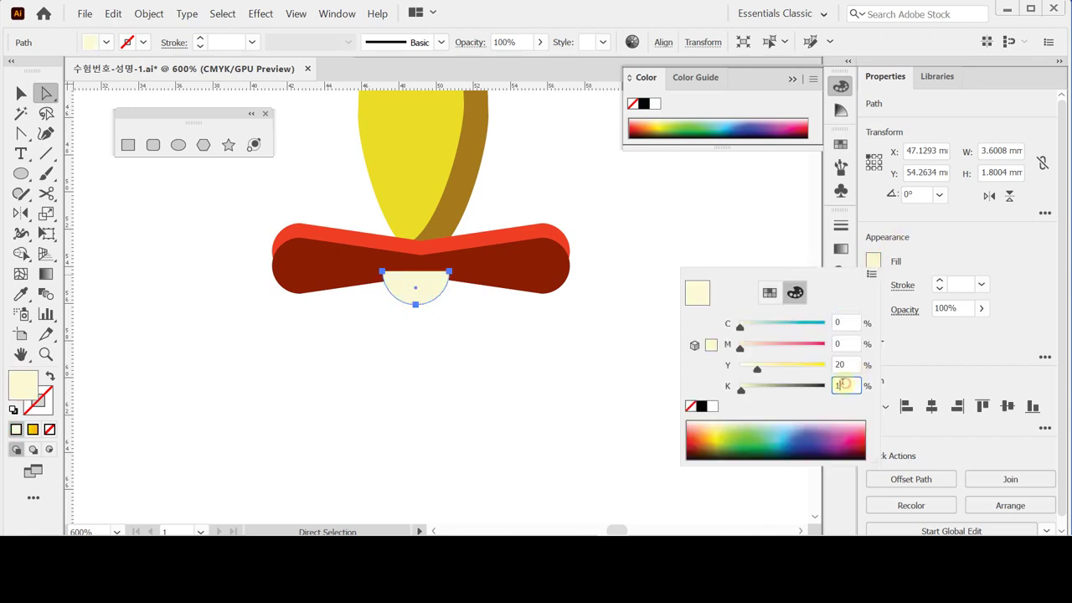
text(10)
key(Return)
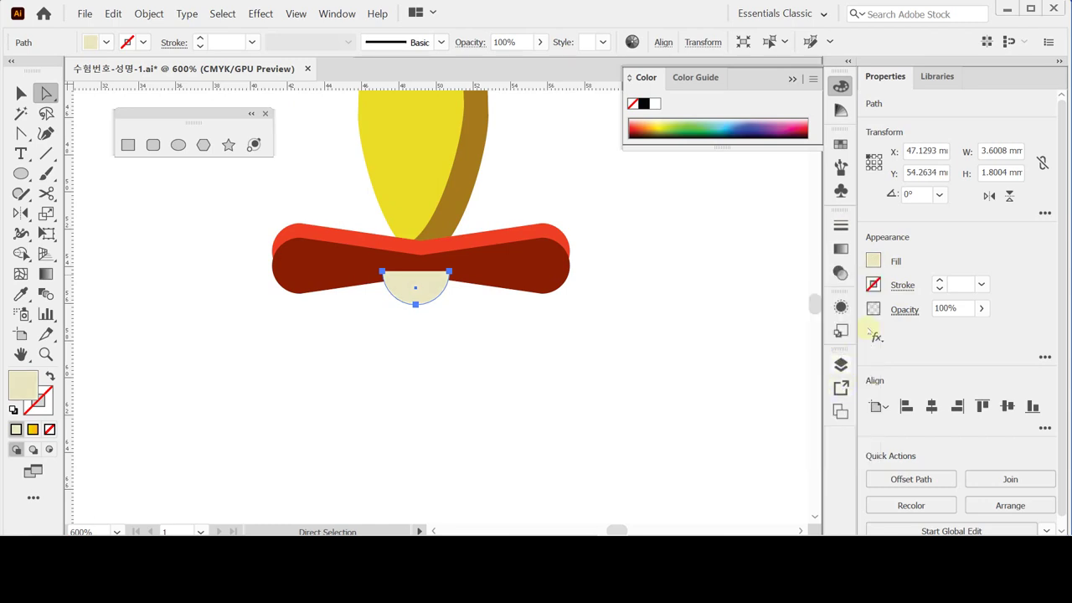
click(874, 261)
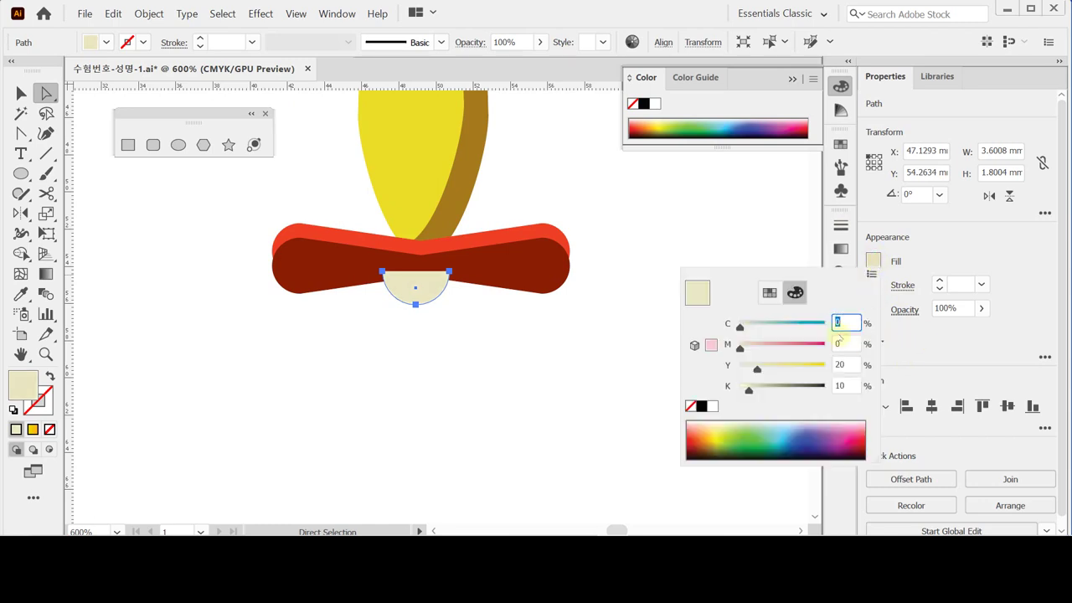
text(20)
key(Return)
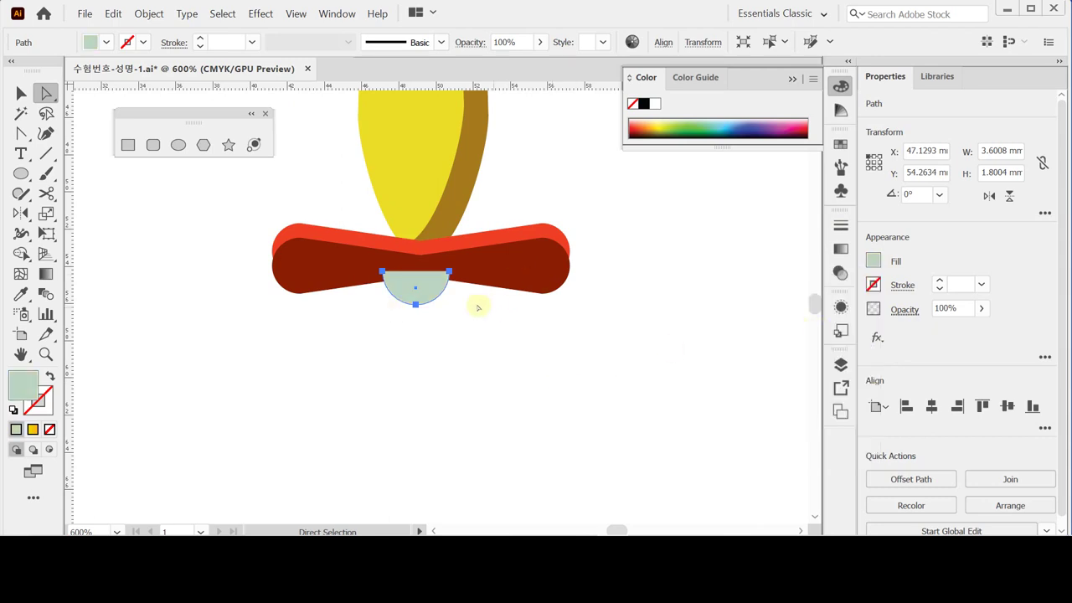
- Move the half-circle hub up to about Y 53.79 mm, and nudge the whole propeller with its hub up to about Y 51.09 mm
drag(423, 288, 425, 284)
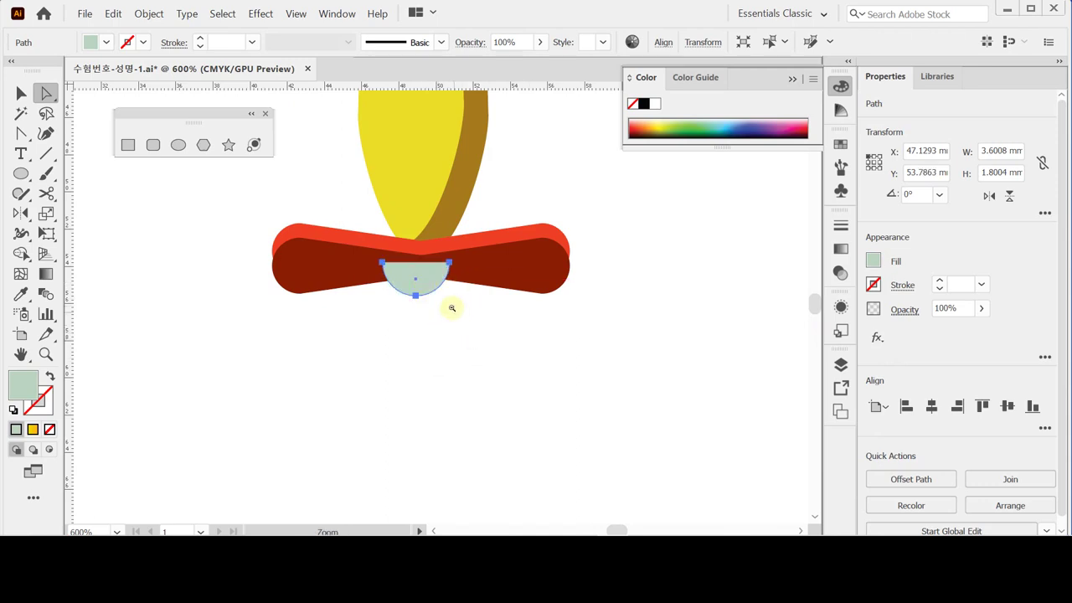
ctrl+alt+click(449, 306)
click(21, 92)
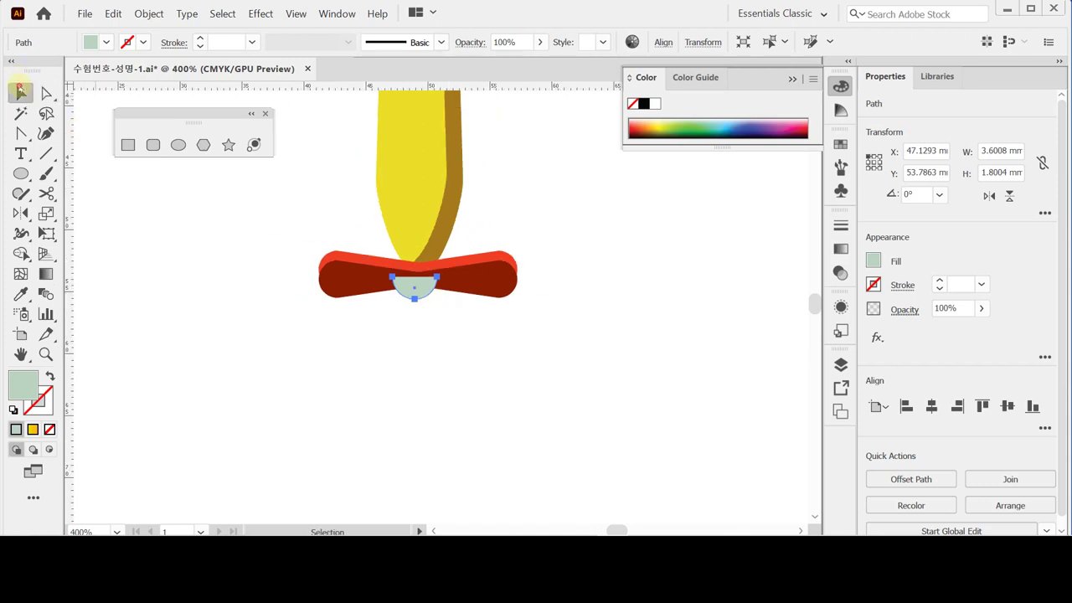
drag(343, 343, 478, 292)
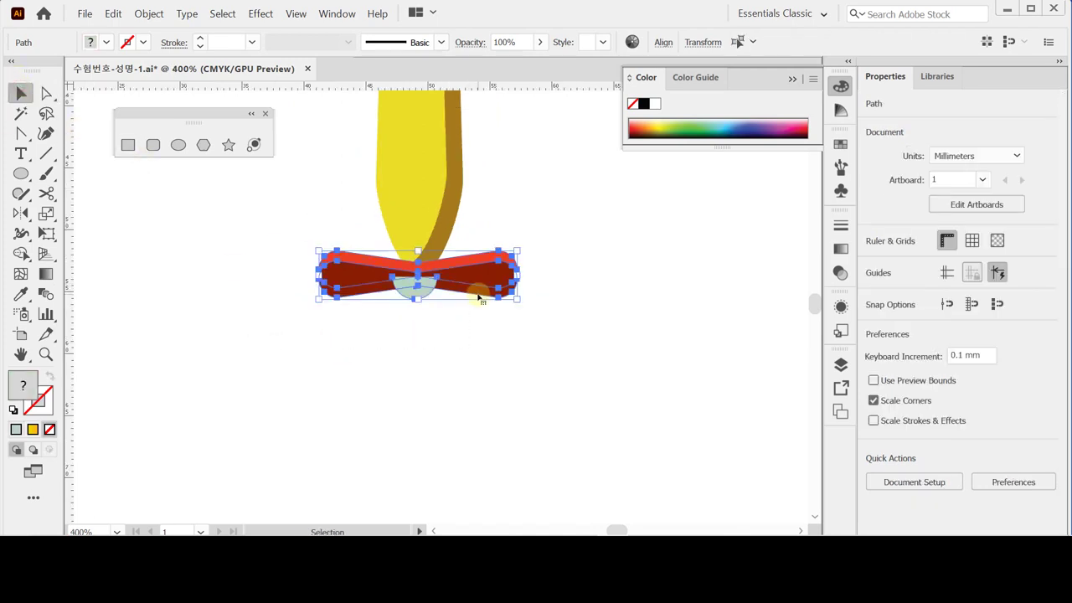
key(Up)
key(Up)
key(Up)
key(Up)
key(Up)
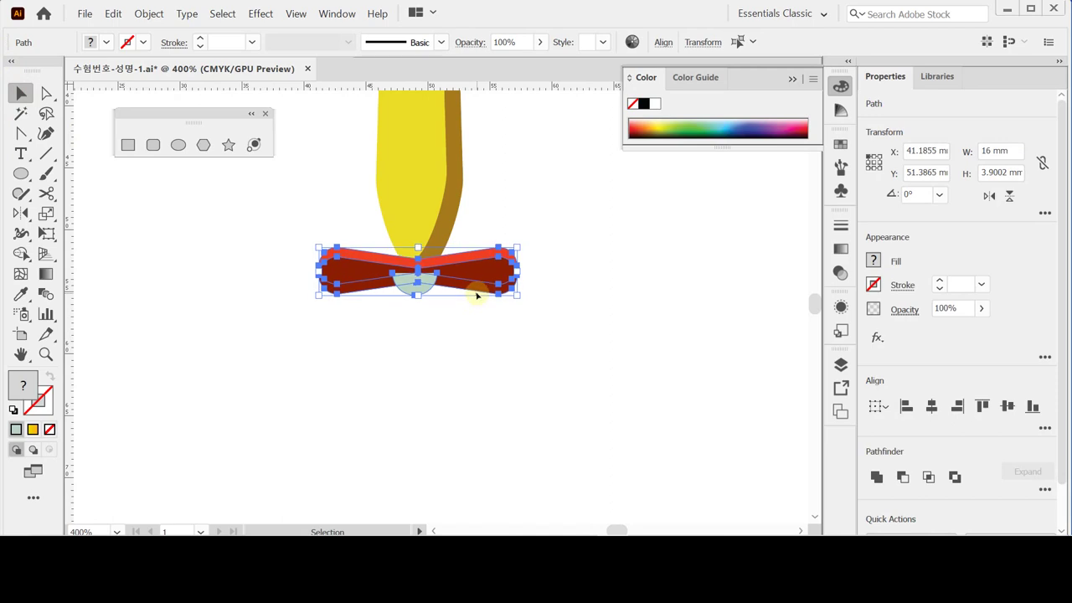
key(Up)
key(Up)
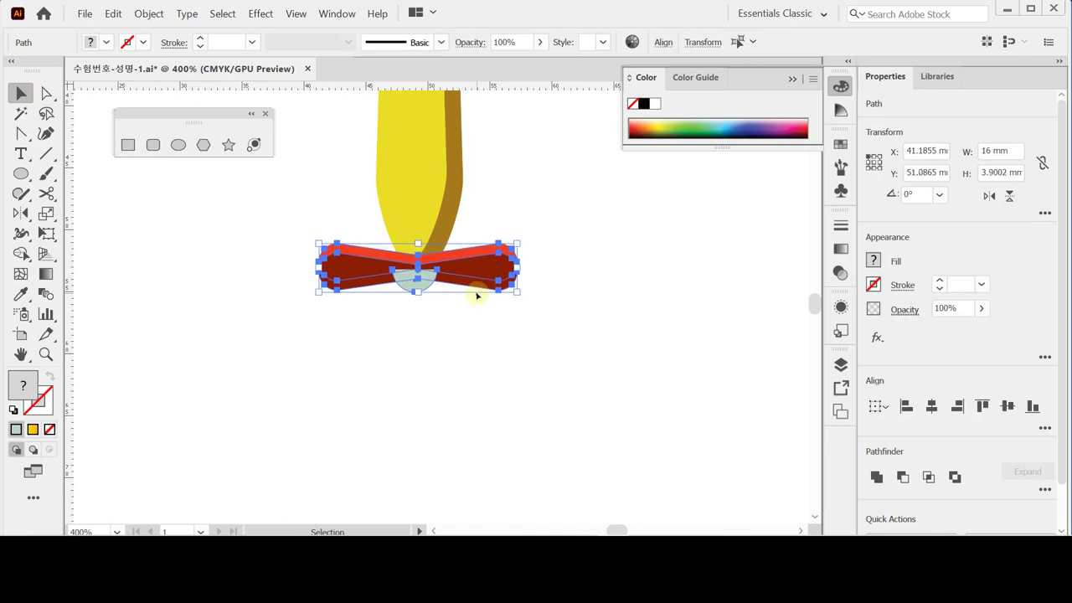
- Deselect the propeller parts and save the document
key(ctrl+minus)
key(ctrl+minus)
key(ctrl+minus)
click(501, 342)
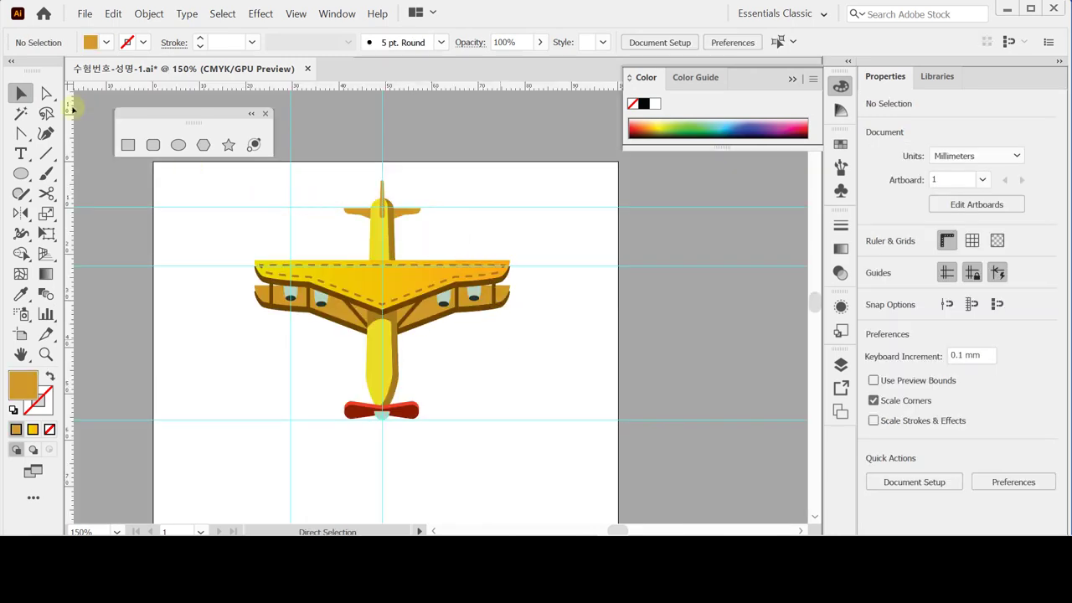
key(ctrl+s)
- Group all of the airplane's parts and rotate the group by 30 degrees
drag(249, 189, 539, 428)
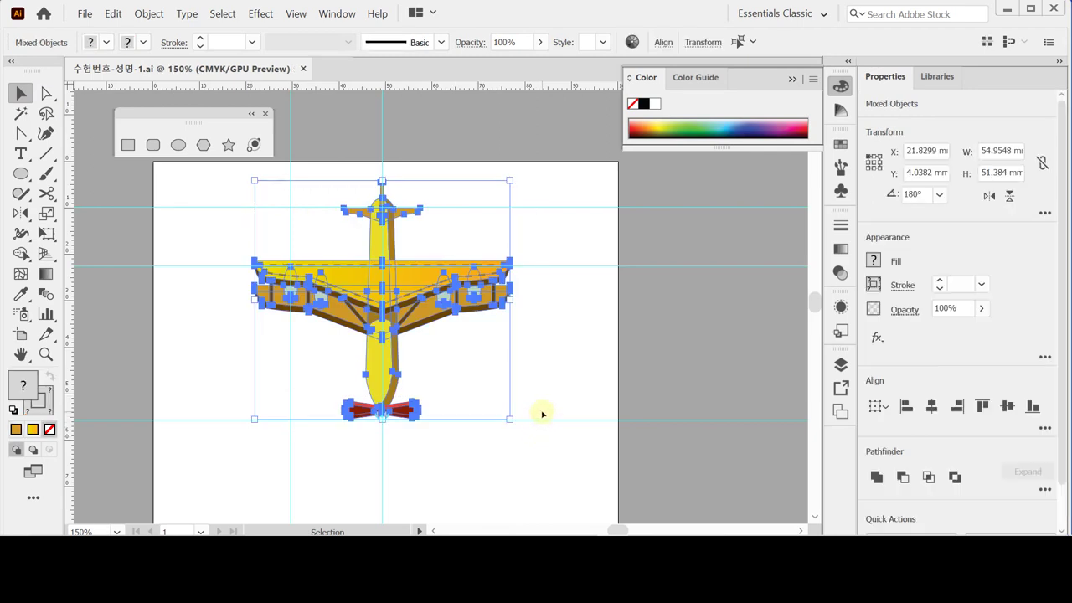
key(ctrl+g)
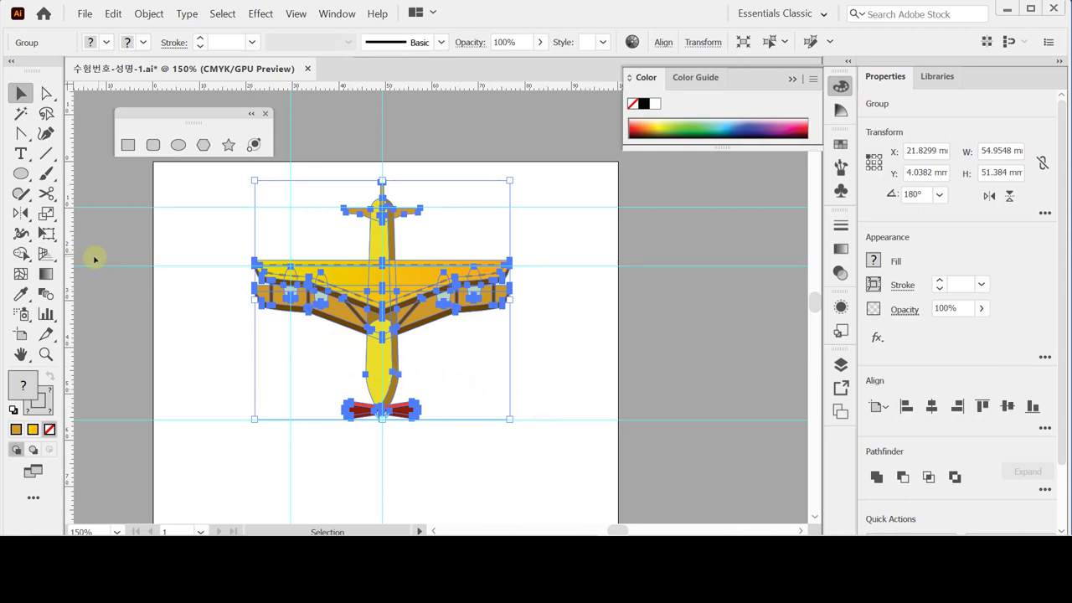
click(21, 213)
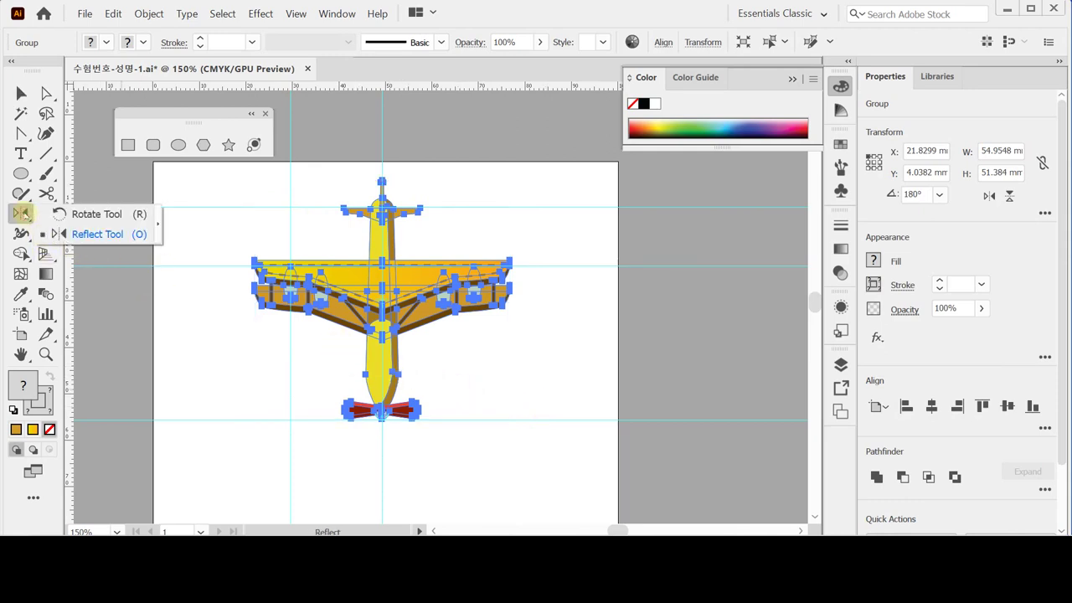
click(70, 215)
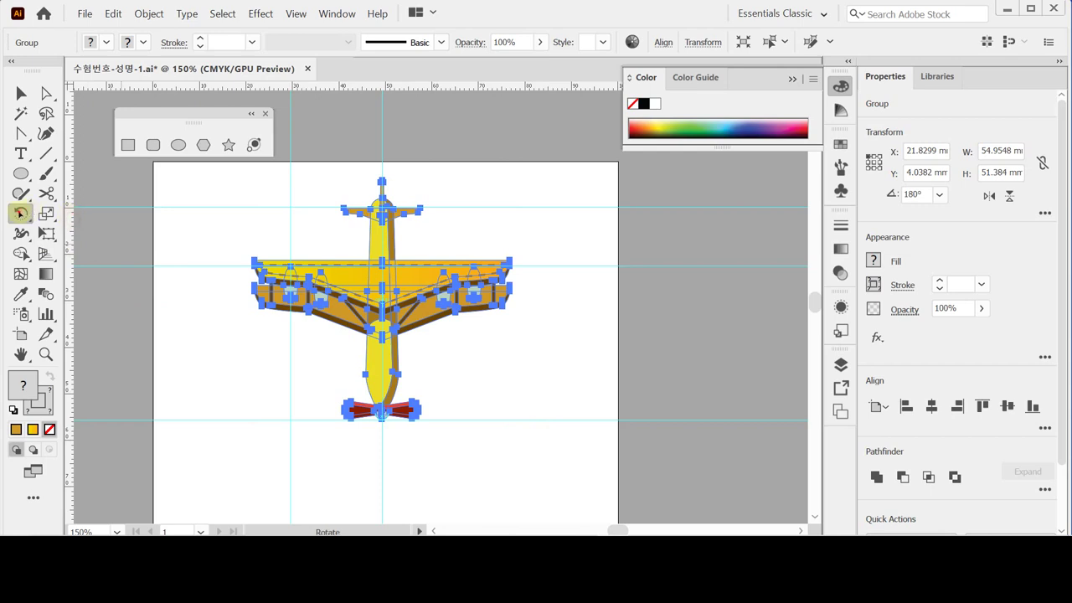
double_click(20, 213)
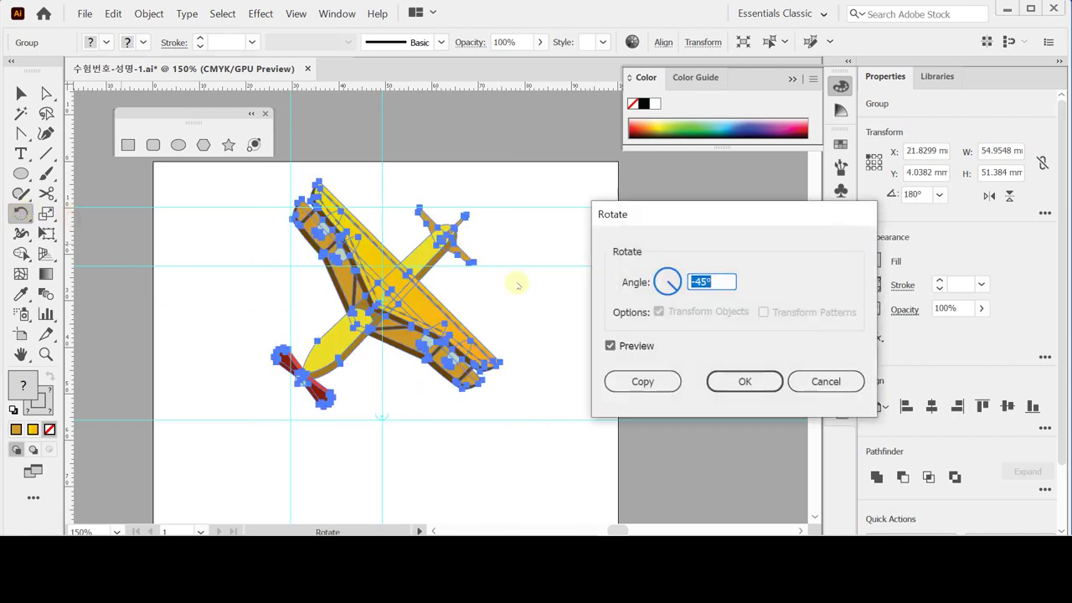
text(30)
key(Return)
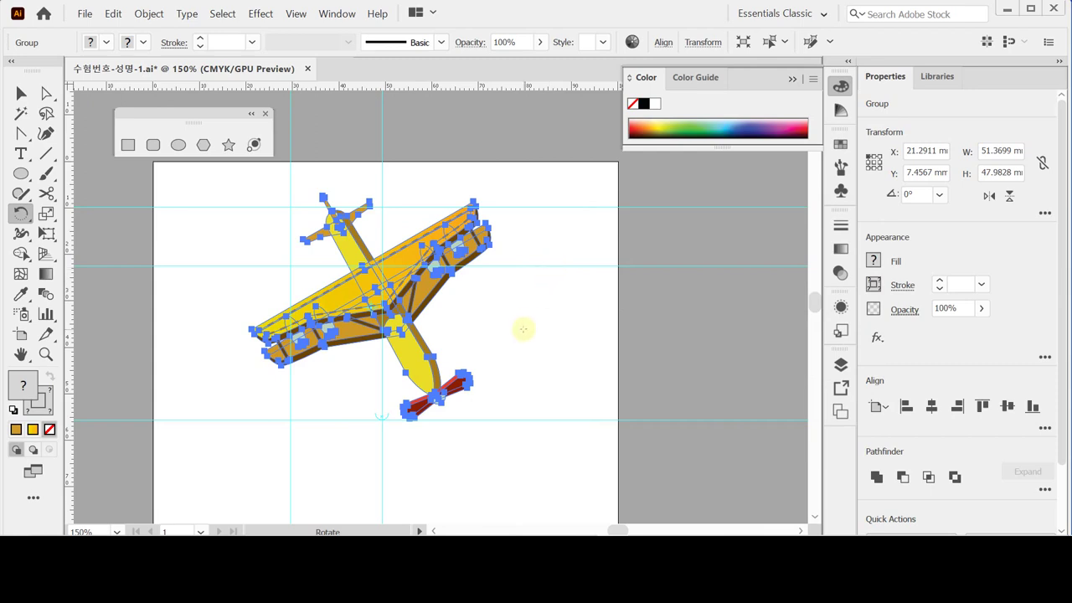
- Draw a circle about 55.79 mm in diameter around the airplane, and move it straight up to about Y 12.14 mm
key(ctrl)
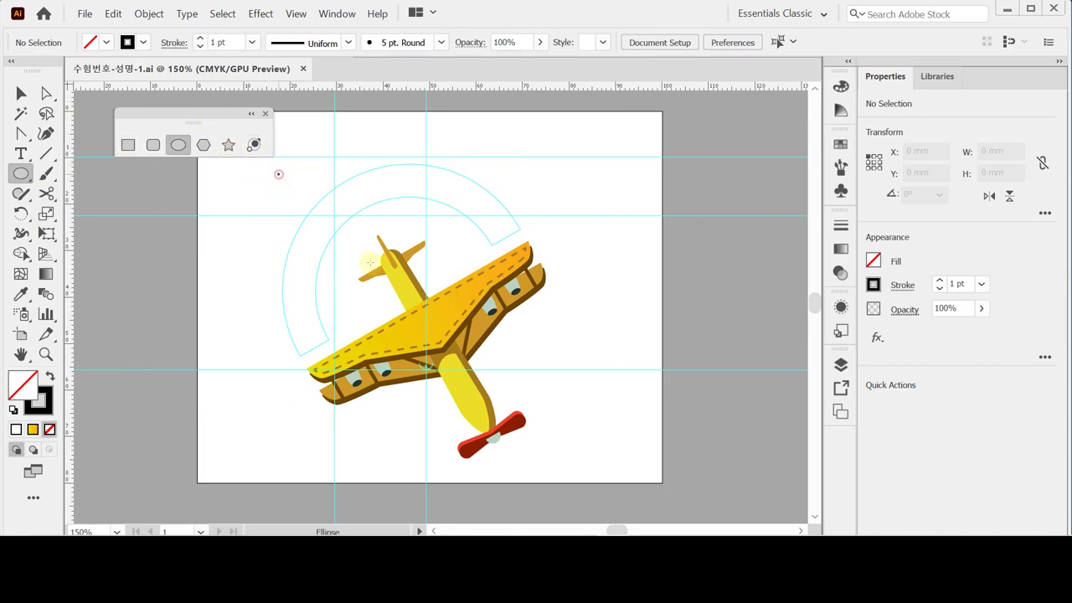
drag(278, 174, 537, 411)
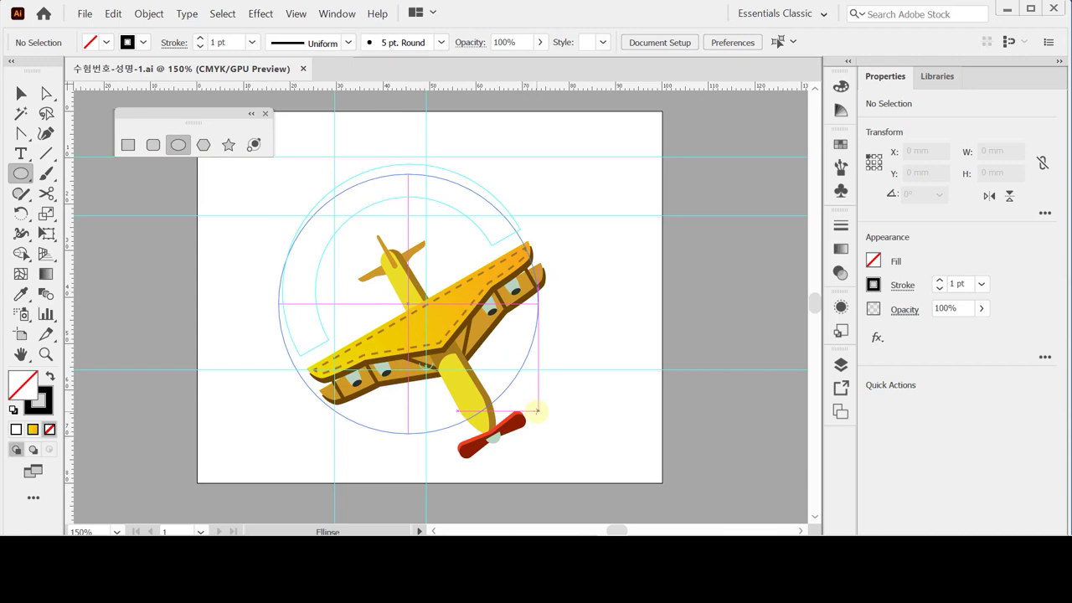
drag(537, 412, 538, 411)
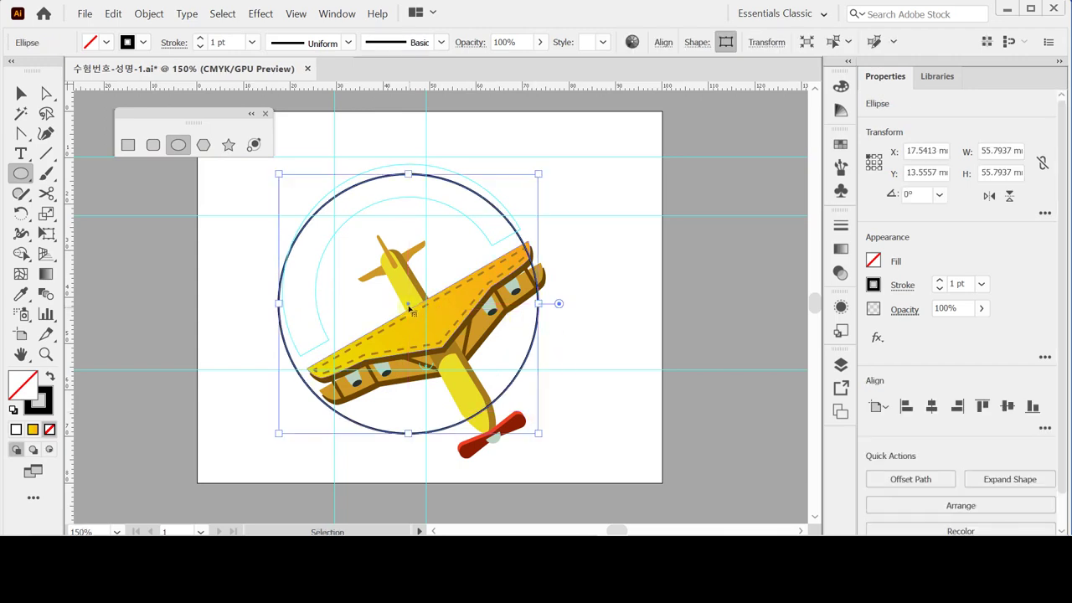
drag(410, 308, 409, 300)
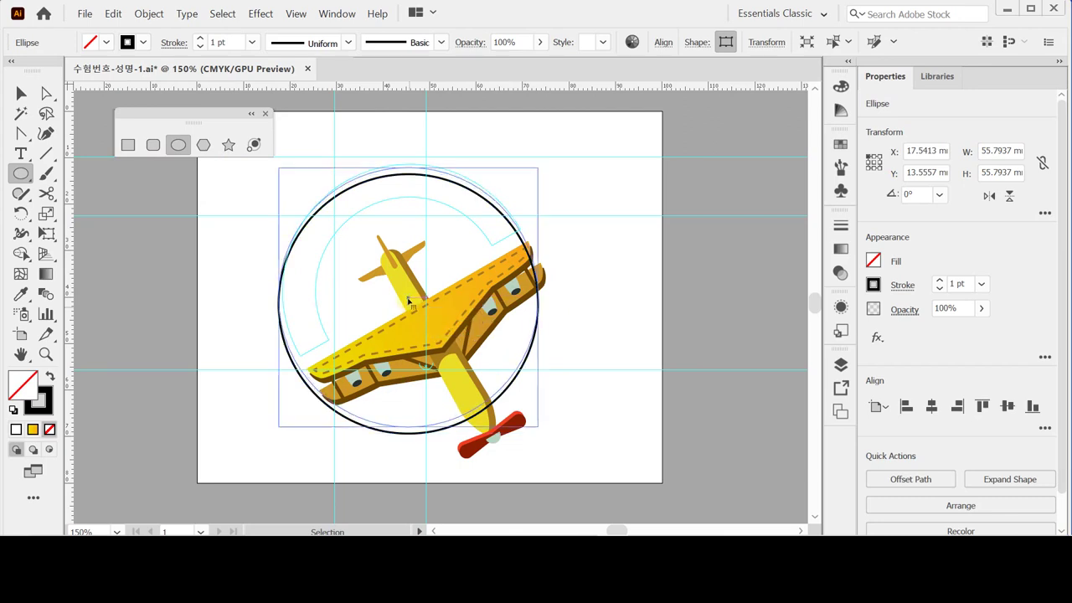
key(ctrl+z)
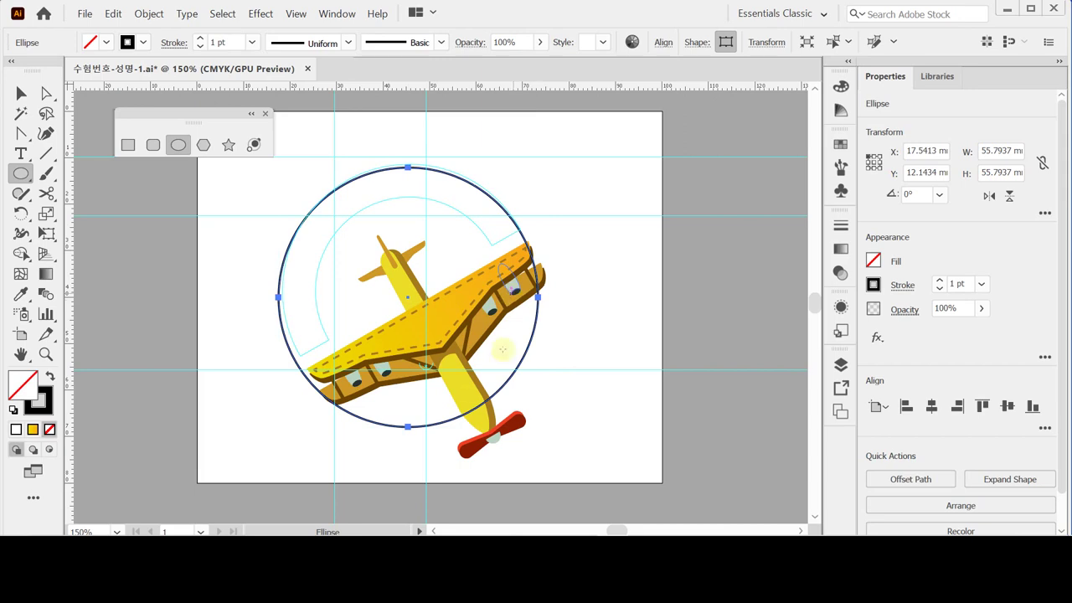
- Shrink the circle around the airplane to about 54.74 mm in diameter, and nudge it to about X 18.54 mm, Y 12.04 mm
drag(537, 428, 531, 421)
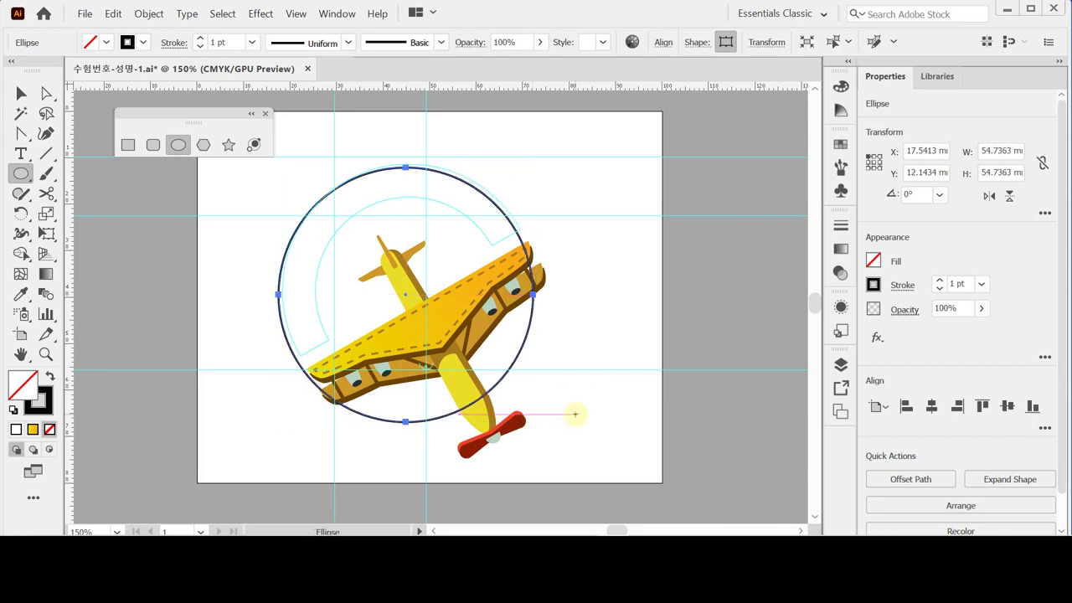
key(Right)
key(Right)
key(Up)
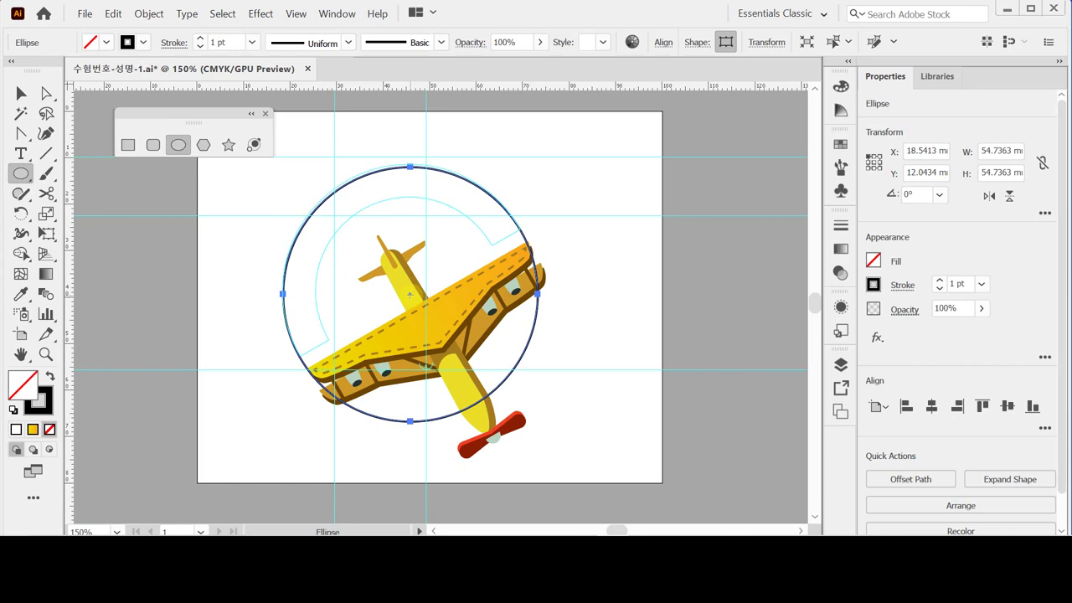
- Draw a concentric inner circle about 40.46 mm in diameter, and align both circles on their horizontal centers
drag(409, 295, 503, 389)
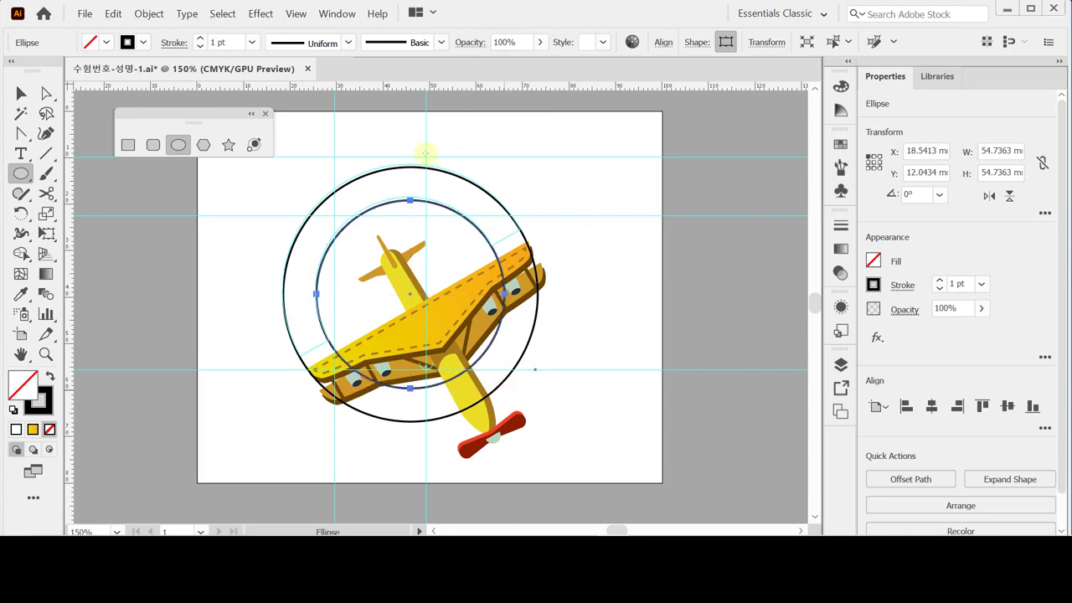
drag(442, 145, 601, 268)
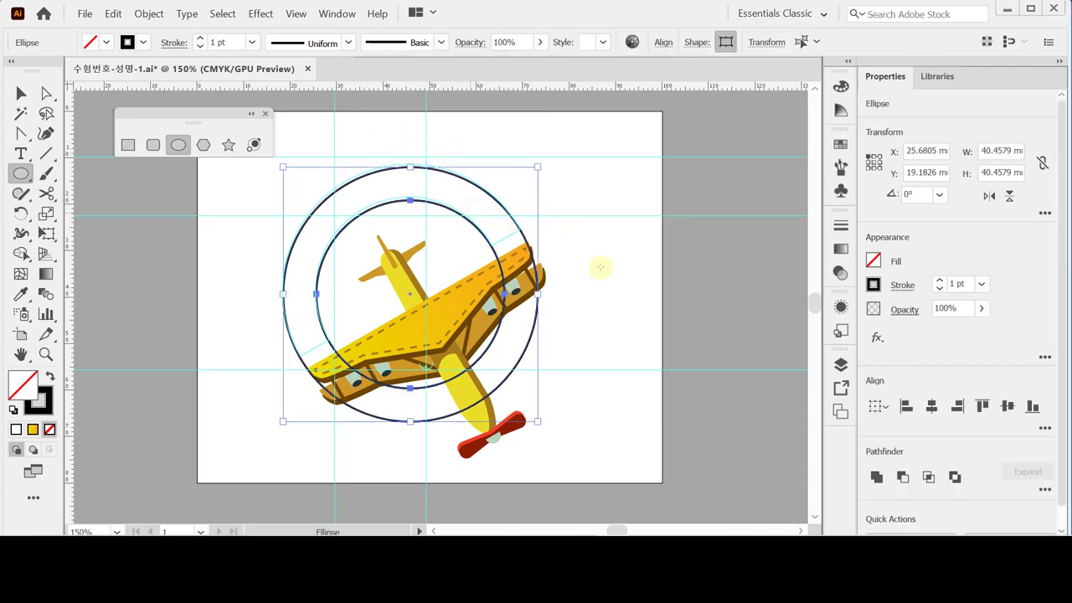
click(931, 408)
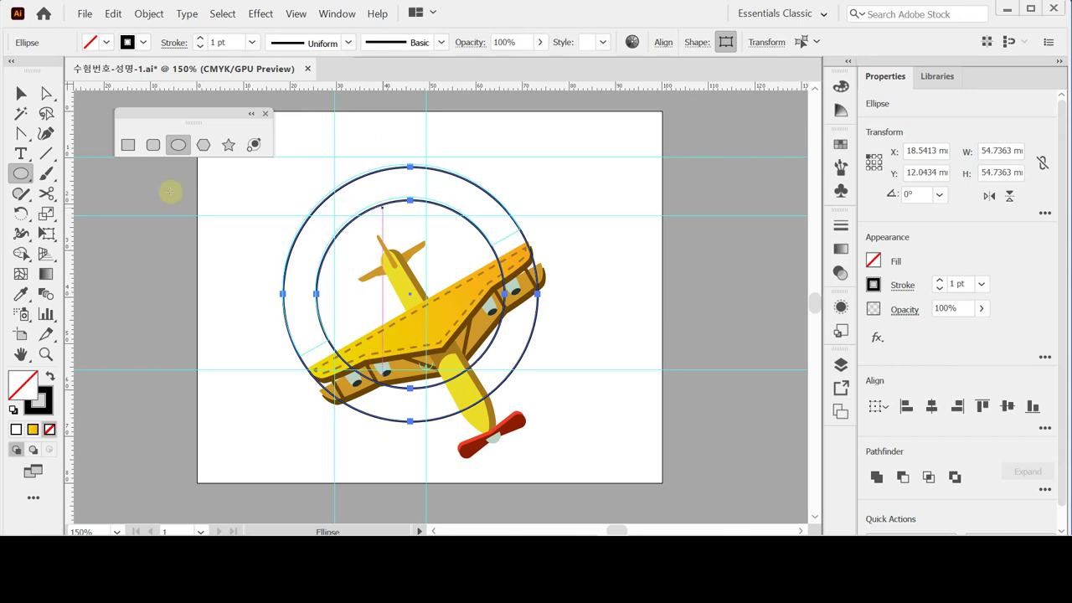
- Draw a diagonal line about 59.09 by 34.33 mm across both circles above the wing, and nudge it up to about Y 21.35 mm
click(46, 153)
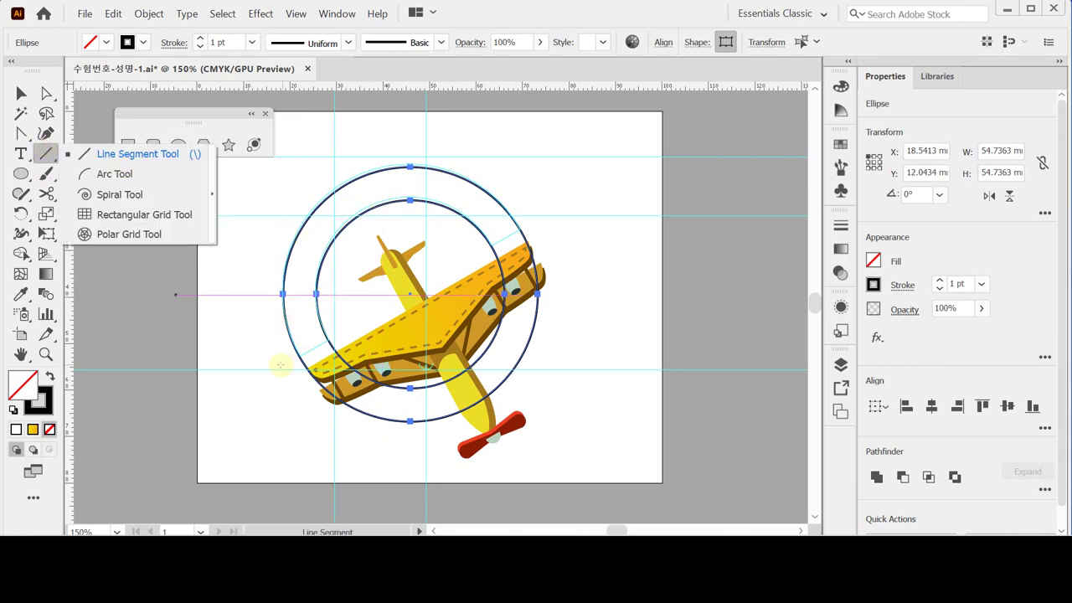
drag(273, 369, 311, 369)
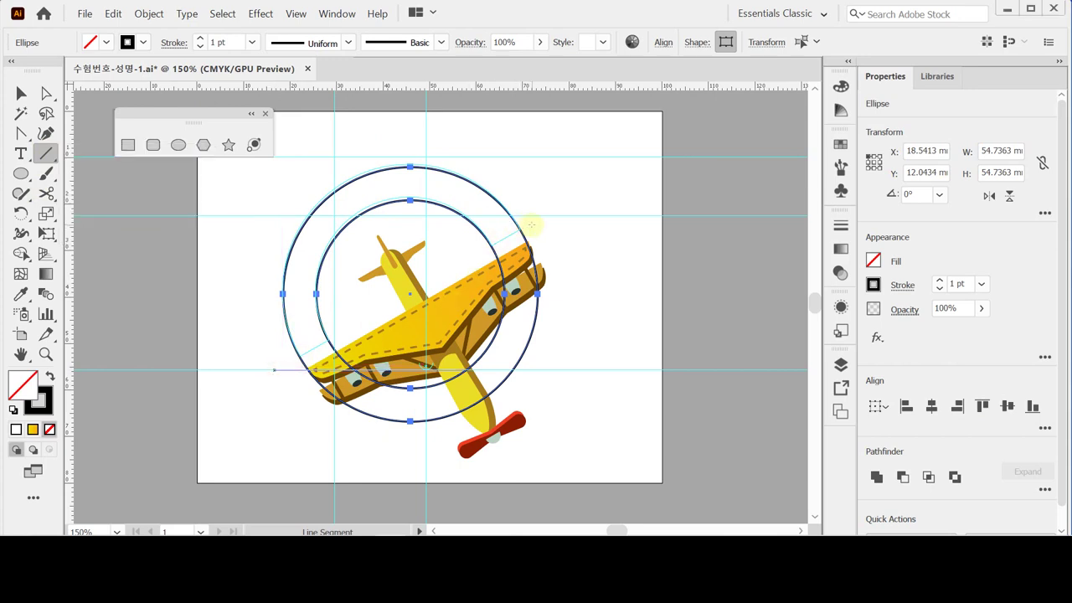
mouse_move(273, 373)
mouse_down()
mouse_move(531, 229)
mouse_move(278, 376)
mouse_up()
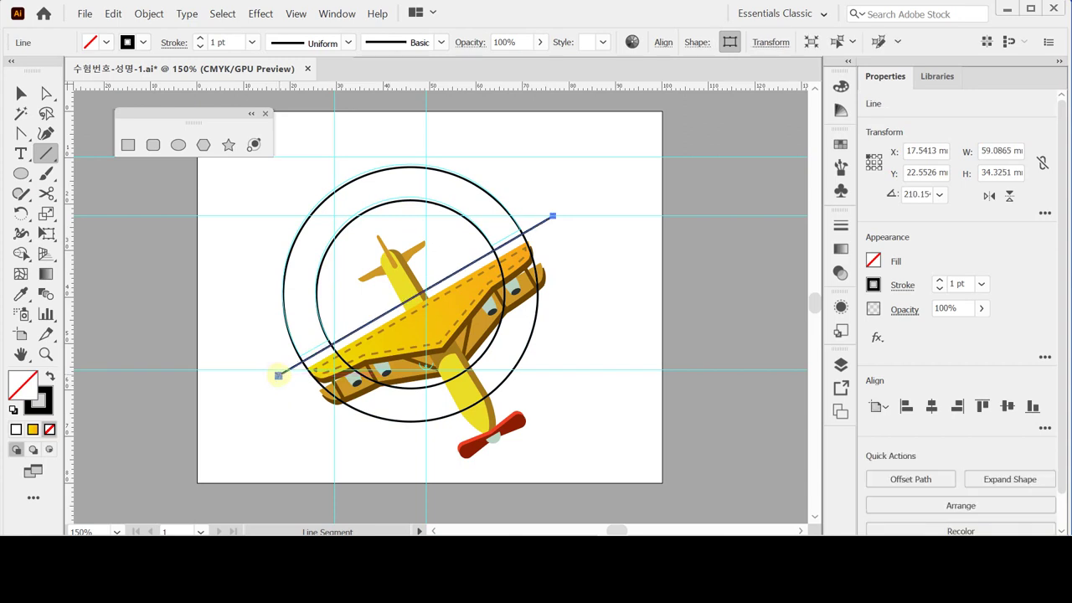
key(Up)
key(Up)
key(Up)
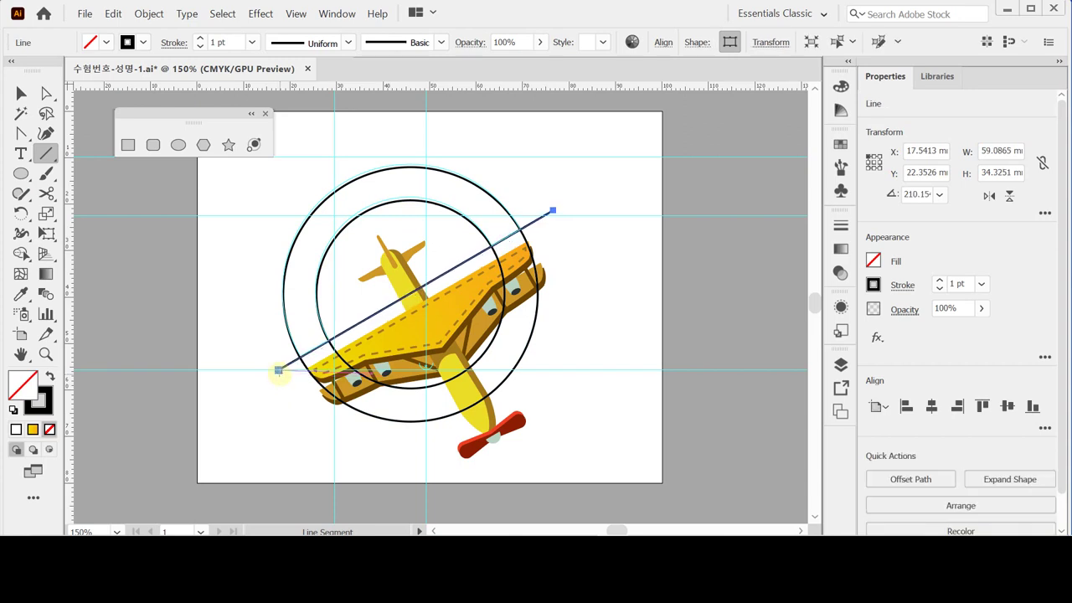
key(shift+Up)
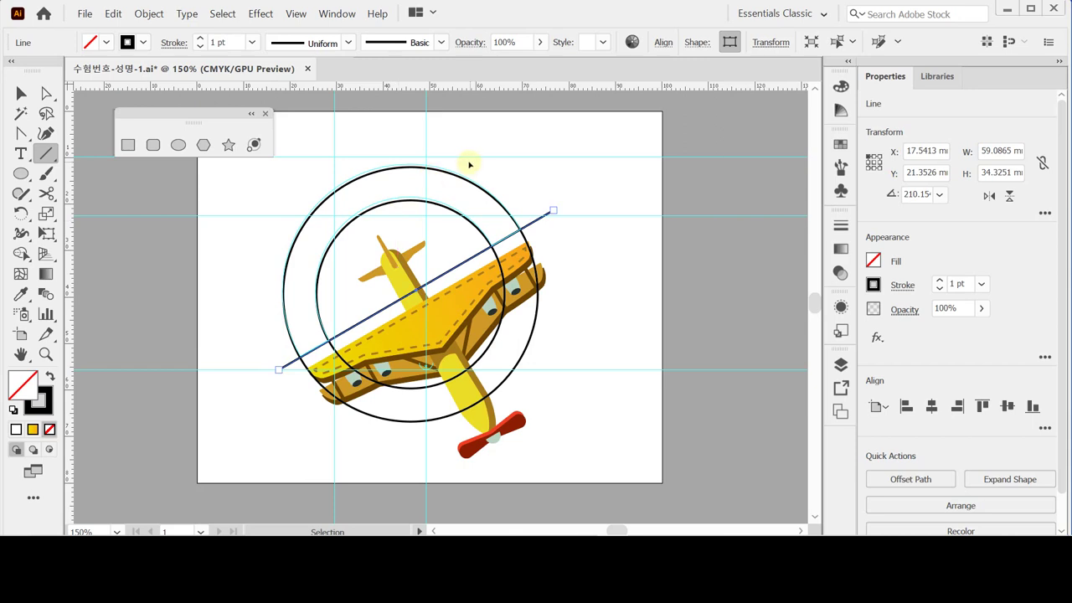
- Divide the two circles along the diagonal line with the Pathfinder Divide operation, and deselect the result
drag(459, 156, 503, 247)
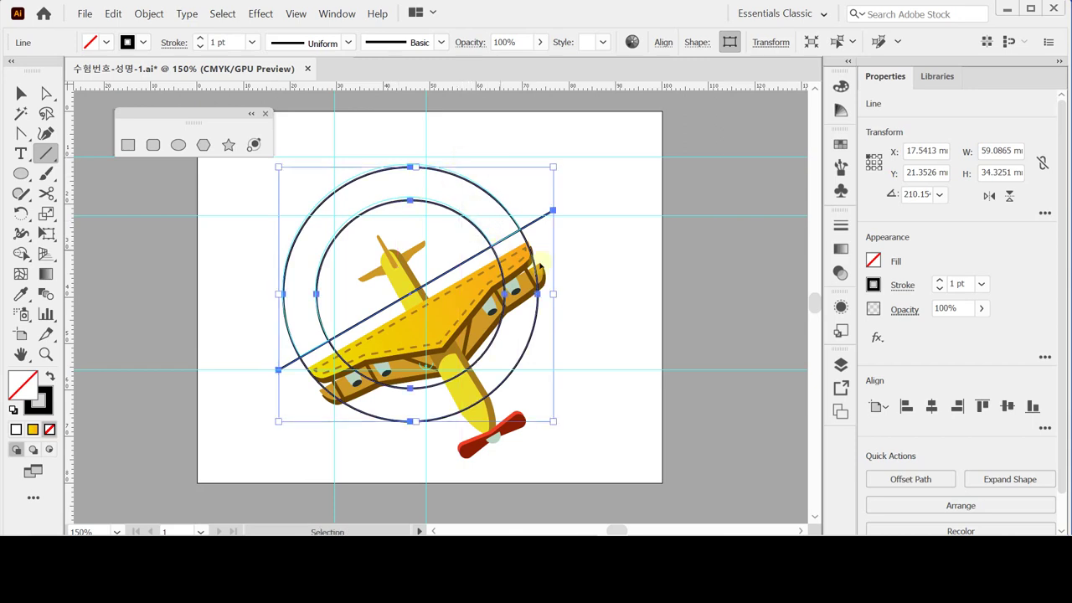
click(1045, 490)
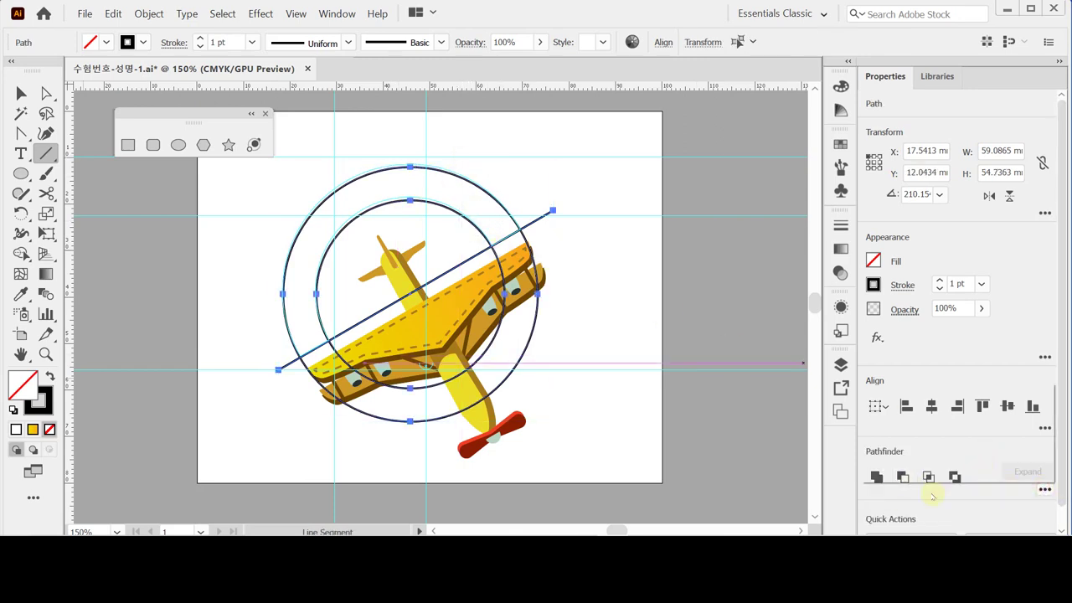
click(878, 467)
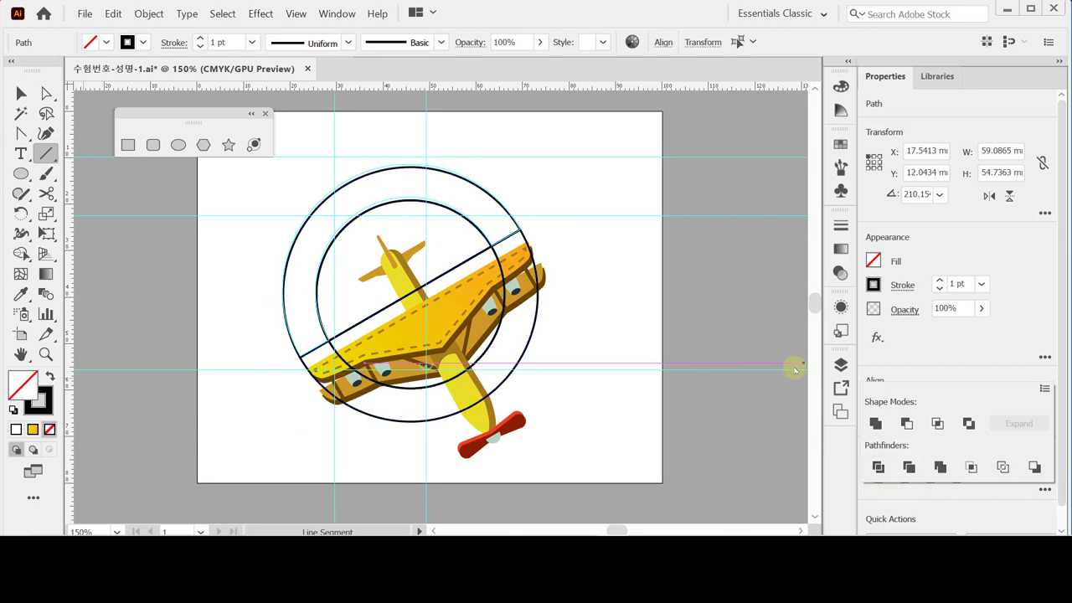
click(770, 249)
scroll(465, 216, down, 1)
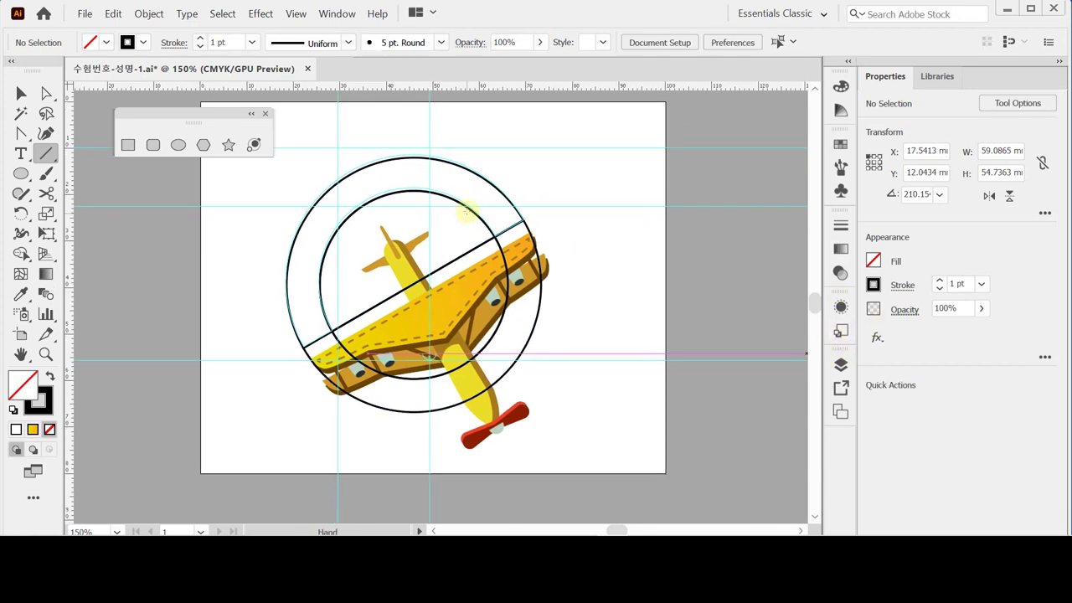
- Isolate the divided group and delete the inner area and all pieces below the diagonal line, keeping only the upper arc band
key(v)
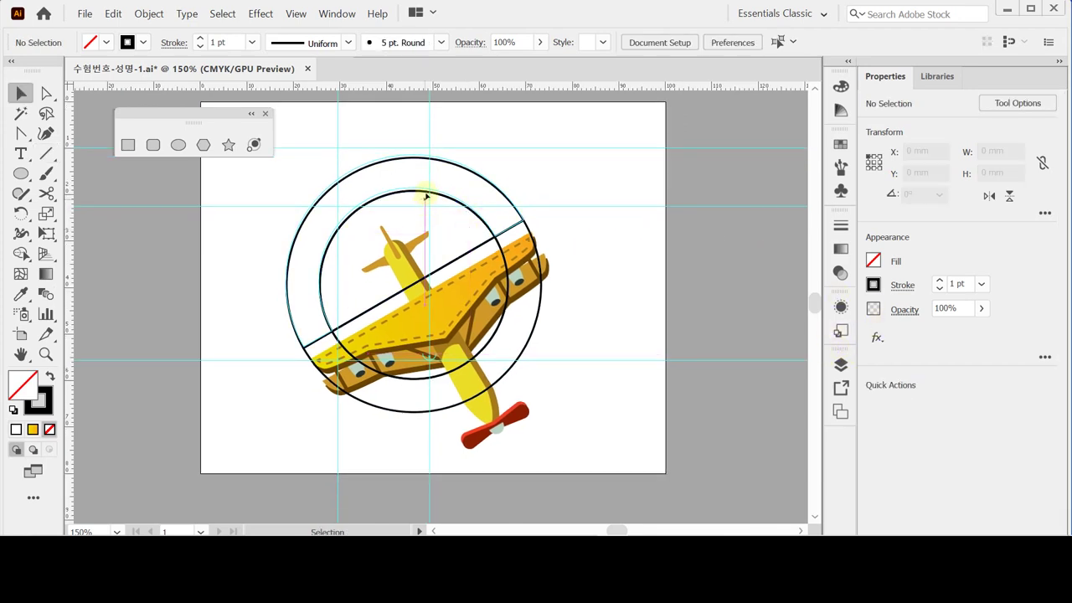
click(425, 193)
double_click(448, 198)
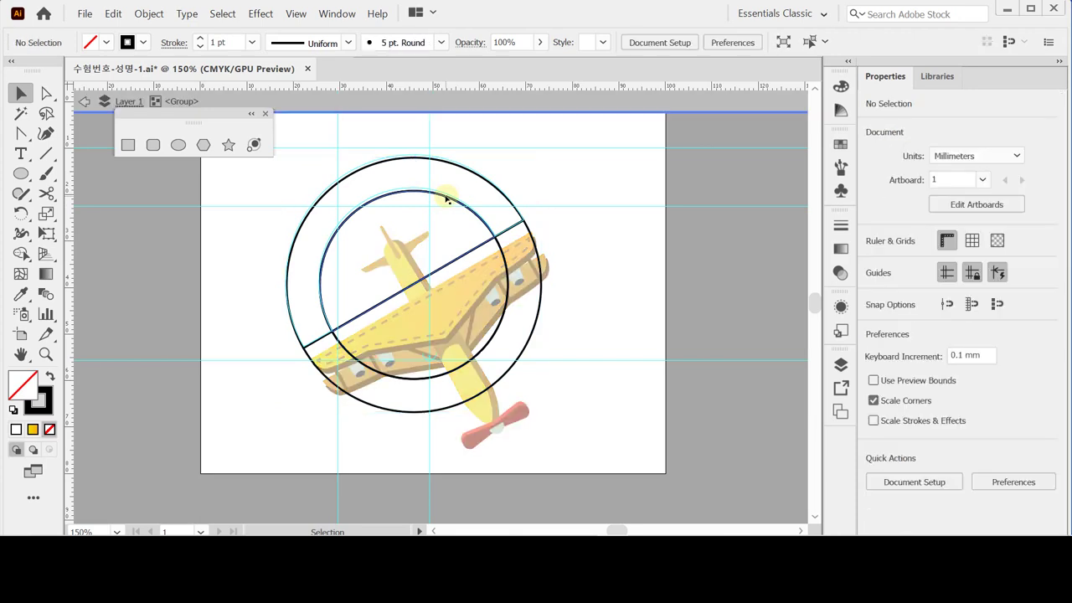
click(448, 198)
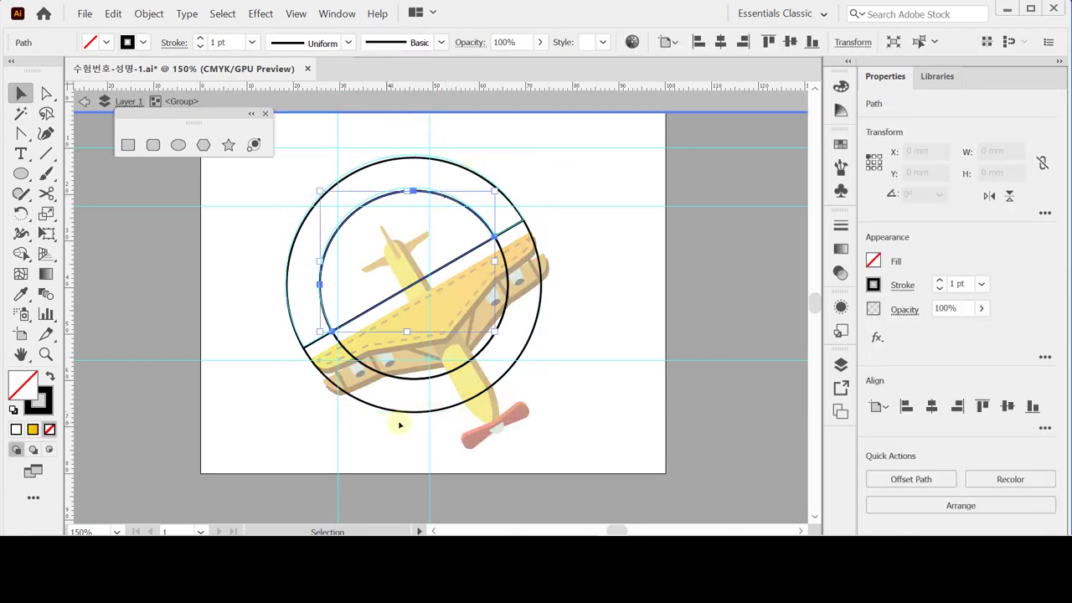
shift+click(416, 373)
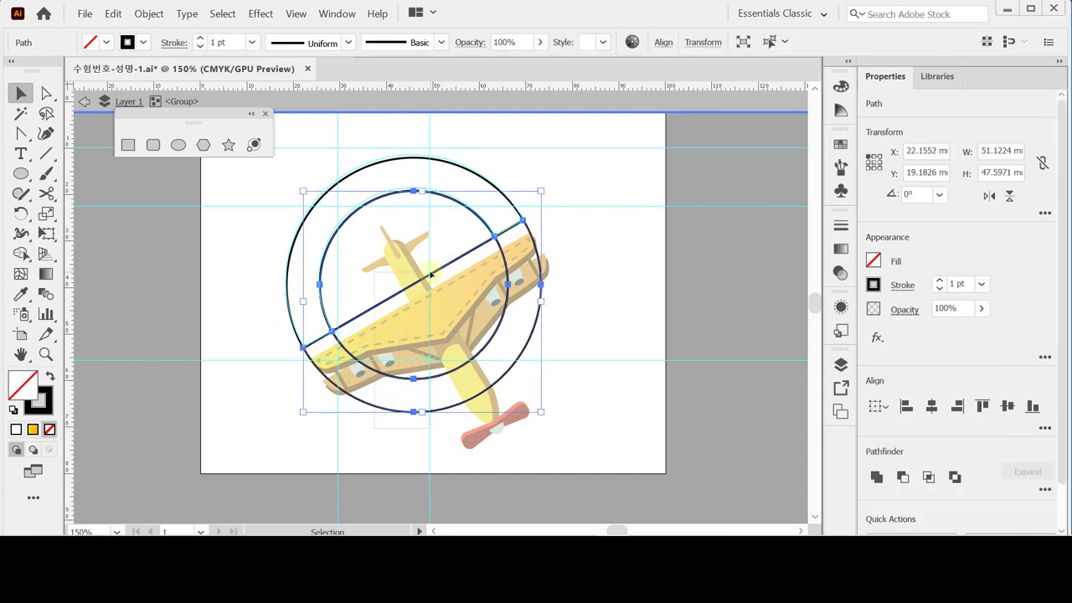
key(Delete)
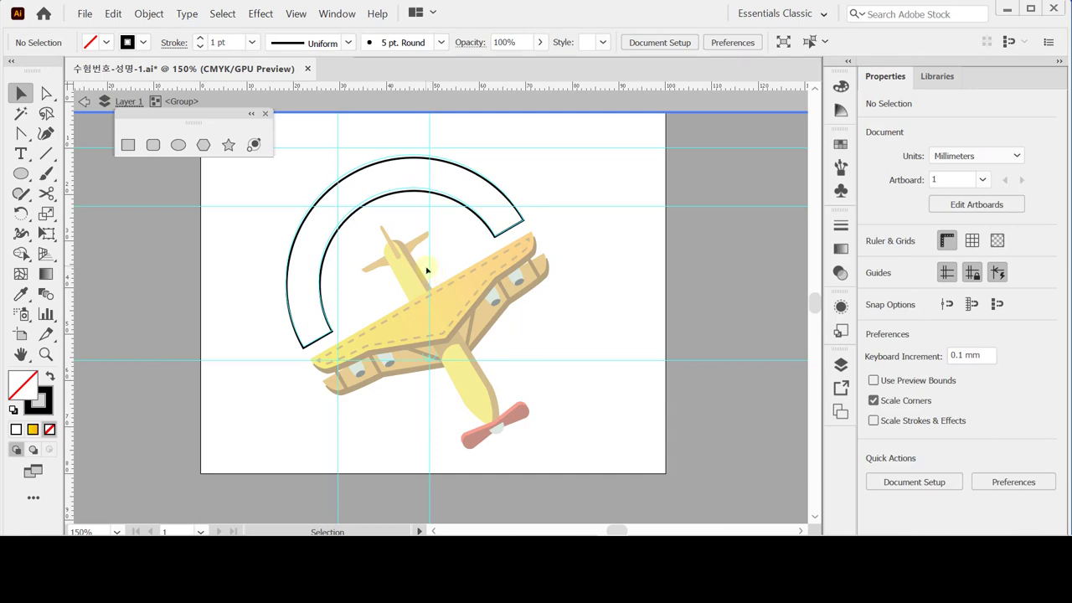
- Fill the arc band with dark green, C 90, M 30, Y 90, K 30
click(514, 210)
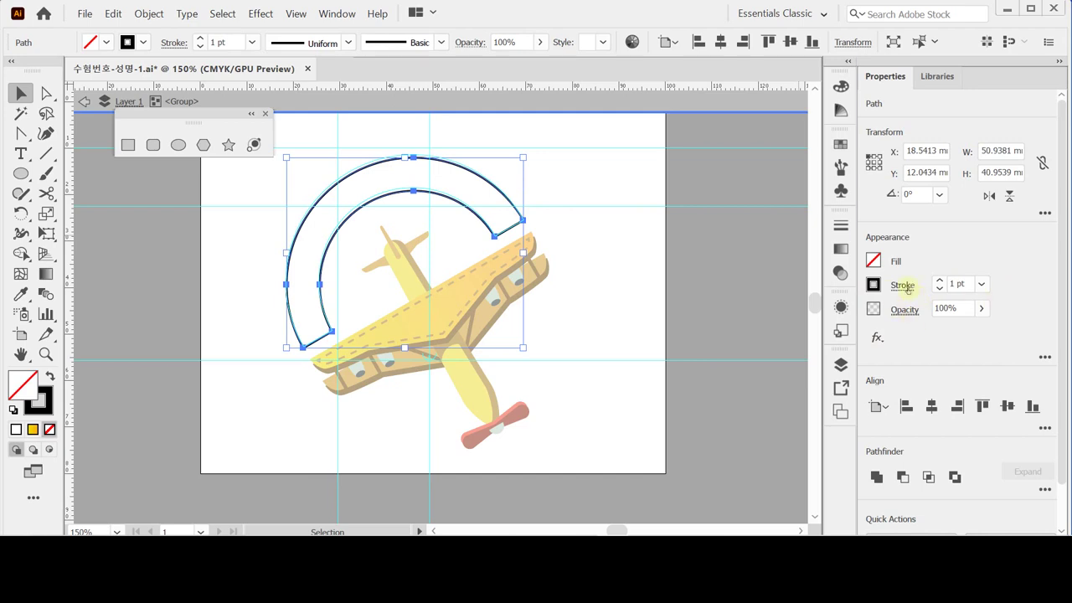
click(874, 261)
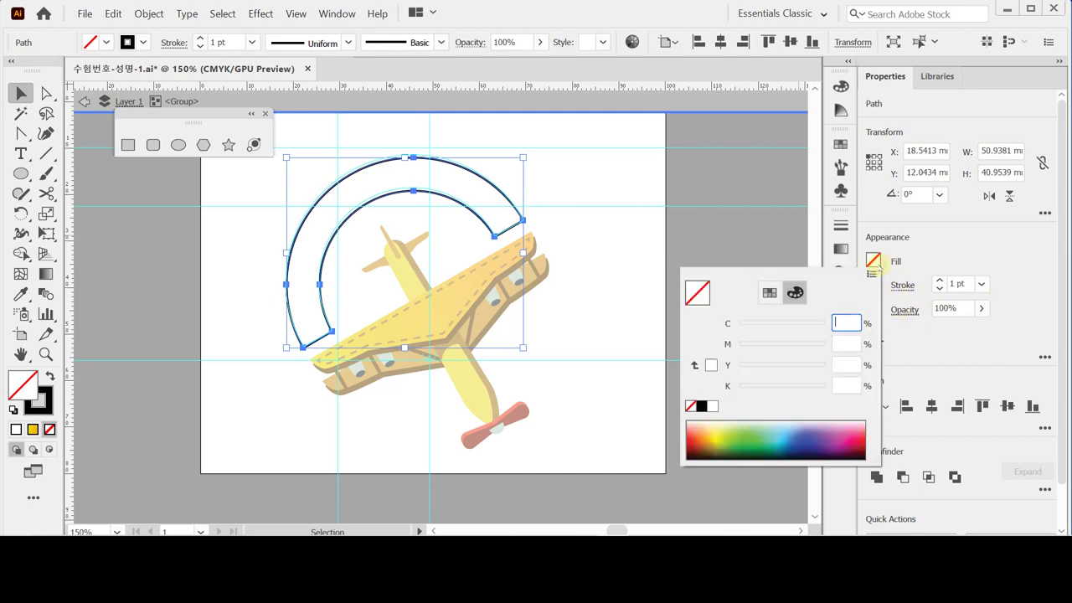
click(711, 366)
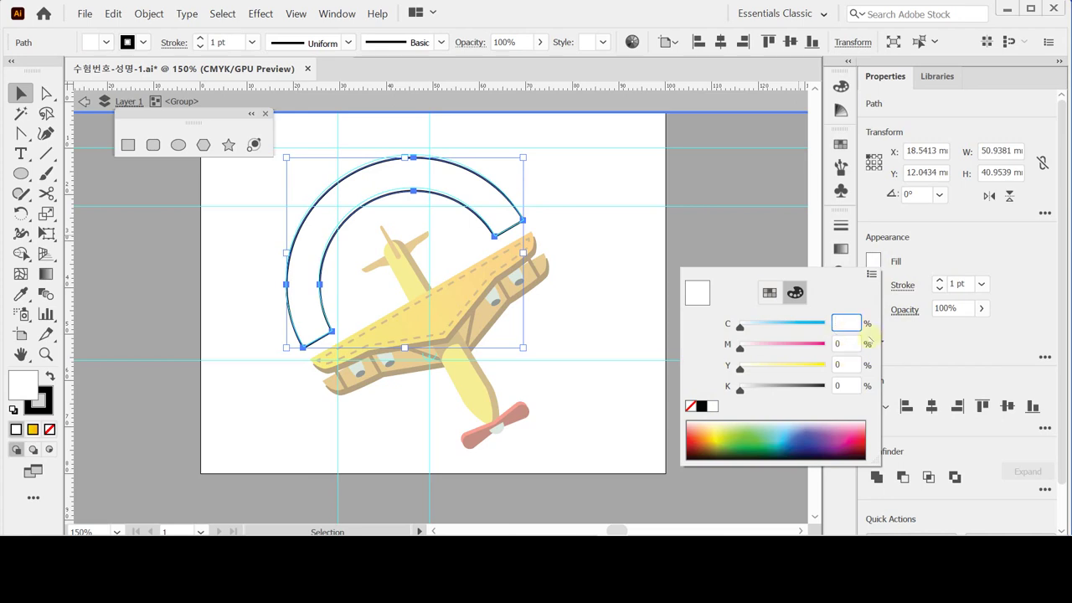
text(90)
key(Tab)
text(30)
key(Tab)
text(90)
key(Tab)
text(30)
key(Return)
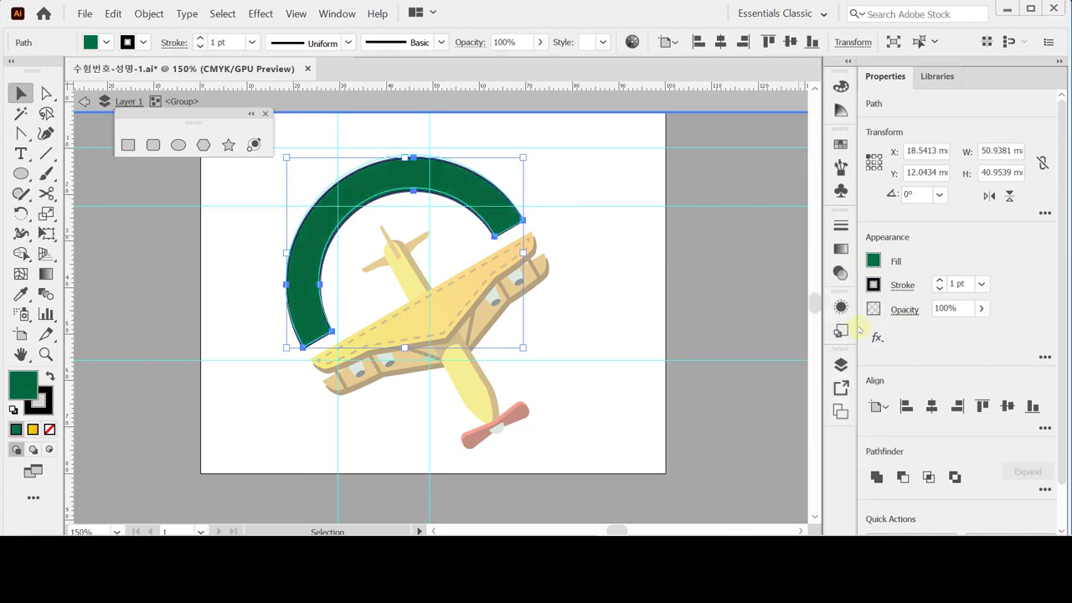
- Set the arc band's stroke color to yellow, C 10, M 0, Y 100, K 0
click(873, 285)
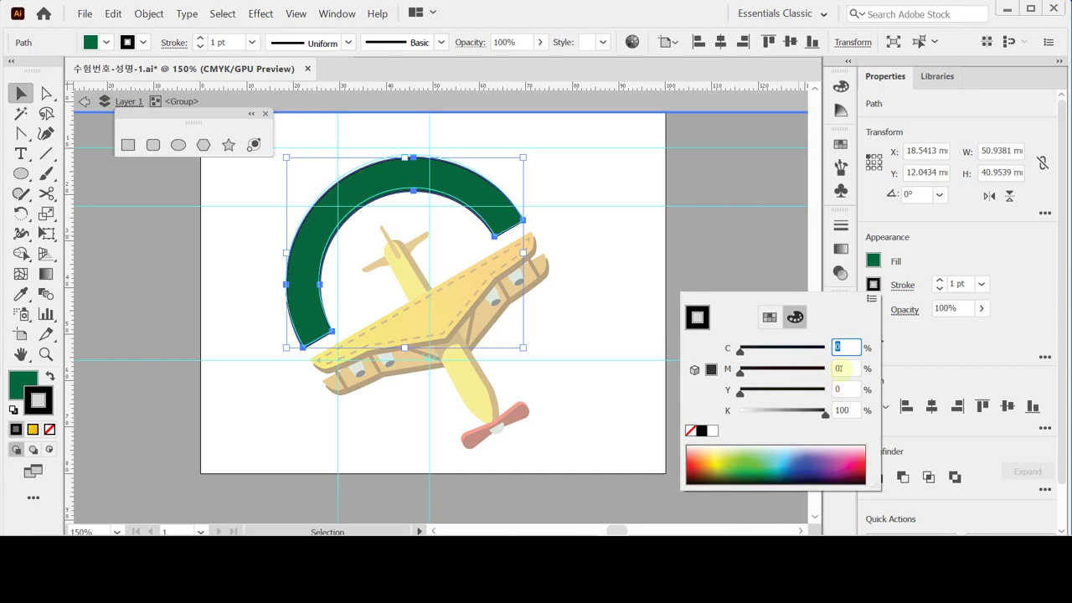
text(10)
key(Tab)
key(Tab)
text(100)
key(Tab)
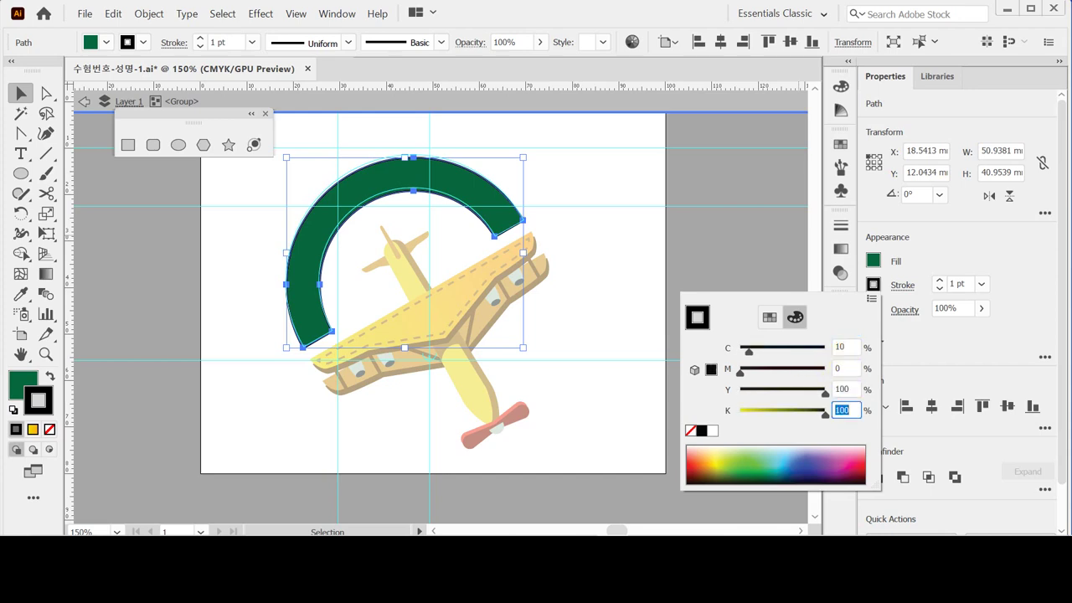
text(0)
key(Tab)
key(Return)
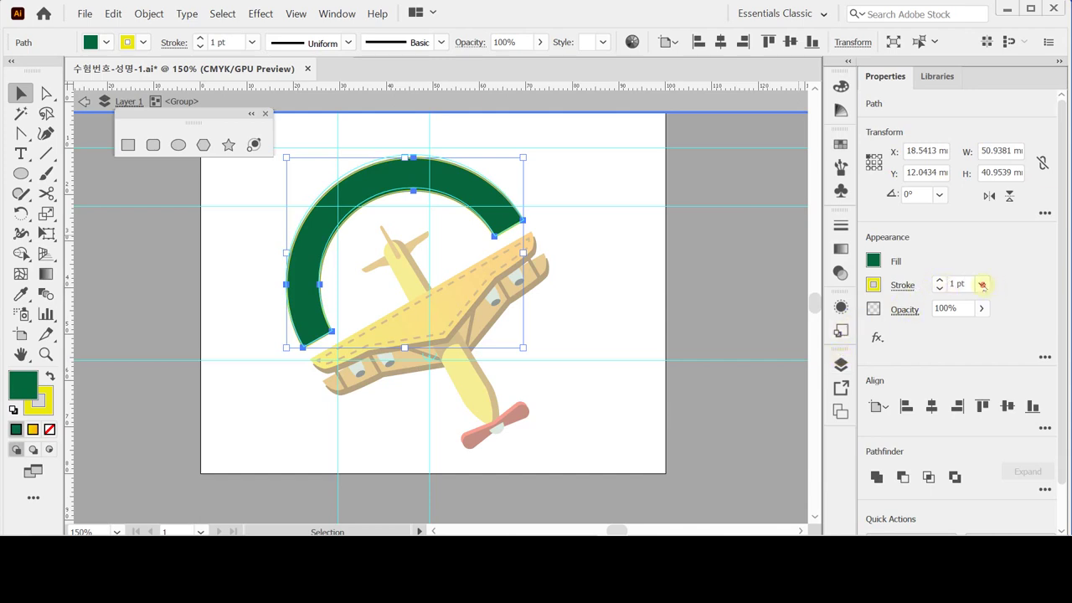
- Set the arc band's stroke weight to 4 pt and its corners to Round Join
click(982, 285)
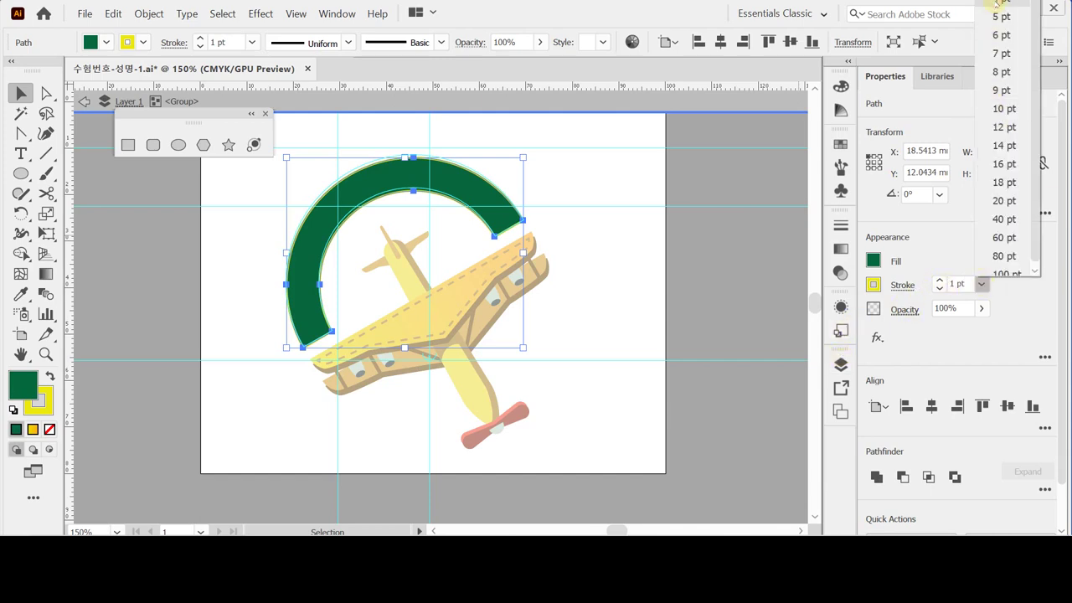
click(999, 4)
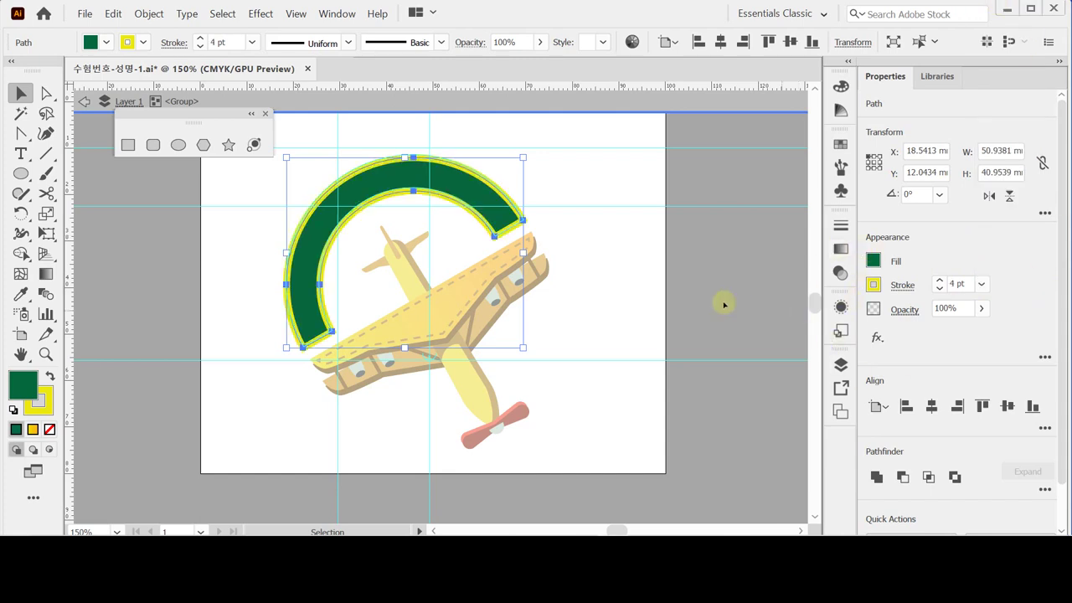
key(ctrl+plus)
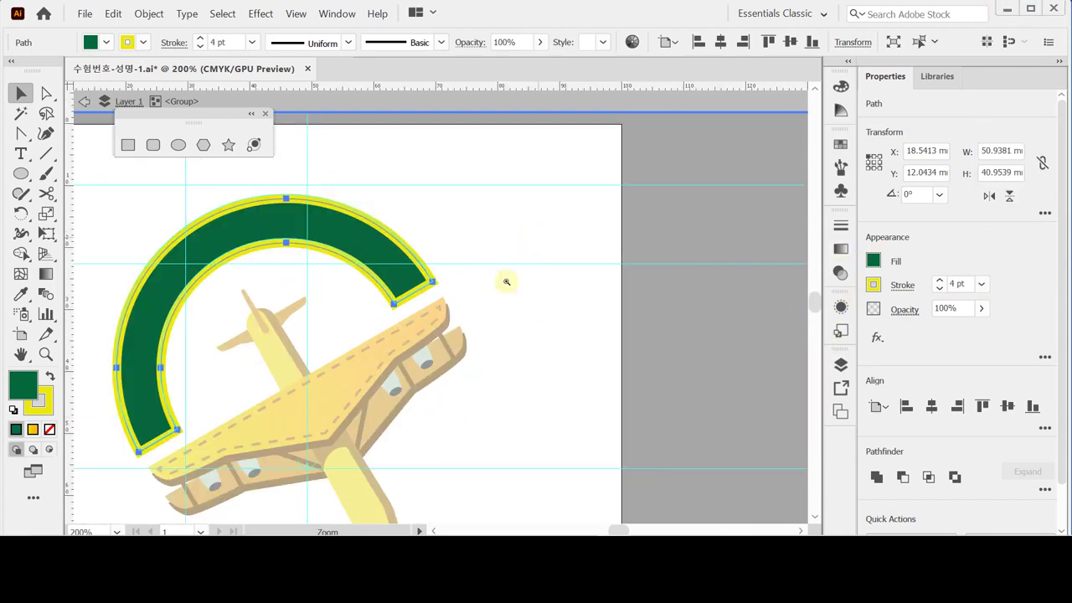
click(431, 294)
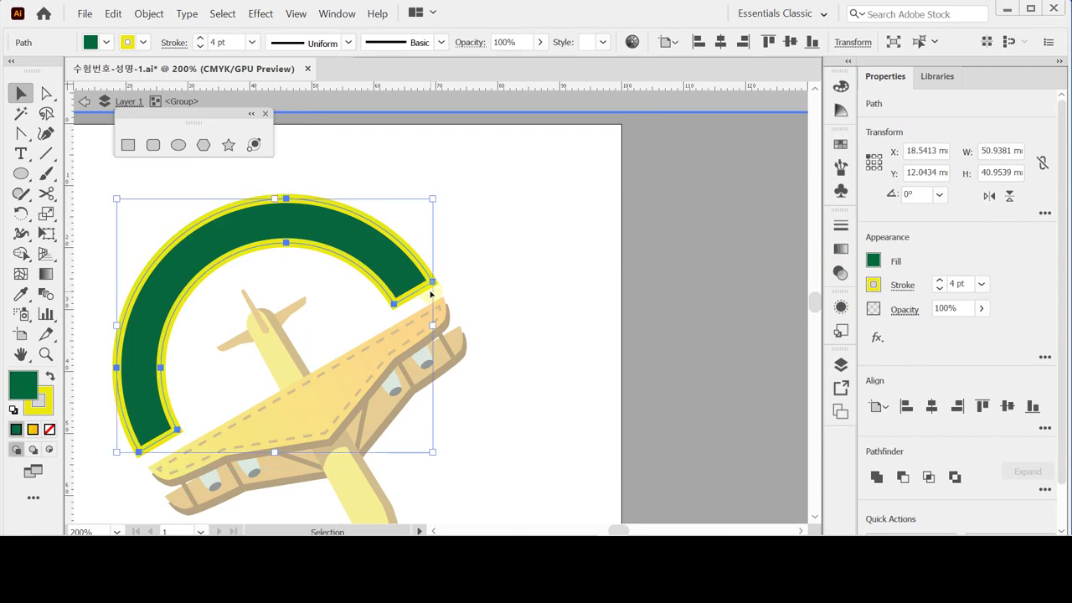
click(896, 286)
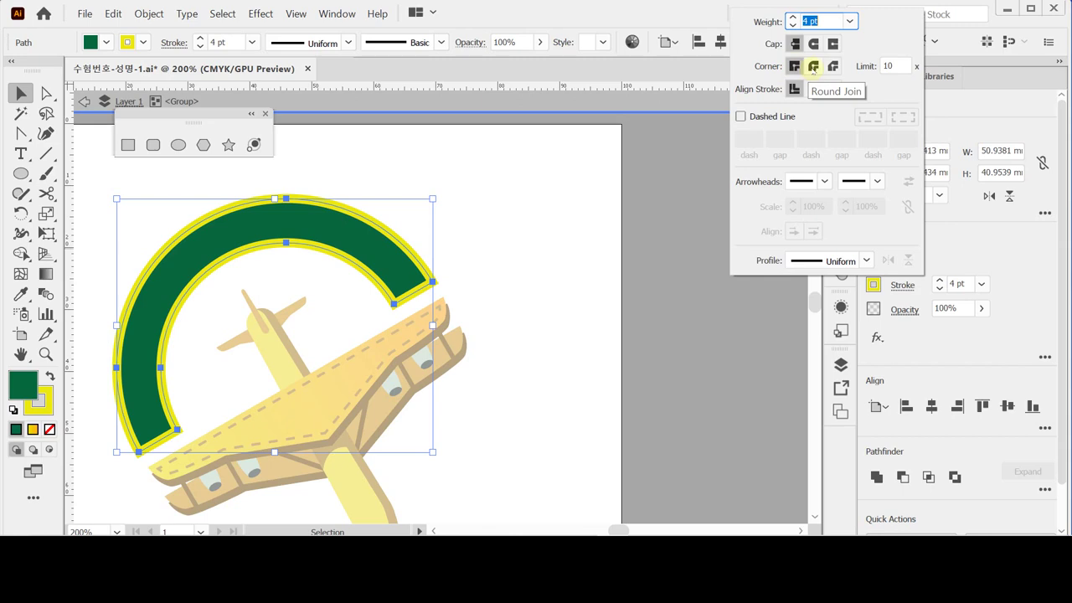
click(813, 67)
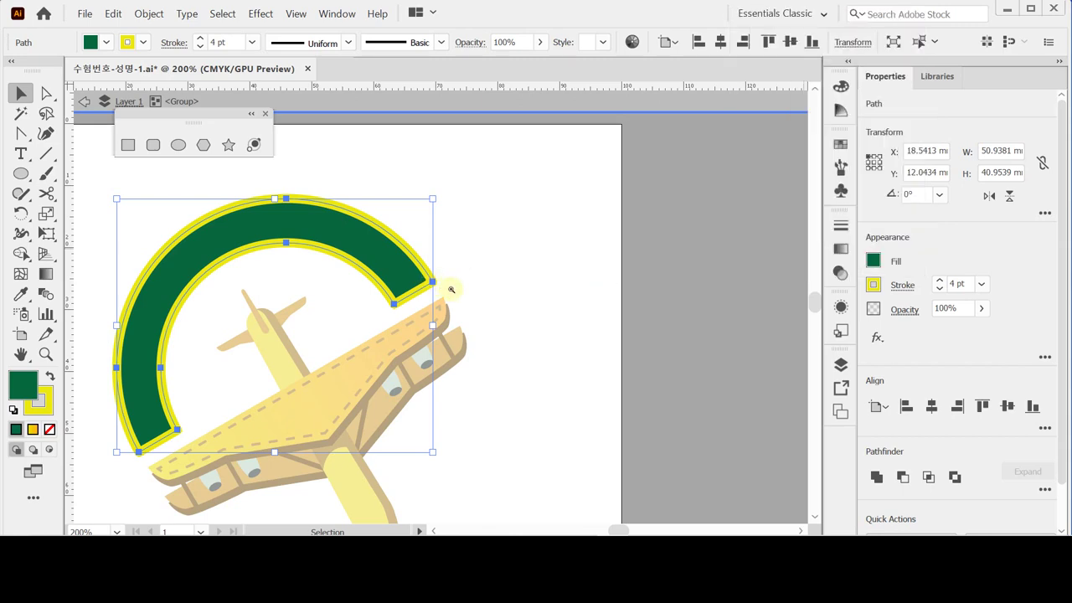
- Check the rounded stroke corners at the arc's end near the wing tip, and exit the group's isolation mode
ctrl+click(439, 287)
ctrl+click(411, 289)
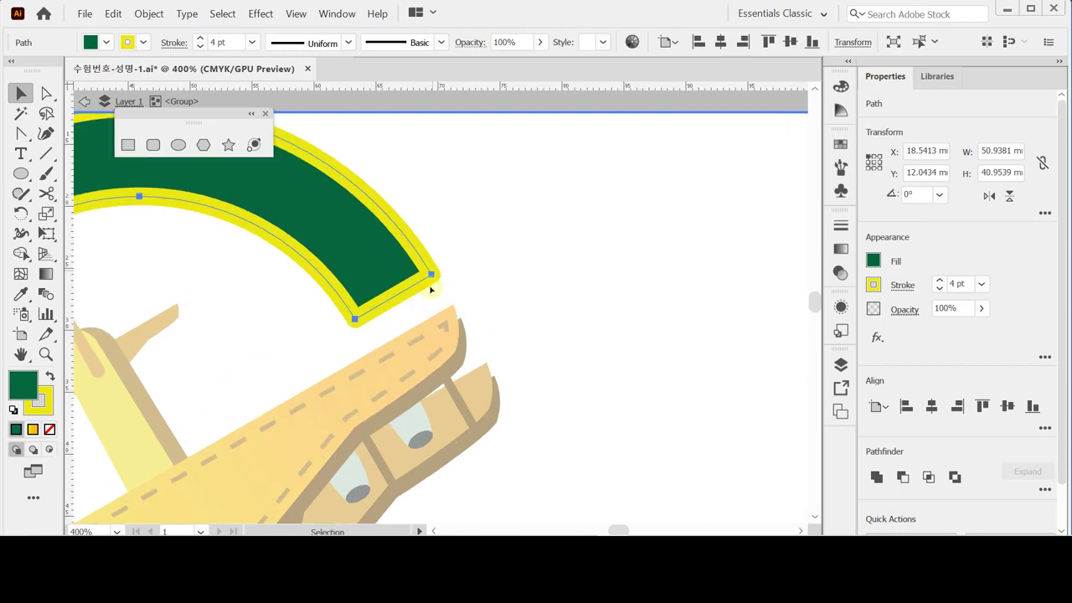
key(a)
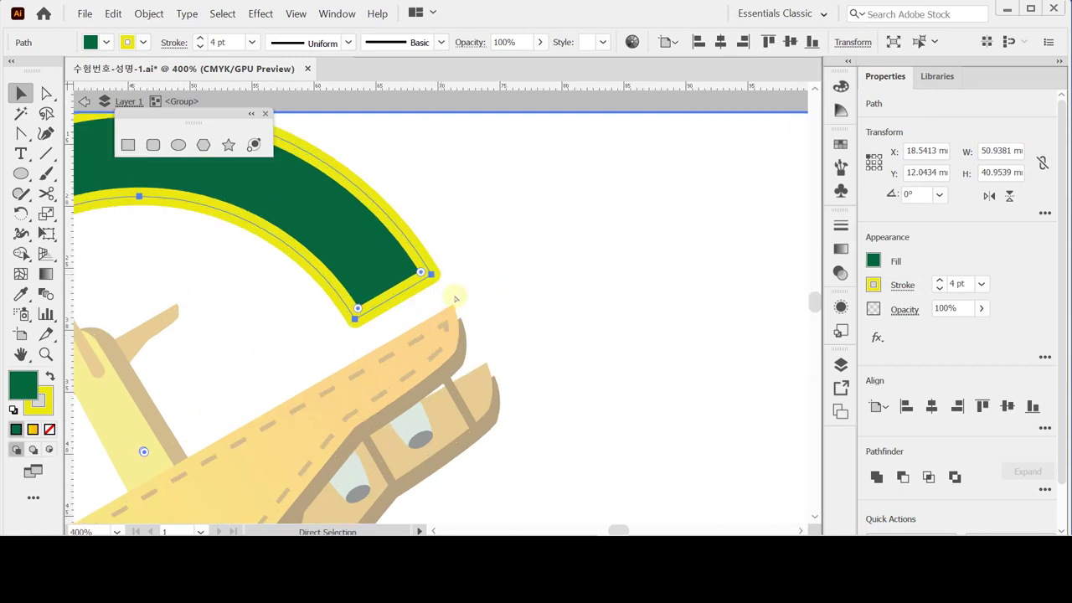
key(Escape)
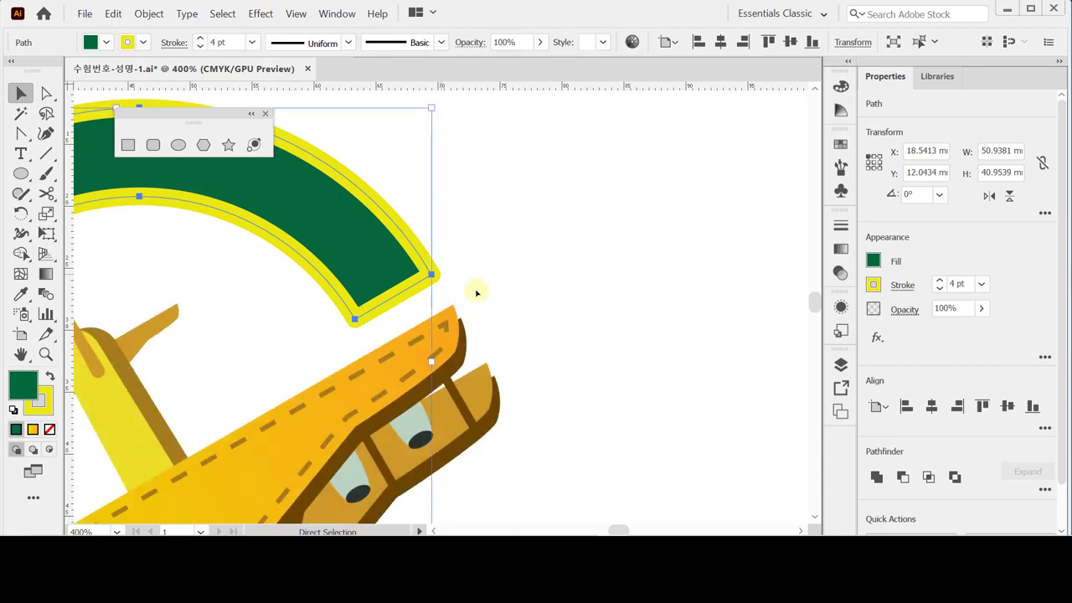
- Deselect the arc band and save the document
click(543, 283)
key(ctrl+s)
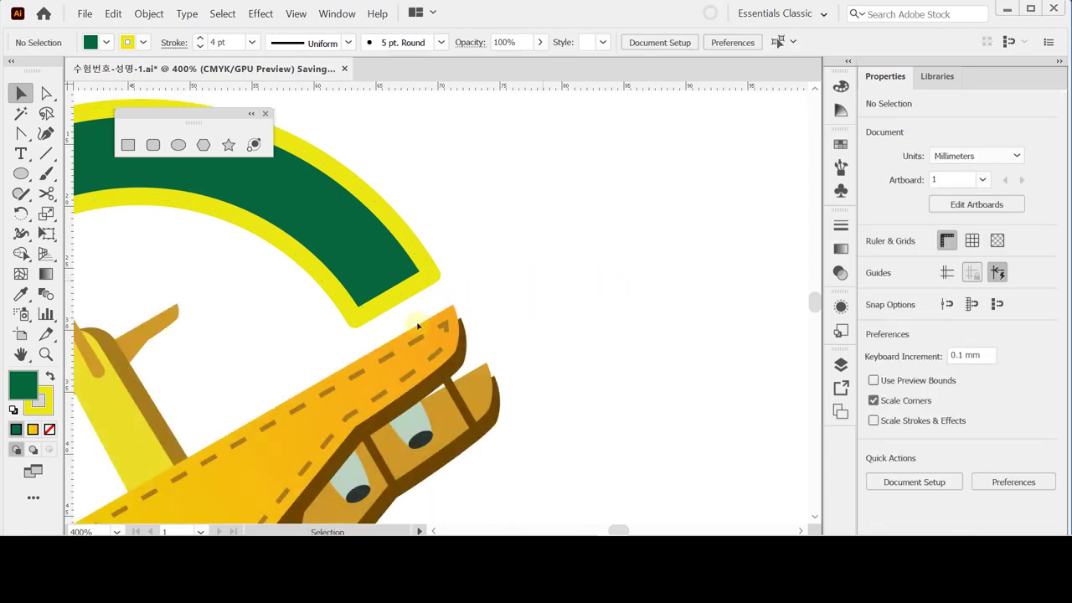
ctrl+alt+click(412, 321)
ctrl+alt+click(412, 321)
ctrl+alt+click(412, 320)
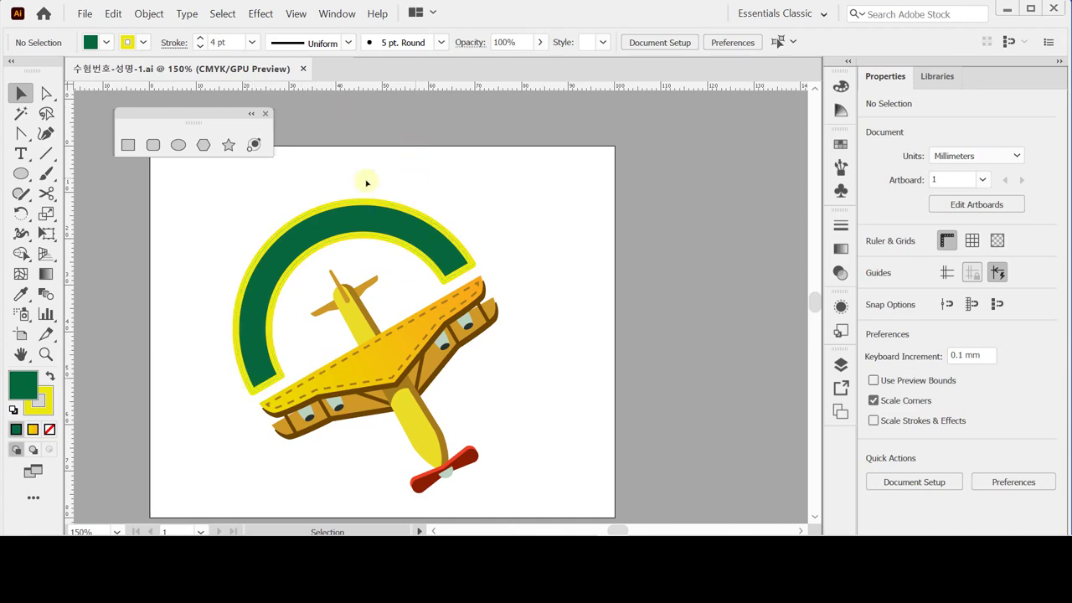
- Draw a circle about 48.4 mm in diameter over the airplane, with no fill and a 1 pt black stroke
click(179, 146)
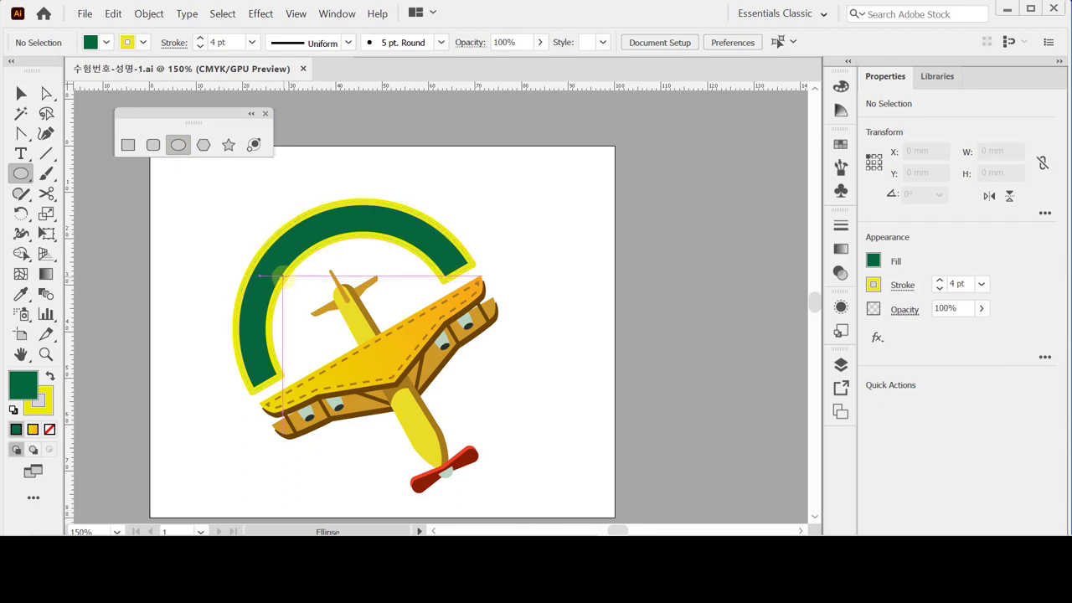
drag(251, 238, 474, 442)
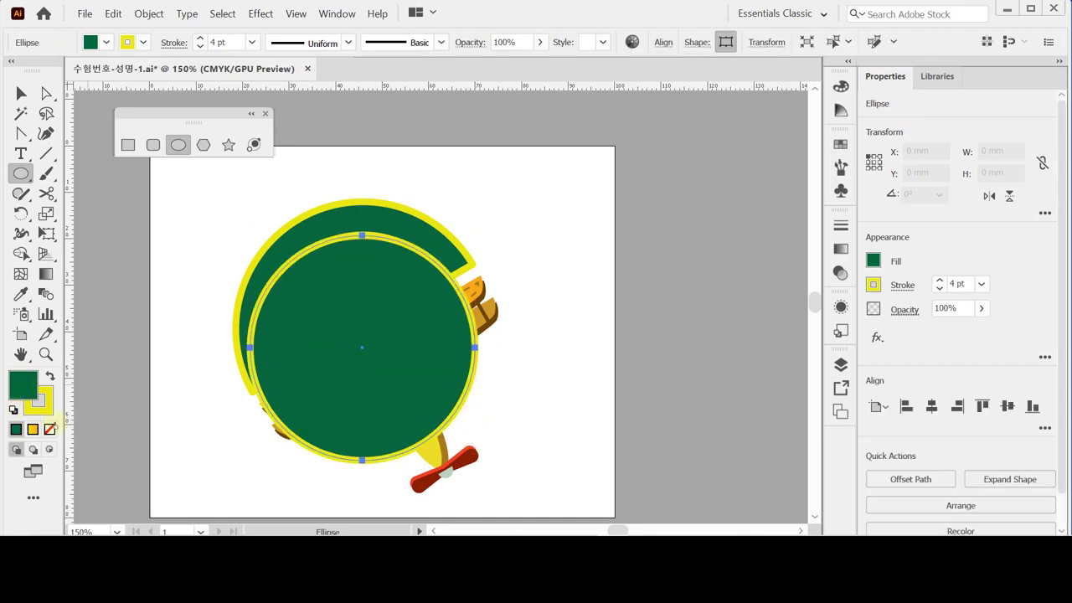
click(14, 409)
click(49, 430)
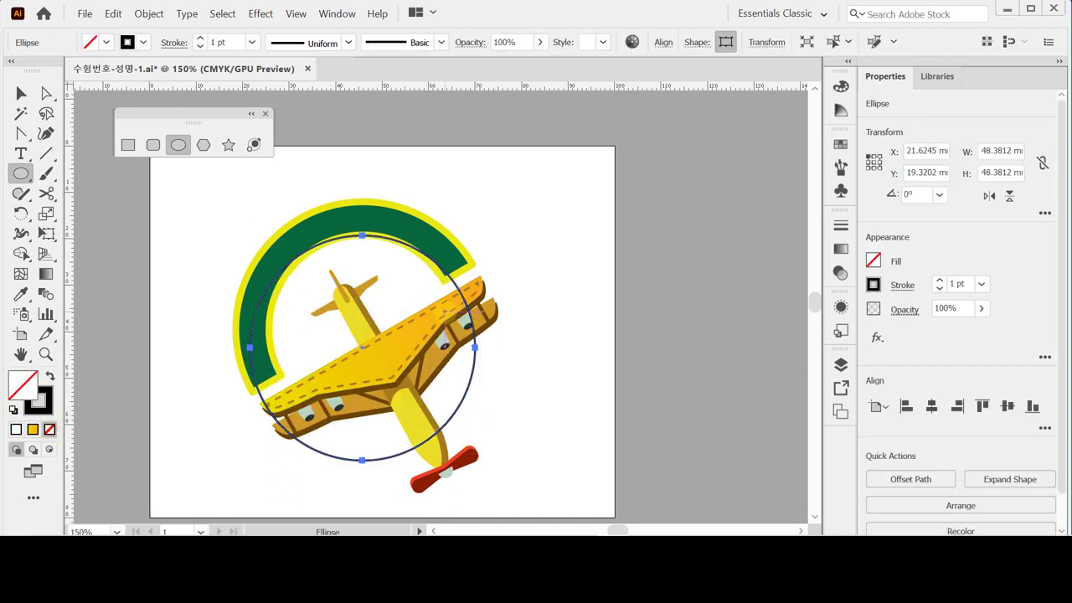
- Move the circle up so its outline runs inside the green arc band, and reduce its diameter to about 43.8 mm
drag(362, 348, 372, 342)
key(Up)
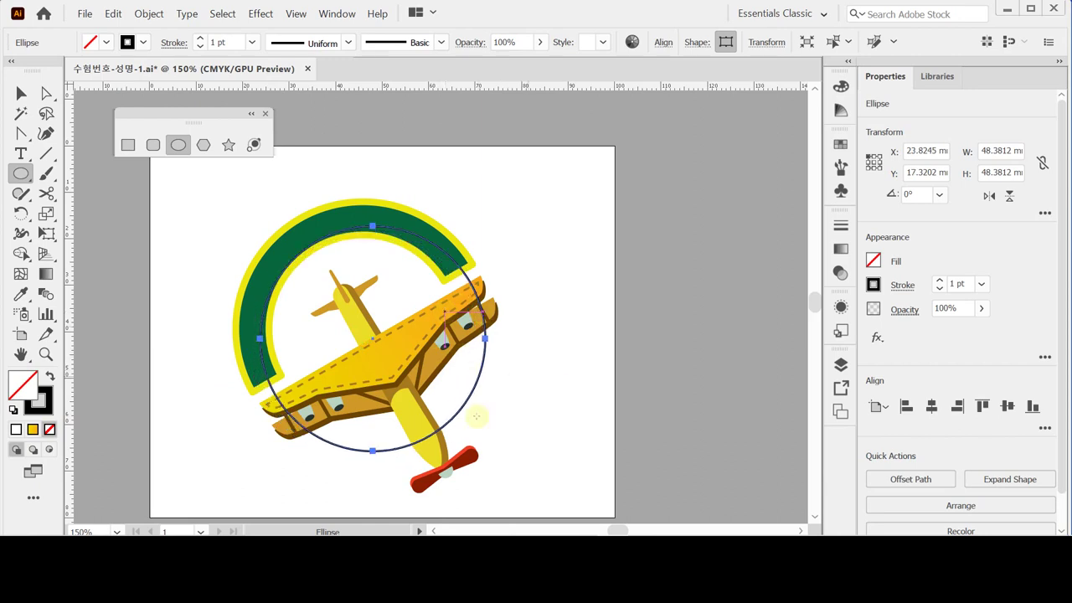
drag(485, 450, 464, 430)
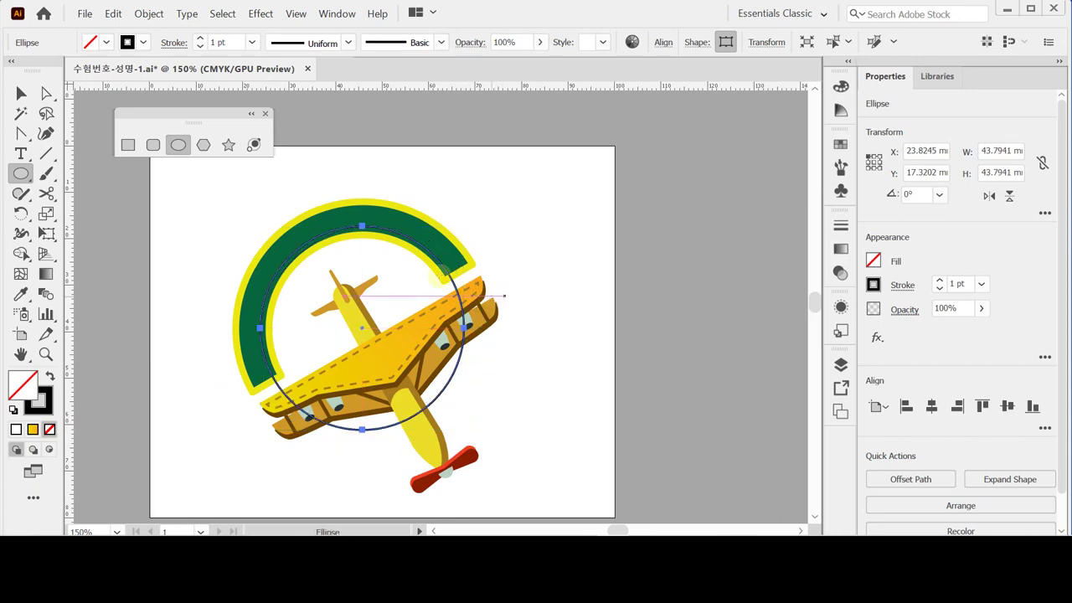
- Set the circle's stroke color to white
click(37, 400)
click(841, 86)
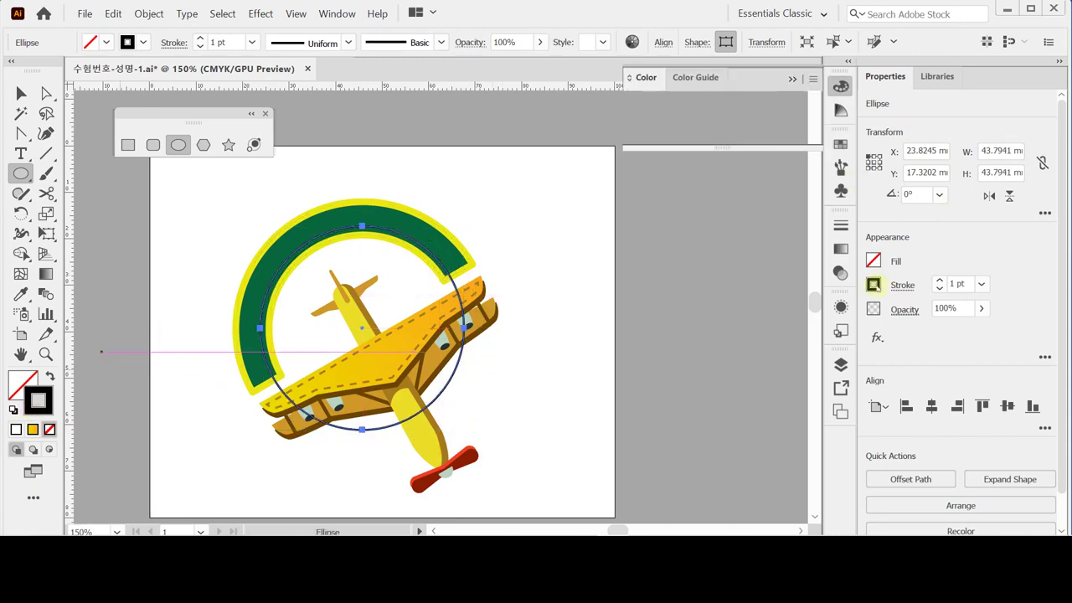
click(874, 285)
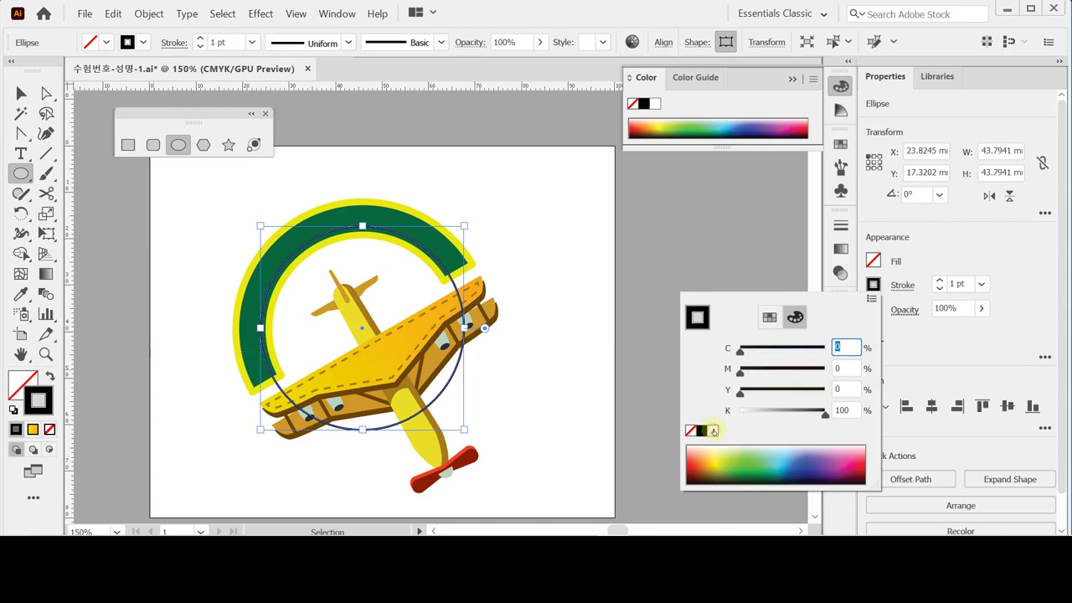
click(711, 430)
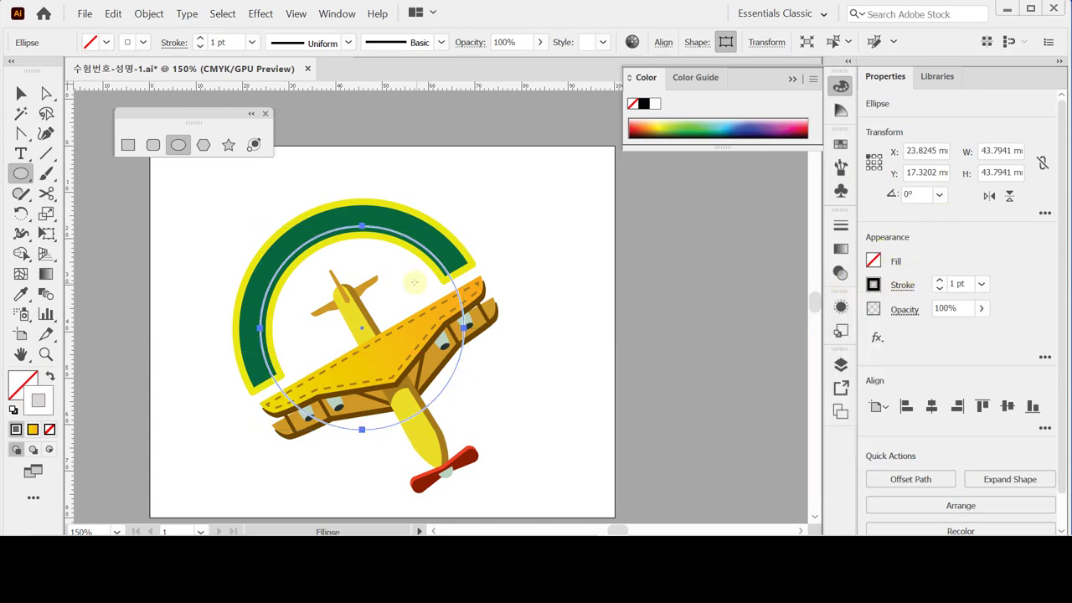
- Enlarge the circle to about 44 mm and nudge it 0.3 mm right and 0.4 mm down to follow the band's inner edge
ctrl+click(407, 278)
ctrl+click(500, 279)
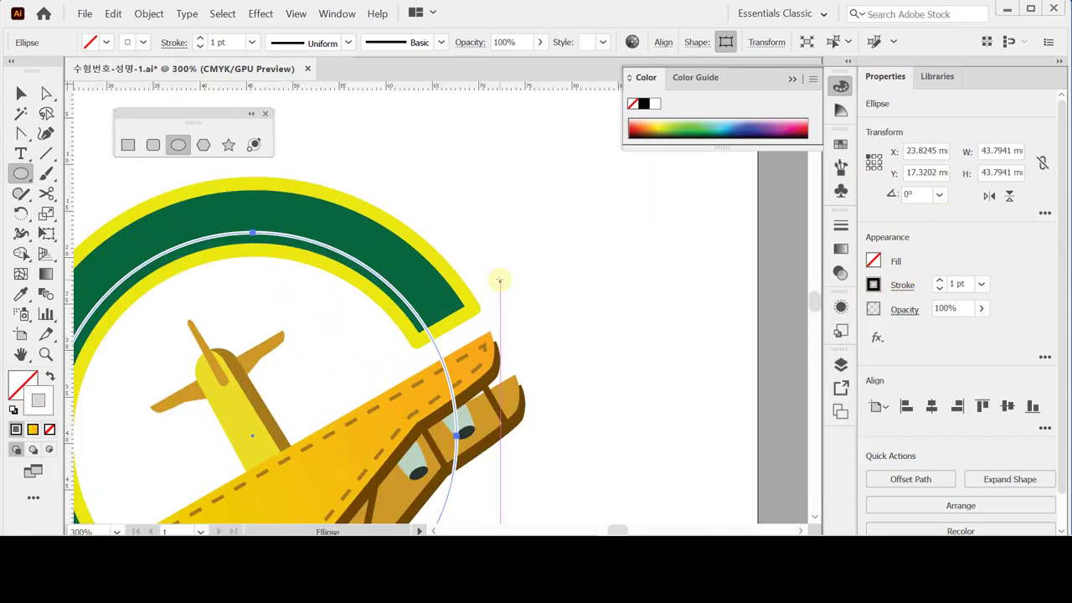
ctrl+alt+click(414, 269)
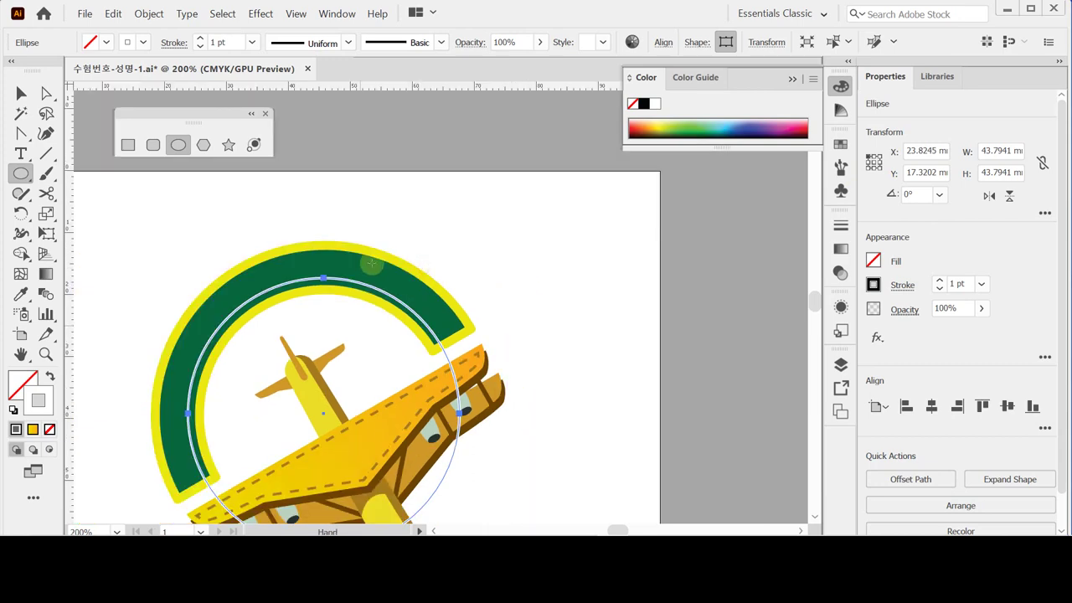
drag(407, 363, 415, 260)
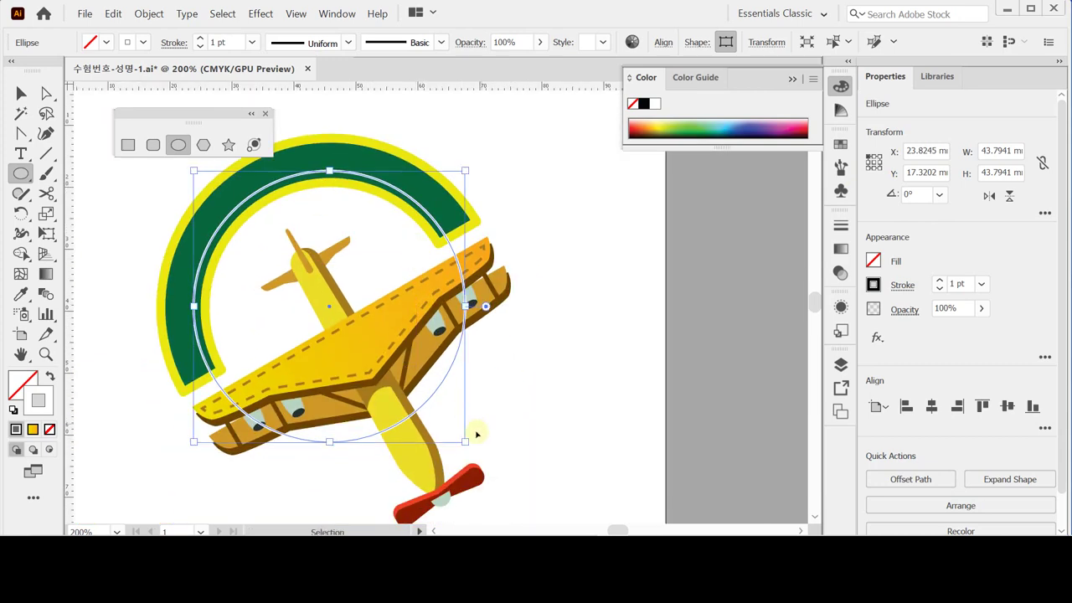
drag(466, 441, 473, 444)
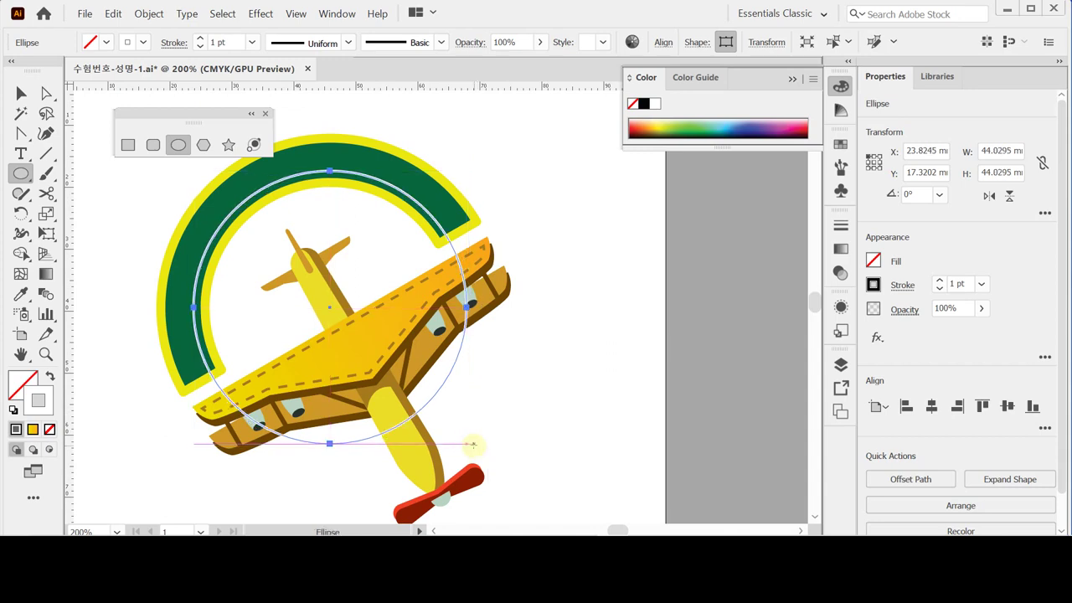
key(Right)
key(Down)
key(Down)
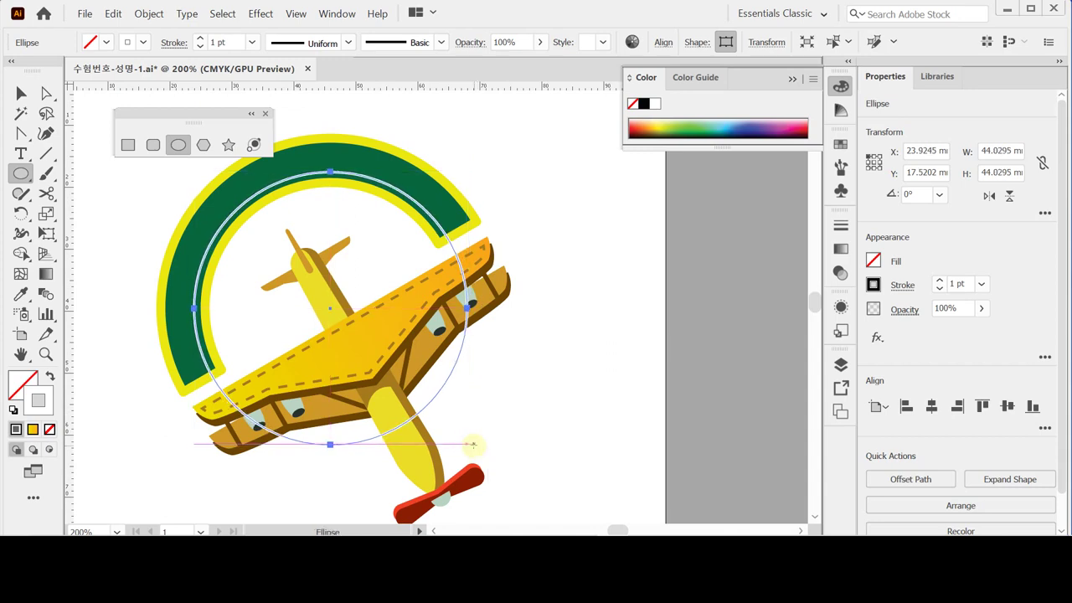
key(Down)
key(Down)
key(Right)
key(Right)
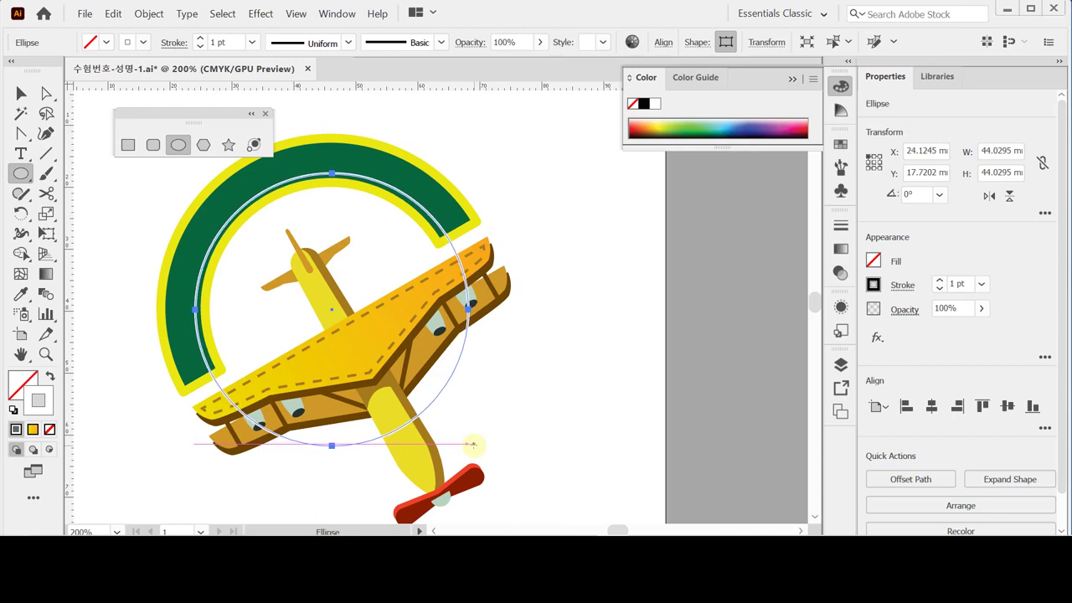
- Shrink the circle to about 43 mm in diameter and save the document
key(ctrl)
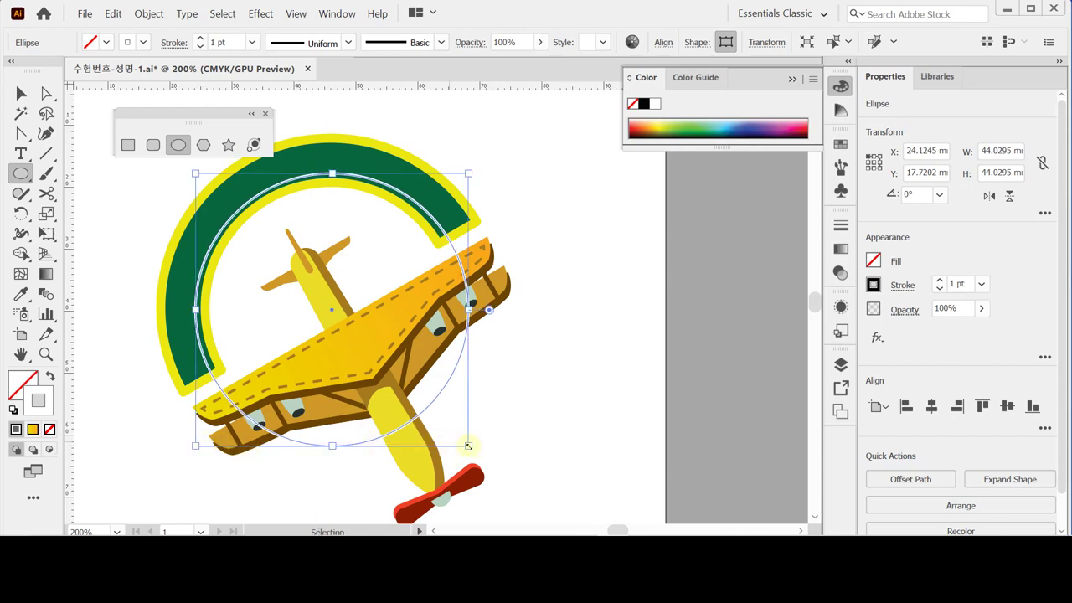
drag(471, 447, 463, 440)
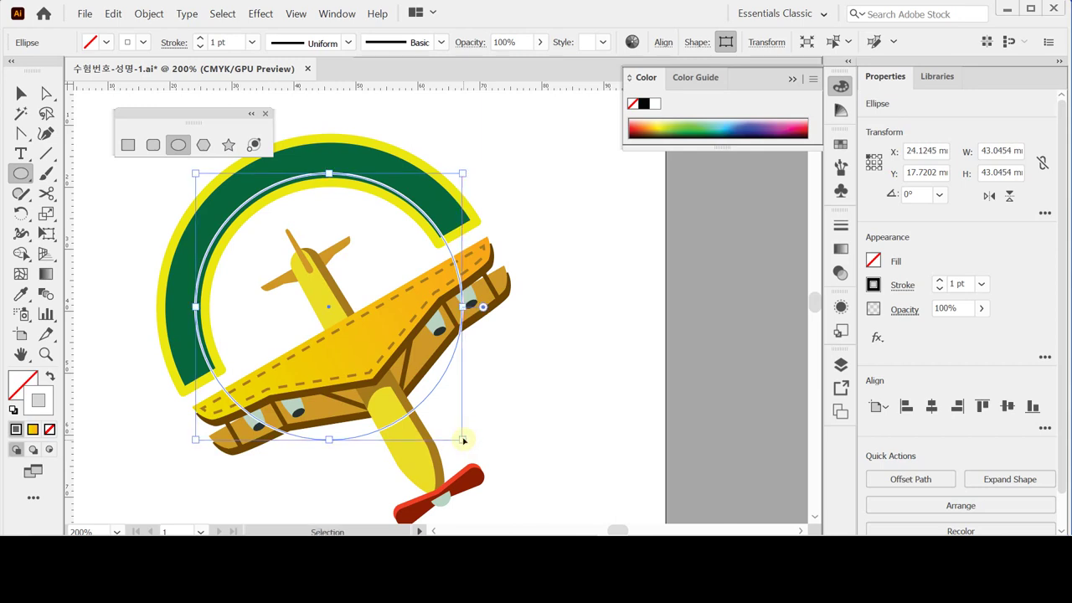
key(ctrl+s)
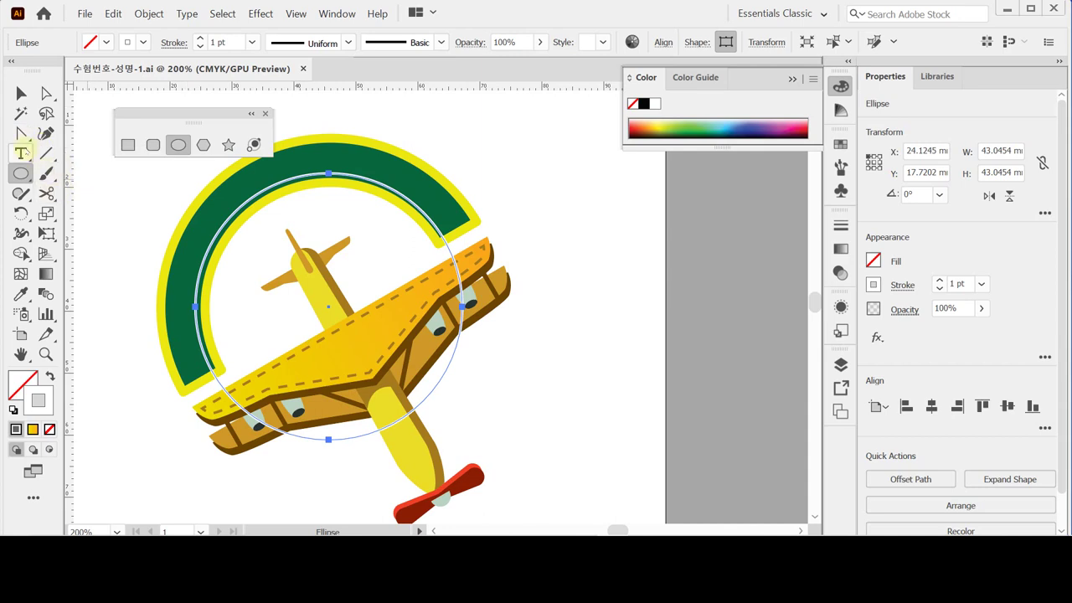
- Start type on a path along the circle, beginning at the arc band's lower-left end
click(22, 153)
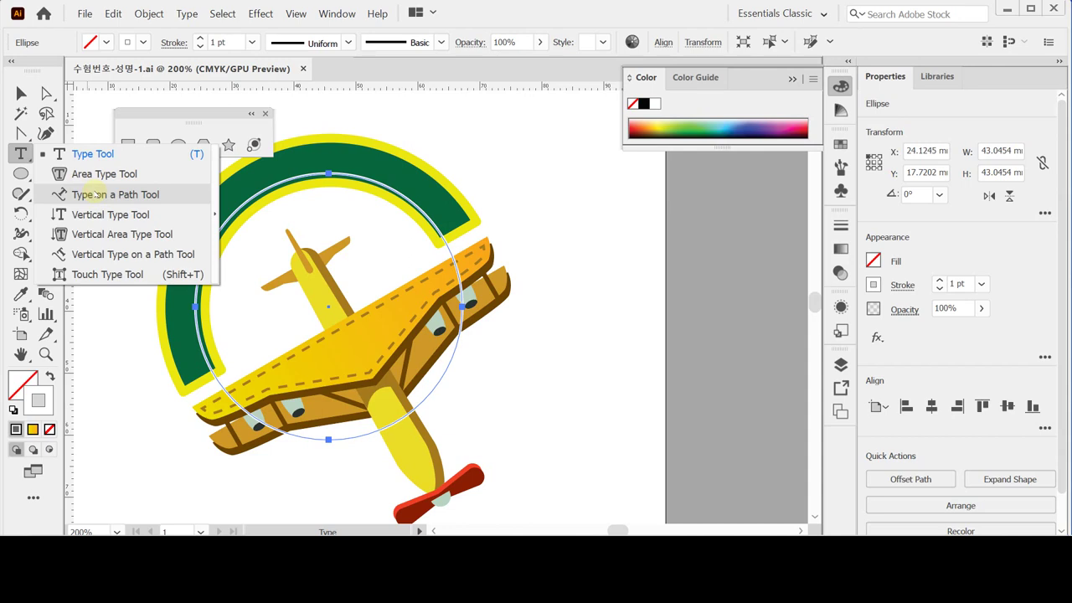
click(96, 193)
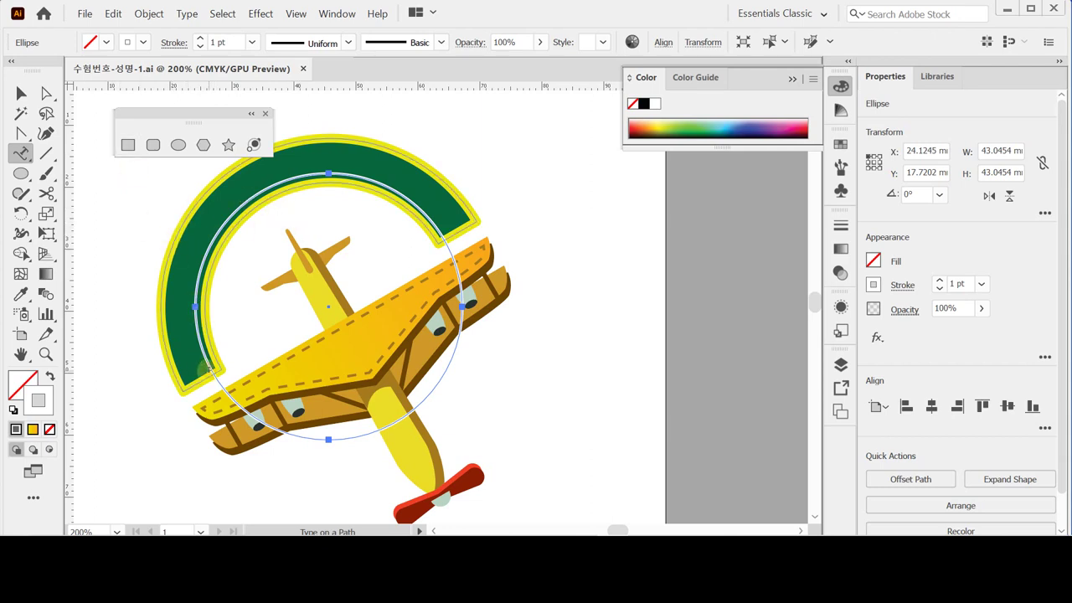
click(209, 371)
click(711, 299)
click(204, 360)
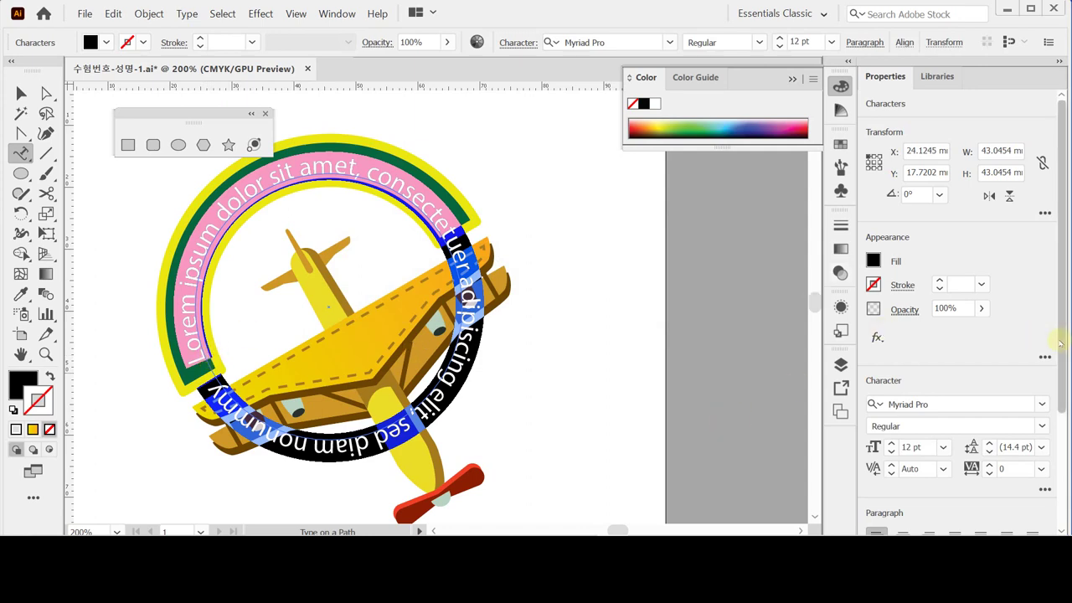
- Set the path text's font to Arial Regular at 16 pt
scroll(1060, 345, down, 3)
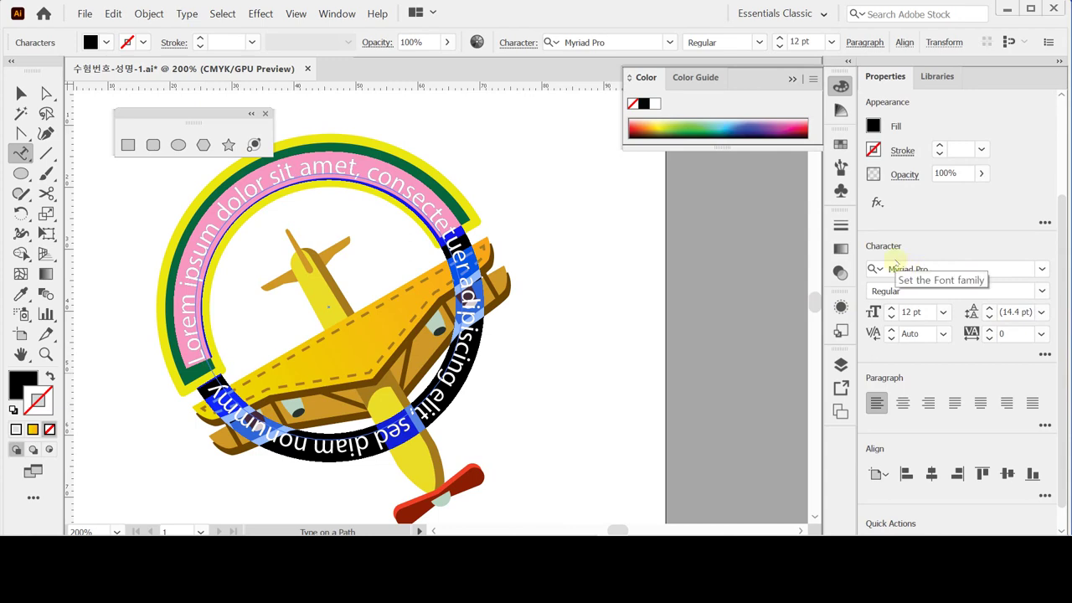
click(950, 270)
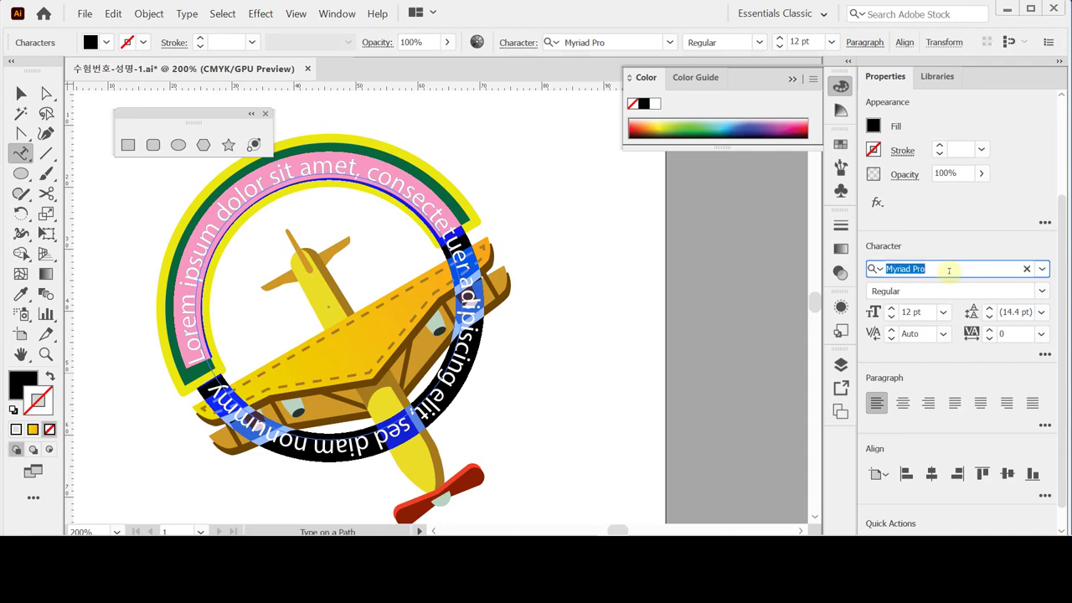
text(ar)
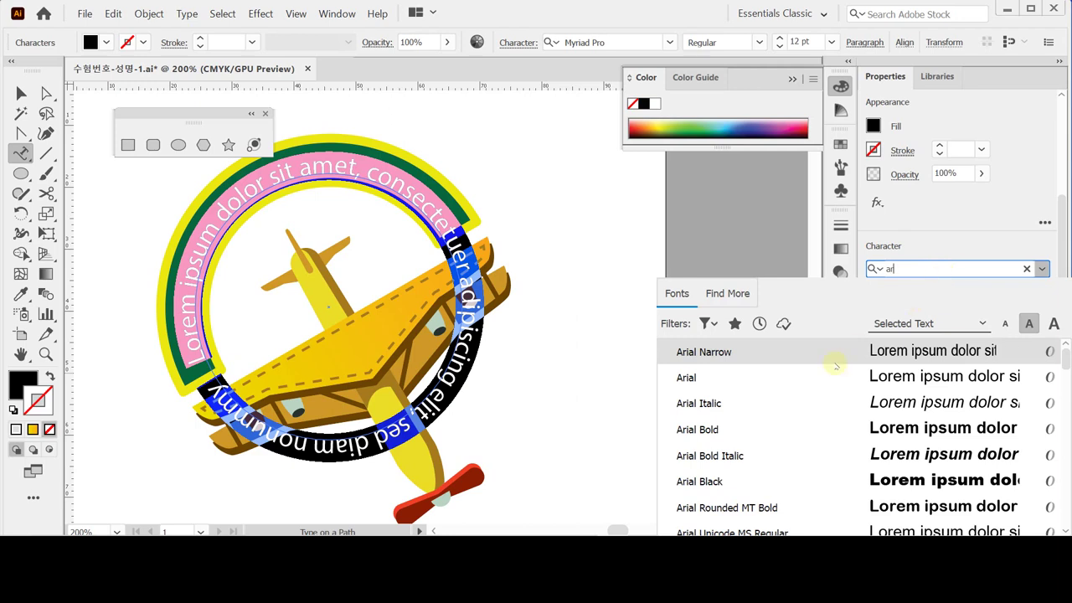
click(708, 378)
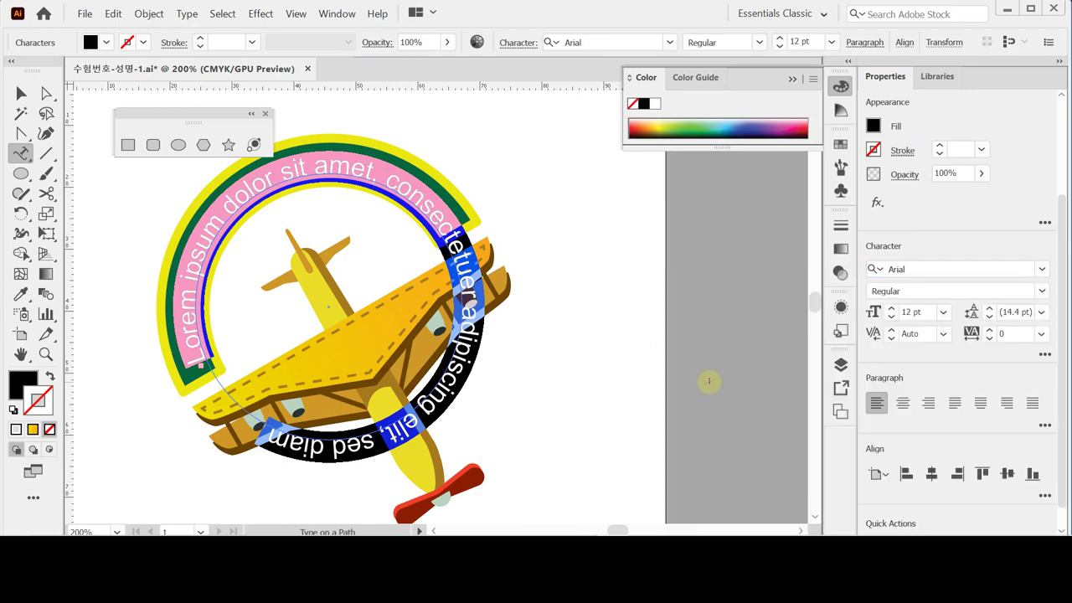
click(943, 312)
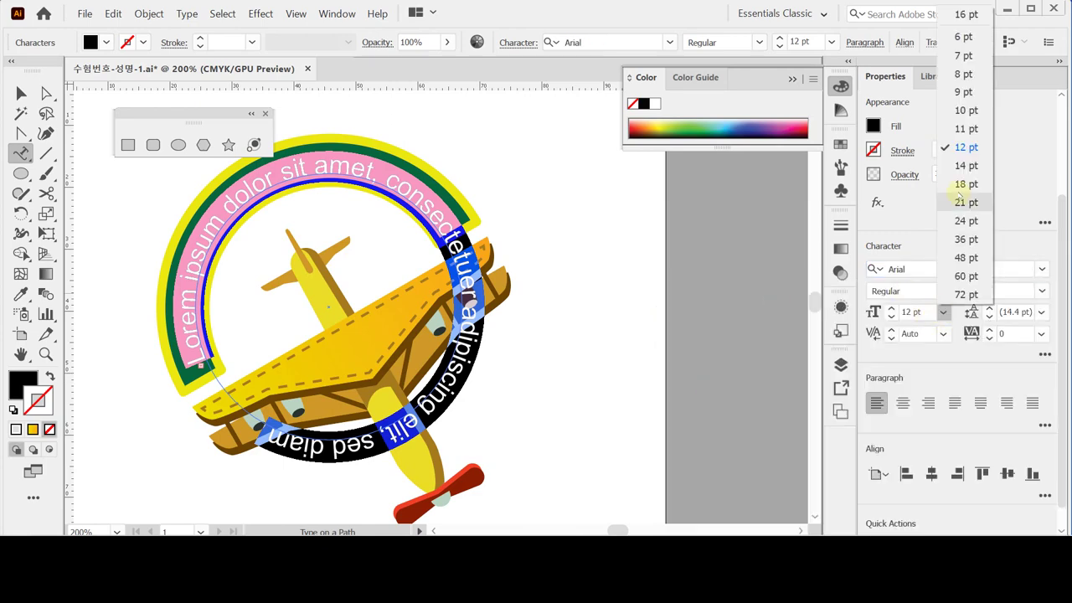
click(966, 164)
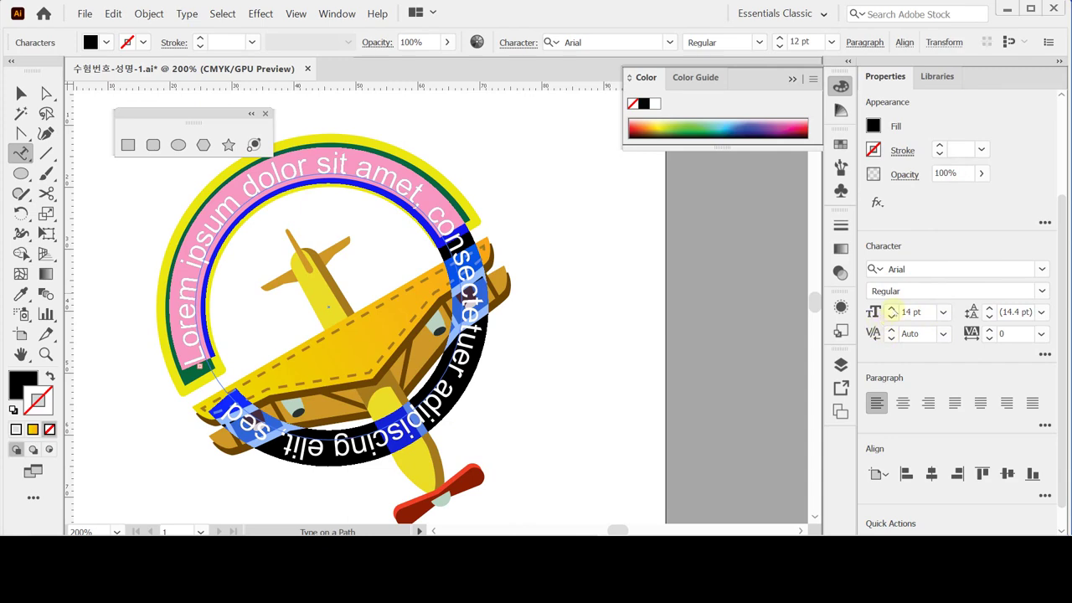
click(892, 311)
click(892, 311)
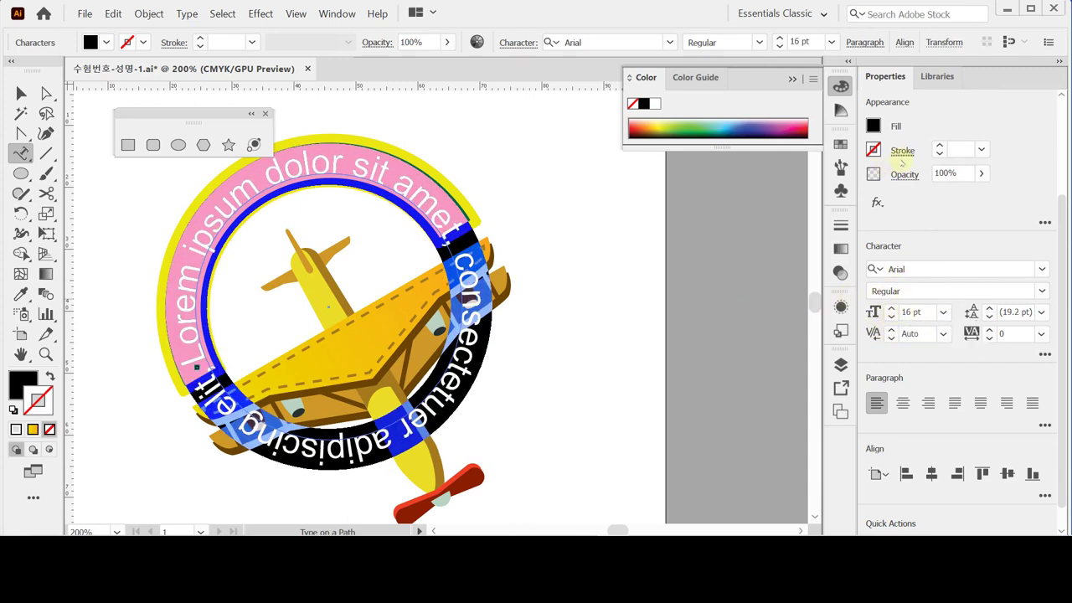
- Set the path text's fill color to white
click(873, 125)
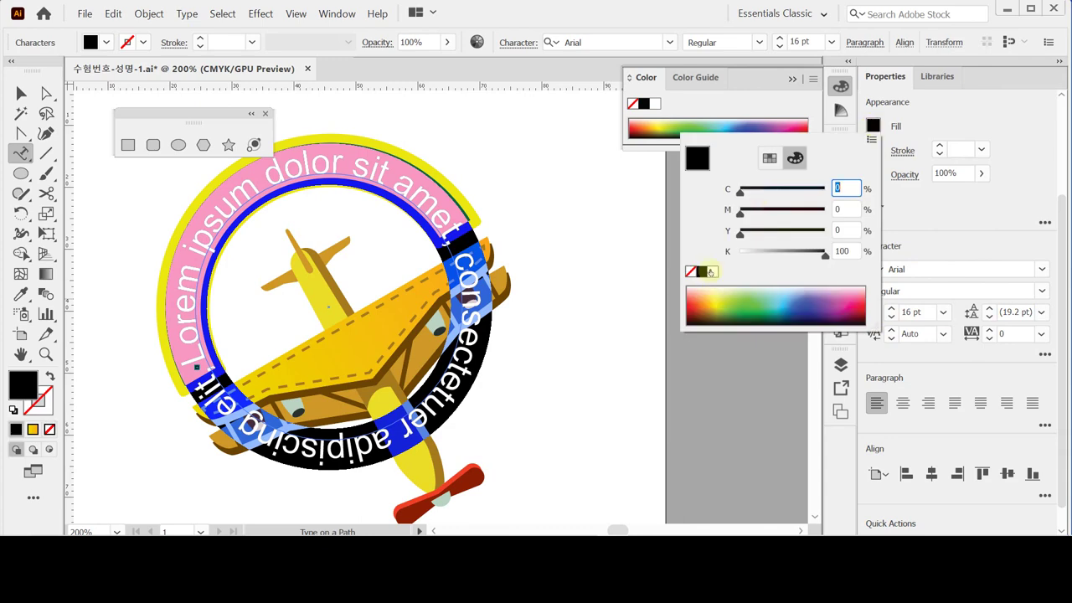
click(711, 272)
click(916, 125)
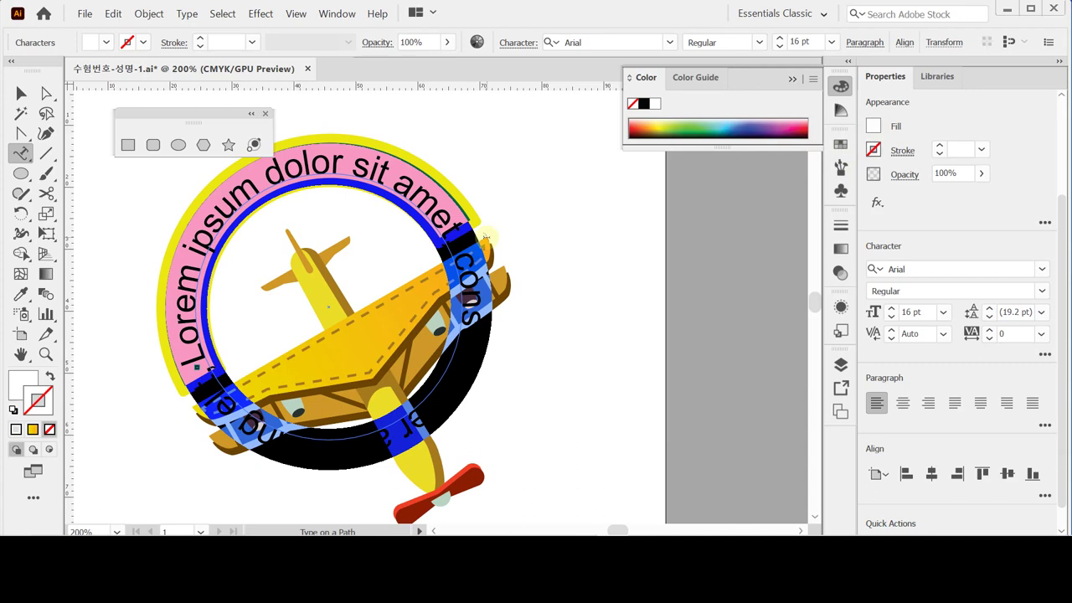
- Delete the placeholder text on the circular path and switch to capital letters for the new text
key(BackSpace)
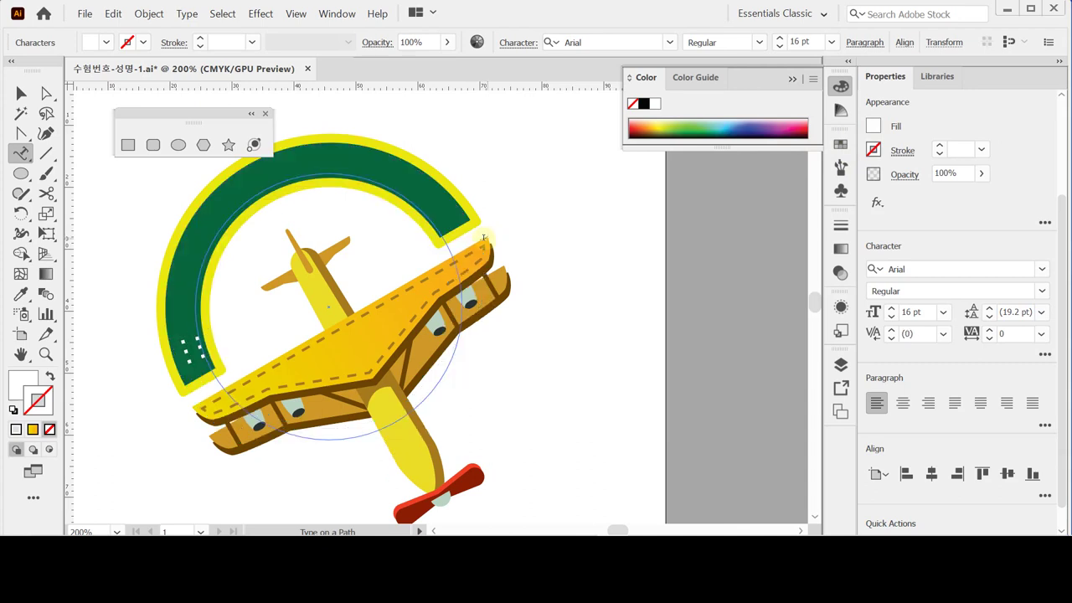
key(Caps_Lock)
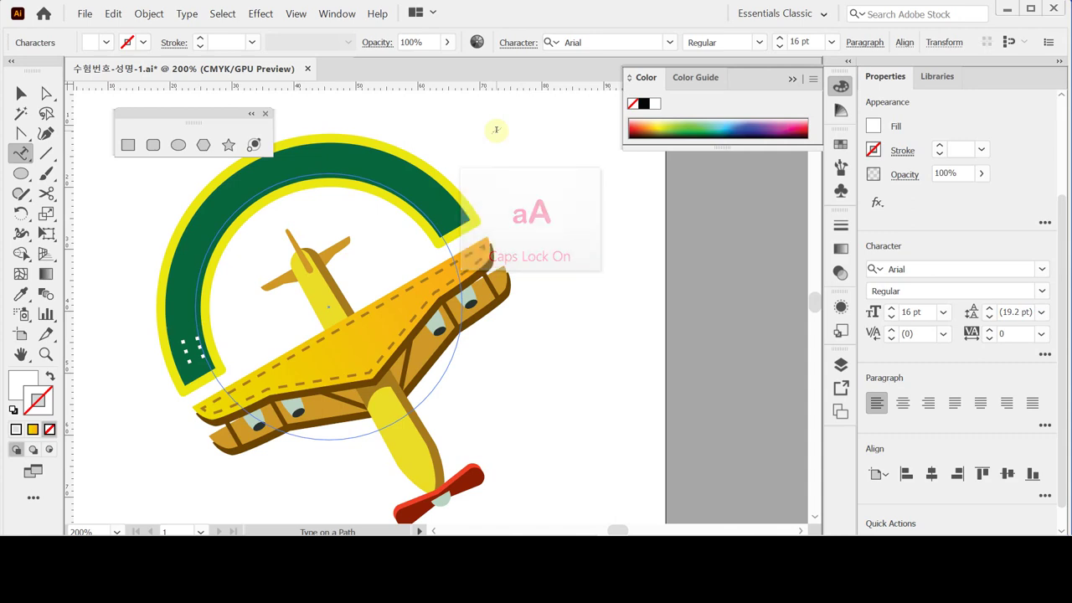
- Enter "ENJOY FLYING" after the opening dots on the circular type path over the green band, ending with a matching cluster of dots
text(EN)
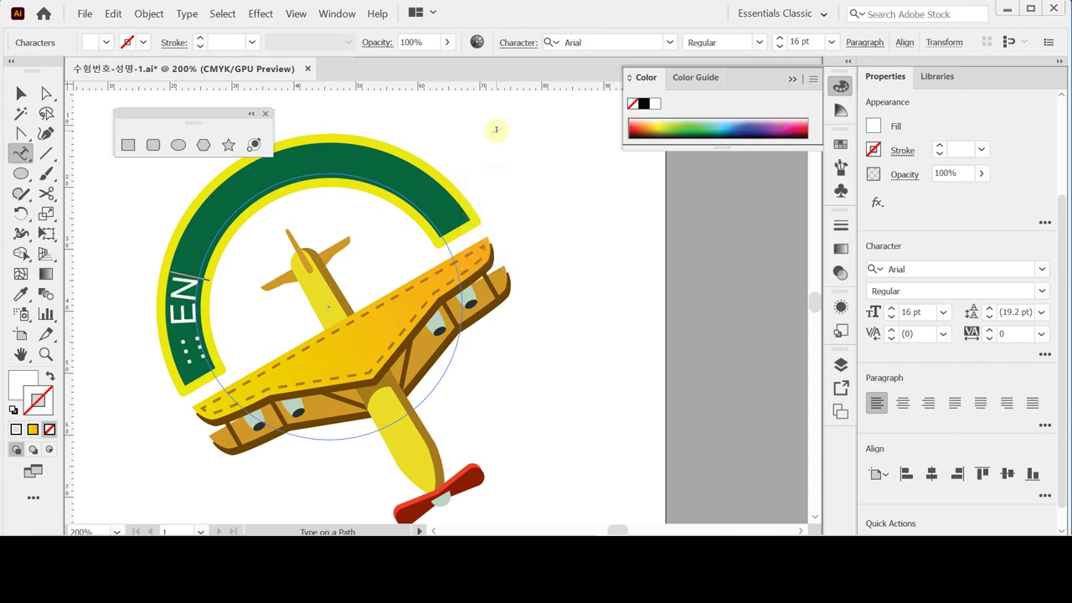
text(JOY)
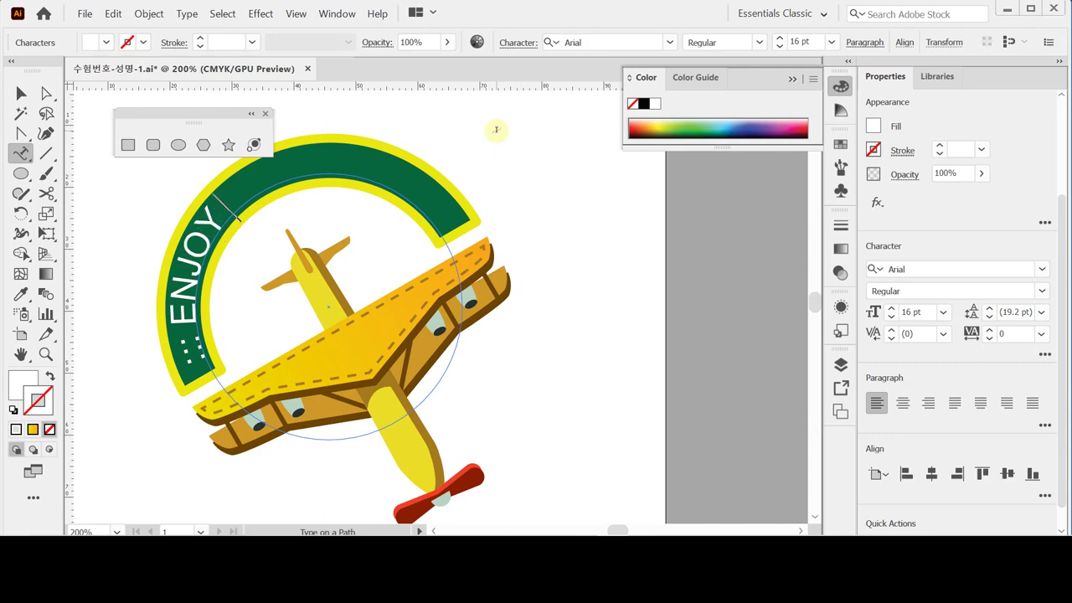
text( FL)
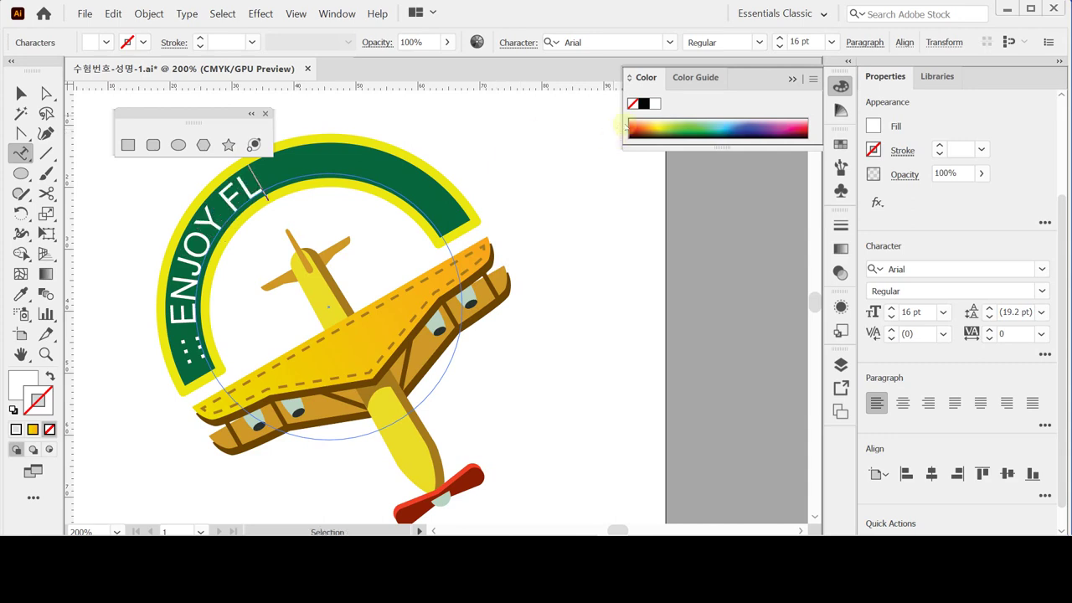
text(YING)
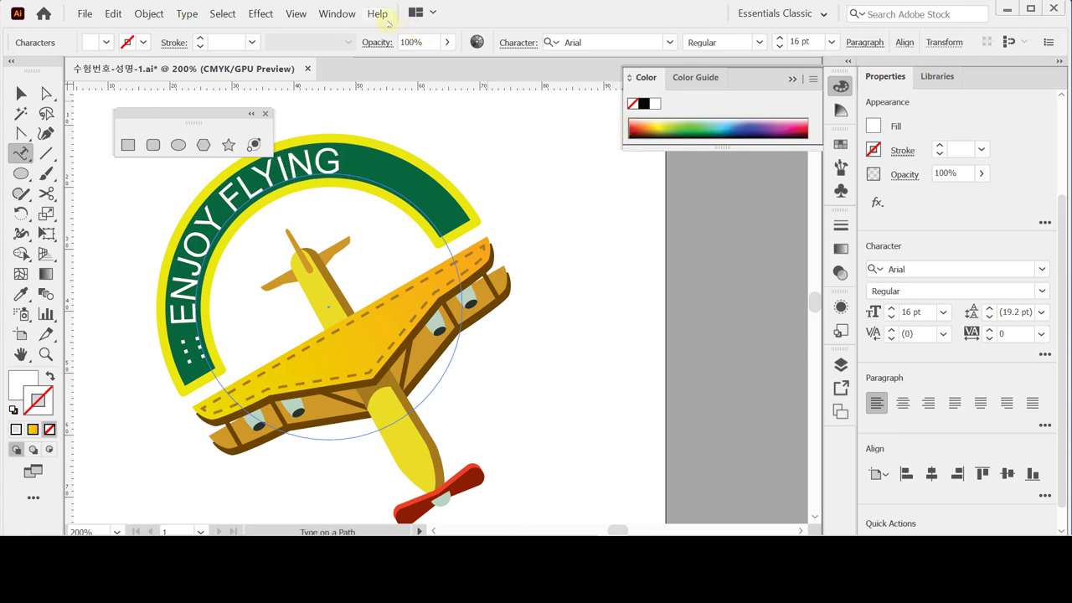
text( .::)
- Fill the word FLYING with yellow and finish editing the path text
drag(228, 206, 336, 172)
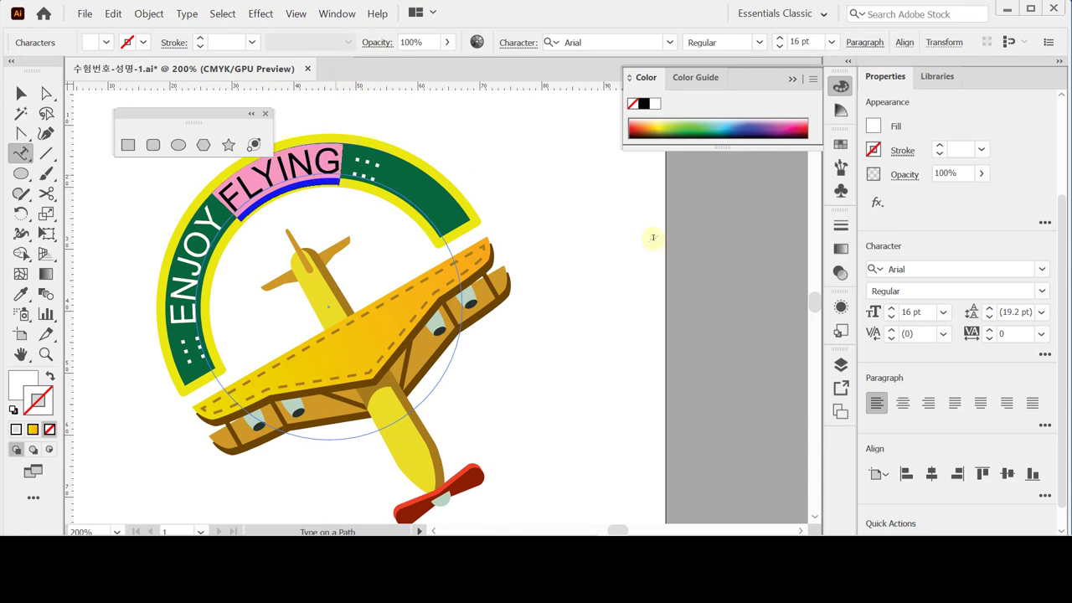
click(873, 126)
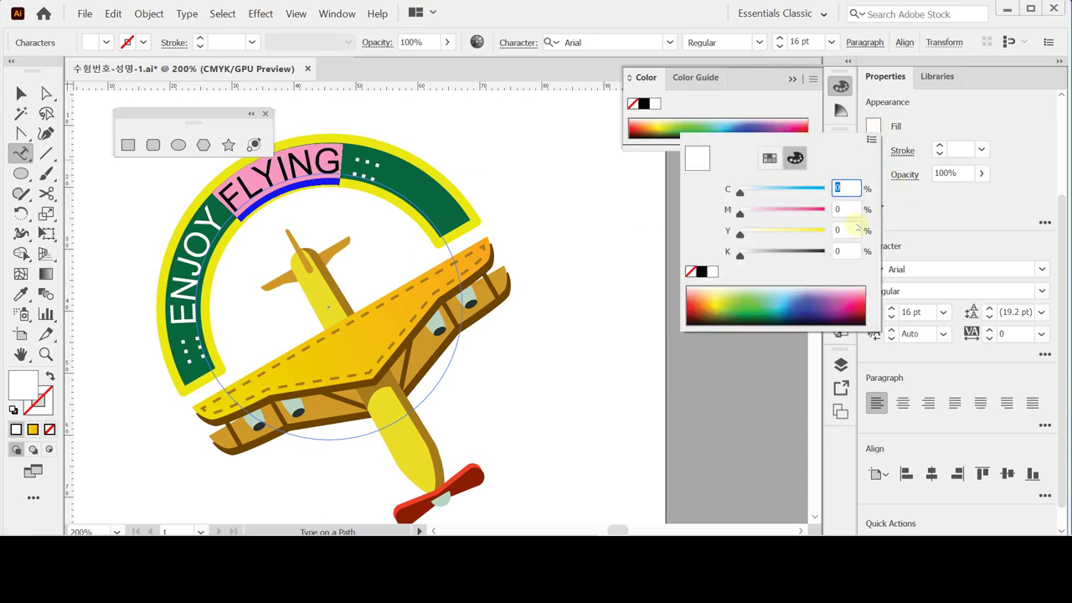
drag(739, 237, 867, 232)
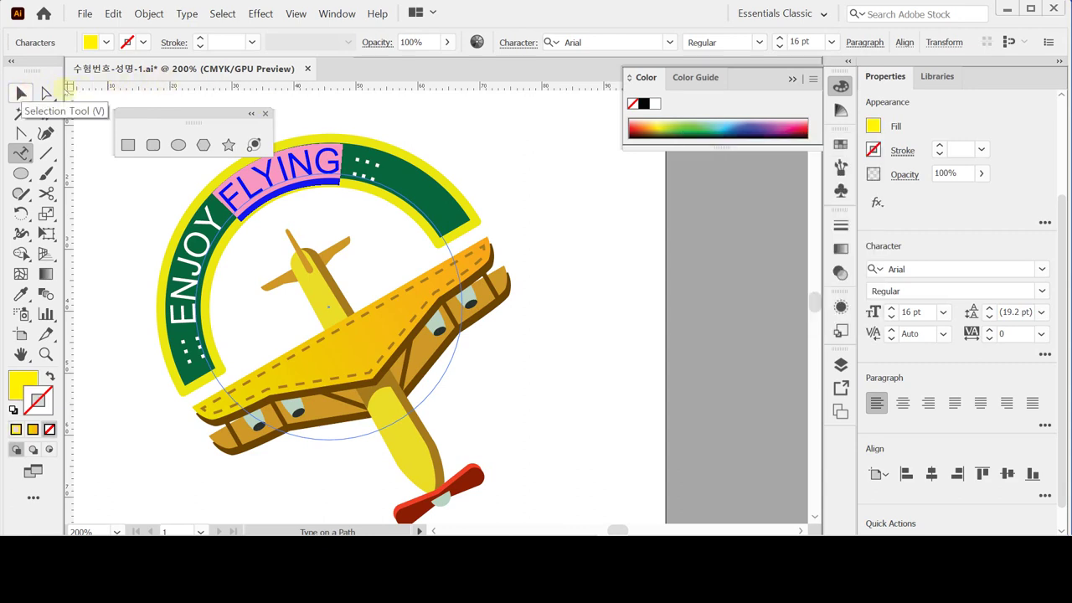
drag(222, 122, 200, 107)
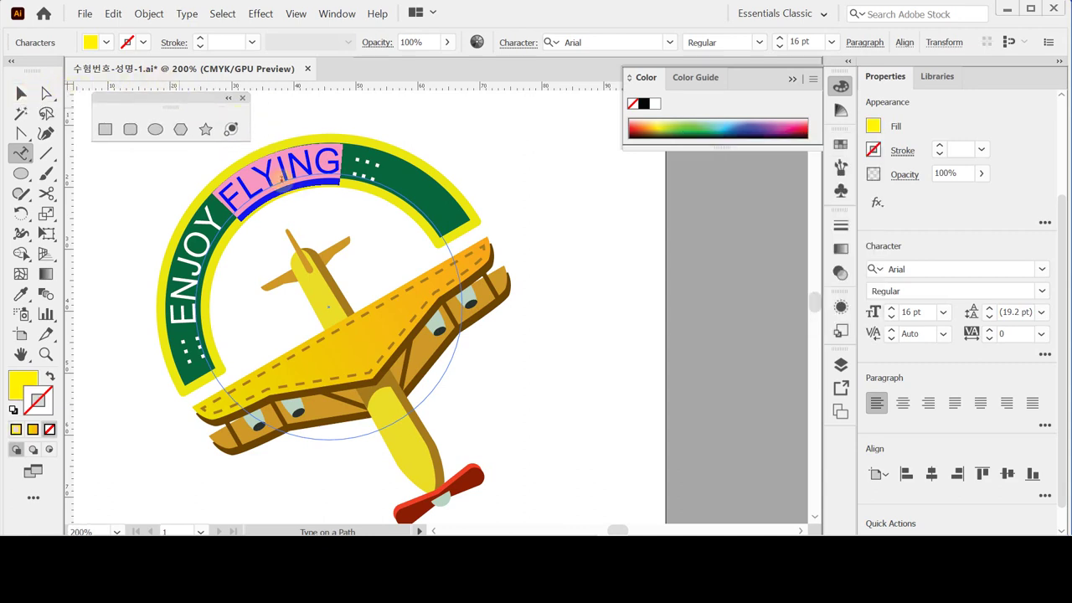
key(Escape)
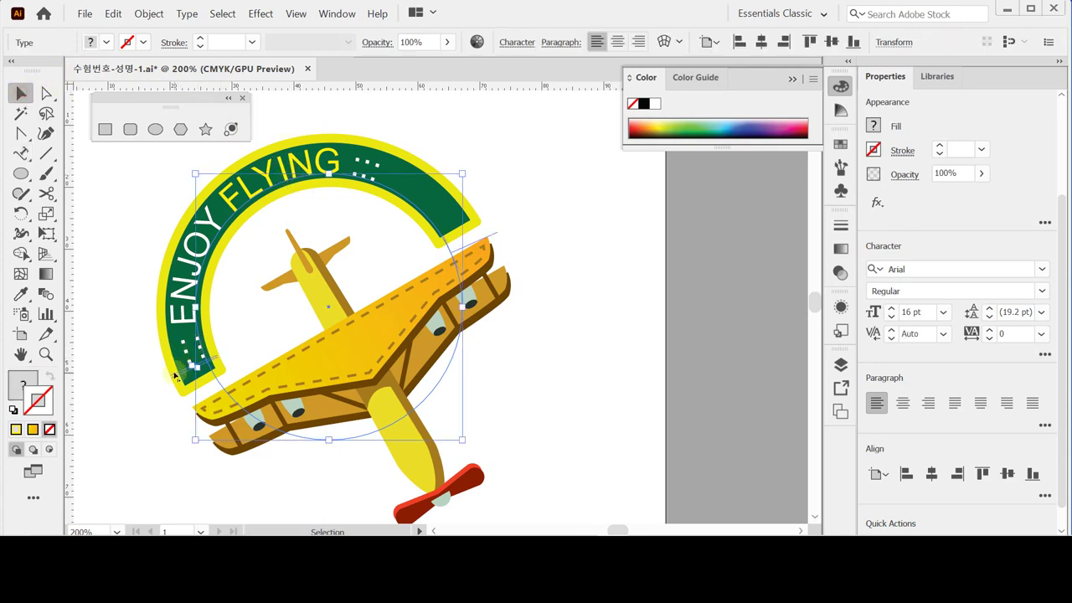
- Slide the ENJOY FLYING text clockwise along its path to centre it in the green band, and save the document
drag(174, 377, 176, 329)
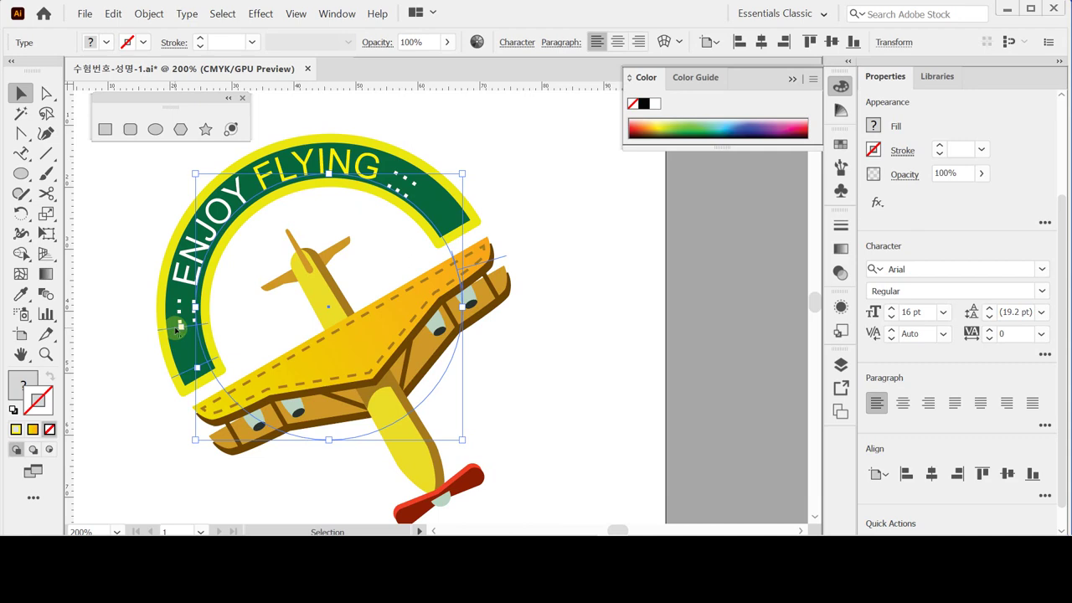
key(ctrl)
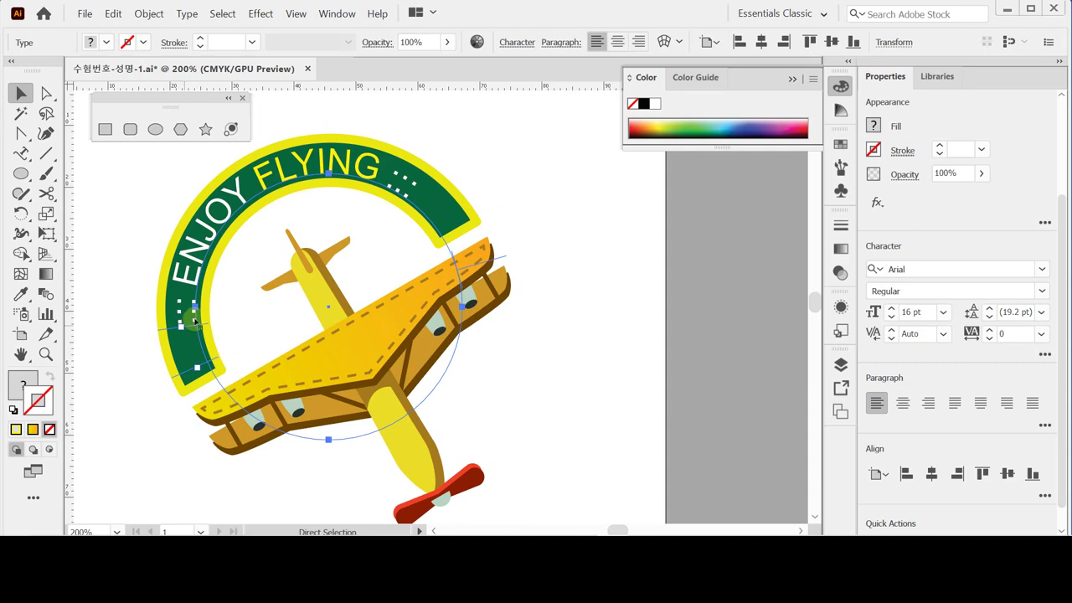
key(ctrl+s)
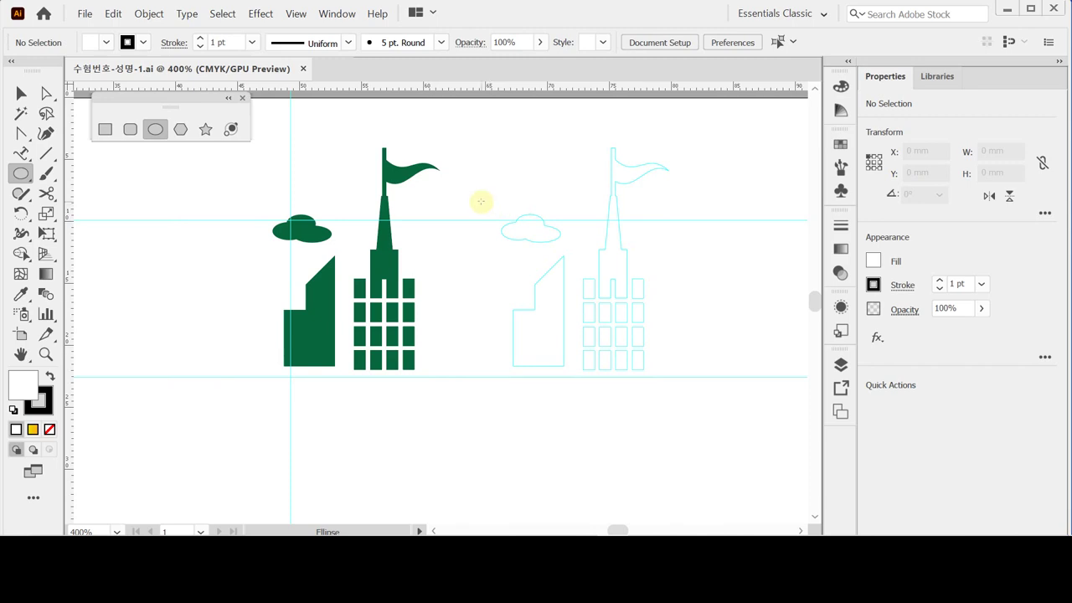
- Draw three overlapping ellipses over the cloud outline's lobes, the uppermost about 2.3 × 1.6 mm
key(ctrl+=)
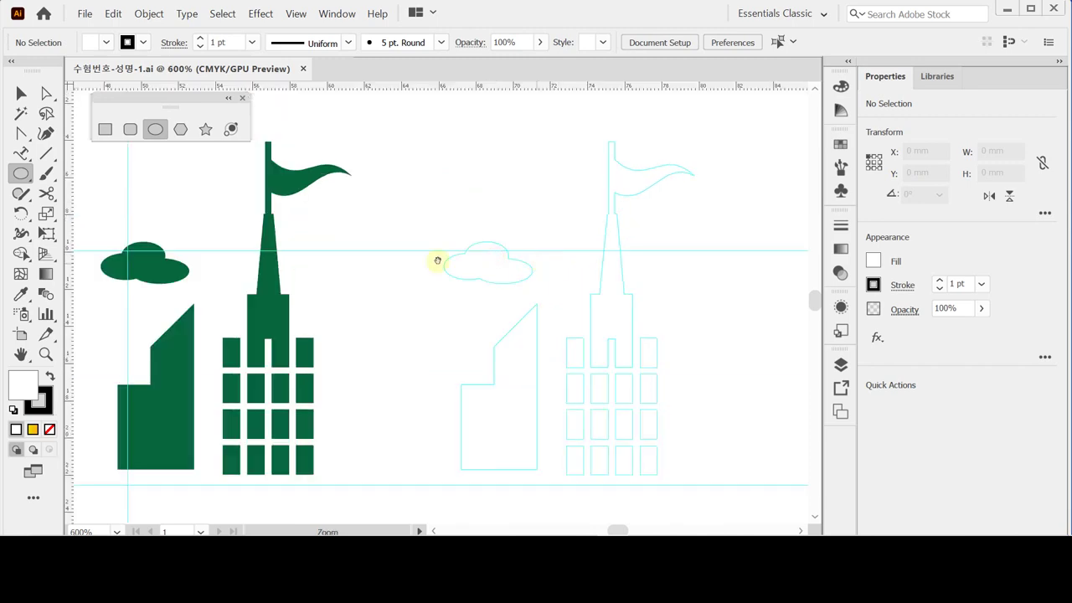
drag(447, 260, 461, 245)
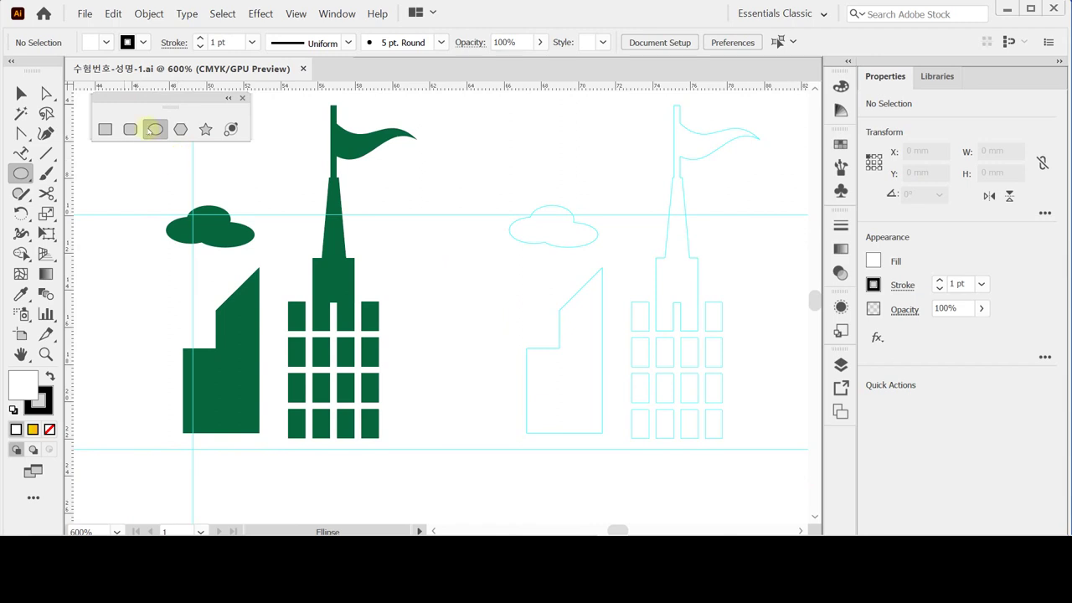
drag(531, 208, 575, 239)
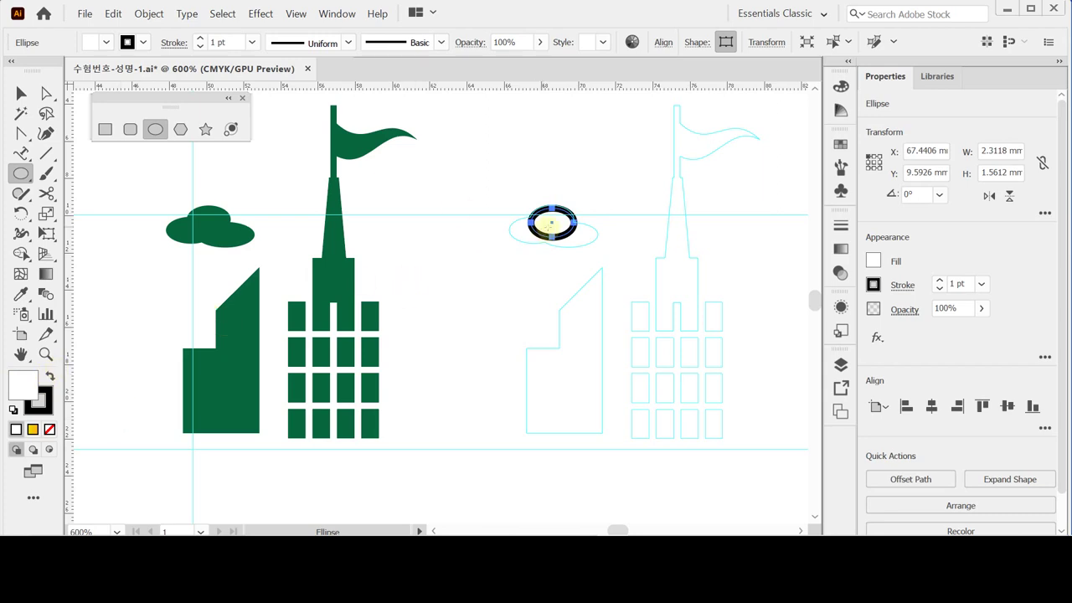
key(ctrl)
drag(551, 224, 552, 225)
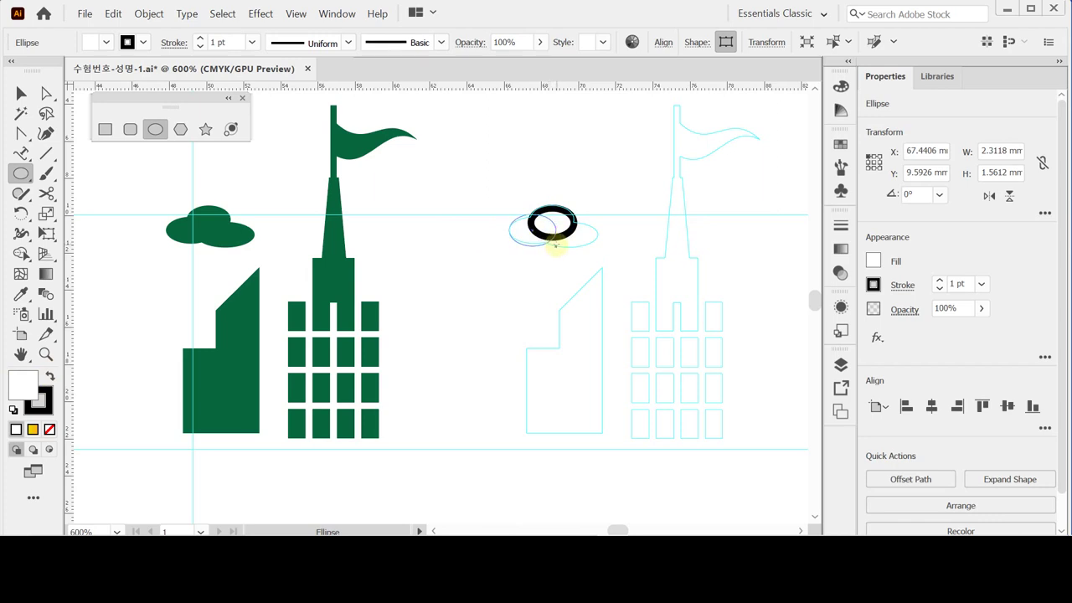
drag(552, 242, 586, 215)
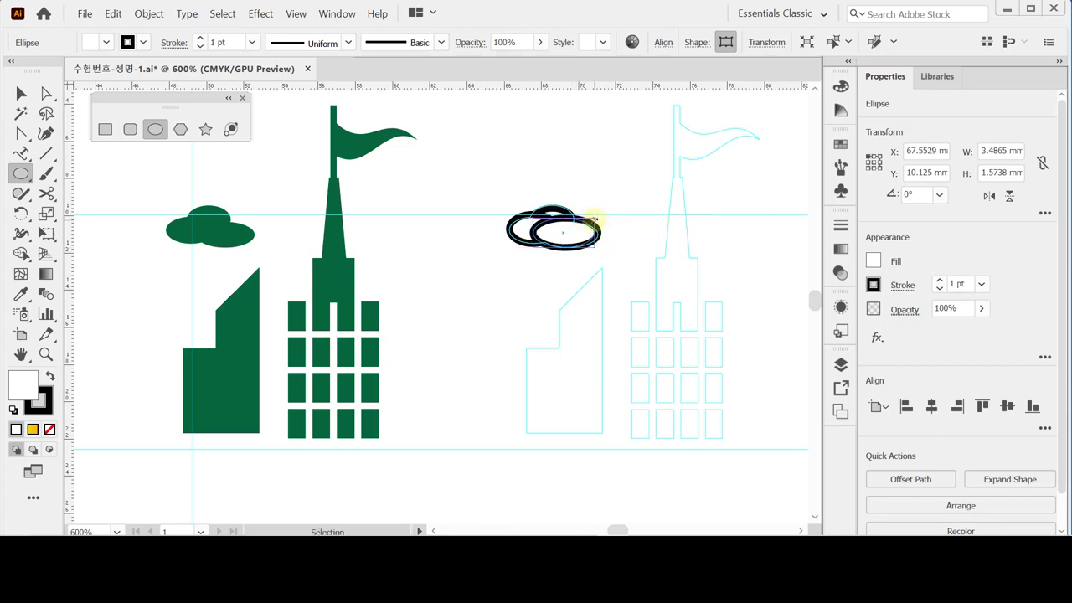
- Unite the three ellipses into one cloud shape and apply the finished cloud's dark green fill with no stroke
drag(492, 184, 574, 253)
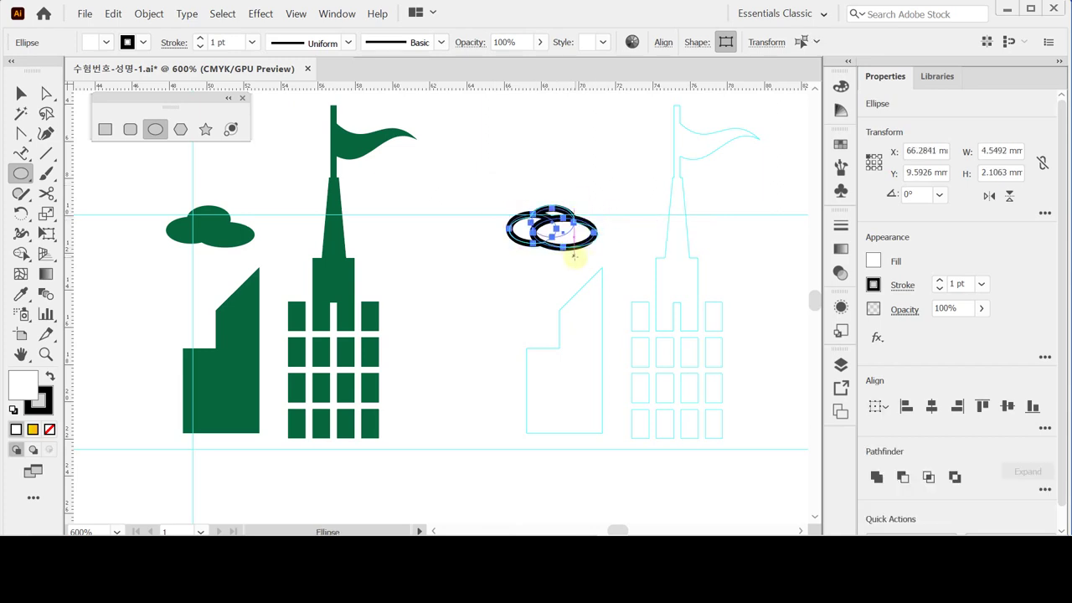
click(877, 477)
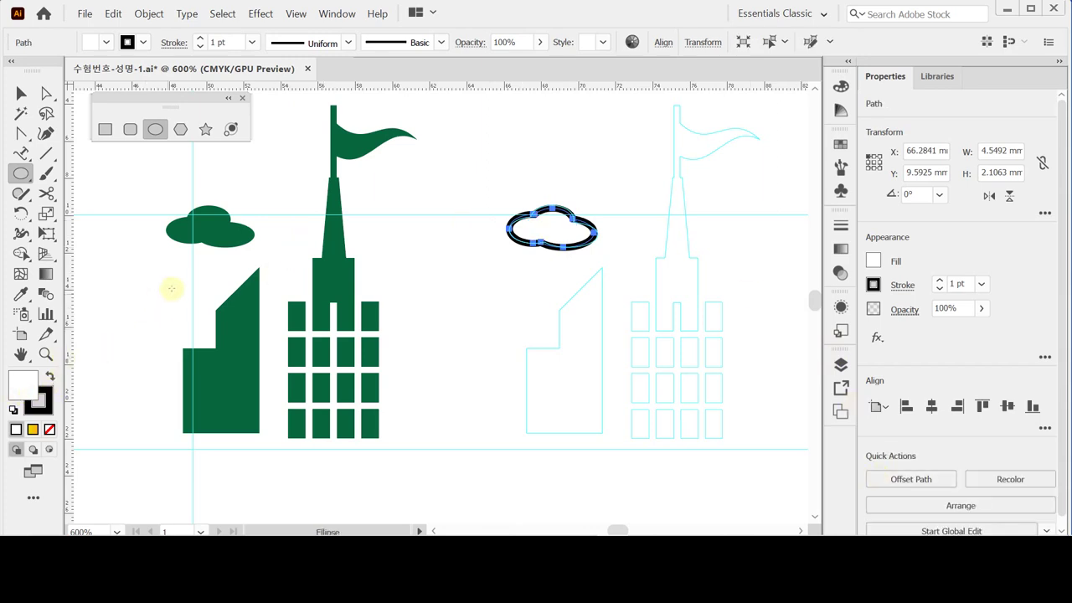
key(i)
click(208, 232)
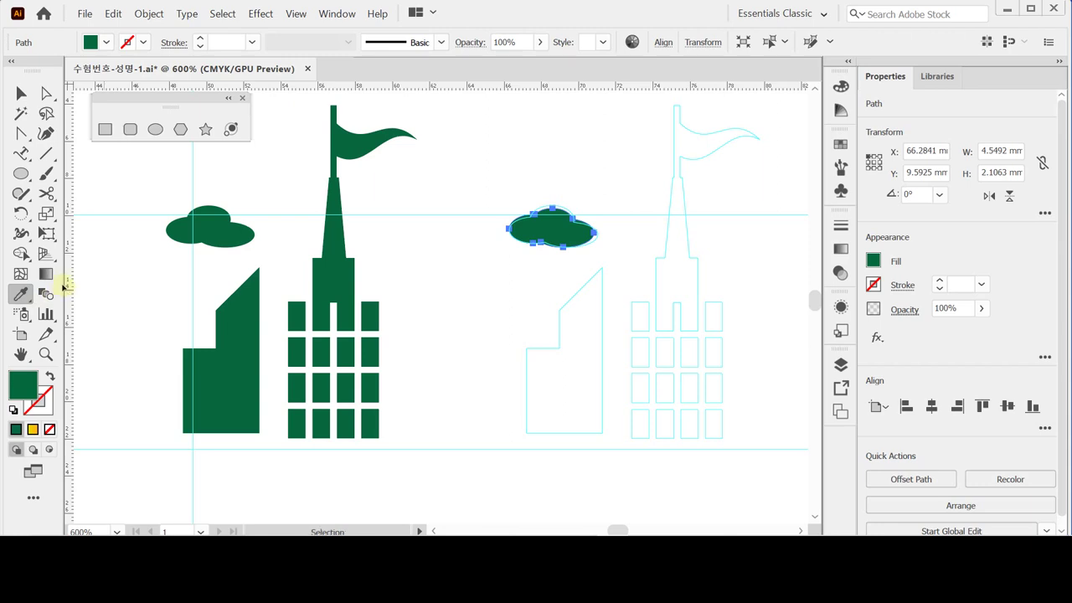
- Draw two overlapping green rectangles over the stepped building outline: a low one and a tall one about 2.4 × 8.9 mm
click(107, 132)
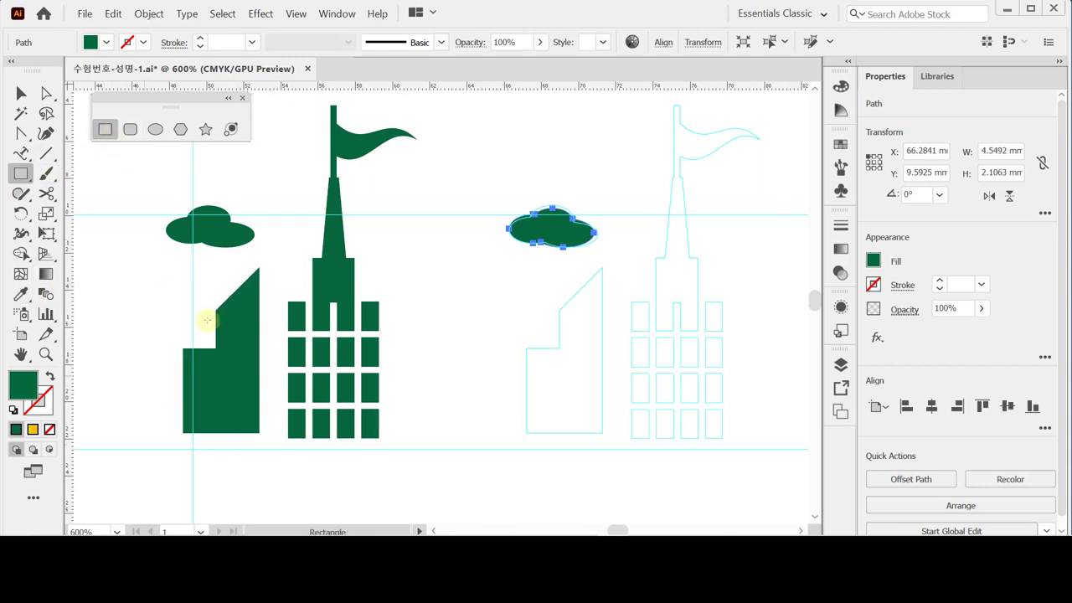
drag(526, 349, 569, 433)
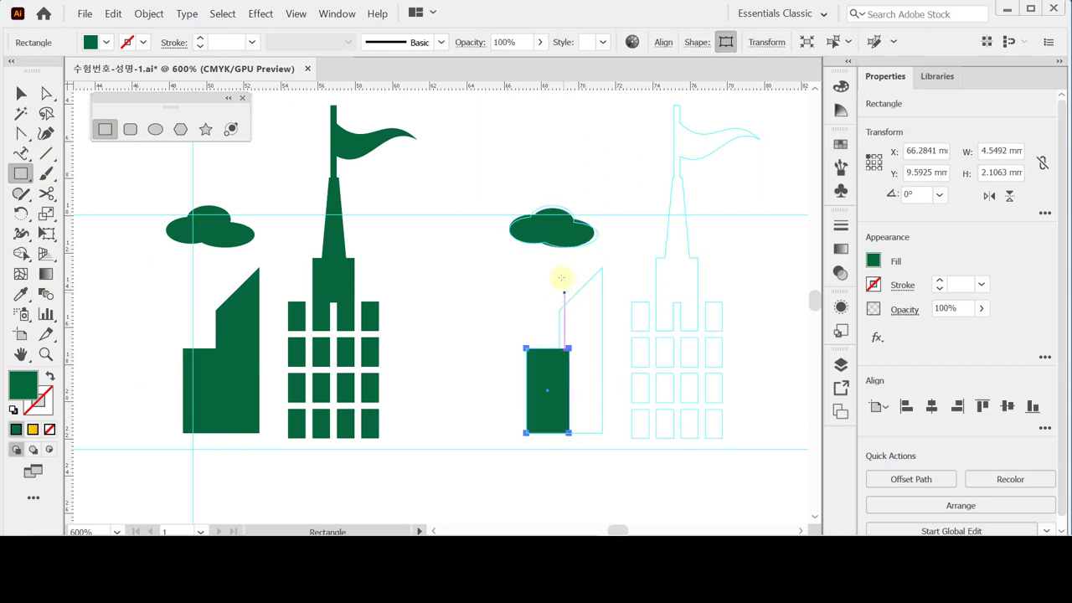
drag(602, 268, 557, 432)
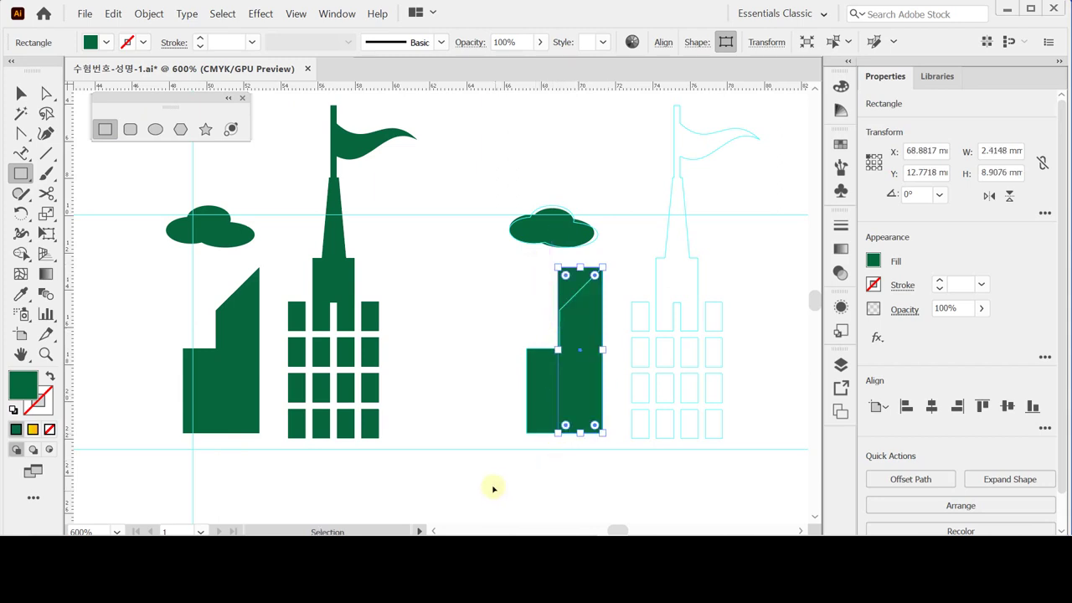
ctrl+click(518, 457)
ctrl+click(504, 442)
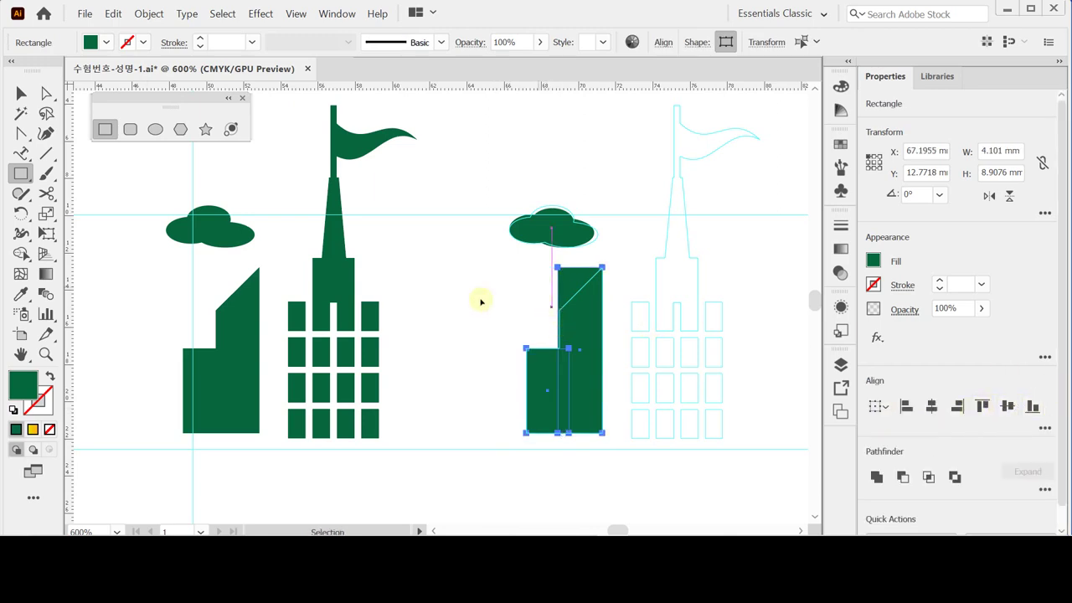
key(ctrl+shift+a)
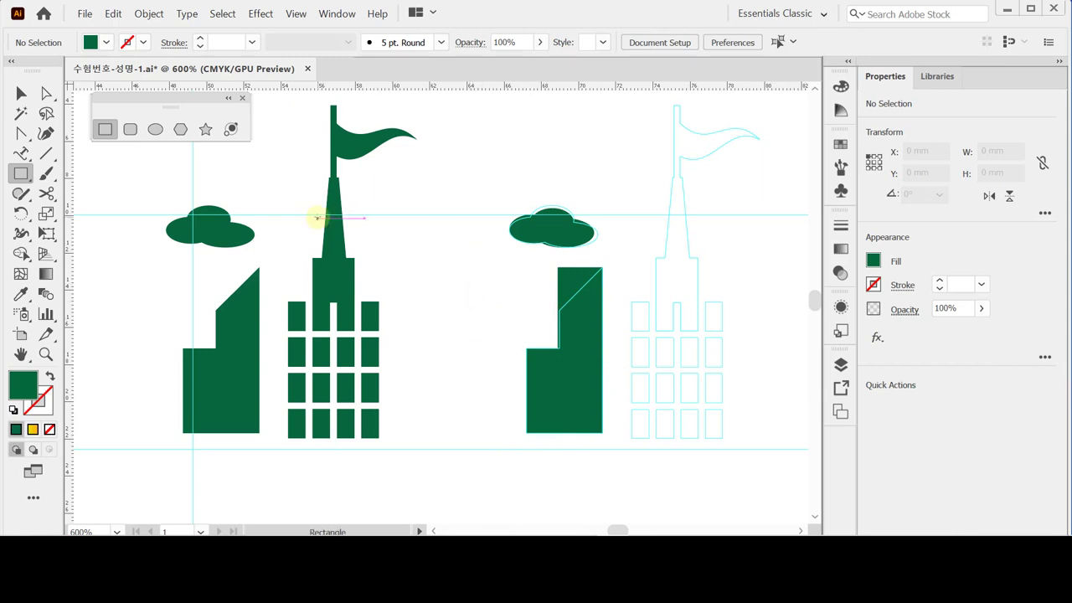
- Move the tall rectangle's upper-left anchor point straight down to the outline's corner to form the slanted roof
key(a)
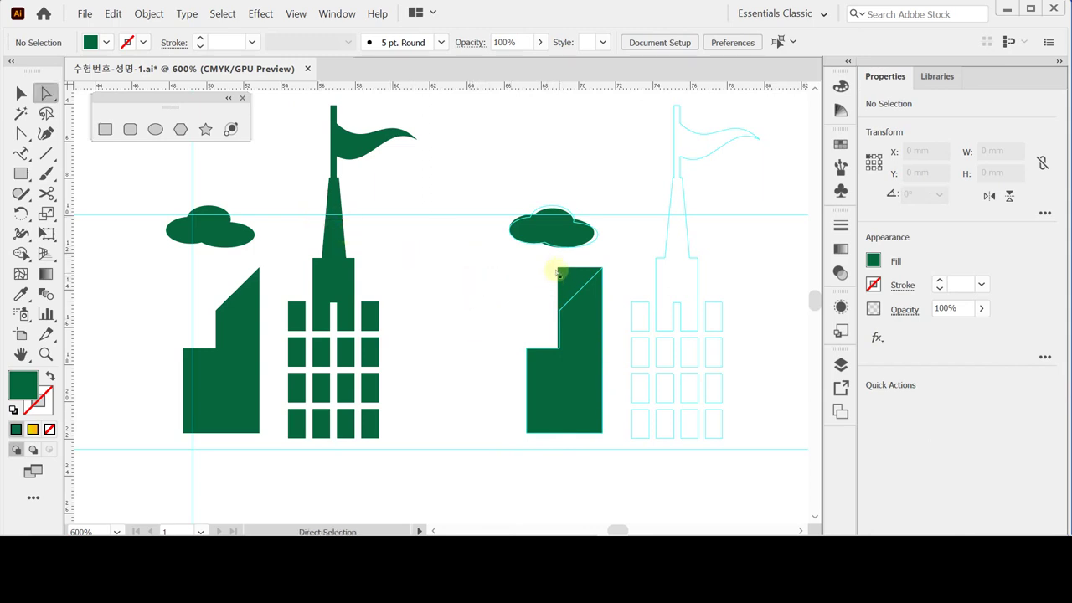
click(557, 268)
drag(558, 269, 557, 314)
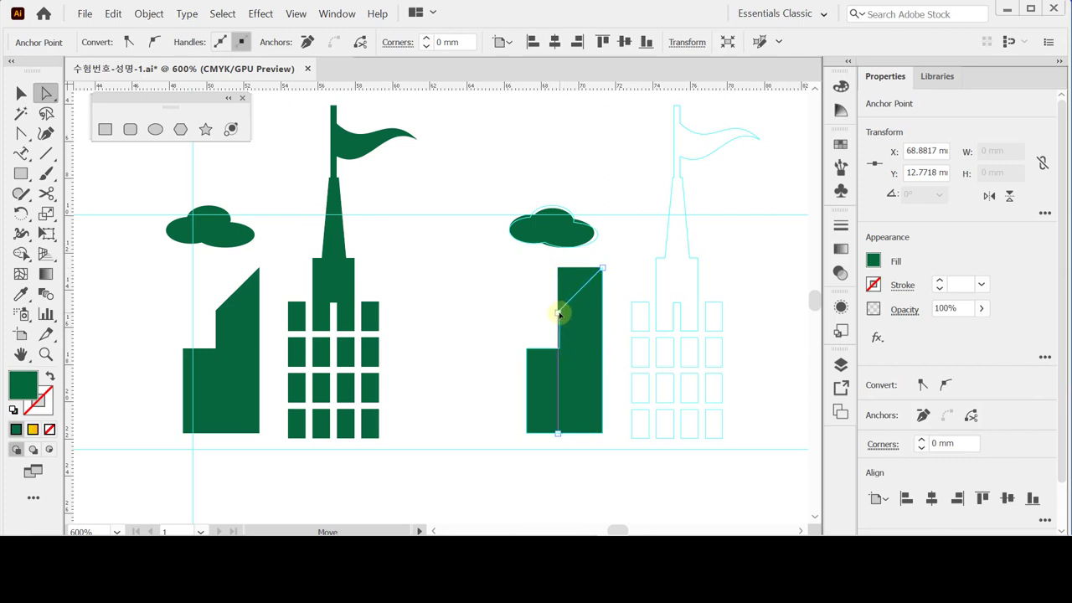
drag(558, 314, 557, 312)
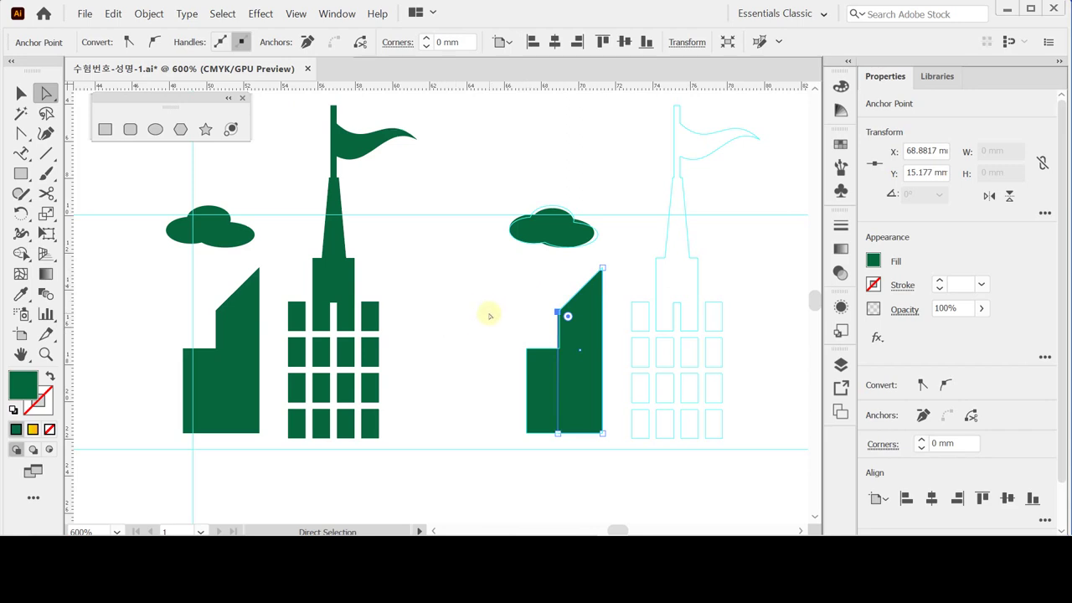
- Unite the slanted-roof shape and the low rectangle into a single building shape, and deselect it
shift+click(538, 337)
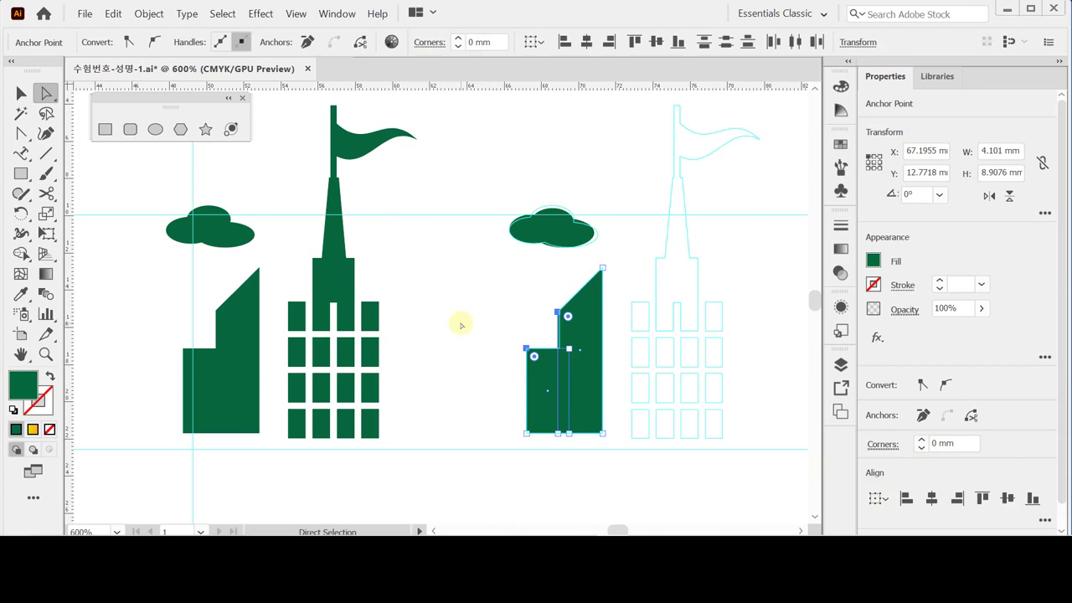
key(v)
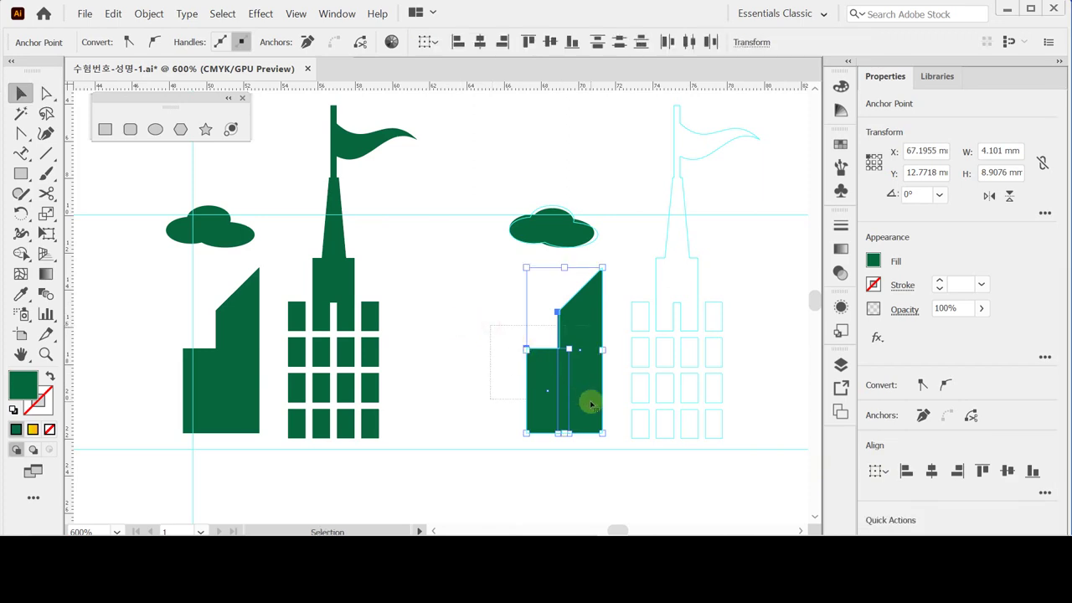
scroll(1057, 411, down, 2)
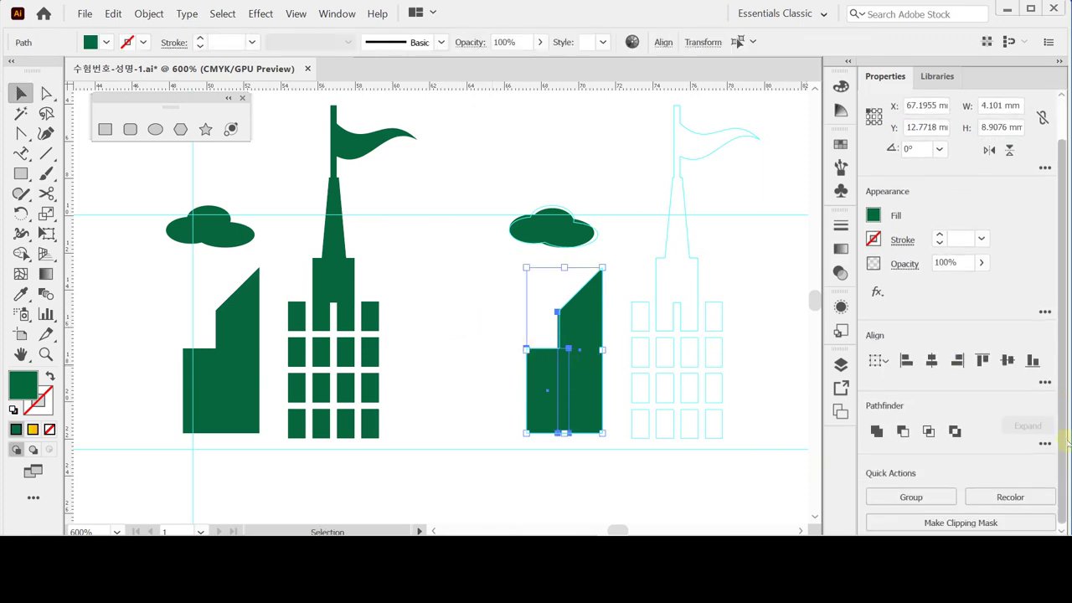
click(876, 431)
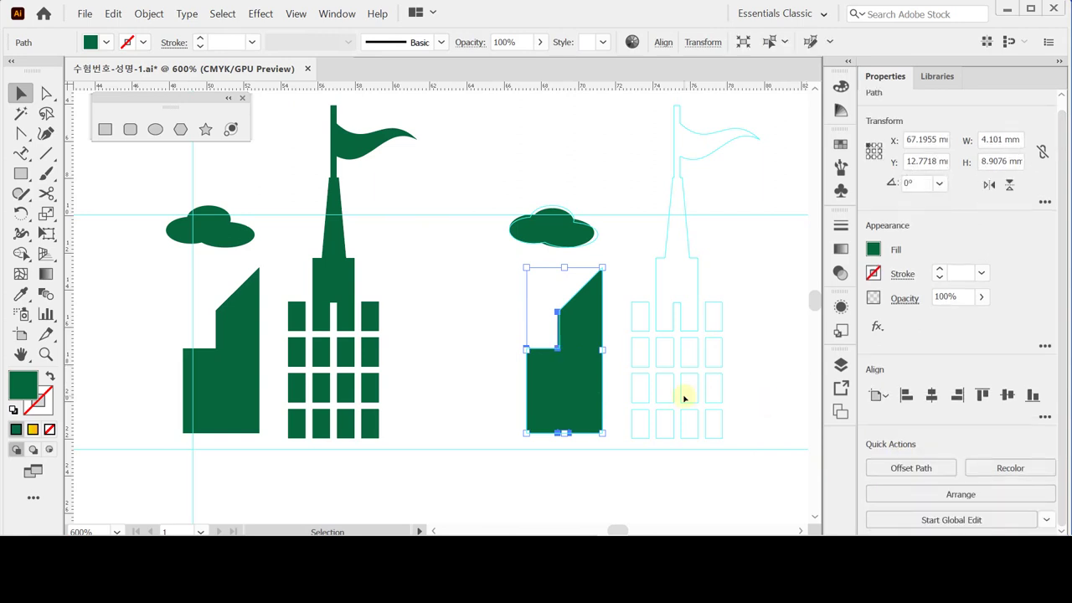
click(485, 304)
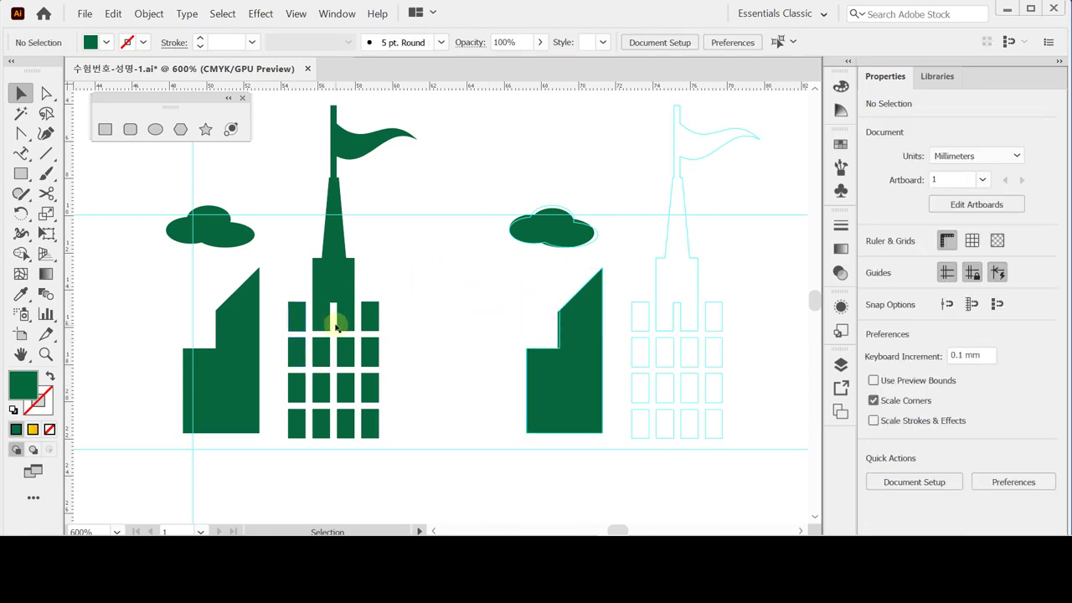
- Draw a green rectangle about 0.93 × 1.57 mm over the upper-left window outline of the tower building
click(104, 128)
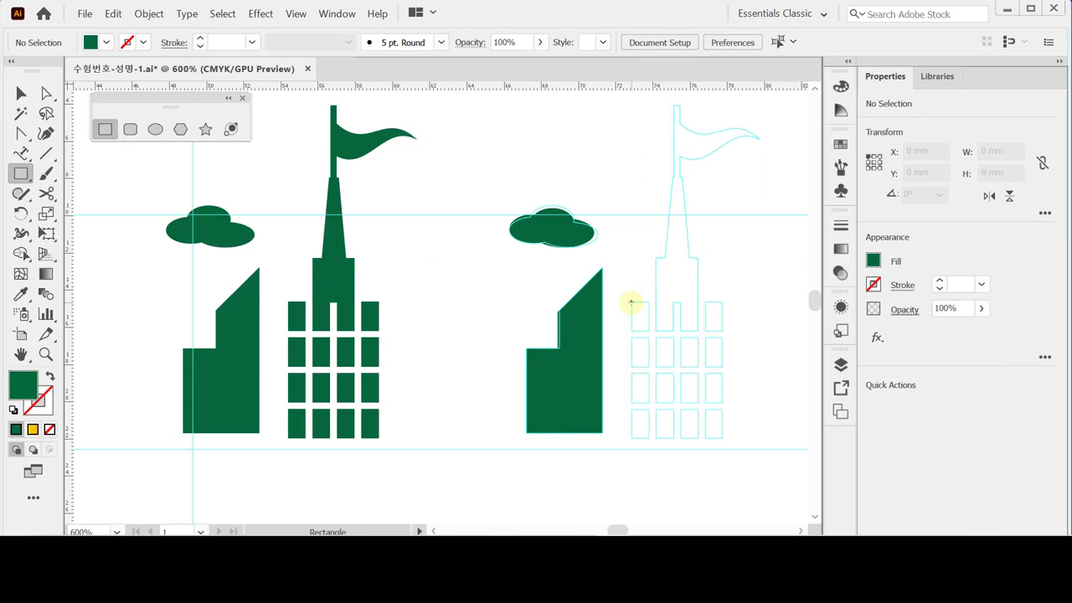
drag(631, 303, 648, 334)
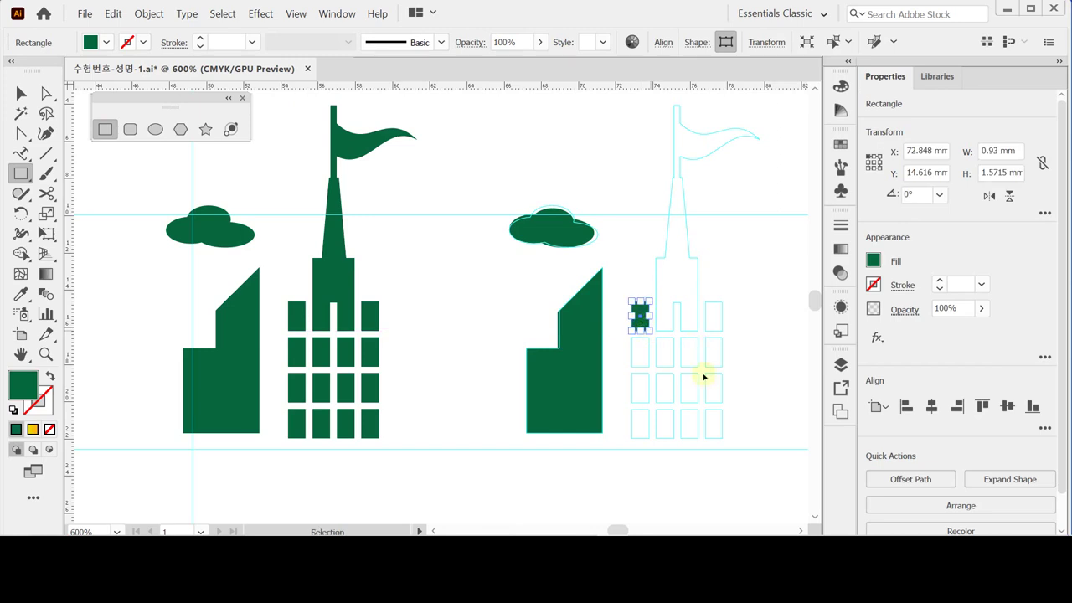
- Copy the green window rectangle straight across onto the second window outline of the tower's top row
scroll(668, 364, up, 1)
drag(667, 364, 491, 319)
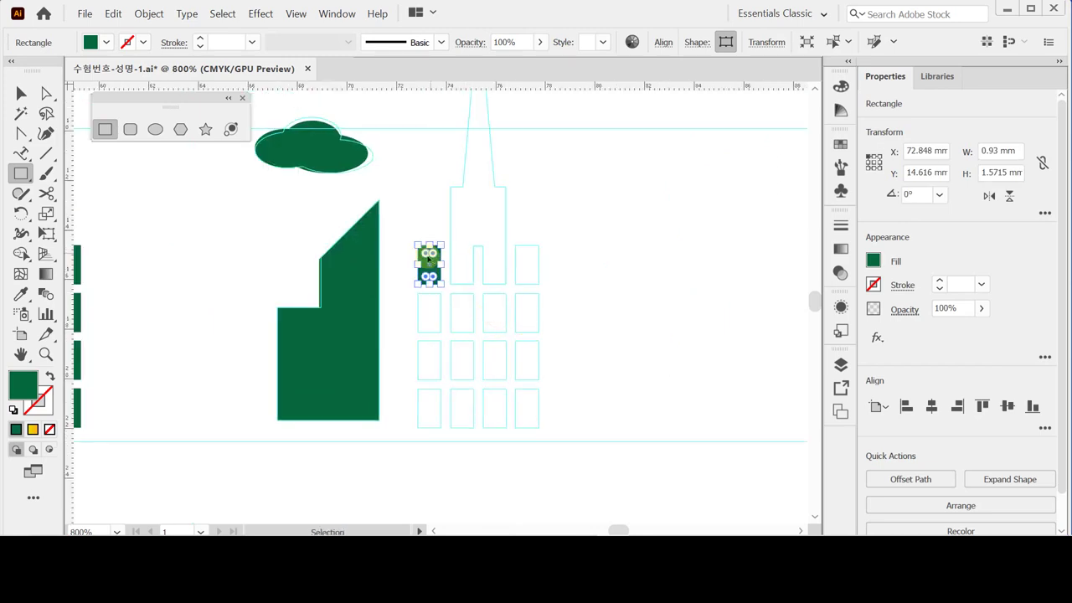
click(436, 316)
click(427, 266)
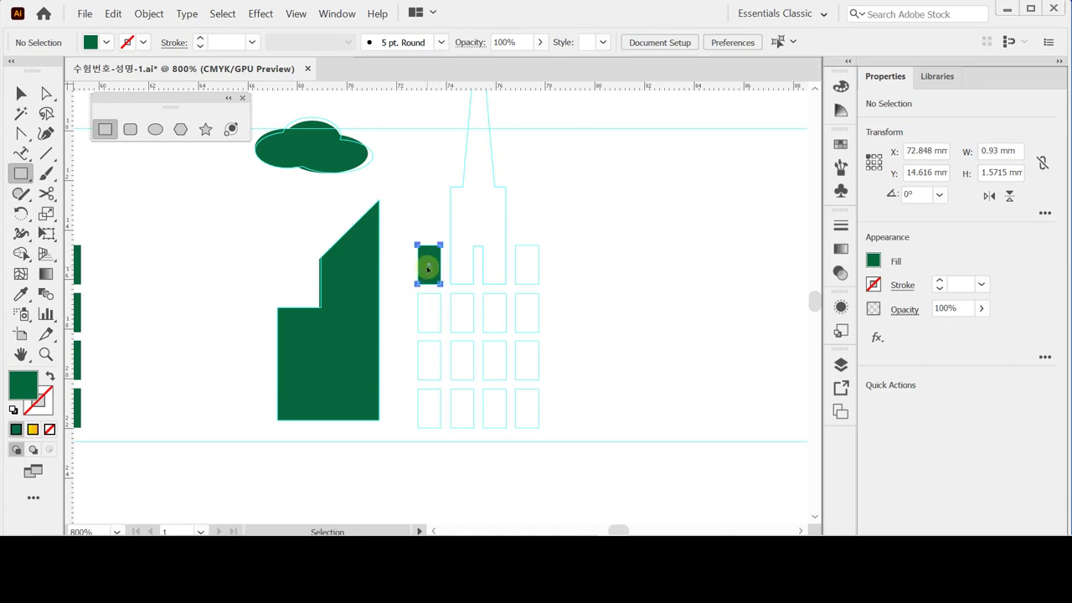
click(454, 335)
click(431, 265)
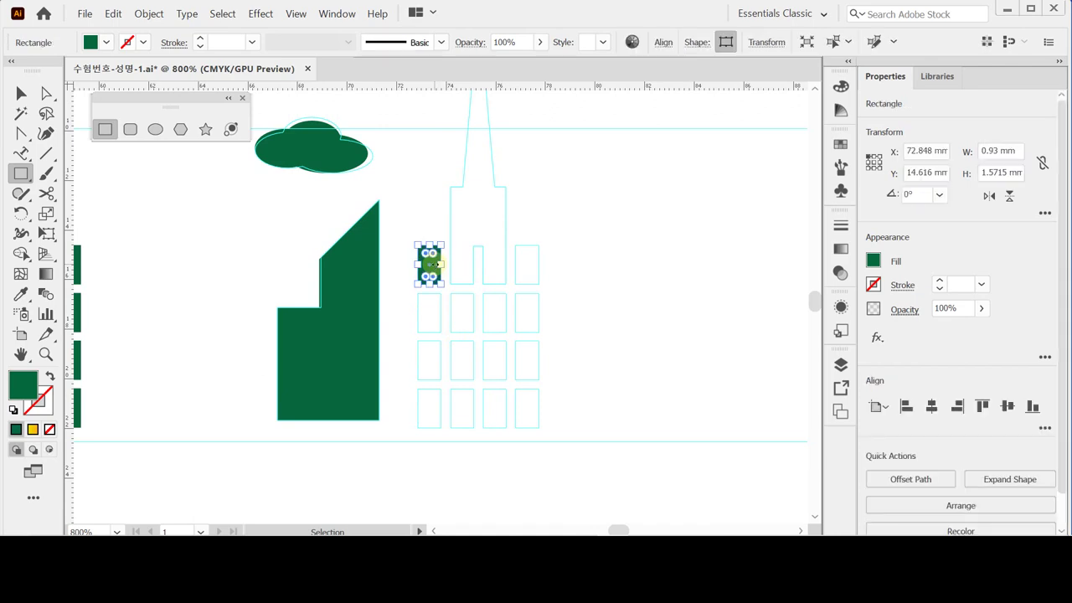
click(449, 329)
key(ctrl+plus)
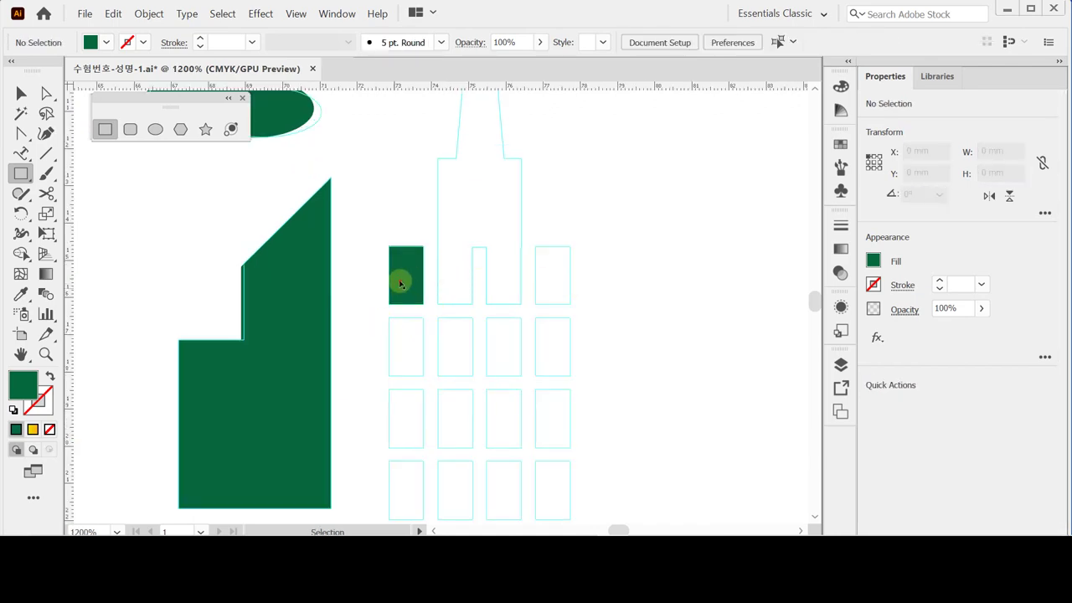
click(400, 280)
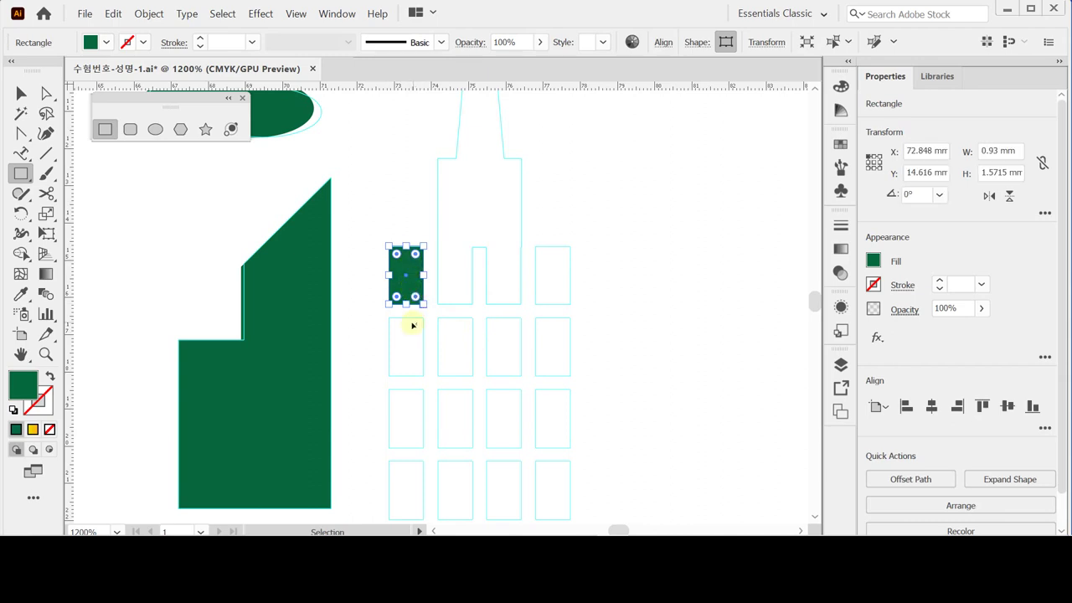
click(409, 283)
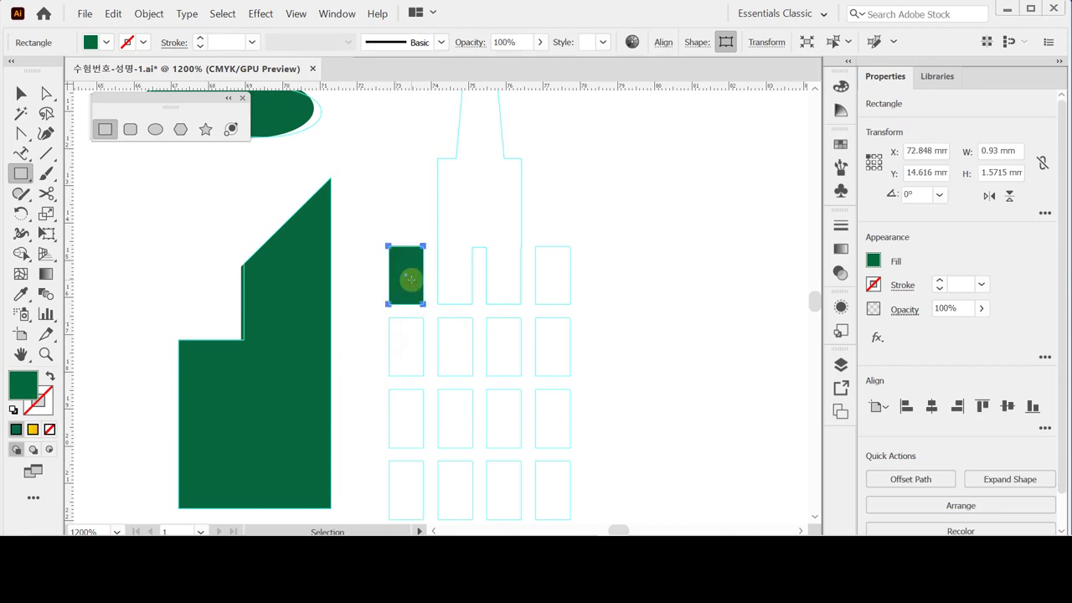
drag(409, 280, 460, 283)
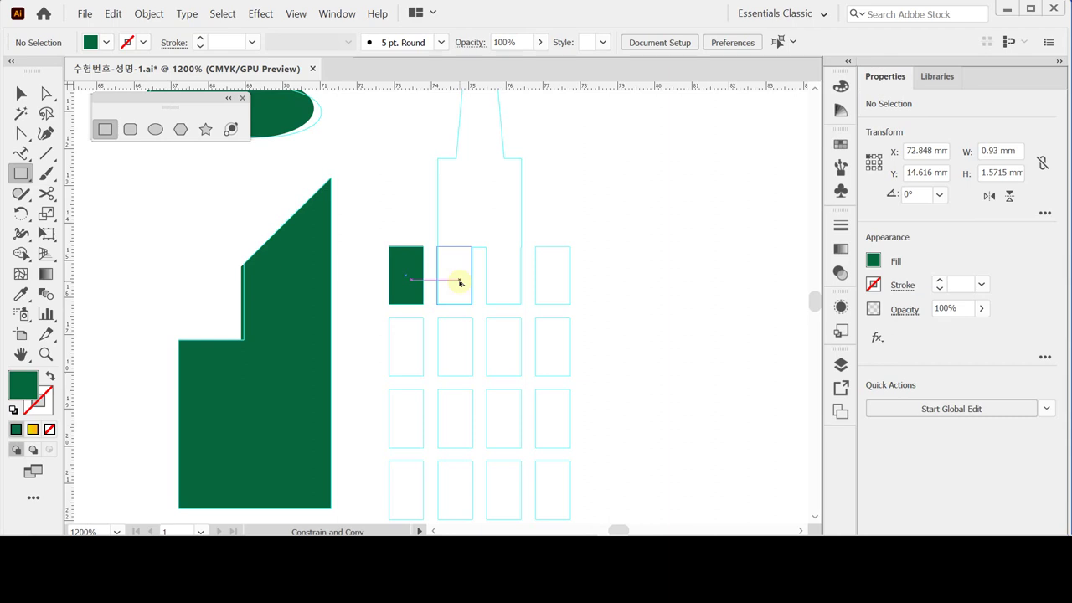
drag(459, 284, 457, 281)
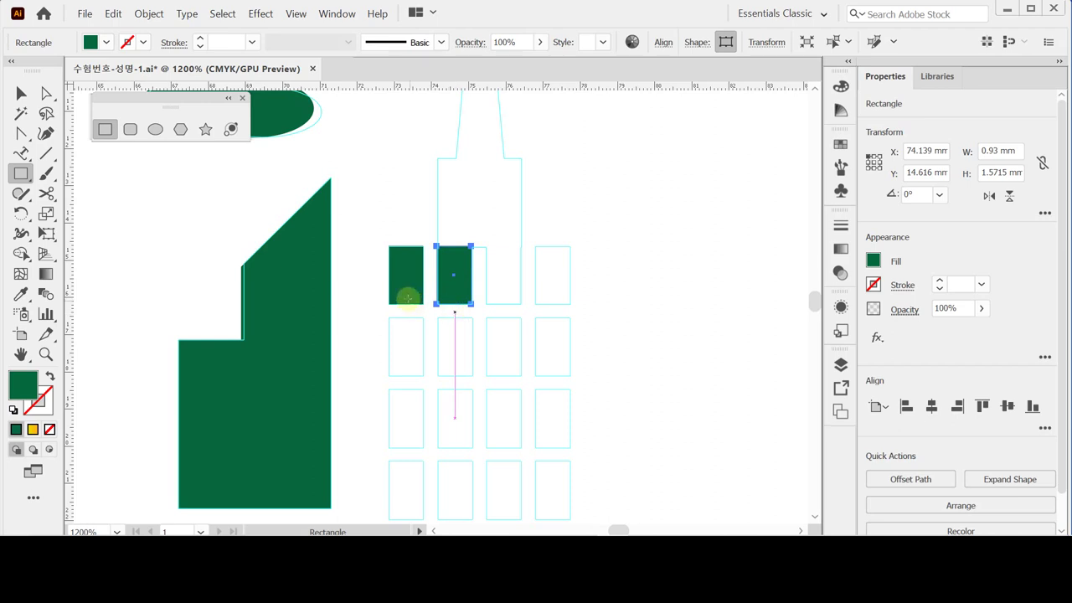
- Repeat the horizontal copy twice to fill the last two window outlines in the top row
click(448, 251)
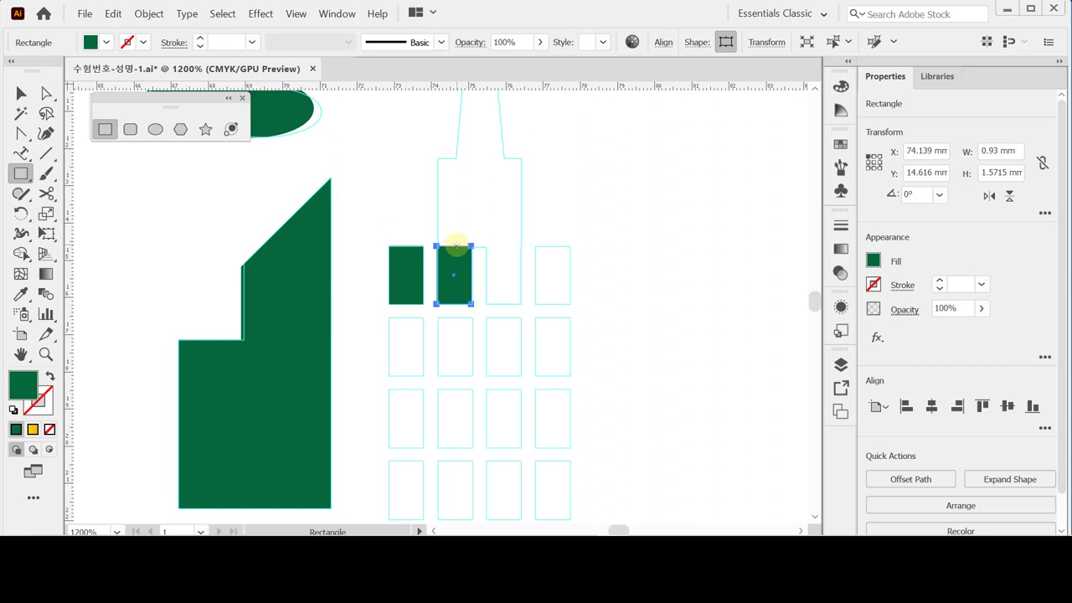
key(ctrl+d)
key(ctrl+d)
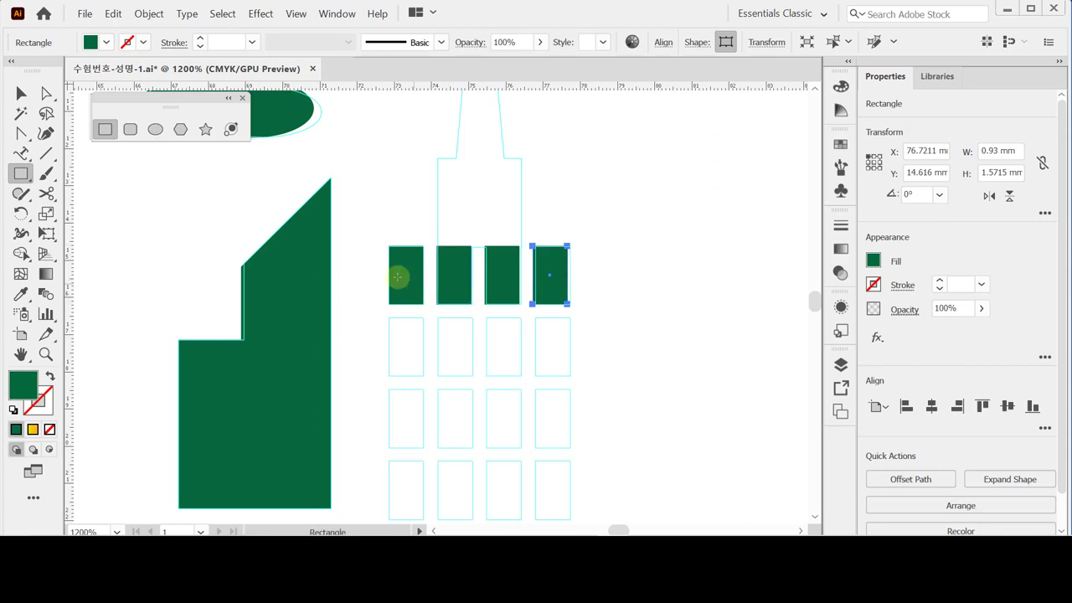
- Copy the row of four windows straight down onto the second row and repeat the copy twice to fill the lower rows
drag(363, 243, 582, 278)
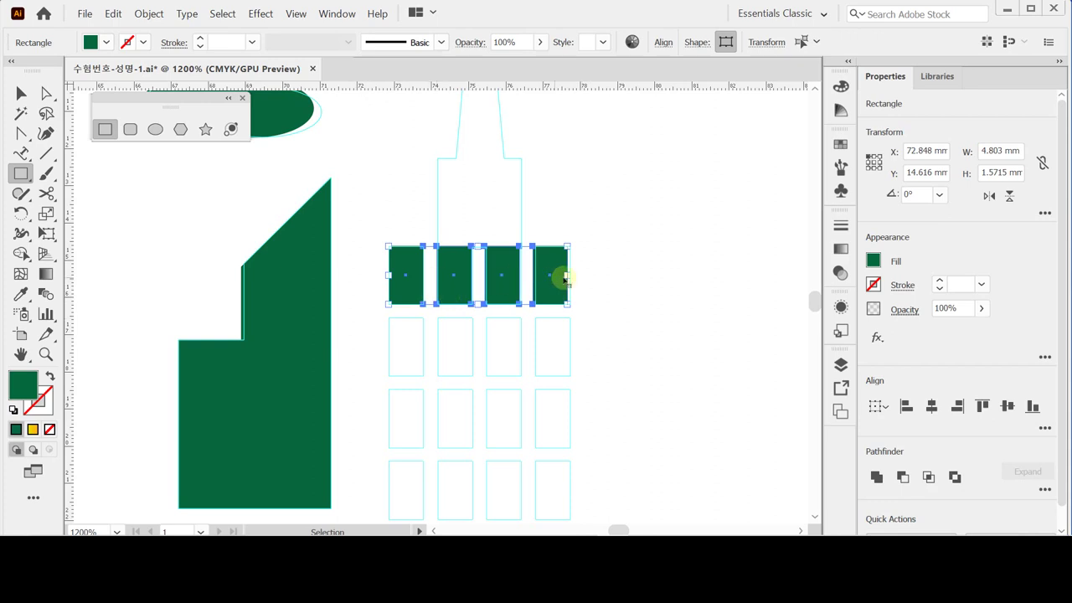
scroll(552, 289, down, 2)
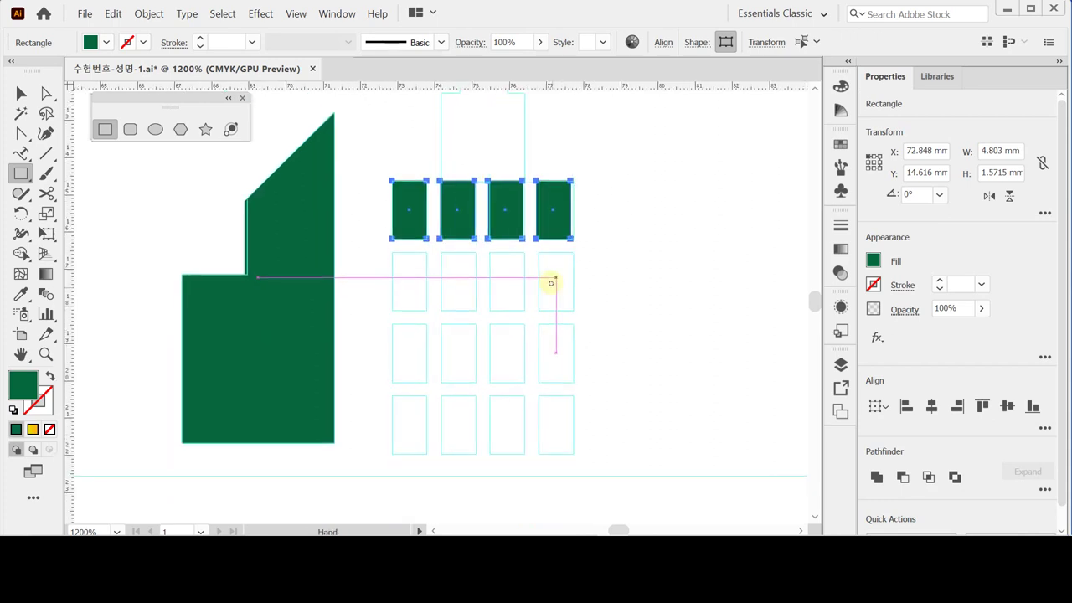
drag(554, 226, 557, 292)
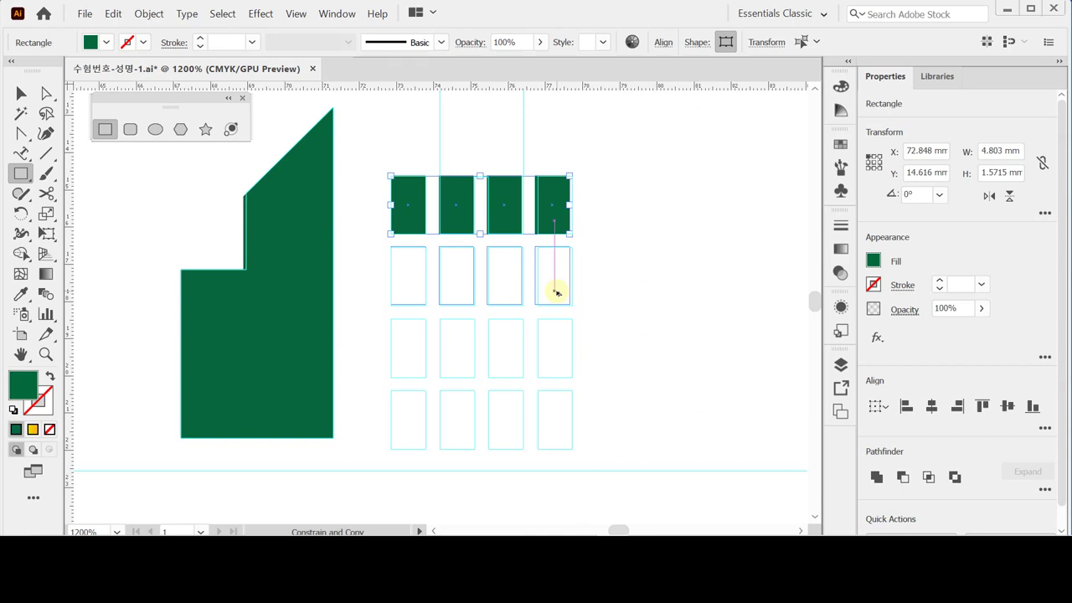
drag(556, 292, 556, 290)
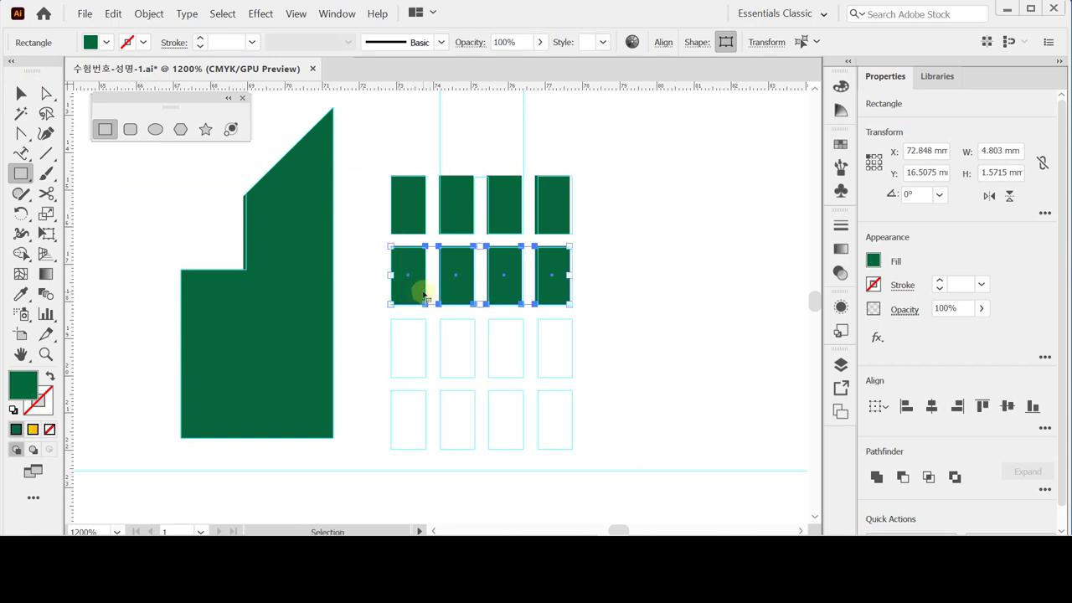
key(ctrl+d)
key(ctrl+d)
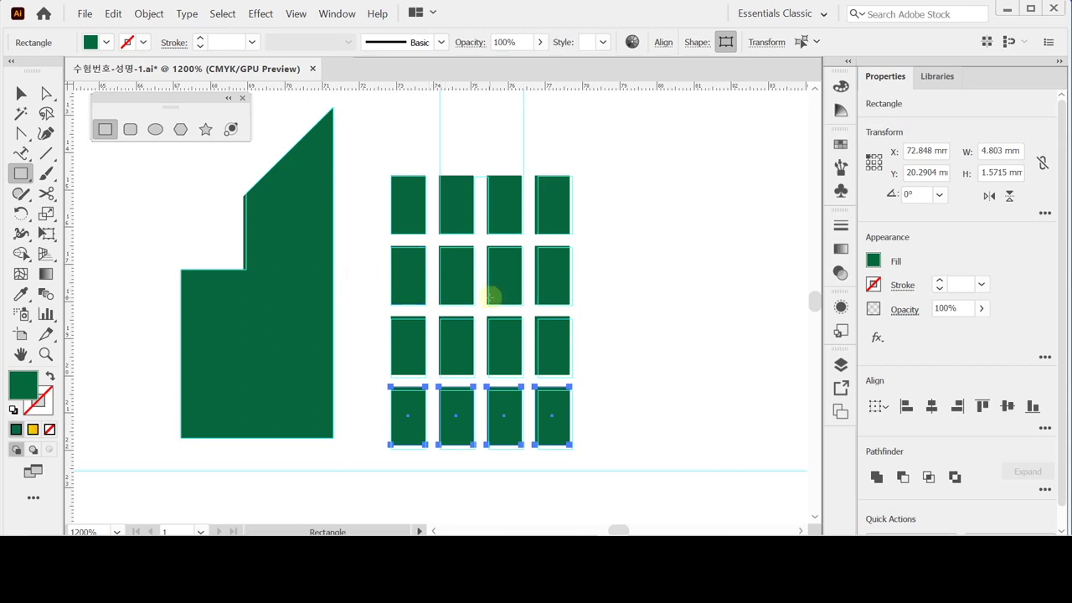
- Draw two stacked green rectangles above the windows: a block about 2.2 × 2.4 mm and a spire about 1.43 × 4.29 mm
drag(489, 282, 418, 297)
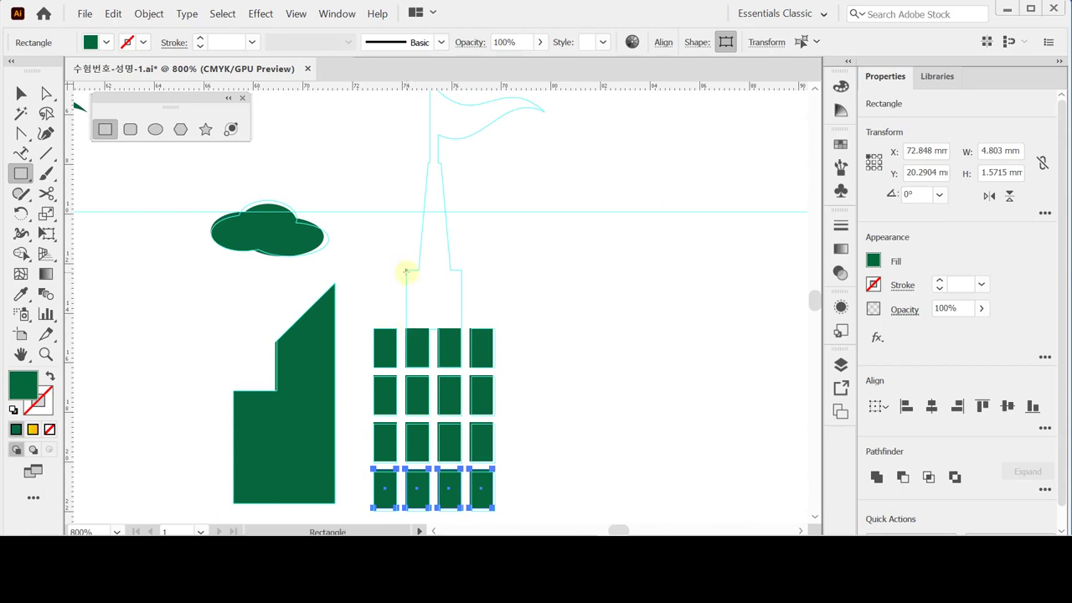
drag(407, 271, 461, 329)
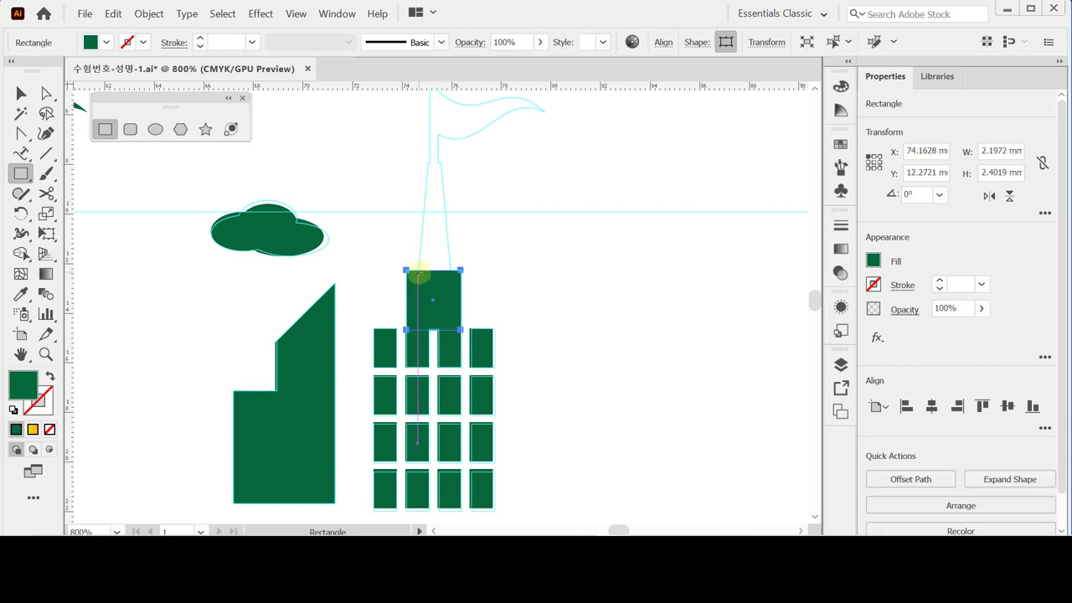
drag(419, 271, 451, 164)
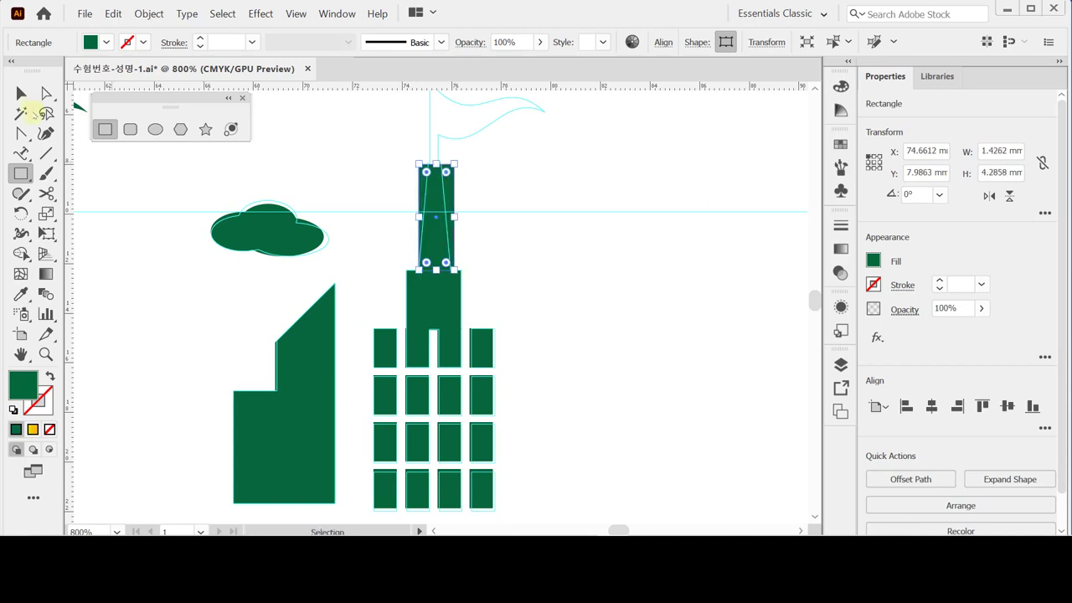
- Scale the spire rectangle's two upper anchor points inward to taper it to the guide outline, and deselect it
click(47, 93)
drag(379, 153, 459, 171)
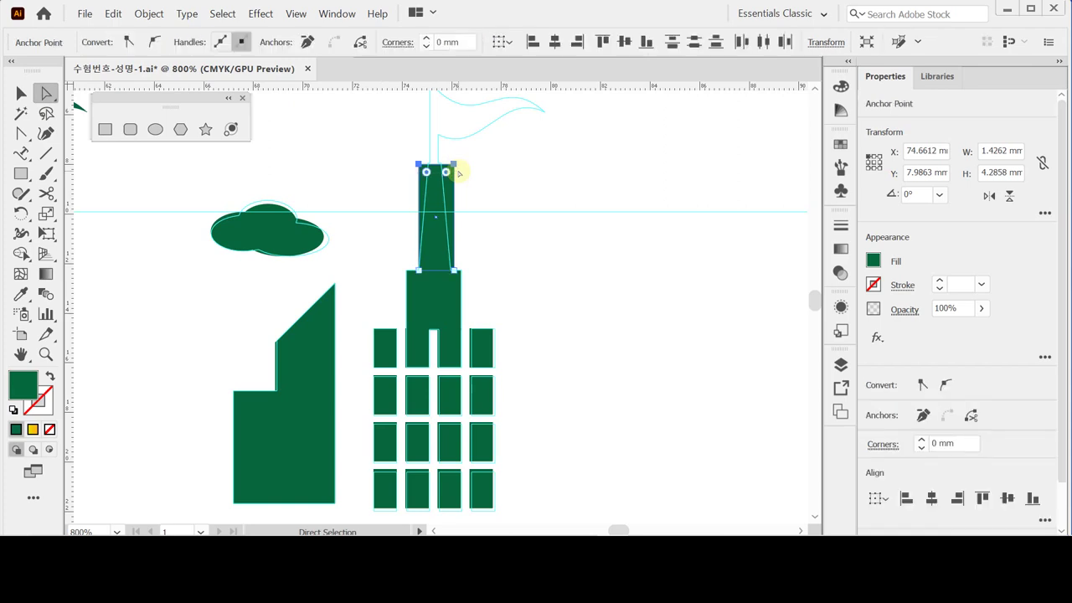
click(46, 212)
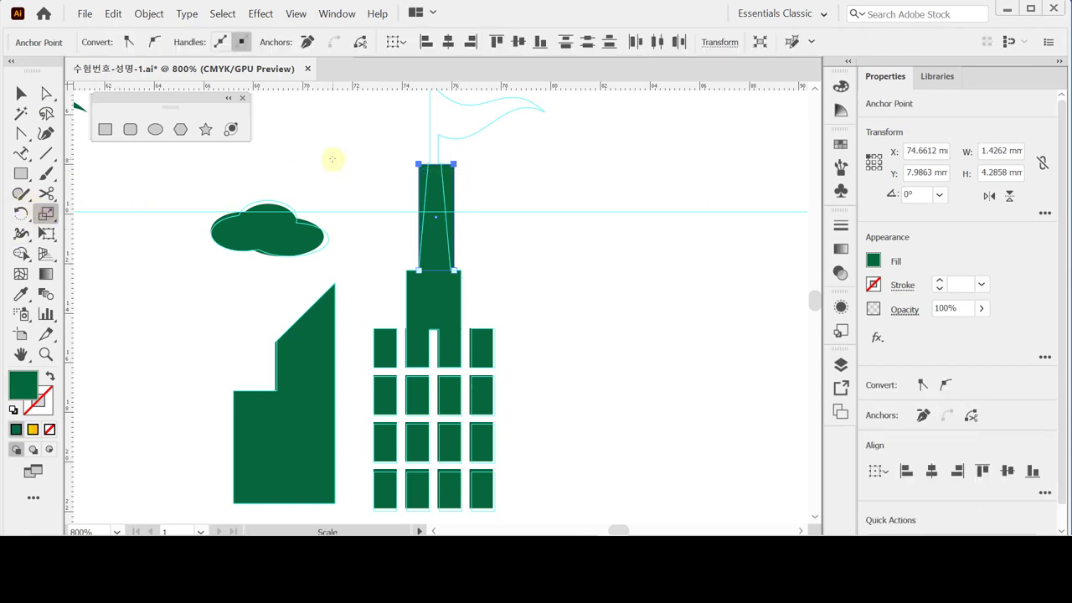
drag(333, 159, 382, 158)
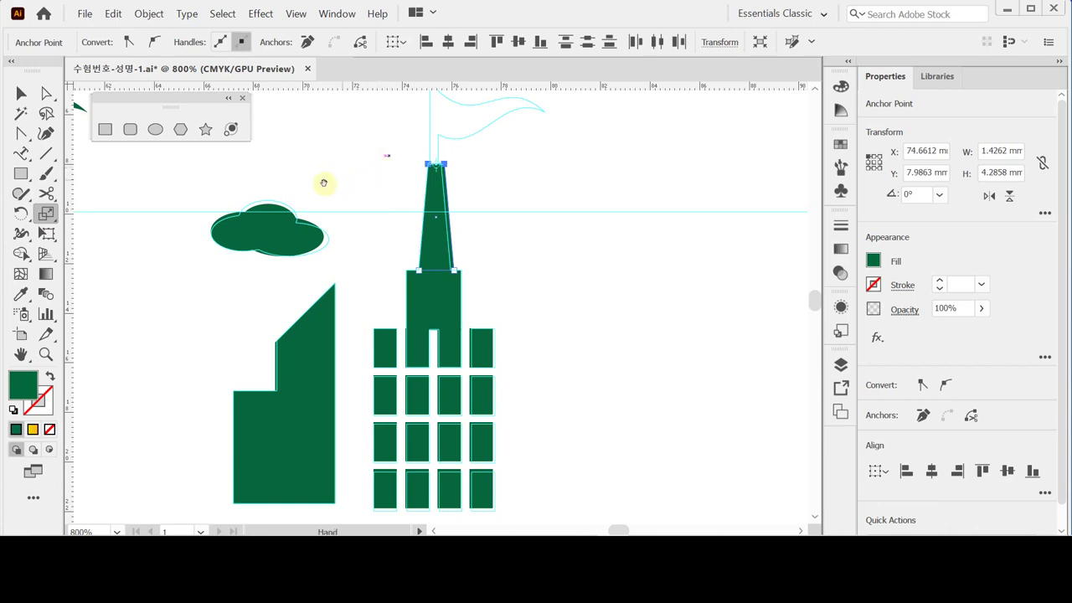
key(v)
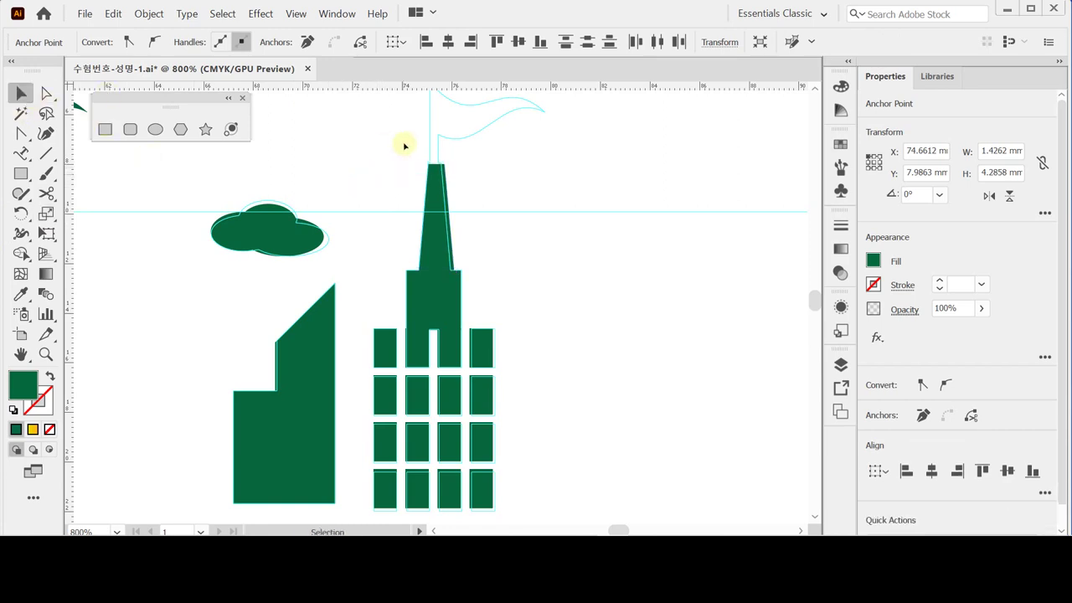
click(402, 220)
- Draw a green flagpole rectangle about 0.30 × 4.44 mm on top of the spire and a flag rectangle about 4.39 × 1.27 mm beside it
scroll(403, 222, up, 2)
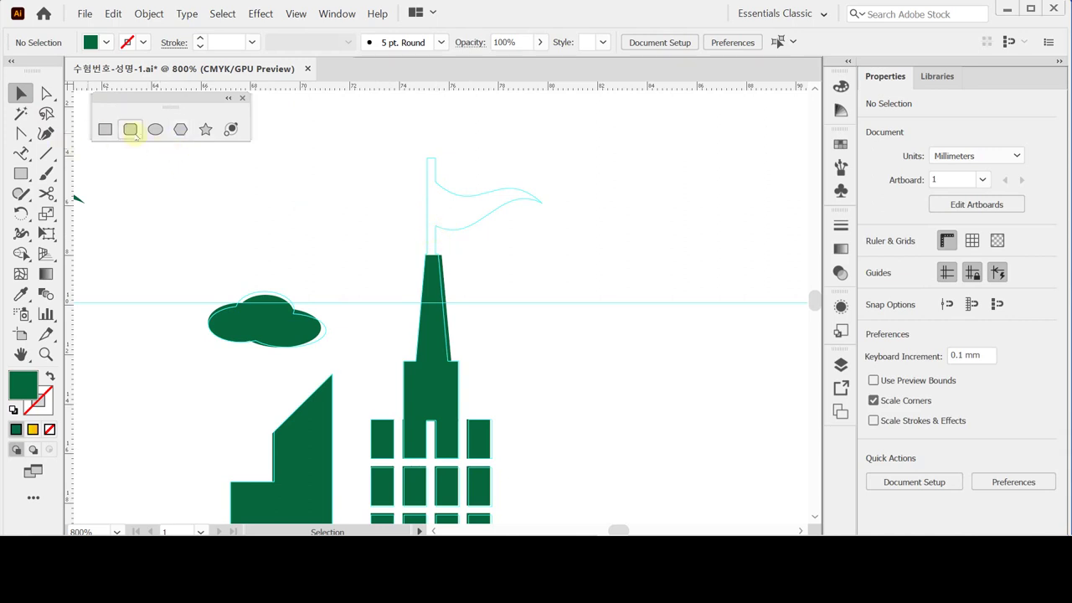
click(105, 129)
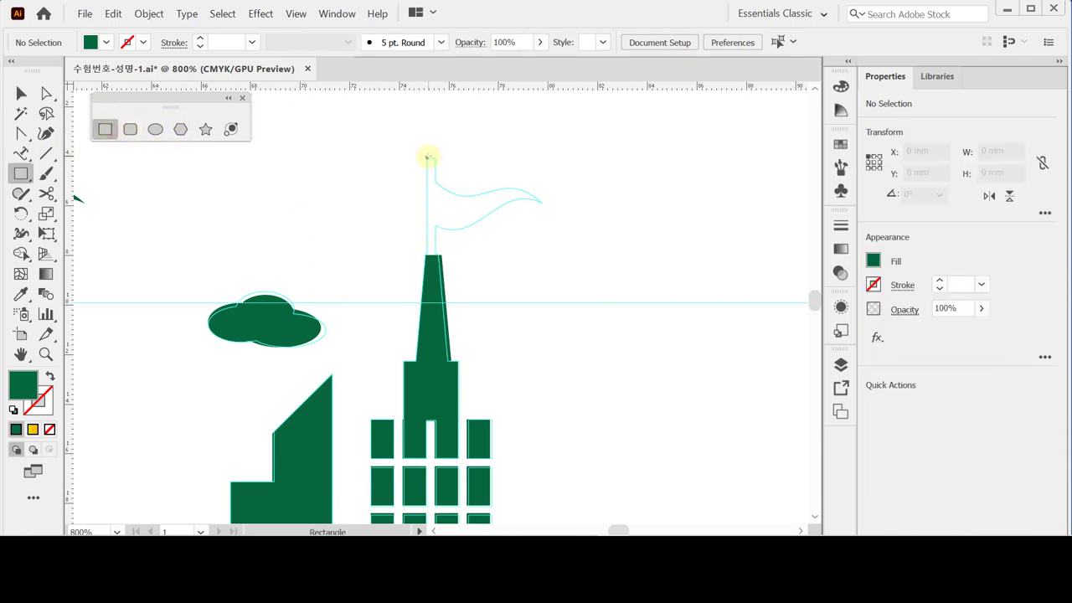
drag(427, 157, 434, 268)
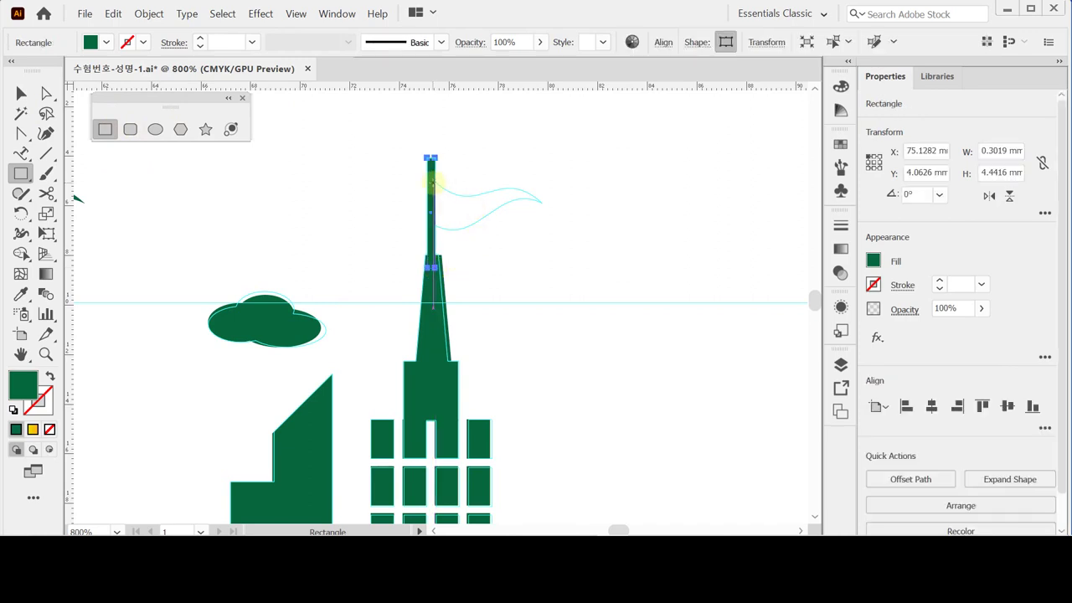
drag(434, 181, 541, 212)
click(542, 212)
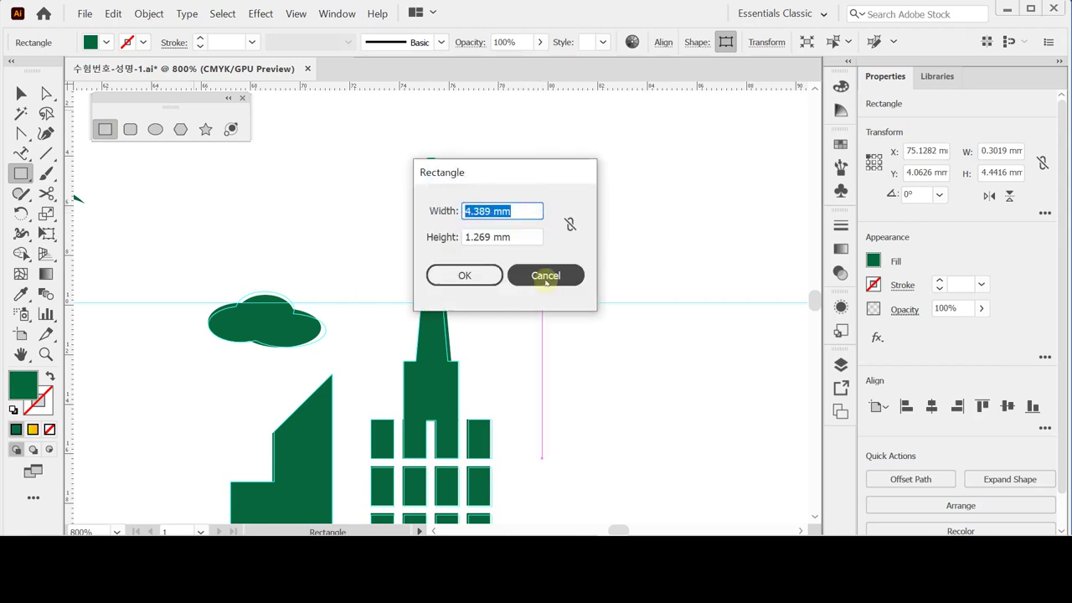
click(546, 276)
- Average the flag rectangle's two outer anchor points on both axes to form a pointed triangle
click(46, 93)
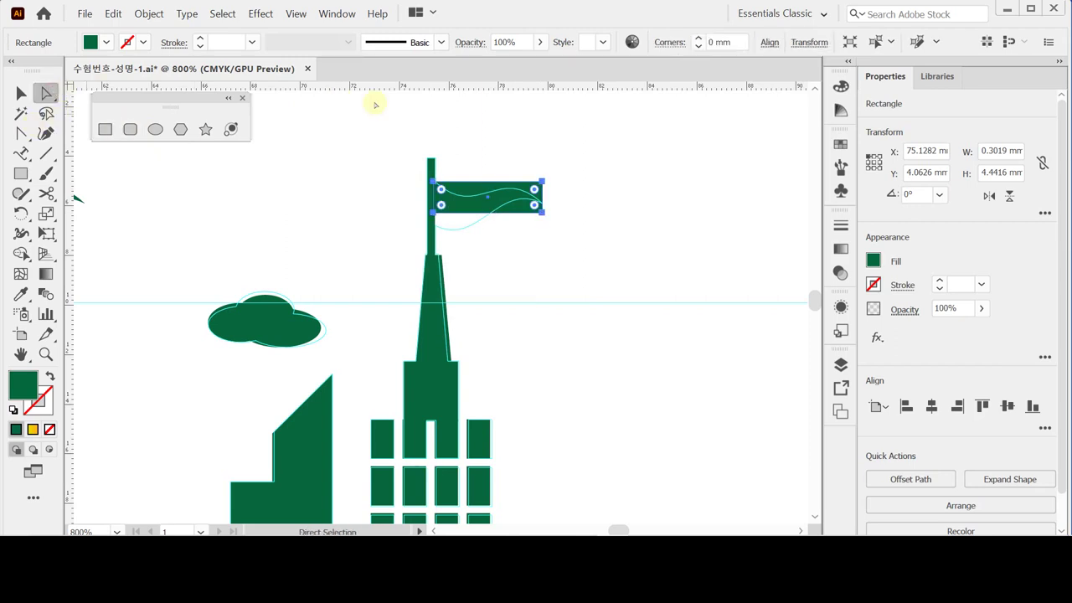
drag(562, 149, 529, 245)
drag(529, 245, 532, 244)
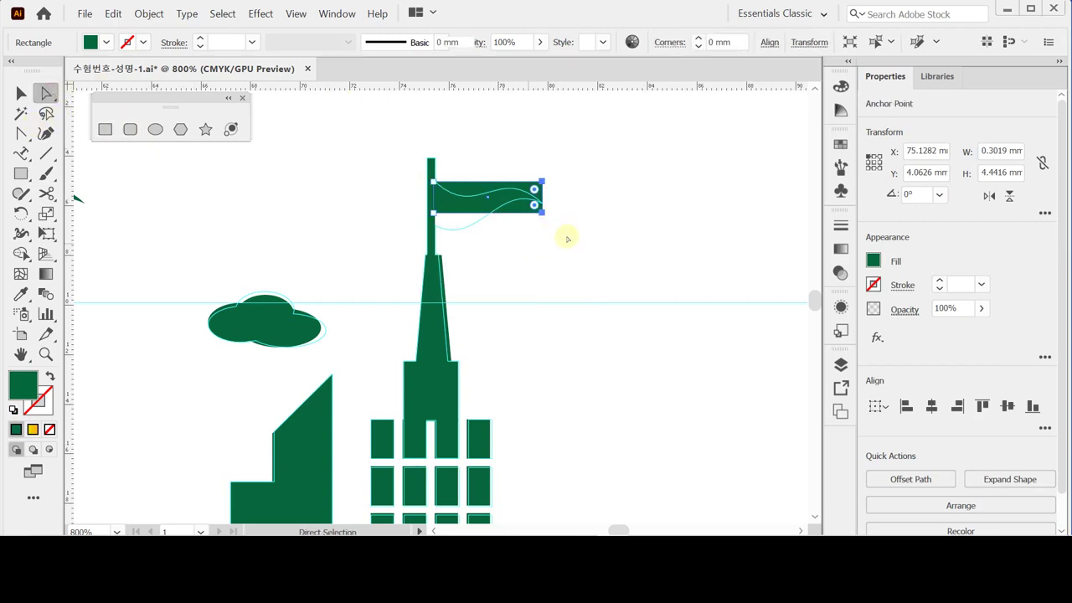
right_click(582, 173)
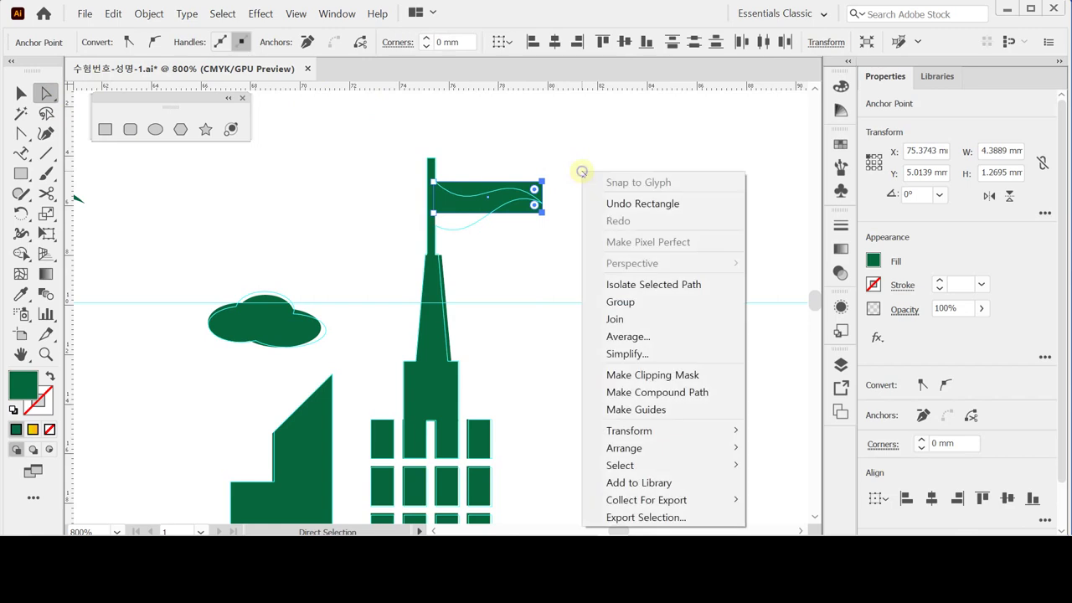
click(672, 336)
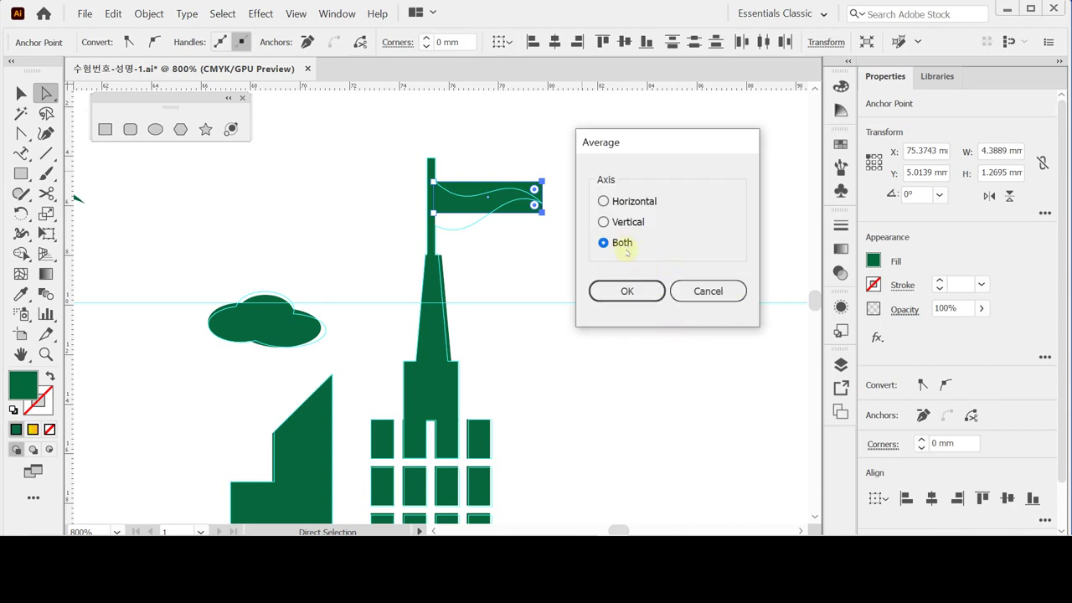
click(628, 292)
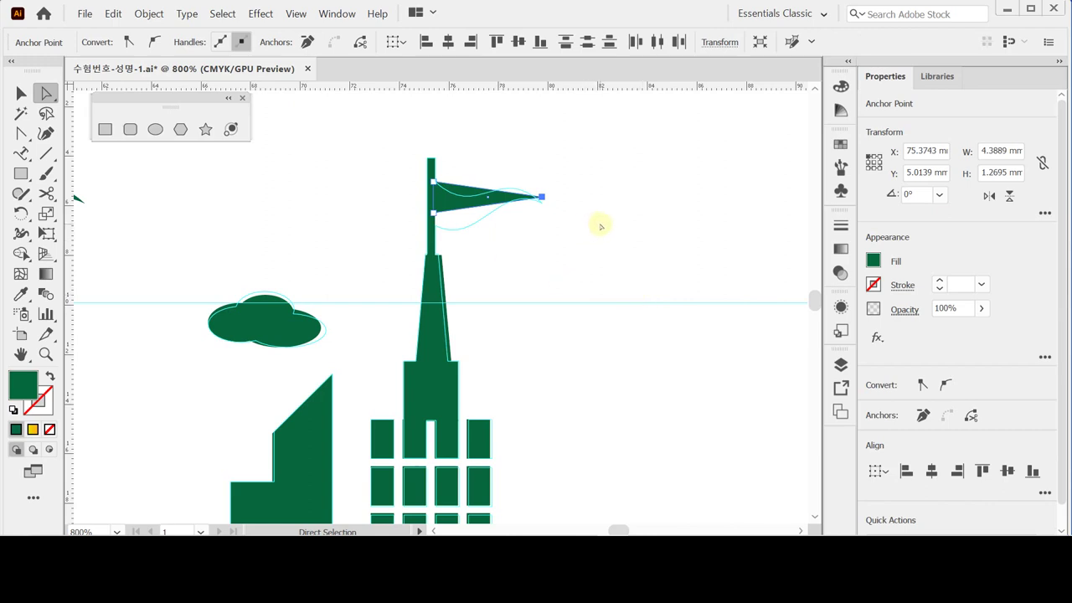
- Select the whole flag triangle and make an envelope warp on it with the Flag style
click(451, 196)
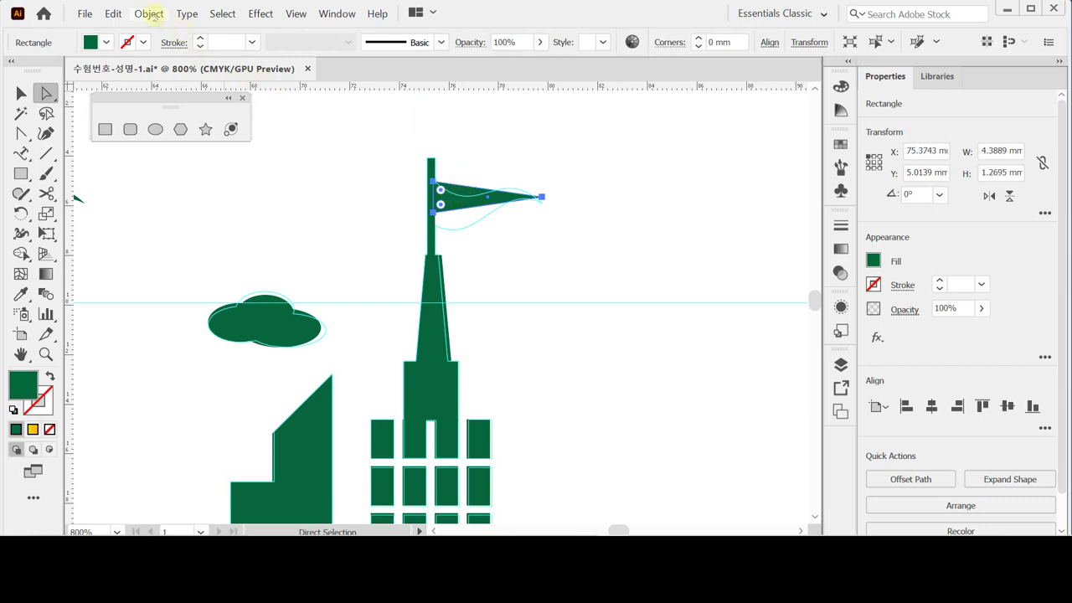
click(149, 14)
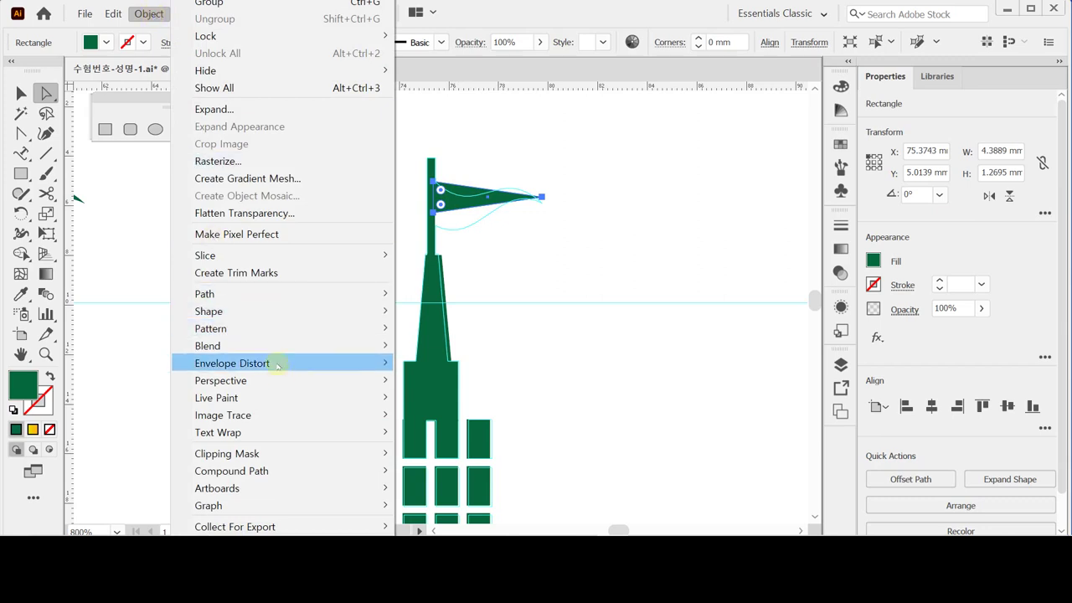
mouse_move(278, 364)
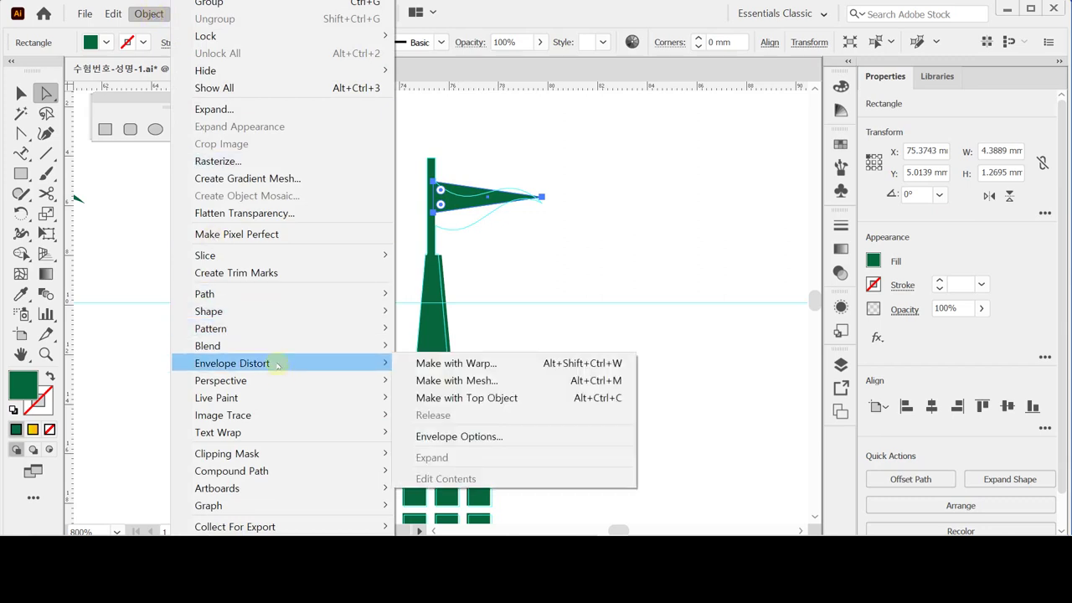
click(438, 363)
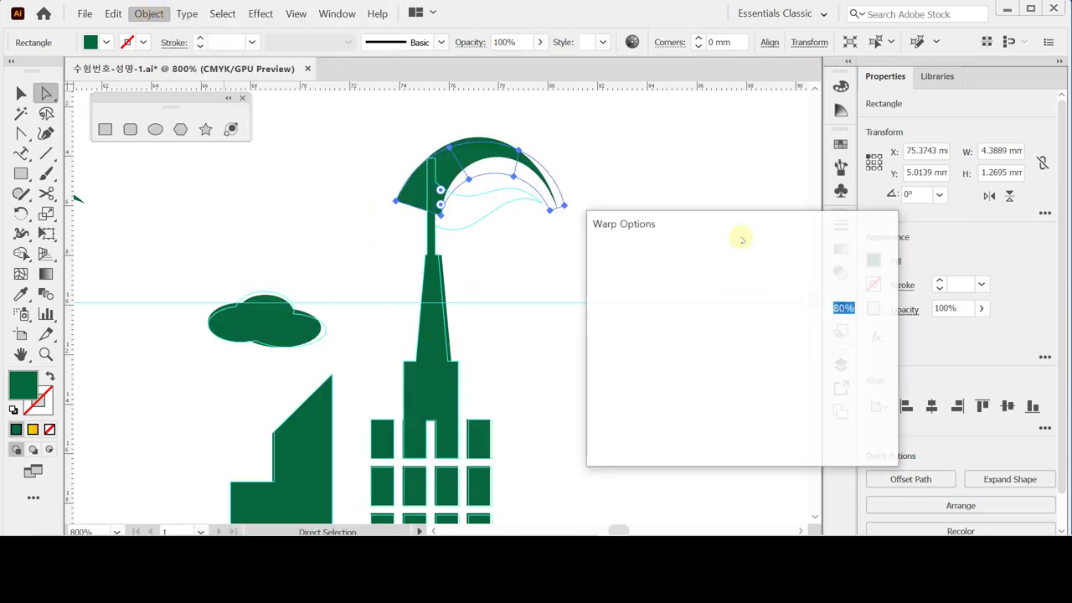
click(724, 262)
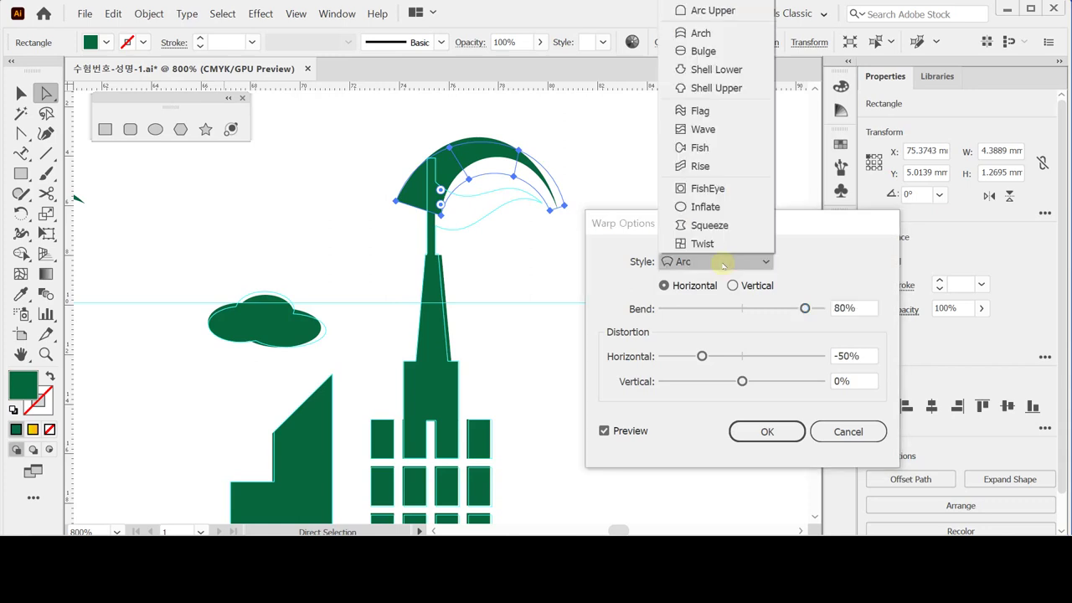
click(707, 111)
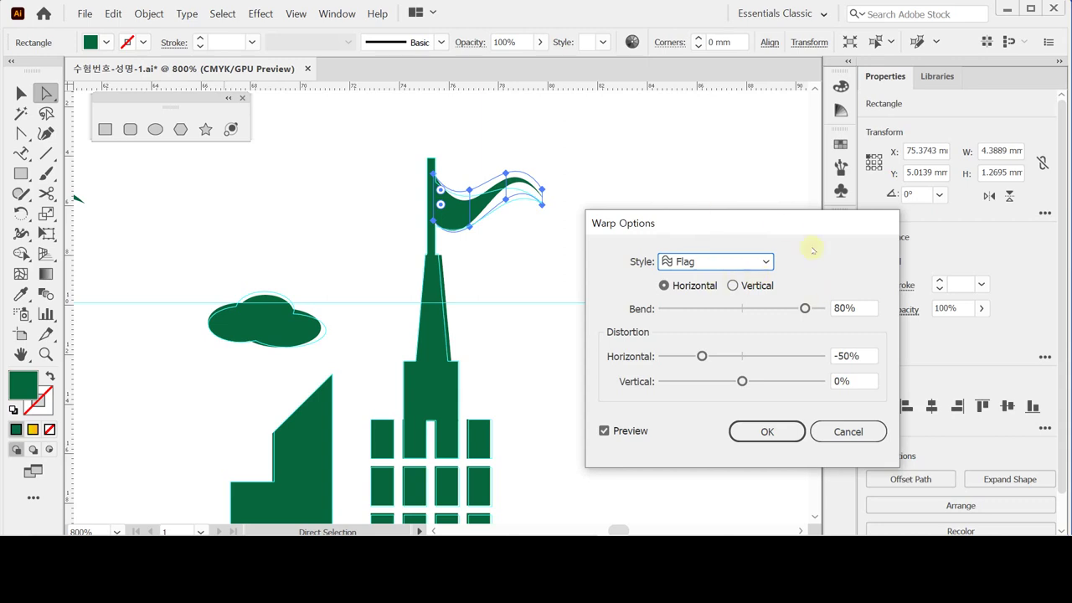
drag(743, 223, 759, 210)
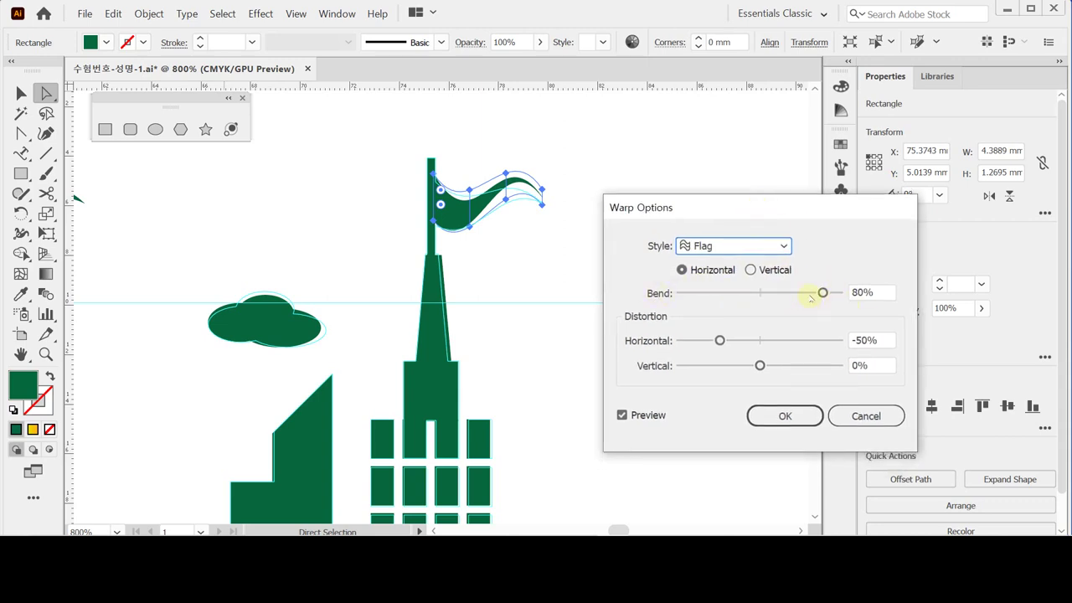
- Set the flag warp's bend to 30% and apply it
click(802, 294)
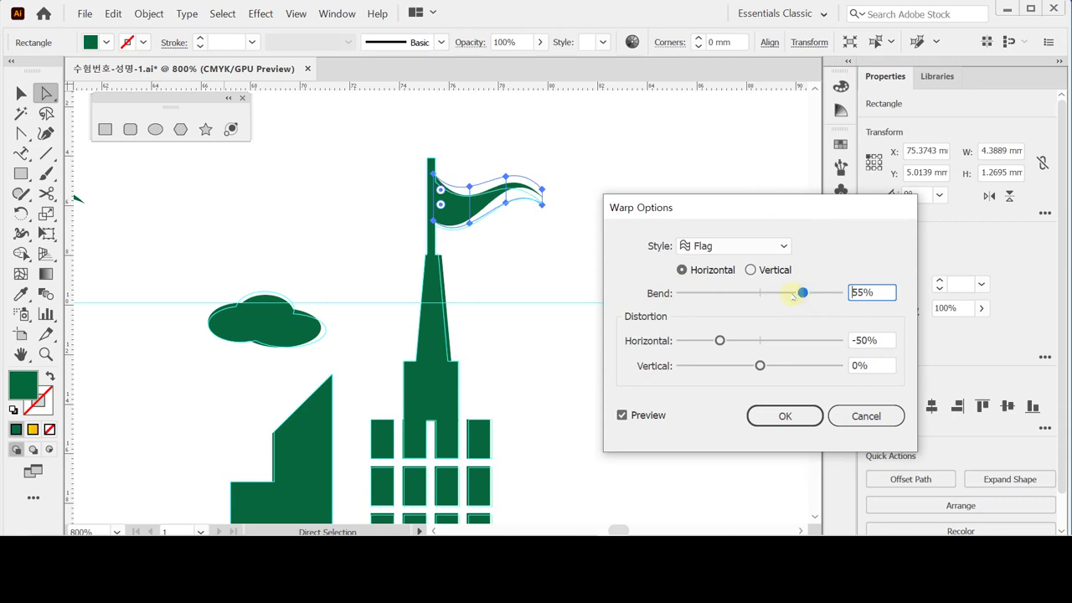
click(792, 294)
click(884, 295)
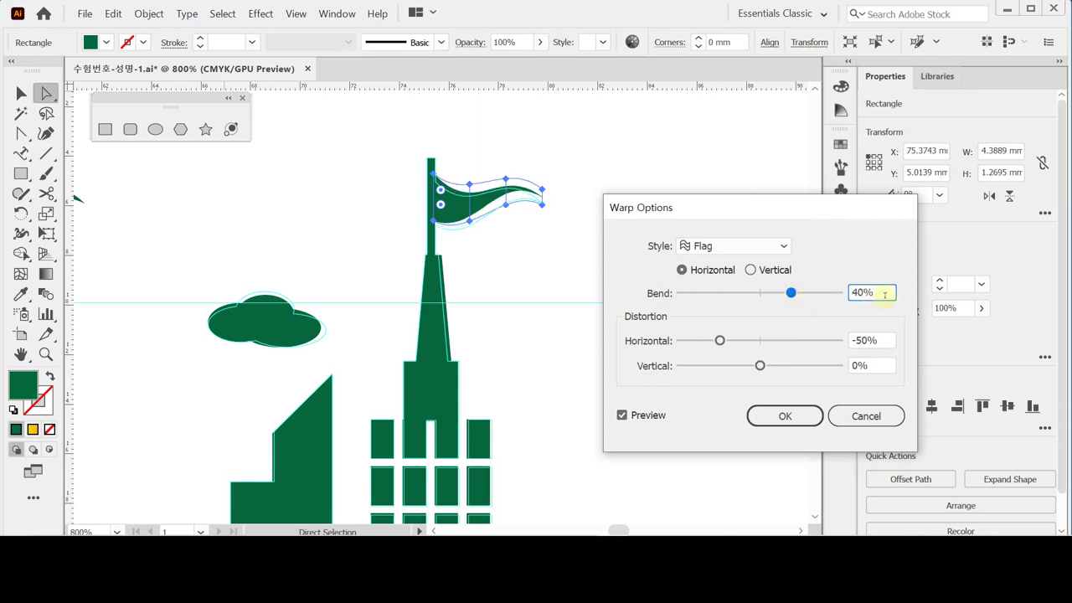
drag(885, 295, 844, 290)
text(30)
key(Return)
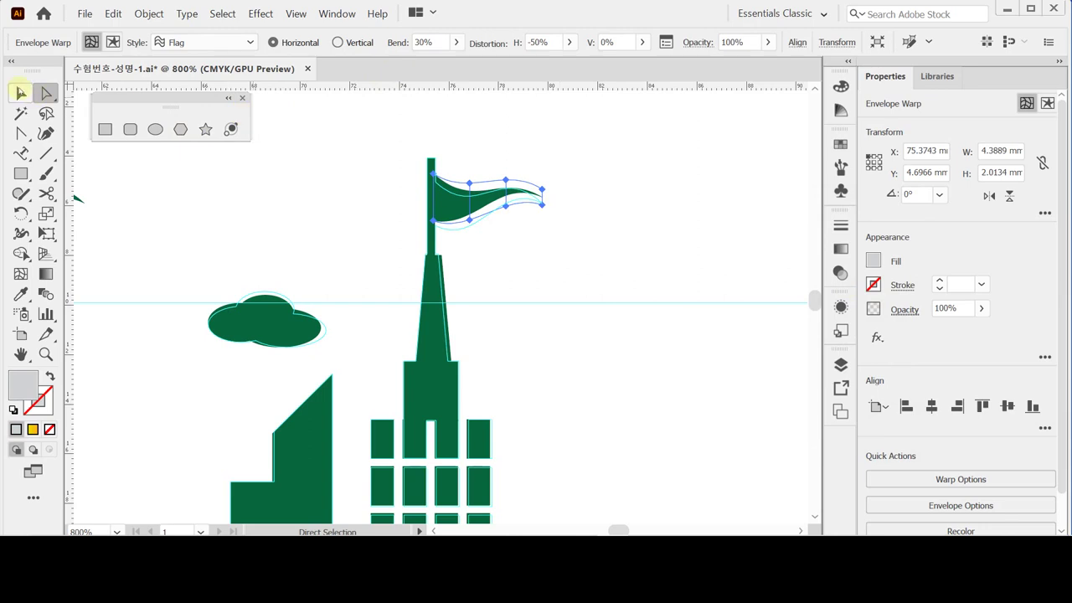
- Resize the warped flag to about 4.47 × 1.87 mm to suit the guide outline
click(21, 92)
click(543, 210)
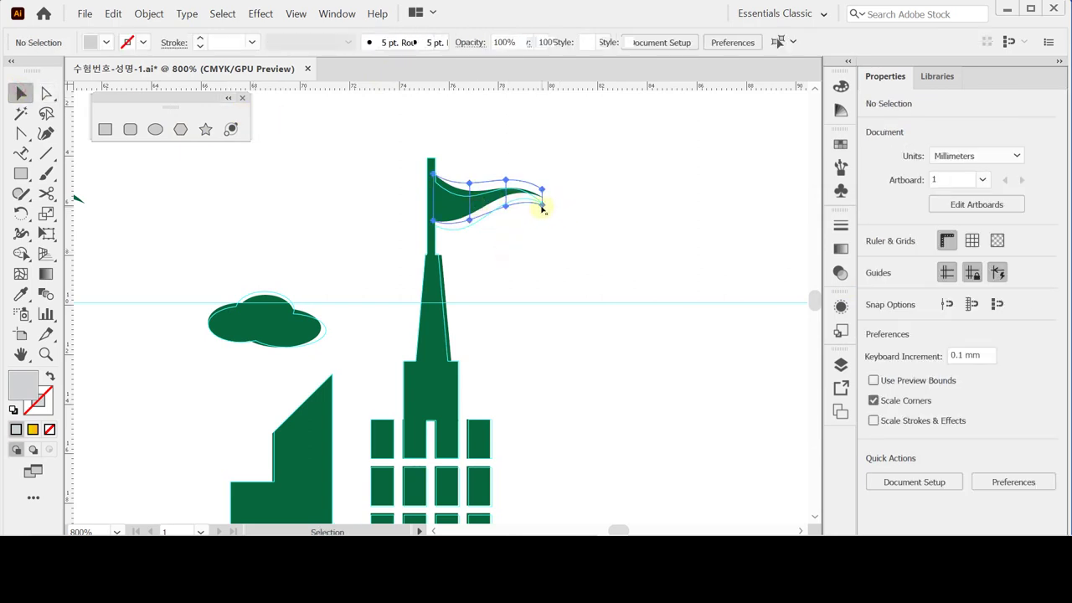
click(543, 209)
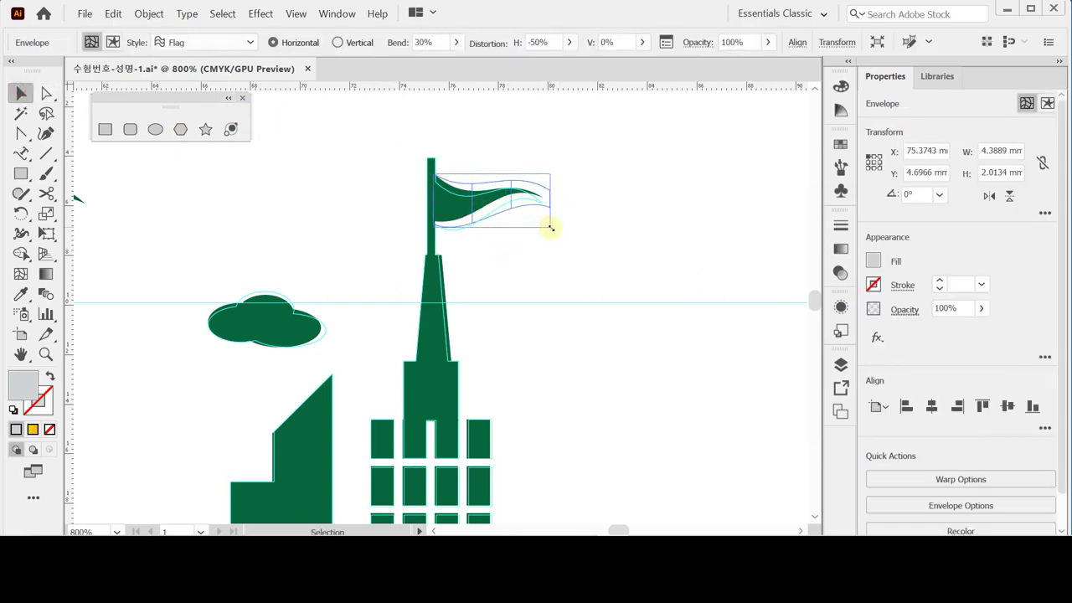
drag(550, 227, 485, 207)
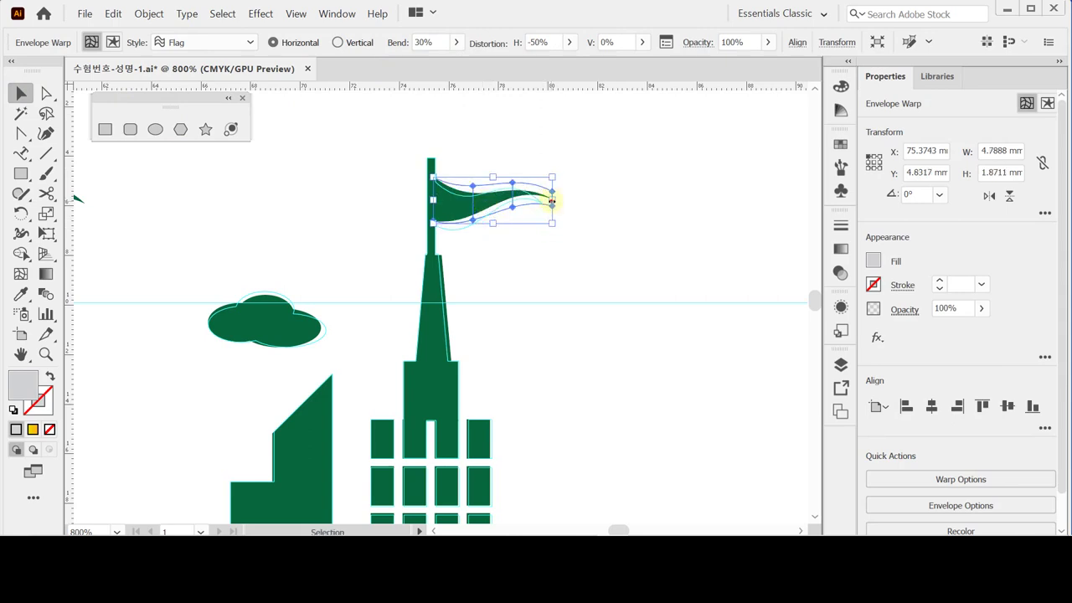
mouse_move(552, 200)
mouse_down()
mouse_move(538, 201)
mouse_move(548, 202)
mouse_up()
- Expand the flag's envelope distortion into regular paths and deselect it
click(148, 14)
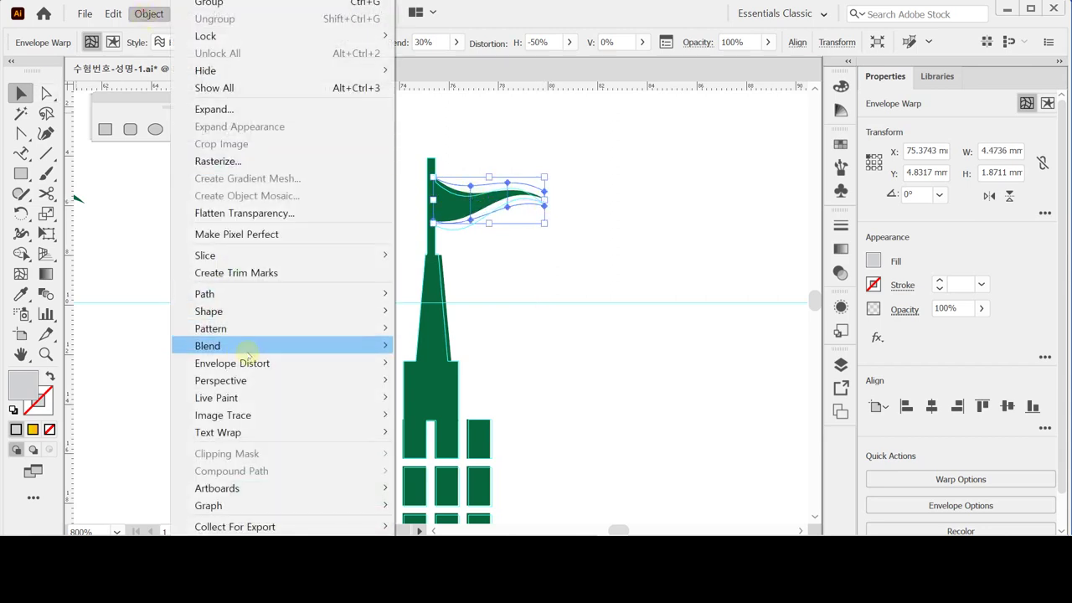
mouse_move(251, 364)
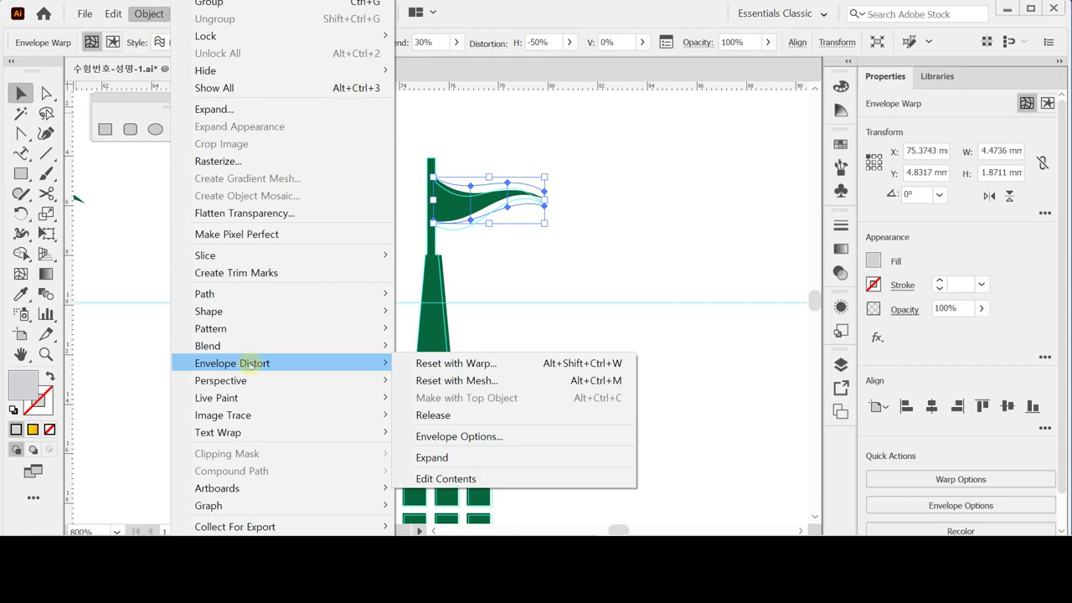
click(429, 457)
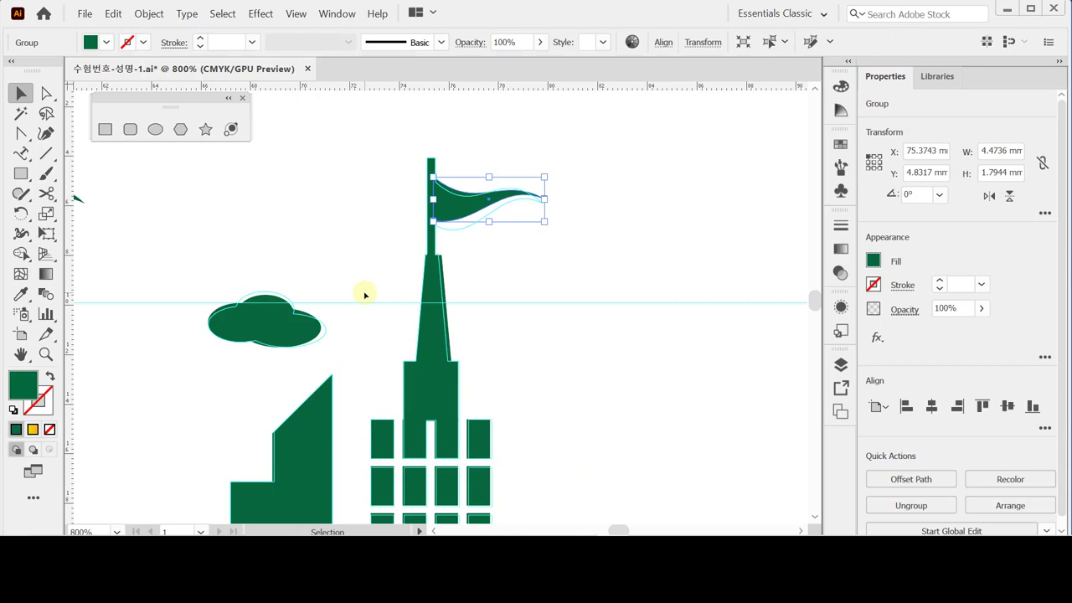
click(401, 176)
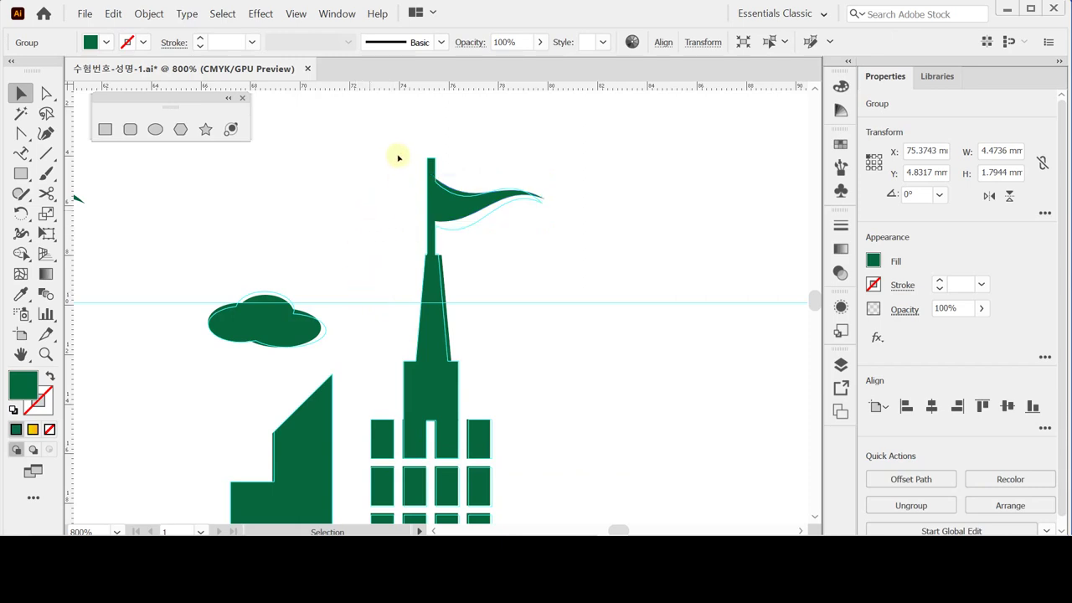
- Align the flagpole, tapered spire and block to one another by their horizontal centers, and deselect them
click(448, 365)
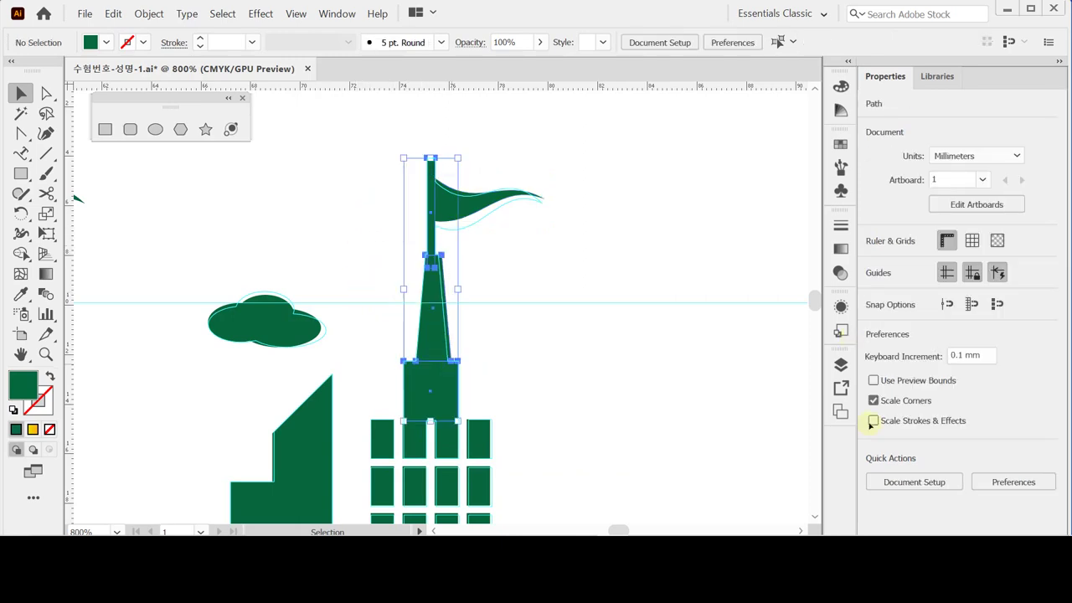
click(931, 405)
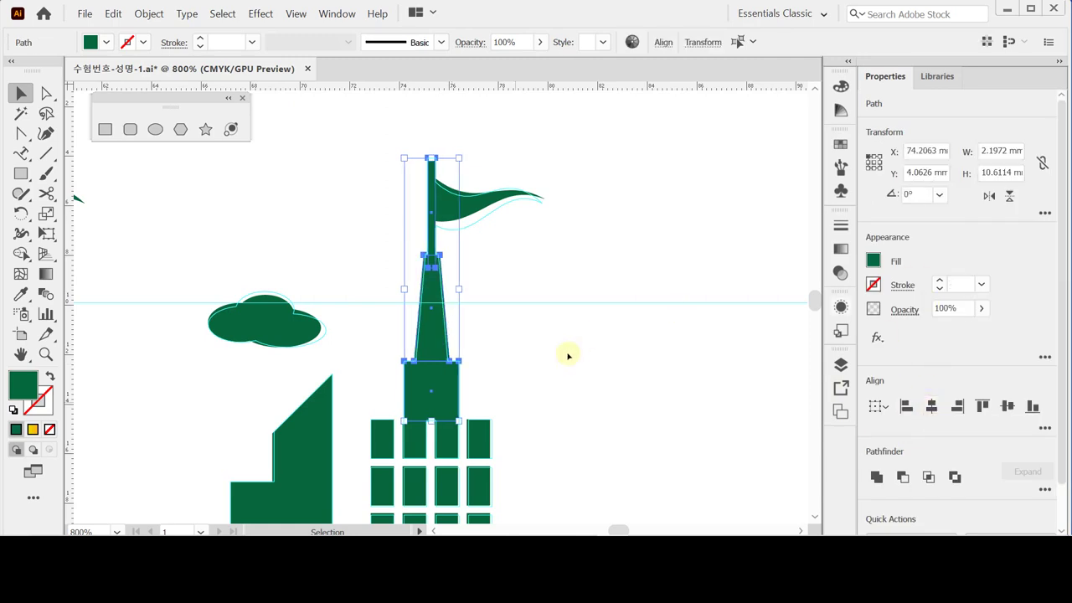
click(530, 335)
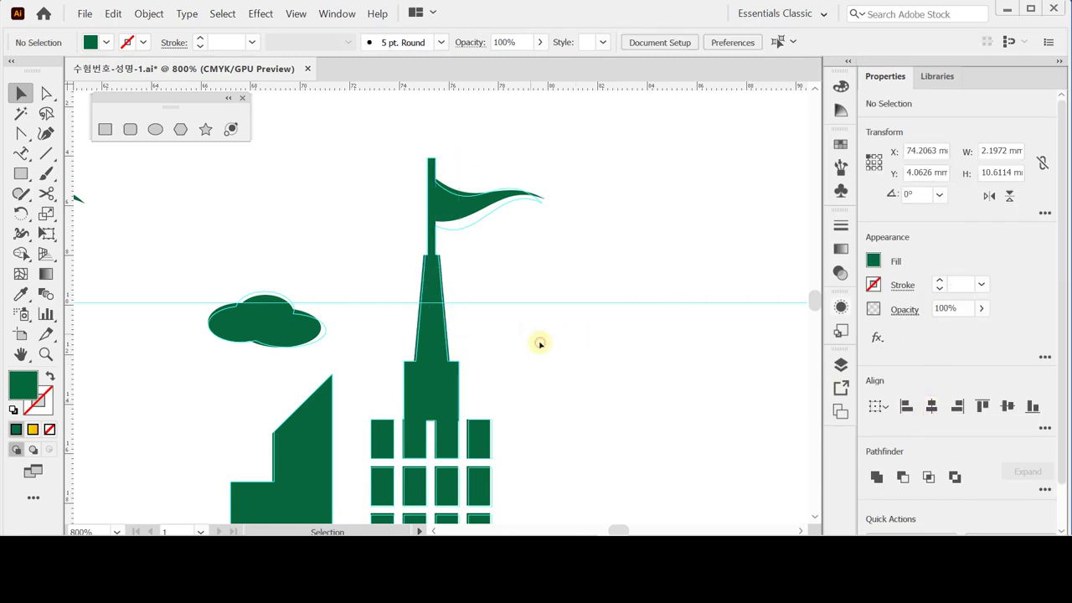
- Unite the flag, pole, spire, block and all windows into one tower shape, and deselect it
ctrl+alt+click(484, 359)
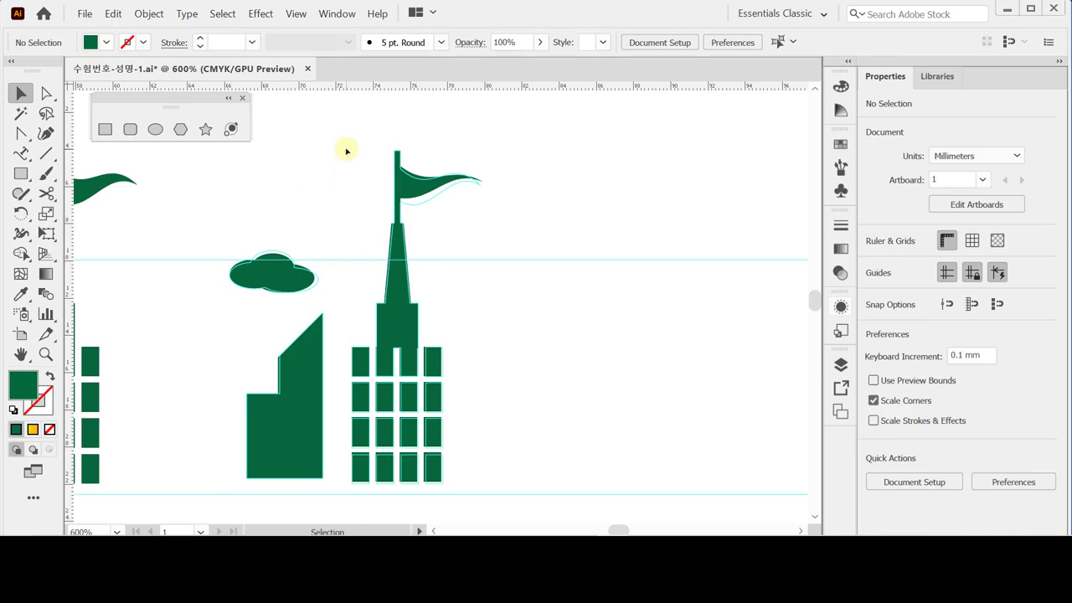
drag(348, 133, 475, 474)
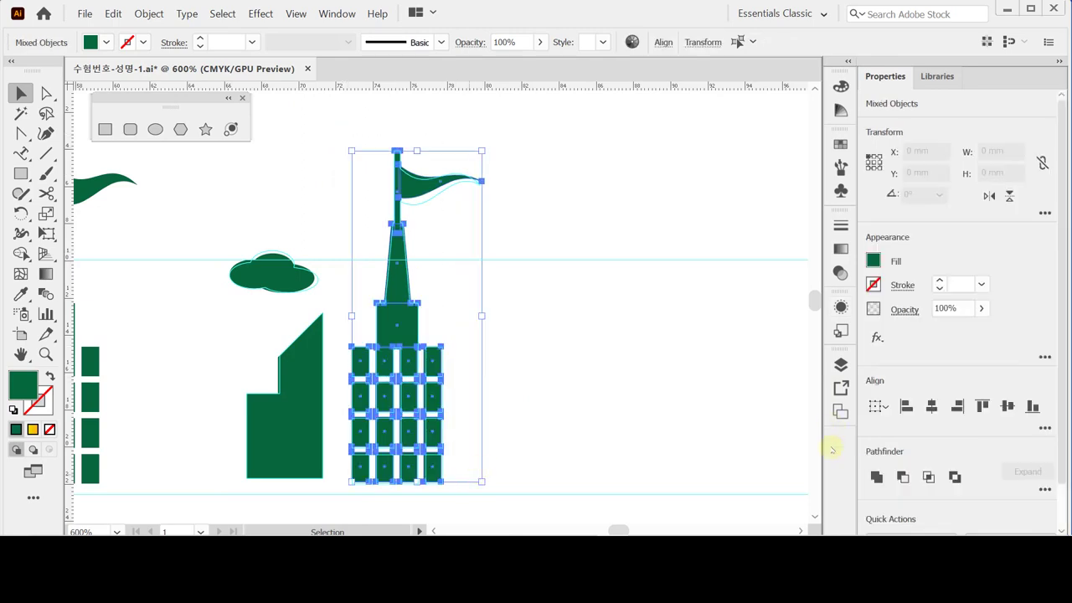
click(876, 477)
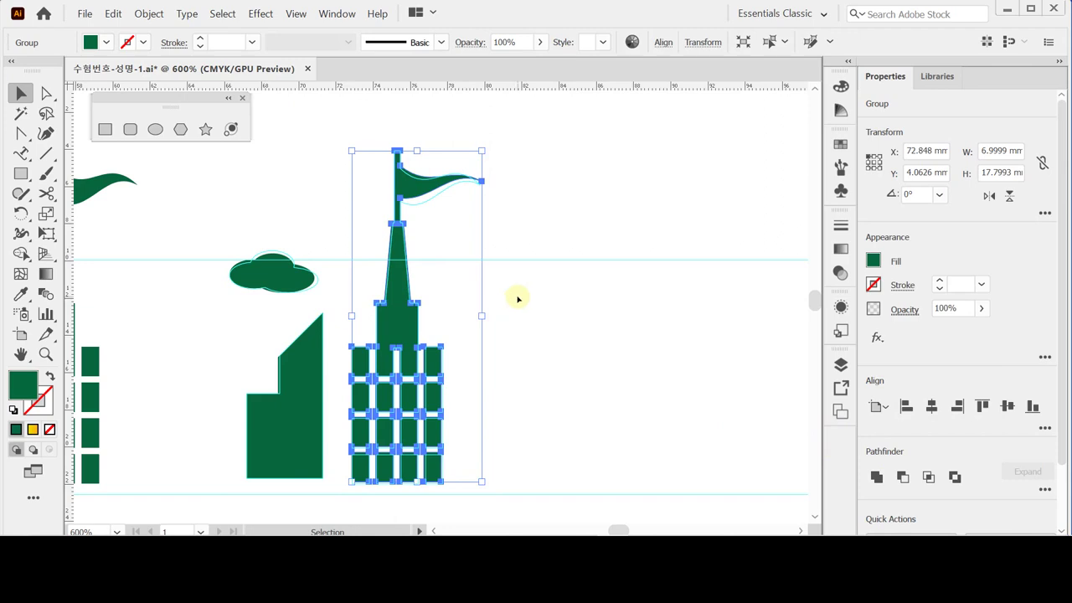
click(225, 241)
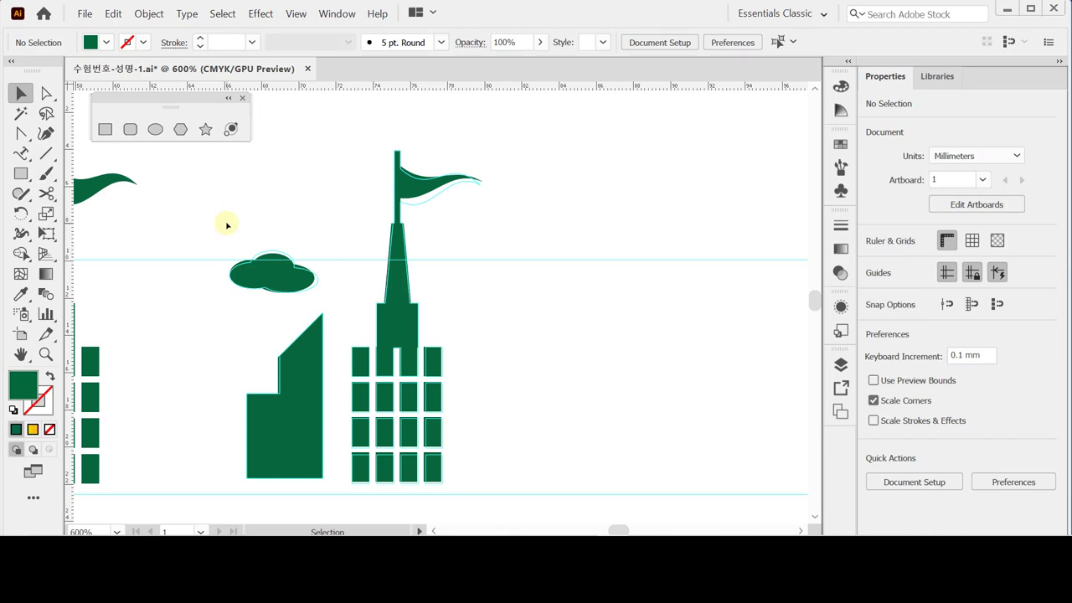
- Select the cloud, building and tower, rotate them about 40° clockwise, and place their bases over the emblem ring's outer edge
drag(226, 225, 527, 398)
key(ctrl+minus)
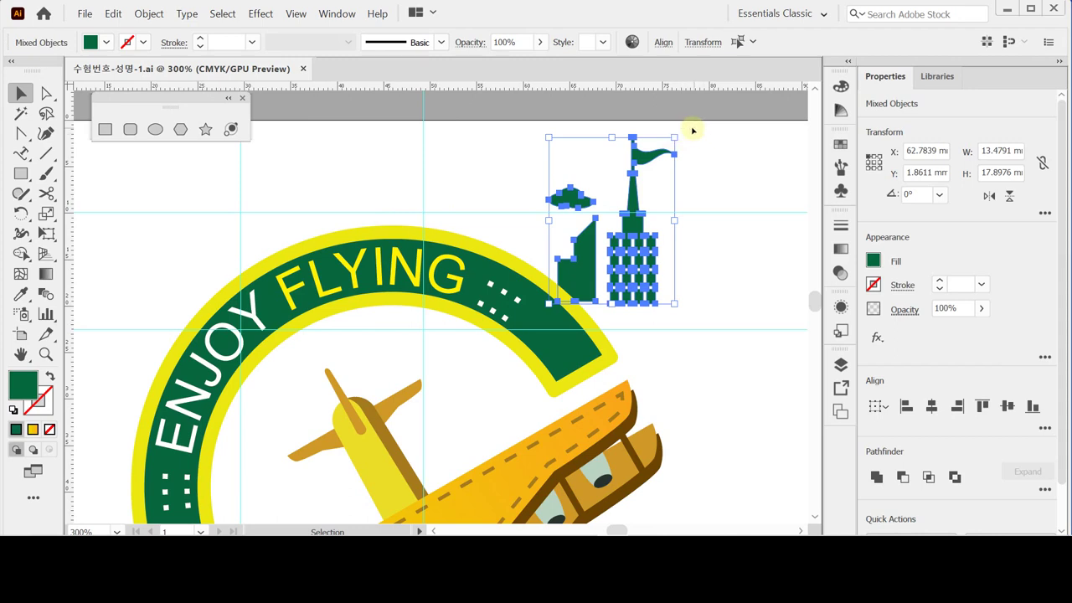
drag(682, 134, 726, 199)
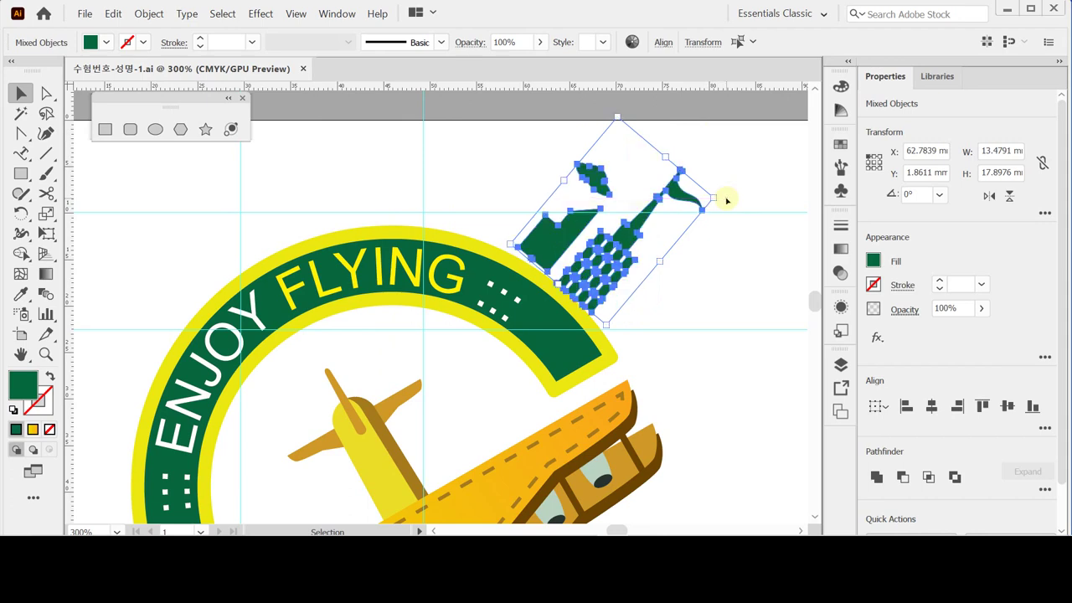
drag(625, 245, 620, 263)
- Send the cloud, building and tower to the back, behind the emblem ring
right_click(620, 262)
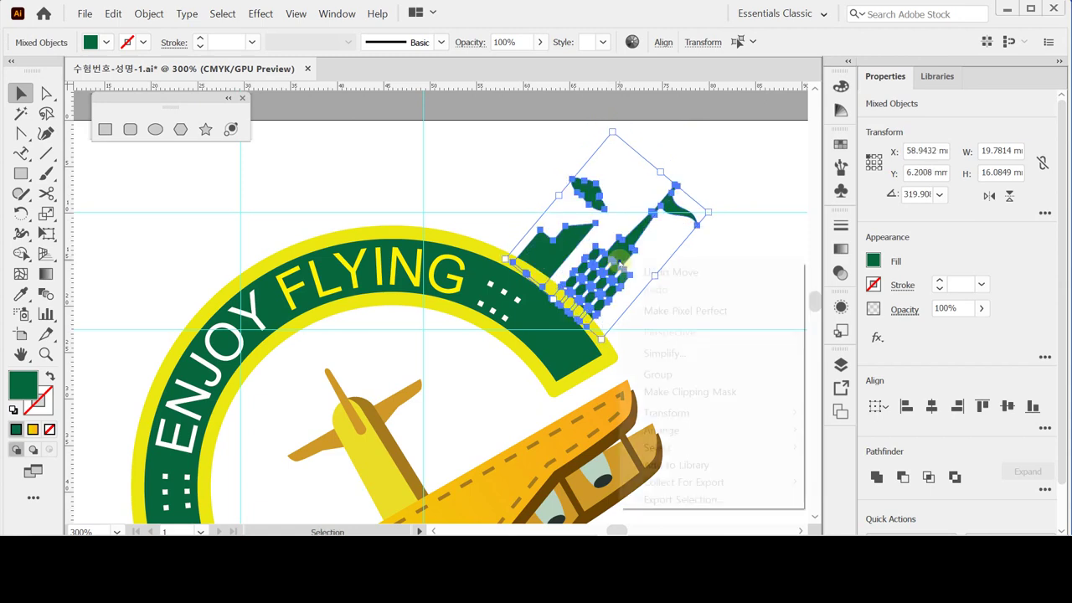
mouse_move(661, 430)
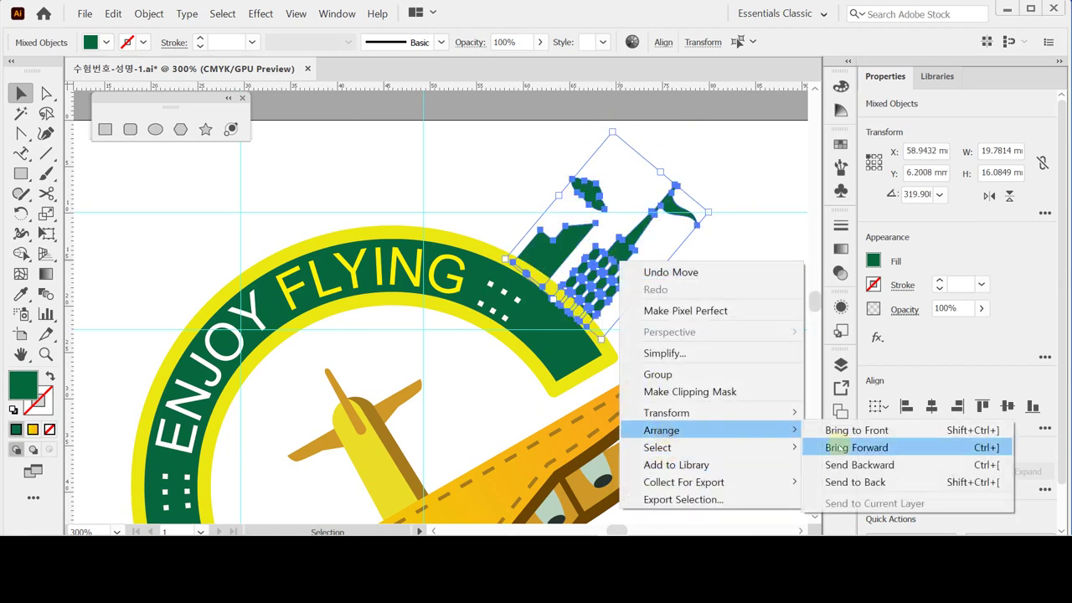
click(840, 479)
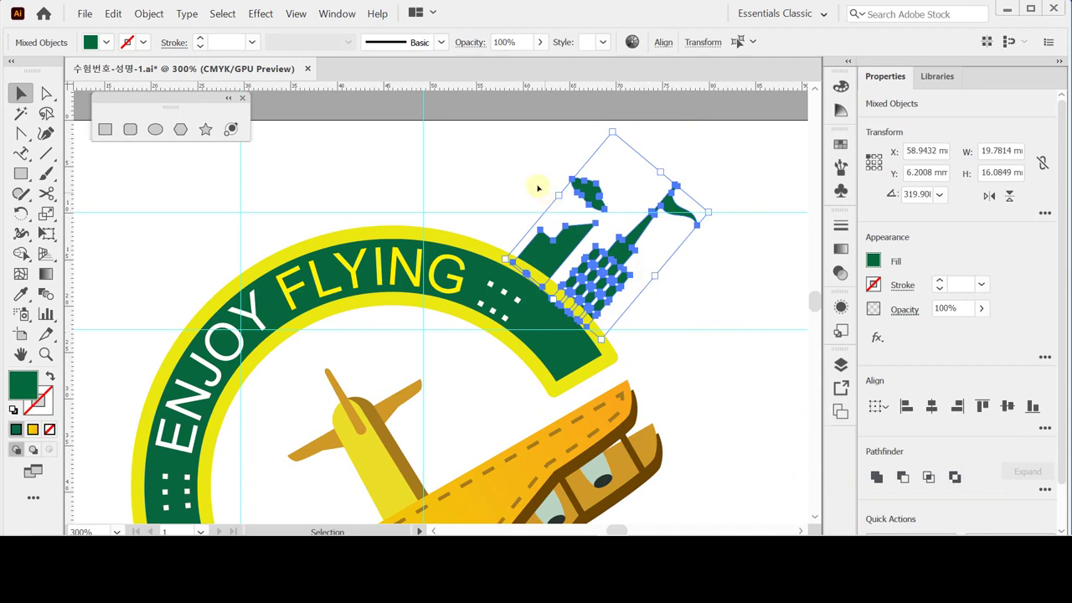
- Rotate the cloud and slanted building together about 8° counterclockwise to follow the ring, leaving out the tower, and deselect them
click(580, 231)
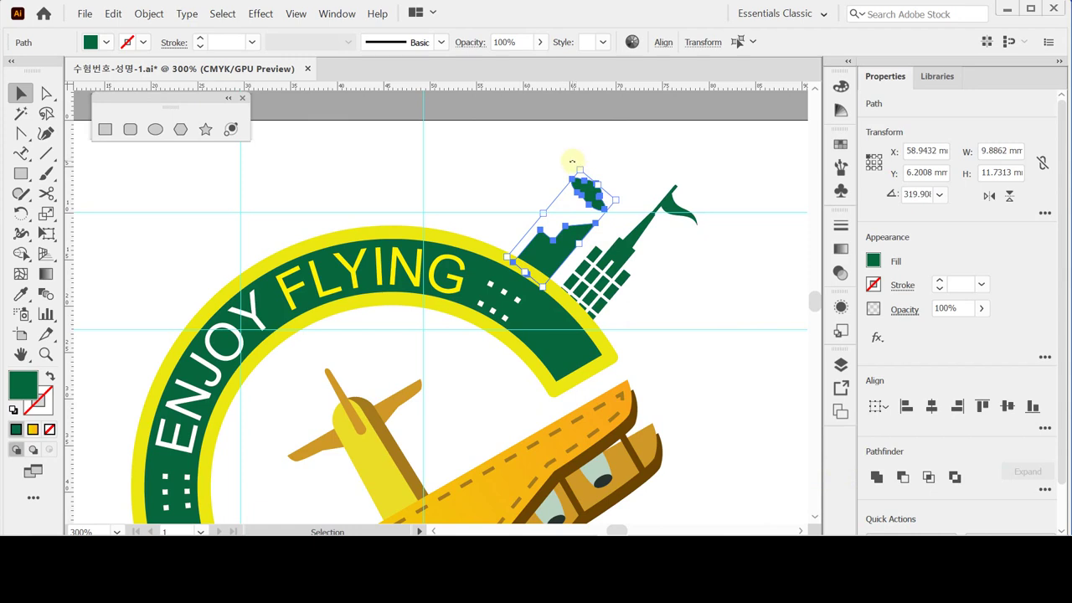
drag(572, 160, 564, 161)
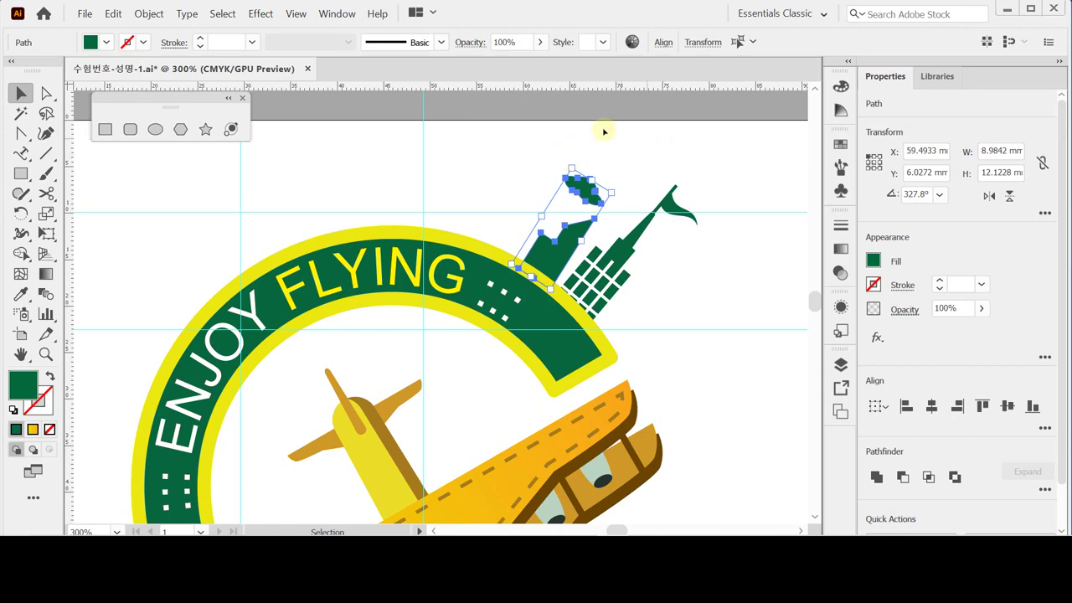
click(598, 160)
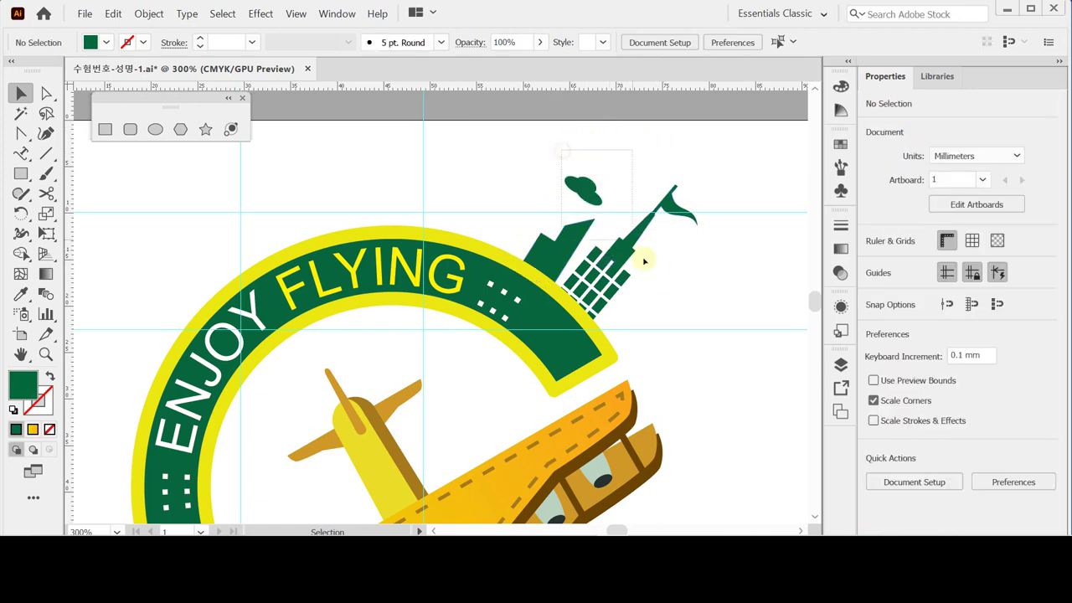
- Move the cloud, building and tower up together by about 0.6 mm, and deselect them
drag(642, 259, 578, 297)
drag(637, 251, 635, 244)
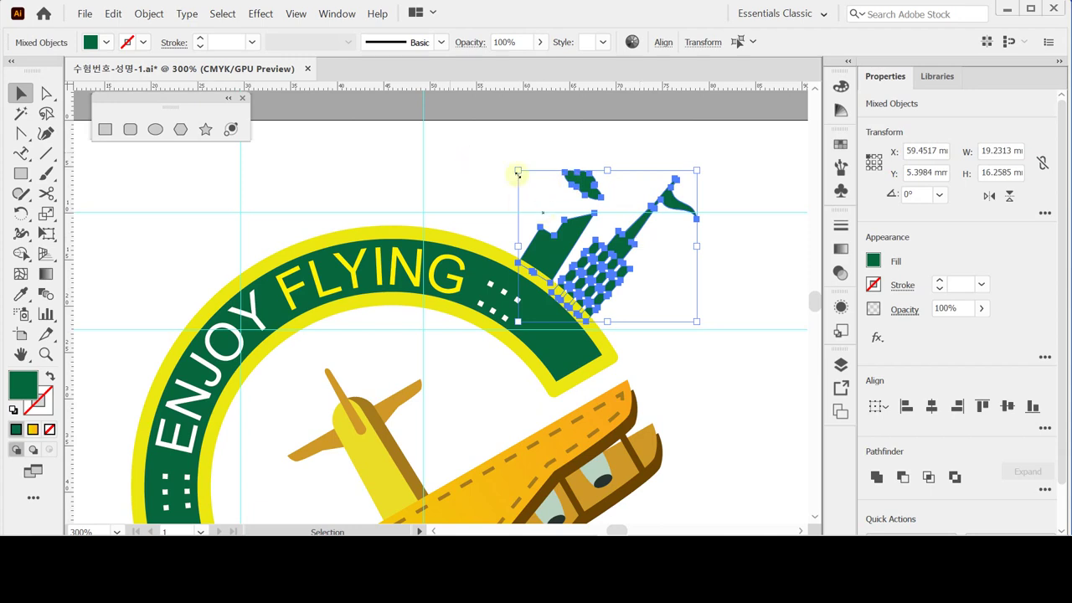
click(488, 168)
- Duplicate the cloud to a spot above the ring, about 6.7 mm left of and 1.6 mm below the original
click(583, 184)
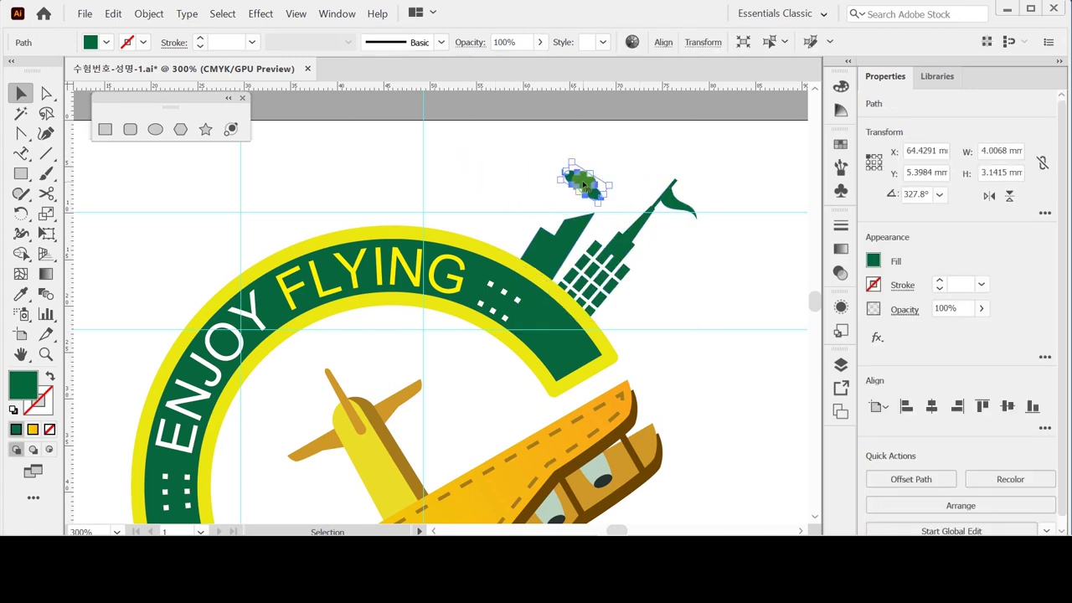
drag(584, 184, 521, 198)
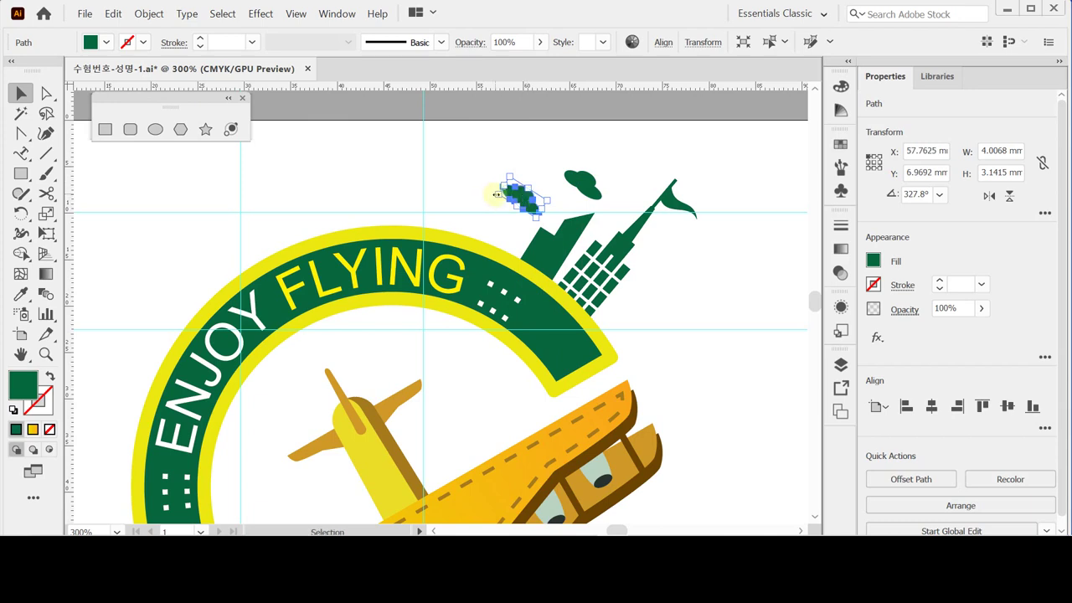
- Scale the cloud copy down to about 2.4 × 1.8 mm and nudge it left and slightly down above the ring
shift+click(503, 187)
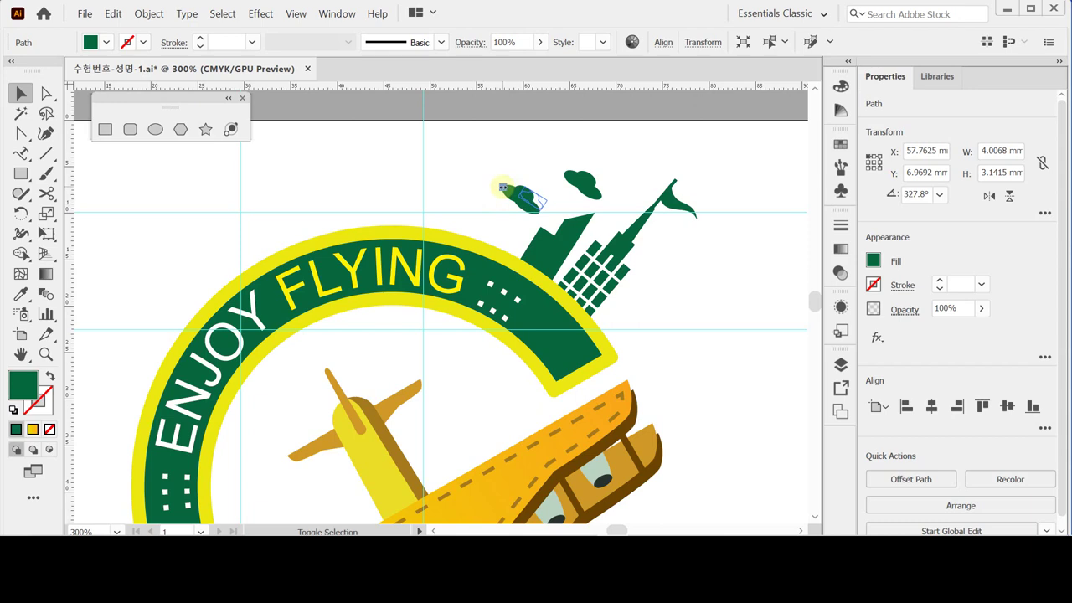
drag(503, 189, 548, 208)
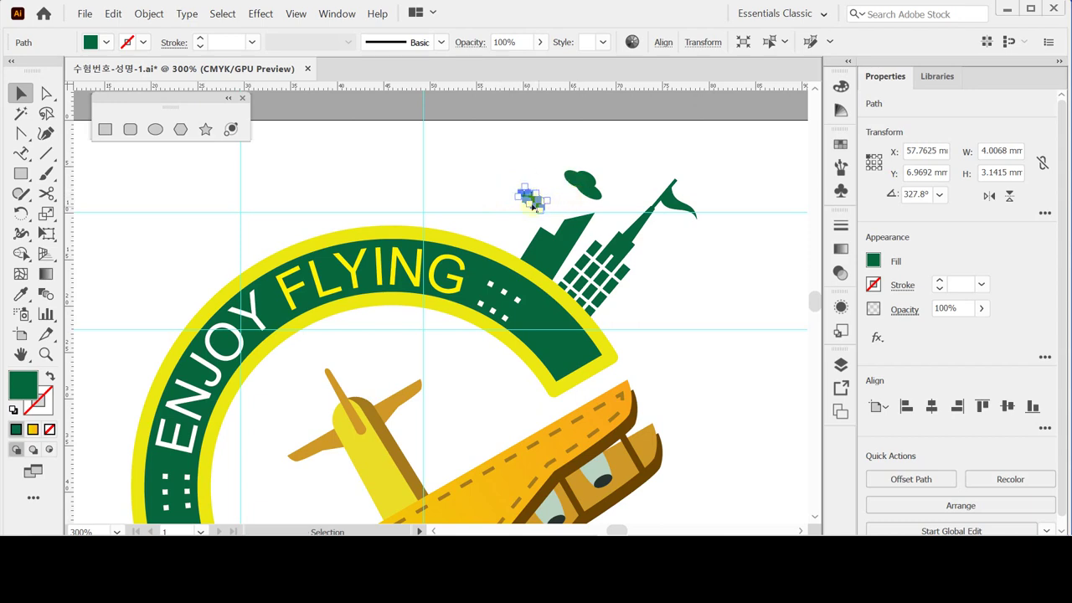
key(shift+Left)
key(Down)
key(Down)
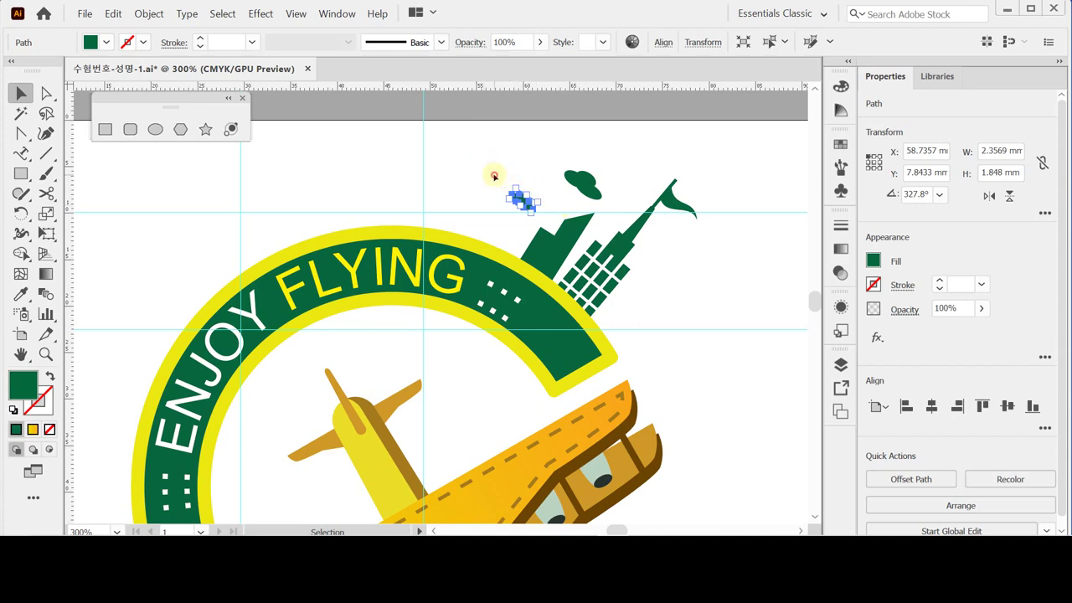
- Rotate the small cloud copy about 10° clockwise and deselect it
key(ctrl+h)
drag(542, 212, 512, 177)
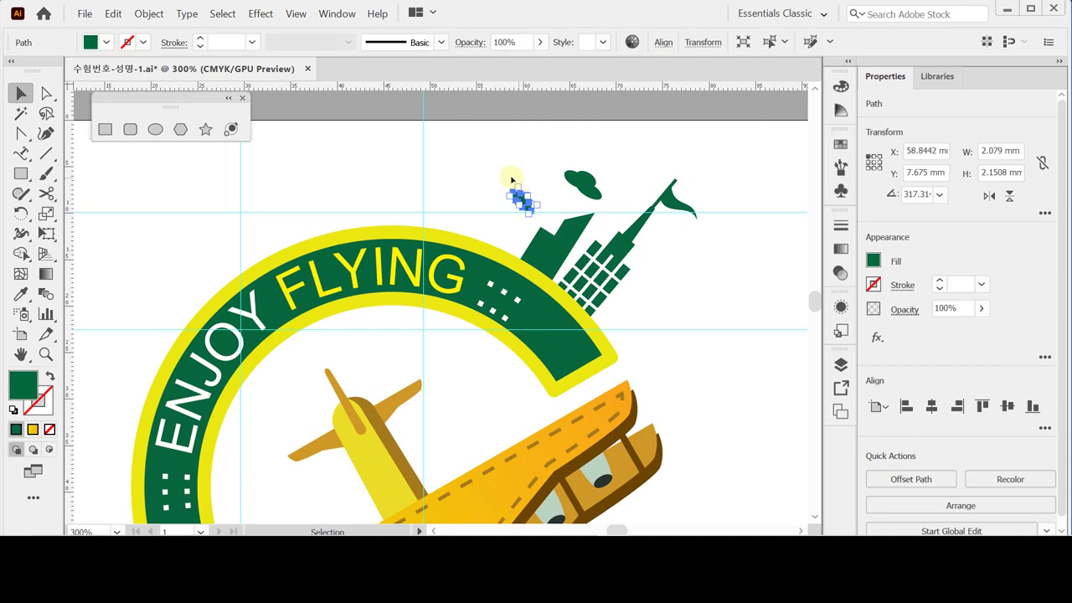
click(432, 173)
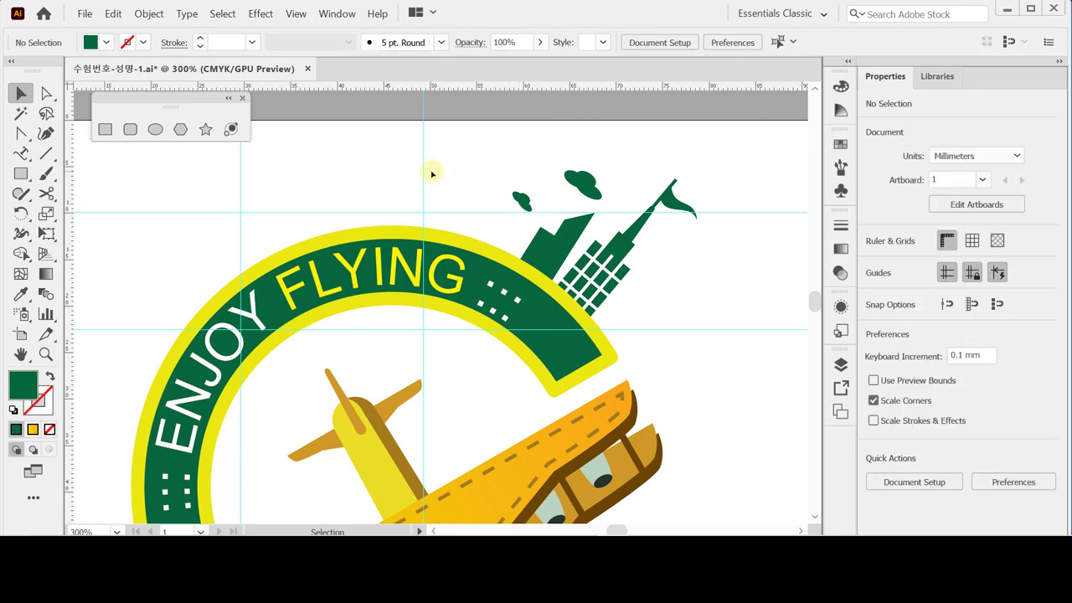
- Enlarge the small cloud copy to about 2.4 × 2.5 mm and deselect it
drag(520, 199, 516, 196)
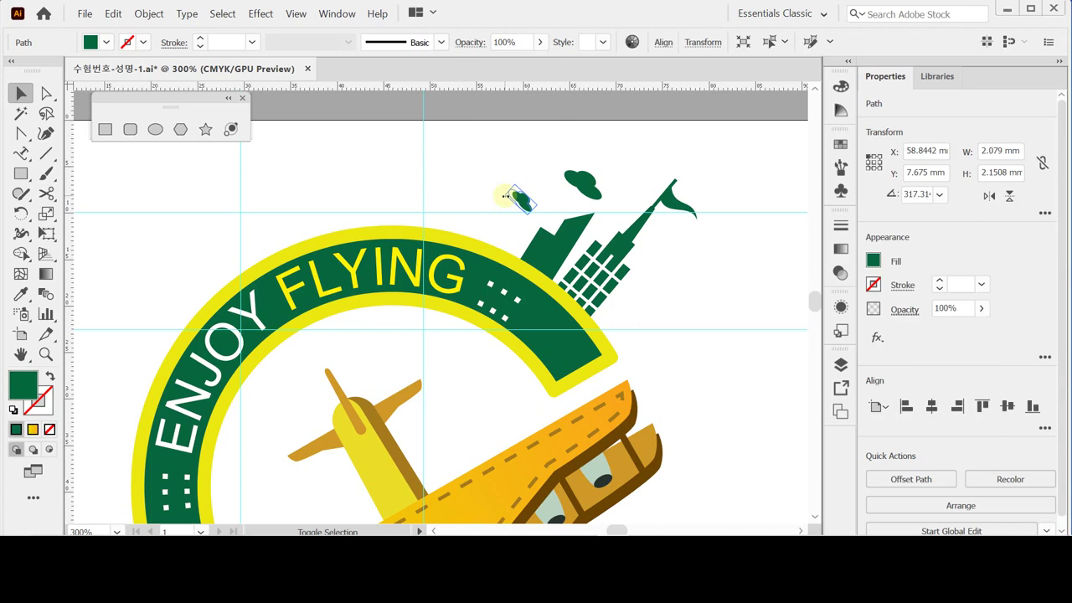
shift+click(505, 195)
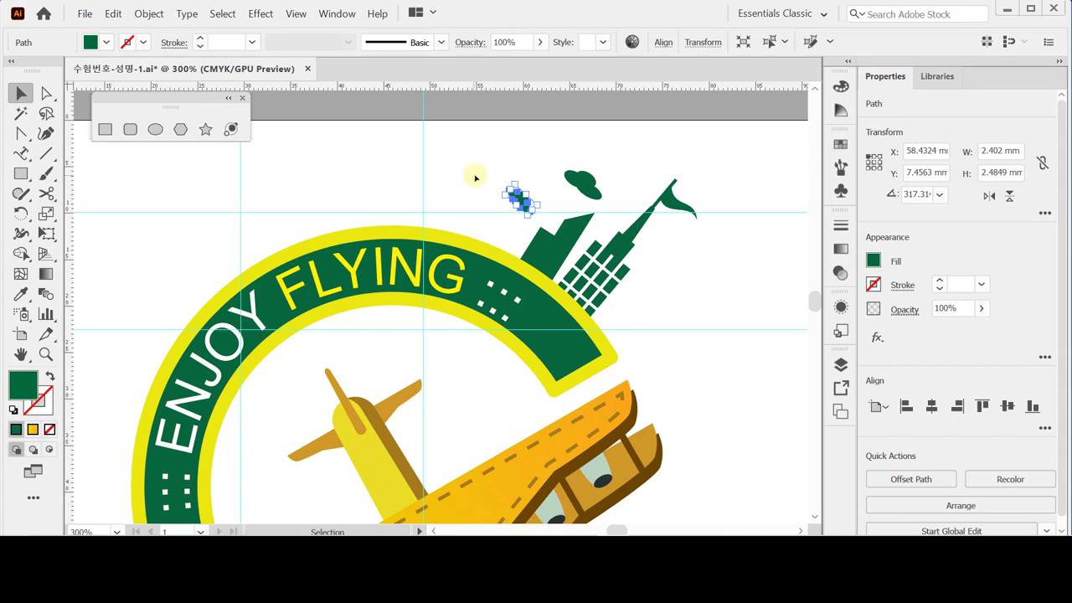
click(476, 175)
click(477, 174)
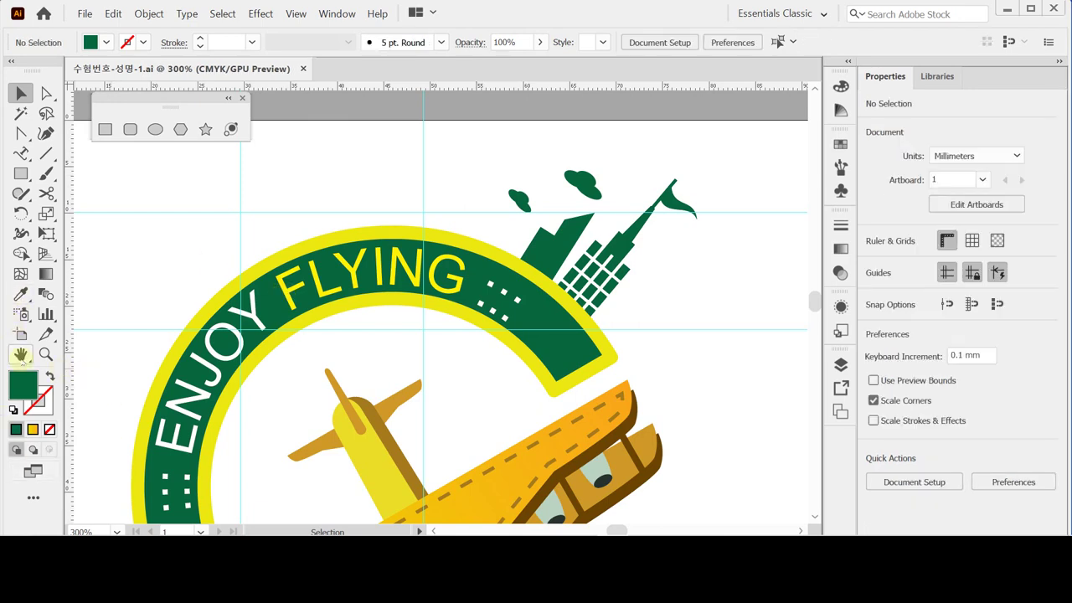
- Delete the green, yellow and white color swatch squares beside the artboard, keeping the emblem artwork
click(20, 356)
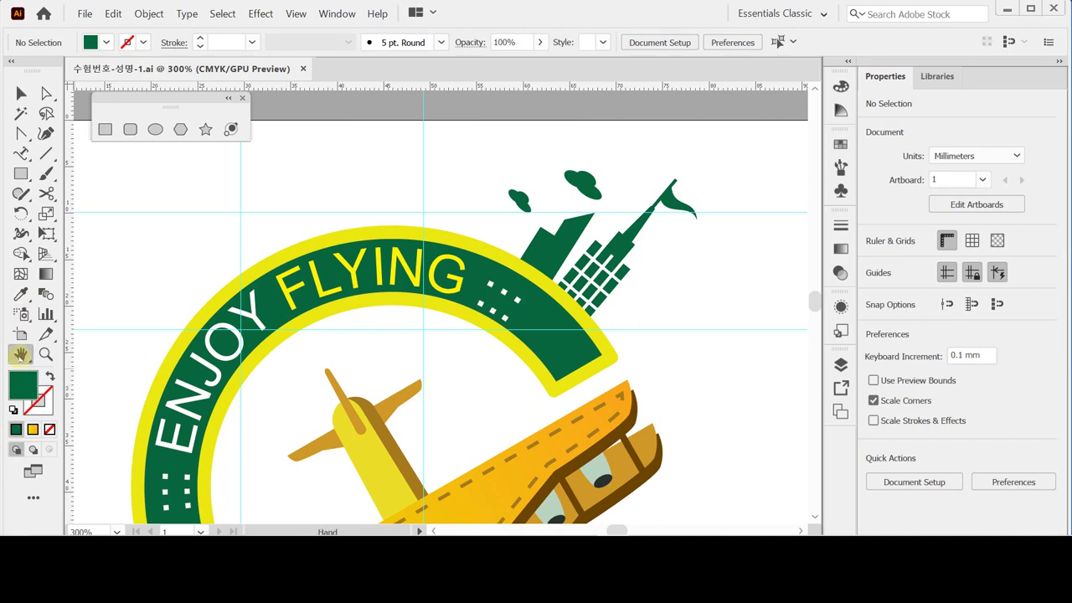
double_click(20, 356)
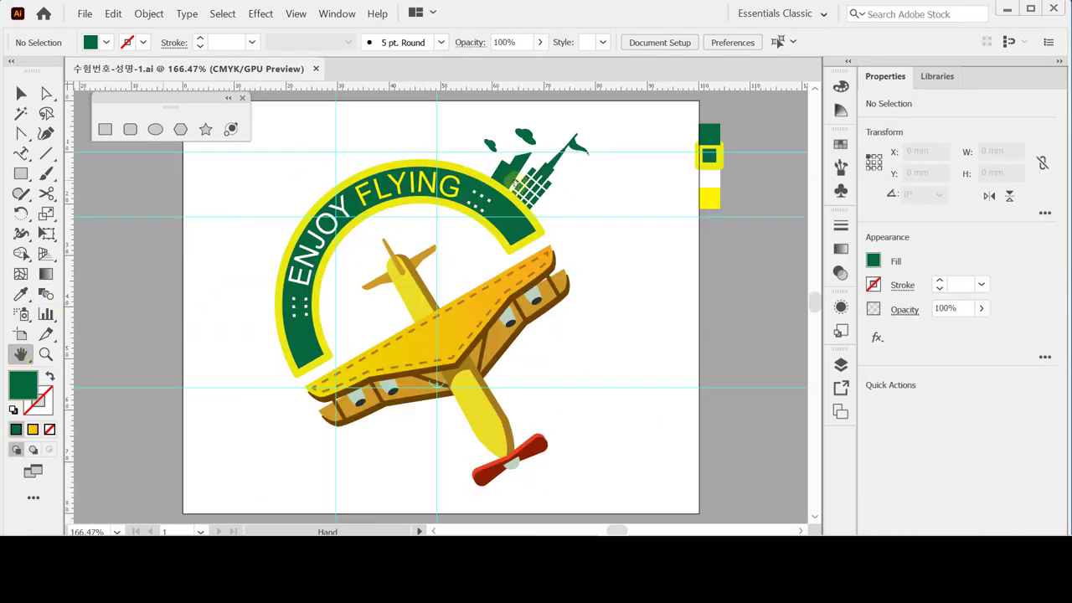
drag(666, 284, 745, 128)
key(ctrl+a)
key(ctrl+h)
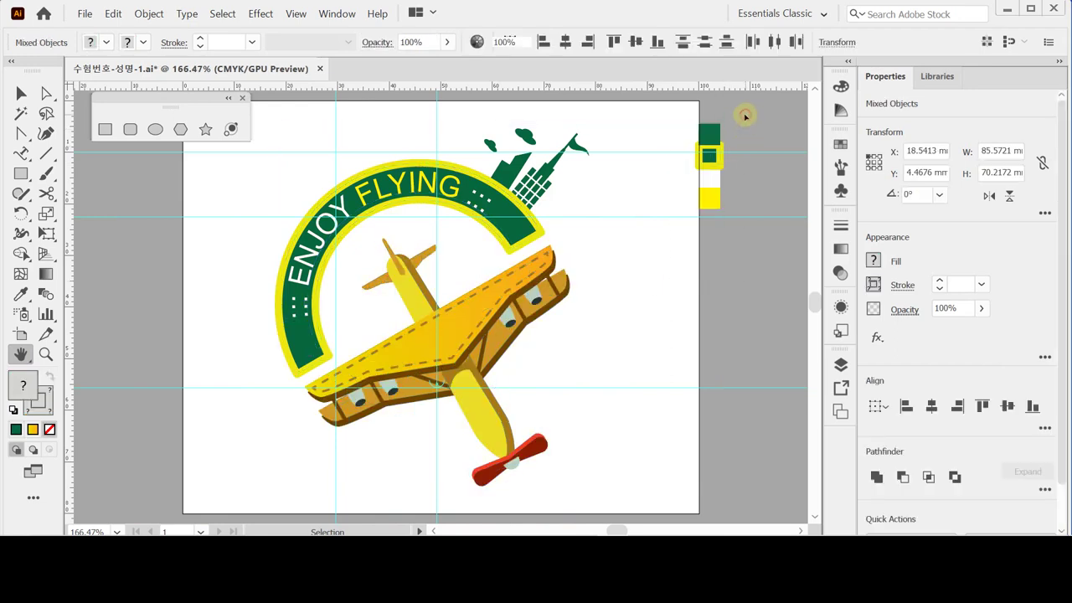
key(ctrl+z)
key(ctrl+z)
key(ctrl+z)
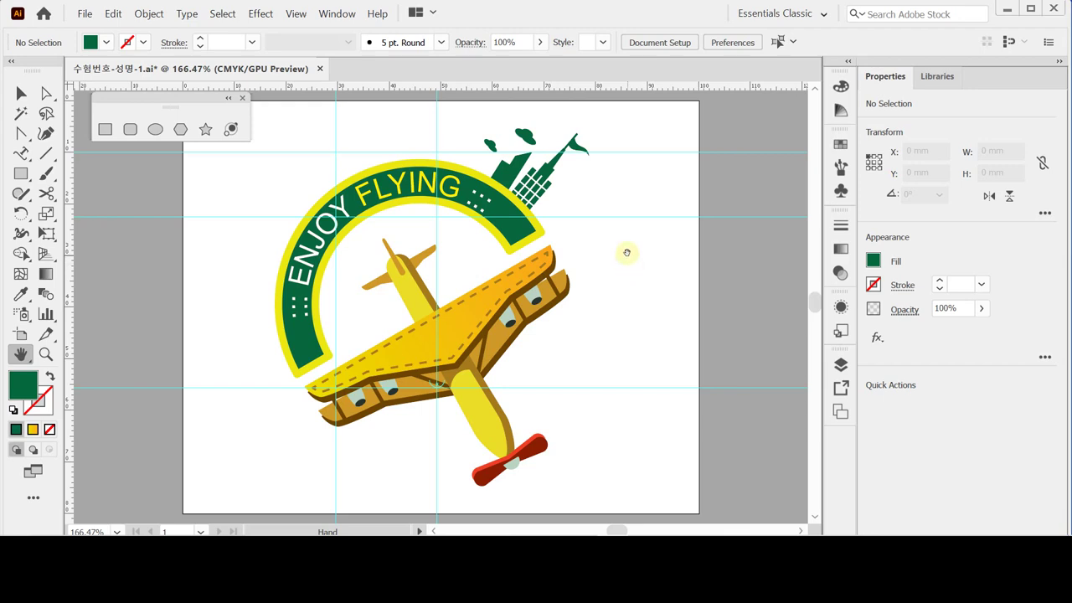
- Hide the guides and save the artwork over 수험번호-성명-1.ai in the GTQ folder in Illustrator 2020 format
right_click(627, 253)
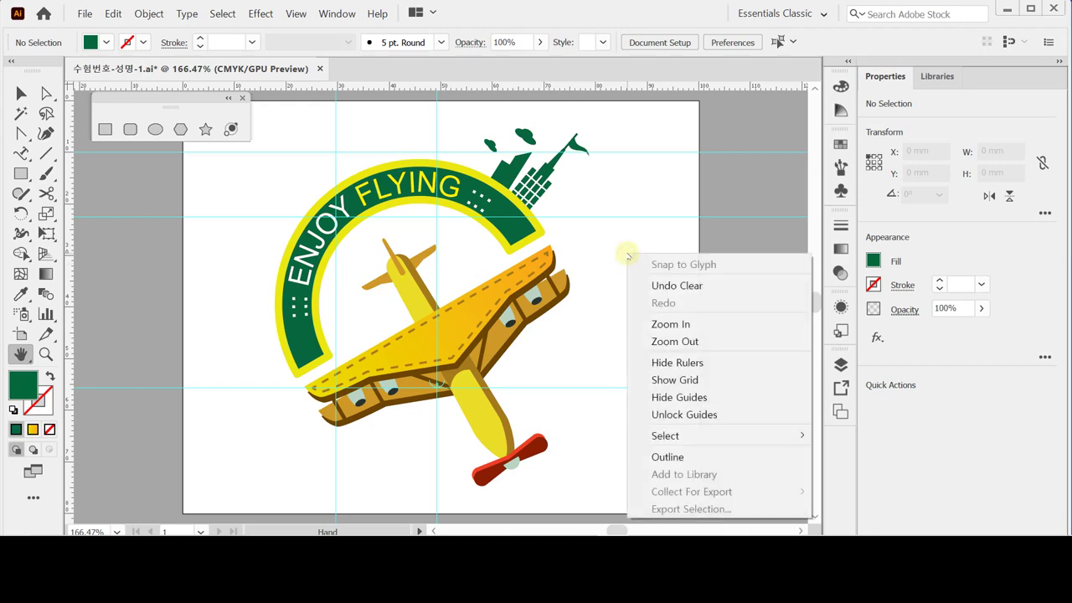
click(724, 400)
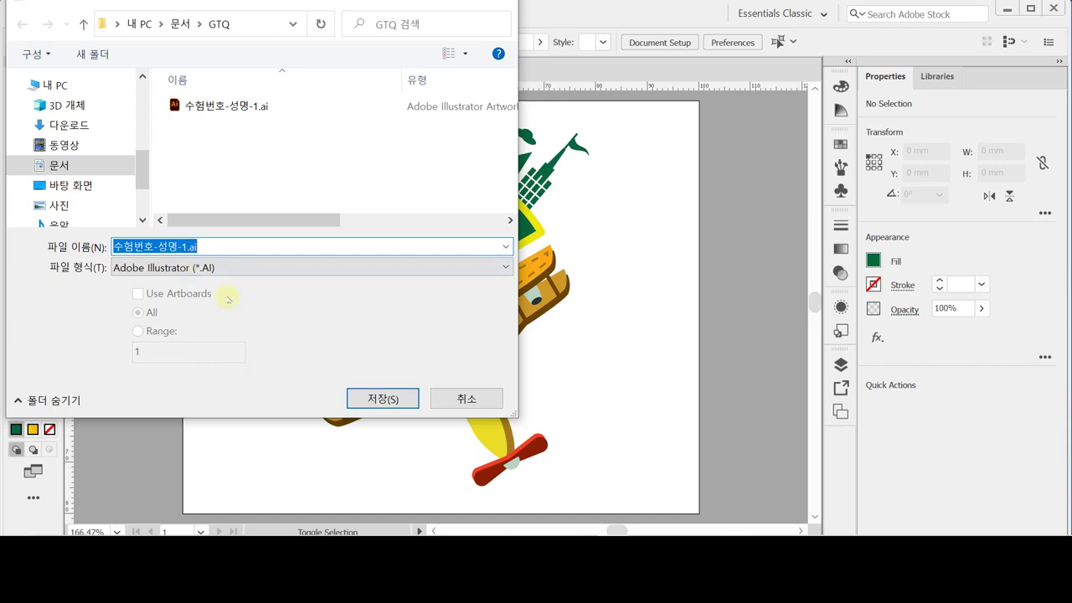
click(362, 398)
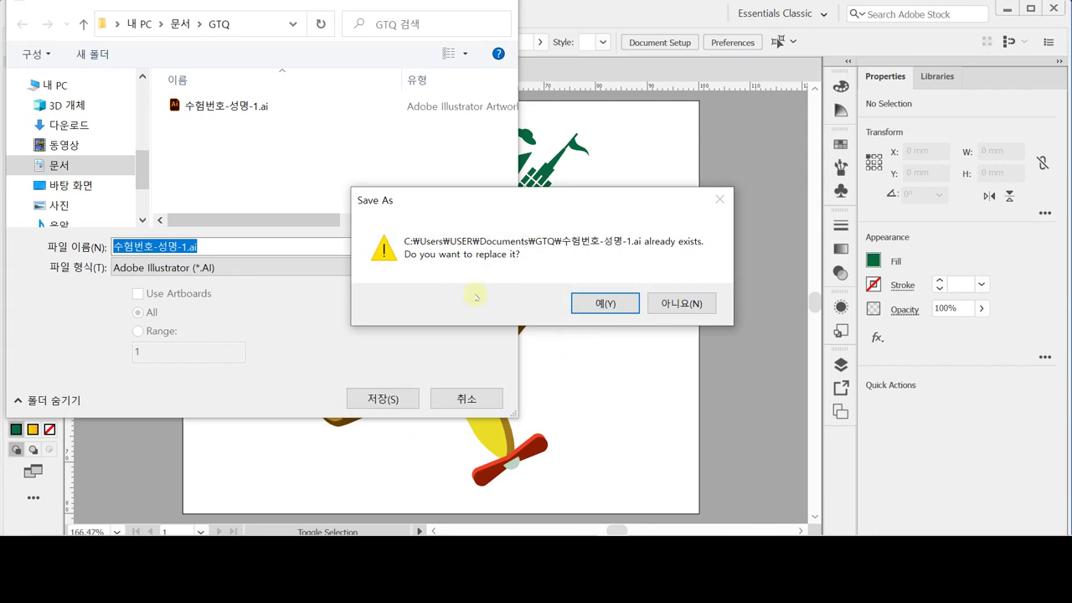
click(607, 304)
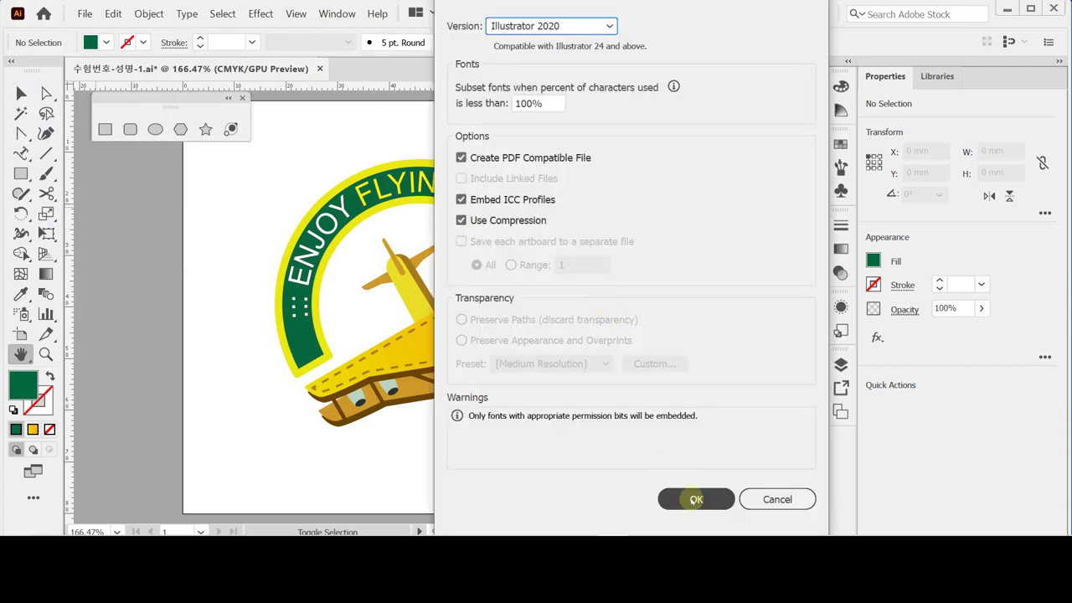
click(696, 499)
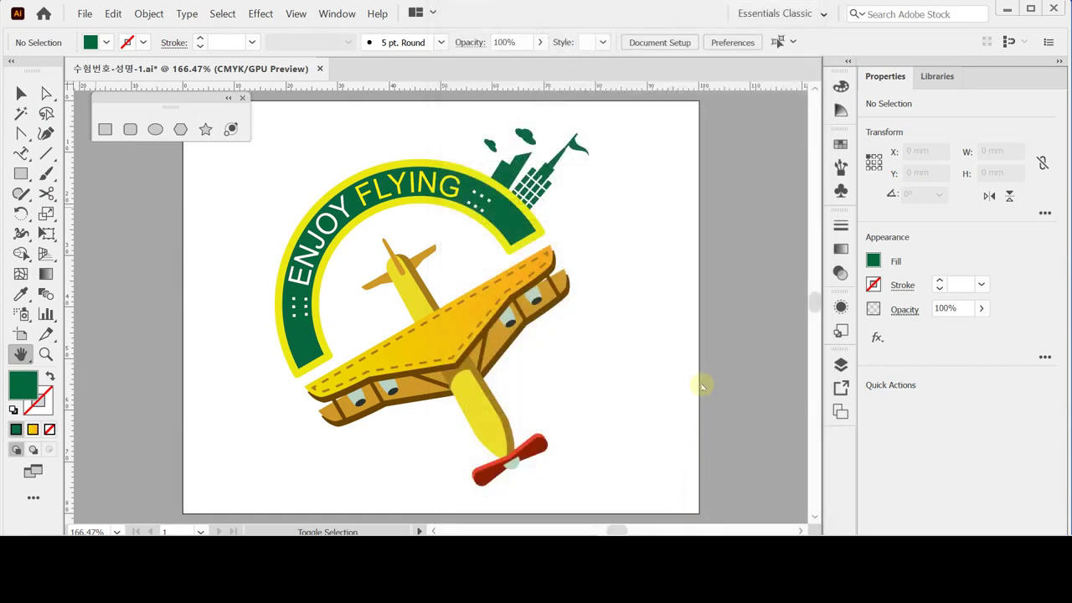
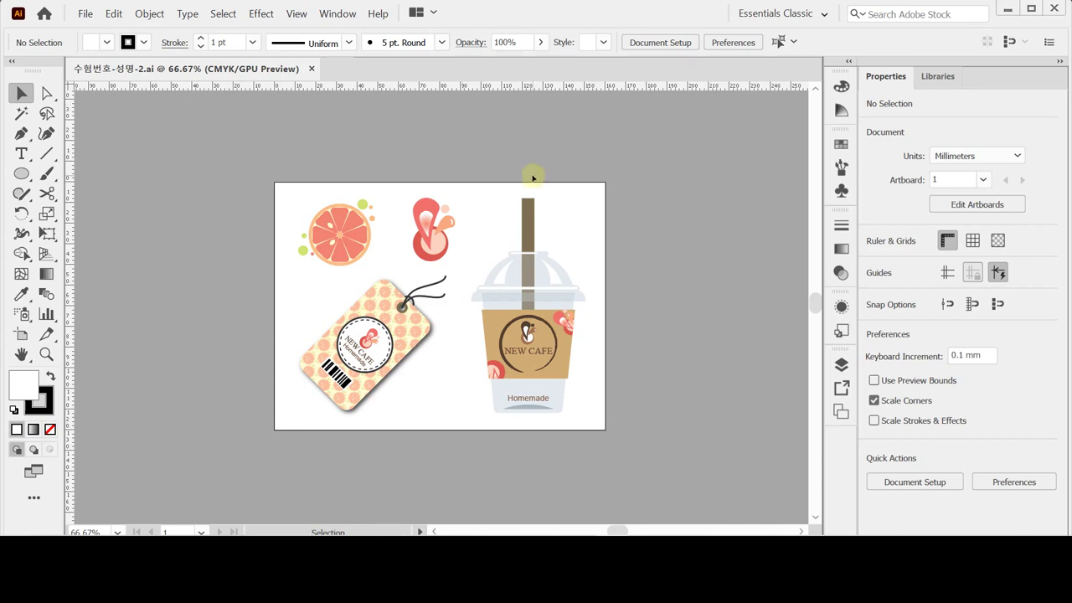
- Create a new 160 × 120 mm CMYK document with 300 ppi raster effects and view it at 100%
click(85, 13)
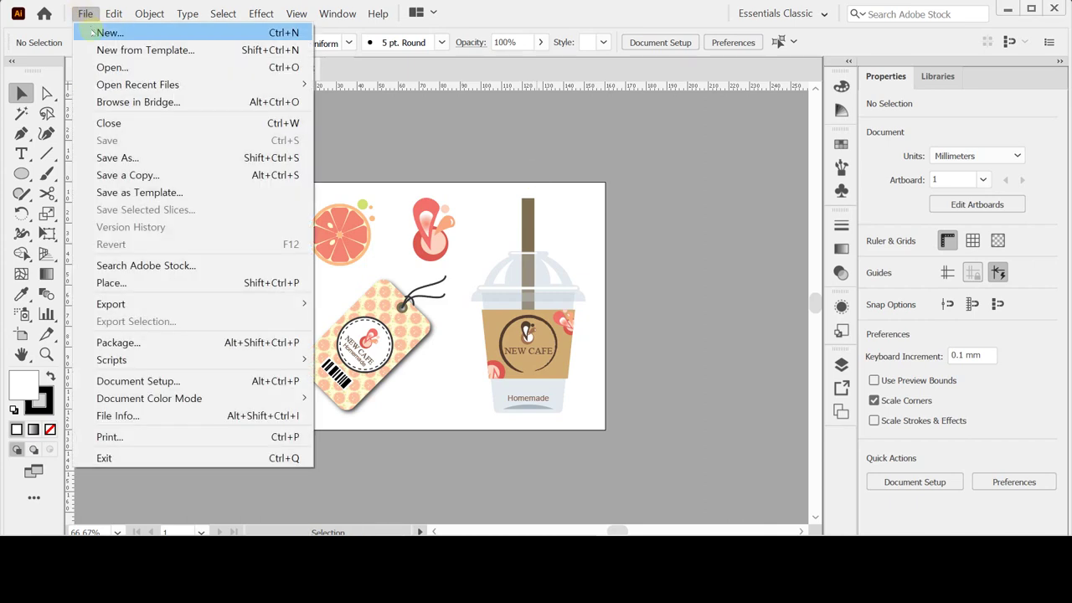
click(92, 31)
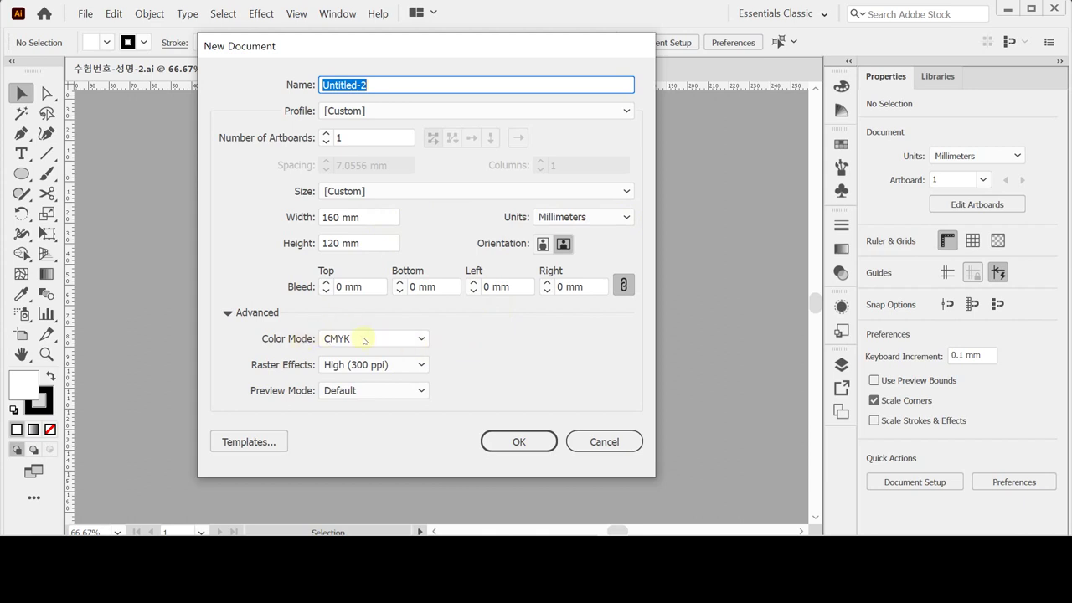
click(512, 440)
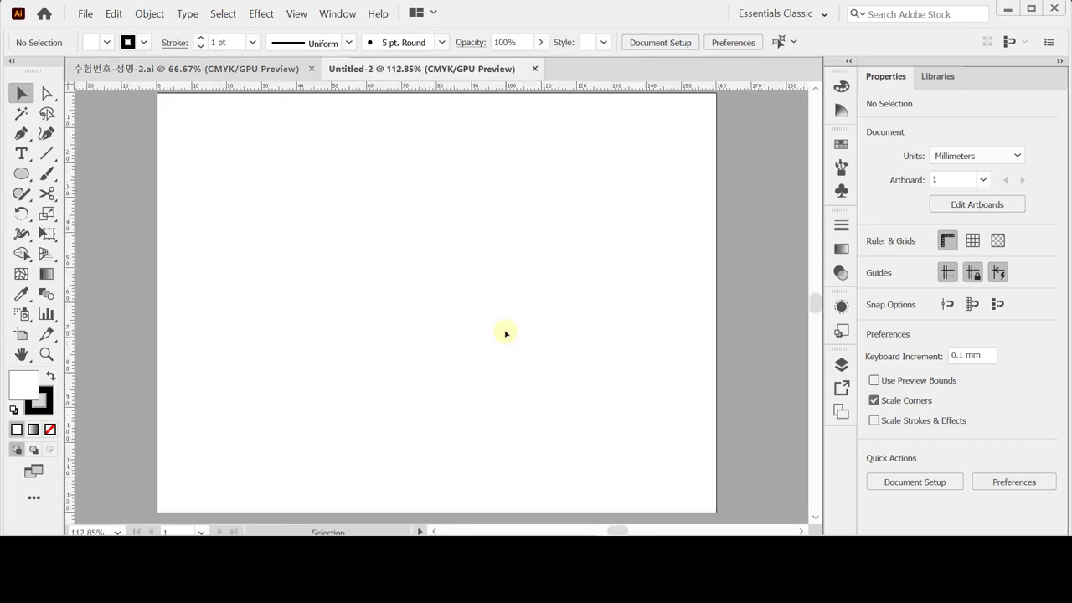
key(ctrl+1)
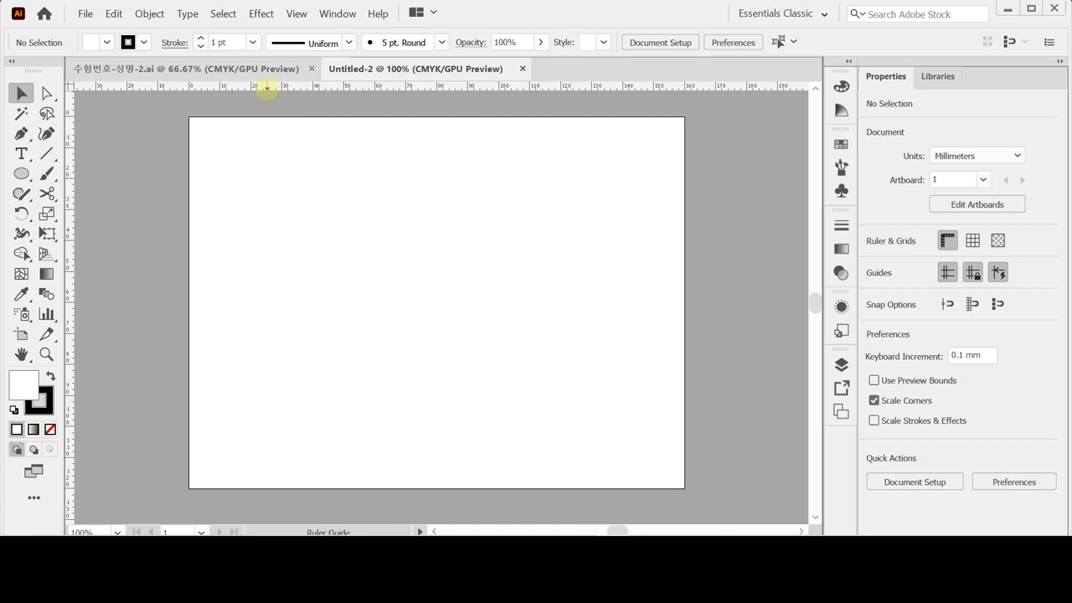
drag(266, 90, 260, 172)
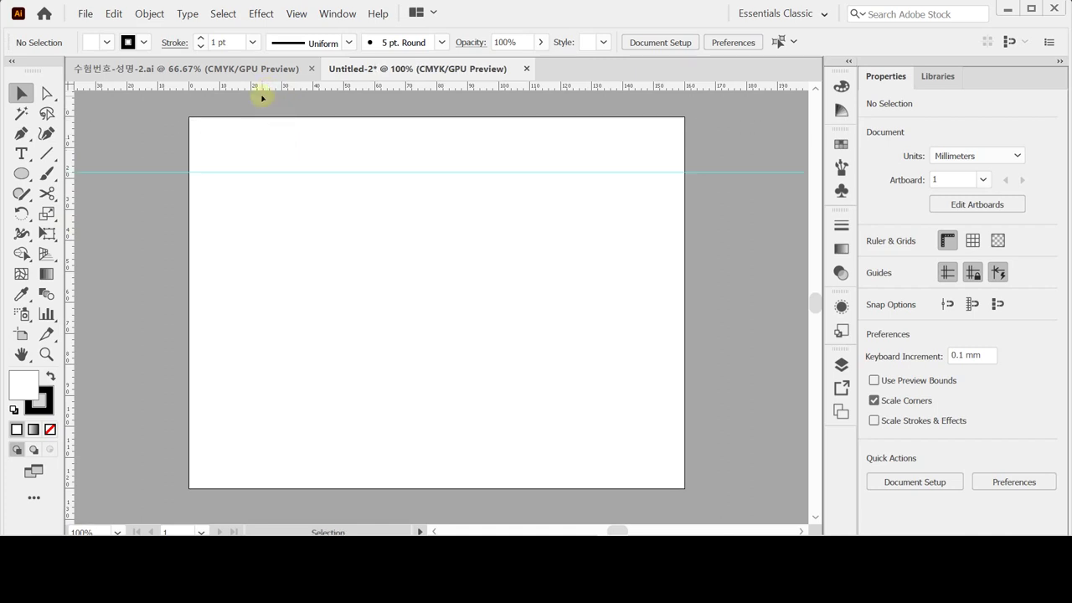
drag(71, 154, 246, 156)
key(ctrl+z)
key(ctrl+z)
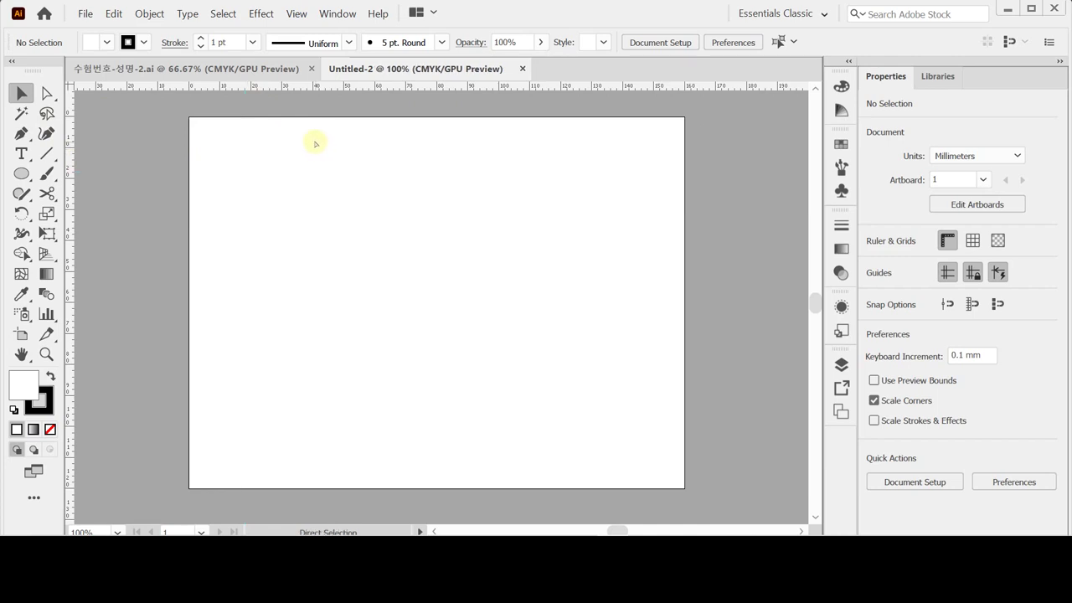
- Paste the copied set of horizontal and vertical layout guides onto the artboard and deselect them
key(ctrl+v)
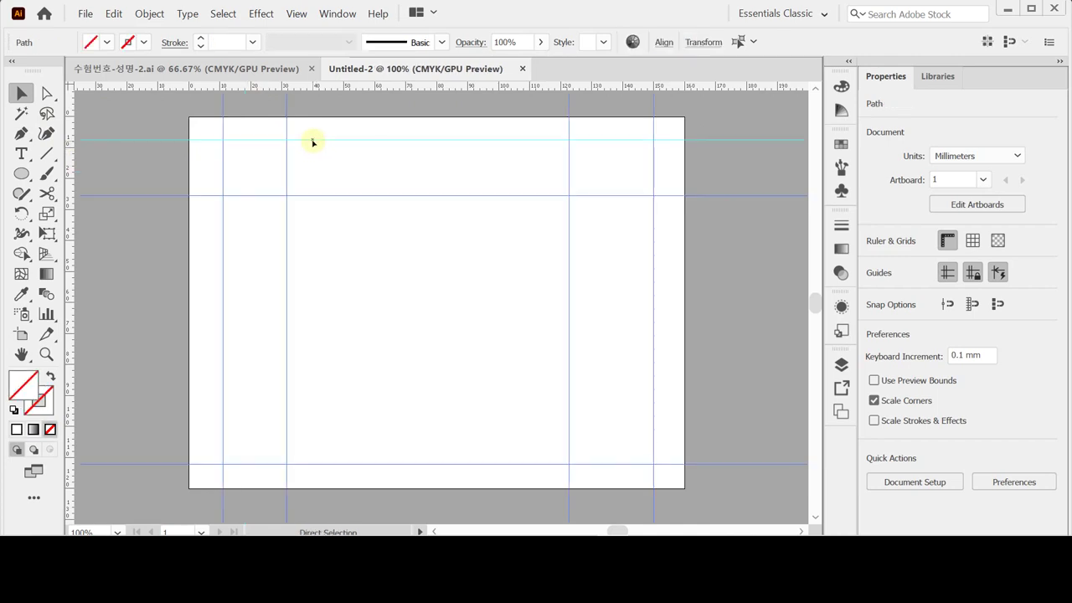
click(344, 181)
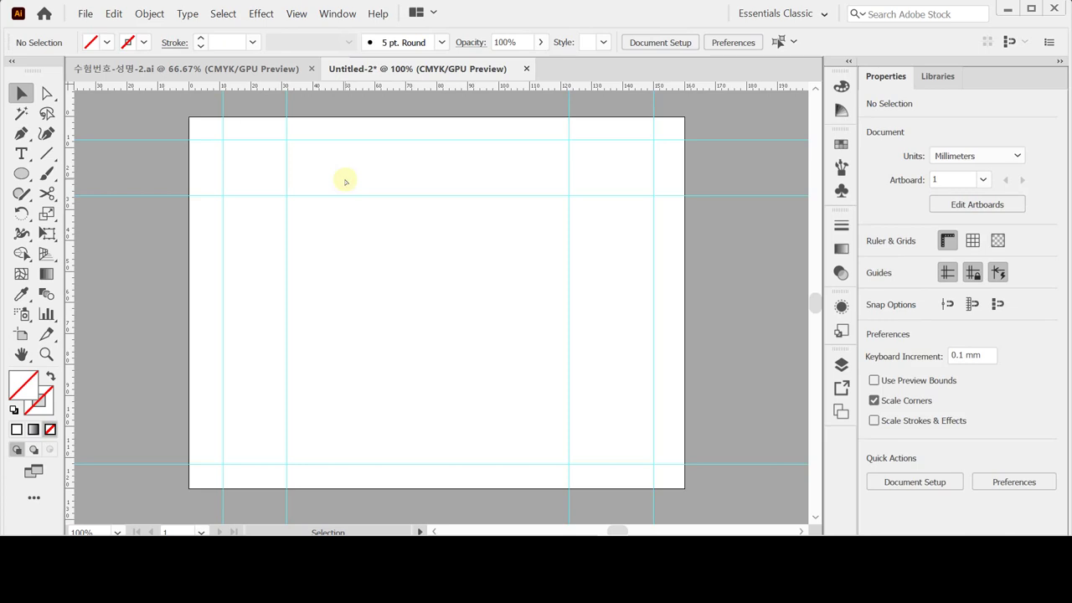
- Save the document in the GTQ folder as 수험번호-성명-2 in Illustrator 2020 format
key(ctrl+s)
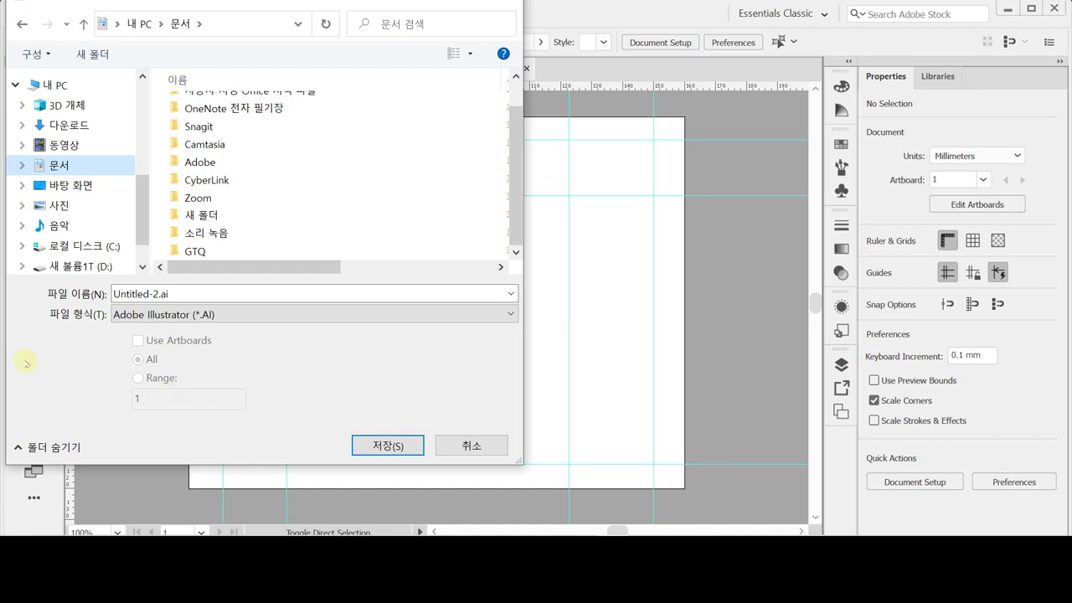
click(177, 251)
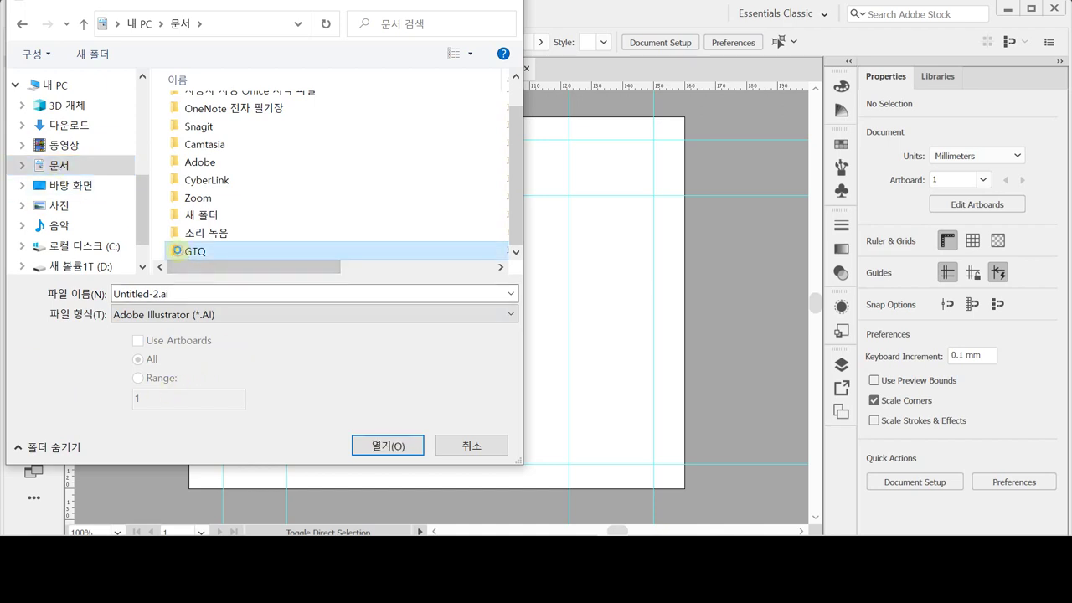
double_click(177, 250)
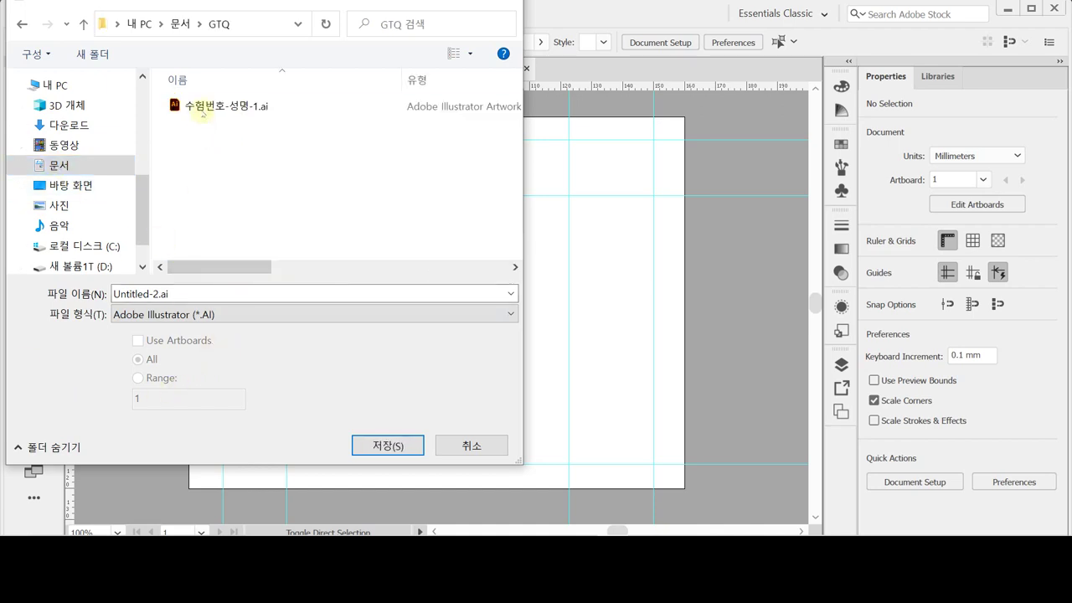
click(195, 105)
click(191, 292)
click(199, 293)
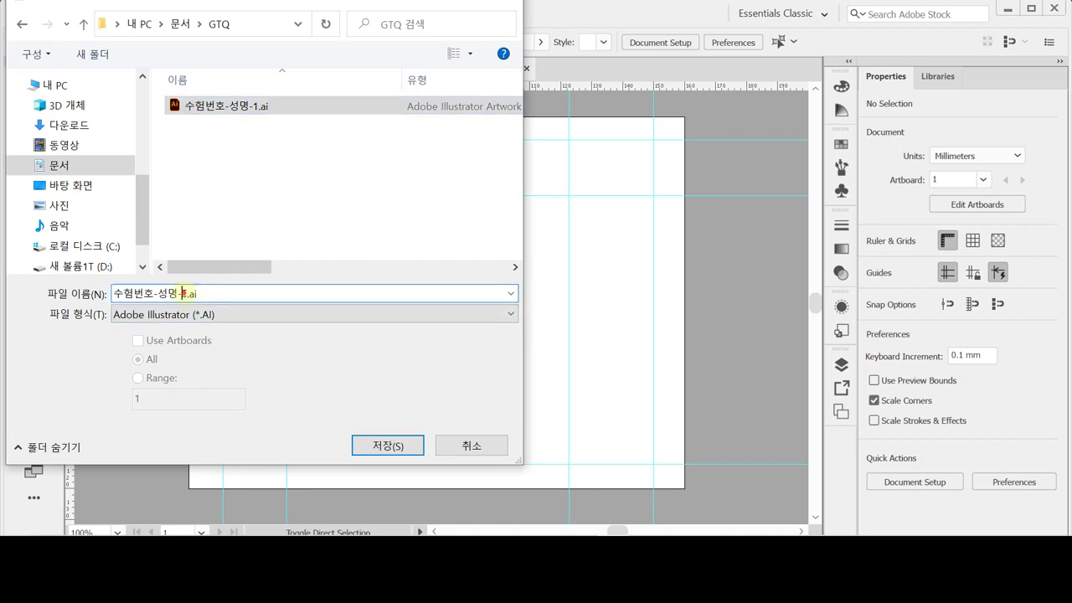
drag(199, 293, 181, 292)
text(2)
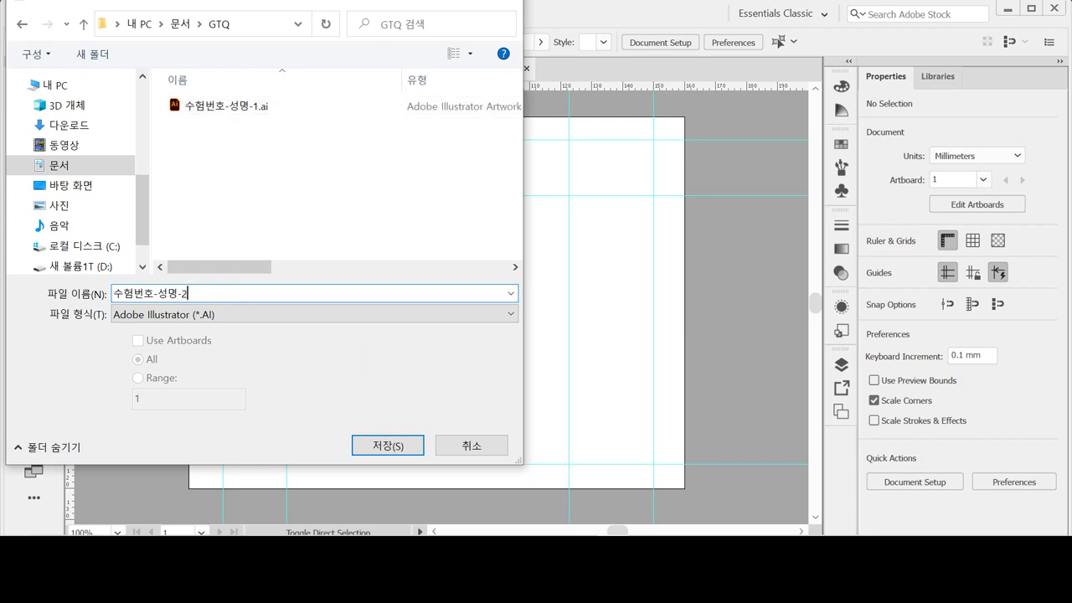
key(Return)
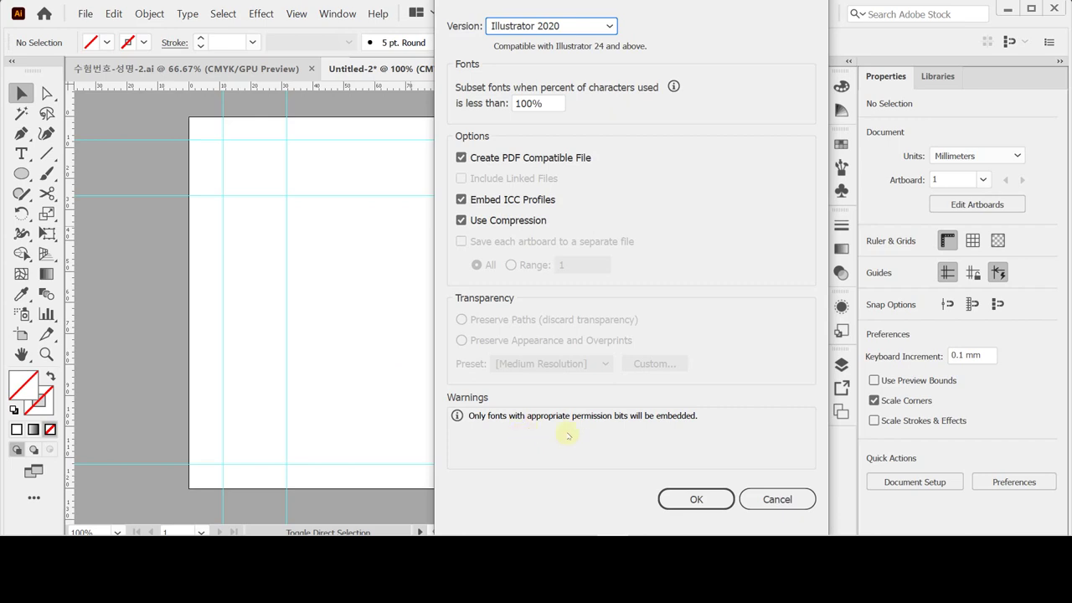
click(692, 500)
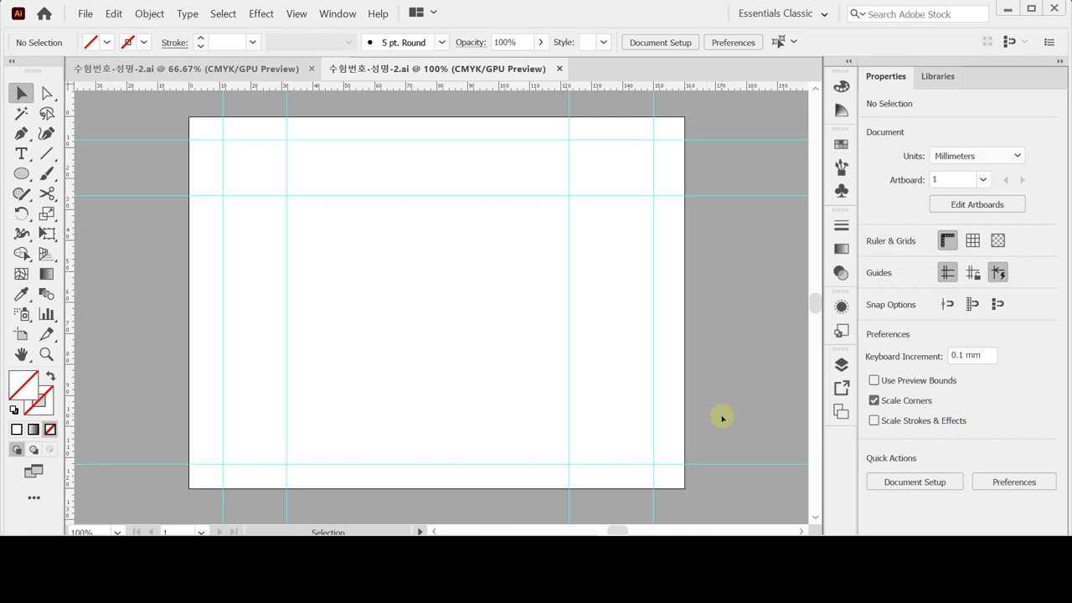
- Draw a 30 × 30 mm circle centred on the intersection of the second vertical and second horizontal guides
click(23, 174)
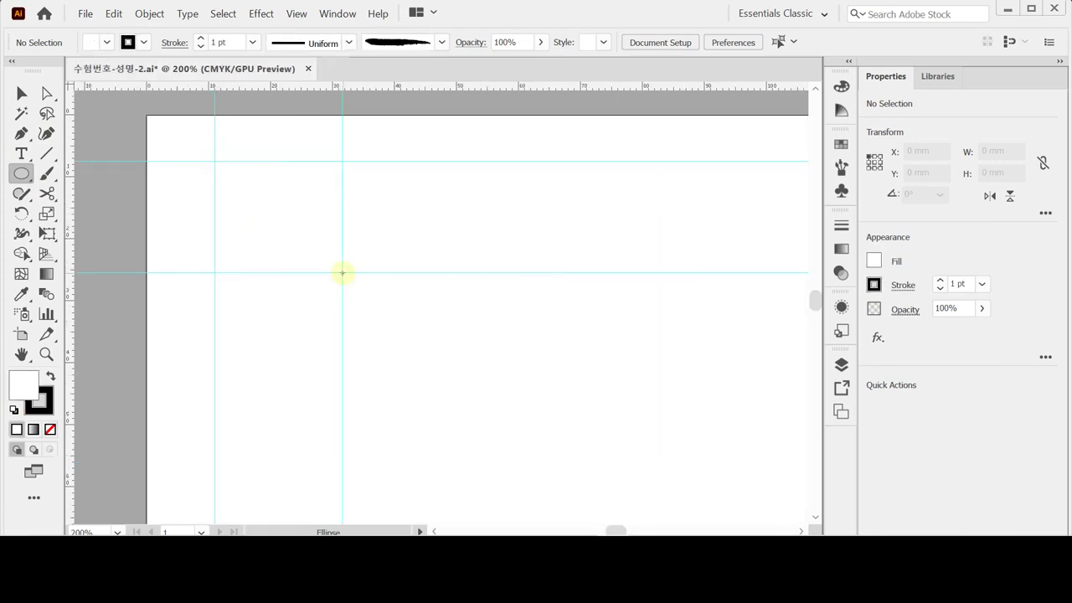
click(342, 273)
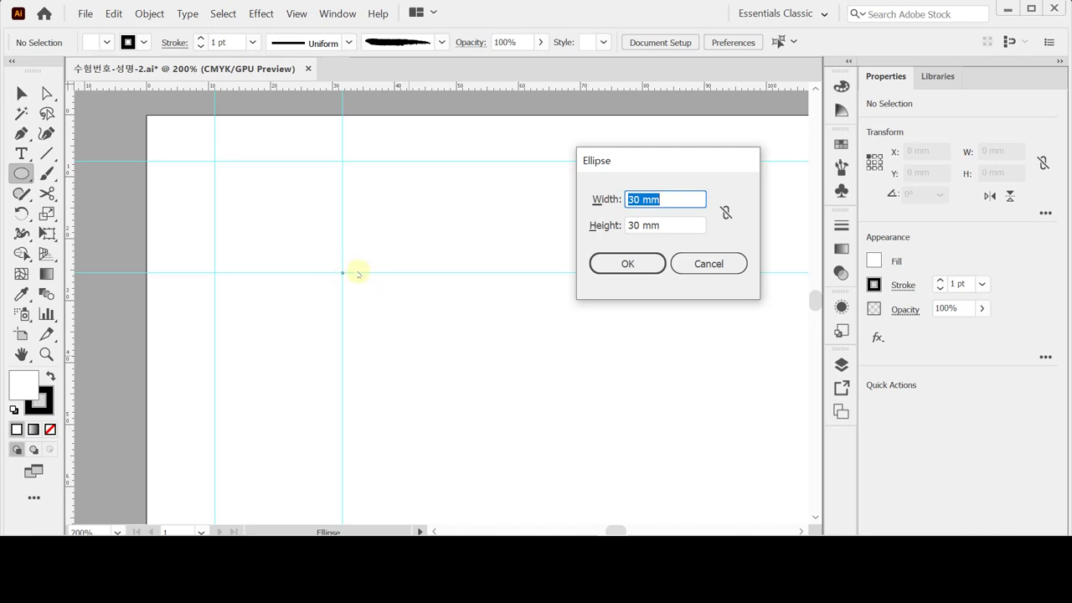
key(Return)
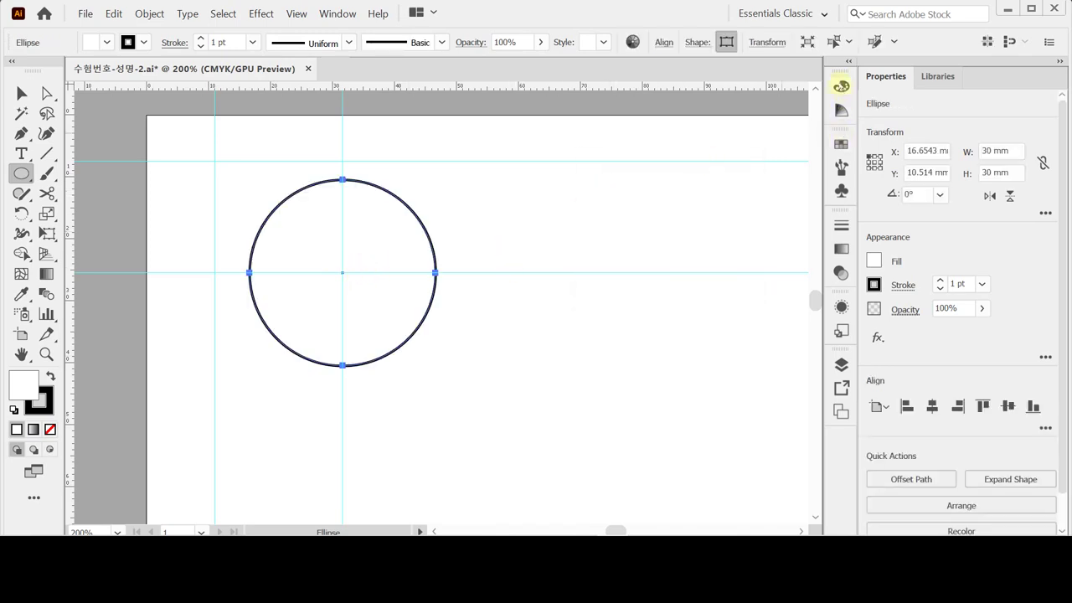
- Float the Color controls, remove the circle's stroke and set its fill to M 30%, Y 50%
drag(841, 85, 605, 129)
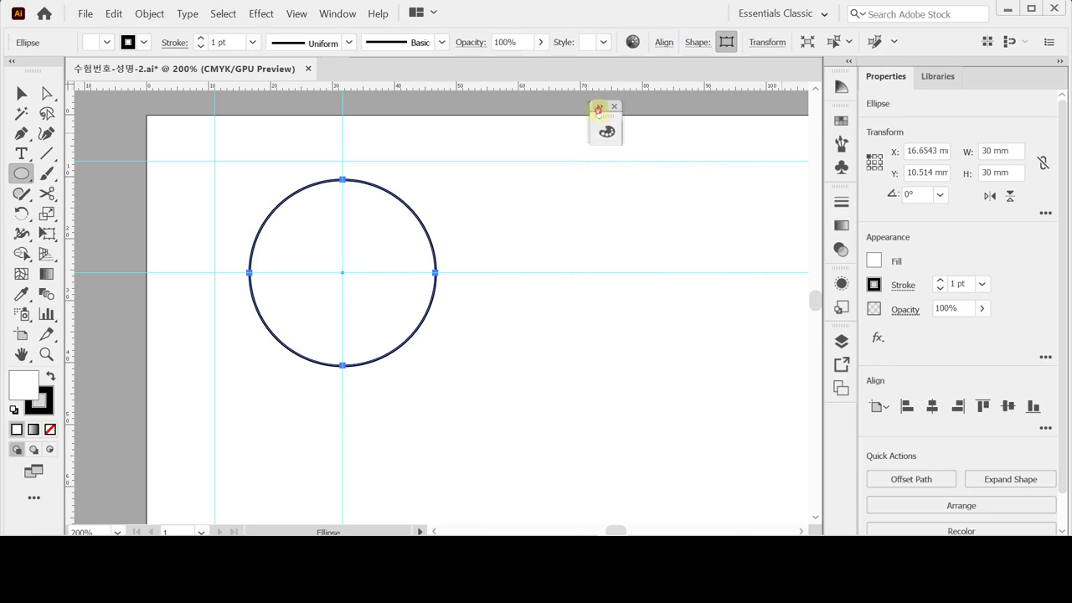
double_click(598, 110)
double_click(612, 119)
double_click(612, 119)
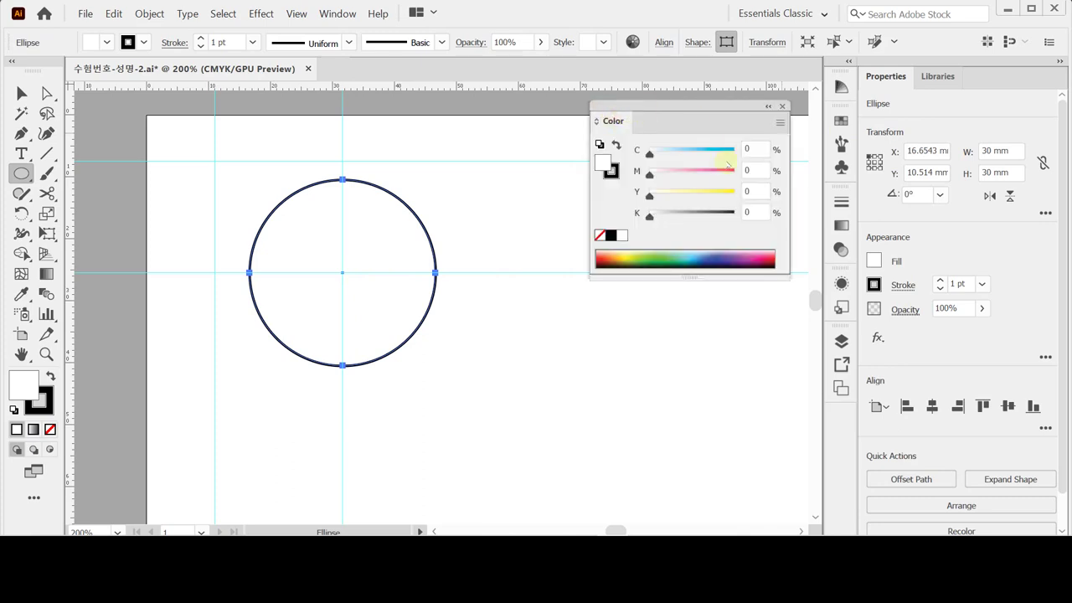
click(611, 171)
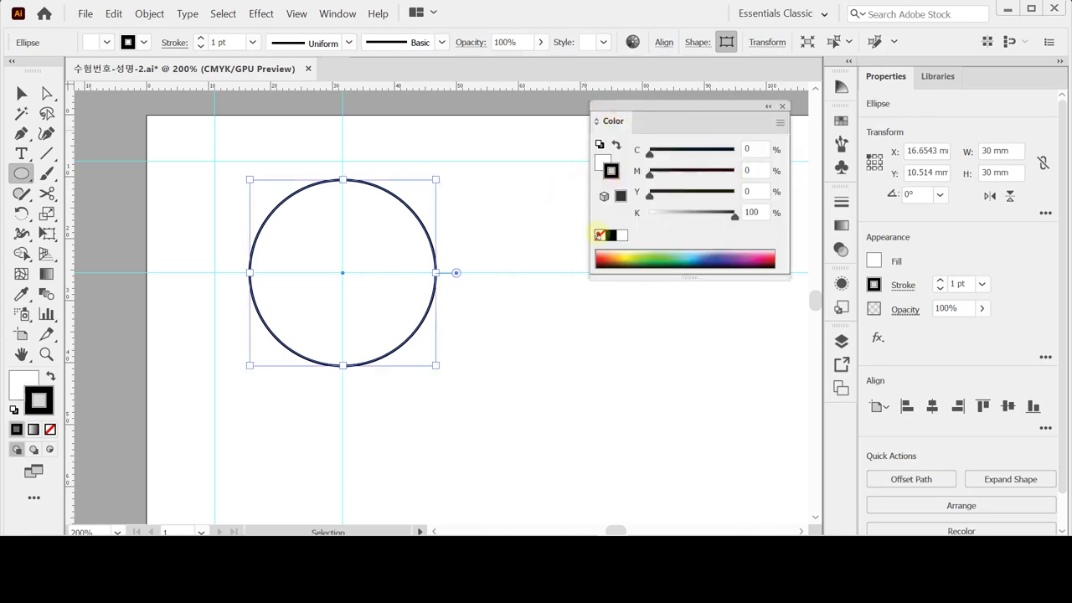
click(600, 235)
click(601, 161)
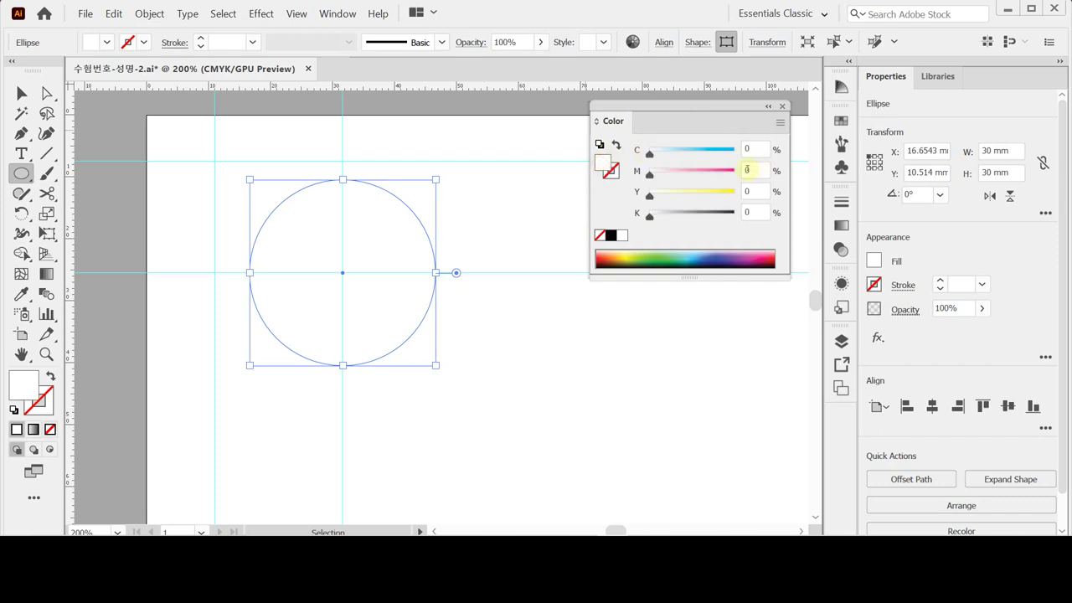
double_click(752, 172)
text(30)
key(Tab)
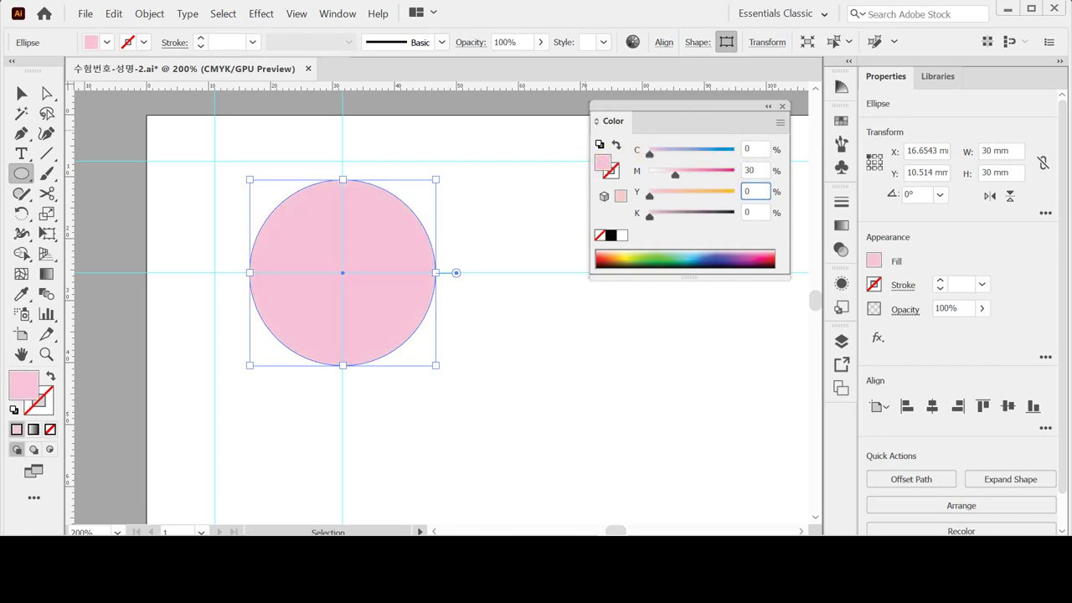
text(50)
key(Return)
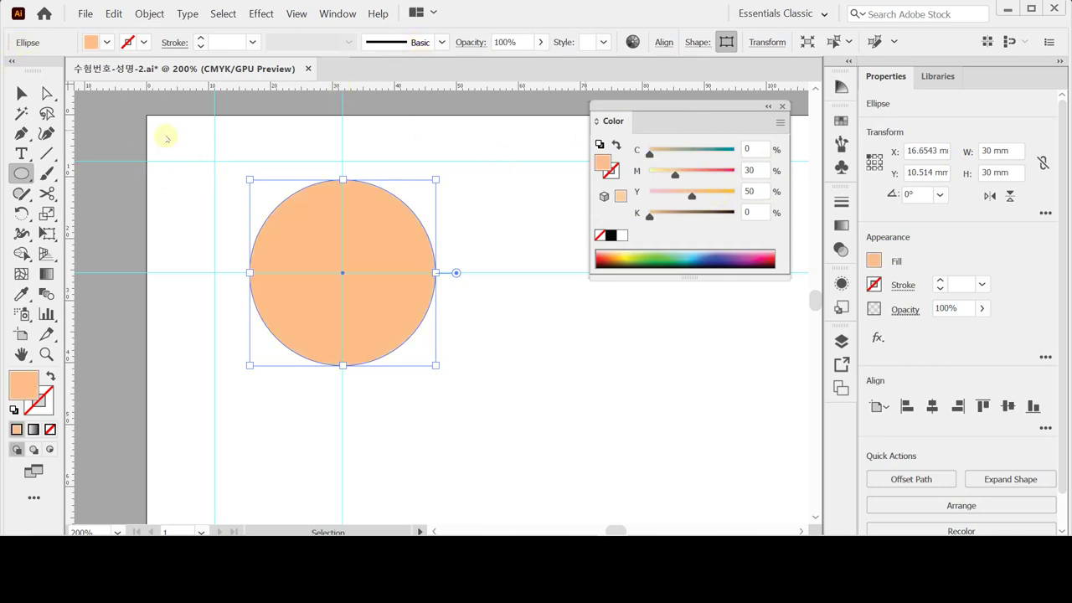
- Create a concentric copy of the circle scaled uniformly to 90%
double_click(48, 212)
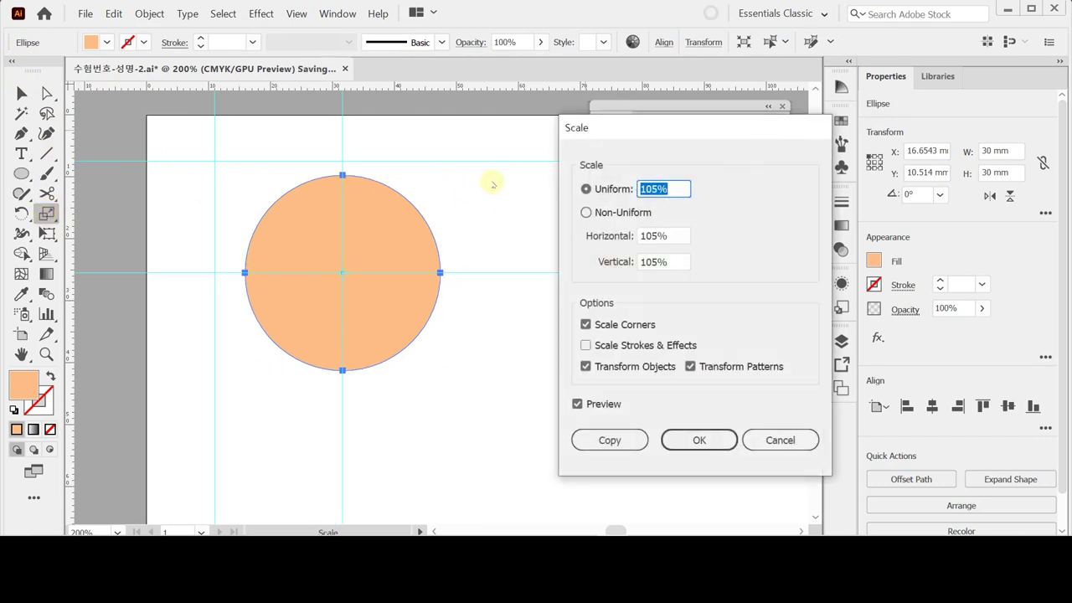
text(90)
key(Tab)
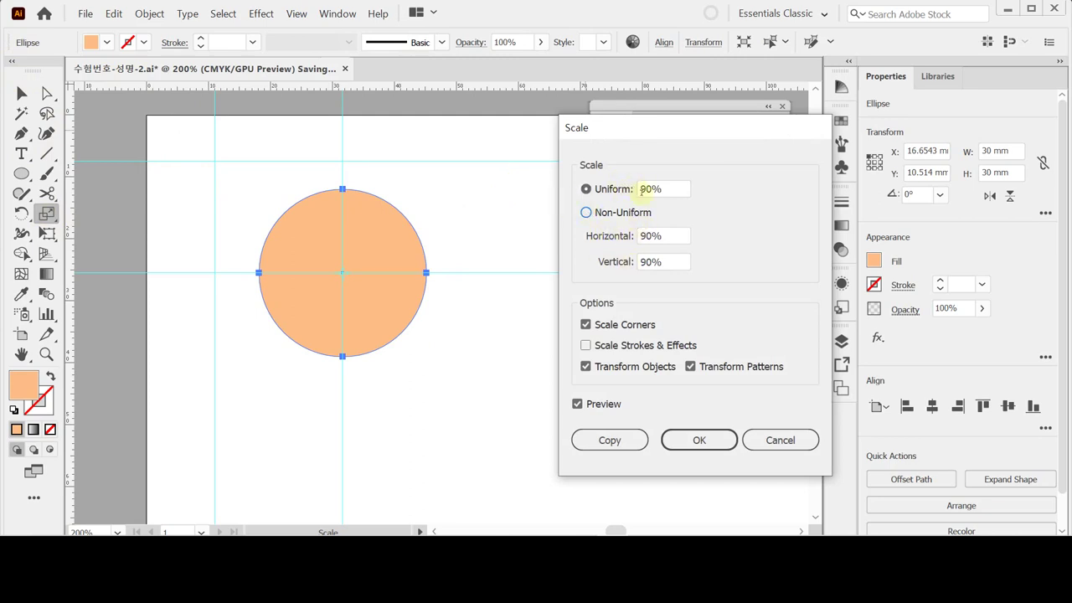
click(631, 437)
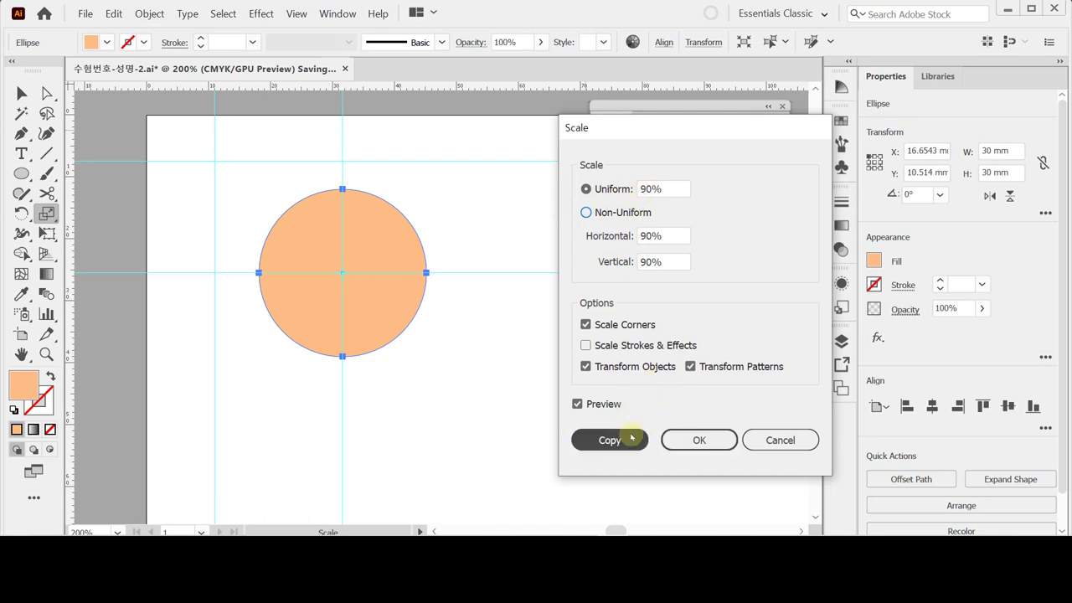
click(631, 436)
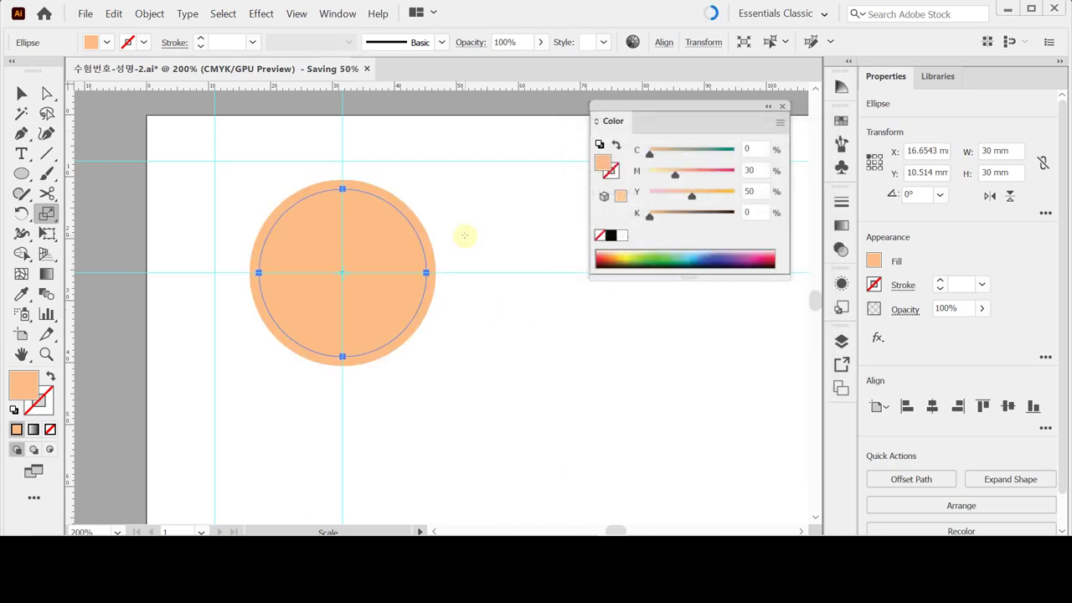
key(ctrl+d)
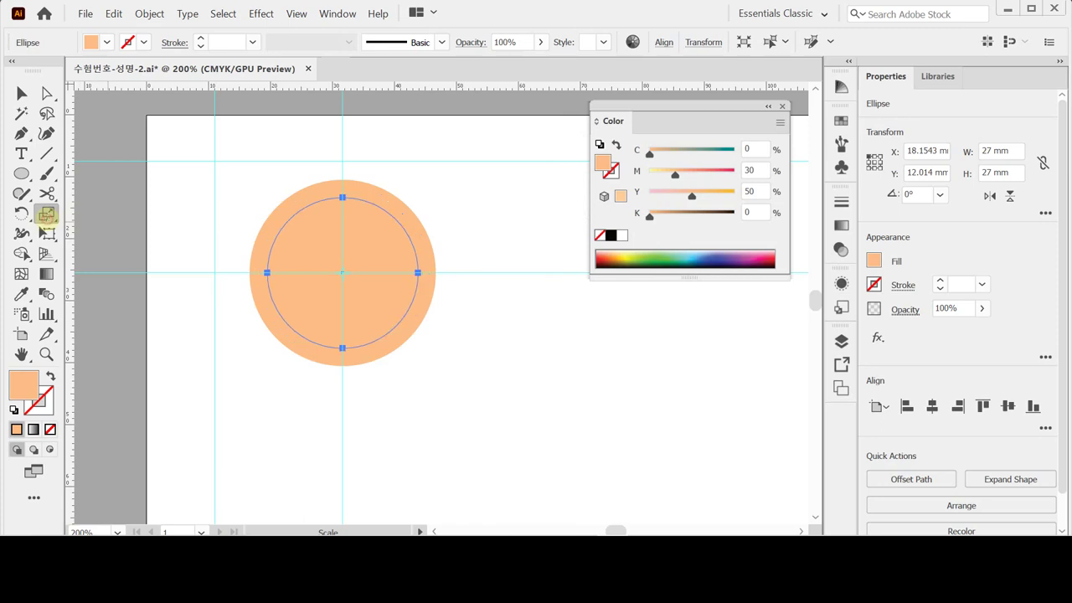
- Create a small centre copy of the inner circle scaled uniformly to 10%, and deselect it
double_click(46, 216)
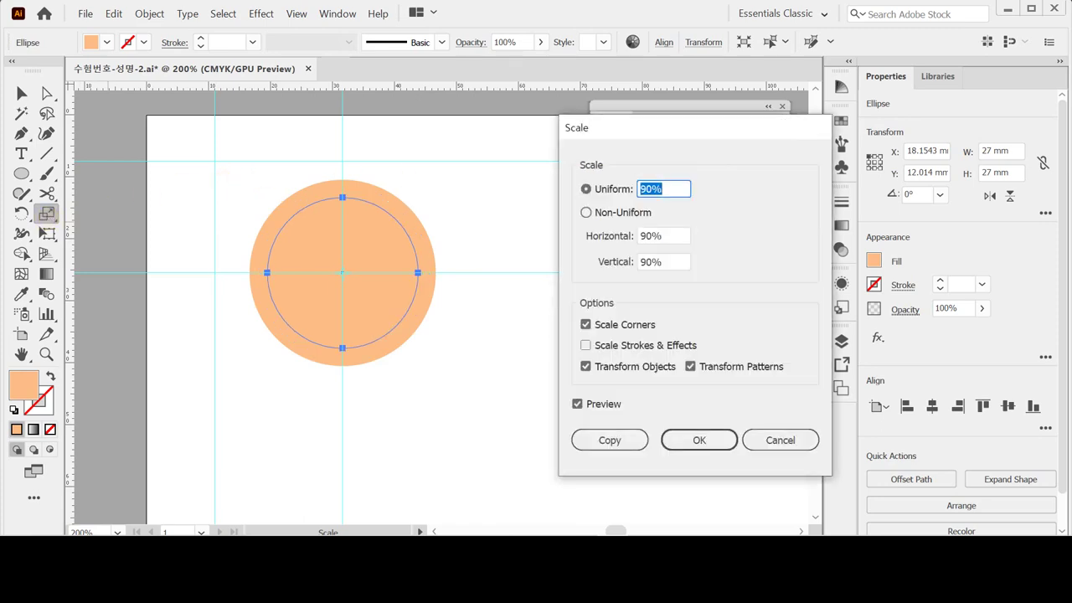
text(10)
click(609, 439)
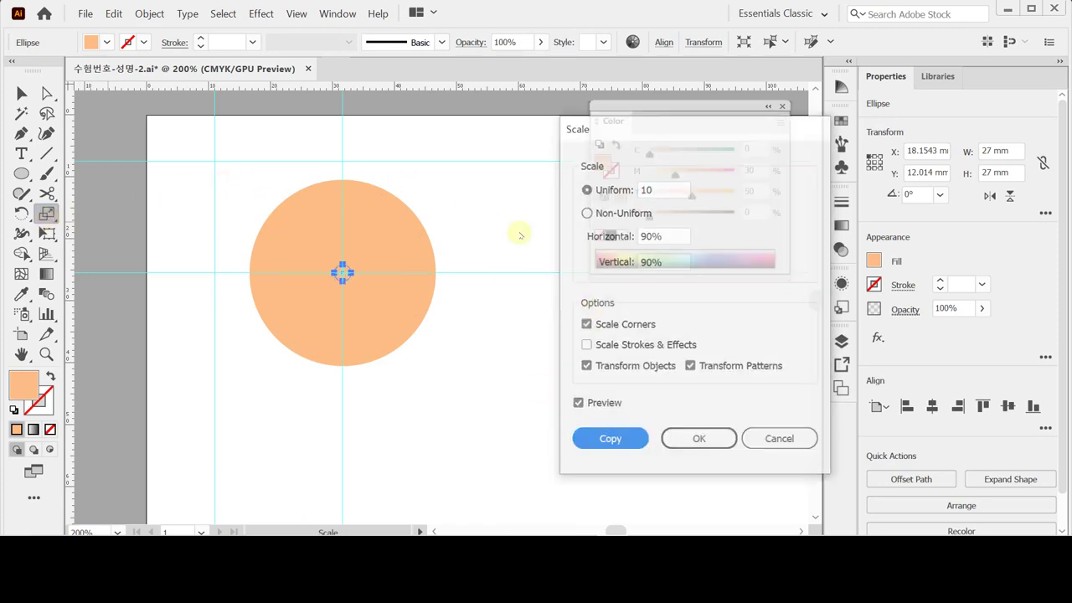
key(v)
click(488, 225)
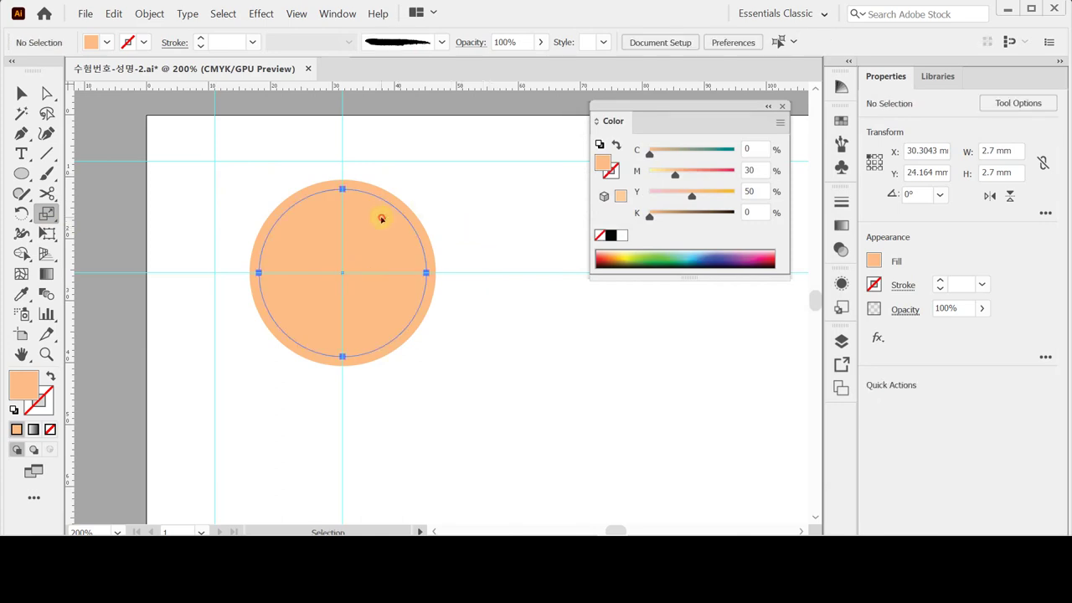
- Fill the 90% inner circle with pale yellow, C 0%, M 0%, Y 20%, K 0%
click(381, 218)
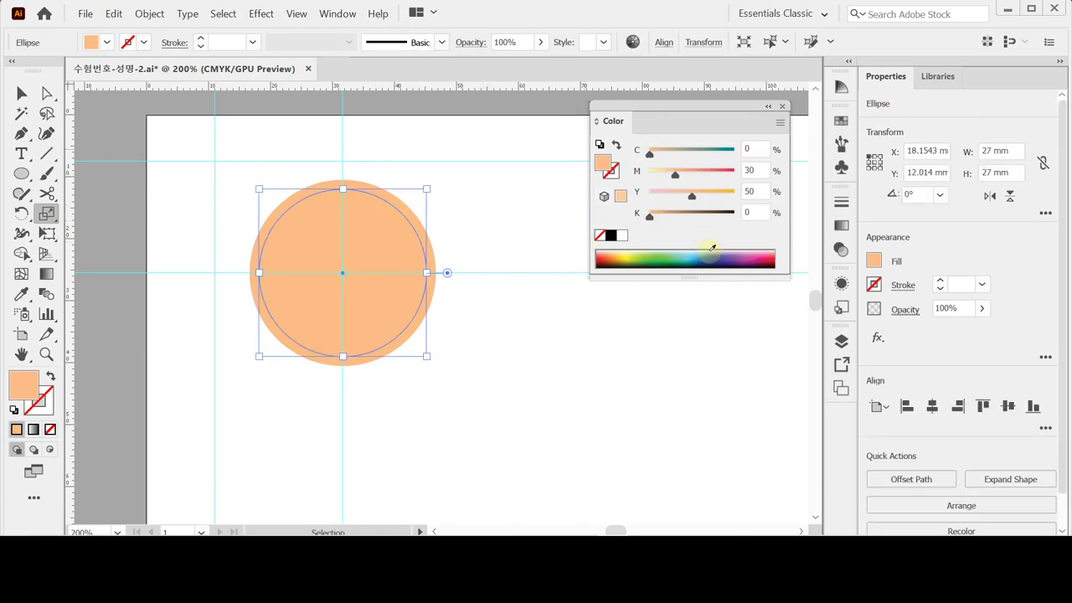
key(s)
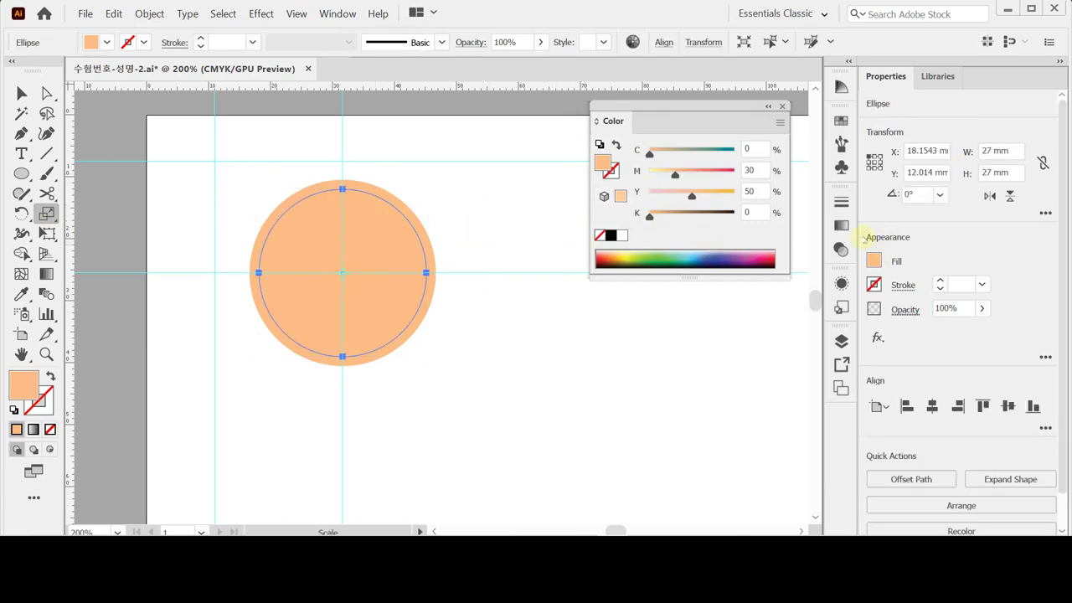
click(620, 240)
click(745, 193)
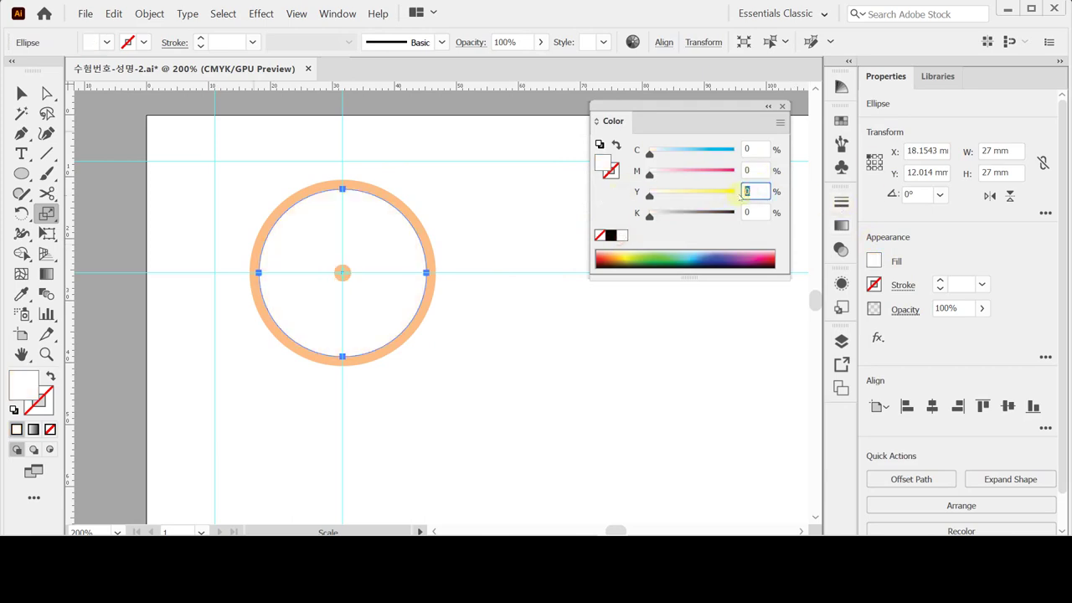
text(20)
key(Return)
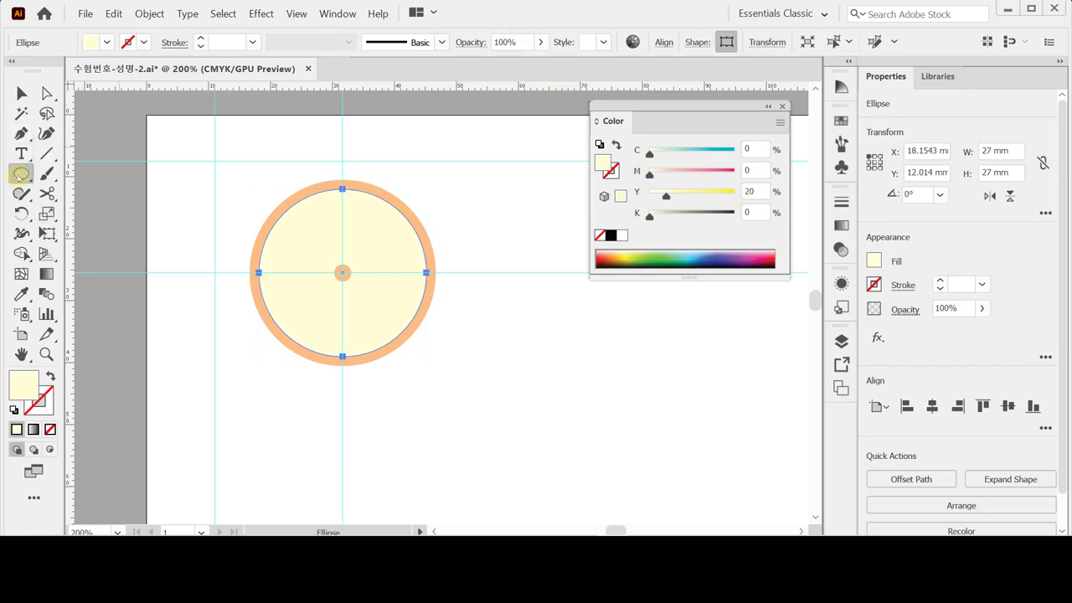
- Draw a 10 × 13 mm rectangle over the upper half of the pale yellow circle
click(21, 173)
click(75, 174)
click(304, 197)
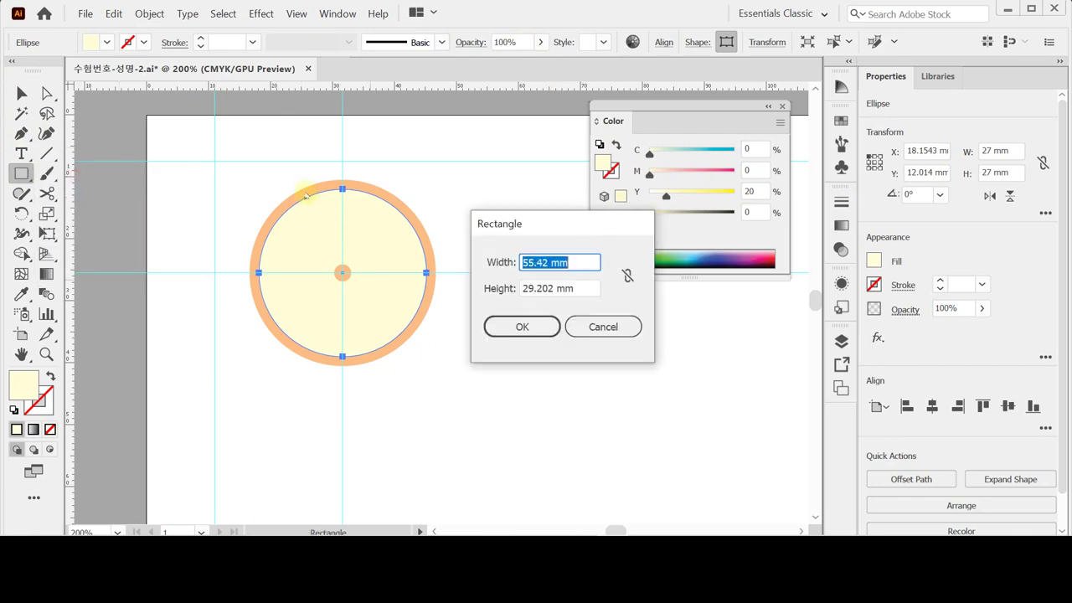
text(10)
key(Tab)
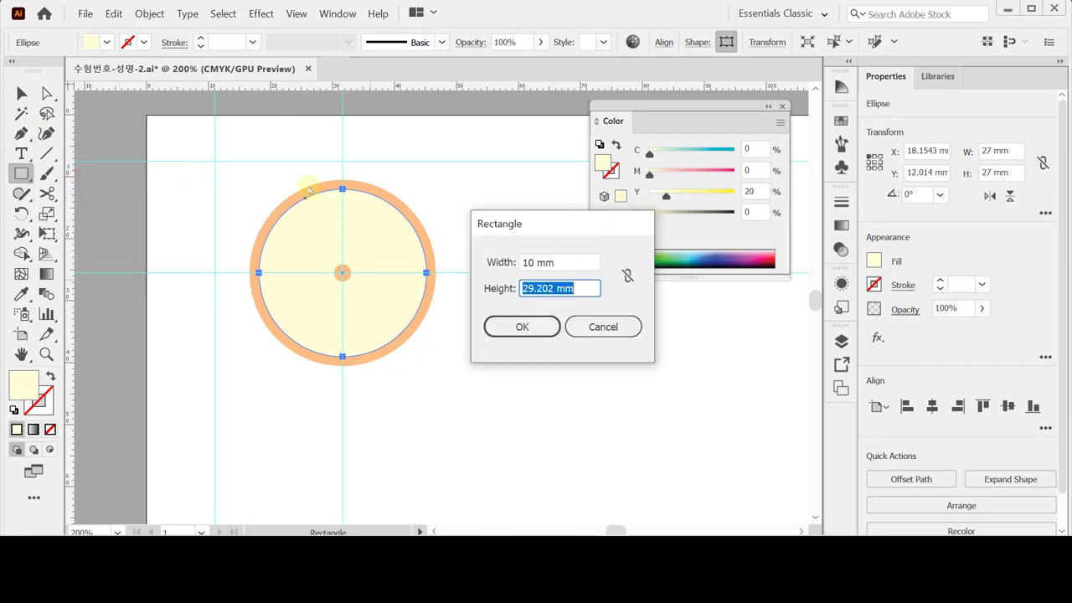
text(13)
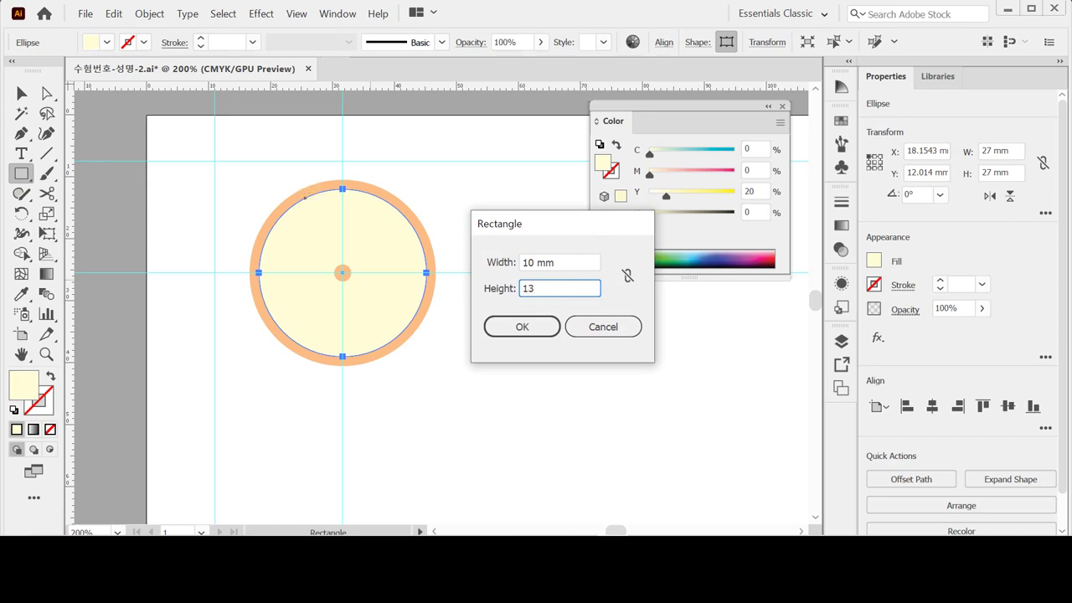
key(Return)
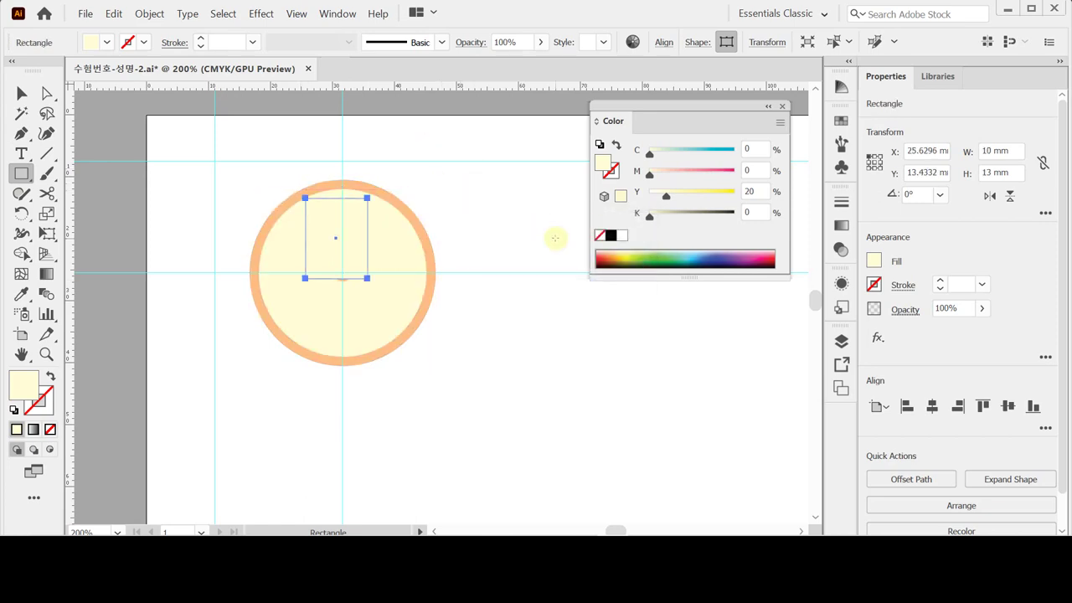
- Nudge the rectangle so it is centred on the vertical guide with its bottom edge on the horizontal guide
key(ctrl)
key(Right)
key(Right)
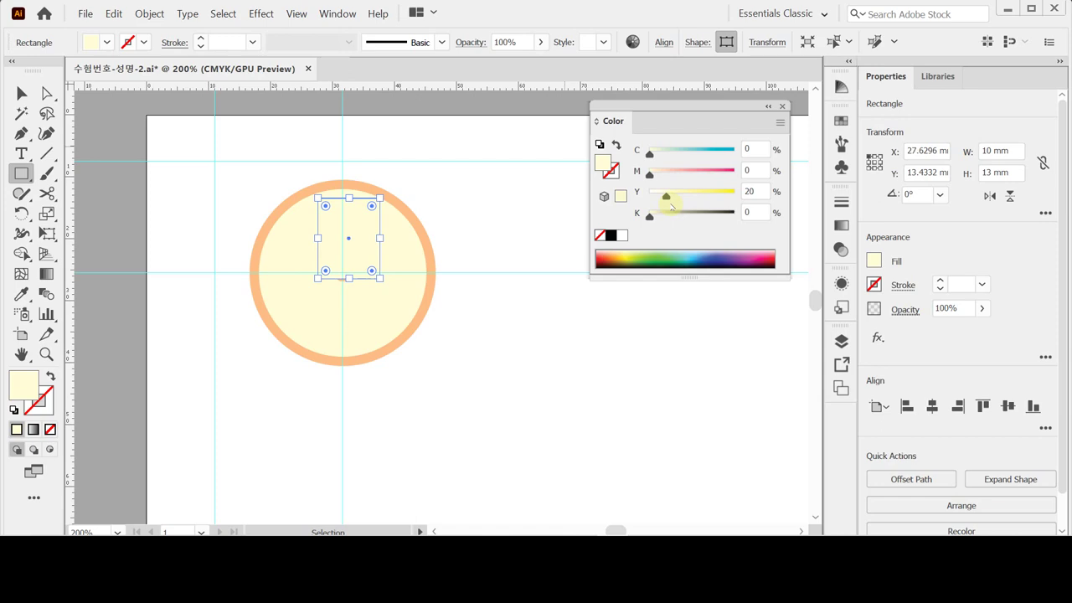
key(Left)
key(Left)
key(Up)
key(Up)
key(Up)
key(Up)
key(Up)
key(Up)
key(Up)
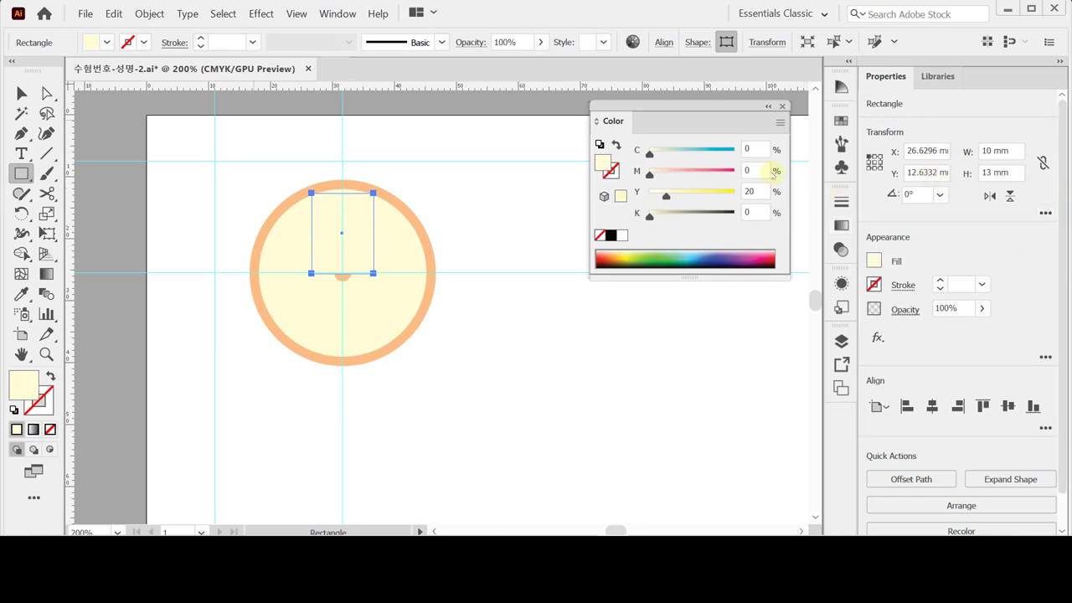
- Set the rectangle's fill to C 0%, M 60%, Y 50%, K 0%
click(751, 169)
text(60)
key(Tab)
text(50)
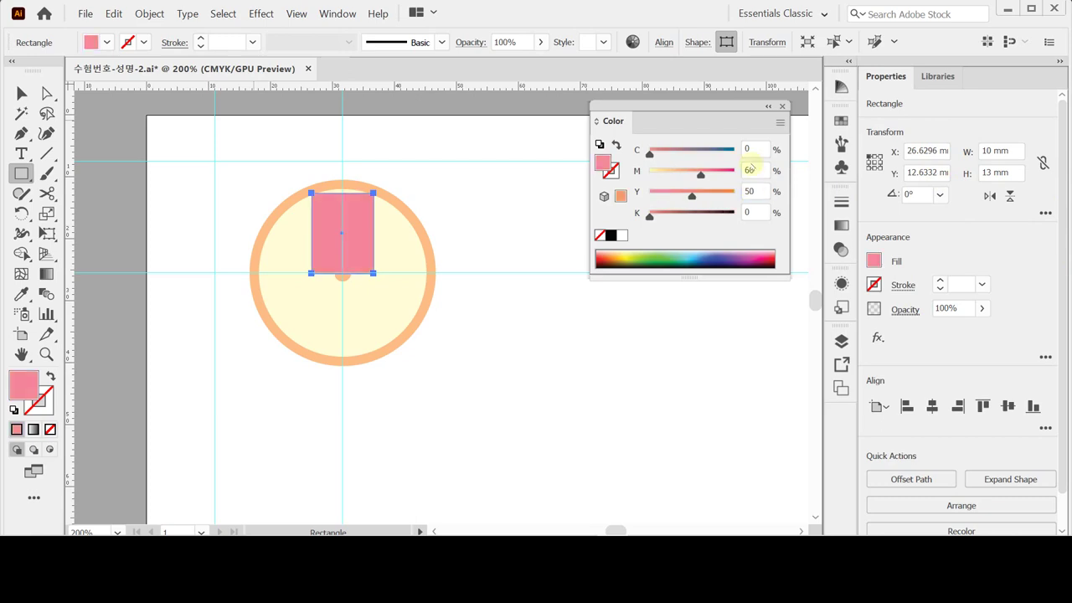
key(Return)
key(ctrl)
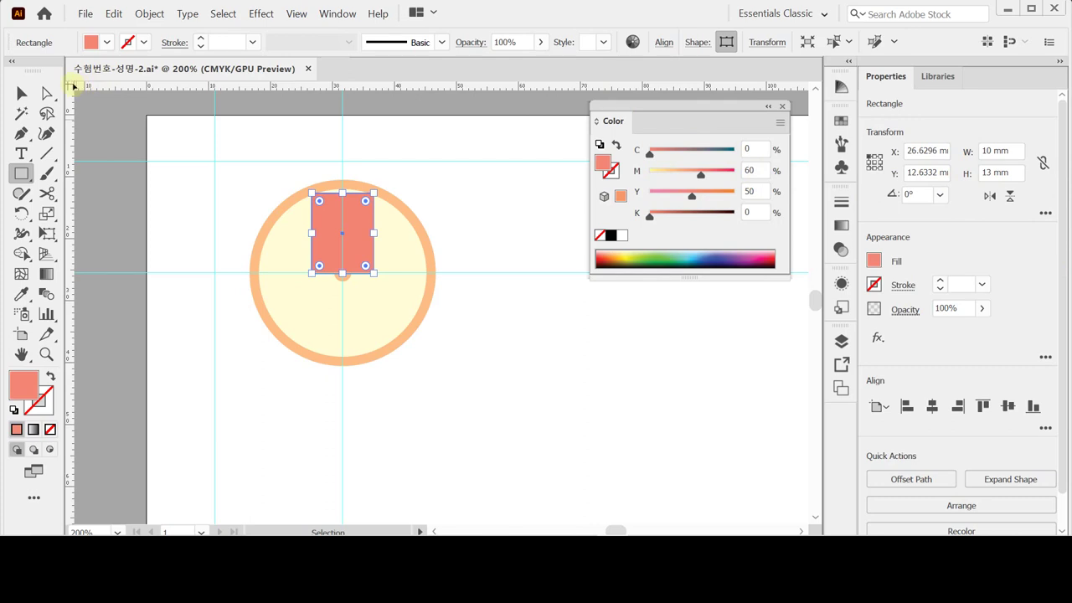
key(ctrl)
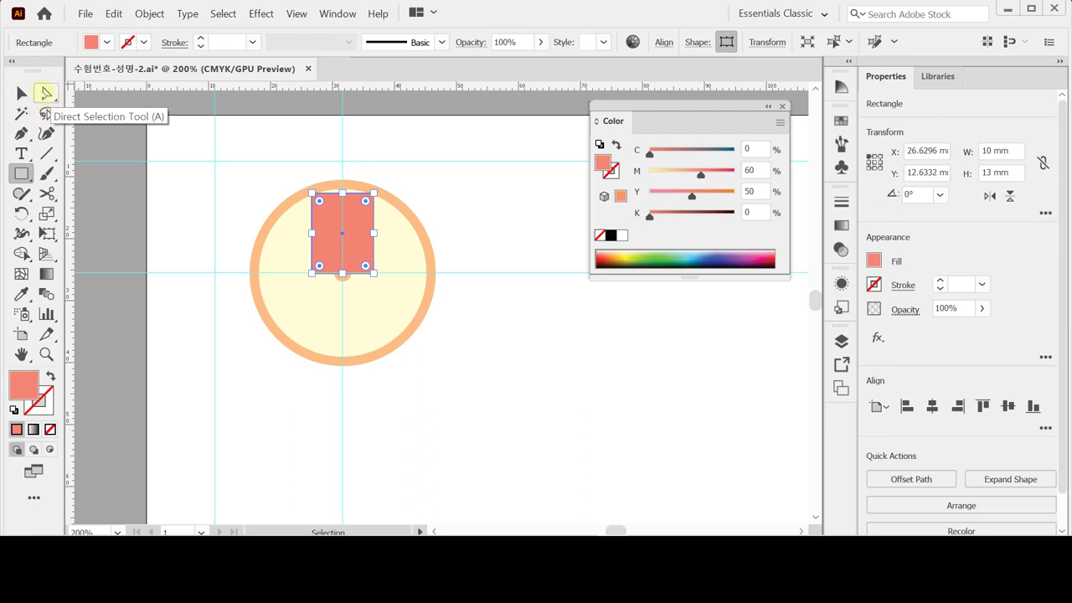
- Average the rectangle's two bottom anchor points on both axes to form a wedge pointing at the circle's centre
click(46, 93)
click(310, 274)
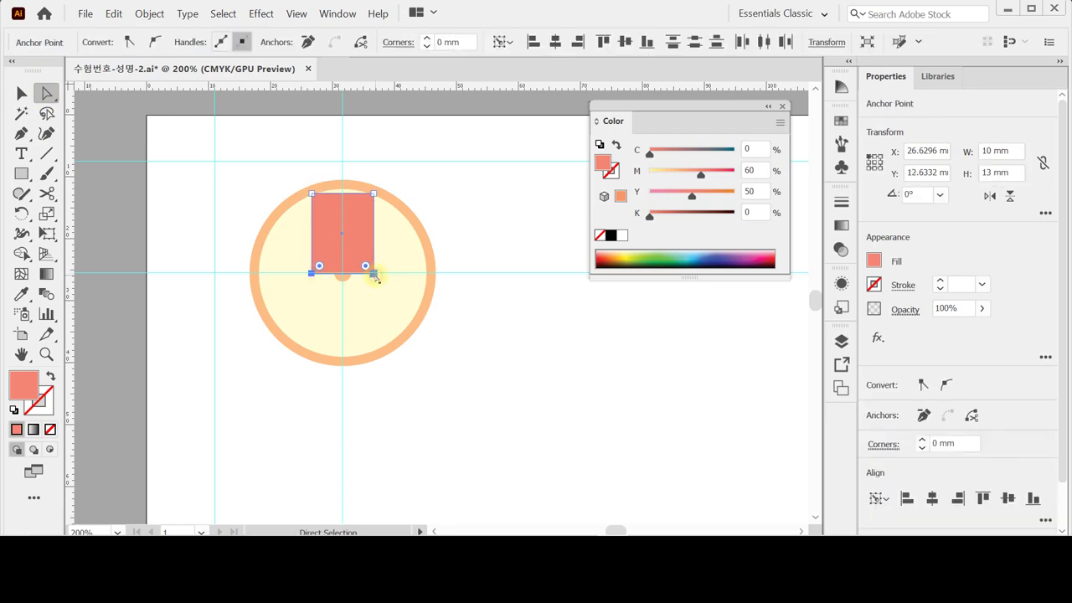
right_click(374, 278)
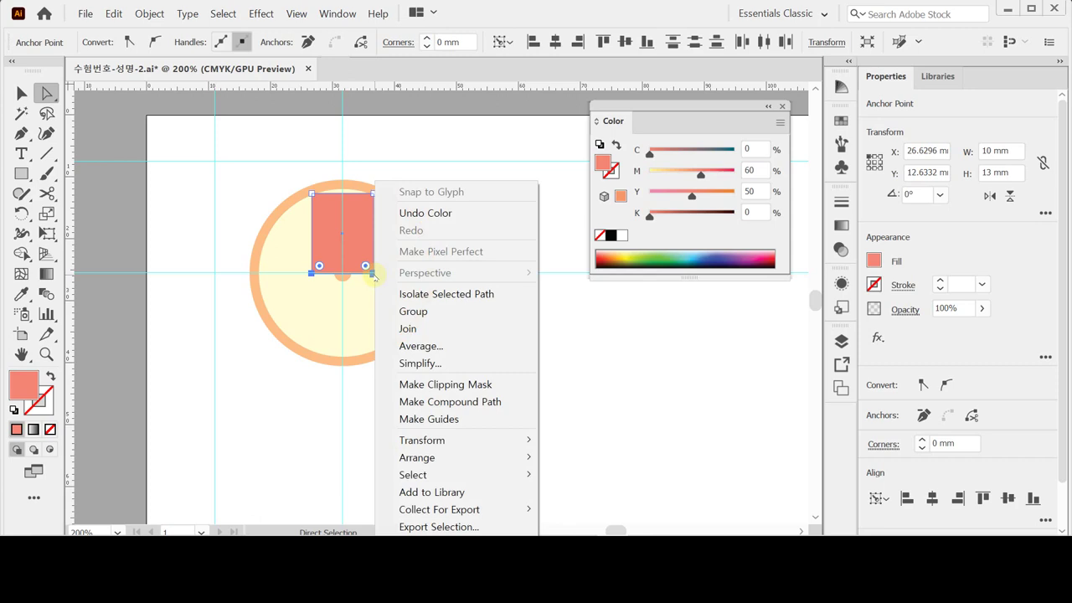
click(462, 348)
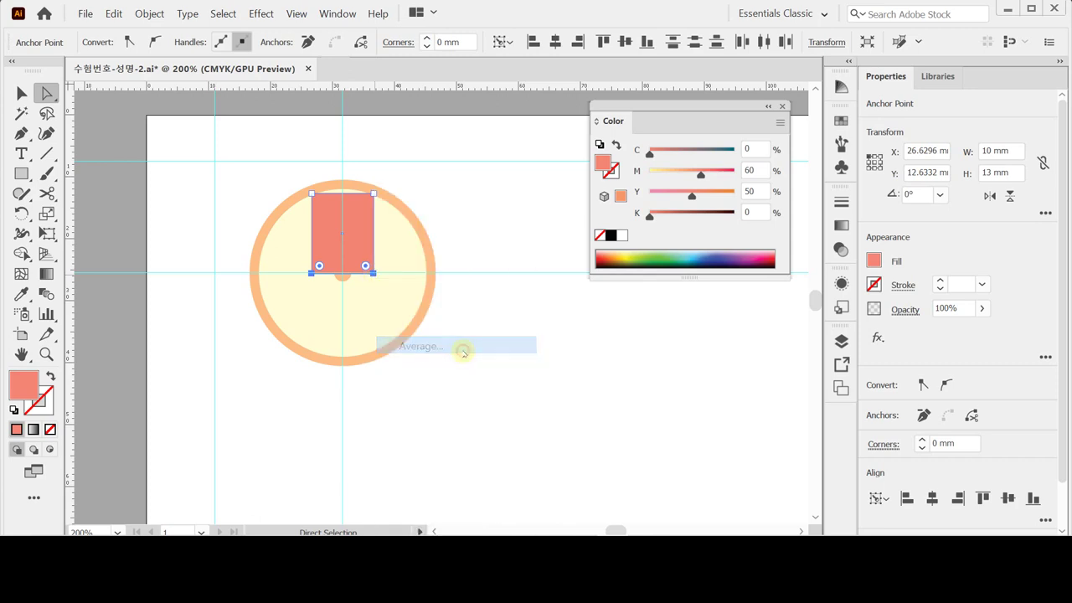
drag(711, 177, 502, 222)
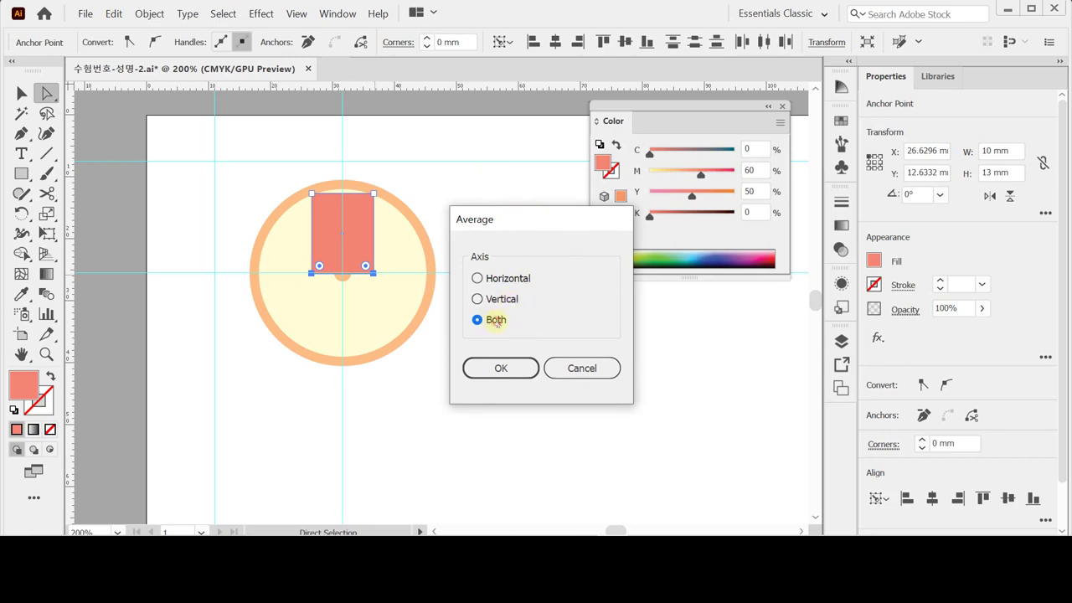
click(517, 367)
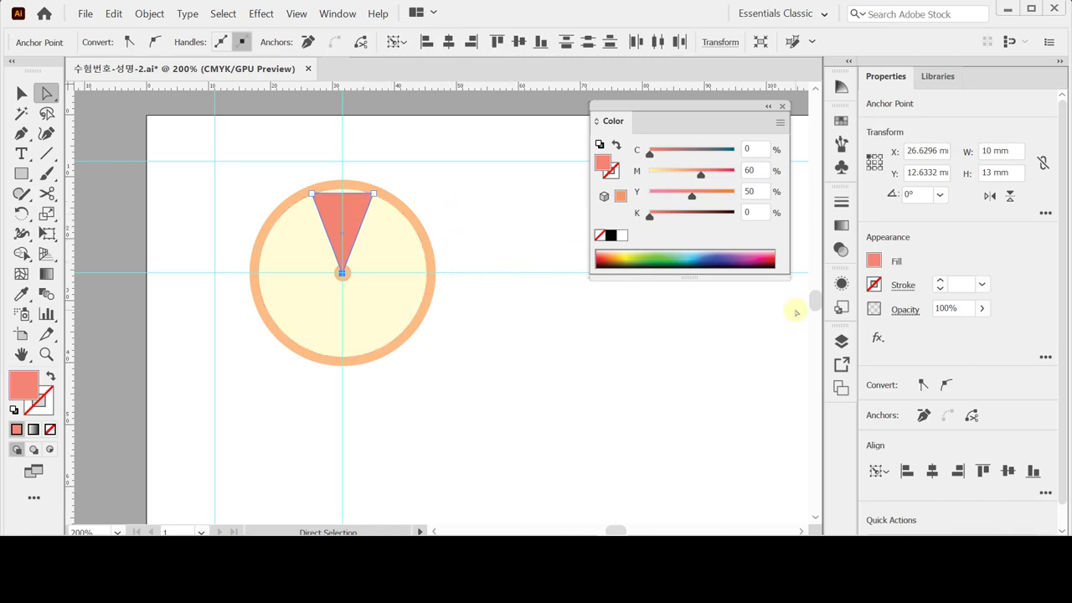
- Apply a Round Corners effect with a 2.5 mm radius to the coral wedge
click(878, 337)
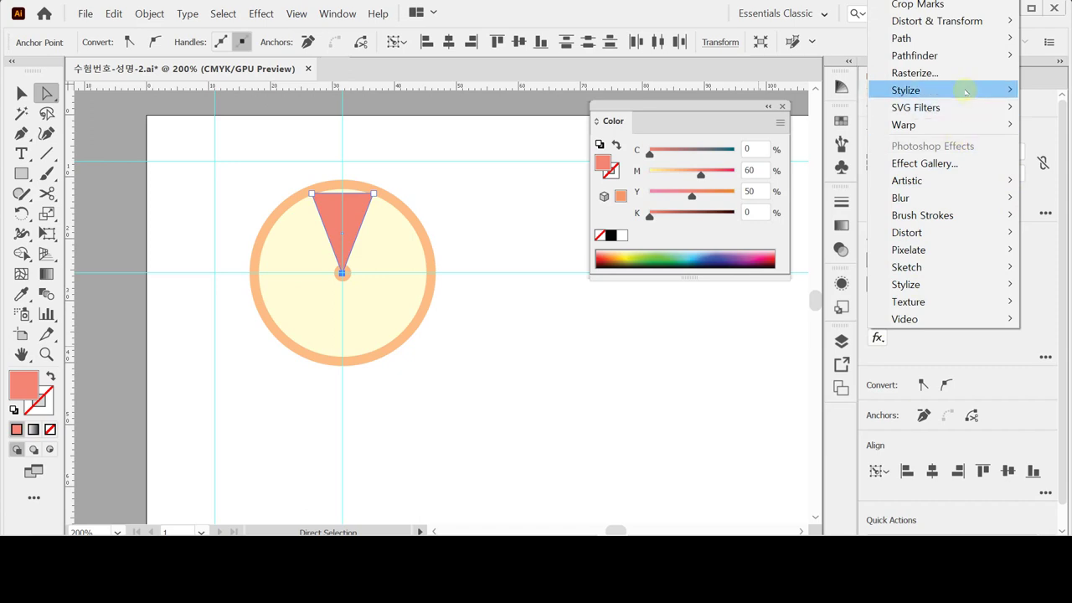
mouse_move(965, 90)
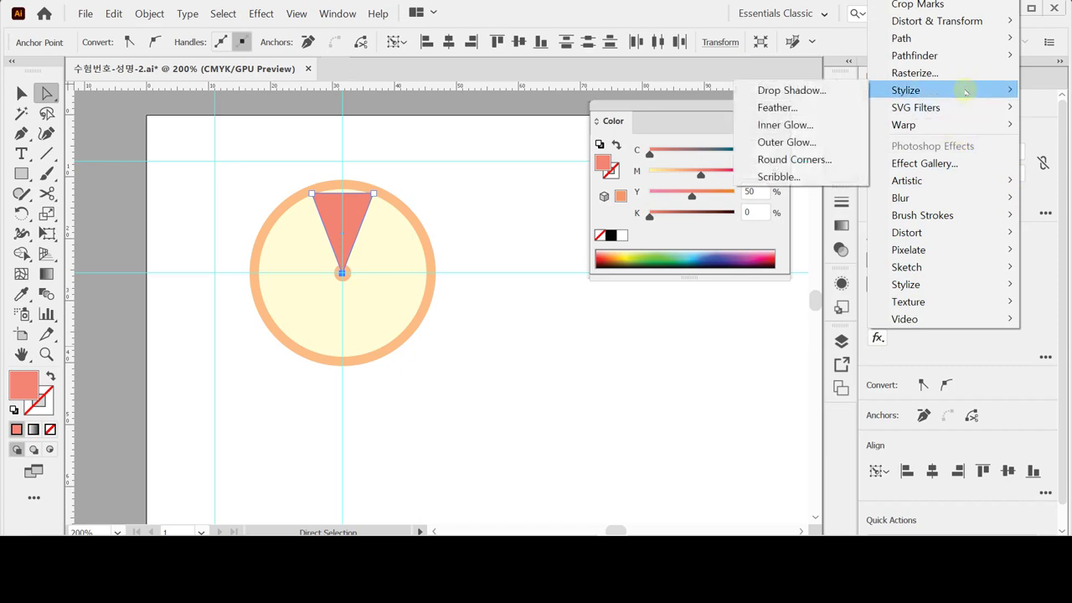
click(843, 159)
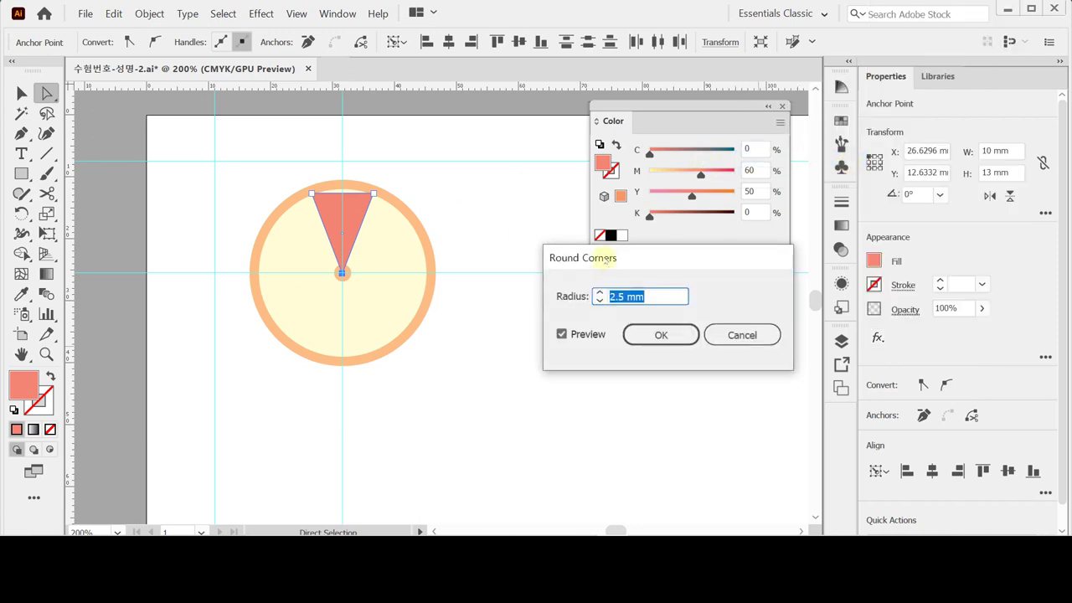
drag(603, 259, 549, 250)
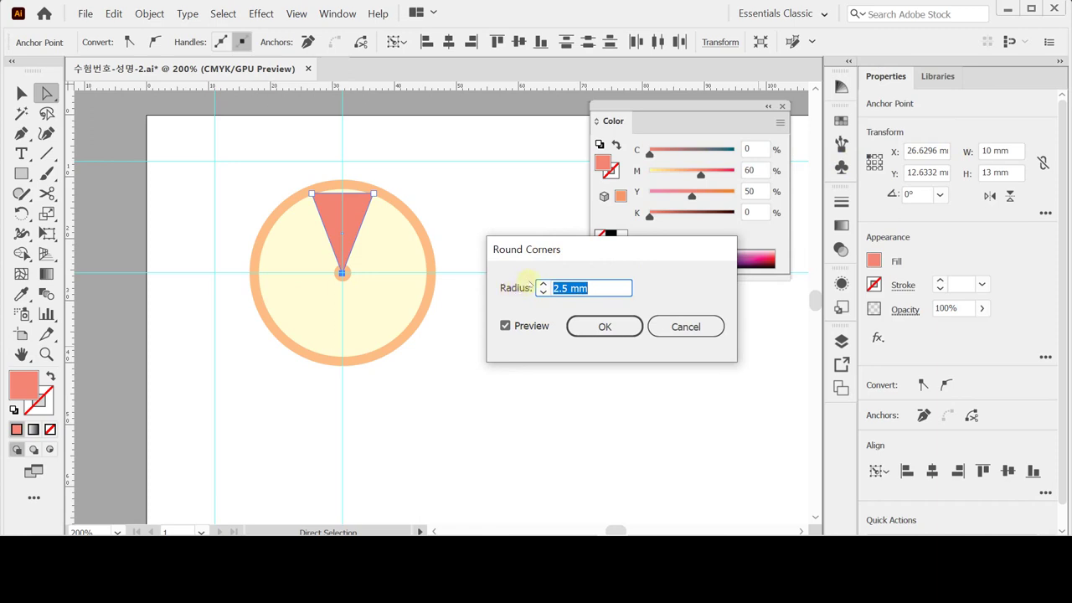
click(597, 288)
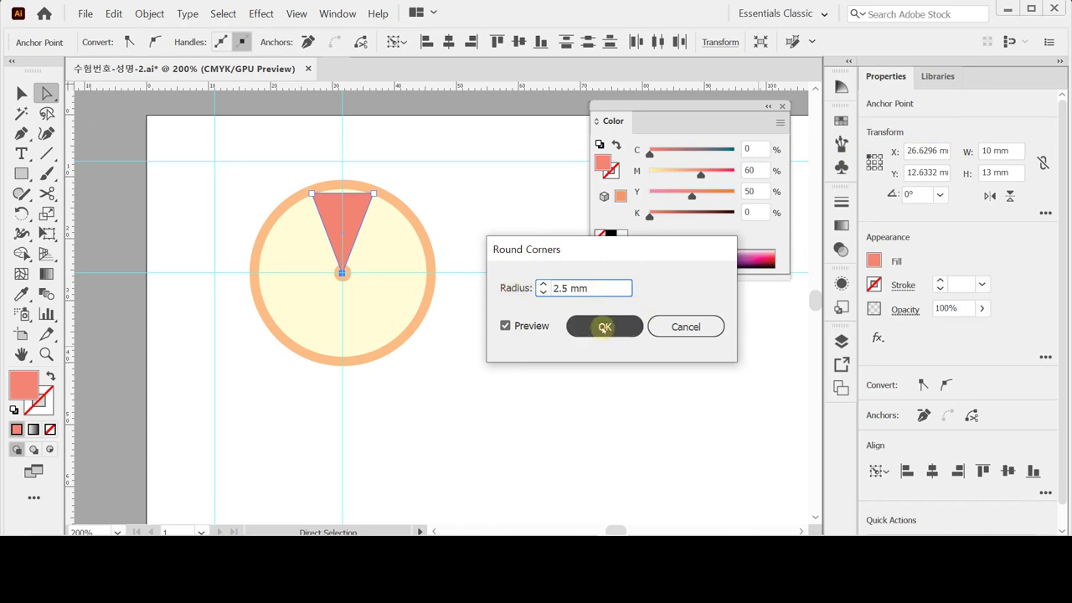
click(604, 328)
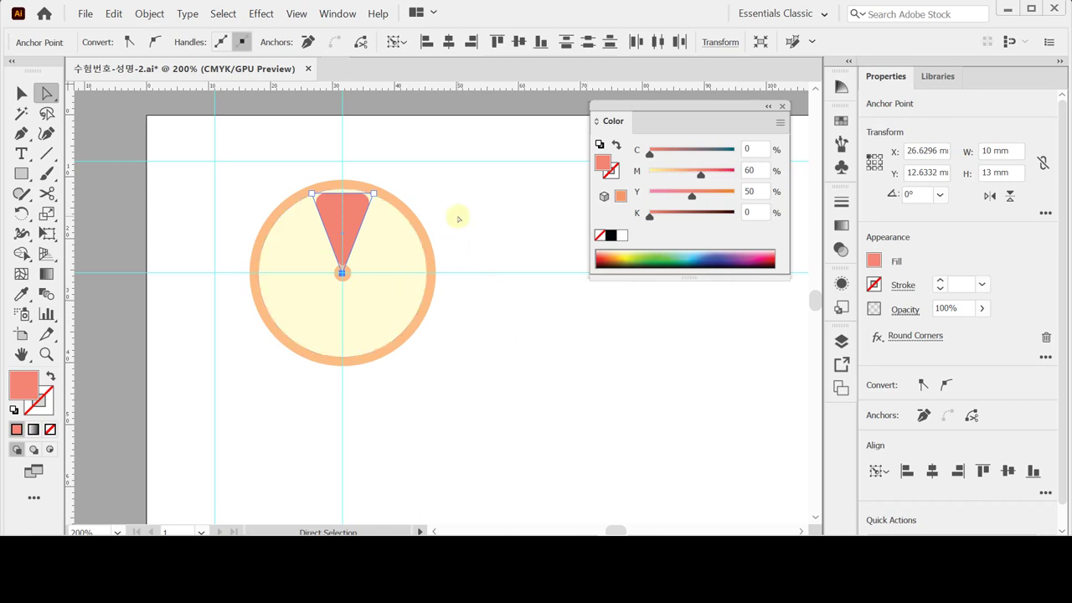
- Inspect the wedge in outline view and expand its appearance so the rounded corners become a real path
click(363, 250)
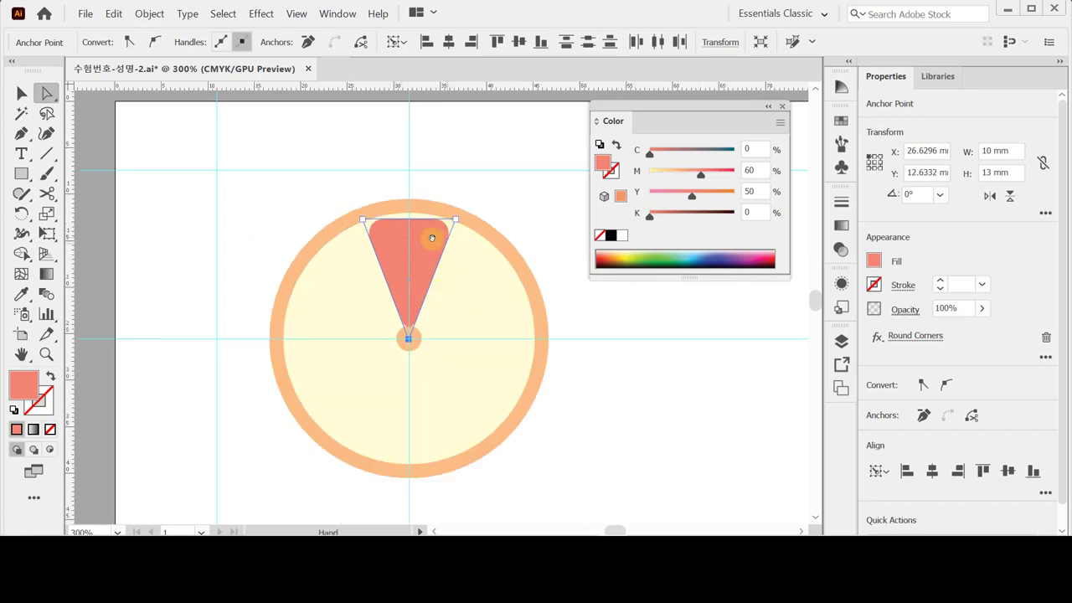
drag(410, 265, 362, 243)
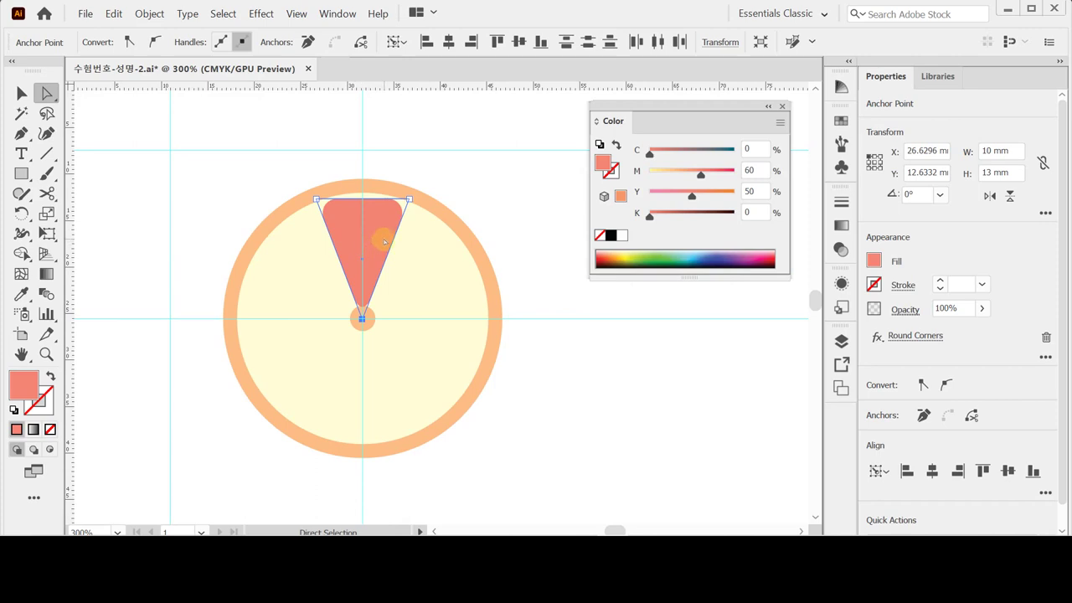
click(384, 242)
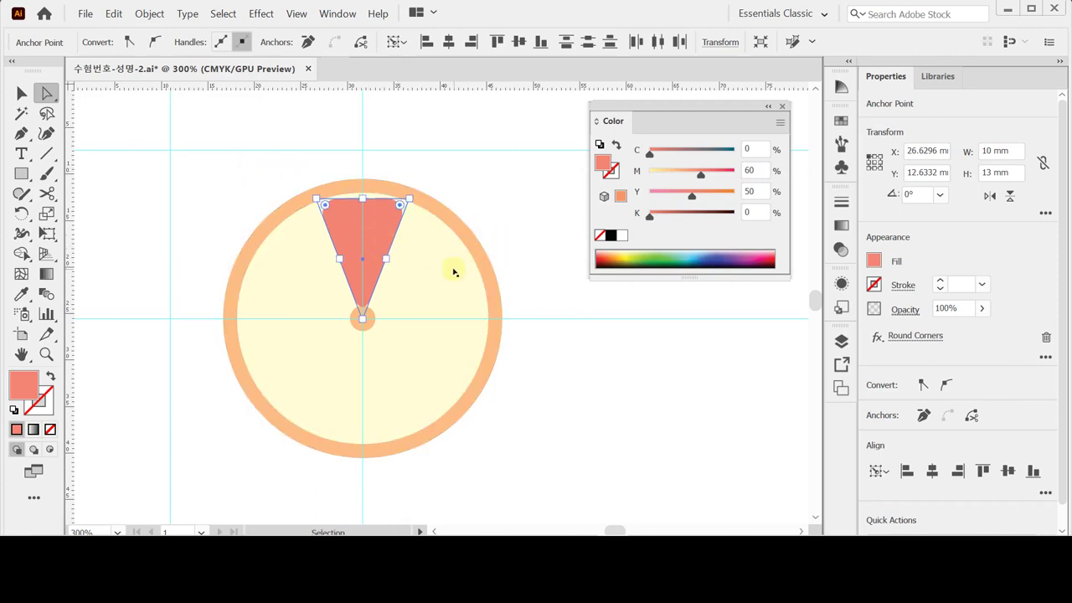
key(ctrl+y)
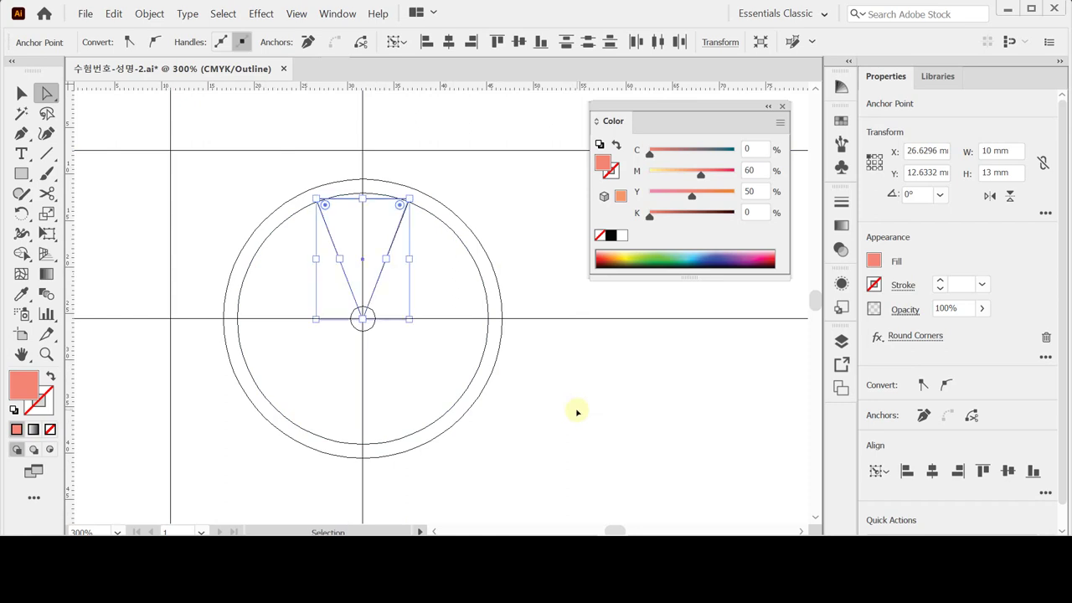
key(ctrl+y)
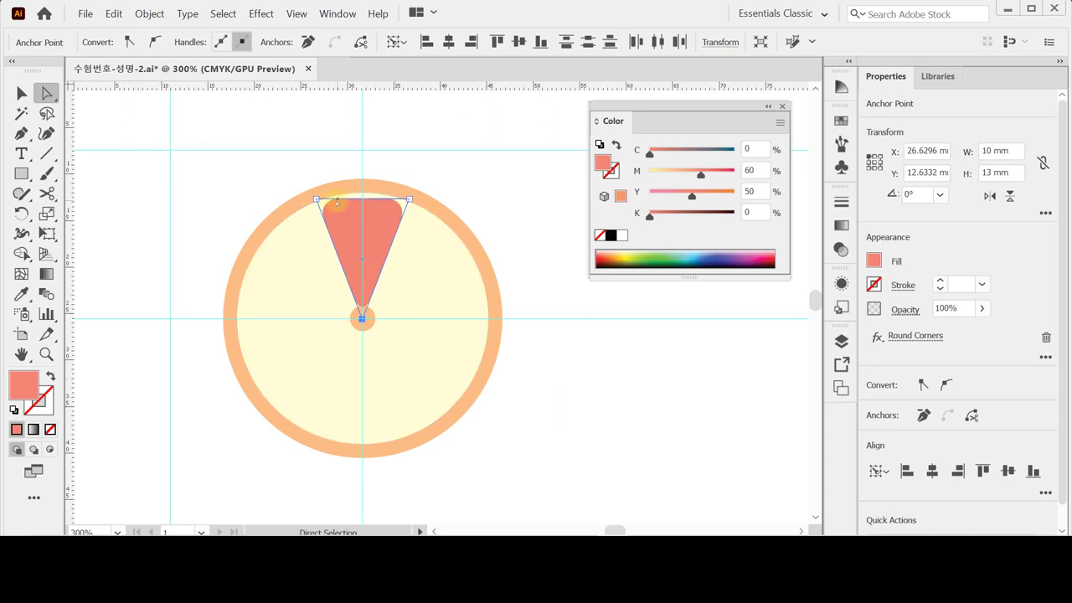
click(149, 14)
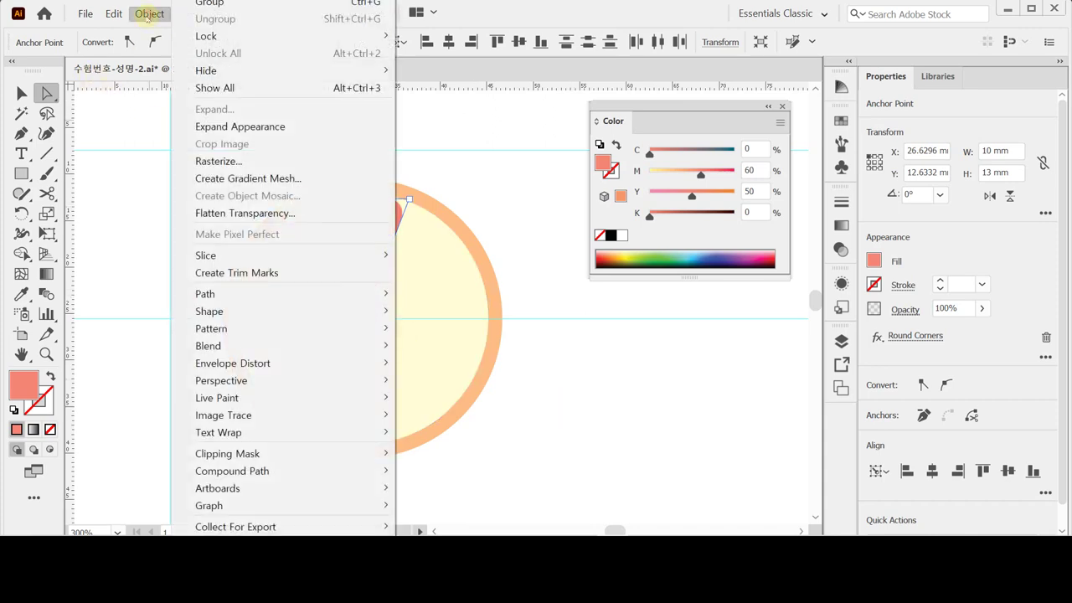
click(282, 126)
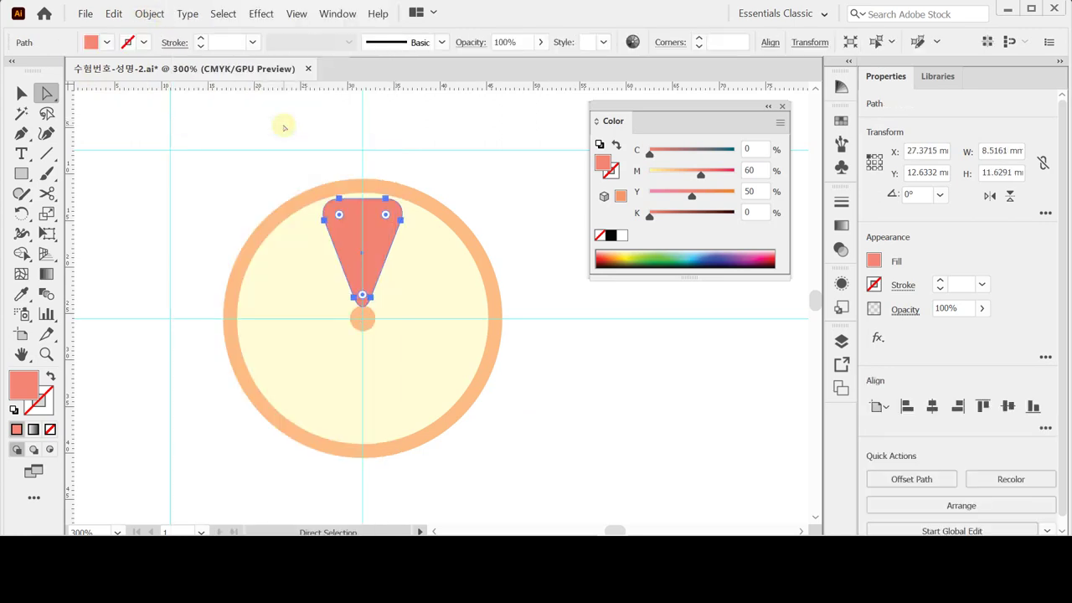
- Centre the wedge horizontally with the circles and nudge it up 0.2 mm away from the small centre circle
key(Up)
key(Up)
key(Down)
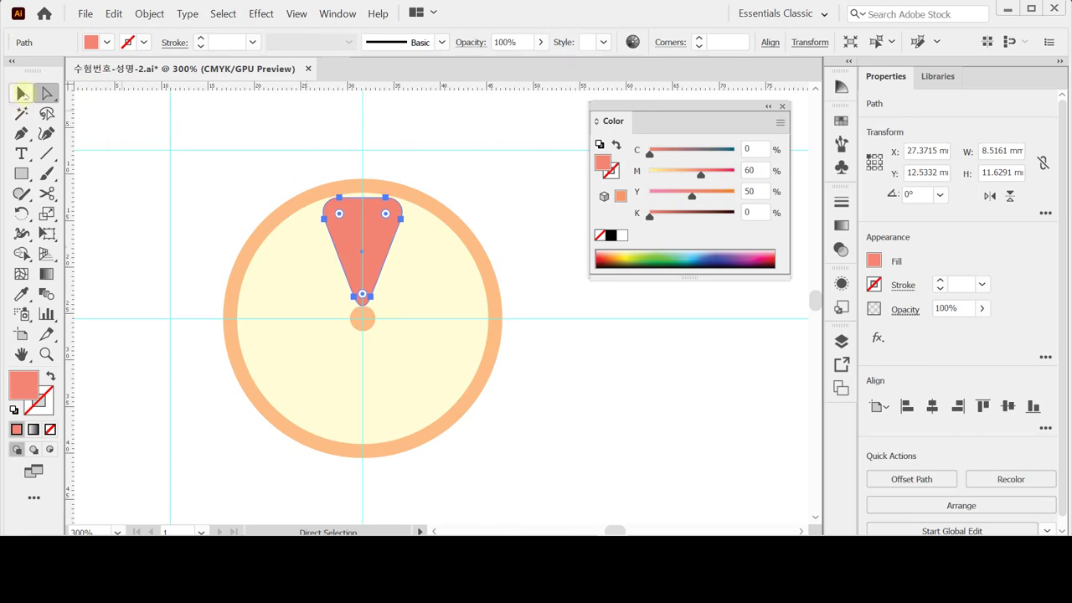
click(21, 93)
click(306, 164)
key(ctrl+a)
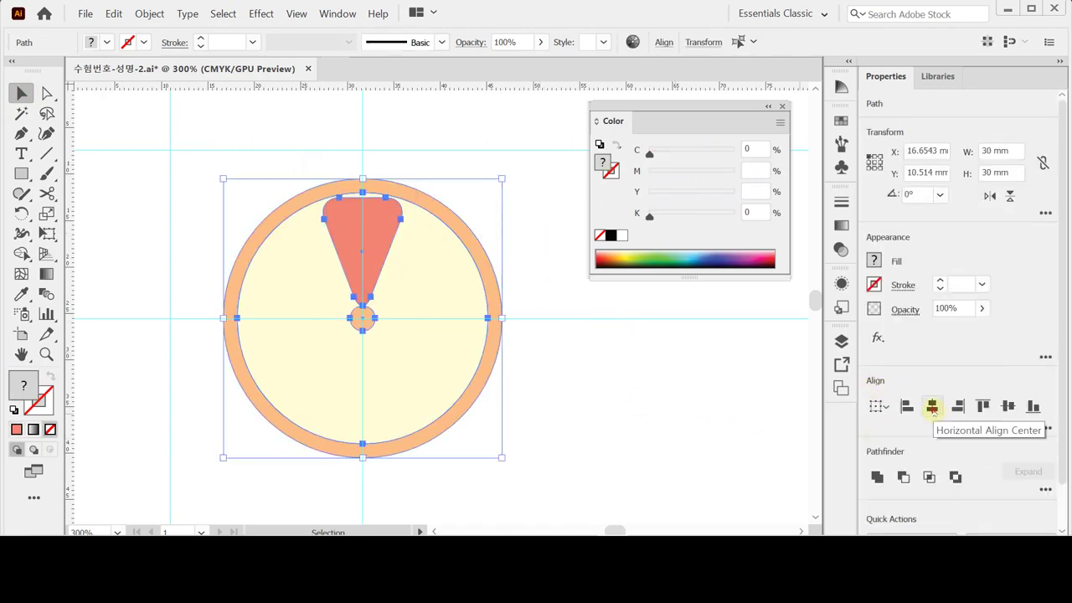
click(932, 407)
click(601, 358)
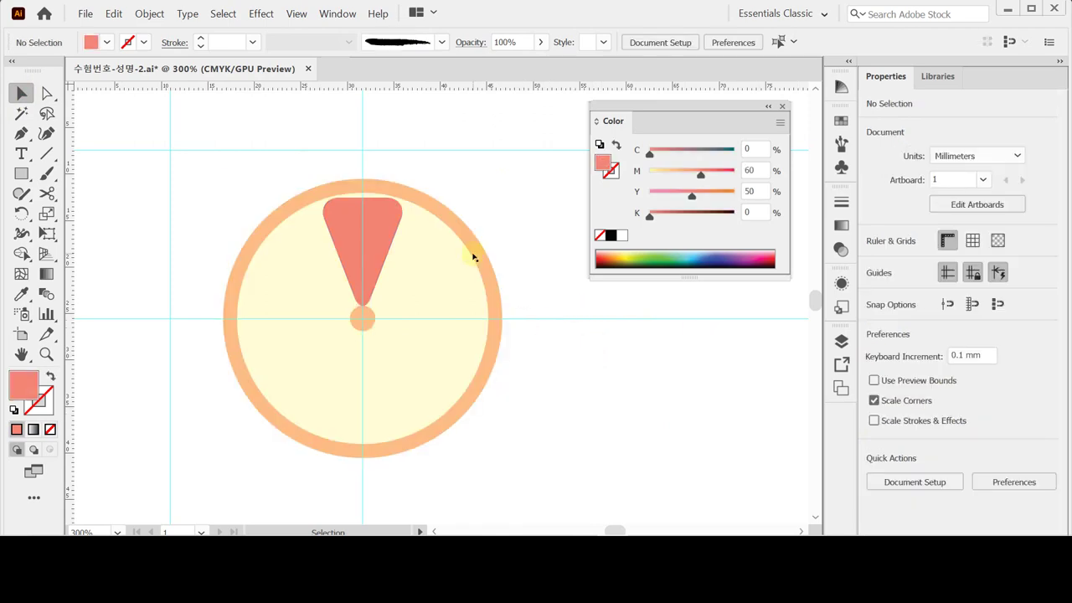
click(379, 245)
key(Up)
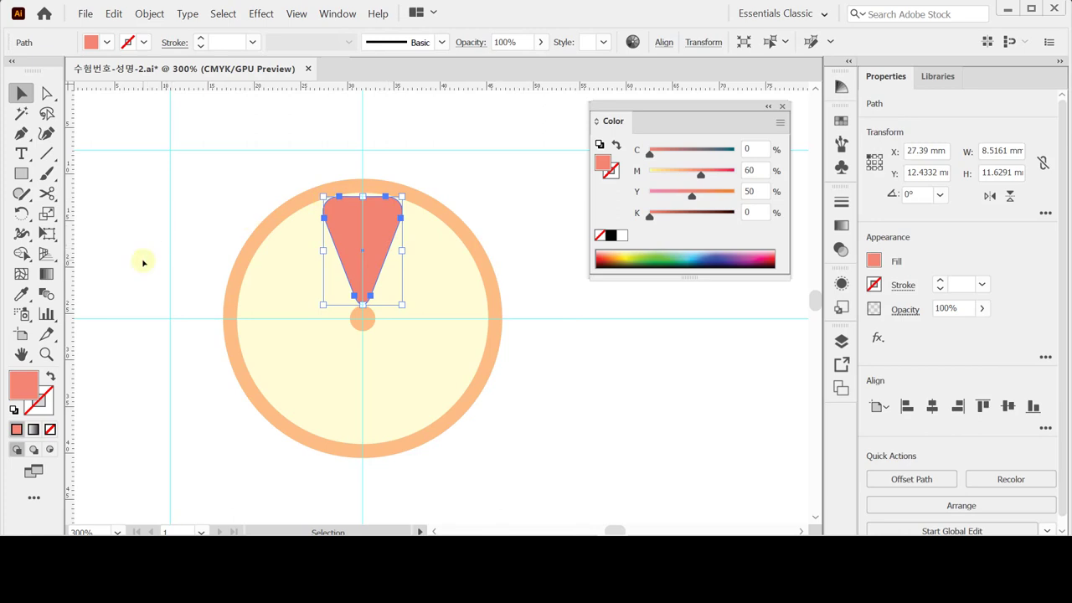
- Rotate a copy of the wedge by 45° around the centre of the circles
click(21, 213)
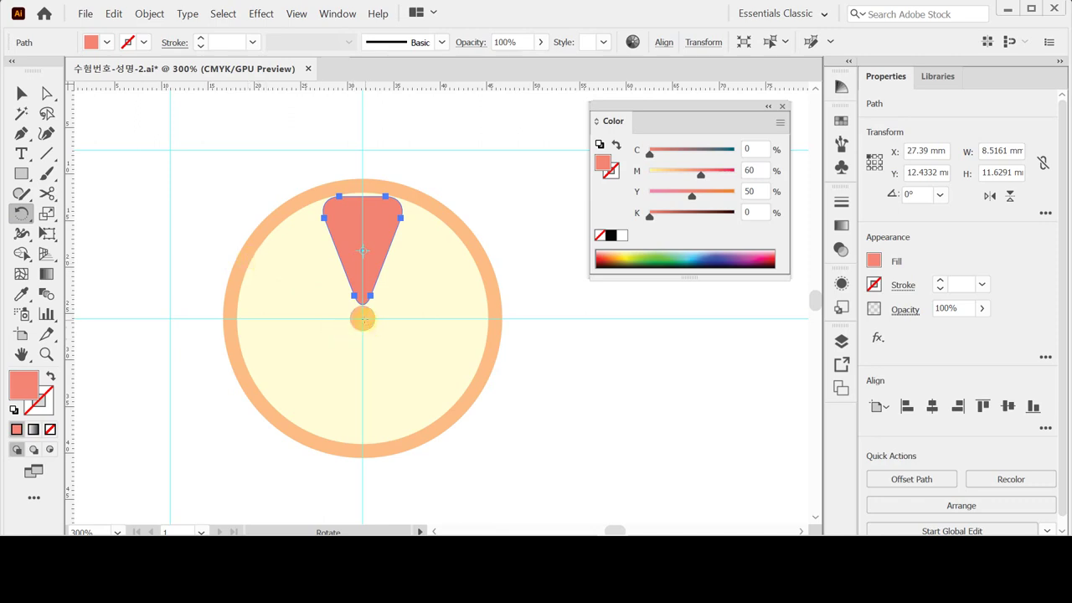
click(362, 318)
alt+click(362, 318)
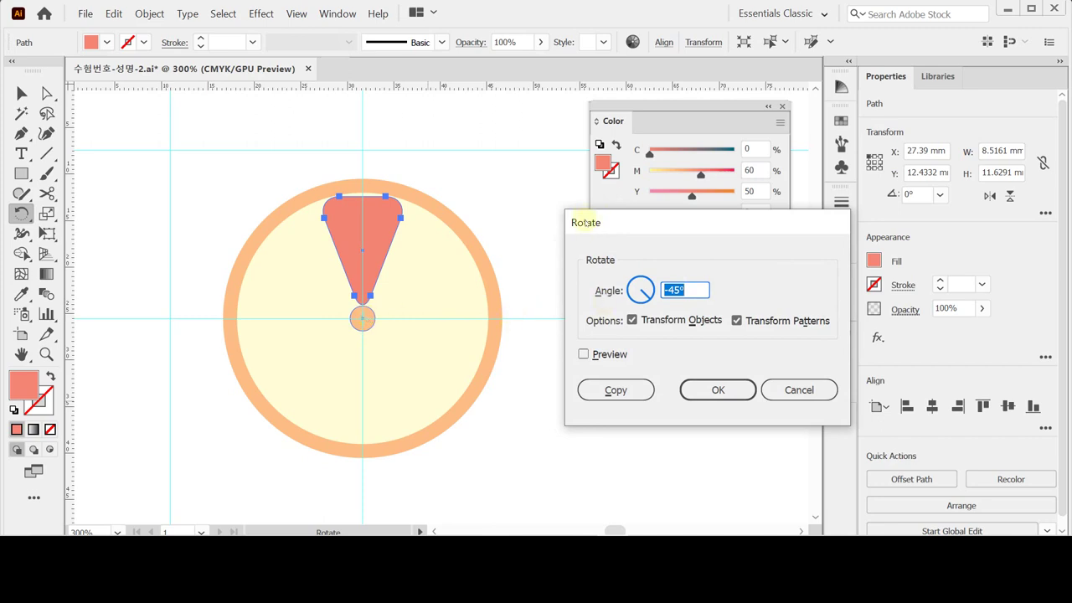
text(45)
drag(623, 227, 589, 221)
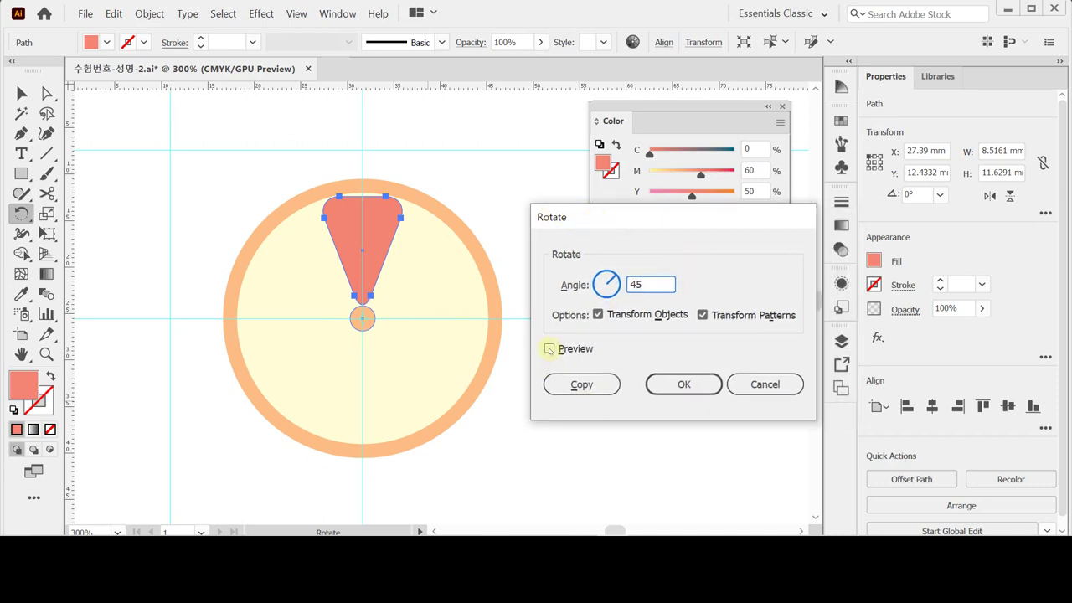
click(550, 348)
click(582, 385)
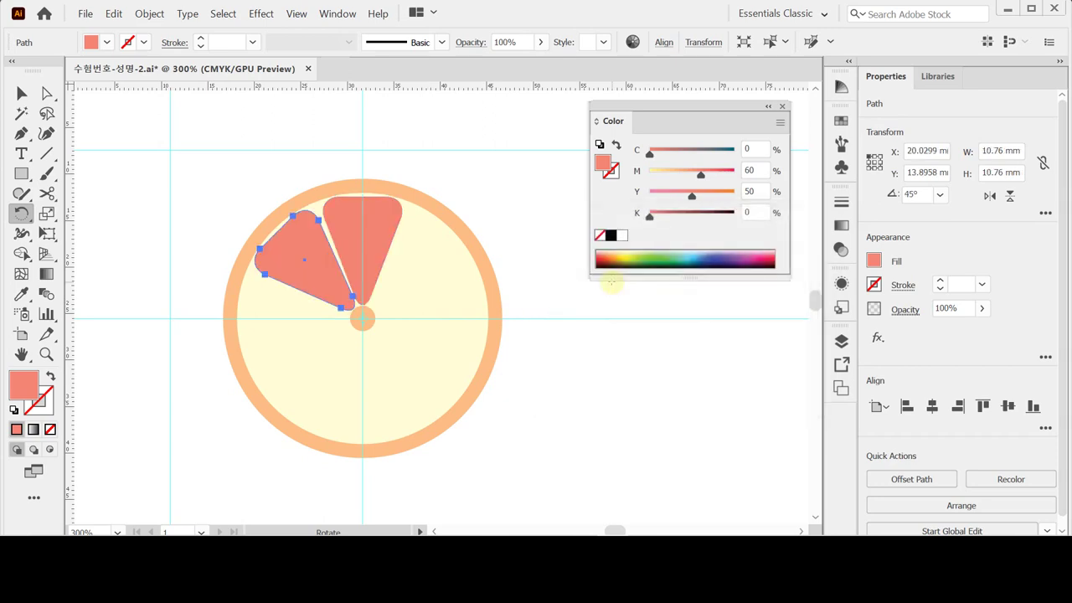
- Repeat the rotated copy until eight wedges fill the whole citrus slice, and deselect them
key(ctrl+d)
key(ctrl+d)
key(ctrl+d)
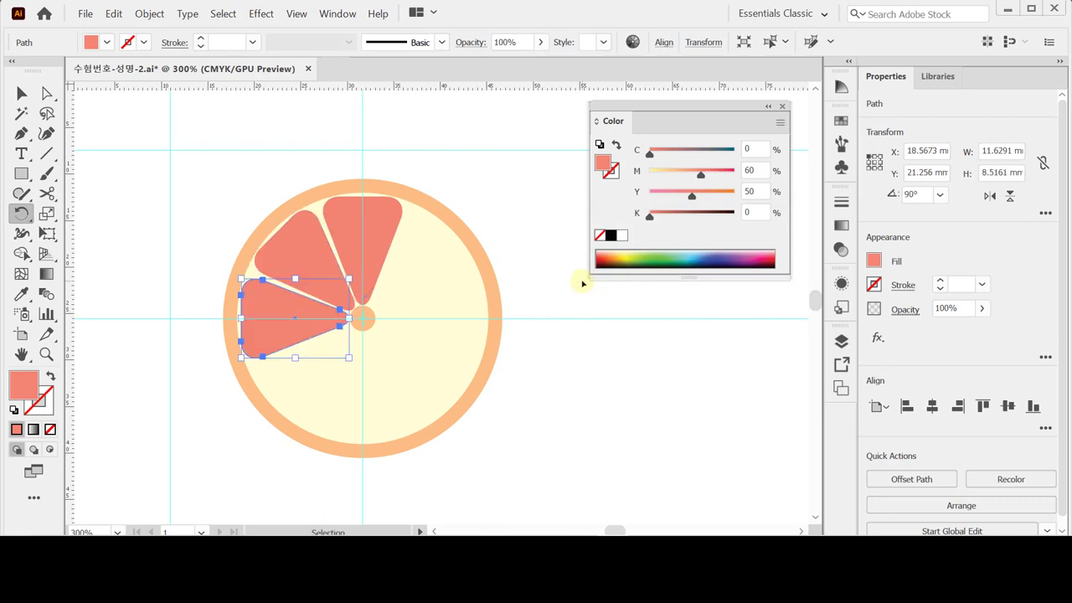
key(ctrl+d)
key(ctrl+d)
key(ctrl+d)
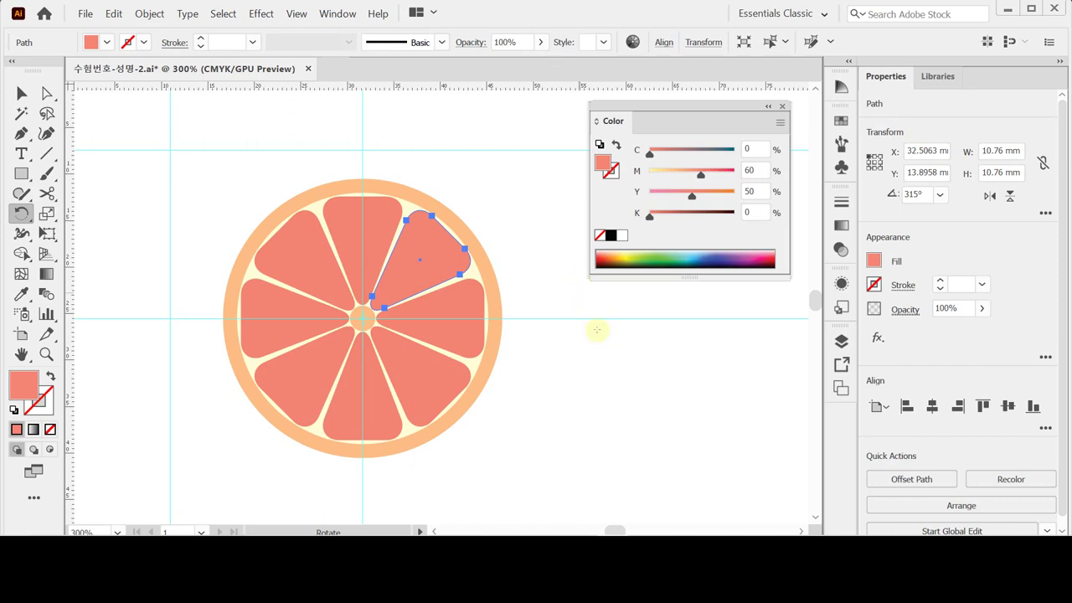
ctrl+click(210, 170)
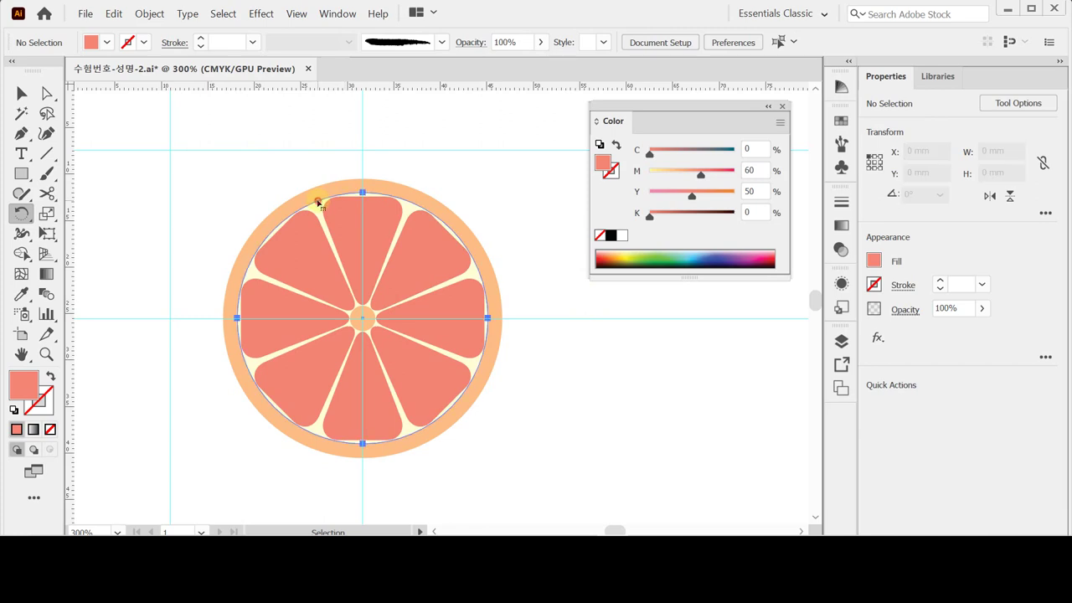
- Load the pale yellow circle's fill as the current colour and detach the shape tools into a floating set
click(319, 202)
click(237, 170)
click(21, 174)
drag(22, 171, 201, 201)
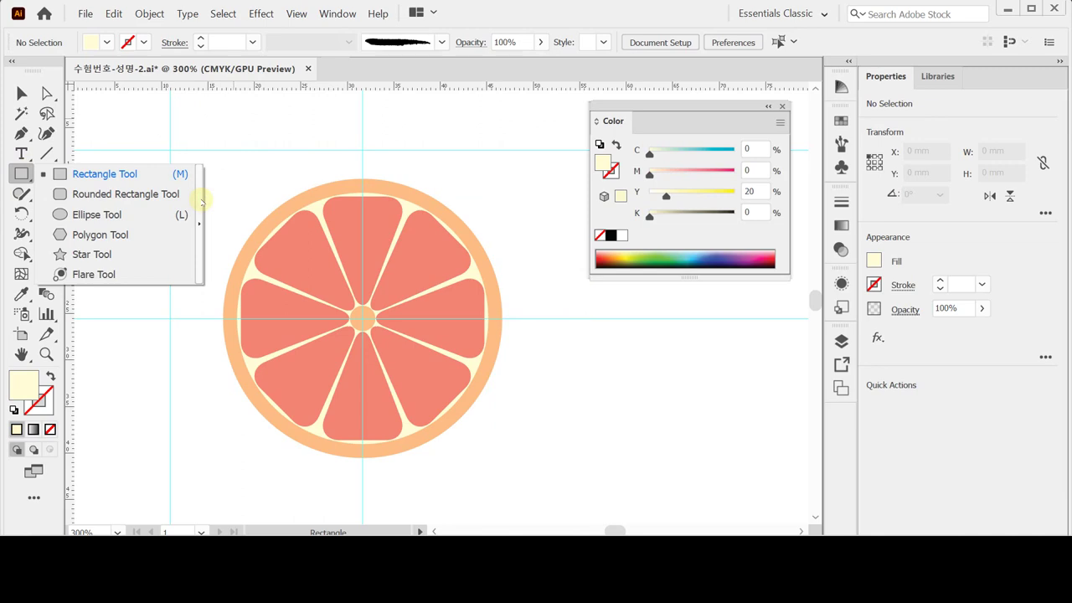
drag(202, 201, 202, 201)
drag(90, 191, 115, 115)
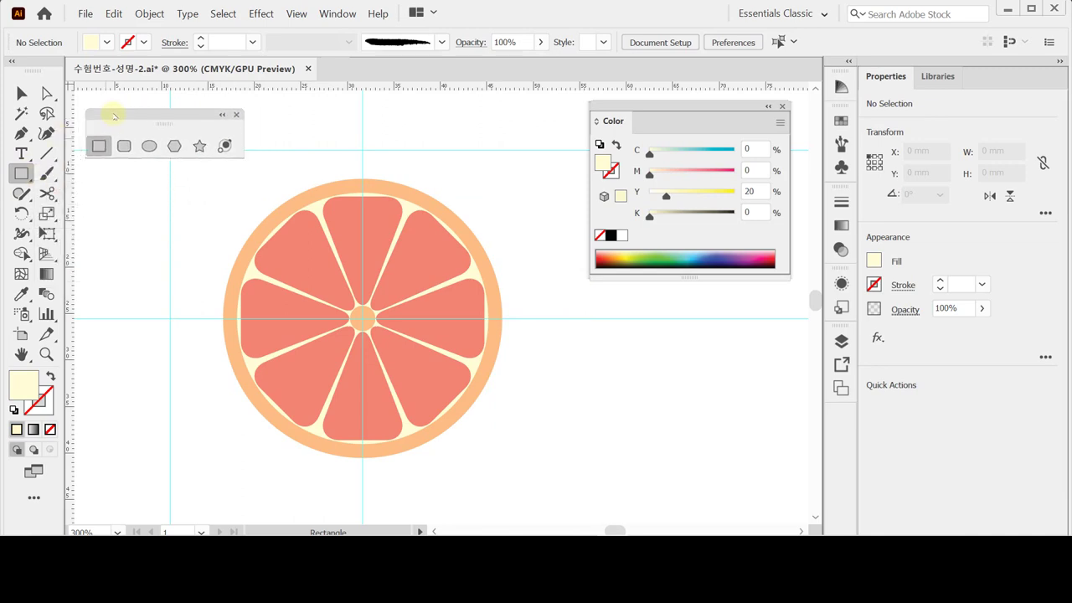
- Draw a small upright pale yellow ellipse, about 1.9 × 3.5 mm, as a seed on the upper-left wedge
click(149, 147)
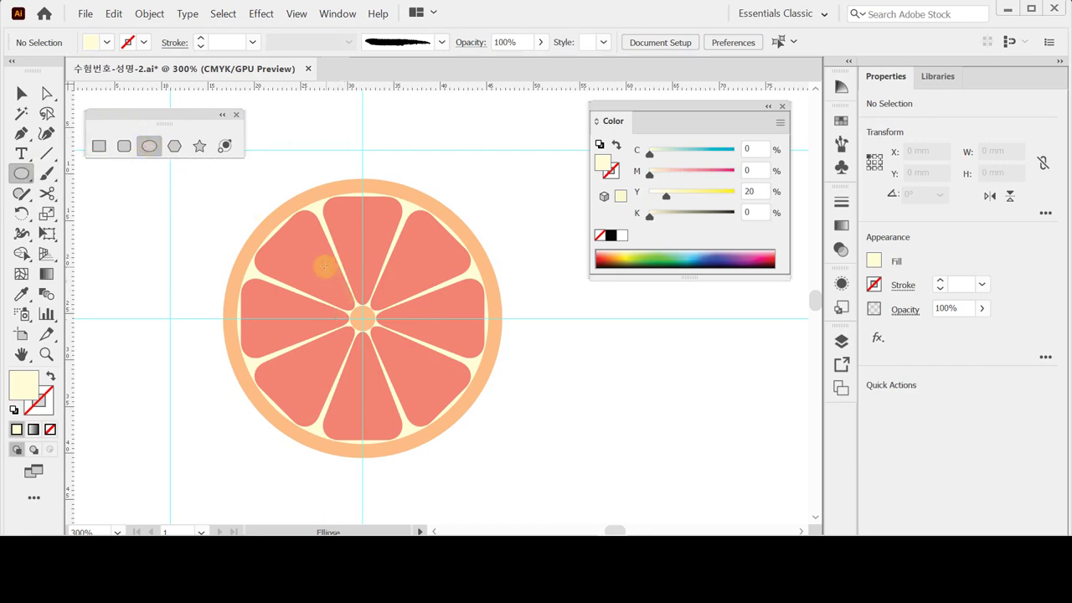
drag(313, 261, 331, 292)
scroll(435, 276, up, 2)
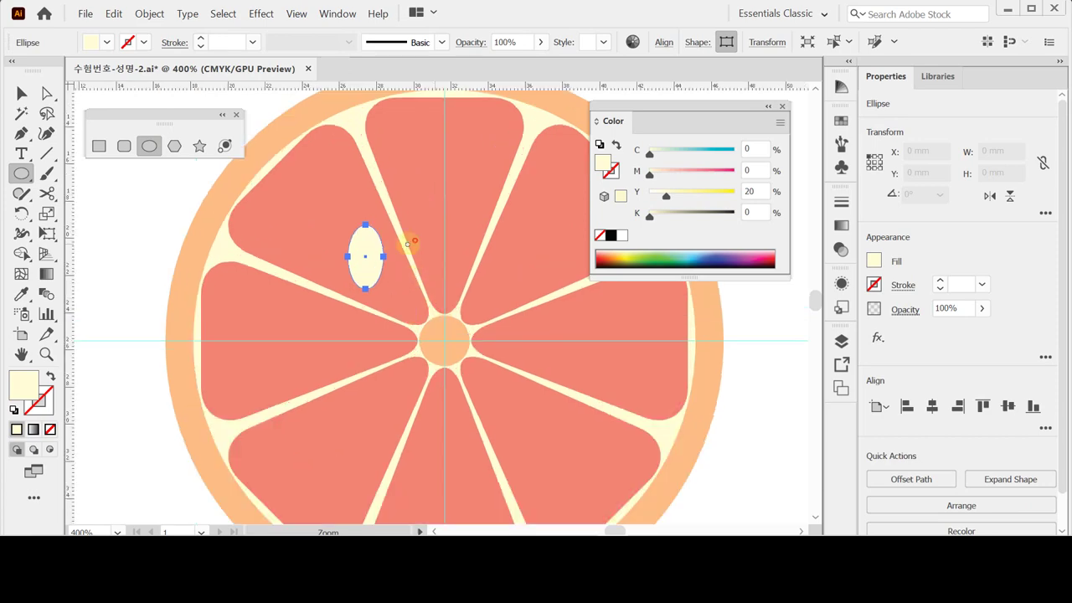
drag(411, 240, 336, 246)
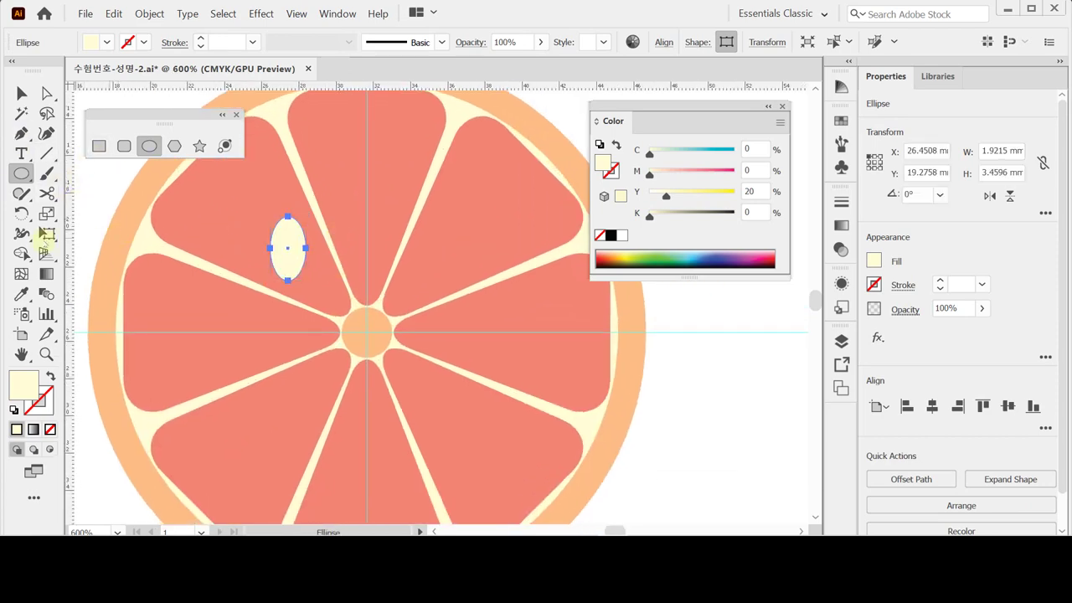
- Detach the pen tools into a floating set placed beside the shape tools
click(21, 154)
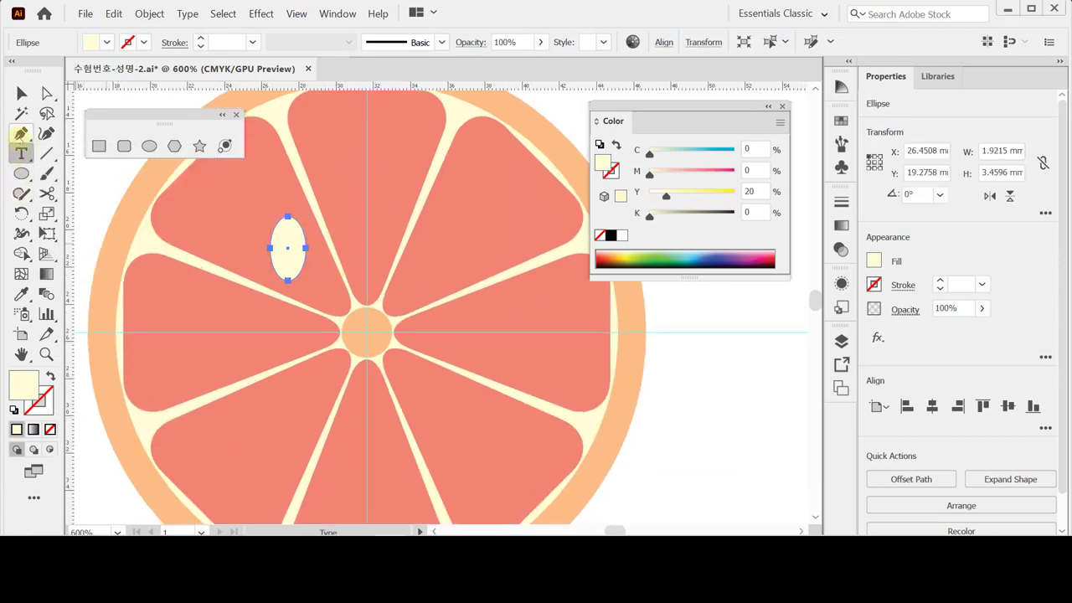
click(21, 133)
drag(20, 133, 219, 141)
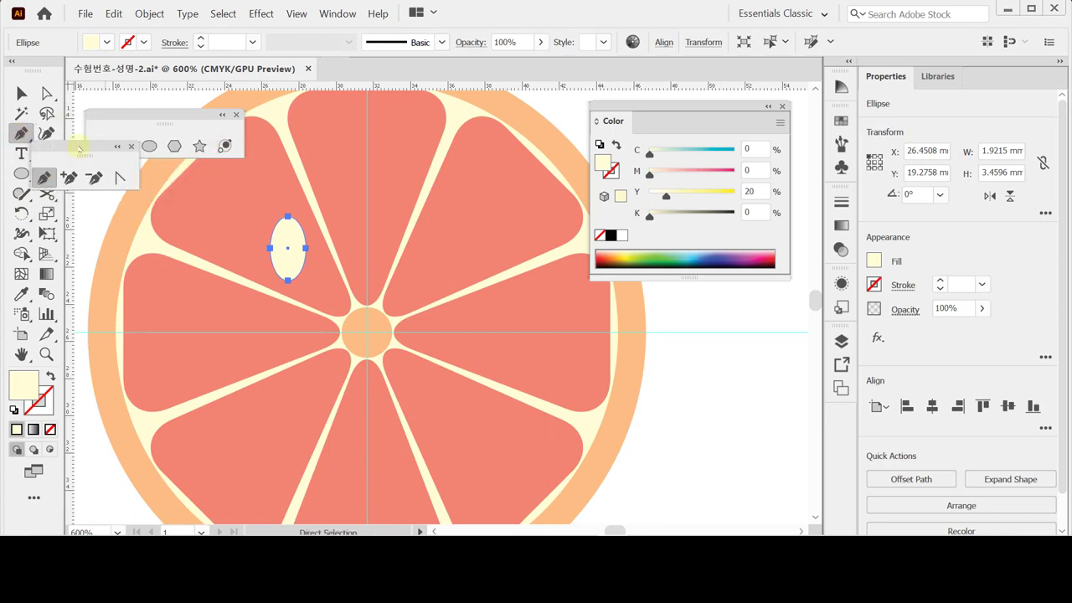
drag(79, 153, 298, 118)
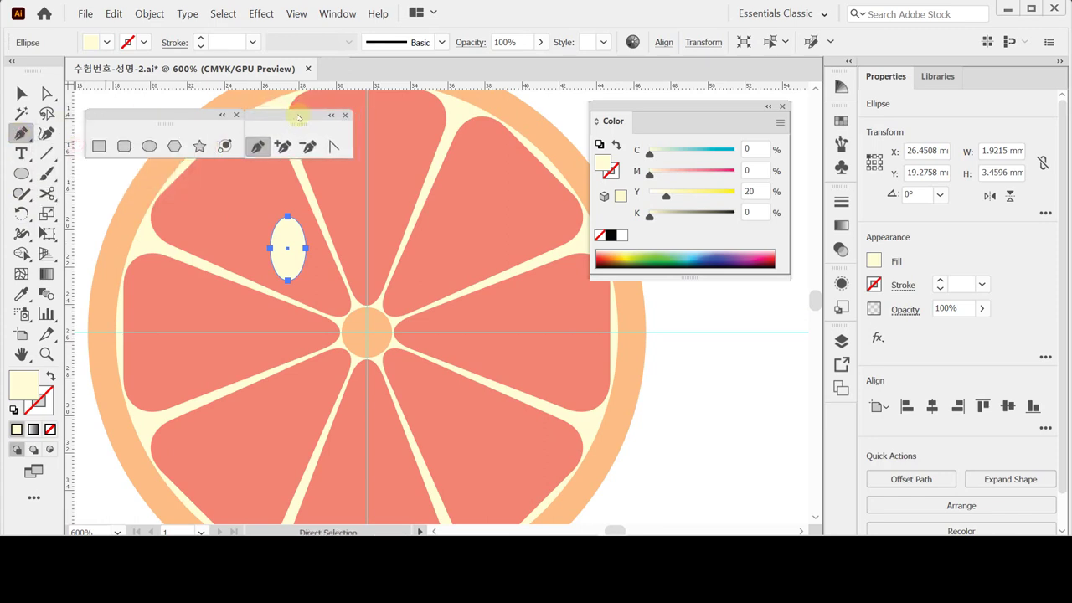
- Convert the seed ellipse's bottom anchor point to a sharp corner with the Anchor Point tool
drag(321, 275, 302, 284)
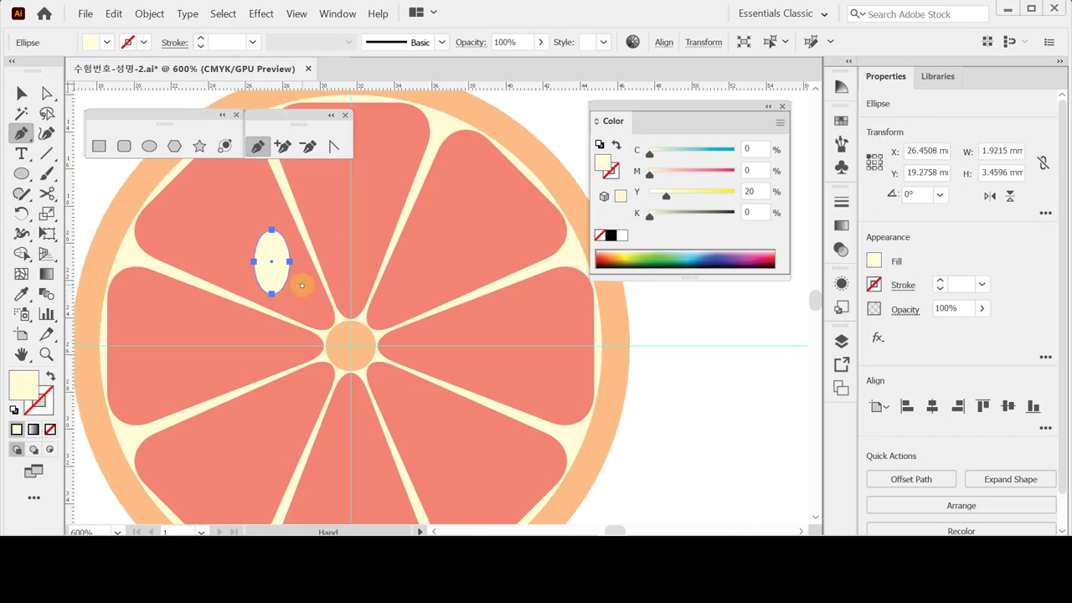
click(332, 147)
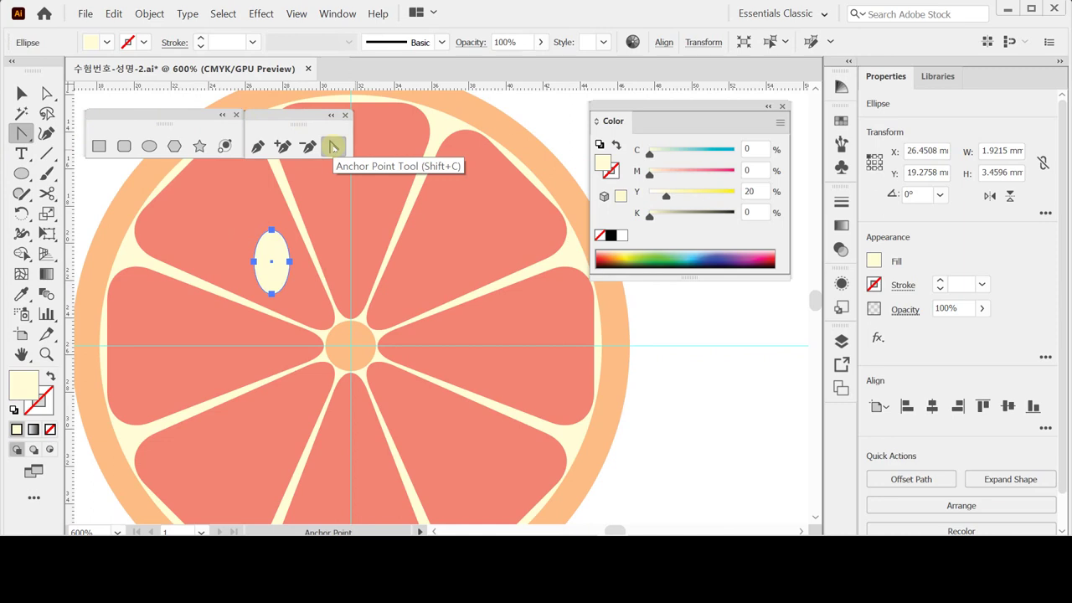
click(271, 293)
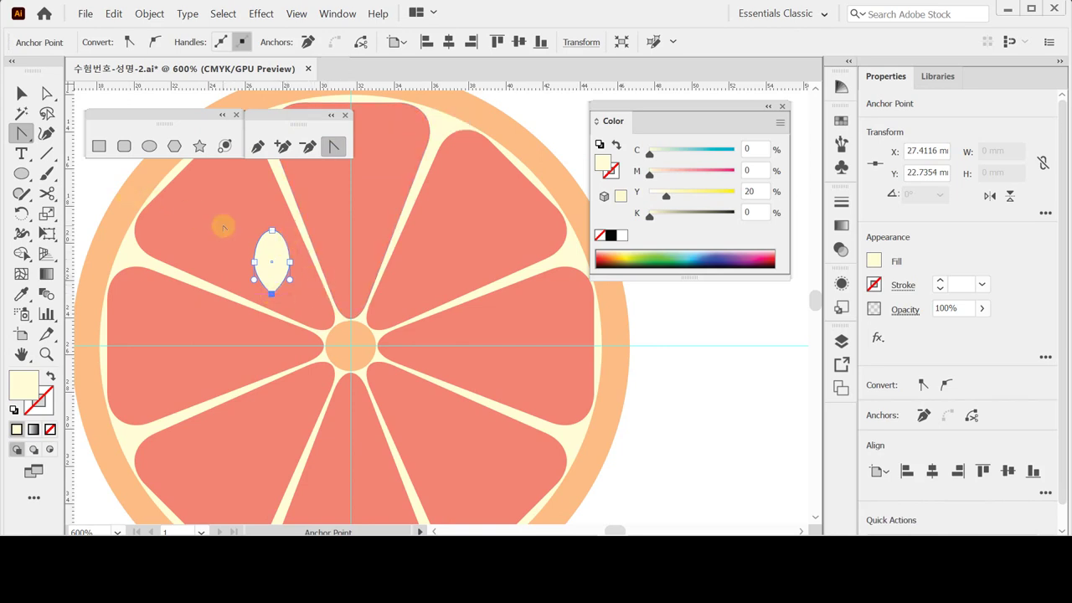
- Rotate the seed to about 44° and position it slantwise on the upper-left wedge, pointing toward the slice's centre
key(v)
click(276, 249)
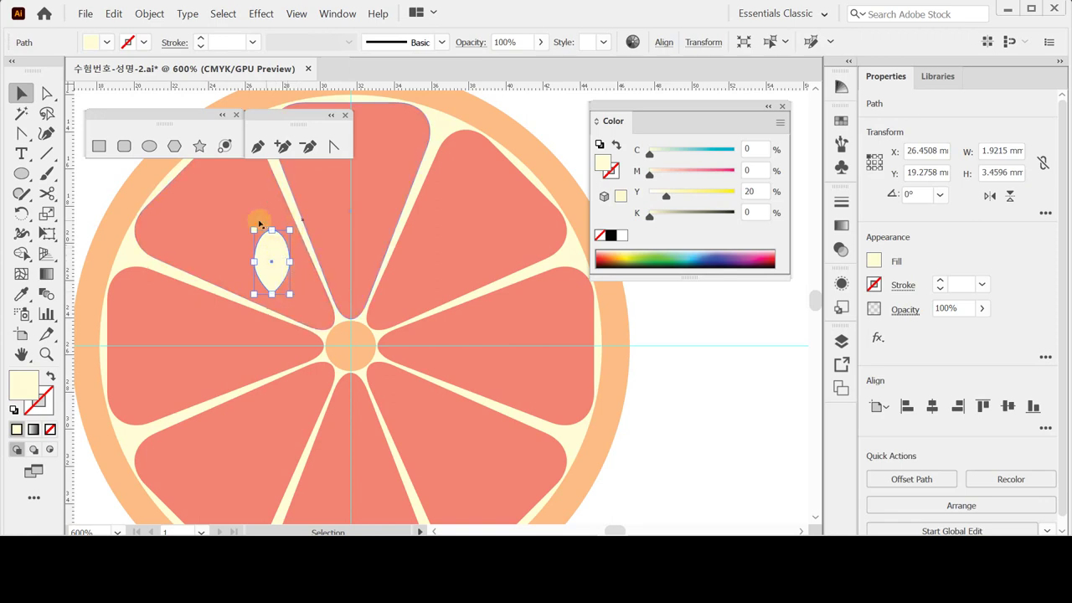
drag(260, 224, 221, 254)
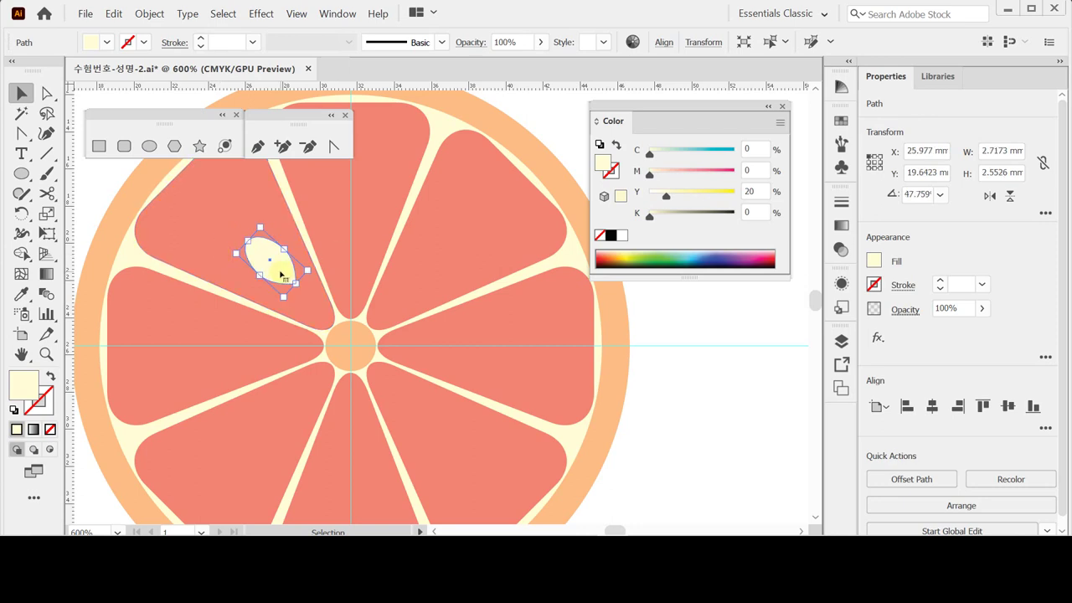
drag(282, 271, 262, 228)
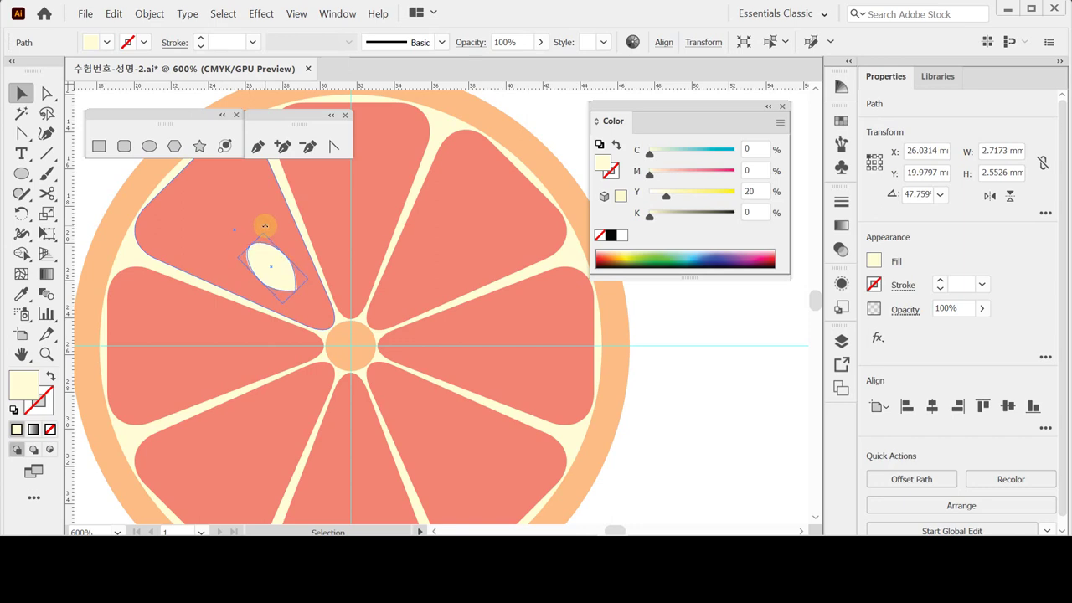
click(282, 266)
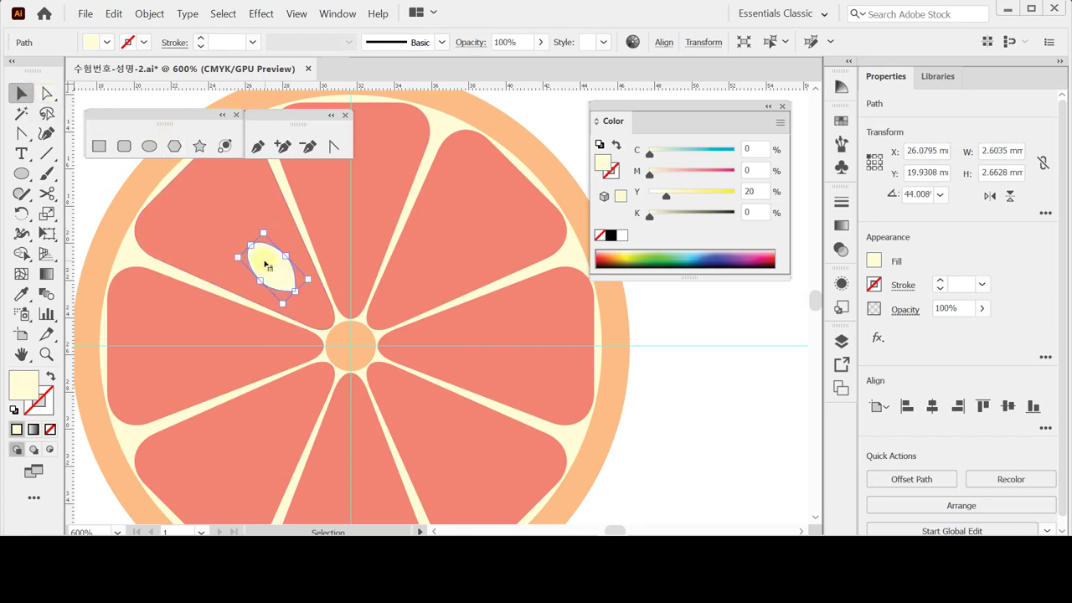
click(266, 262)
- Toggle the selected seed's bounding box off and on
click(298, 15)
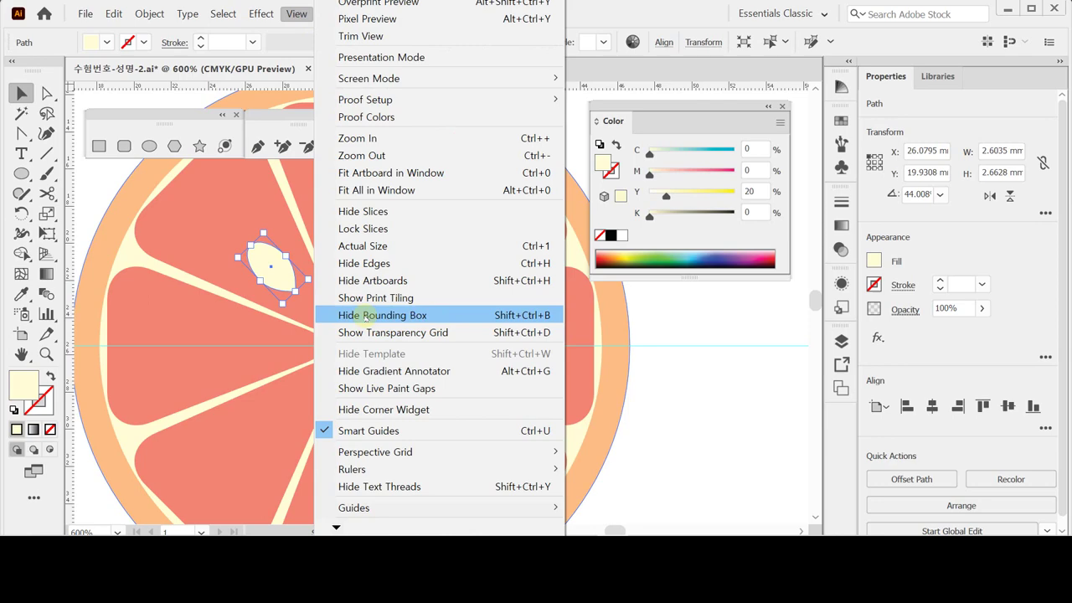
click(366, 315)
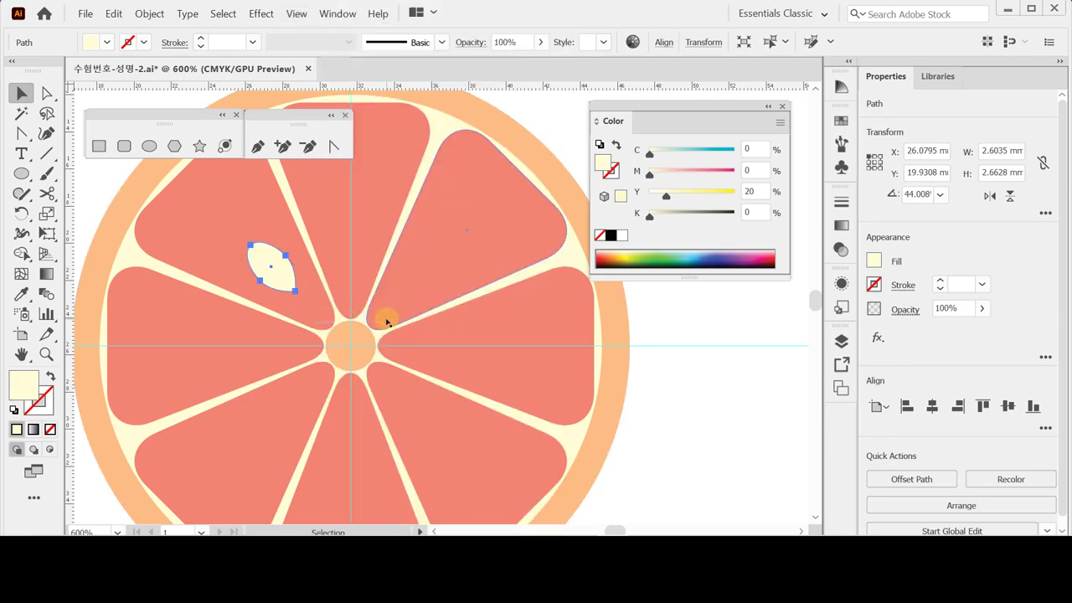
click(298, 15)
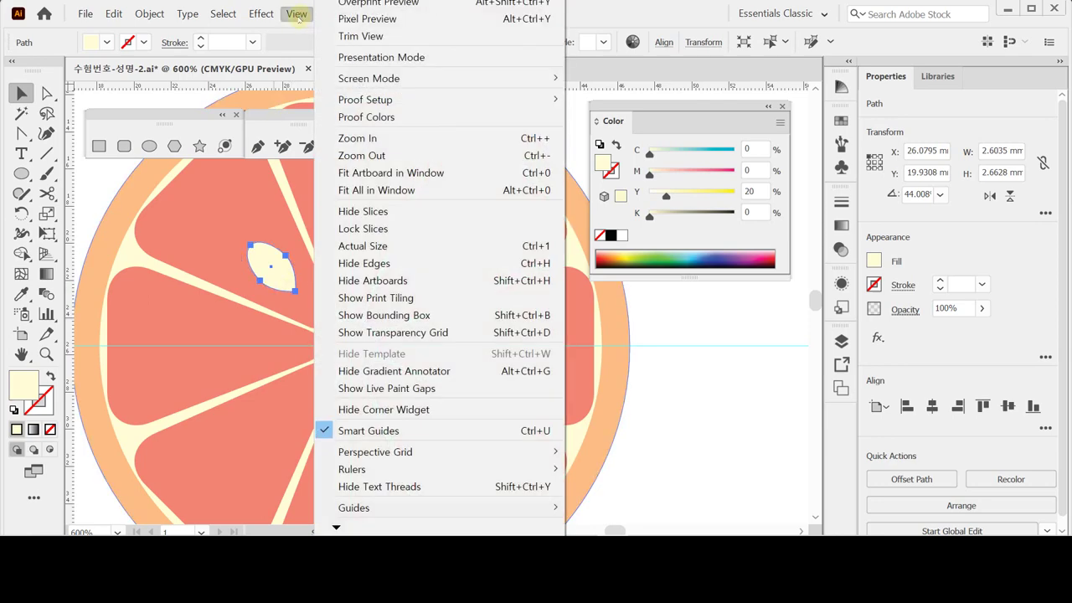
click(408, 316)
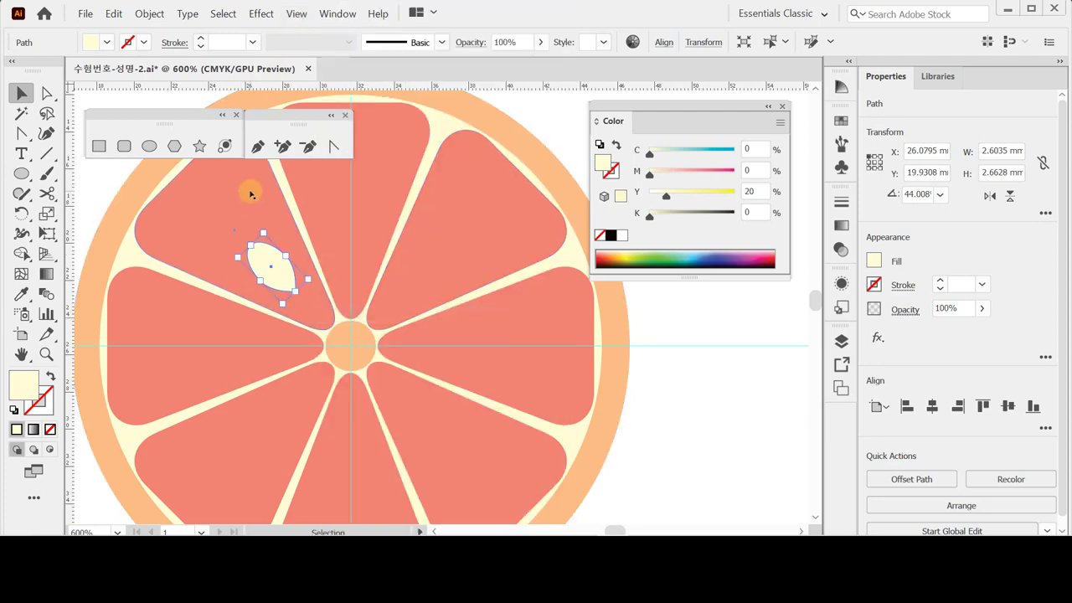
key(ctrl+shift+b)
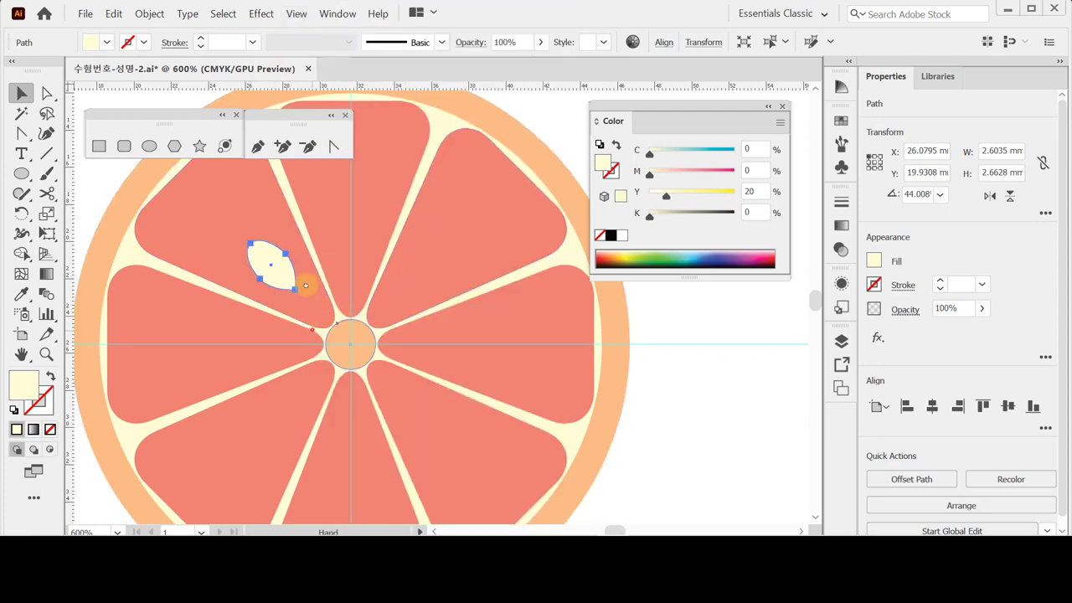
- Duplicate the seed onto the lower-left wedge and rotate the copy to point toward the slice's centre
drag(306, 286, 272, 354)
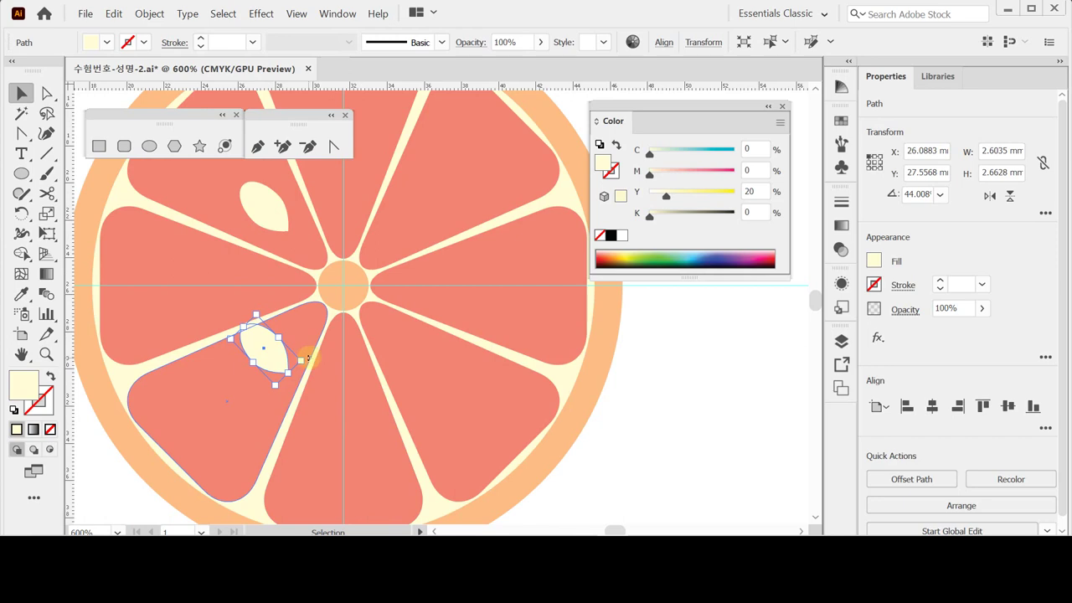
drag(307, 359, 283, 287)
drag(273, 348, 320, 334)
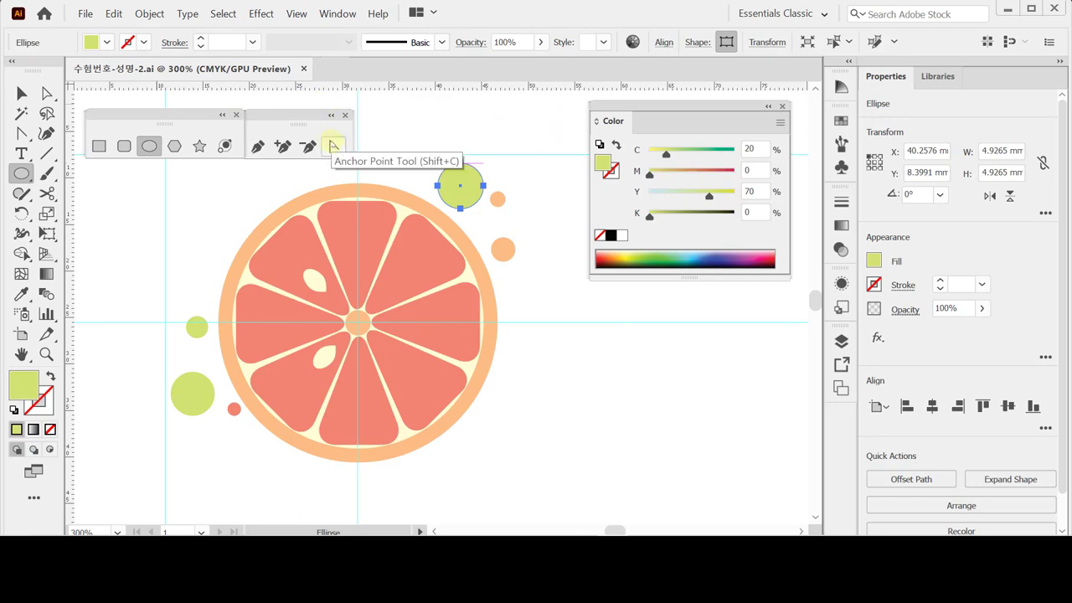
- Select the whole citrus slice with its surrounding dots and make a pattern from it
key(ctrl+a)
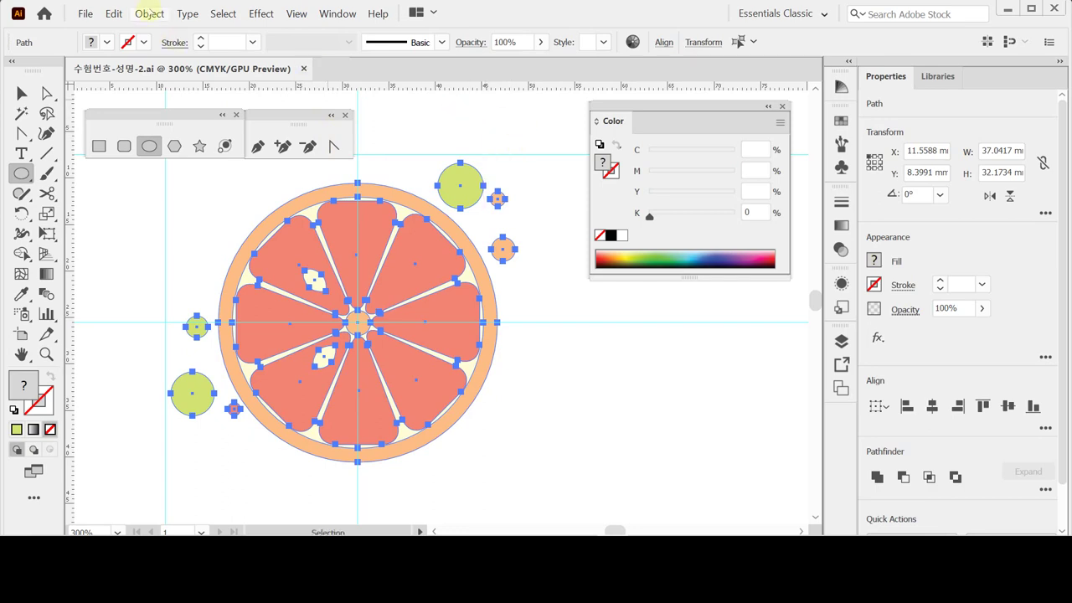
click(149, 13)
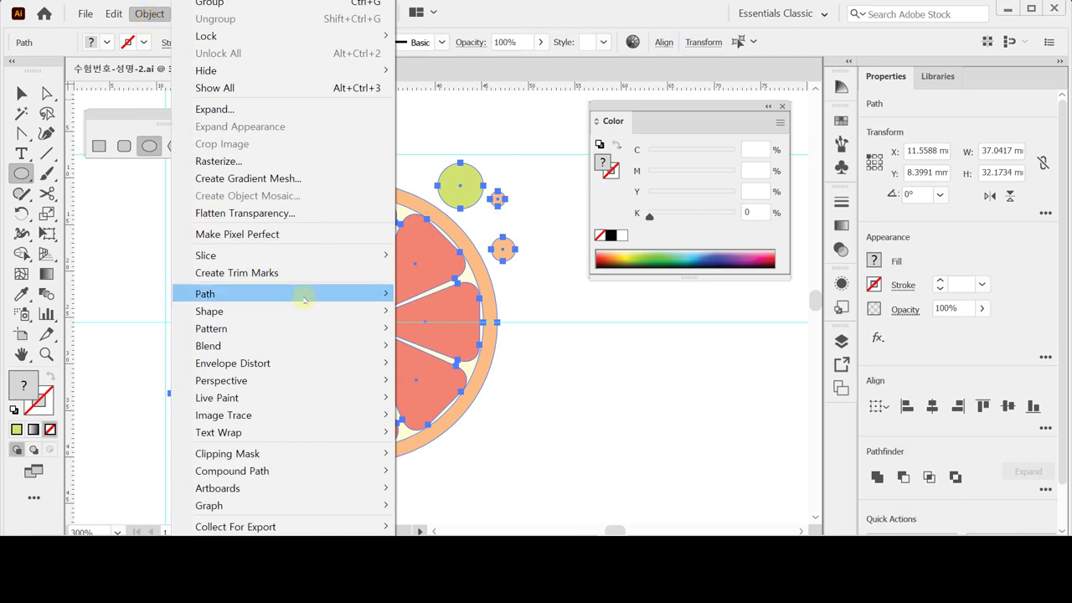
mouse_move(304, 334)
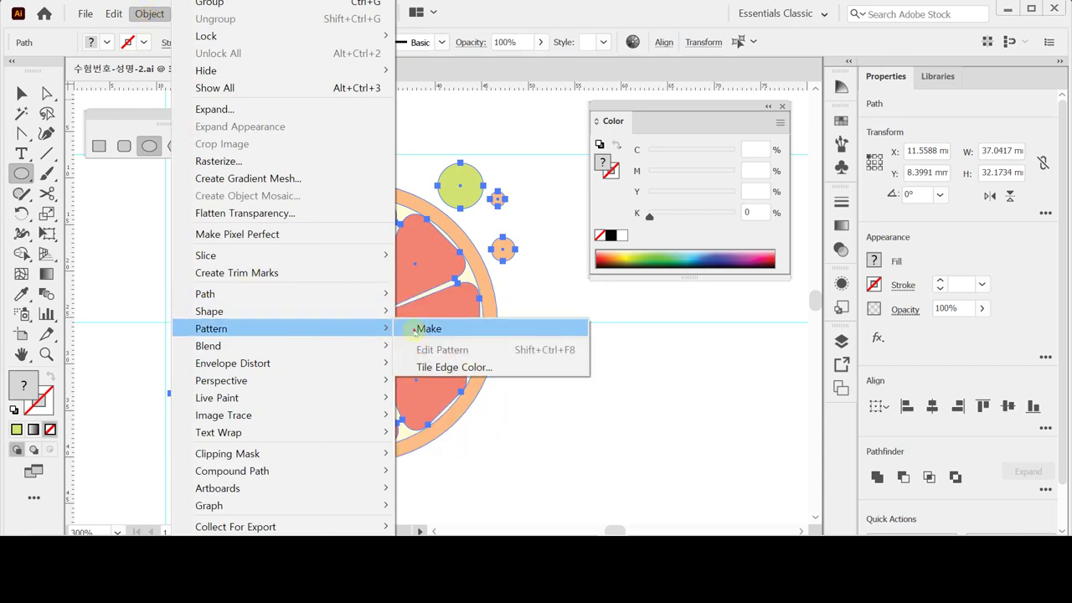
click(411, 329)
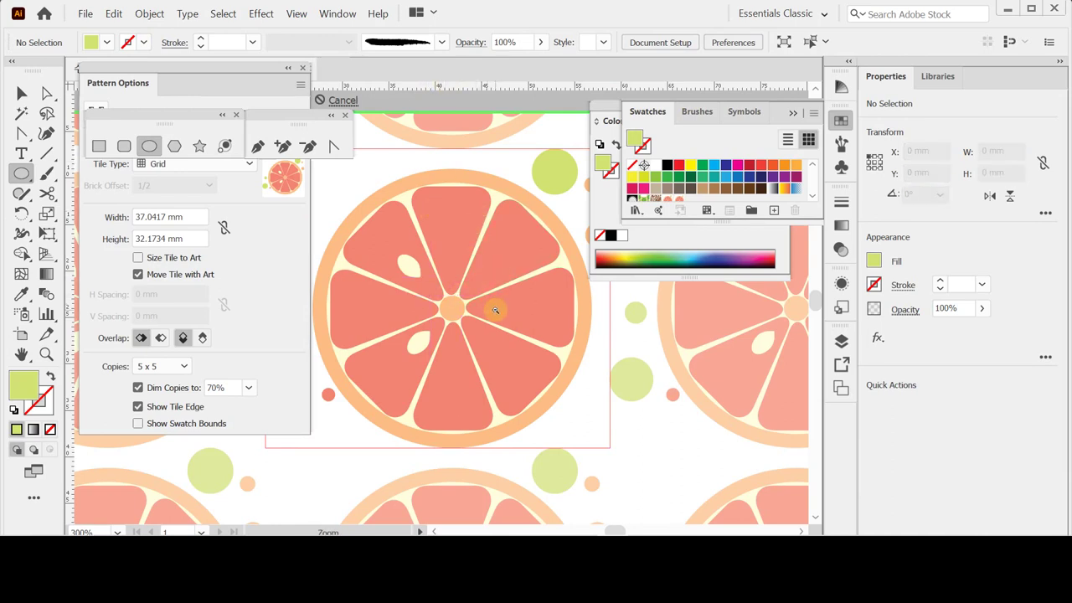
- Name the new pattern 자몽 in the pattern options
ctrl+alt+click(484, 334)
ctrl+alt+click(484, 334)
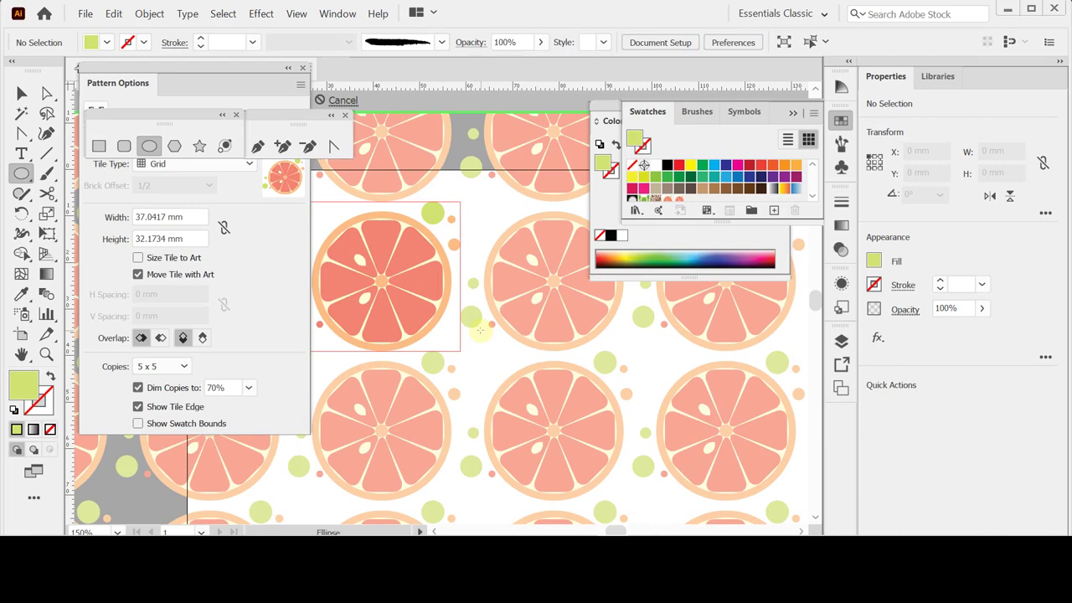
drag(437, 328, 526, 328)
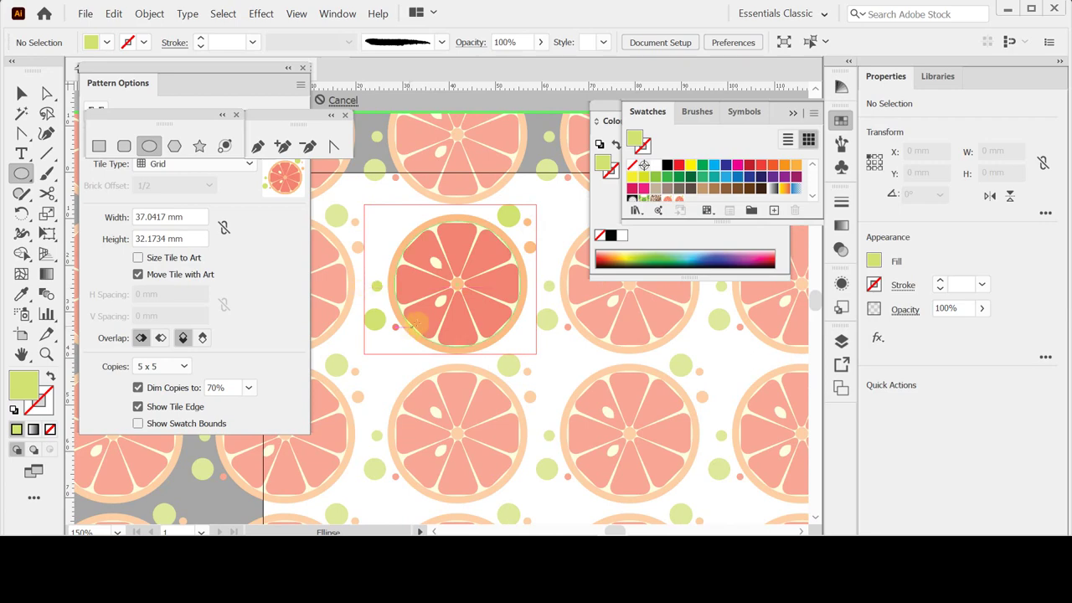
ctrl+alt+click(456, 333)
drag(428, 300, 459, 334)
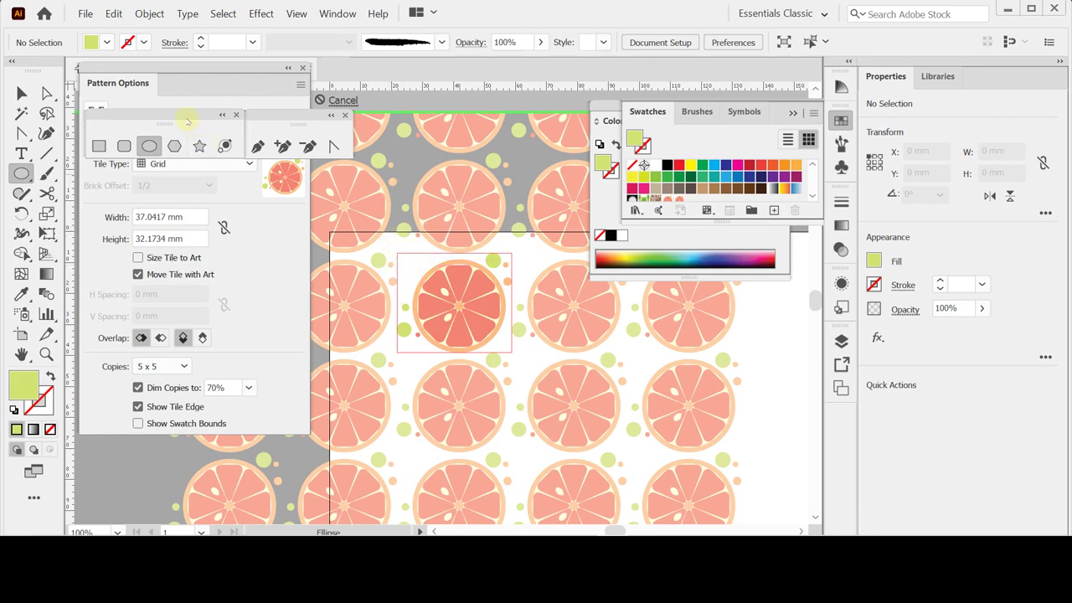
drag(149, 81, 175, 141)
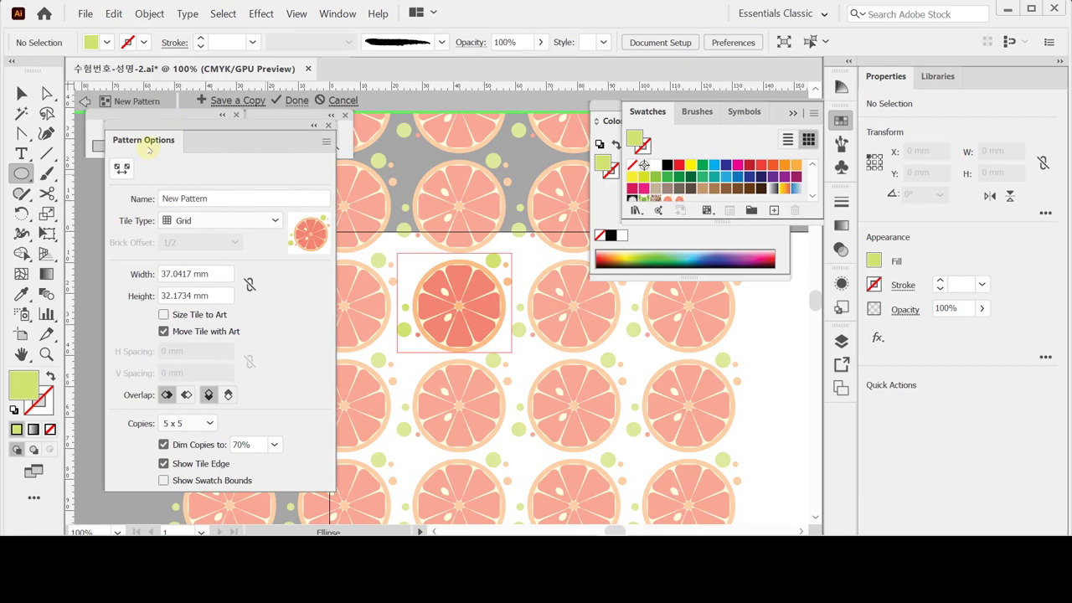
drag(212, 199, 159, 199)
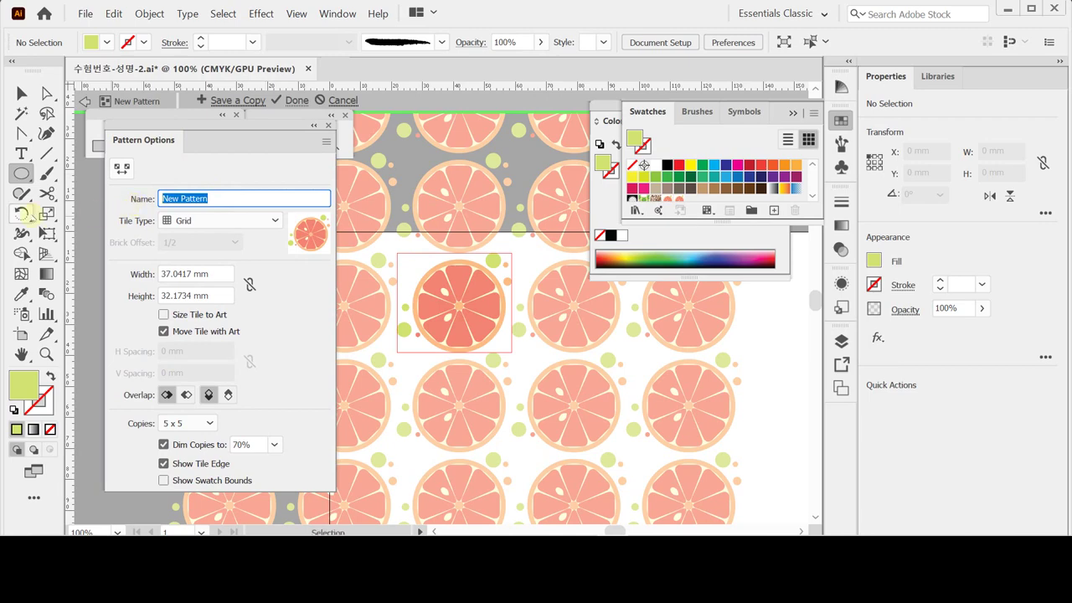
text(자동)
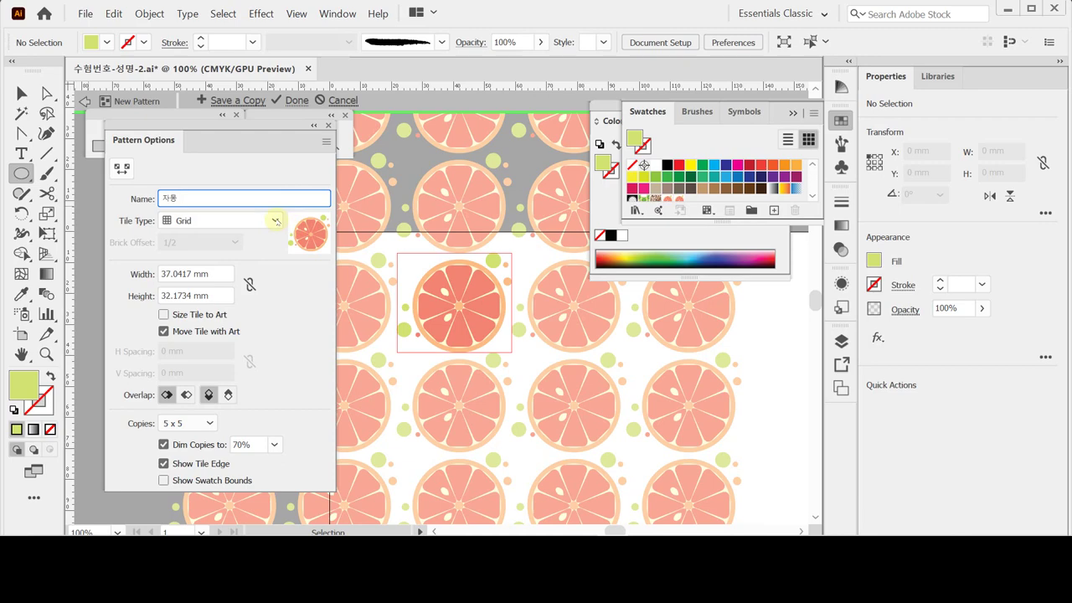
- Finish editing the pattern with the Grid tile type and locate it among the swatches
click(276, 220)
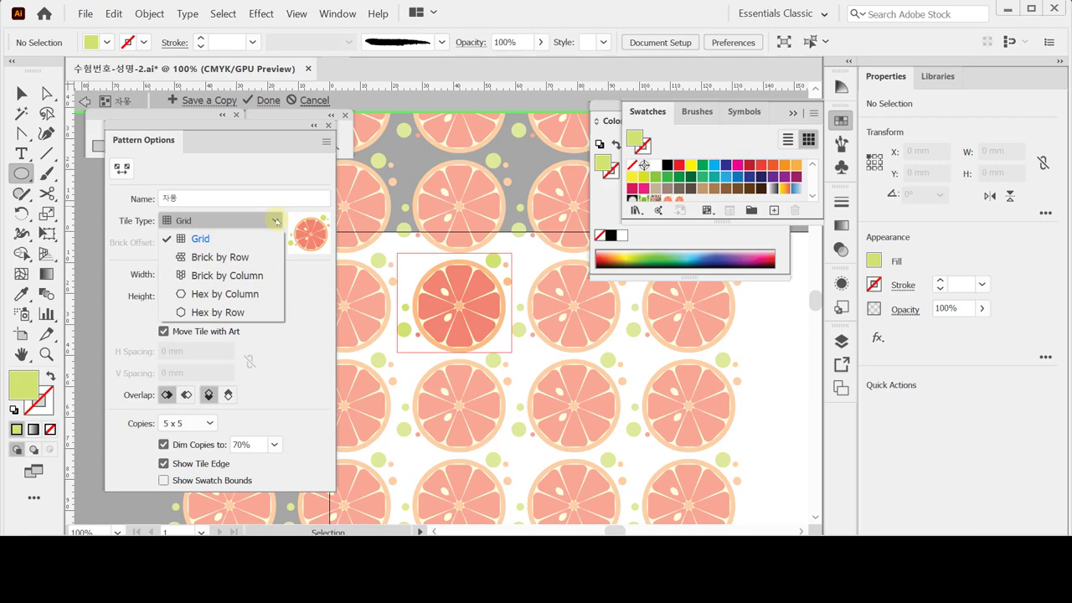
click(276, 220)
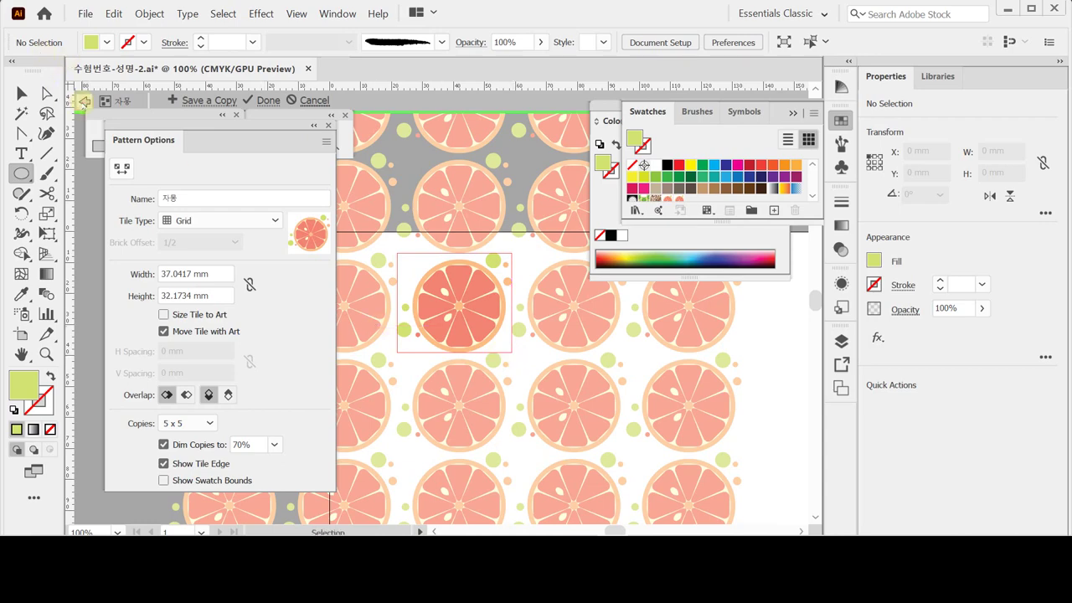
click(84, 100)
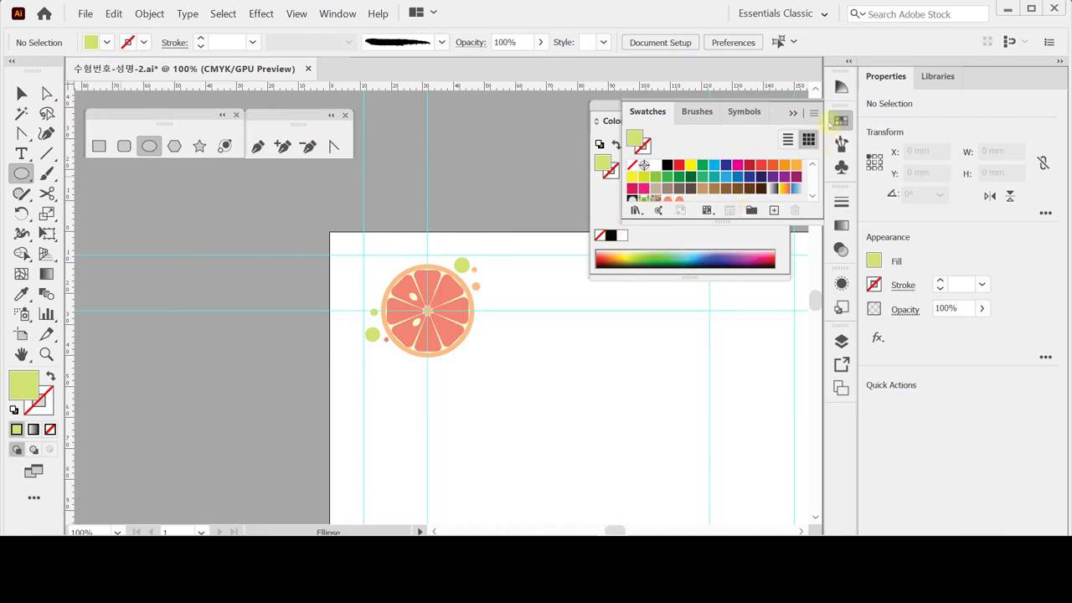
click(812, 195)
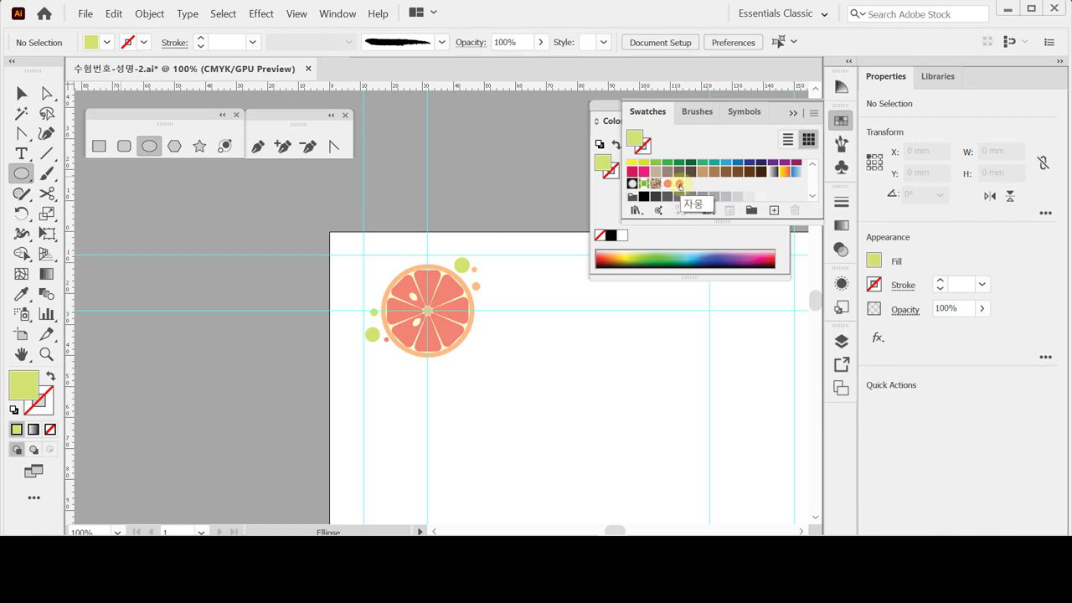
click(841, 122)
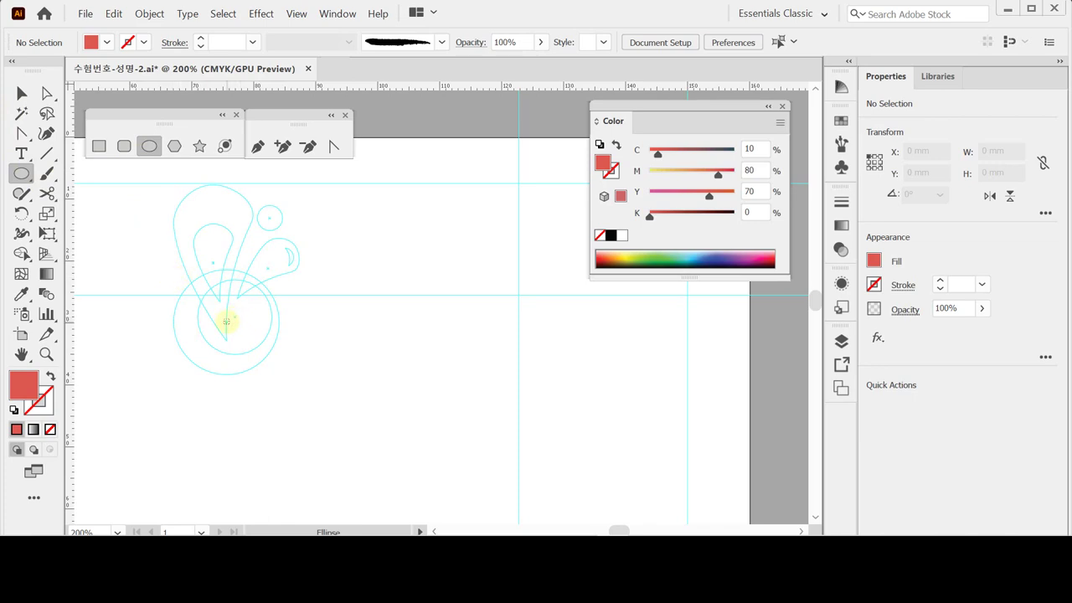
- Draw the logo's large red base circle and a 12 mm circle inside it filled with C0 M20 Y20 K0
drag(226, 322, 277, 374)
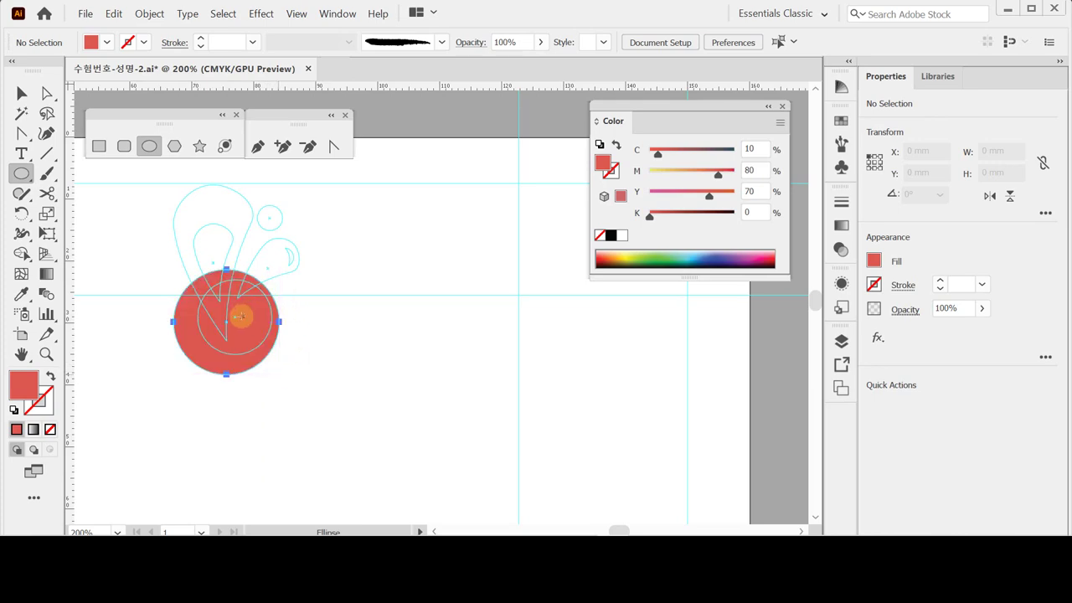
drag(234, 318, 270, 355)
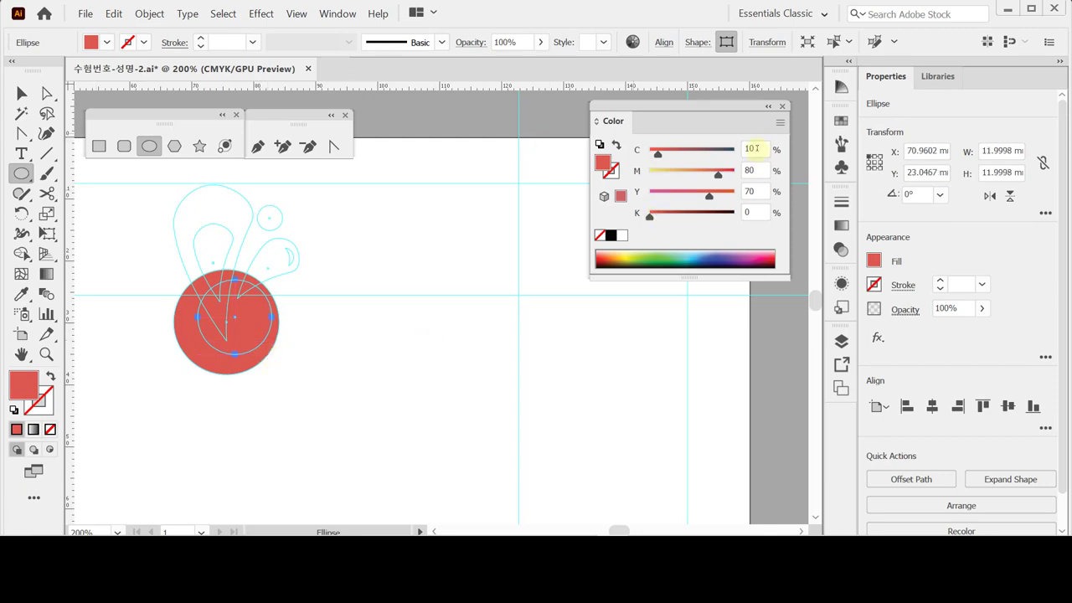
drag(656, 153, 645, 154)
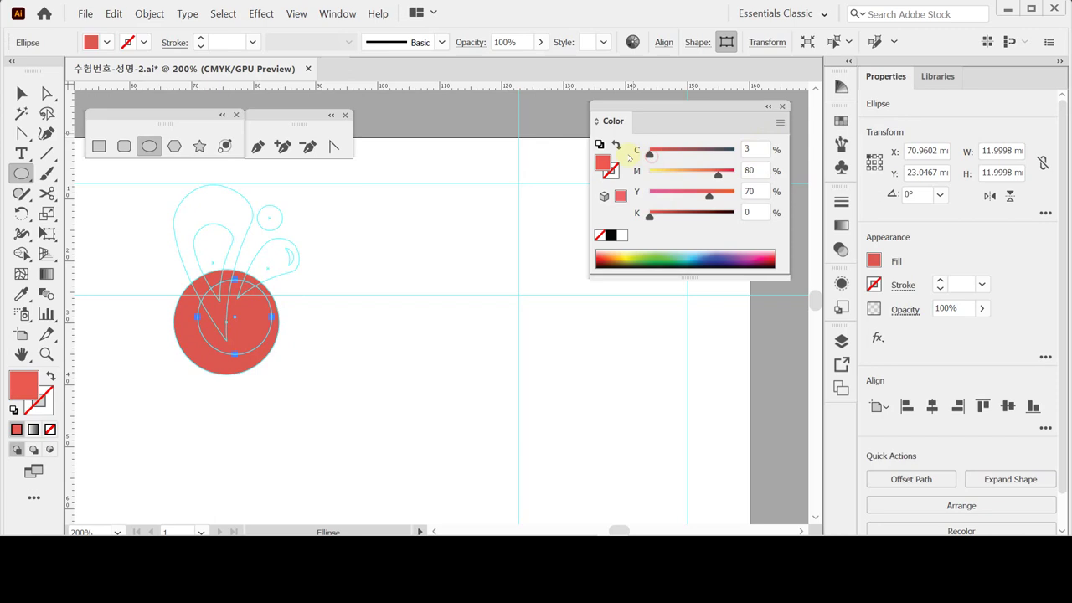
click(757, 171)
text(20)
key(Tab)
text(20)
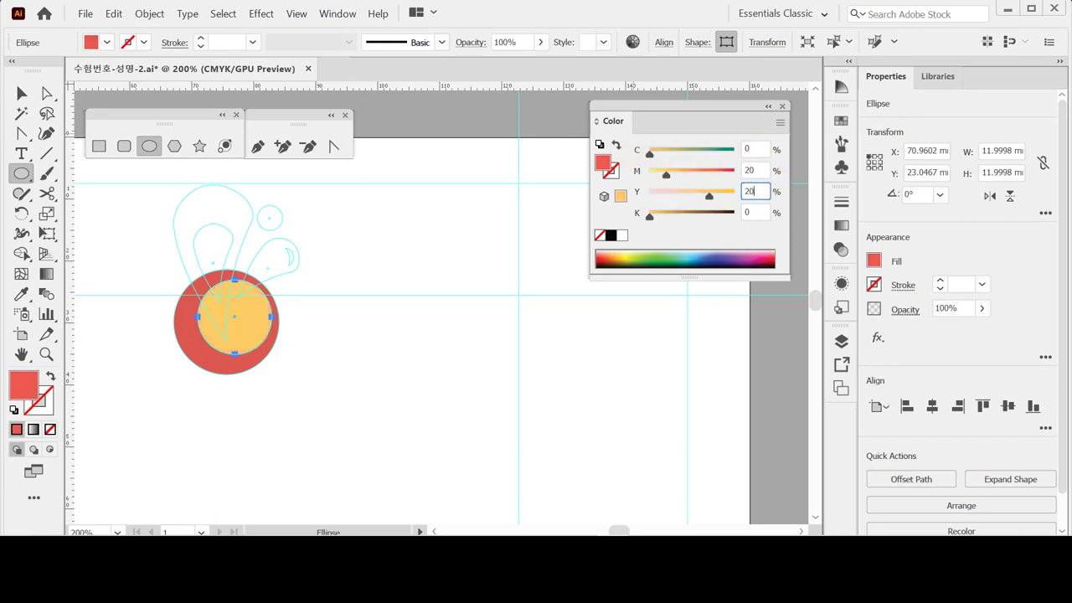
key(Return)
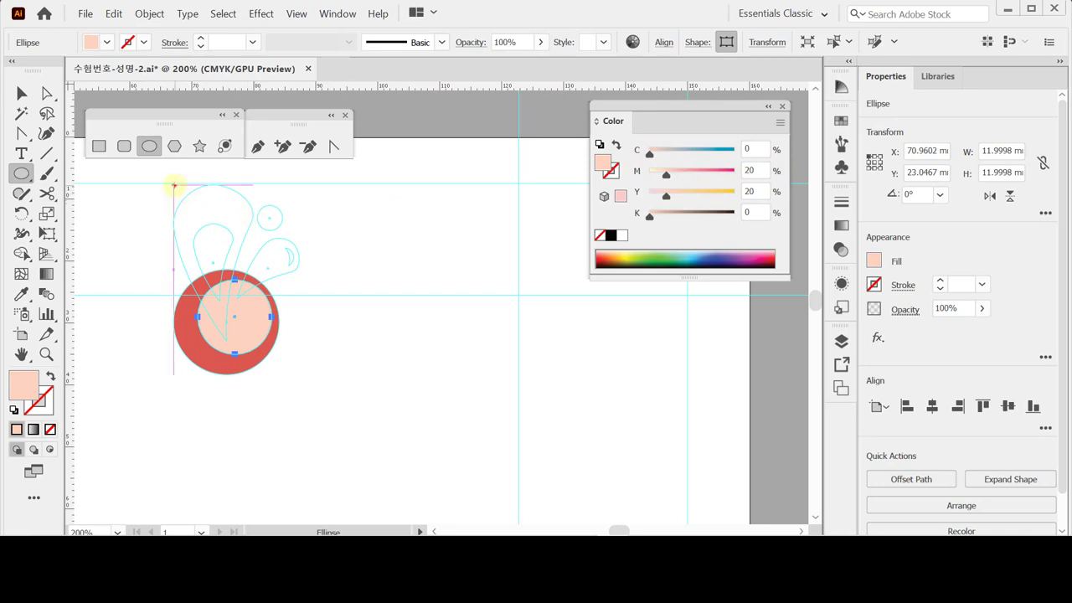
- Draw a circle about 12.1 mm wide at the head of the large drop guide and fill it with C0 M100 Y50 K0
drag(175, 185, 249, 260)
key(Caps_Lock)
key(Caps_Lock)
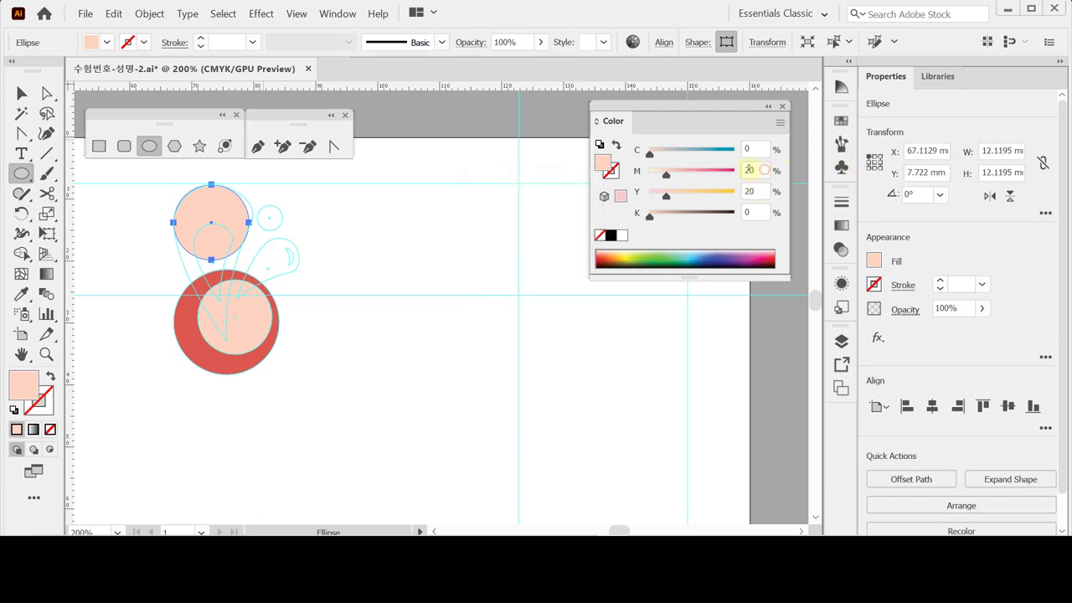
click(759, 172)
text(70)
key(Tab)
text(50)
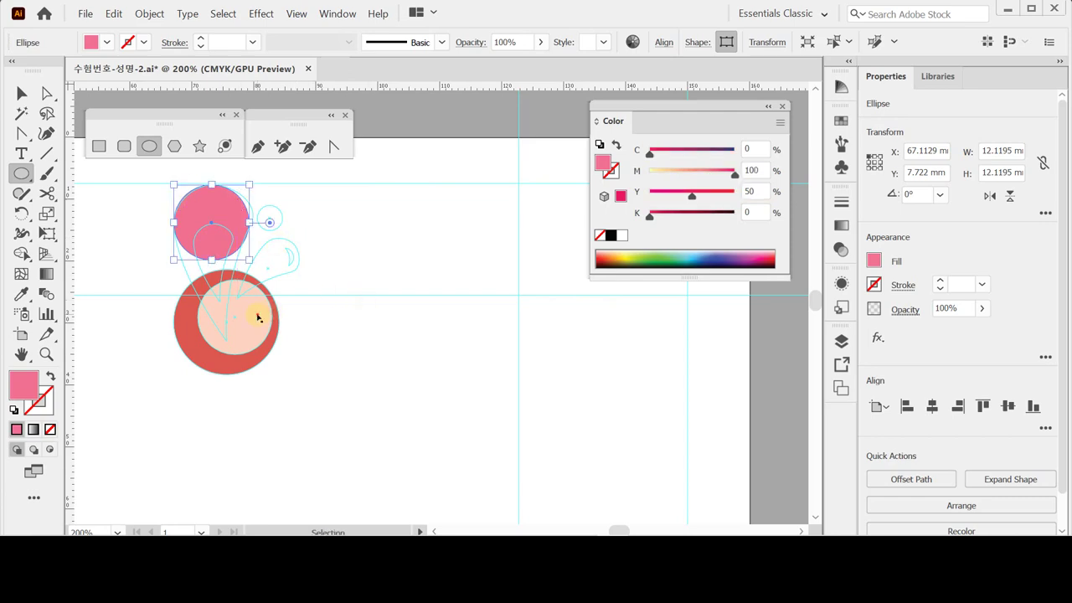
- Reuse the inner circle's pale peach fill and draw a 4 mm circle over the small round guide
ctrl+click(270, 199)
ctrl+click(269, 218)
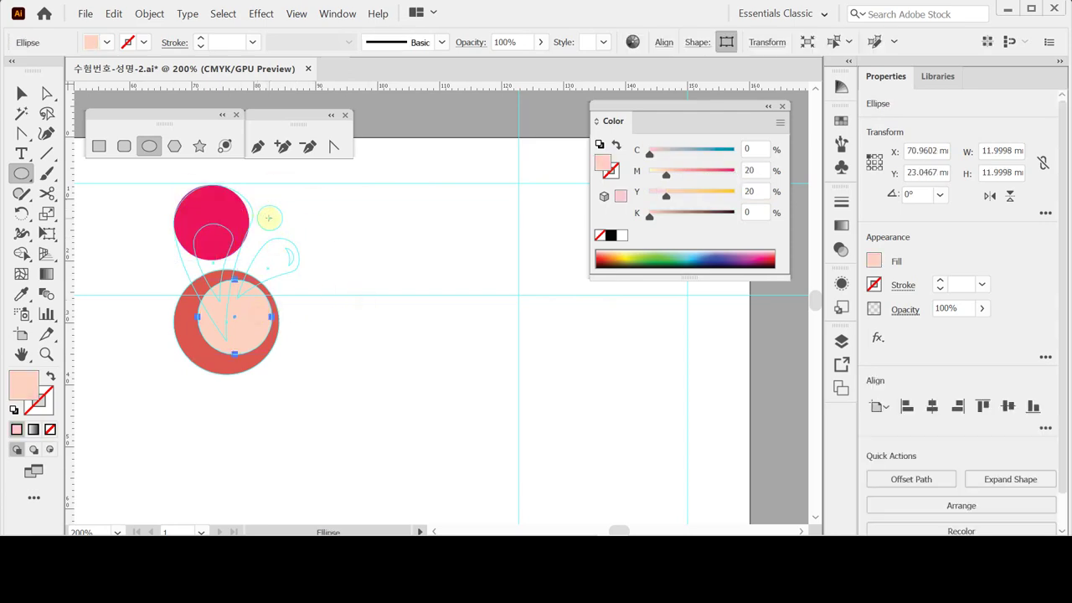
ctrl+click(280, 226)
ctrl+click(280, 226)
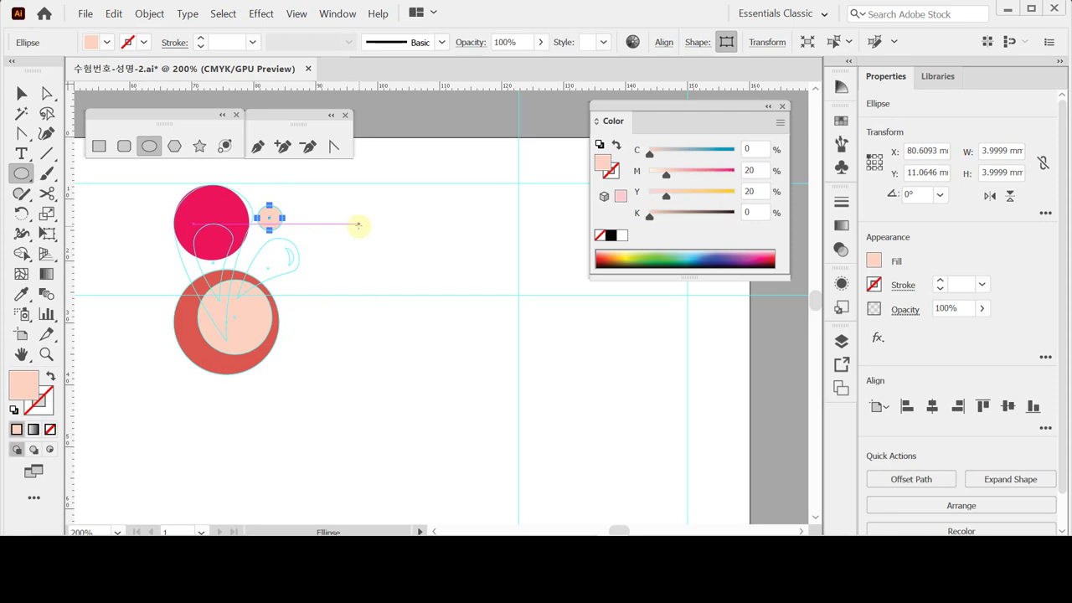
- Convert the crimson circle's lowest anchor to a sharp corner and move it down to the tip of the large drop guide
ctrl+click(392, 263)
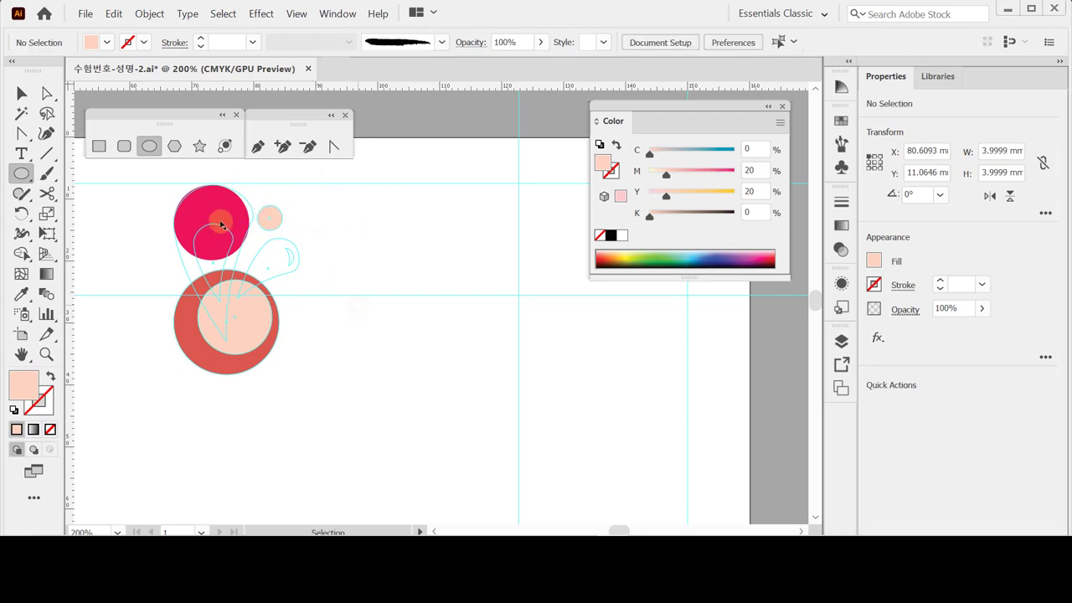
ctrl+click(225, 224)
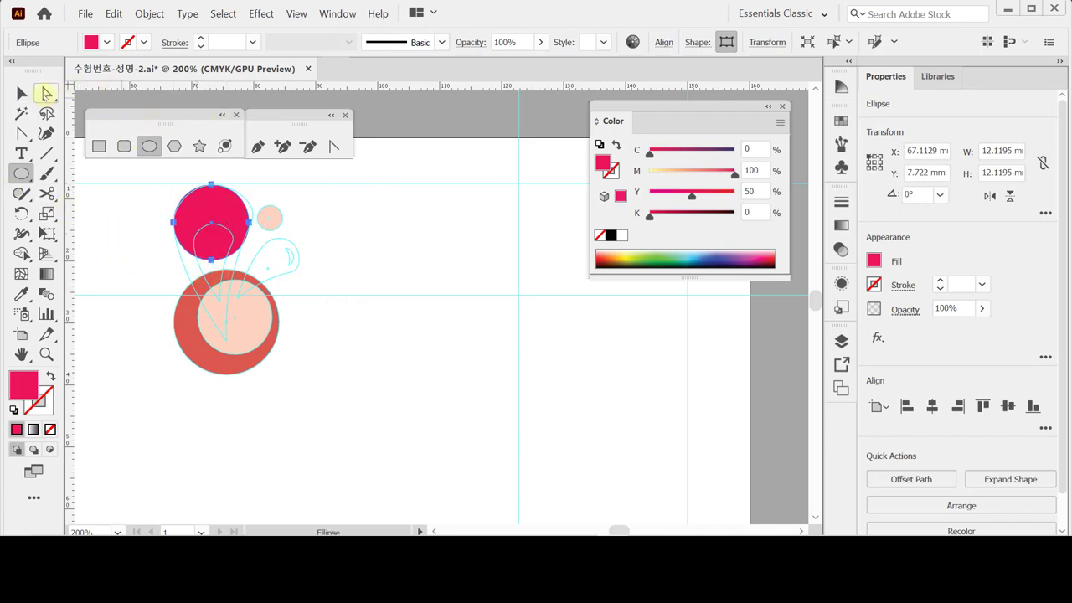
click(333, 148)
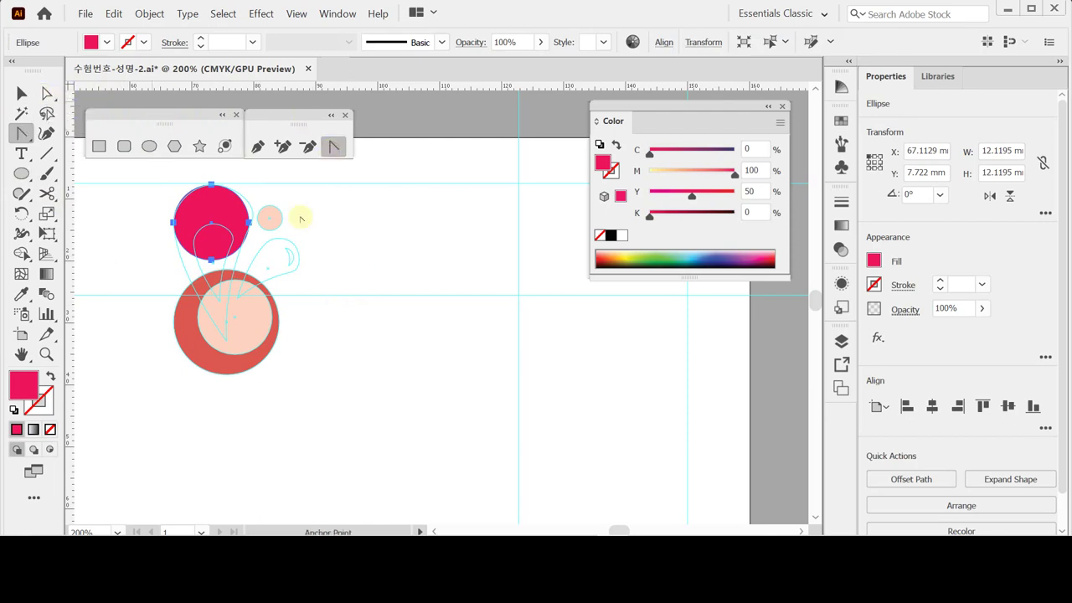
click(211, 260)
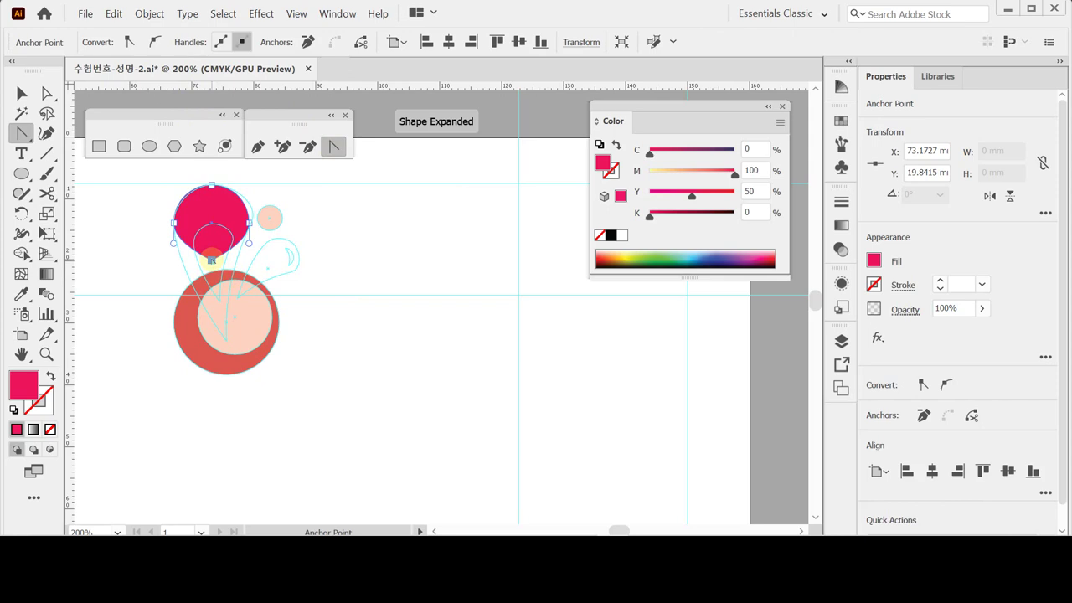
key(a)
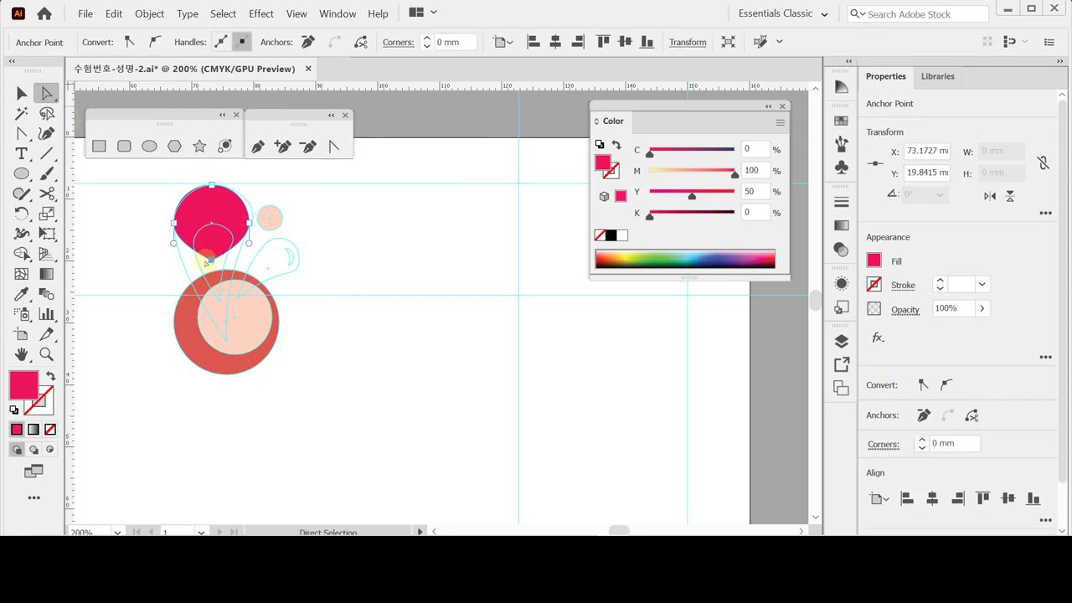
drag(211, 260, 226, 340)
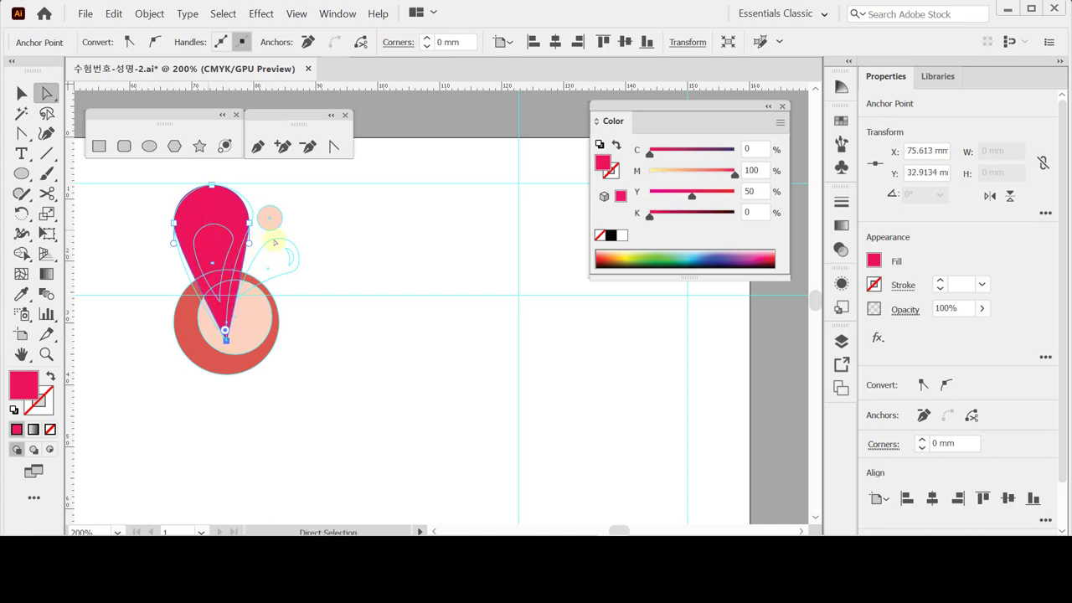
- Adjust the curve handles on both sides of the large drop so its outline follows the guide
drag(249, 242, 227, 283)
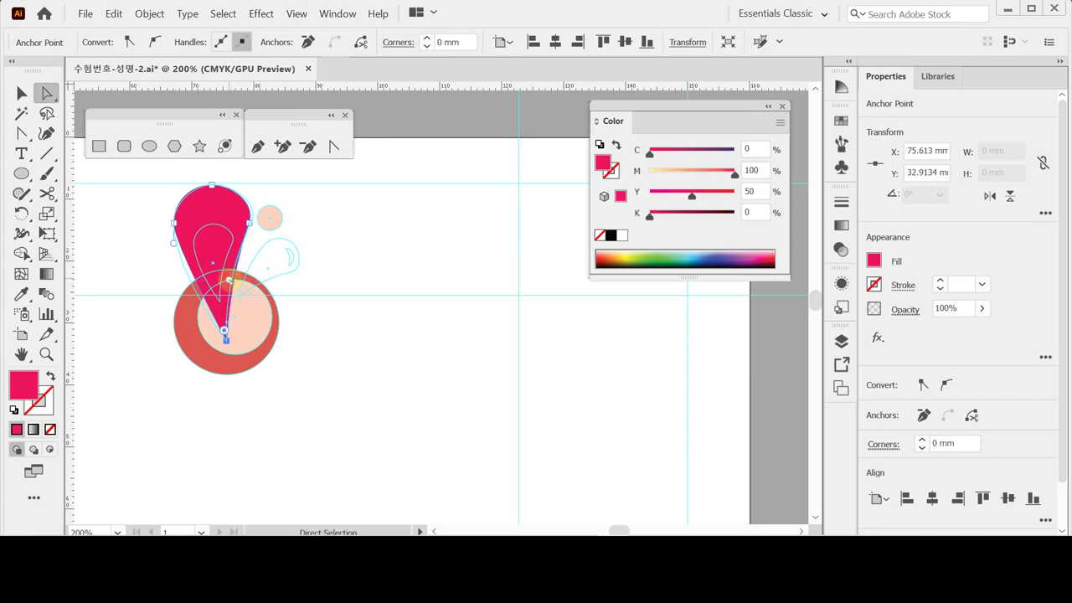
drag(173, 240, 169, 259)
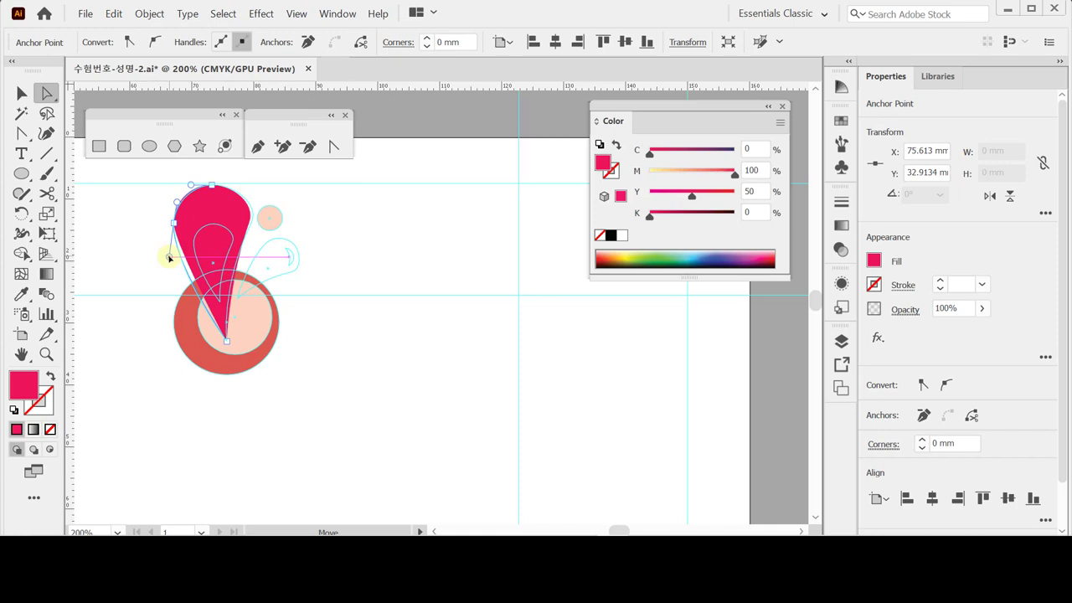
drag(169, 259, 169, 258)
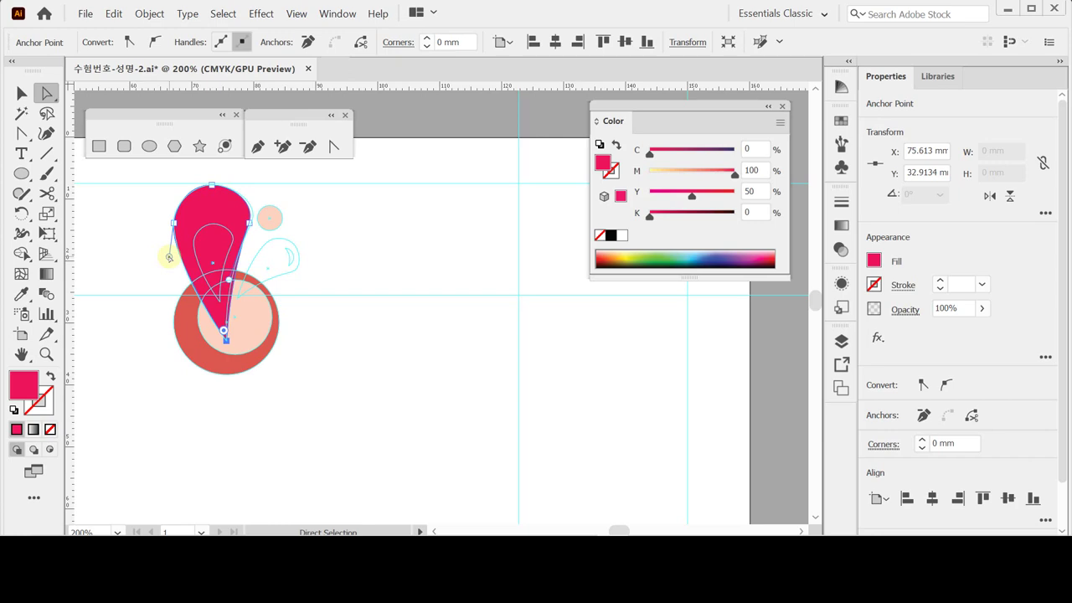
click(249, 222)
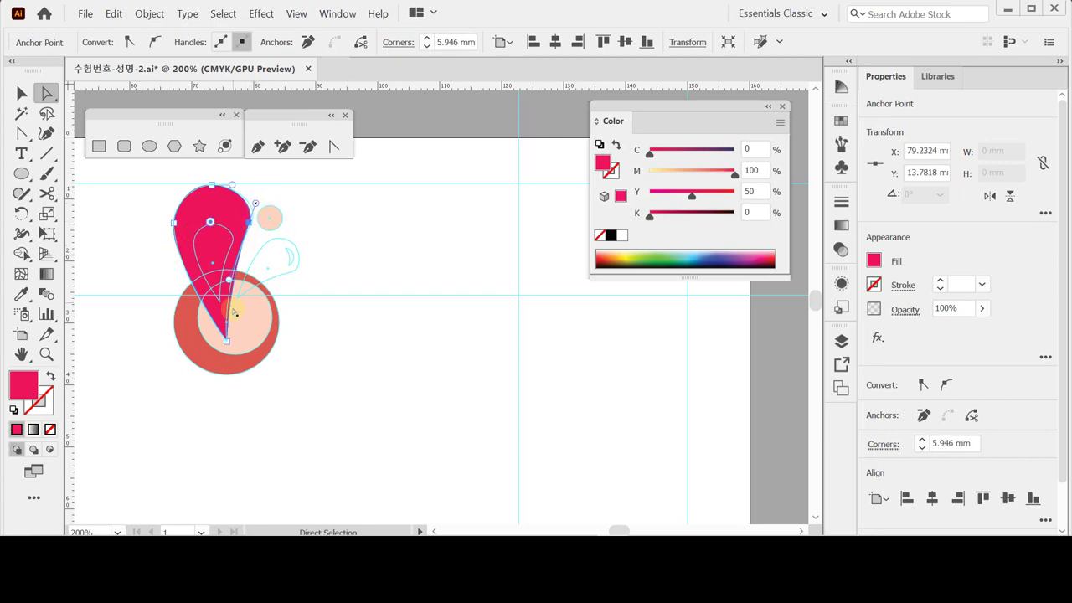
drag(228, 279, 223, 285)
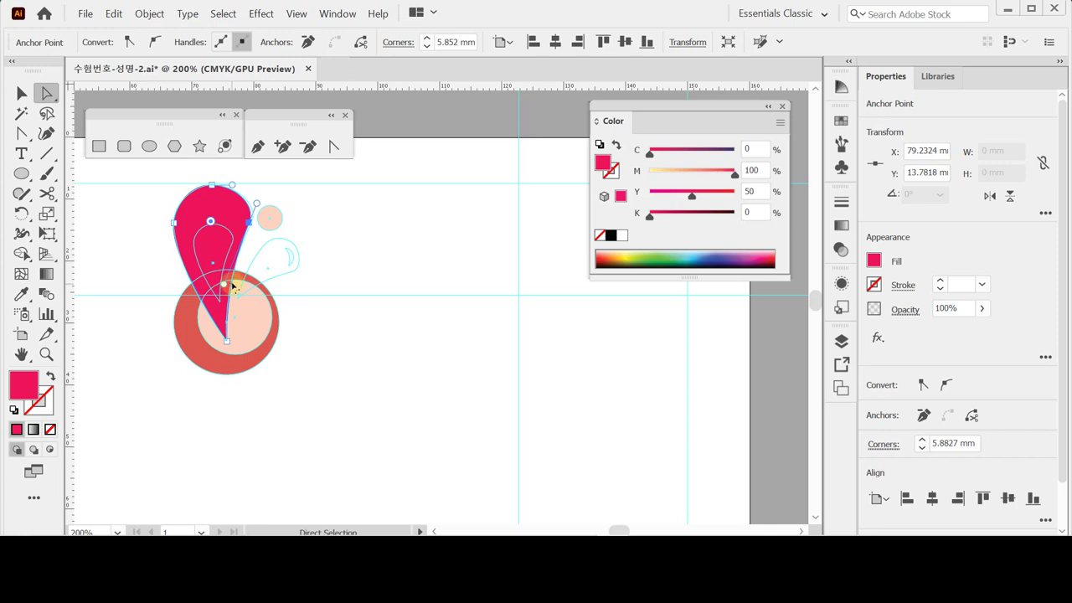
- Make a copy of the large crimson drop scaled uniformly to 50%
click(215, 200)
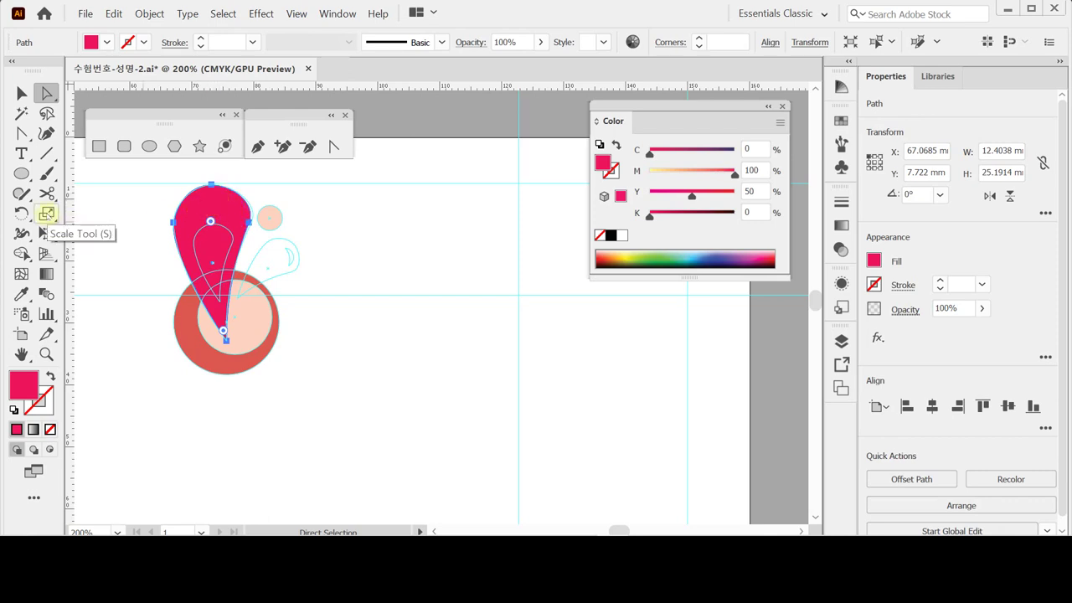
click(47, 213)
double_click(47, 214)
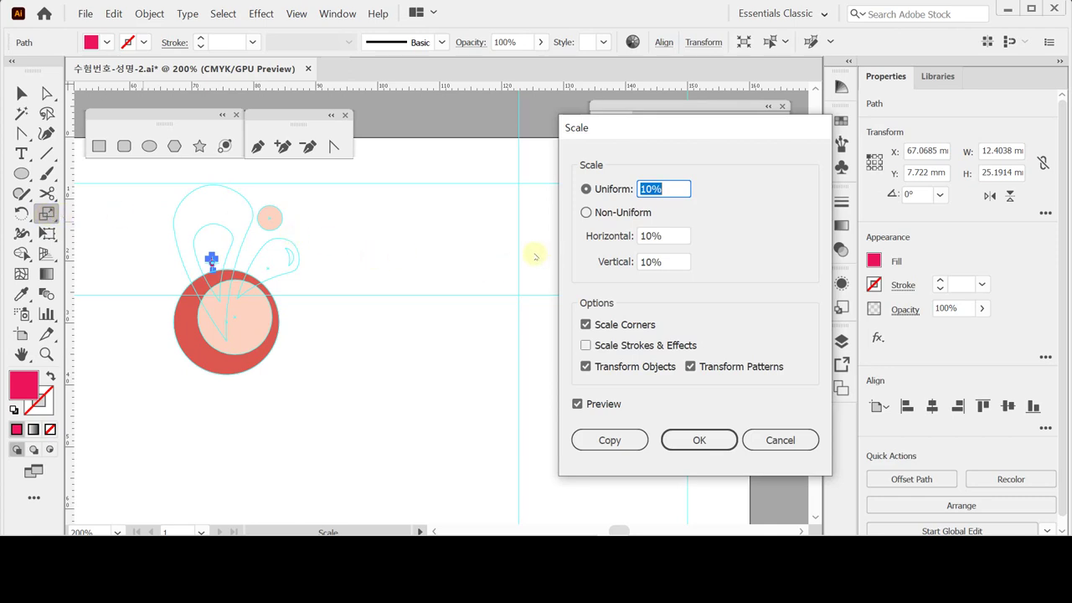
text(50)
click(600, 440)
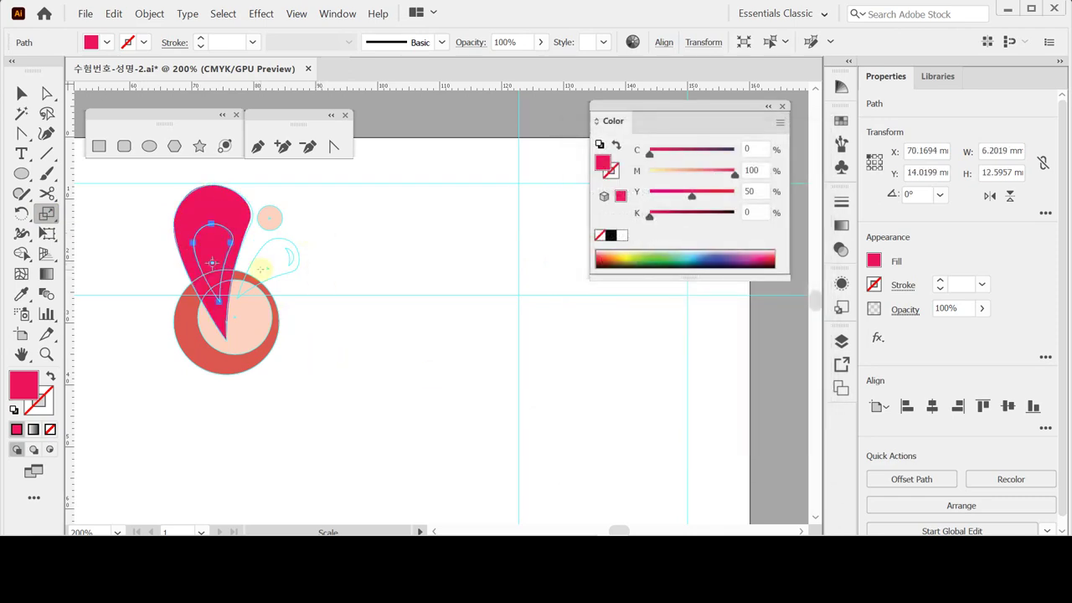
- Rotate a copy of the small inner drop around the large peach circle's centre to about 305.9°, over the tilted drop guide
click(21, 214)
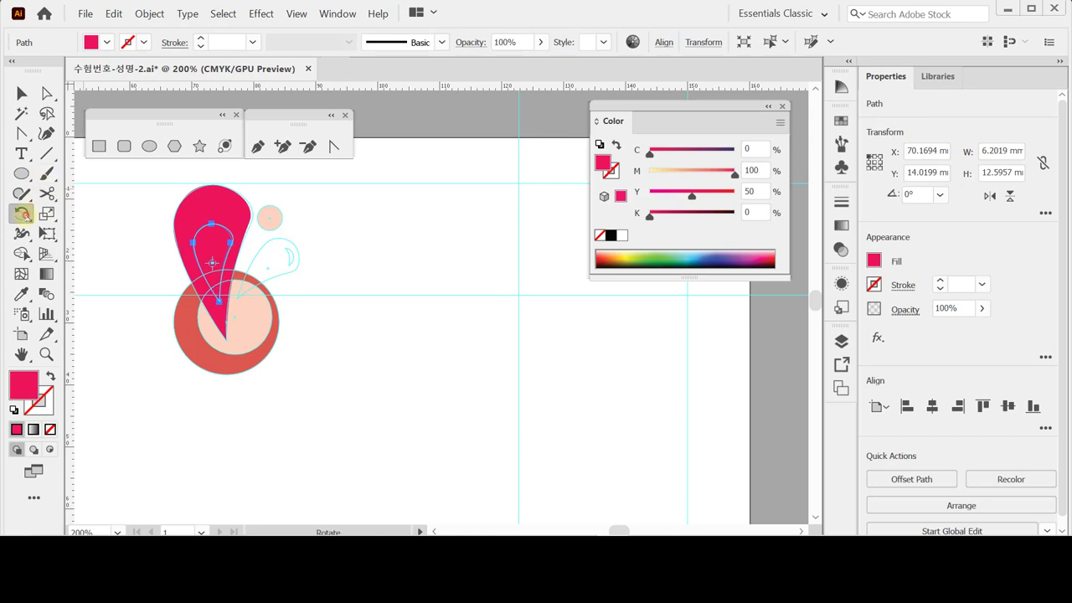
double_click(22, 214)
drag(563, 216, 494, 213)
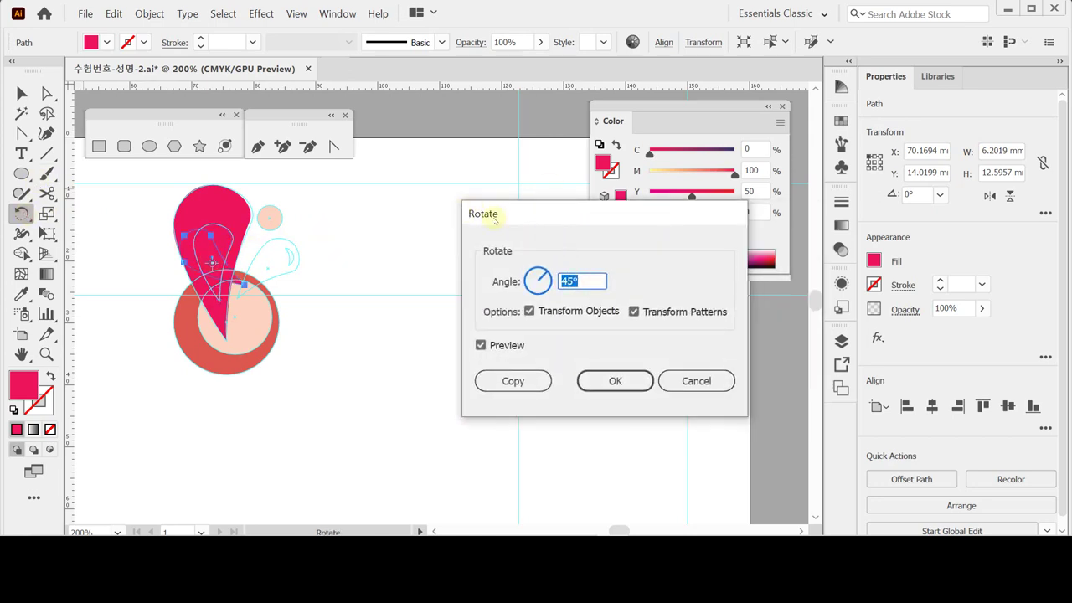
key(Escape)
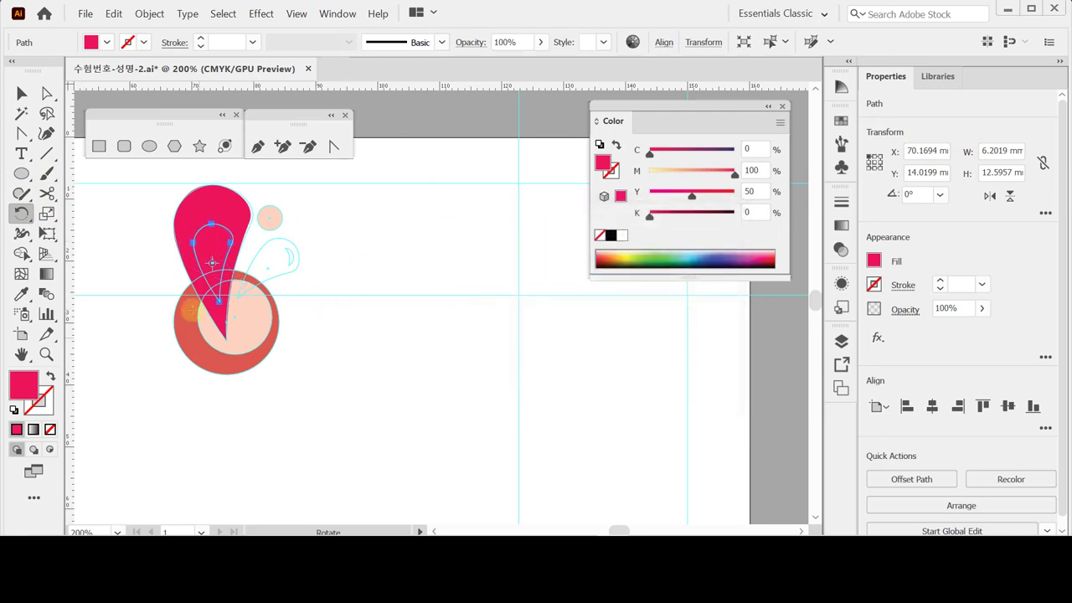
click(235, 316)
drag(265, 216, 395, 309)
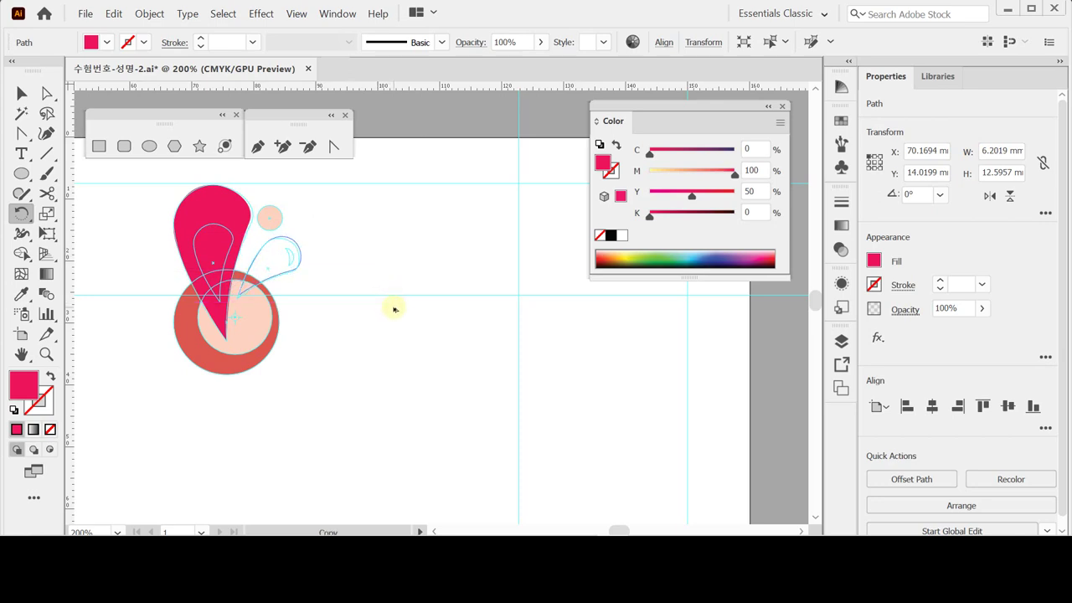
drag(394, 309, 393, 308)
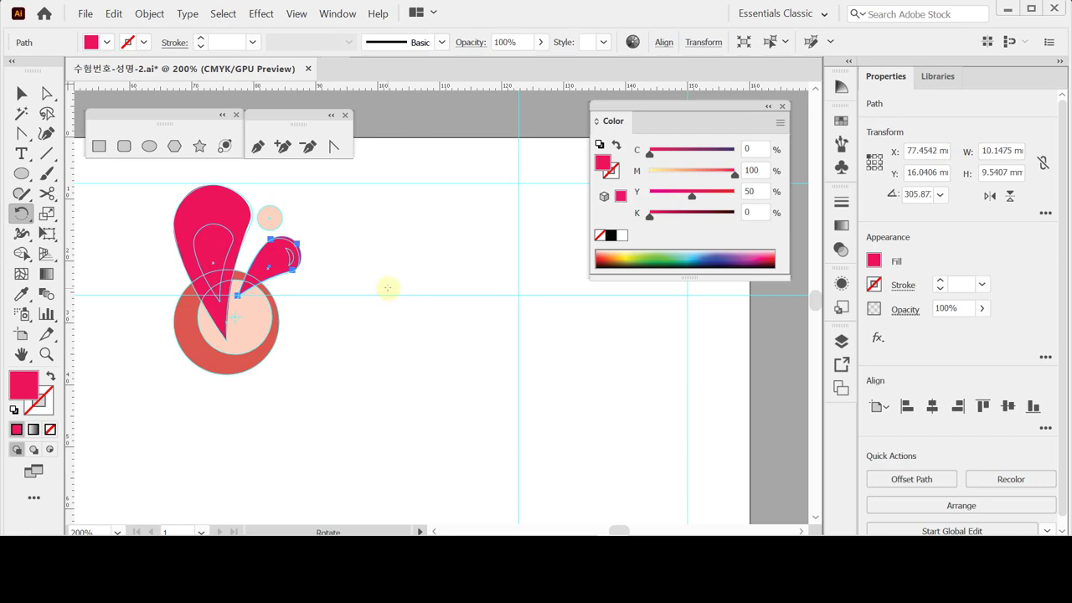
- Nudge the rotated drop 0.3 mm left and 0.3 mm down to fit its guide
key(Down)
key(Down)
key(Left)
key(Left)
key(Left)
key(Down)
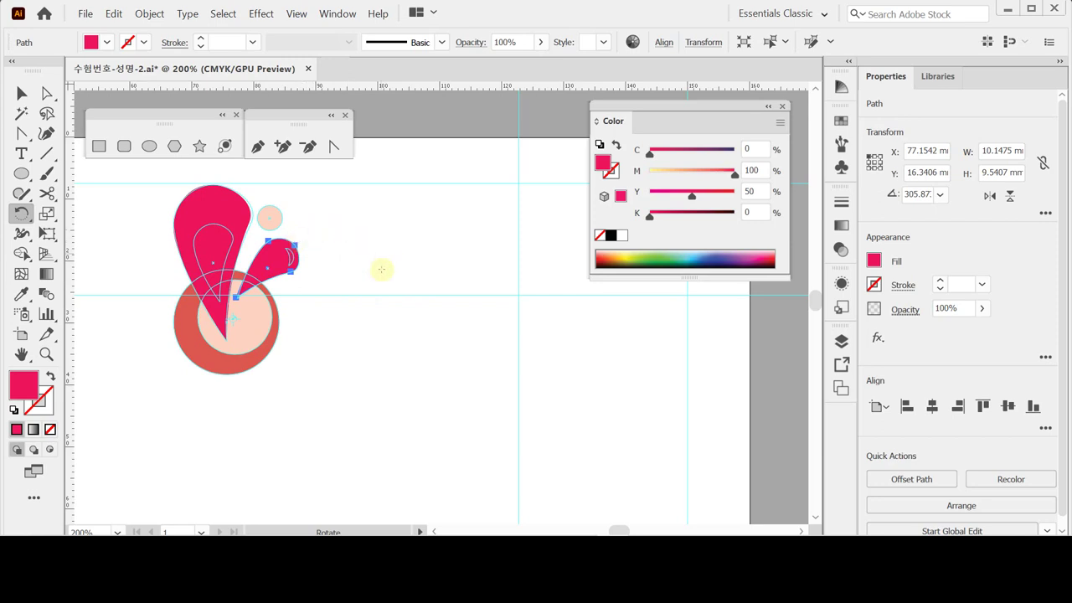
- Select the small drop inside the large one and give it a radial gradient fill
key(a)
click(210, 242)
double_click(211, 243)
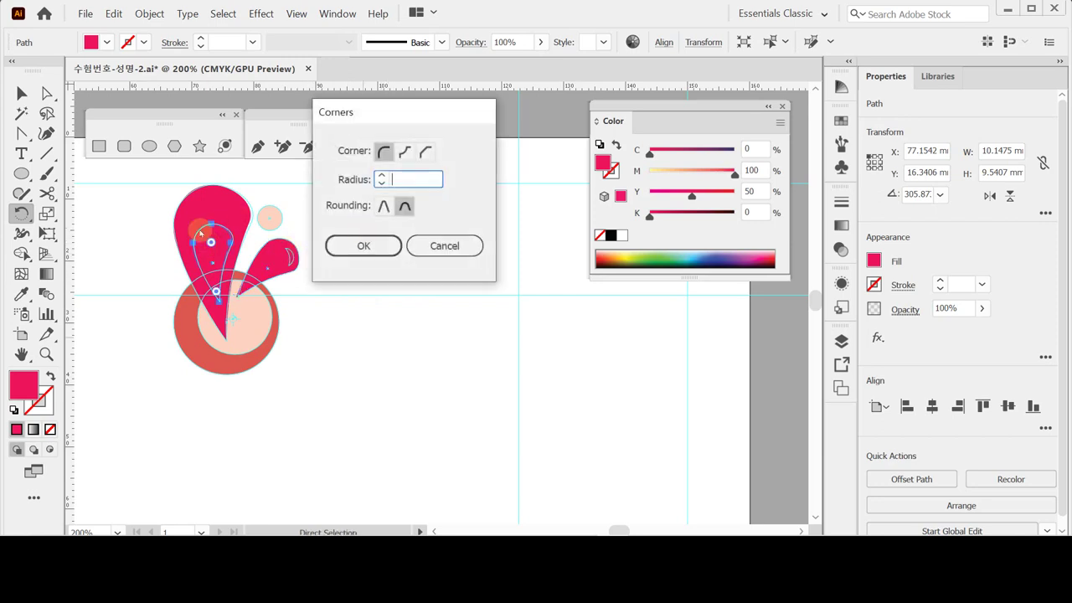
click(413, 244)
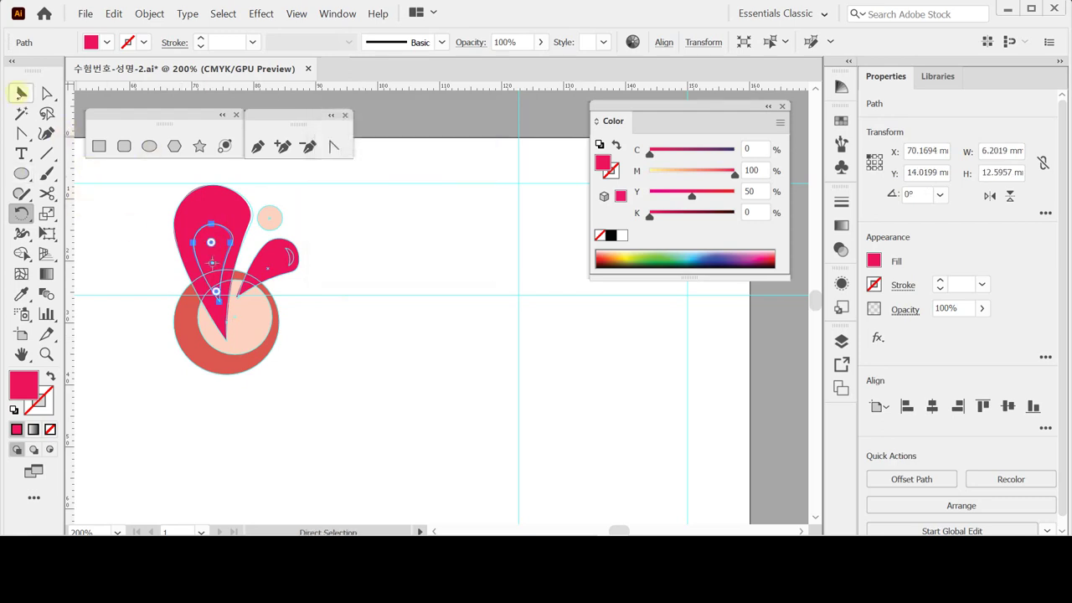
click(21, 92)
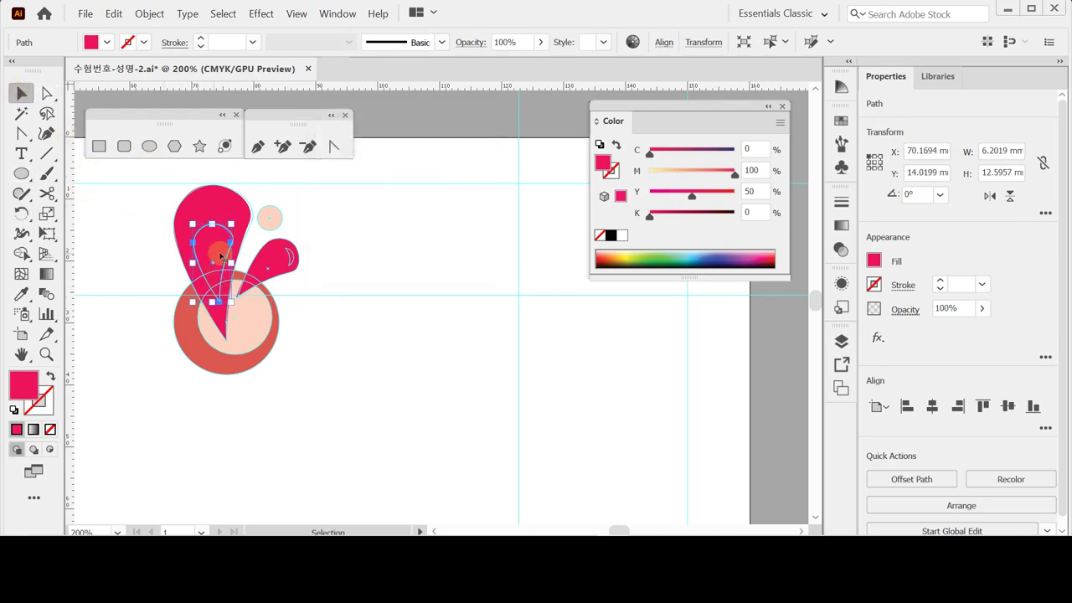
click(841, 226)
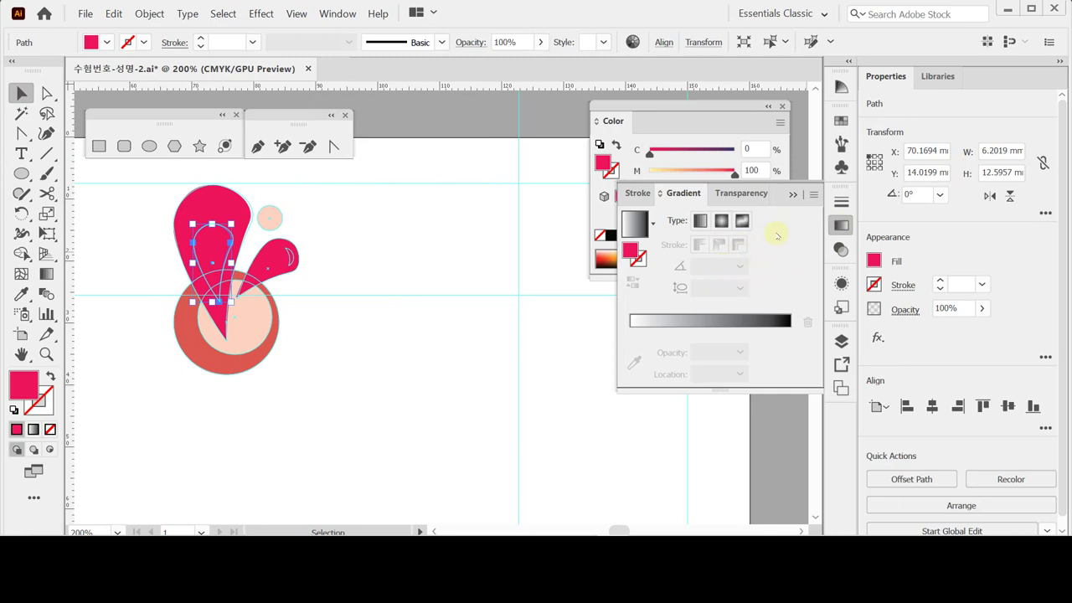
click(722, 220)
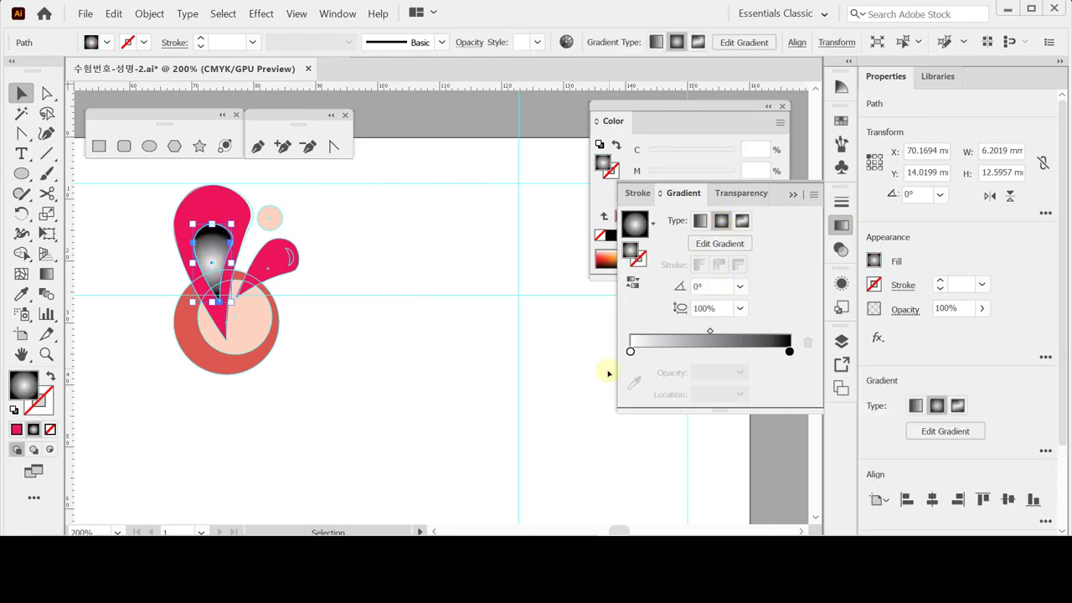
- Switch the gradient's starting stop to CMYK and set it to C0 M60 Y50 K0
double_click(630, 351)
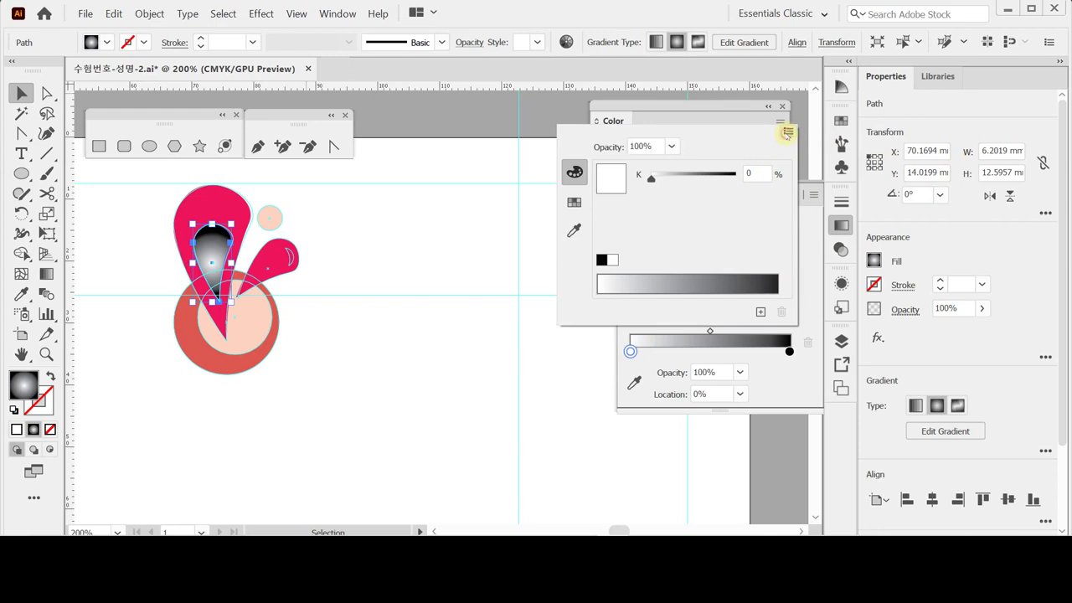
click(788, 132)
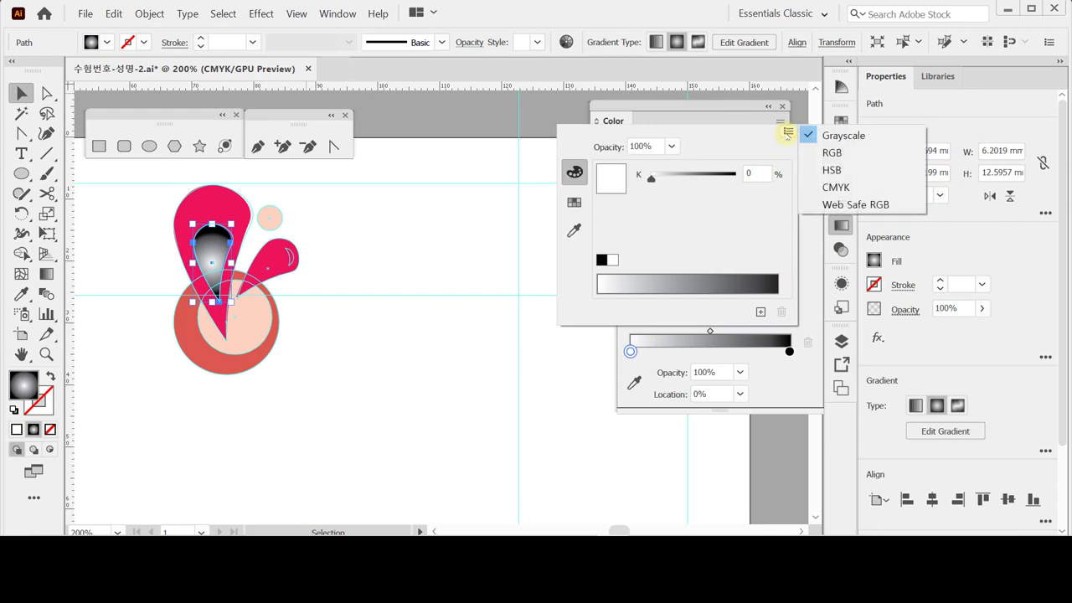
click(846, 189)
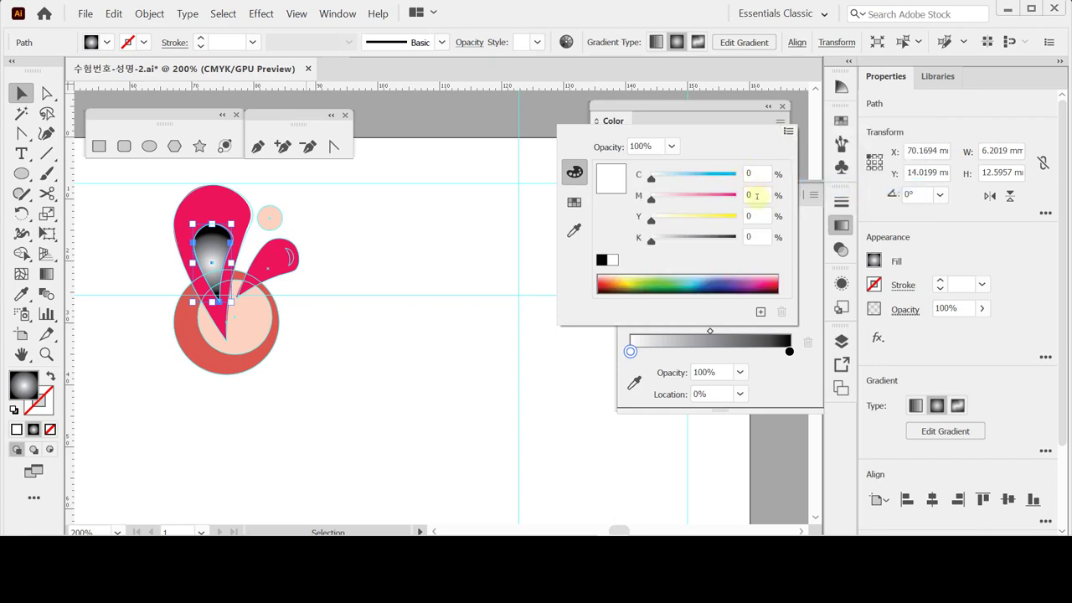
click(756, 195)
text(60)
key(Tab)
text(50)
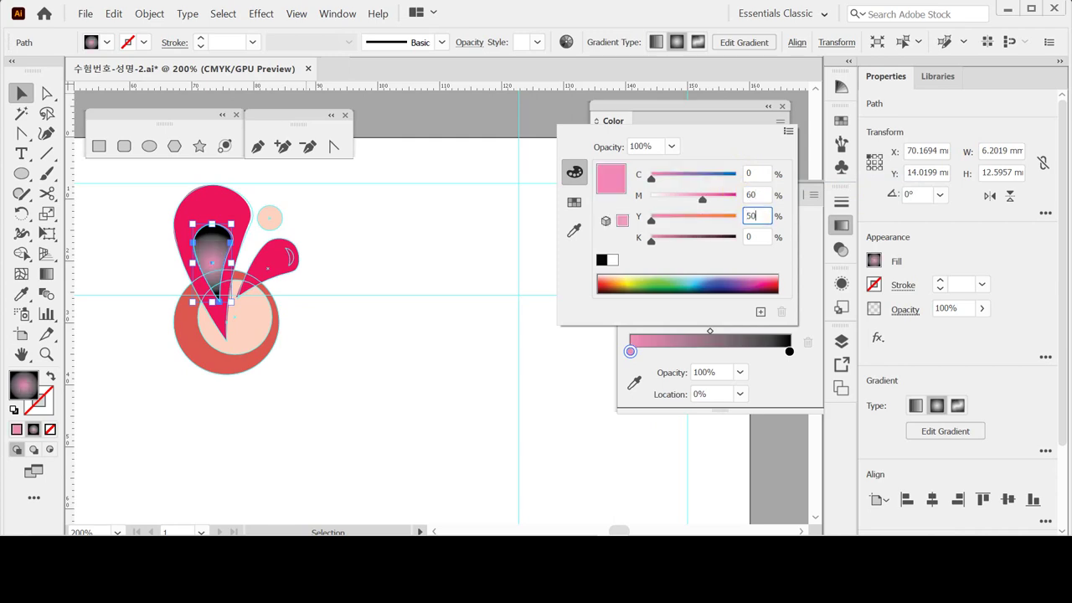
key(Return)
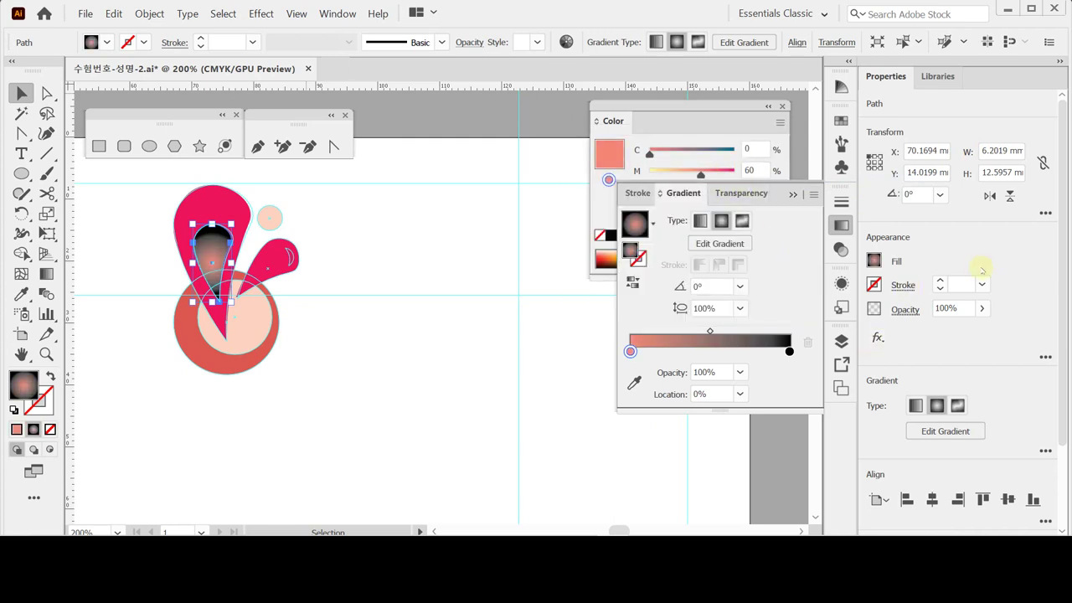
- Switch the gradient's end stop to CMYK, make it white, and close the gradient settings
click(789, 351)
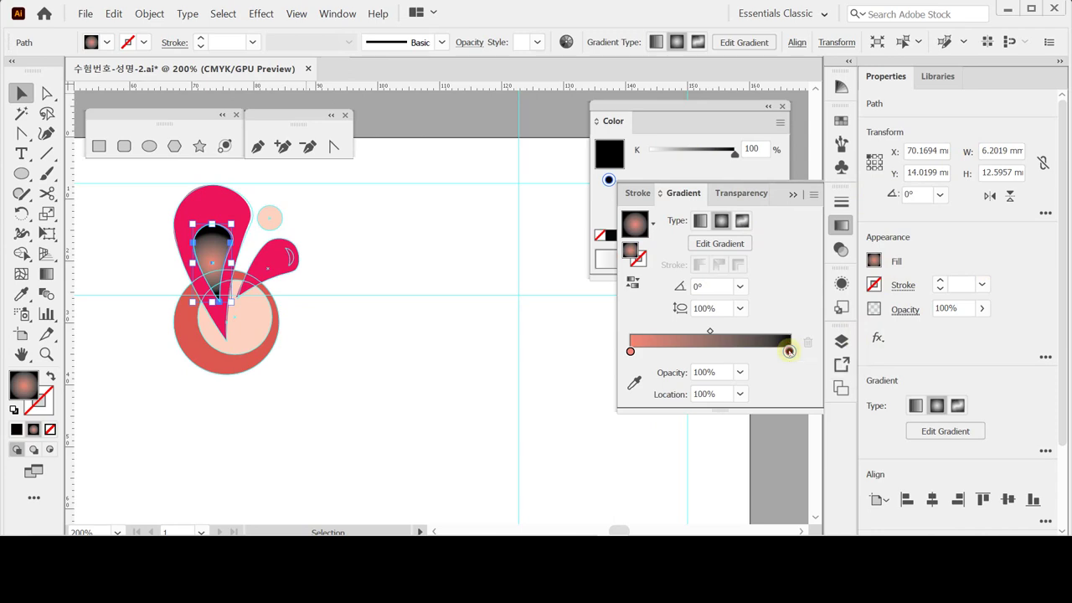
click(788, 132)
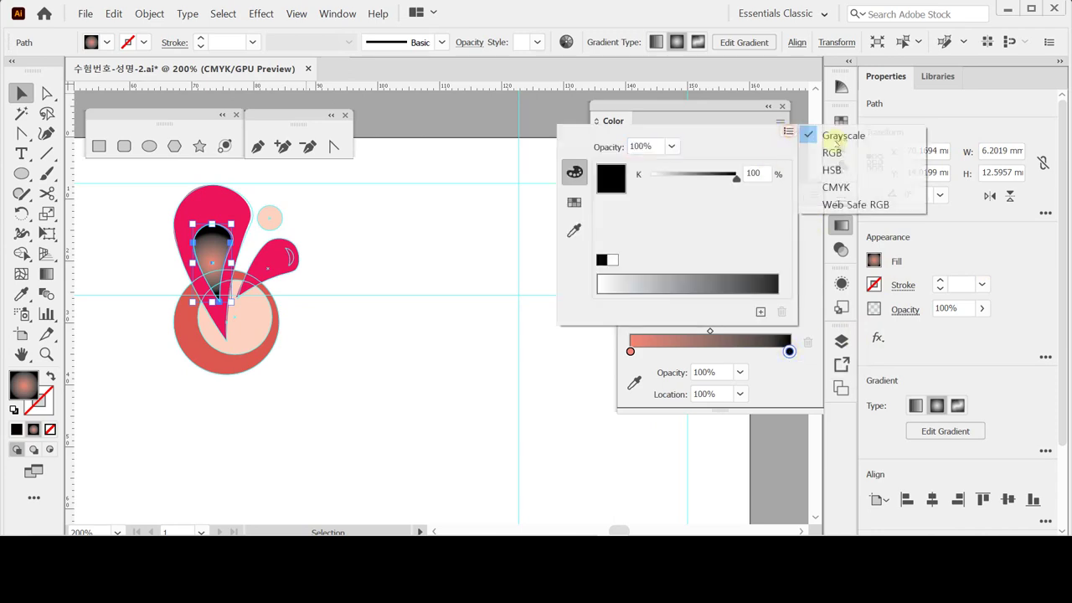
click(836, 187)
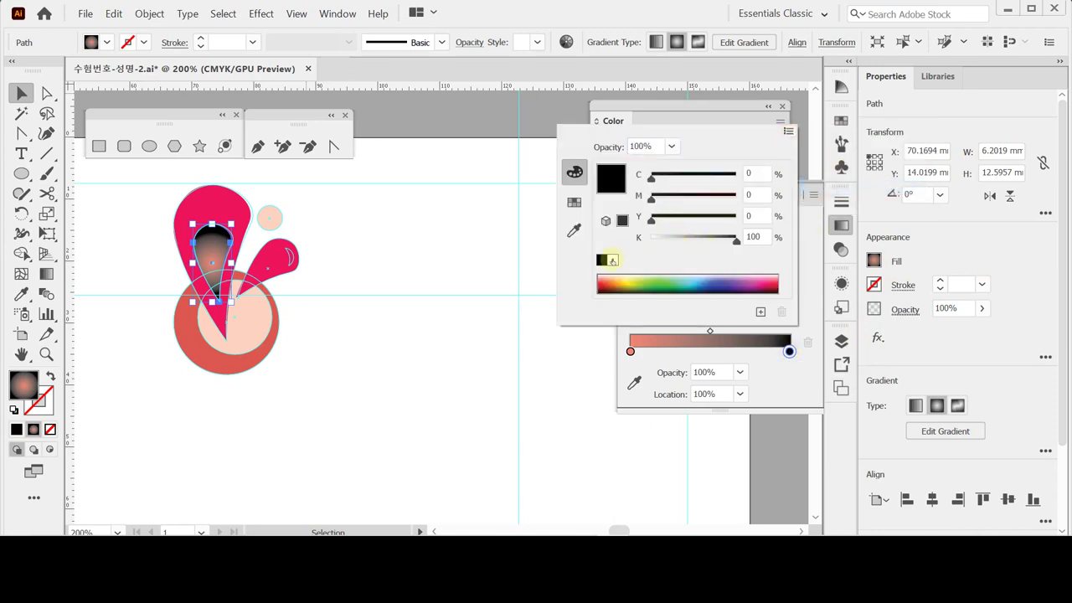
click(612, 261)
click(841, 226)
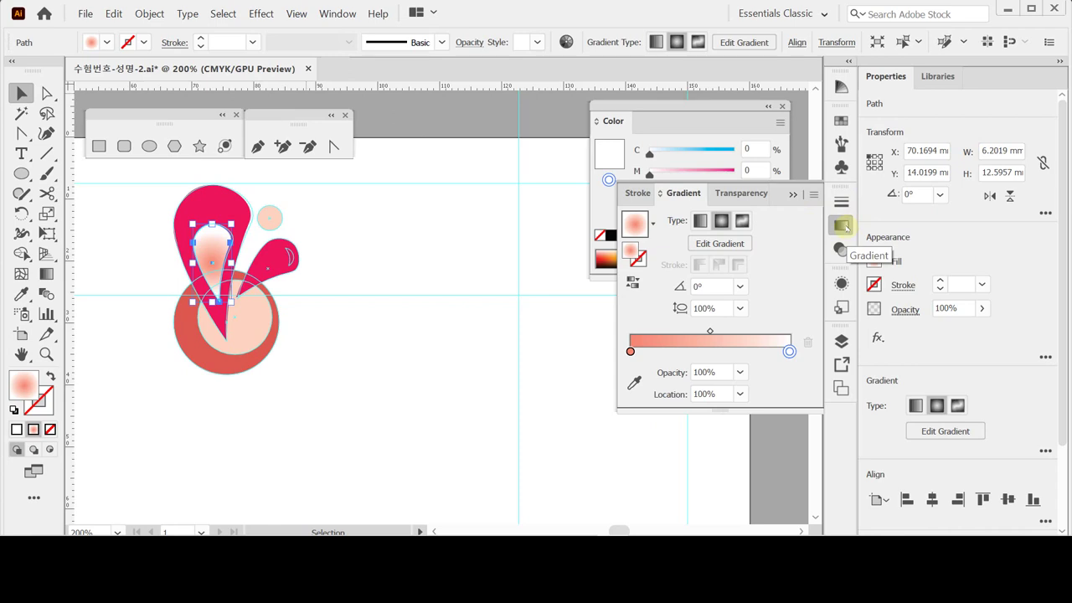
click(841, 226)
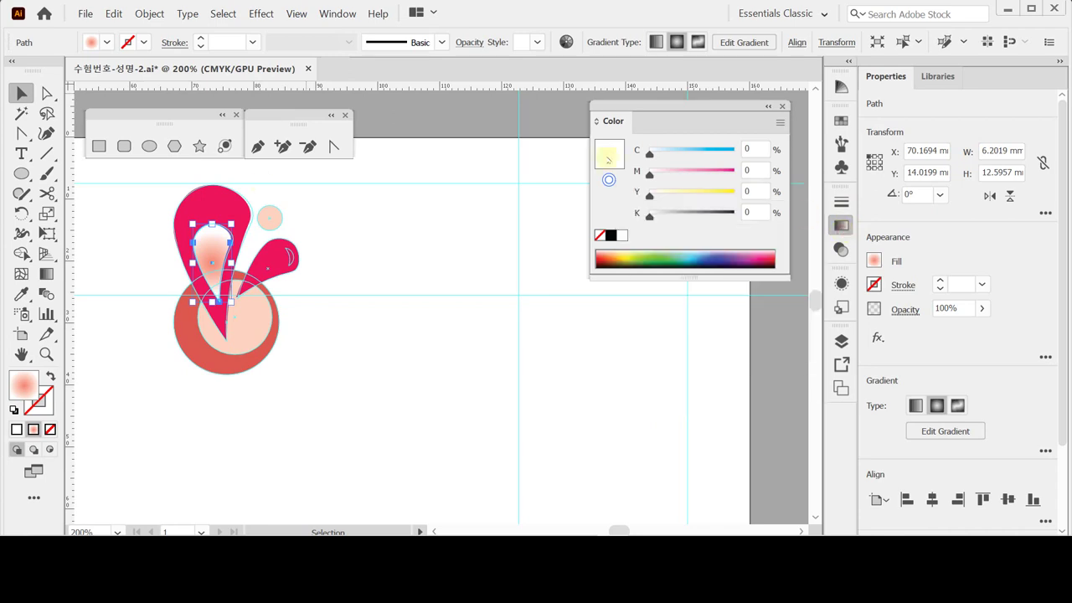
- Draw a circle about 2.9 mm wide over the crescent guide inside the small tilted drop
key(ctrl)
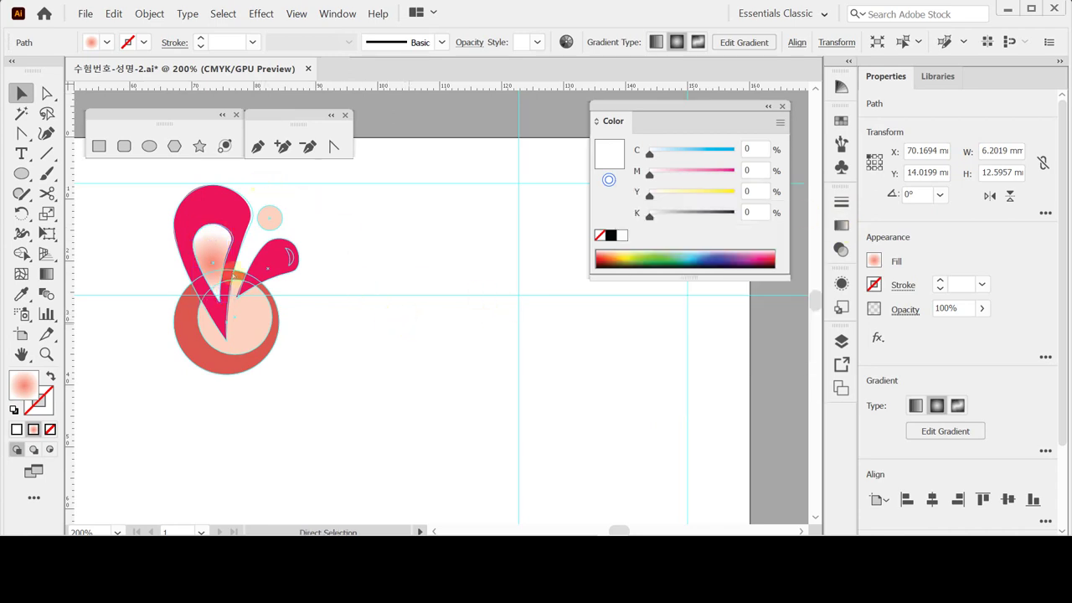
click(337, 297)
ctrl+click(209, 253)
drag(229, 258, 327, 268)
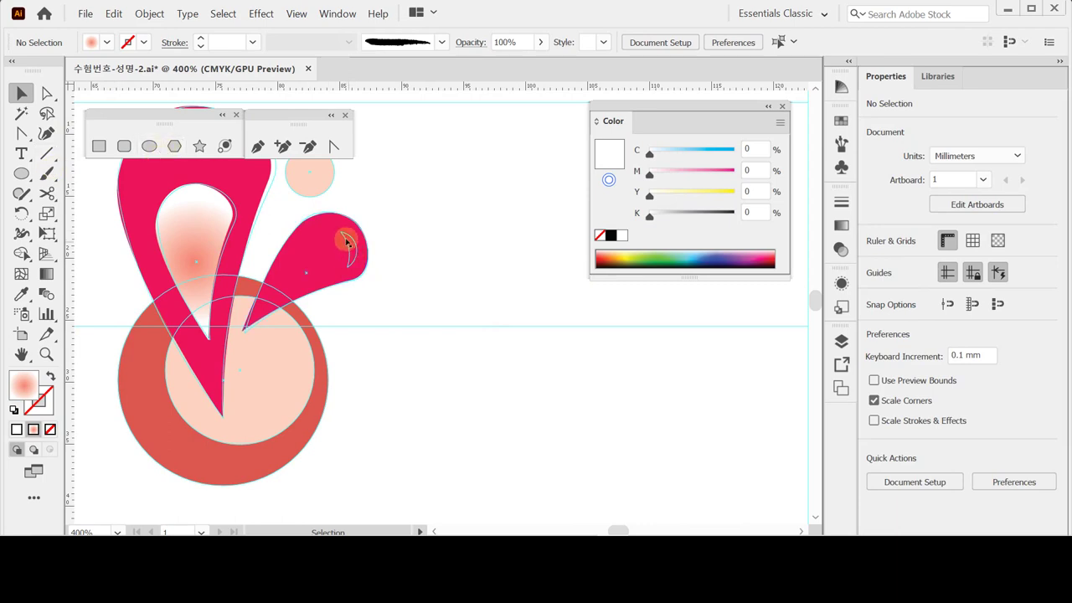
click(149, 146)
drag(327, 233, 355, 267)
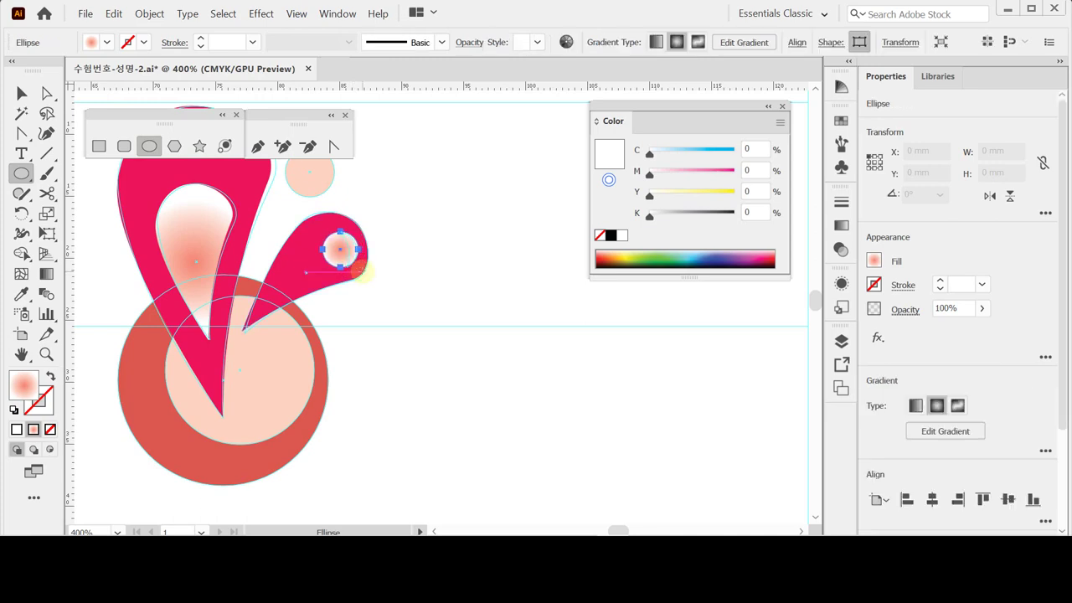
key(Down)
key(ctrl)
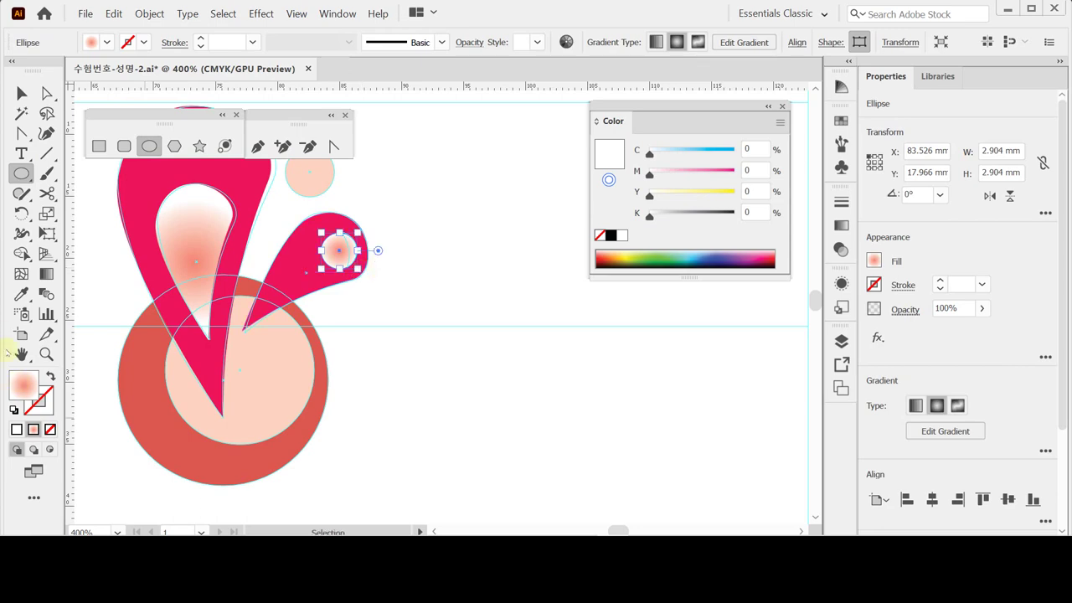
- Give the new small circle a white fill and no stroke
click(14, 409)
click(50, 429)
click(40, 401)
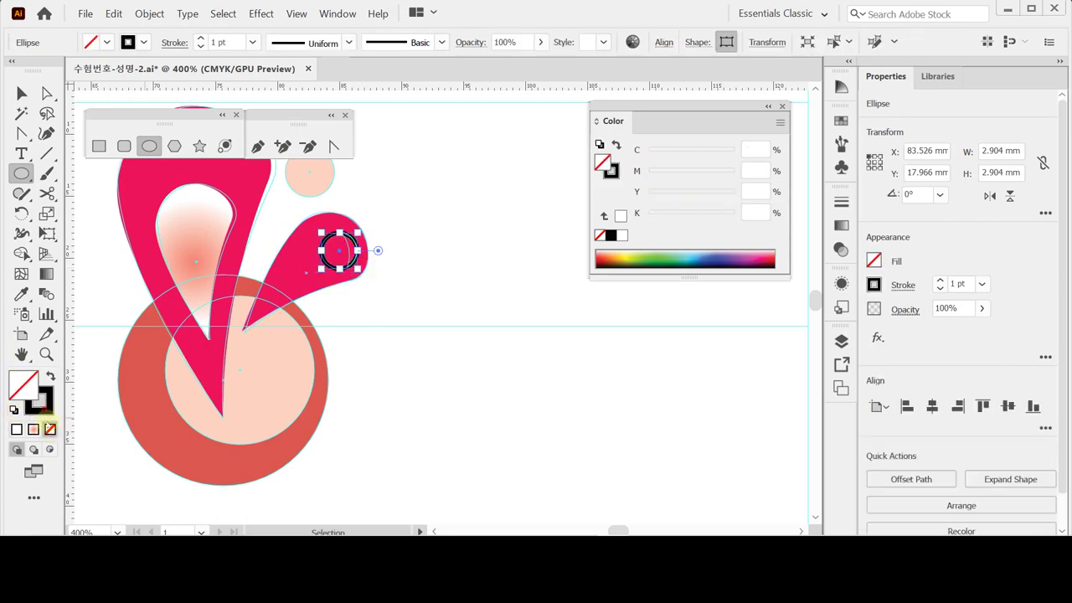
click(49, 428)
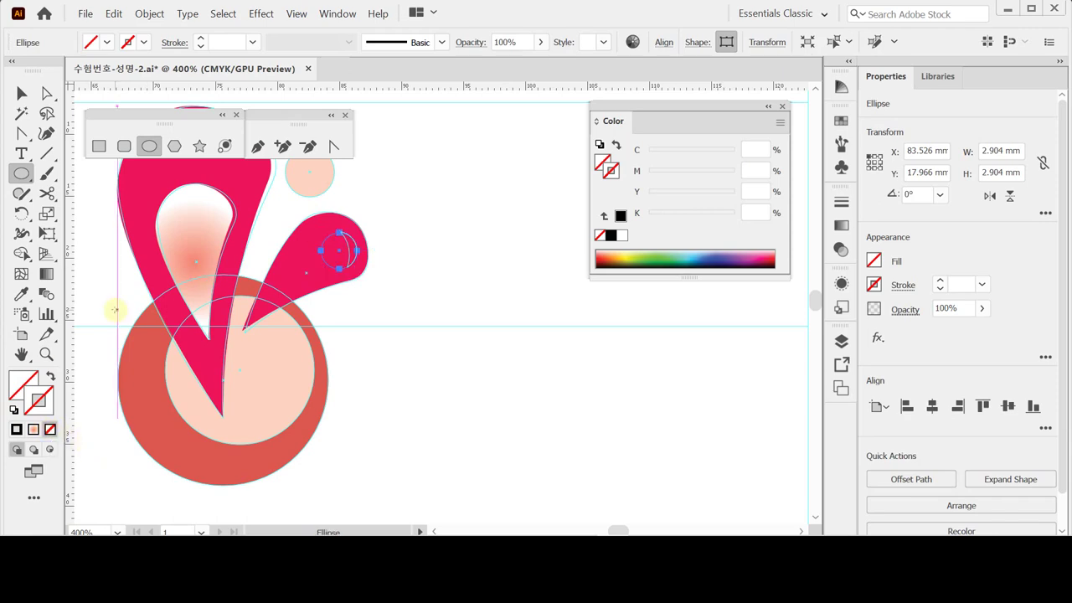
key(ctrl)
click(603, 161)
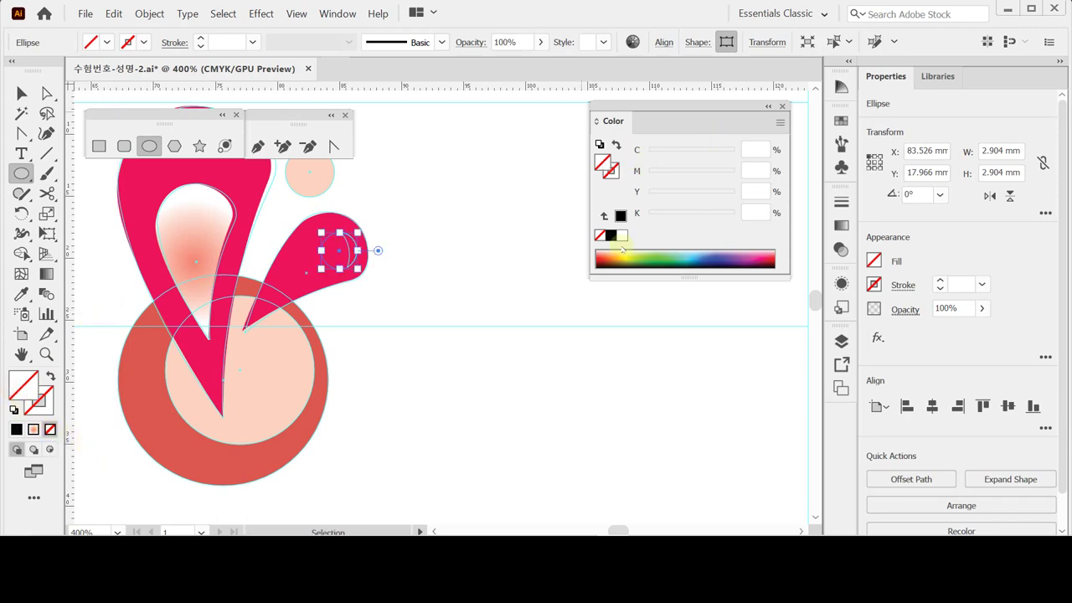
click(622, 235)
- Draw a second circle about 6.1 mm wide overlapping the small circle's left side and tint it yellow with Y47
ctrl+click(406, 266)
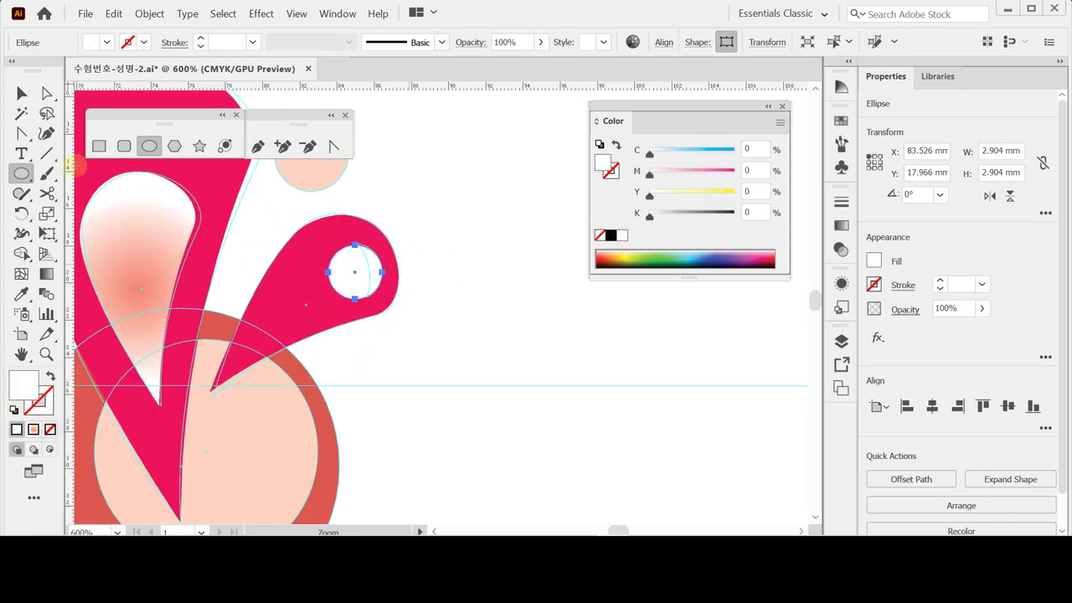
ctrl+click(252, 232)
drag(346, 333, 335, 304)
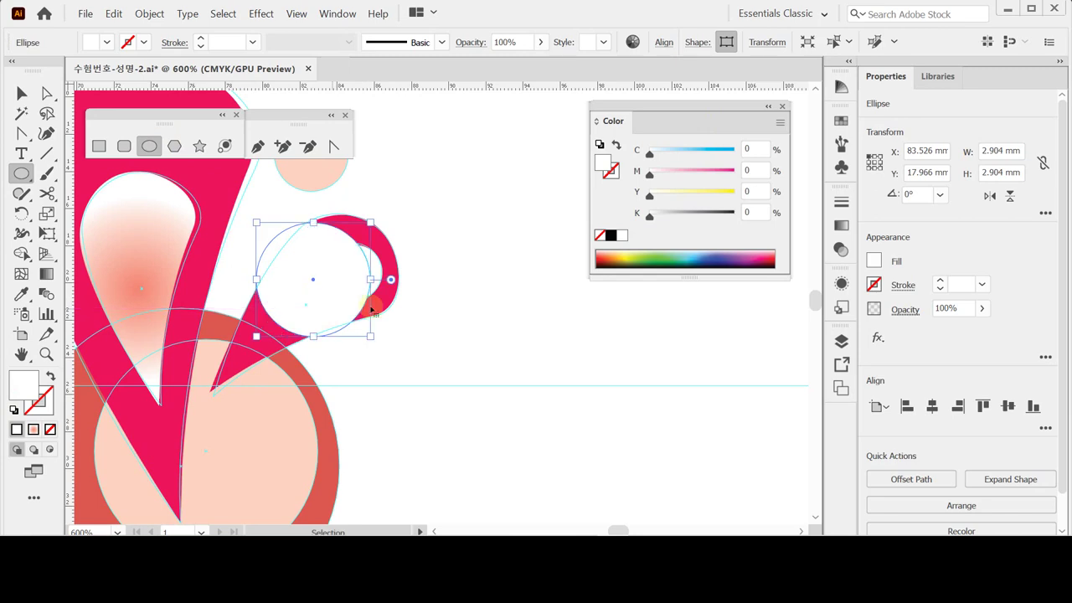
click(690, 193)
- Subtract the yellow circle from the small white circle with Minus Front to form a crescent highlight
key(ctrl)
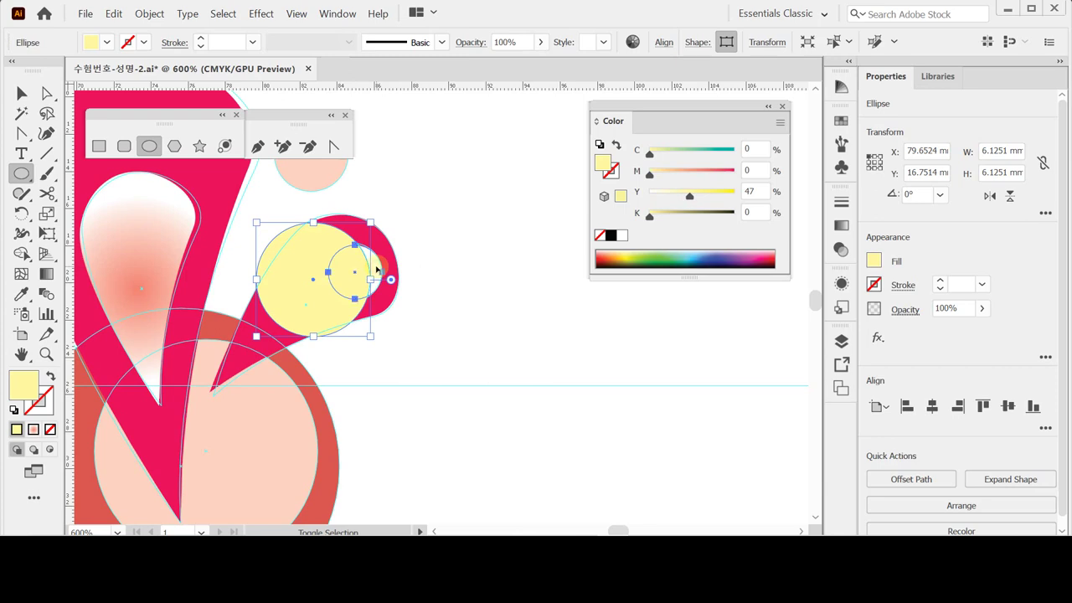
ctrl+shift+click(379, 269)
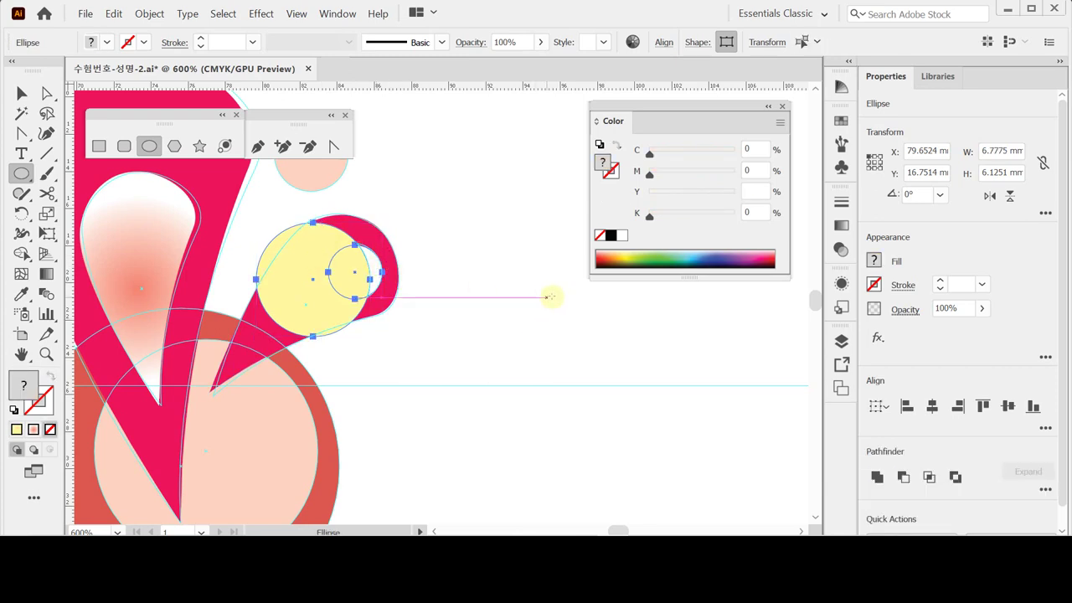
click(902, 478)
- Select all the logo's circles, drops and highlight and group them
ctrl+alt+click(459, 327)
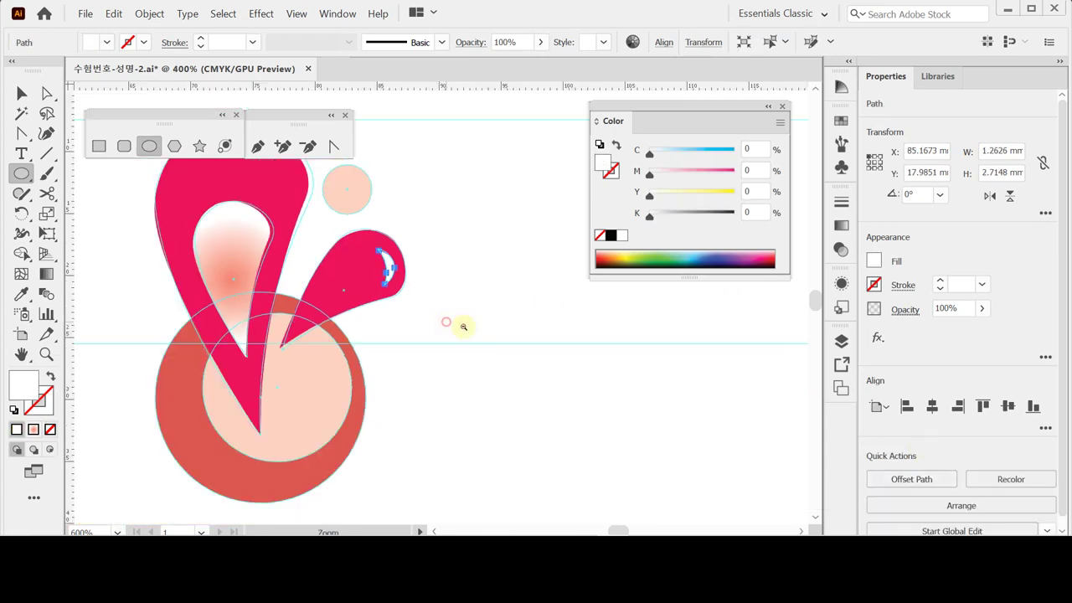
ctrl+alt+click(452, 304)
ctrl+click(412, 280)
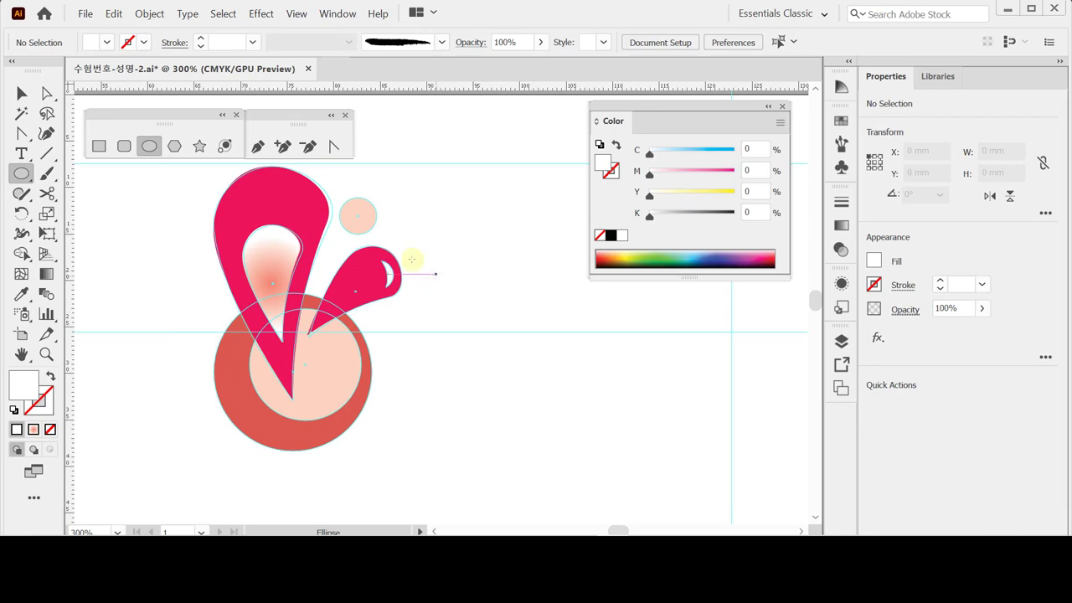
drag(179, 178, 416, 423)
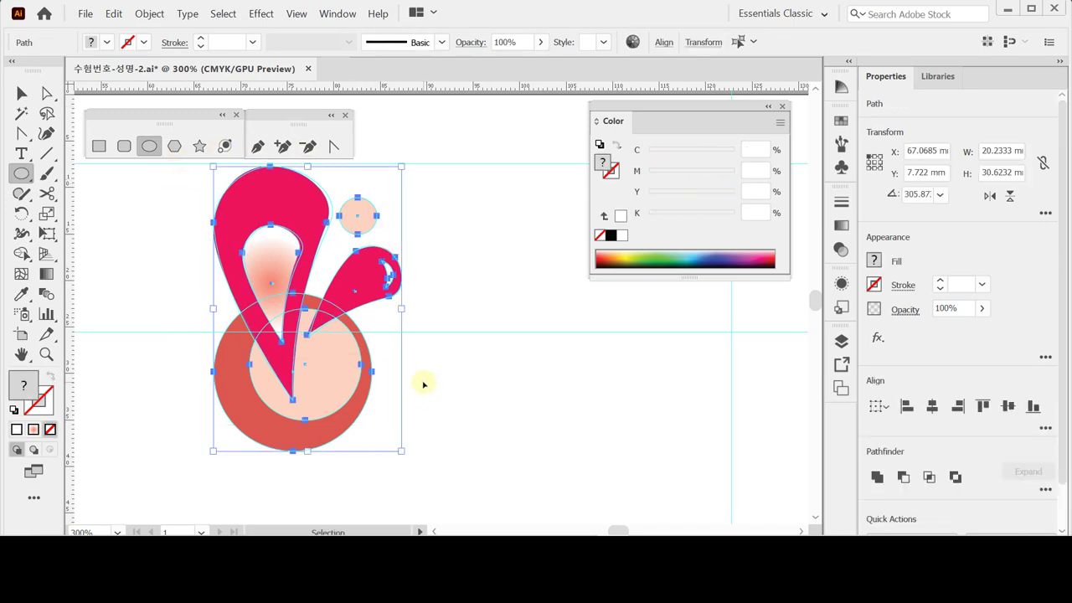
key(ctrl+g)
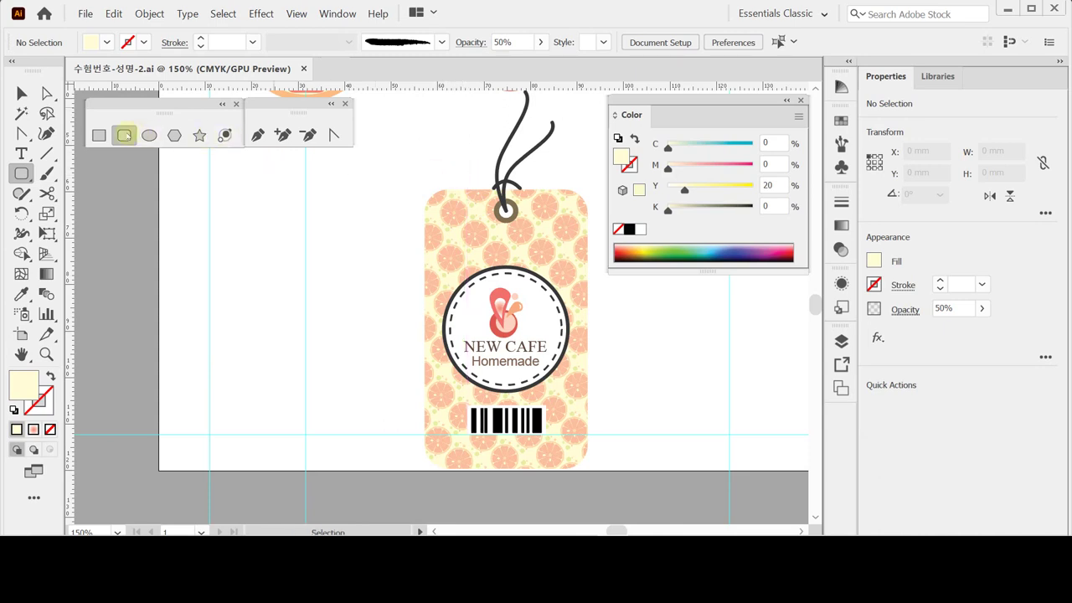
- Create a rounded rectangle 35 mm wide and 60 mm high with a 5 mm corner radius beside the finished tag
click(125, 135)
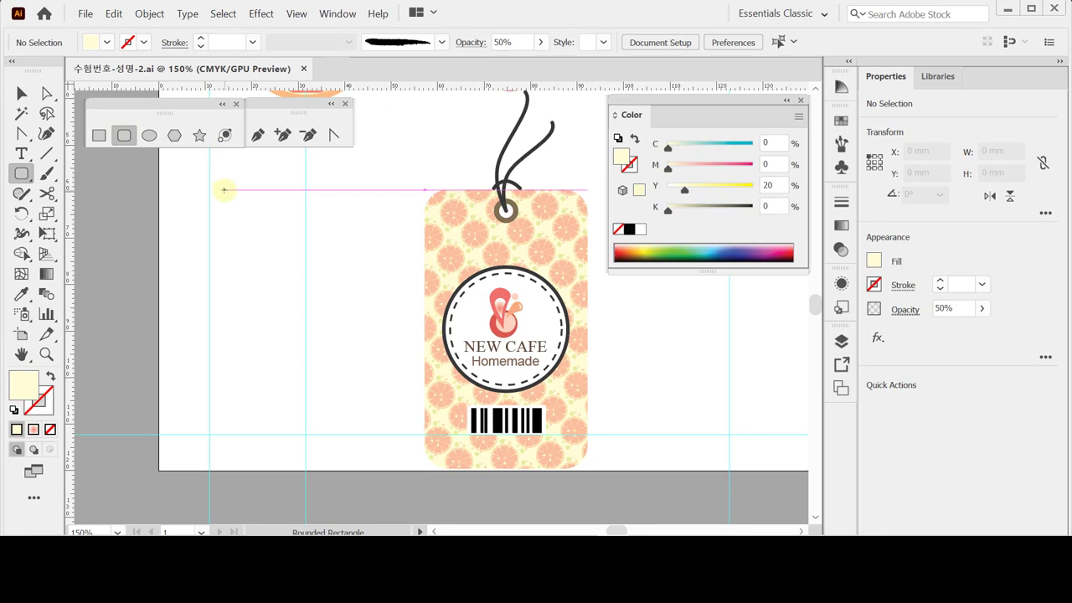
click(224, 190)
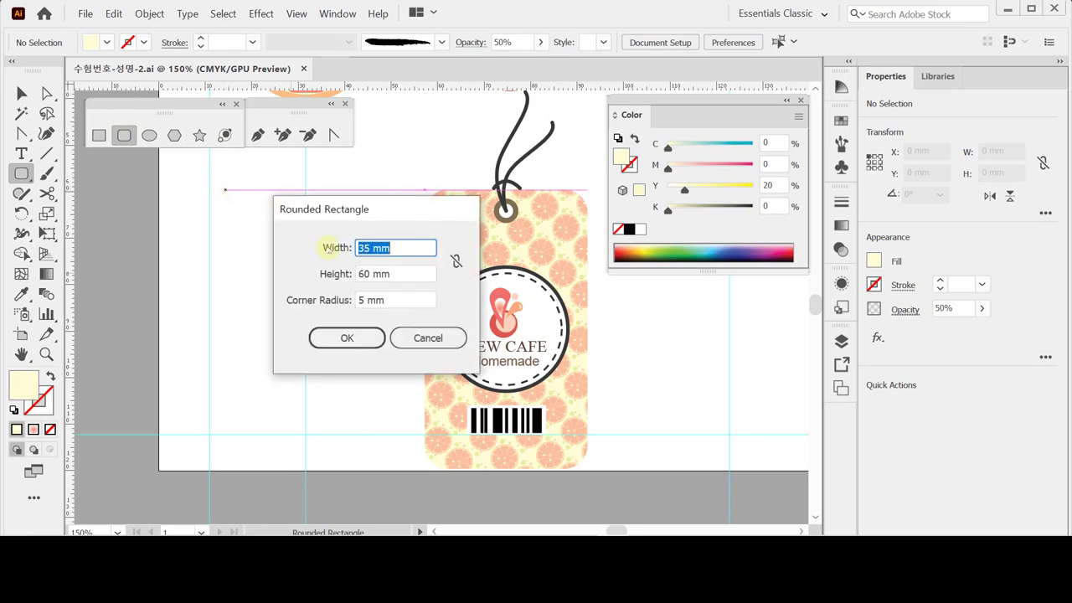
key(Tab)
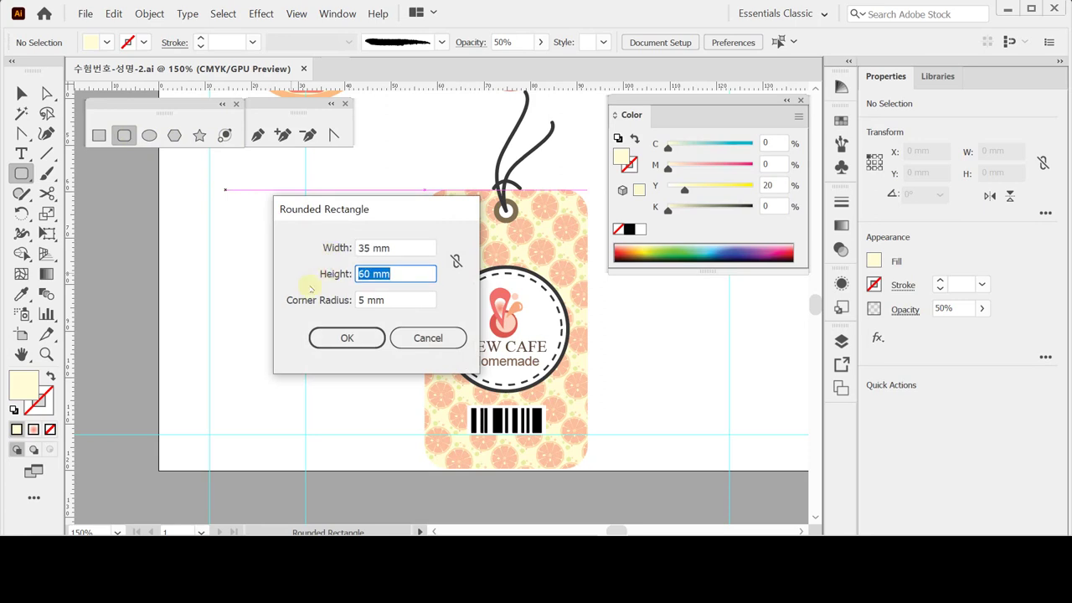
key(Tab)
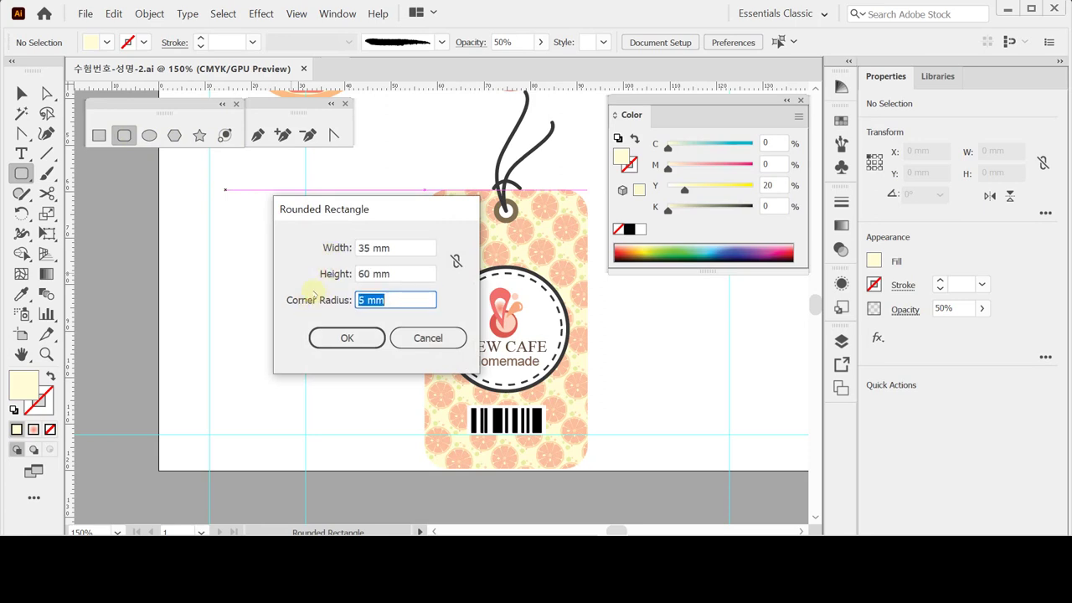
key(Return)
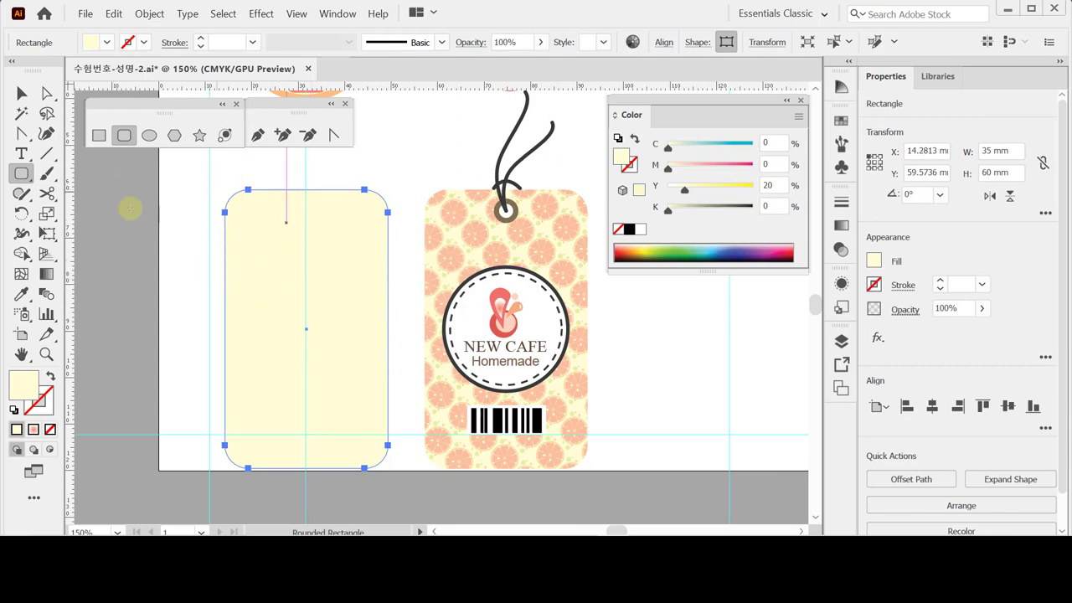
- Draw a circle about 3.8 mm wide near the rectangle's top on the vertical guide, give it default white fill and black stroke, and copy it
click(149, 135)
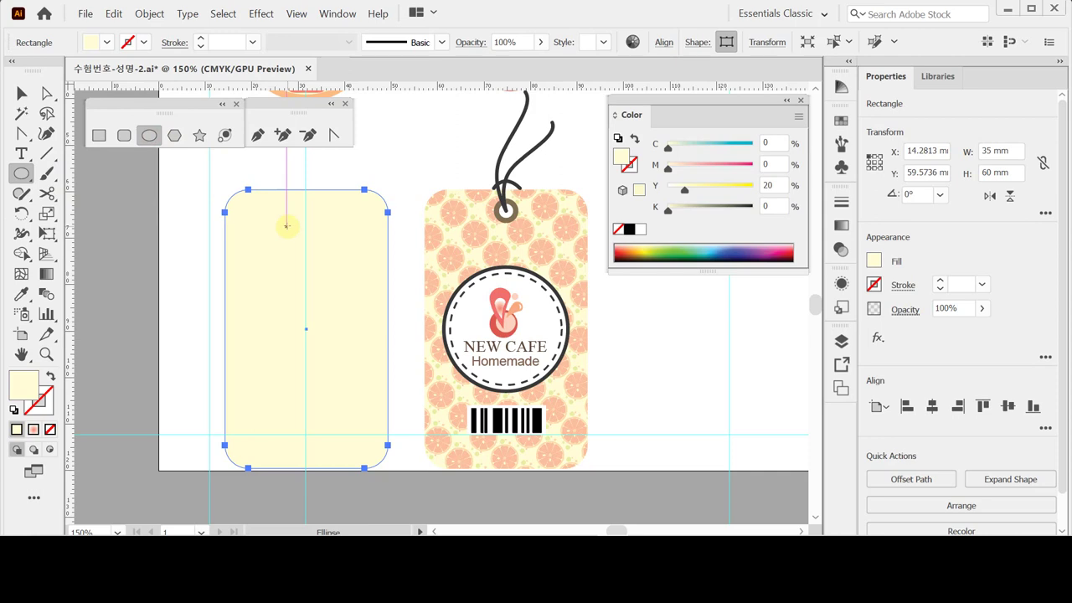
key(ctrl+shift+a)
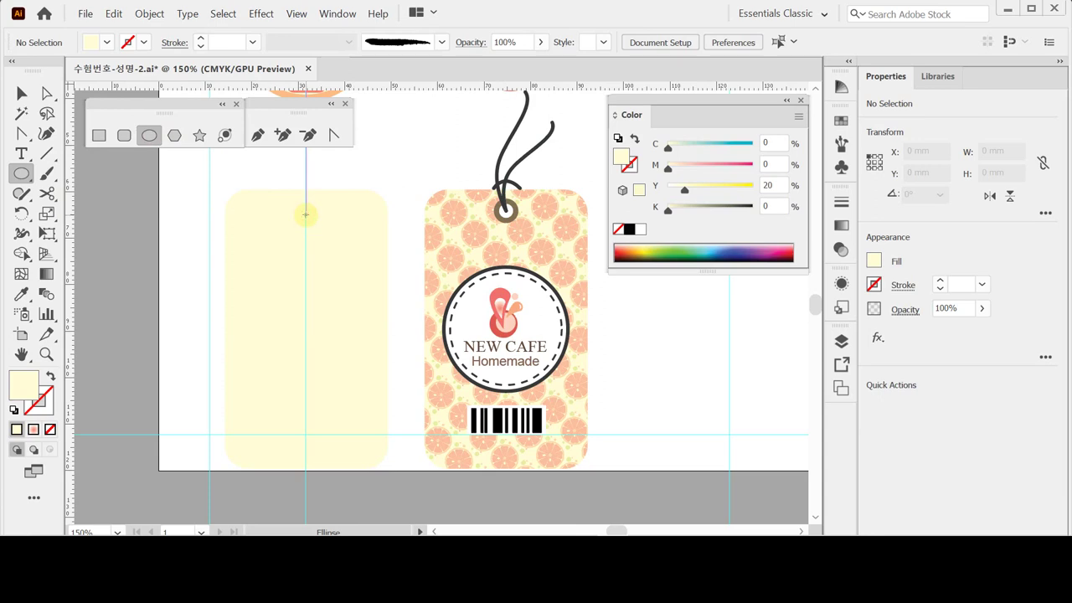
drag(305, 215, 315, 224)
drag(315, 222, 315, 223)
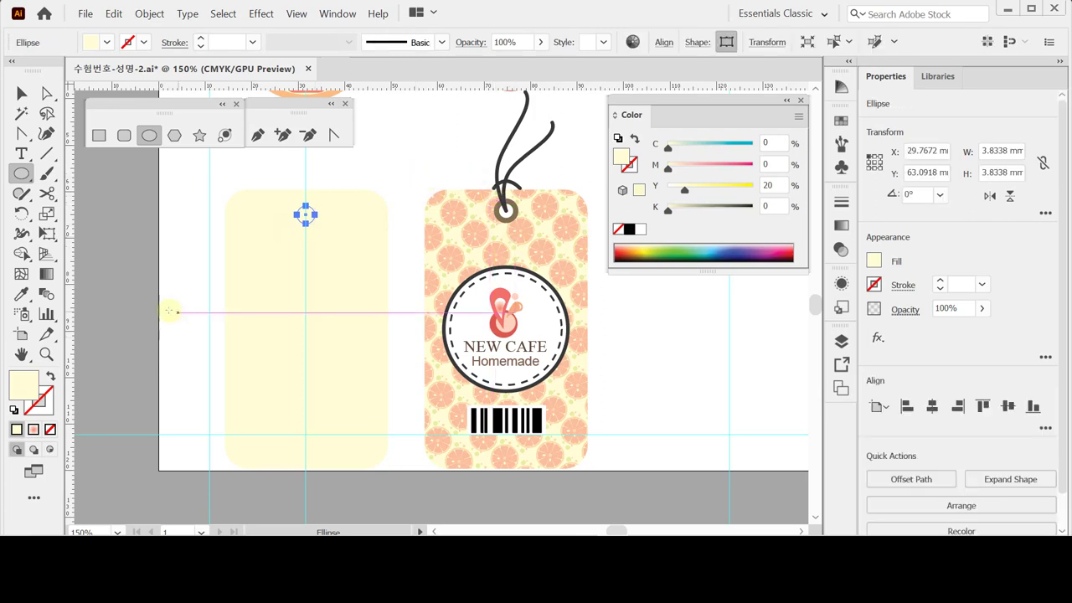
key(d)
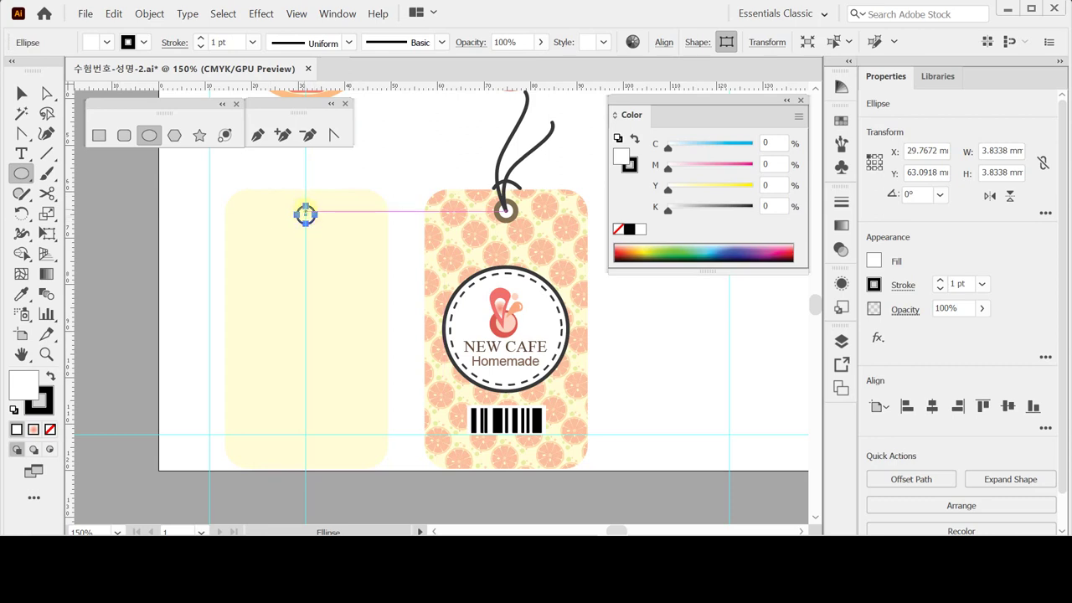
key(ctrl)
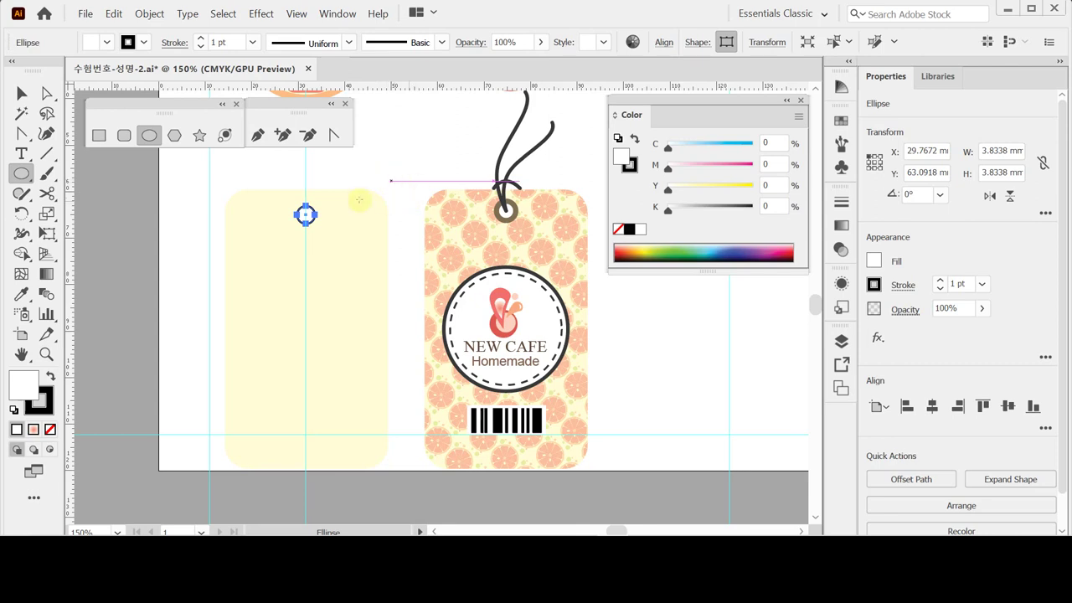
- Combine the rounded rectangle and the small circle into a compound path to punch the tag's hole
key(ctrl)
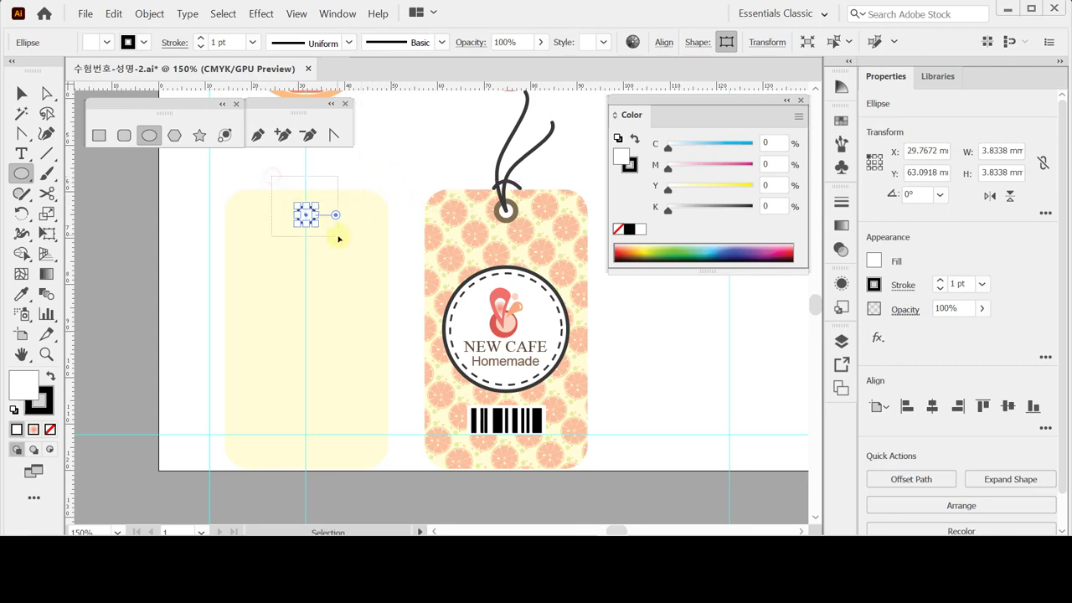
ctrl+shift+click(336, 228)
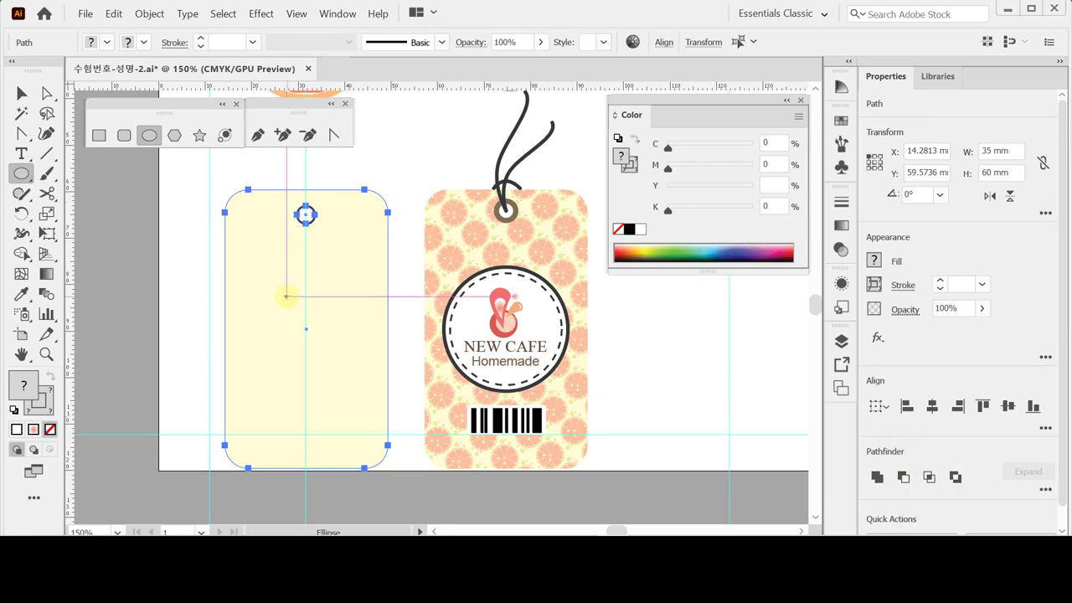
right_click(265, 212)
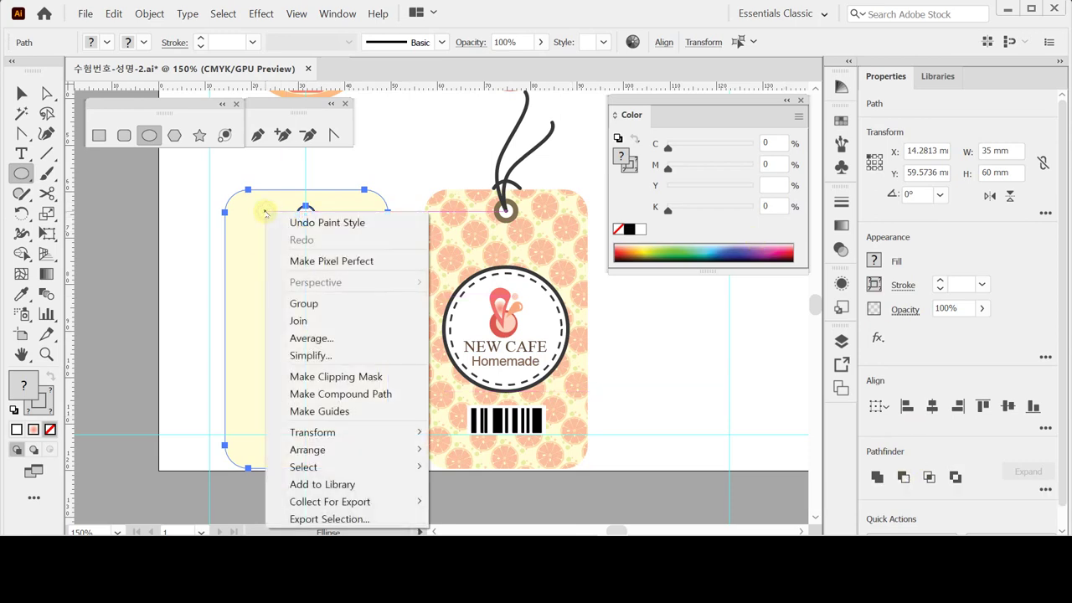
click(340, 394)
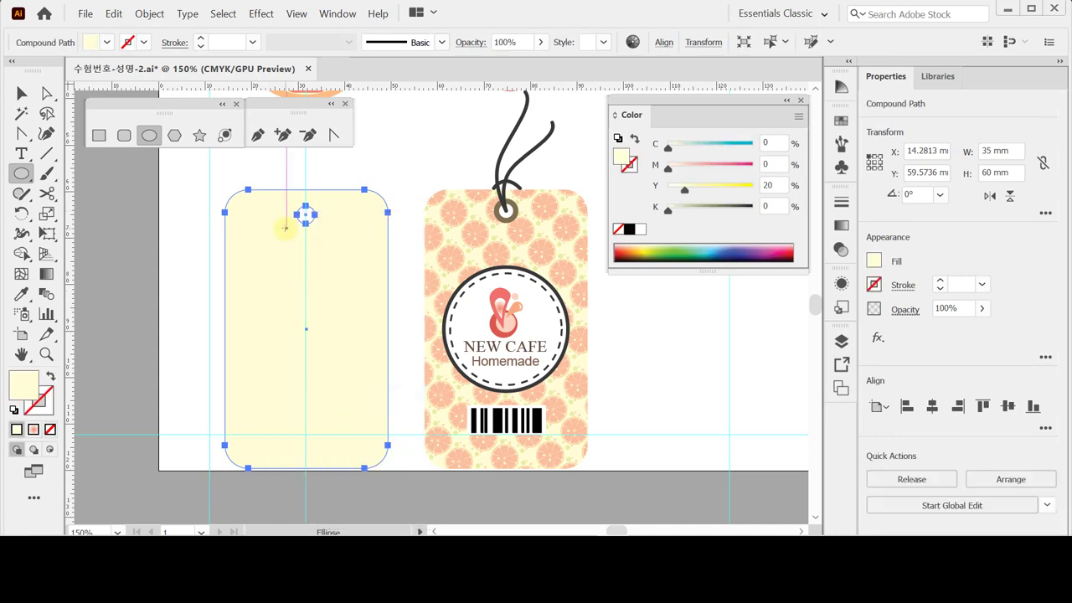
ctrl+click(196, 268)
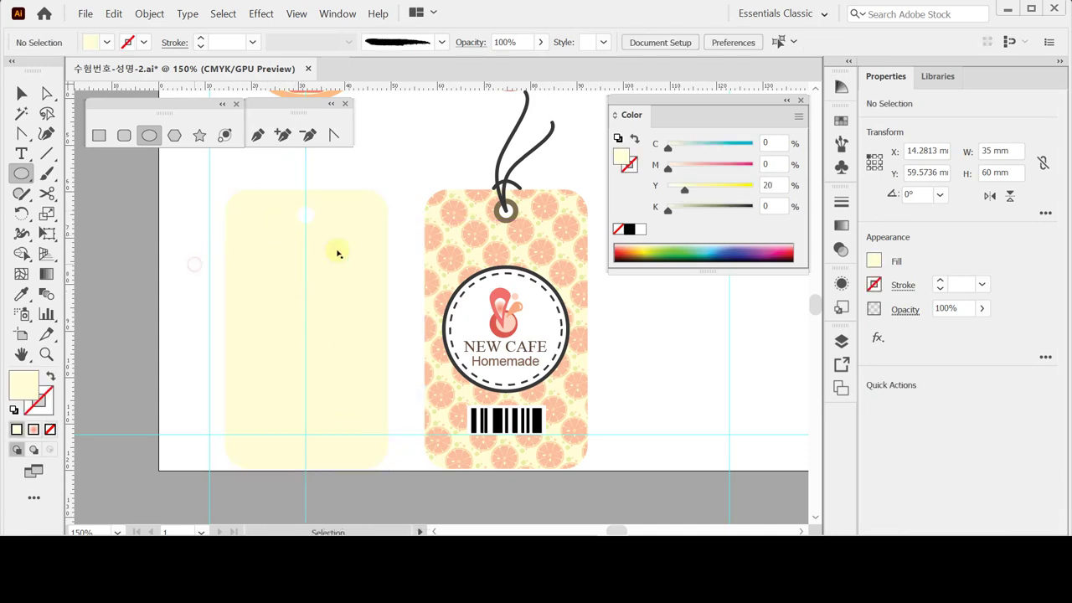
ctrl+click(305, 215)
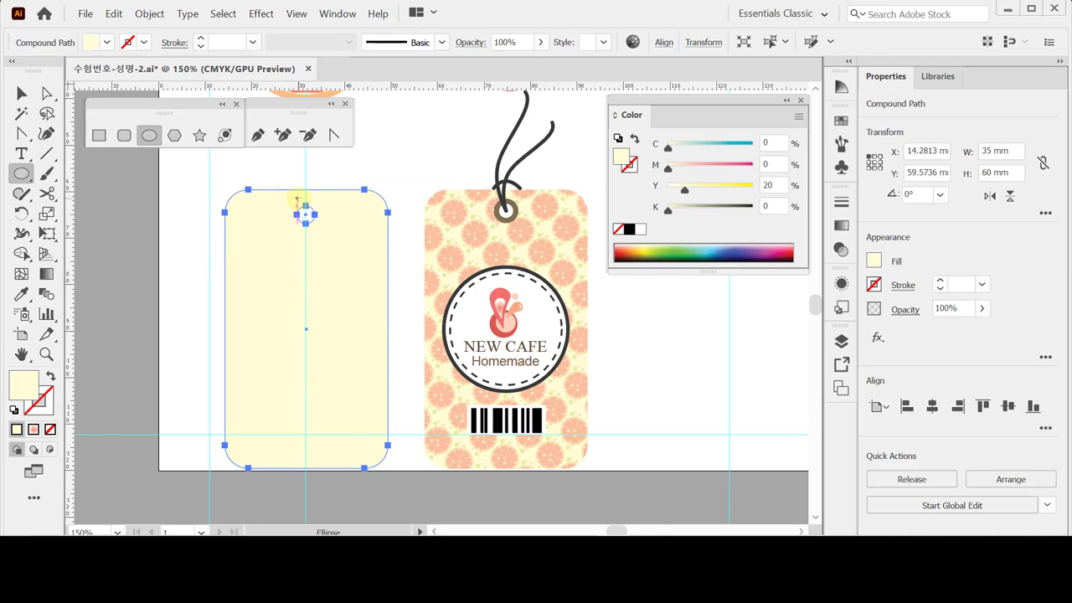
- Paste the copied circle in place over the tag's hole, remove its fill and set its stroke colour to K90
key(ctrl)
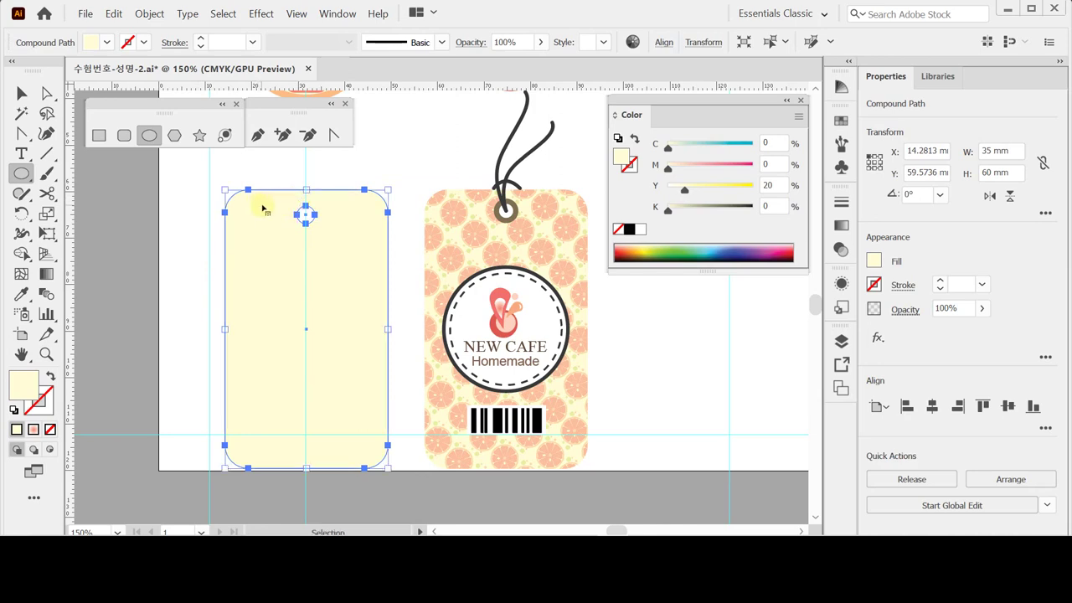
key(ctrl+z)
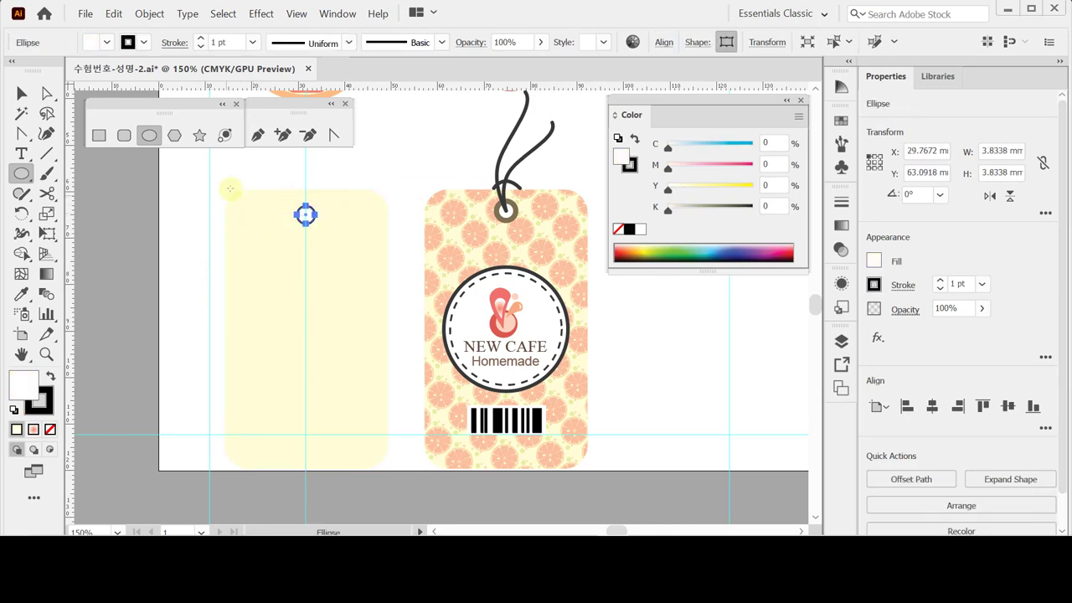
click(619, 232)
click(630, 165)
click(753, 210)
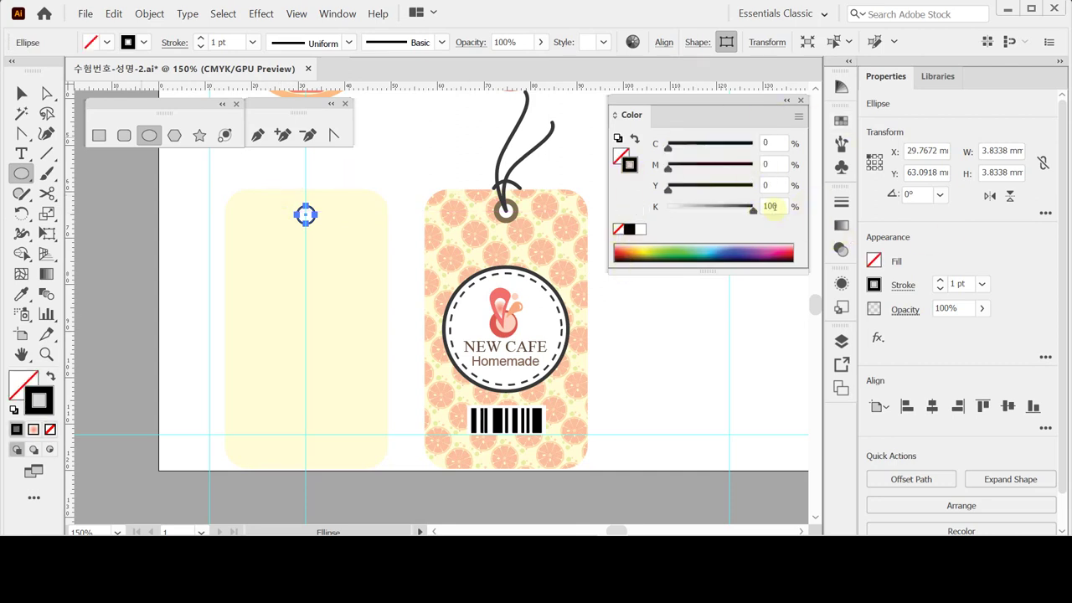
text(90)
click(777, 165)
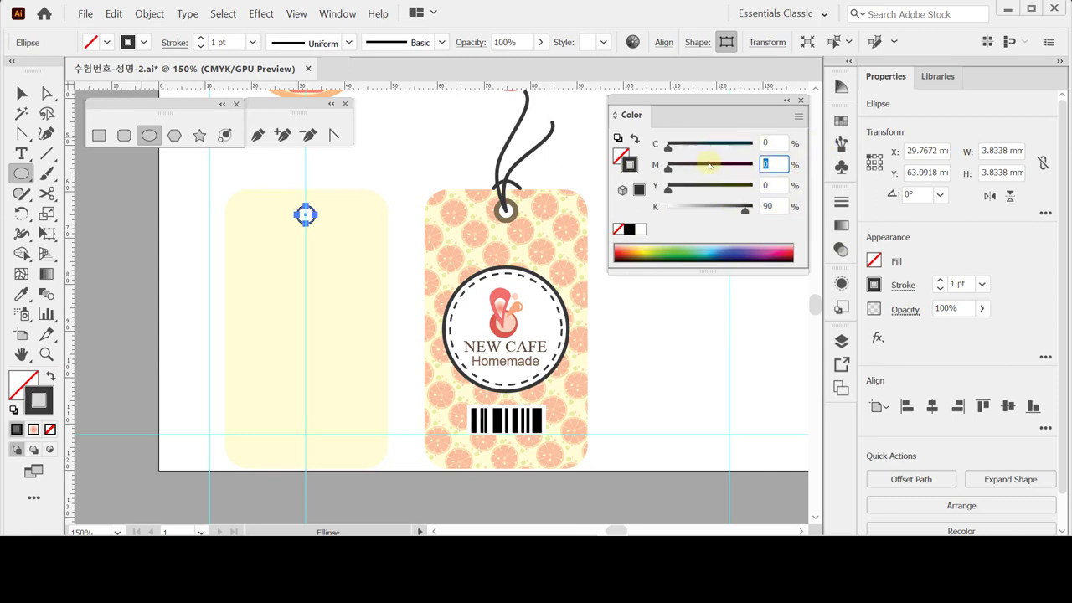
- Set the hole ring's stroke colour to C60 M60 Y80 K0 and its stroke weight to 3 pt
key(shift+Tab)
text(60)
key(Tab)
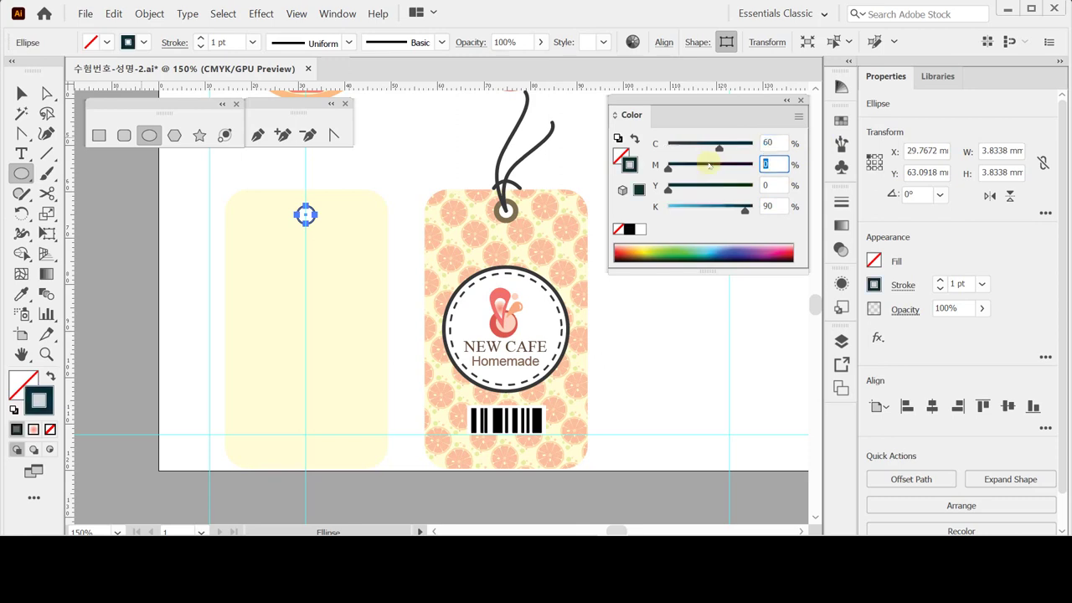
text(60)
key(Tab)
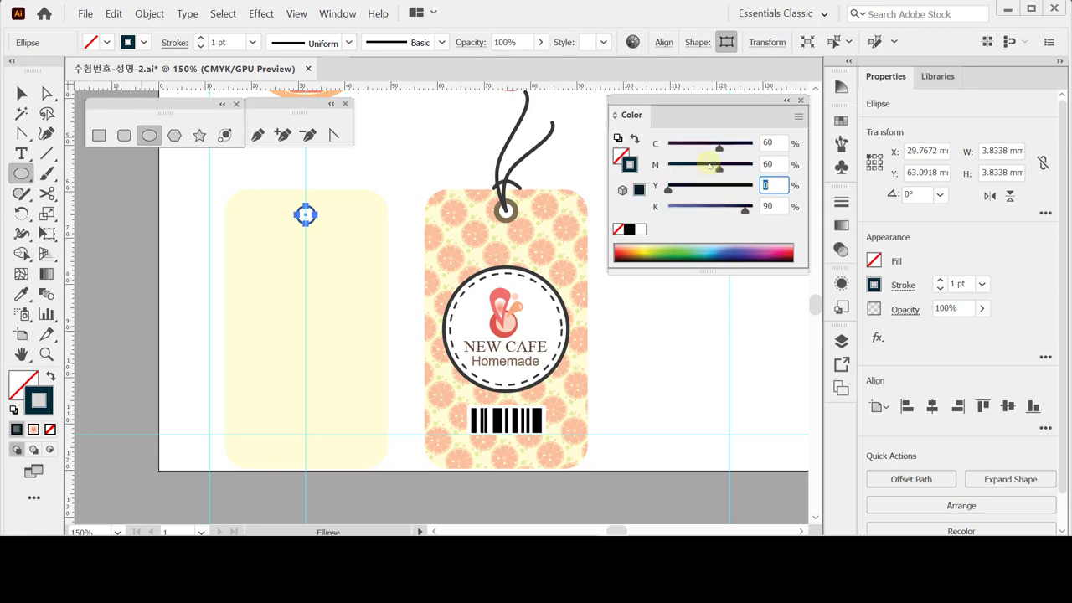
text(80)
key(Tab)
text(0)
key(Return)
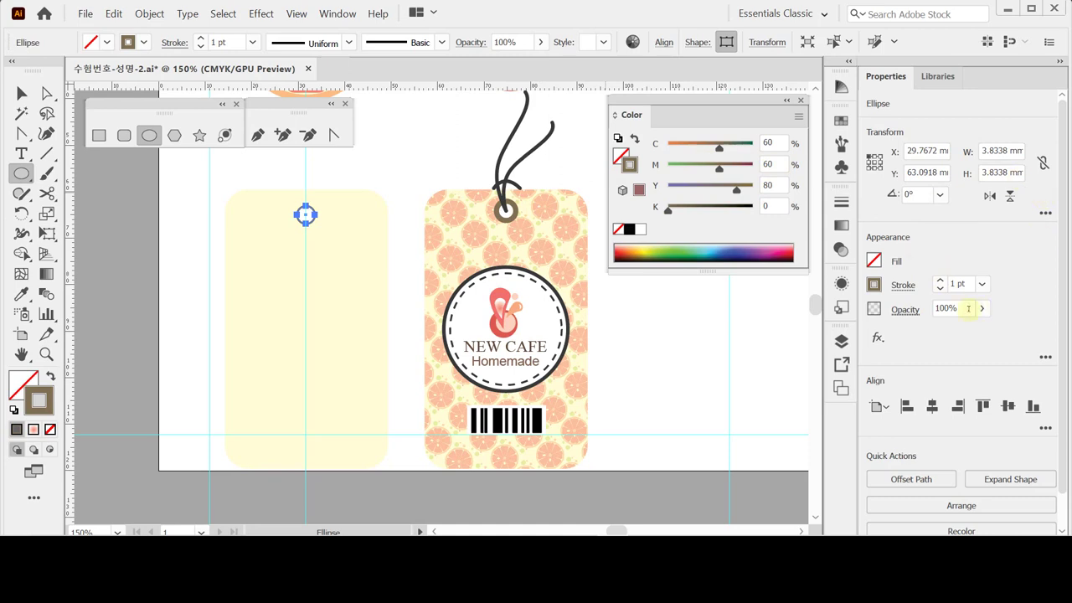
click(939, 281)
click(939, 281)
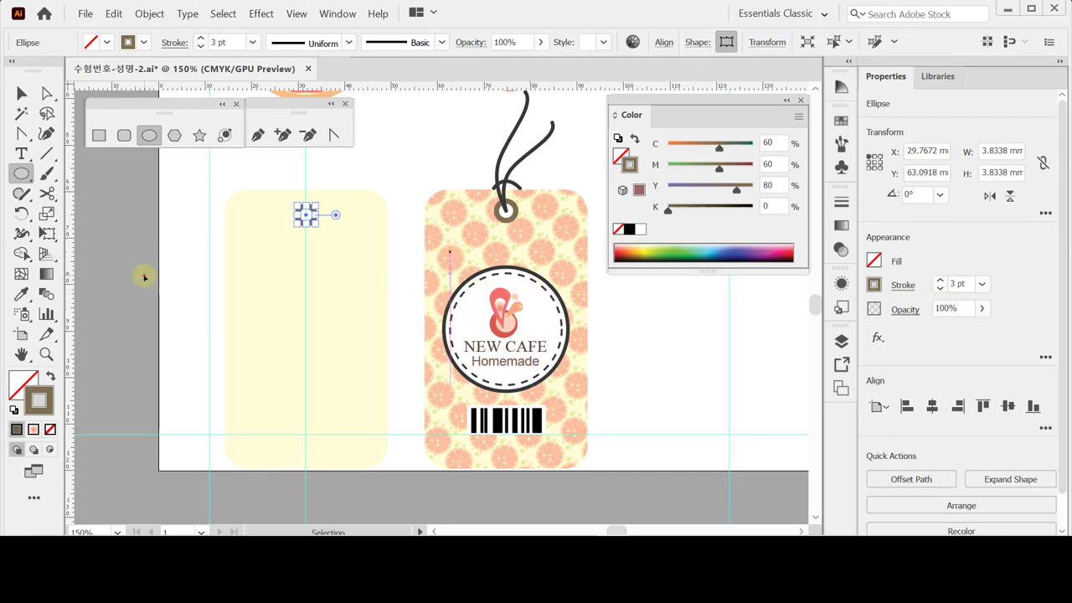
- Duplicate the cream punched tag shape in place and fill the copy with the citrus slice pattern swatch that has the cream background
ctrl+click(296, 325)
ctrl+click(297, 325)
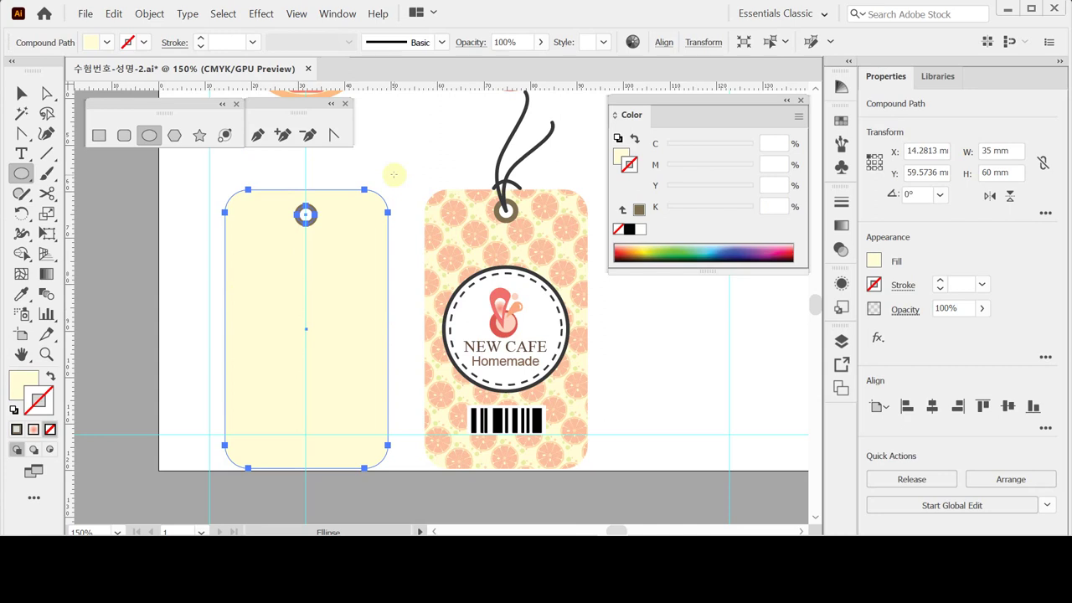
click(23, 384)
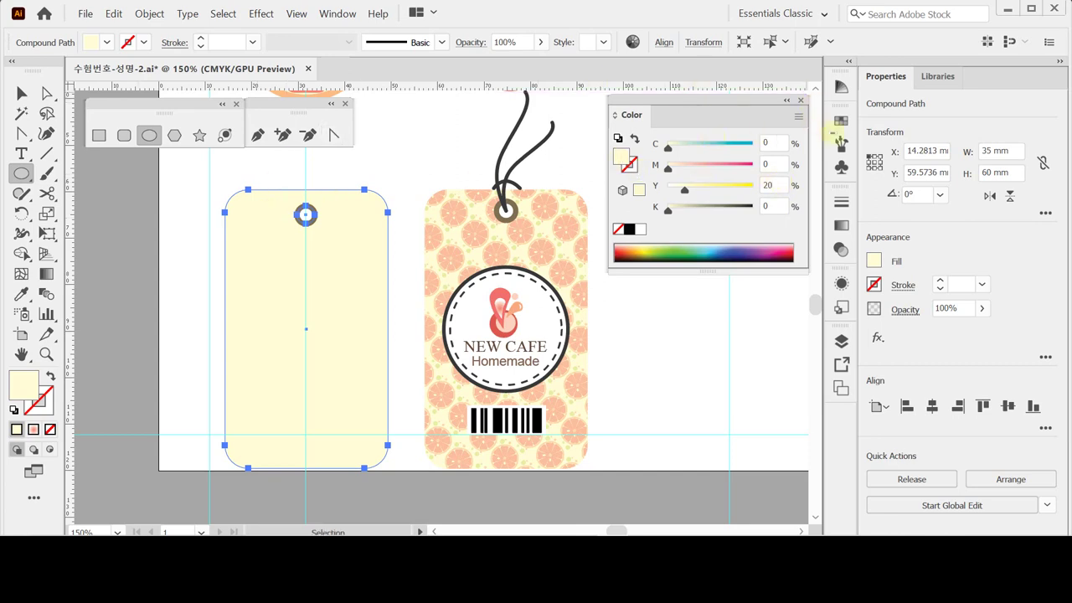
click(841, 119)
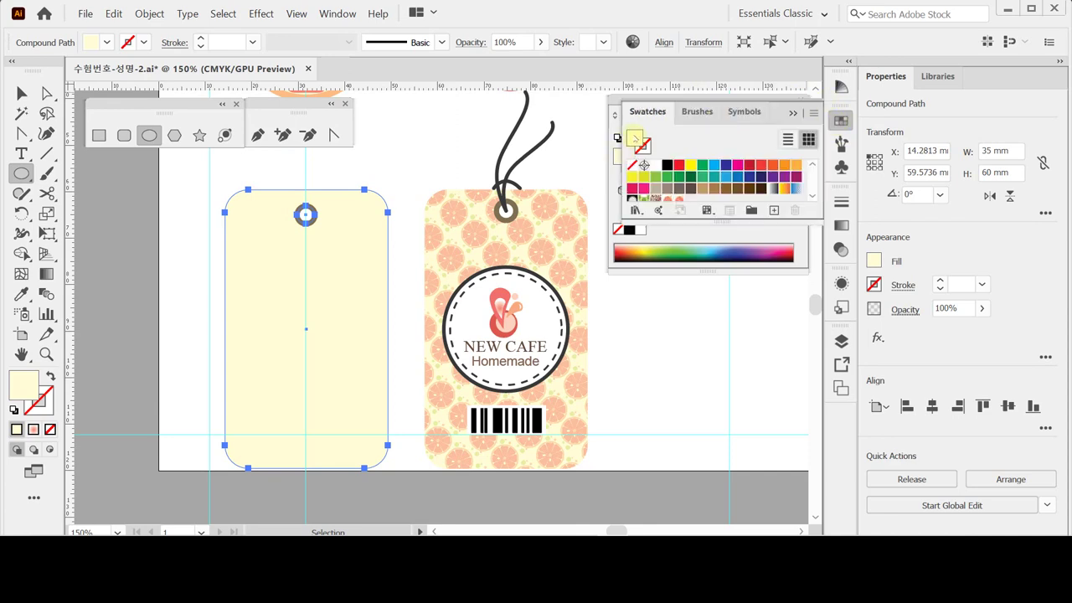
drag(697, 219, 696, 238)
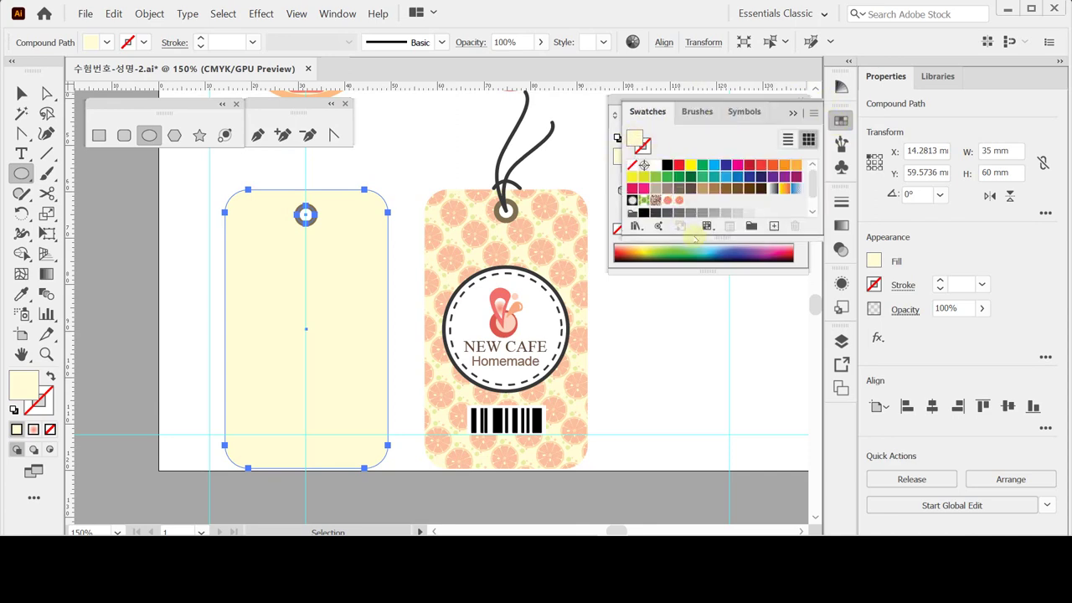
click(678, 201)
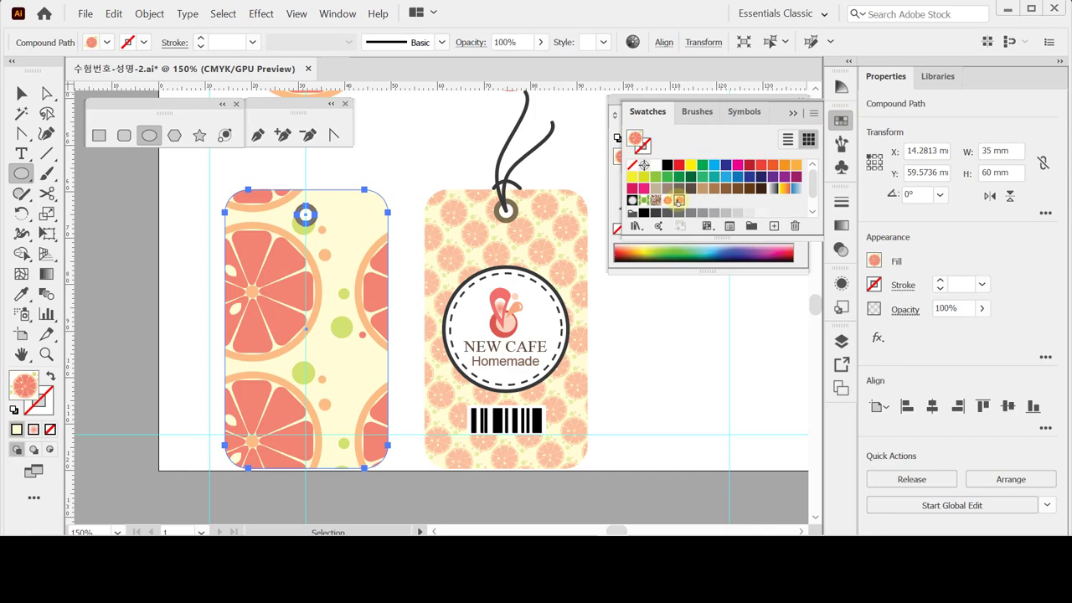
click(841, 119)
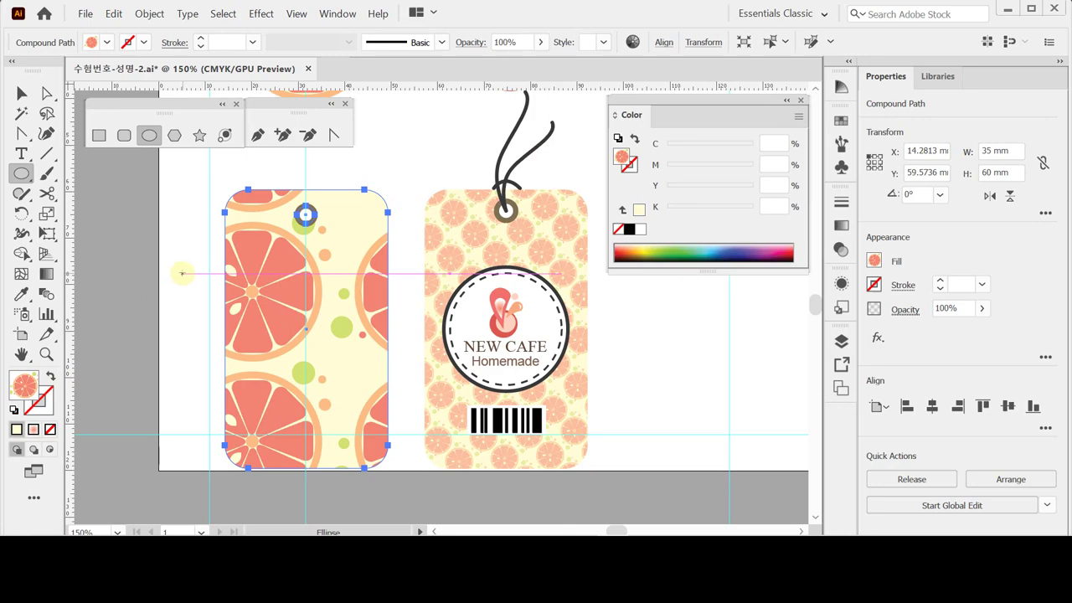
- Scale only the citrus pattern inside the tag copy uniformly to 20%, leaving the object itself untransformed
click(47, 214)
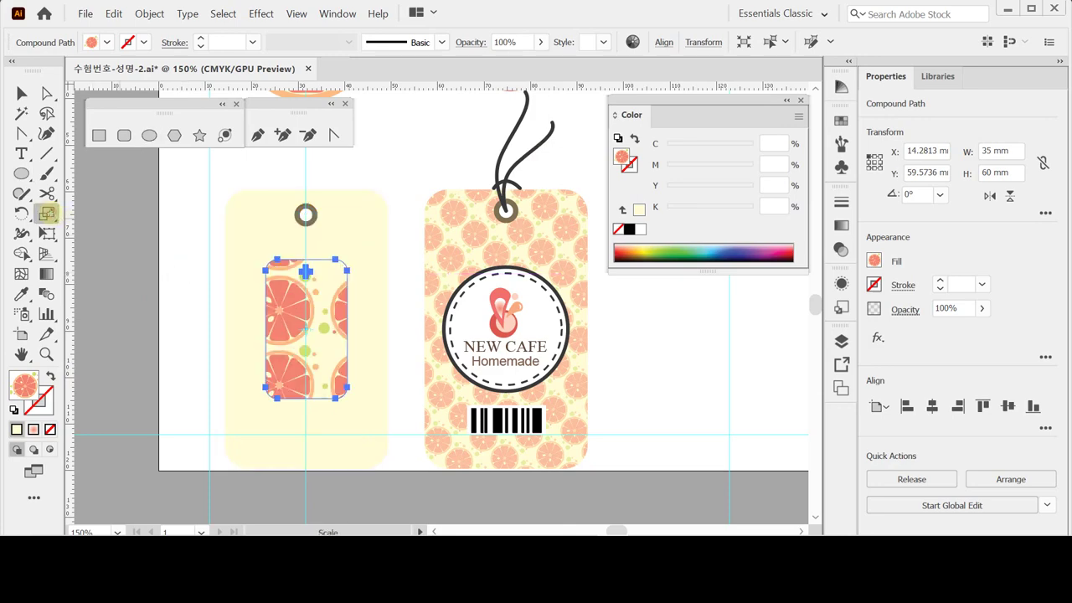
double_click(47, 214)
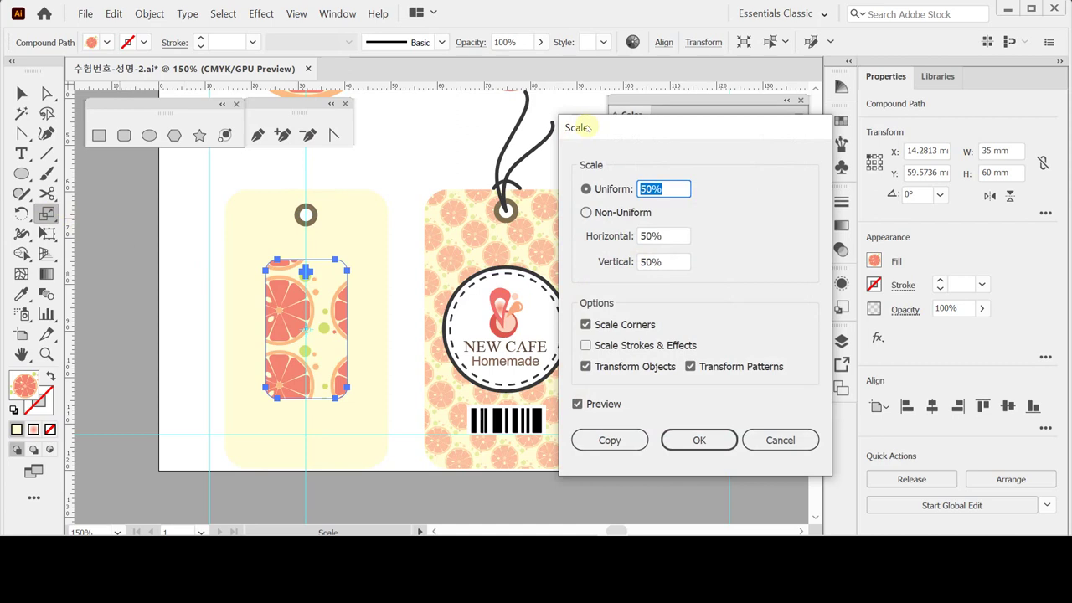
drag(587, 127, 594, 121)
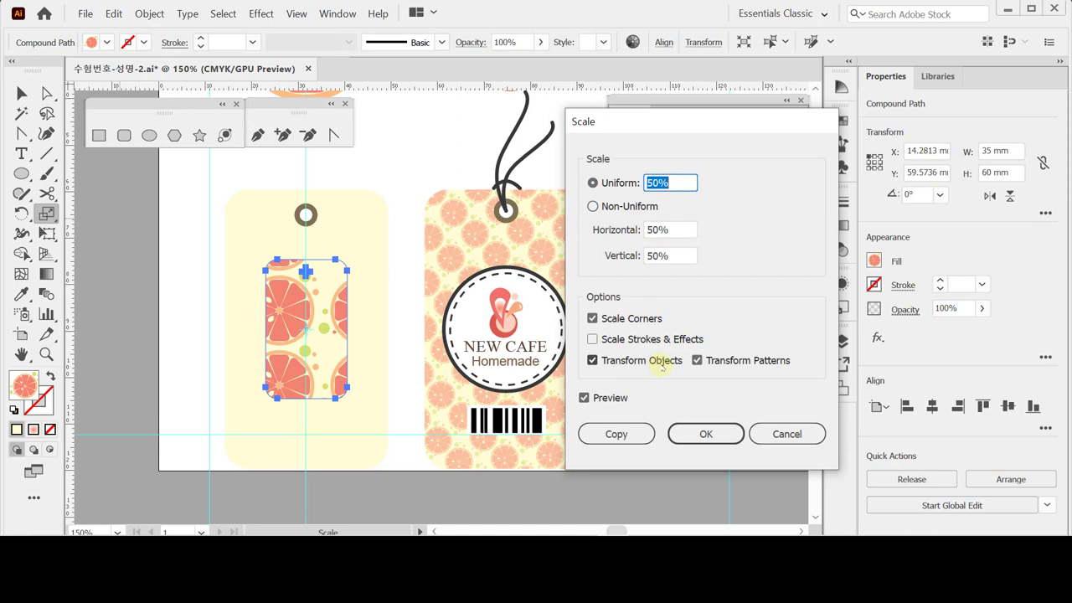
click(610, 360)
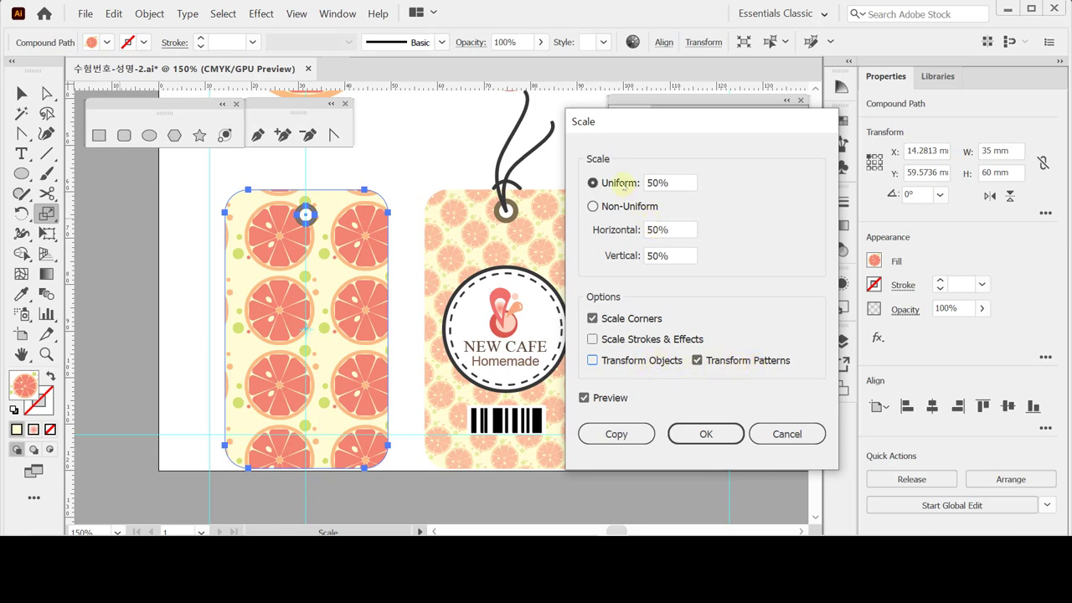
click(624, 185)
double_click(658, 183)
text(20)
key(Tab)
key(Tab)
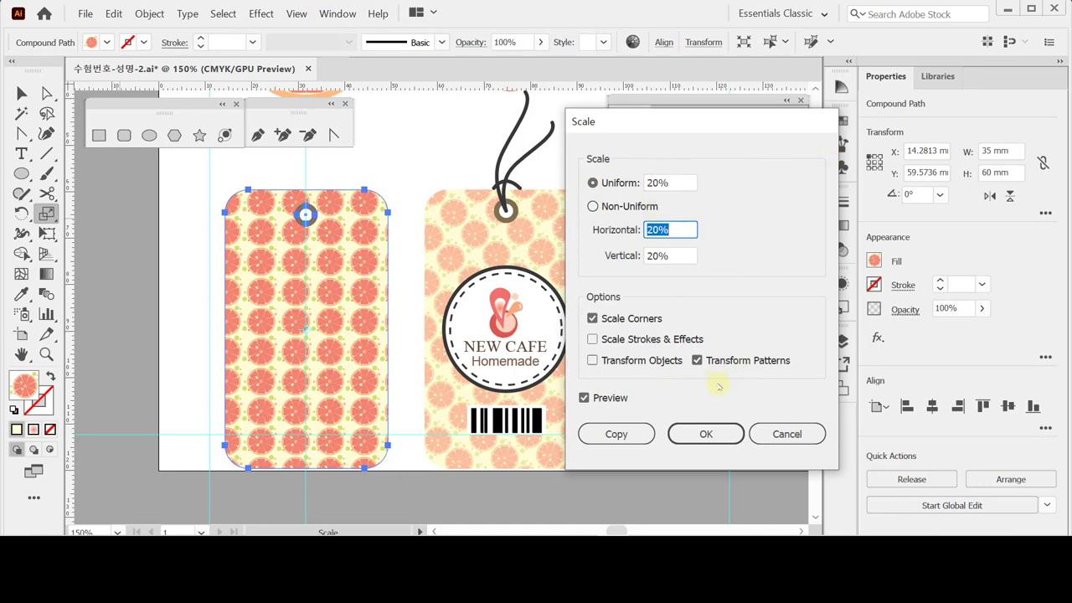
click(706, 433)
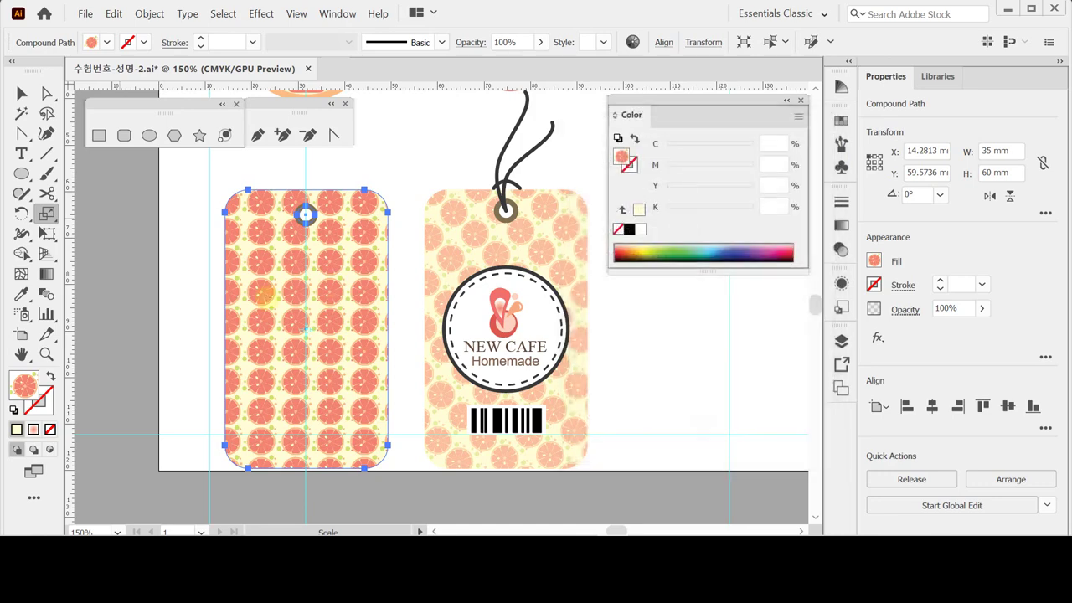
- Rotate only the citrus pattern inside the tag by 45° and set the patterned copy's opacity to 50%
double_click(22, 213)
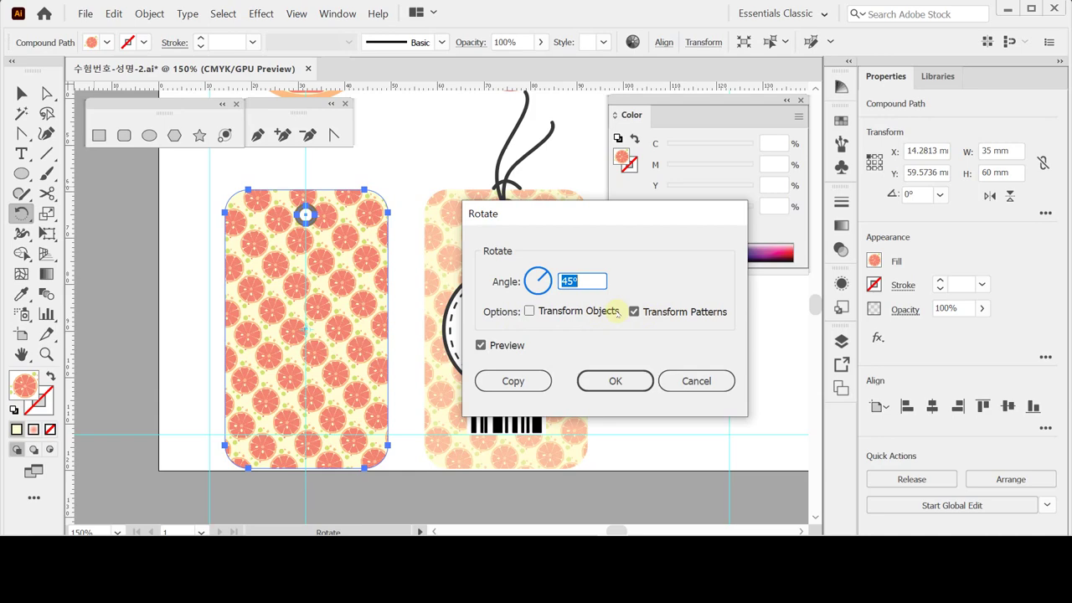
click(624, 380)
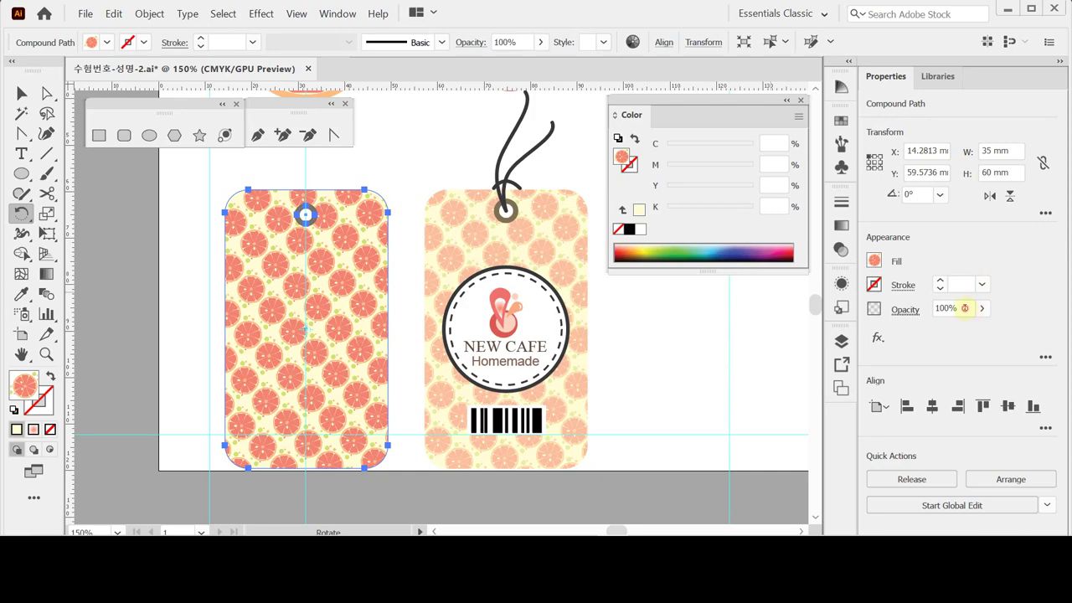
click(966, 308)
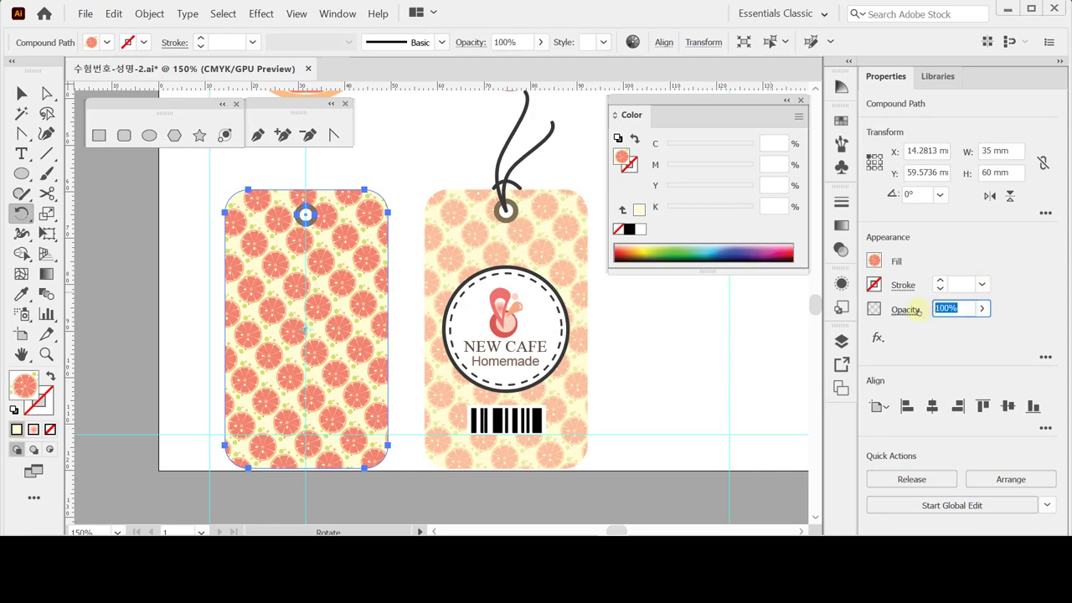
text(50)
key(Return)
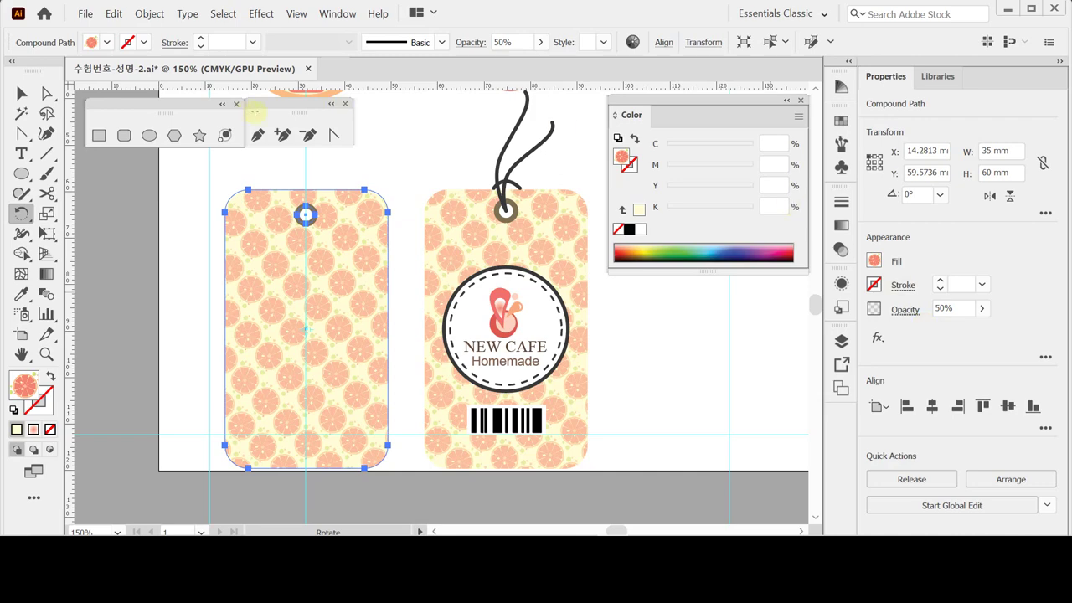
ctrl+click(154, 155)
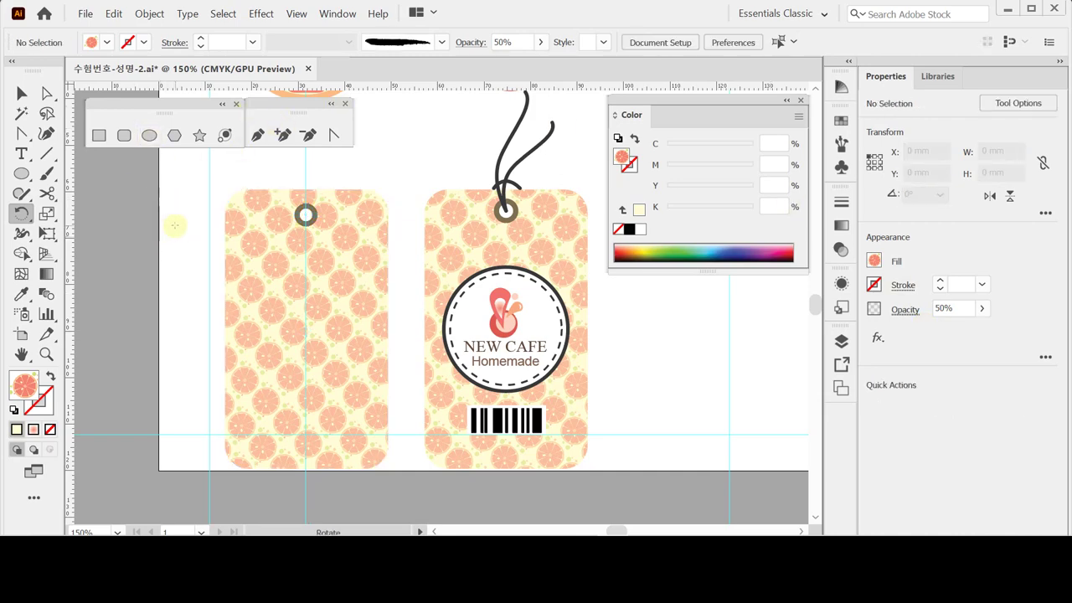
- Draw a circle about 26.8 mm wide centred on the new tag, with the finished badge circle's white fill and dark 2 pt stroke
ctrl+click(461, 289)
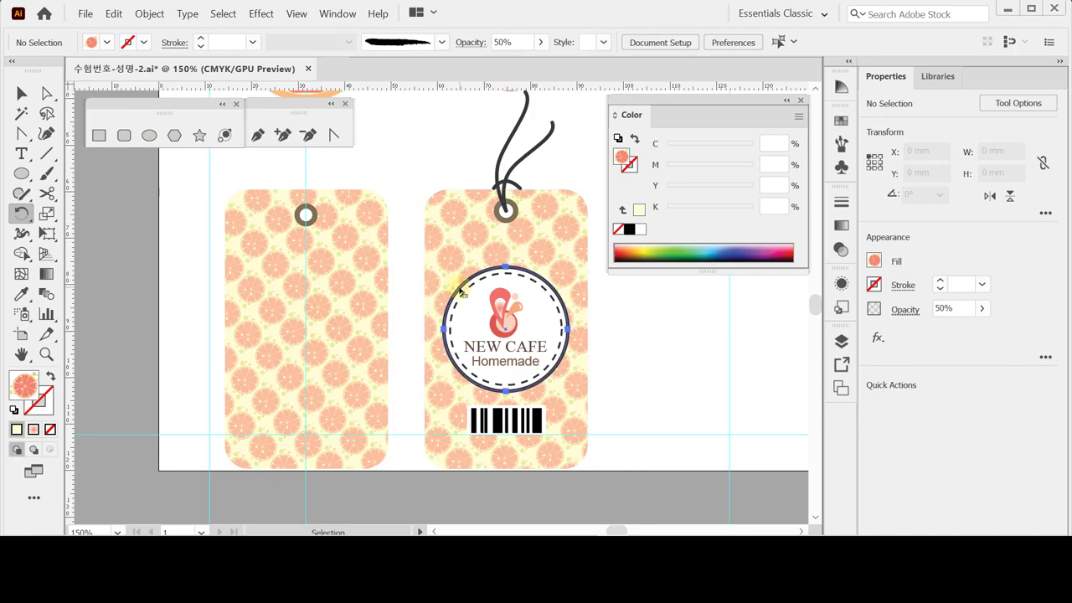
ctrl+click(186, 261)
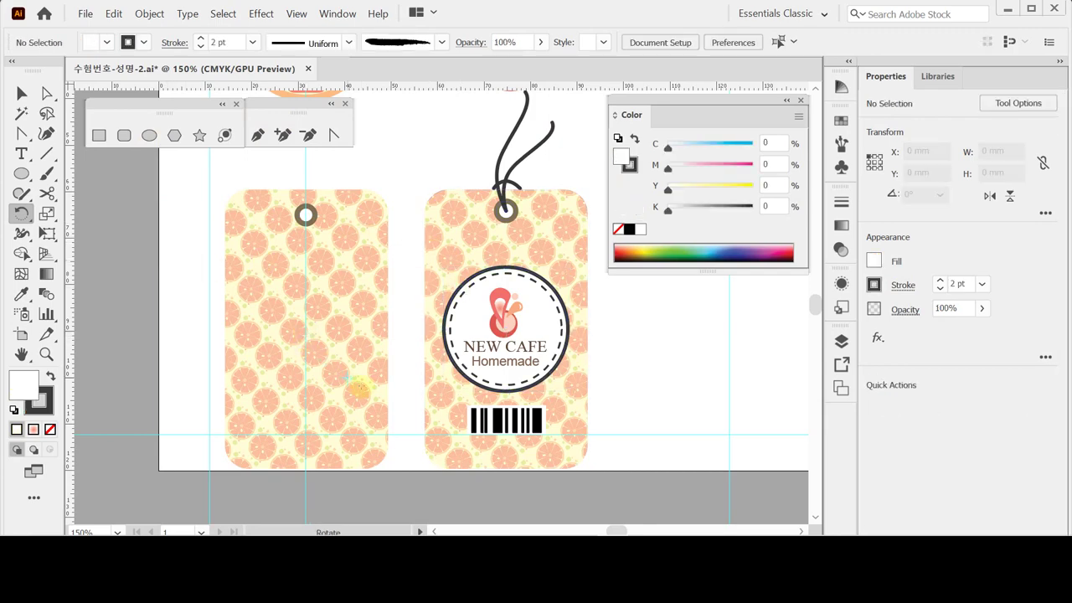
alt+click(363, 387)
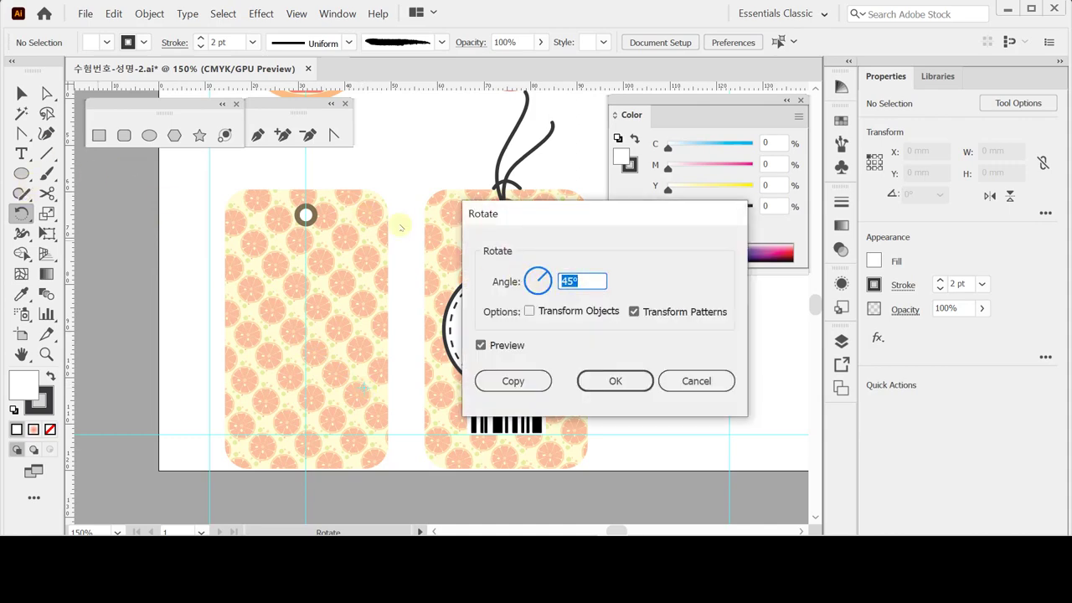
key(Escape)
click(22, 173)
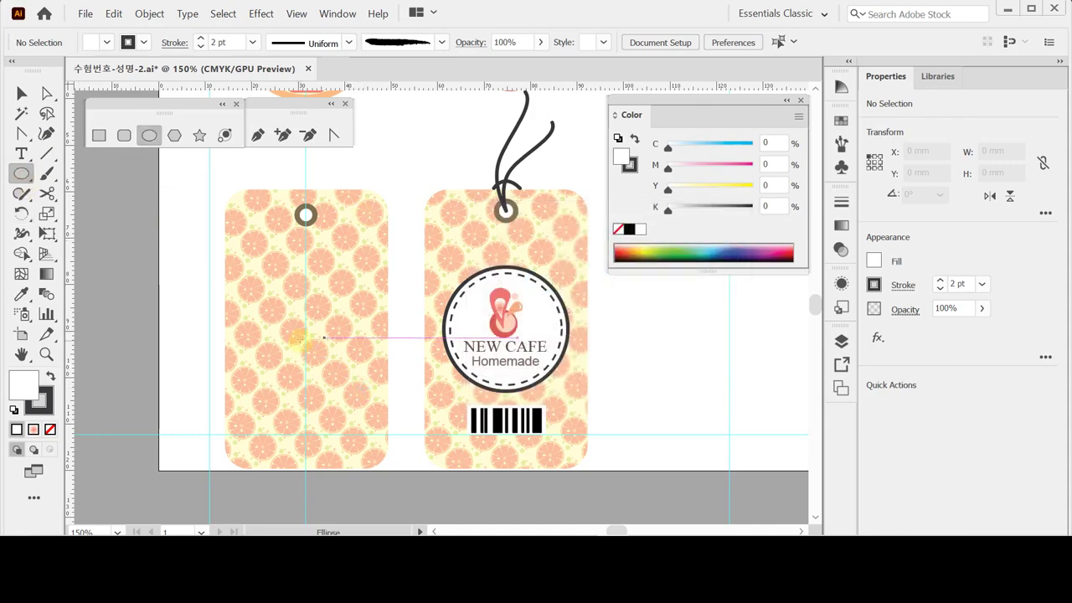
drag(305, 332, 360, 390)
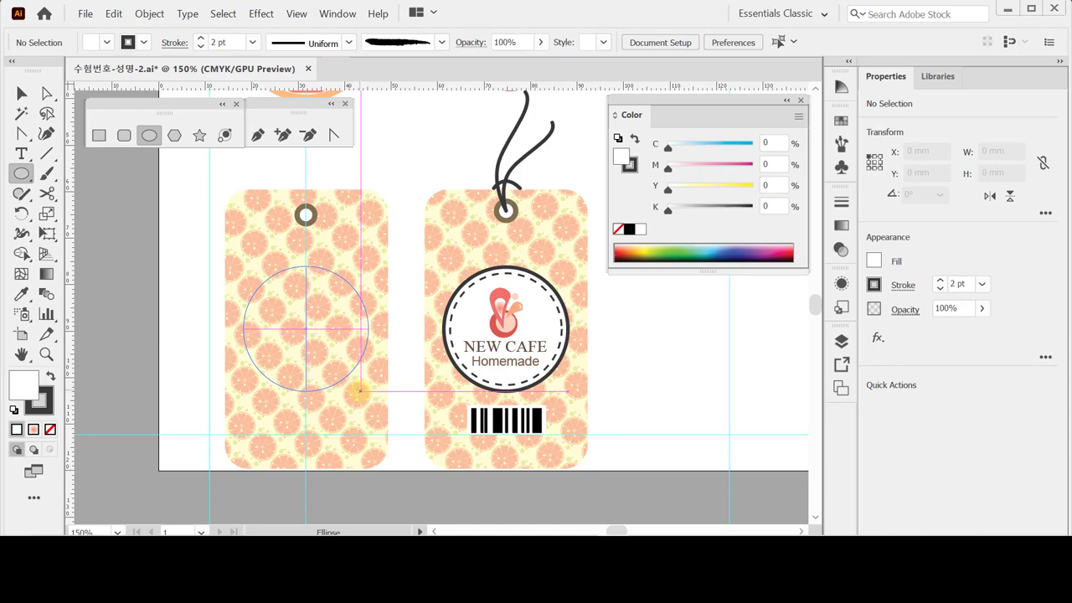
drag(359, 391, 360, 391)
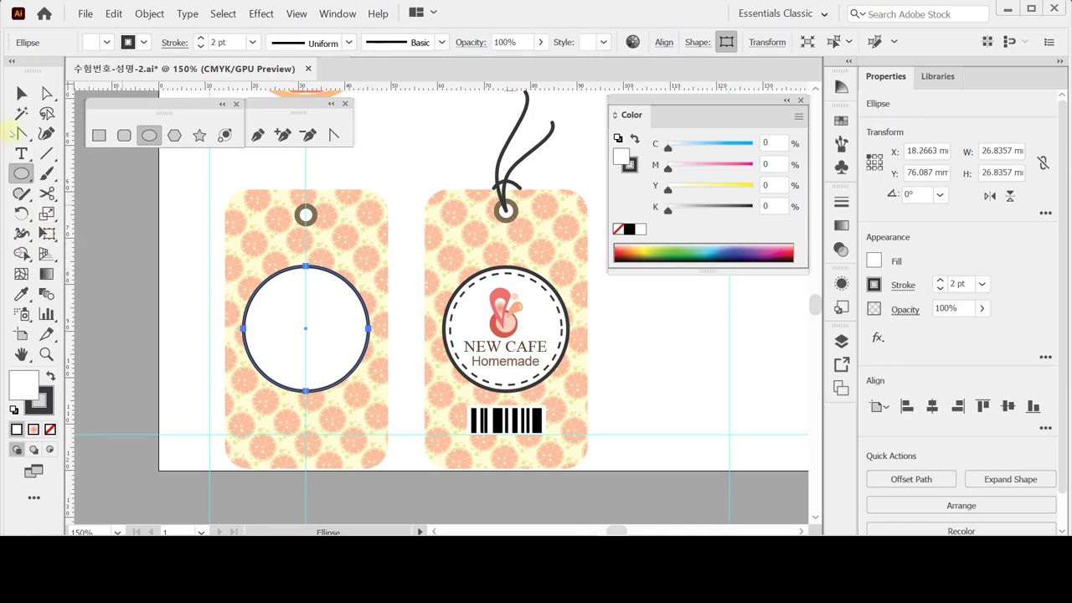
- Align the white circle and the patterned tag to each other by their horizontal centres
click(21, 93)
shift+click(378, 339)
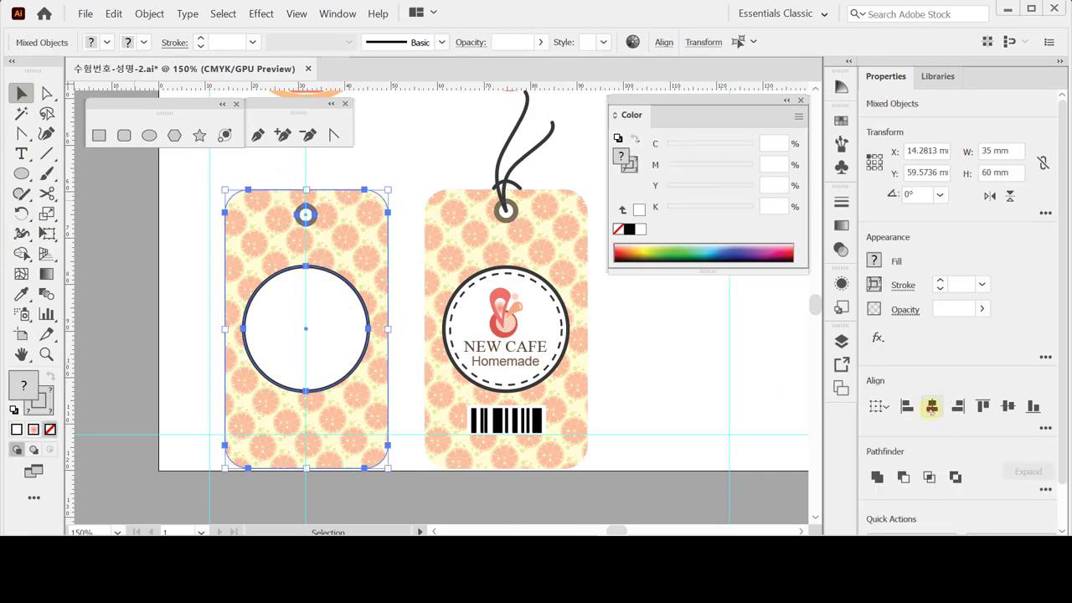
click(931, 405)
click(104, 195)
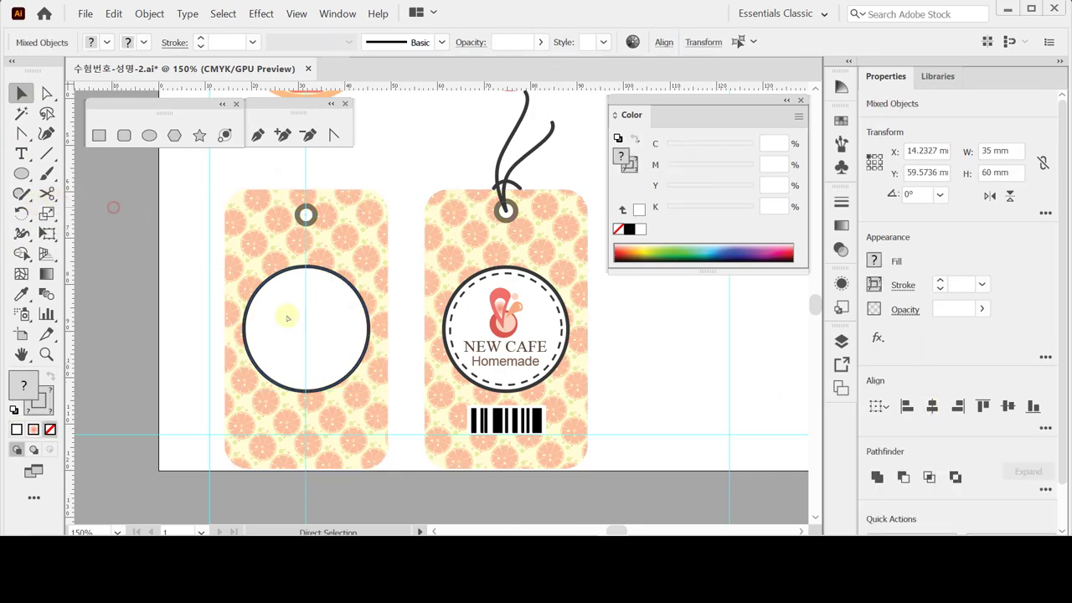
- Undo the horizontal centre alignment of the white circle and the patterned tag
click(287, 315)
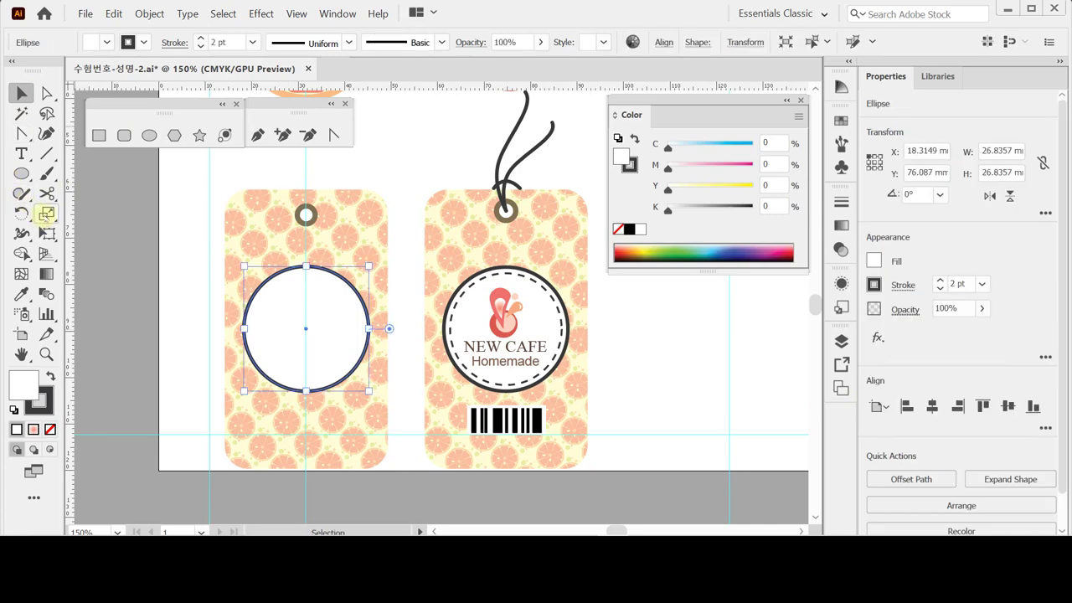
double_click(46, 215)
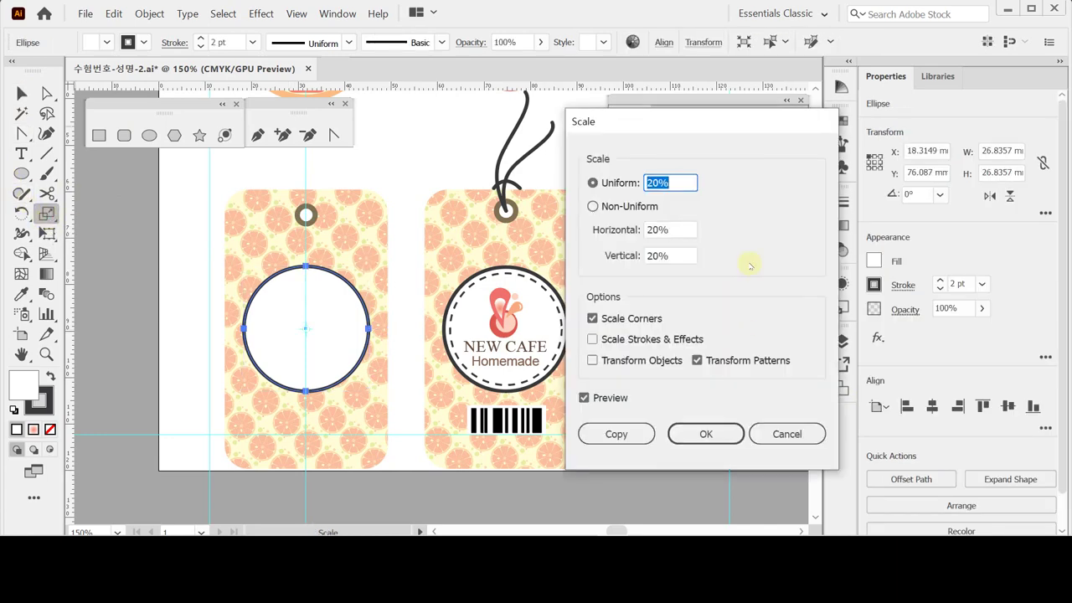
text(90)
key(Return)
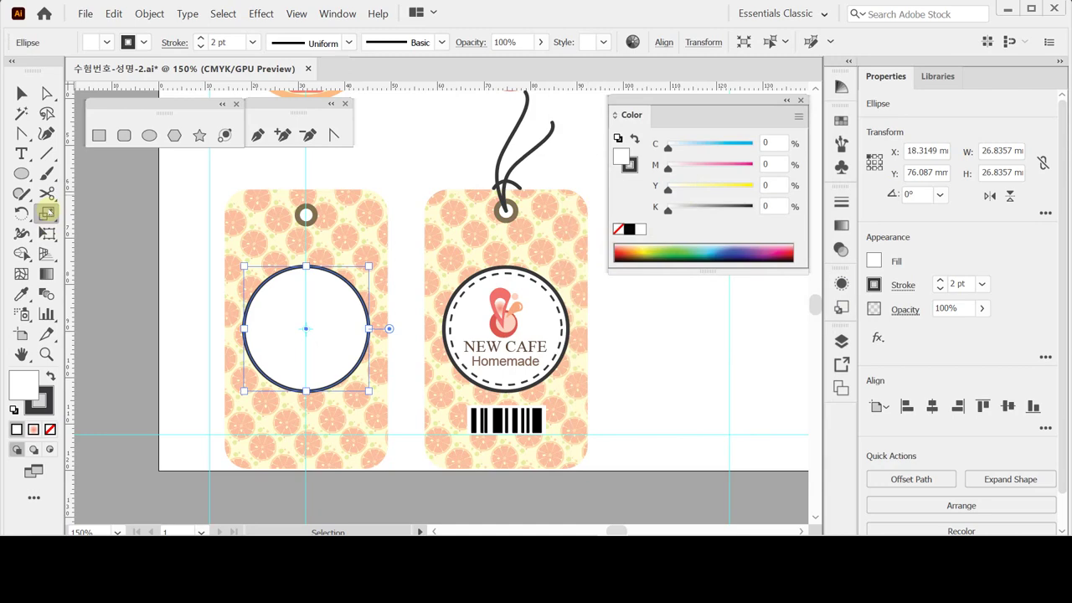
click(47, 213)
key(ctrl+a)
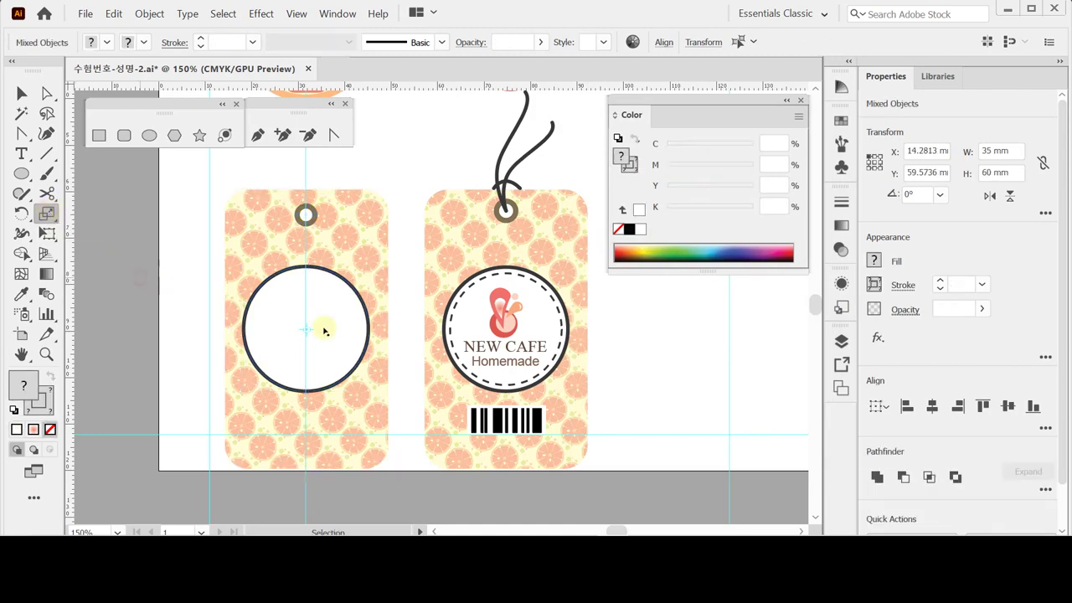
key(ctrl+shift+a)
- Set a uniform 90% scale for the white circle, with object transformation enabled and stroke and effect scaling disabled
ctrl+click(370, 328)
double_click(47, 213)
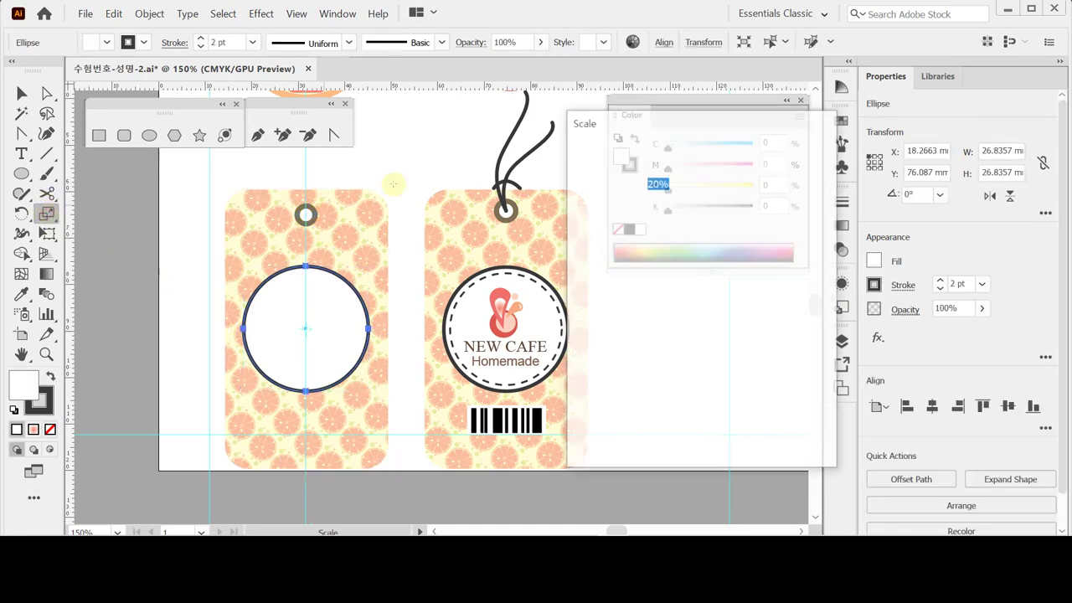
text(90)
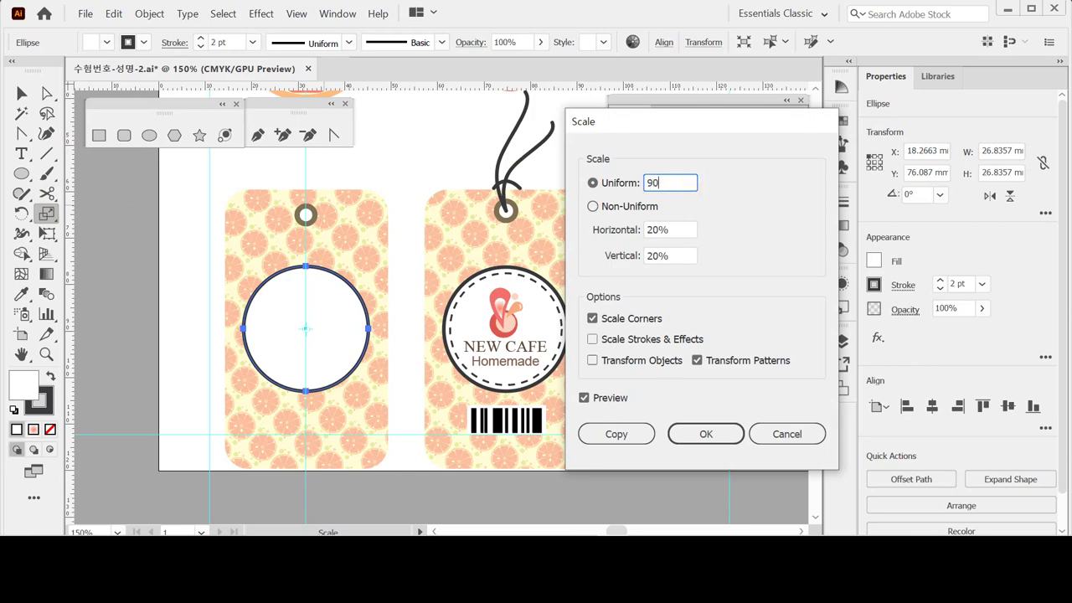
key(Tab)
click(594, 340)
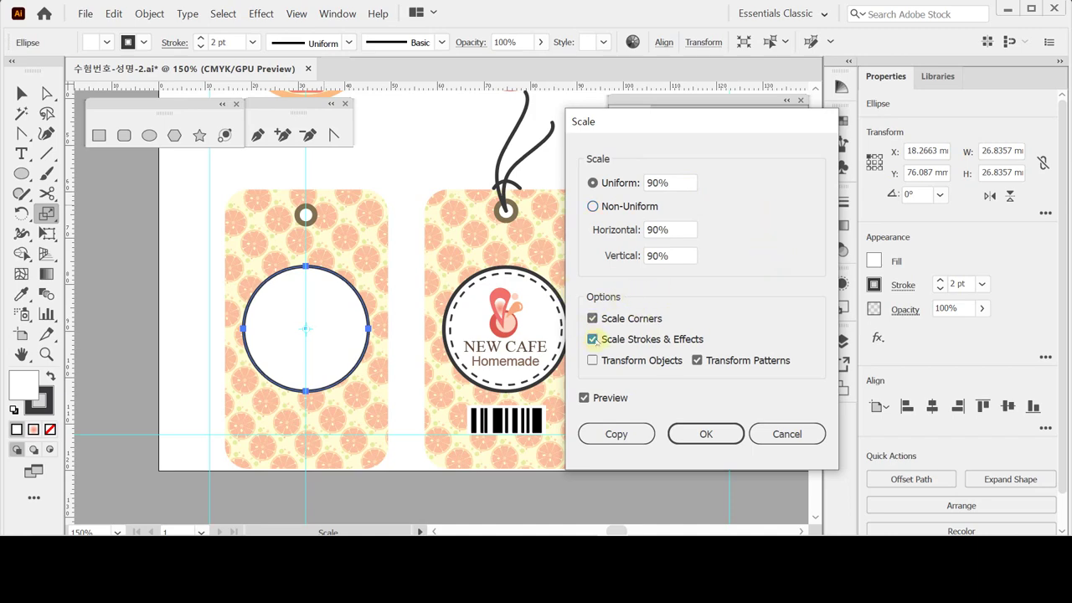
click(594, 339)
click(609, 362)
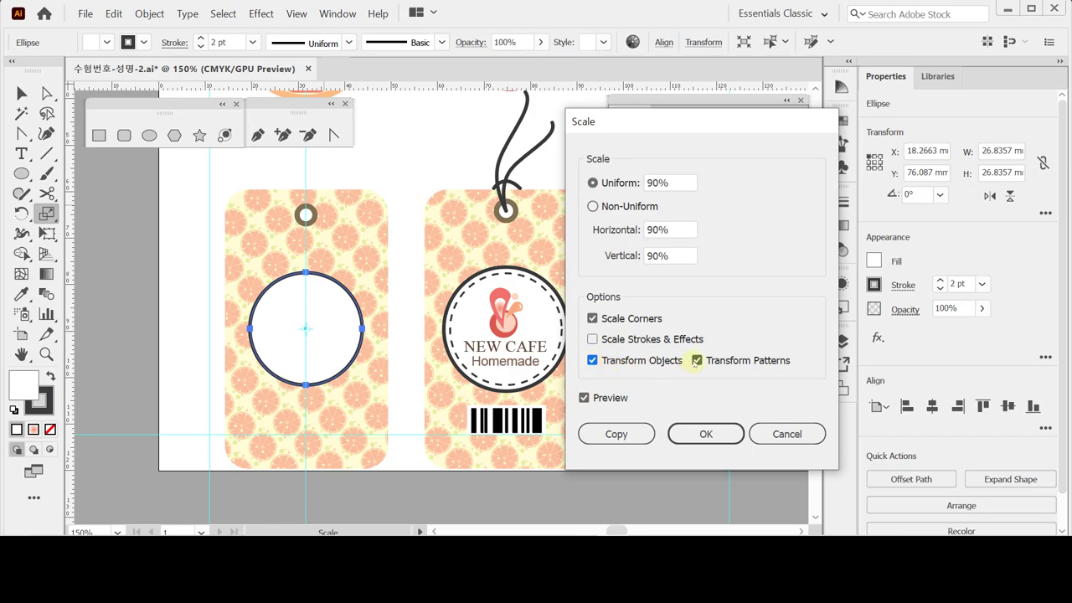
- Copy the white circle scaled to 90% and give the copy a 1 pt dashed stroke with 4 pt dashes
click(617, 433)
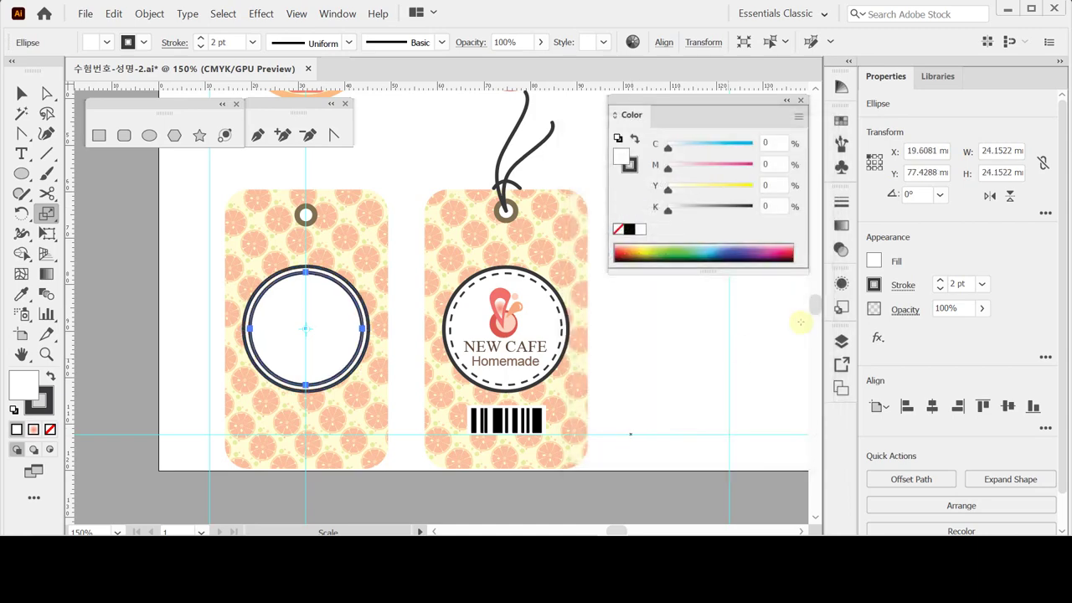
key(v)
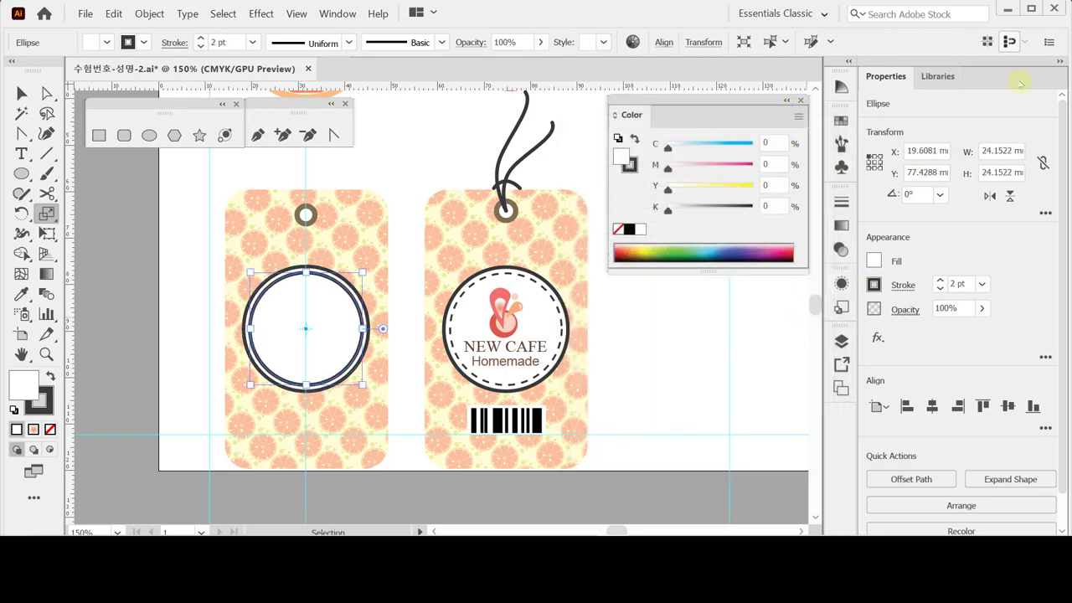
click(904, 285)
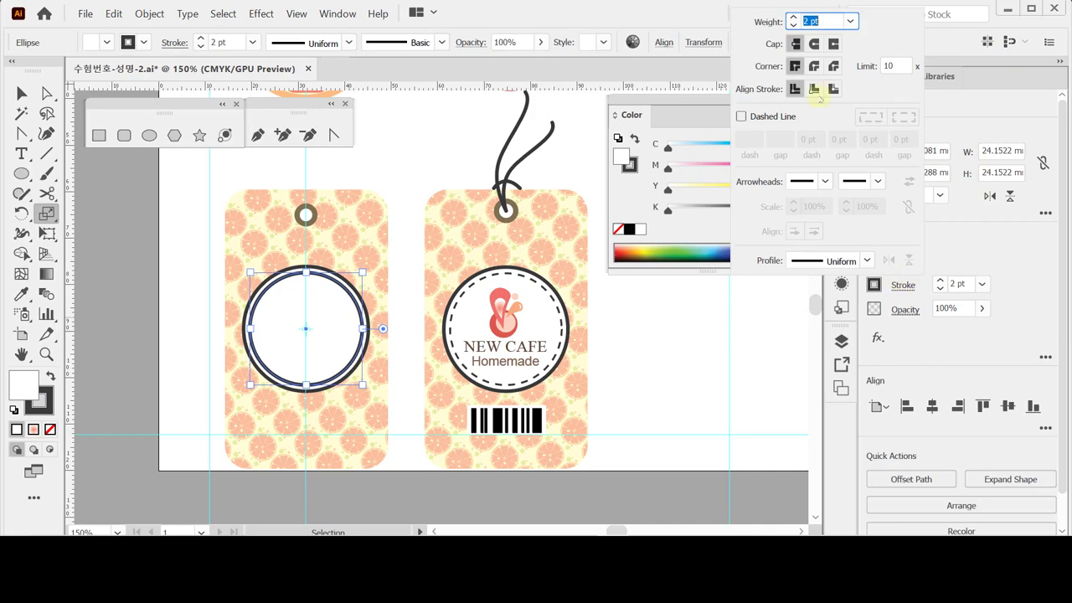
click(793, 26)
click(742, 116)
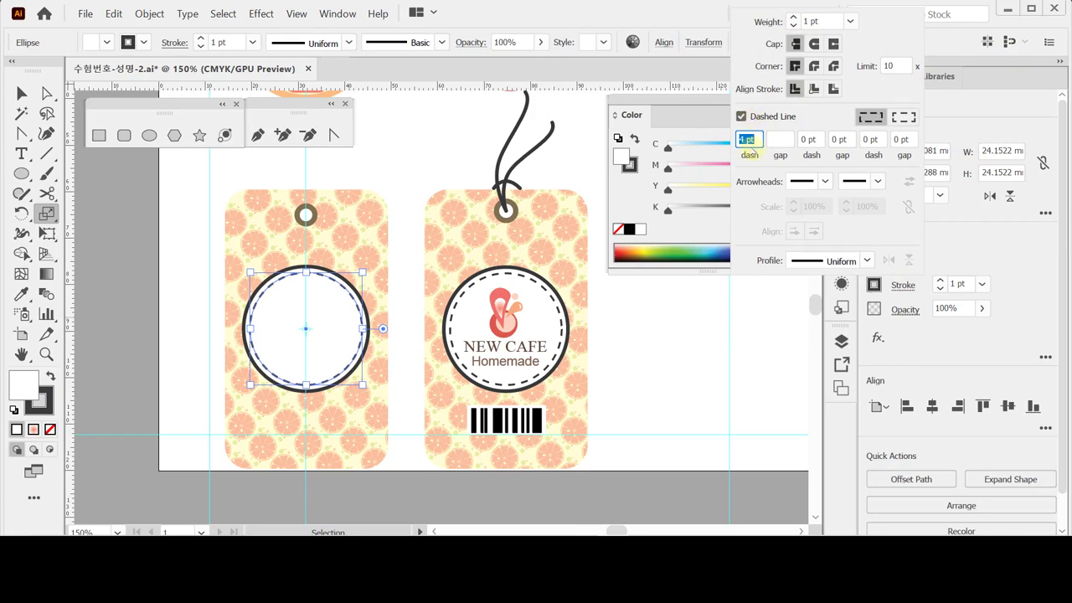
key(Tab)
key(Tab)
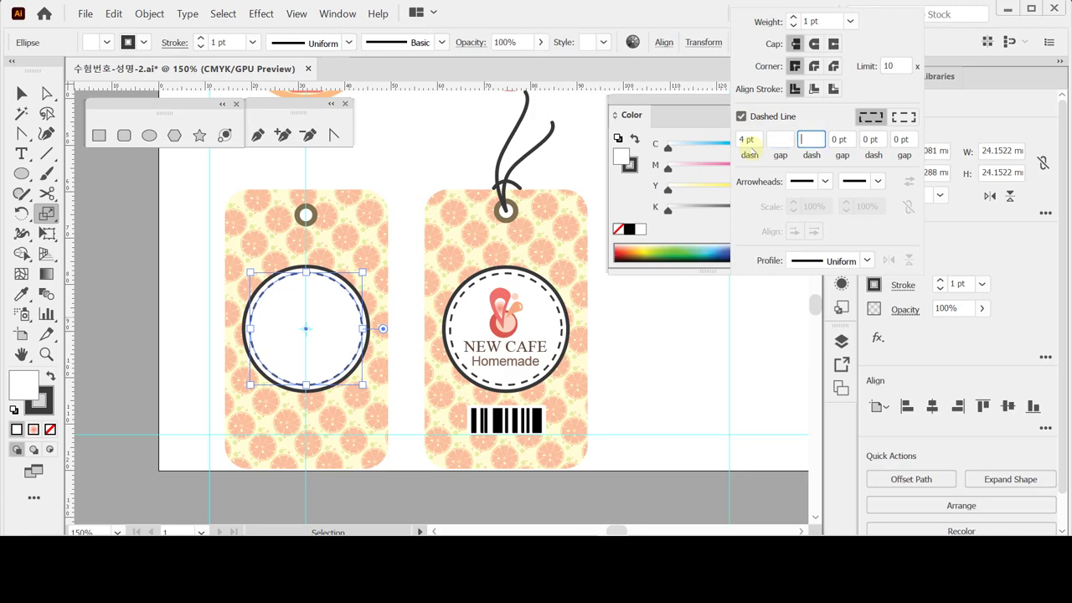
key(Tab)
click(980, 268)
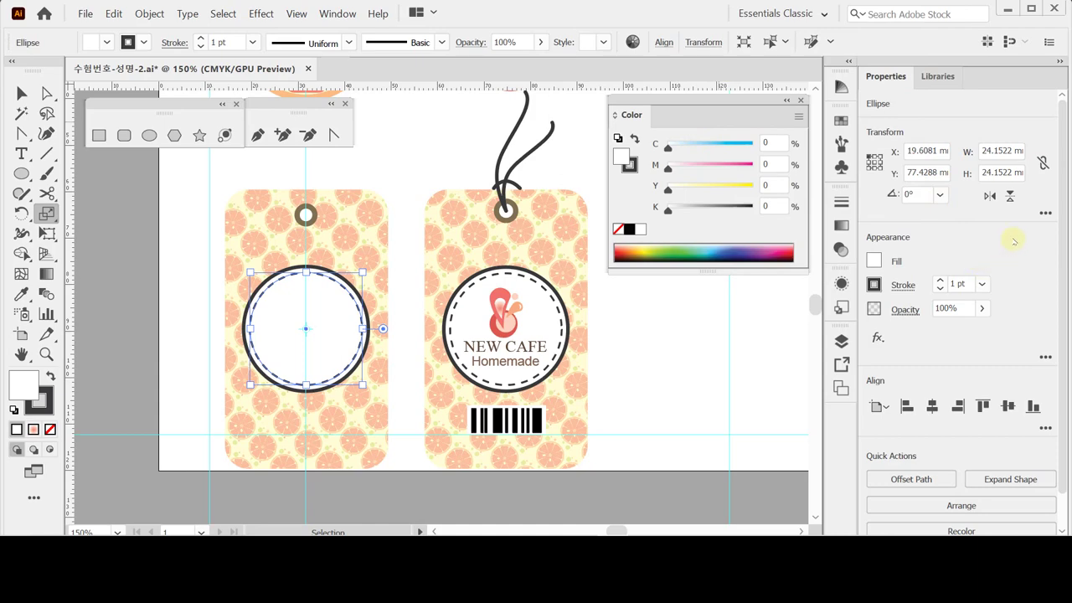
click(184, 282)
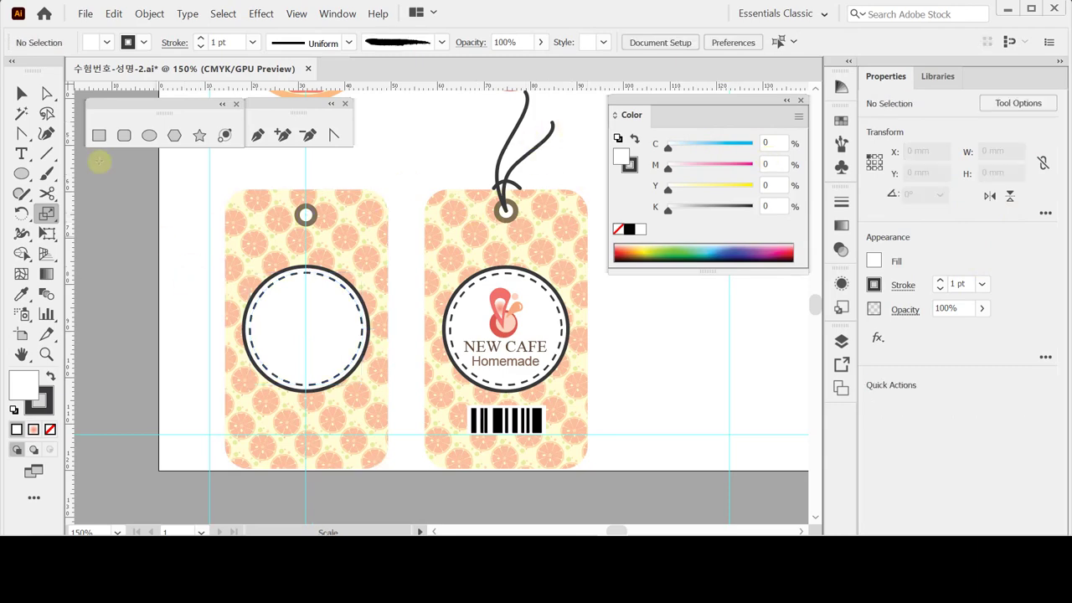
- Draw a white rectangle without stroke, about 16.4 × 5.6 mm, centred below the circle on the left tag
click(49, 429)
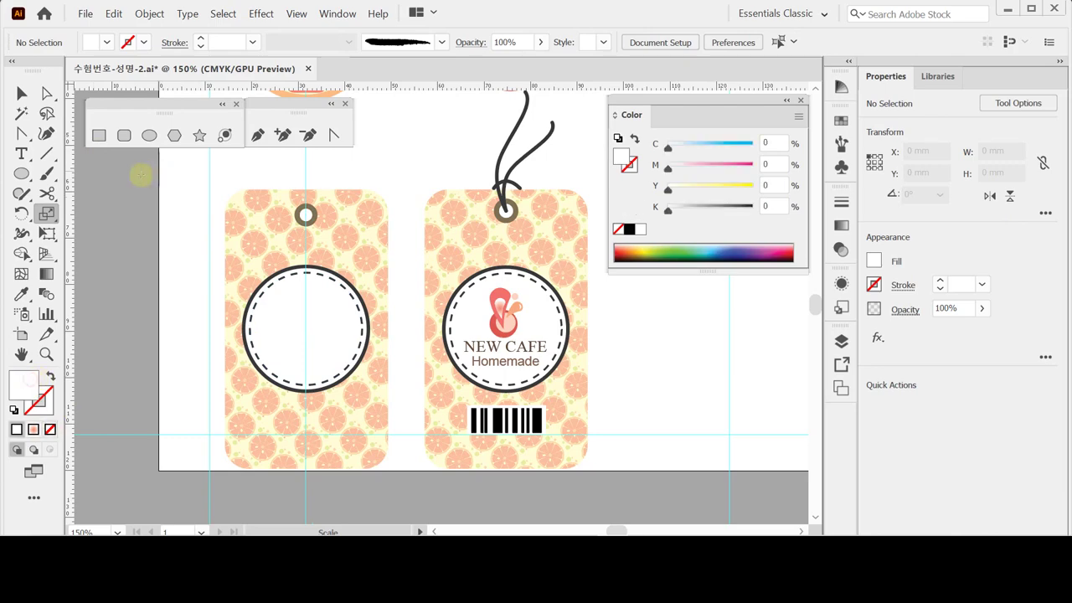
click(99, 135)
ctrl+click(349, 423)
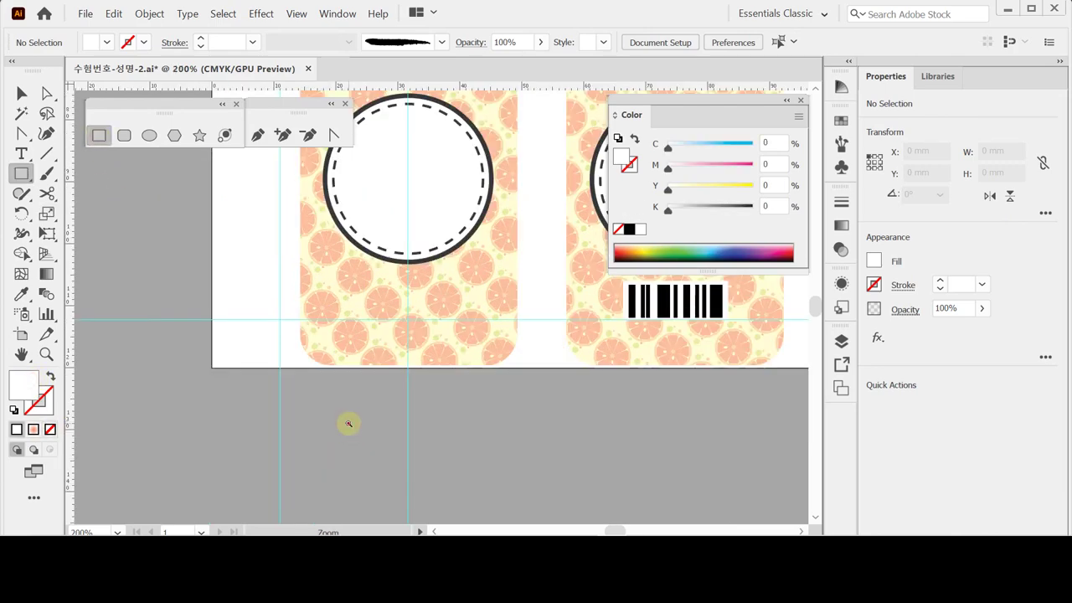
ctrl+click(348, 423)
drag(348, 423, 382, 362)
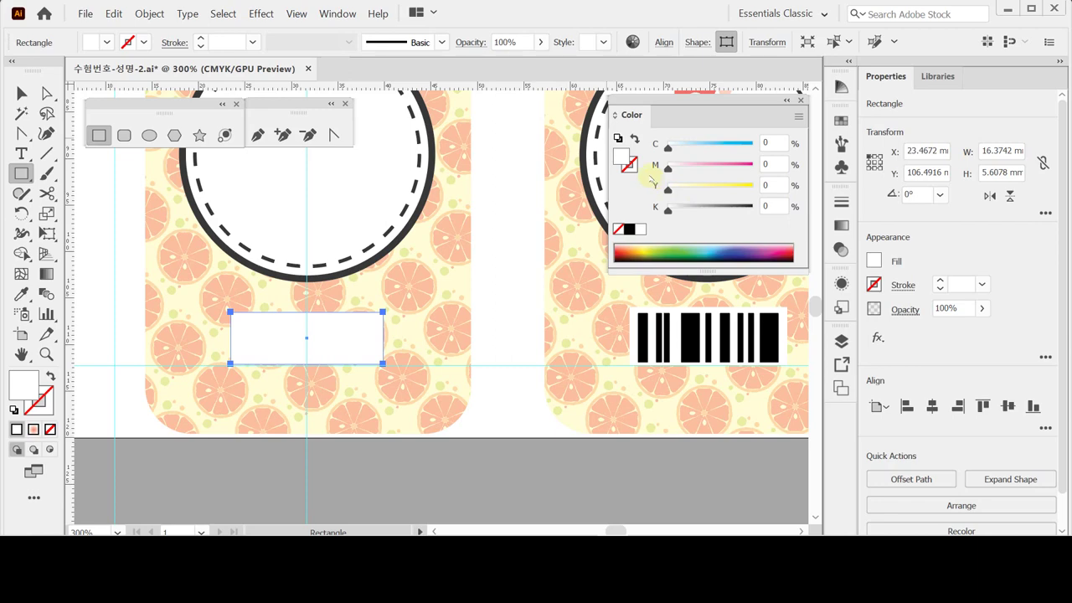
ctrl+click(100, 236)
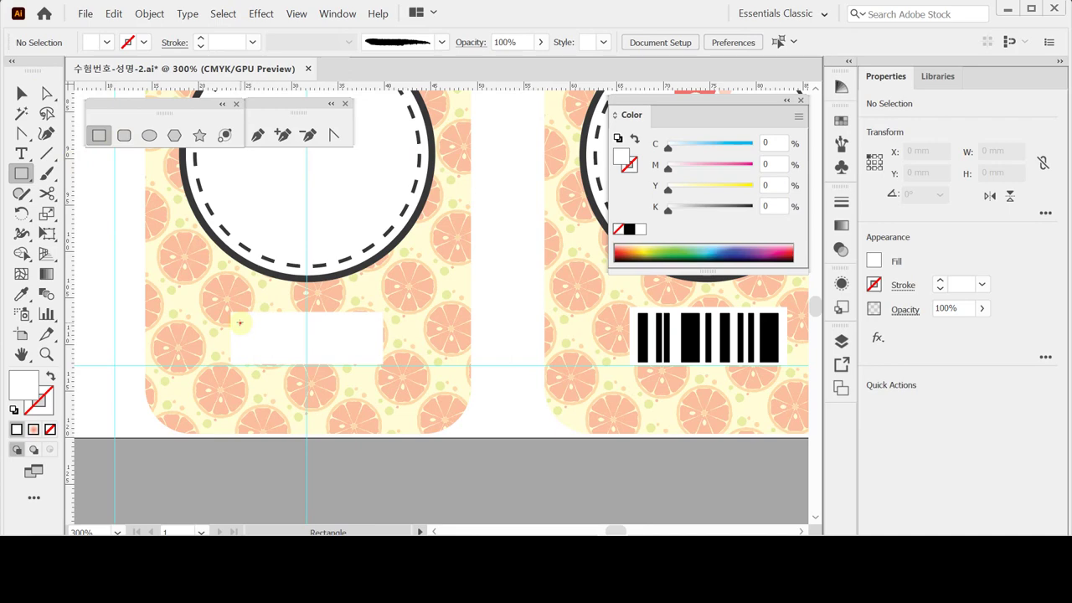
- Draw a black bar about 1 × 4.6 mm near the left end of the white rectangle
drag(240, 322, 249, 363)
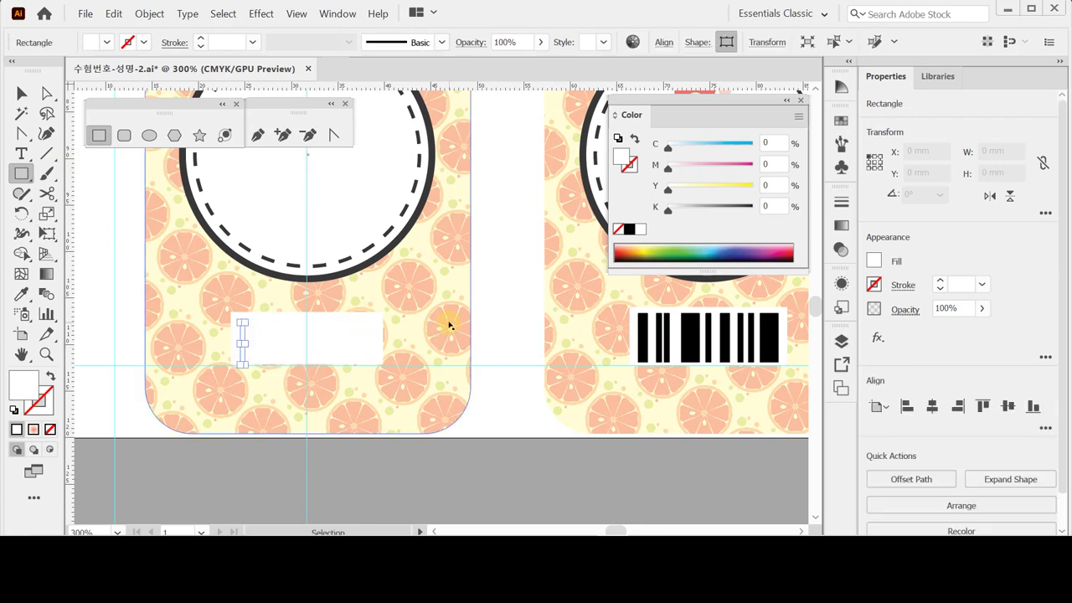
click(629, 228)
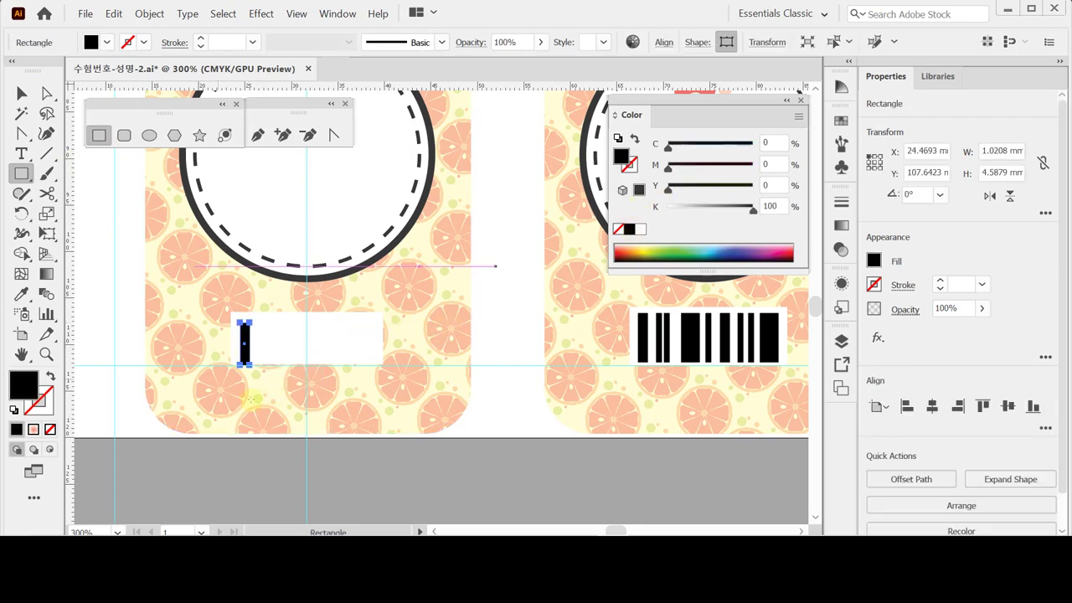
click(249, 326)
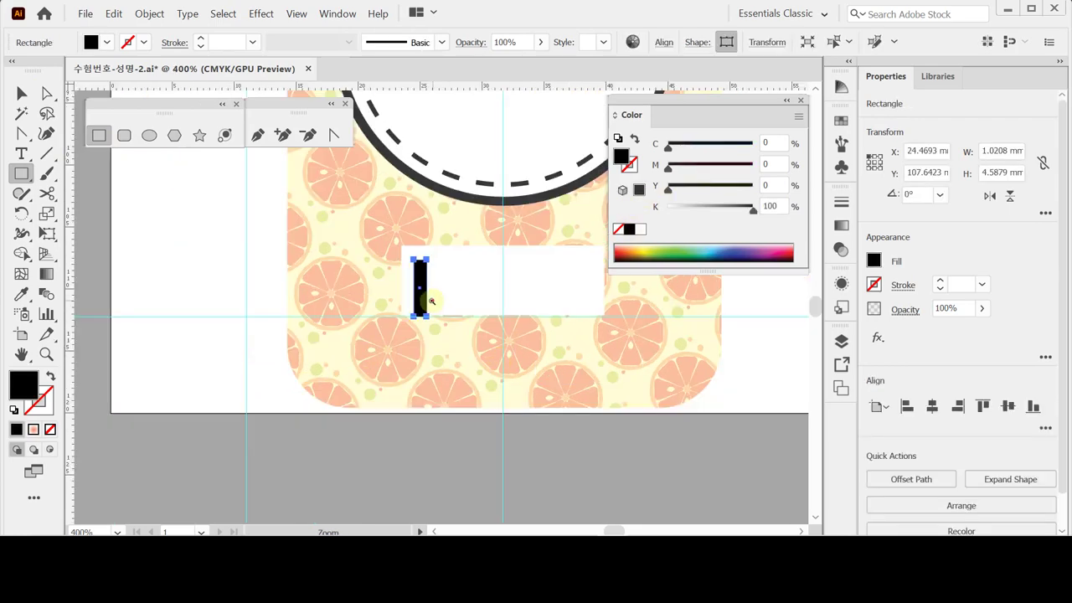
click(433, 299)
drag(467, 279, 240, 287)
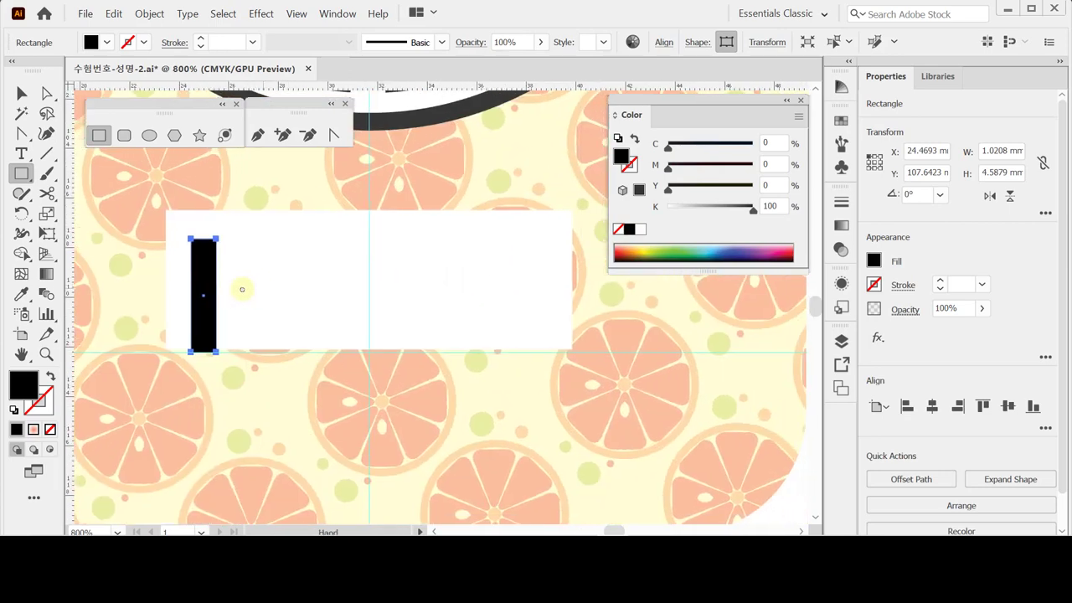
click(240, 284)
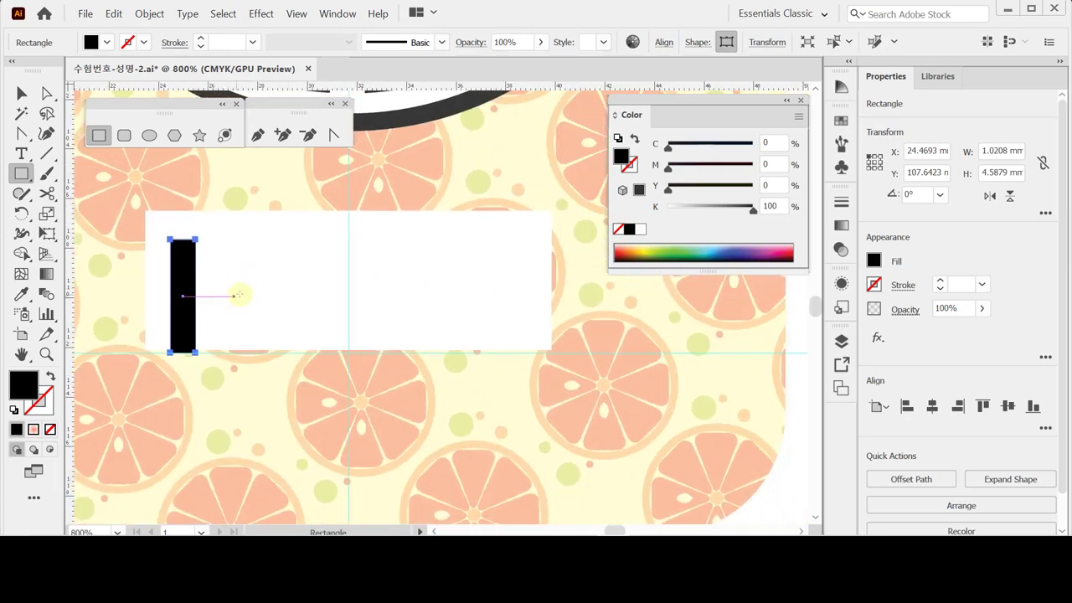
- Move the black bar slightly up and left, and align it with the white rectangle by their vertical centres
key(v)
mouse_move(179, 304)
mouse_down()
mouse_move(188, 291)
mouse_move(174, 310)
mouse_up()
key(ctrl+z)
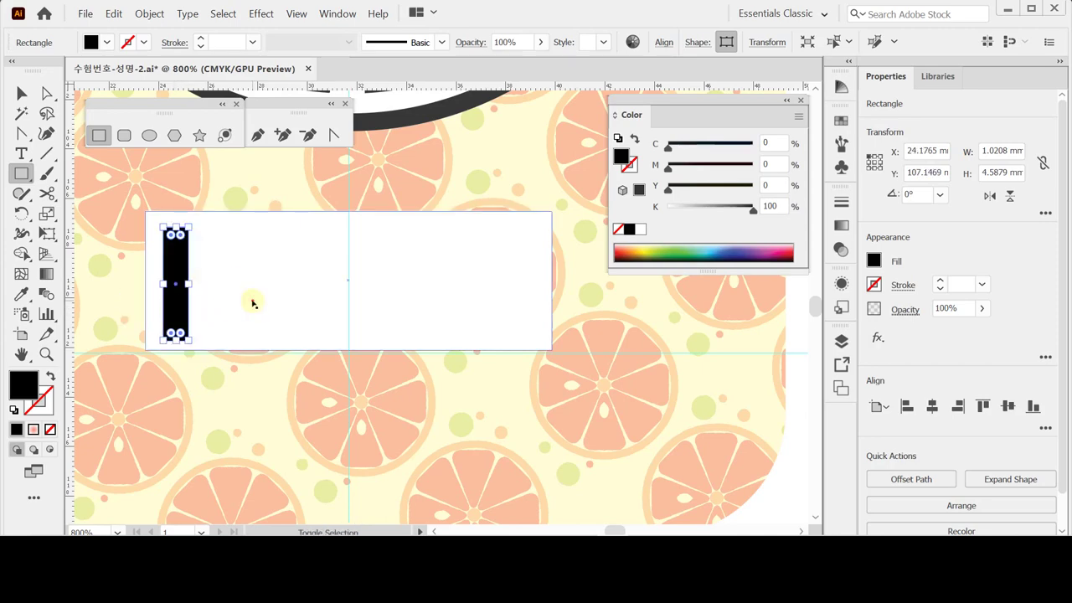
shift+click(514, 324)
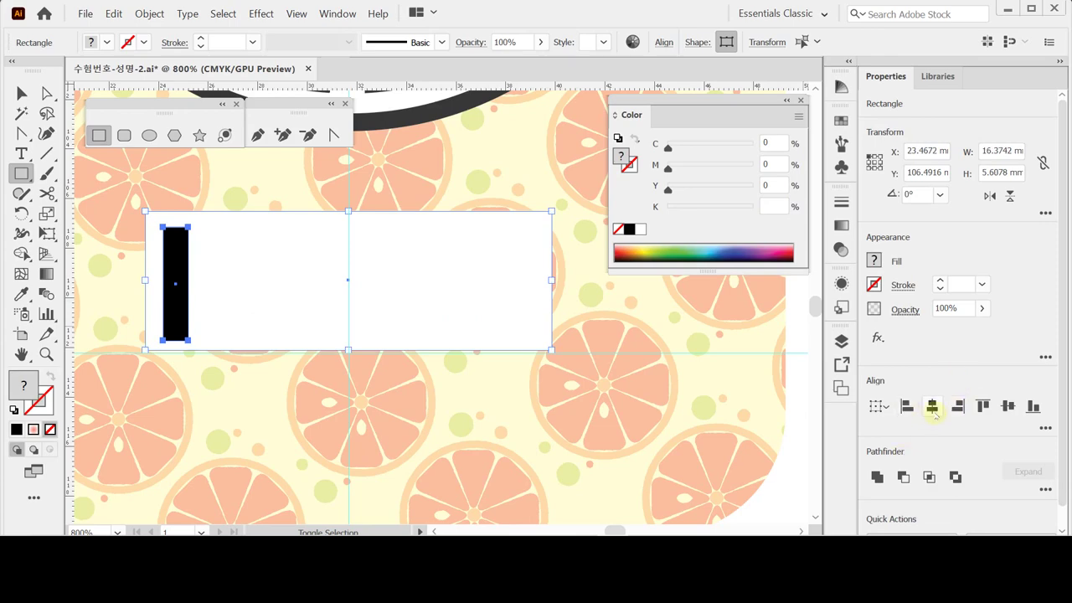
click(1007, 405)
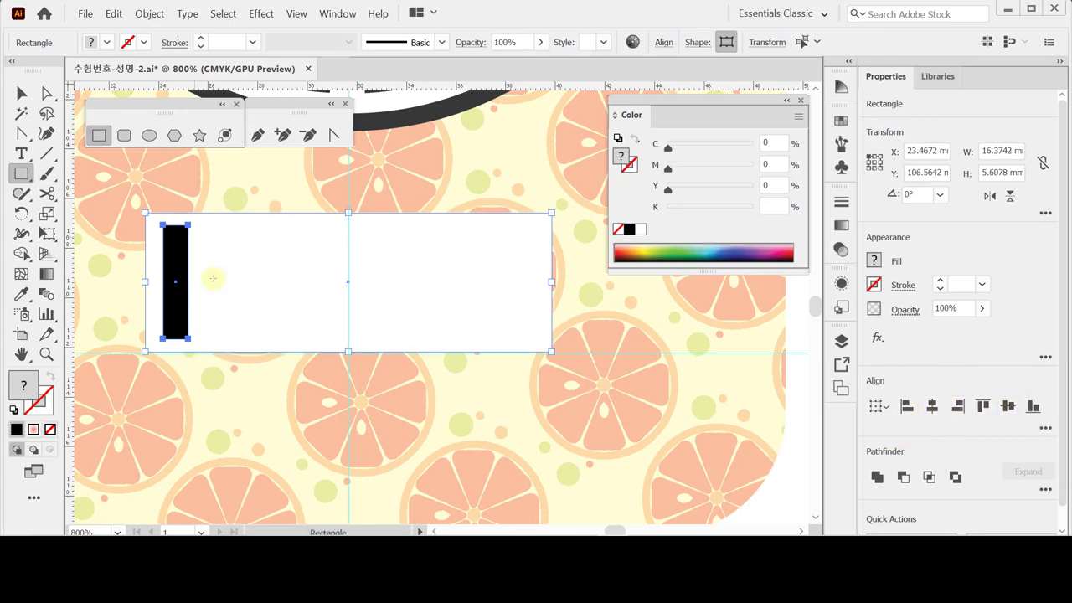
- Duplicate the black bar horizontally to its right, leaving a gap between the two bars
click(109, 285)
click(175, 280)
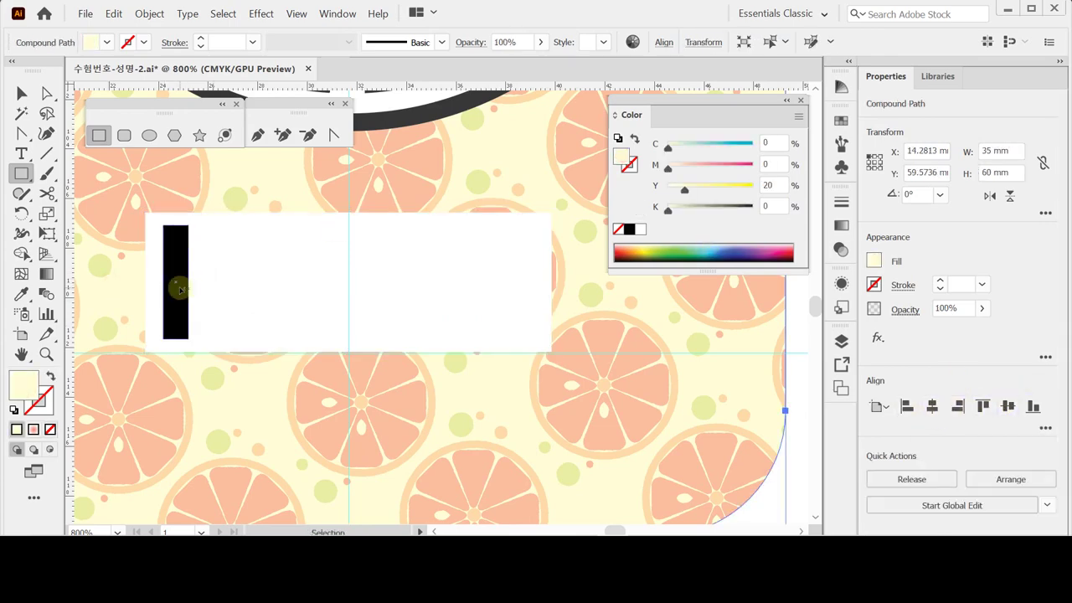
drag(185, 290, 229, 290)
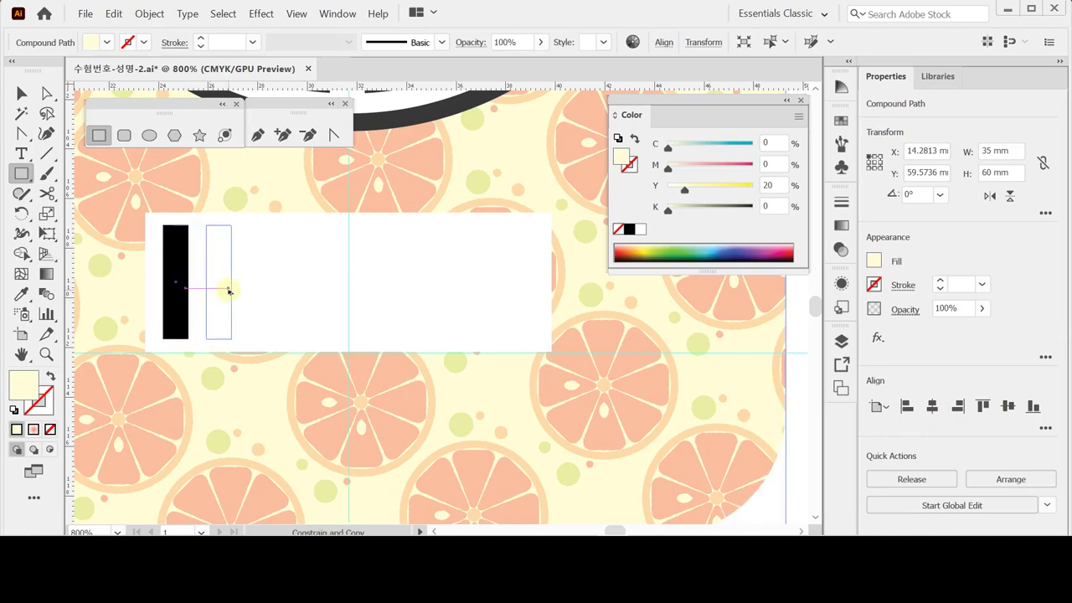
drag(228, 291, 230, 291)
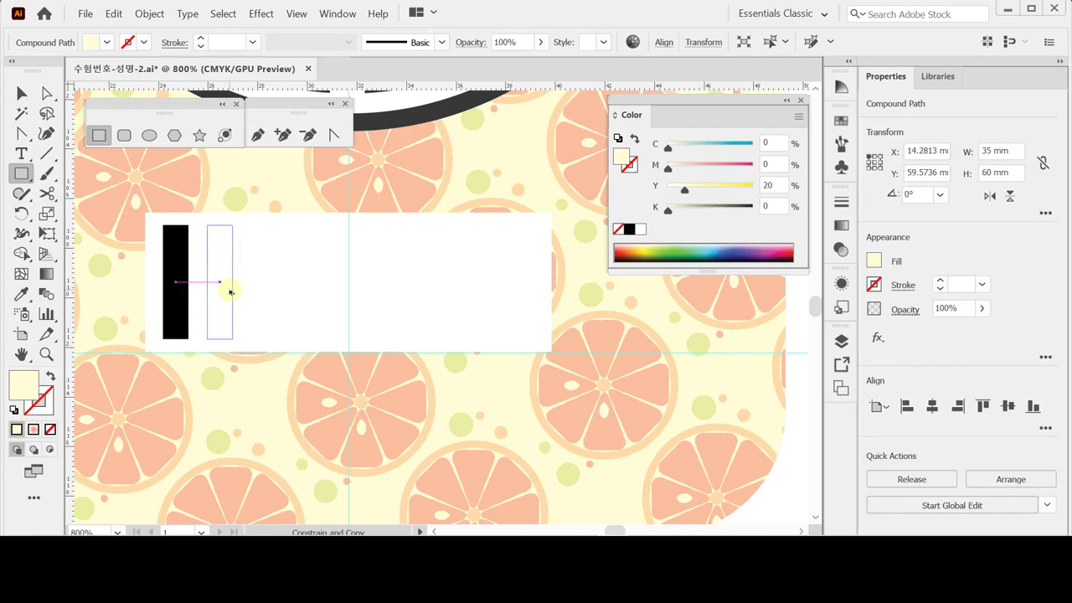
drag(230, 291, 228, 288)
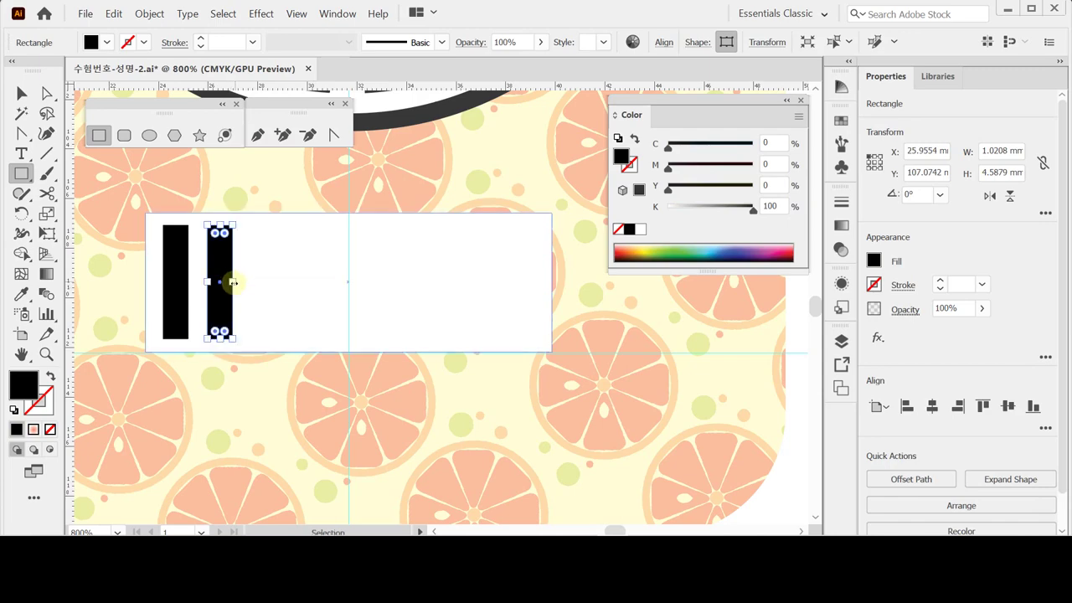
- Narrow the second bar to about 0.5 mm wide and place a copy of it to its right
key(ctrl)
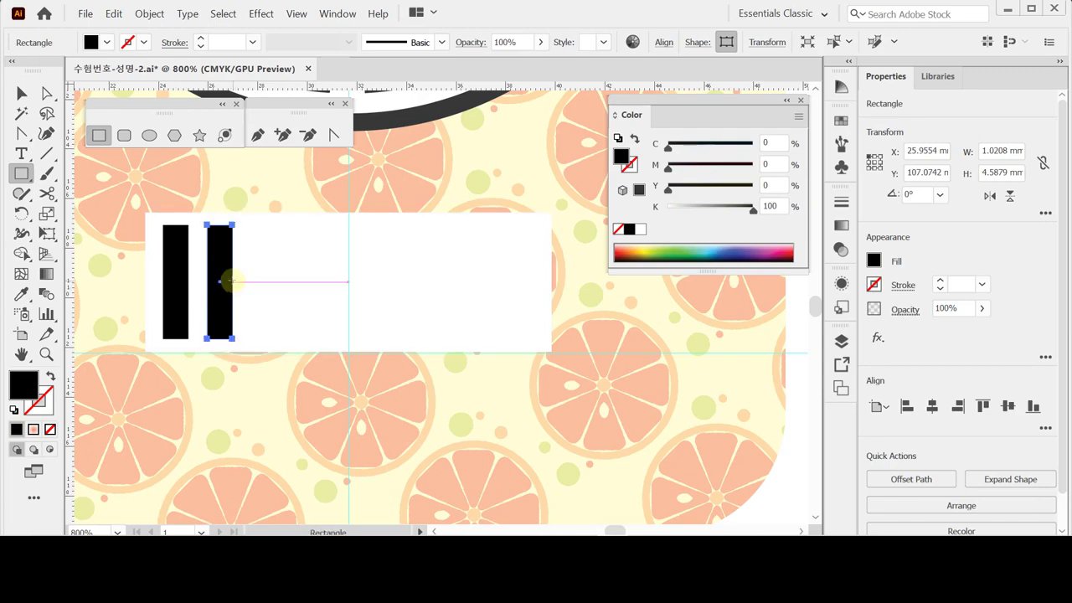
key(ctrl)
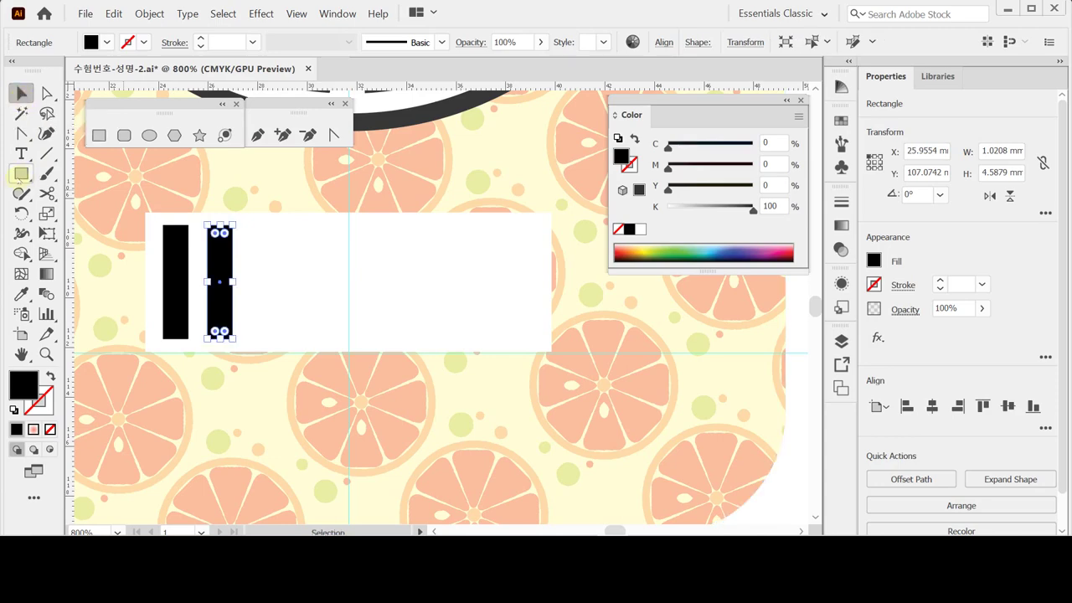
key(v)
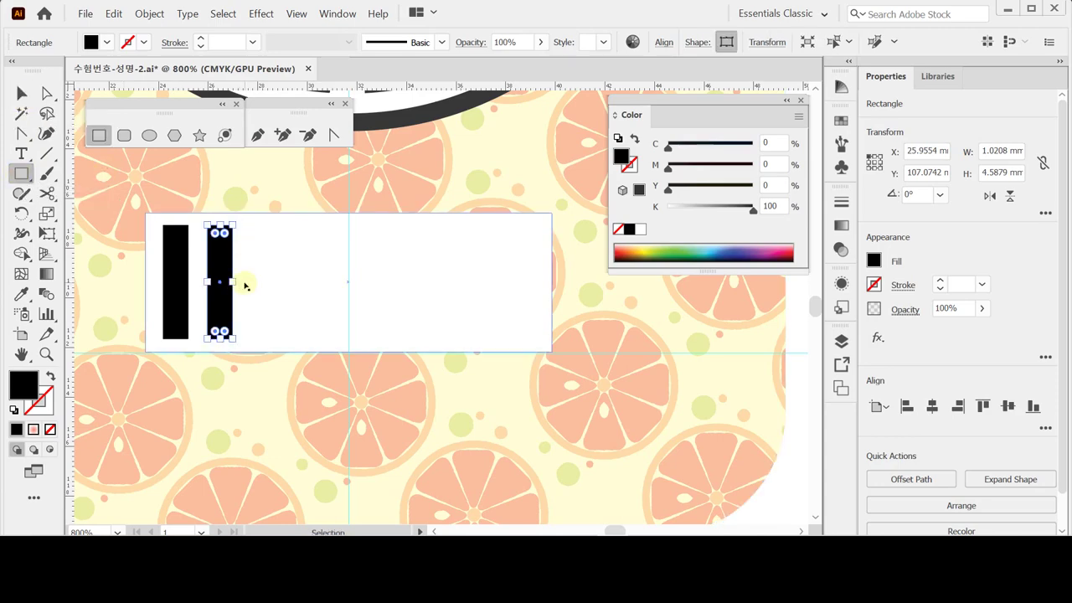
key(ctrl)
key(ctrl)
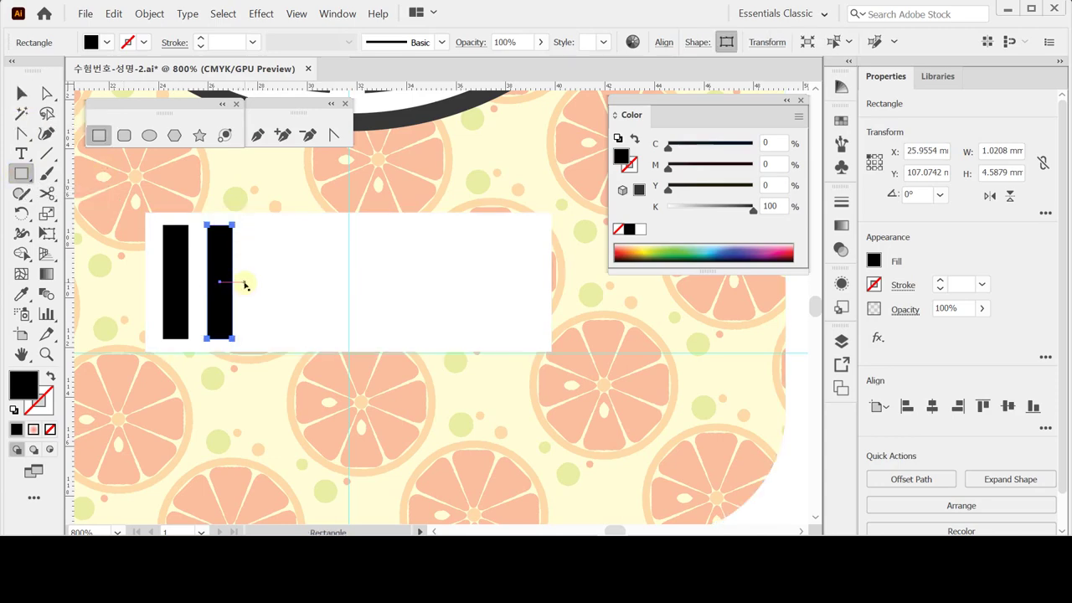
key(ctrl)
key(ctrl)
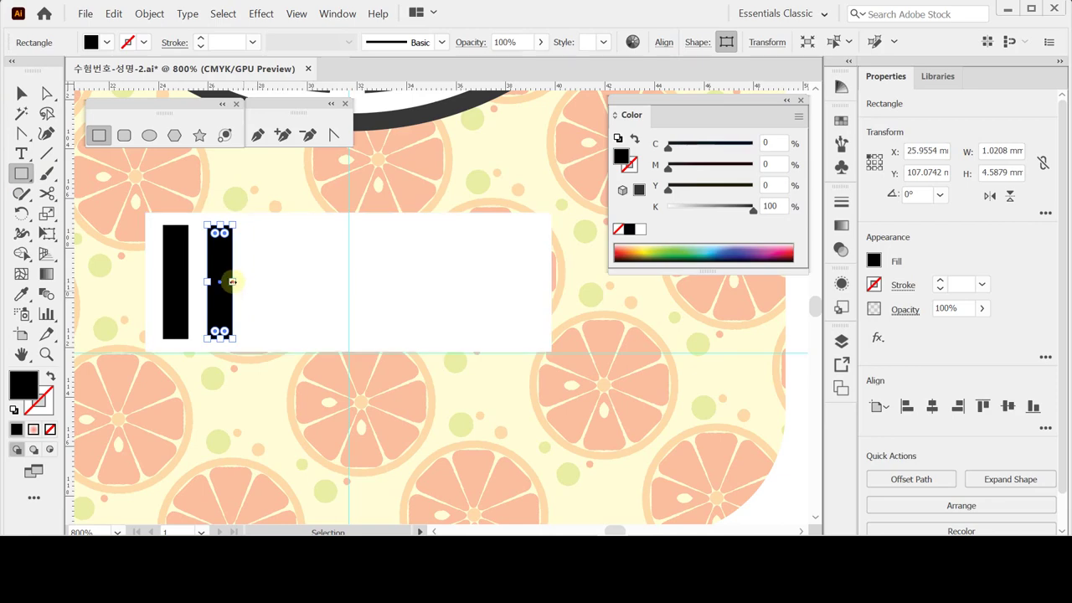
drag(232, 281, 233, 311)
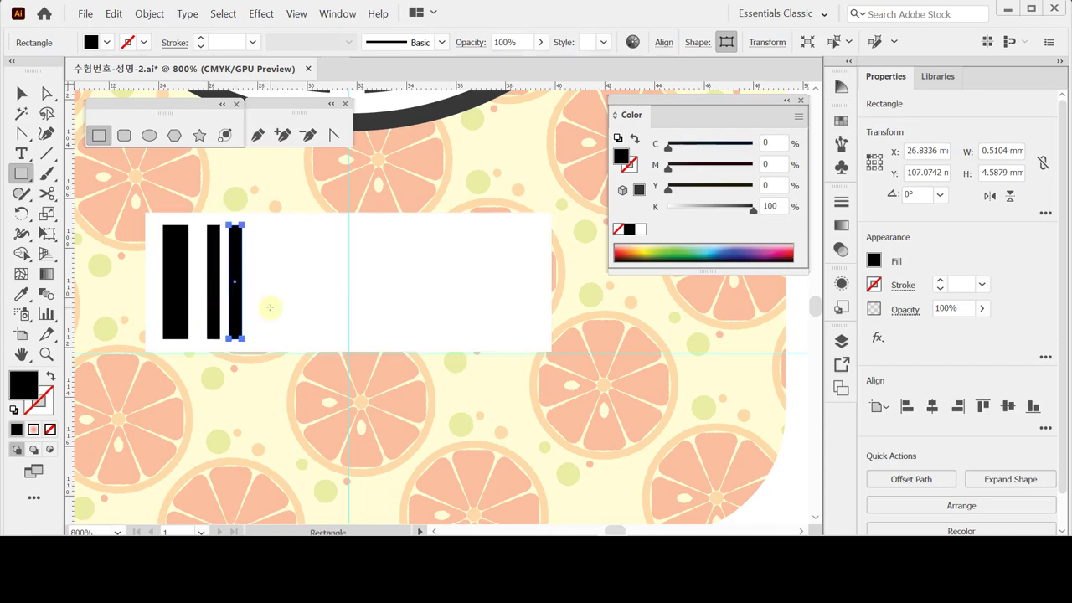
- Add a fourth bar about 1.7 mm wide and complete the barcode with further bars of varying widths
key(ctrl)
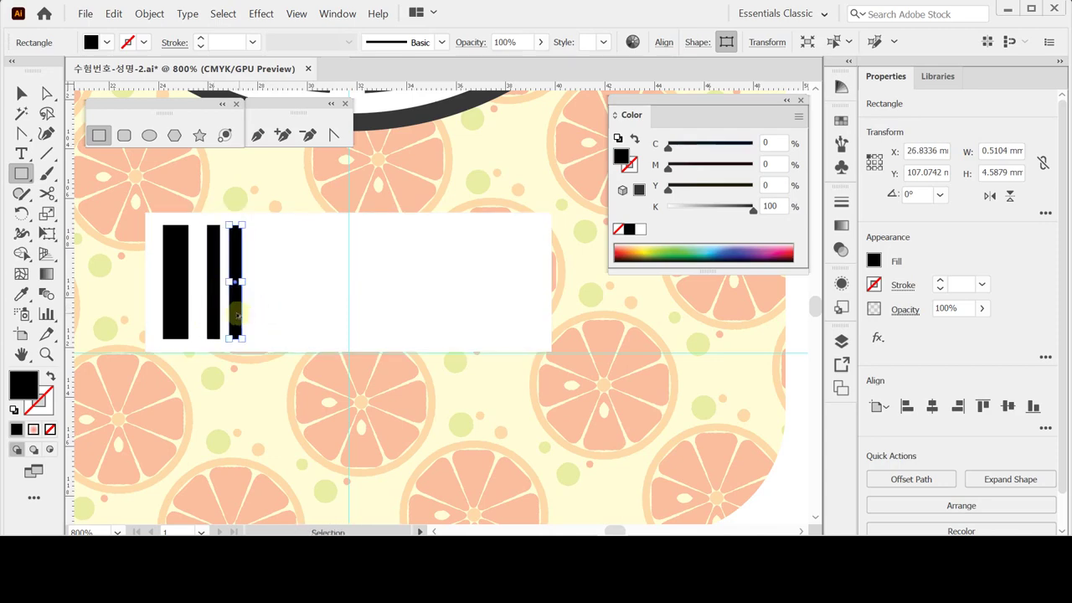
drag(236, 314, 316, 283)
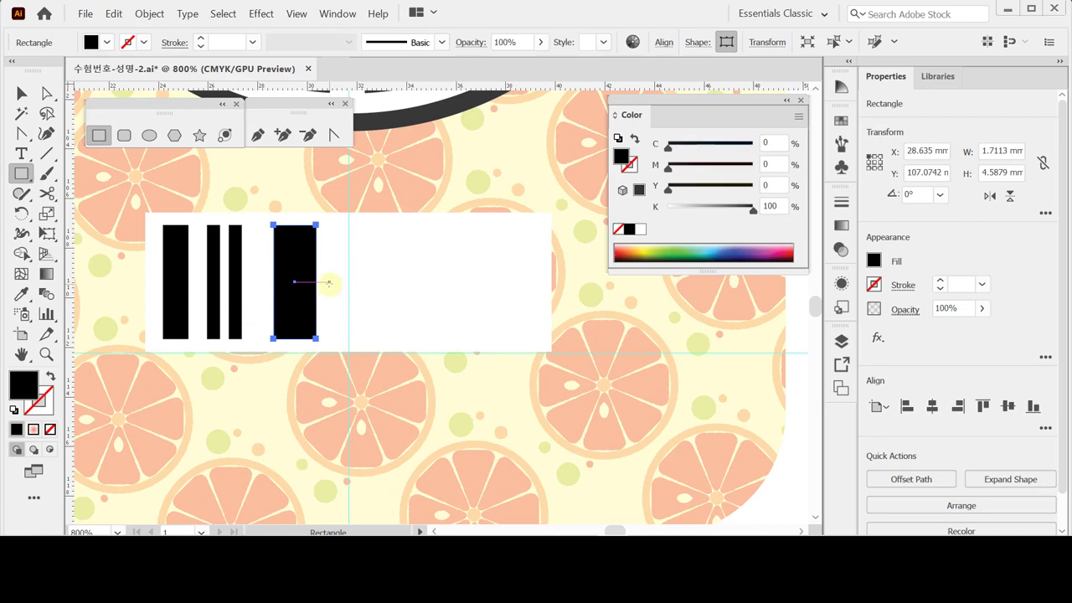
key(ctrl+shift+a)
key(ctrl+minus)
key(ctrl+minus)
key(ctrl+minus)
key(ctrl+minus)
key(ctrl+minus)
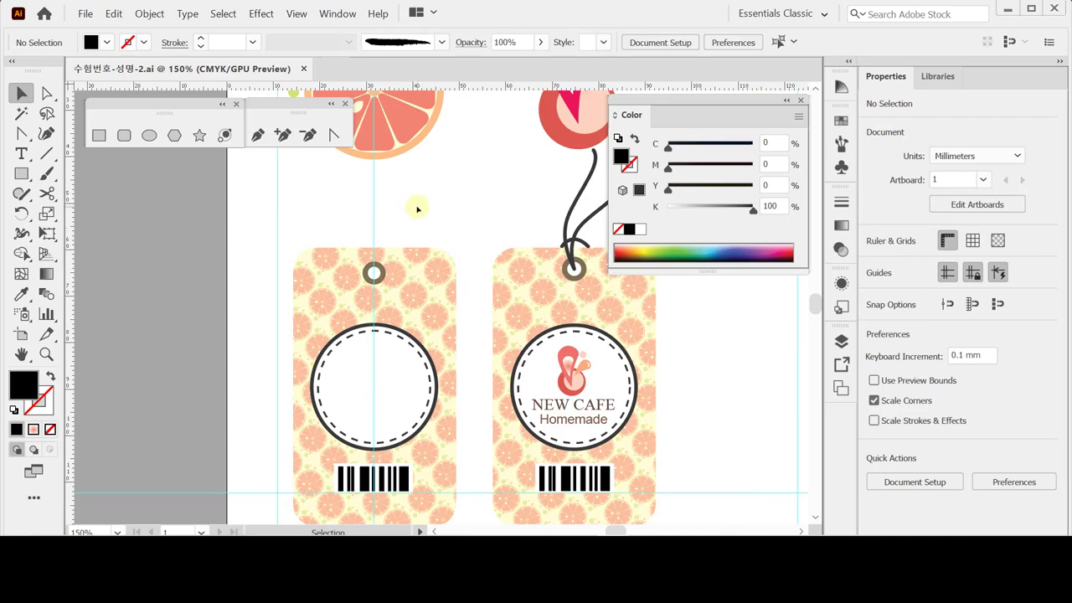
- Place a copy of the large logo over the left tag's circular label, bring it to the front and save the document
drag(484, 206, 405, 285)
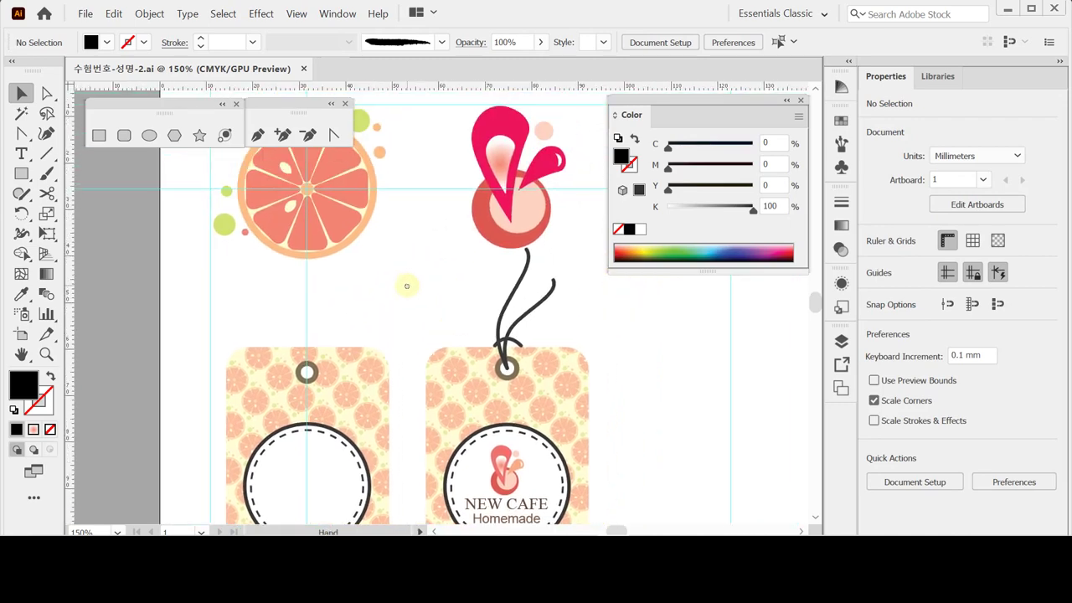
click(512, 194)
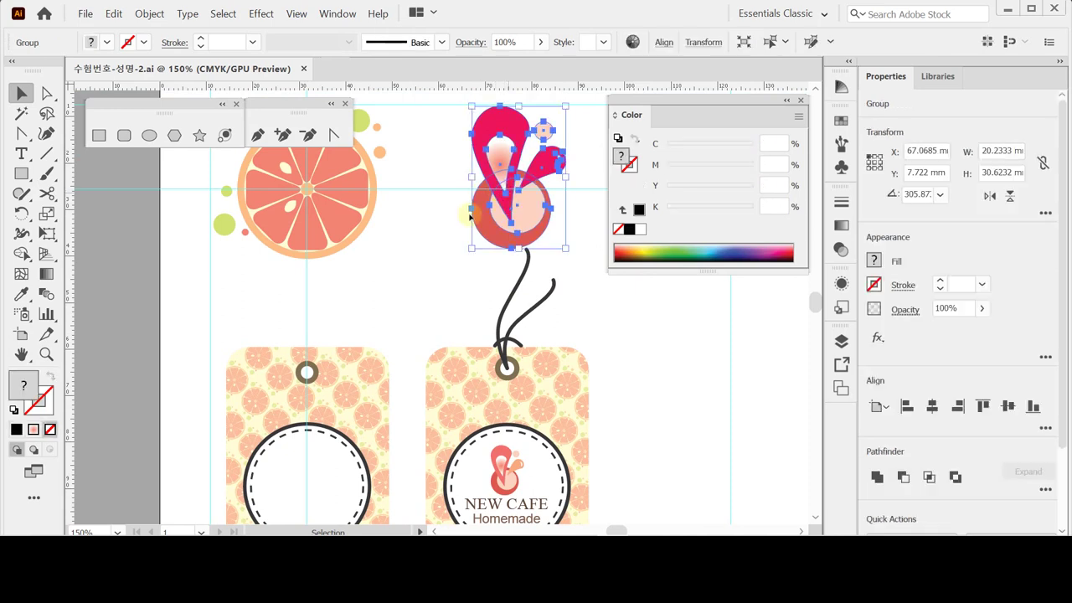
key(a)
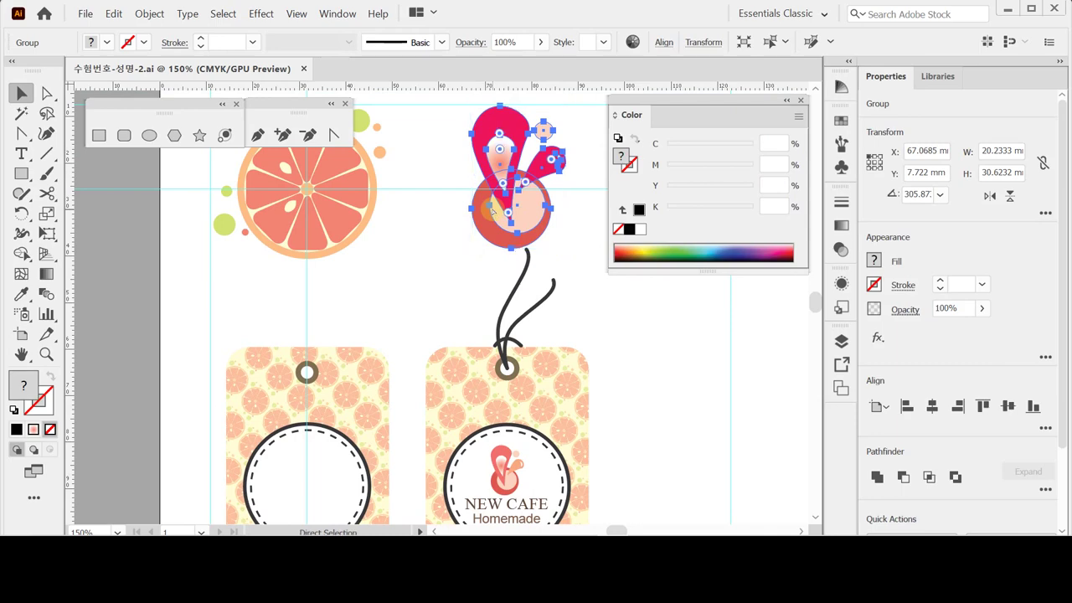
drag(493, 211, 400, 354)
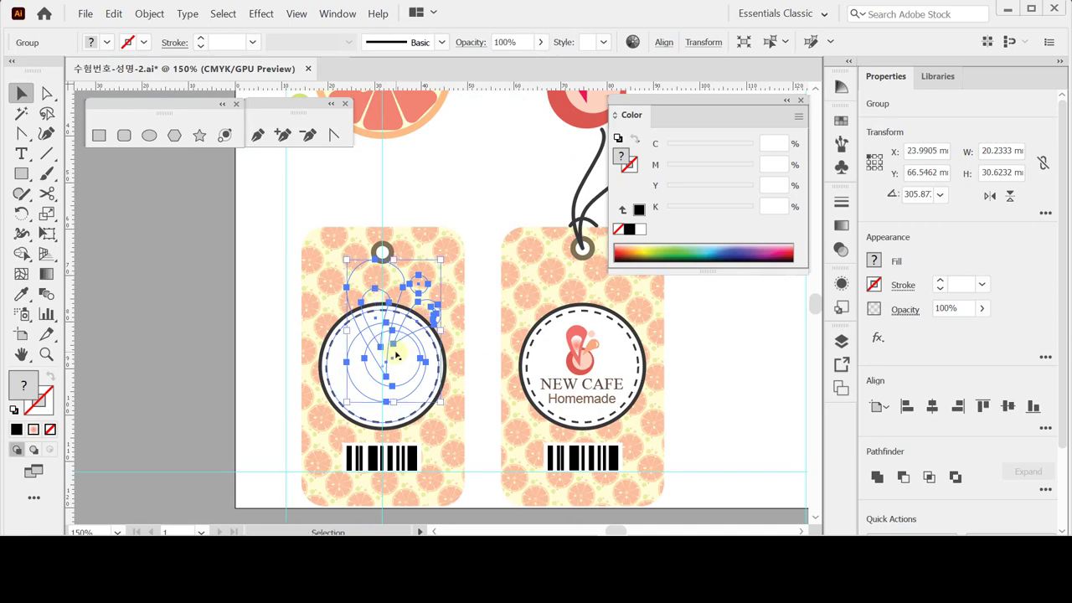
key(ctrl)
key(ctrl+s)
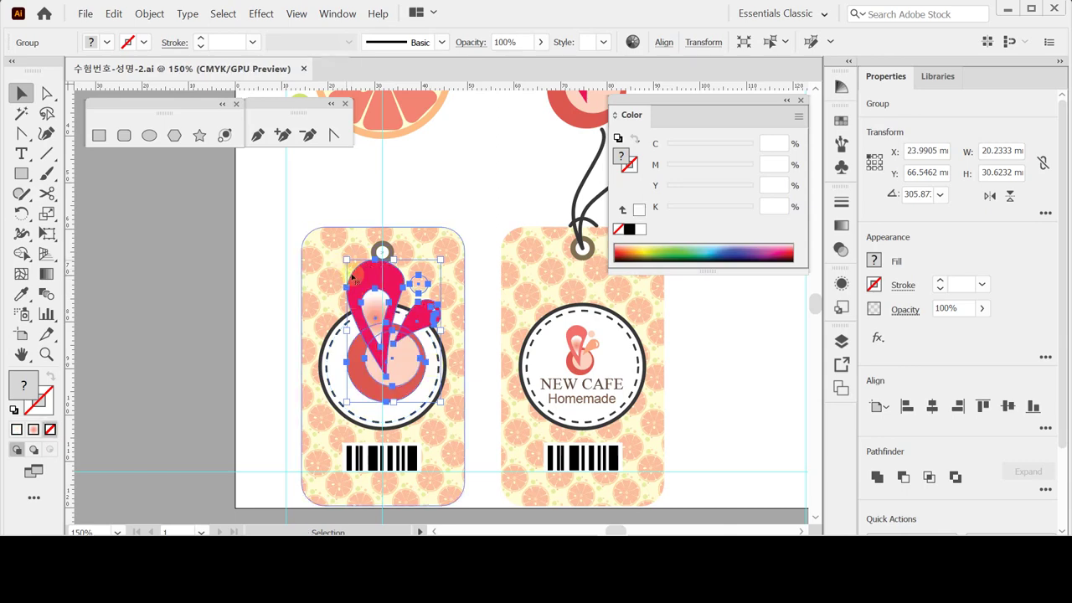
- Scale the logo copy on the left tag uniformly to 35%
double_click(46, 214)
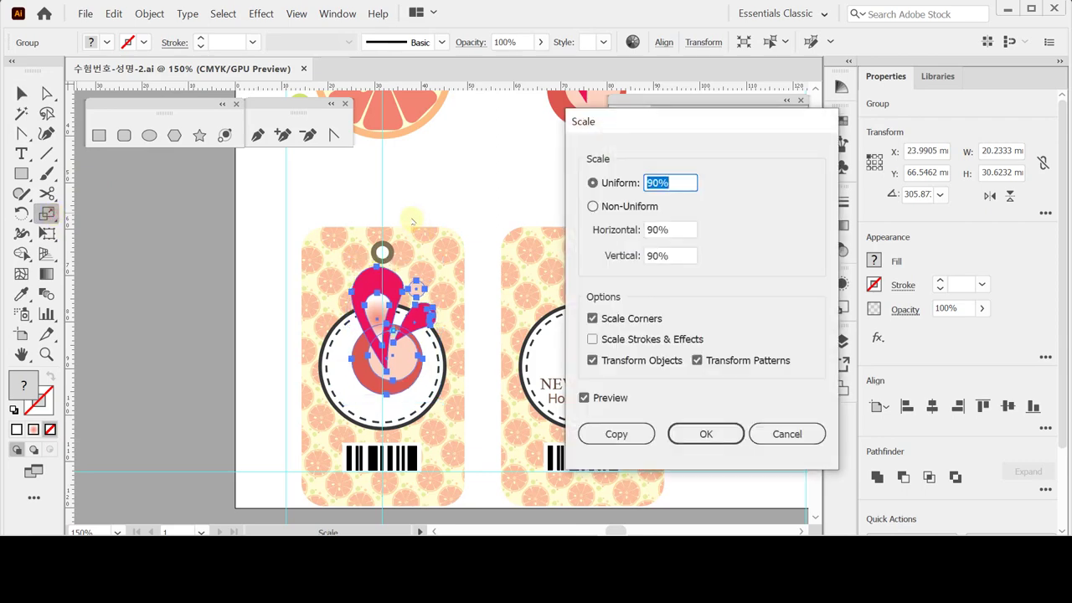
text(35)
key(Tab)
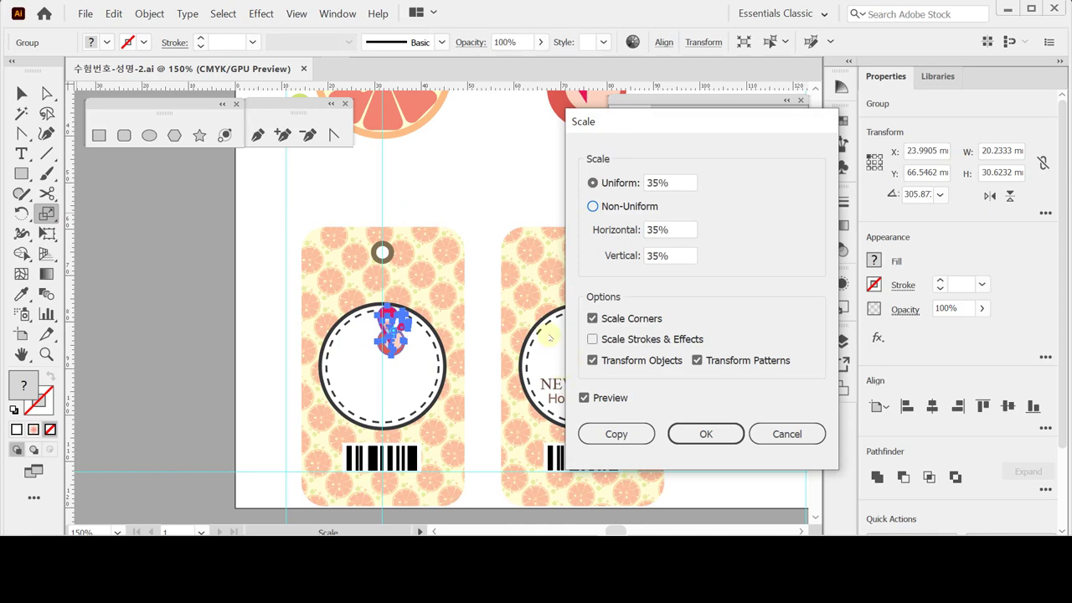
click(617, 434)
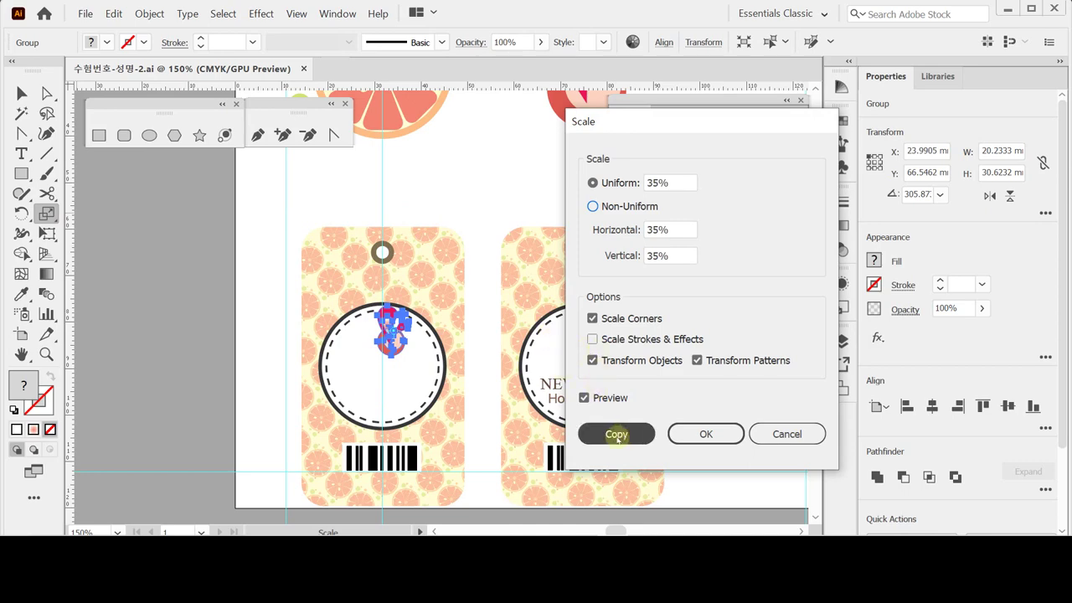
click(686, 437)
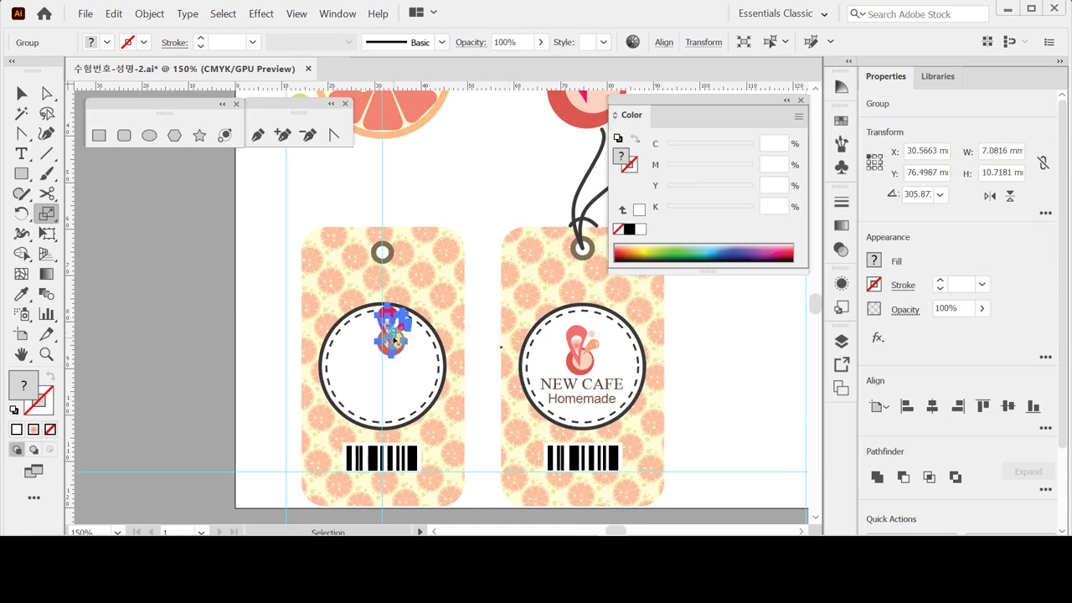
- Move the small logo to the upper middle of the left tag's circular label and save the document
drag(390, 333, 382, 350)
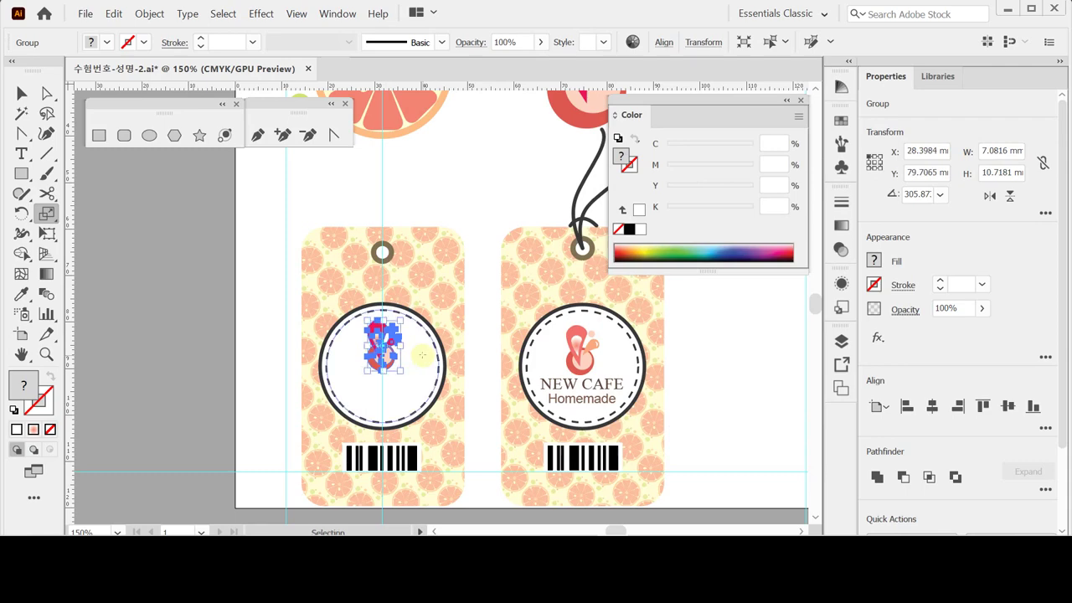
key(ctrl+s)
key(s)
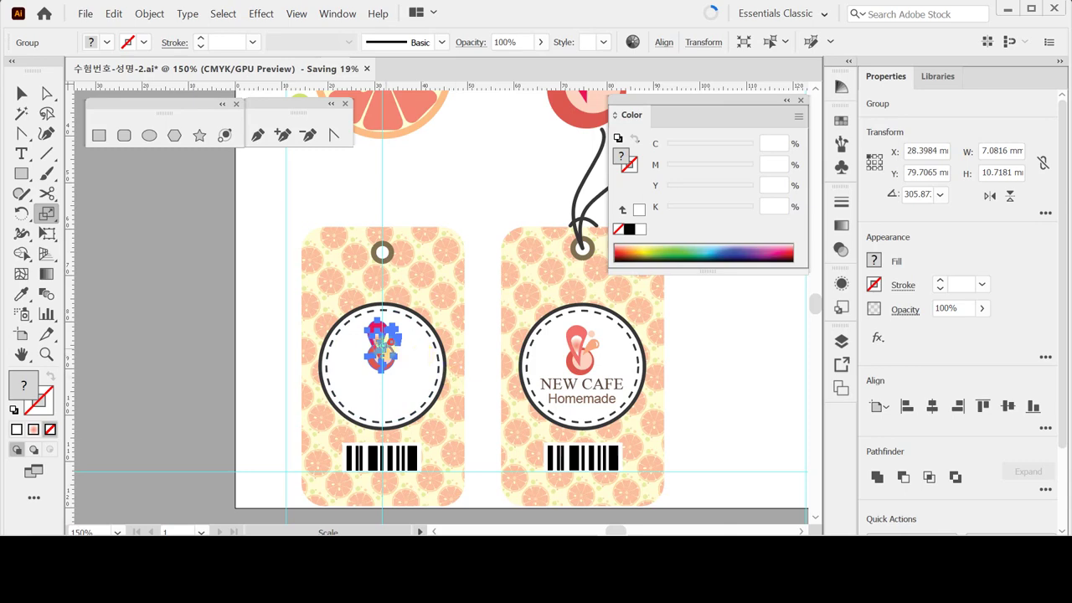
drag(377, 302, 303, 344)
click(184, 227)
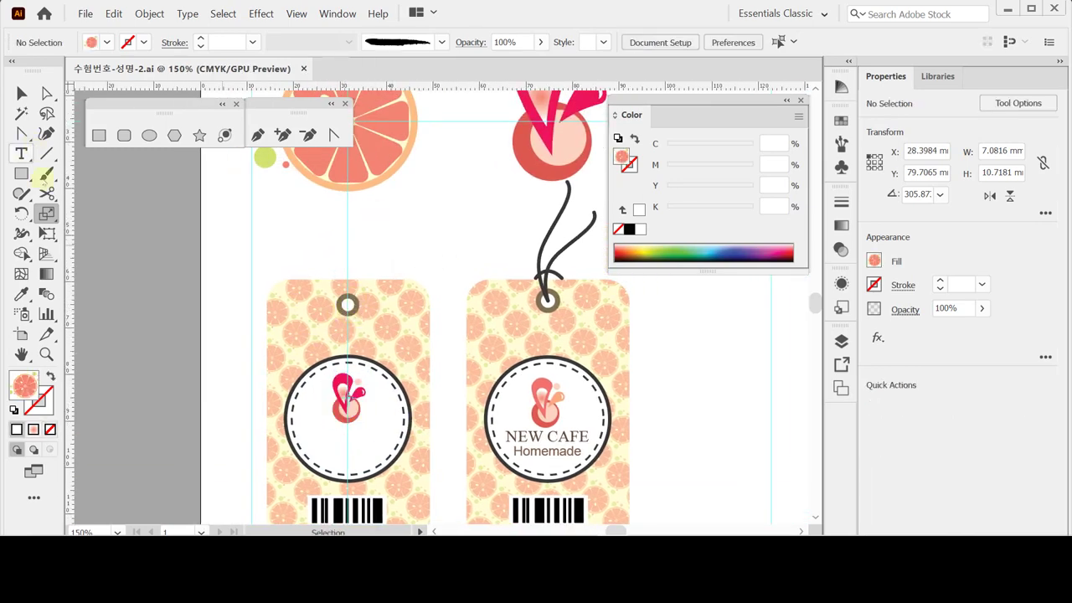
- Set up the Pen tool with no fill and a stroke colour of C 0, M 0, Y 0, K 90
click(258, 135)
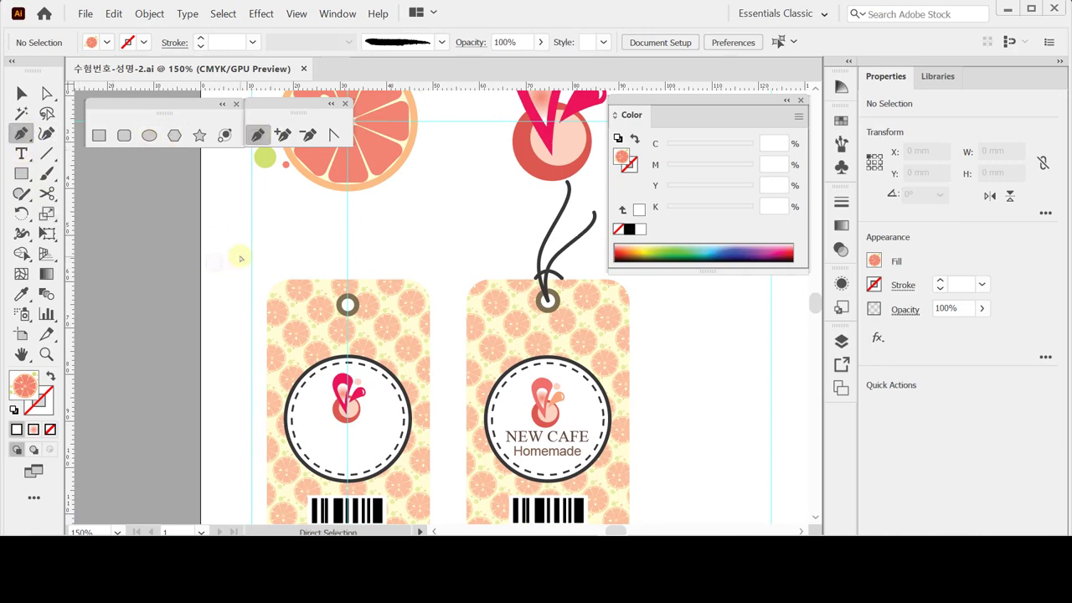
click(13, 409)
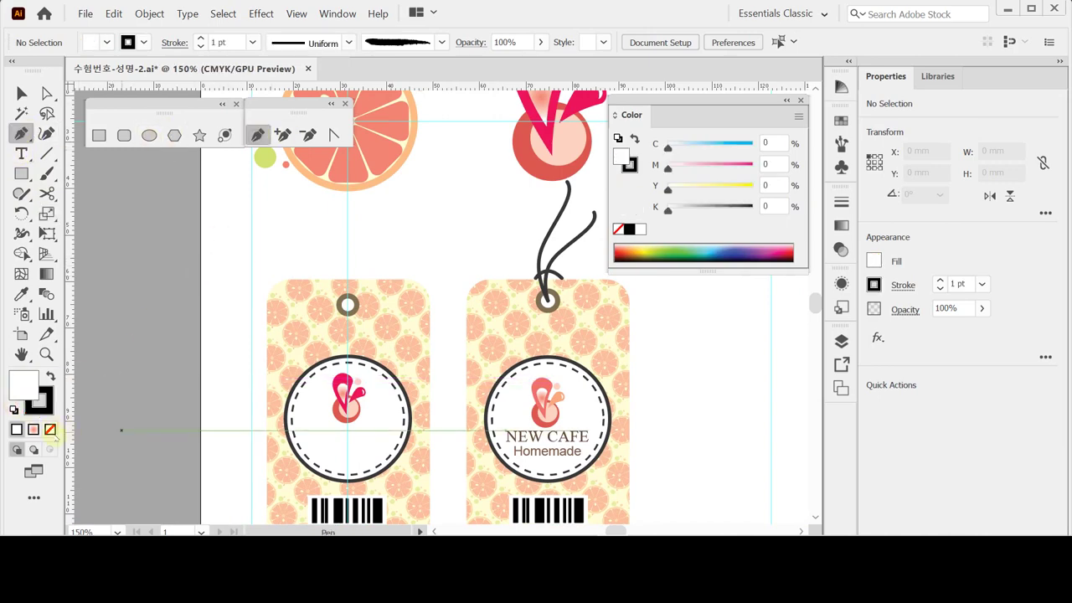
click(50, 429)
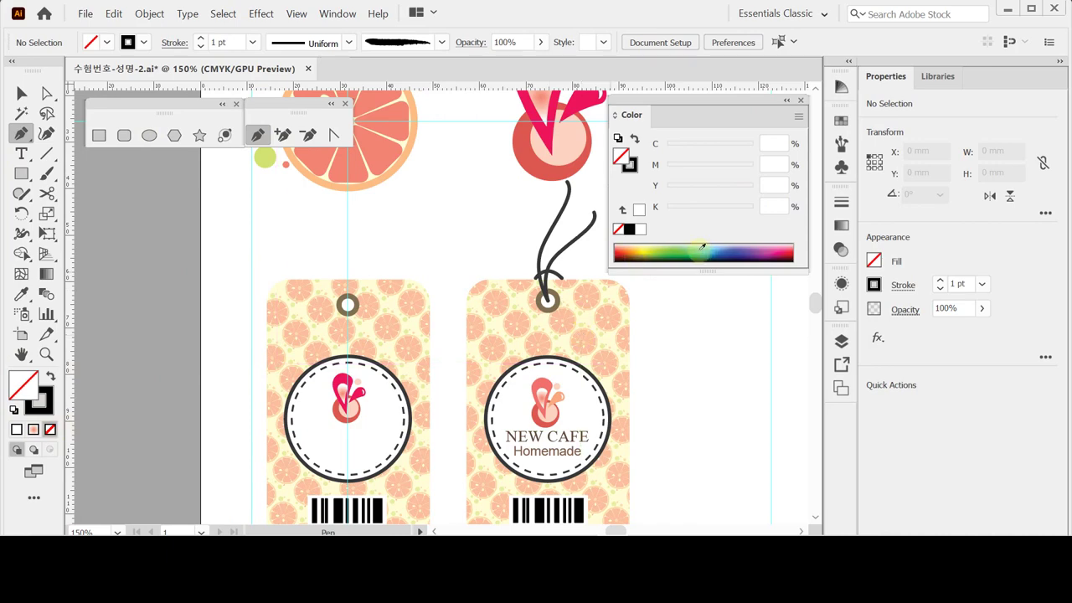
click(45, 405)
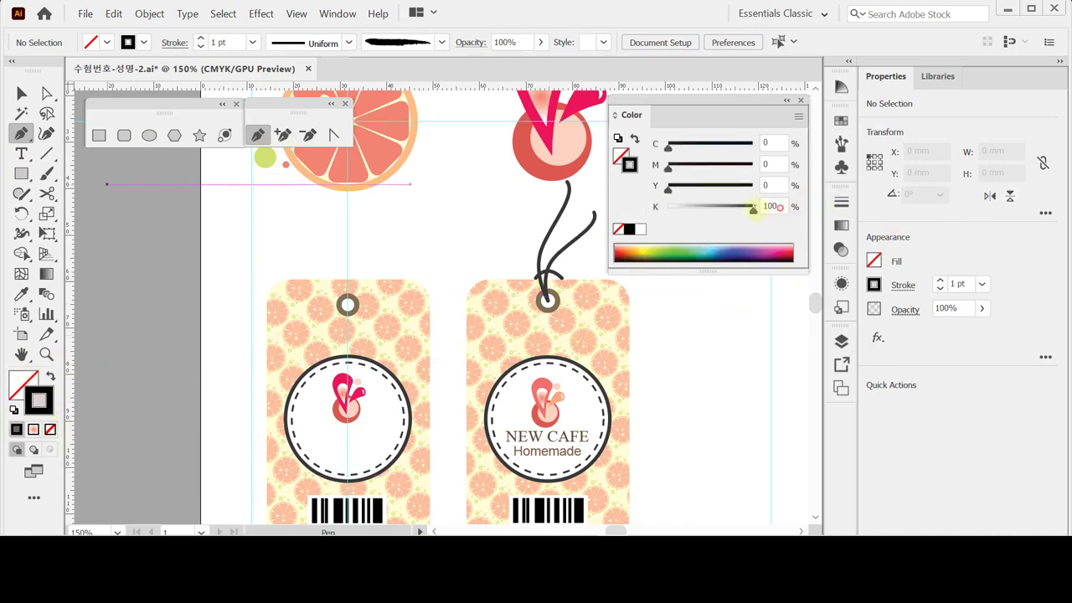
click(764, 207)
text(90)
key(Return)
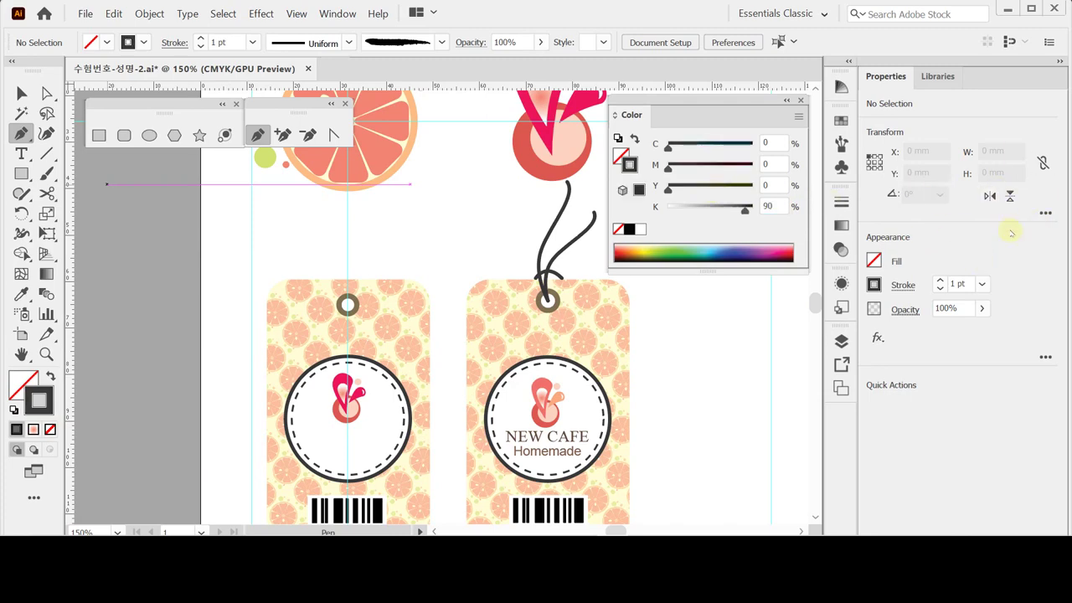
- Set the stroke weight to 2 pt with round caps
click(940, 280)
click(903, 285)
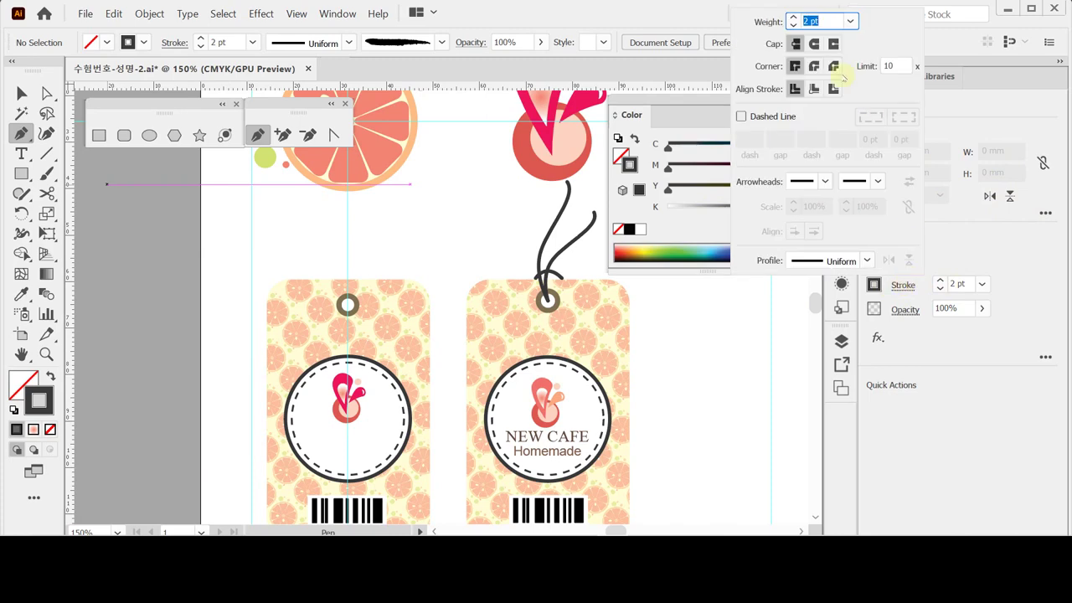
click(814, 43)
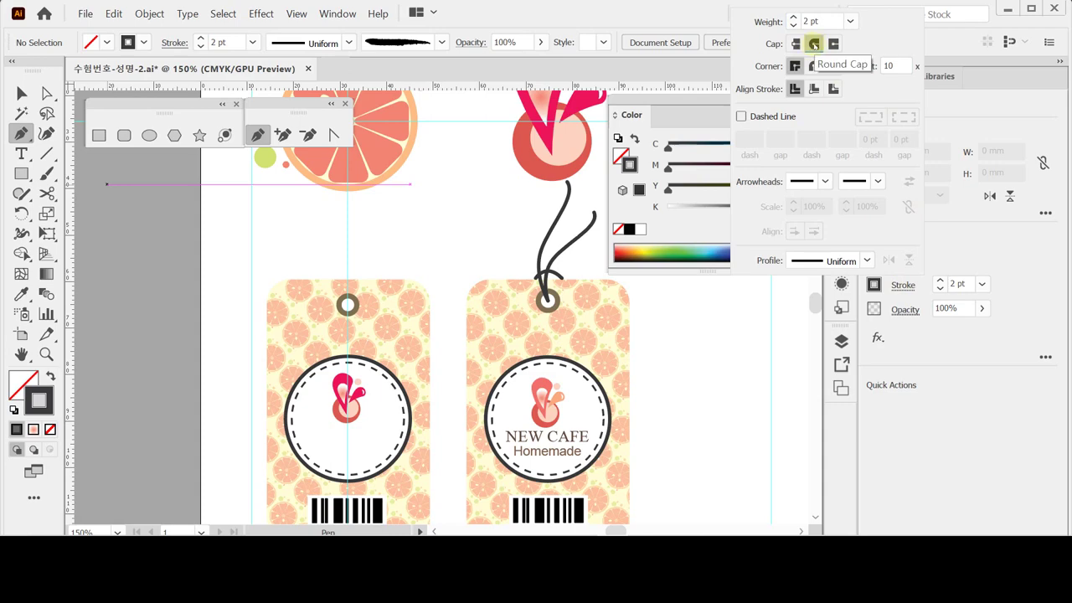
click(946, 43)
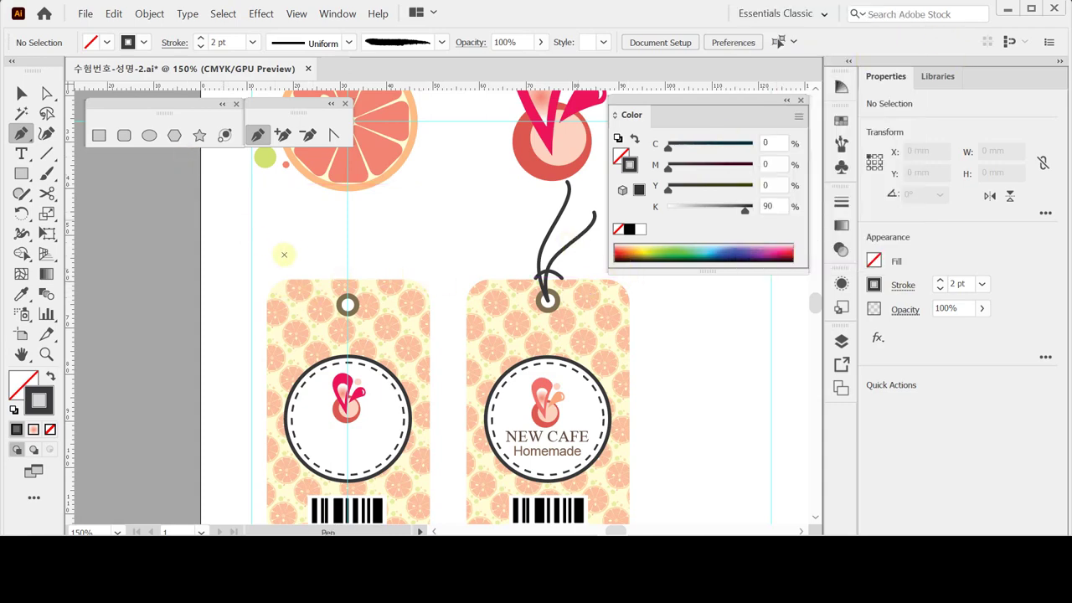
- Draw a small upward-bulging arc across the middle of the left tag's upper edge with the Pen tool and end the path
key(Caps_Lock)
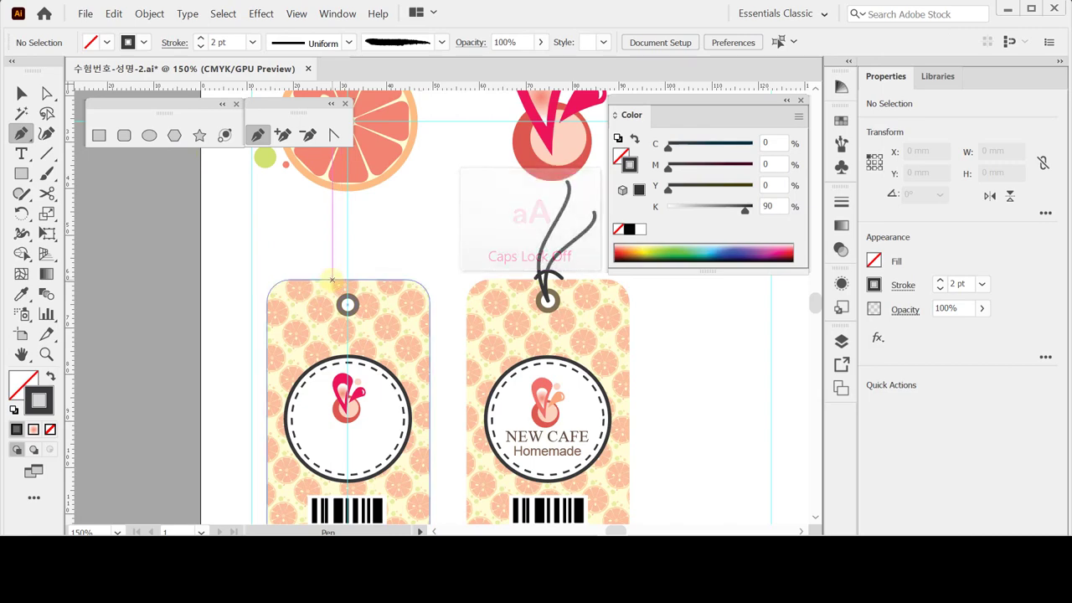
key(Caps_Lock)
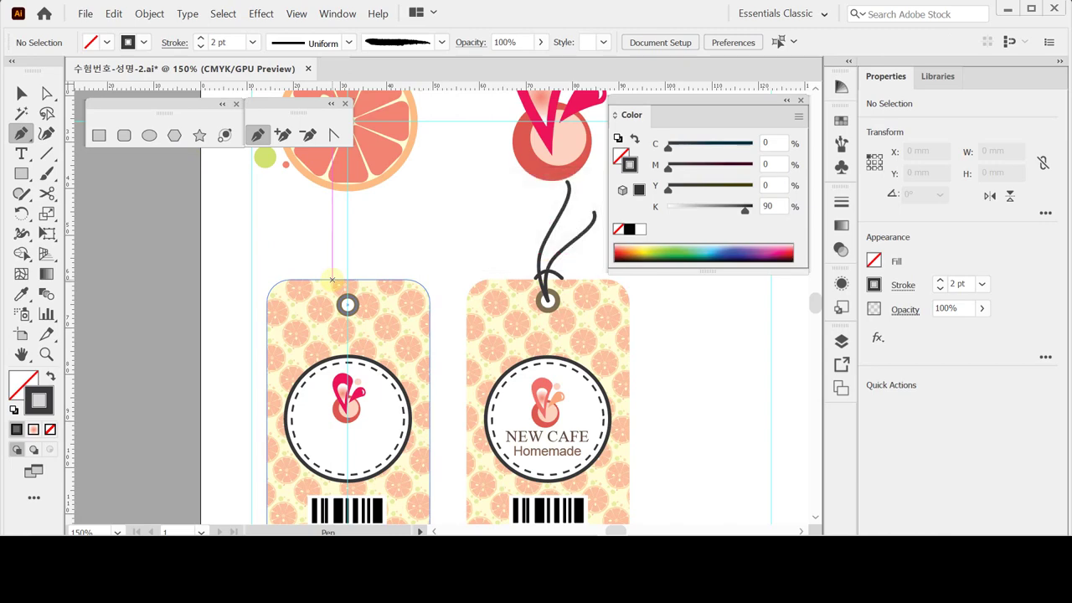
key(Caps_Lock)
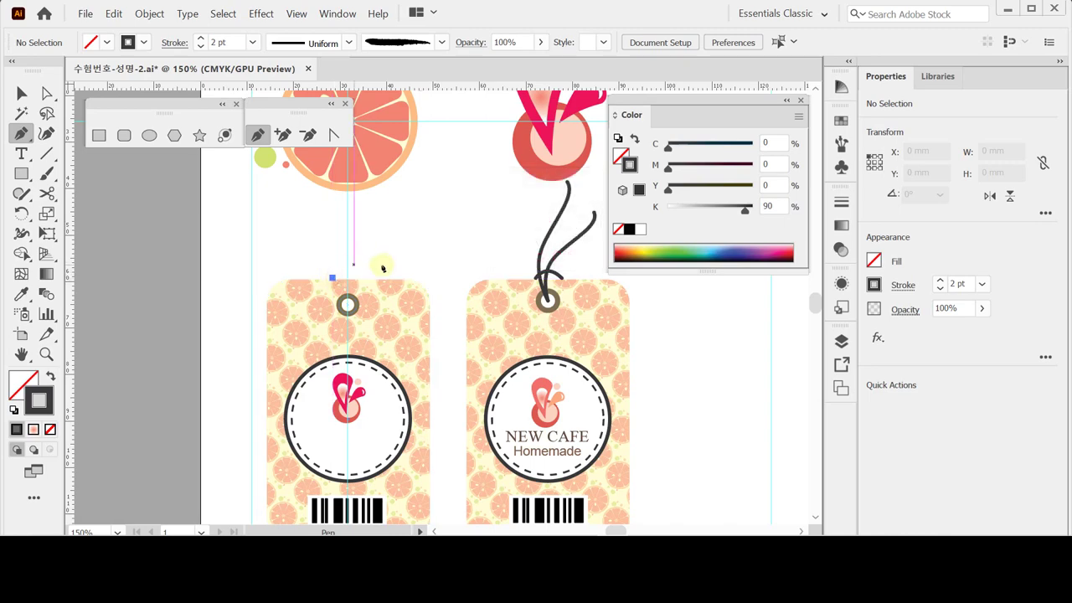
click(363, 278)
drag(371, 288, 378, 301)
key(ctrl)
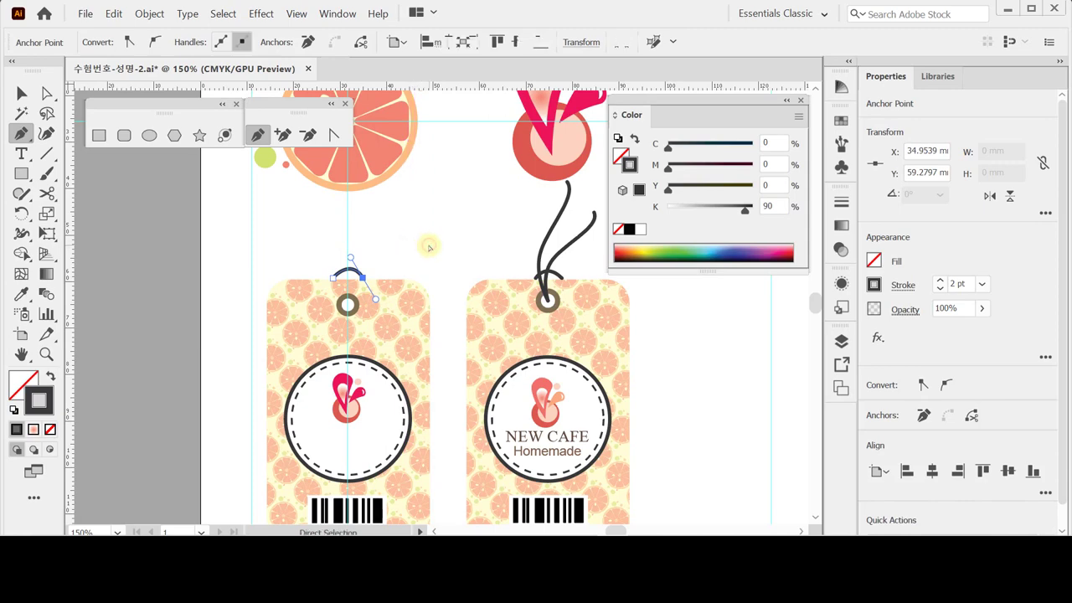
ctrl+click(429, 248)
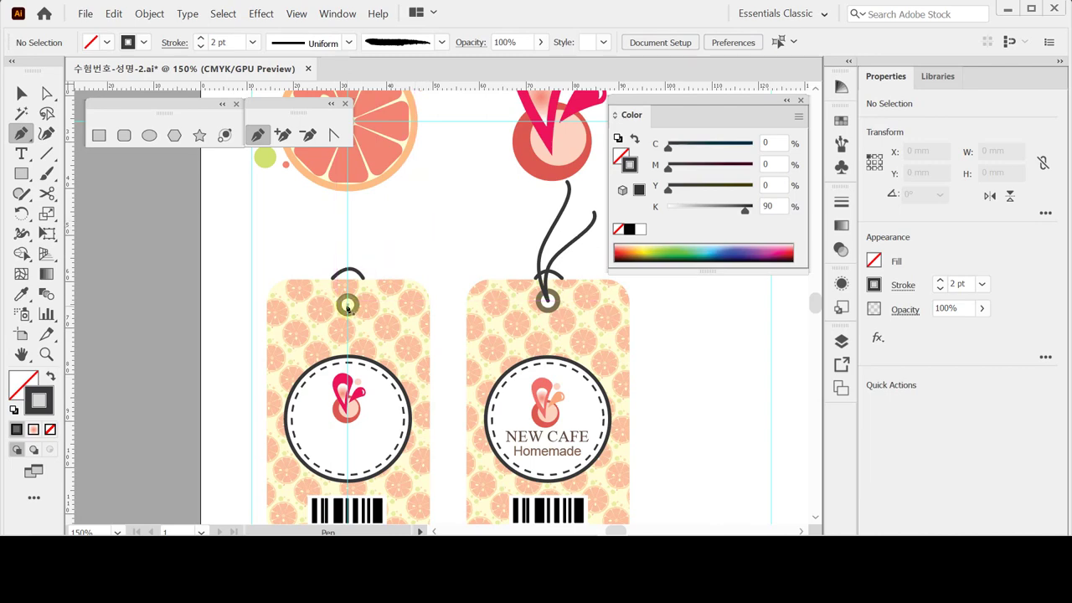
- Draw an S-curved string about 28 mm high from the left tag's hole up to the orange slice and end the path
drag(347, 308, 359, 217)
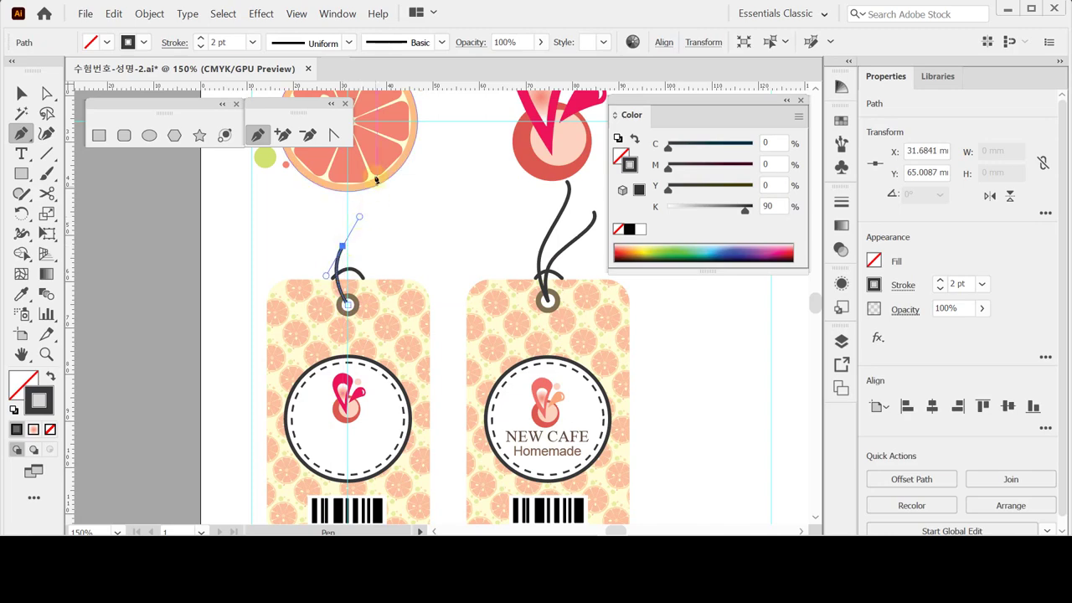
drag(361, 176, 354, 159)
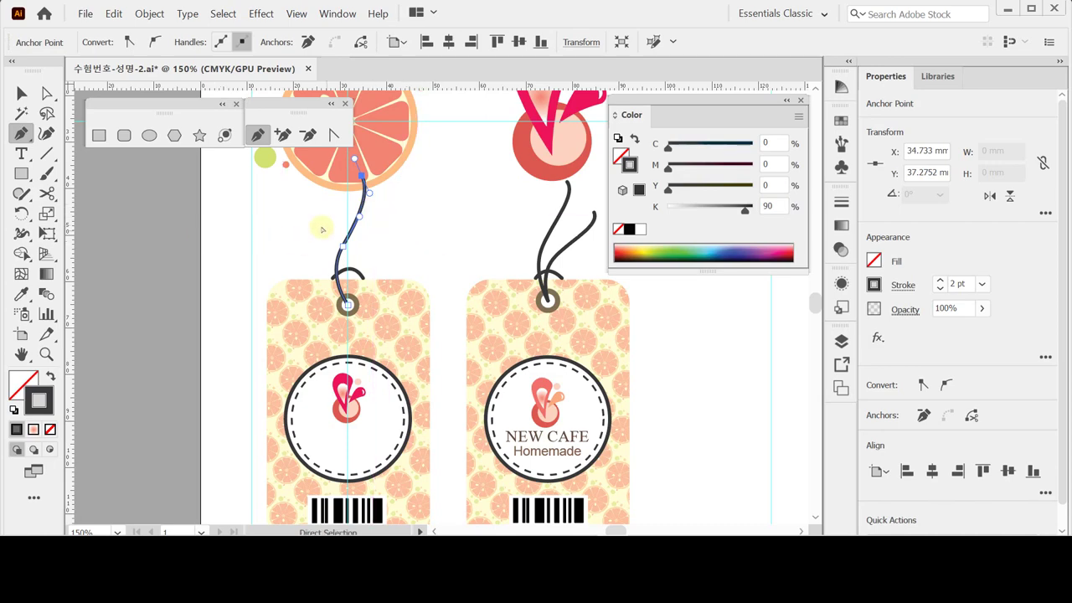
ctrl+click(191, 167)
key(v)
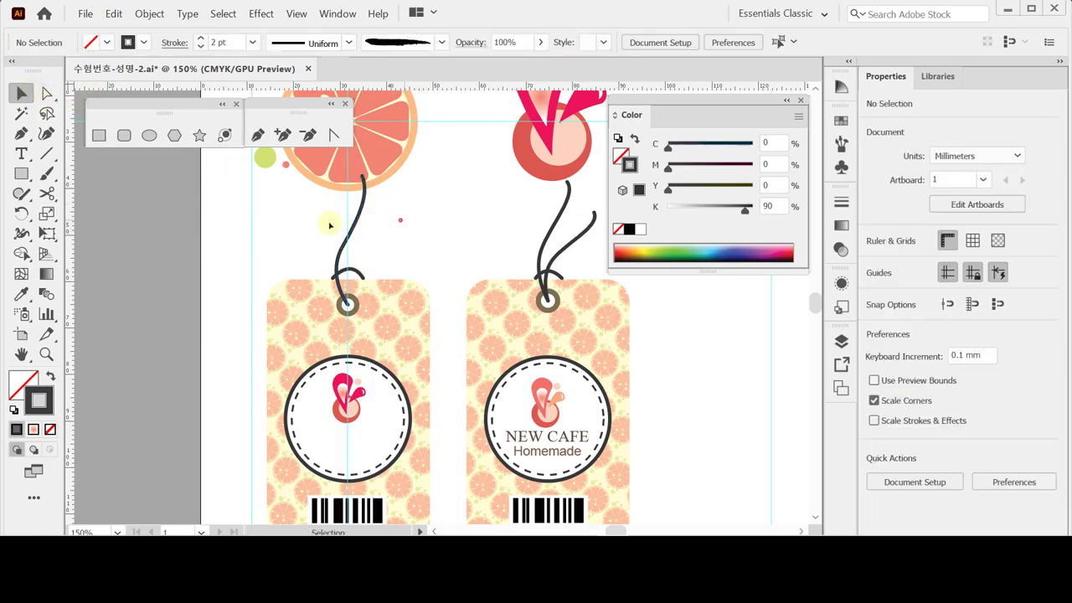
- Rotate a copy of the string clockwise by about 17° around its lower end at the tag's hole
click(337, 240)
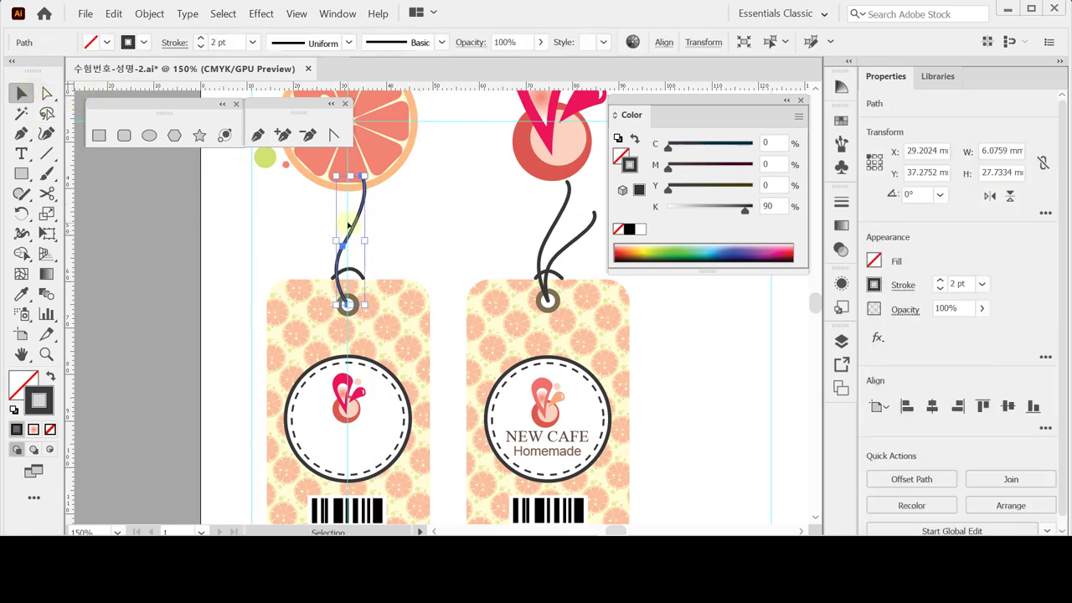
click(22, 212)
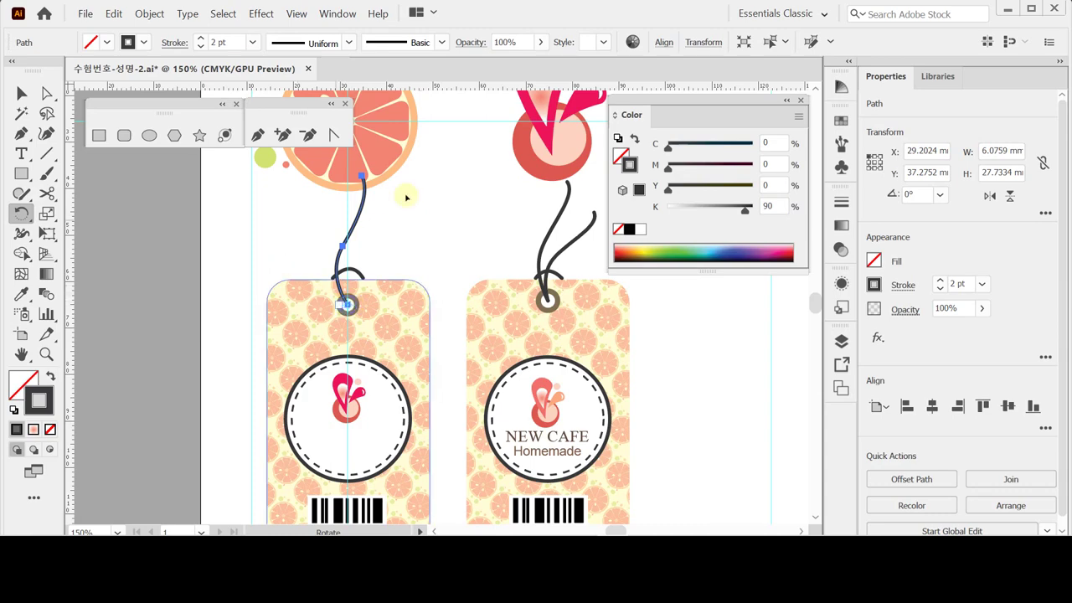
drag(407, 199, 414, 223)
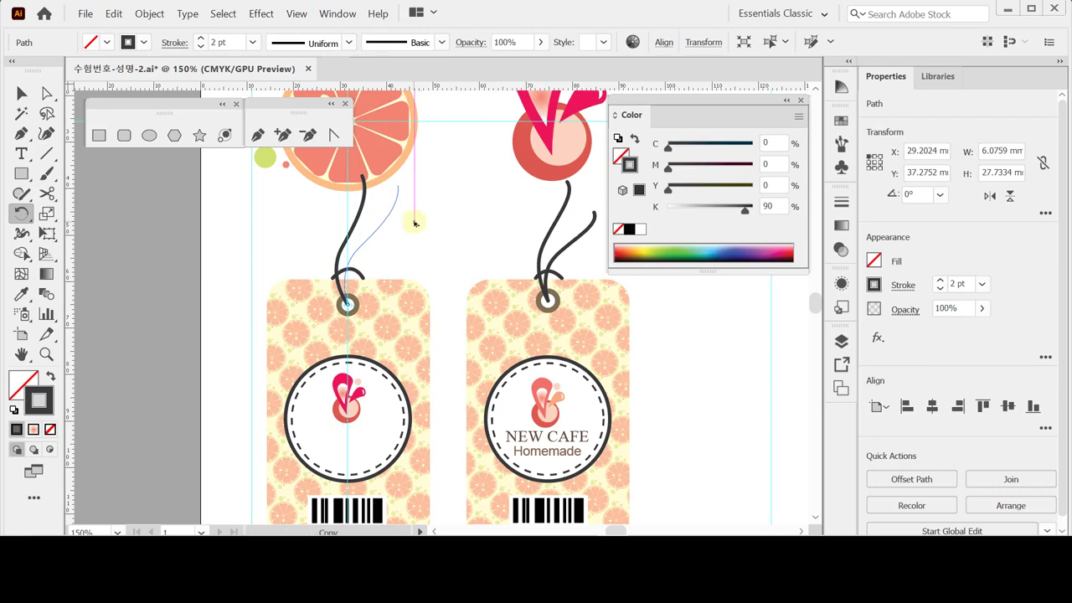
drag(413, 223, 414, 223)
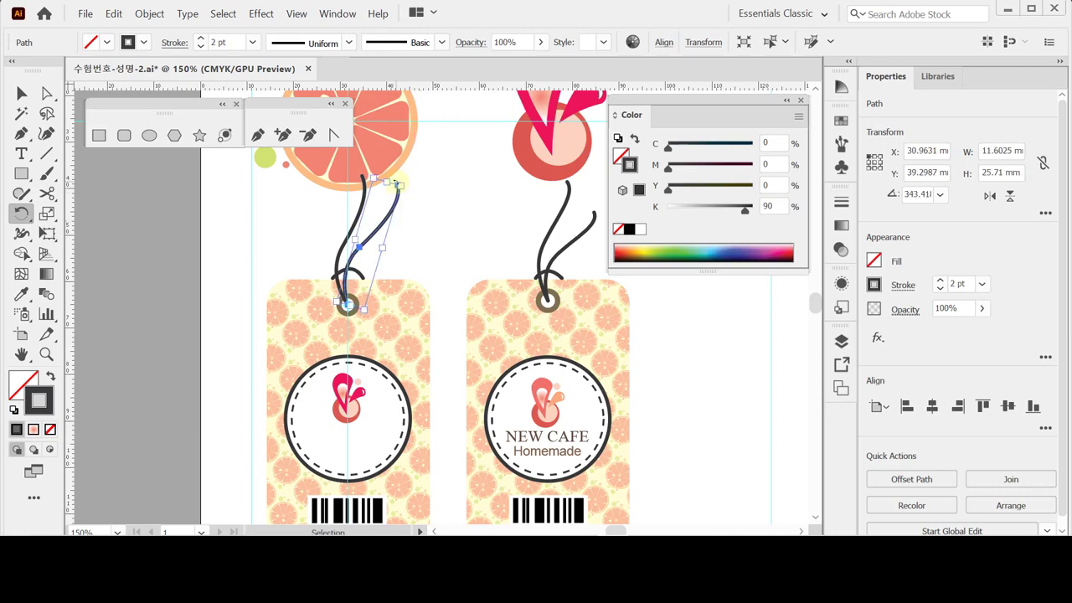
- Shorten the rotated string copy to about 20 mm high, keeping its lower end at the hole, and save the document
drag(385, 183, 377, 207)
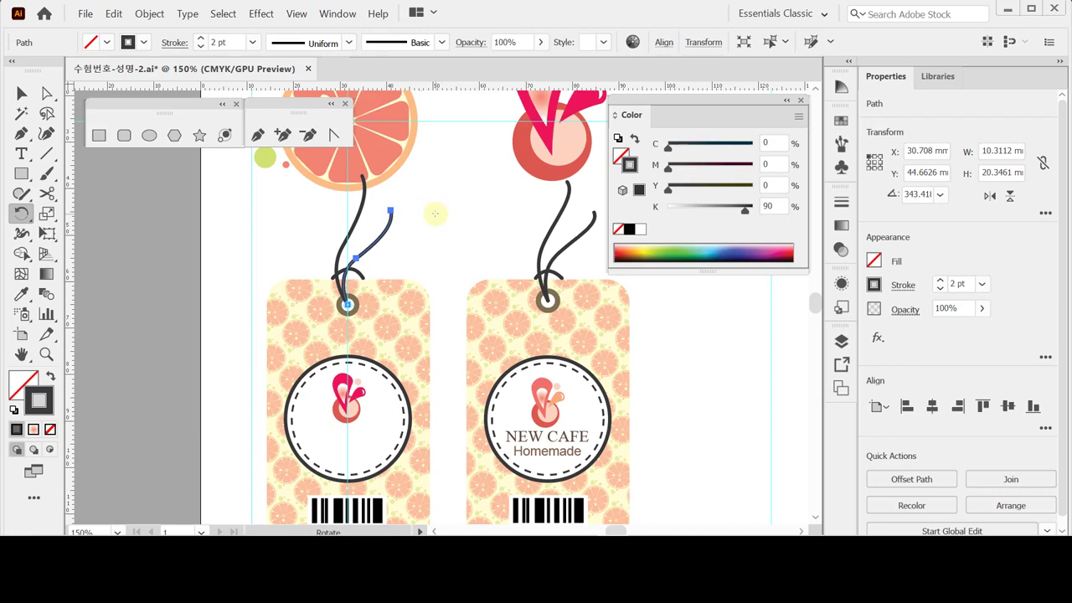
ctrl+click(436, 214)
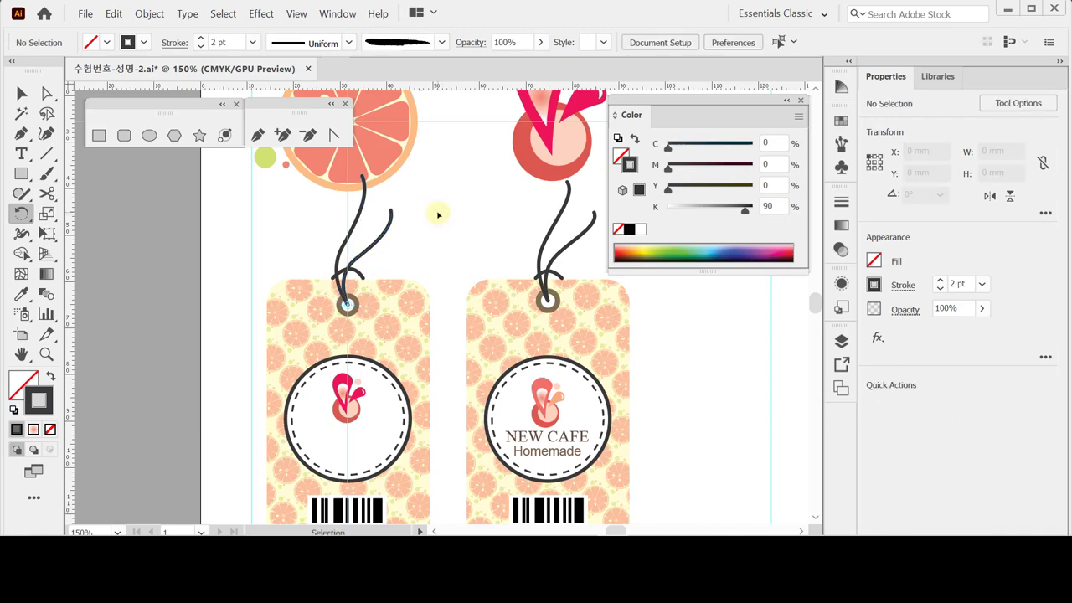
key(ctrl+s)
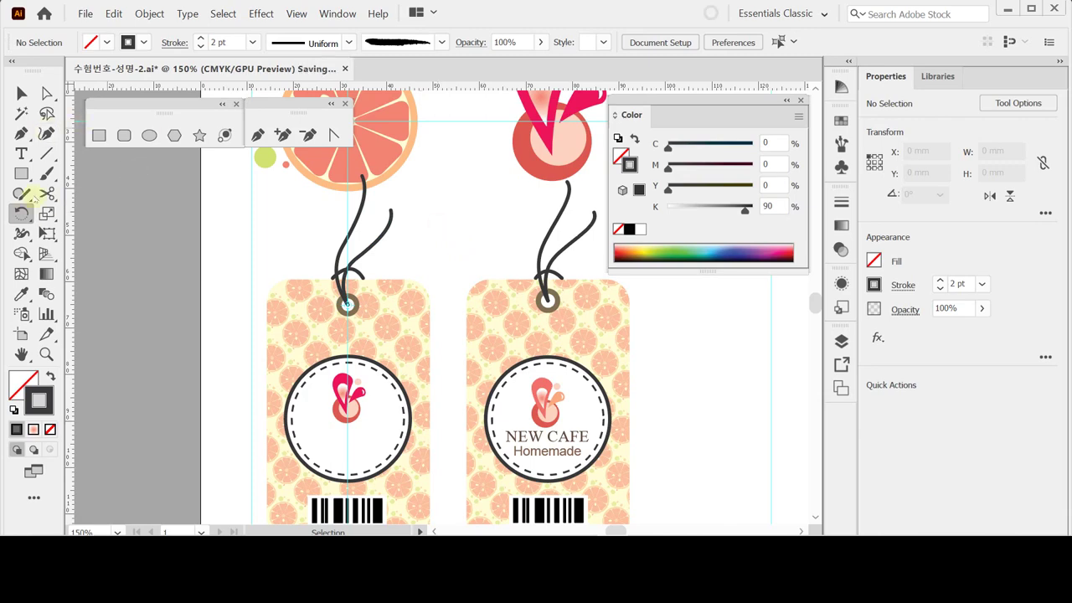
- Start a point text inside the left tag's dashed circle below the small logo and open the character settings
click(21, 152)
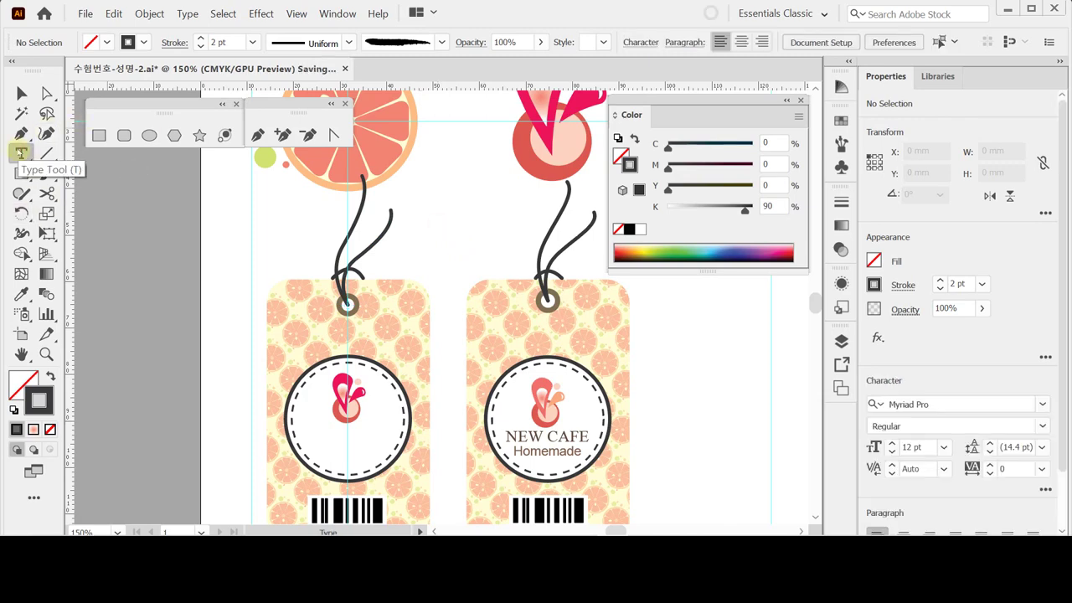
drag(293, 237, 282, 174)
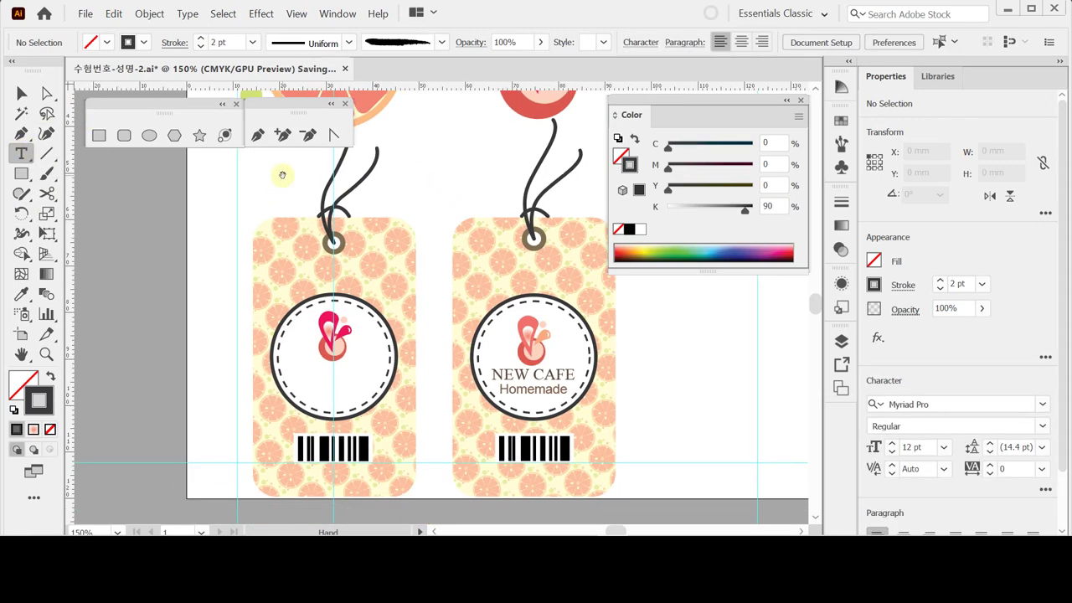
click(300, 367)
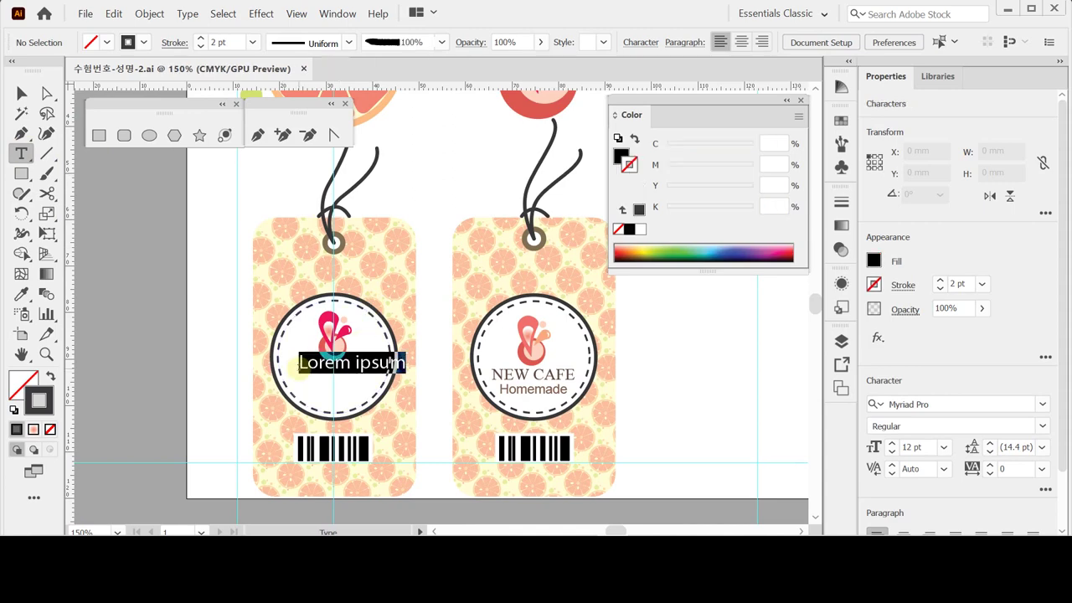
key(Escape)
key(ctrl+t)
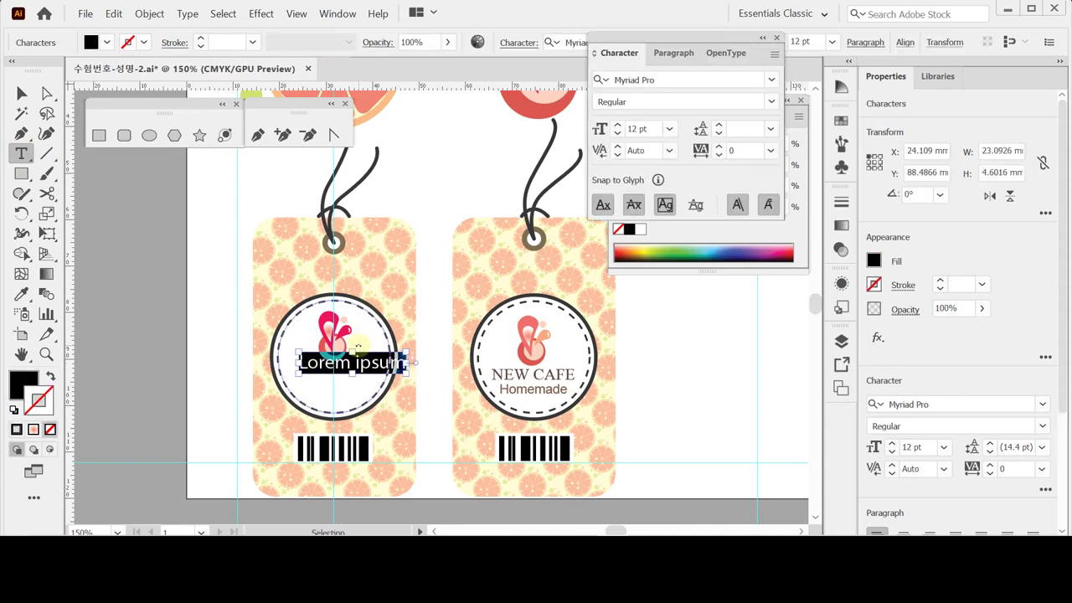
key(Return)
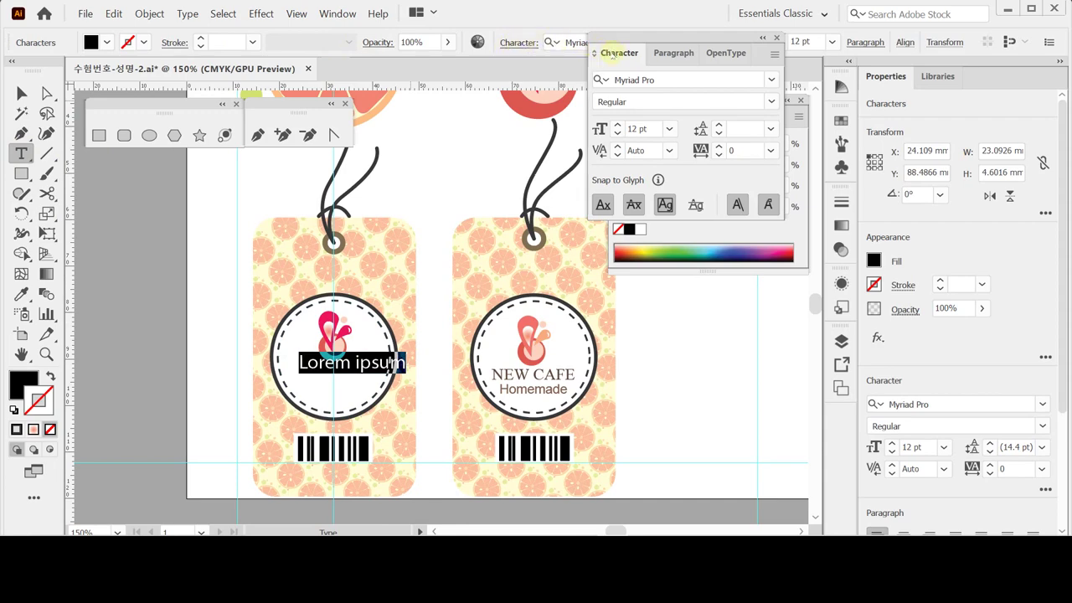
click(888, 381)
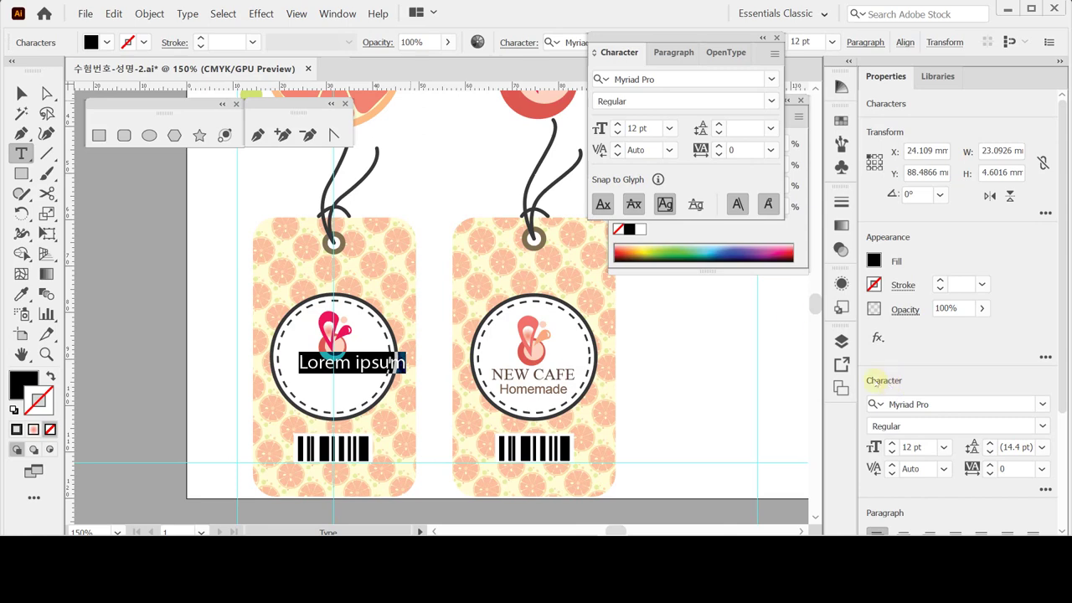
- Set the placeholder text's font to Times New Roman at 10 pt and collapse the character settings
click(659, 78)
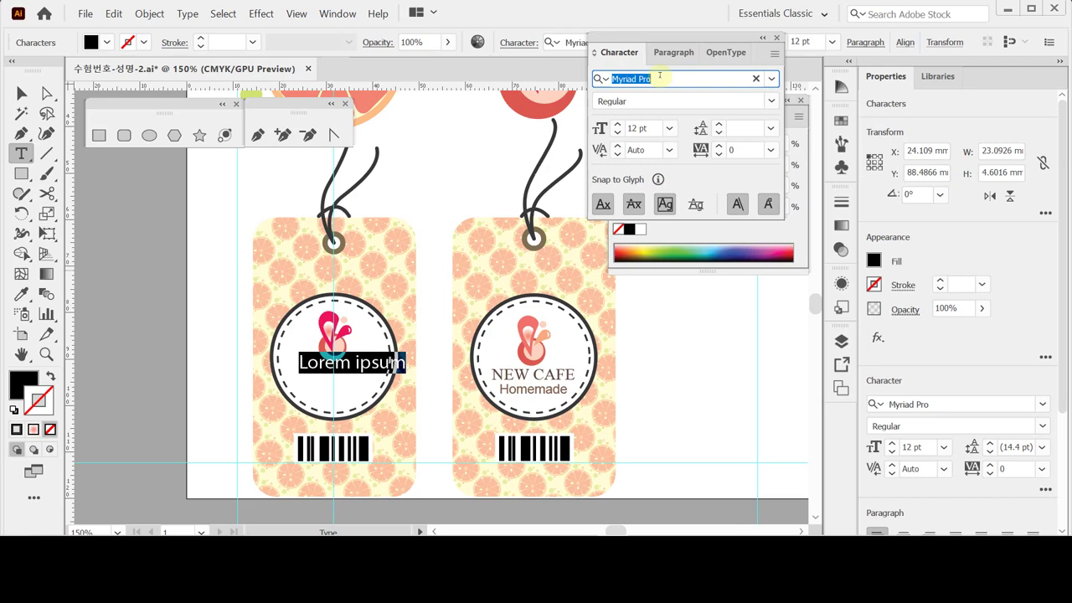
key(BackSpace)
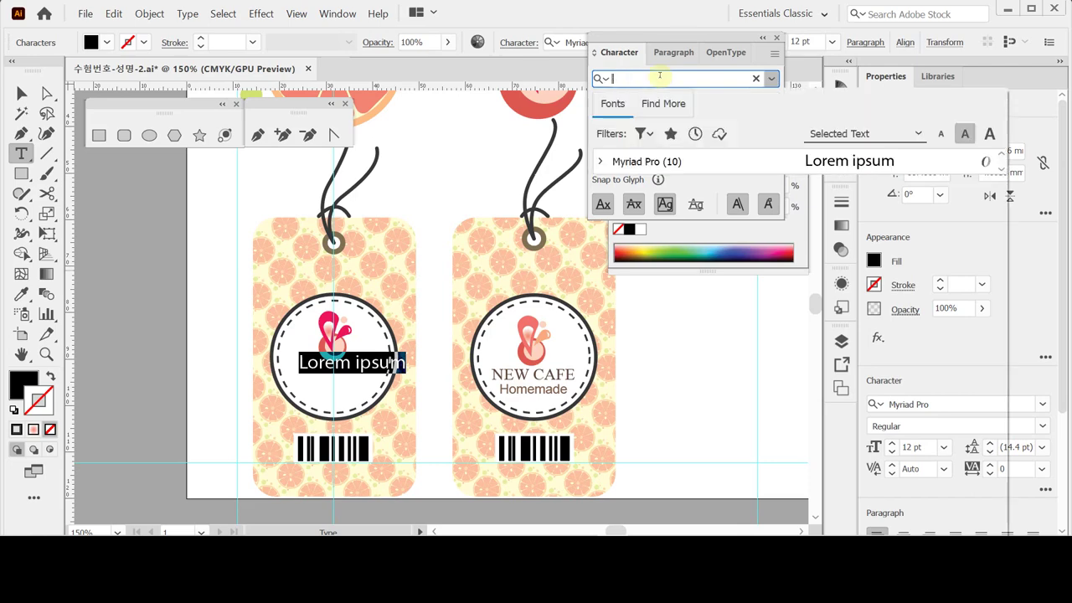
text(t)
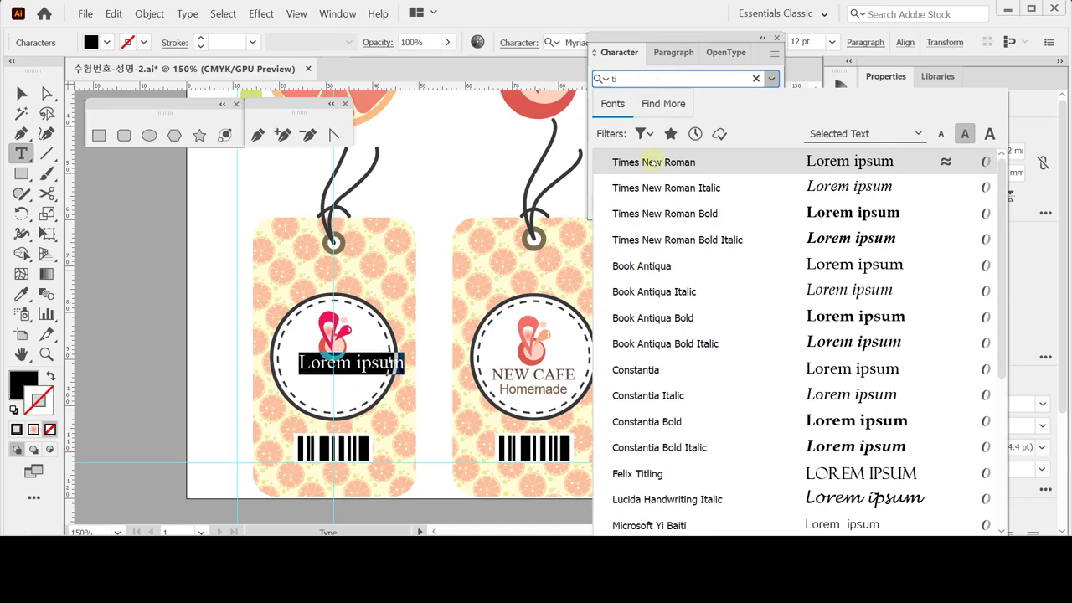
text(i)
key(BackSpace)
click(642, 163)
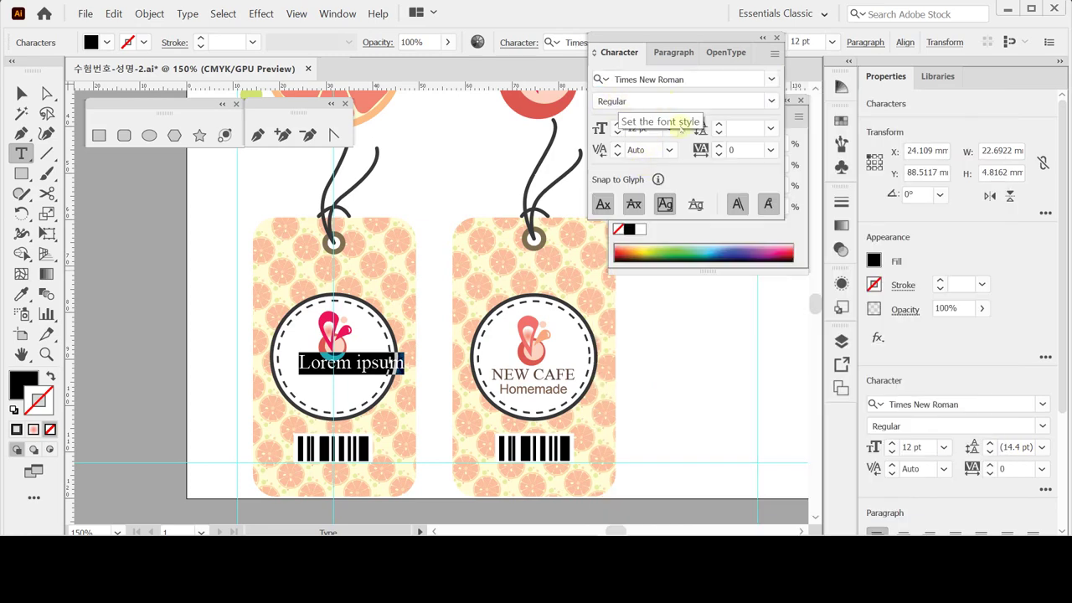
click(617, 132)
click(618, 132)
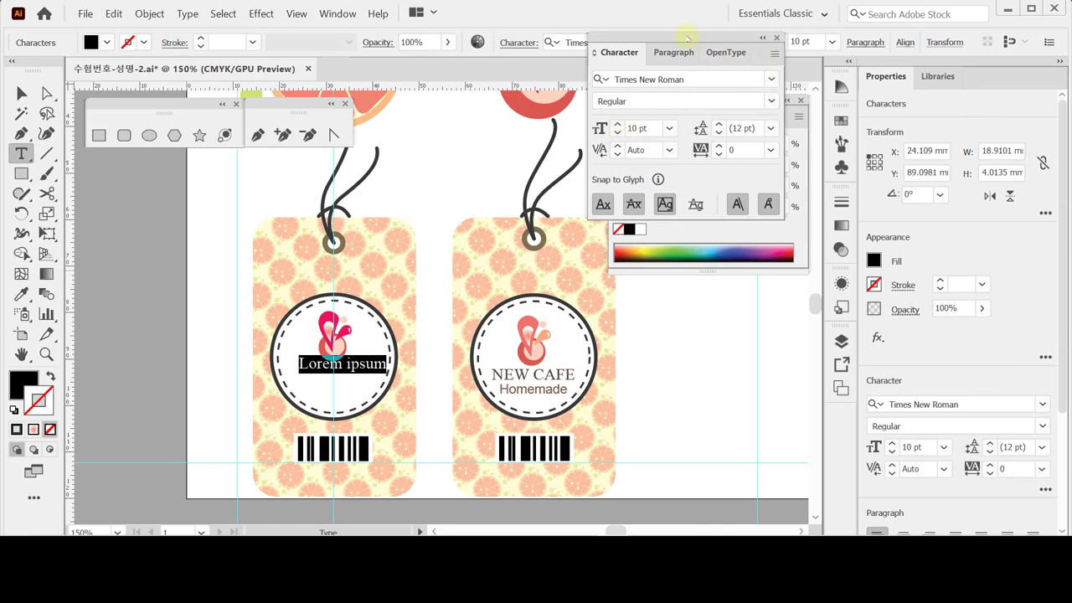
double_click(620, 52)
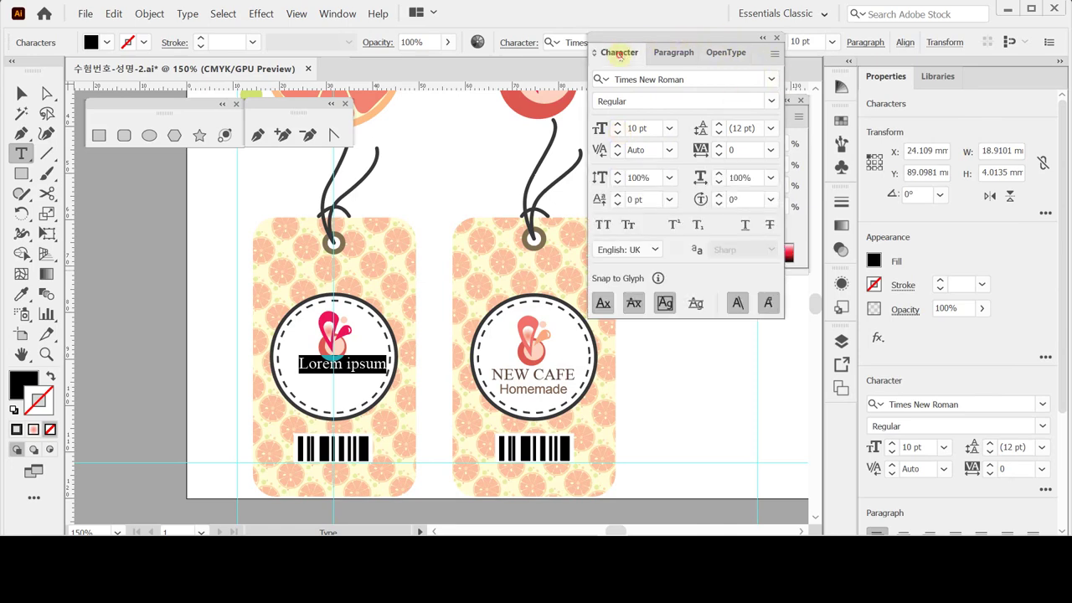
double_click(620, 52)
- Set the placeholder text's fill colour to C 60, M 70, Y 80, K 30
click(620, 157)
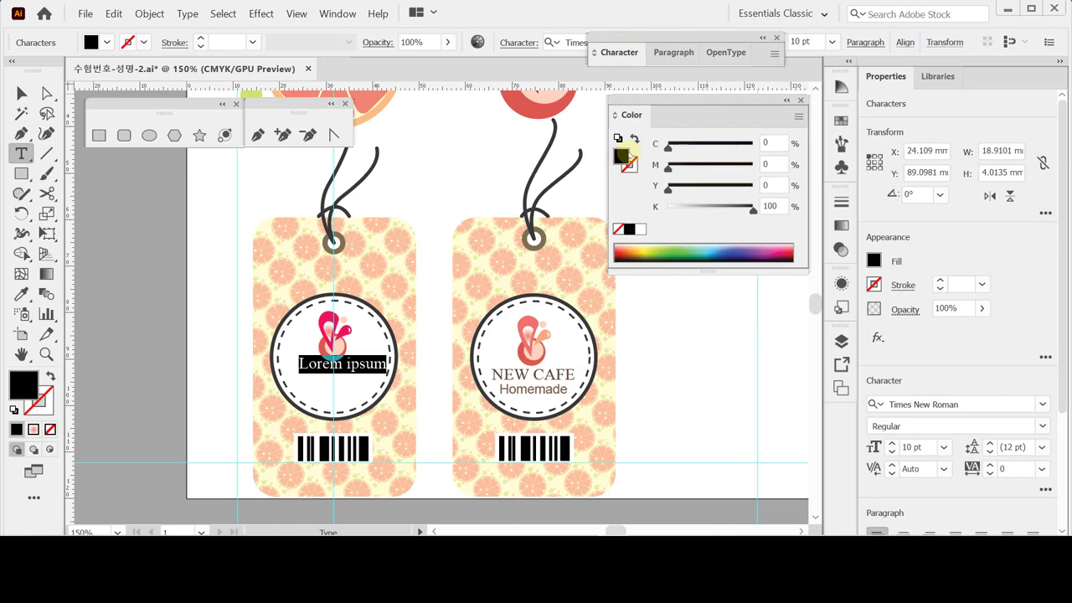
click(769, 142)
text(60)
key(Tab)
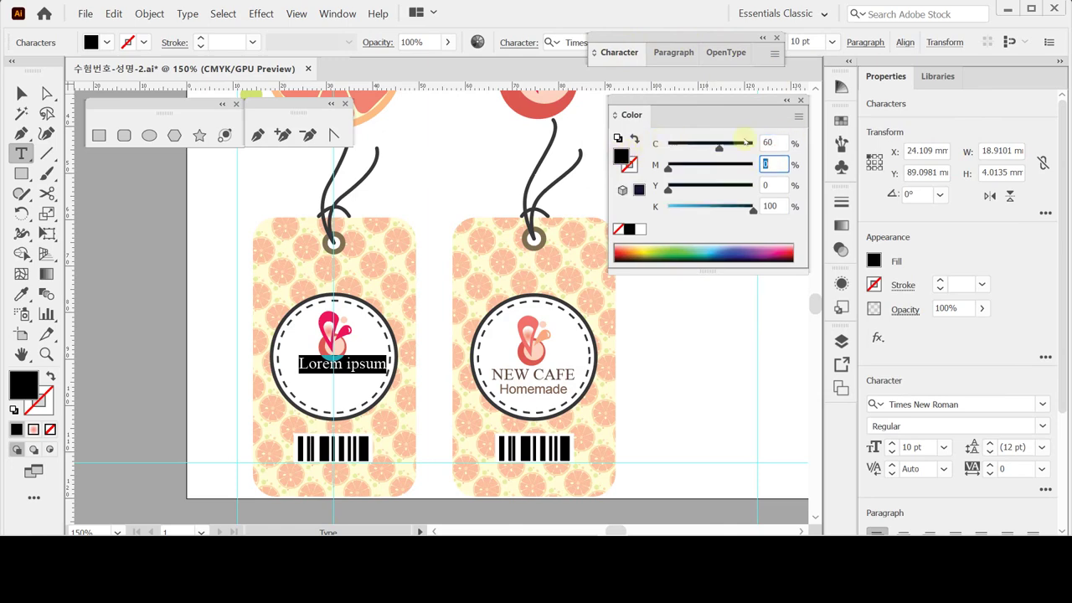
text(70)
key(Tab)
text(80)
key(Tab)
text(30)
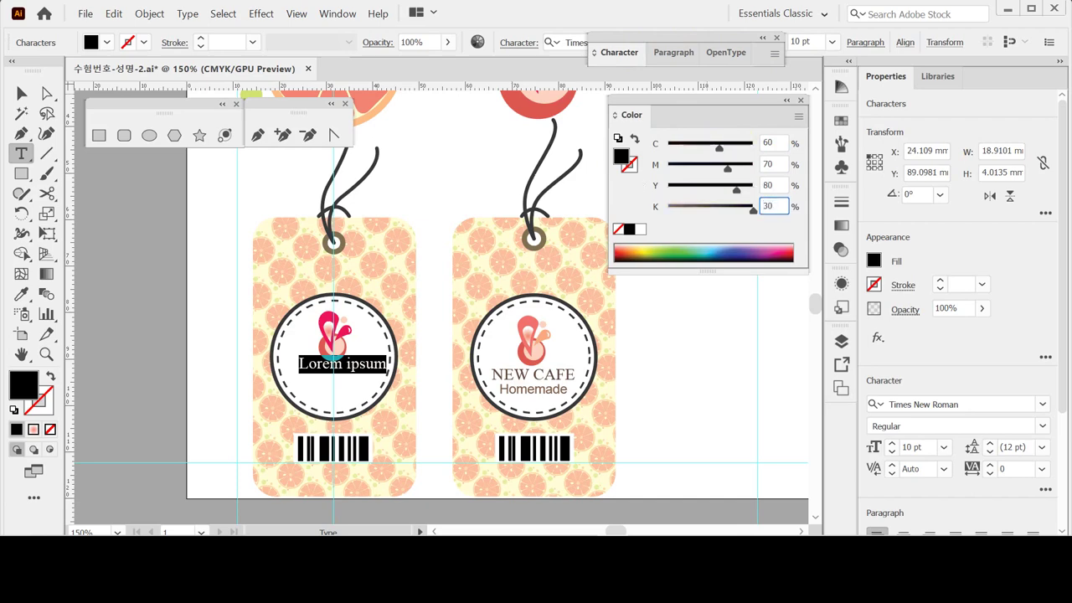
key(Tab)
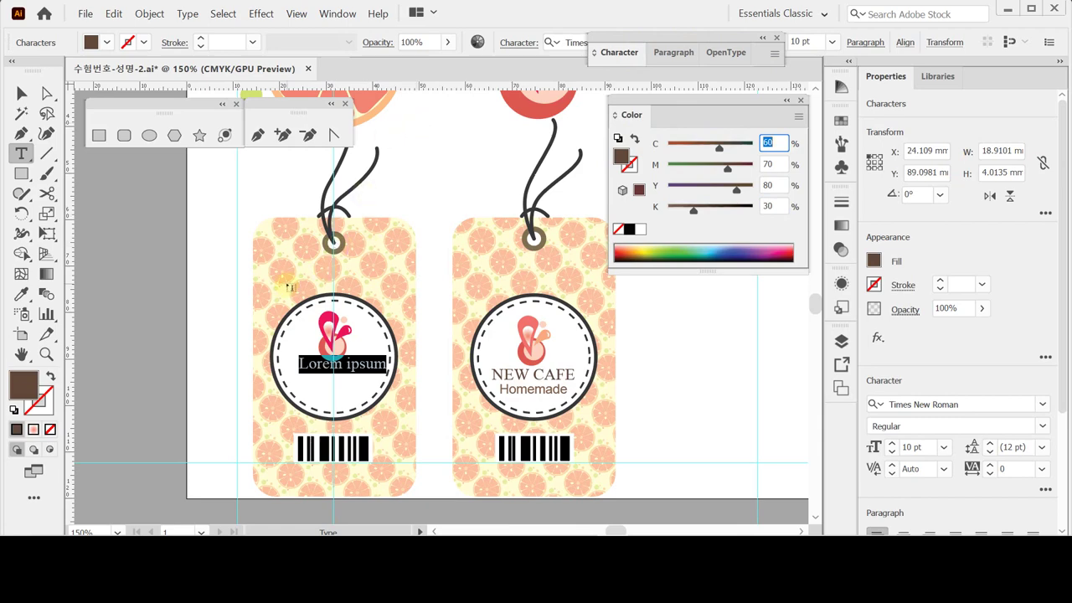
- Replace the placeholder text in the left tag's circle with "NEW CAFE" in capitals
key(Caps_Lock)
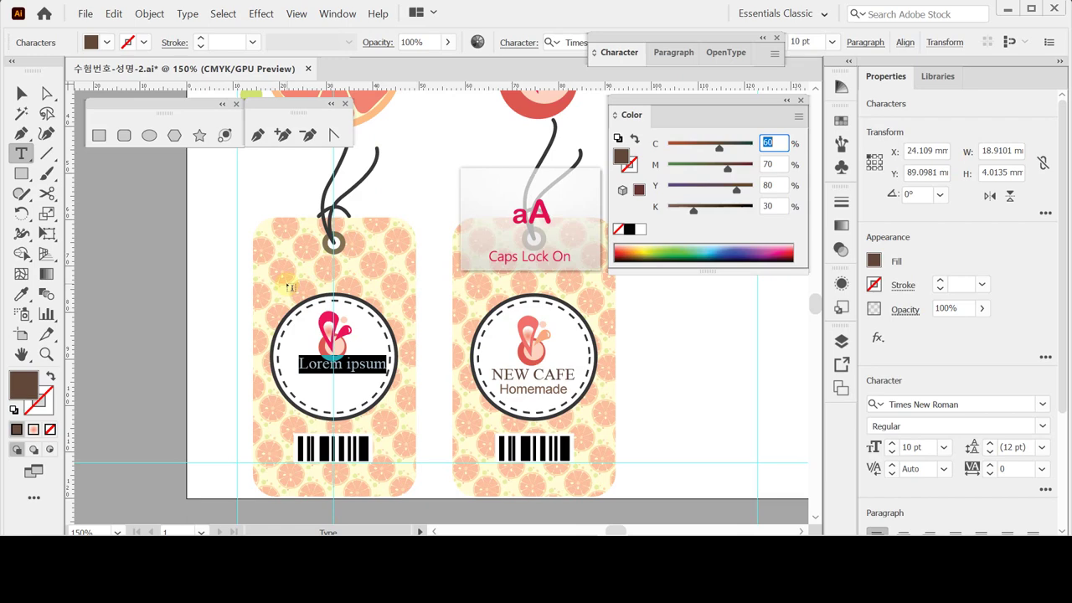
text(NEW)
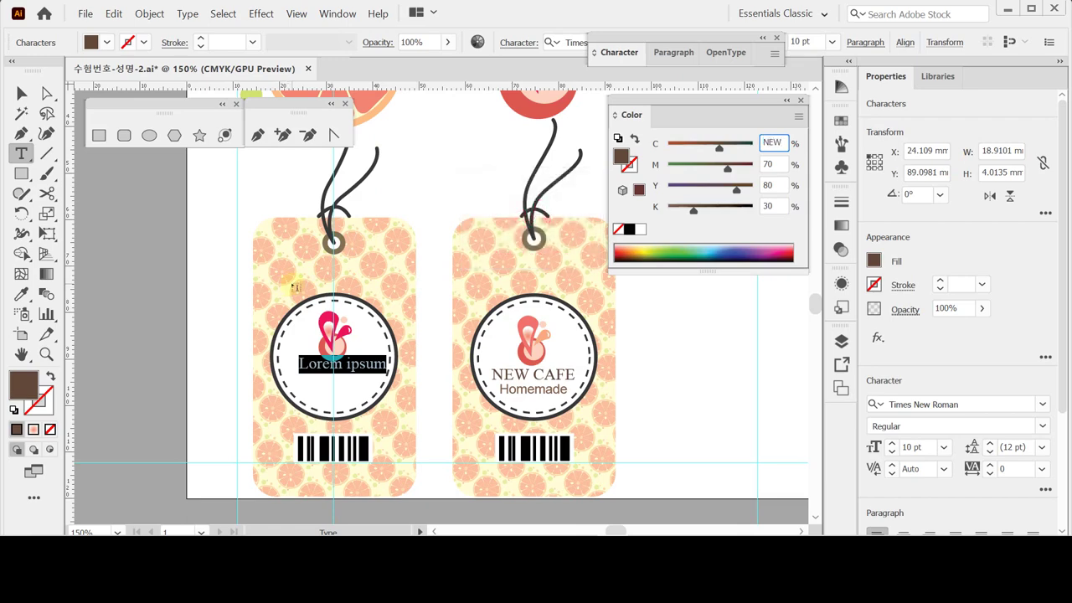
triple_click(345, 367)
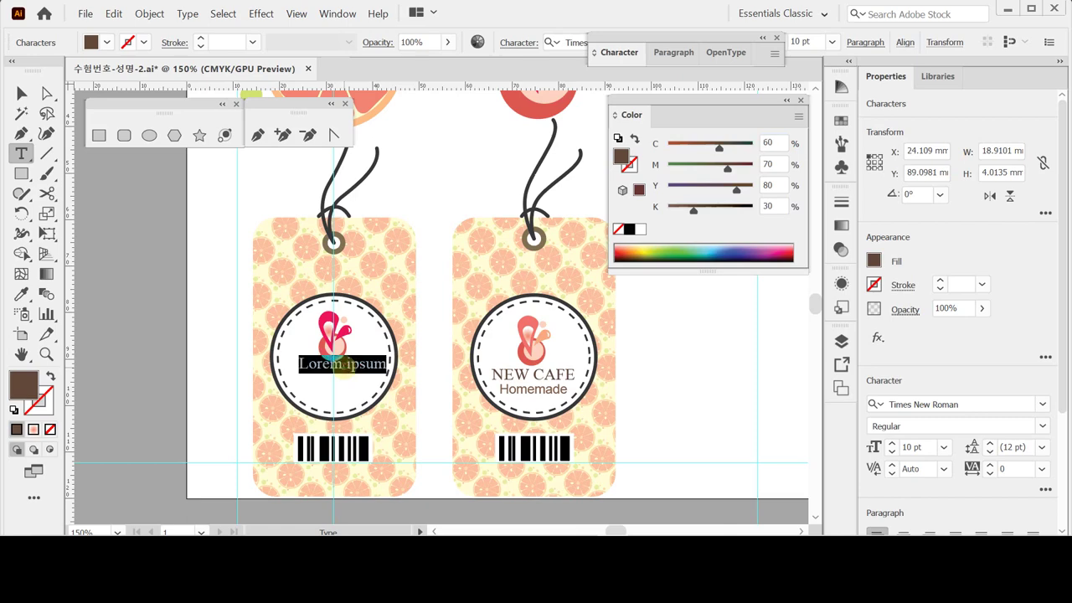
text(NEW)
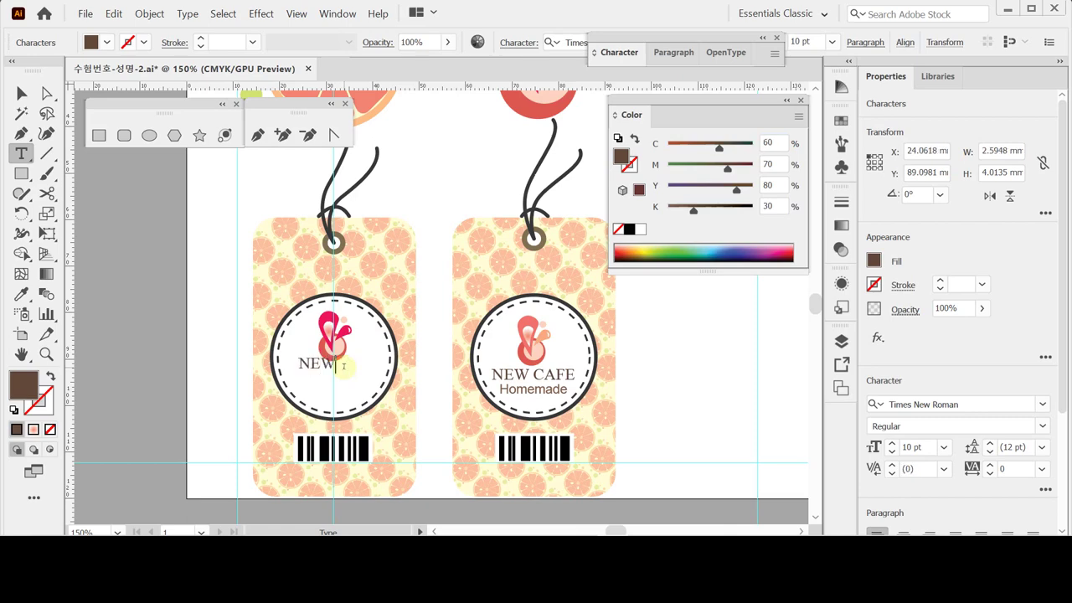
text( CAFE)
- Centre the NEW CAFE text on the vertical guide just below the left tag's small logo and deselect it
ctrl+click(352, 368)
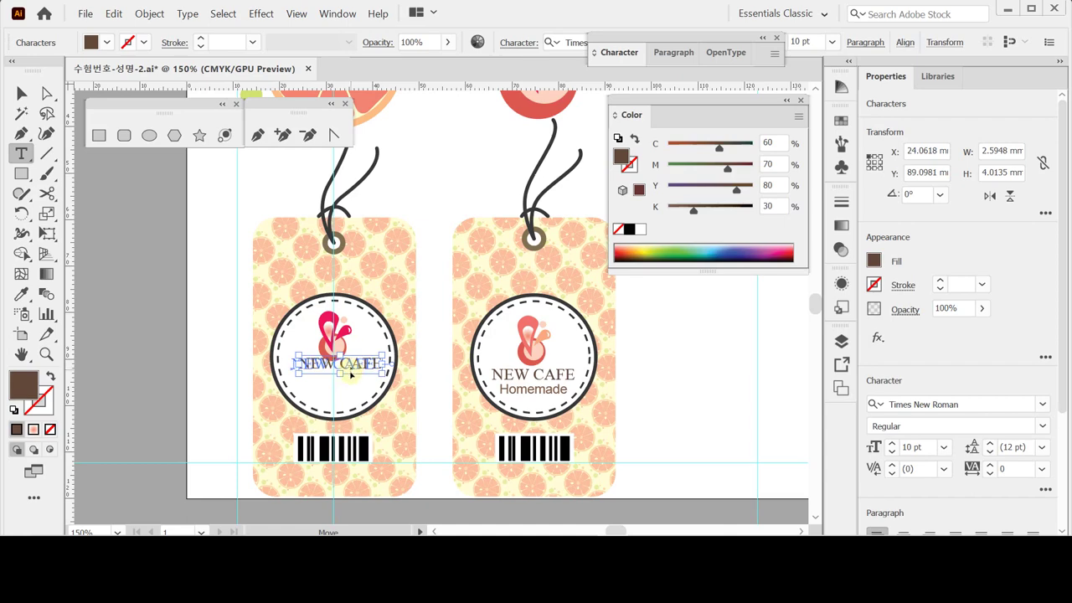
drag(352, 375, 348, 377)
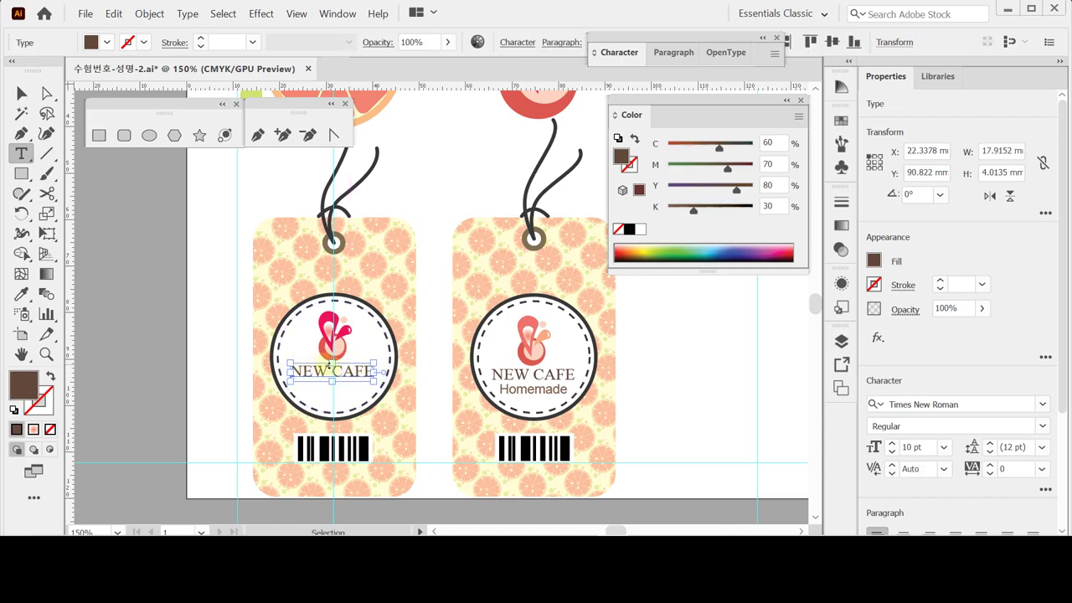
drag(337, 370, 339, 369)
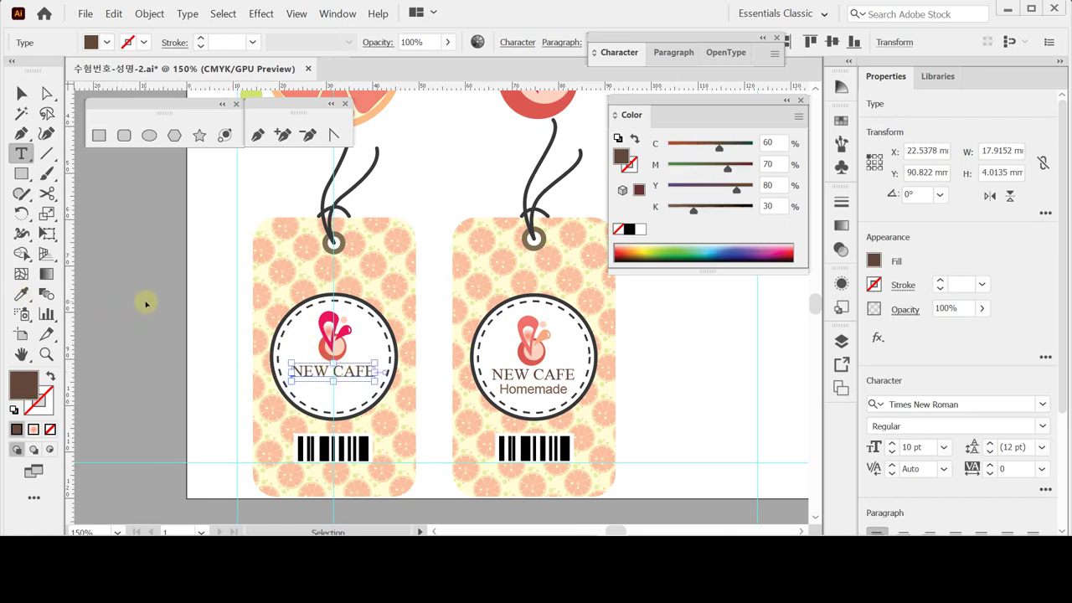
click(125, 268)
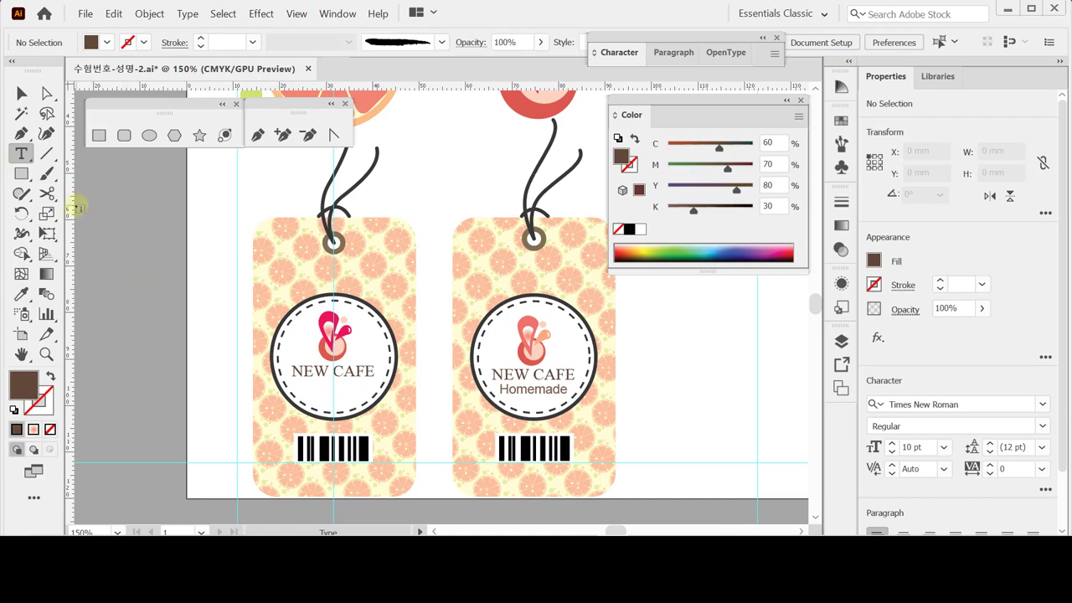
- Start a second point text just below NEW CAFE and set its font to Arial at 8 pt
click(293, 387)
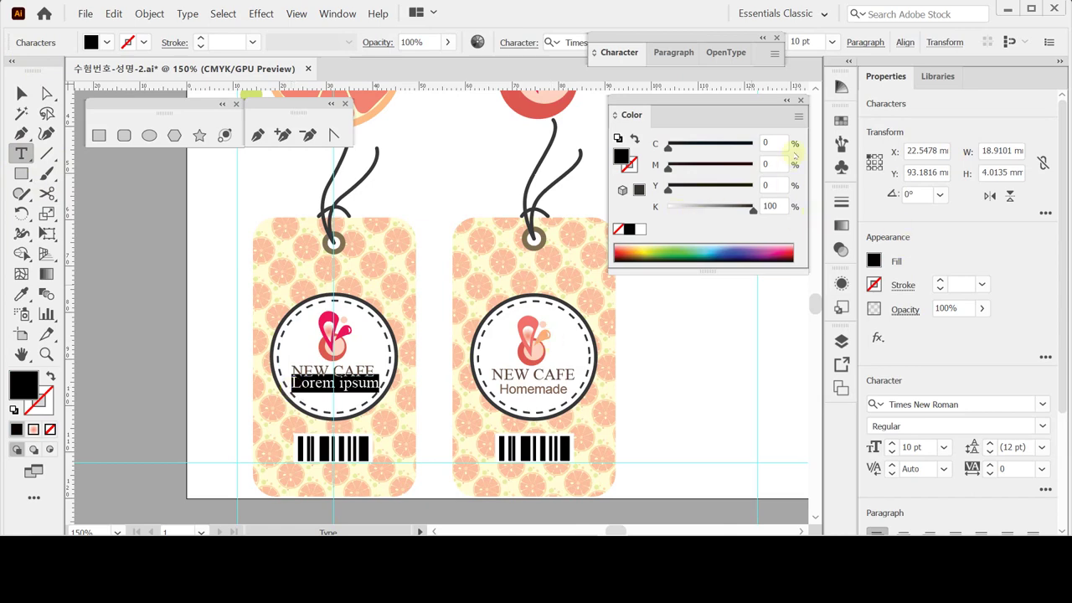
click(619, 52)
click(654, 80)
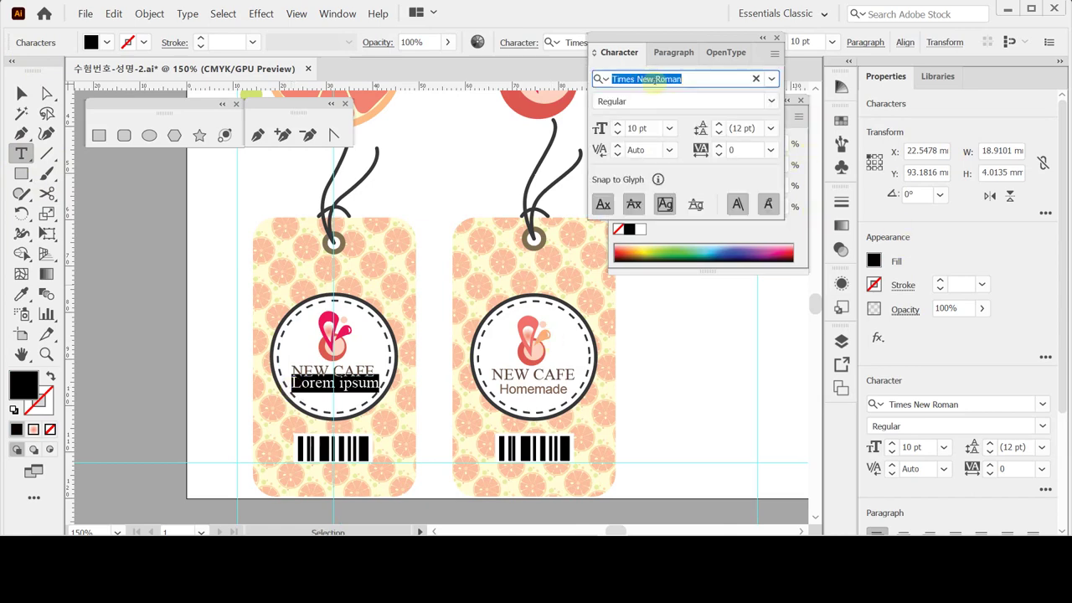
text(AR)
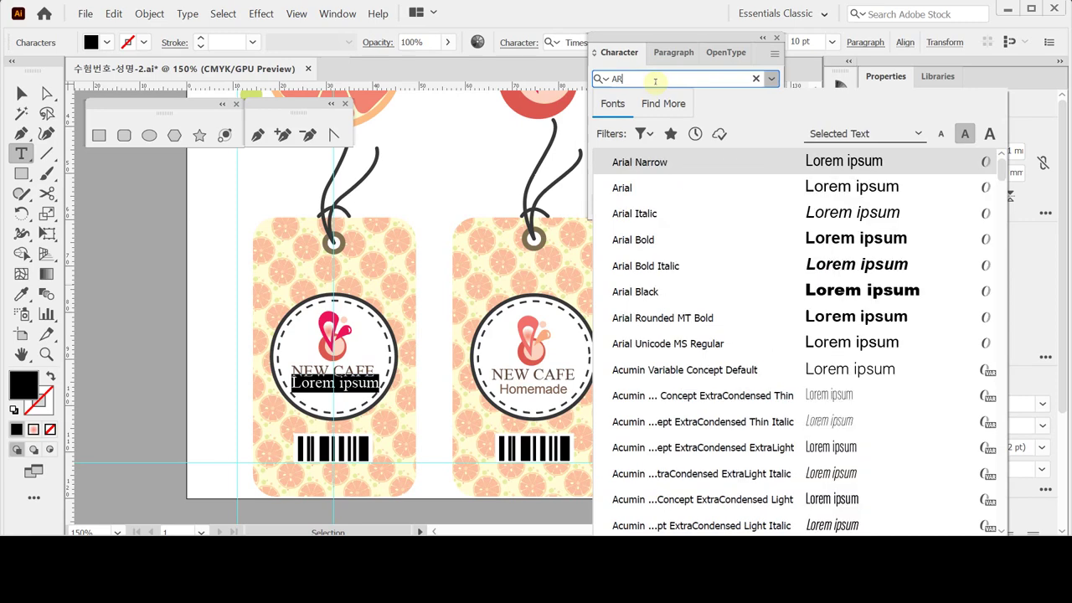
click(648, 189)
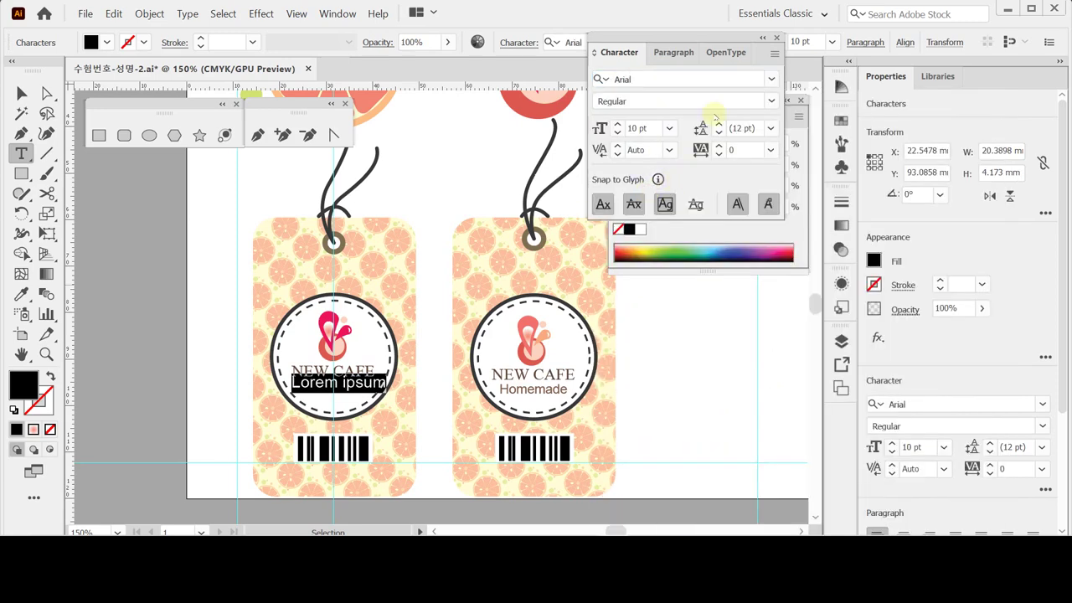
click(617, 133)
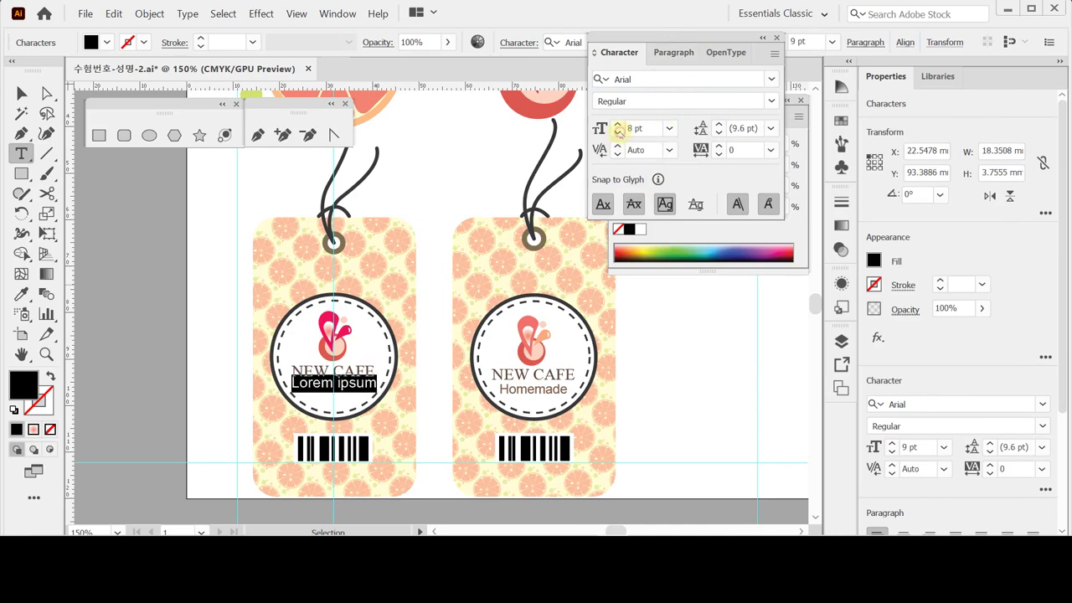
click(617, 134)
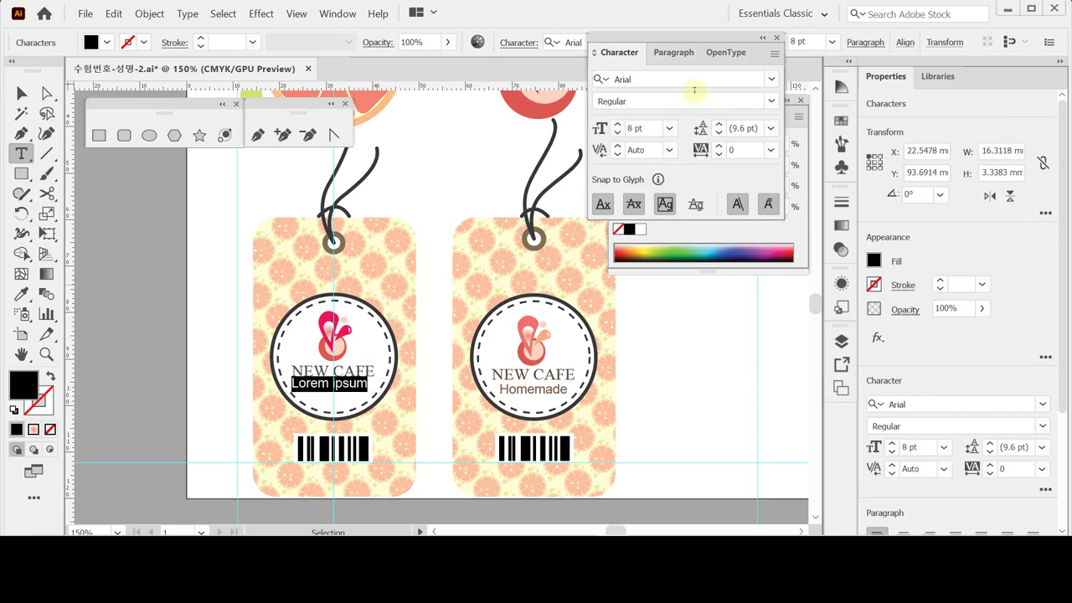
click(619, 51)
click(620, 52)
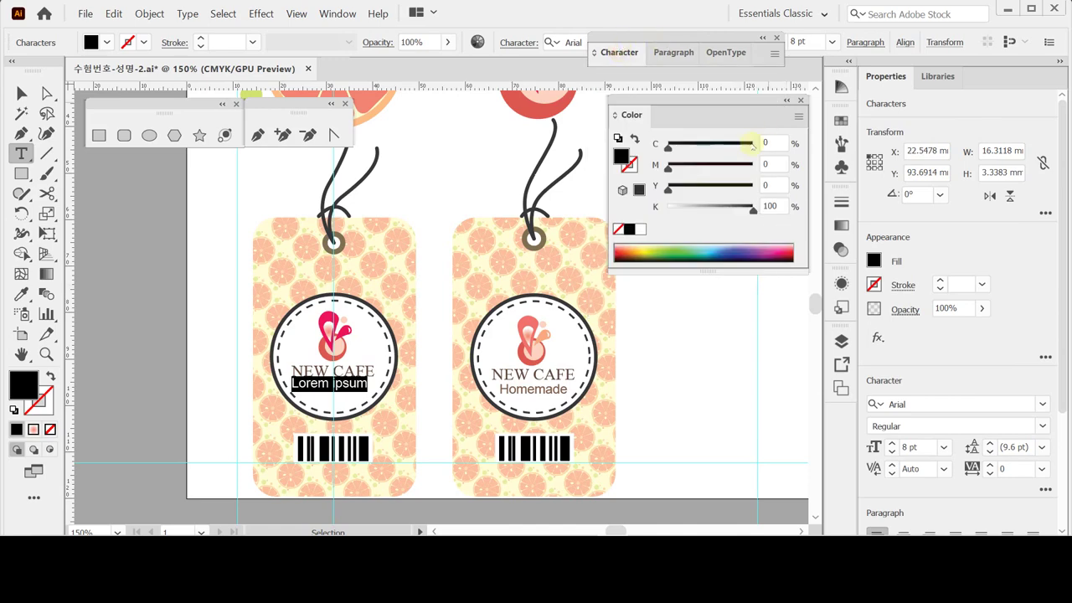
- Set the second placeholder text's fill colour to C 60, M 70, Y 80, K 0
click(772, 164)
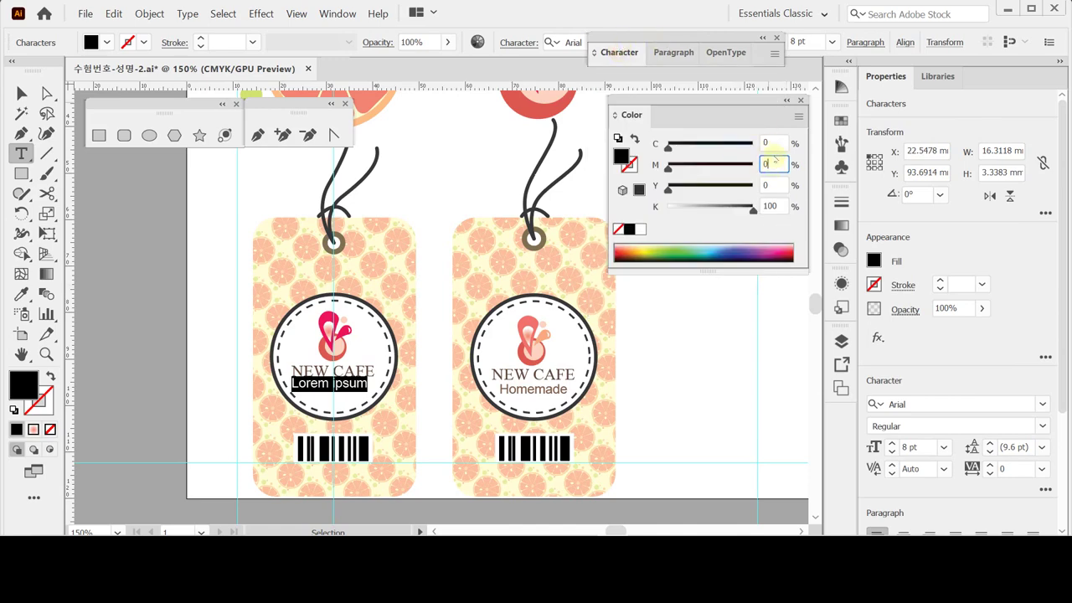
click(772, 142)
text(60)
key(Tab)
text(70)
key(Tab)
text(80)
key(Tab)
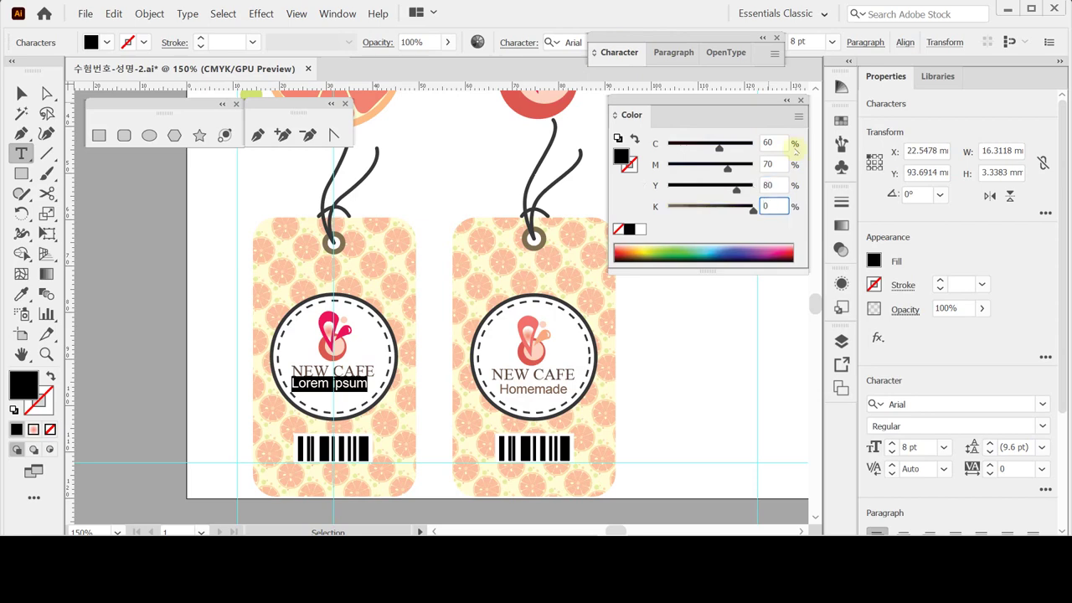
text(0)
key(Return)
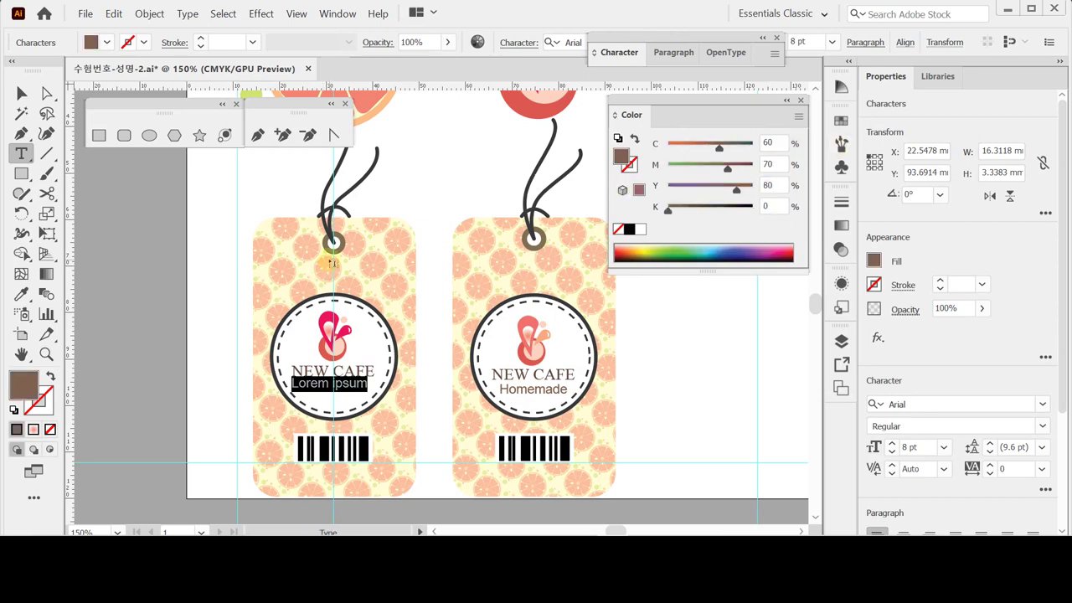
- Replace the second placeholder text with "Homenade" and finish editing it
key(Caps_Lock)
text(H)
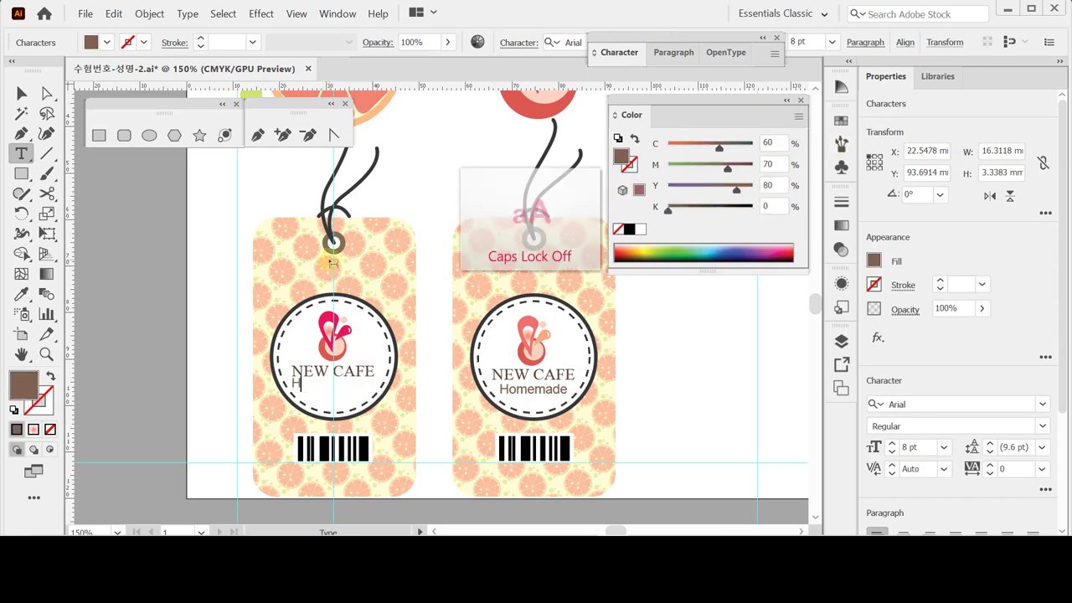
text(ome)
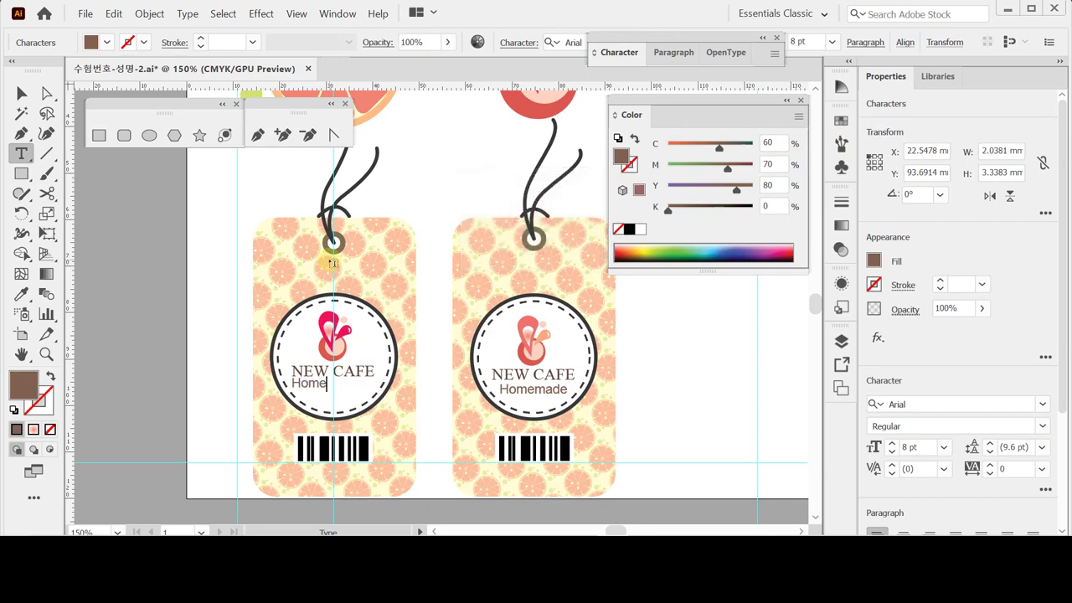
text(nade)
key(Escape)
key(ctrl+shift+a)
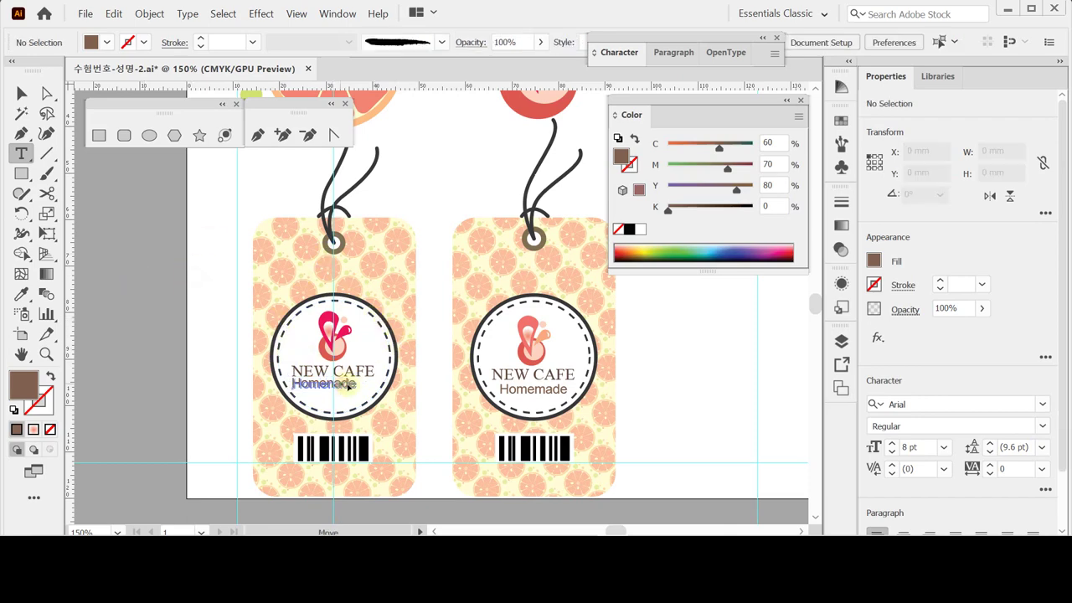
- Centre the small Arial text on the vertical guide just below NEW CAFE and deselect it
ctrl+click(344, 387)
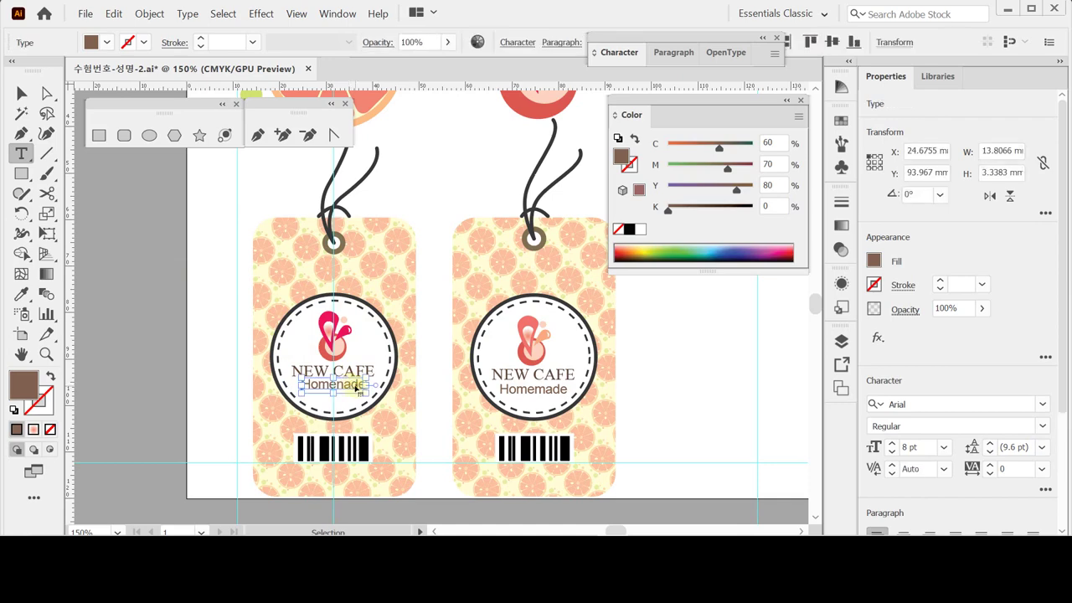
drag(359, 386, 358, 388)
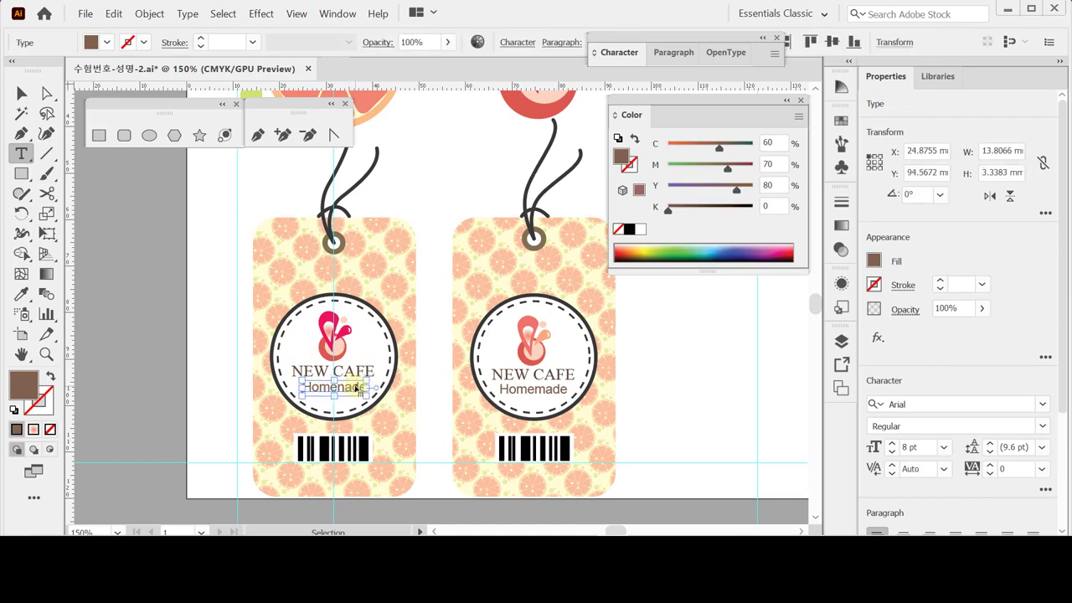
click(119, 265)
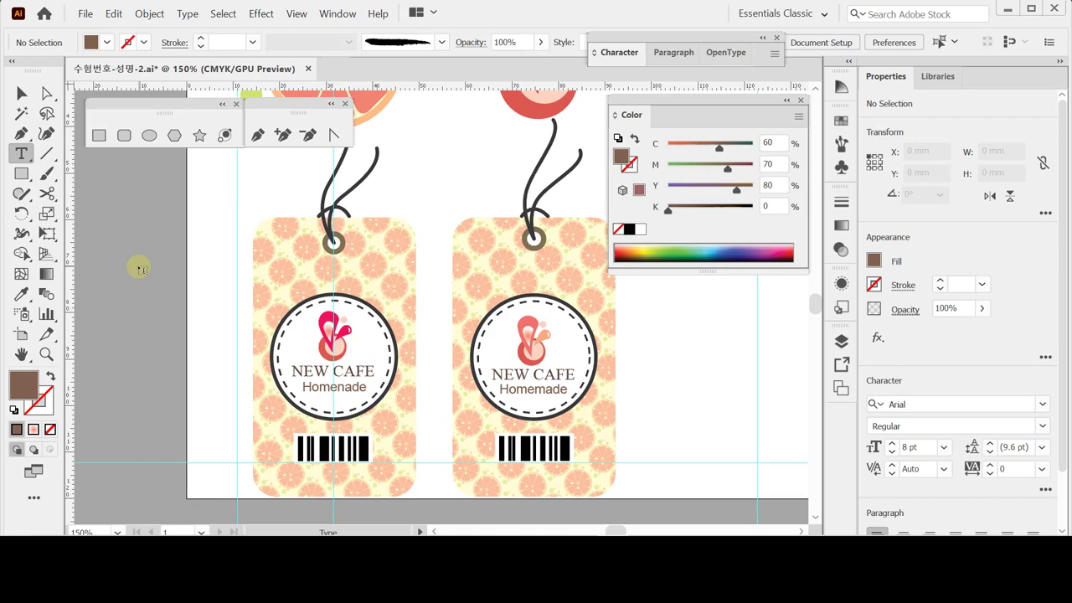
key(v)
key(ctrl+z)
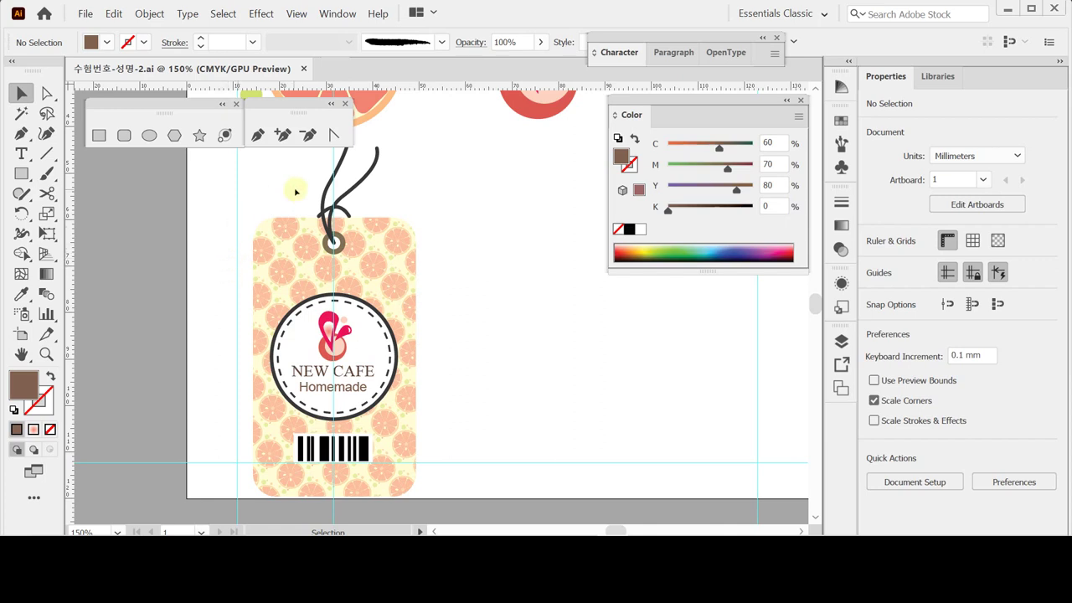
- Select all the café tag's artwork except the hanging strings and group it
drag(216, 242, 449, 496)
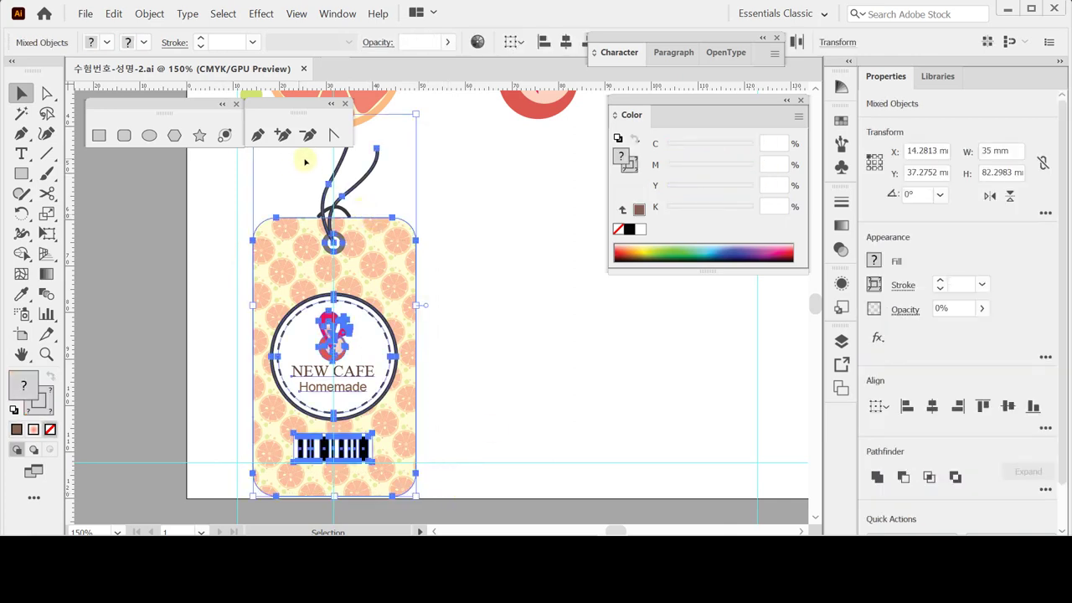
drag(314, 162, 389, 194)
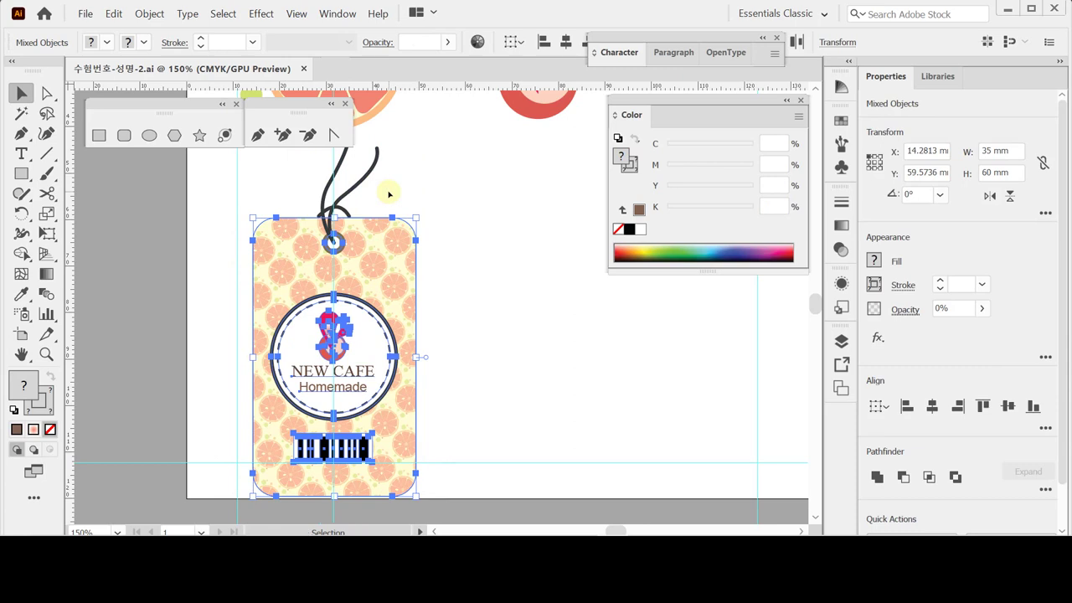
key(a)
key(ctrl+g)
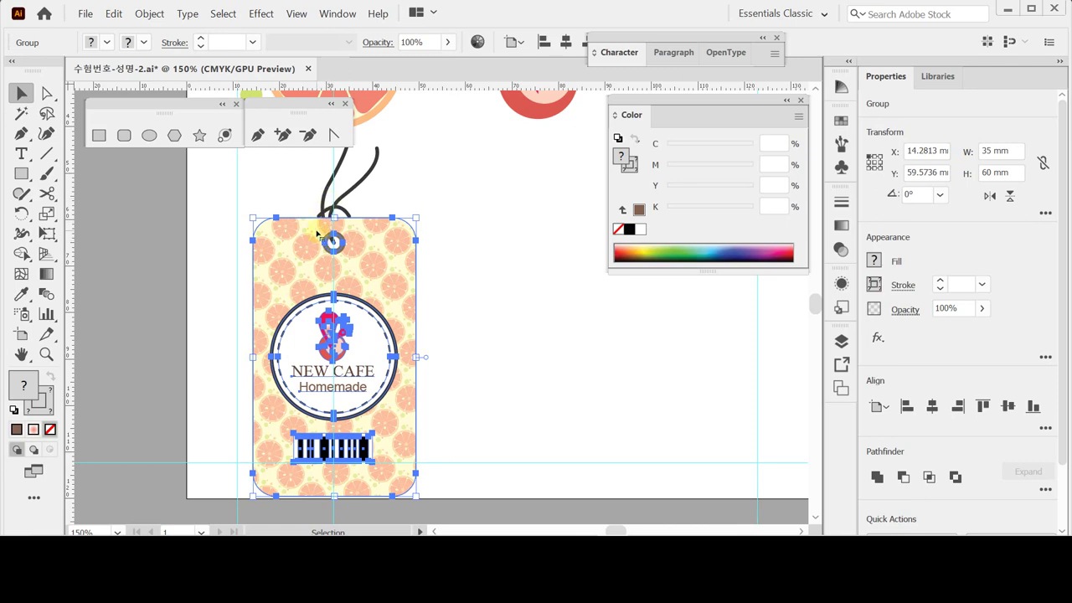
key(a)
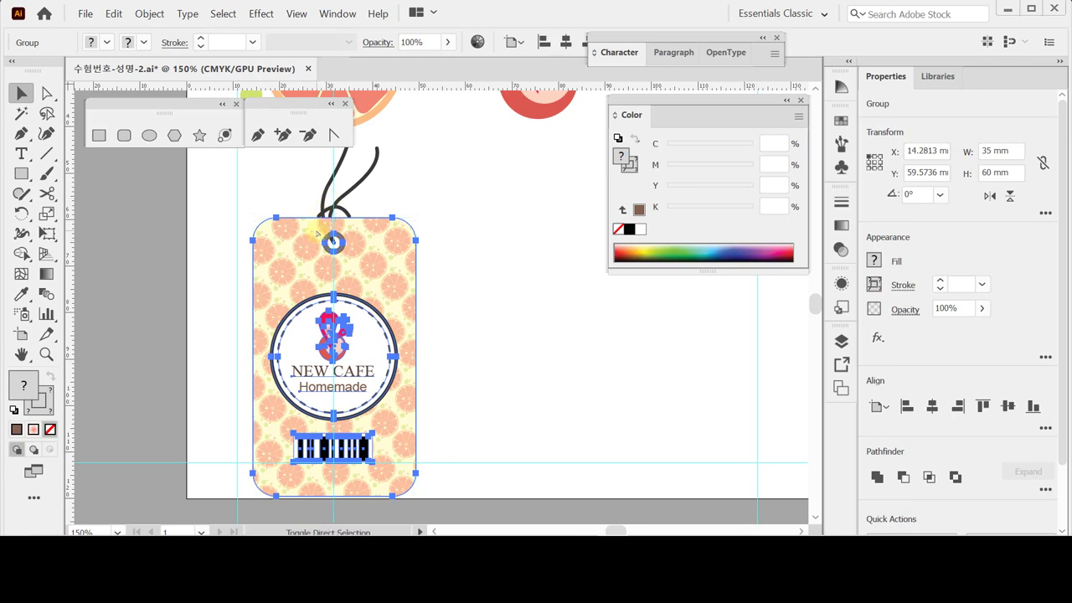
key(ctrl)
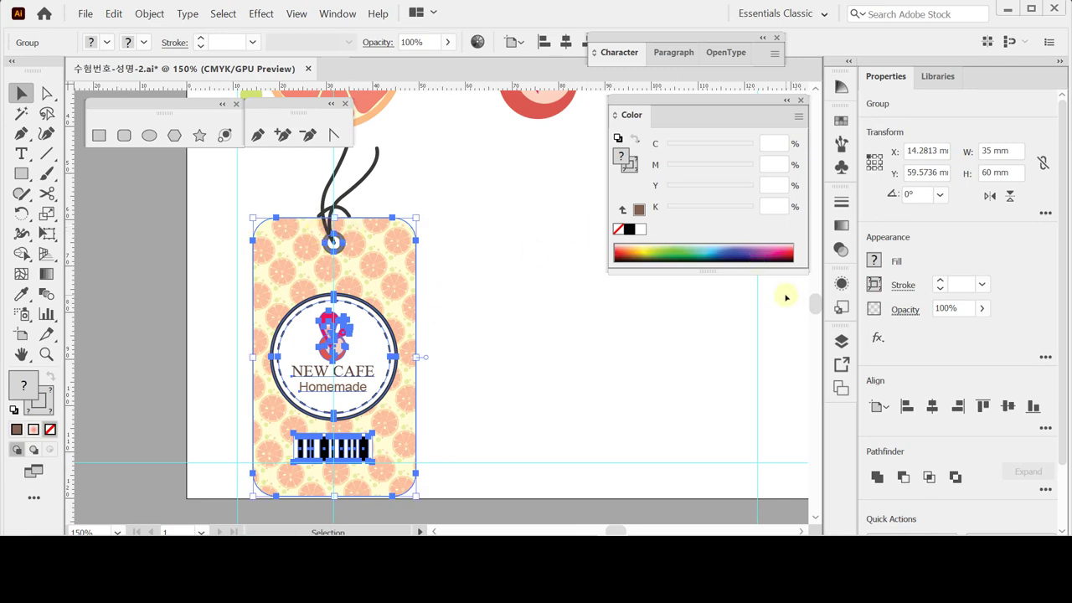
- Apply a Drop Shadow effect to the tag group with X offset 1 mm, Y offset 1 mm and blur 1 mm
click(878, 337)
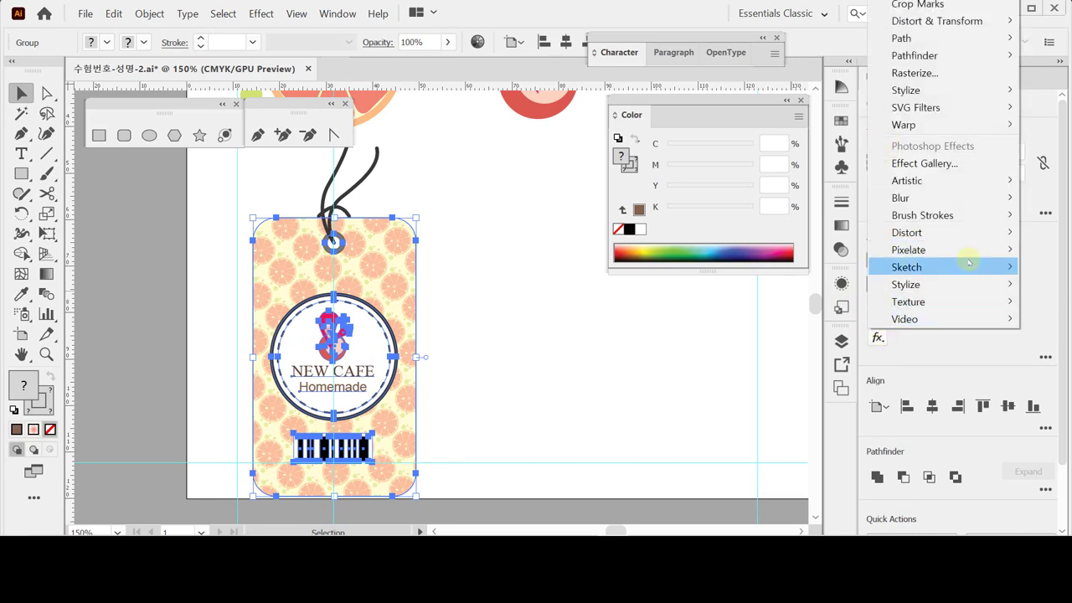
mouse_move(947, 93)
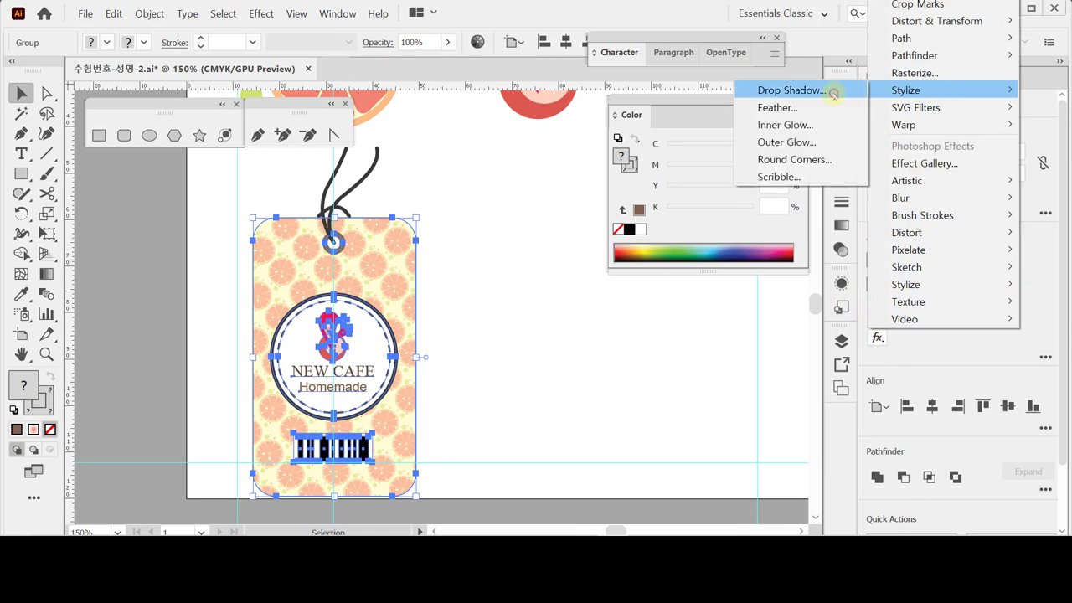
click(792, 89)
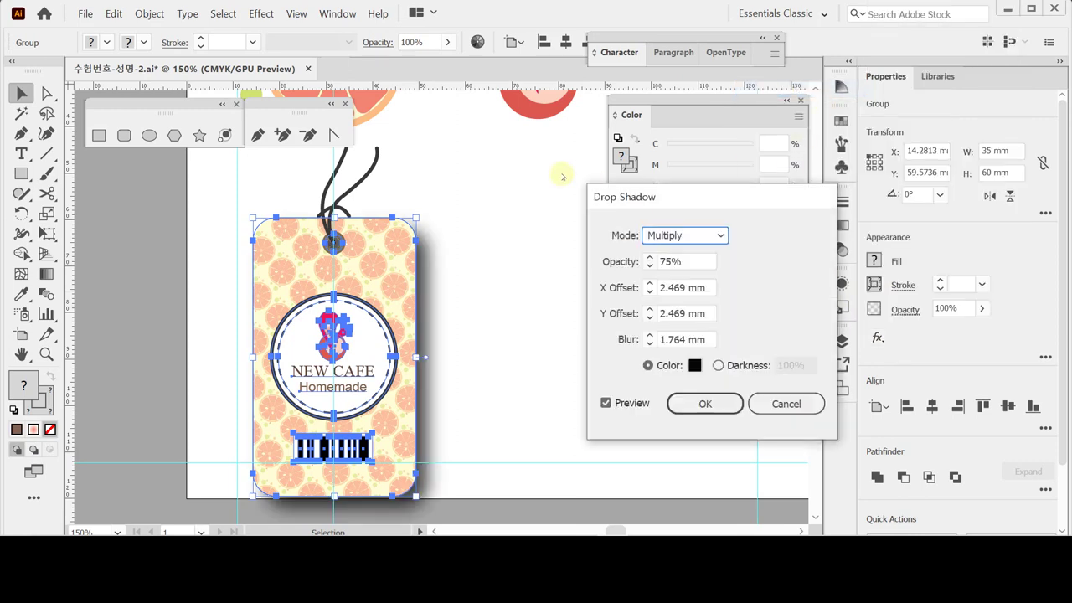
click(650, 289)
click(650, 290)
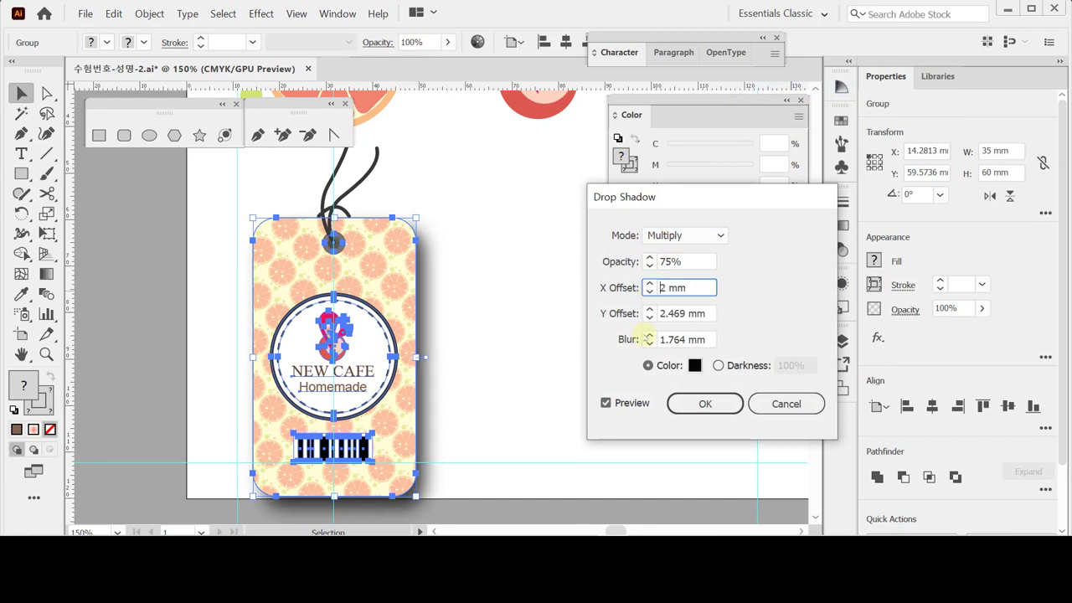
click(649, 293)
click(650, 317)
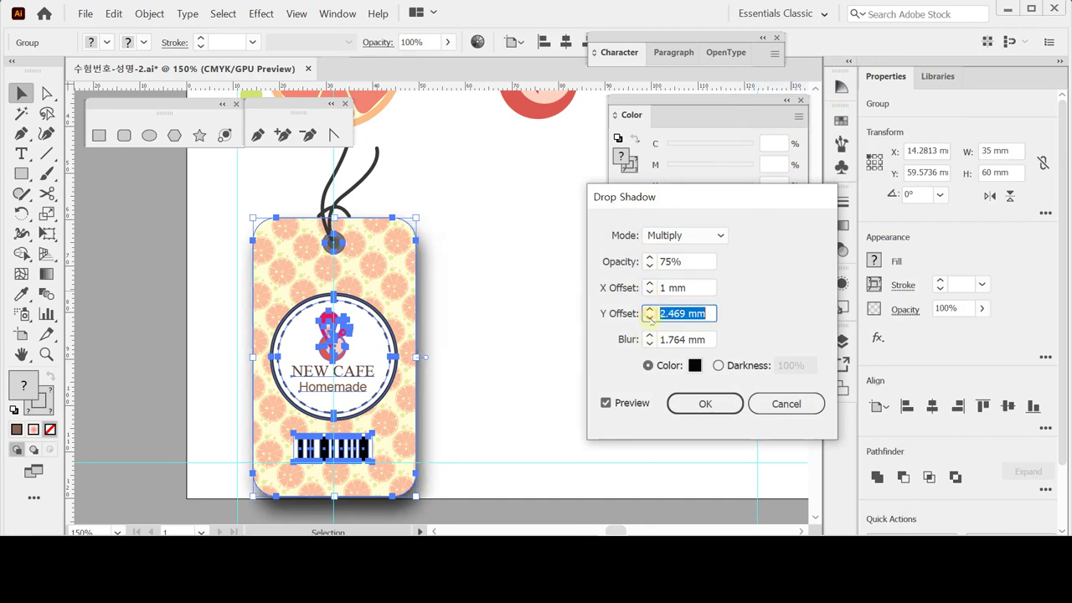
click(650, 318)
click(650, 318)
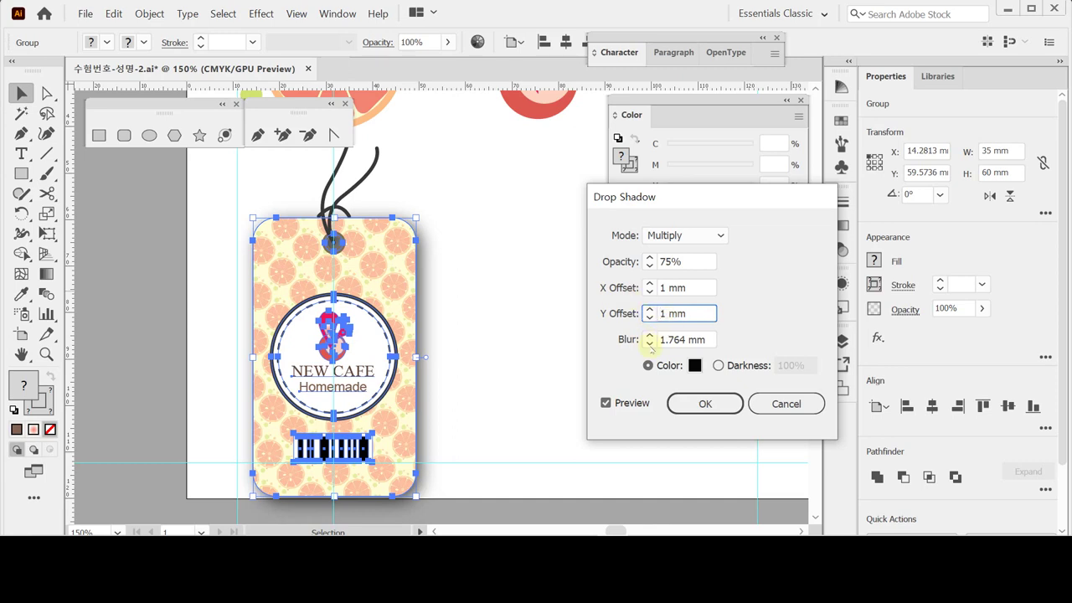
click(650, 343)
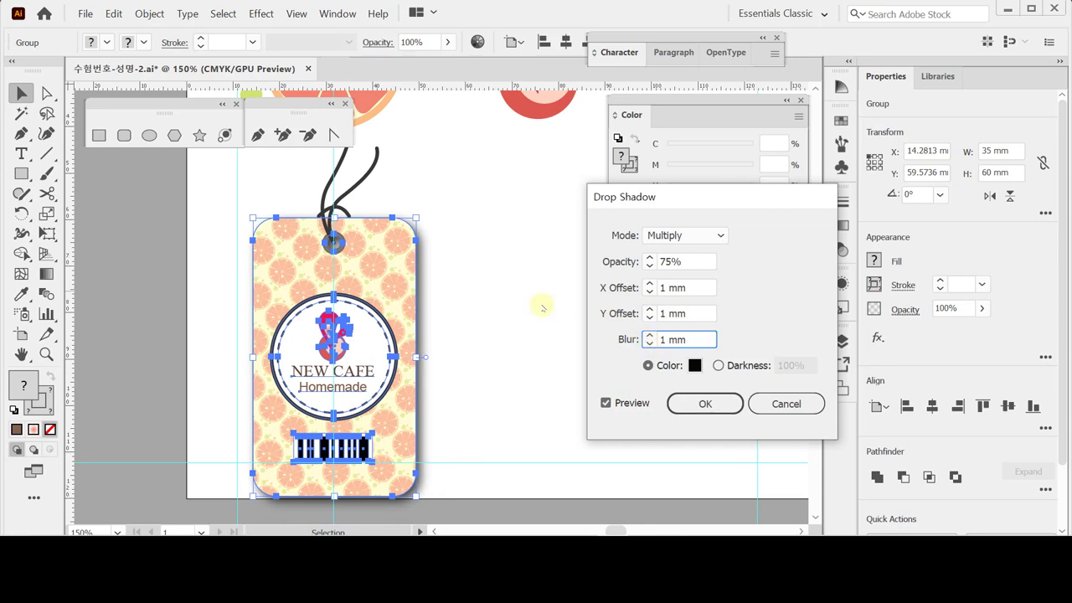
drag(624, 197, 595, 203)
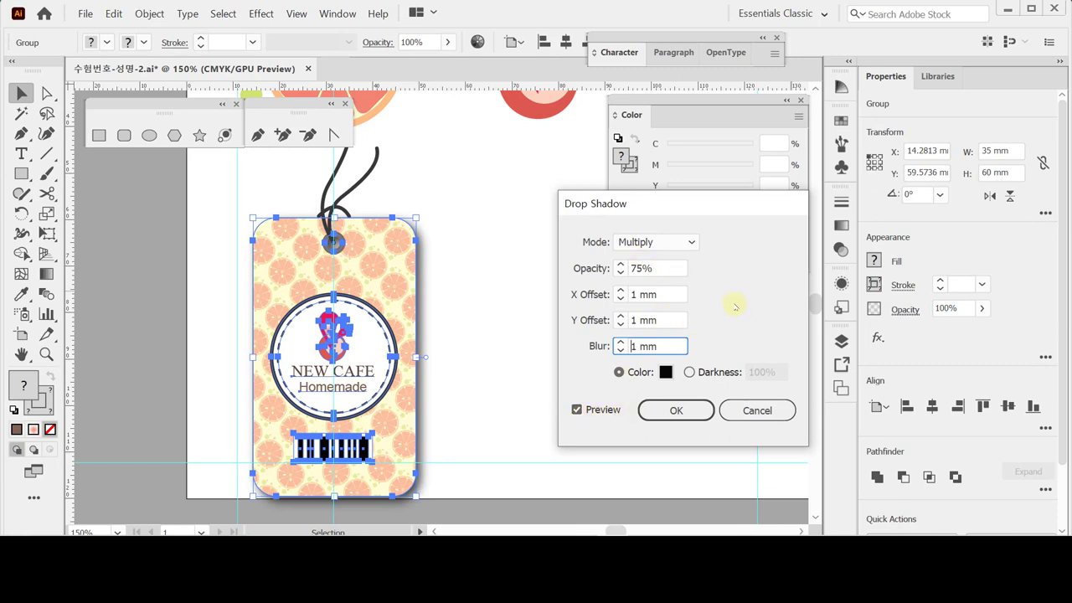
key(Return)
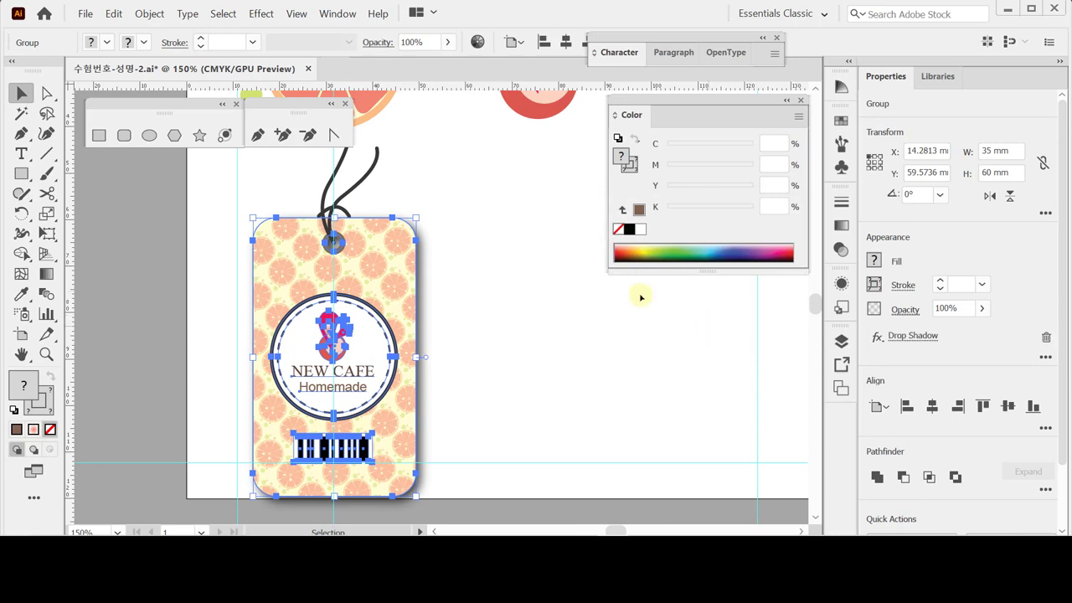
- Group the shadowed tag together with its hanging strings
click(274, 173)
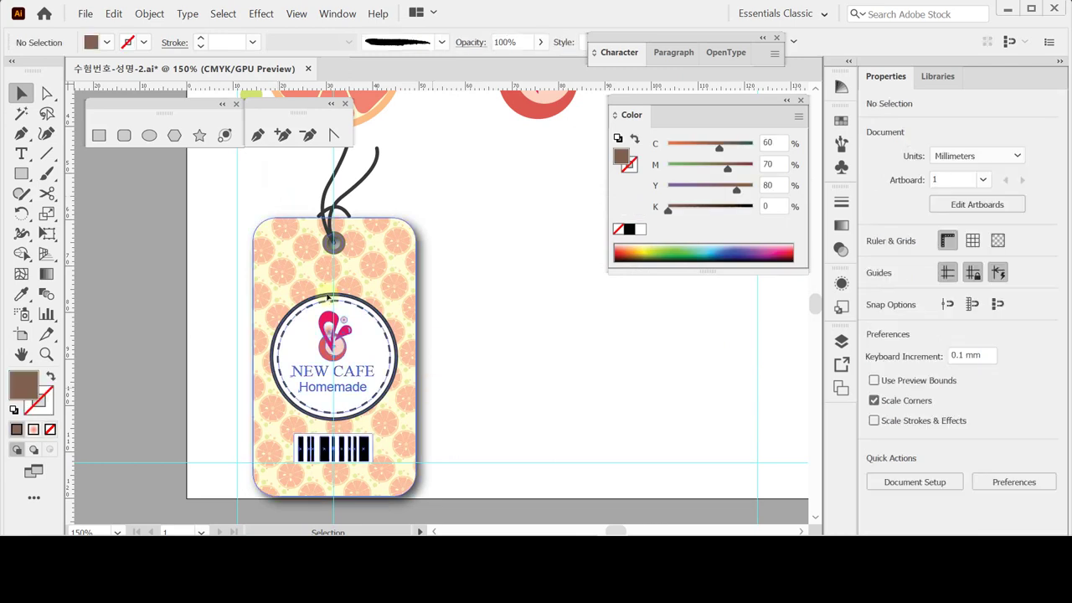
drag(243, 178, 402, 304)
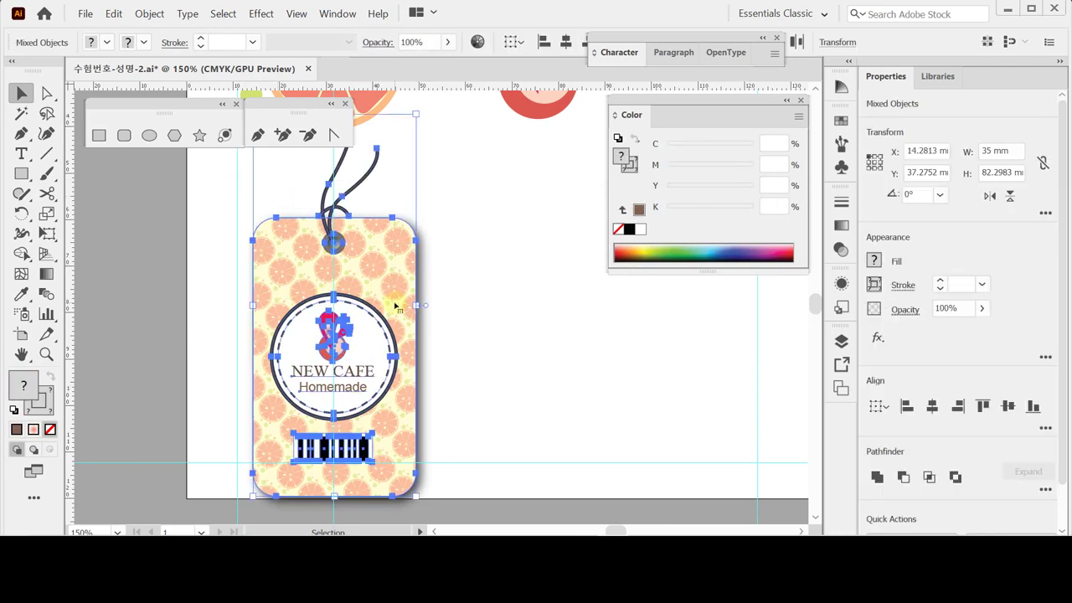
key(ctrl)
key(ctrl+g)
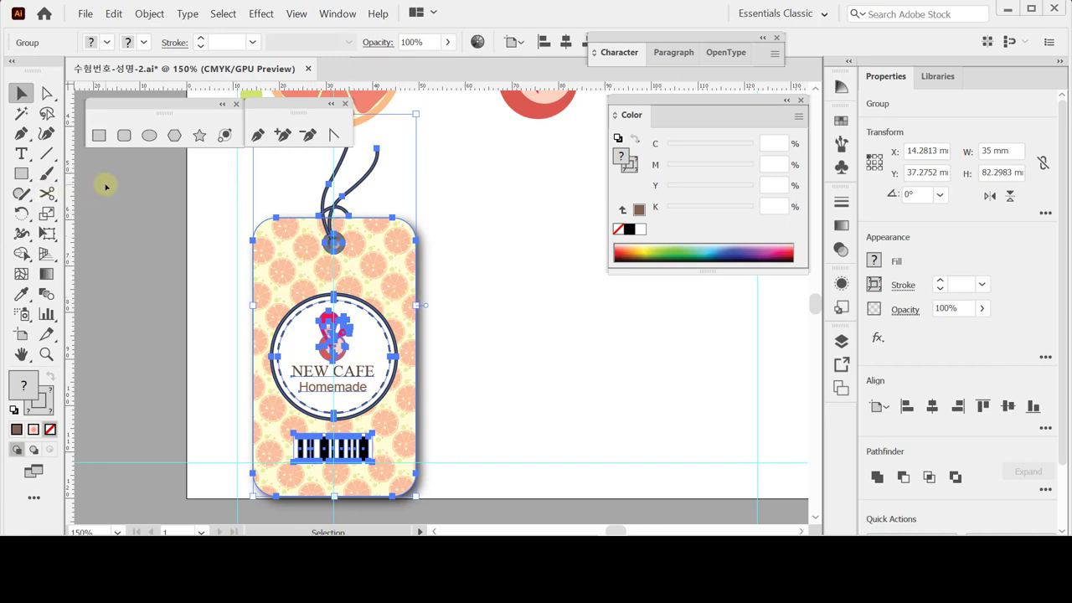
- Rotate the grouped tag by -45° and move it fully inside the artboard, saving the document
double_click(22, 214)
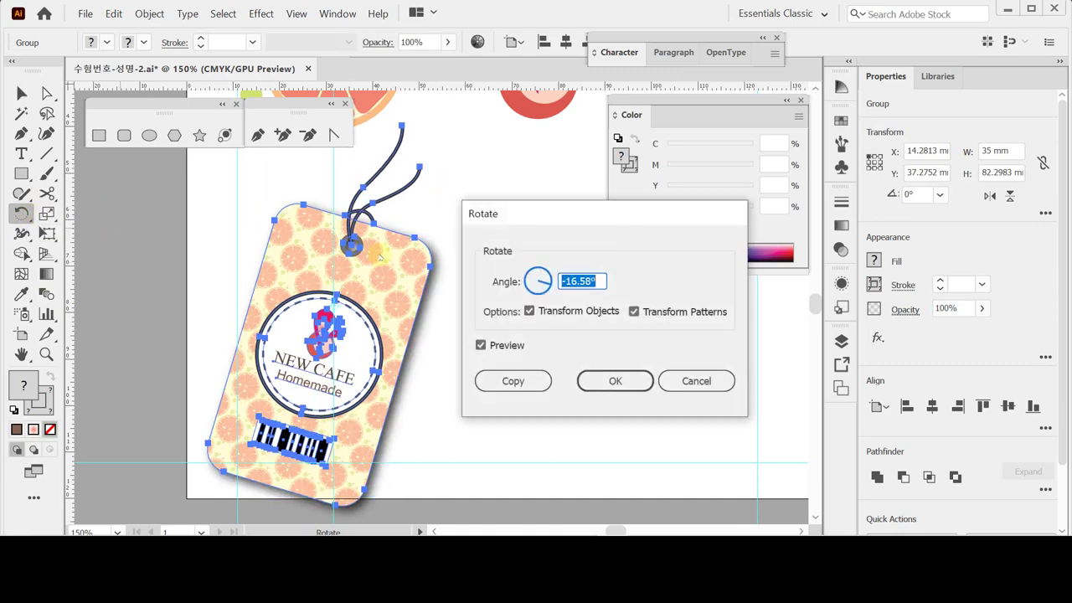
text(-45)
key(Tab)
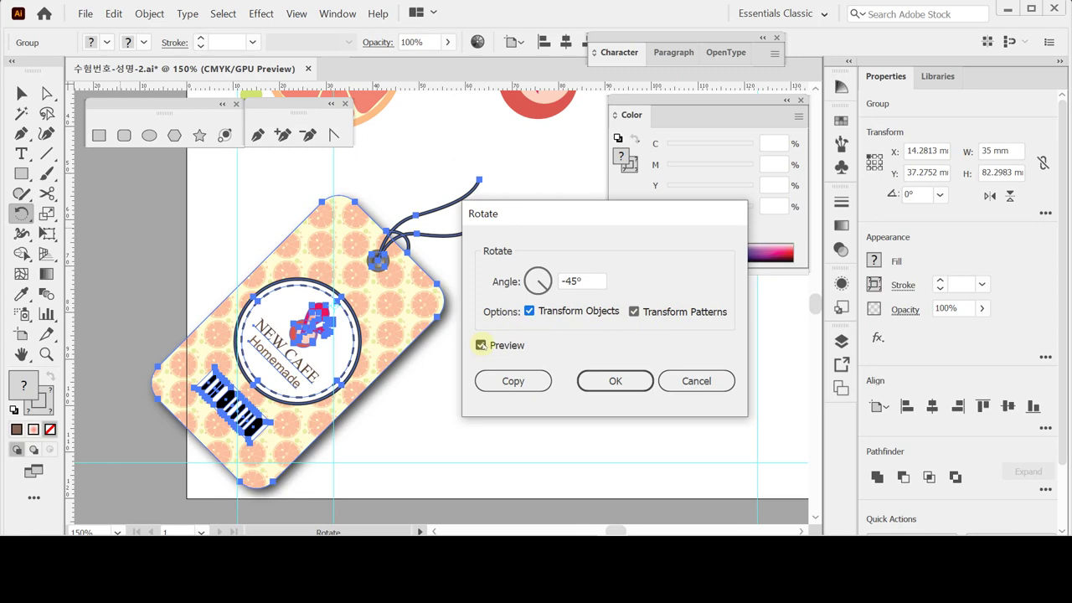
click(627, 378)
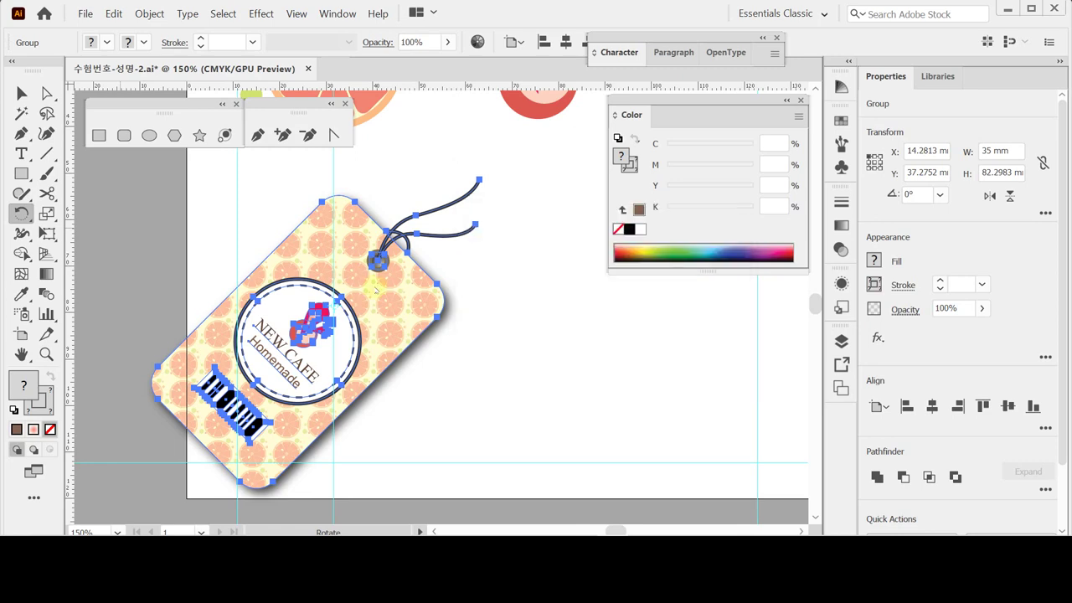
drag(392, 317, 478, 287)
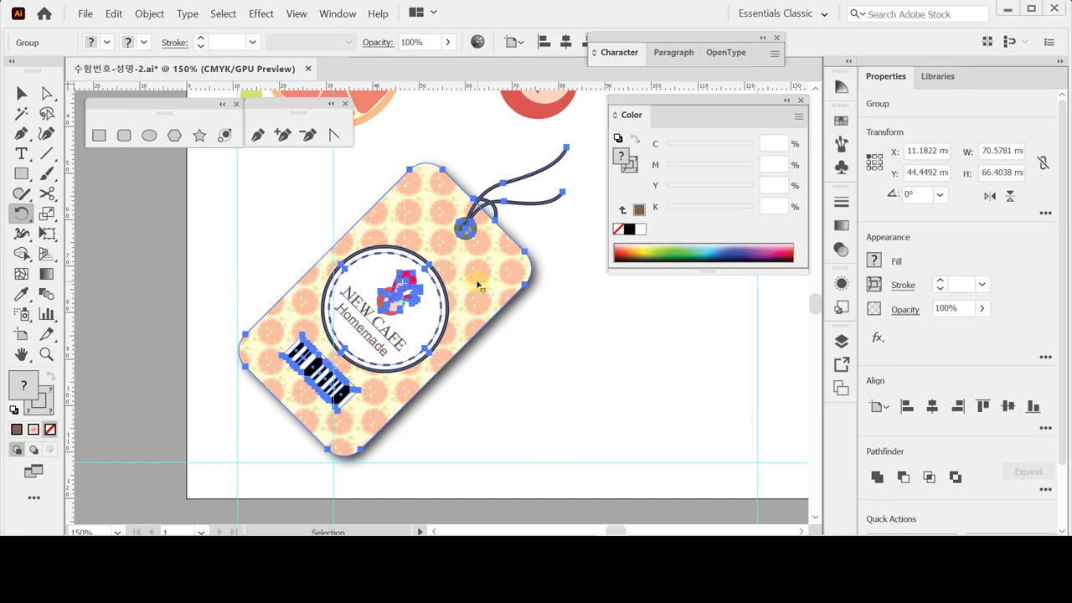
key(ctrl+s)
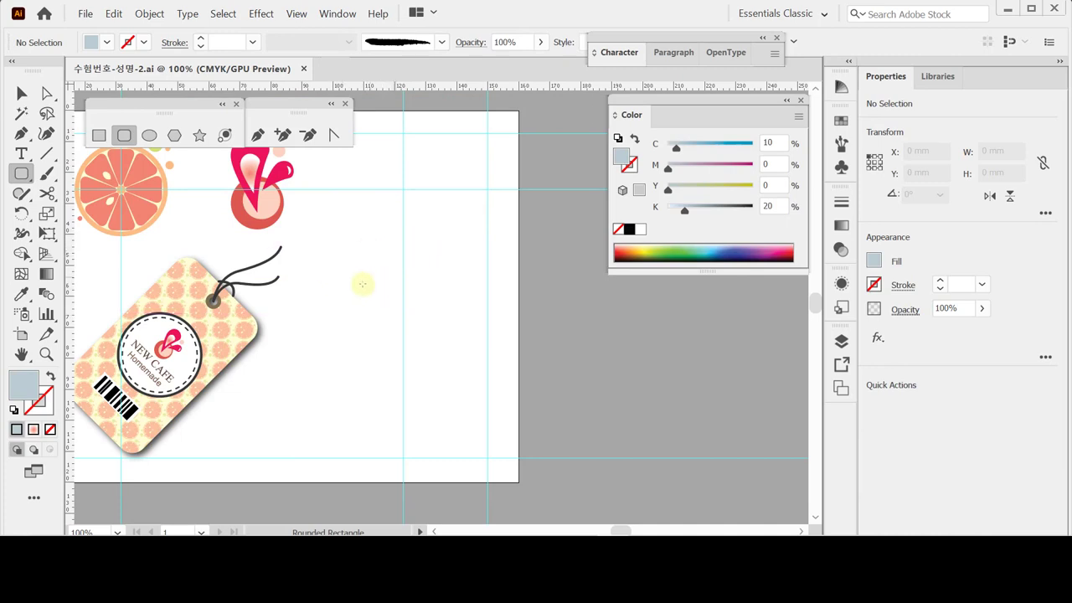
- Create a 33 × 66 mm rounded rectangle with a 2 mm corner radius and centre it on the vertical guide right of the tag
click(338, 281)
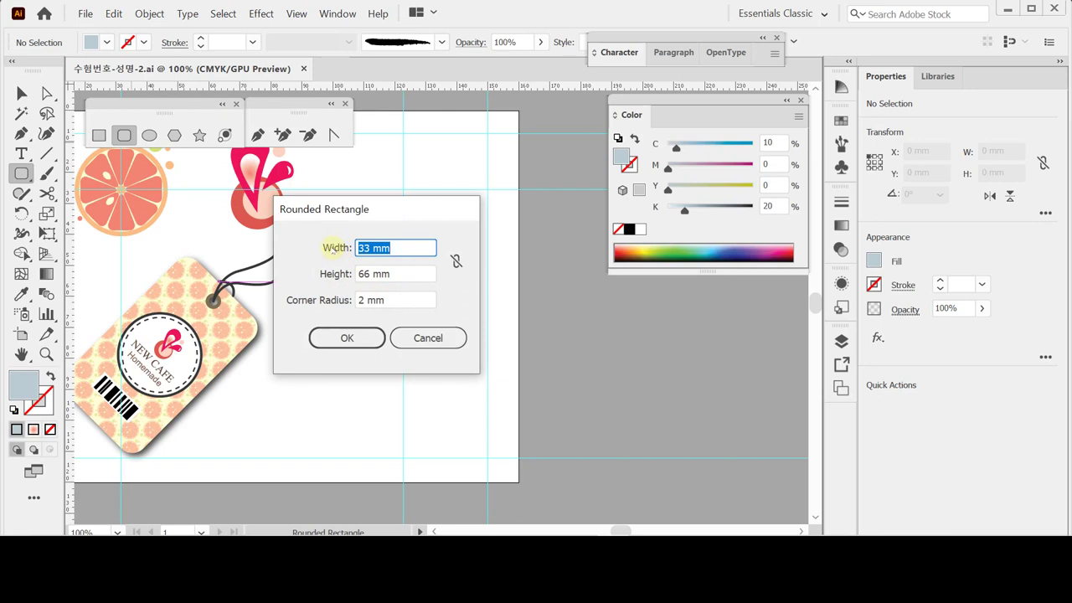
key(Tab)
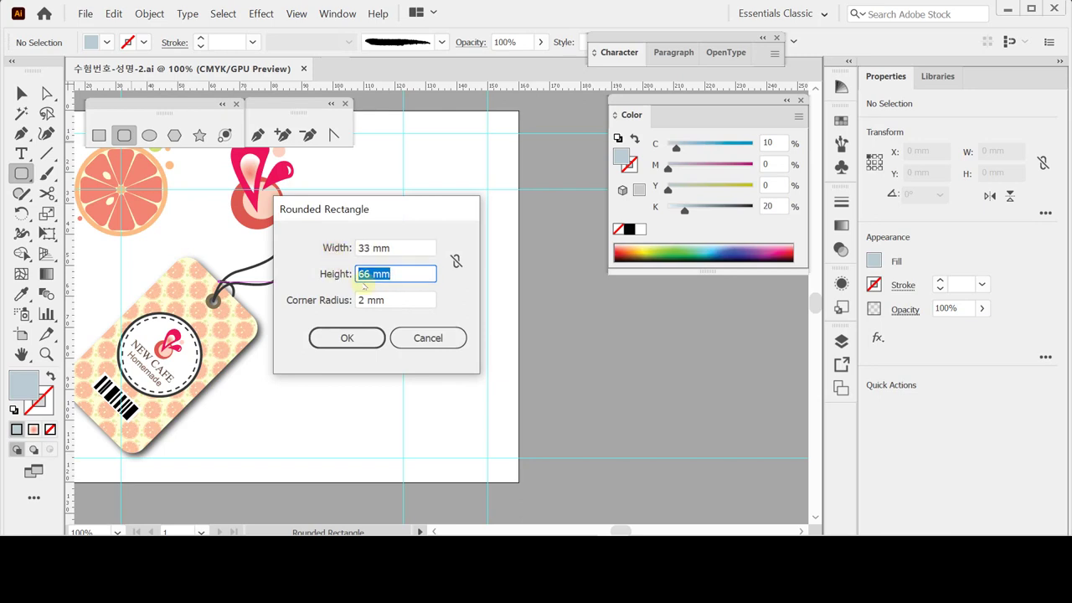
key(Tab)
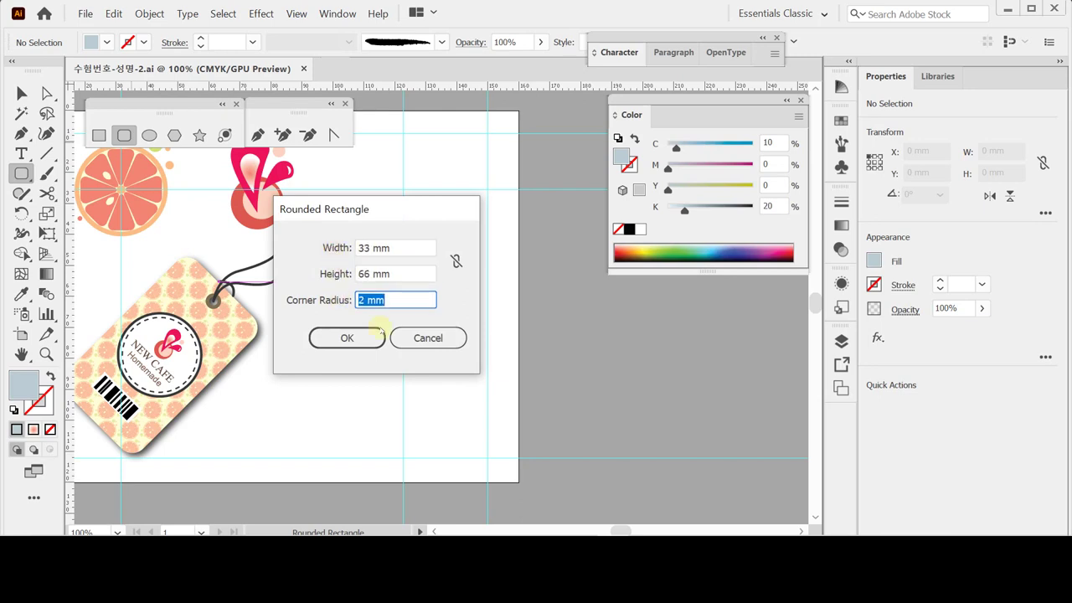
click(359, 338)
drag(425, 387, 446, 347)
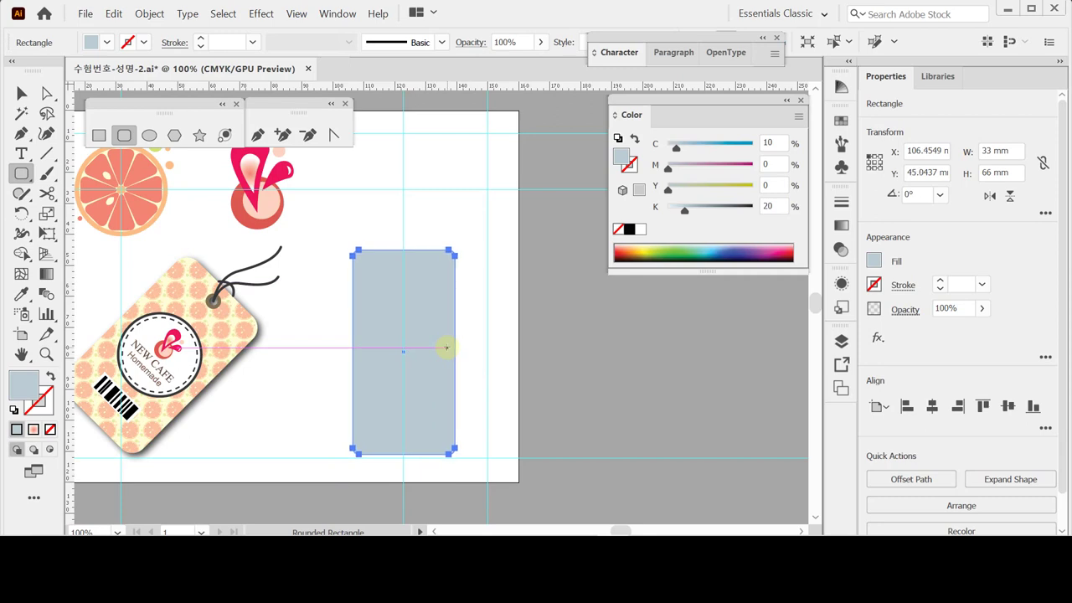
key(Left)
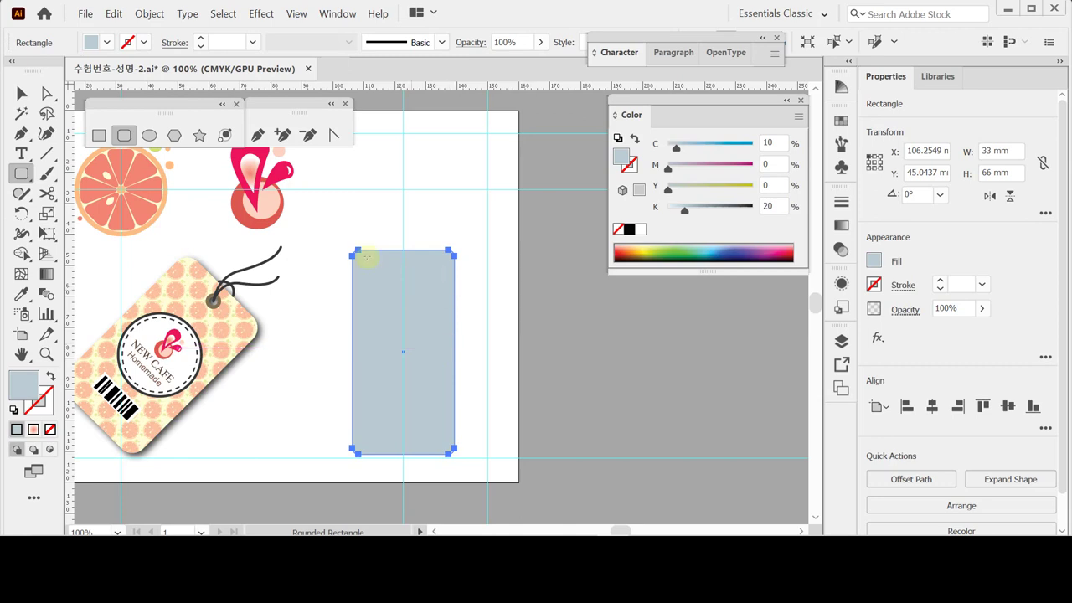
key(ctrl)
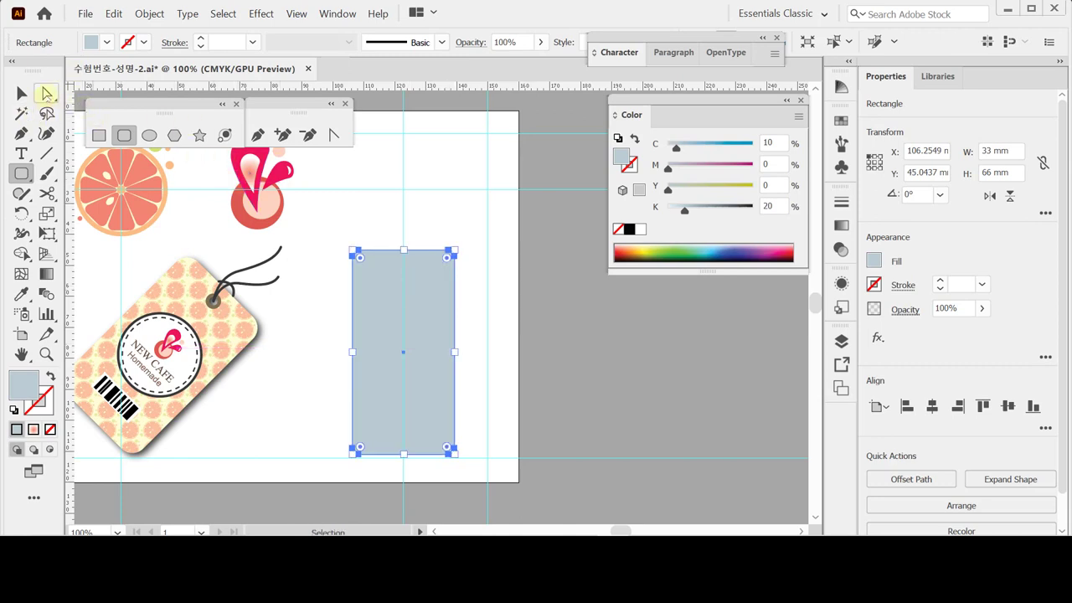
- Delete the two topmost anchor points of the rounded rectangle, leaving its upper corners square
click(47, 93)
drag(352, 225, 450, 251)
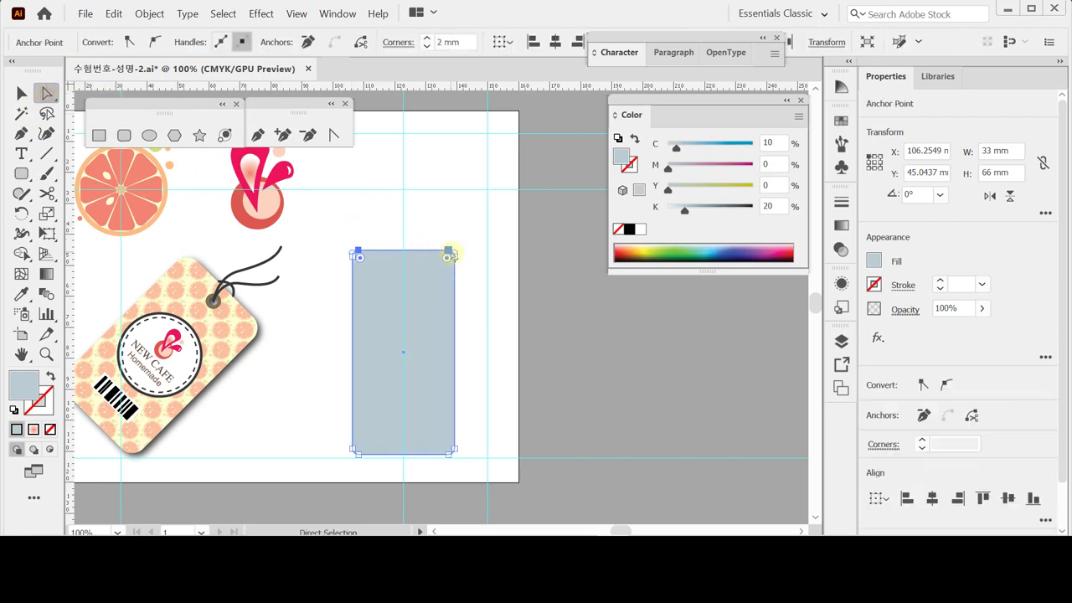
key(Down)
key(Down)
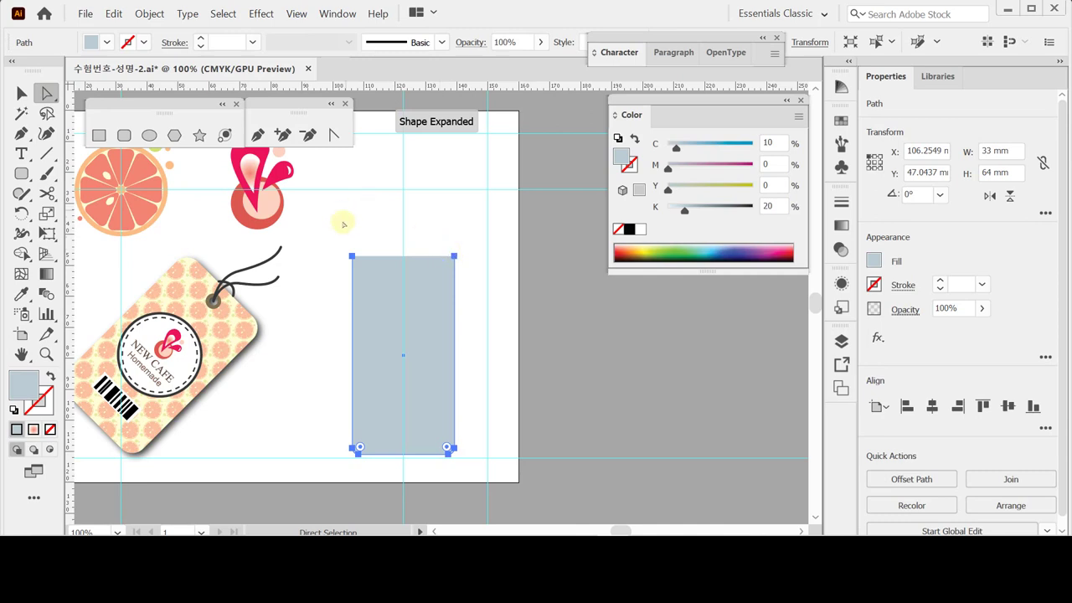
- Scale the shape's two upper anchor points outward to a width of about 46 mm, forming a tapered cup
drag(327, 239, 483, 282)
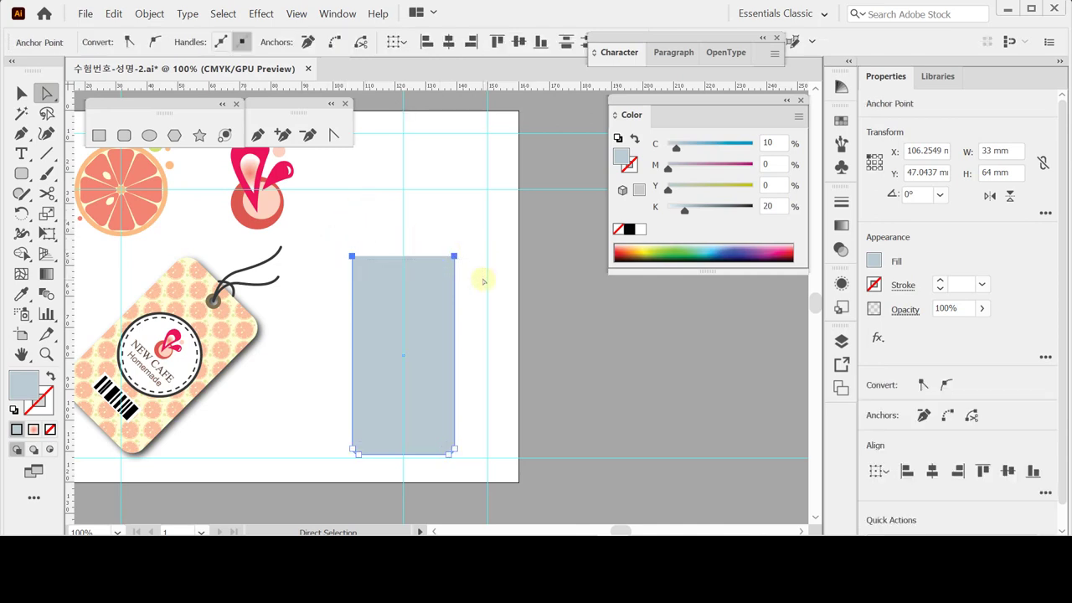
click(46, 214)
double_click(46, 215)
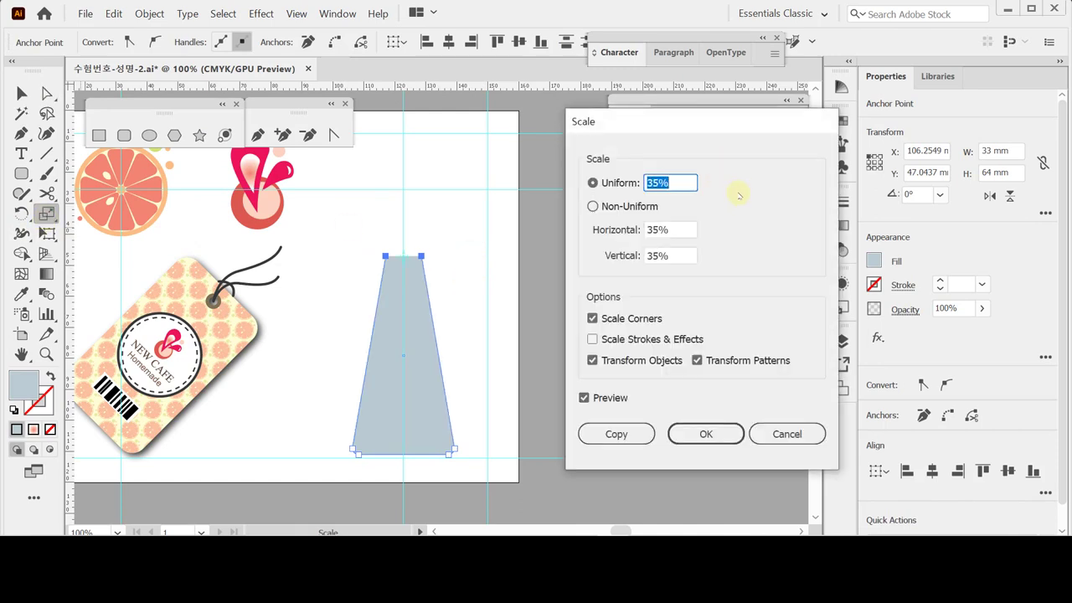
key(Escape)
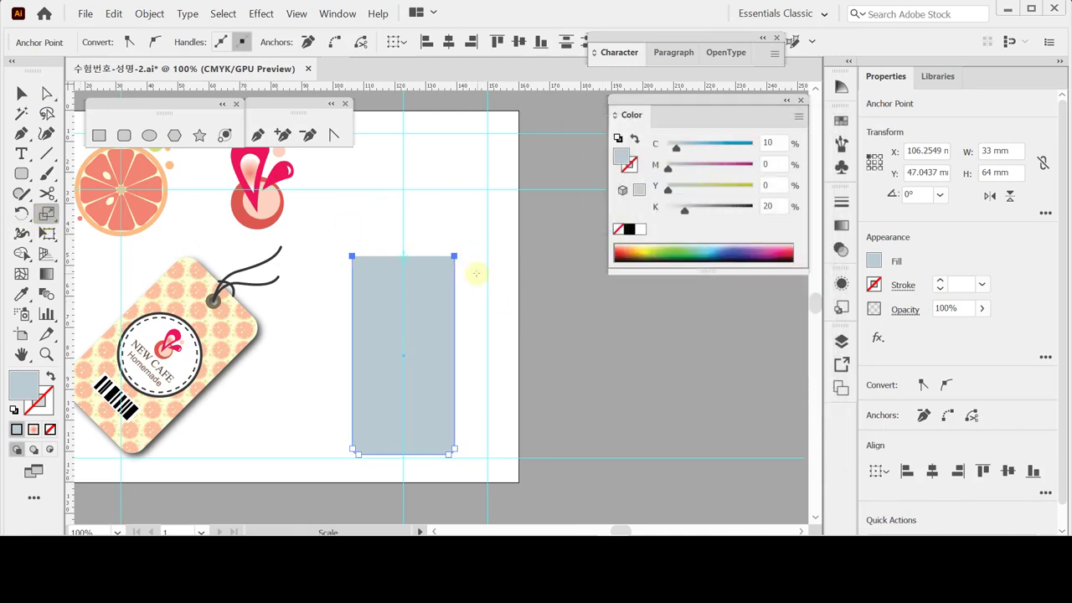
drag(471, 279, 498, 277)
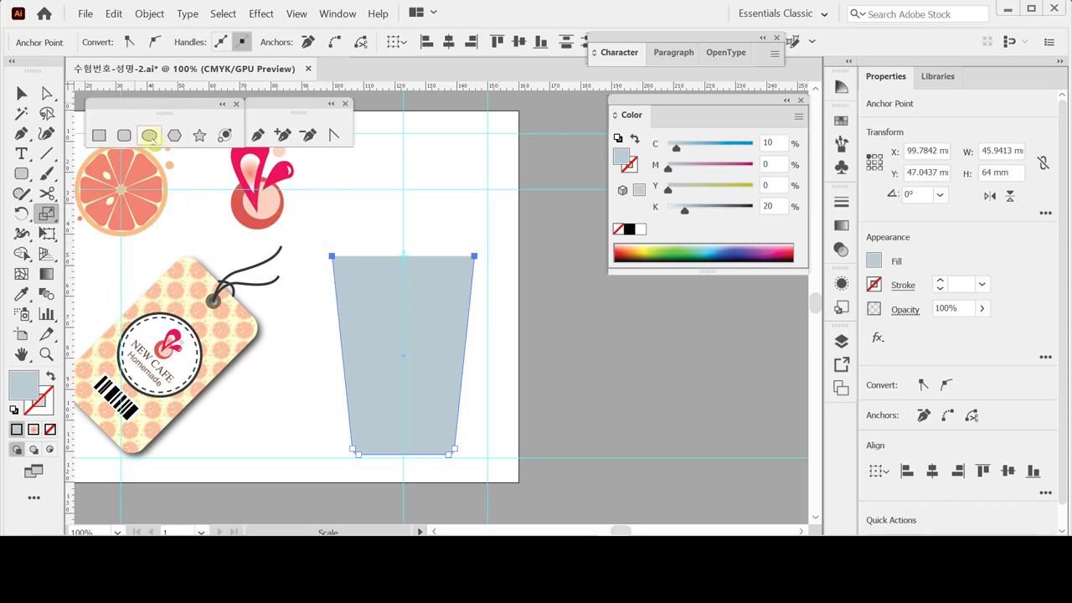
- Draw an ellipse about 34 × 19.5 mm centred on the vertical guide at the cup's base and set its fill to K 30
click(150, 136)
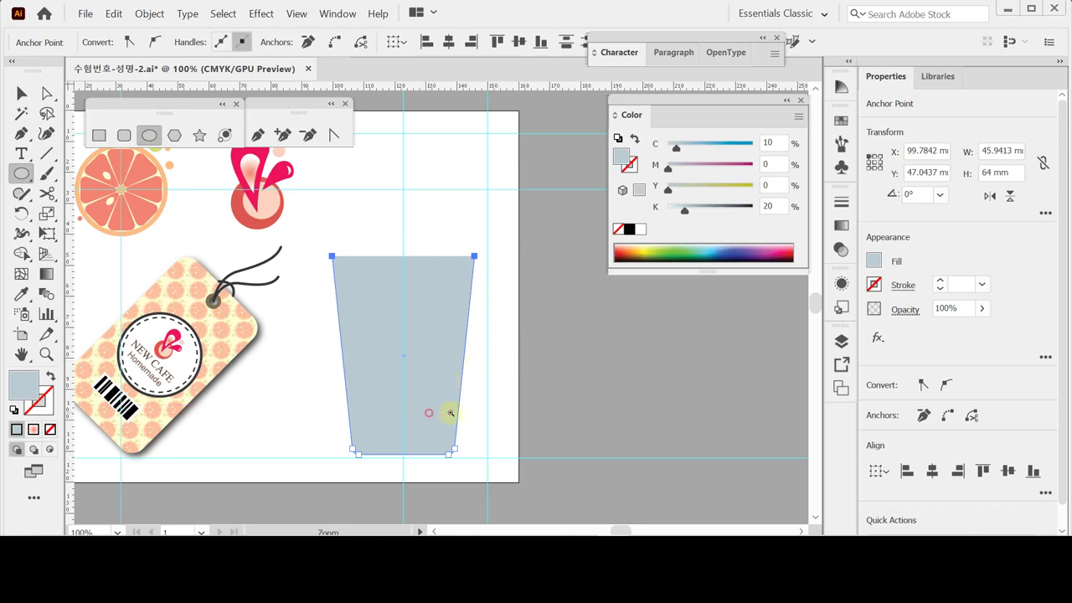
ctrl+click(429, 415)
ctrl+click(424, 364)
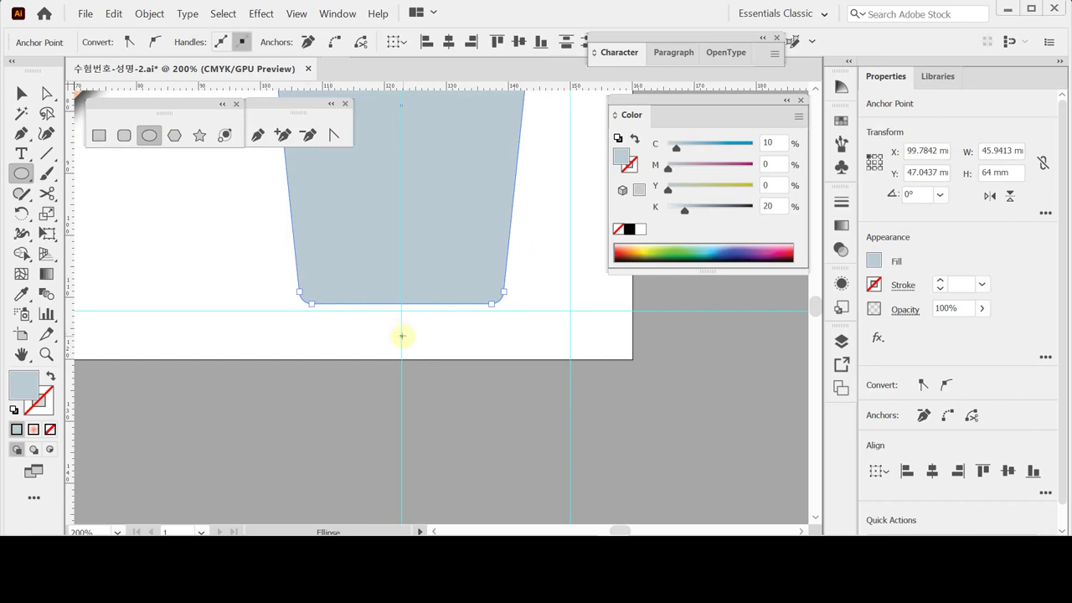
drag(402, 336, 508, 396)
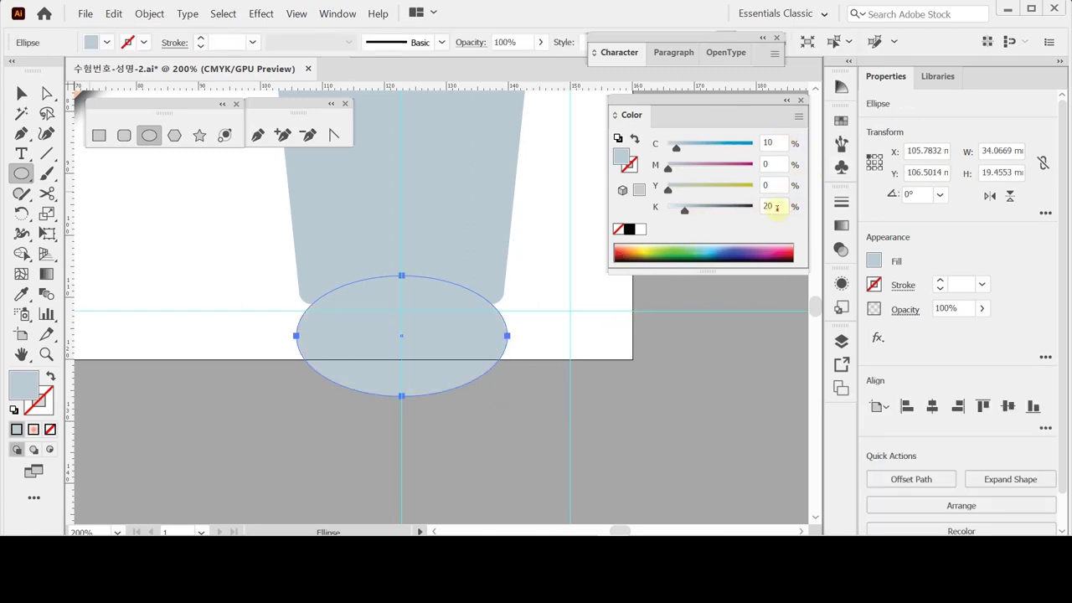
click(773, 206)
text(30)
key(Return)
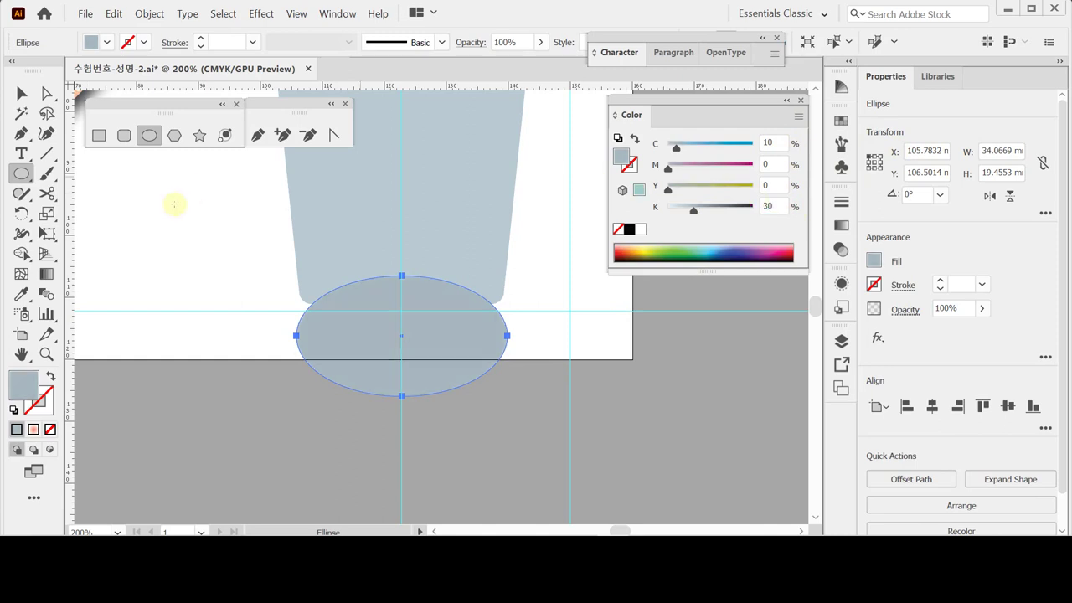
- Cover the ellipse's lower part with a rectangle and subtract it, leaving only the curved cap inside the cup's base
click(99, 135)
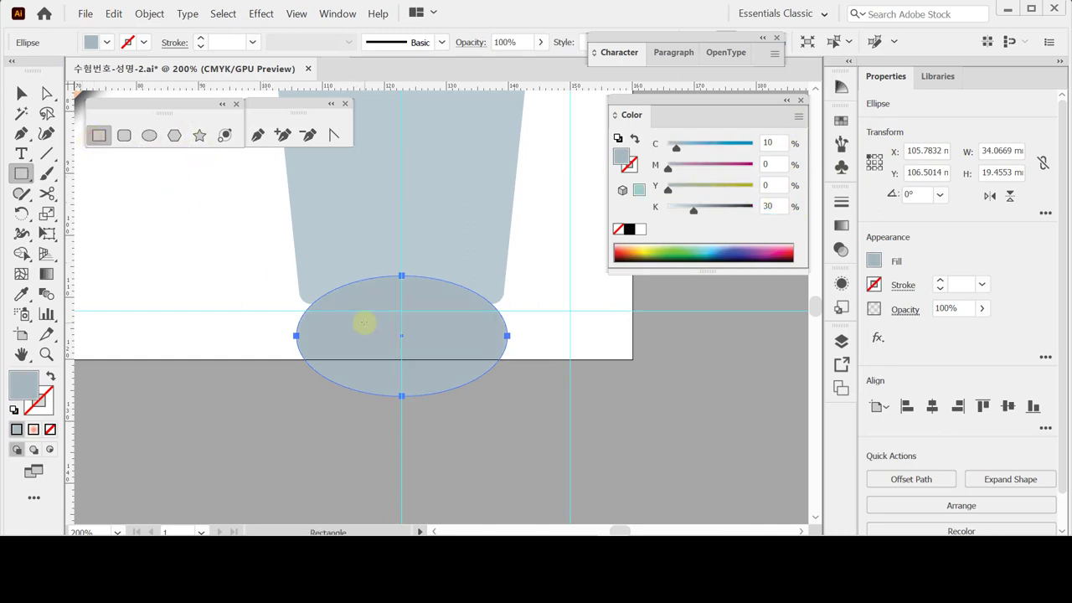
drag(455, 340, 340, 323)
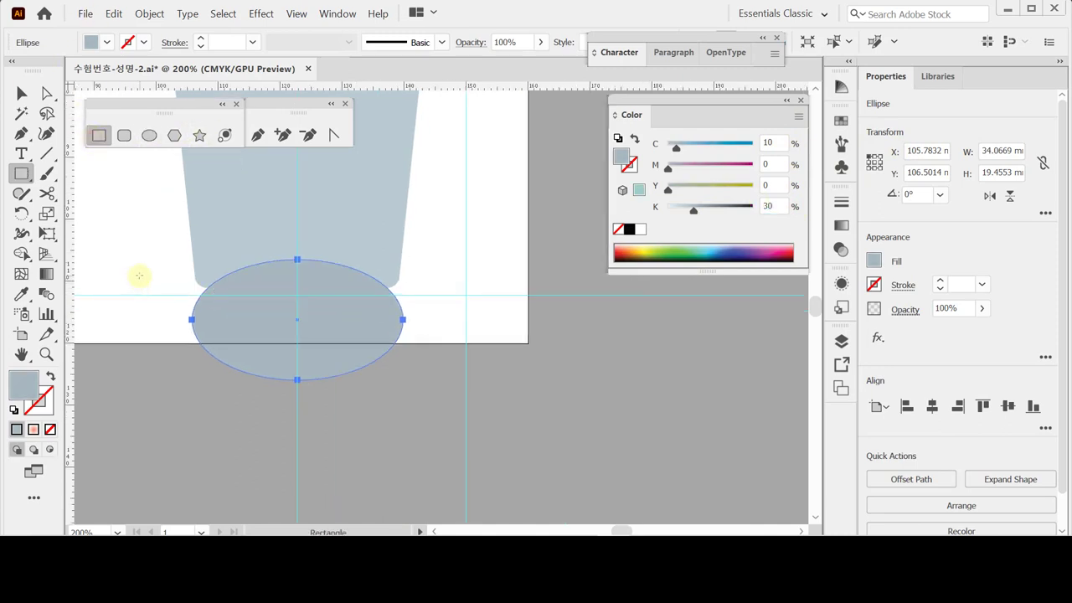
drag(138, 274, 438, 400)
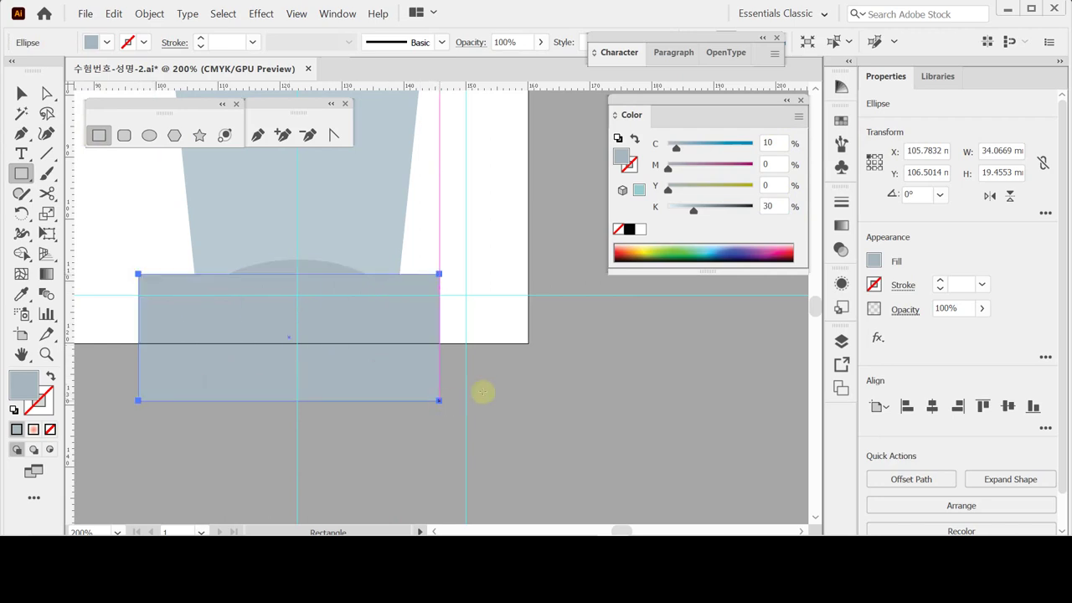
ctrl+shift+click(304, 263)
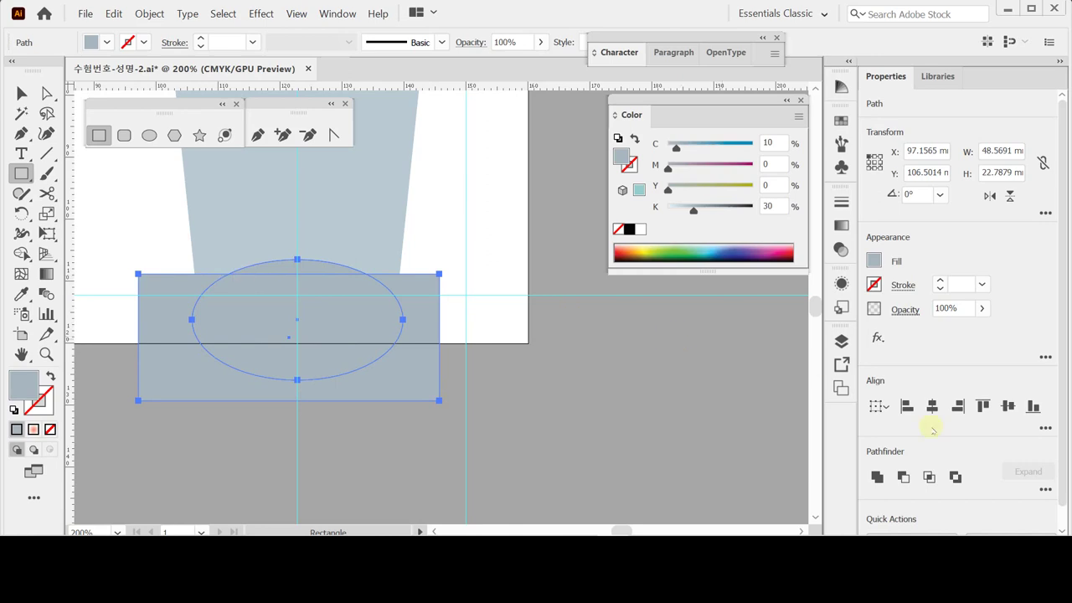
click(903, 477)
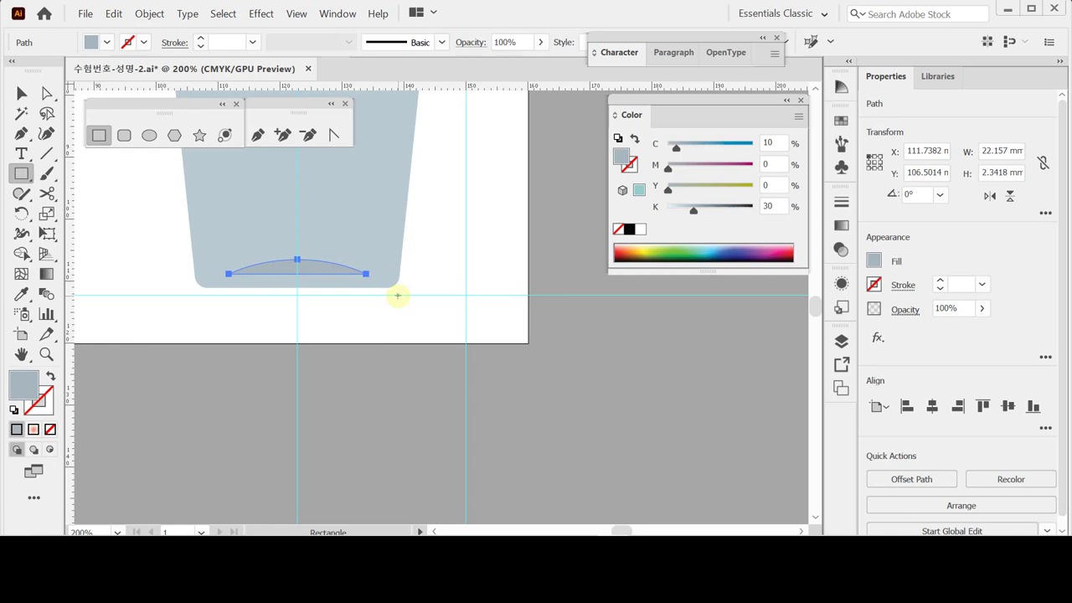
key(ctrl+shift+a)
- Draw a circle about 48 mm wide with no fill and a black 1 pt stroke, overlapping the cup's upper edge
scroll(380, 240, up, 4)
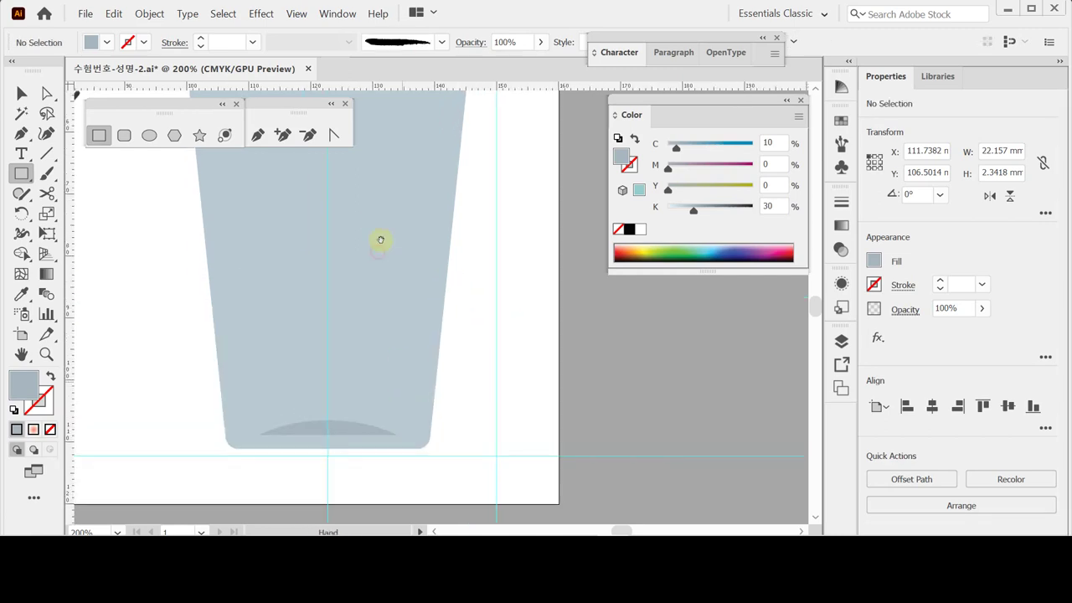
drag(380, 241, 376, 383)
key(ctrl+minus)
drag(366, 265, 308, 366)
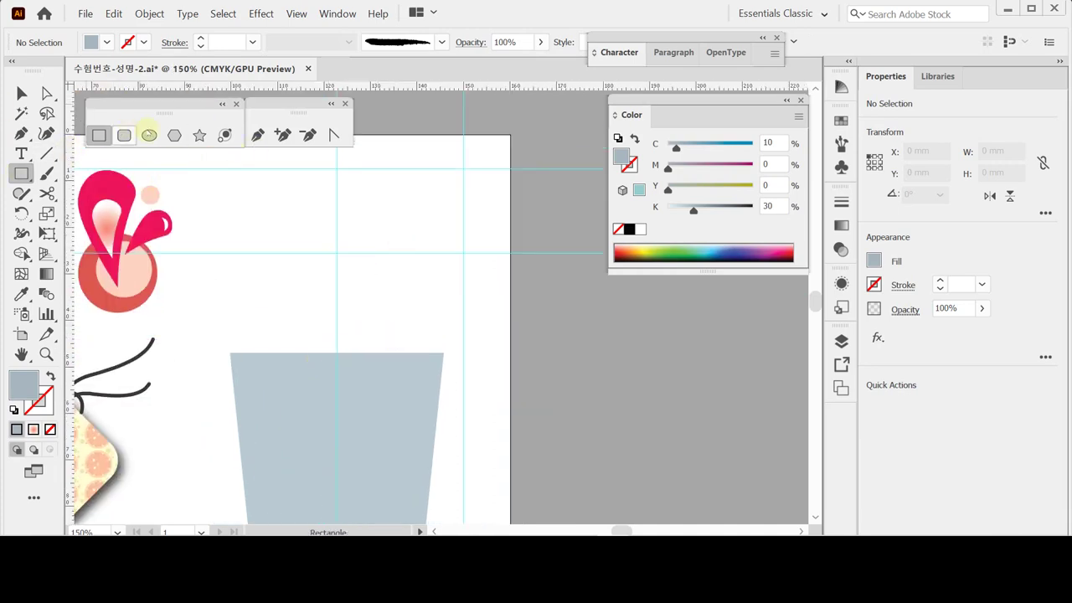
click(149, 135)
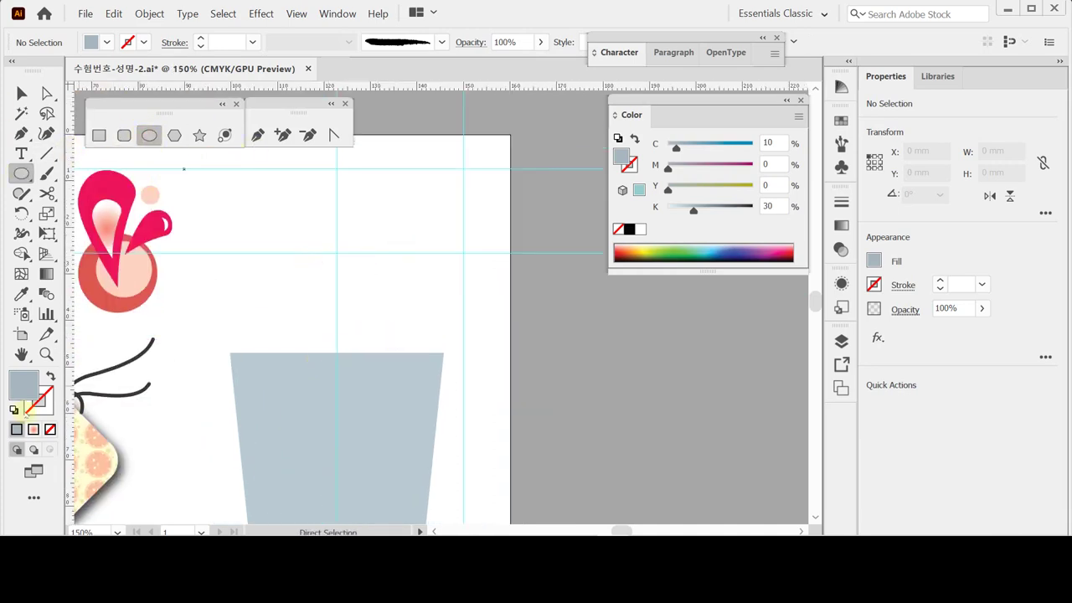
click(13, 410)
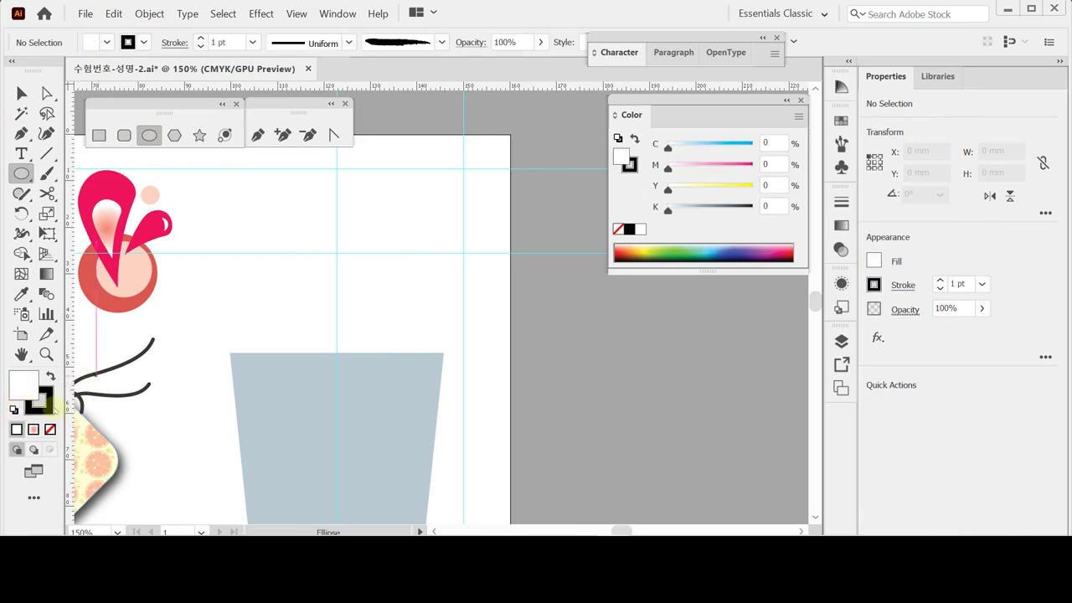
click(50, 429)
drag(215, 299, 205, 275)
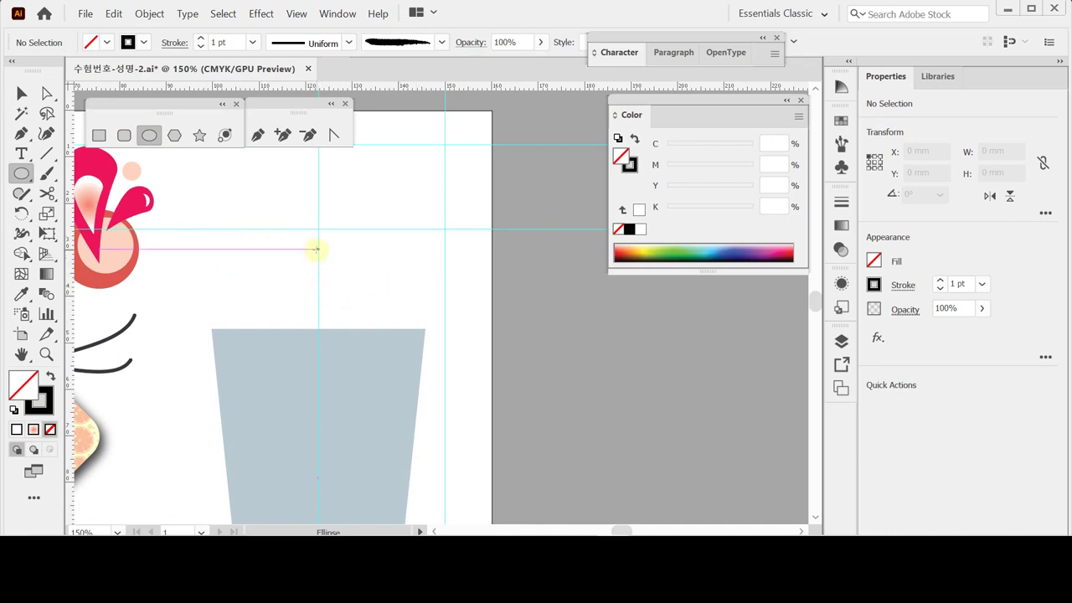
drag(318, 251, 430, 350)
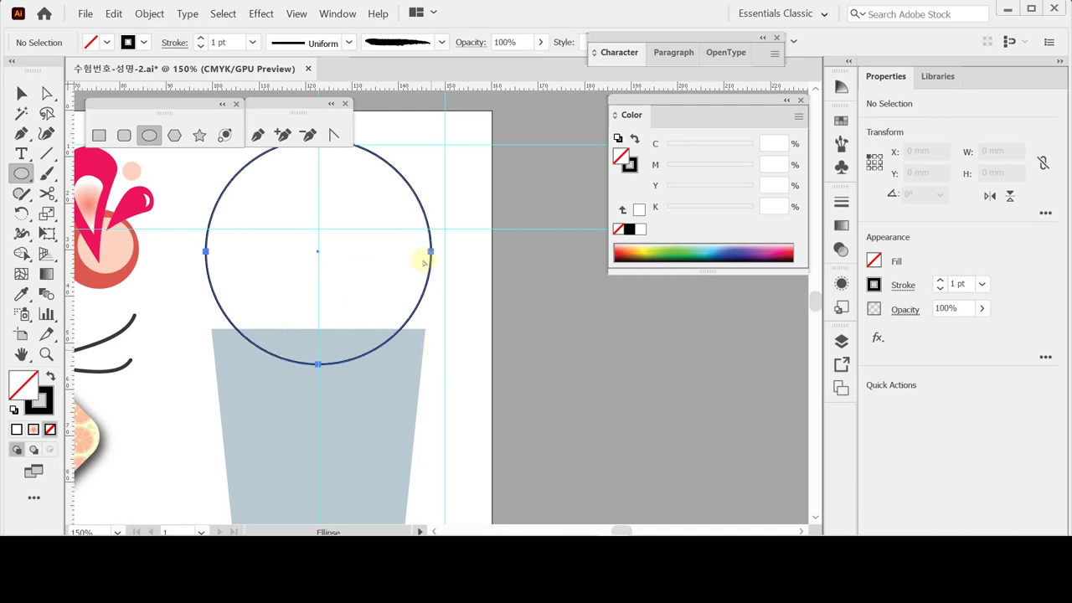
drag(428, 296, 432, 319)
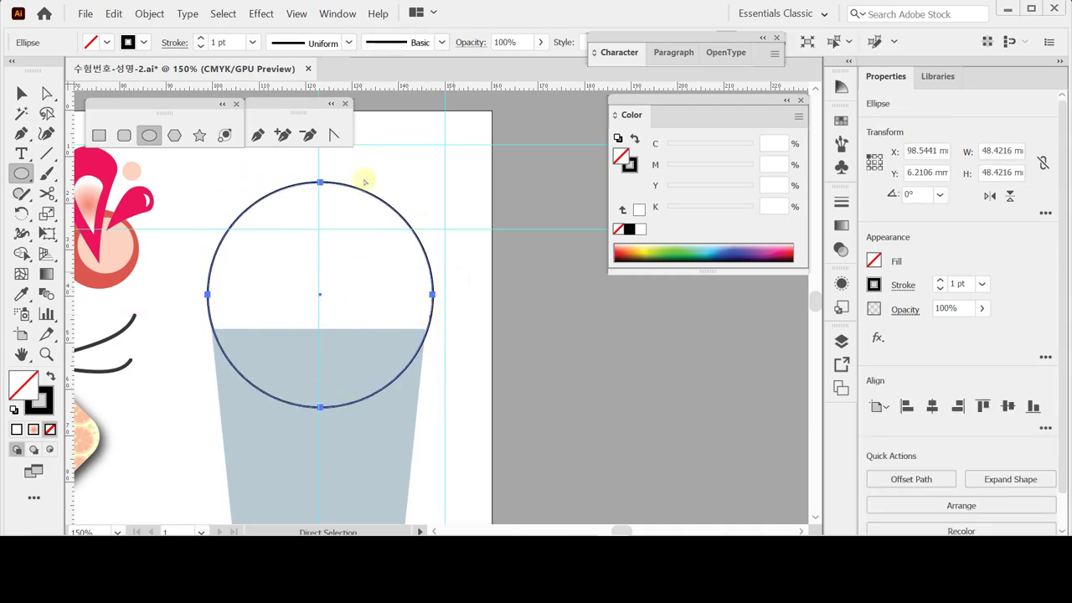
- Scale the circle down to about 46 mm and nudge its centre onto the vertical guide at the cup's upper edge
click(23, 92)
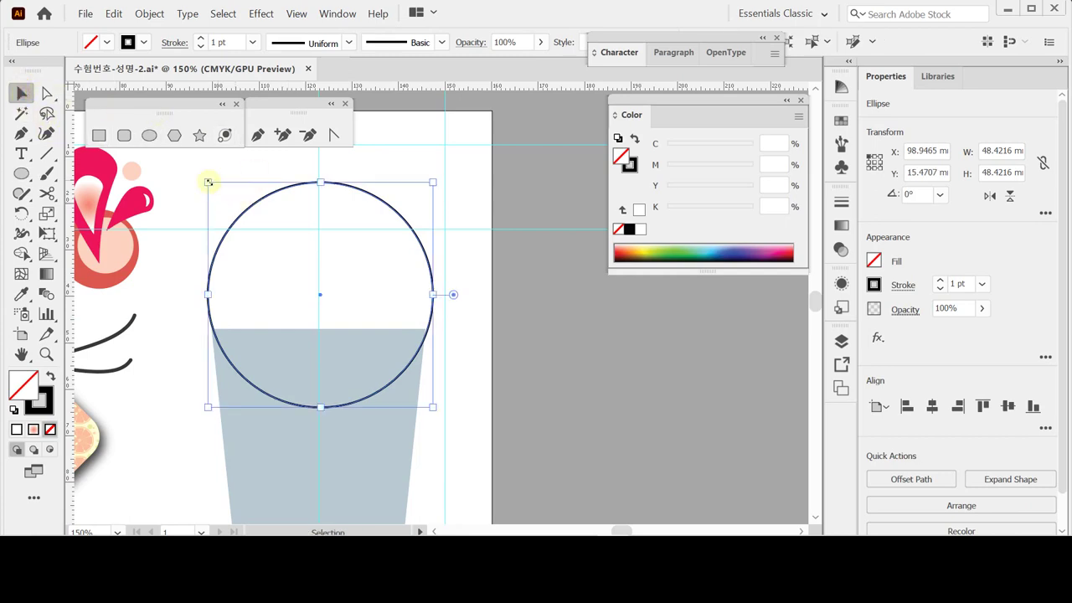
drag(210, 183, 220, 193)
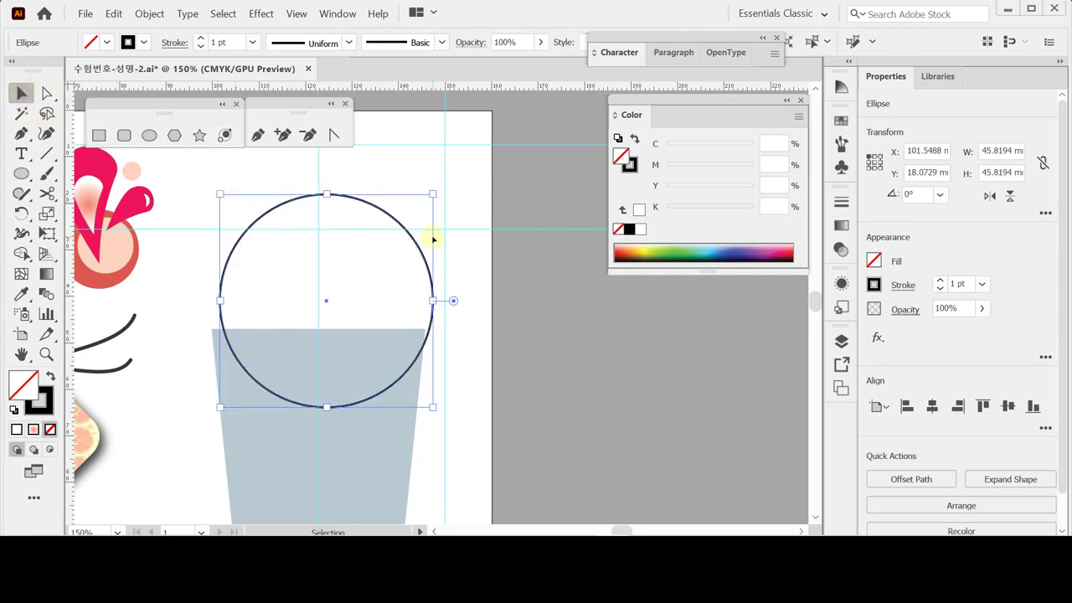
key(ctrl+z)
key(Down)
key(Down)
key(Down)
key(Down)
key(Down)
key(Down)
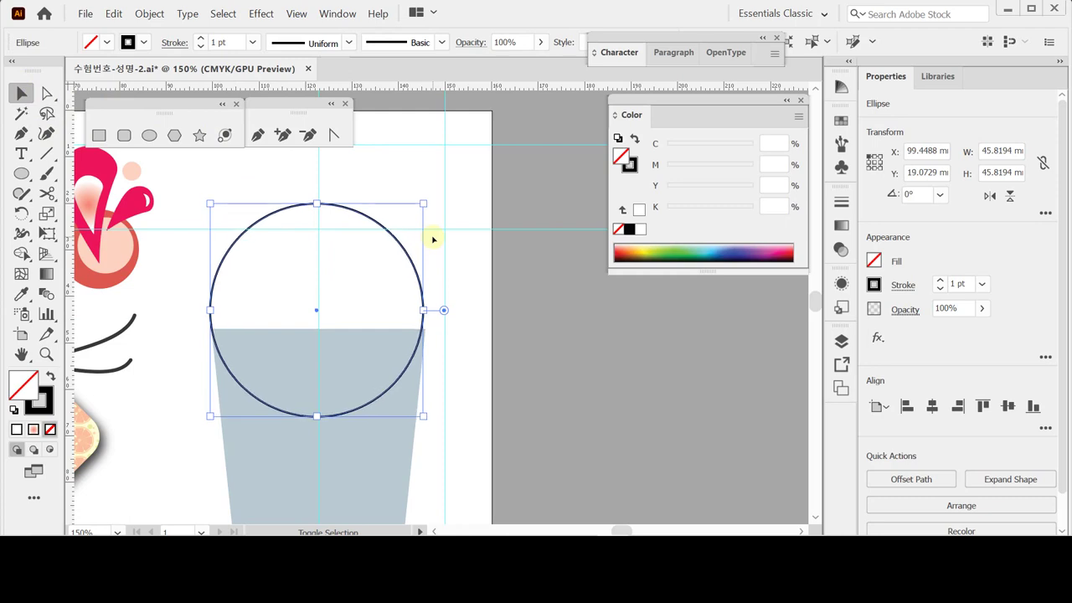
key(Right)
key(Right)
key(Right)
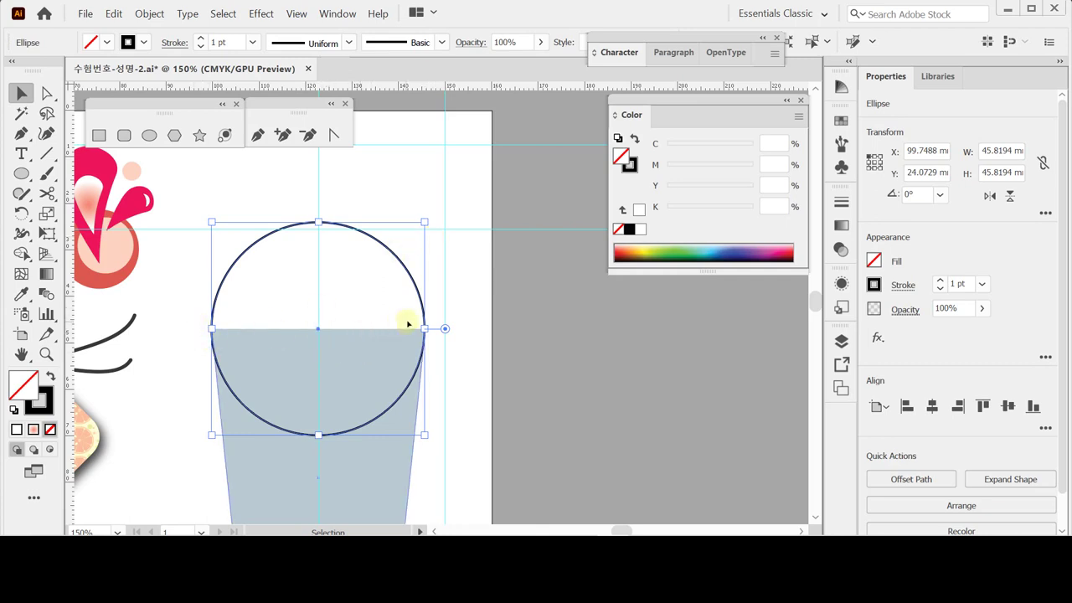
- Draw a rectangle about 63.5 × 29.3 mm over the circle's lower half and subtract it to form a dome lid outline
scroll(413, 298, down, 2)
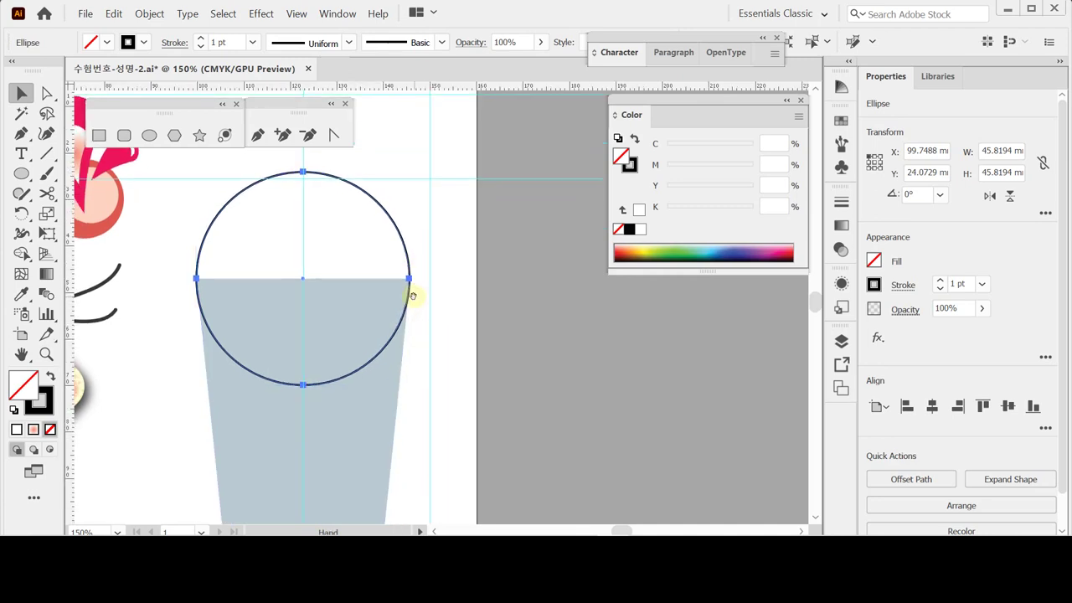
key(a)
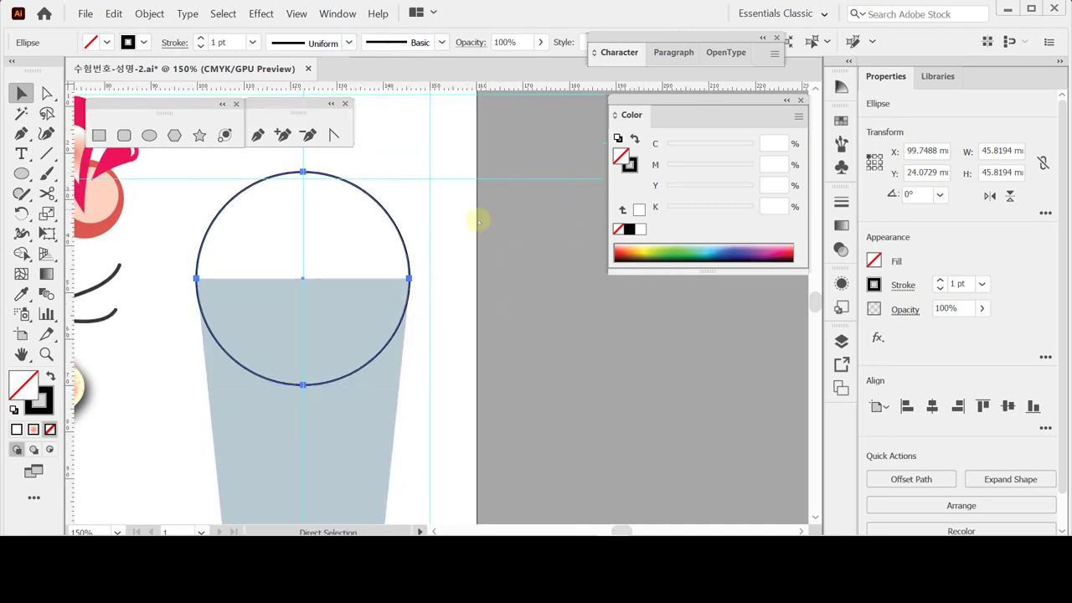
click(478, 220)
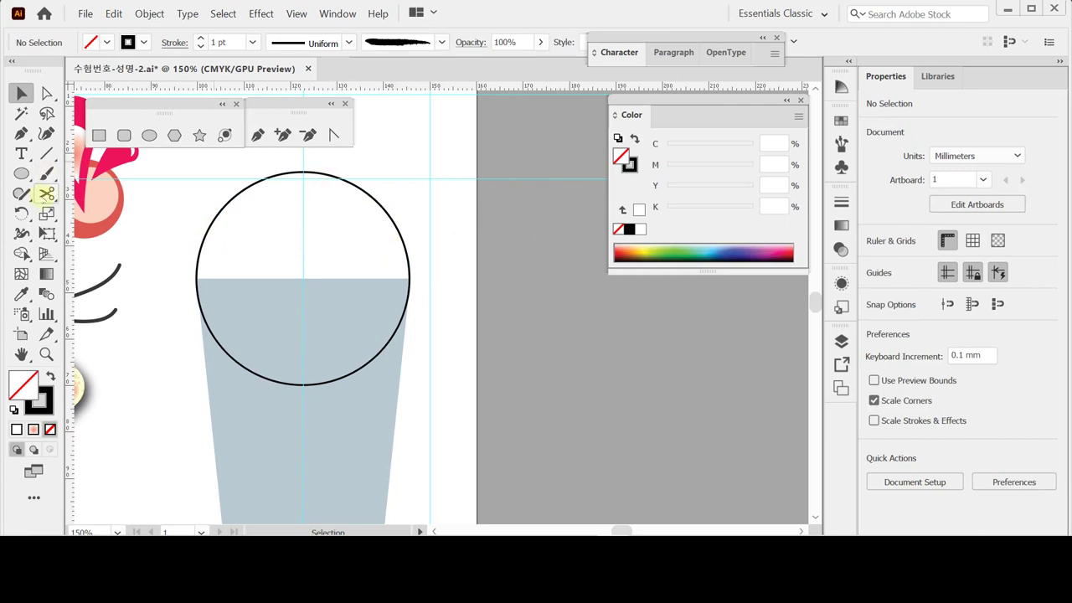
click(99, 136)
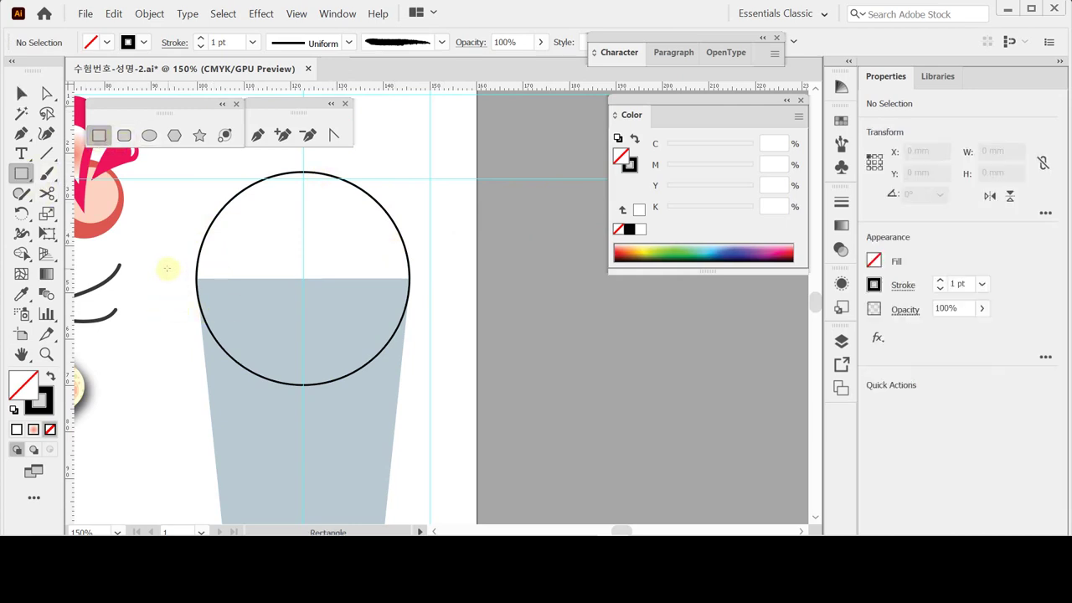
drag(159, 270, 452, 407)
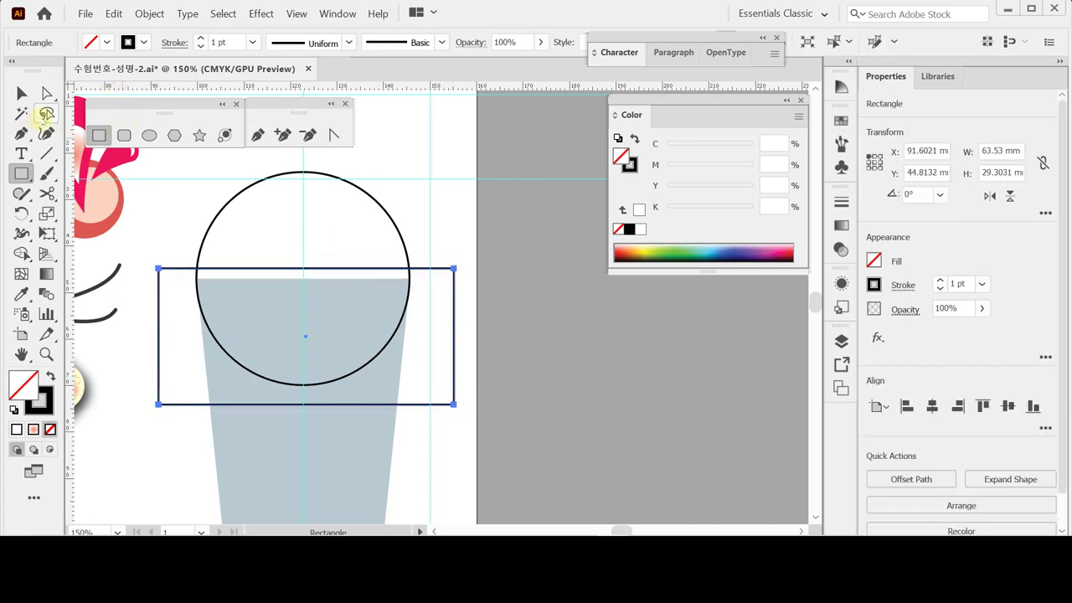
click(22, 93)
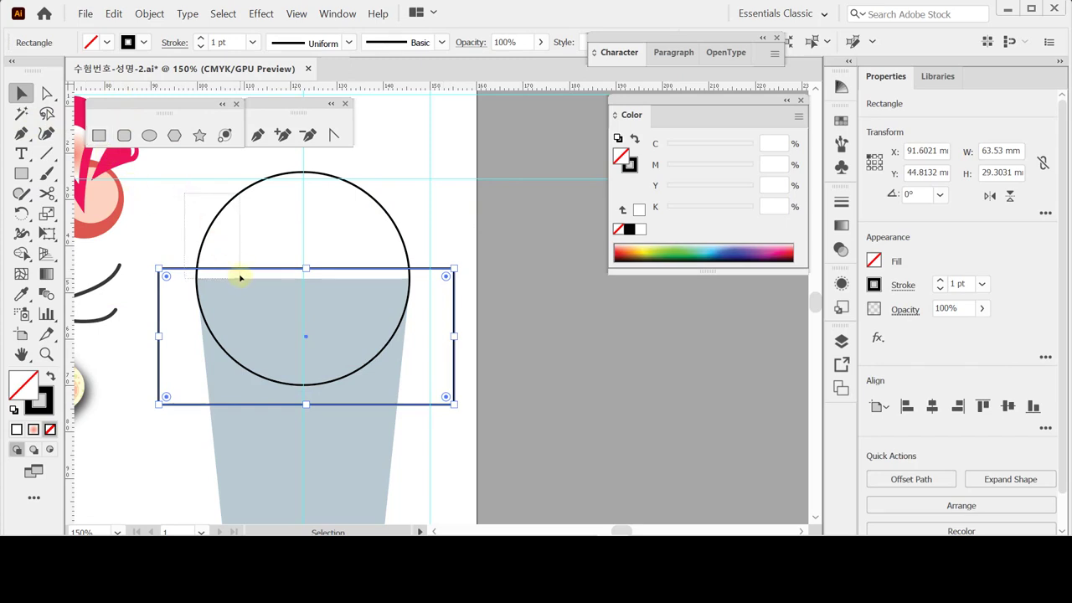
shift+click(408, 285)
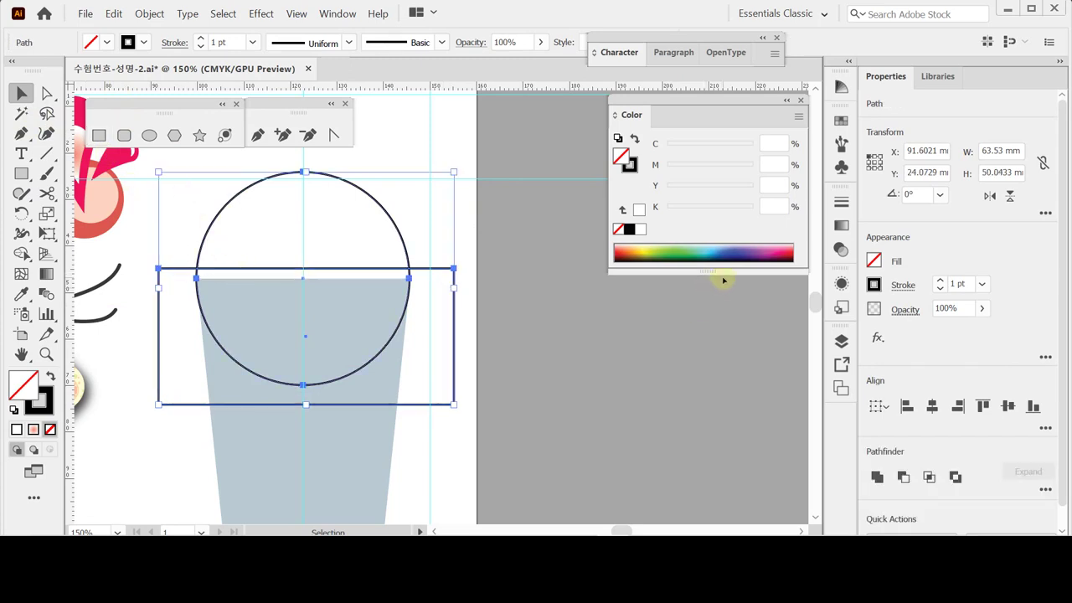
click(902, 477)
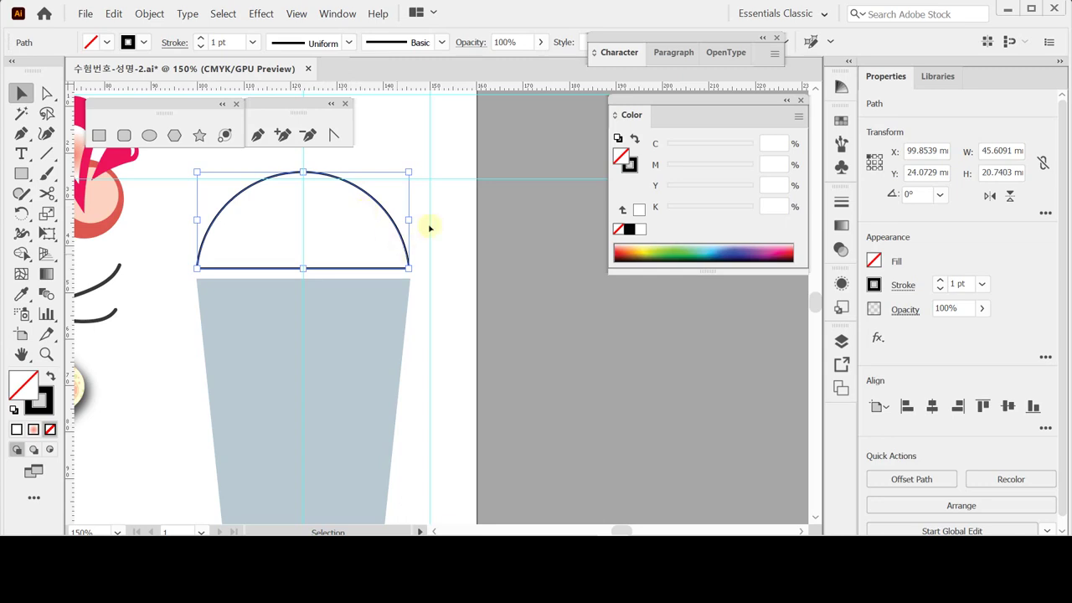
click(471, 235)
drag(168, 113, 191, 162)
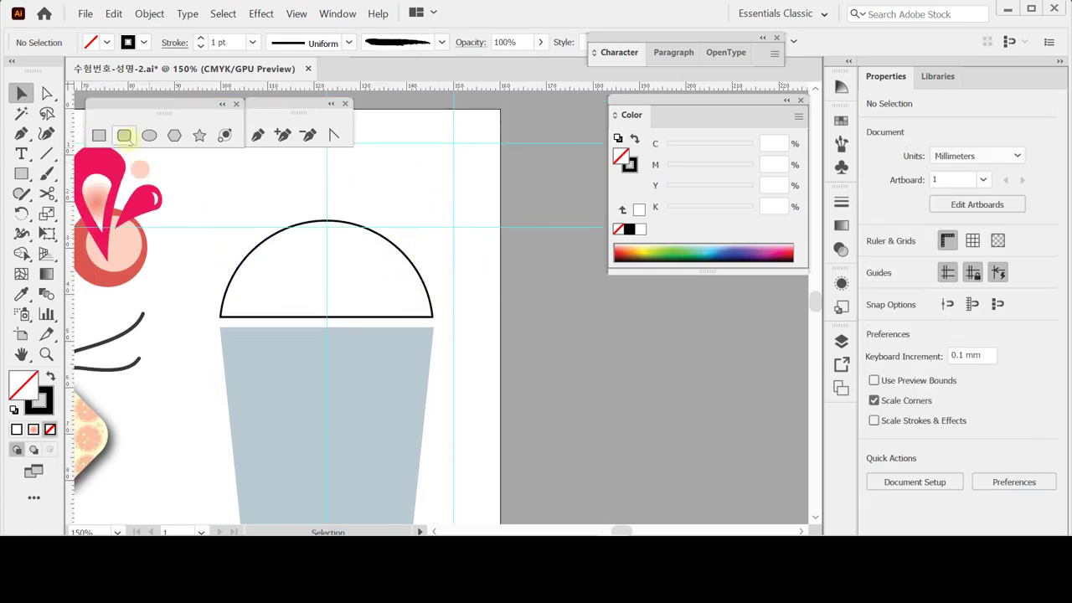
- Draw two rounded rectangles centred on the guide: about 20 × 2.9 mm across the dome's top and about 51.4 × 4.4 mm across its base
click(124, 135)
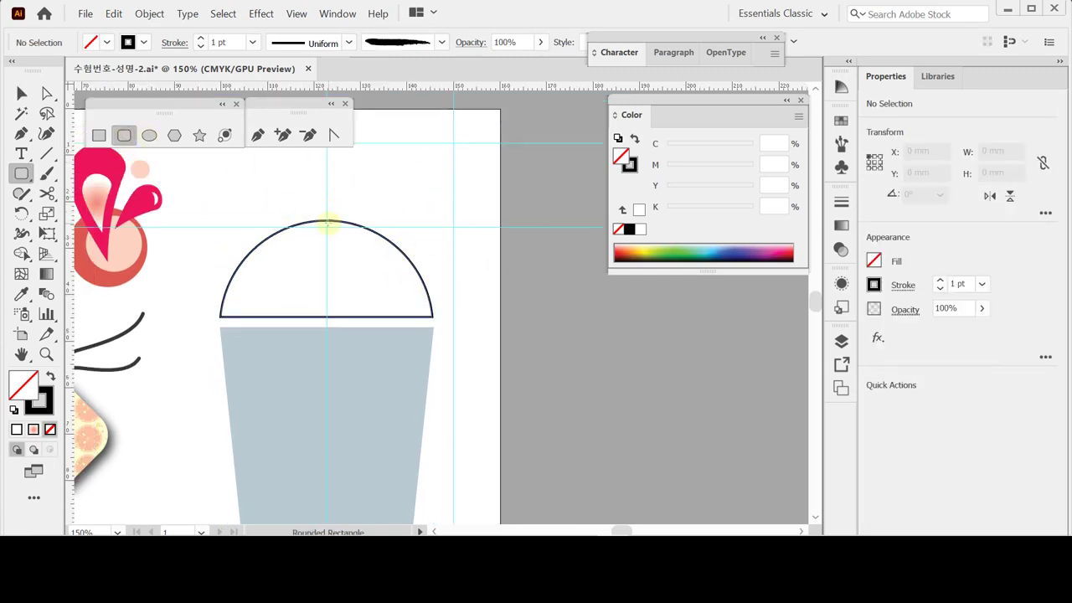
drag(326, 220, 373, 225)
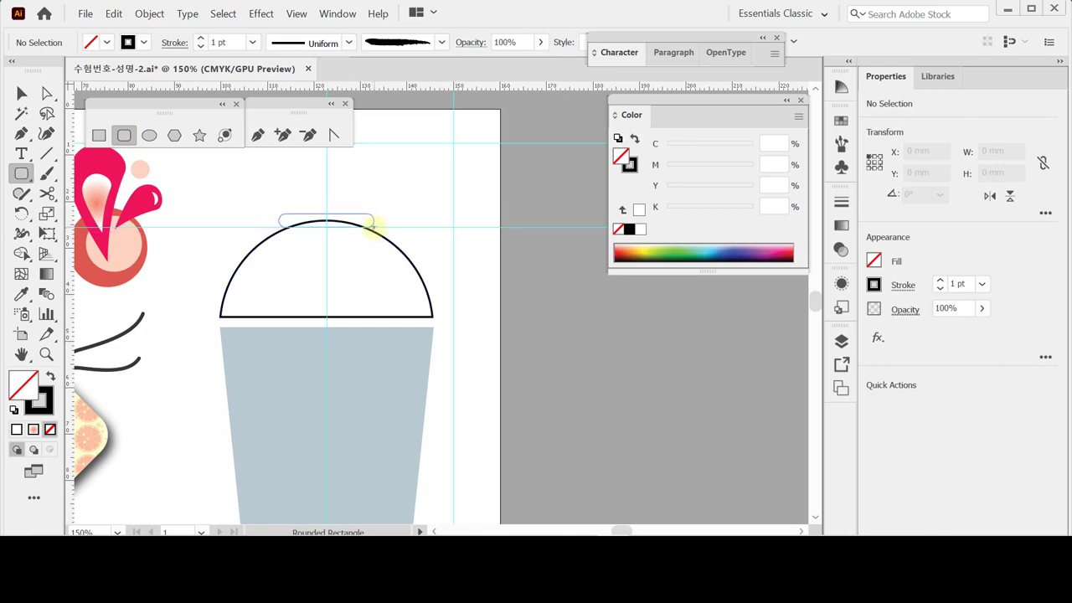
drag(370, 225, 371, 224)
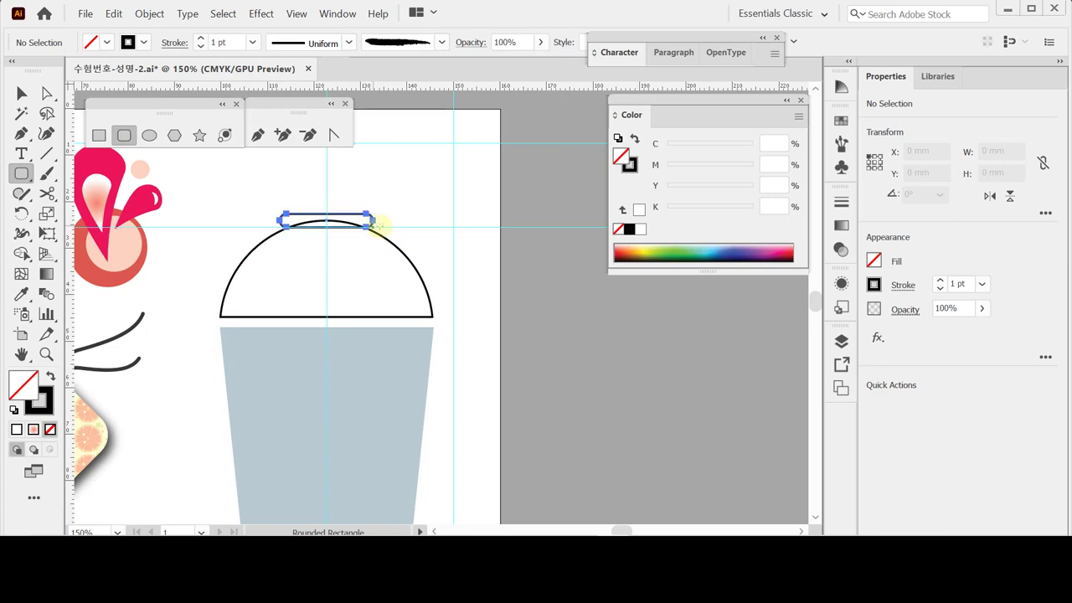
key(Down)
key(Down)
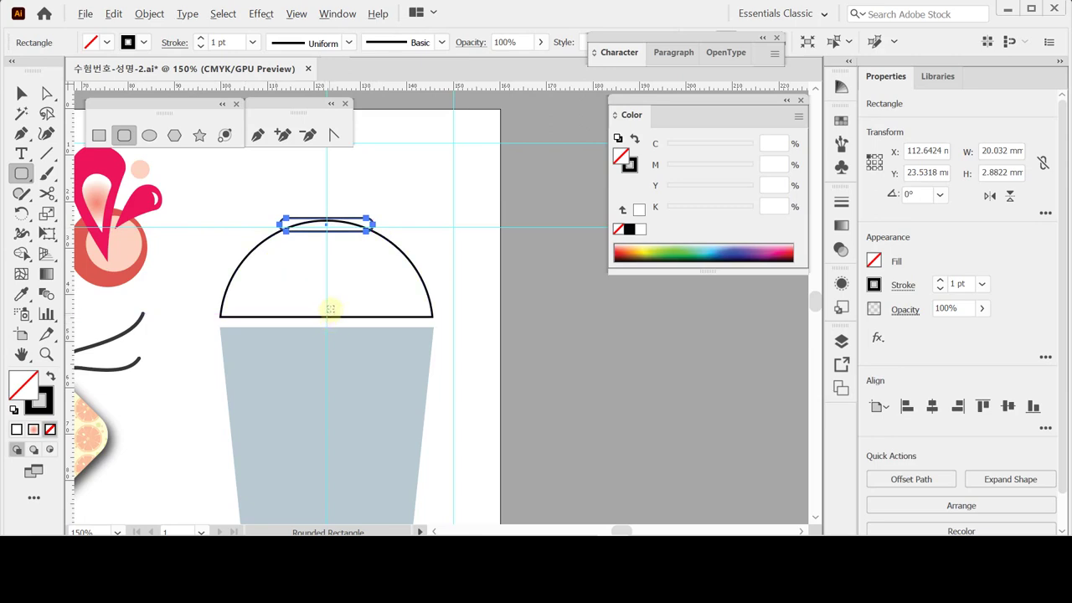
drag(325, 312, 447, 322)
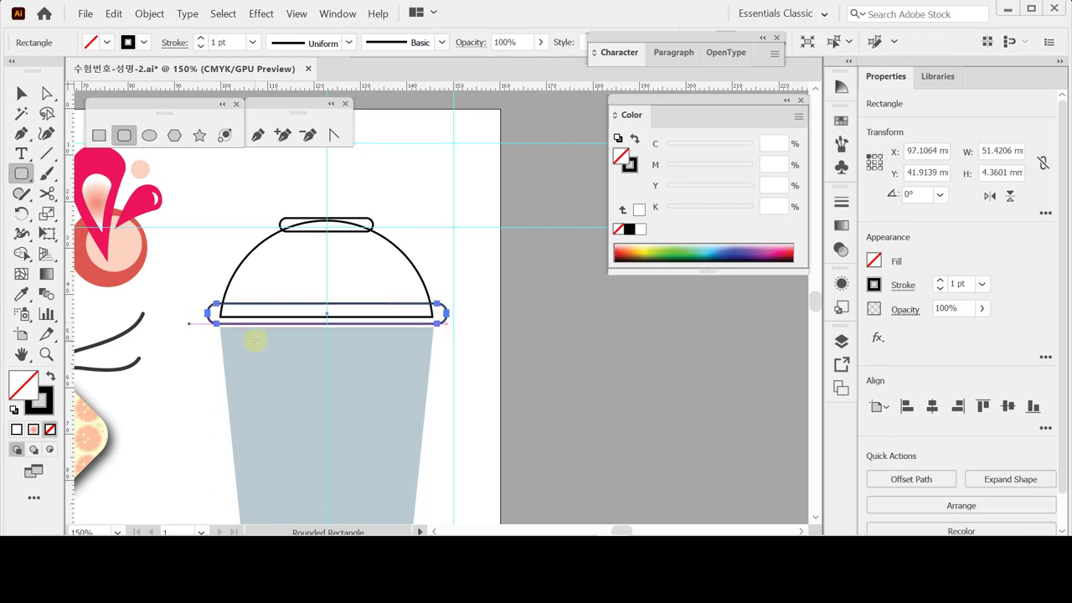
- Draw a third rounded rectangle about 58 × 12.7 mm, overlapping the dome's lower rim and the cup's upper edge
drag(193, 314, 451, 370)
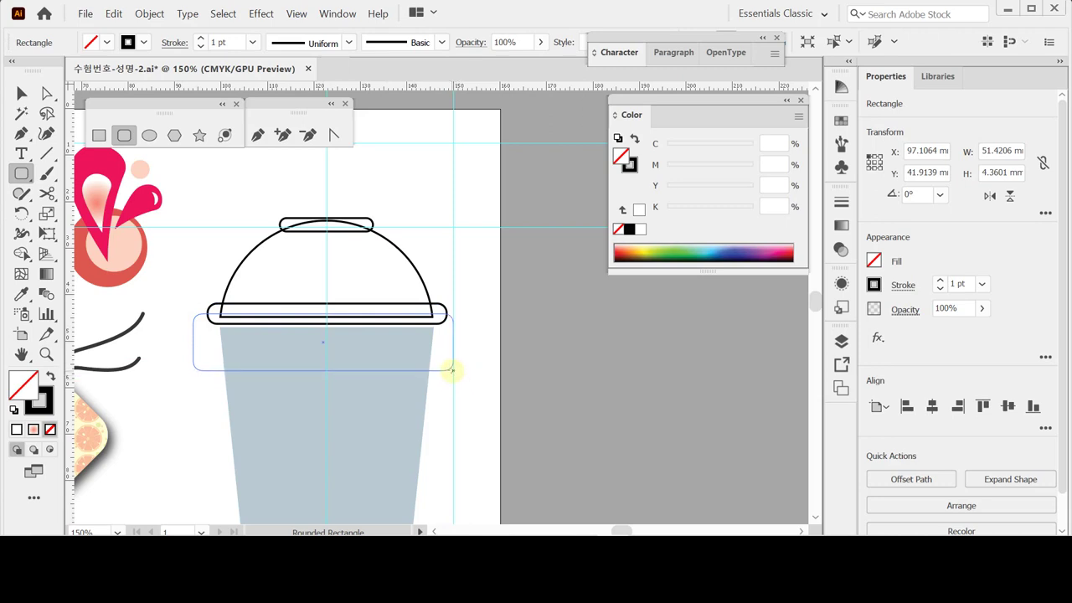
key(Right)
drag(451, 370, 462, 372)
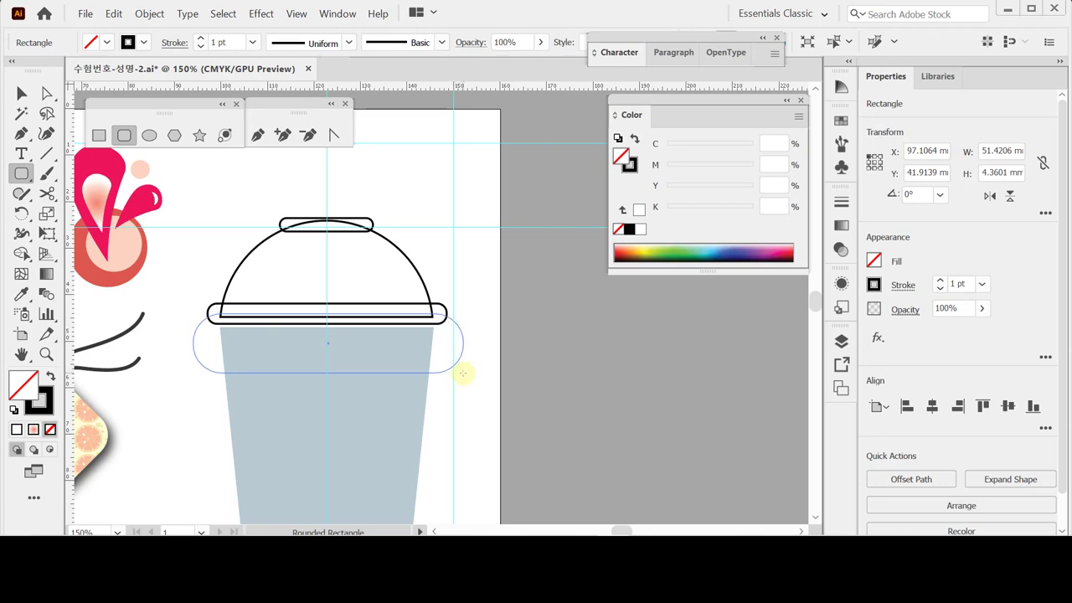
drag(462, 373, 462, 373)
key(Left)
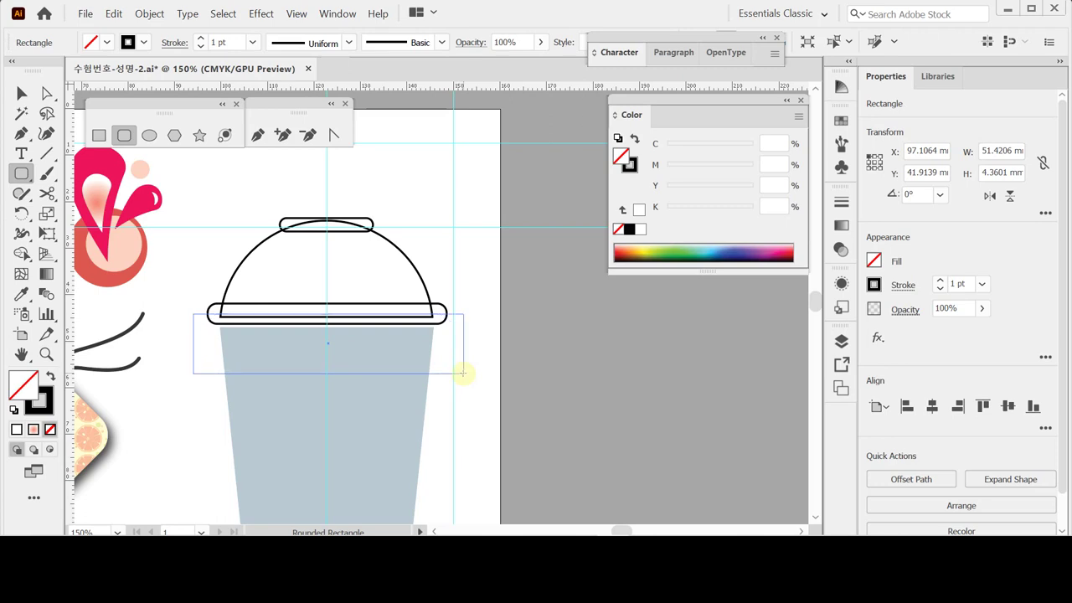
drag(462, 372, 463, 373)
key(Up)
key(Up)
key(Up)
key(Up)
key(Up)
key(Up)
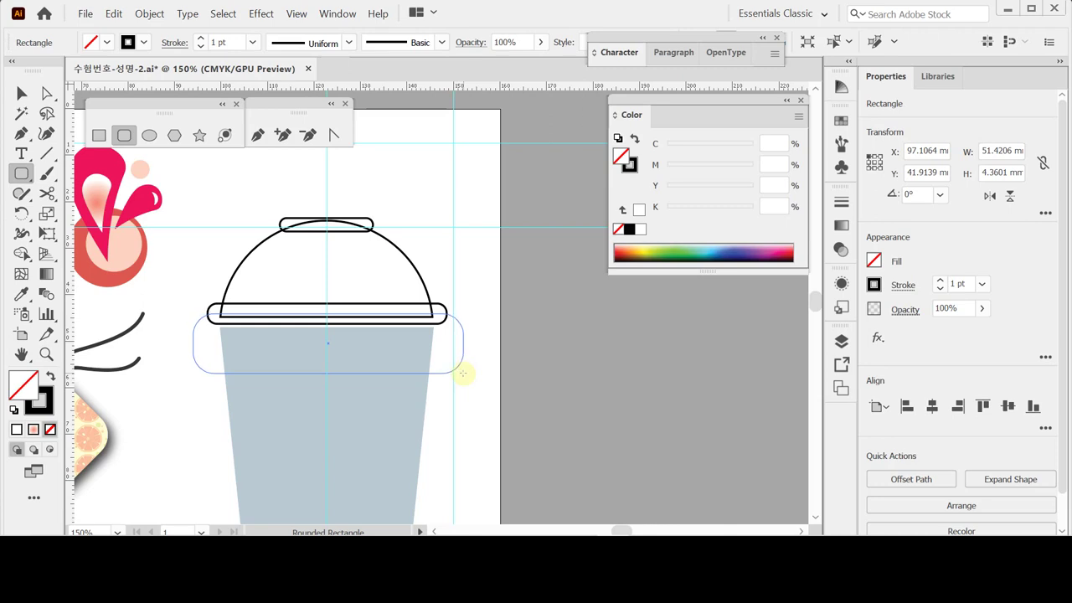
drag(463, 372, 463, 373)
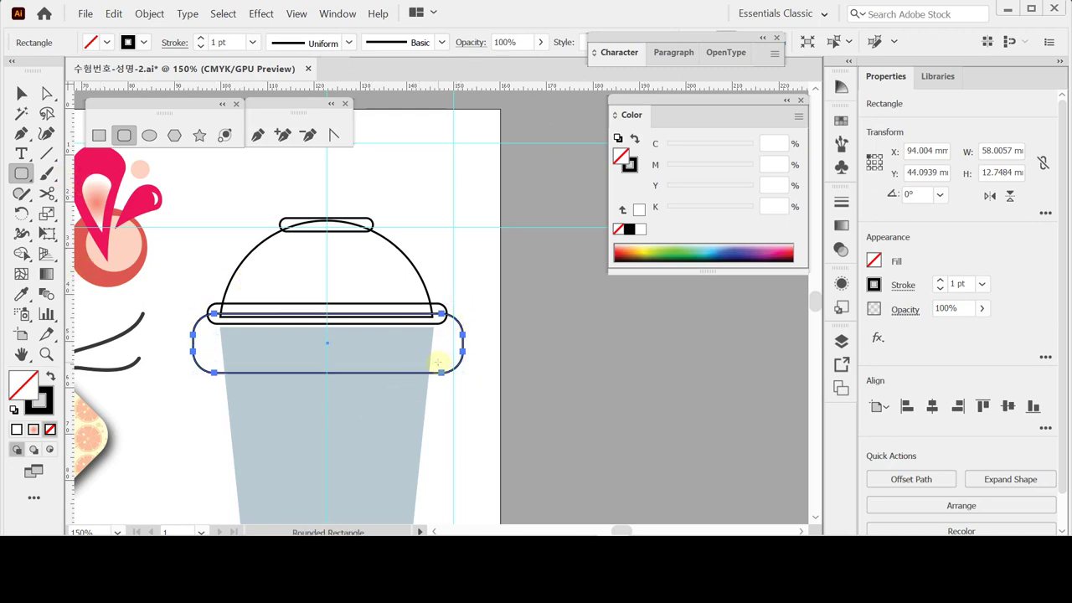
- Round the corners of the 58 mm wide rectangle to the maximum so its ends become semicircles
key(ctrl)
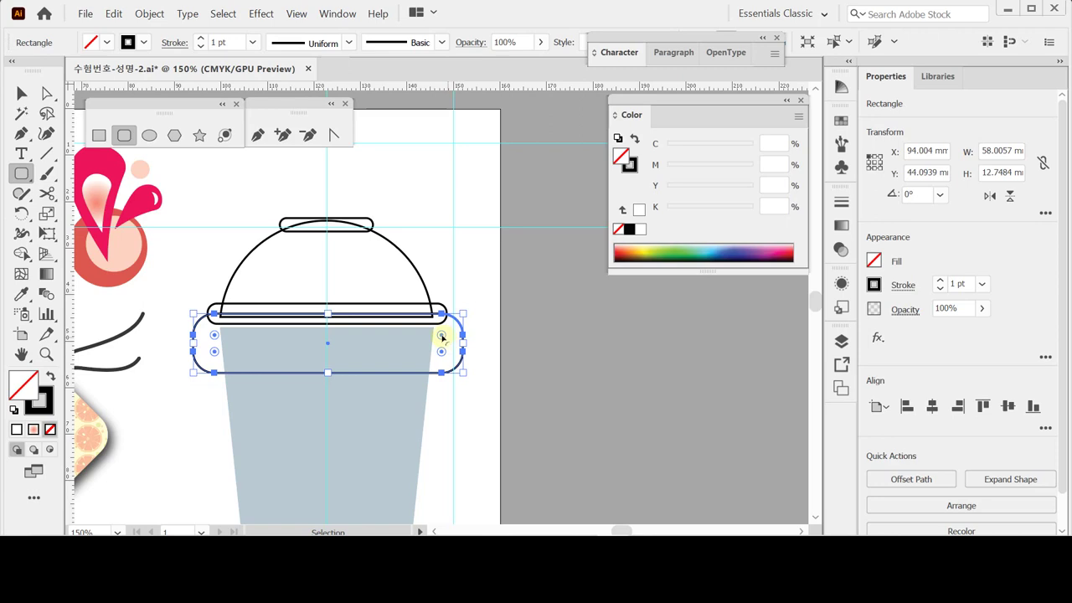
drag(443, 337, 433, 342)
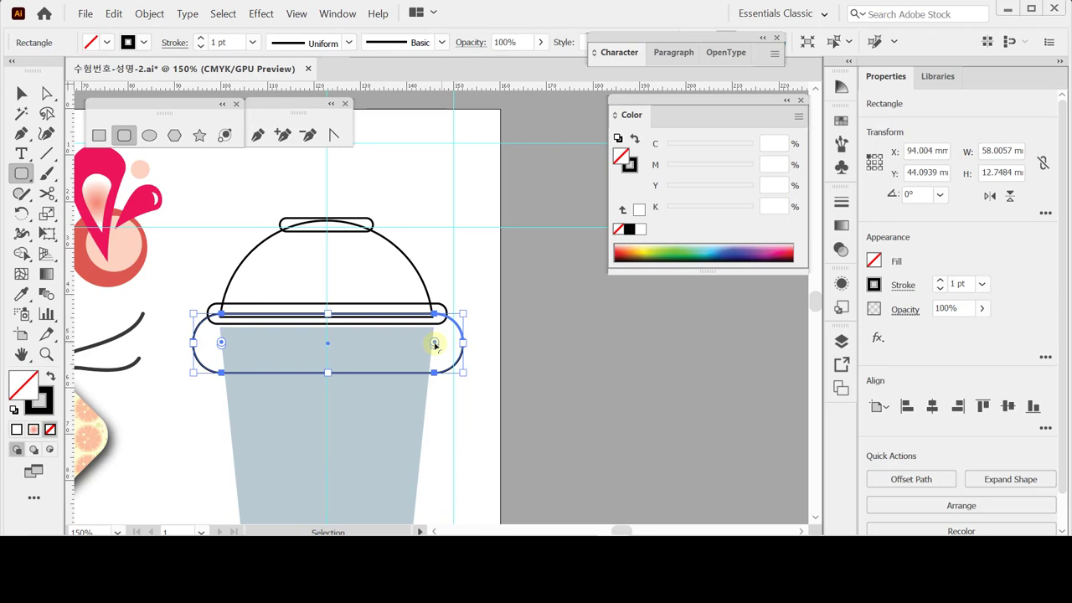
drag(434, 344, 436, 344)
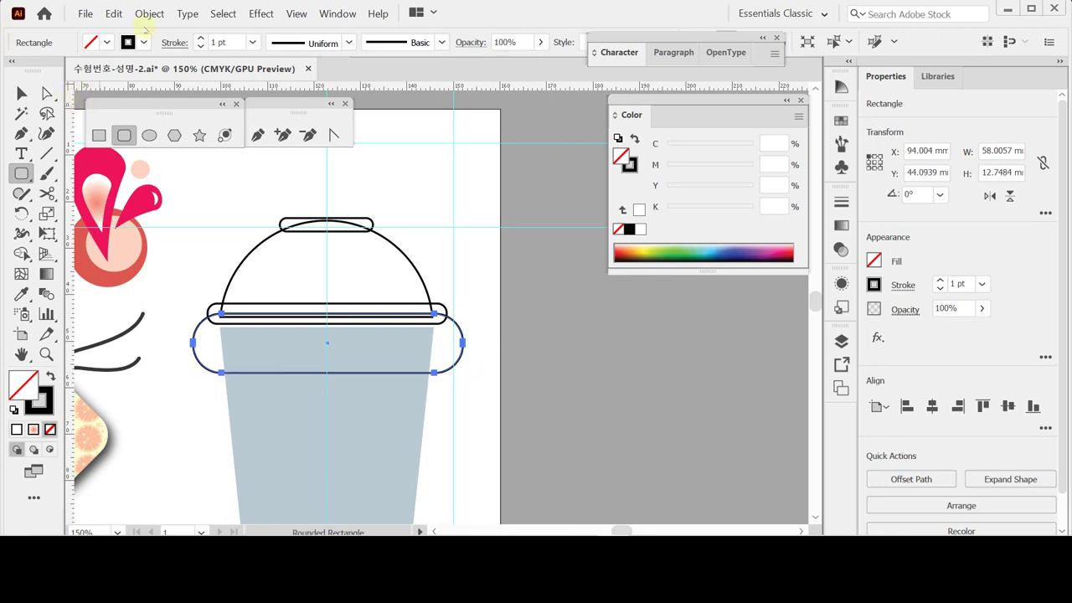
- Align the dome and the three rounded rectangles on their horizontal centres and unite them into one lid shape
click(22, 93)
drag(317, 191, 355, 322)
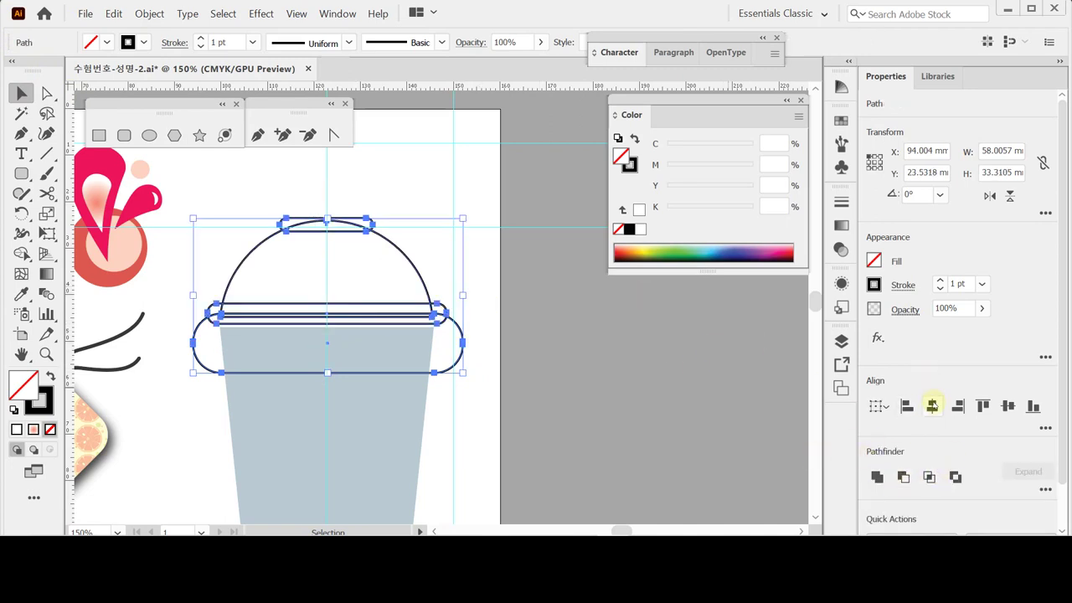
click(931, 405)
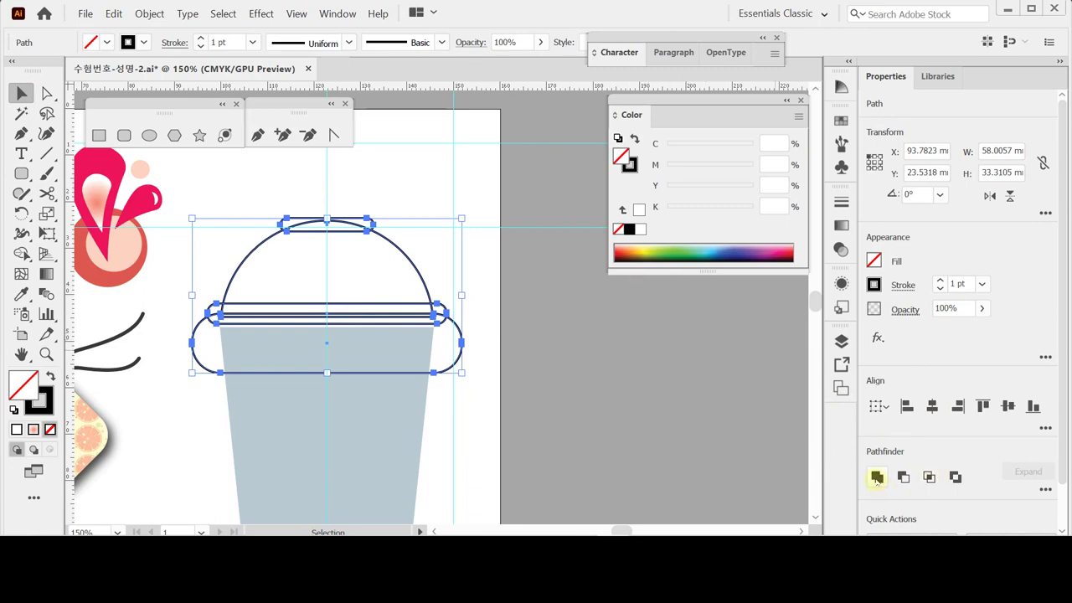
click(876, 477)
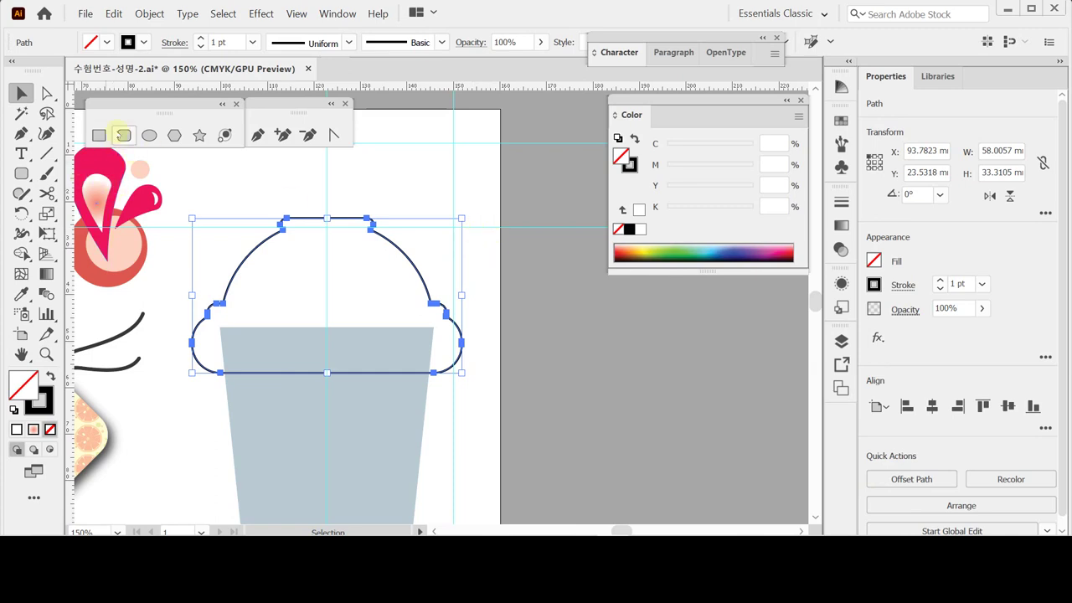
- Cover the lower part of the lid's bottom rim with a wide rectangle and subtract it to leave a flat lower edge
click(99, 136)
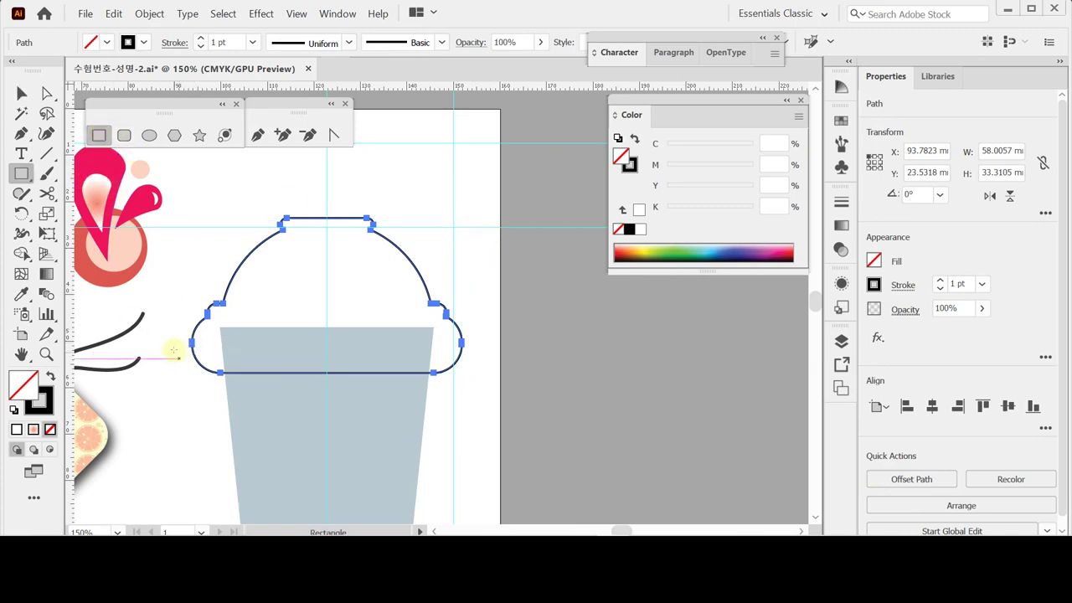
key(ctrl+shift+a)
drag(176, 347, 500, 402)
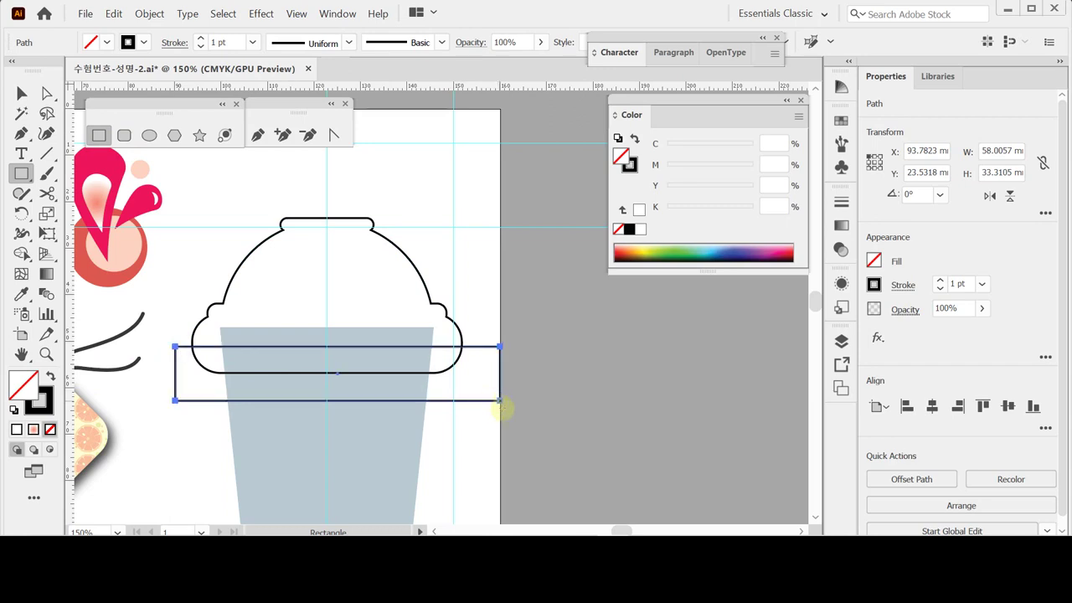
shift+click(457, 358)
click(904, 476)
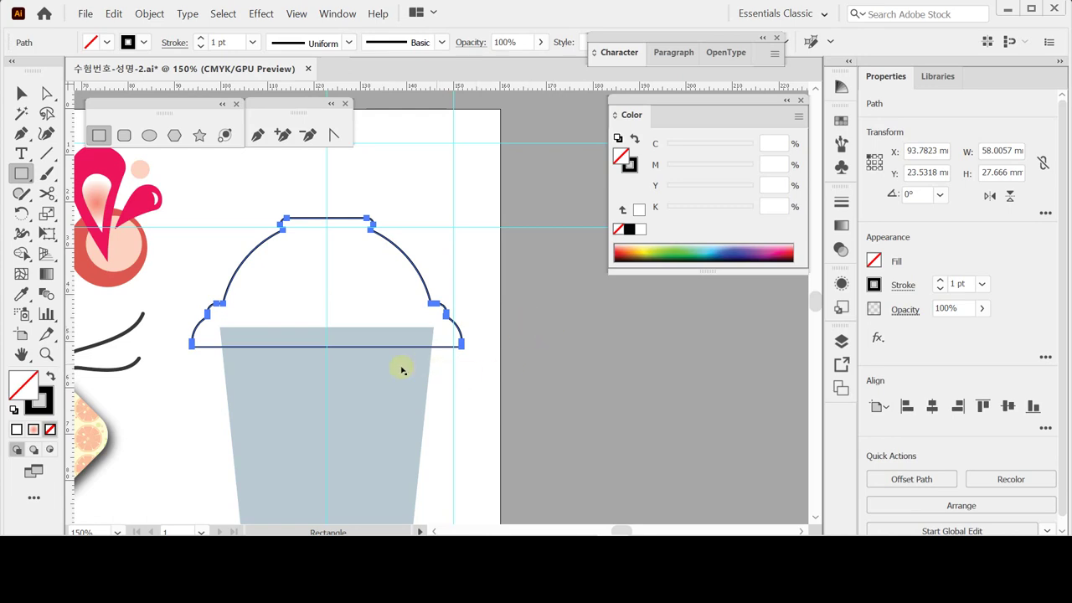
- Apply the cup's C10 K20 fill without a stroke to the lid and set the lid and cup to 40% opacity
key(v)
shift+click(425, 377)
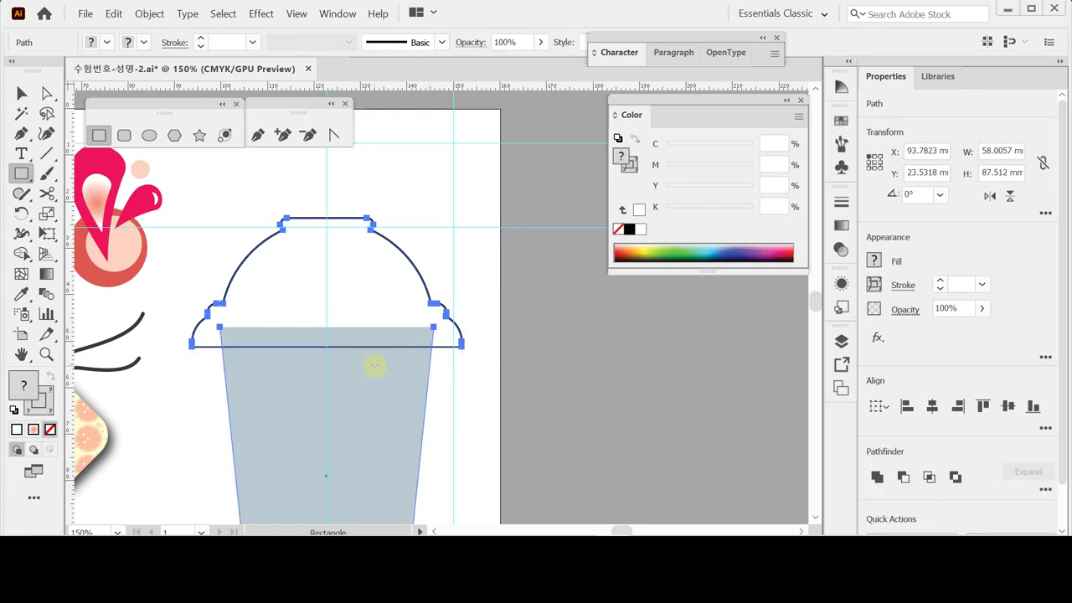
key(i)
click(362, 368)
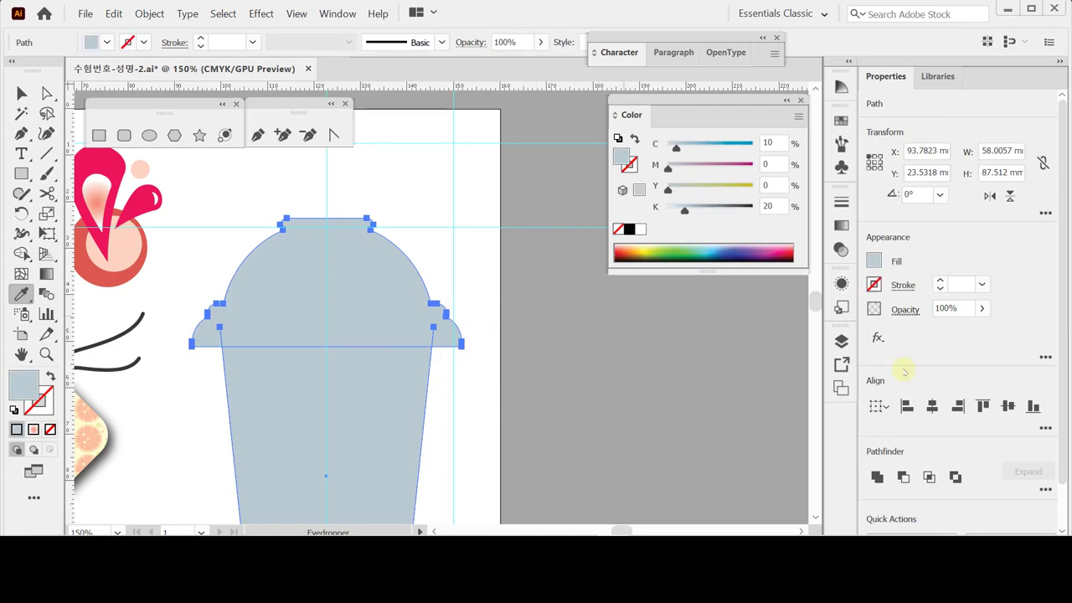
click(959, 310)
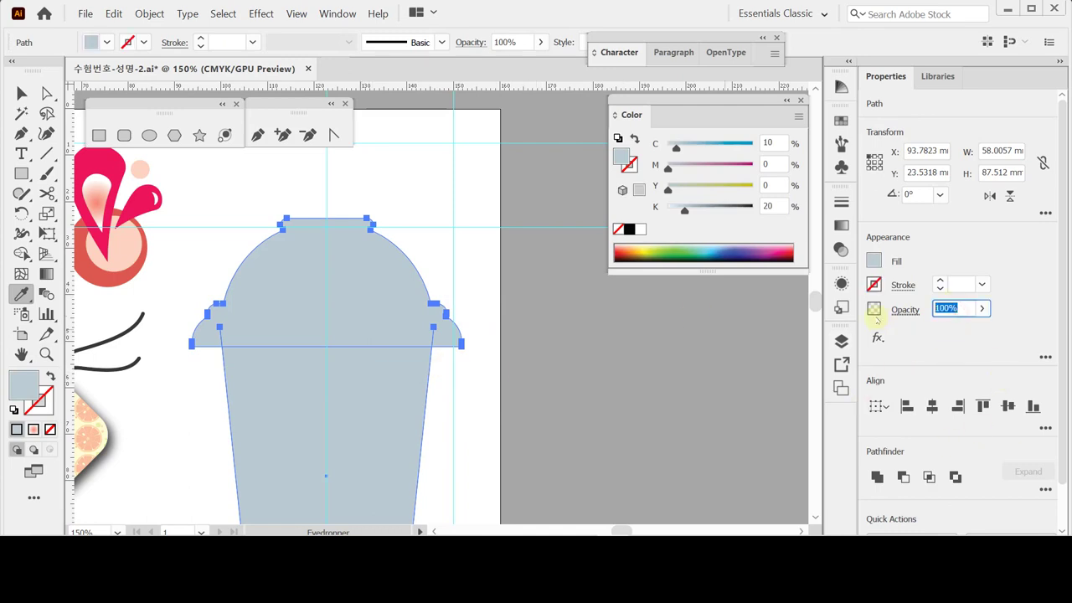
text(40)
key(Return)
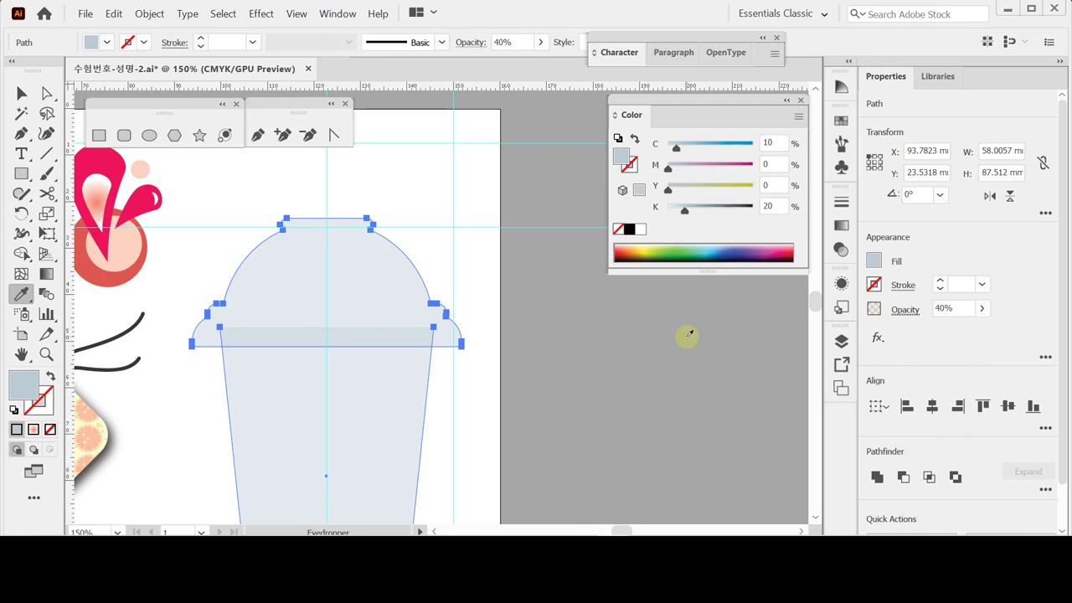
click(550, 364)
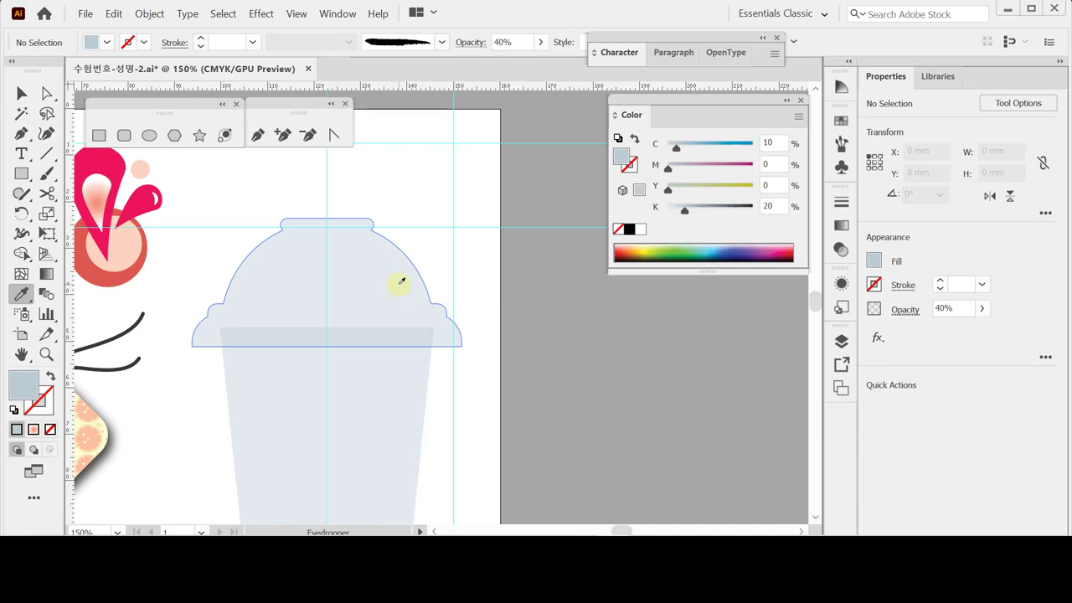
- Draw white rounded highlight bars without stroke at 100% opacity, about 14.5 × 1 mm on the lid's top and about 48.8 × 1.4 mm on its rim
key(m)
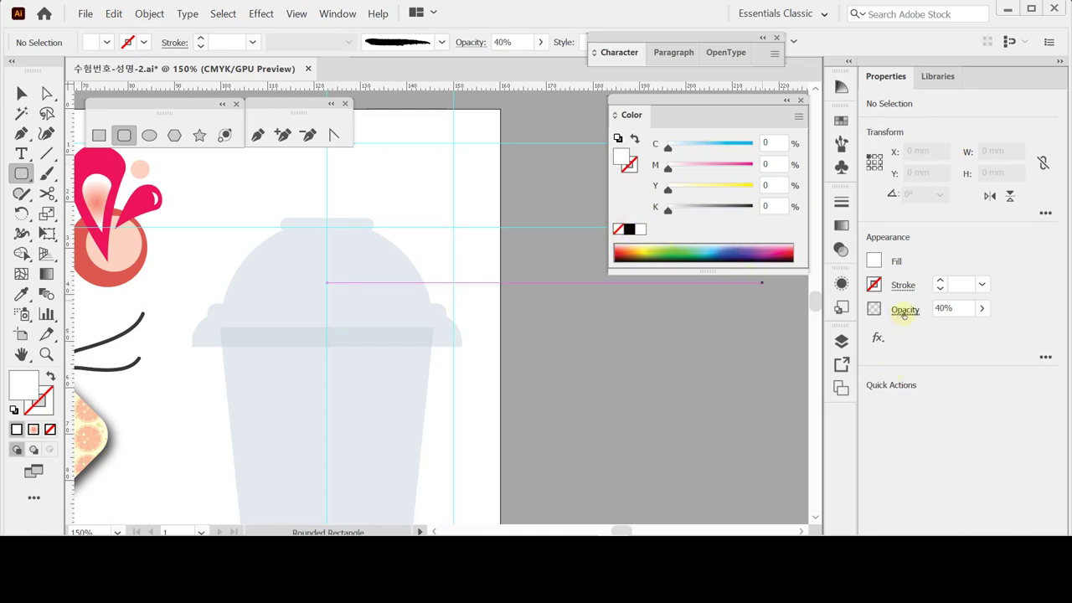
click(905, 311)
click(901, 339)
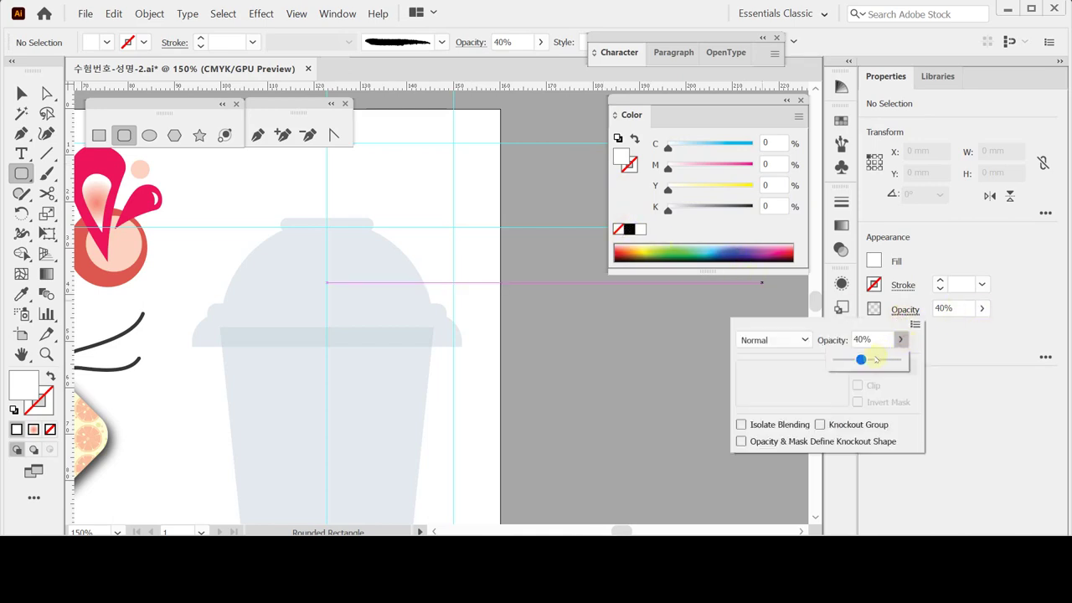
drag(877, 360, 897, 359)
click(978, 353)
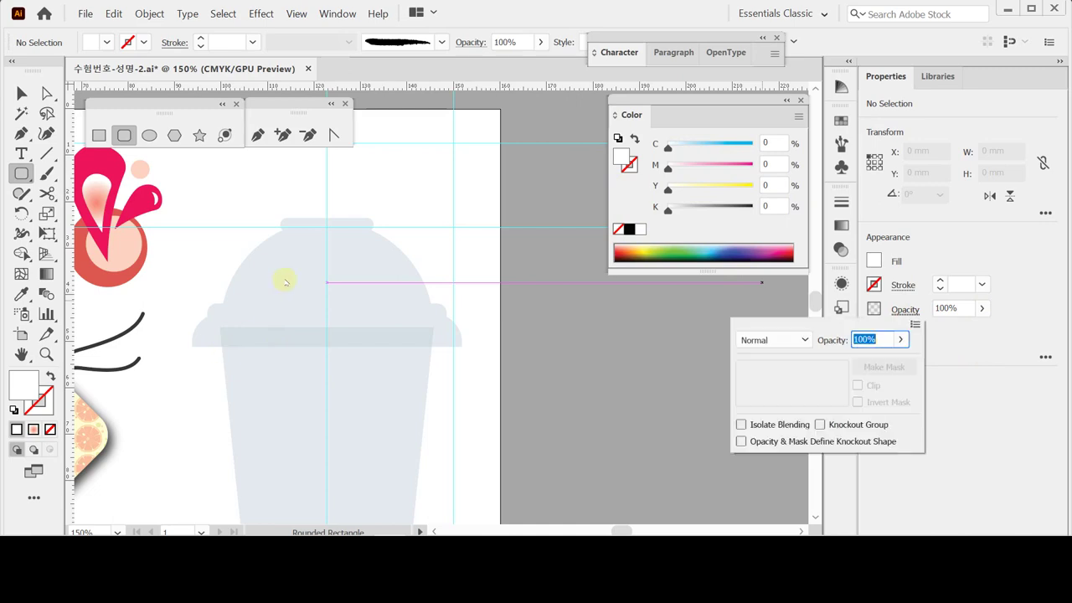
click(981, 363)
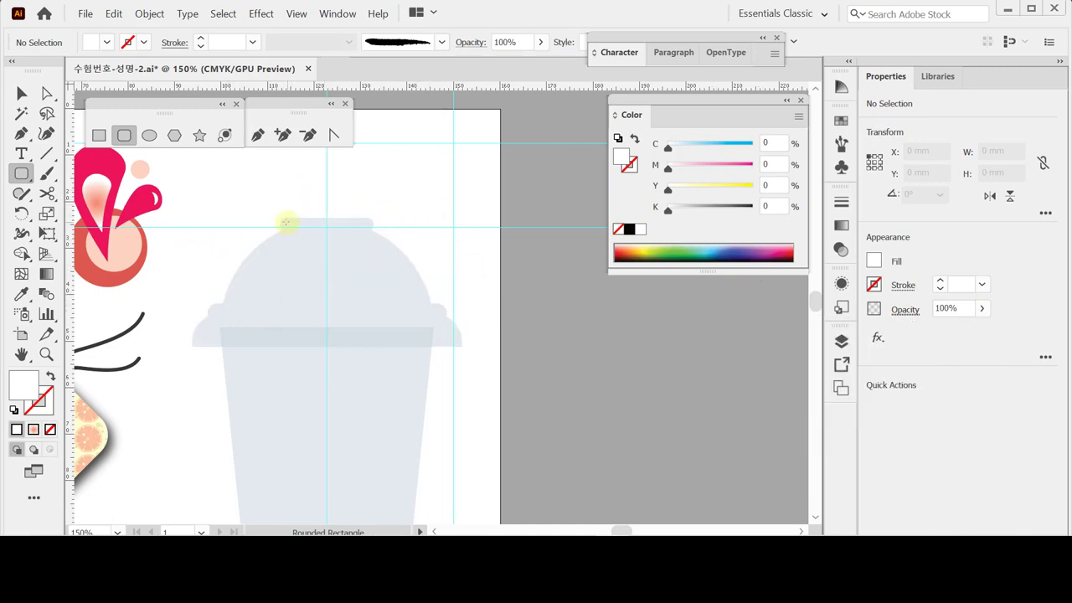
drag(285, 222, 352, 224)
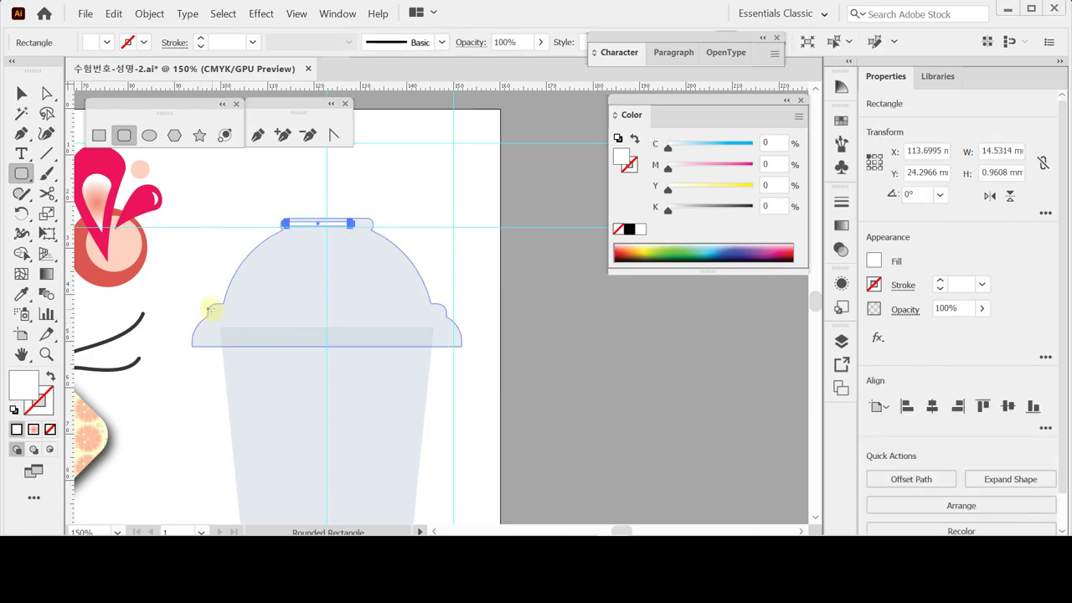
drag(213, 309, 437, 312)
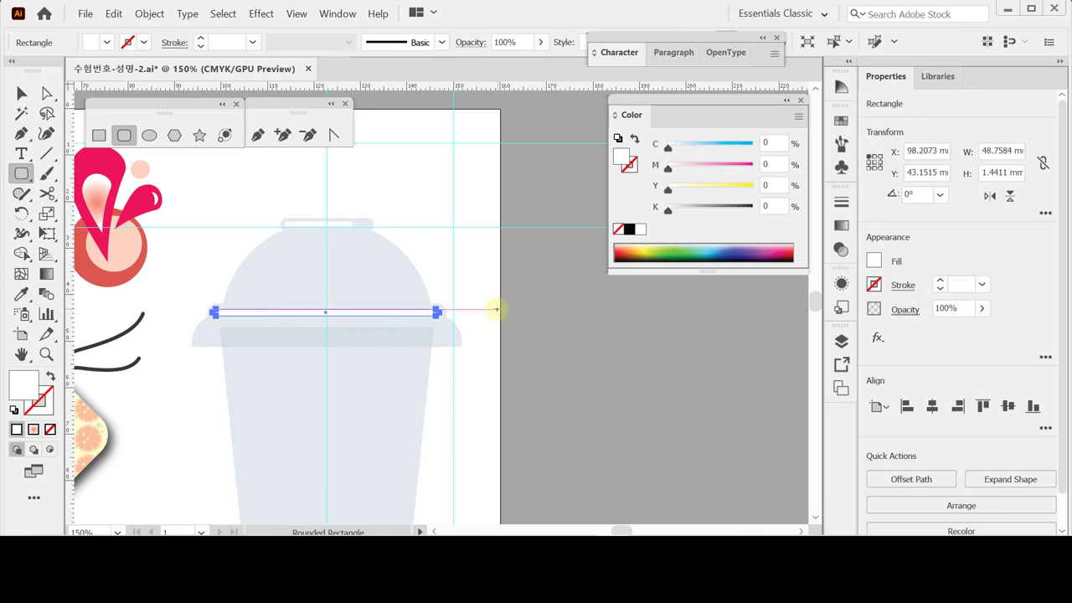
ctrl+click(458, 289)
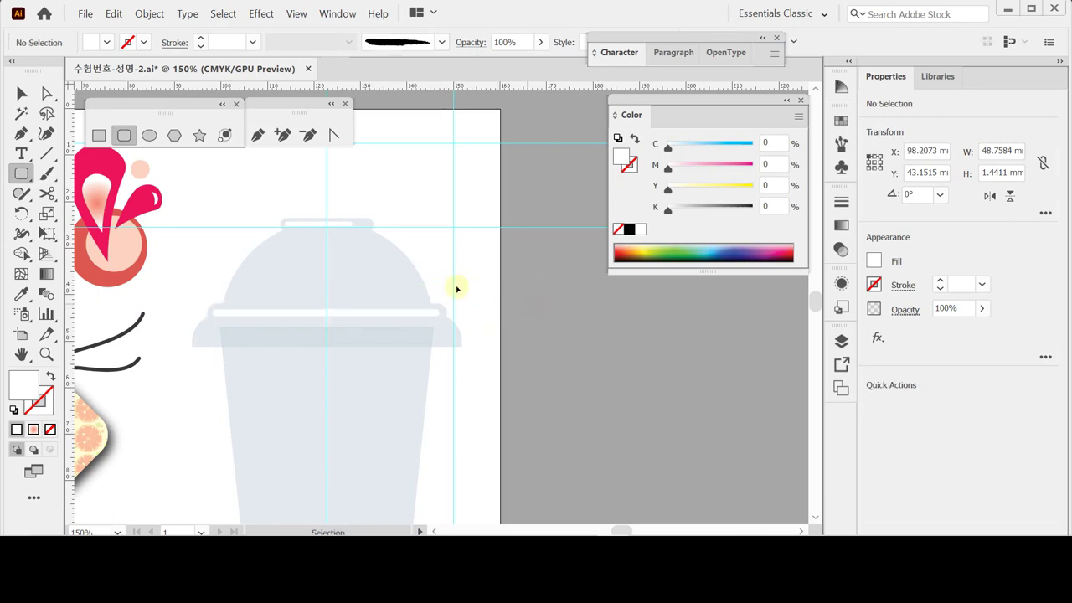
- Draw a white curved highlight about 10.7 × 13.3 mm with the Pen tool inside the dome's left edge, with a flat base and pointed top
click(21, 133)
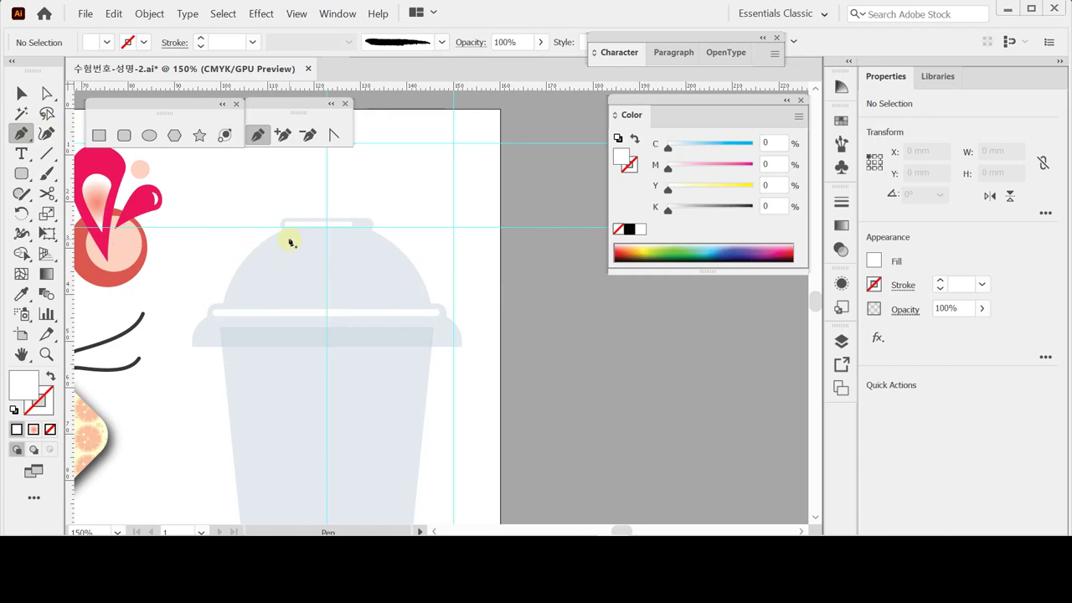
key(ctrl+equal)
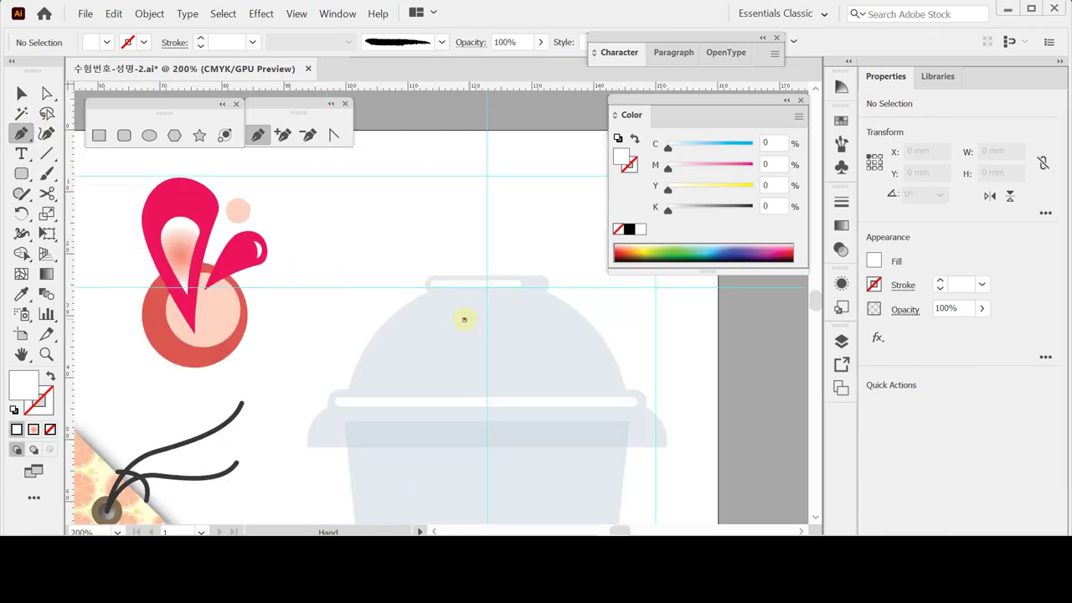
drag(445, 290, 344, 255)
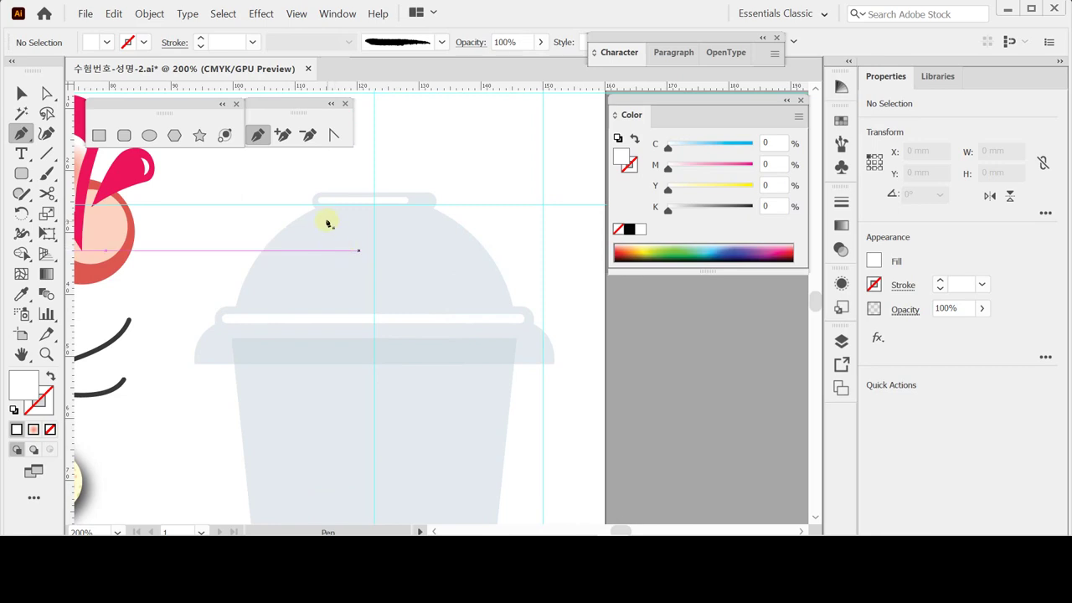
click(325, 217)
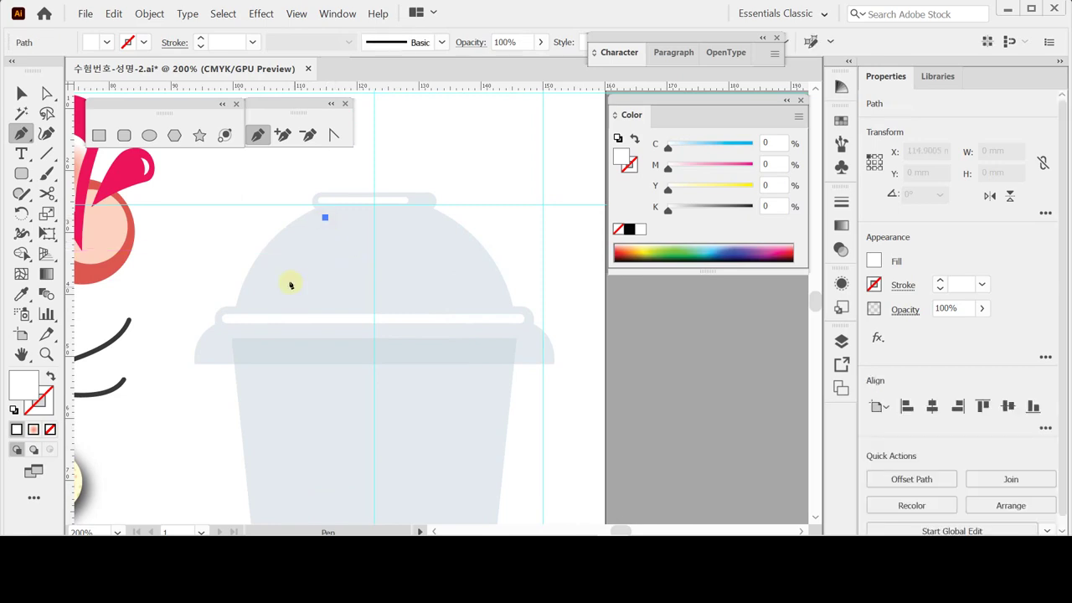
drag(259, 300, 240, 355)
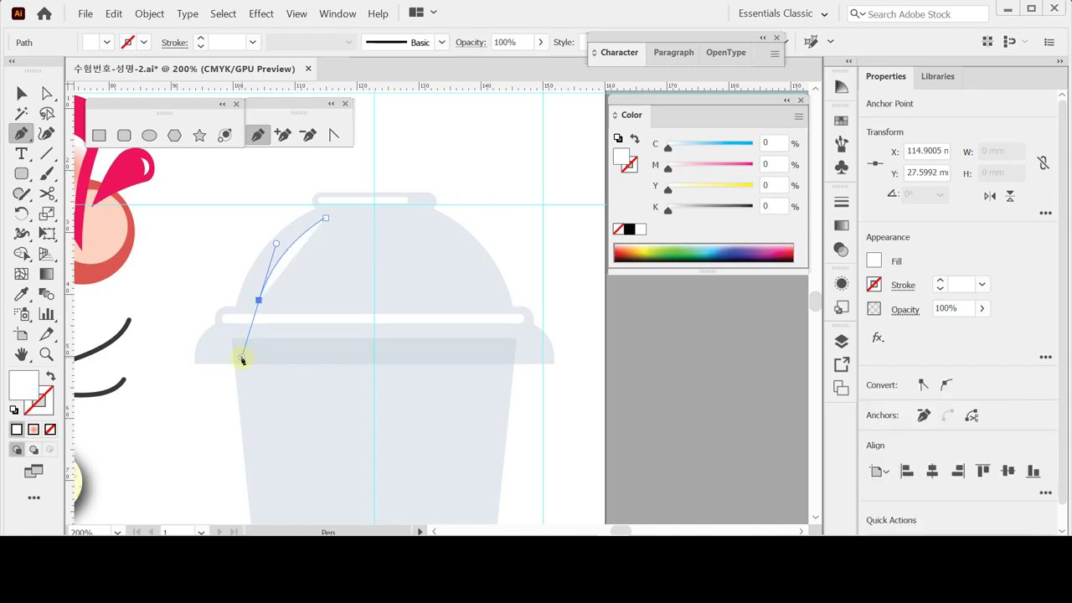
drag(260, 300, 309, 302)
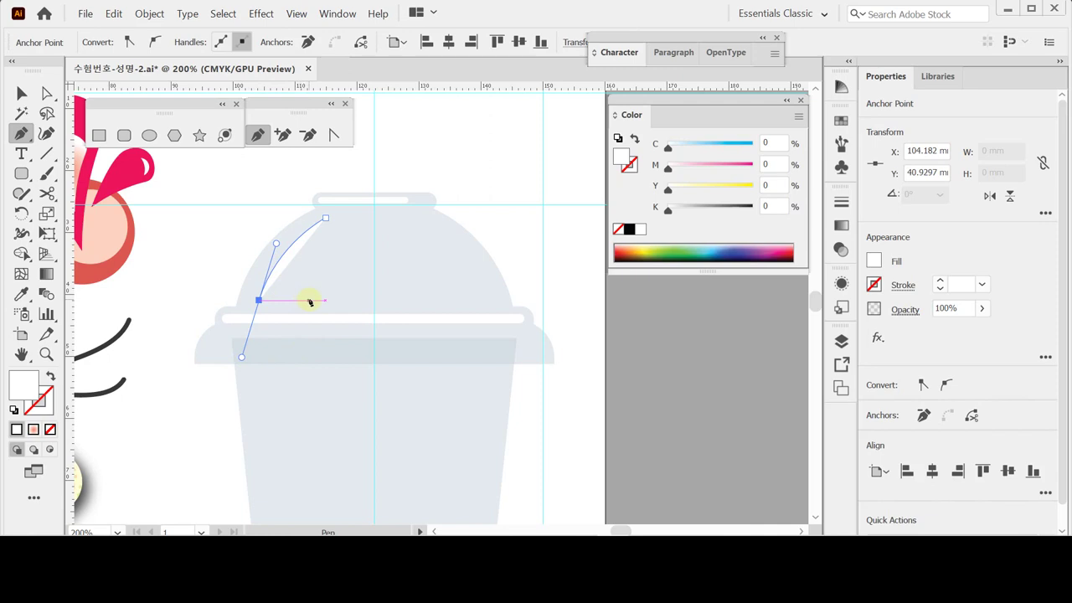
click(260, 300)
click(289, 302)
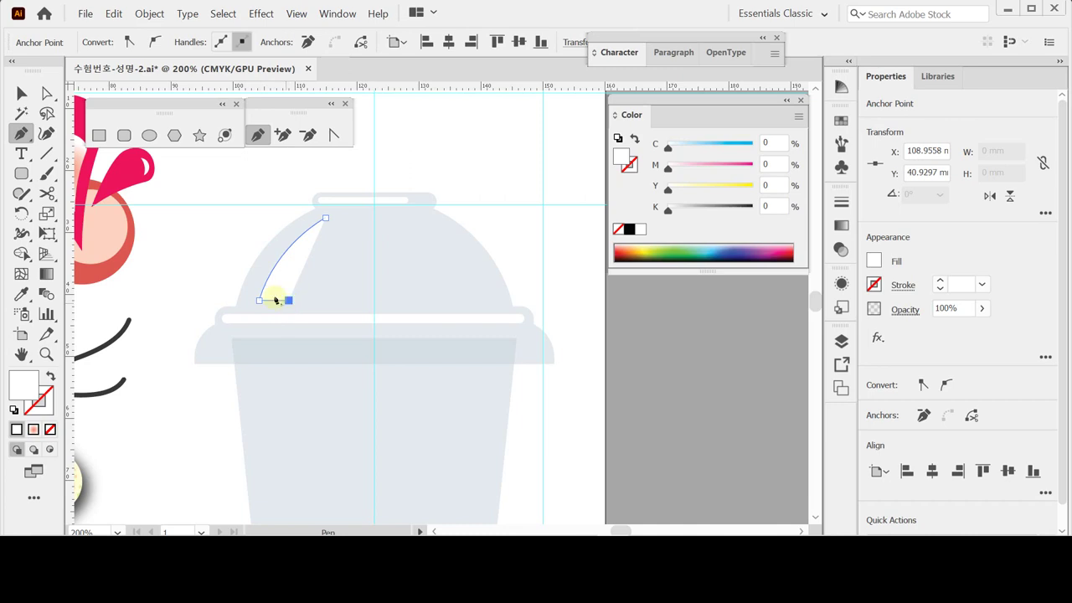
click(326, 219)
drag(326, 218, 369, 174)
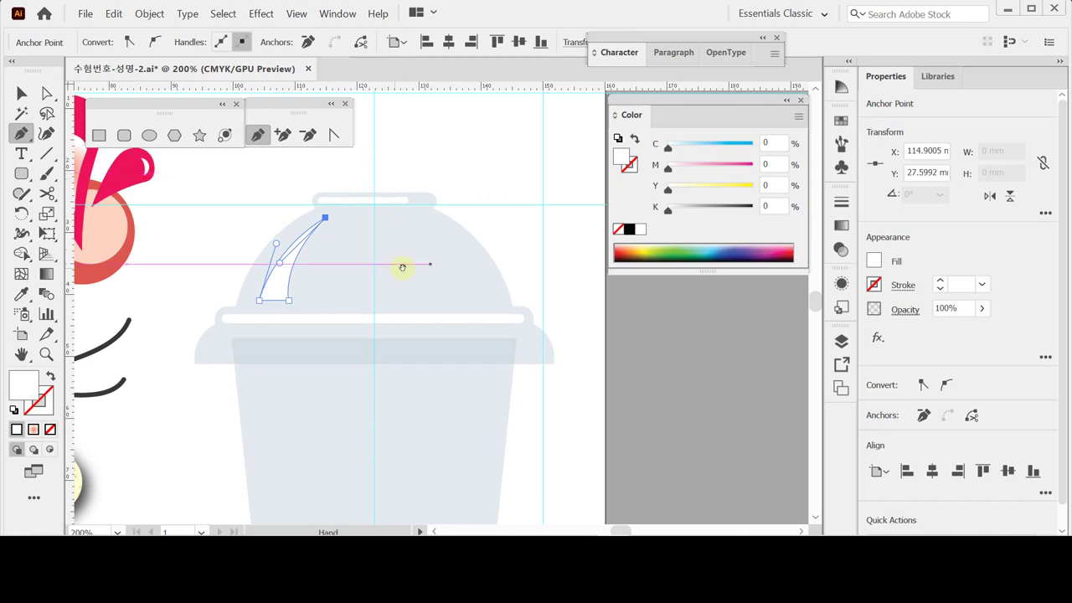
drag(402, 265, 376, 254)
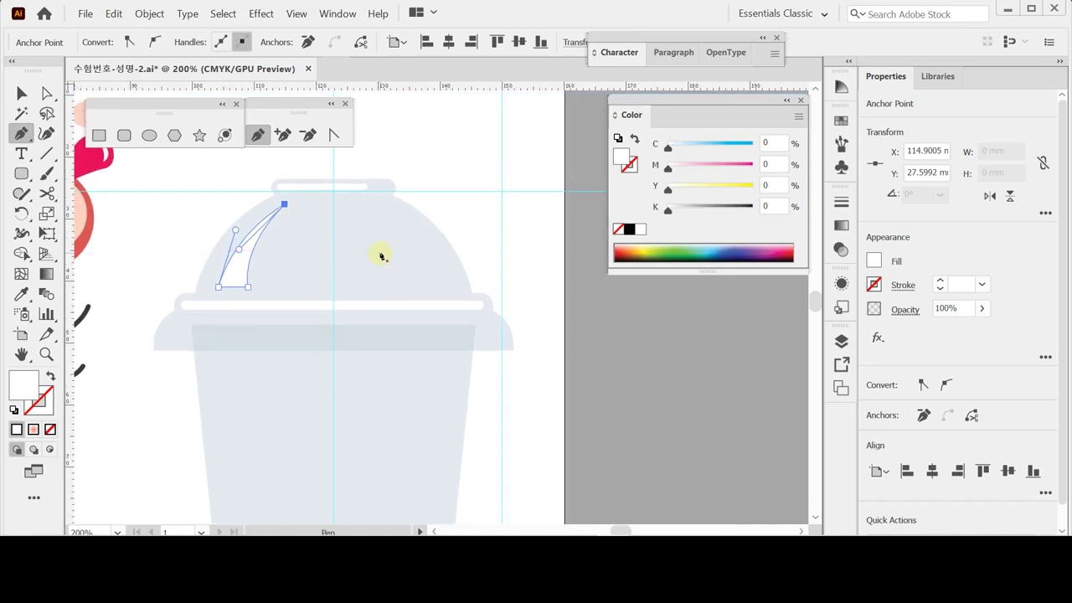
ctrl+click(235, 271)
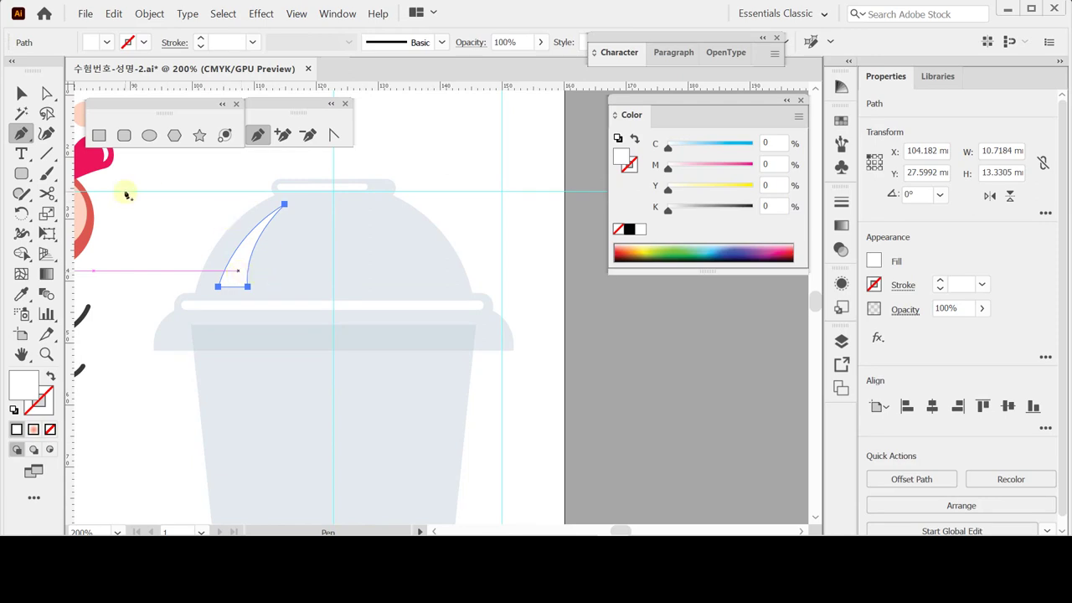
- Try reflecting a copy of the dome highlight across the vertical axis at the centre guide with the Reflect options, and undo it
click(22, 212)
drag(22, 212, 108, 231)
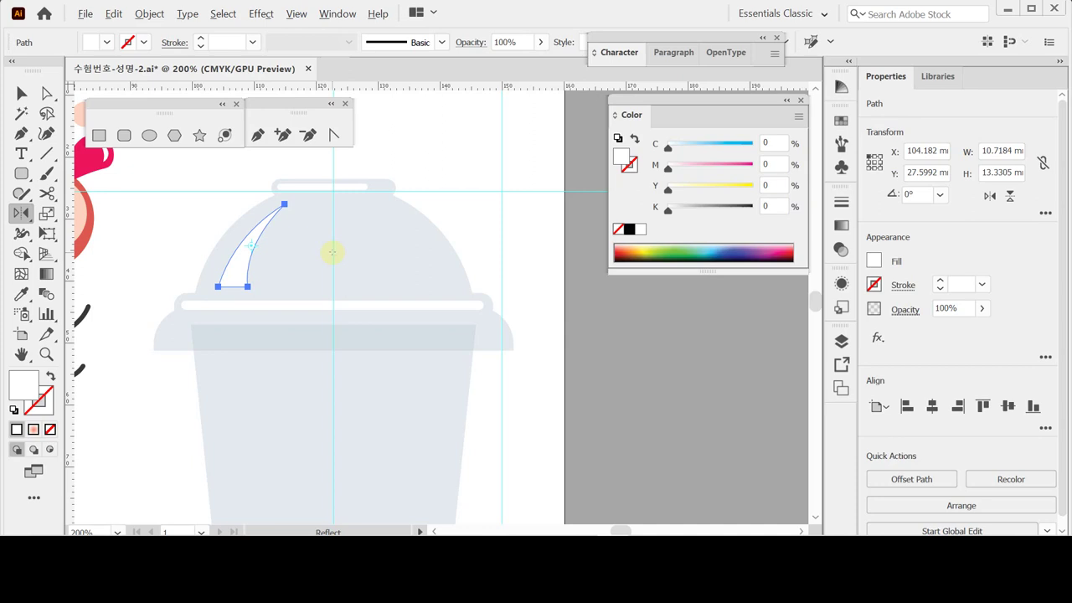
alt+click(332, 252)
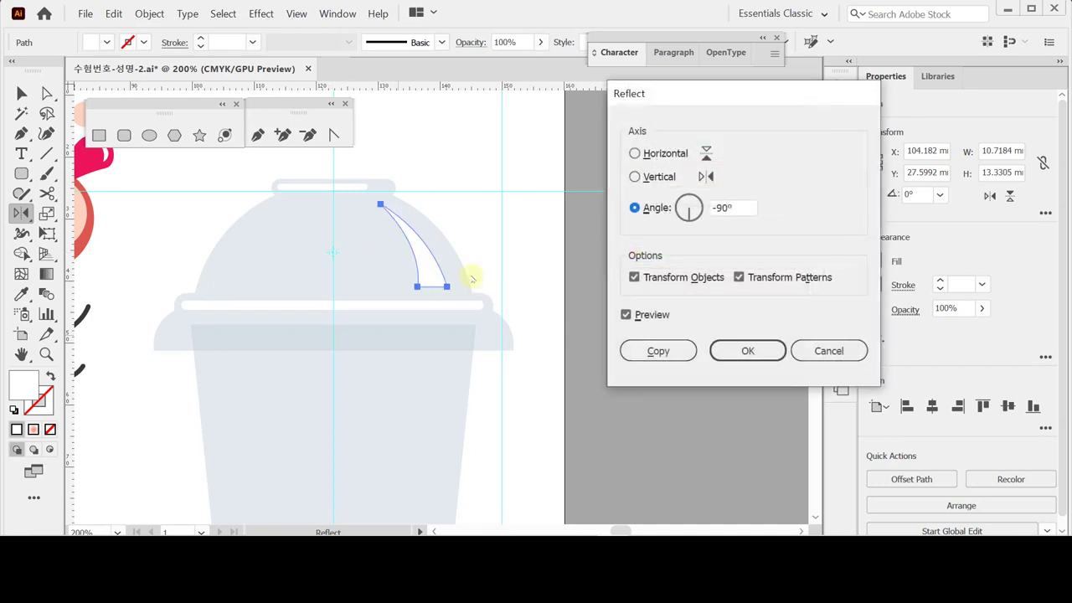
drag(612, 95, 529, 99)
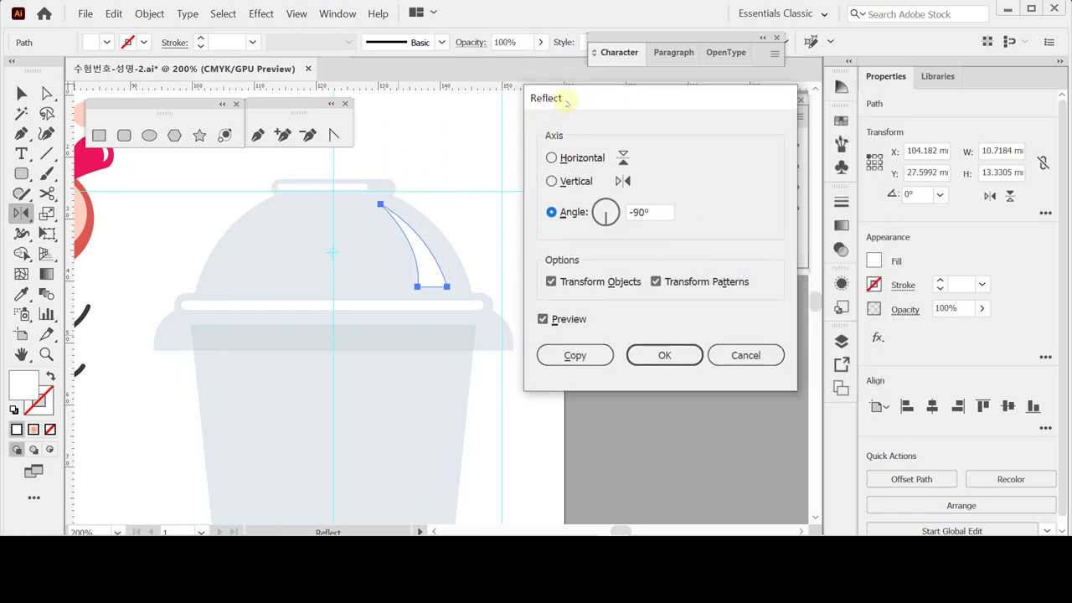
click(576, 180)
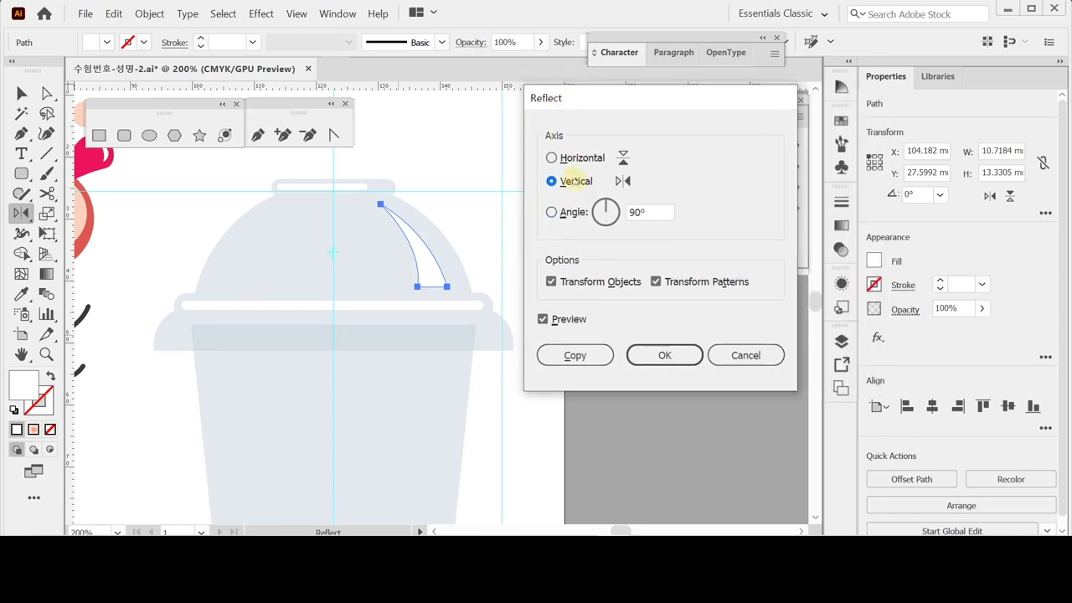
click(594, 360)
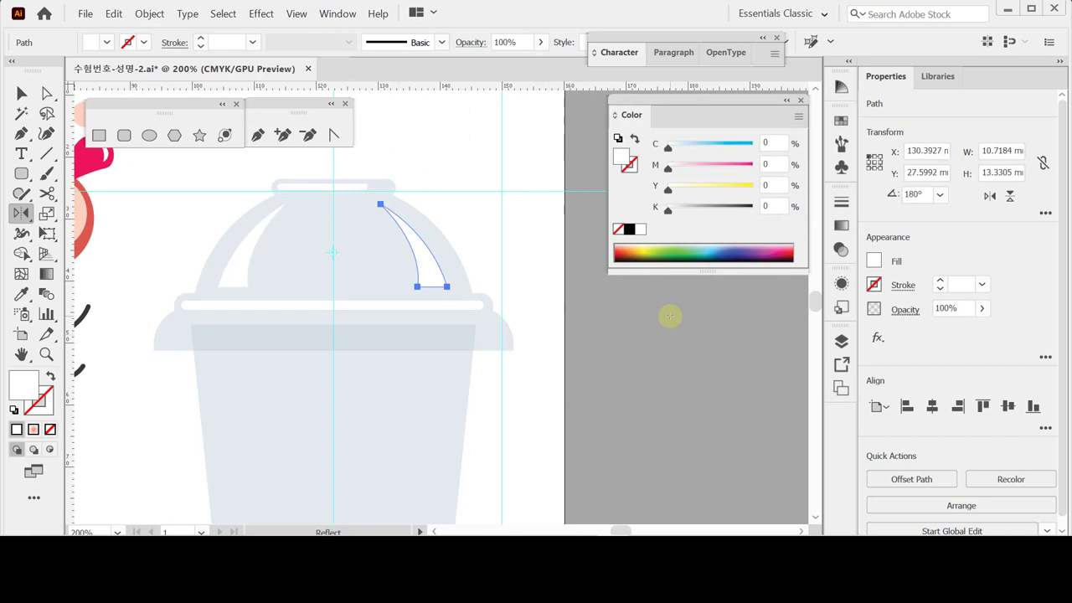
key(ctrl+z)
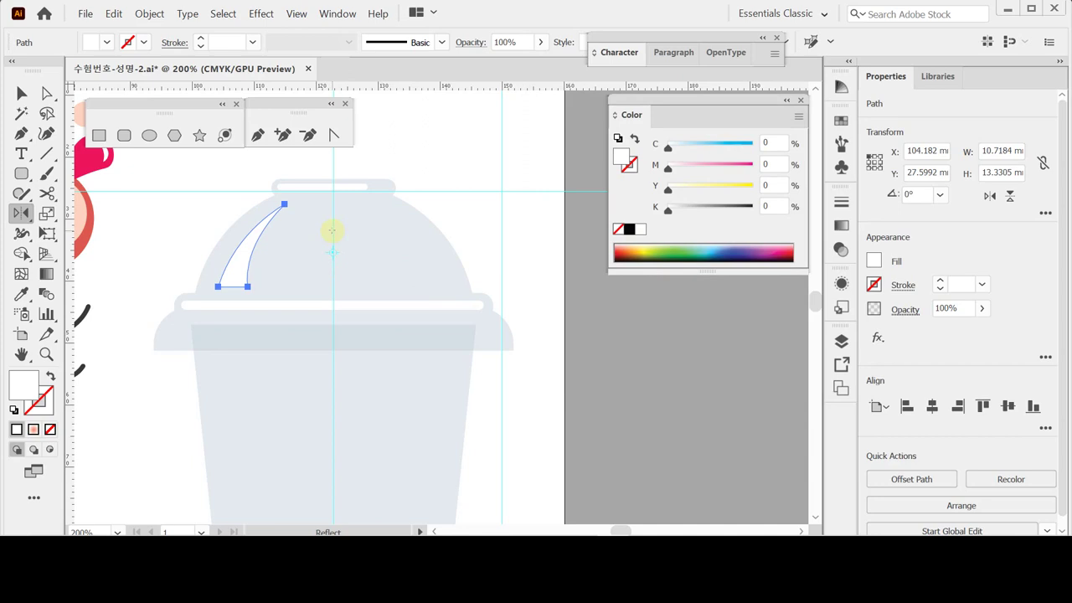
- Mirror a copy of the highlight freehand about the vertical centre guide onto the dome's opposite side
click(332, 230)
drag(237, 278, 403, 253)
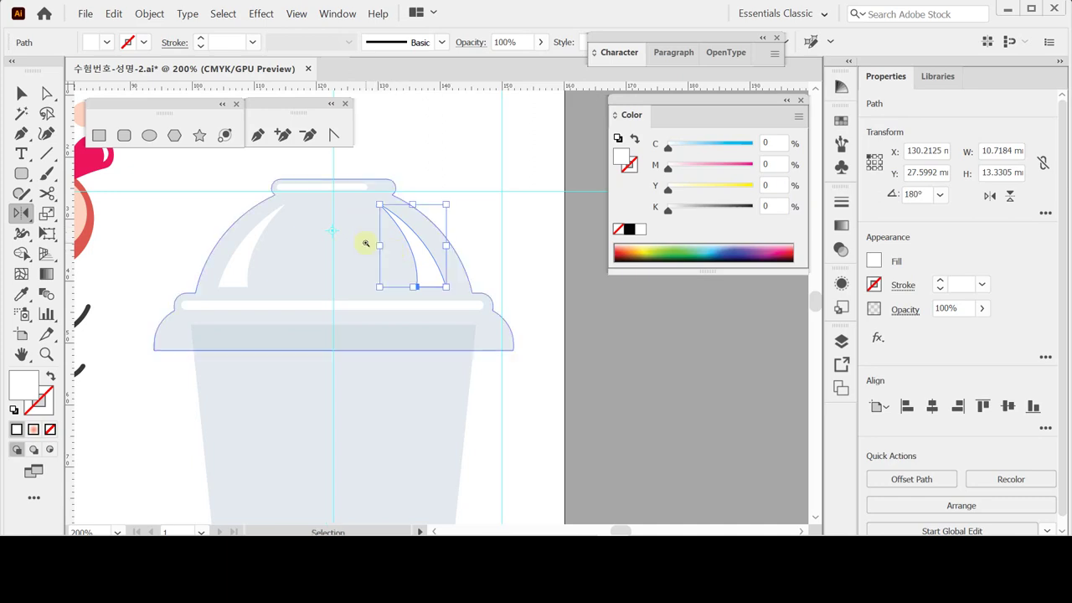
scroll(373, 216, down, 1)
drag(388, 213, 387, 214)
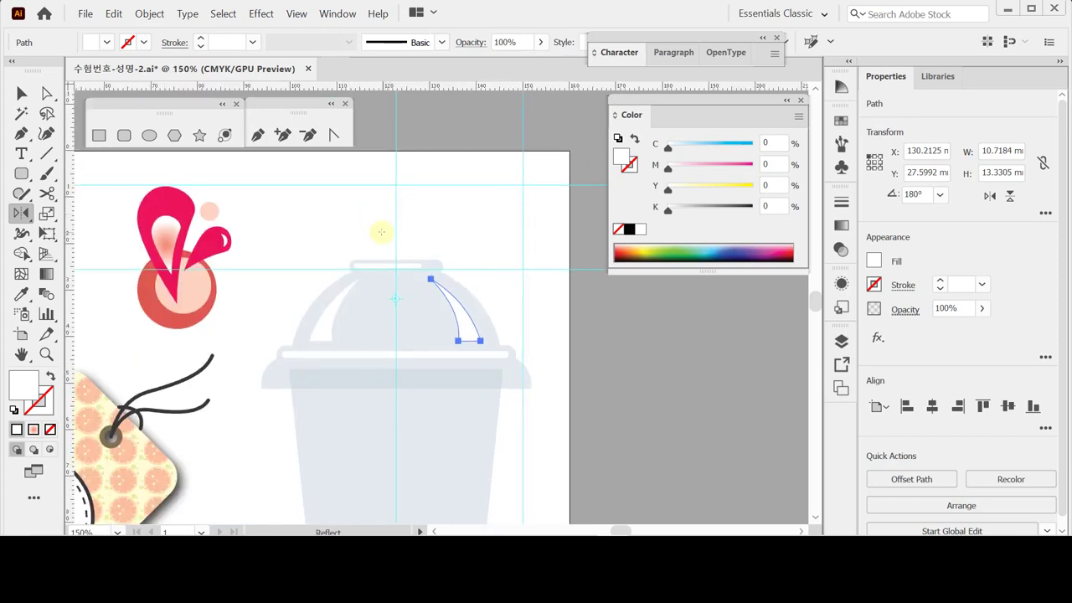
- Create a 6 × 80 mm rectangle for the straw, starting at the upper horizontal guide near the cup's centre
click(99, 135)
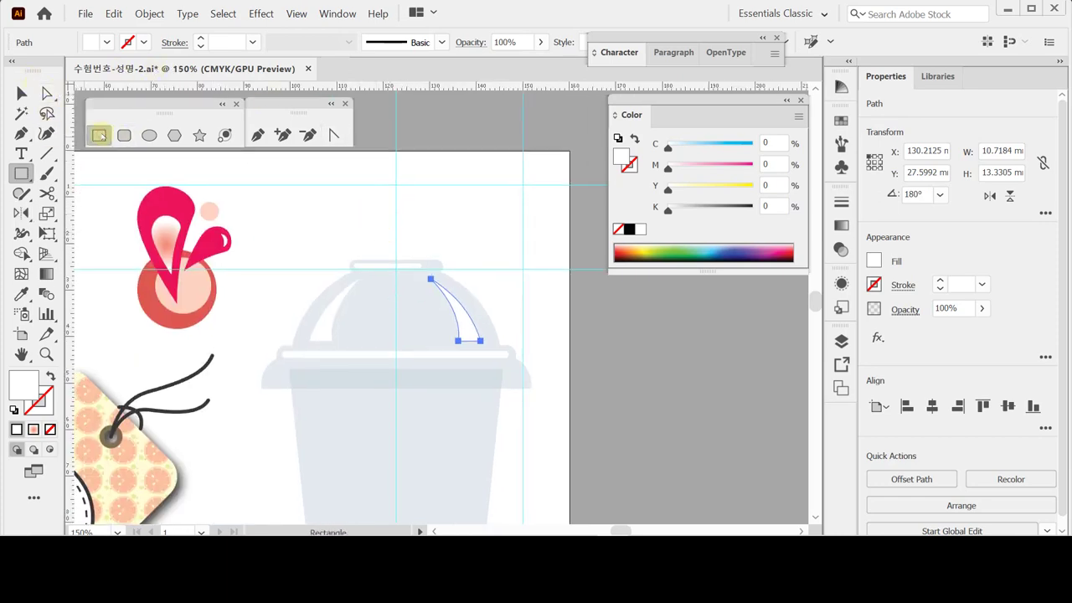
key(ctrl+shift+a)
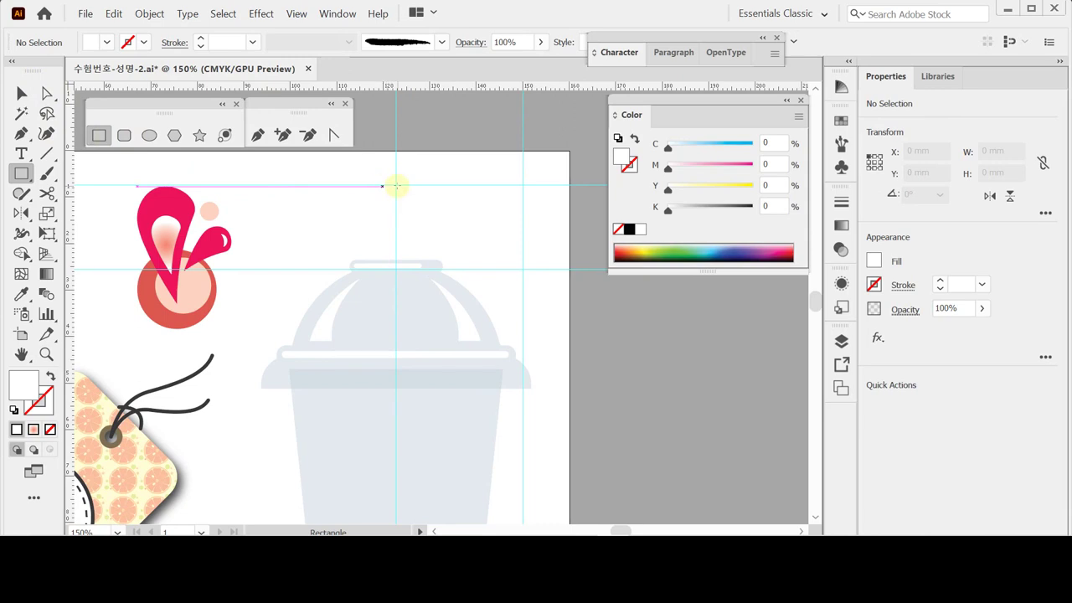
click(379, 184)
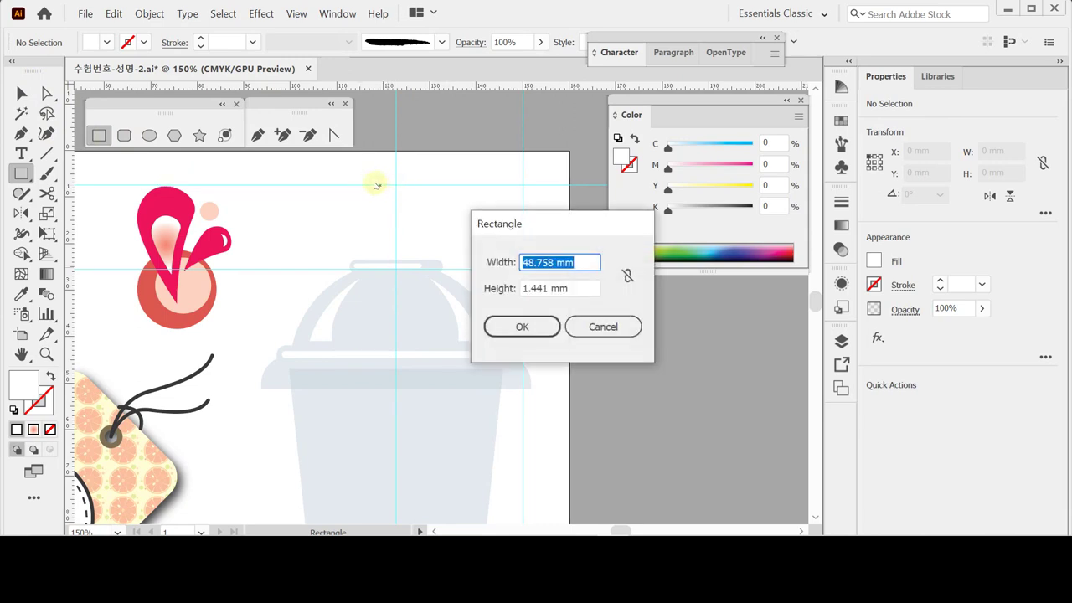
text(6)
key(Tab)
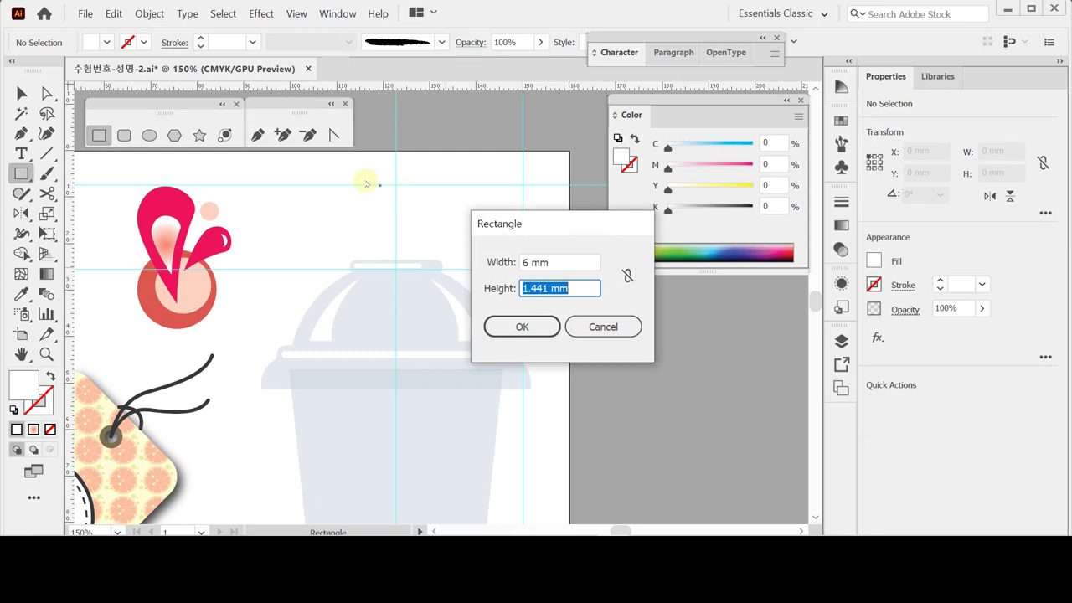
text(80)
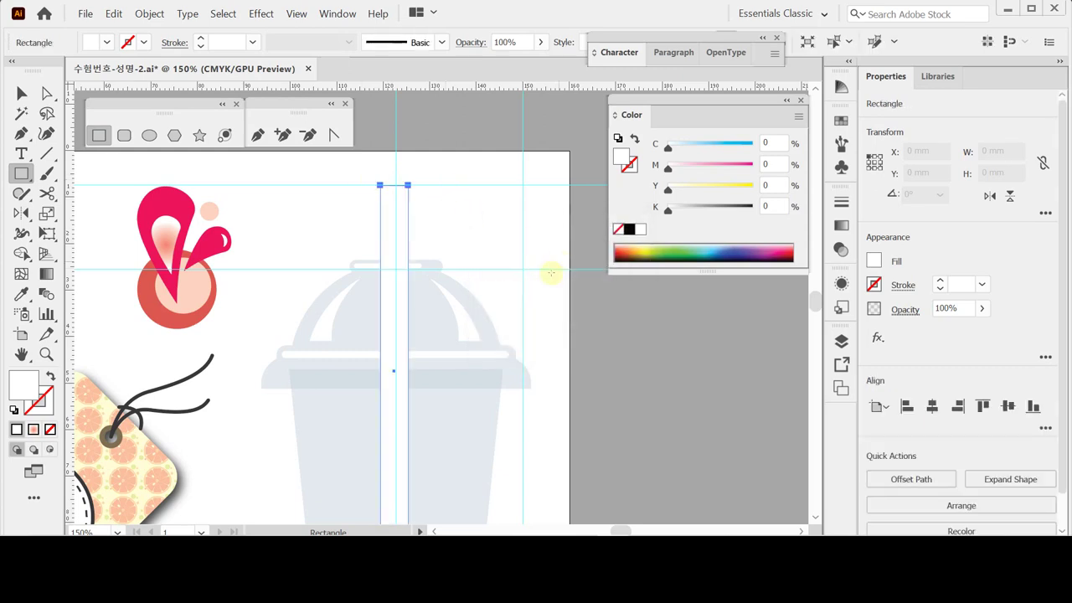
- Set the straw rectangle's fill to C60 M60 Y80
click(768, 143)
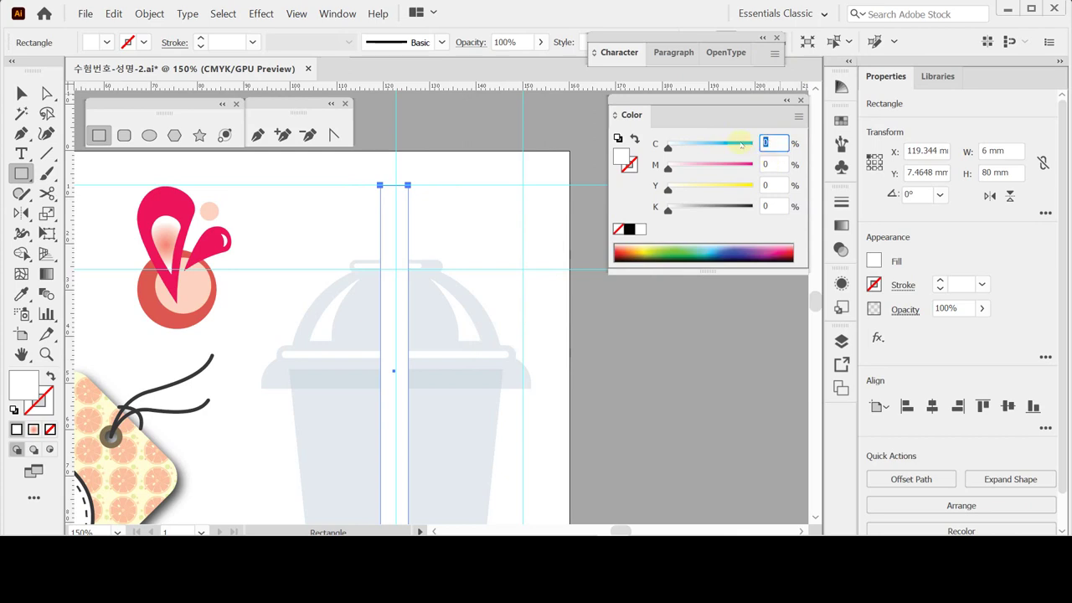
text(60)
key(Tab)
text(60)
key(Tab)
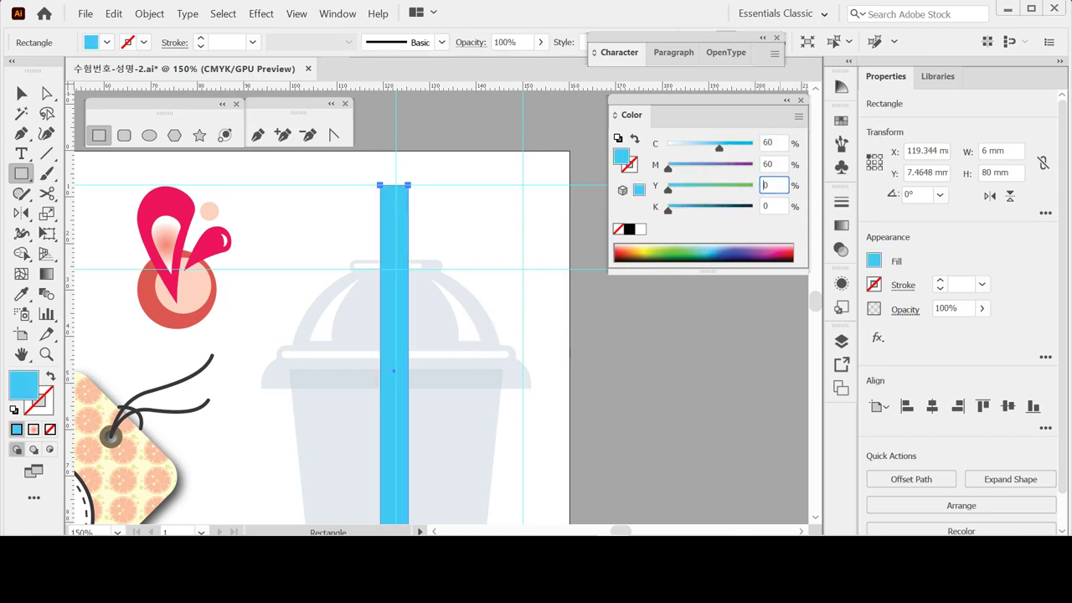
text(80)
key(Tab)
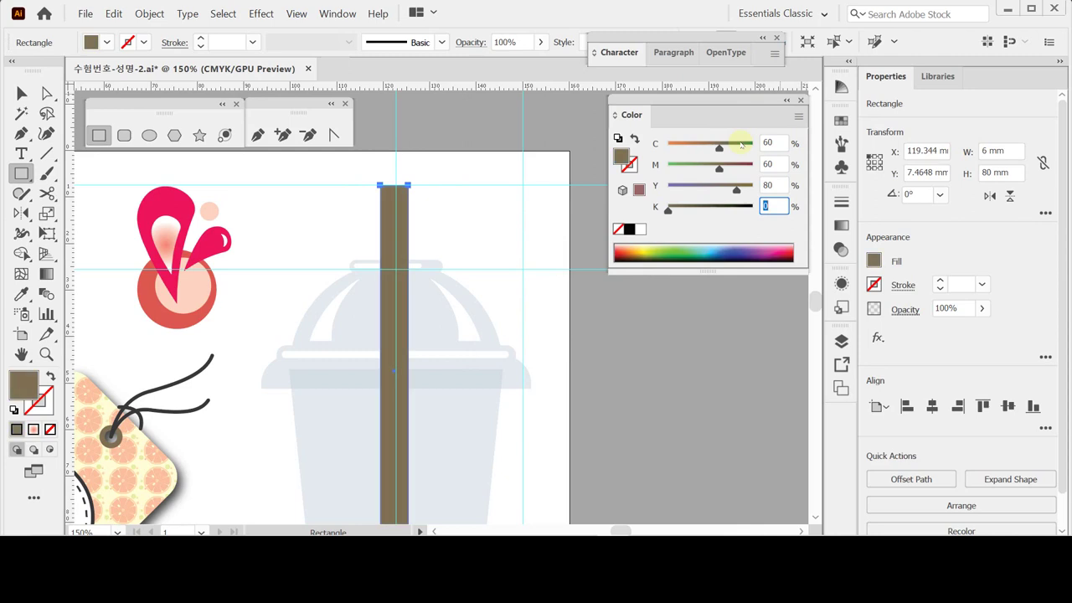
- Send the straw behind the lid and cup and centre it on the vertical guide
key(ctrl)
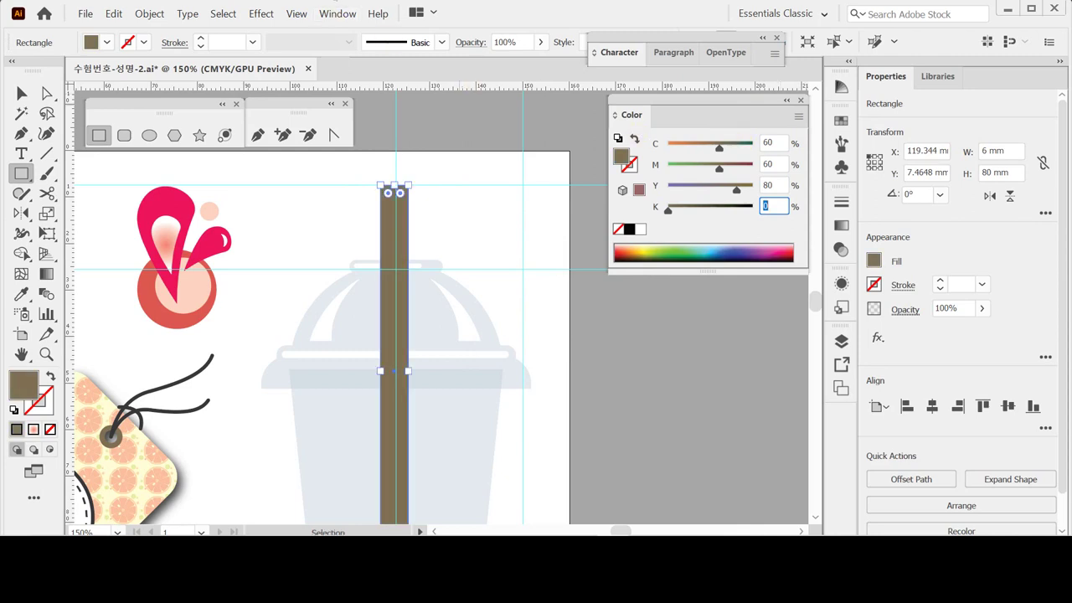
key(shift)
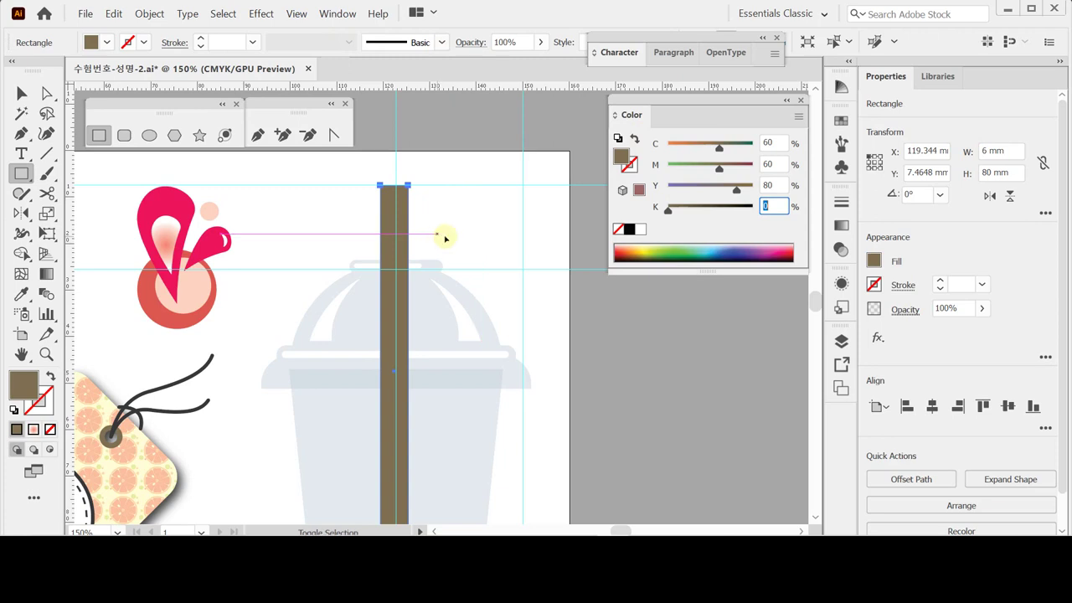
key(ctrl)
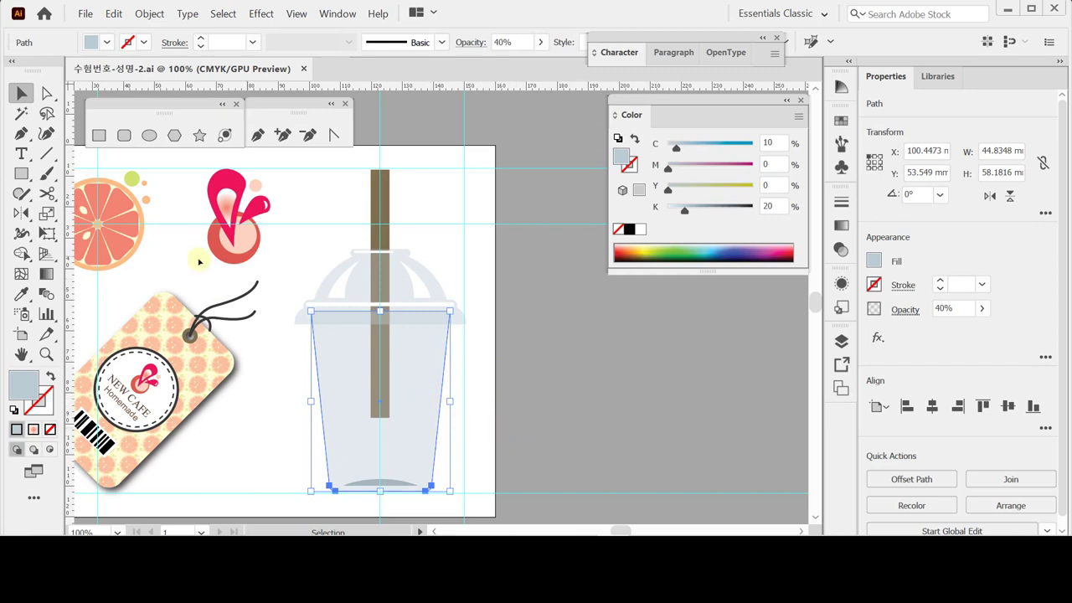
- Make a copy of the cup body scaled uniformly to 105% and set the copy's opacity to 100%
click(47, 214)
double_click(46, 214)
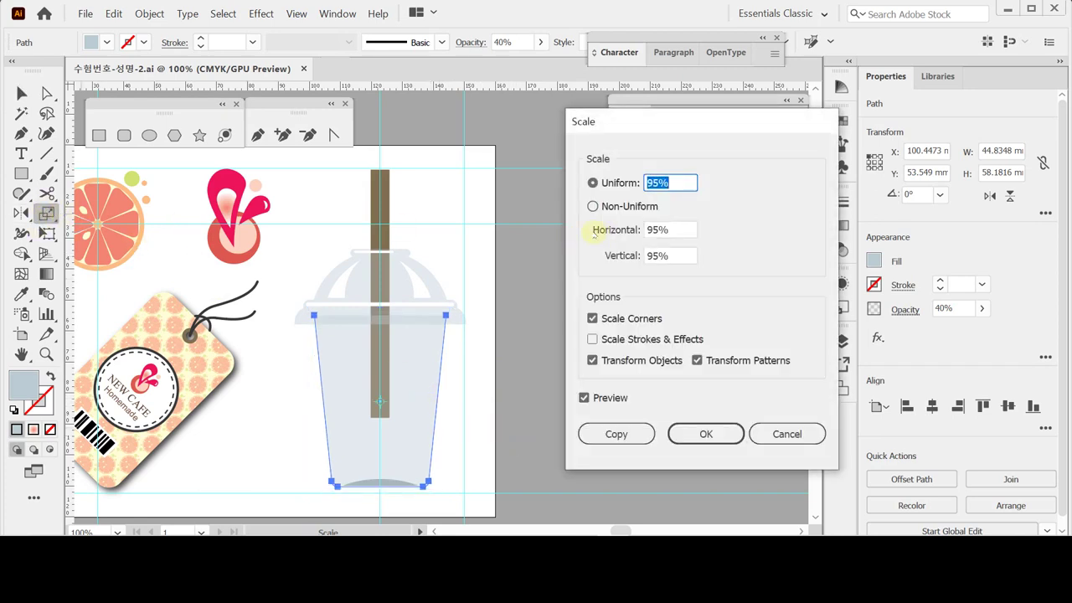
text(105)
click(624, 435)
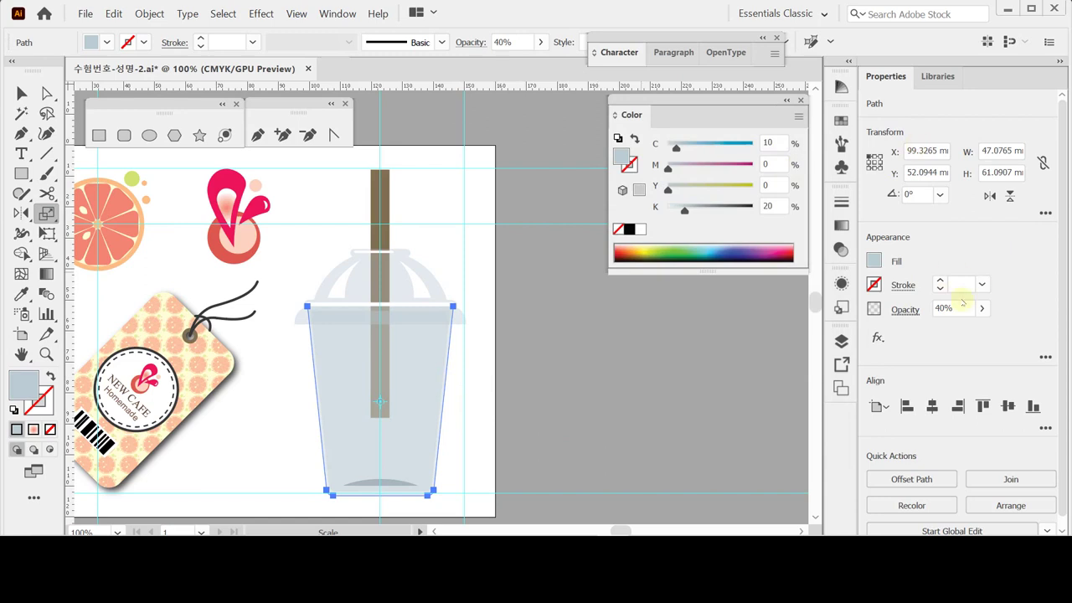
click(982, 308)
drag(946, 330, 1010, 332)
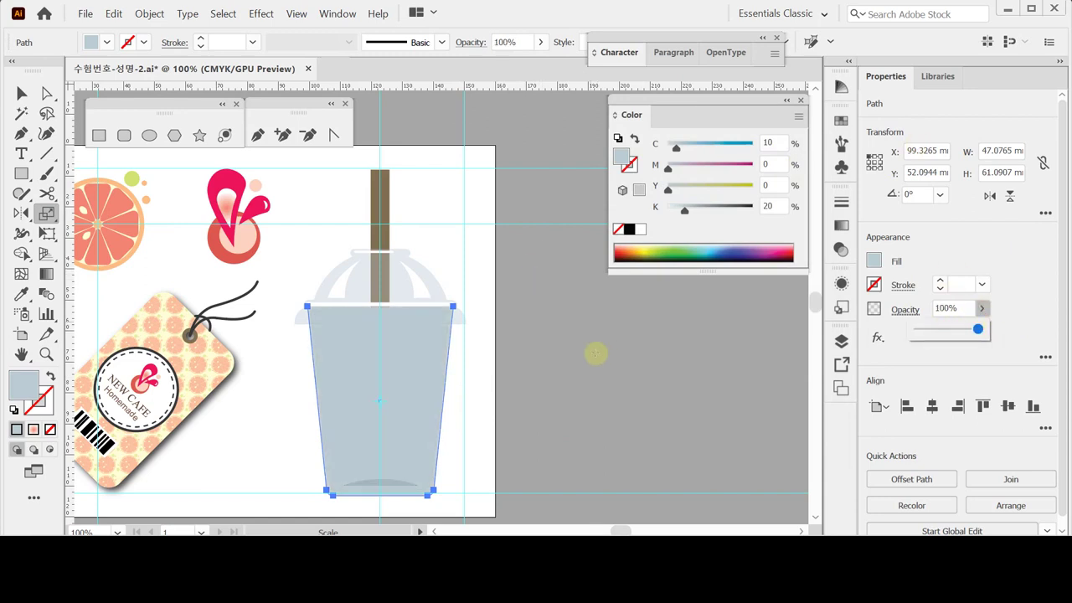
key(ctrl)
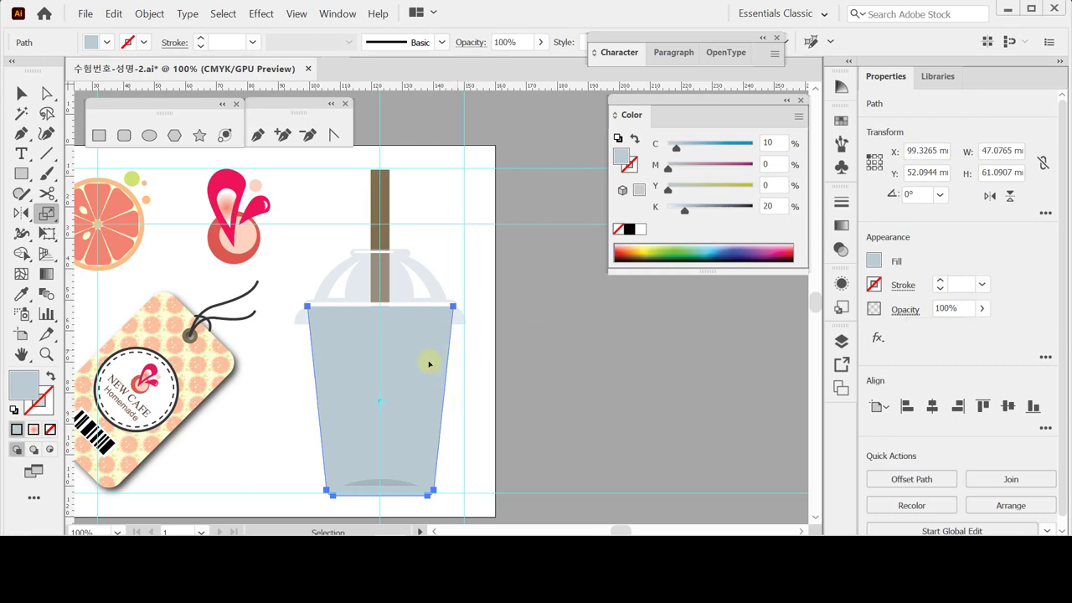
- Draw a rectangle about 53.4 × 34 mm across the middle of the cup, wider than the cup on both sides
key(ctrl+space)
click(448, 382)
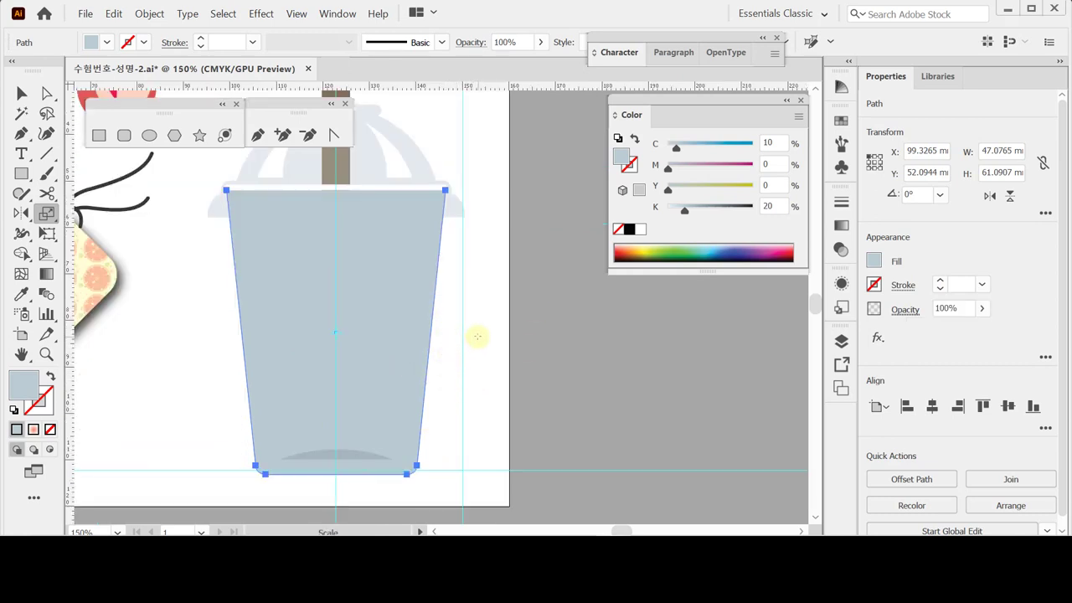
click(99, 134)
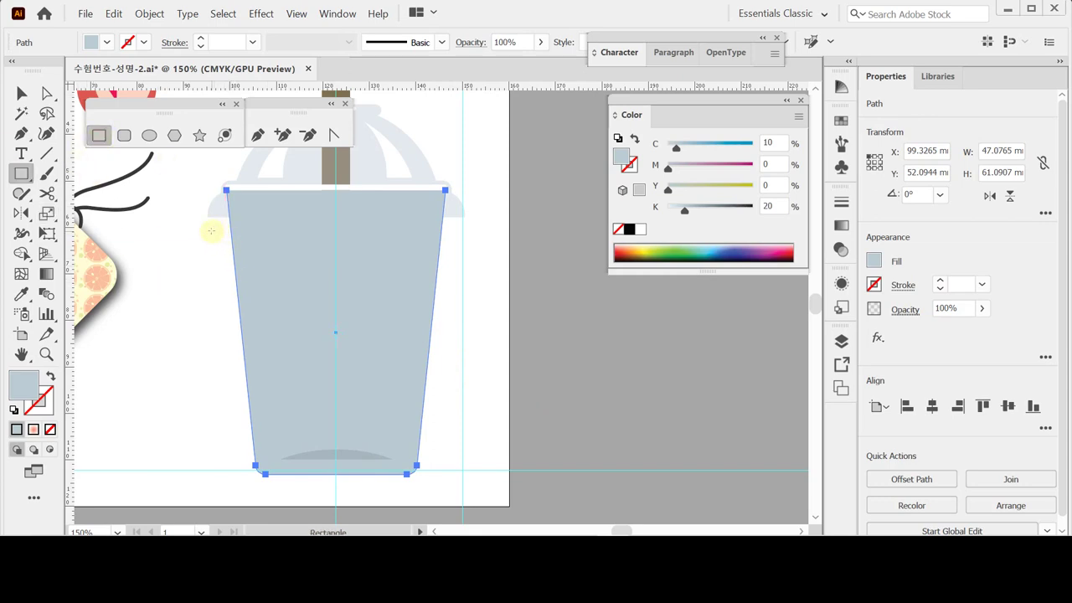
drag(211, 231, 459, 388)
- Intersect the rectangle with the enlarged cup copy so only their overlap remains as a sleeve, then clear the selection
ctrl+shift+click(395, 220)
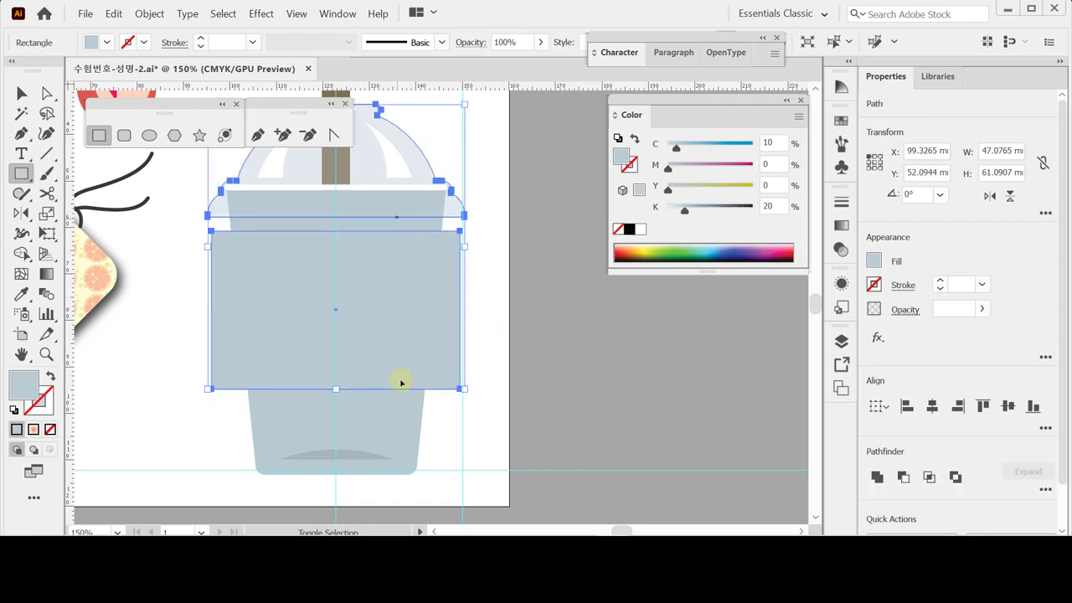
ctrl+click(507, 425)
shift+click(455, 383)
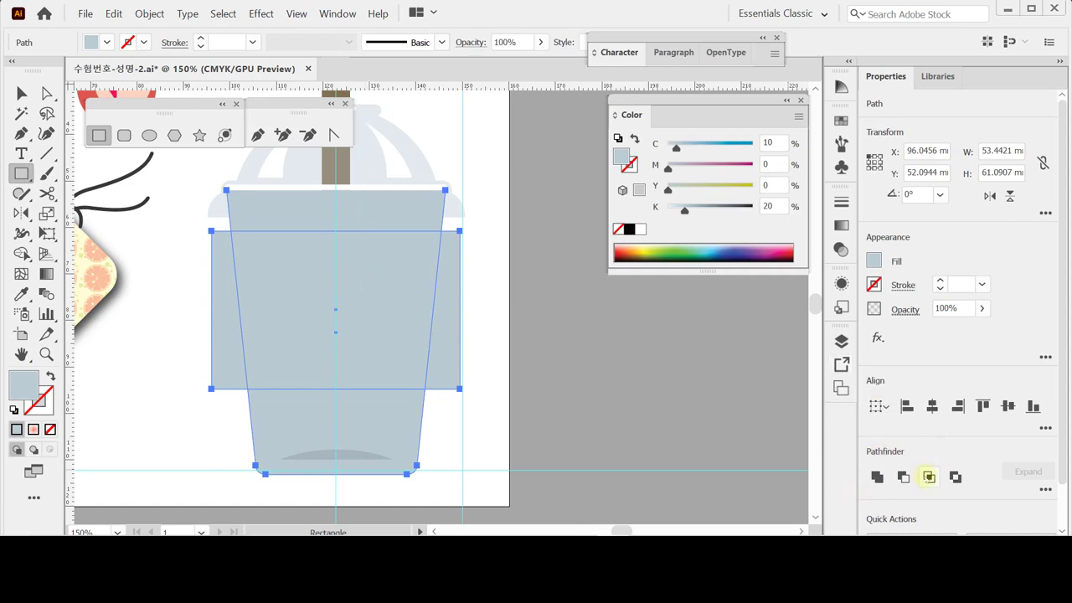
click(928, 477)
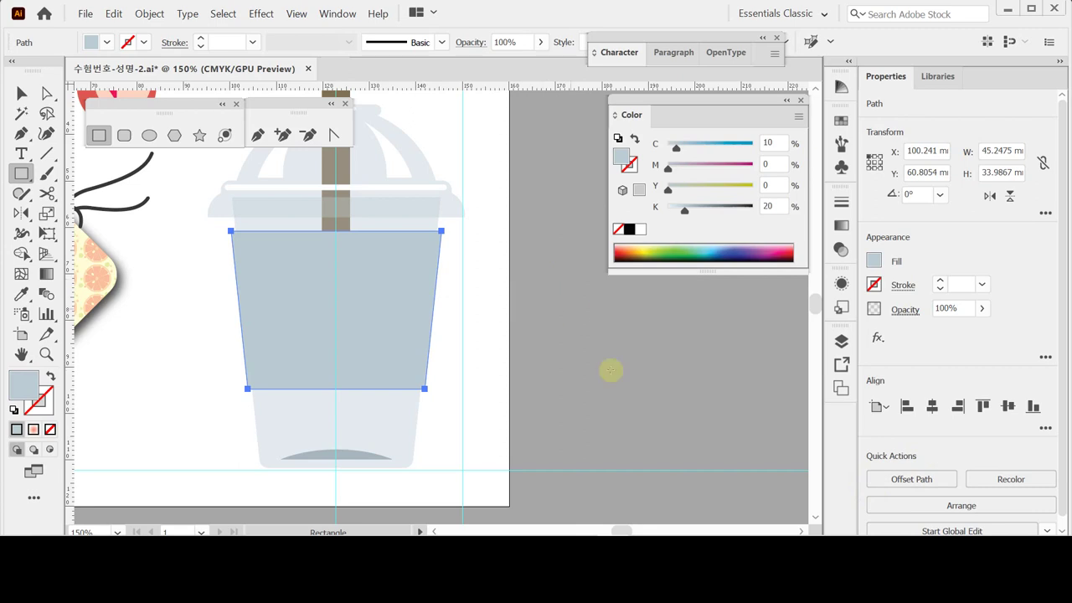
click(520, 321)
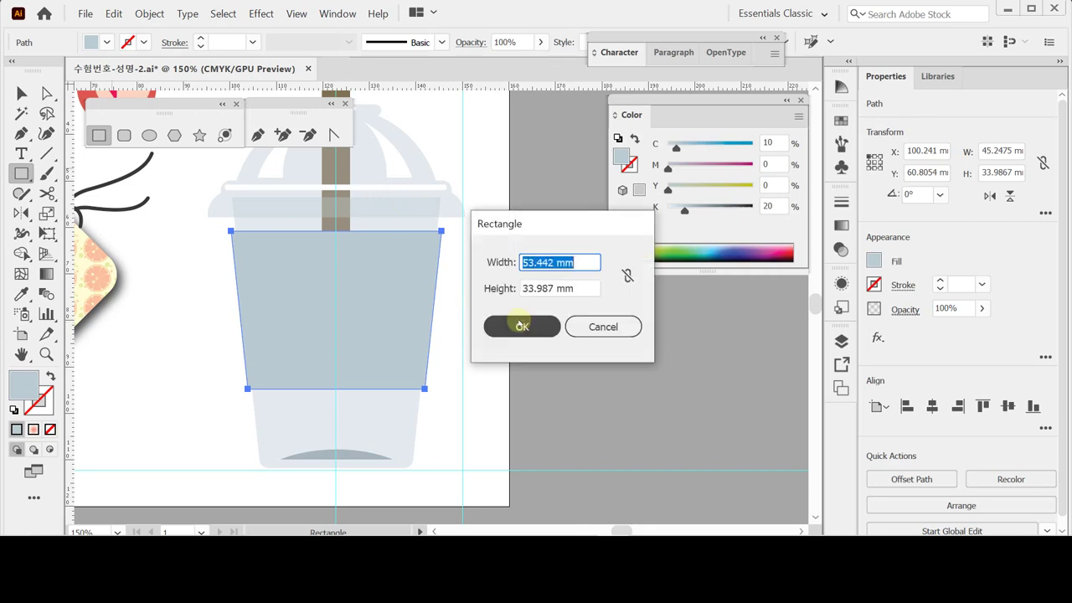
click(597, 326)
key(ctrl+shift+a)
- Draw an unfilled, stroked circle about 27.7 mm in diameter at the middle of the sleeve, centred on the vertical guide
click(149, 136)
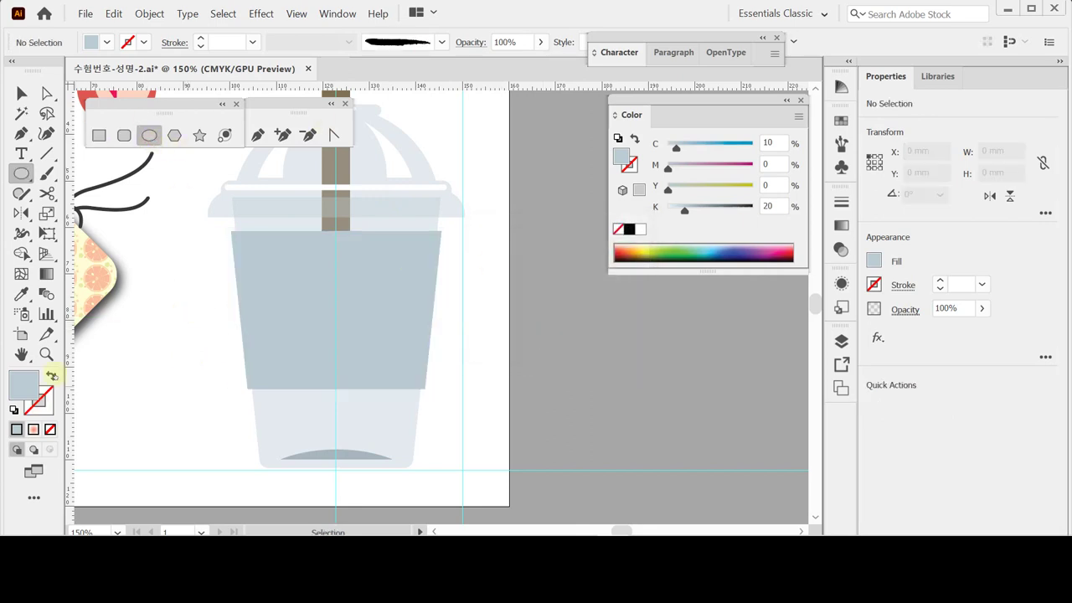
click(51, 376)
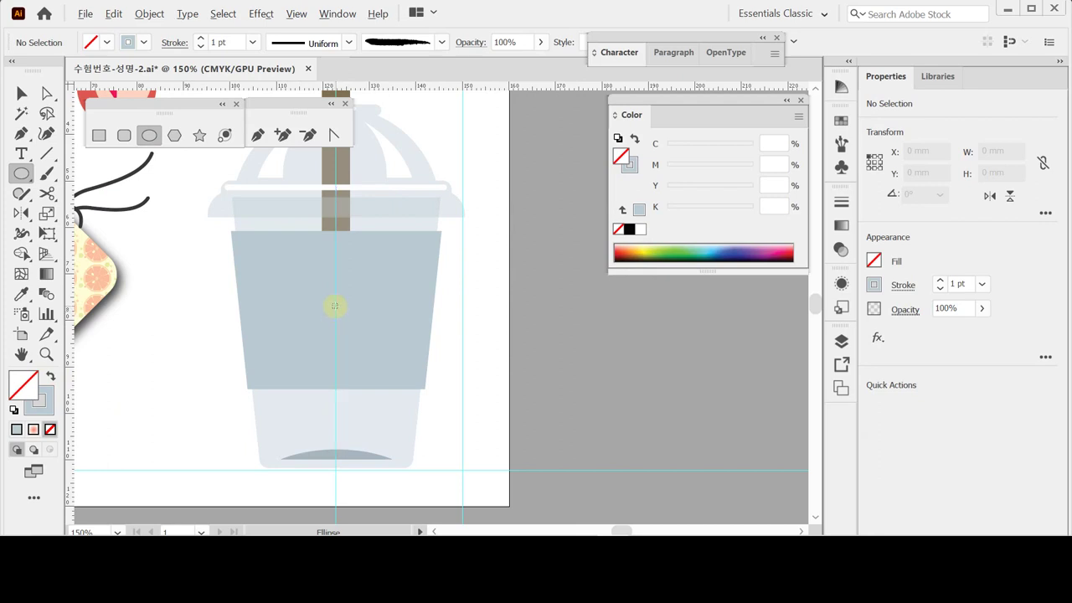
drag(353, 323, 399, 365)
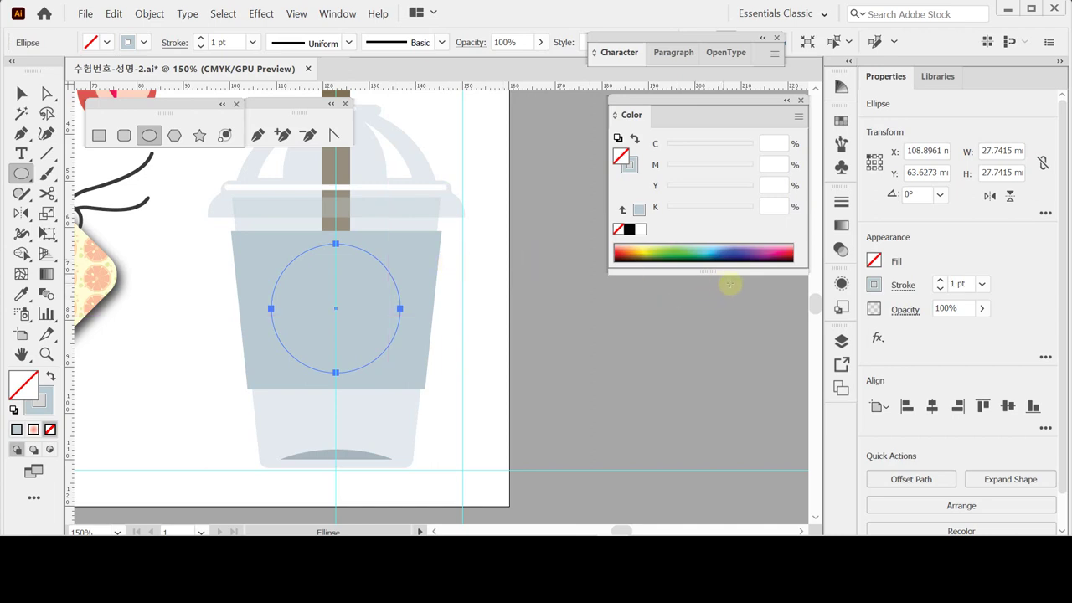
- Set the circle's stroke colour to C60 M70 Y80 K40
click(632, 166)
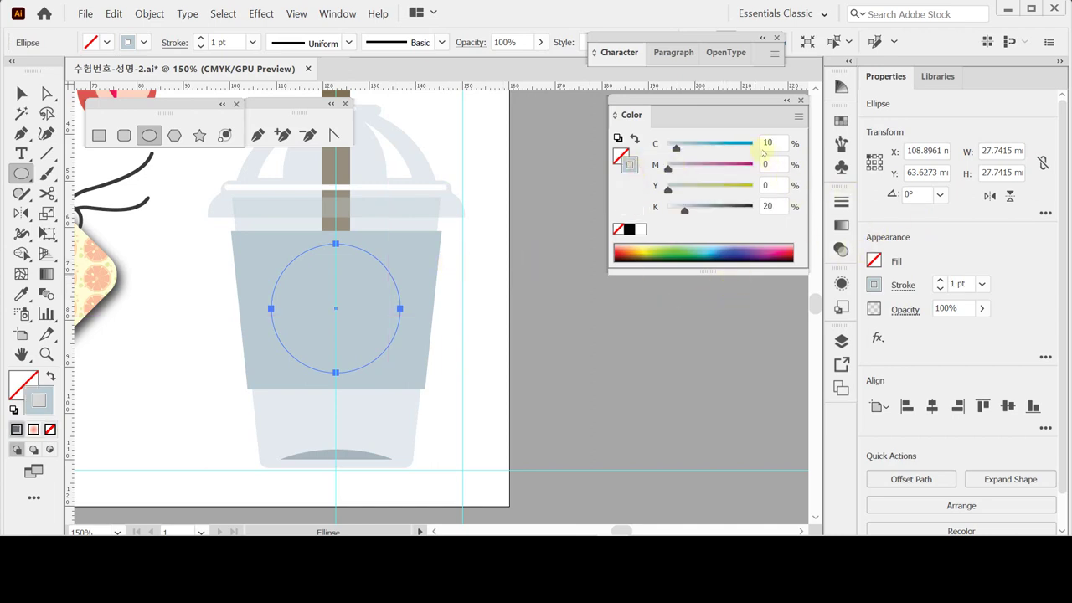
click(780, 144)
text(60)
key(Tab)
text(70)
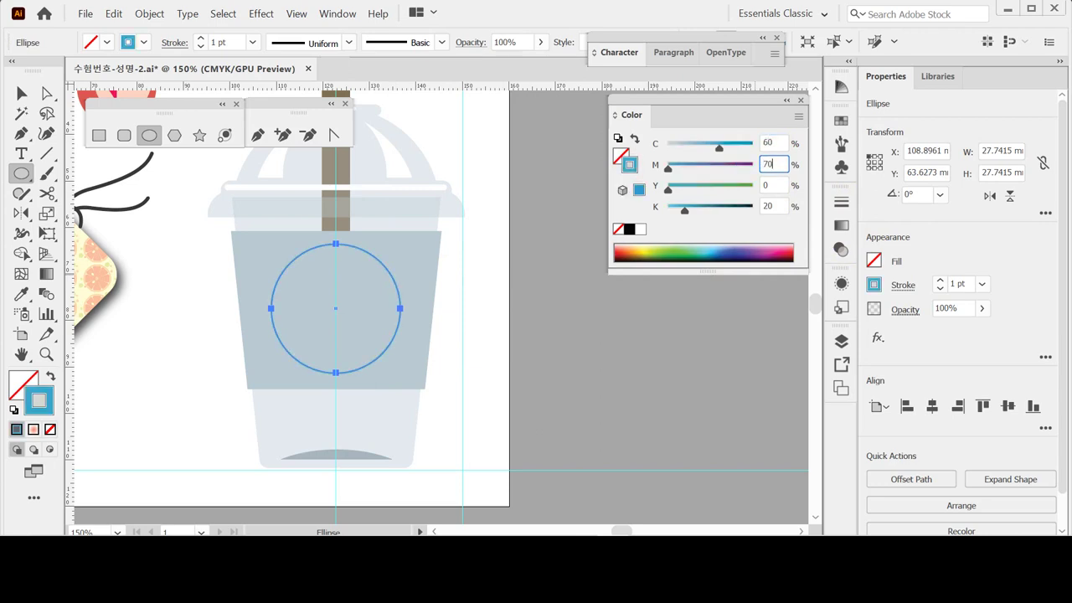
key(Tab)
text(80)
key(Tab)
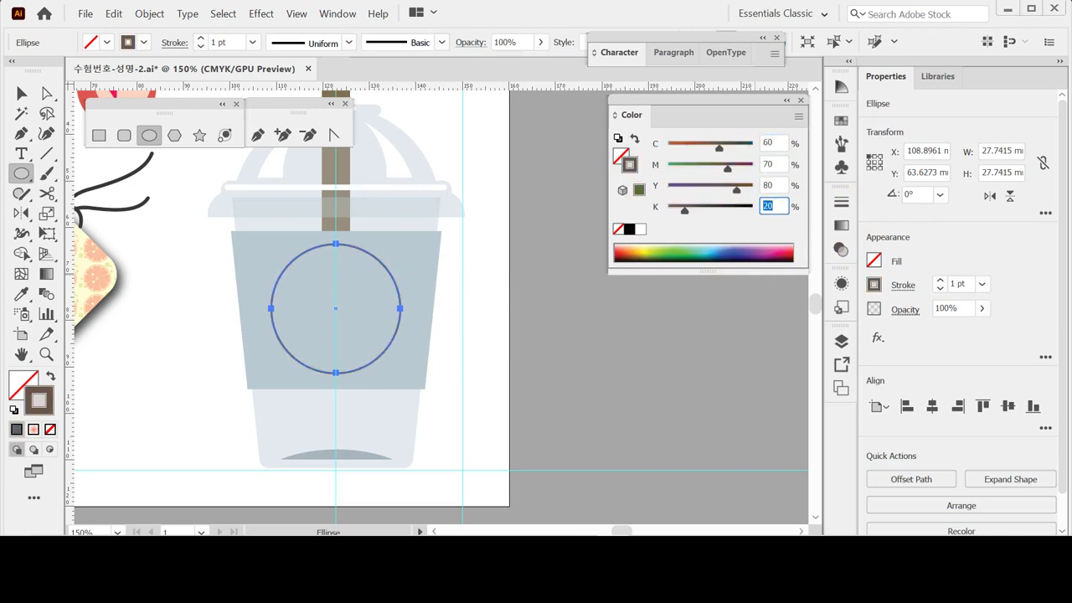
text(40)
key(Tab)
key(Return)
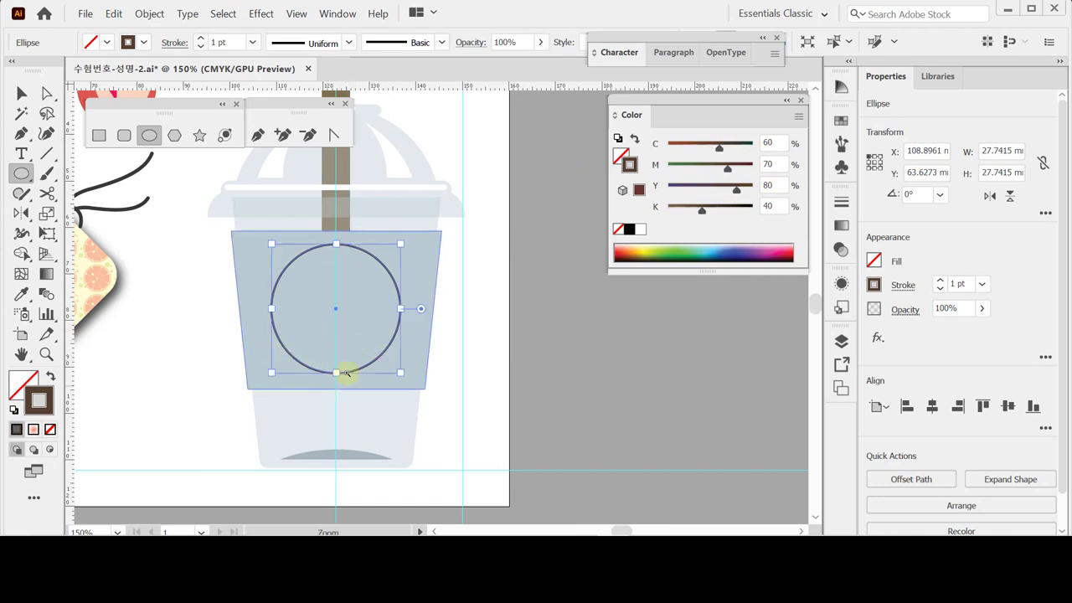
- Cut the circle with the Scissors tool on either side of its lowest point and delete the short segment between the cuts
ctrl+click(369, 371)
ctrl+click(407, 299)
drag(419, 282, 304, 354)
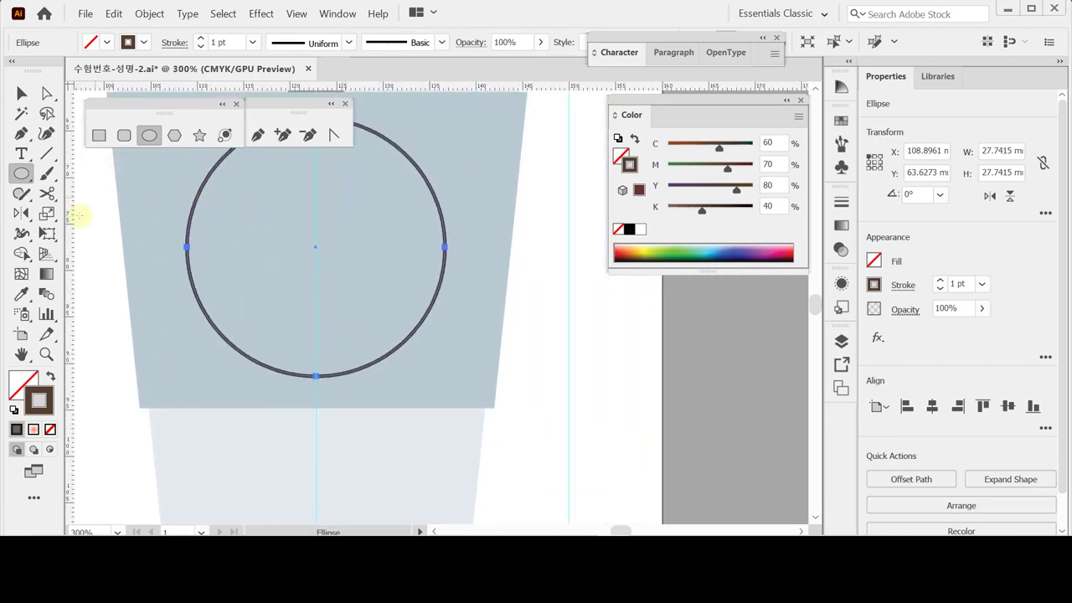
click(47, 194)
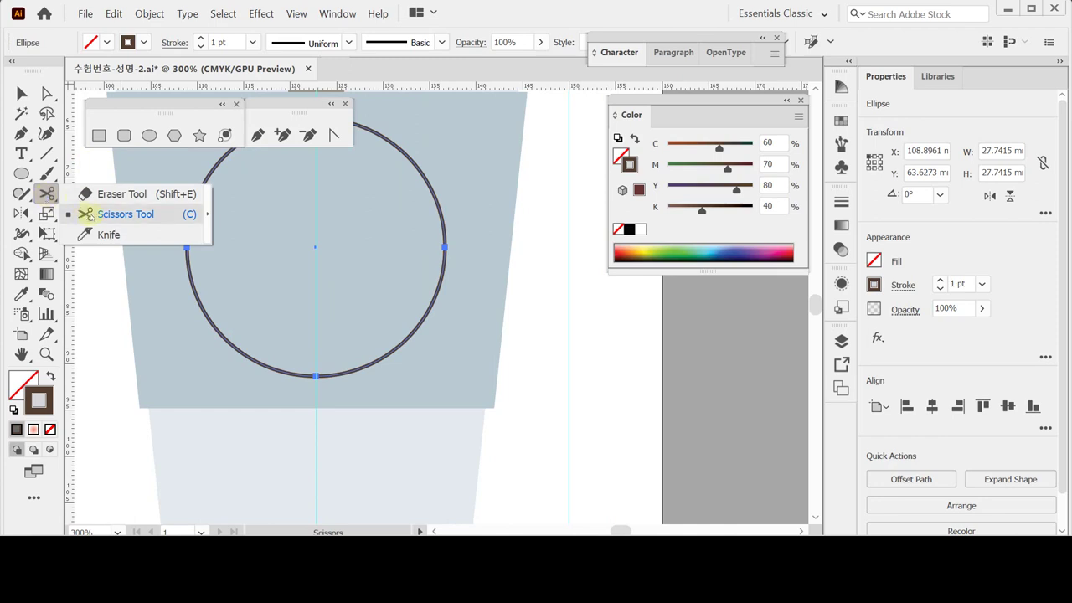
click(87, 215)
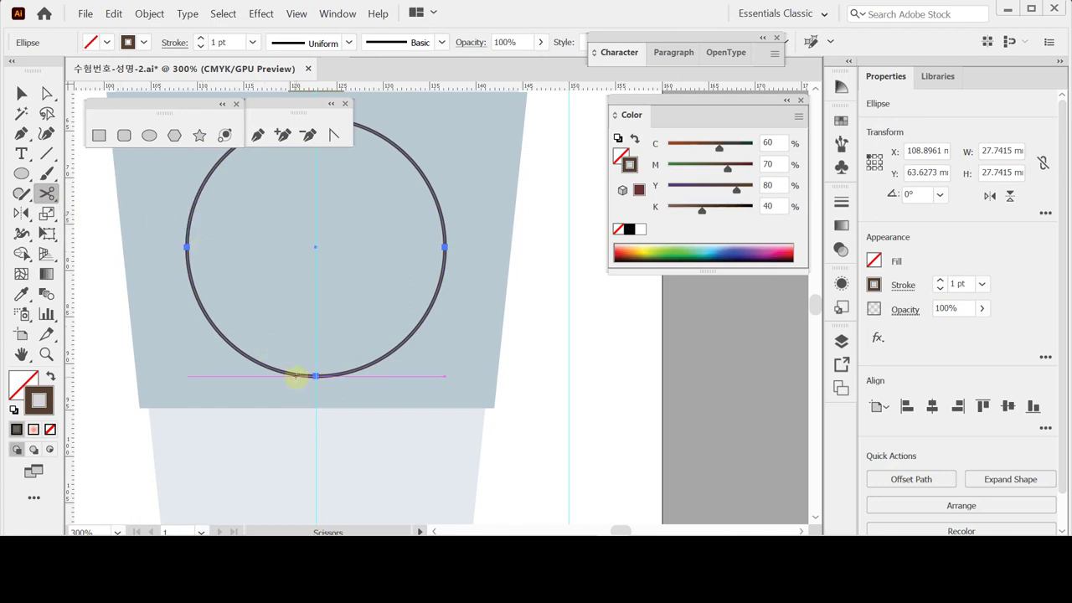
click(296, 376)
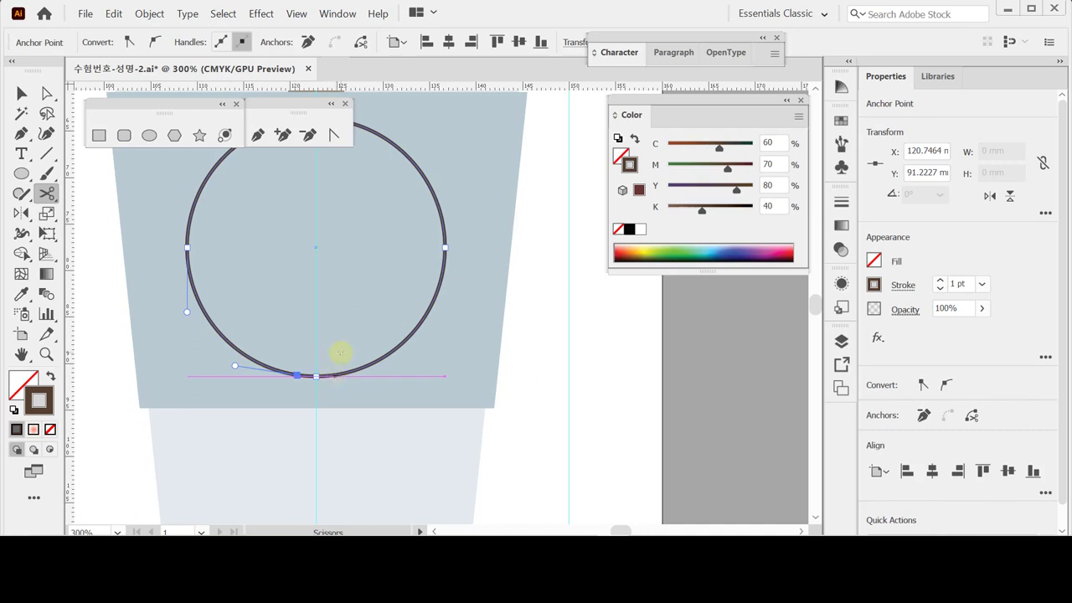
click(338, 369)
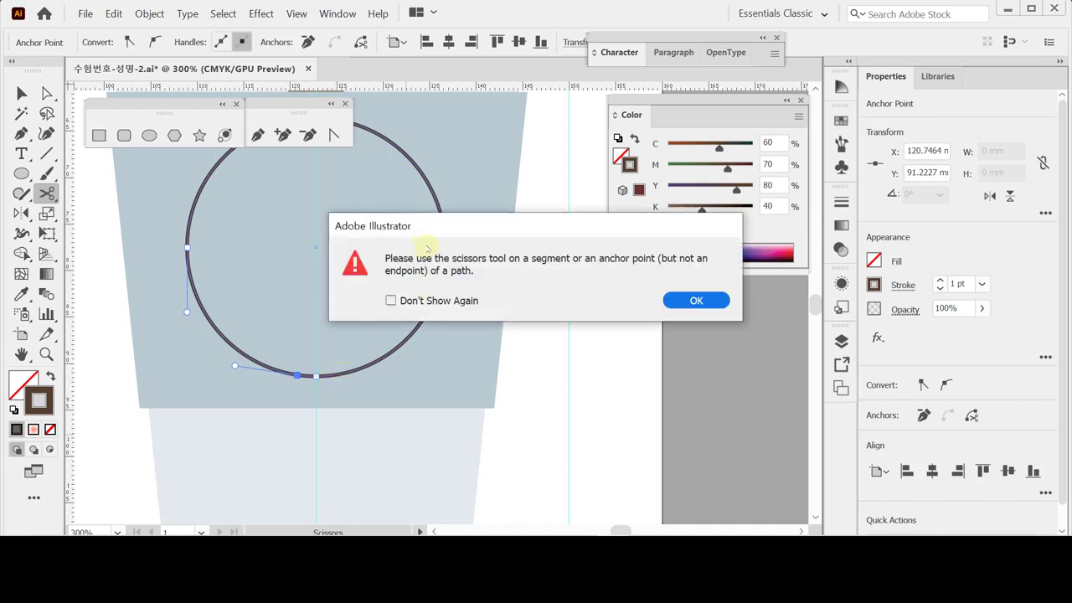
click(696, 300)
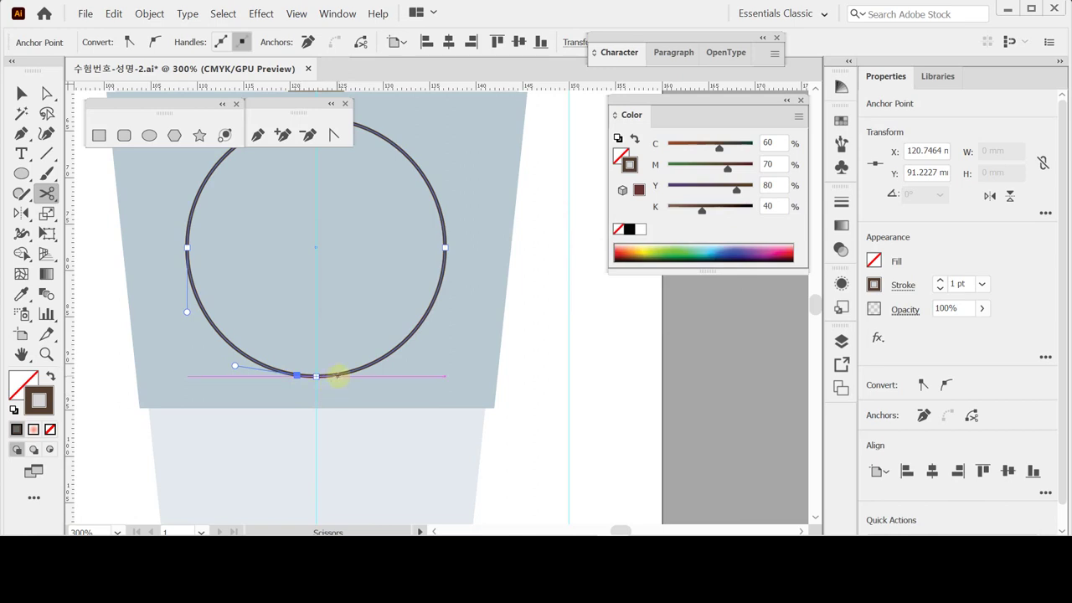
click(337, 376)
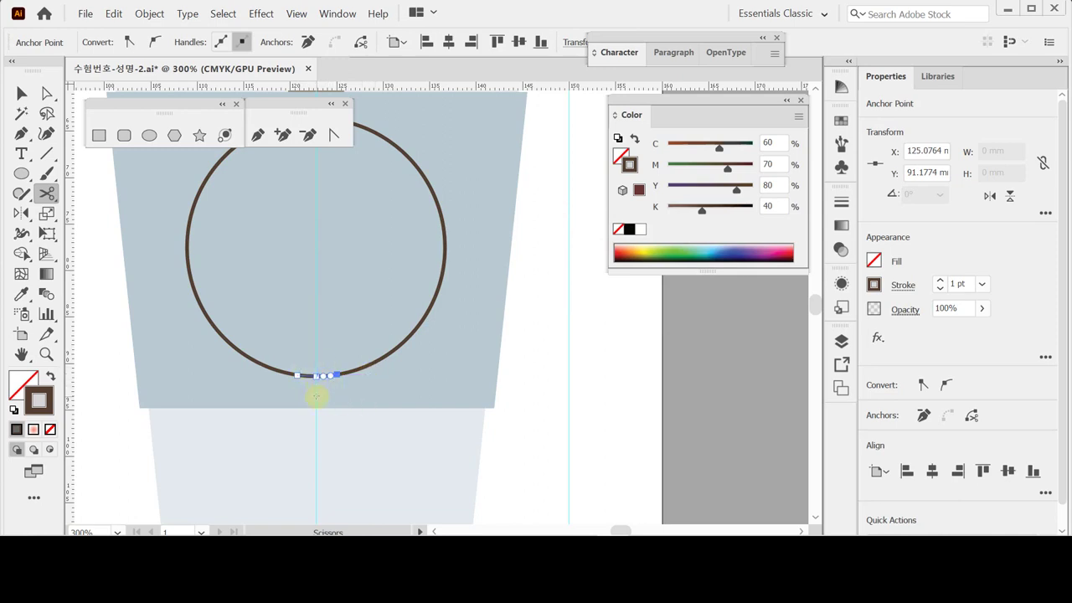
key(Delete)
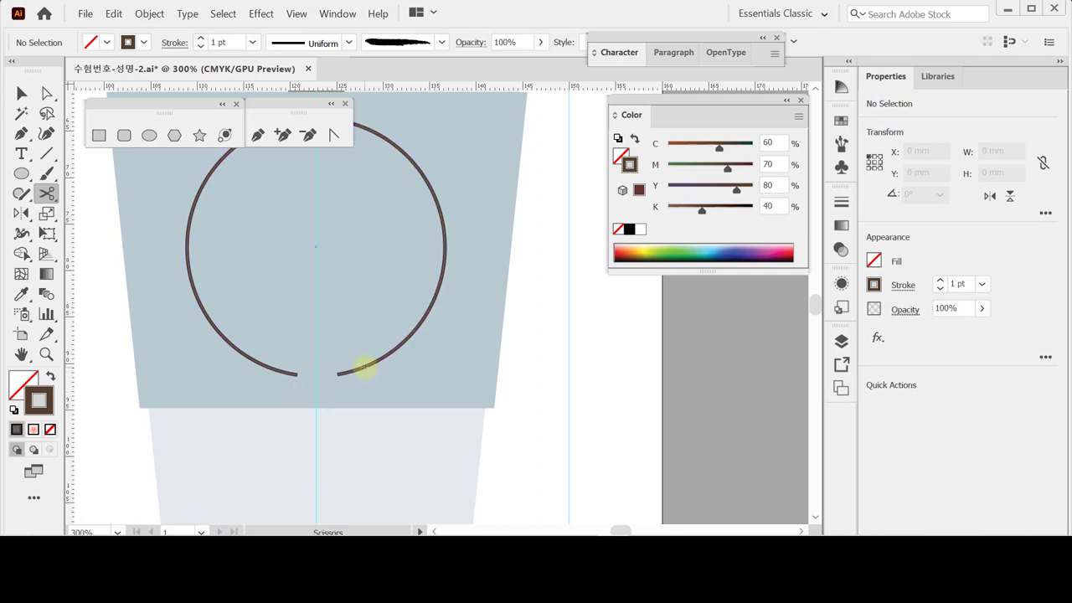
- Apply the Charcoal - Smooth brush from the Artistic_ChalkCharcoalPencil library to the open circle
key(v)
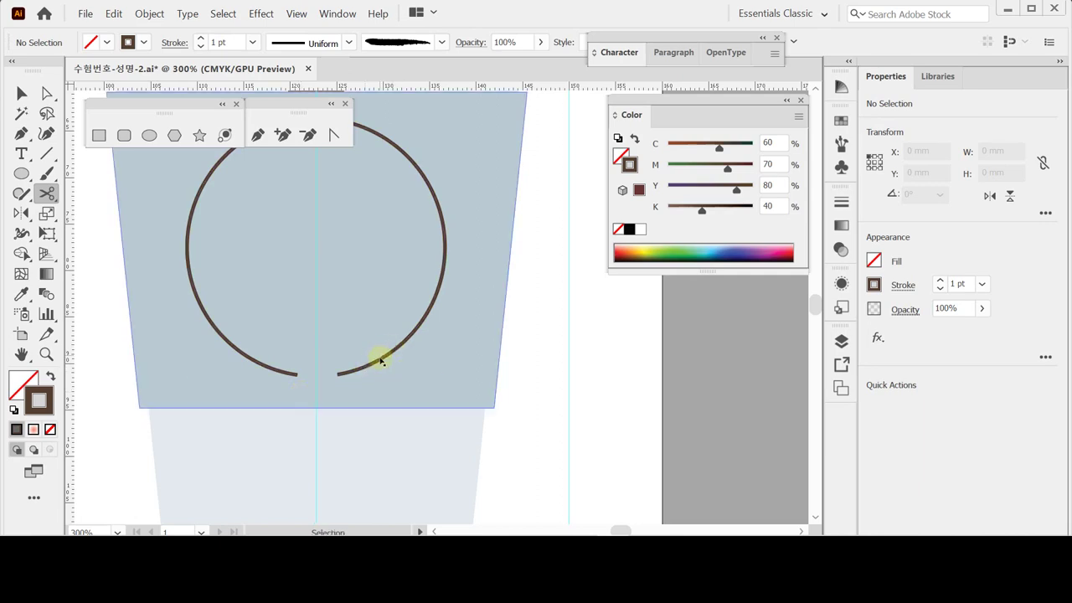
click(380, 361)
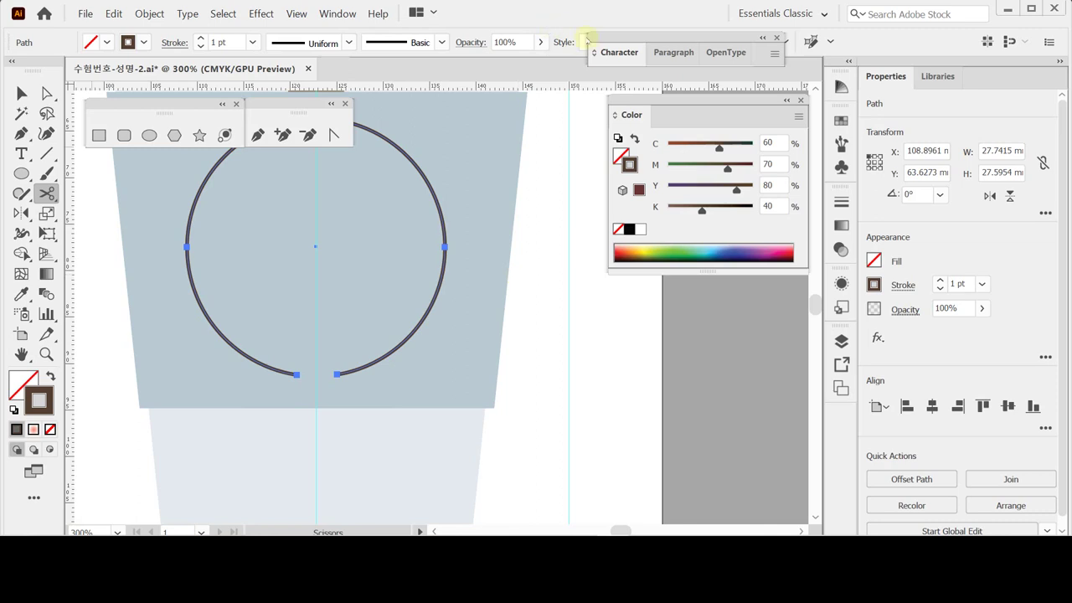
click(441, 44)
click(287, 173)
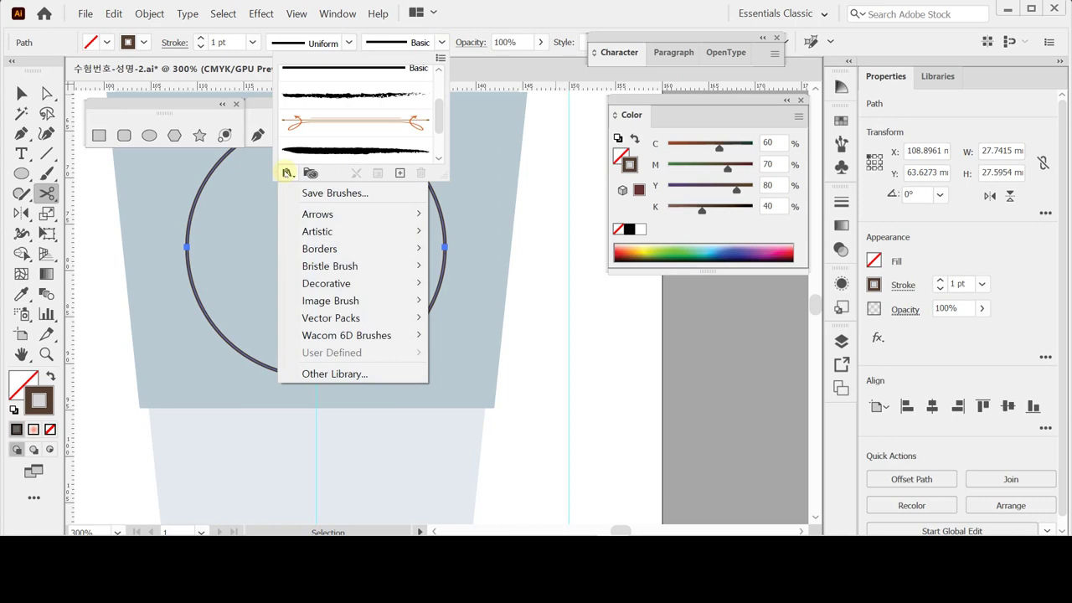
mouse_move(399, 233)
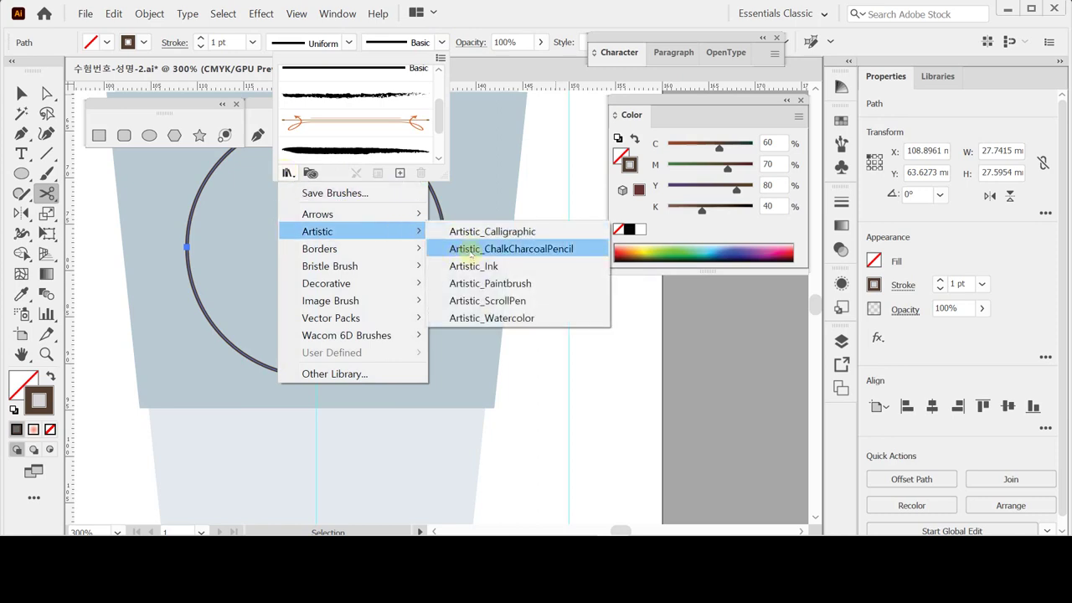
click(472, 249)
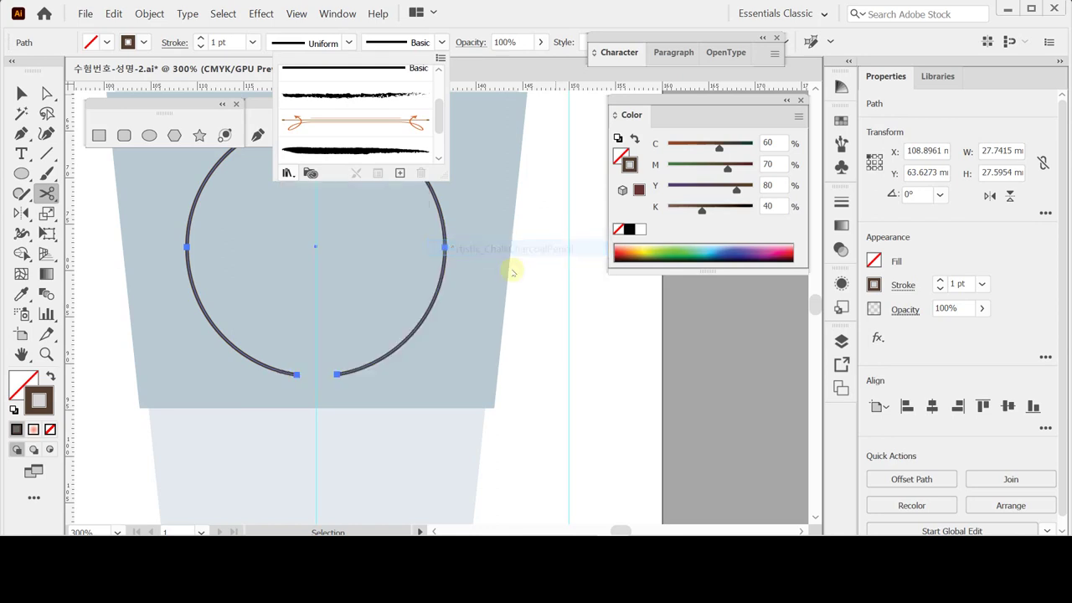
click(563, 469)
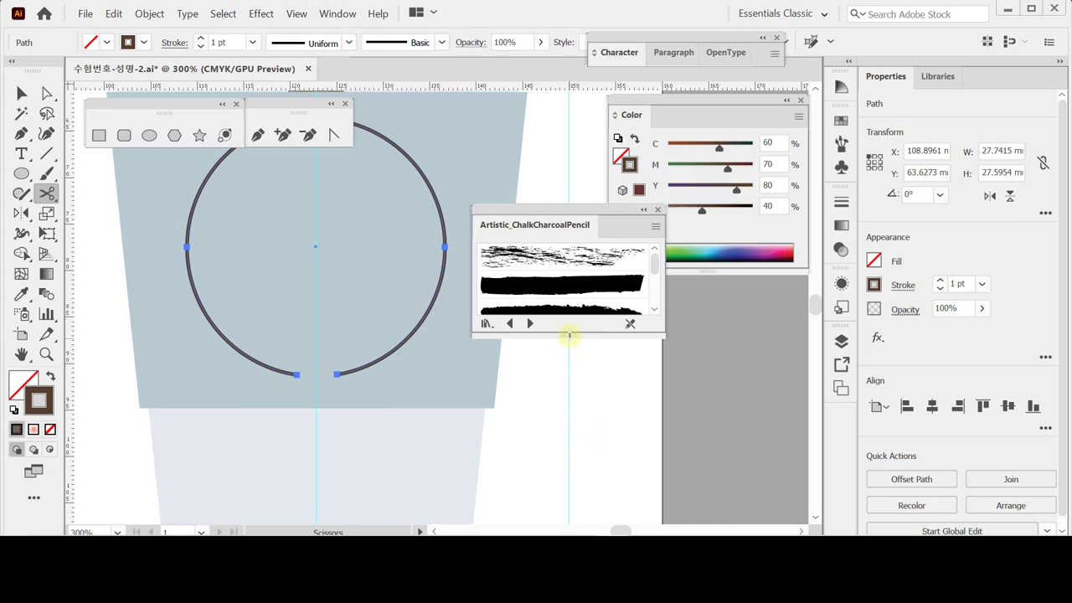
drag(569, 335, 575, 471)
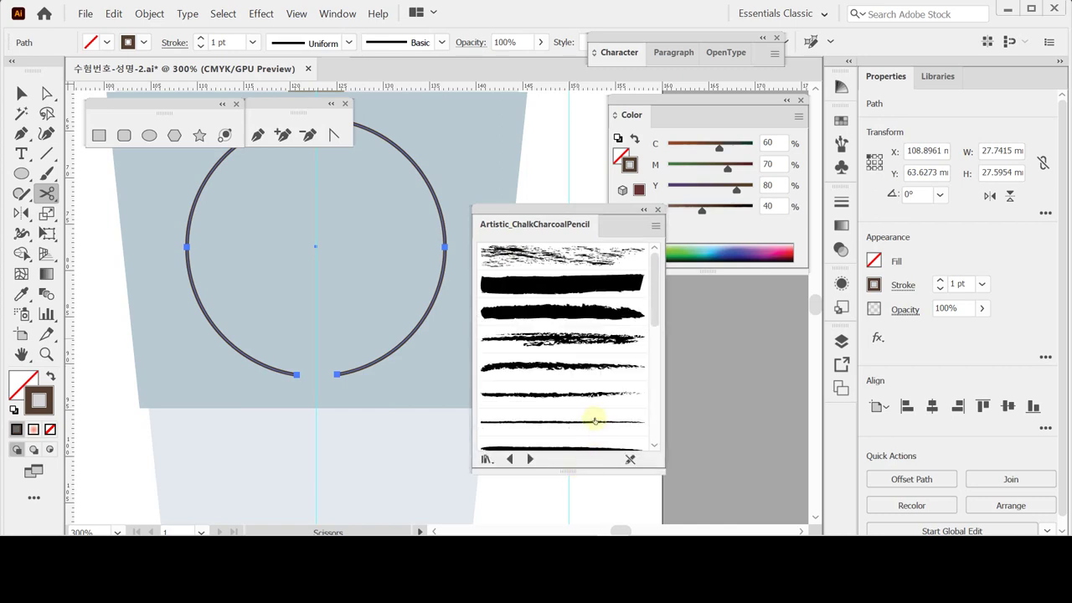
scroll(595, 424, down, 3)
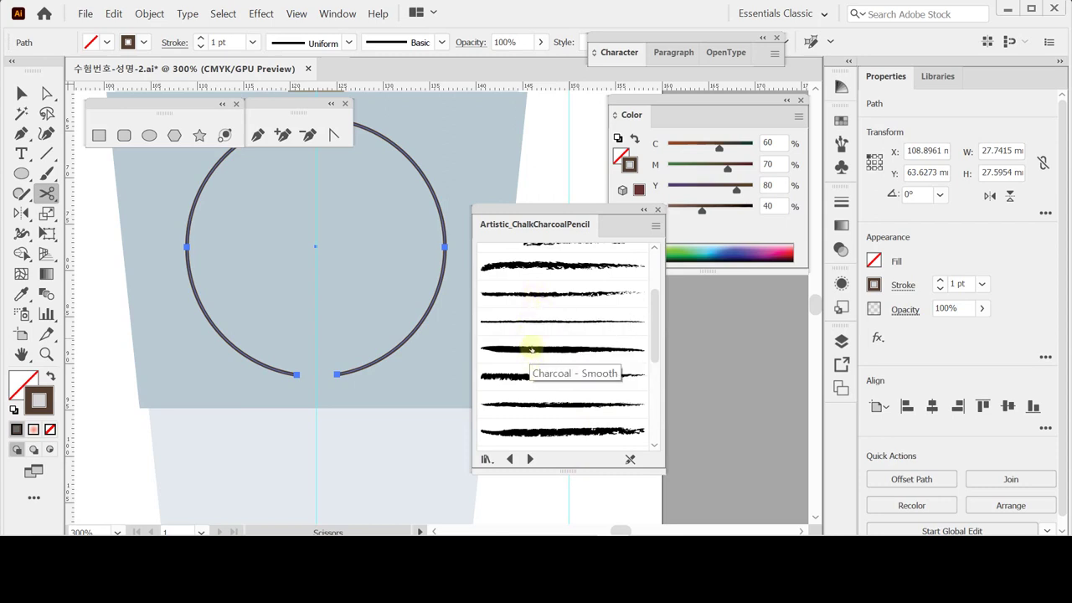
click(531, 350)
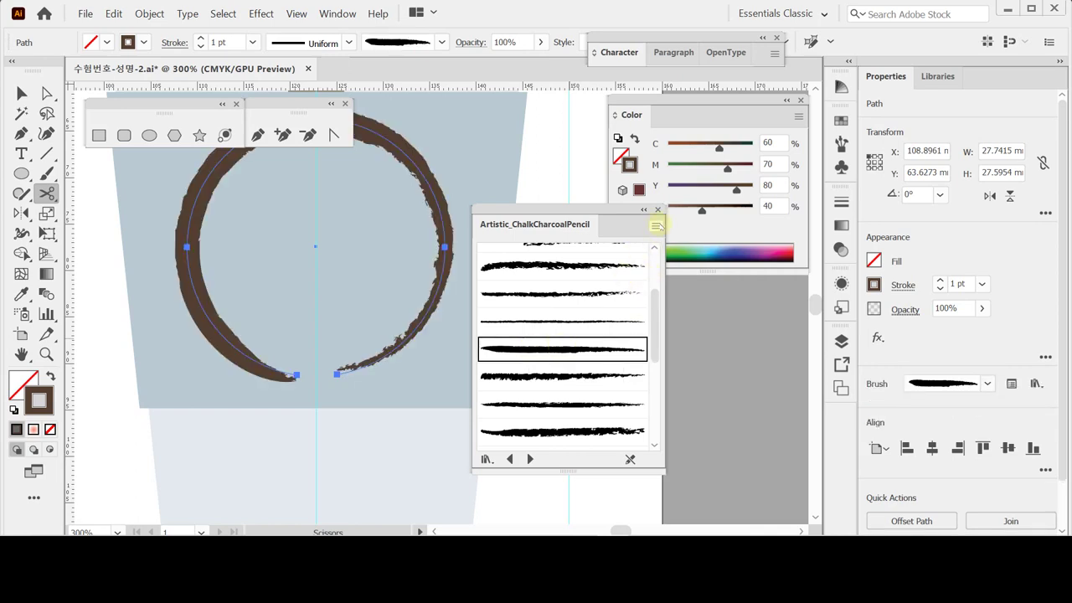
- Show the Artistic_ChalkCharcoalPencil brush library as a list to check the applied brush's name, and close the library
click(657, 226)
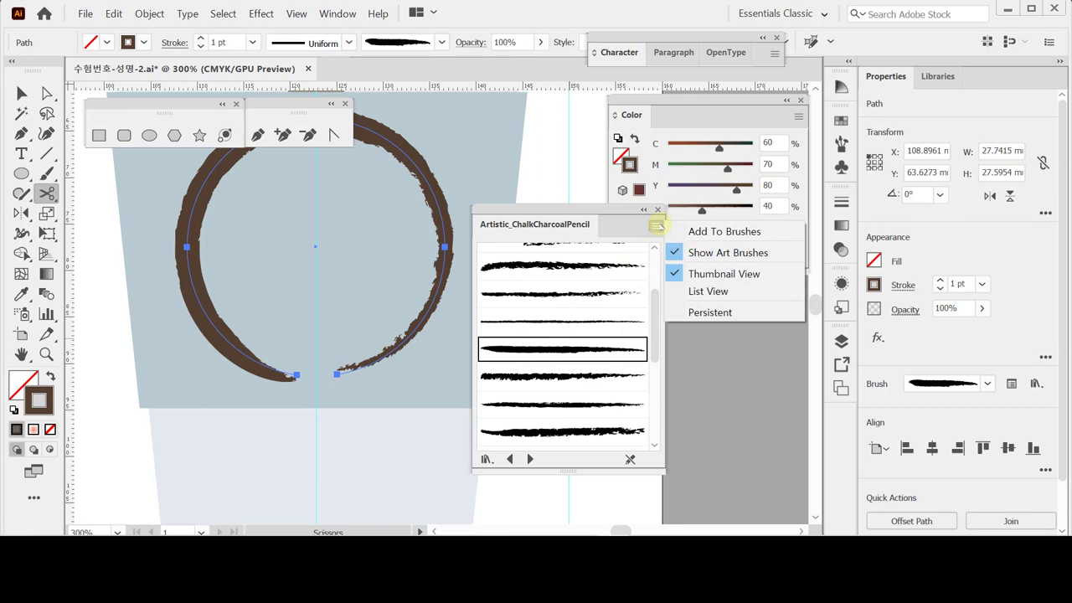
drag(614, 214, 546, 216)
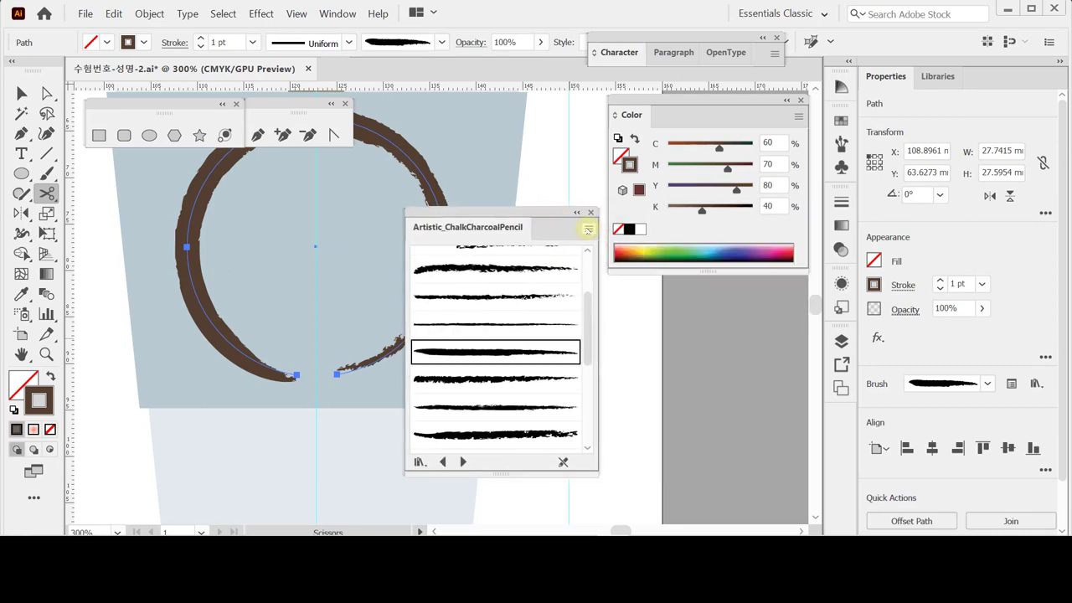
click(588, 229)
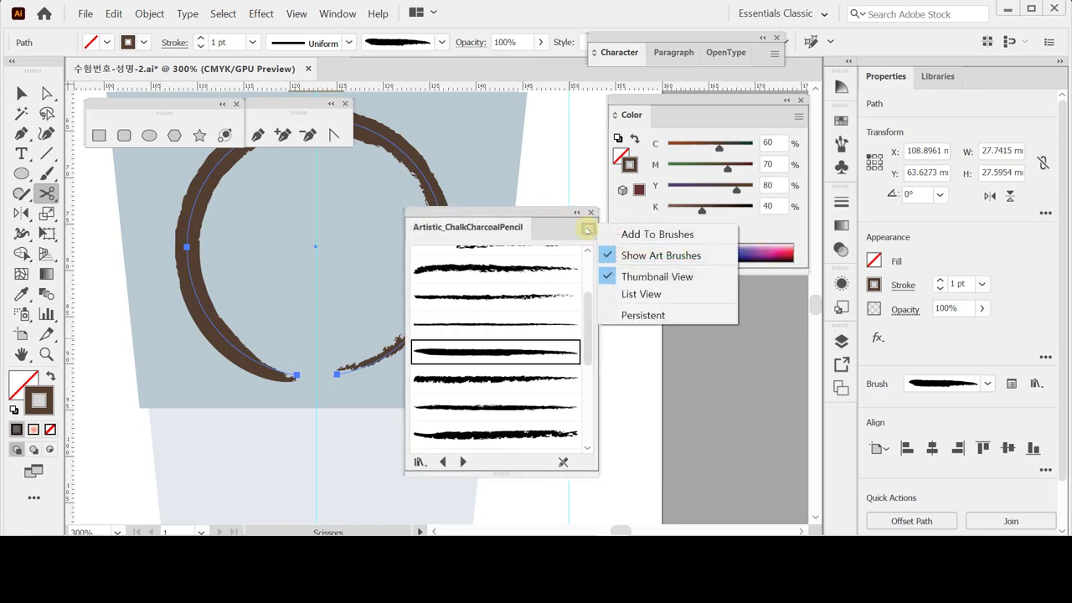
click(657, 294)
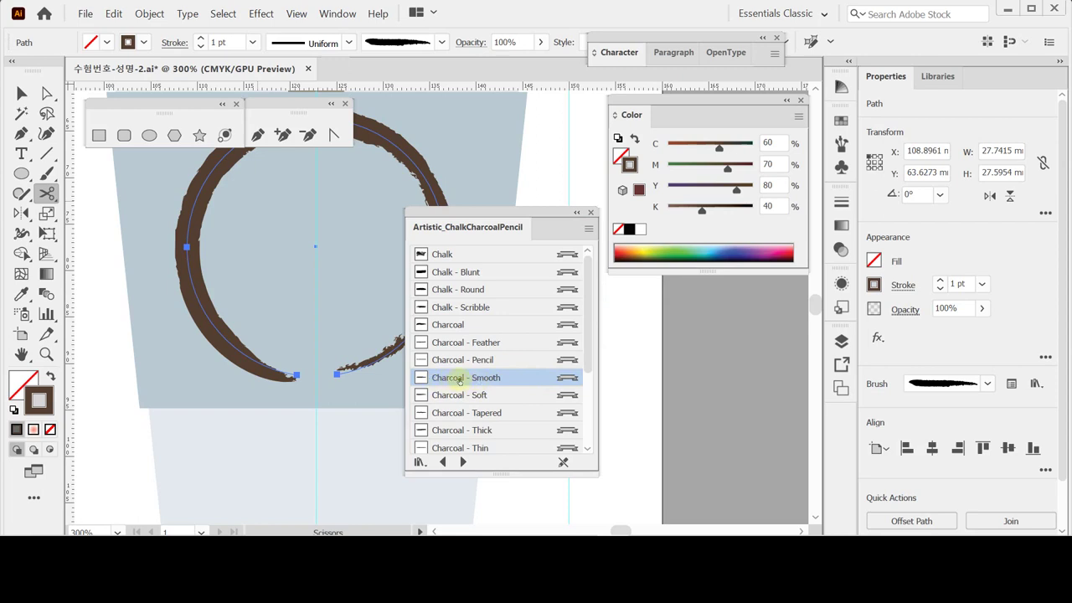
click(589, 229)
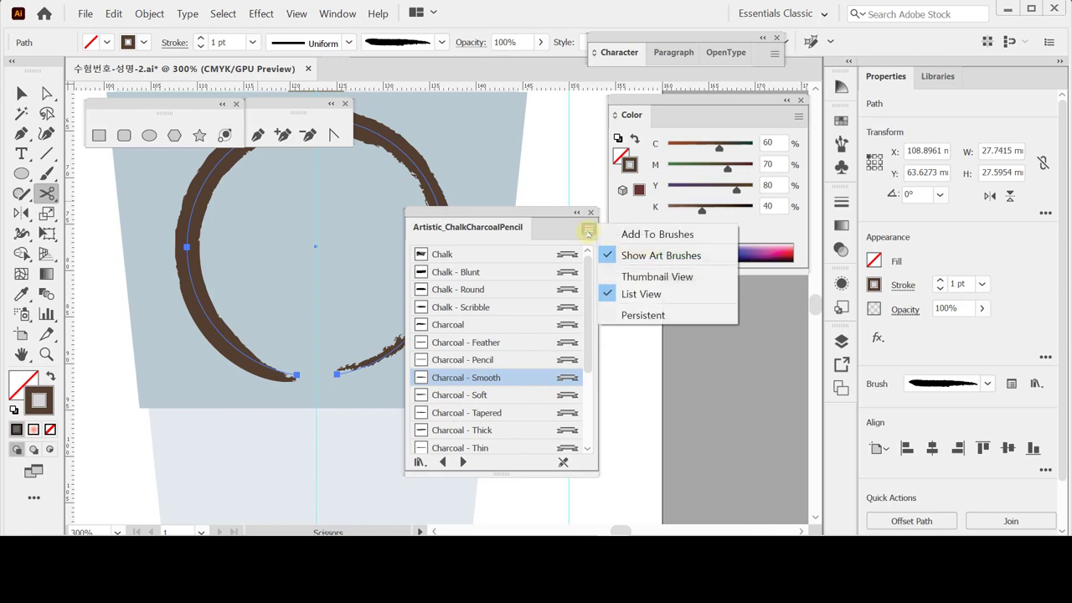
click(589, 229)
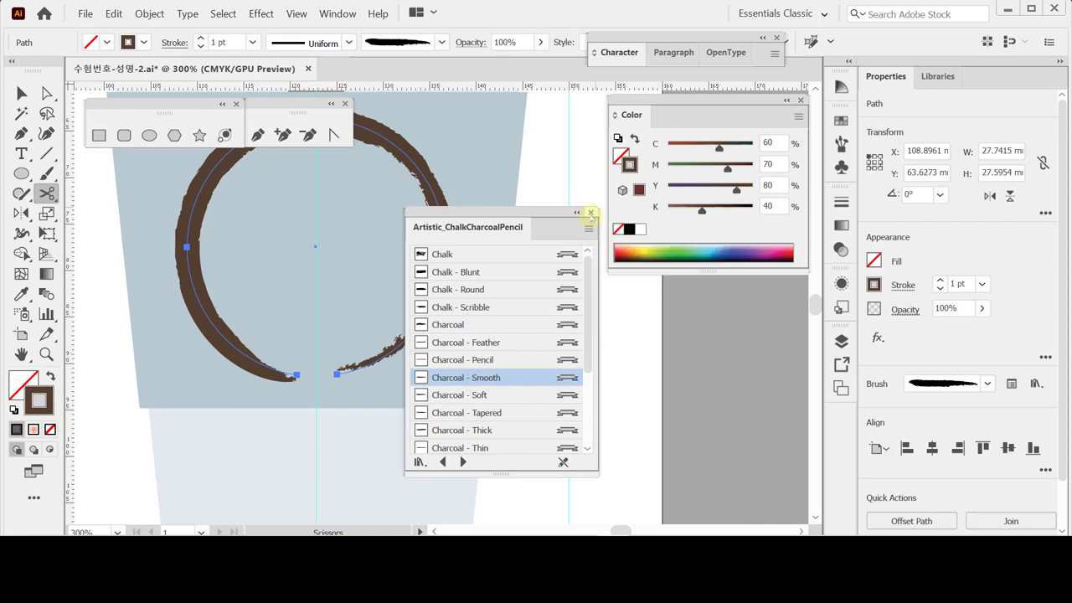
click(591, 212)
- Set the stroke weight of the charcoal-brushed open circle to 0.5 pt
click(982, 284)
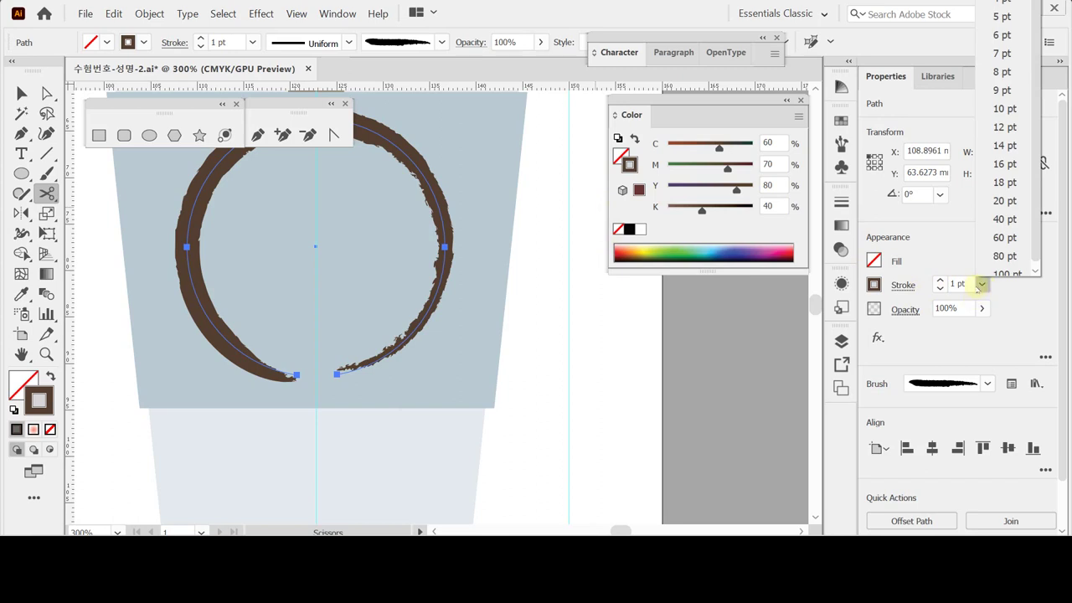
click(969, 285)
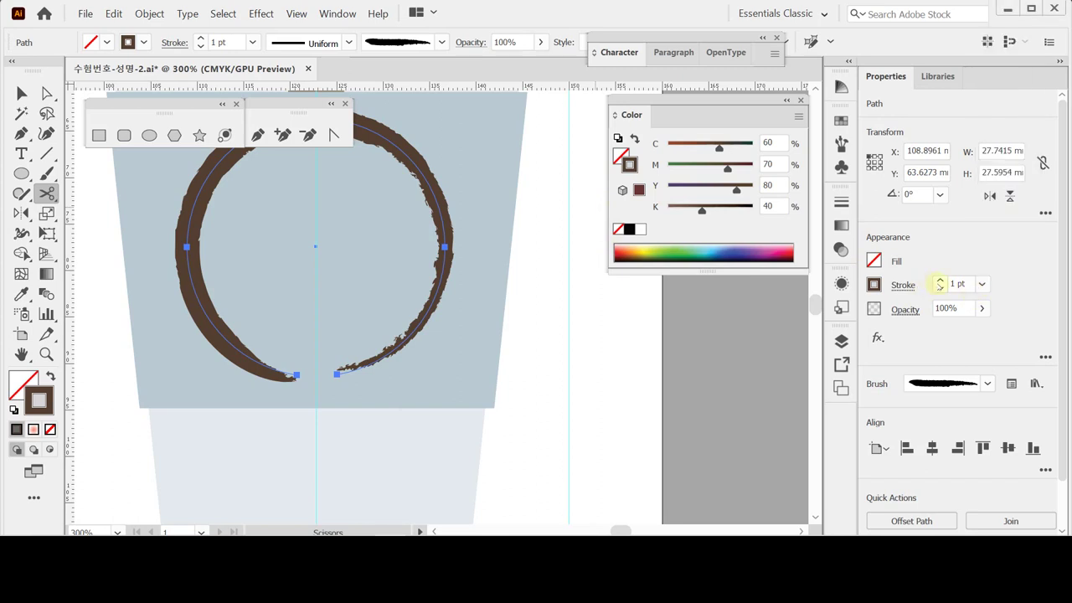
click(963, 285)
text(.5)
key(Return)
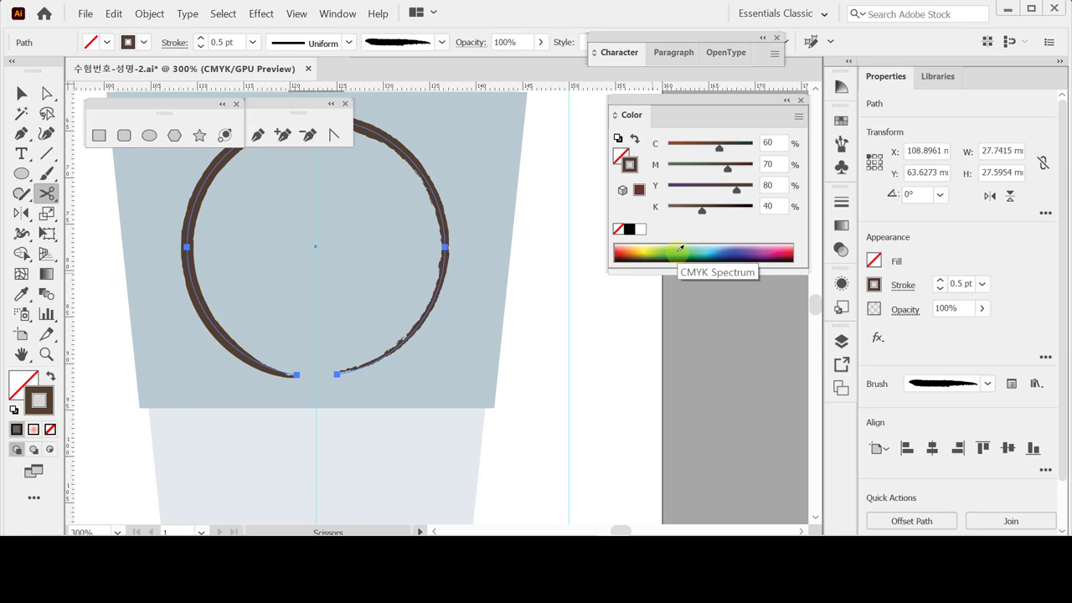
- Save the document with the thinned open circle on the cup sleeve
ctrl+alt+click(462, 319)
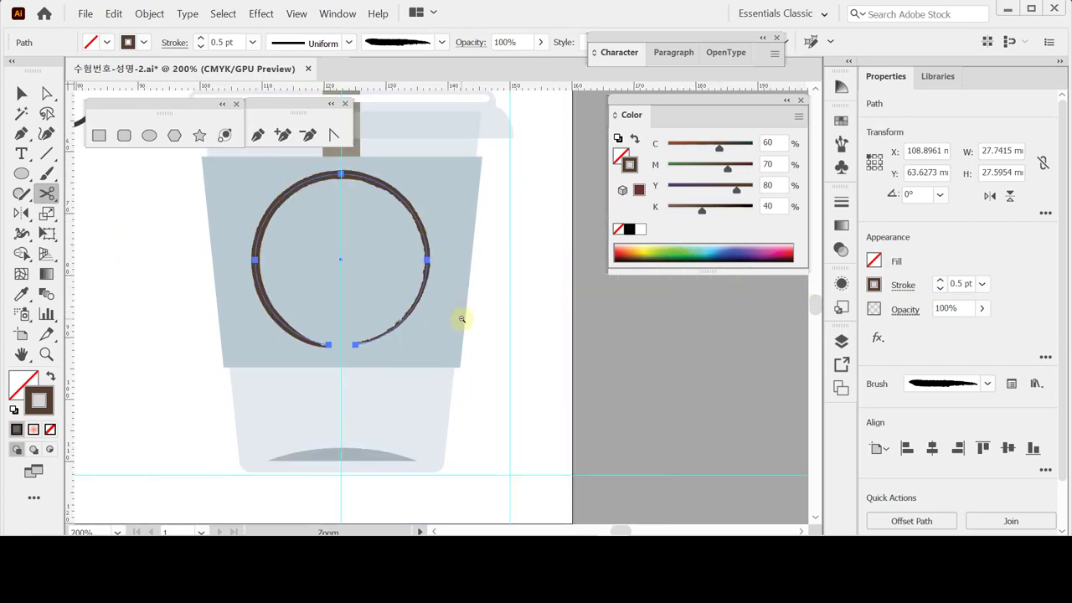
ctrl+alt+click(461, 319)
scroll(407, 284, up, 2)
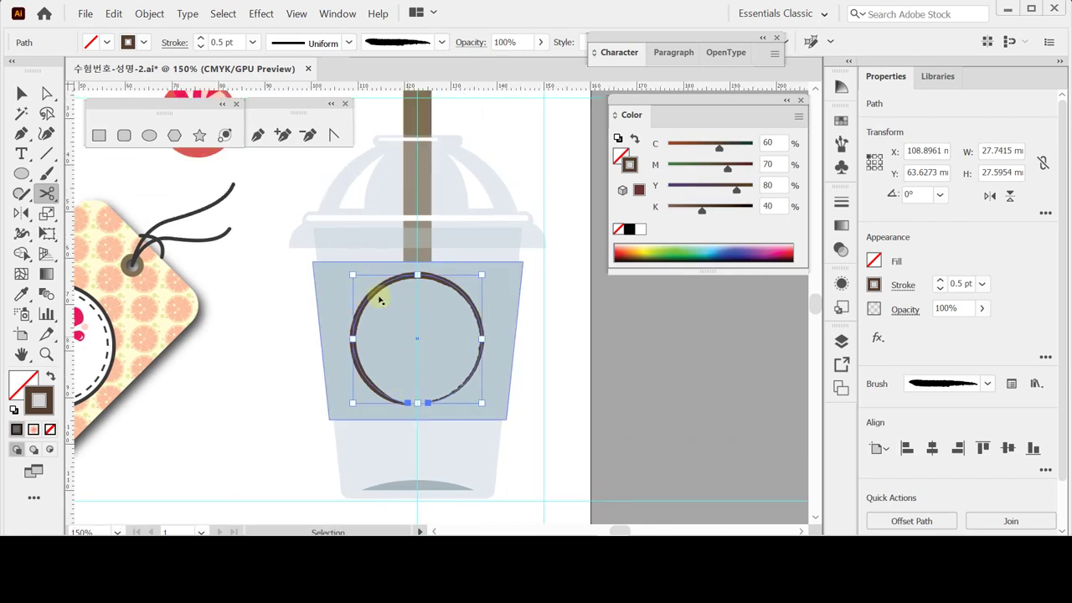
click(379, 299)
click(682, 306)
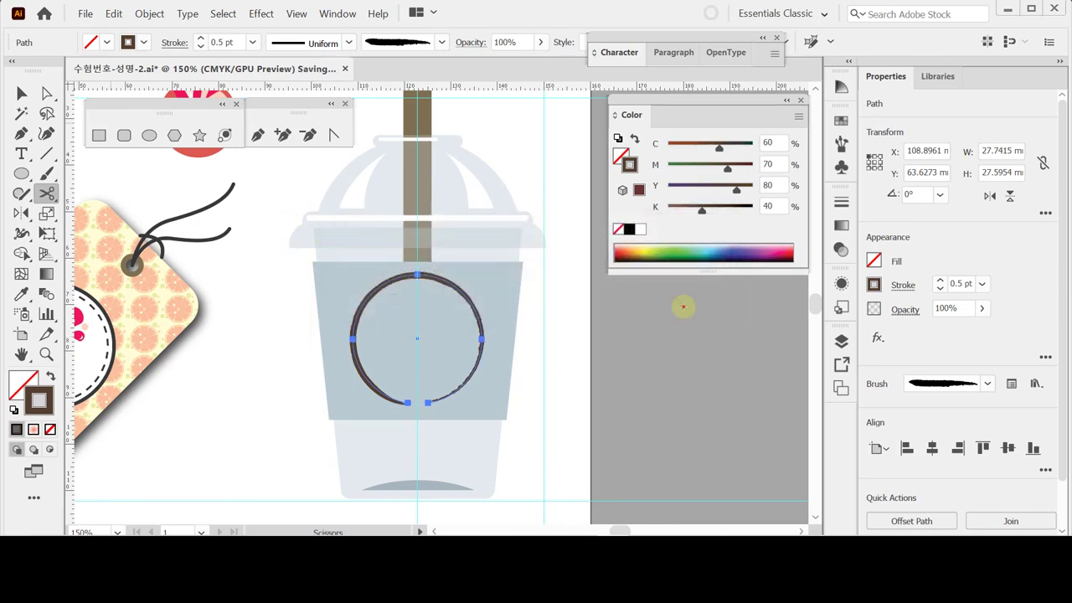
click(565, 249)
click(696, 297)
click(74, 113)
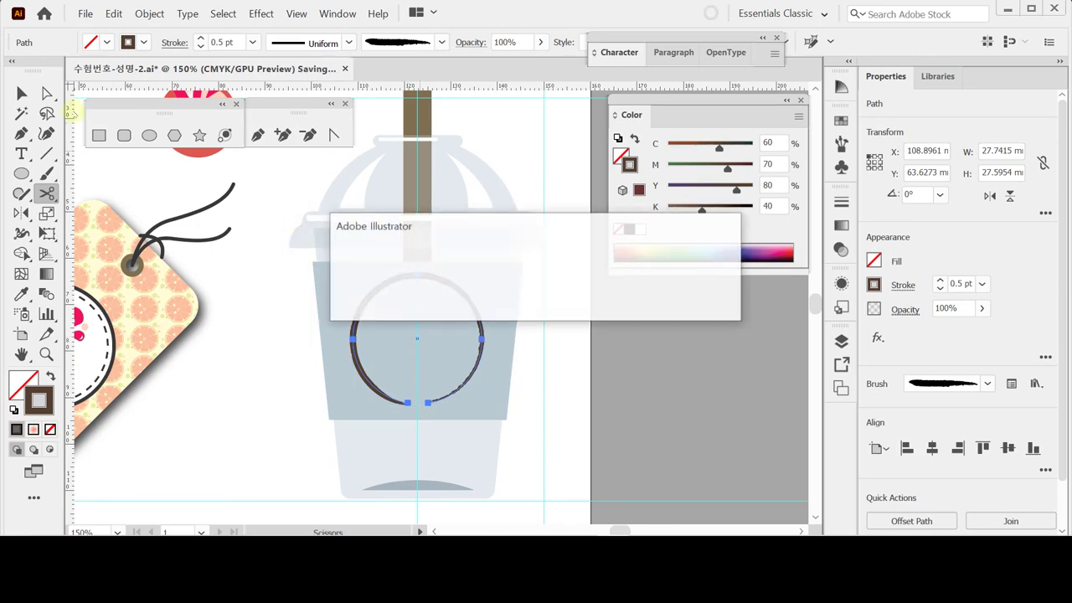
key(Return)
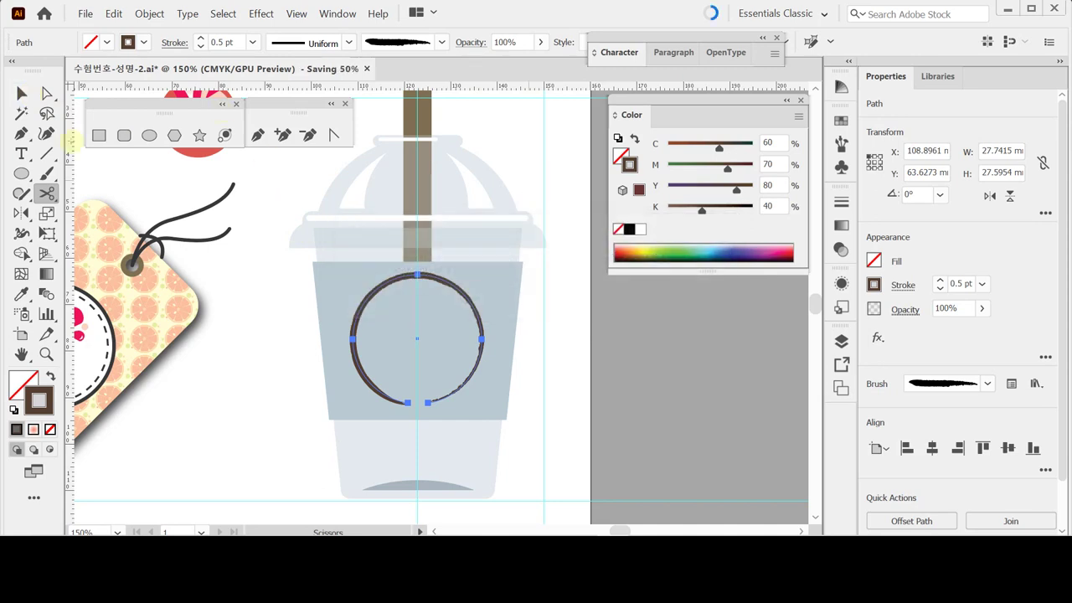
- Copy the red drop logo onto the cup sleeve and scale it to about 7.8 × 11.9 mm inside the upper part of the open circle
click(22, 93)
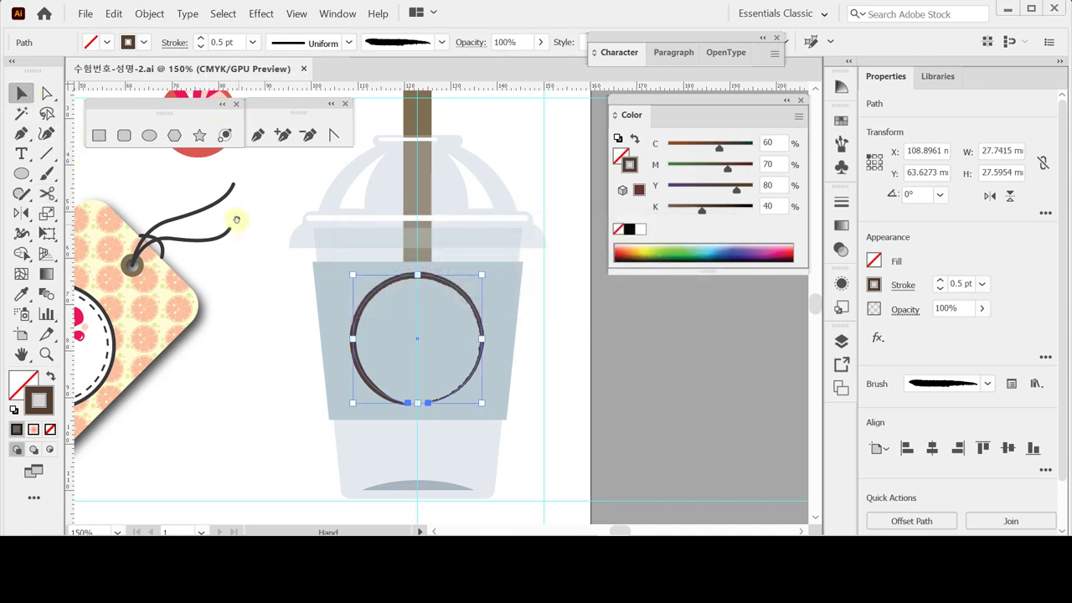
drag(234, 209, 302, 328)
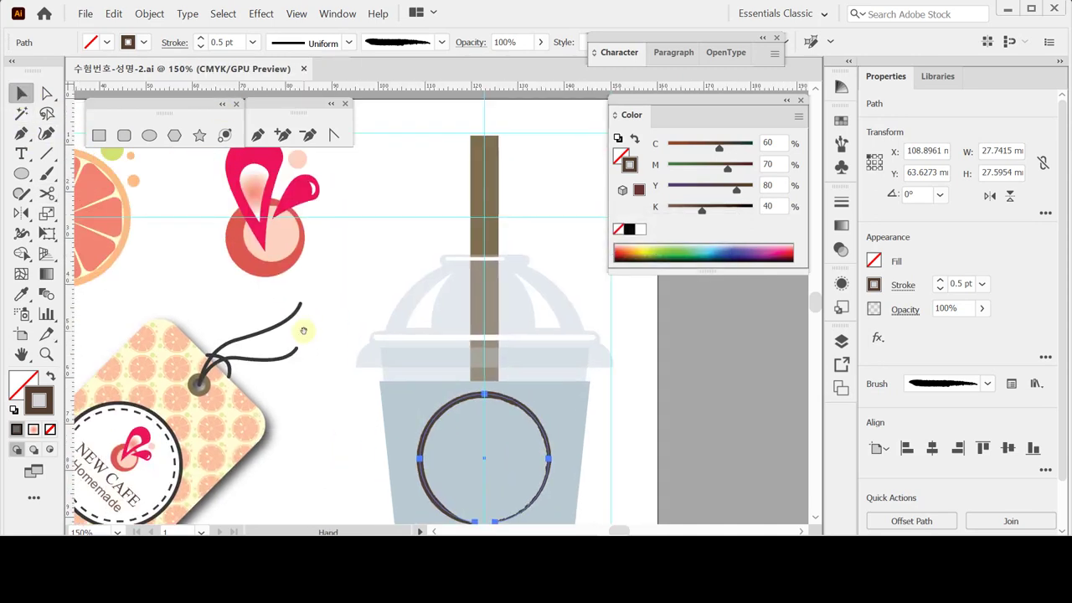
click(256, 195)
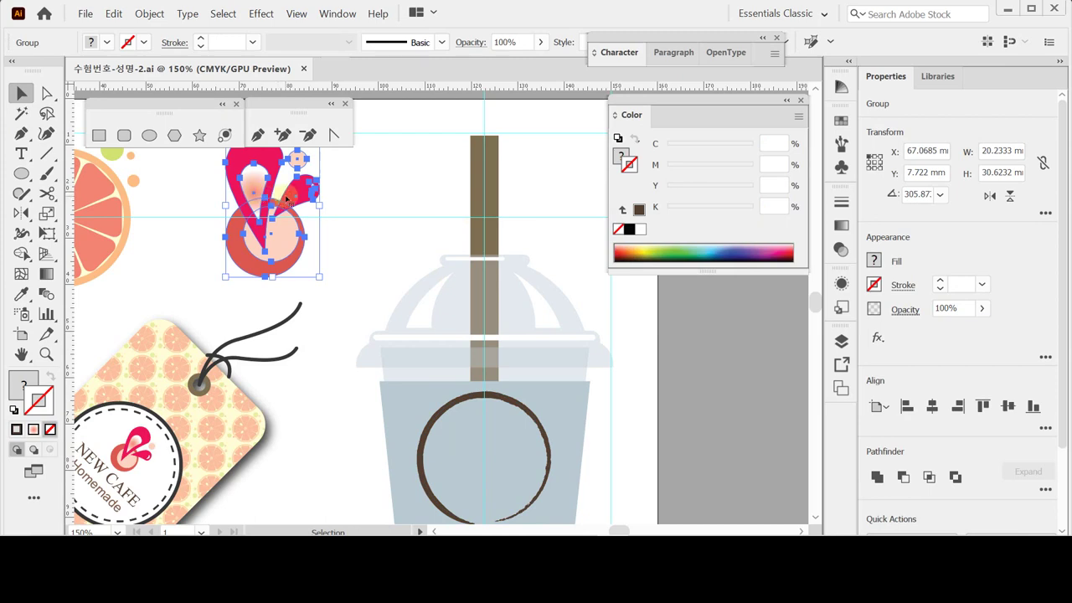
key(a)
drag(295, 228, 324, 348)
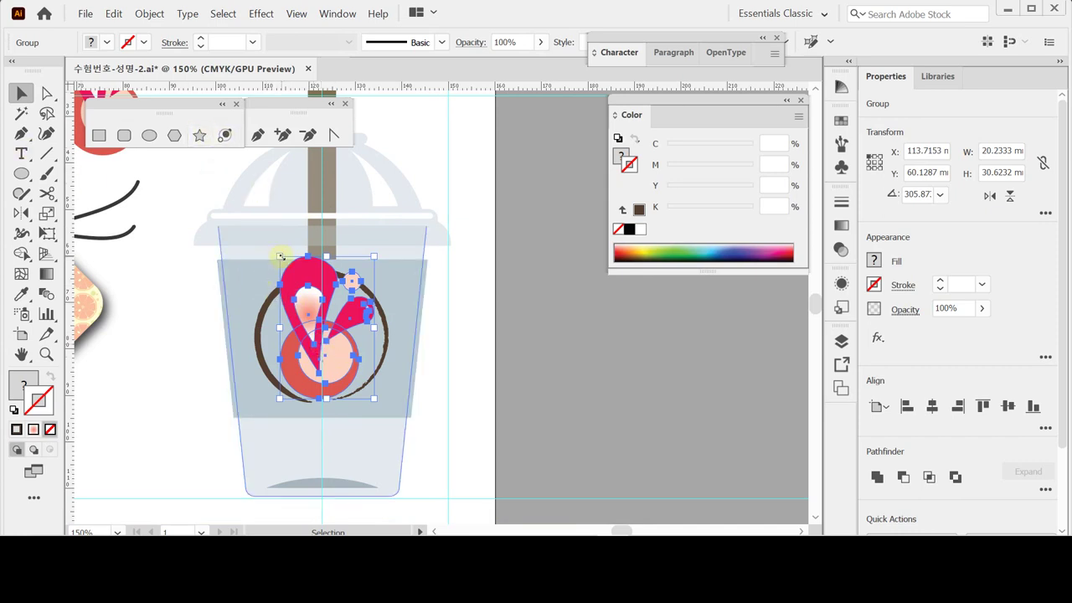
drag(281, 255, 341, 341)
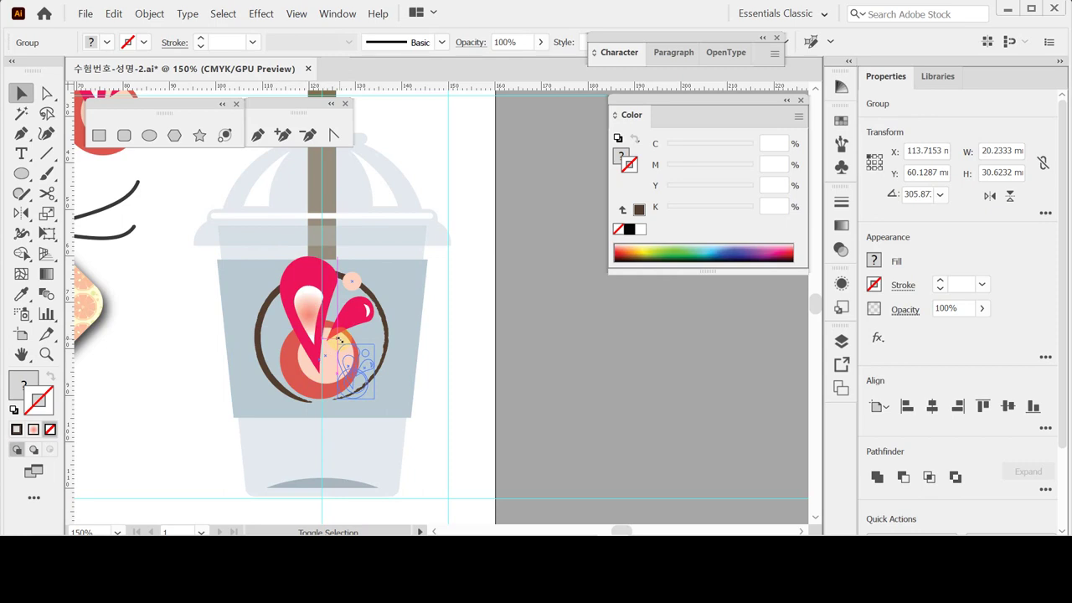
drag(339, 339, 319, 307)
- Recolour the small sleeve logo: large drop and dot dark brown, small drop and ring lighter brown, inner drop and inner circle white
ctrl+click(344, 324)
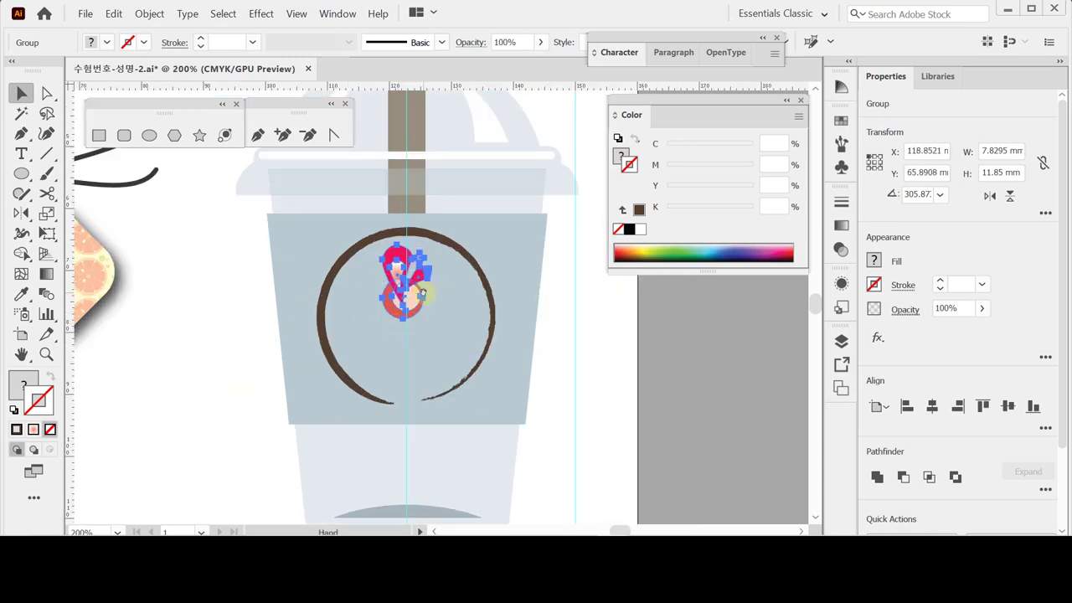
drag(421, 293, 350, 293)
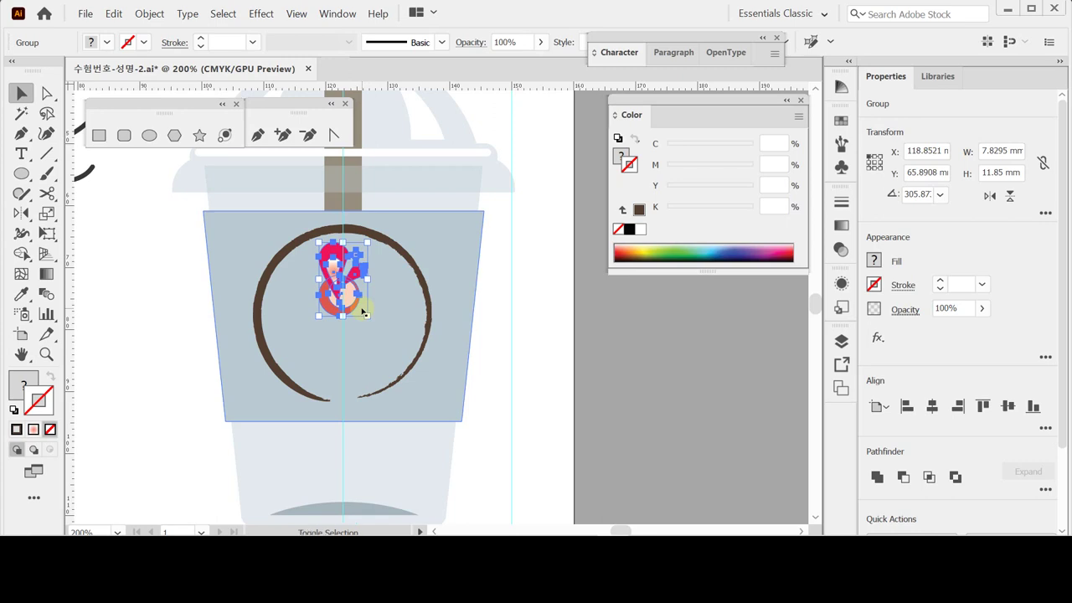
key(i)
click(356, 285)
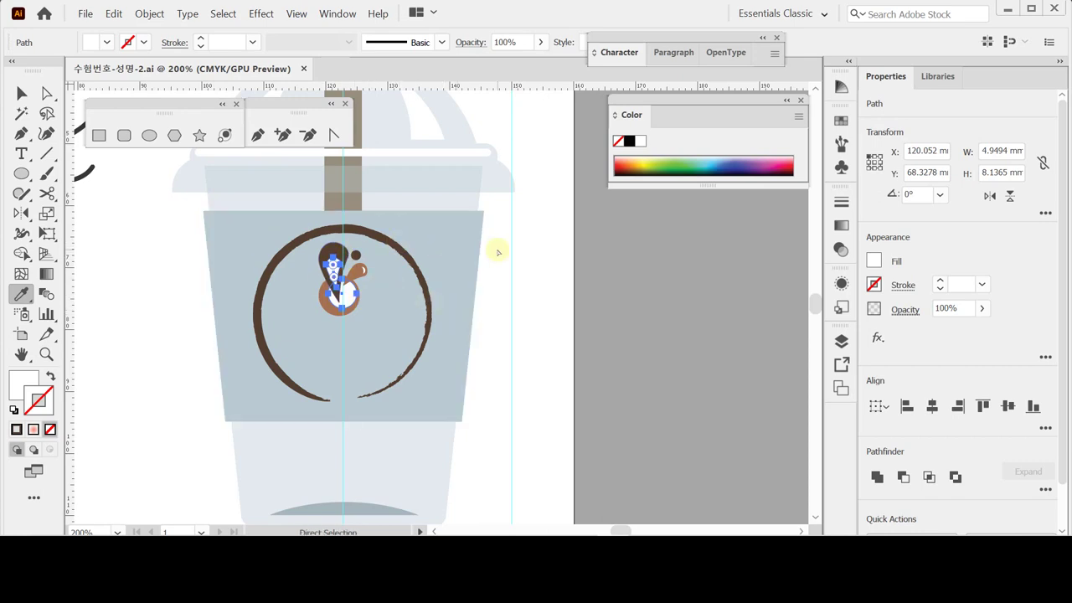
key(v)
click(574, 269)
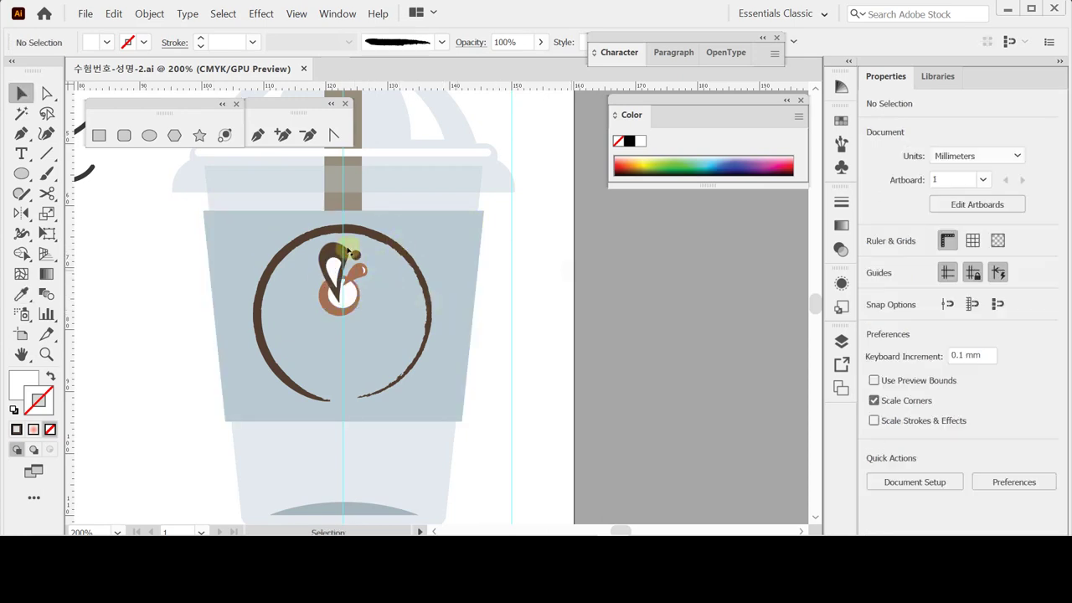
click(344, 249)
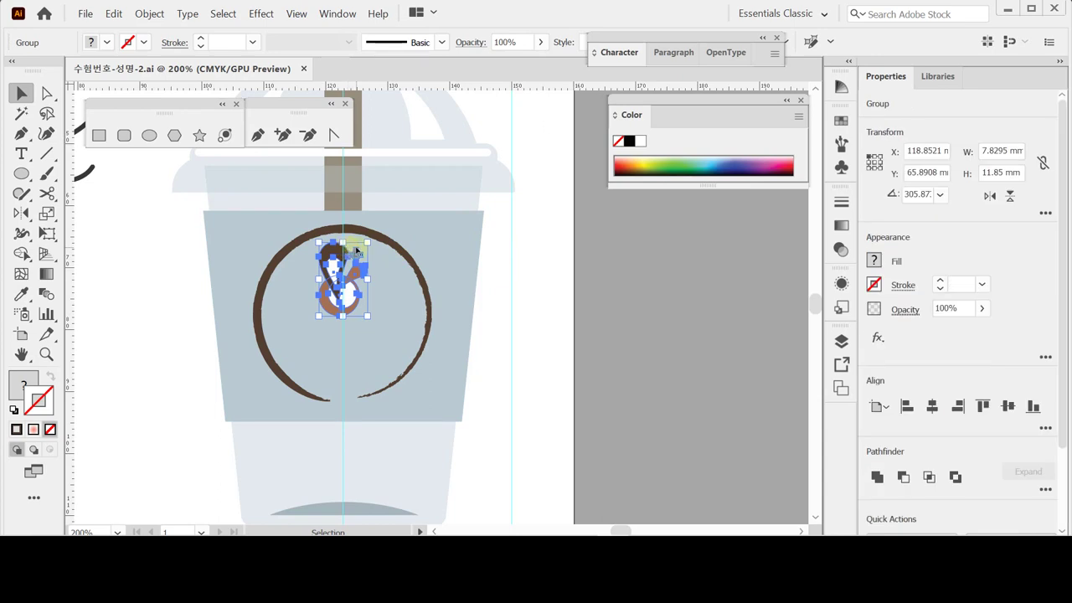
key(a)
click(536, 268)
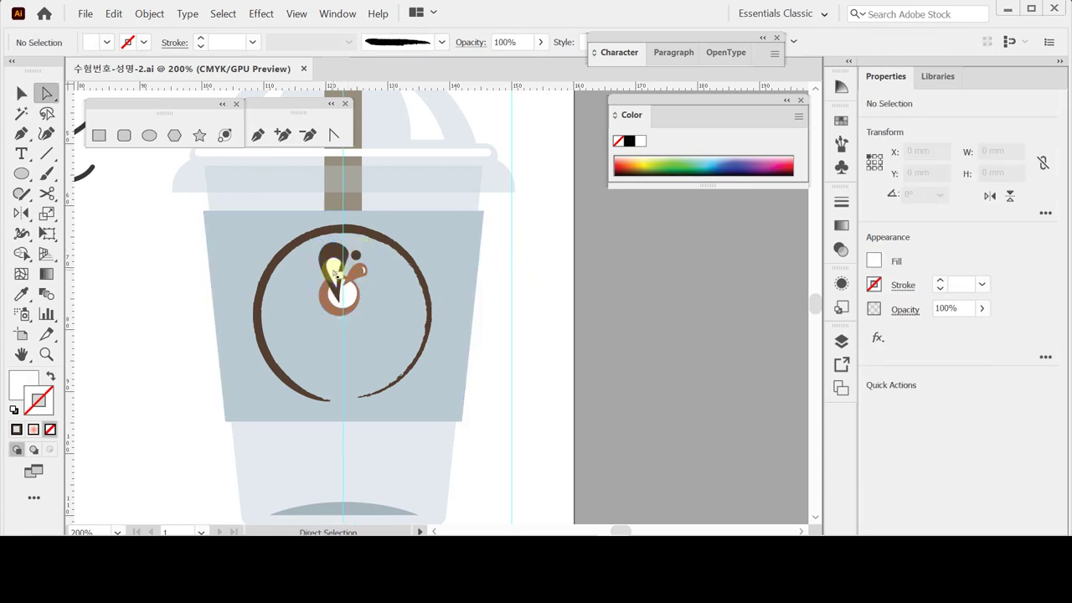
click(351, 293)
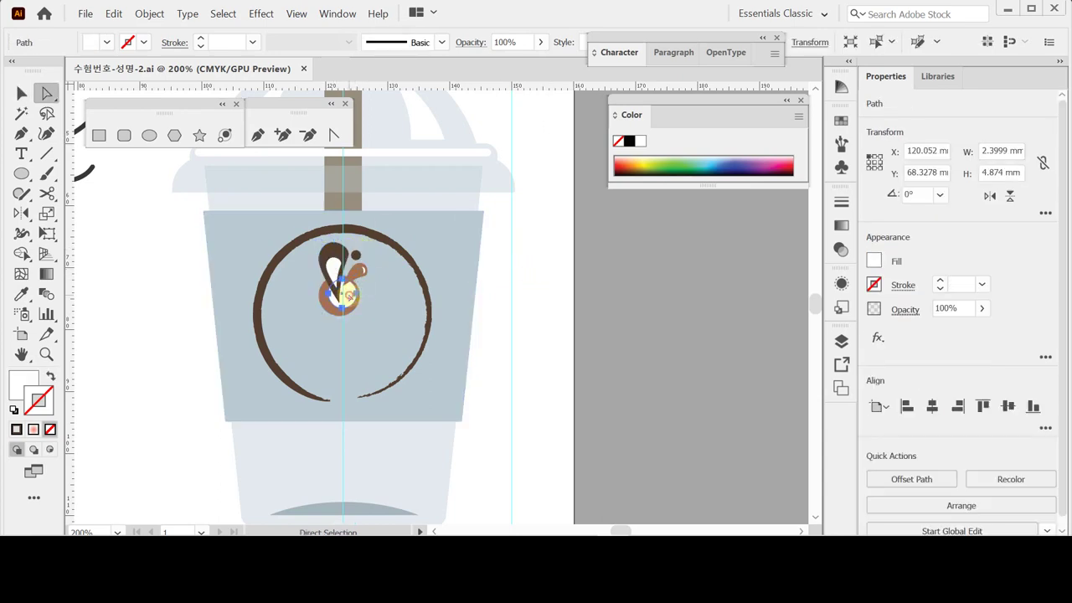
click(572, 289)
- Paste the original red logo and duplicate it, placing one copy over the sleeve's right edge and the other over its lower left corner
key(ctrl)
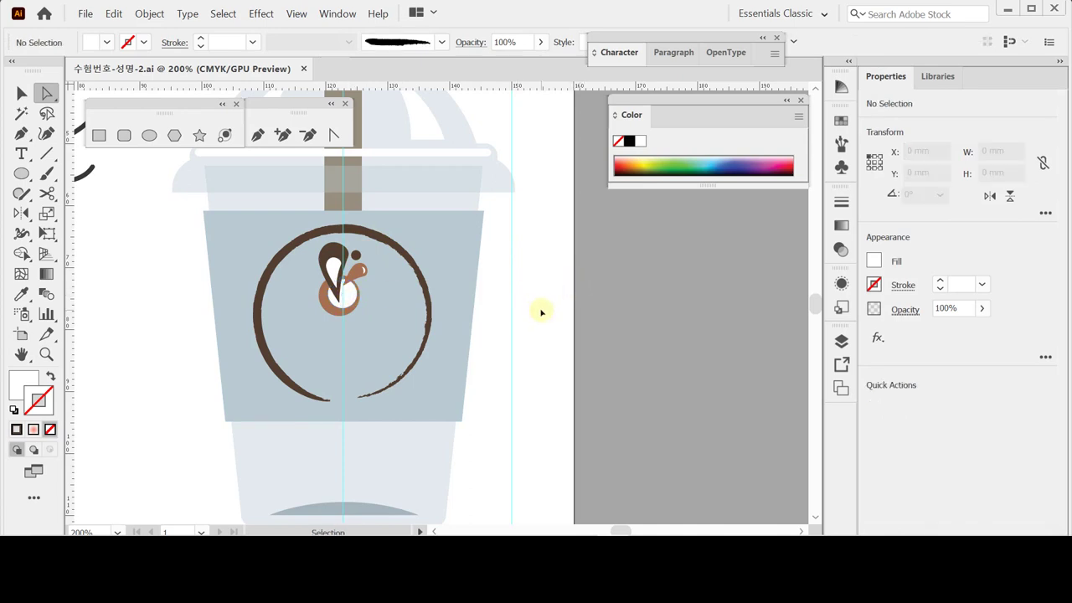
key(ctrl+v)
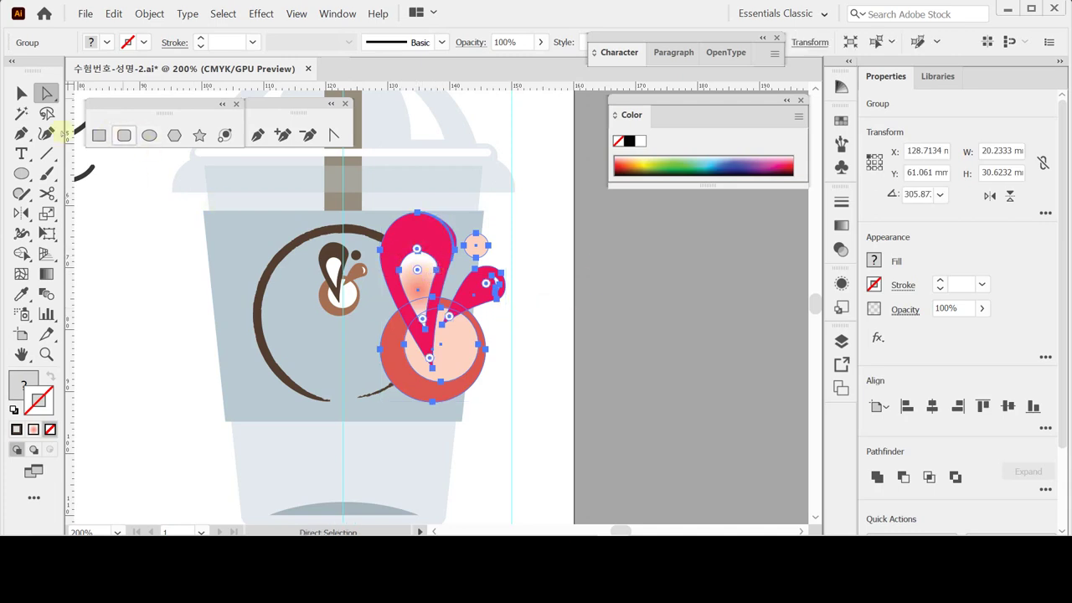
key(v)
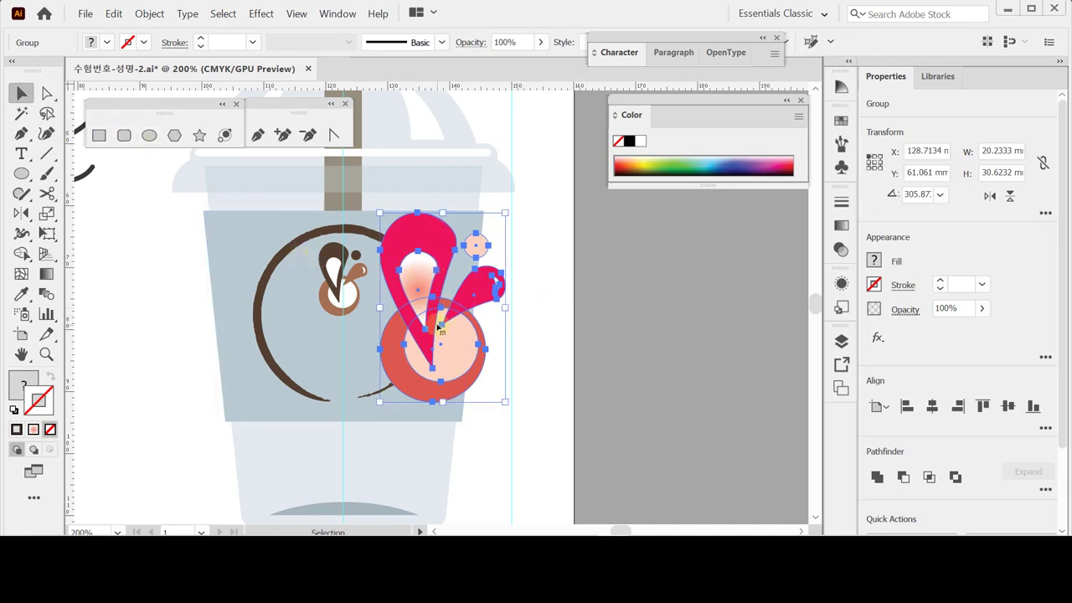
drag(439, 323, 555, 323)
drag(463, 337, 236, 442)
drag(549, 320, 454, 311)
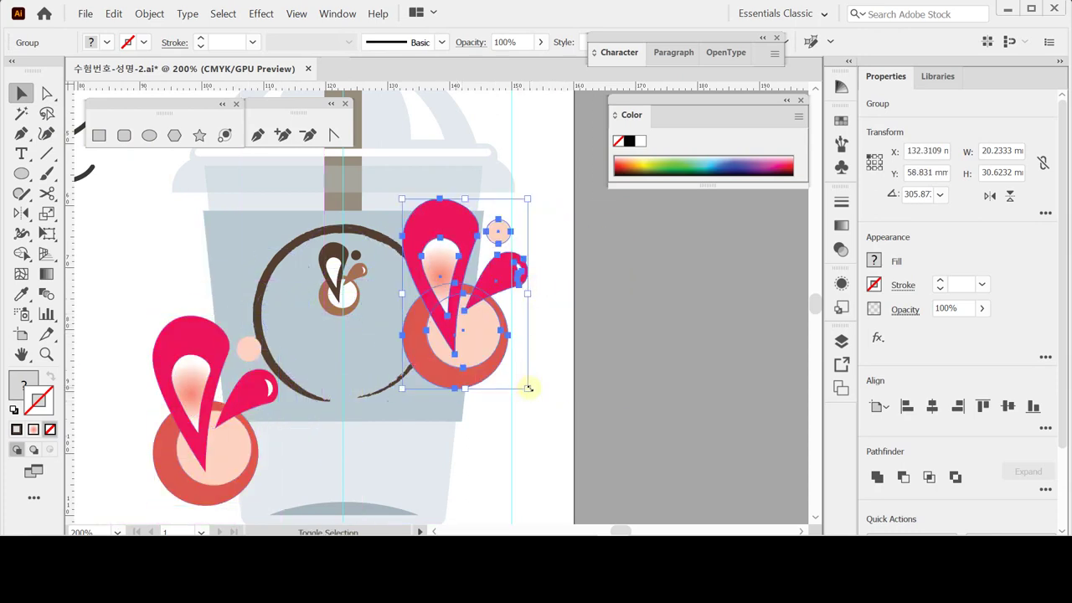
- Scale down the right-hand red logo copy and rotate it counterclockwise over the sleeve's upper right corner, to about 13.7 mm wide
click(530, 383)
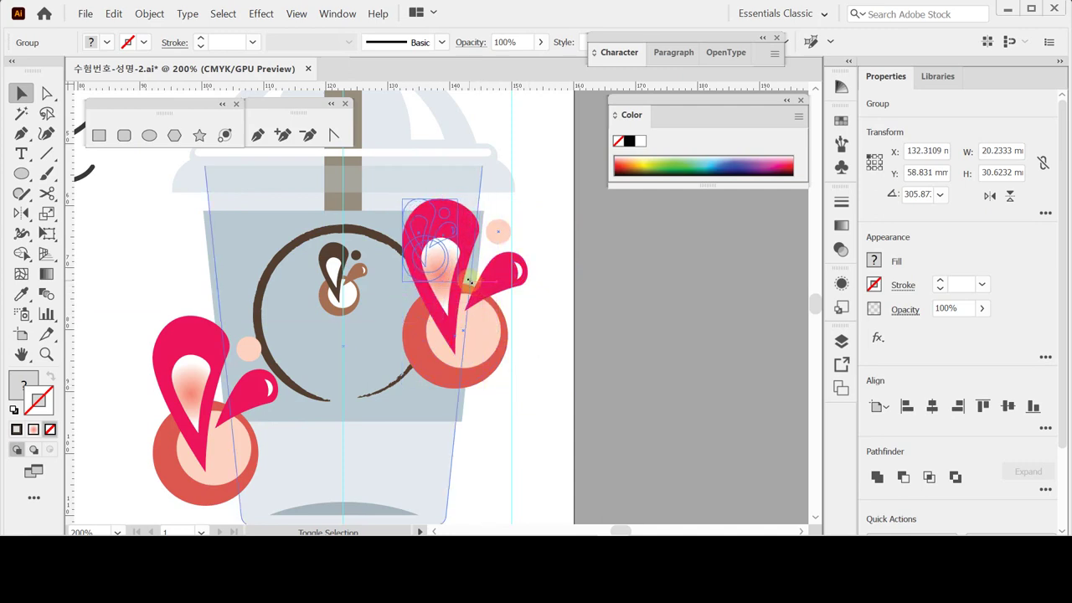
key(ctrl+z)
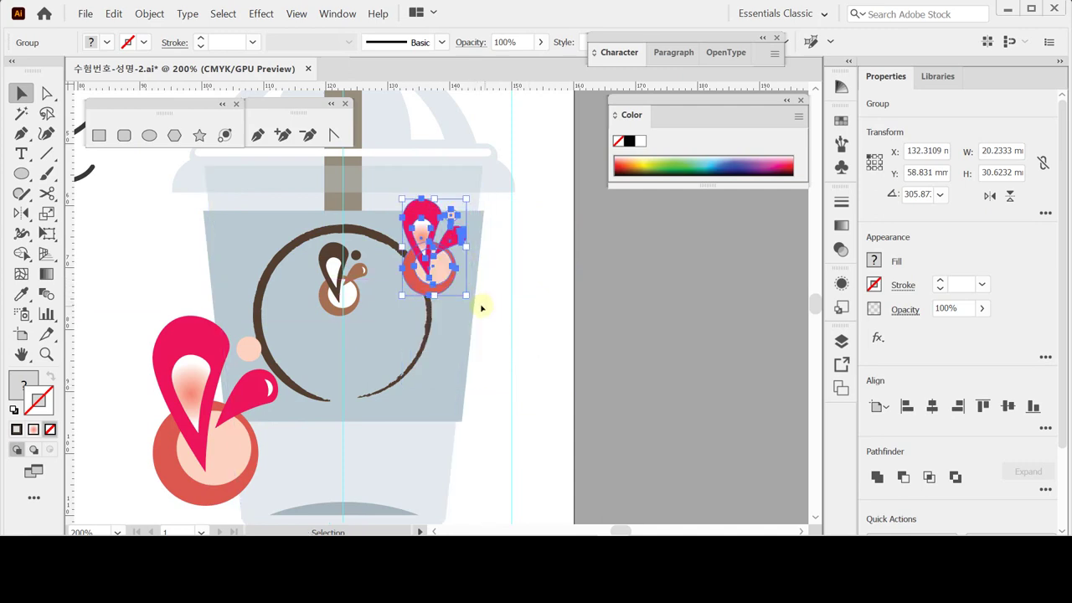
drag(473, 299, 461, 262)
key(ctrl+z)
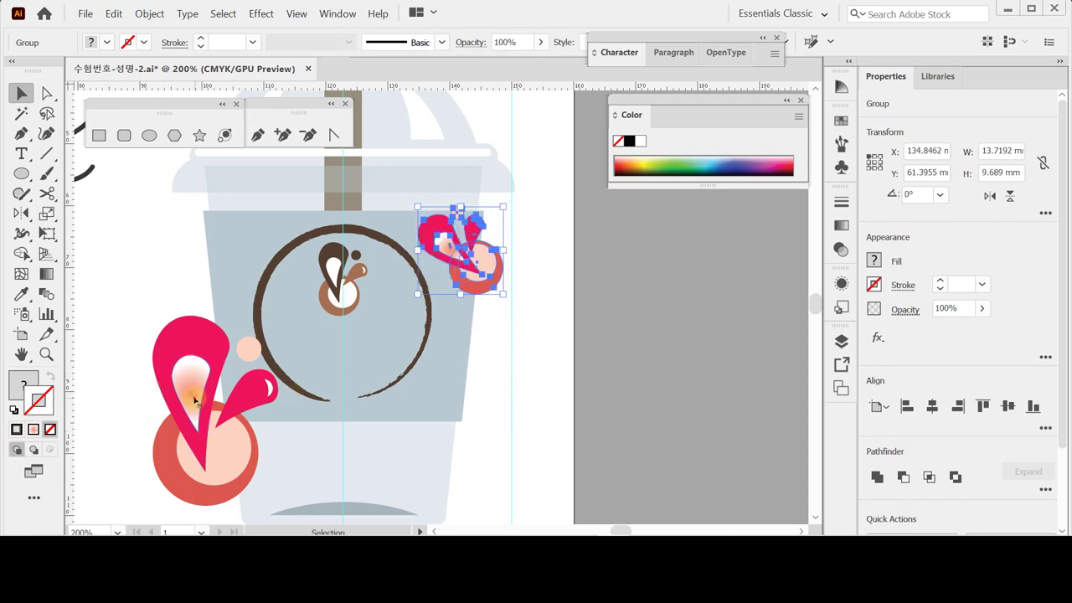
- Scale down the lower-left red logo copy and turn it roughly upside down over the sleeve's corner, to about 15.9 × 18.7 mm
click(203, 419)
drag(149, 313, 299, 410)
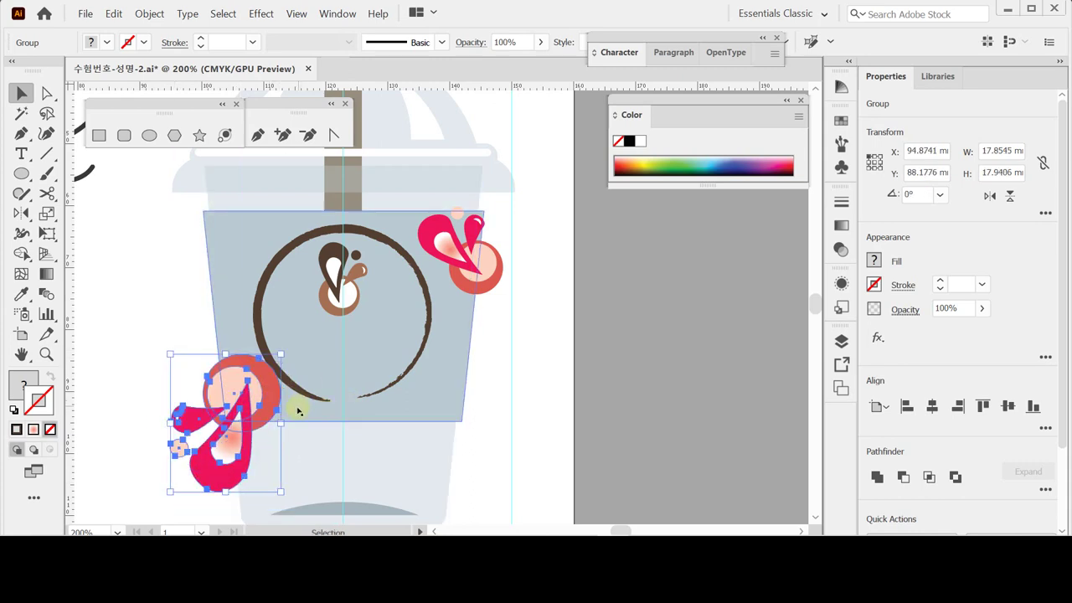
drag(285, 355, 266, 338)
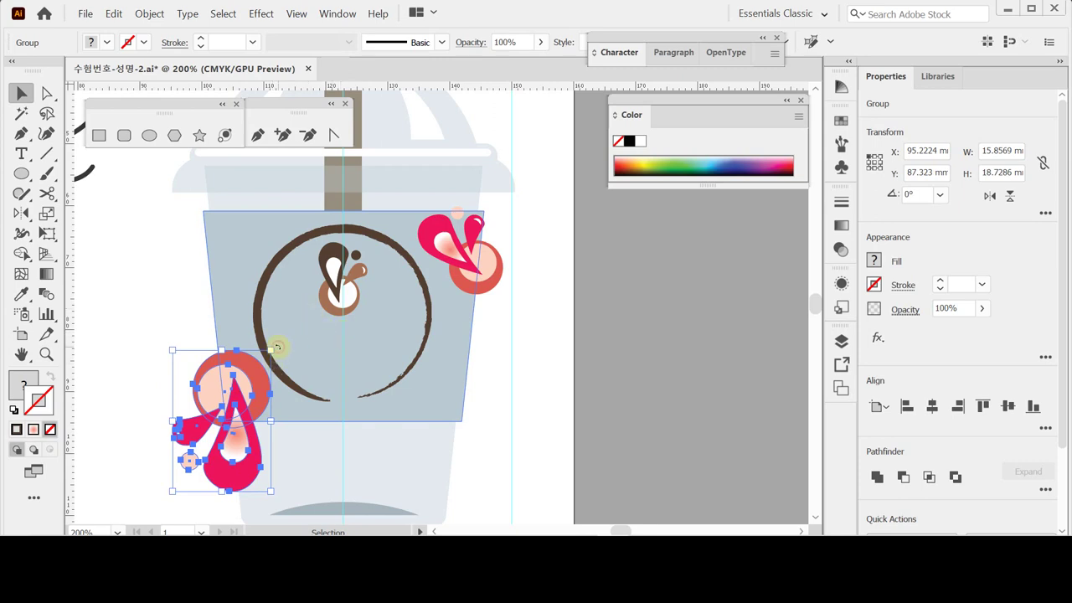
- Turn the lower-left red logo copy slightly, reposition it over the sleeve's corner and reduce it to about 13.7 × 16.7 mm
drag(278, 347, 297, 350)
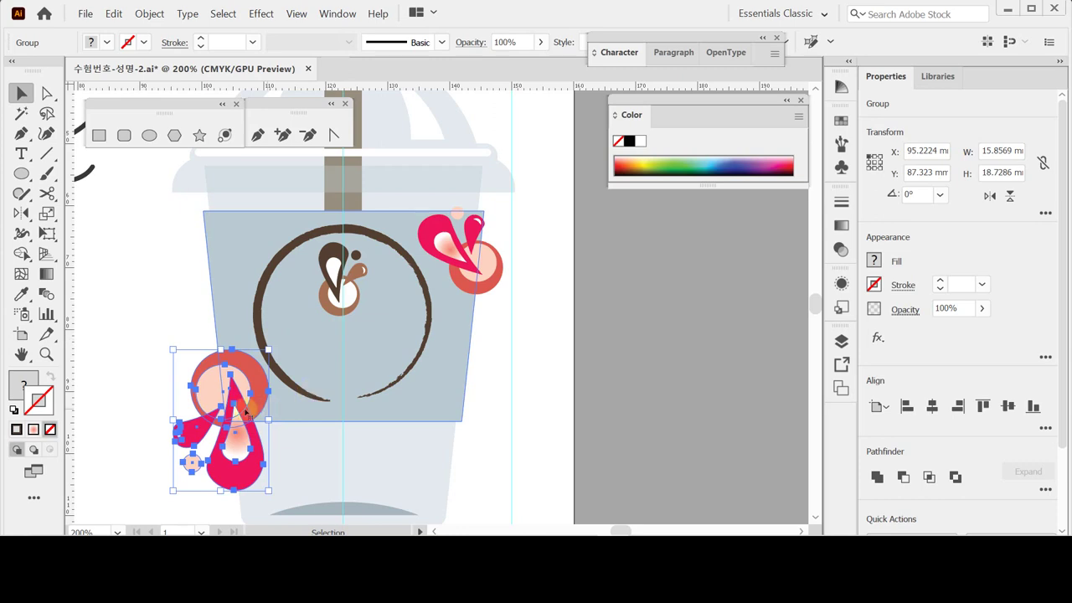
drag(245, 387, 257, 388)
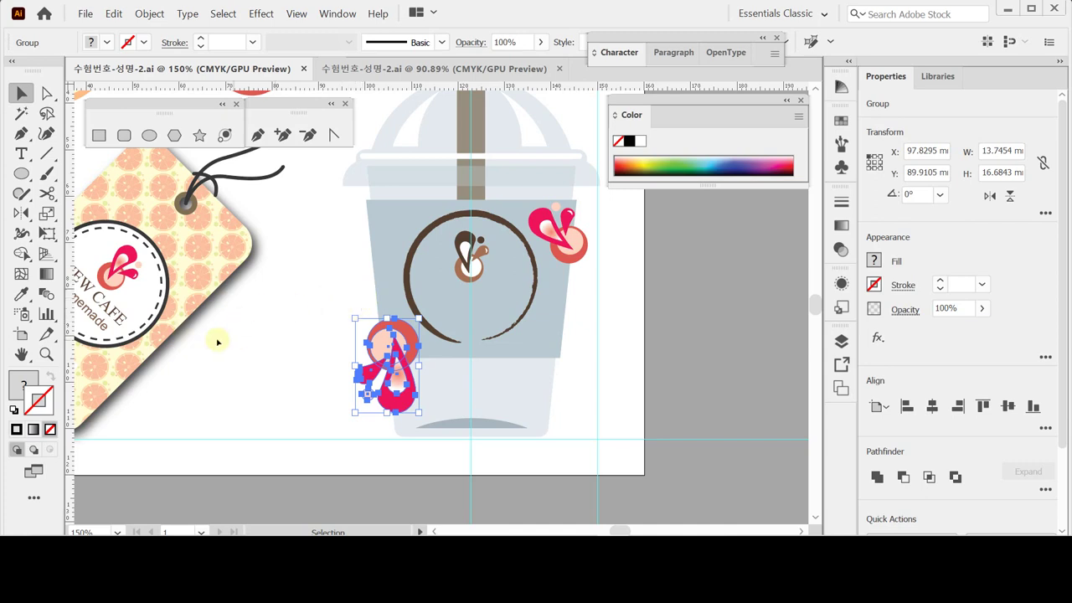
click(256, 350)
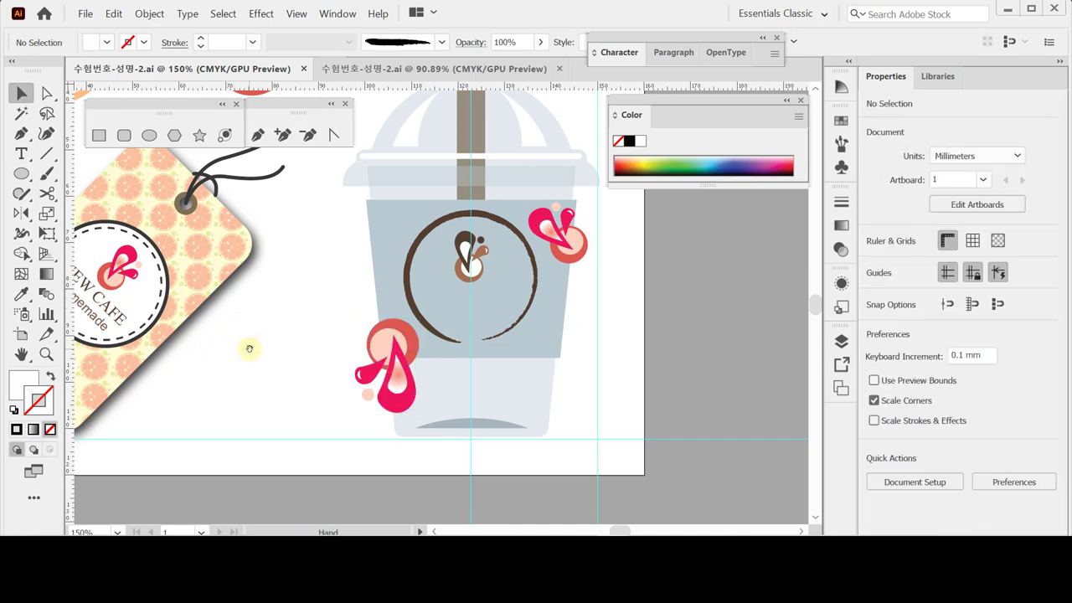
drag(249, 348, 288, 352)
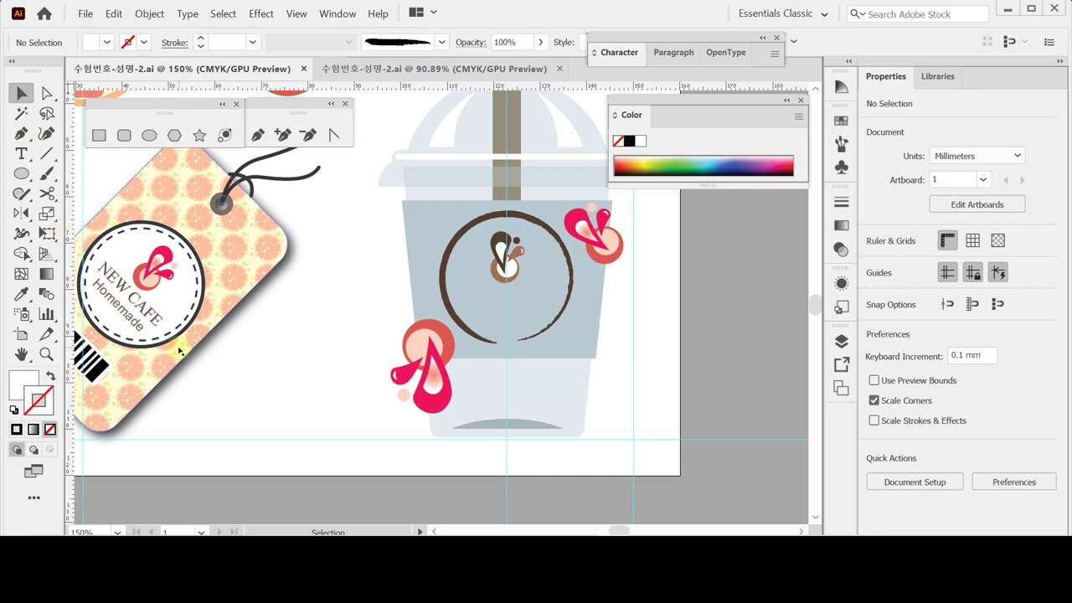
- Copy the tag's NEW CAFE and Homemade texts and place the copies over the cup sleeve's left edge
key(a)
click(154, 316)
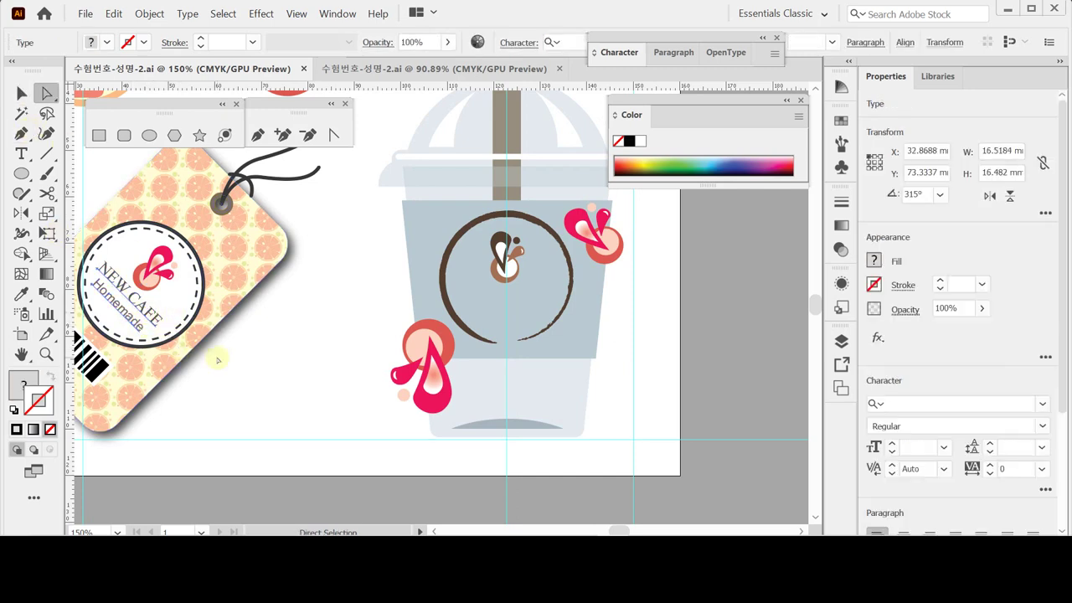
drag(209, 344, 155, 315)
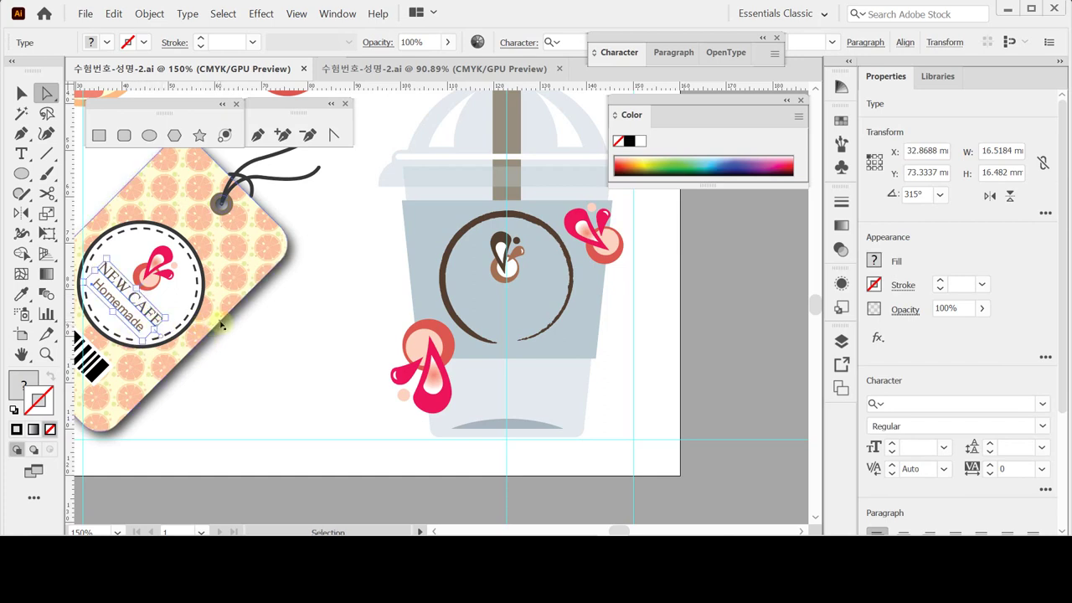
key(v)
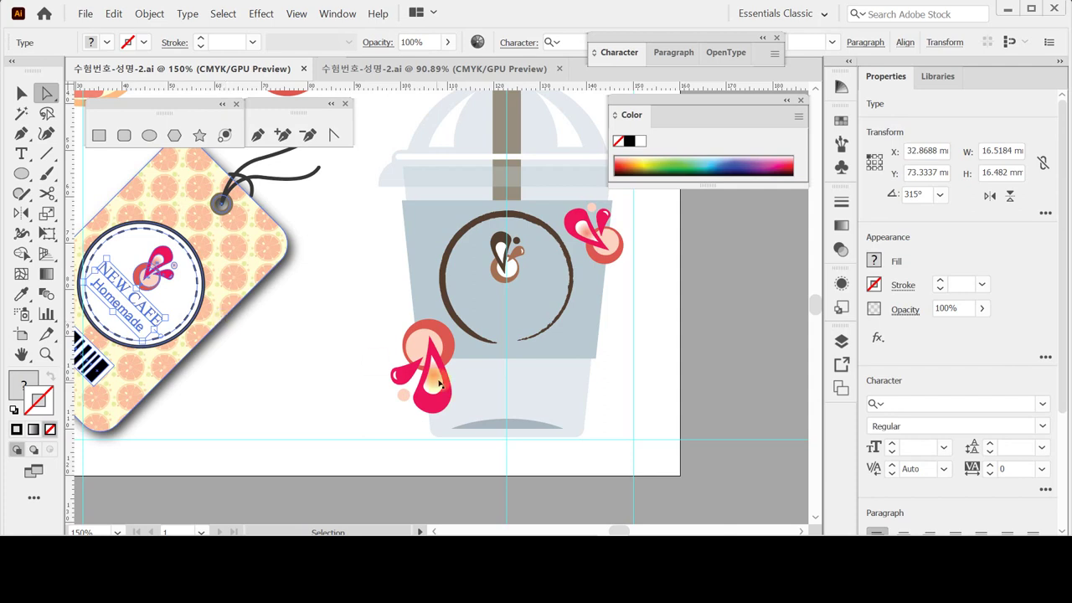
drag(227, 323, 510, 383)
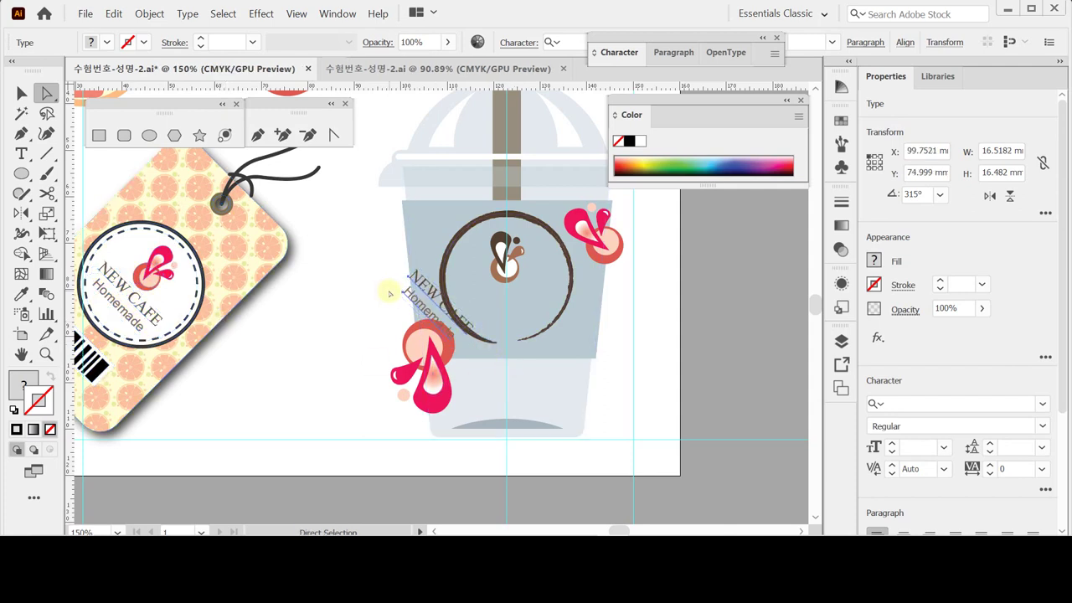
- Rotate the copied NEW CAFE and Homemade texts so they read horizontally at 0°
key(v)
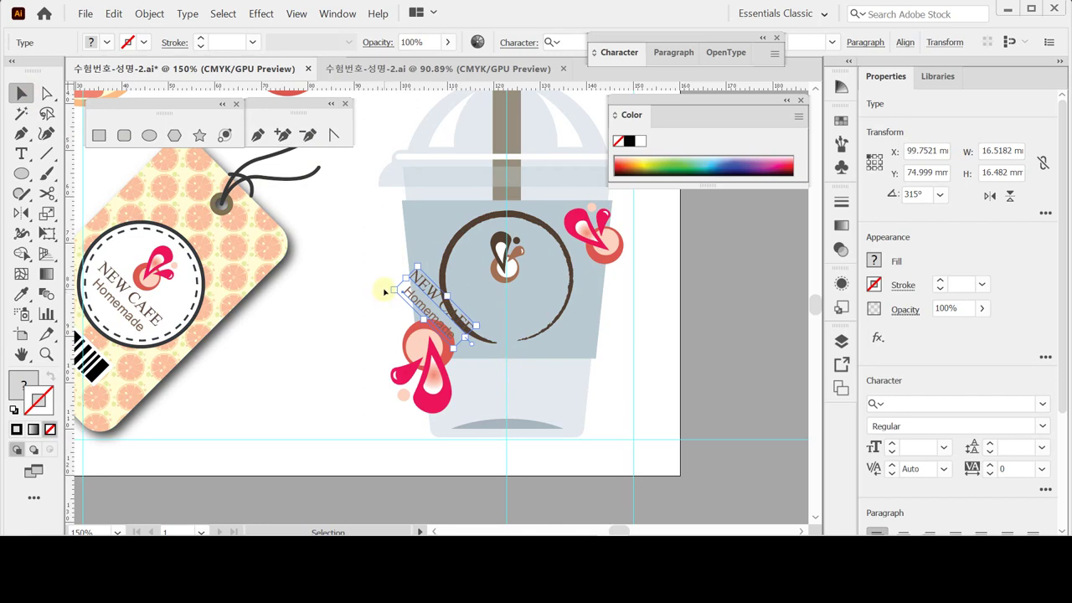
drag(389, 290, 379, 317)
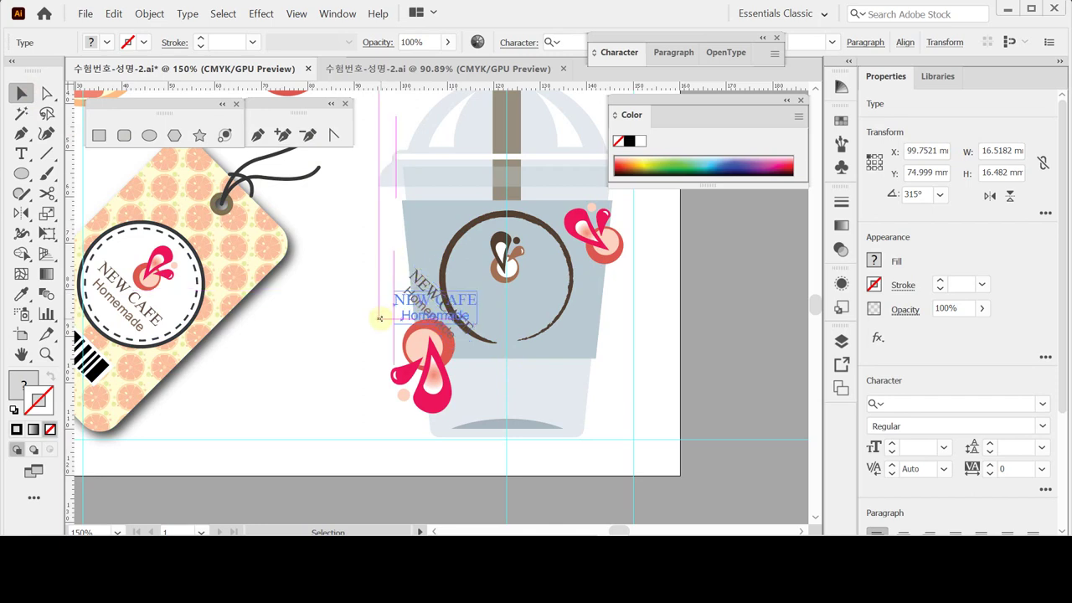
drag(380, 317, 377, 316)
- Place NEW CAFE below the brown logo inside the circle and Homemade just above the curved shape at the cup's base
key(ctrl+plus)
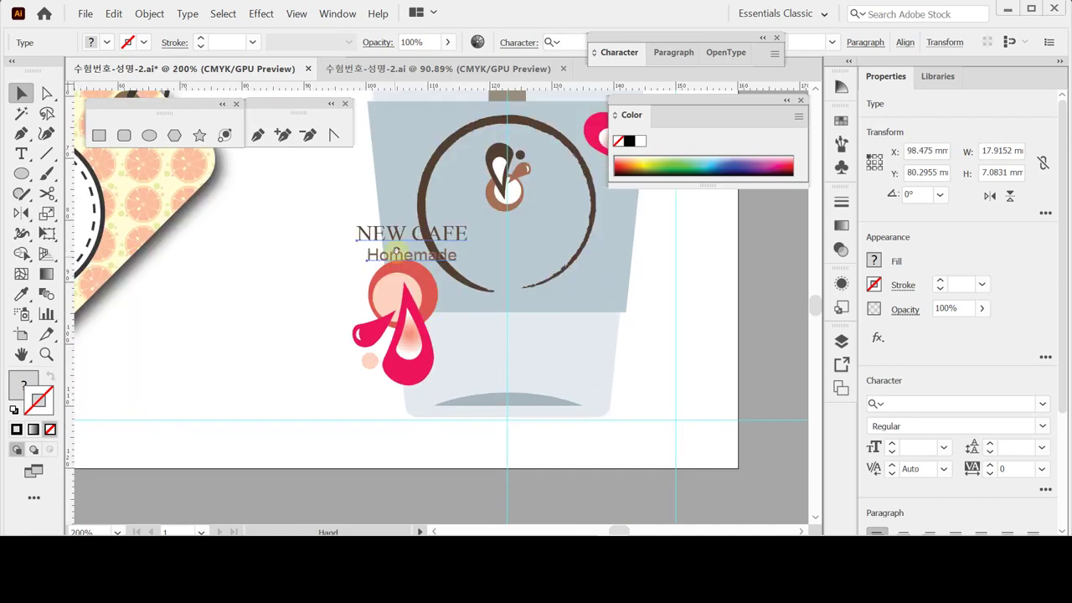
drag(396, 251, 407, 400)
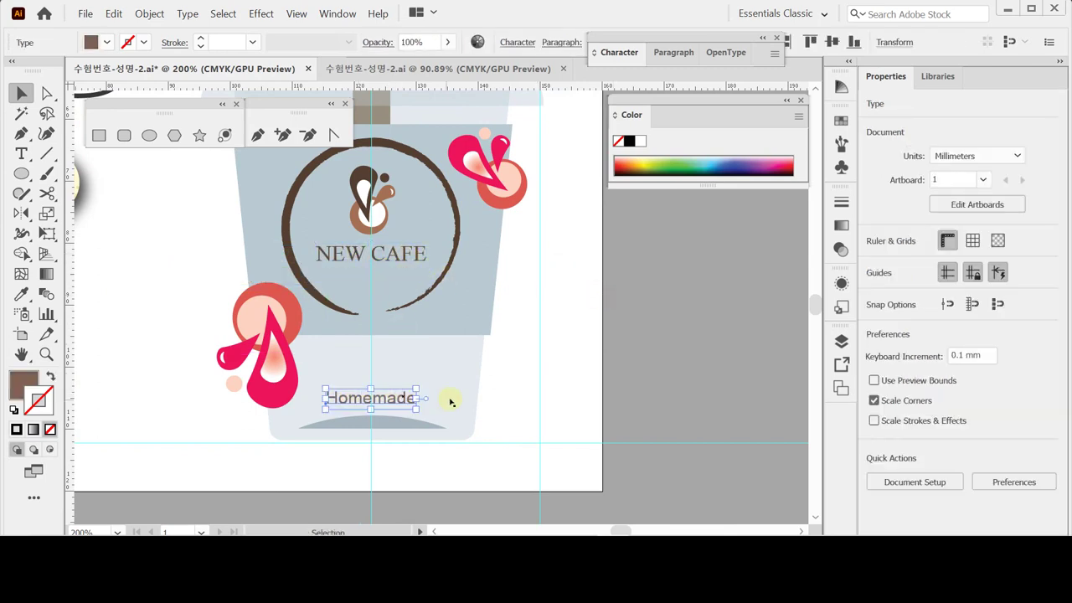
key(shift+Right)
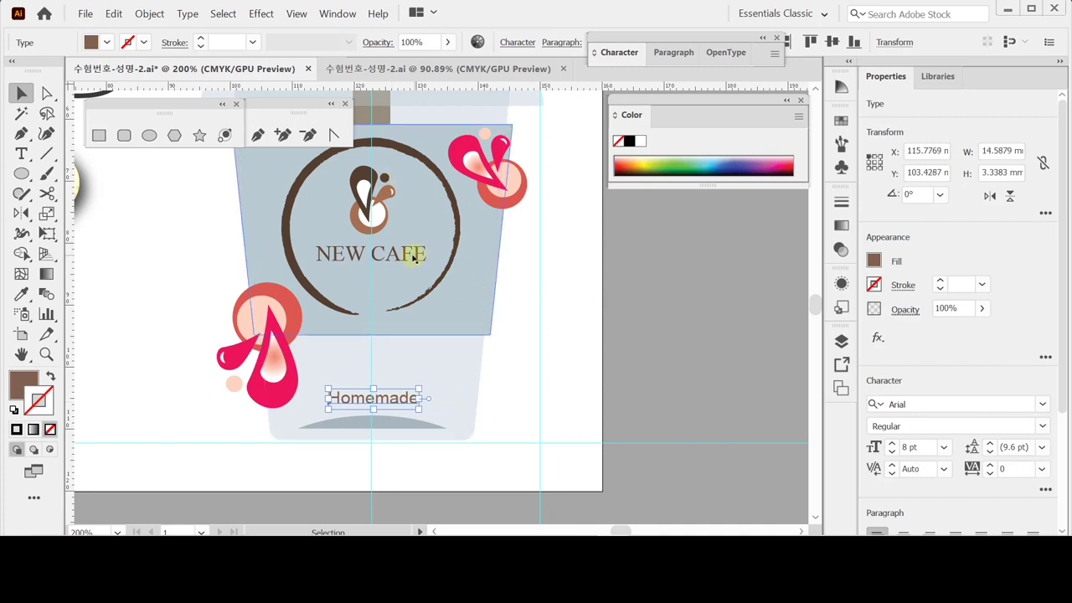
- Enlarge the NEW CAFE text on the sleeve to 13 pt
click(412, 254)
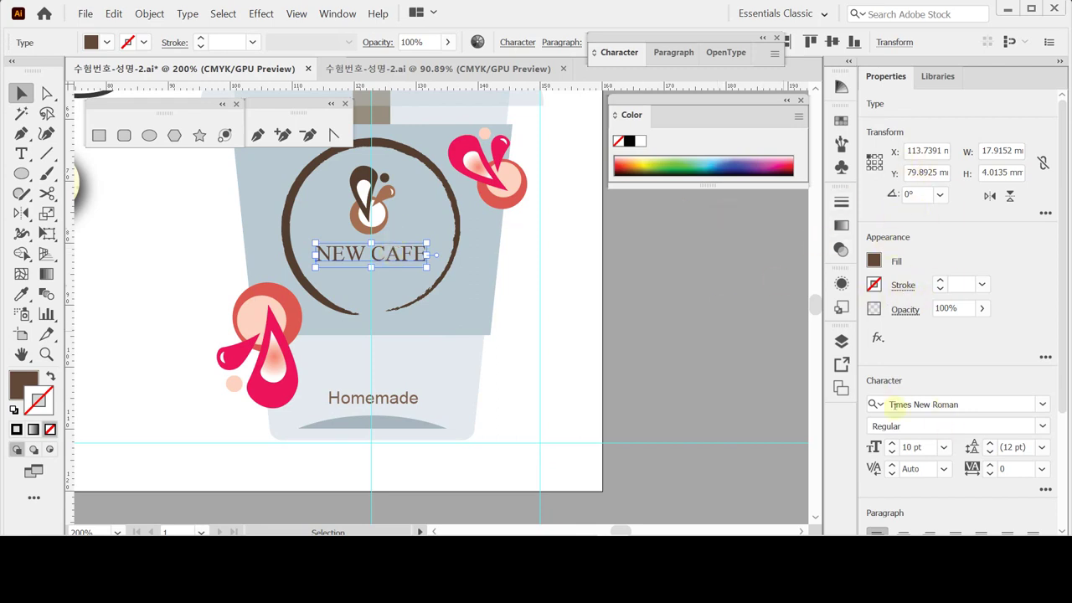
scroll(1063, 394, down, 2)
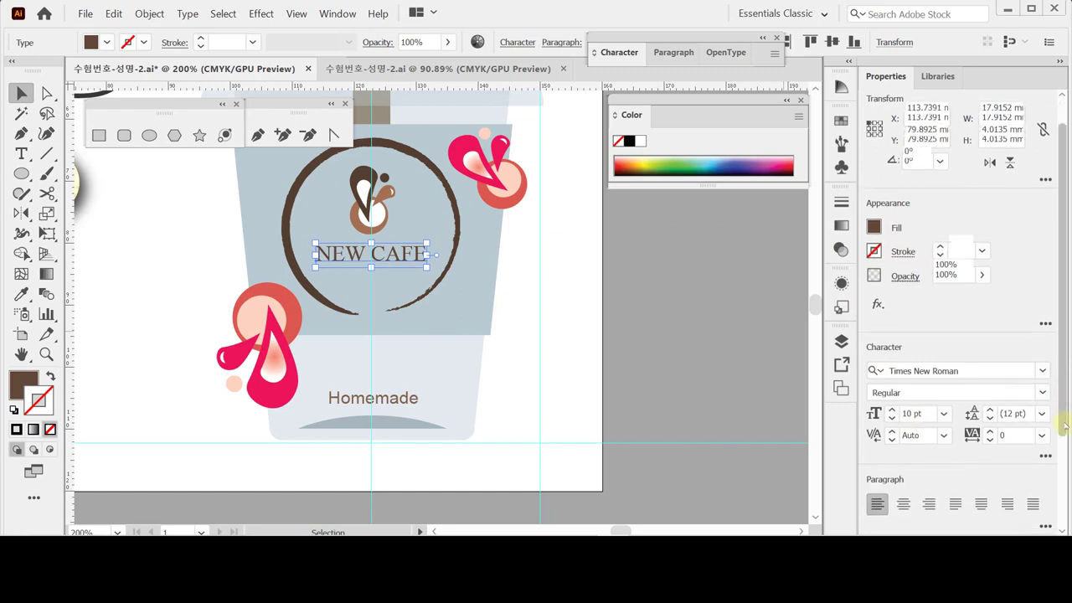
click(892, 394)
click(892, 394)
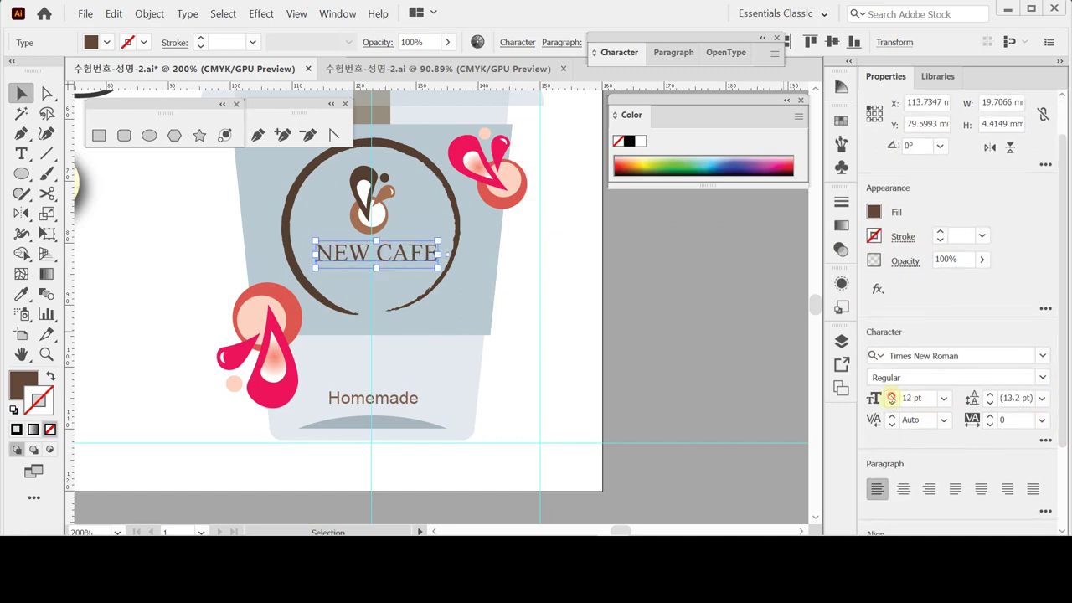
click(892, 394)
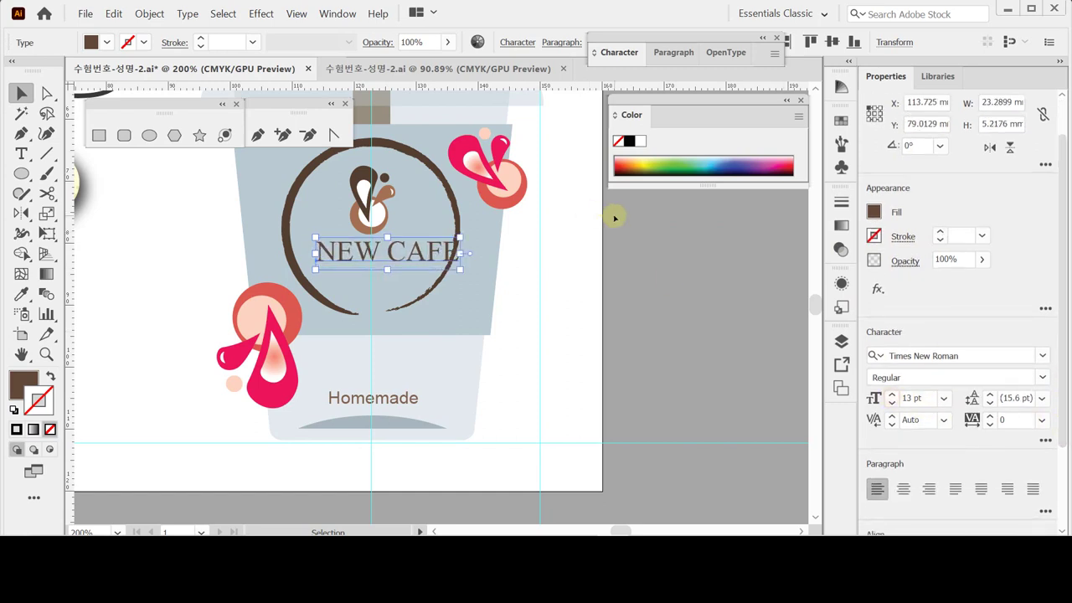
- Nudge the NEW CAFE text left and slightly down to centre it on the cup's vertical guide
key(Left)
key(Left)
key(Left)
key(Left)
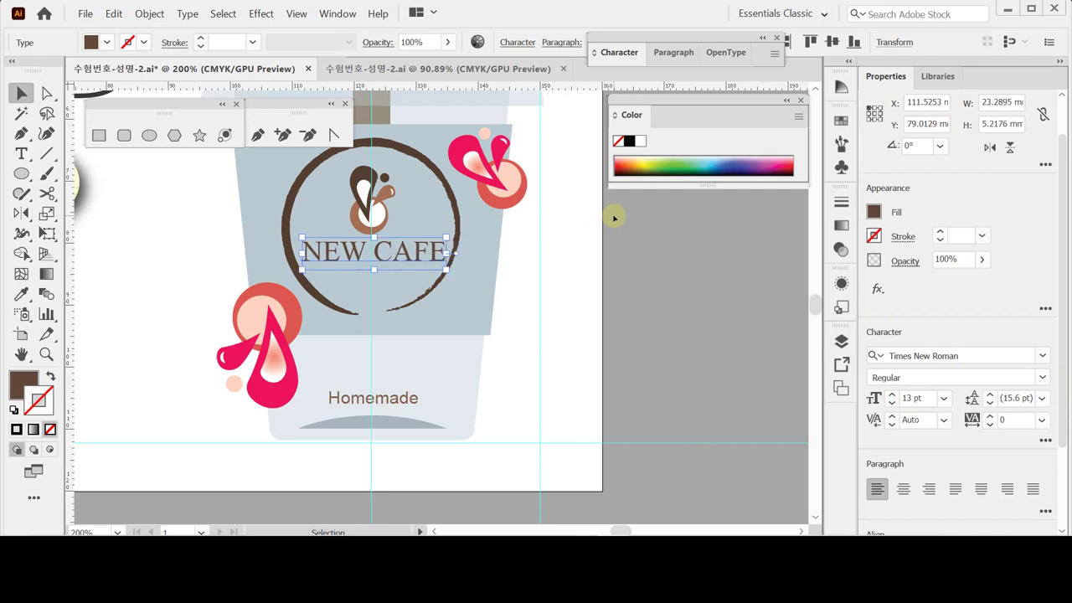
key(Left)
key(Left)
key(Left)
key(Left)
key(Left)
key(Left)
key(Left)
key(Left)
key(Left)
key(Left)
key(Down)
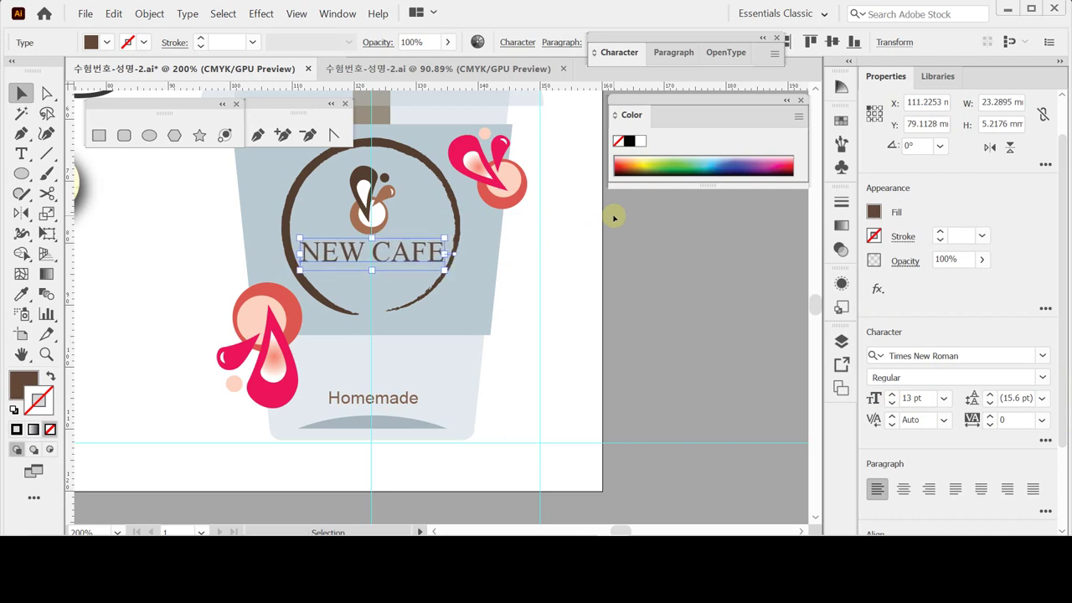
key(Left)
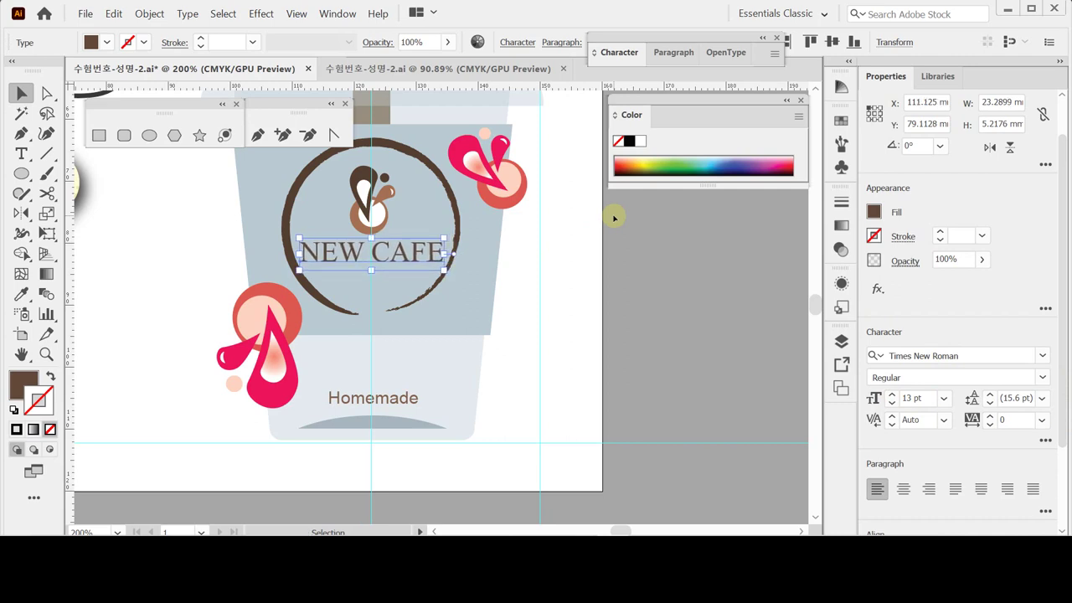
key(Down)
- Enlarge the Homemade text near the cup's base to 11 pt
click(409, 404)
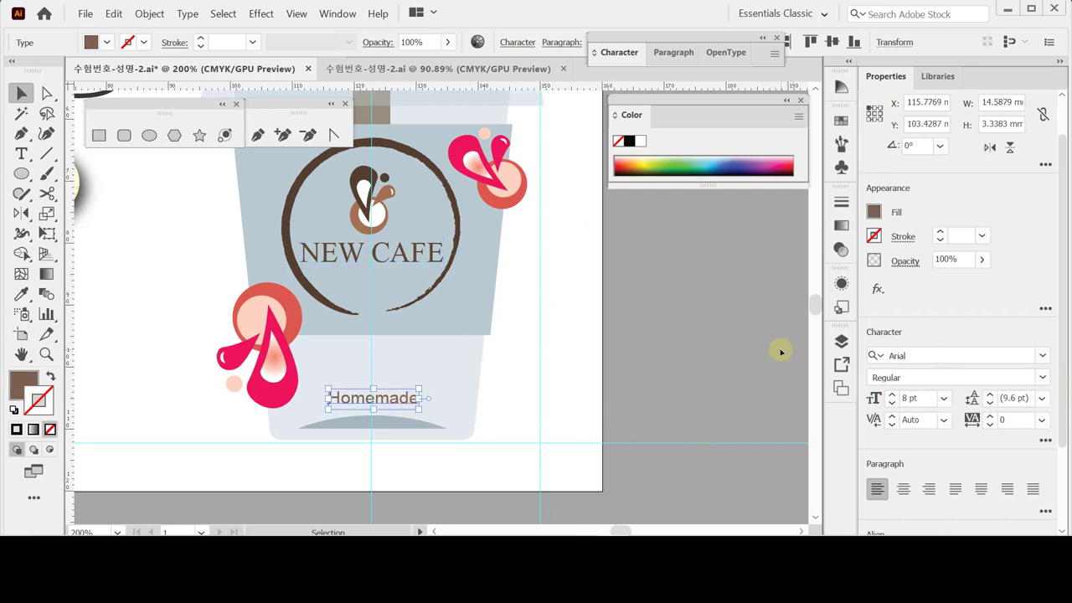
click(892, 393)
click(892, 394)
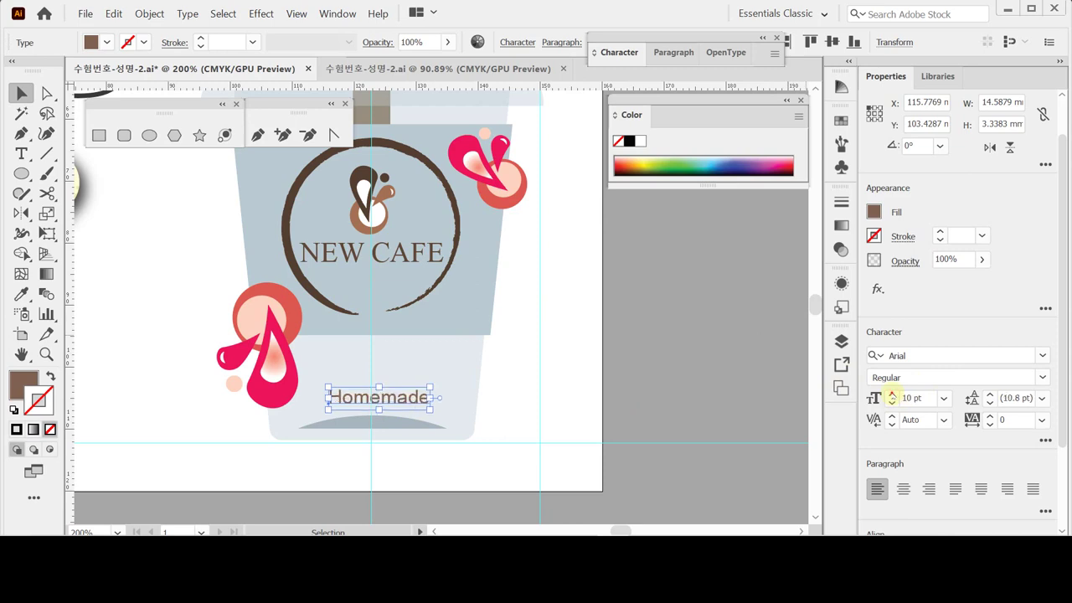
click(892, 395)
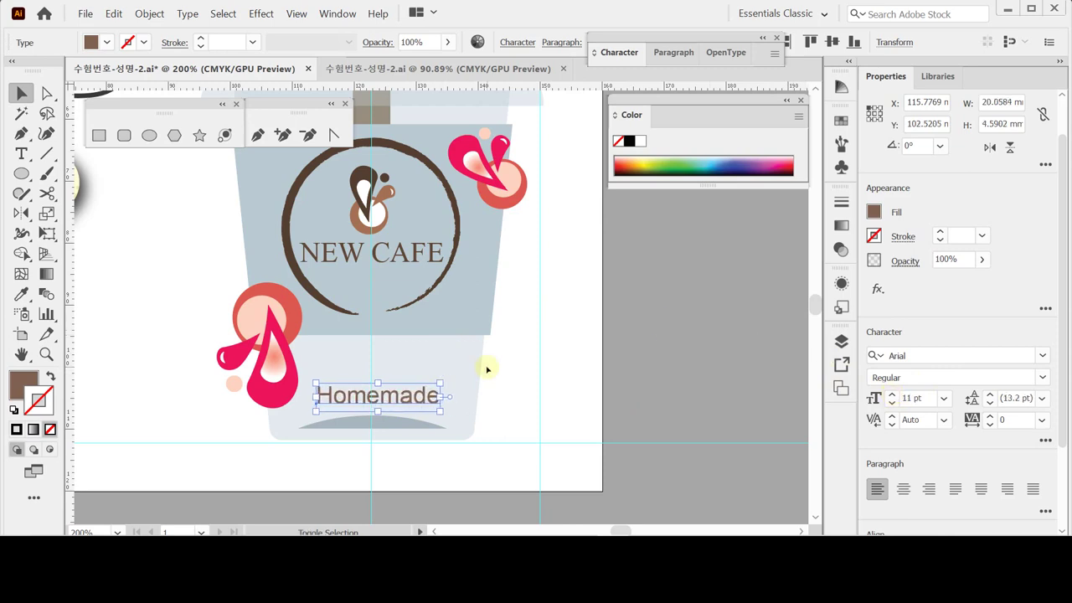
- Nudge the Homemade text sideways until it is centred on the cup's vertical guide, leaving nothing selected
key(Left)
key(Left)
key(Left)
key(Left)
key(Left)
key(Left)
key(Left)
key(Left)
key(Left)
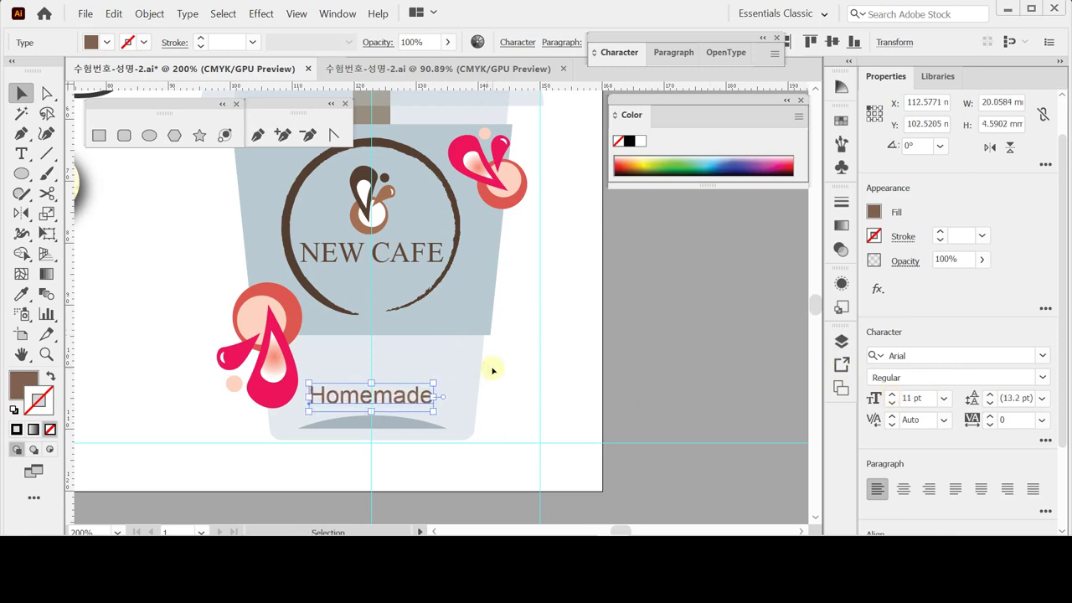
key(Right)
key(Right)
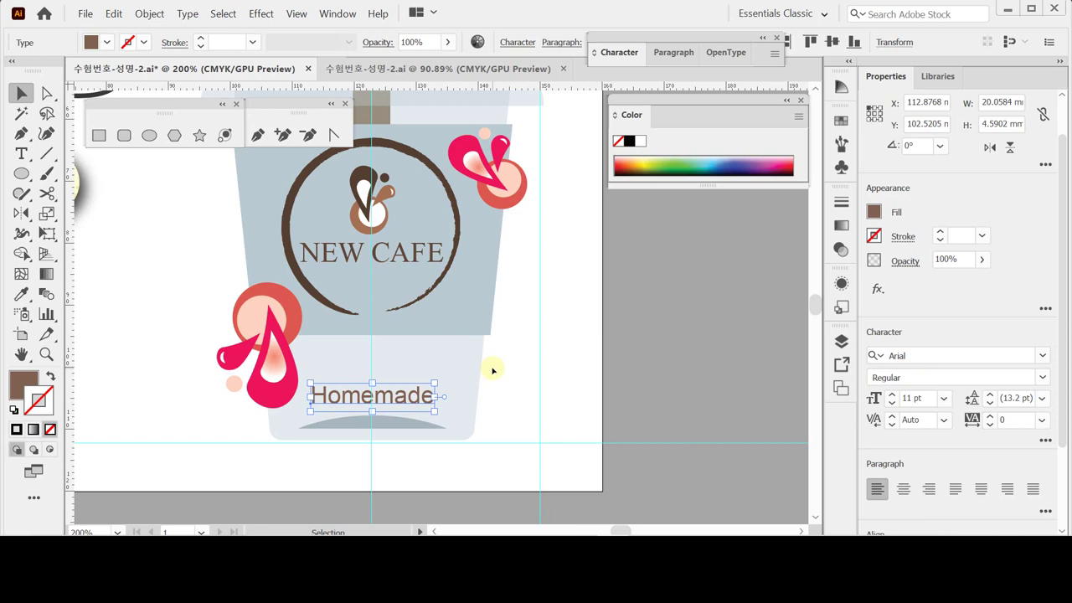
click(600, 331)
- Bring the blue-grey sleeve shape to the front of the stacking order
drag(485, 248, 454, 323)
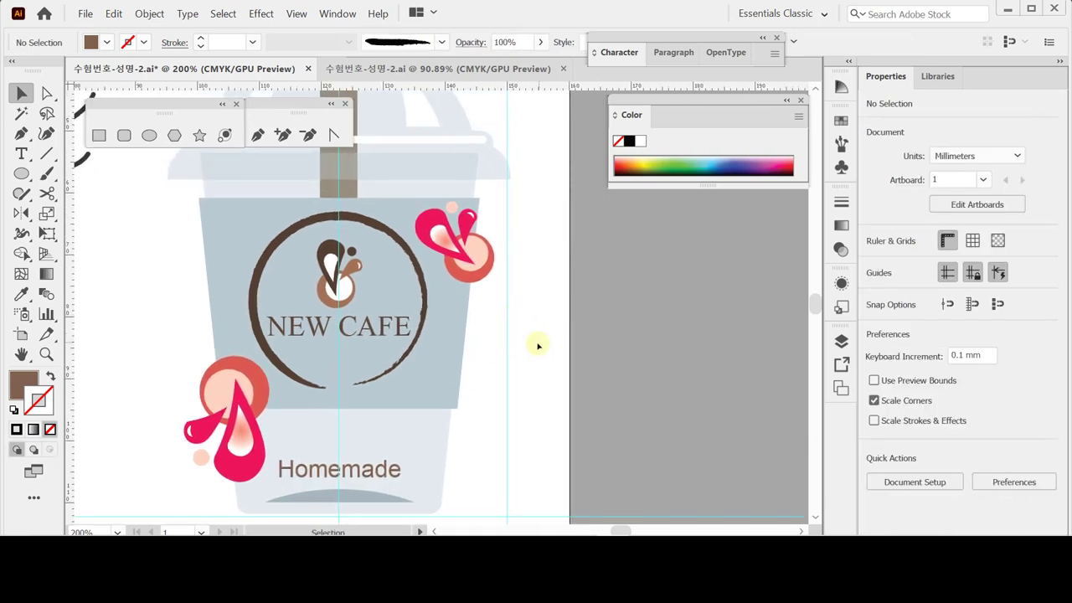
click(437, 395)
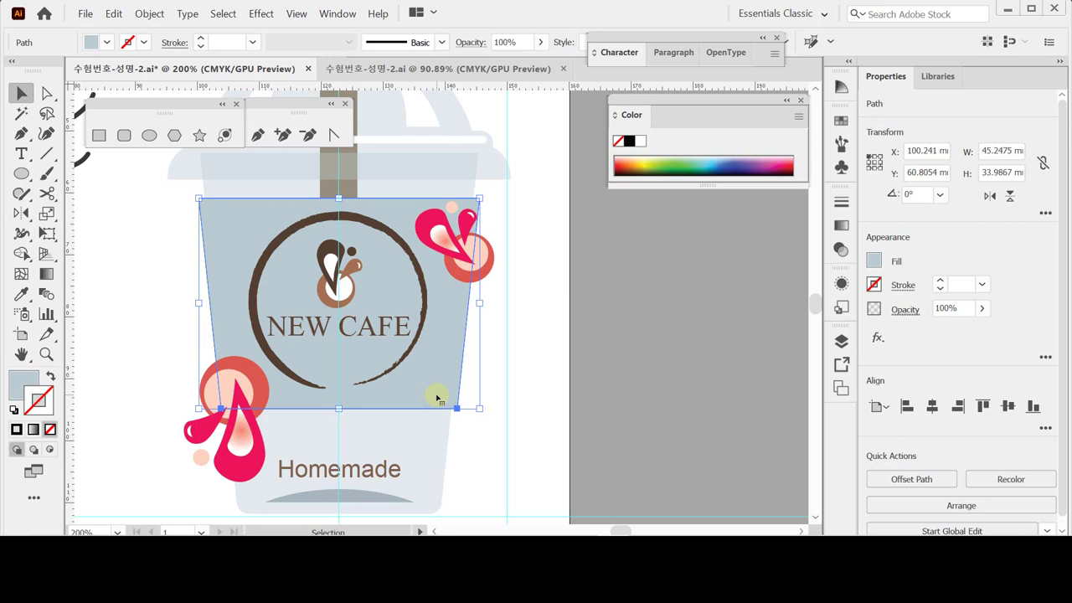
right_click(438, 399)
mouse_move(575, 316)
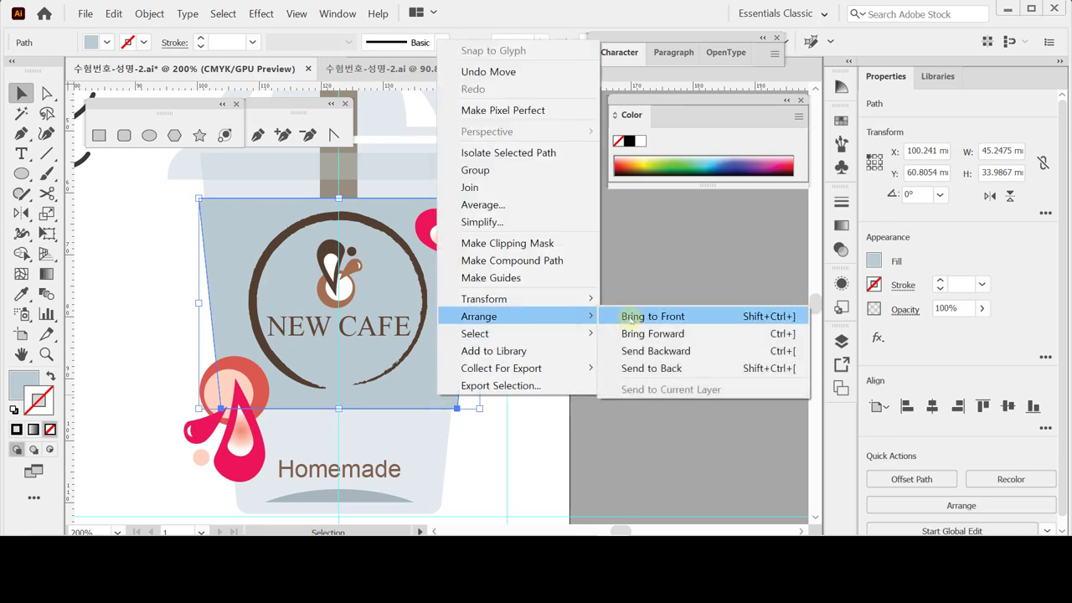
click(630, 318)
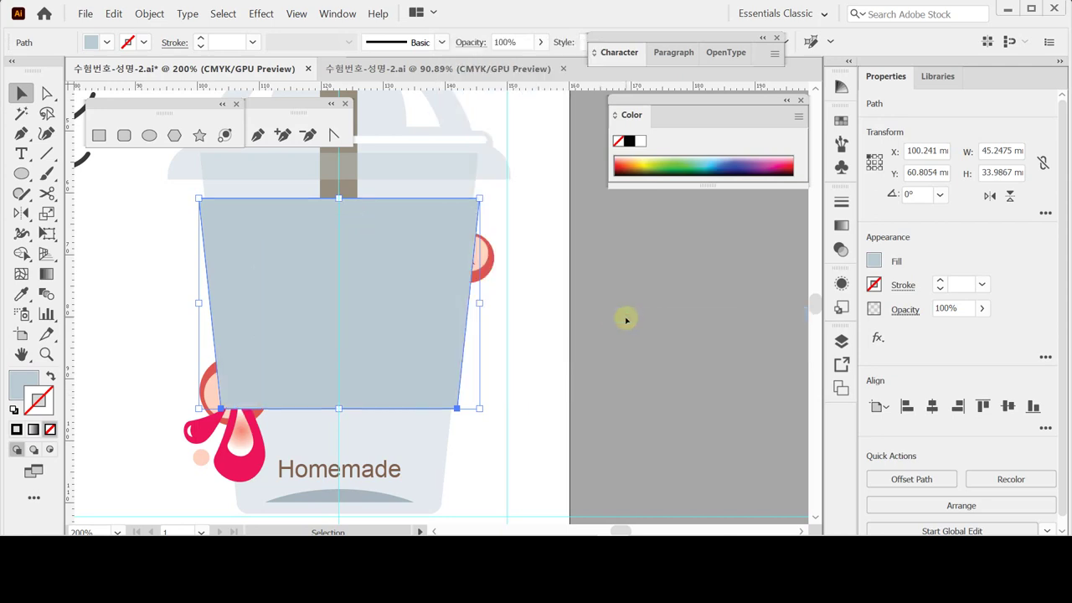
- Using outline view, add both edge decorations, the open circle, the central logo and the NEW CAFE text to the sleeve selection, and return to preview
key(ctrl+y)
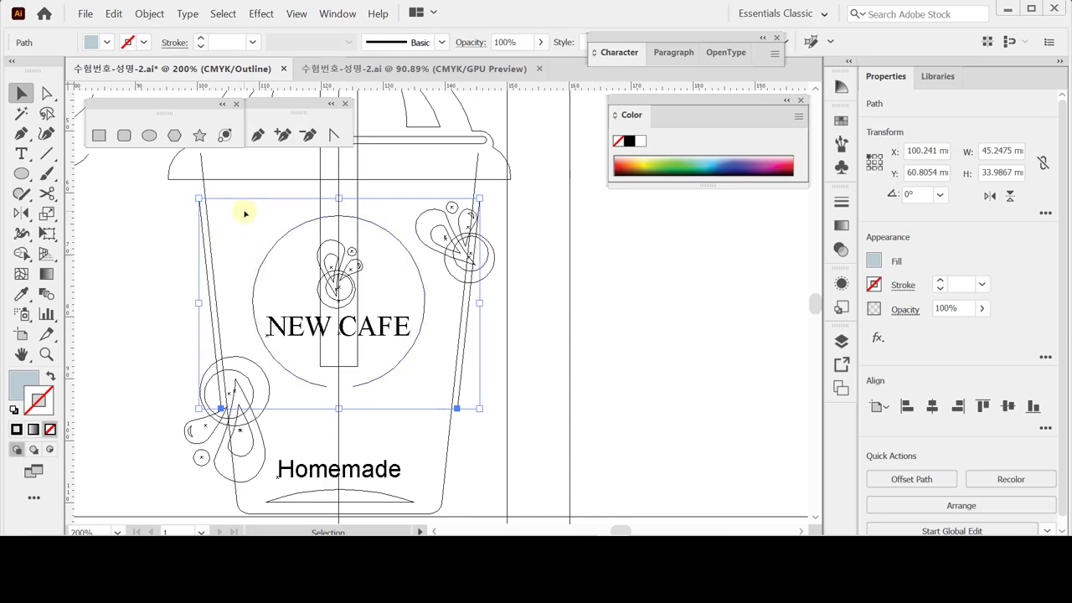
shift+click(238, 359)
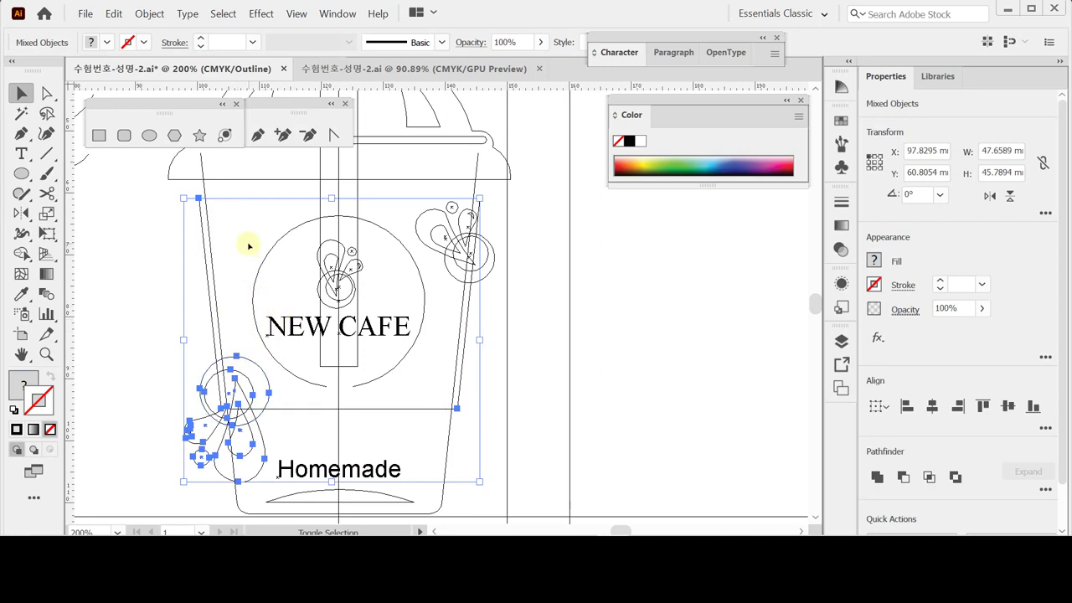
drag(249, 243, 354, 268)
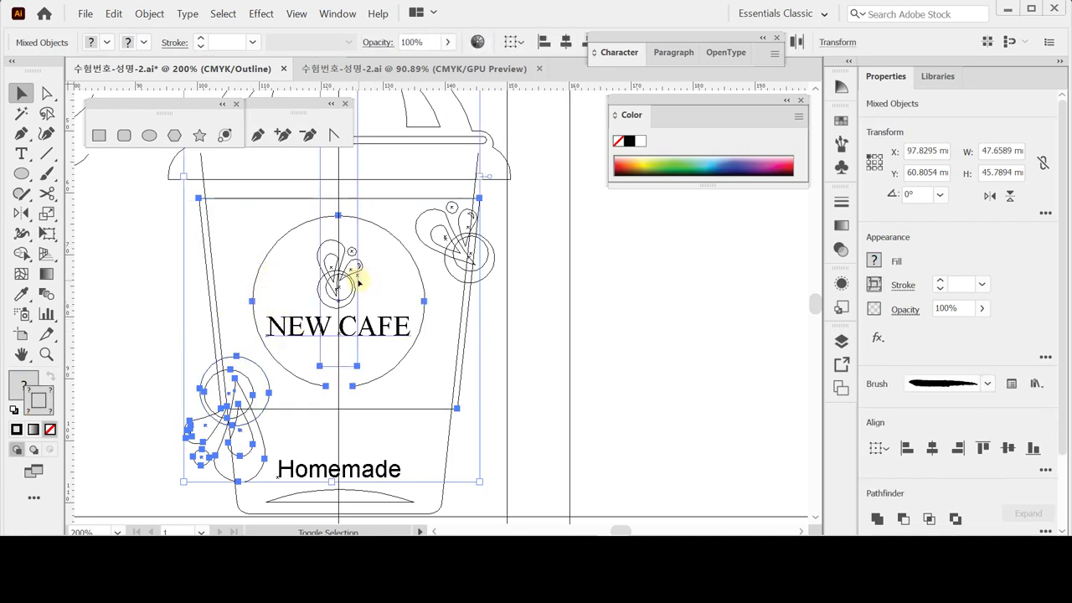
shift+click(360, 263)
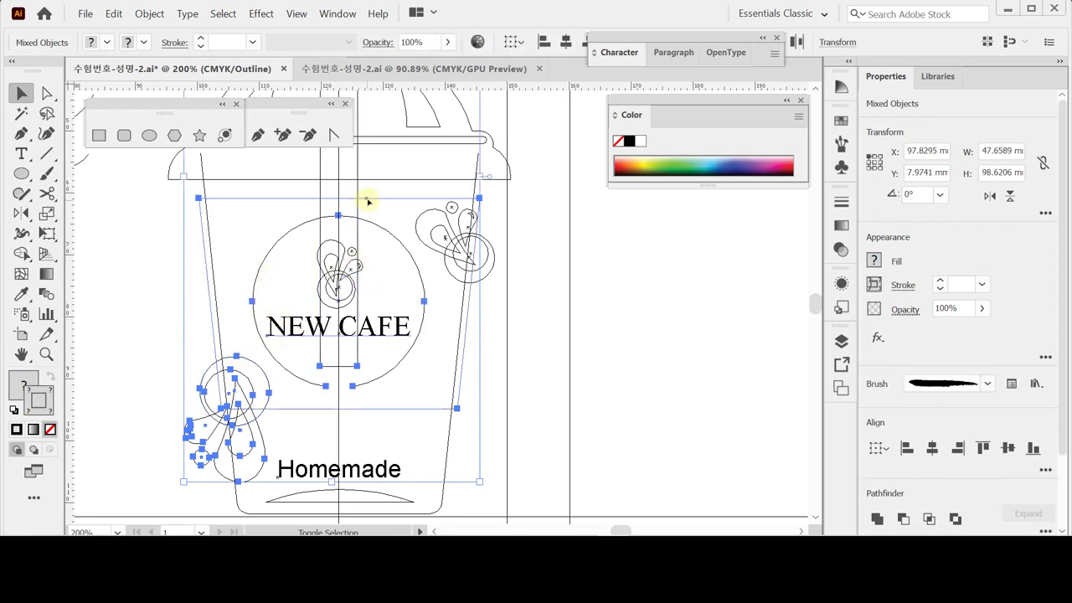
shift+click(352, 250)
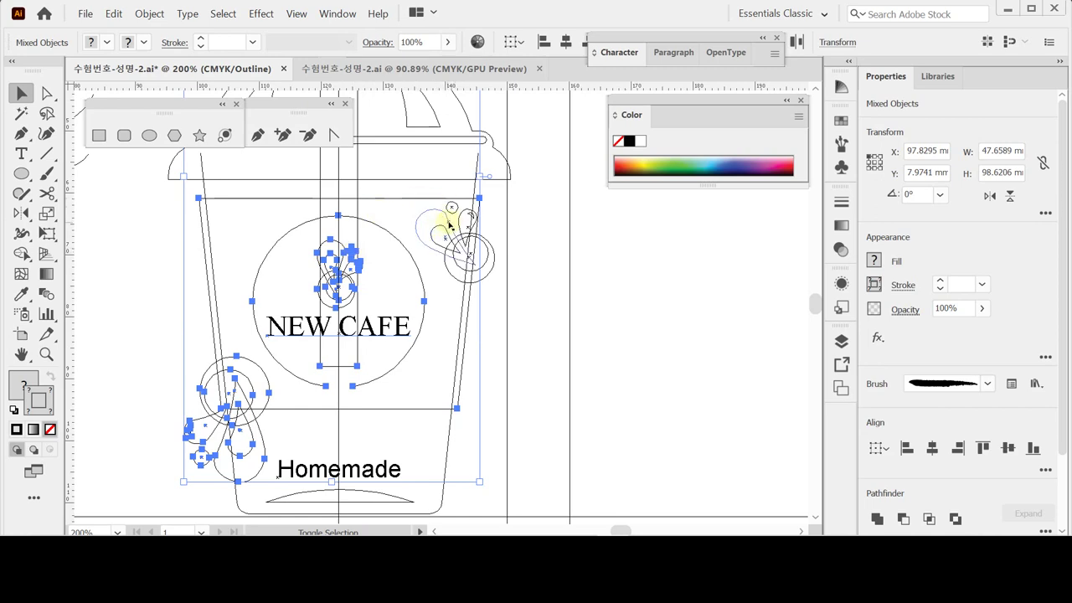
shift+click(449, 223)
key(ctrl+y)
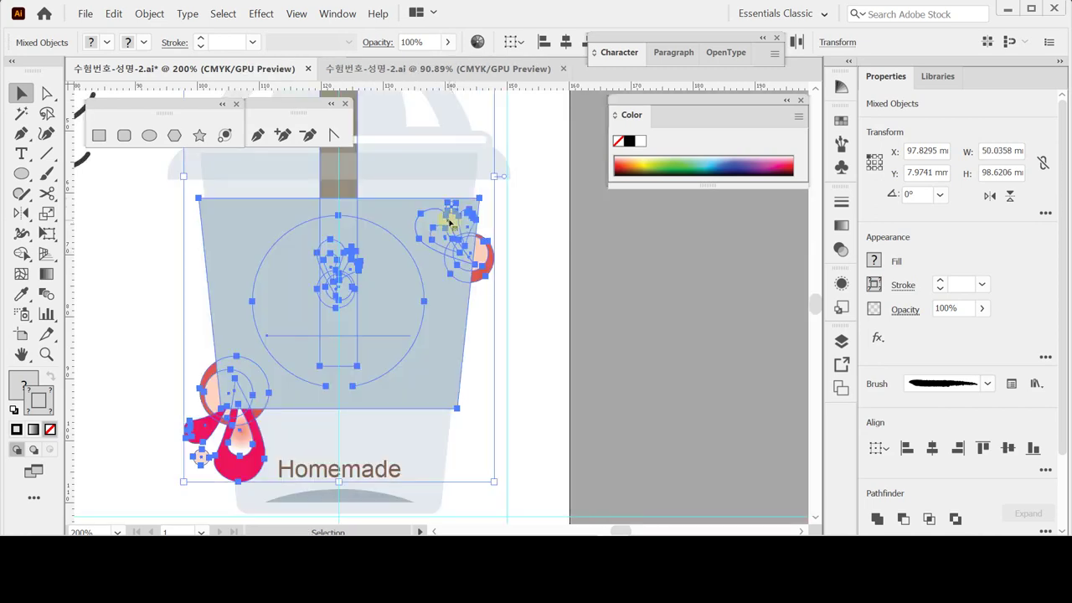
- Remove the straw and cup body from the selection, keeping the sleeve, decorations, circle, logo and NEW CAFE text selected
shift+click(344, 195)
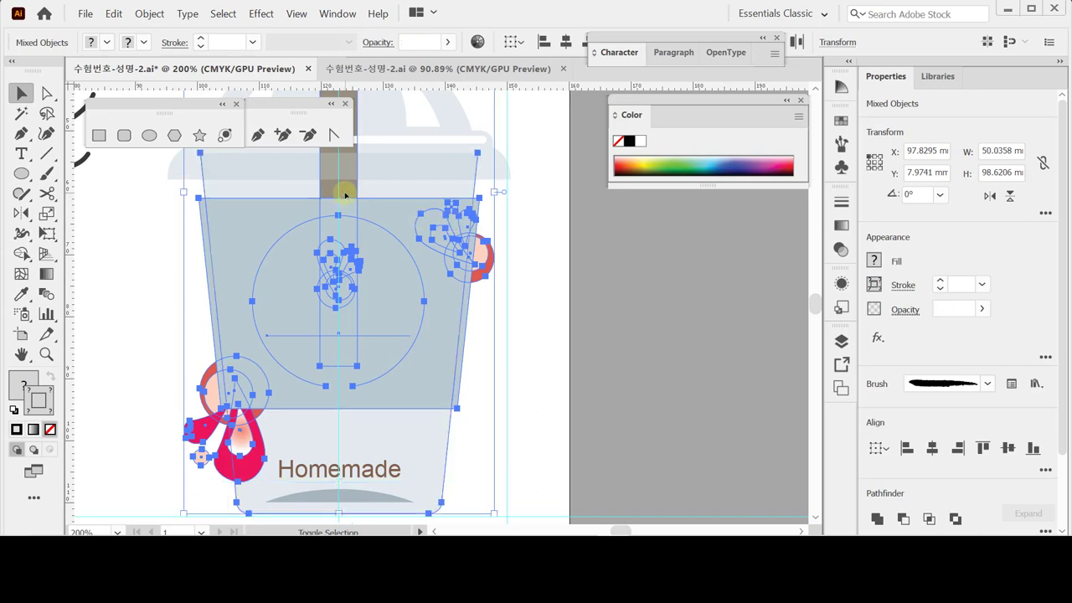
scroll(406, 358, up, 3)
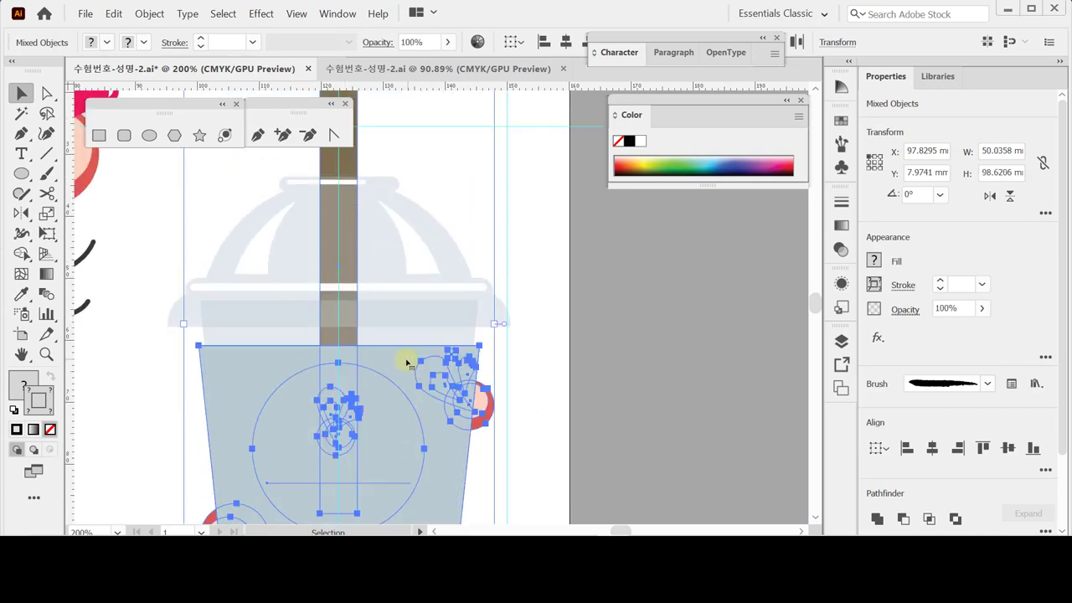
scroll(406, 362, up, 4)
shift+click(349, 233)
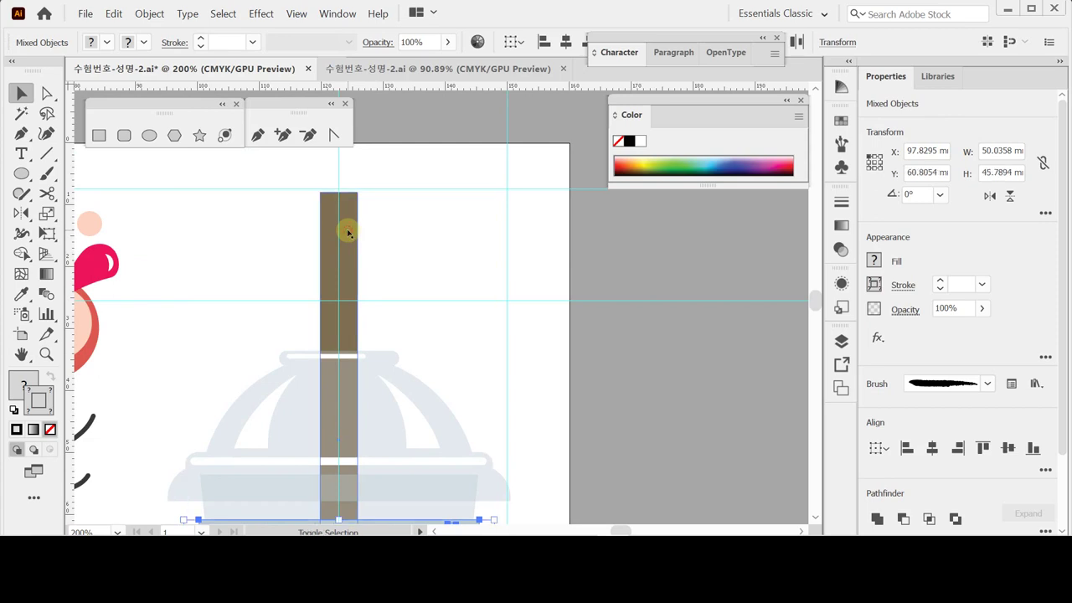
scroll(476, 378, down, 5)
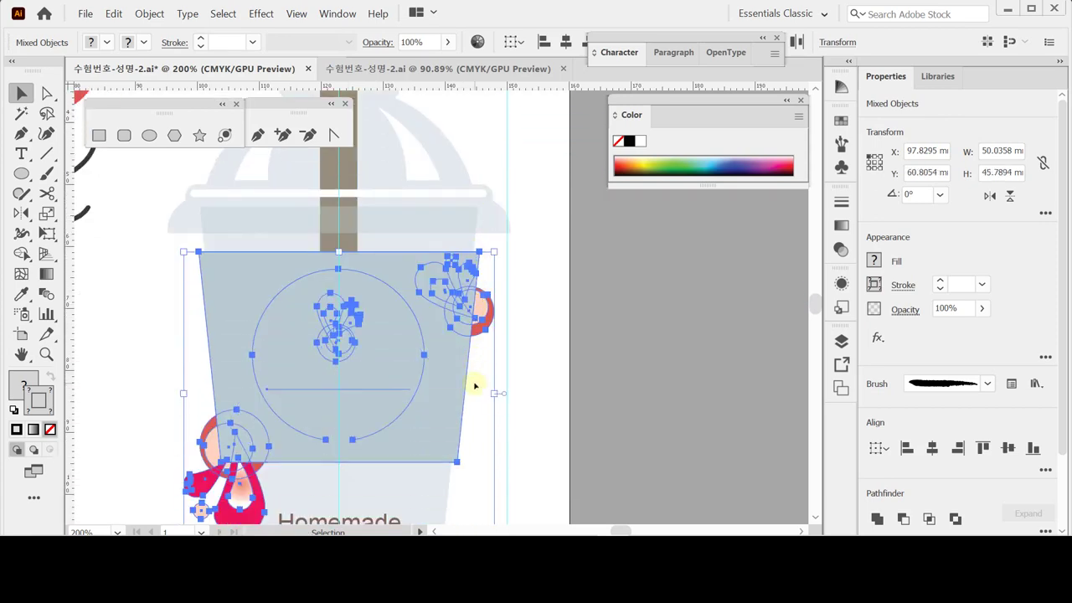
scroll(475, 383, down, 1)
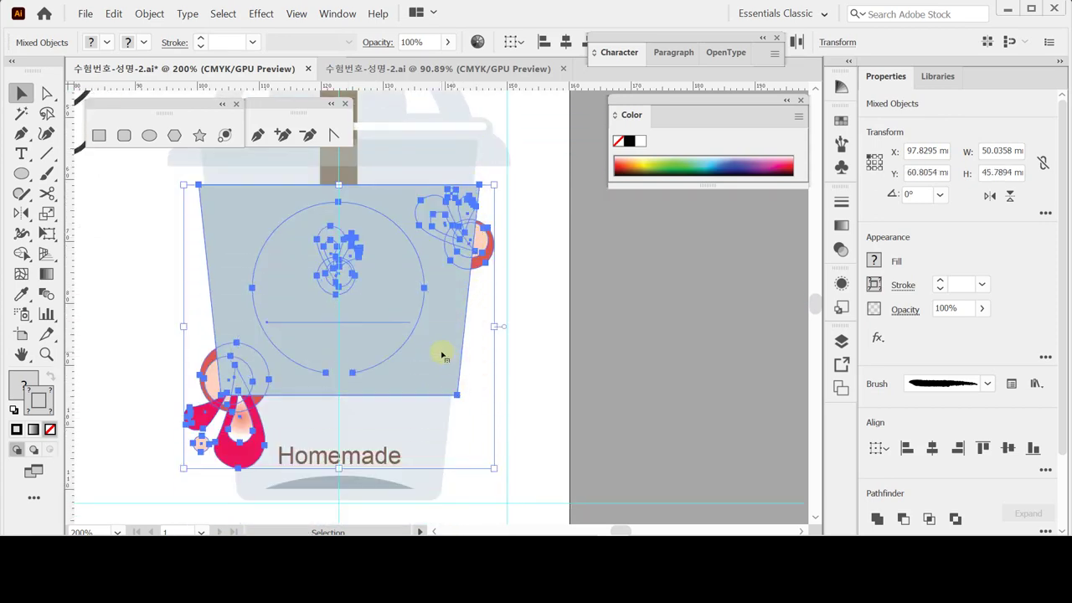
- Make a clipping mask that trims the selected artwork to the sleeve shape, and leave nothing selected
right_click(404, 242)
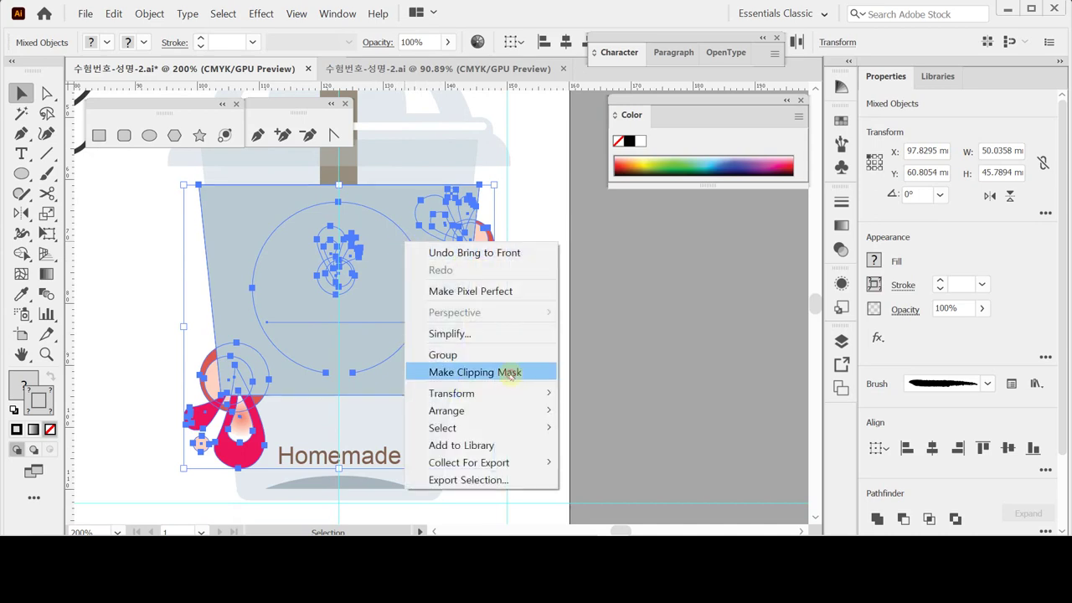
click(510, 373)
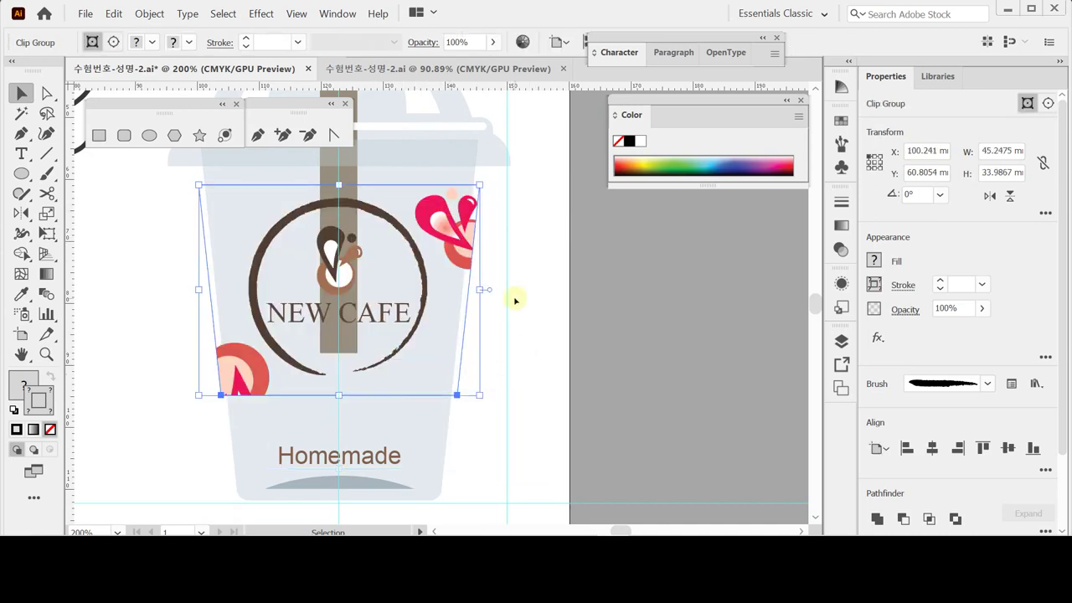
click(545, 343)
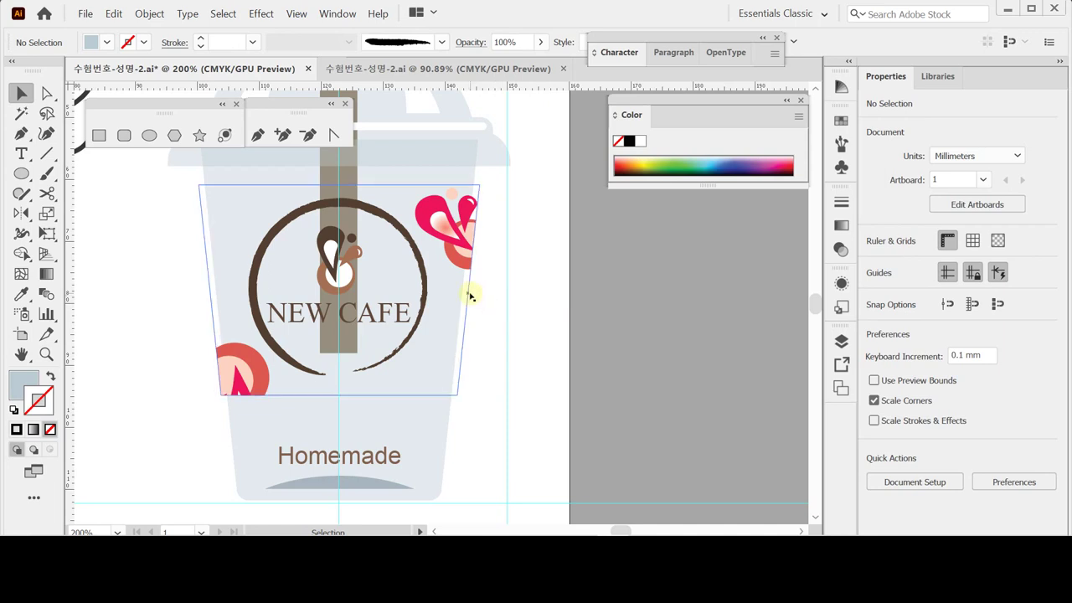
- Select the clipped sleeve artwork on the cup
click(295, 14)
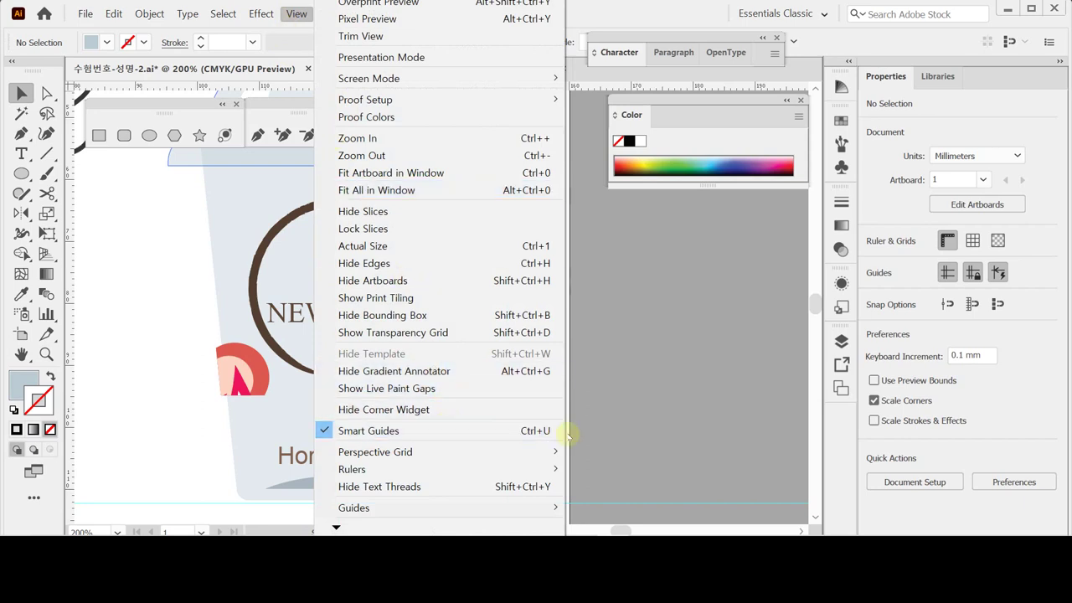
click(622, 433)
click(466, 304)
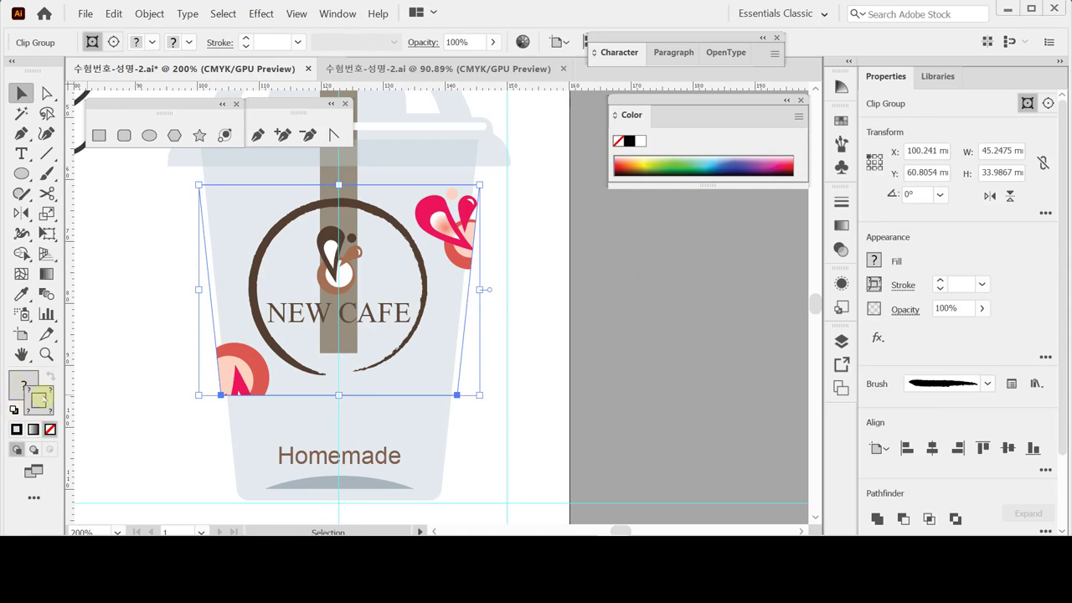
- Isolate the cup sleeve's clip group and move the floating shape tools clear of the isolation bar
click(465, 376)
double_click(459, 376)
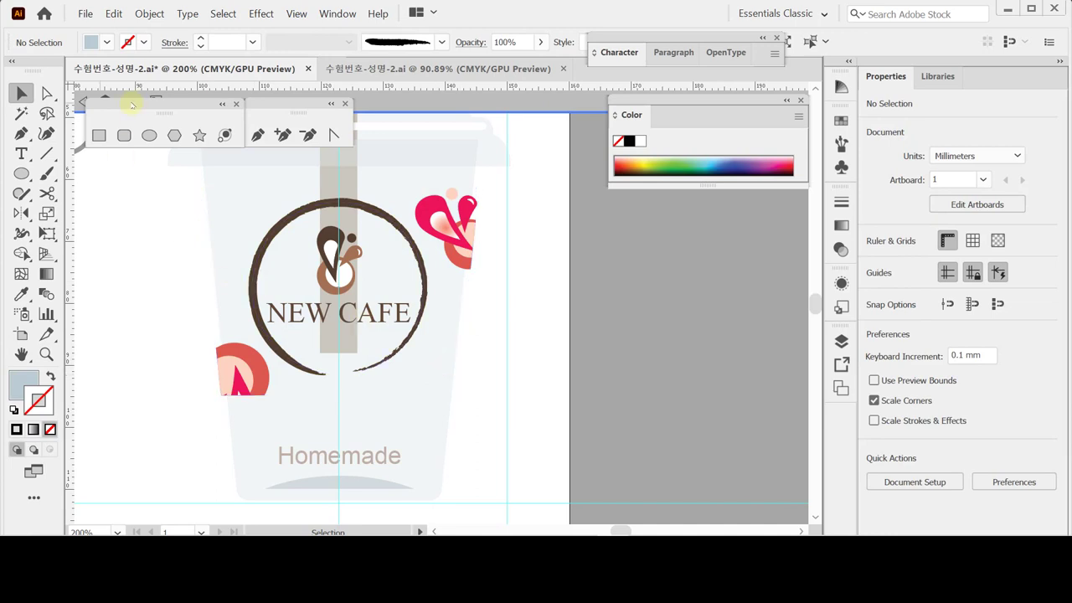
drag(137, 101, 136, 132)
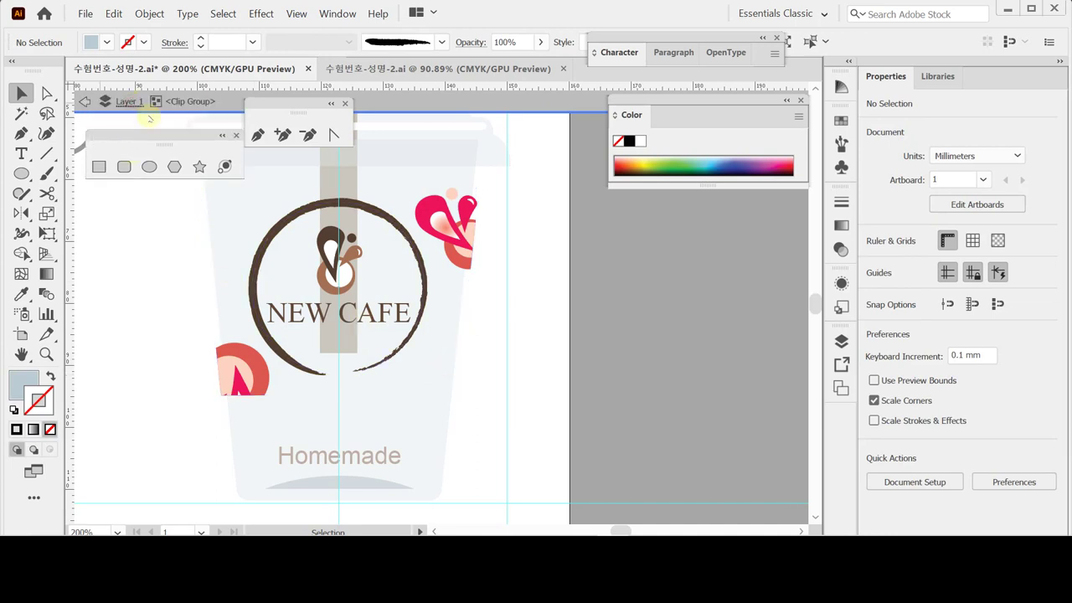
- Fill the sleeve's clipping path with C 0, M 20, Y 50, K 20 and exit isolation mode
click(465, 325)
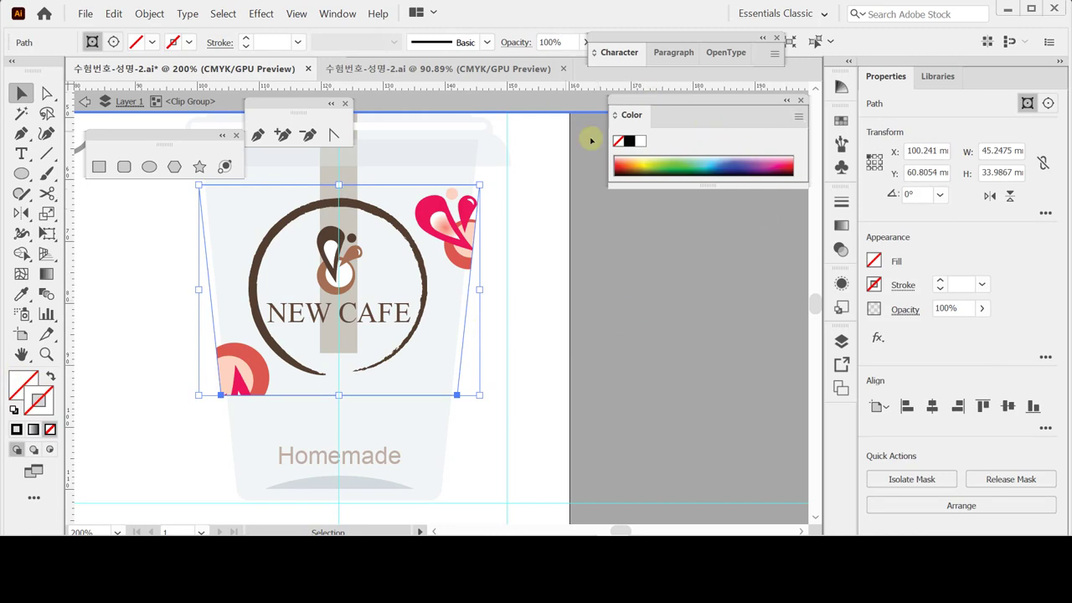
click(615, 115)
click(615, 115)
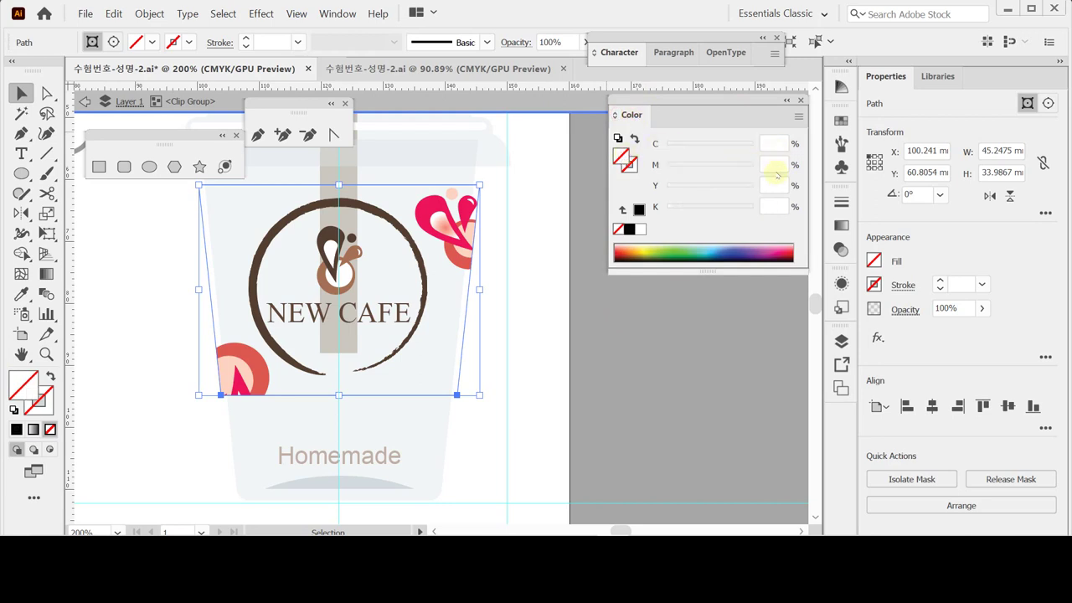
click(643, 230)
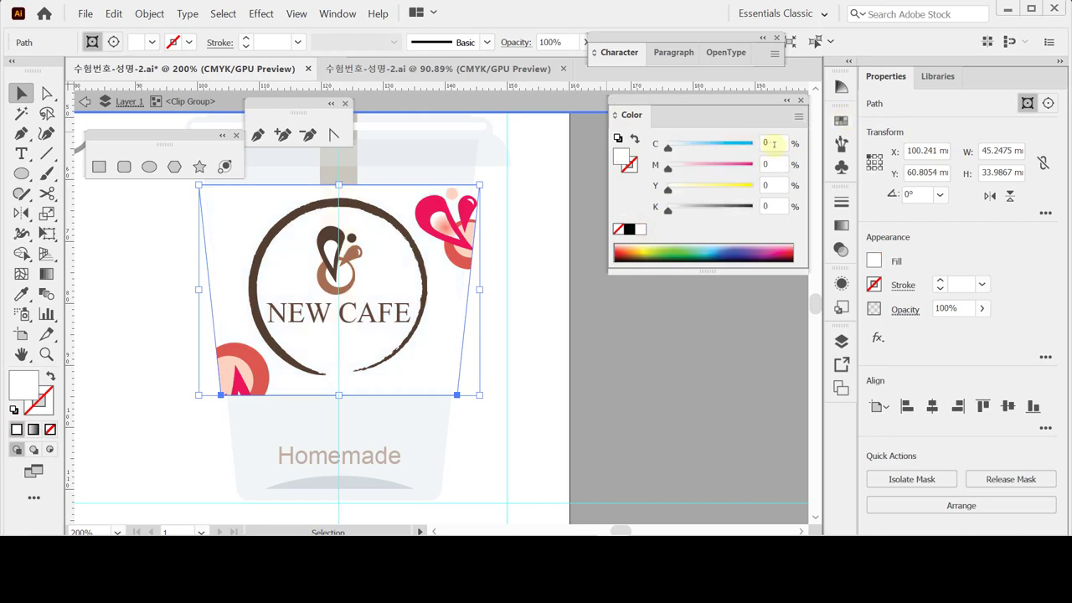
click(771, 164)
text(20)
key(Tab)
text(50)
key(Tab)
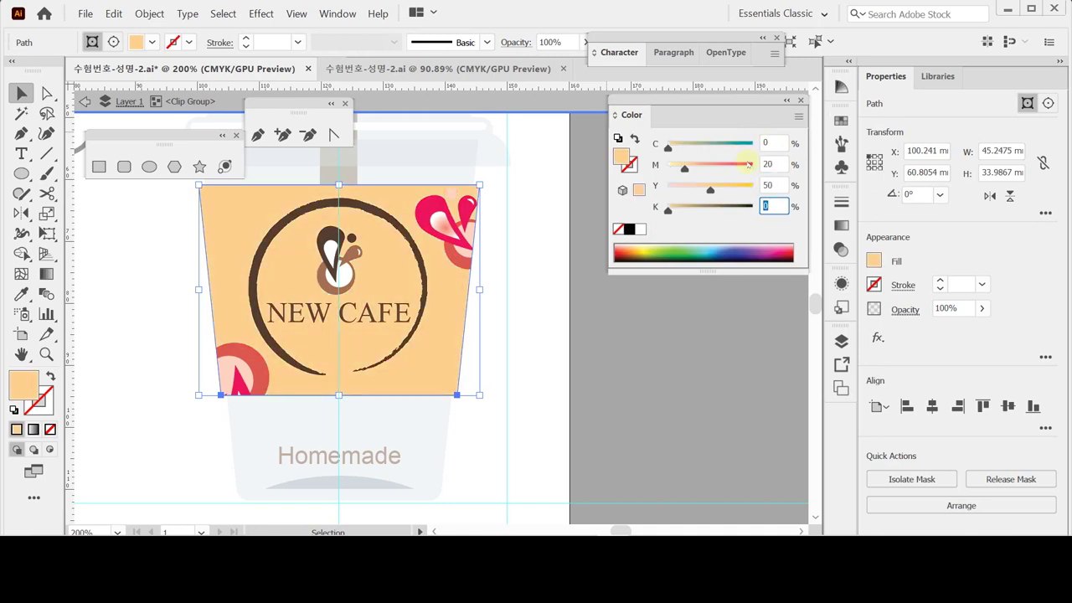
text(20)
key(Return)
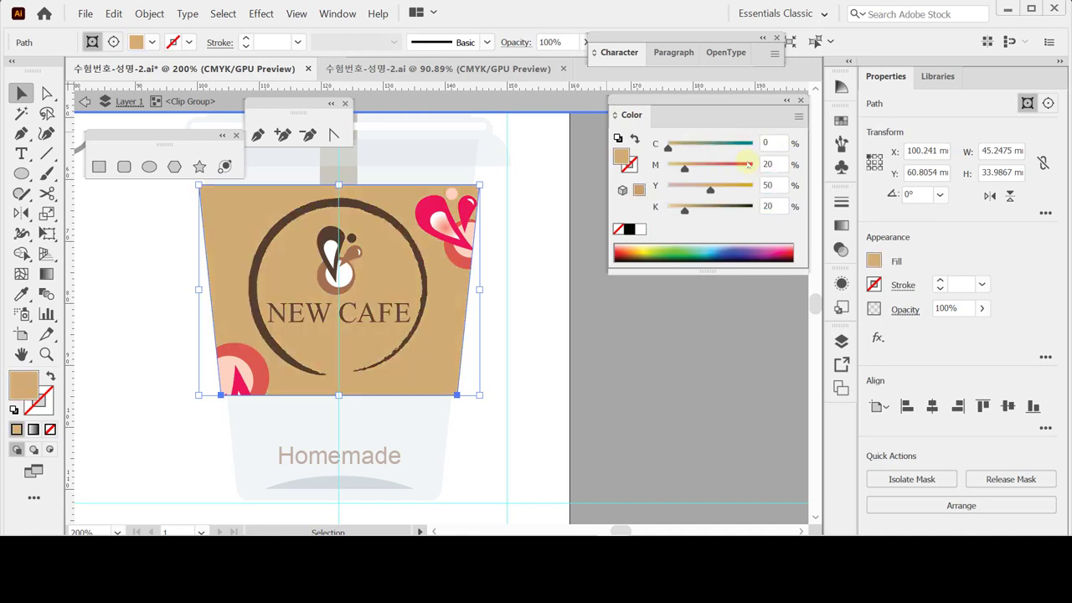
key(Escape)
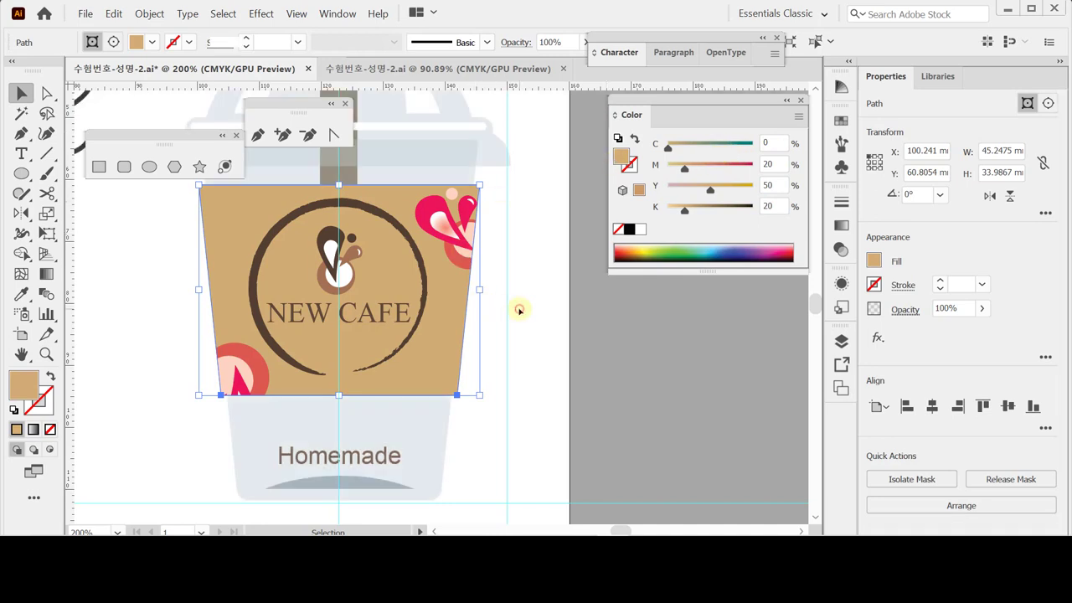
click(519, 310)
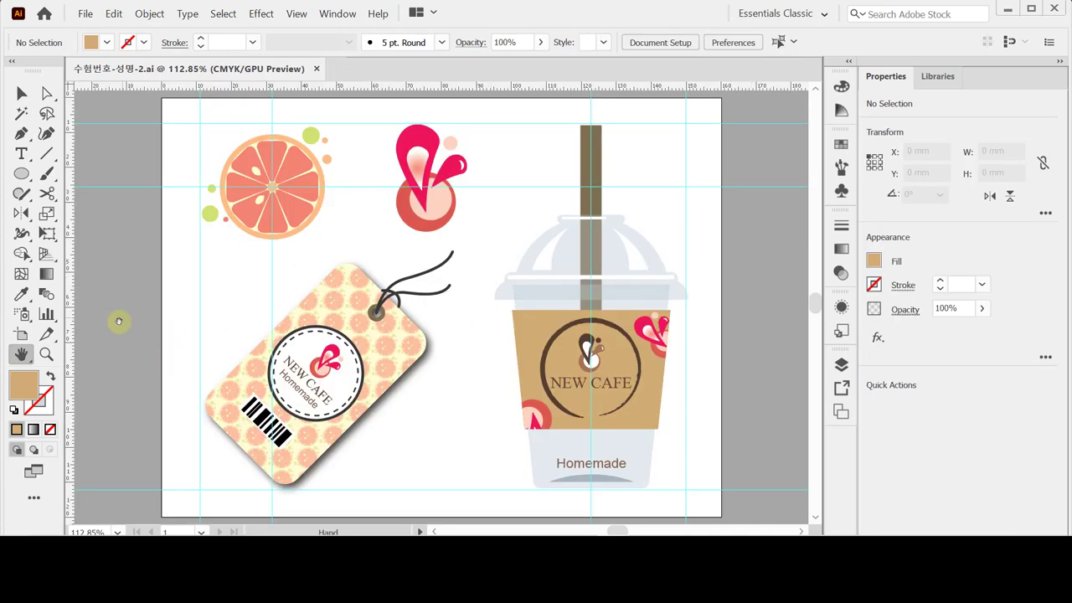
- Fit the artboard in the window and hide the guides
click(21, 356)
right_click(170, 249)
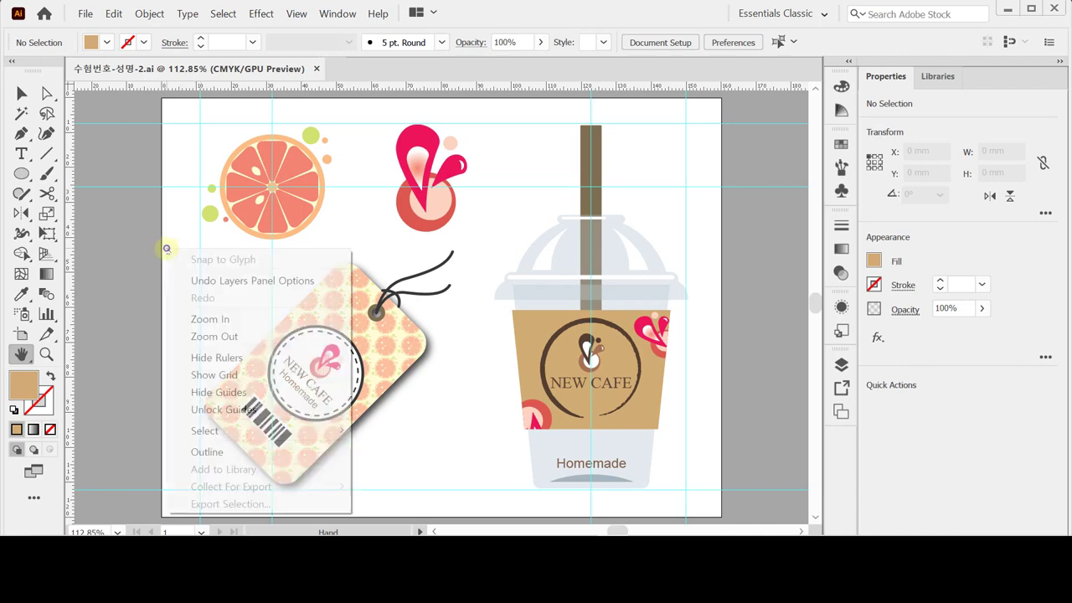
click(309, 394)
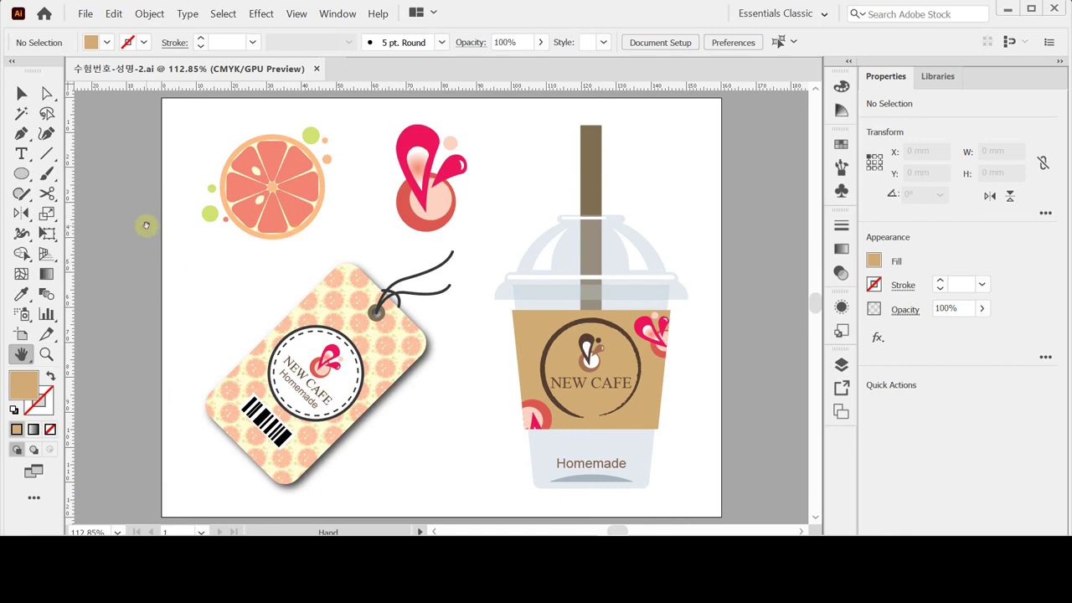
- Save the artwork as 수험번호-성명-2.ai in the GTQ folder in Illustrator 2020 format, replacing the existing file
click(85, 14)
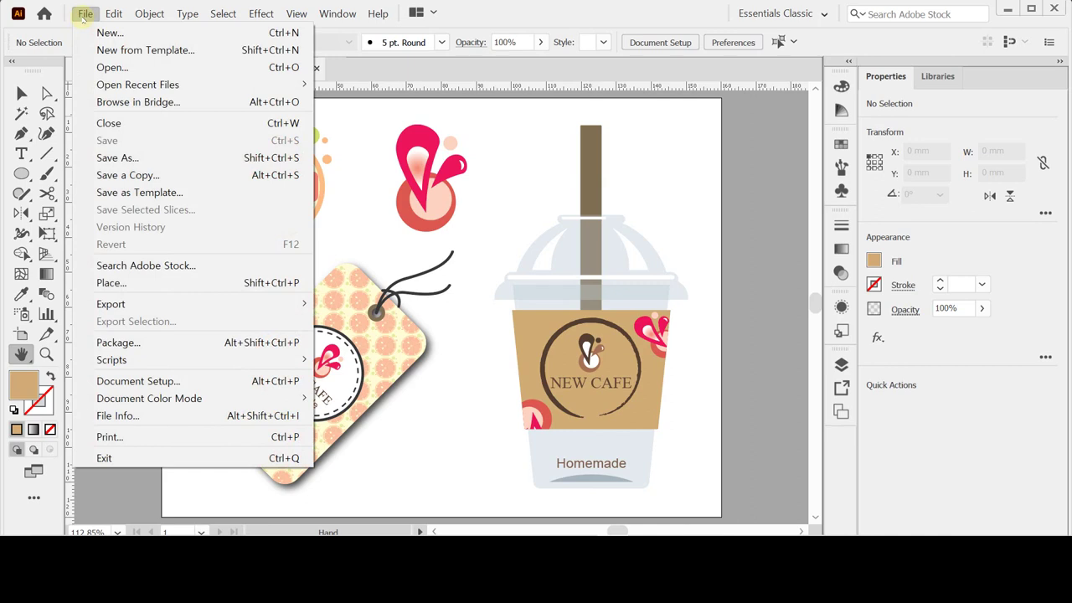
click(134, 157)
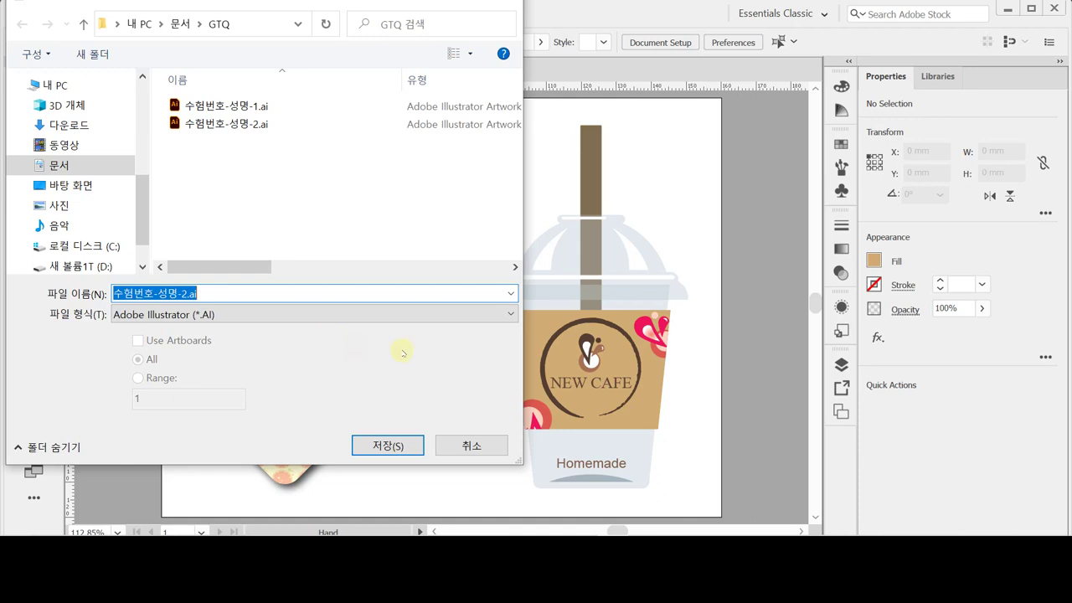
click(215, 293)
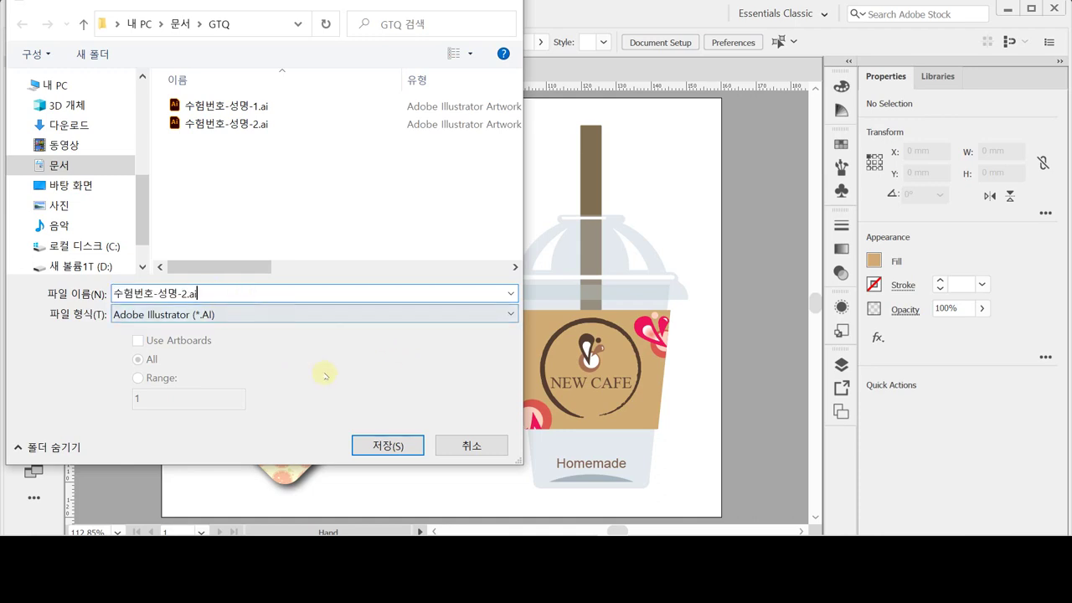
click(387, 445)
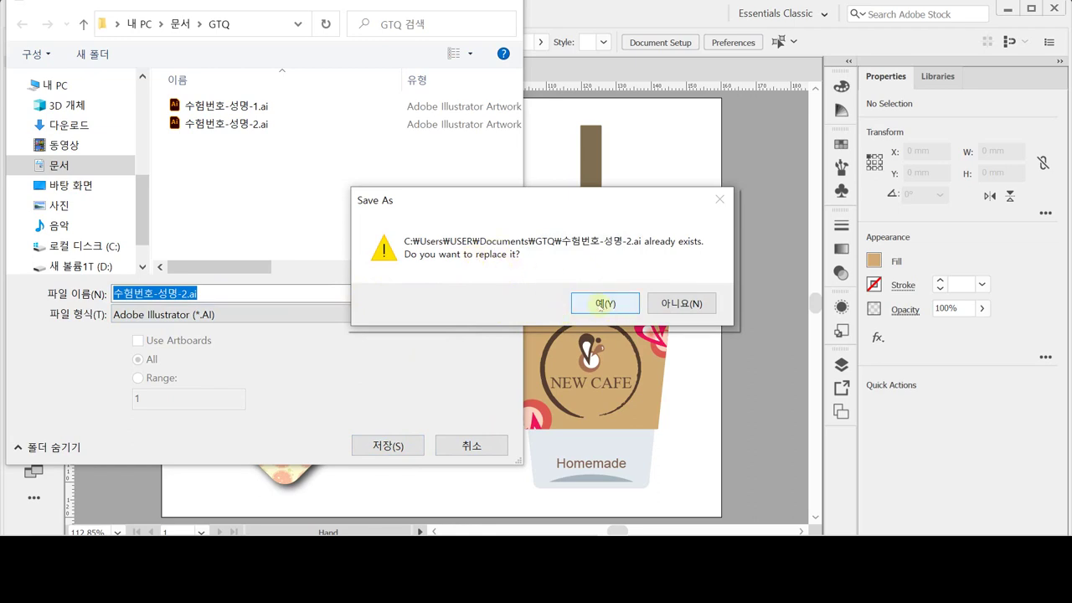
click(600, 303)
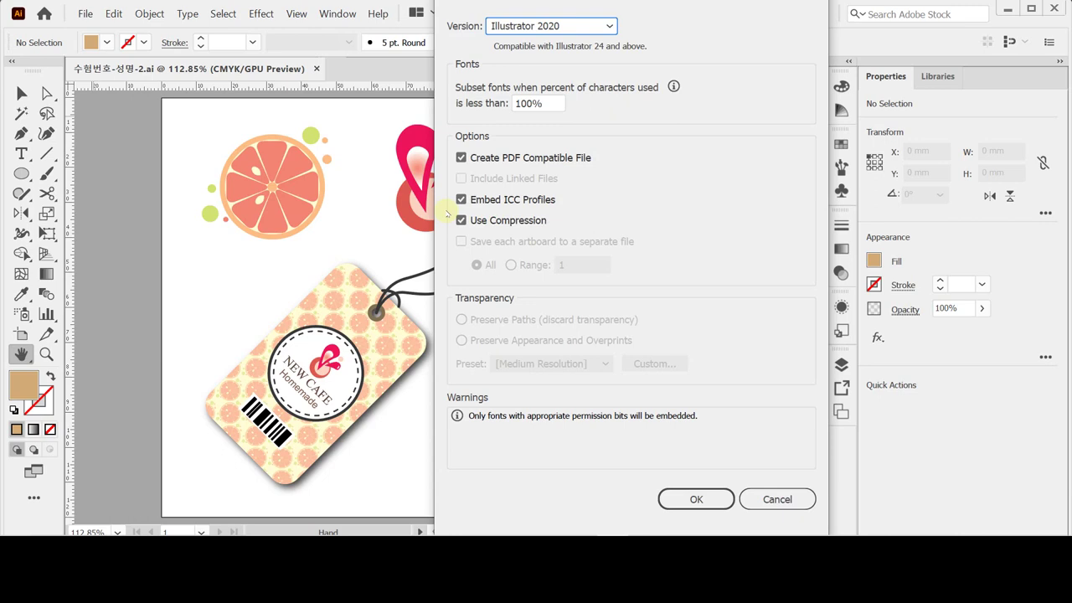
click(694, 499)
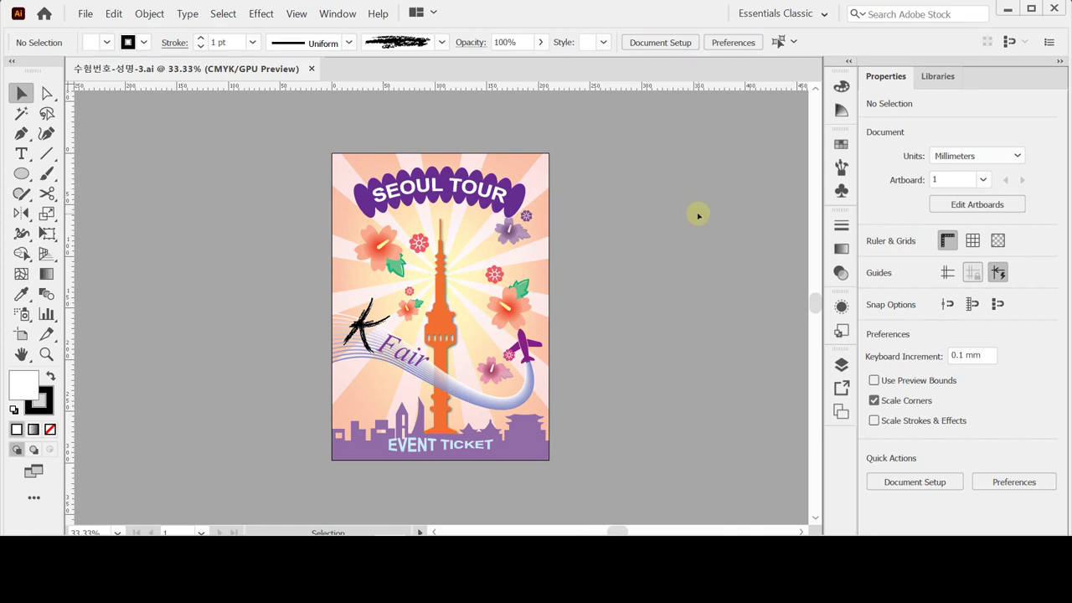
- Create a one-artboard A4 portrait document in millimetres and CMYK, and paste in one vertical and three horizontal guides
key(ctrl+n)
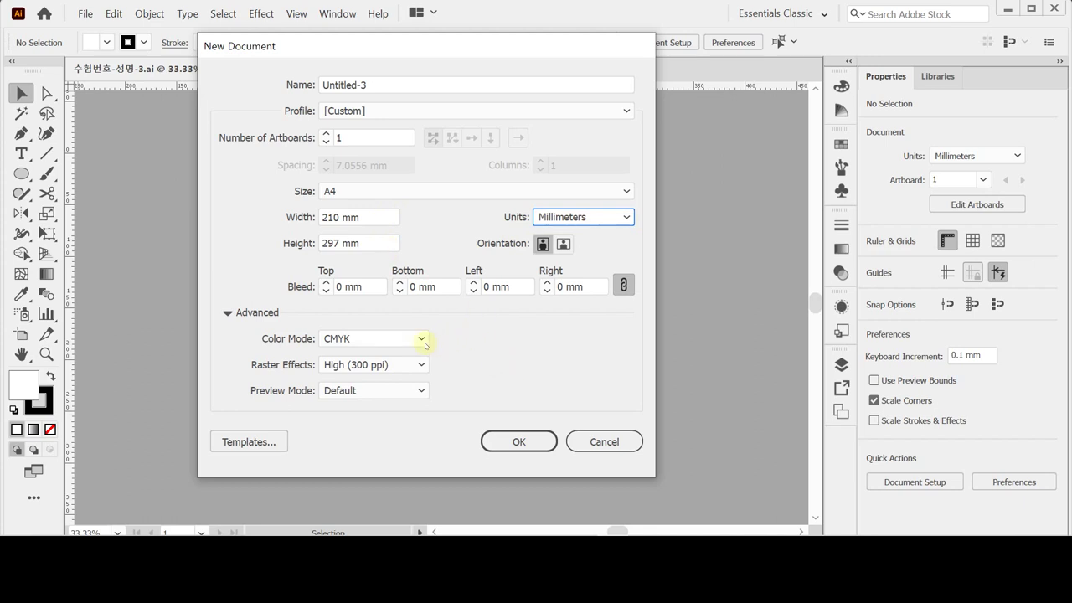
click(541, 441)
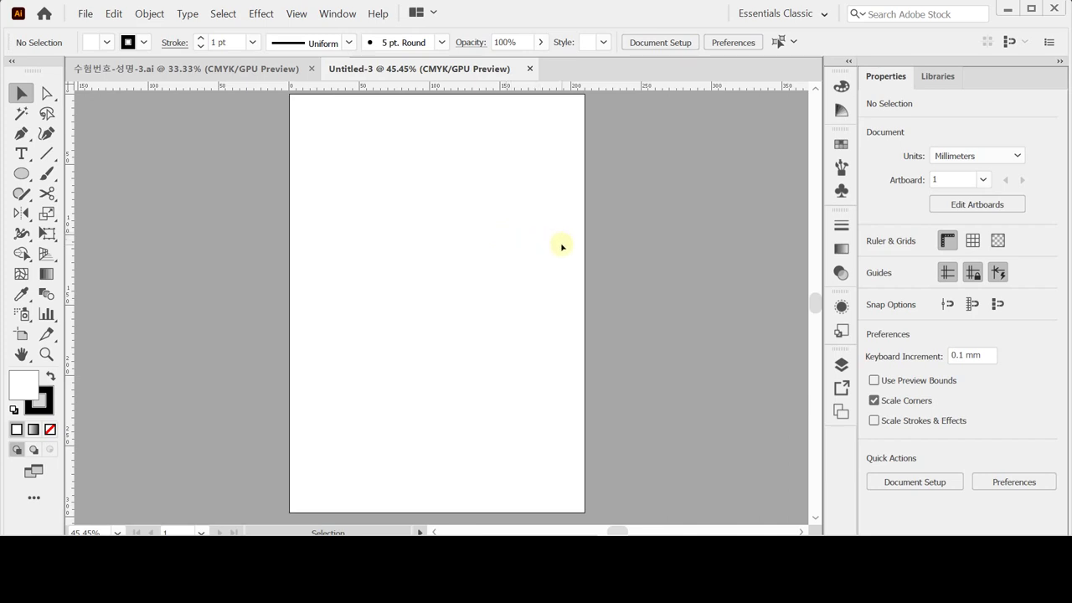
key(ctrl)
key(ctrl)
key(ctrl+v)
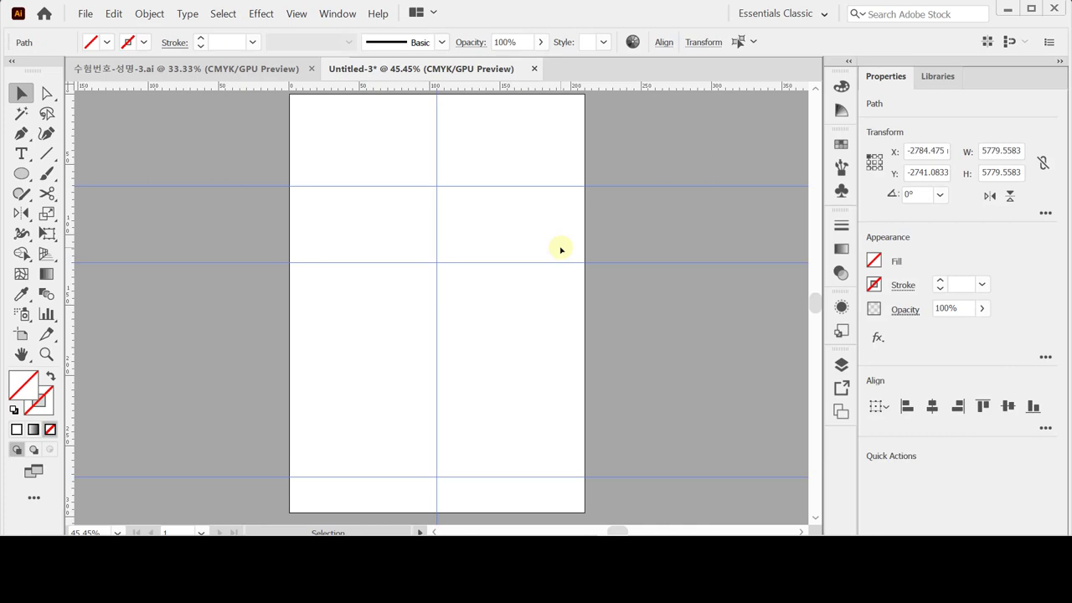
- Save the new document as 수험번호-성명-3 in the GTQ folder in Illustrator 2020 format
key(a)
key(shift+ctrl+p)
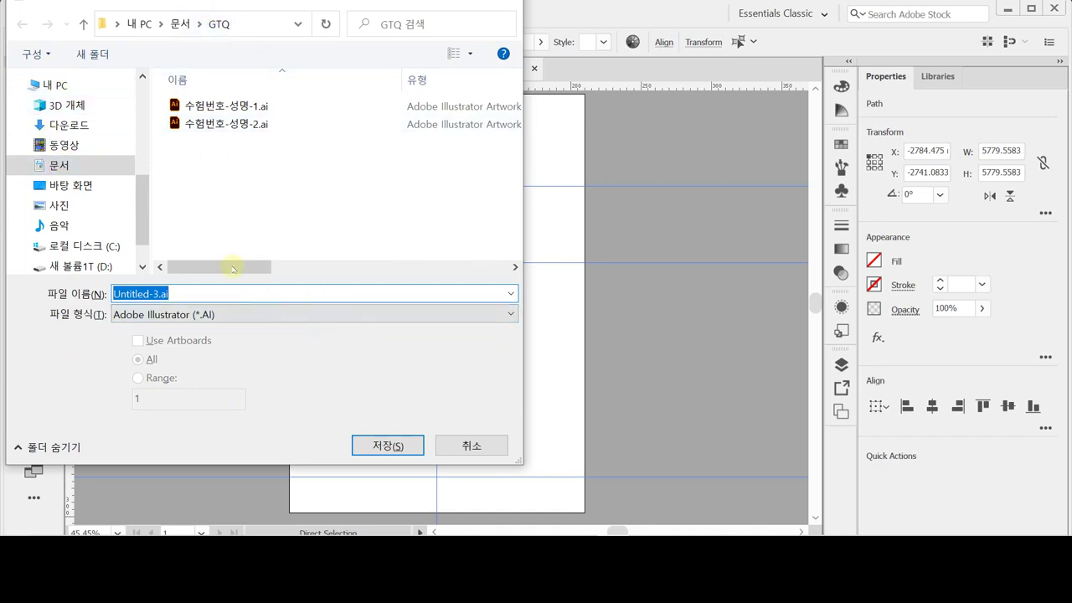
click(224, 124)
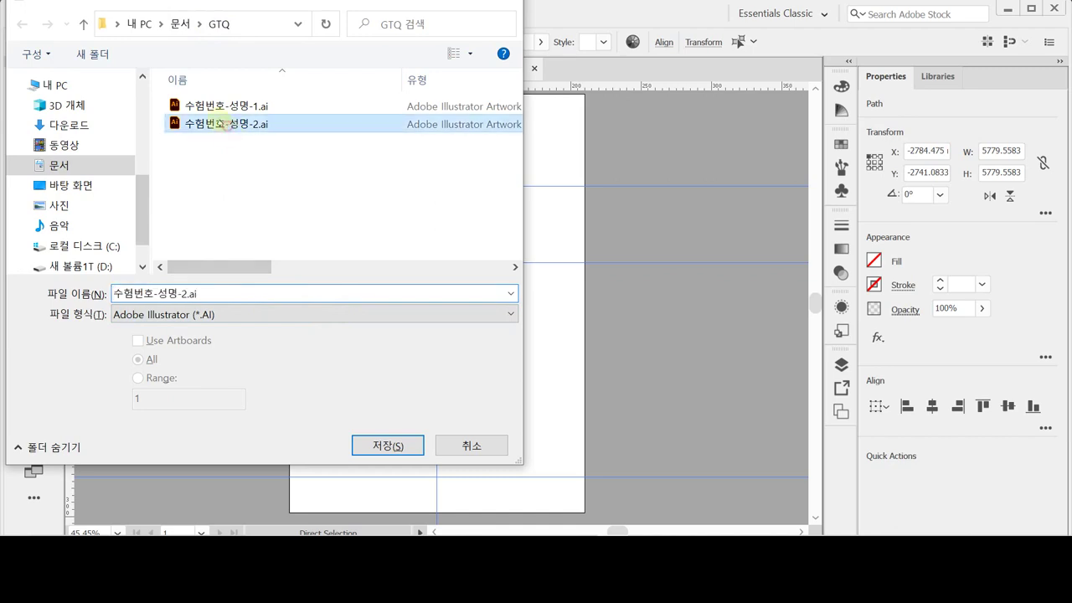
click(207, 292)
drag(207, 293, 182, 295)
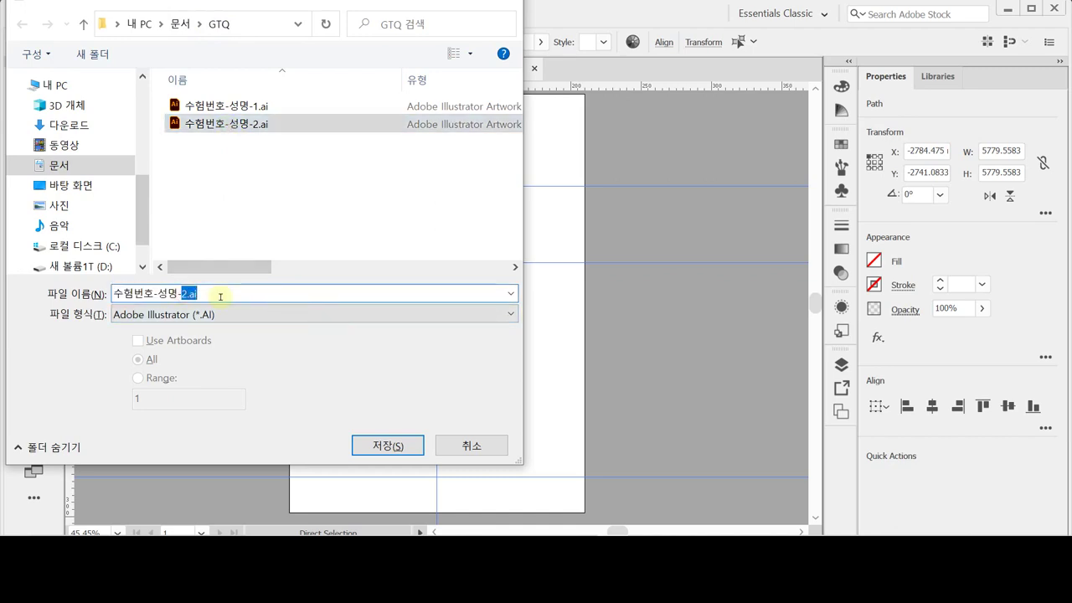
text(3)
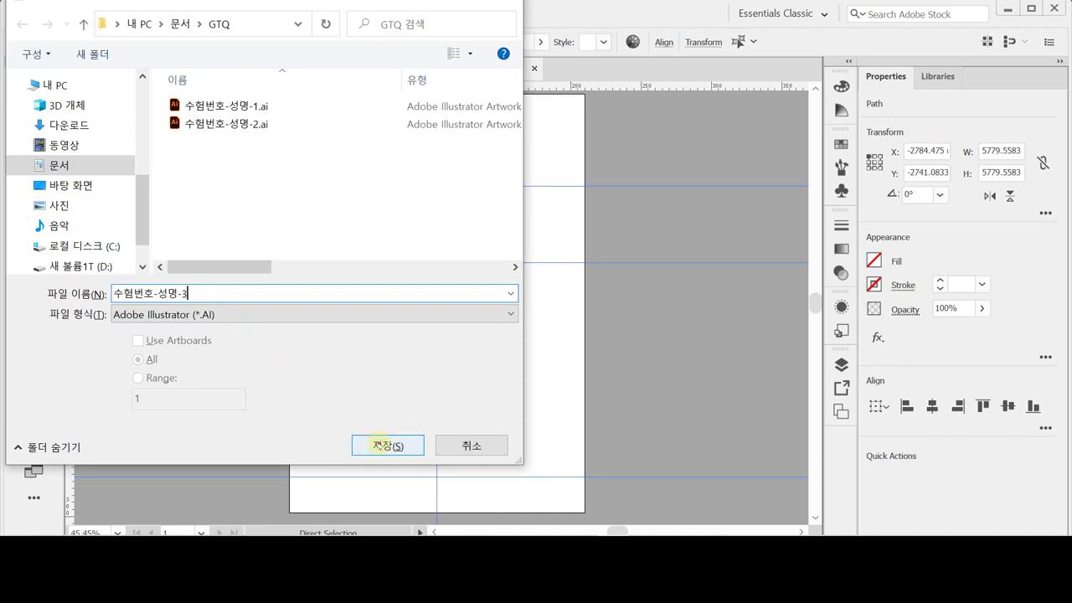
click(382, 445)
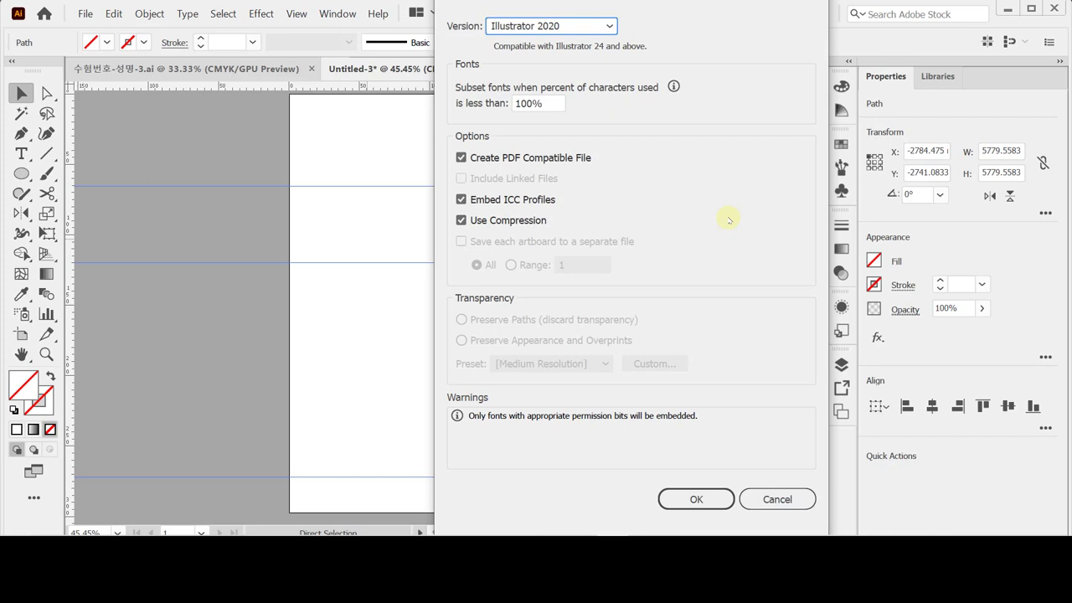
click(693, 500)
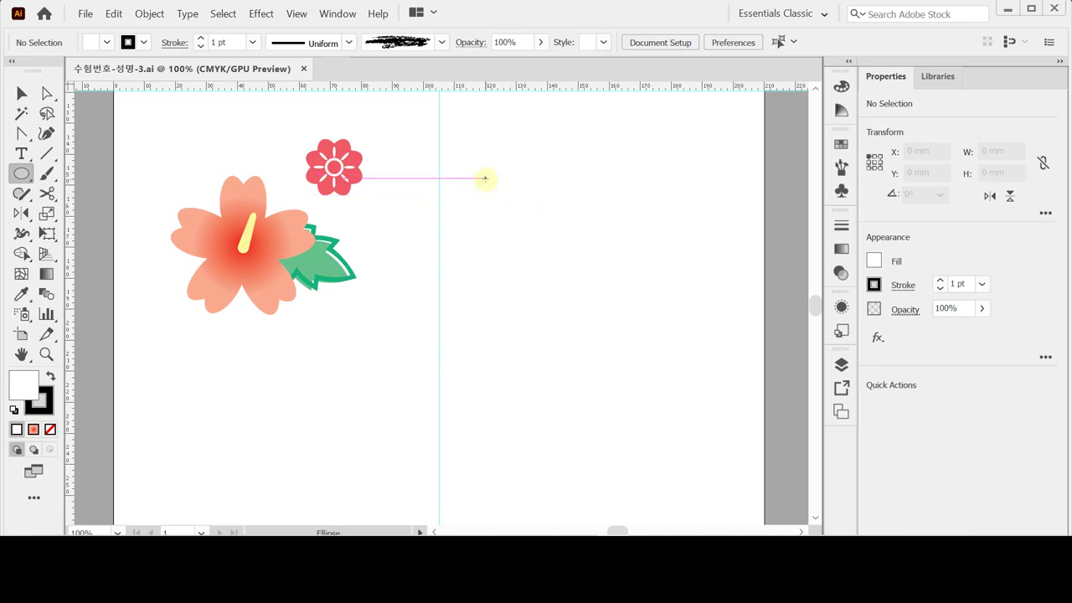
- Create a 15 × 25 mm ellipse in the empty area to the right of the vertical guide
click(486, 178)
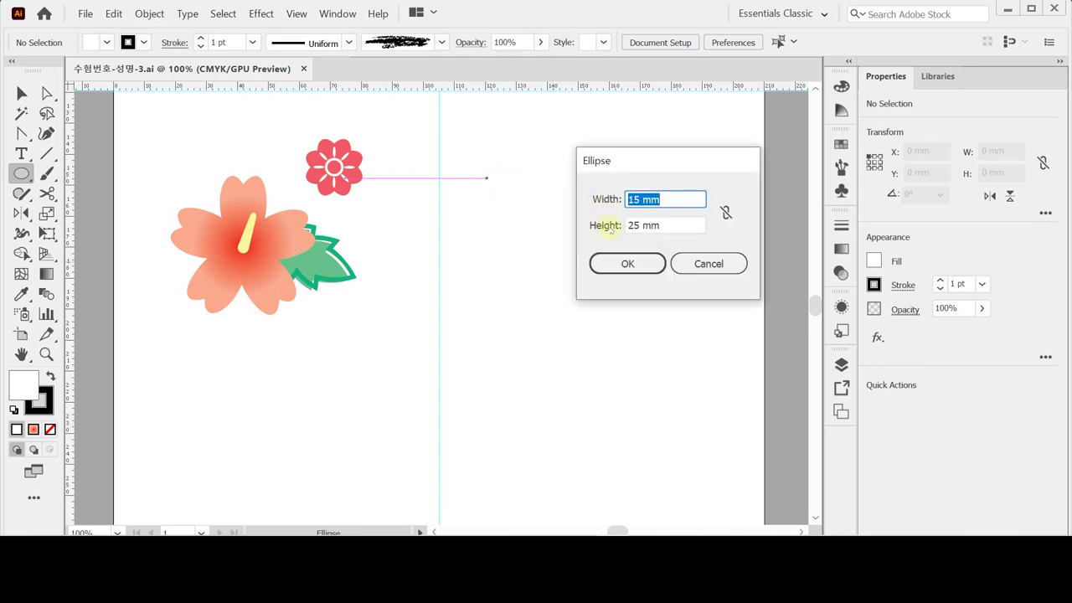
click(628, 263)
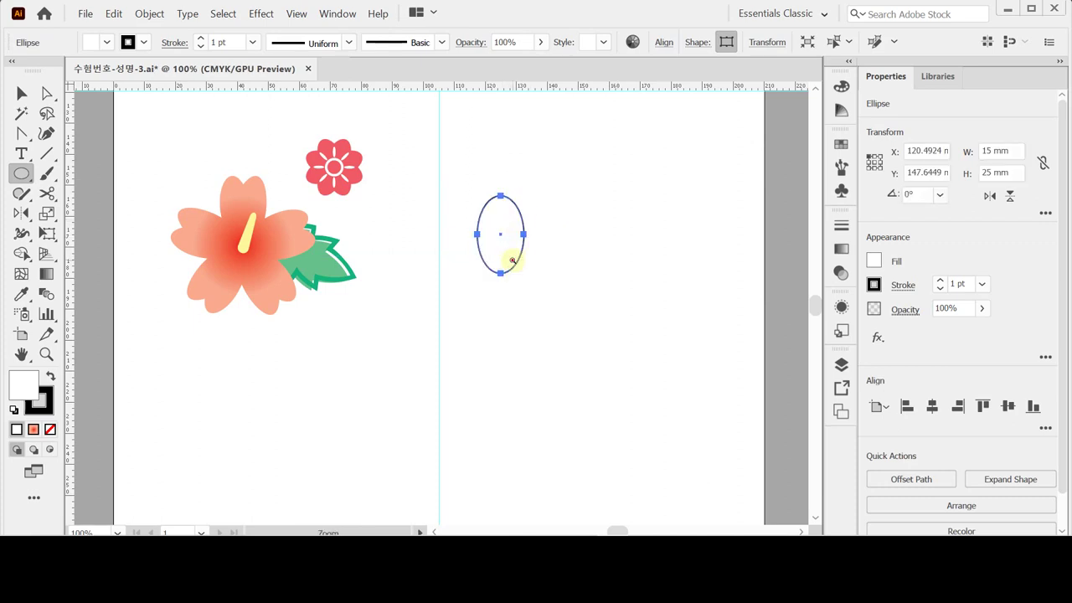
- Reshape the ellipse by moving its bottom anchor slightly straight down and its top anchor about 6.4 mm down
key(ctrl+plus)
scroll(444, 250, left, 3)
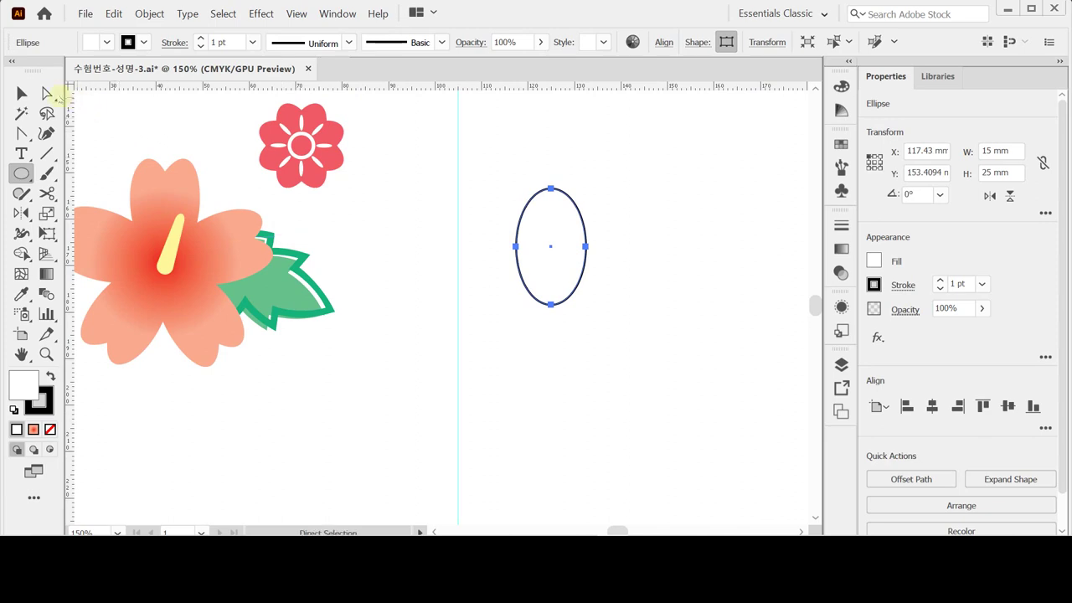
click(46, 93)
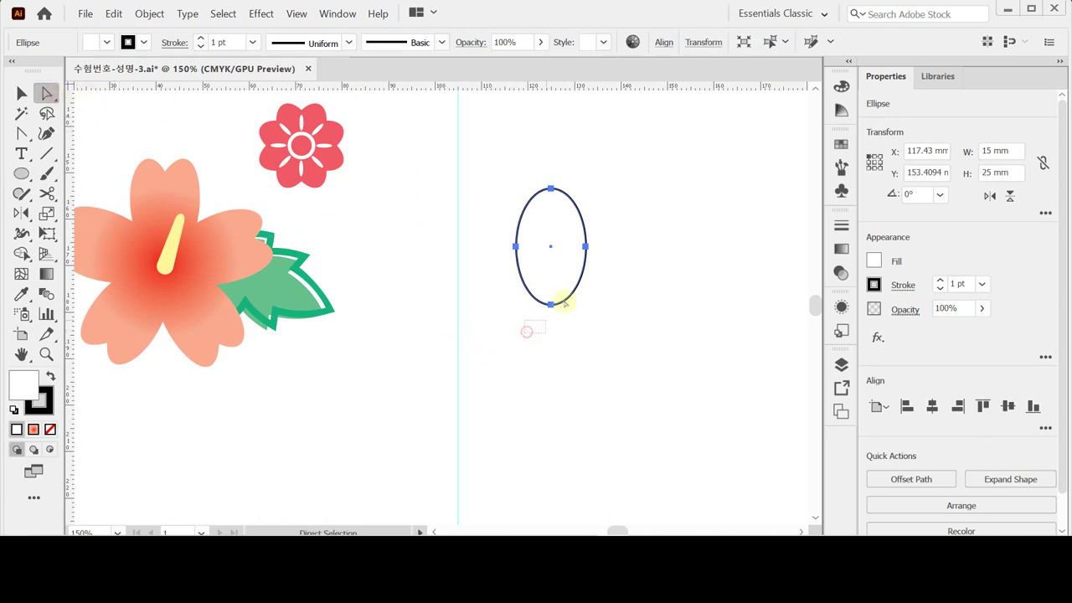
click(551, 305)
drag(552, 304, 551, 321)
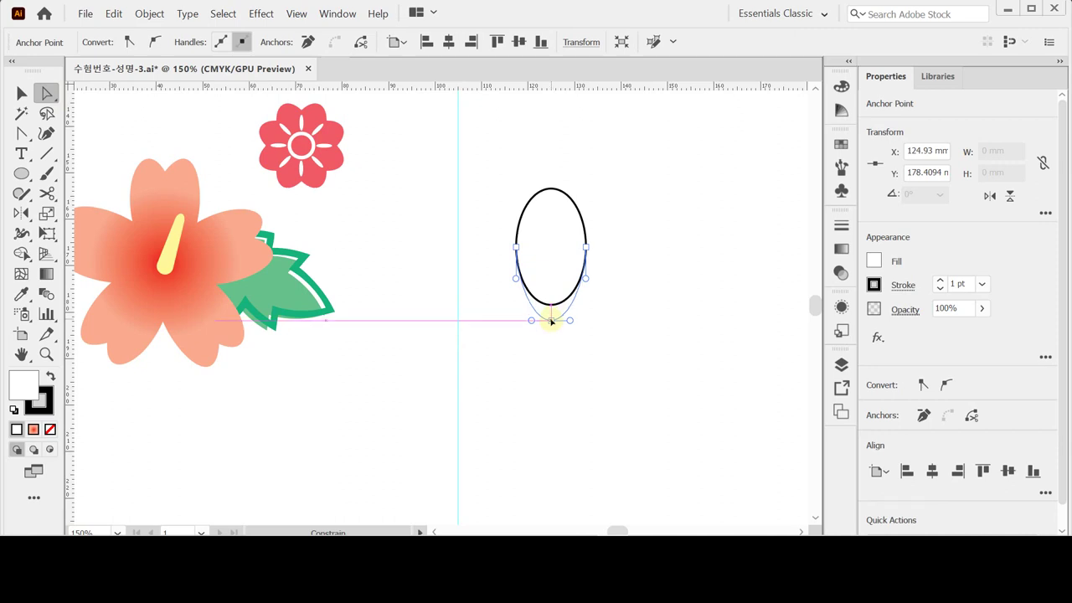
drag(551, 321, 551, 320)
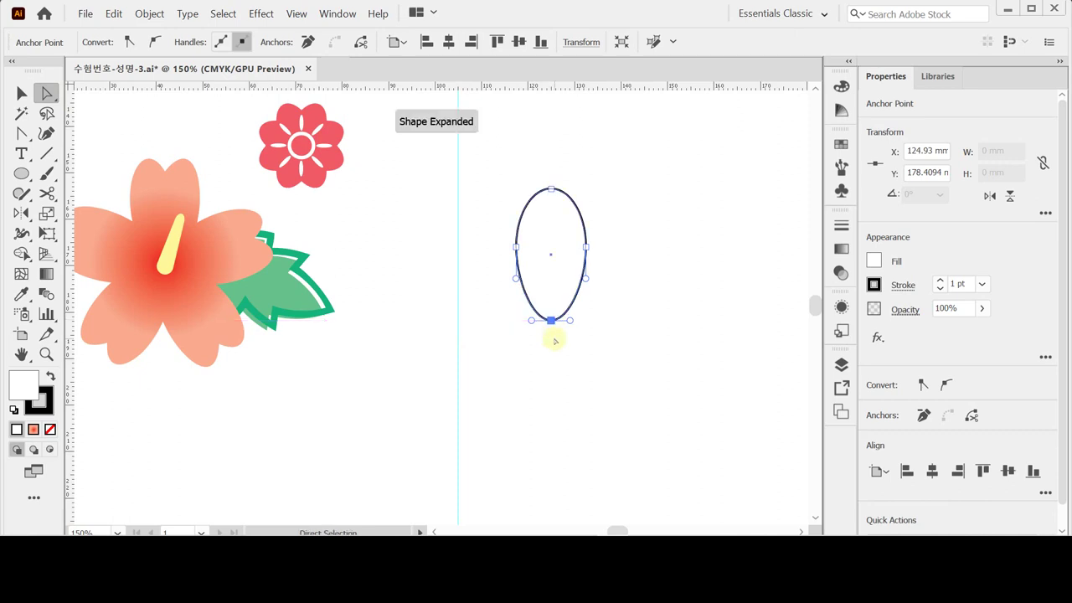
click(550, 188)
drag(550, 188, 553, 220)
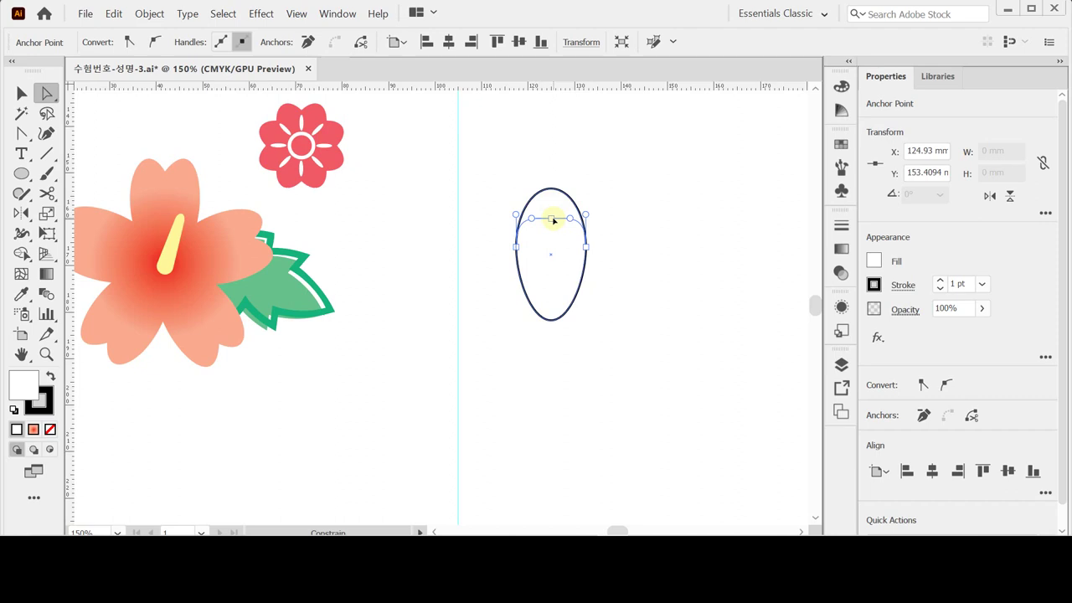
drag(554, 221, 554, 220)
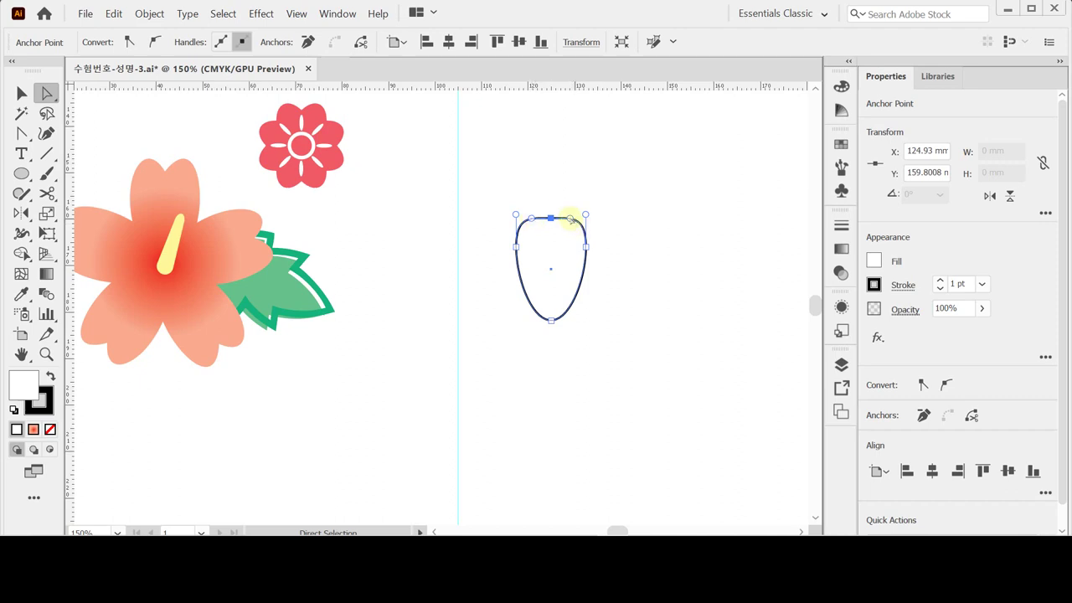
key(space)
drag(558, 239, 550, 232)
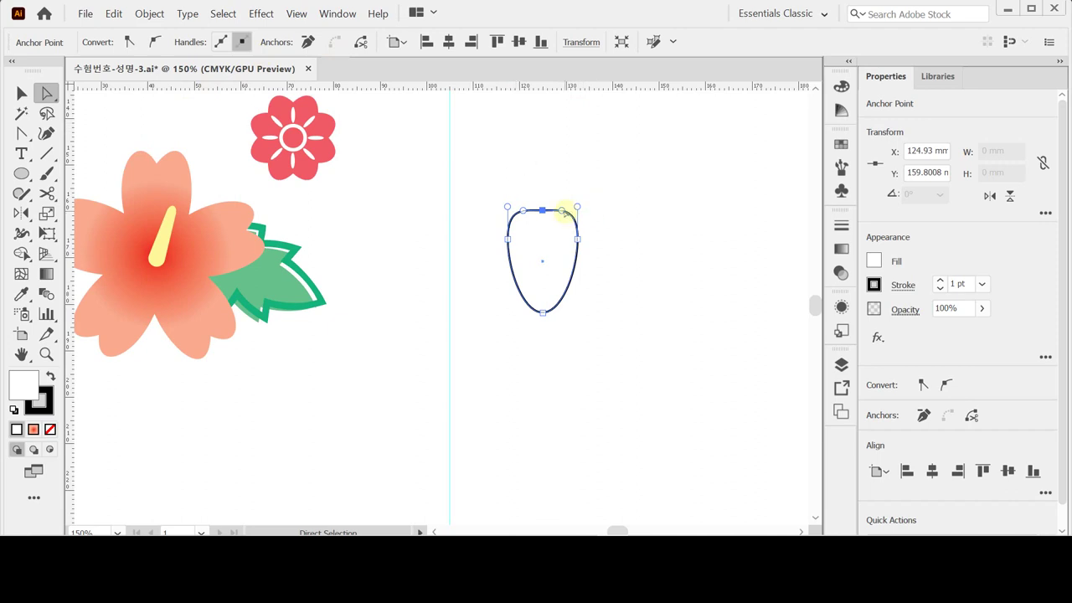
key(alt)
drag(565, 212, 566, 161)
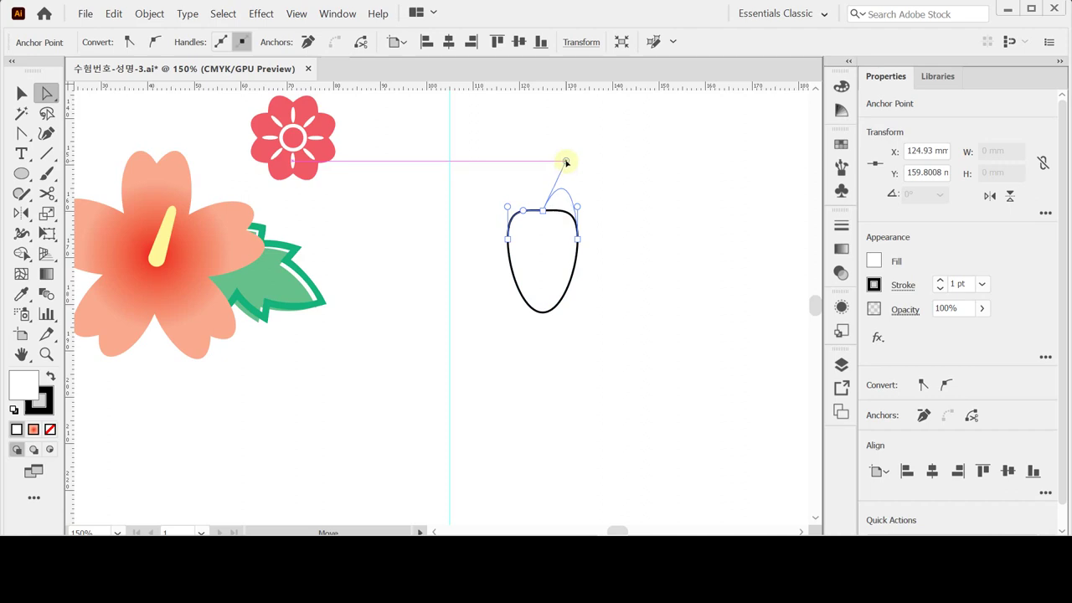
drag(566, 162, 566, 160)
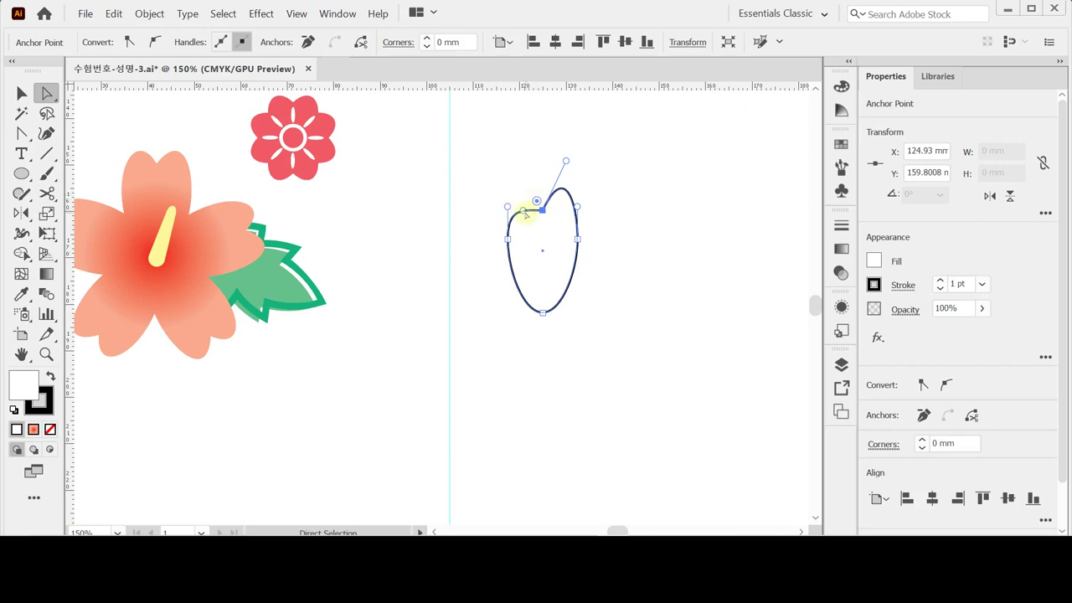
key(alt)
drag(523, 210, 517, 161)
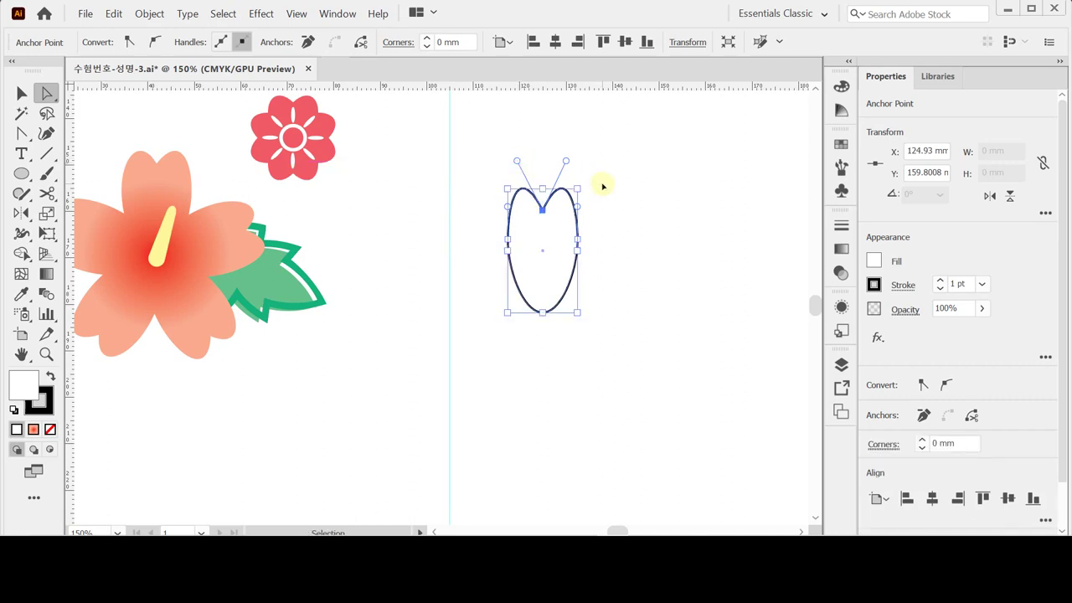
key(ctrl+z)
key(ctrl+z)
key(ctrl+z)
- Tear off the Pen tool group as a floating panel with the Anchor Point tool active
click(19, 133)
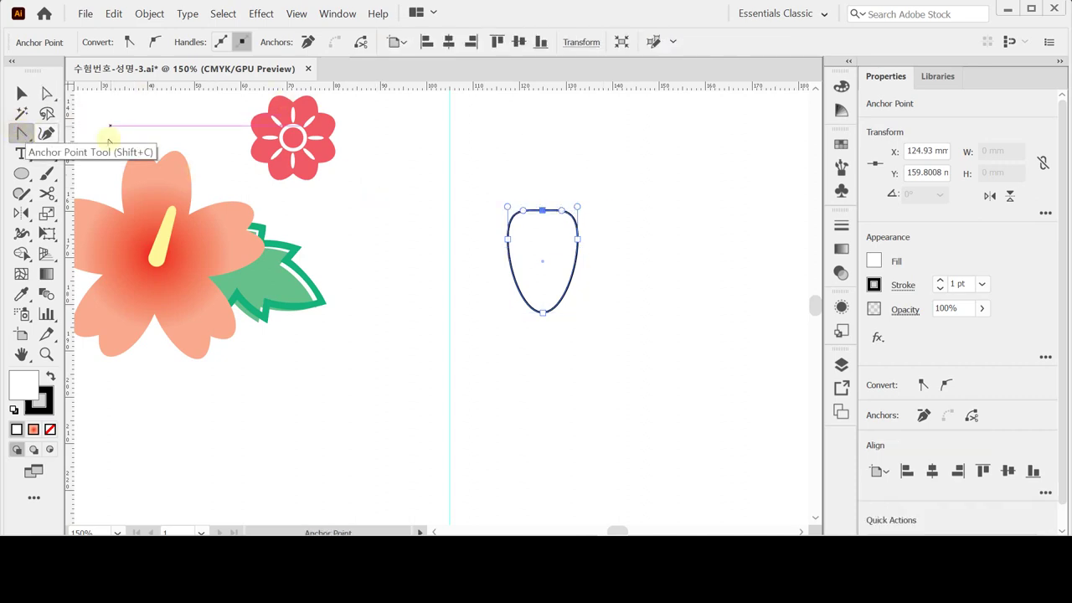
click(22, 133)
drag(21, 134, 213, 159)
drag(94, 149, 171, 105)
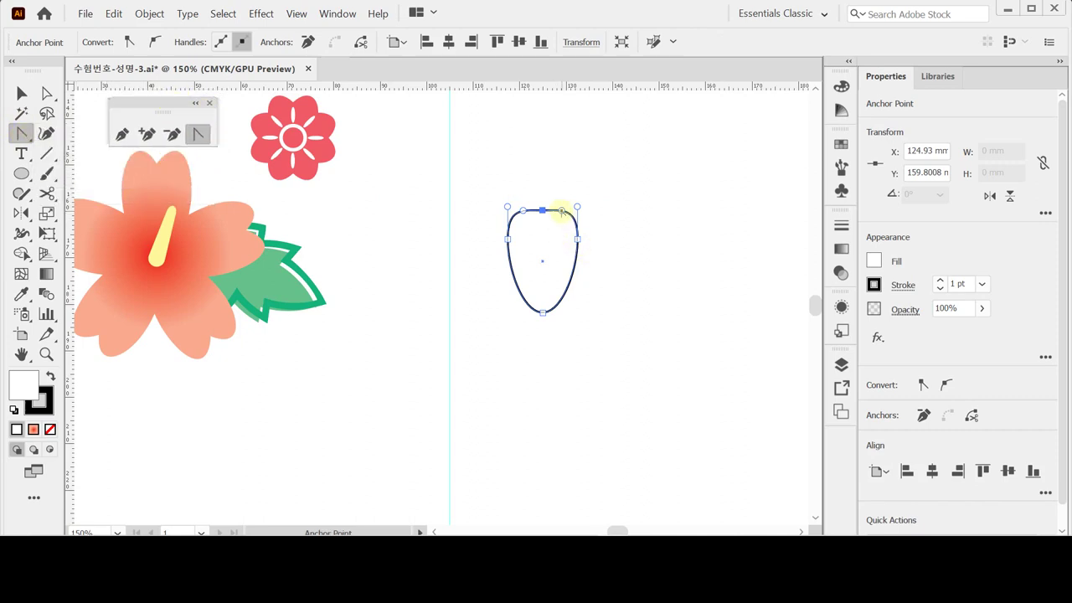
- Pull the right and left handles of the shape's top anchor upward independently to form a petal with a central V-notch
drag(562, 210, 568, 156)
drag(568, 165, 568, 164)
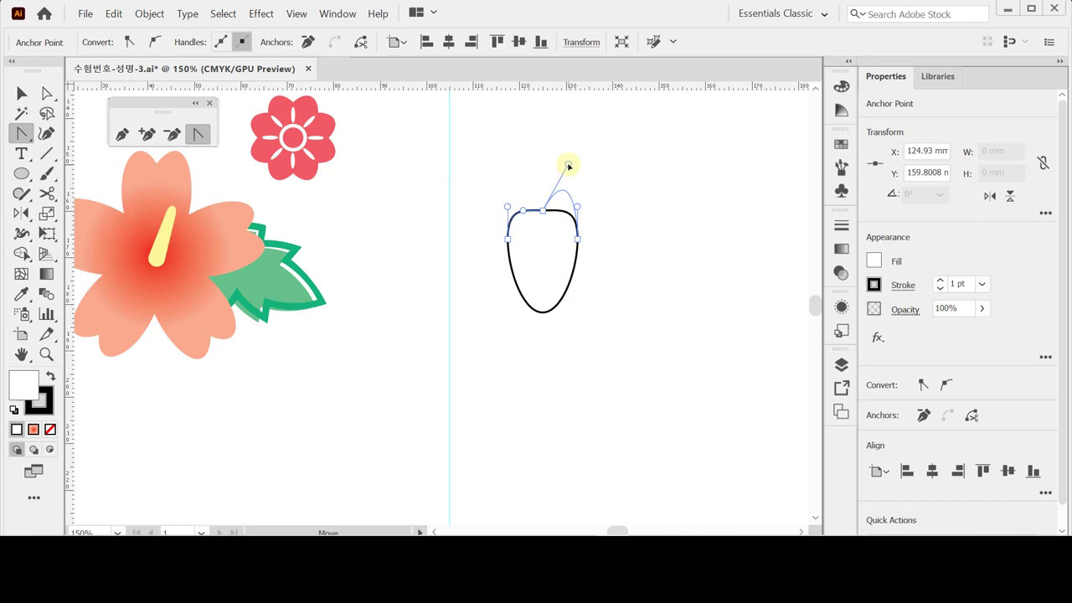
click(530, 219)
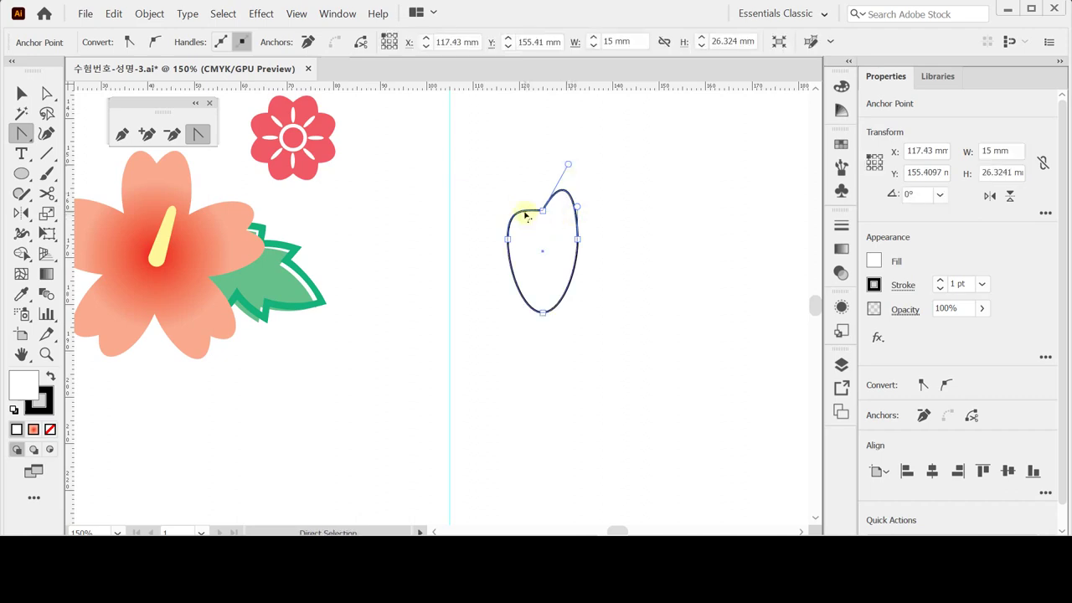
click(522, 211)
drag(522, 211, 520, 166)
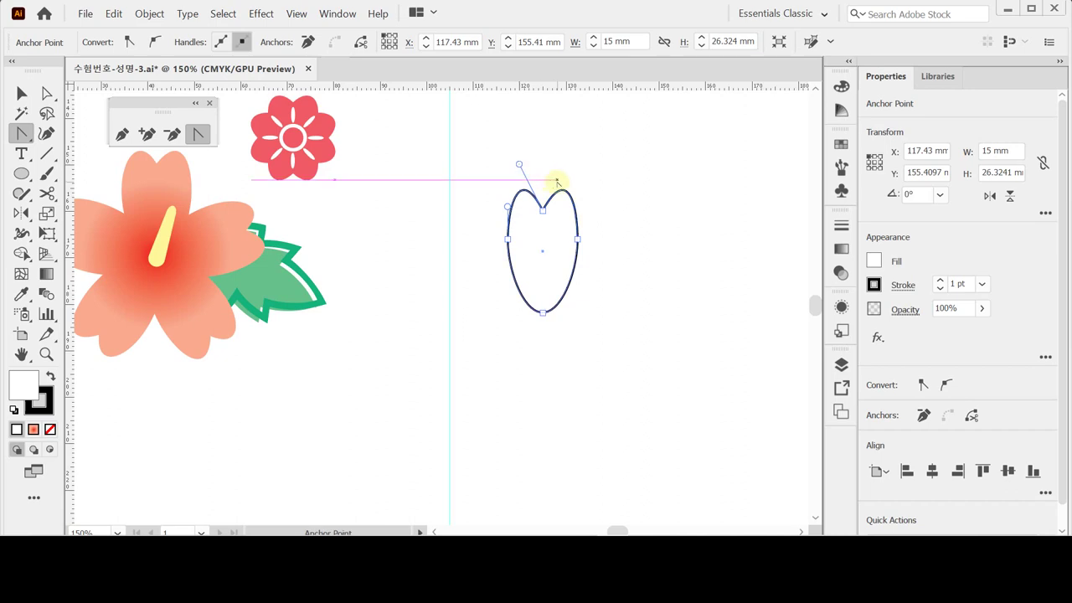
drag(519, 165, 521, 170)
key(a)
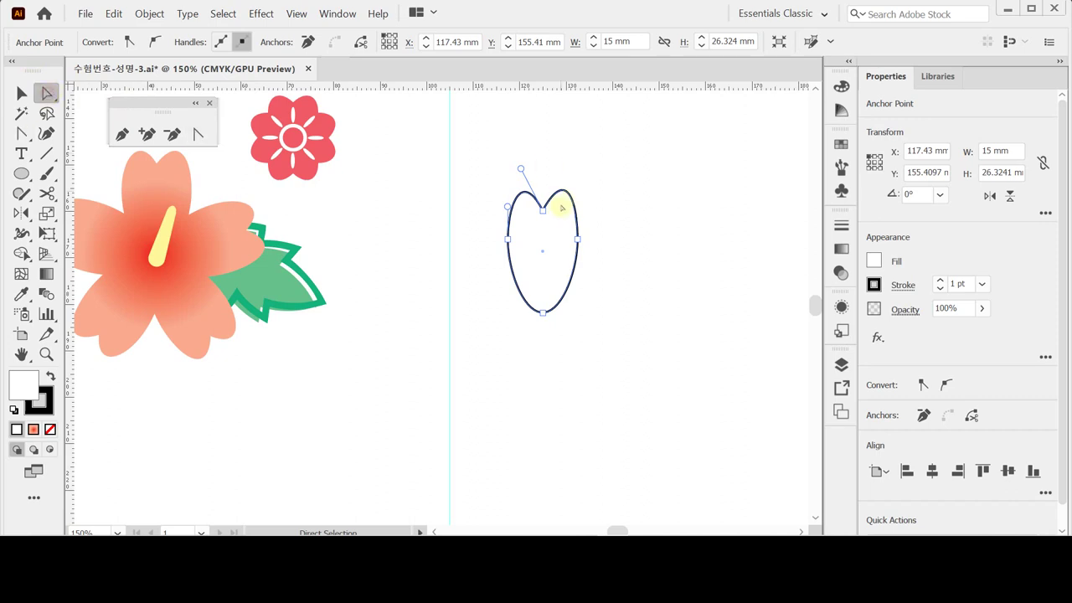
click(556, 194)
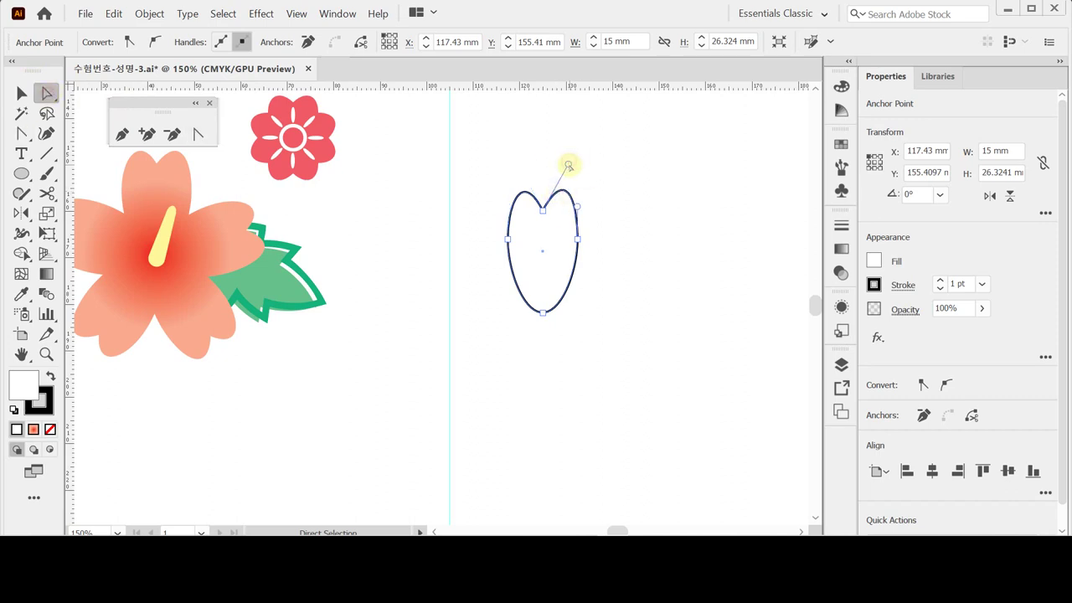
click(568, 164)
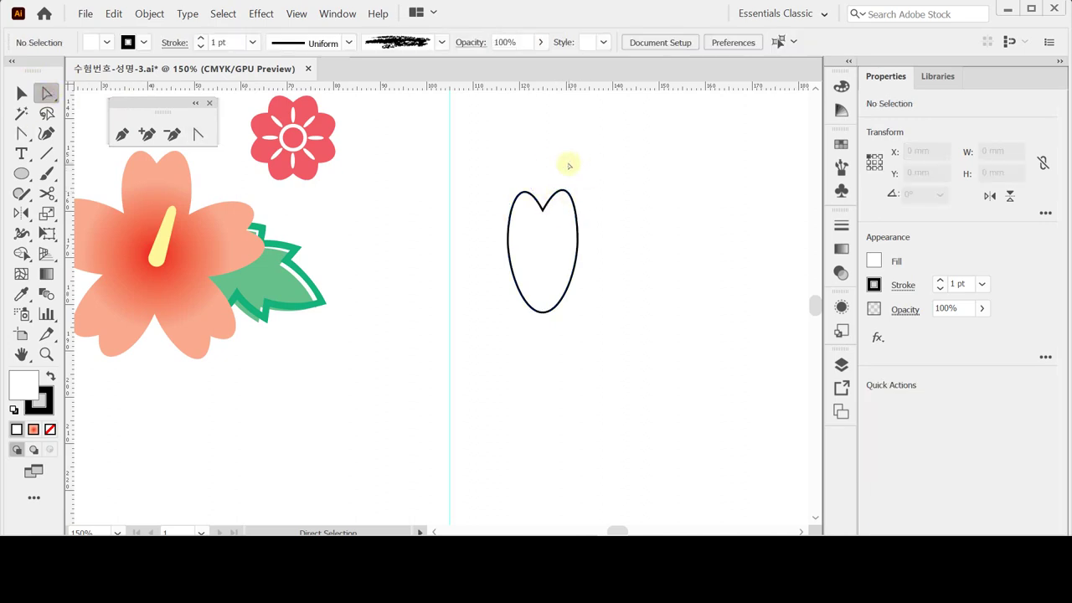
click(571, 211)
click(567, 168)
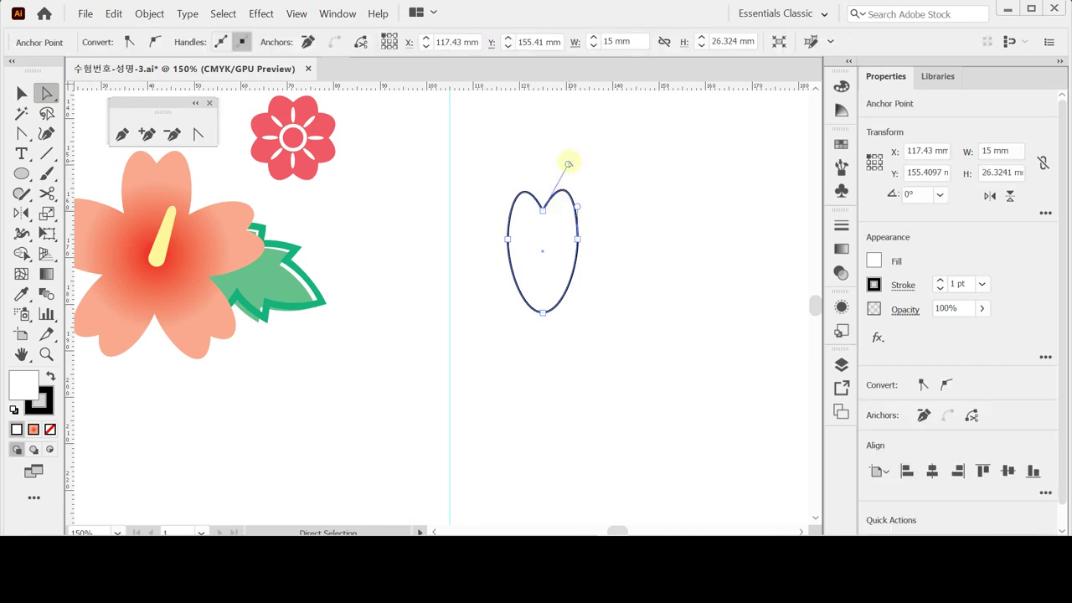
click(567, 170)
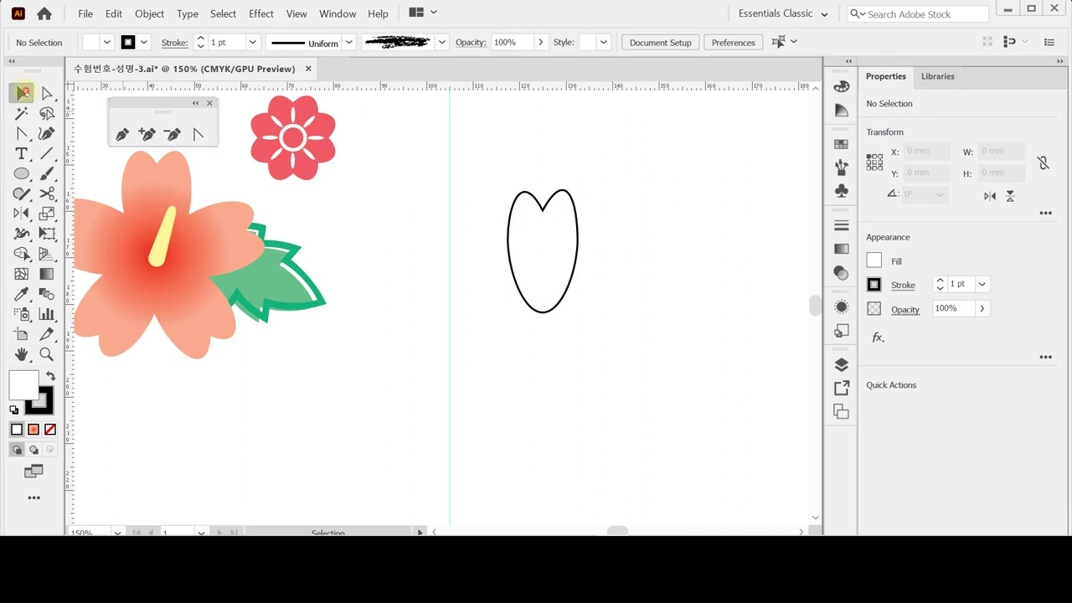
- Make a copy of the notched petal rotated 72° about its bottom anchor point
click(22, 93)
click(573, 230)
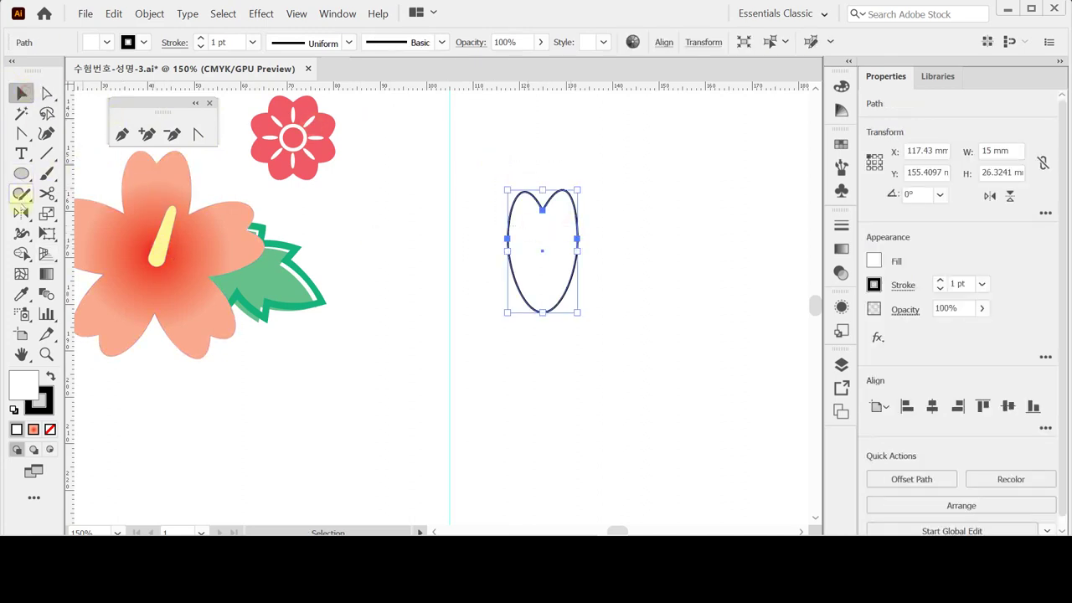
drag(21, 214, 64, 214)
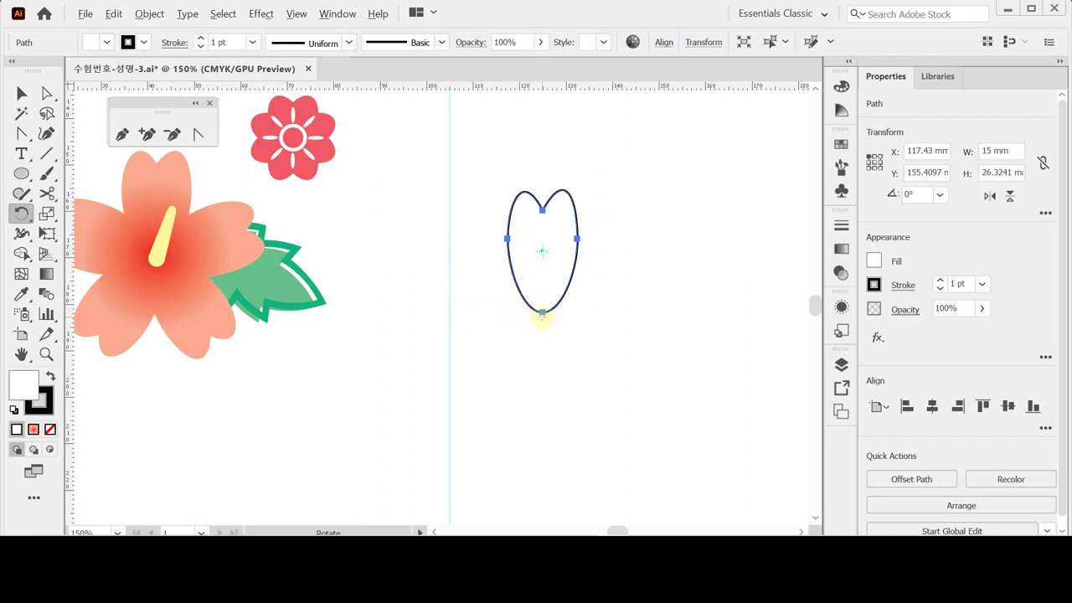
alt+click(543, 313)
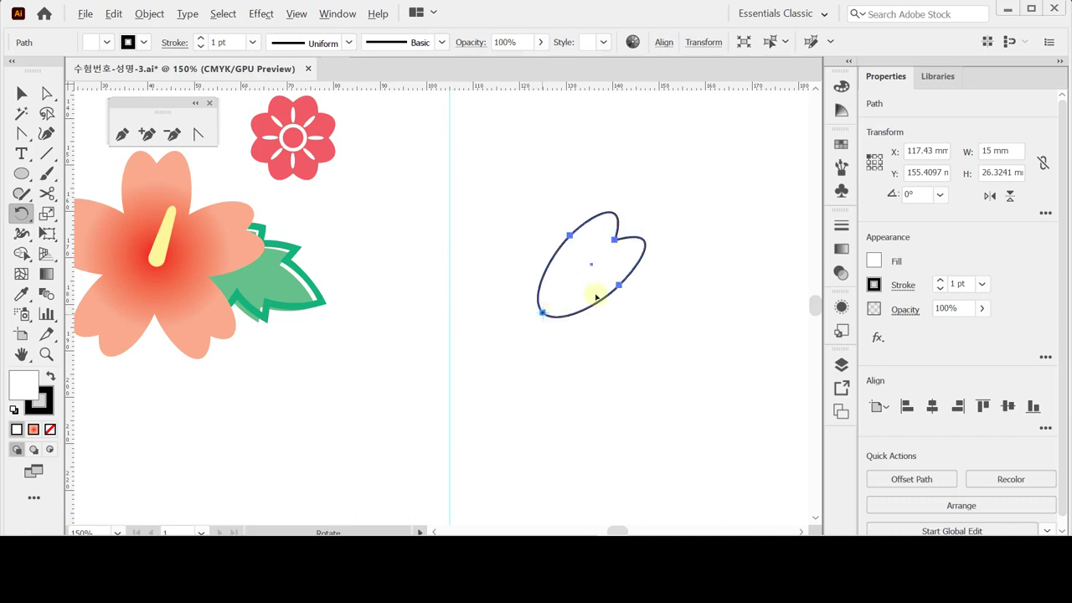
drag(586, 220, 762, 115)
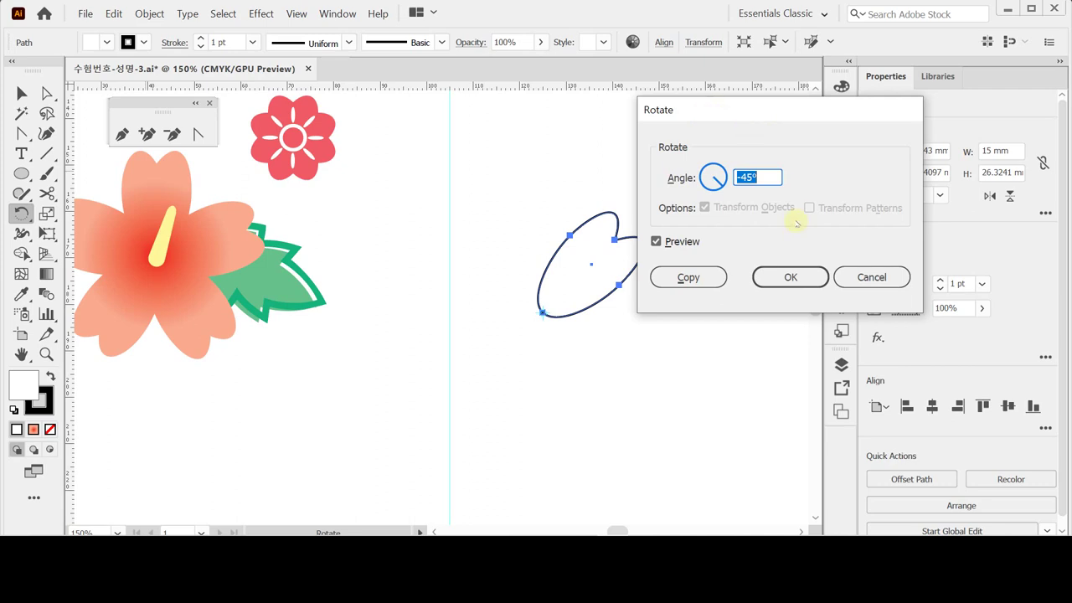
text(72)
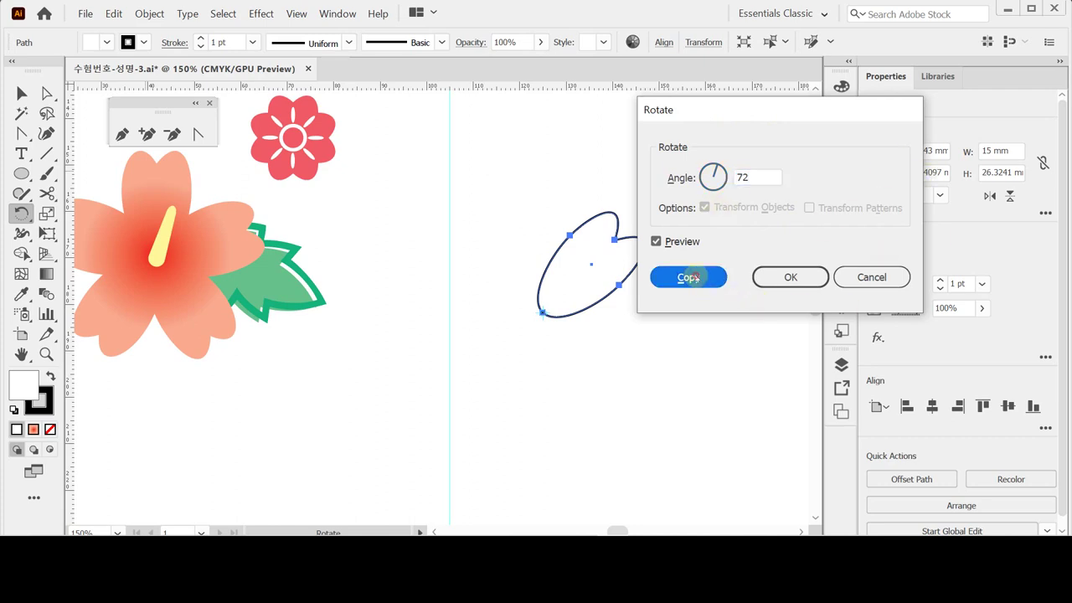
key(alt+c)
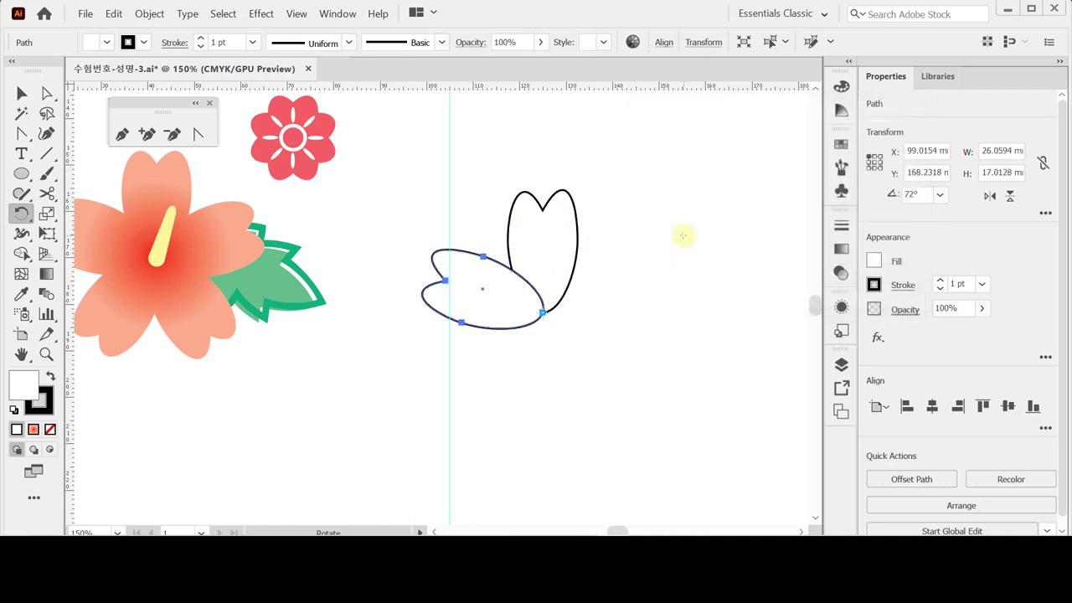
- Repeat the rotated petal copy three more times to complete a five-petal flower
key(ctrl+d)
key(ctrl+d)
key(ctrl+d)
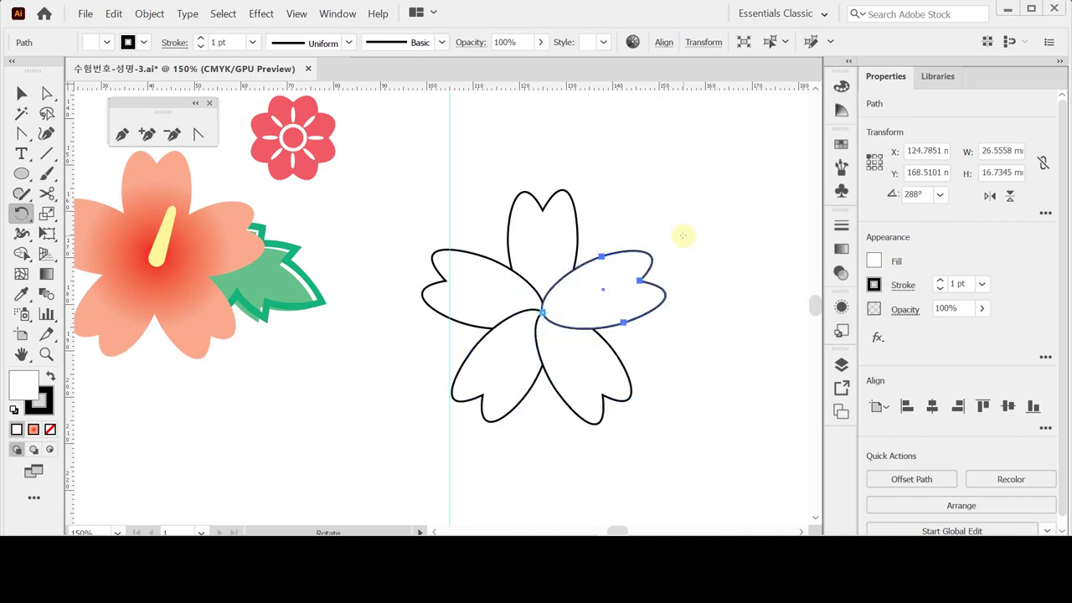
- Select all five petals and unite them into a single flower outline
drag(577, 289, 527, 232)
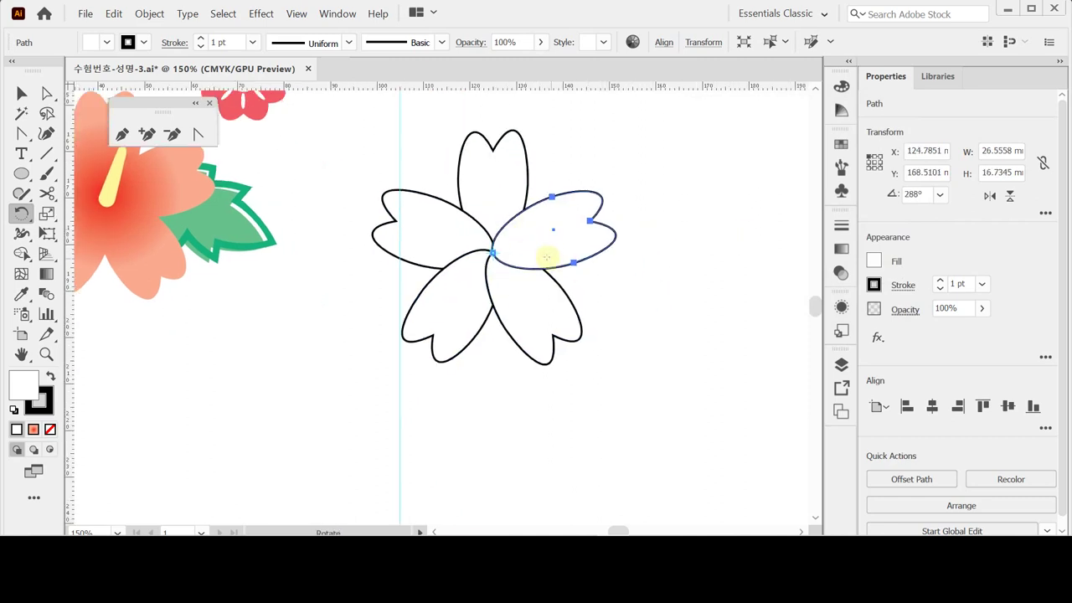
key(ctrl+a)
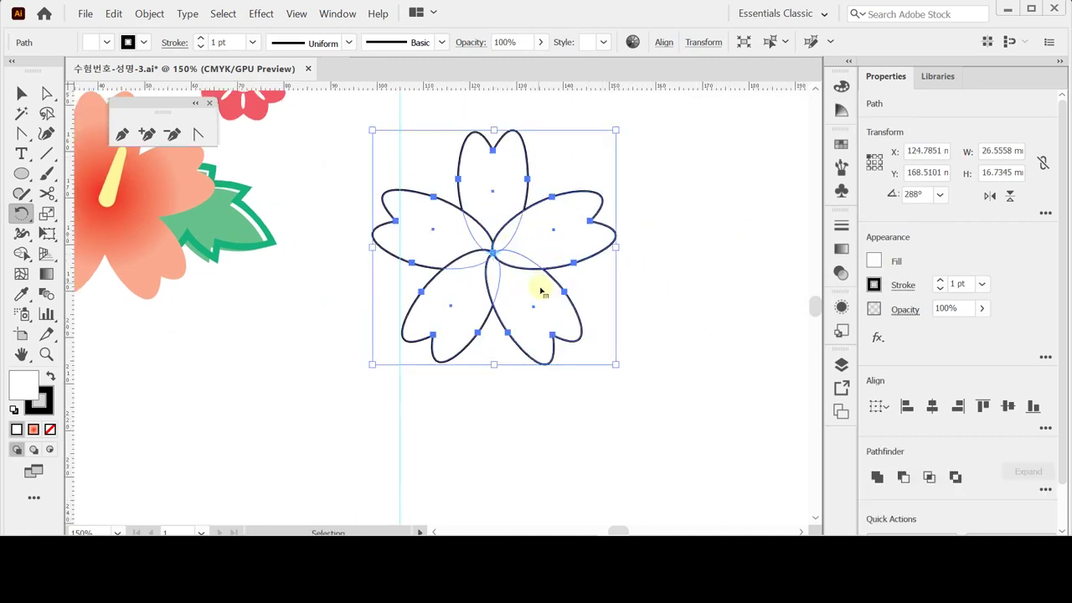
key(r)
click(877, 477)
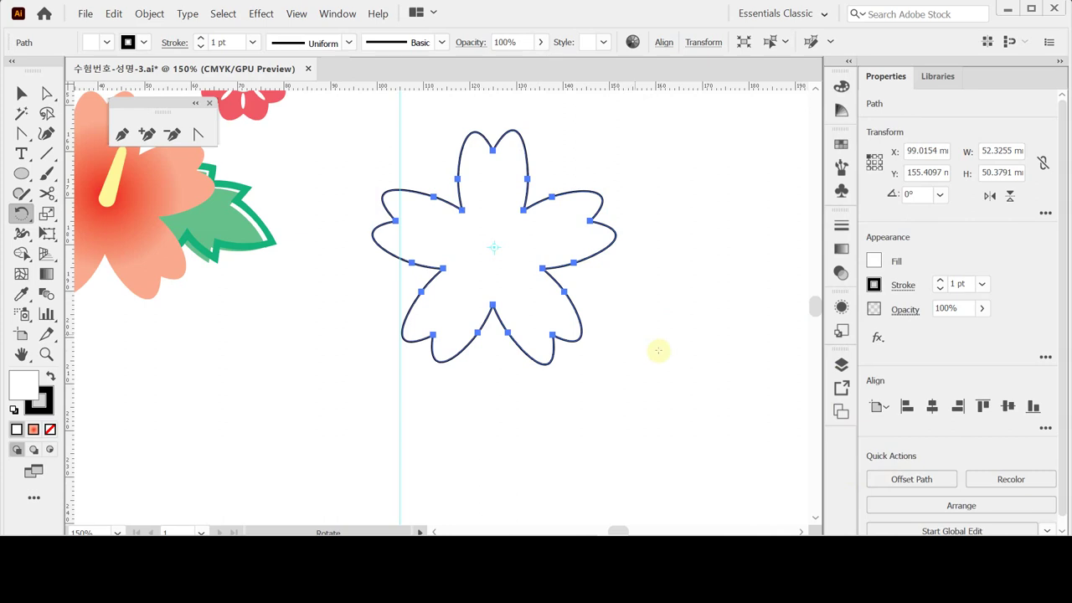
- Fill the united flower with the red-to-peach radial gradient and remove its stroke
key(space)
drag(453, 246, 564, 306)
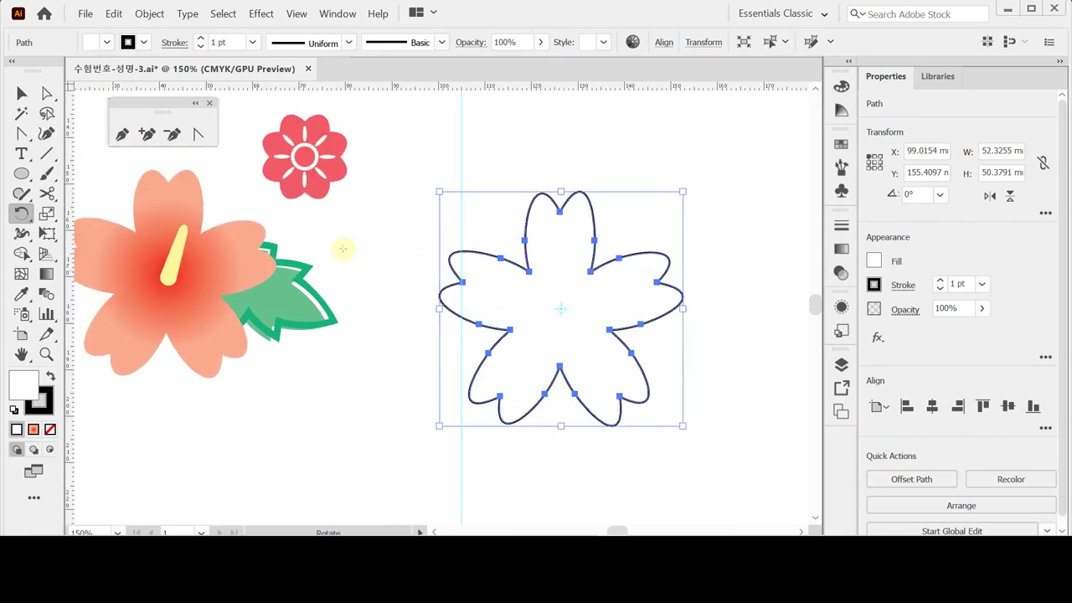
click(842, 249)
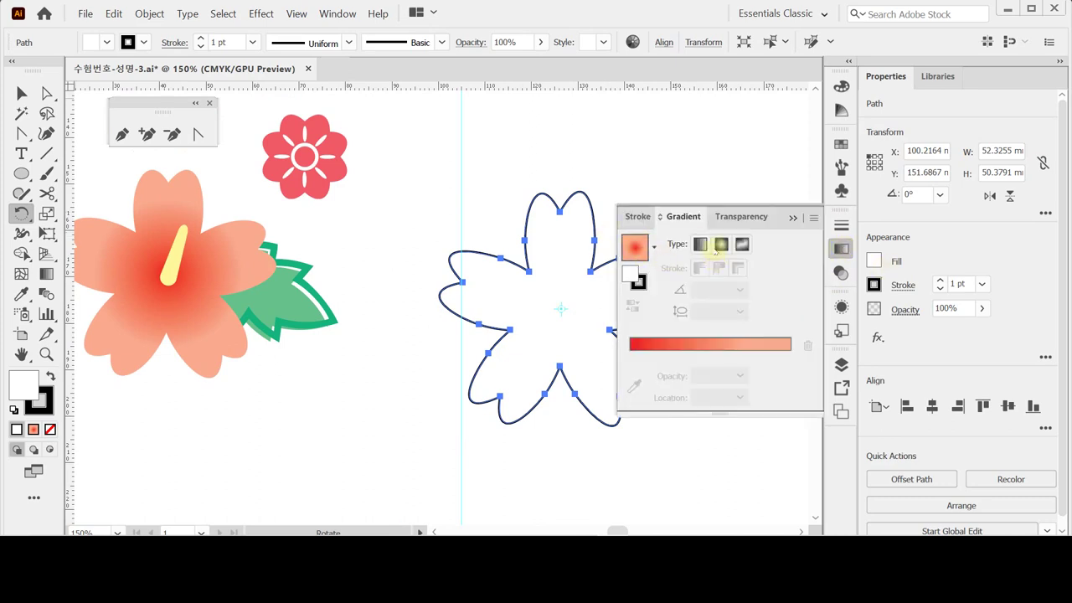
click(722, 243)
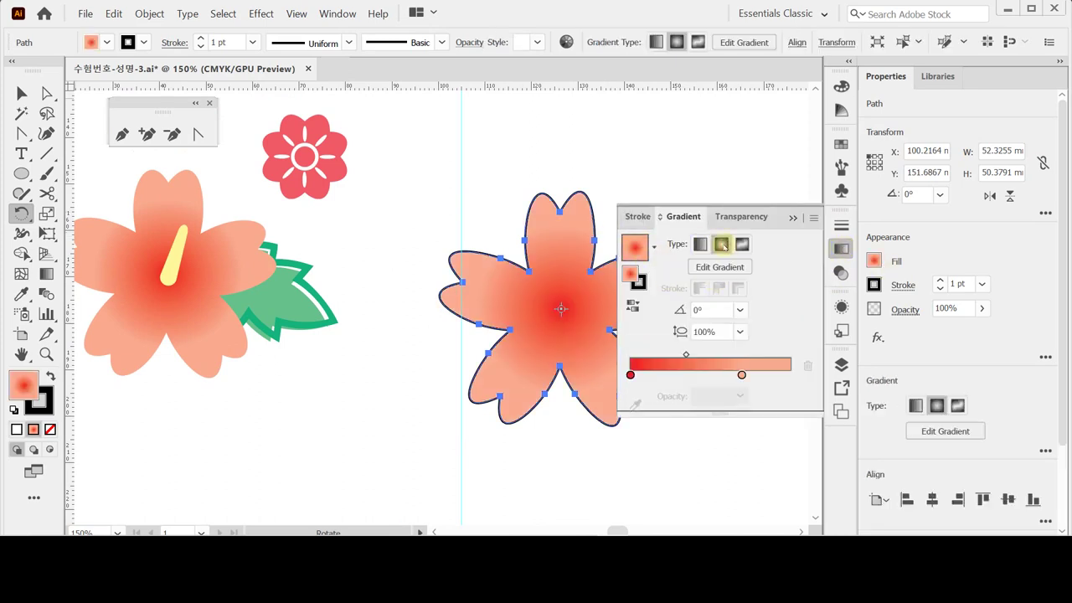
drag(555, 270, 532, 259)
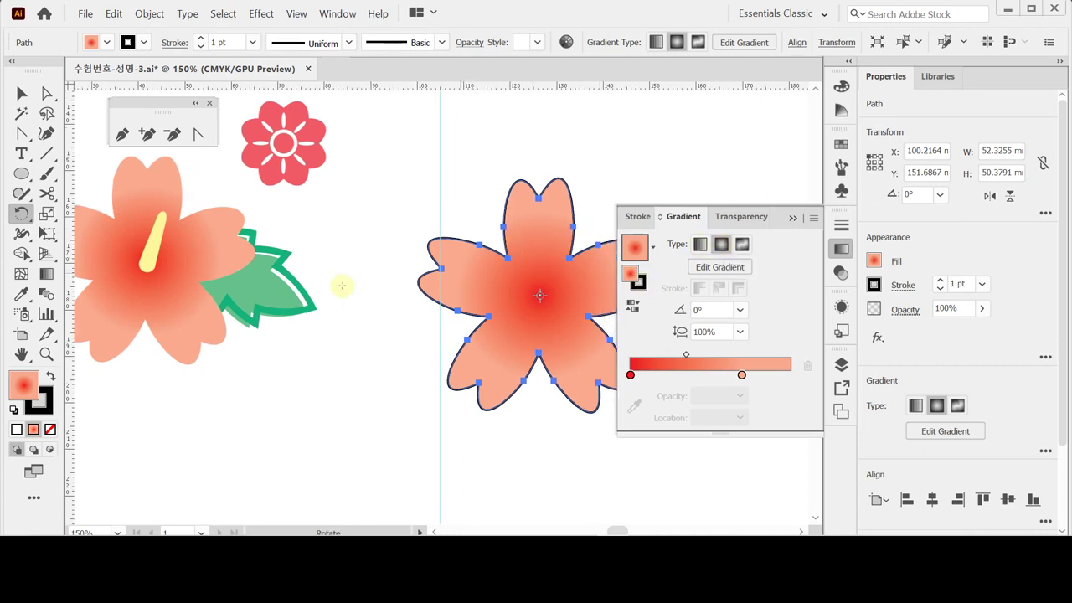
click(38, 402)
click(50, 429)
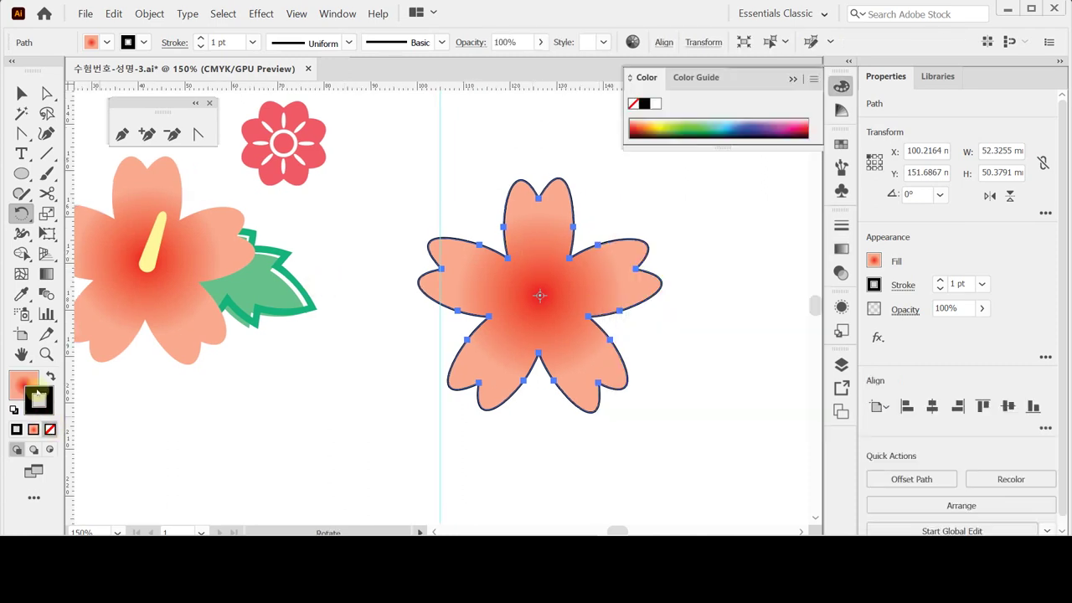
click(543, 346)
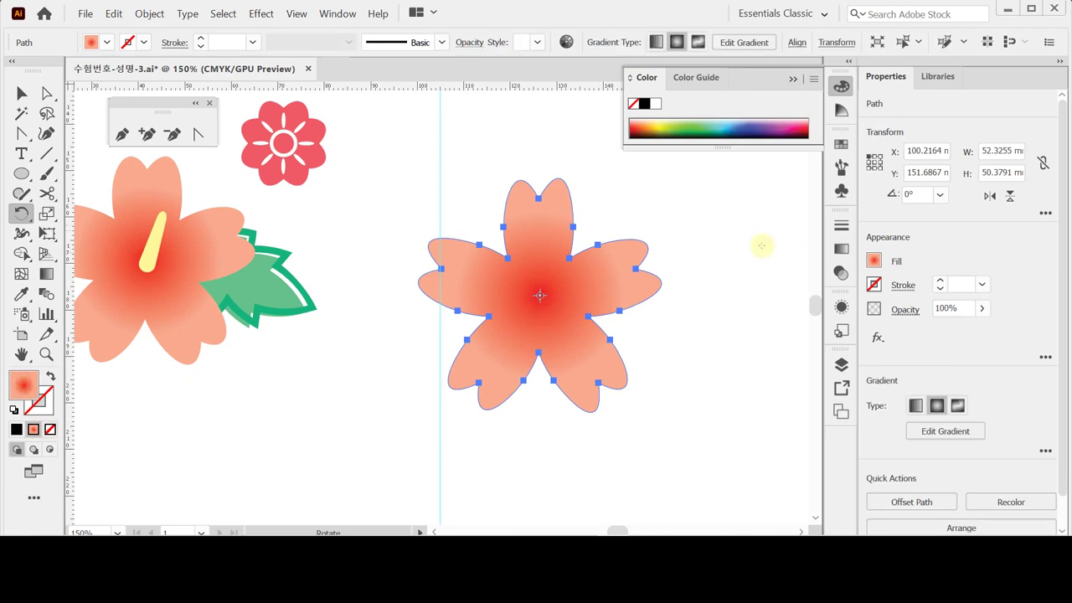
- Check the CMYK colour values of the red and peach stops in the flower's radial gradient
click(840, 249)
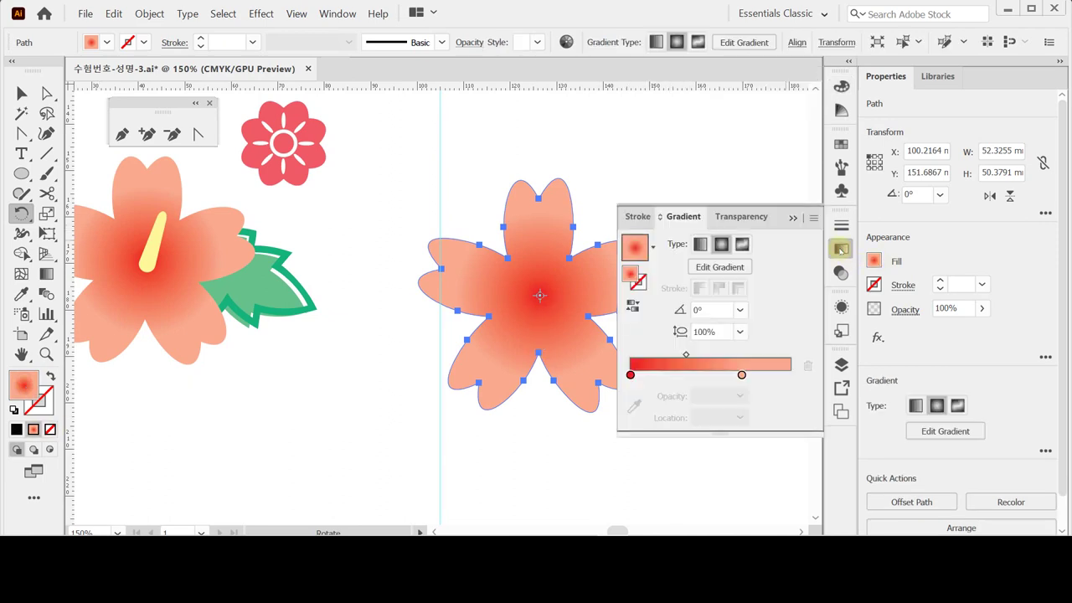
click(631, 375)
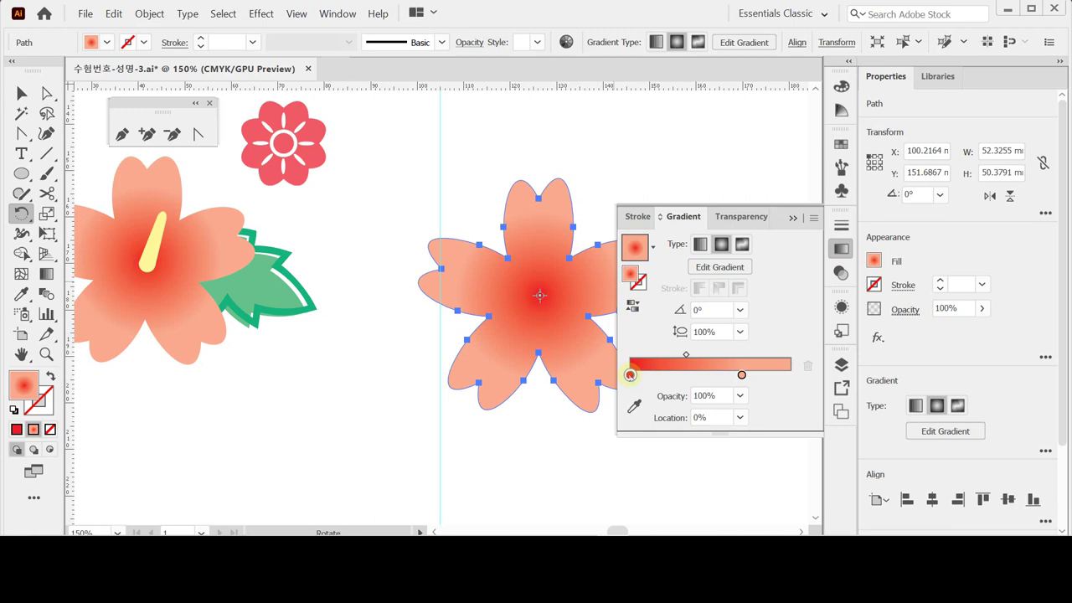
double_click(630, 375)
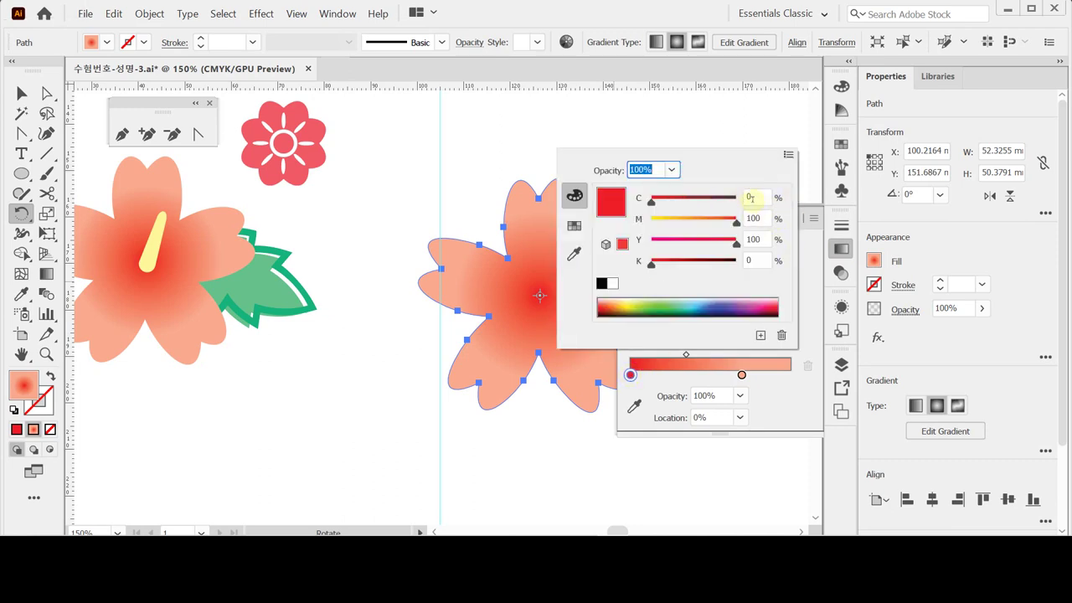
click(814, 272)
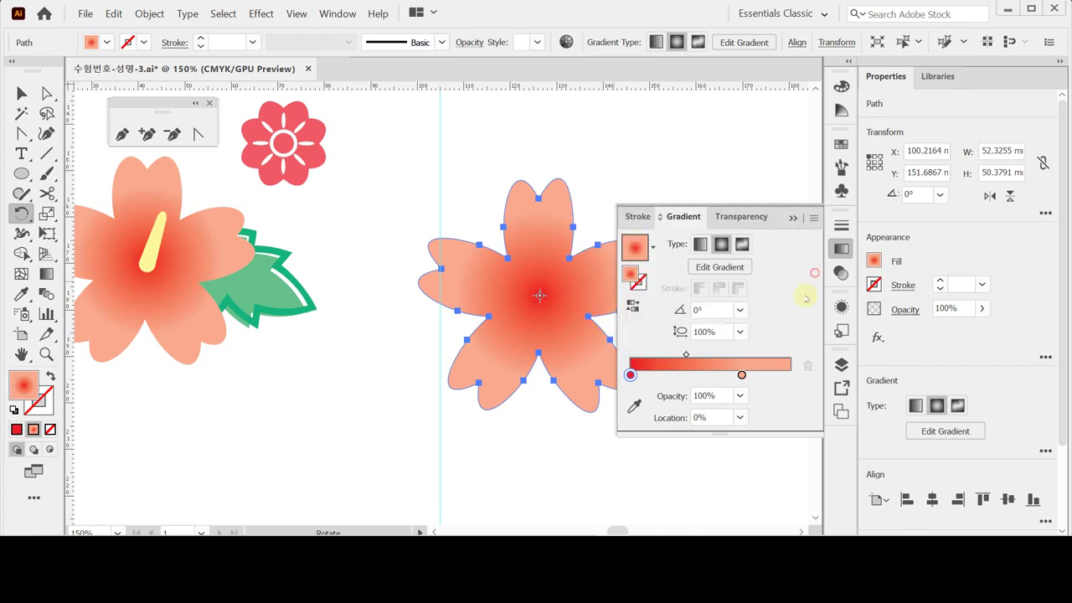
click(741, 376)
double_click(742, 376)
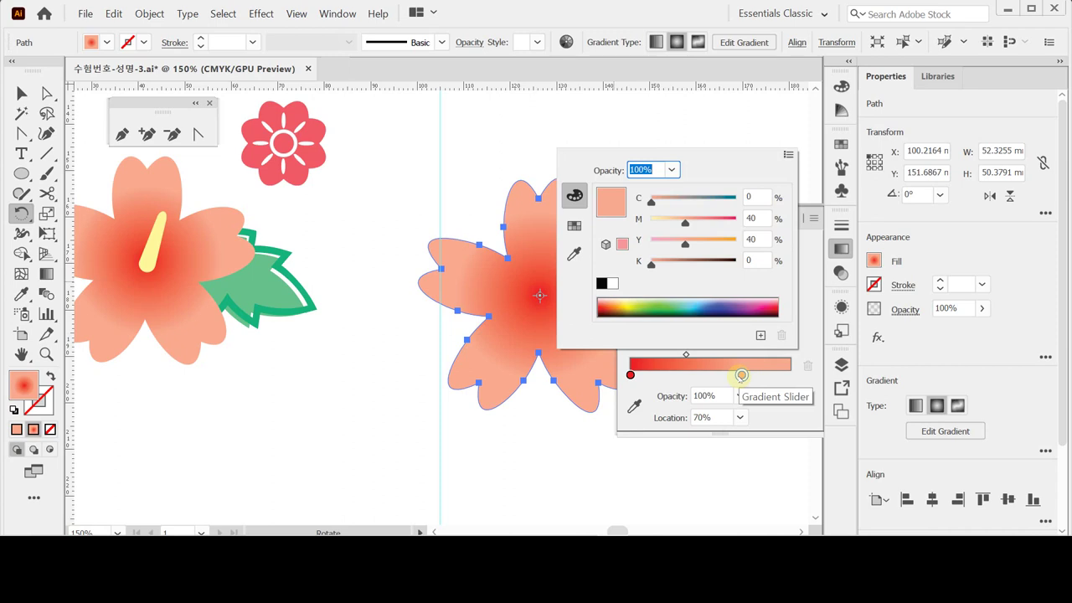
click(821, 299)
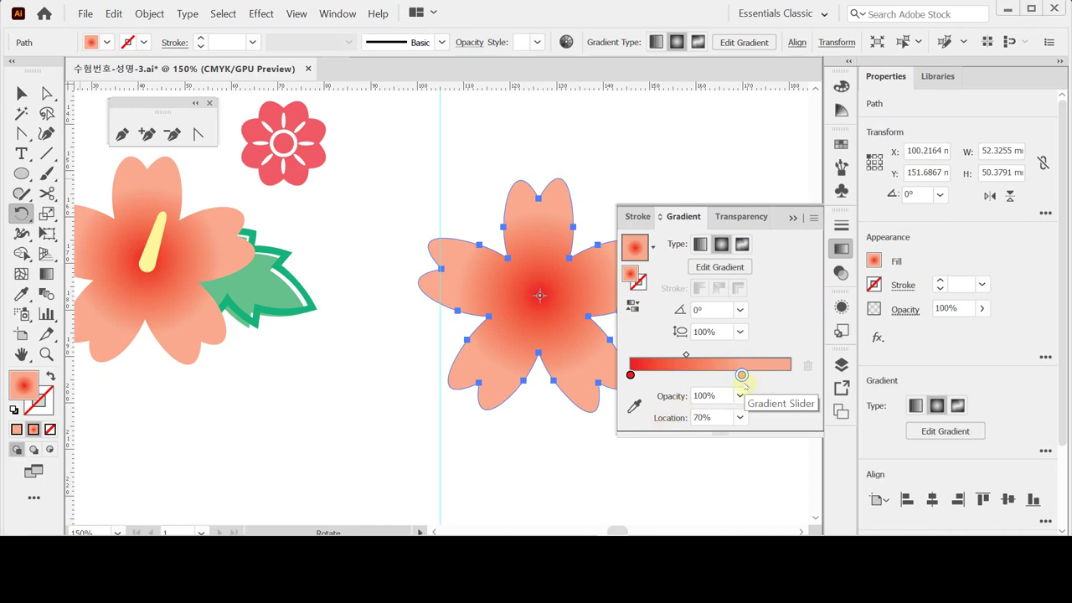
- Draw a vertical rounded rectangle about 3.4 mm wide and 15.7 mm high at the flower's centre as its stamen
click(841, 249)
key(v)
ctrl+click(603, 152)
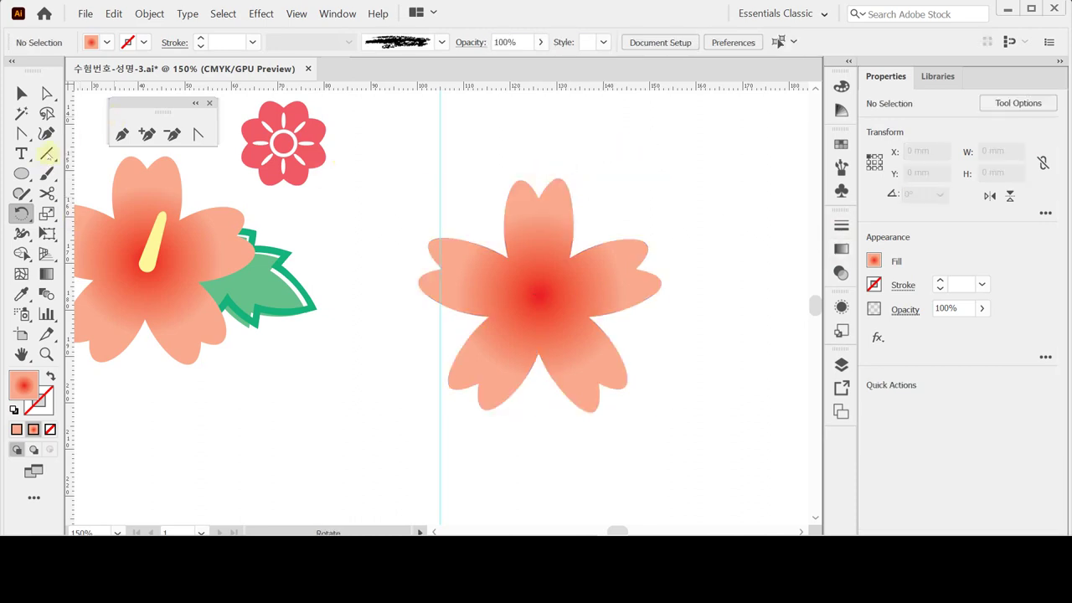
click(21, 174)
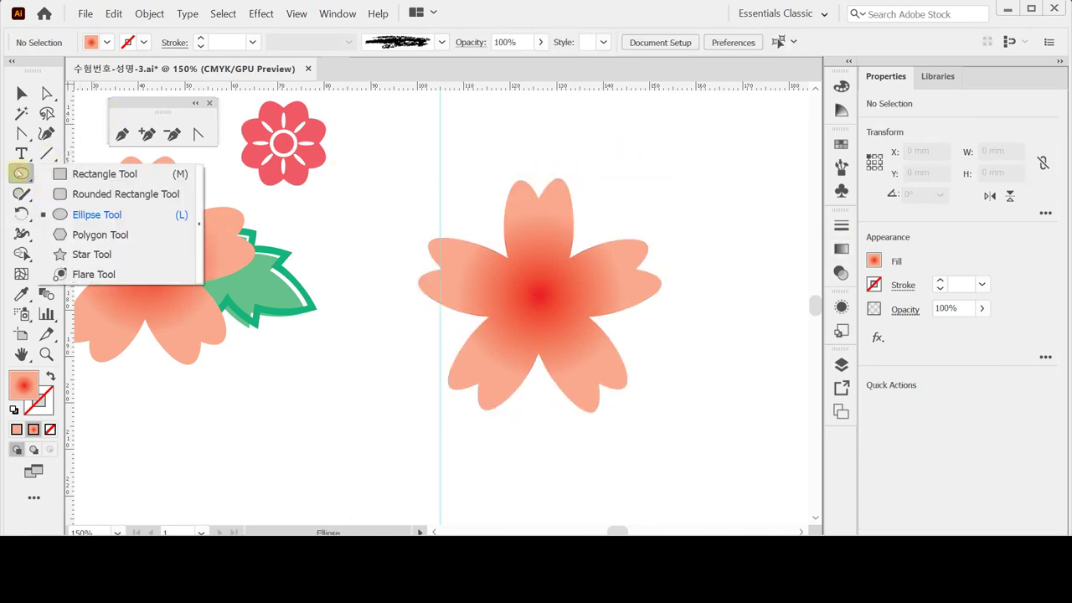
click(72, 194)
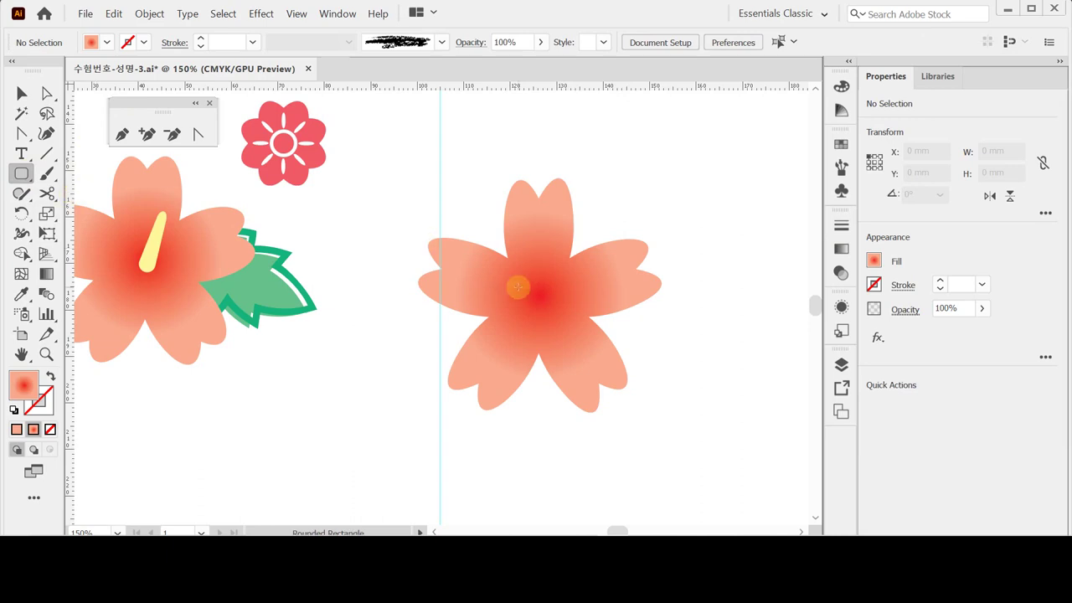
drag(531, 237, 546, 309)
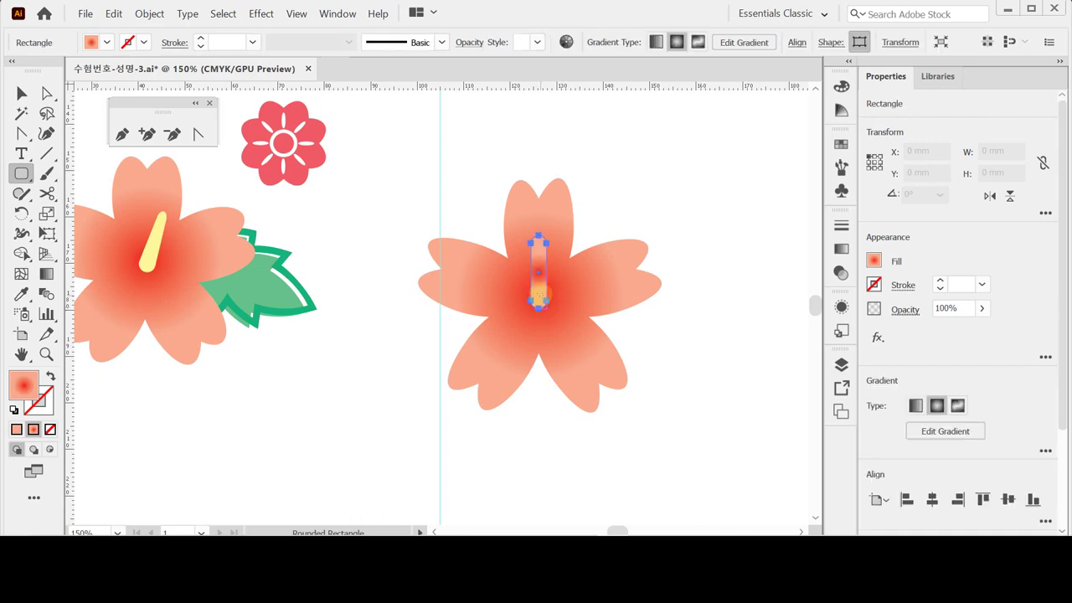
- Give the stamen a solid yellow fill of C 0, M 0, Y 50, K 0 with no stroke
click(13, 409)
click(18, 386)
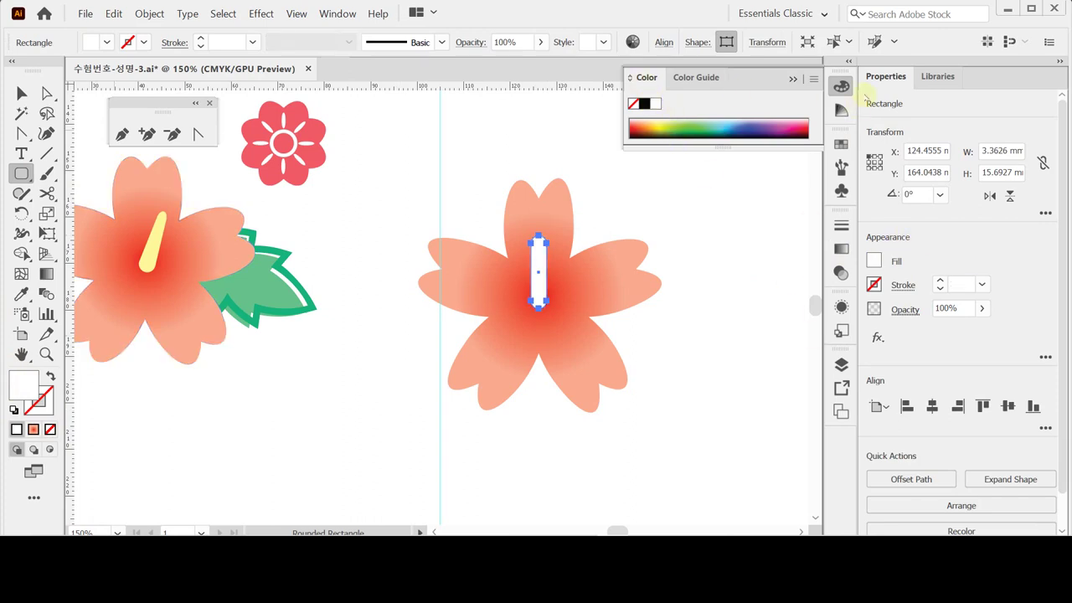
drag(841, 85, 663, 72)
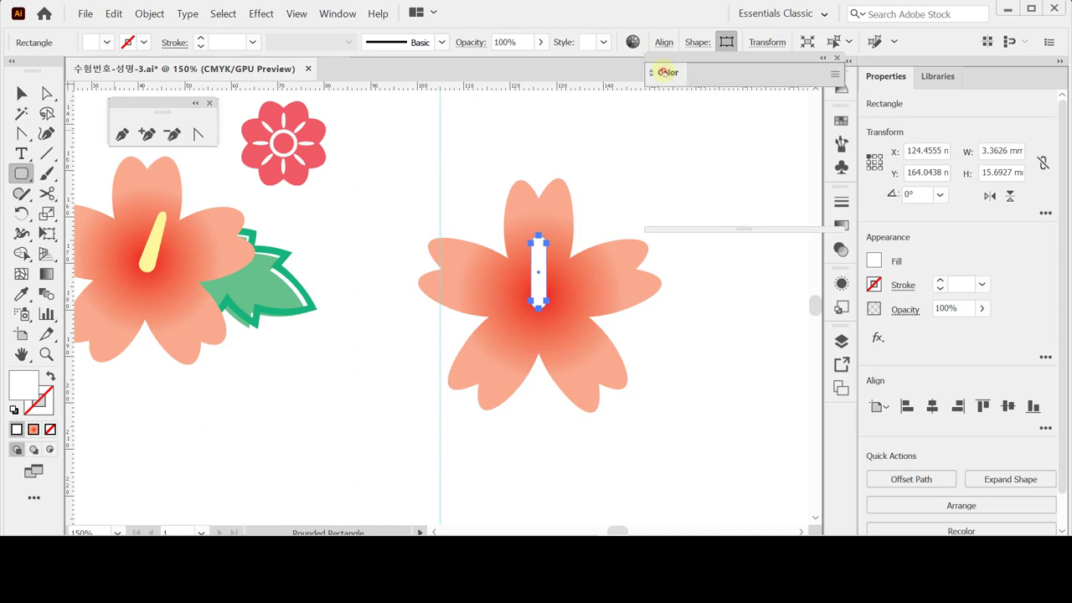
click(663, 72)
click(807, 143)
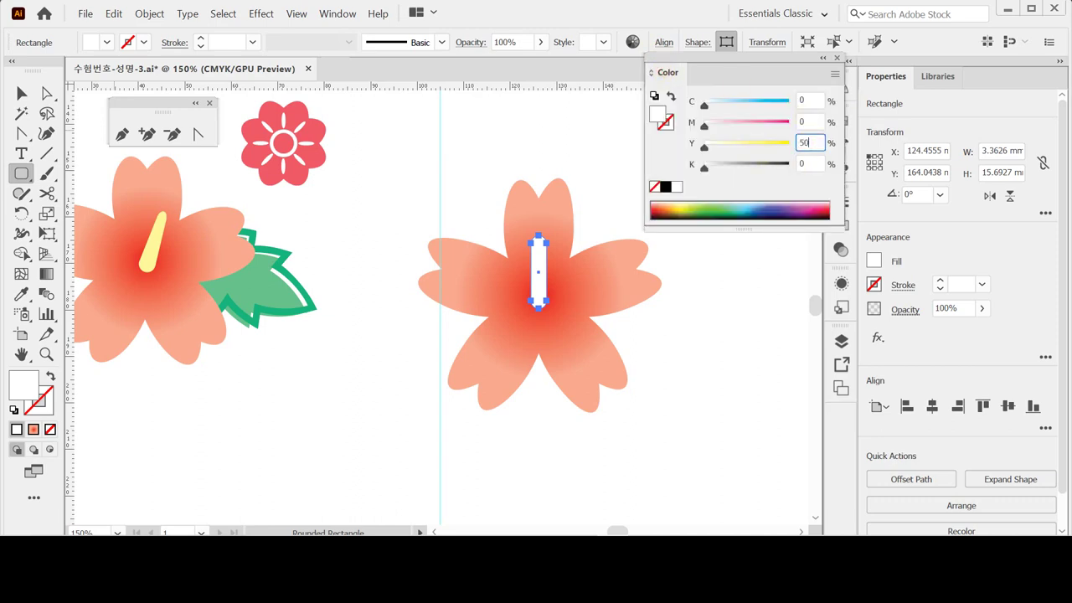
text(50)
key(Return)
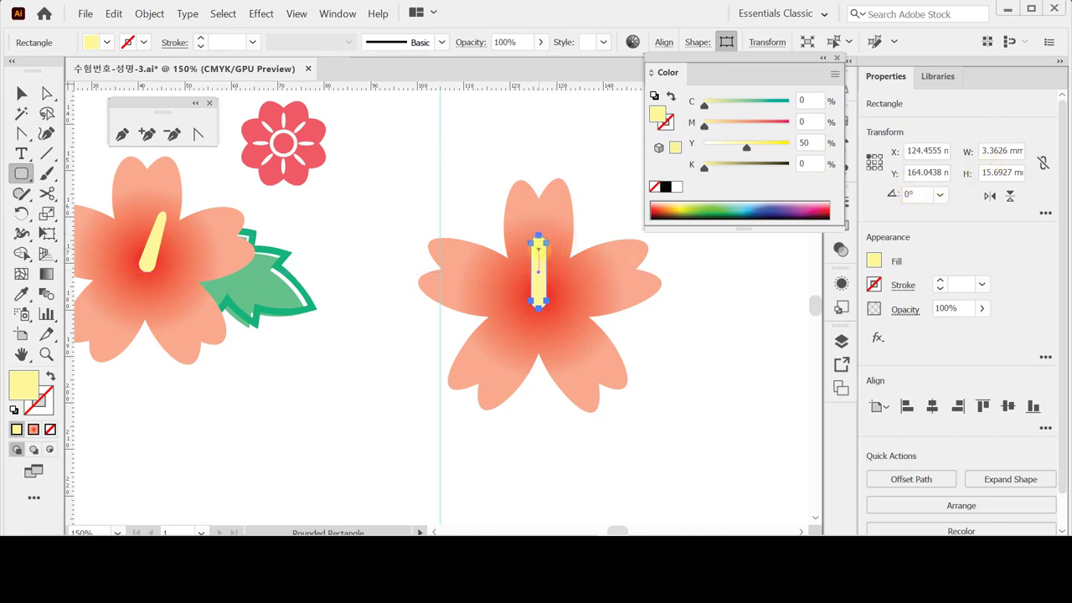
- Select the gradient-filled flower behind the stamen and lock it
click(556, 247)
key(ctrl)
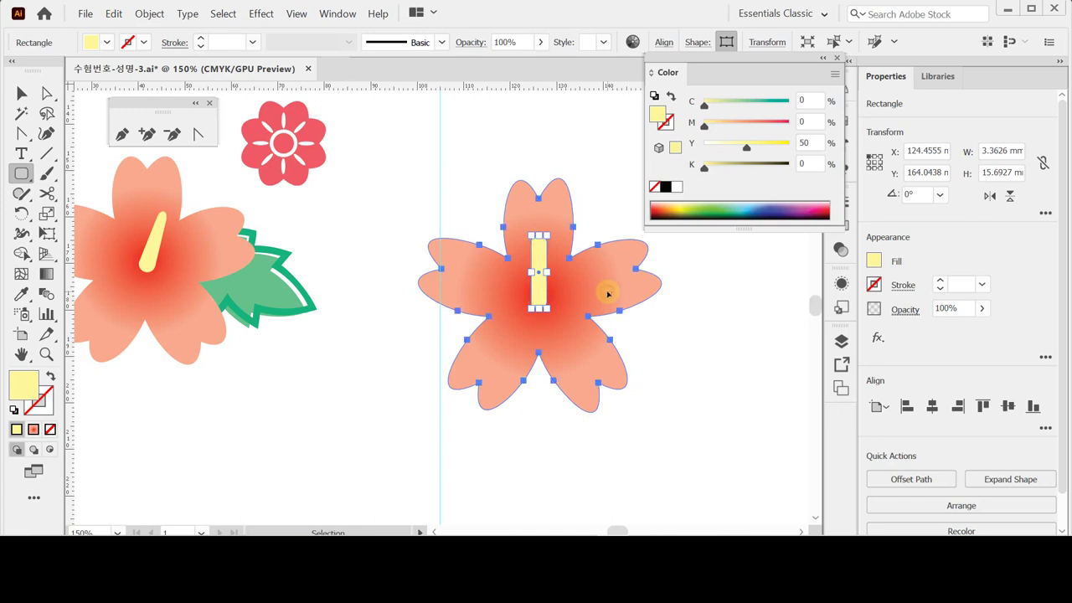
ctrl+click(609, 293)
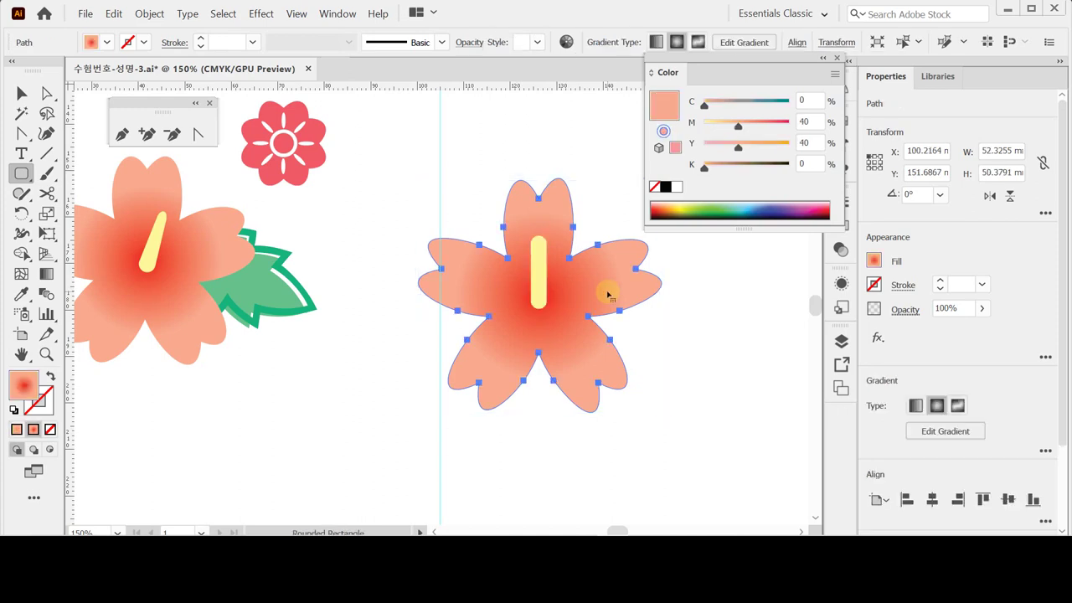
key(ctrl+shift+a)
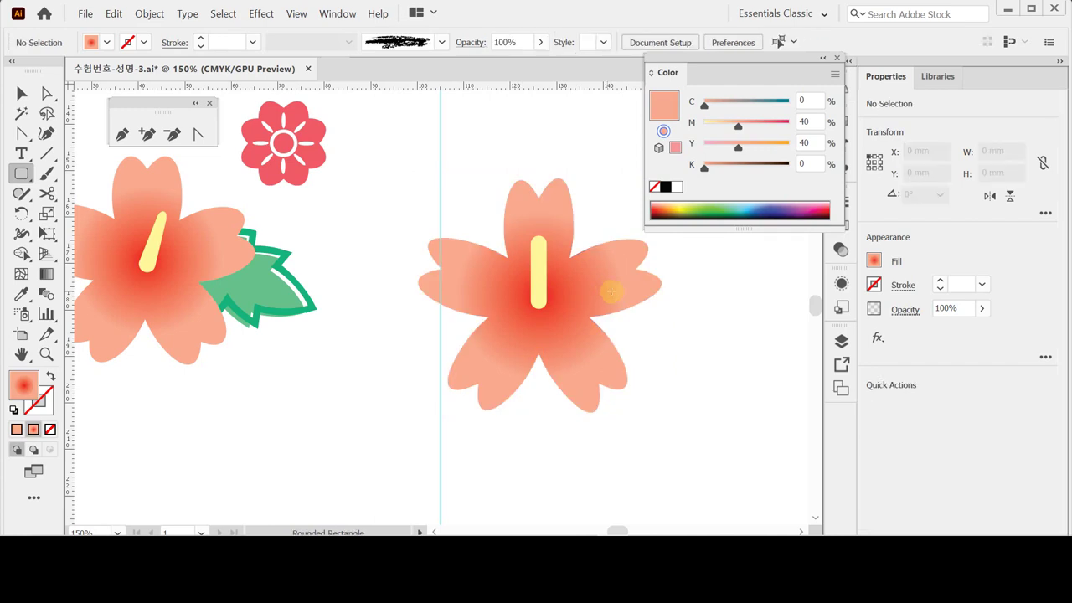
click(149, 13)
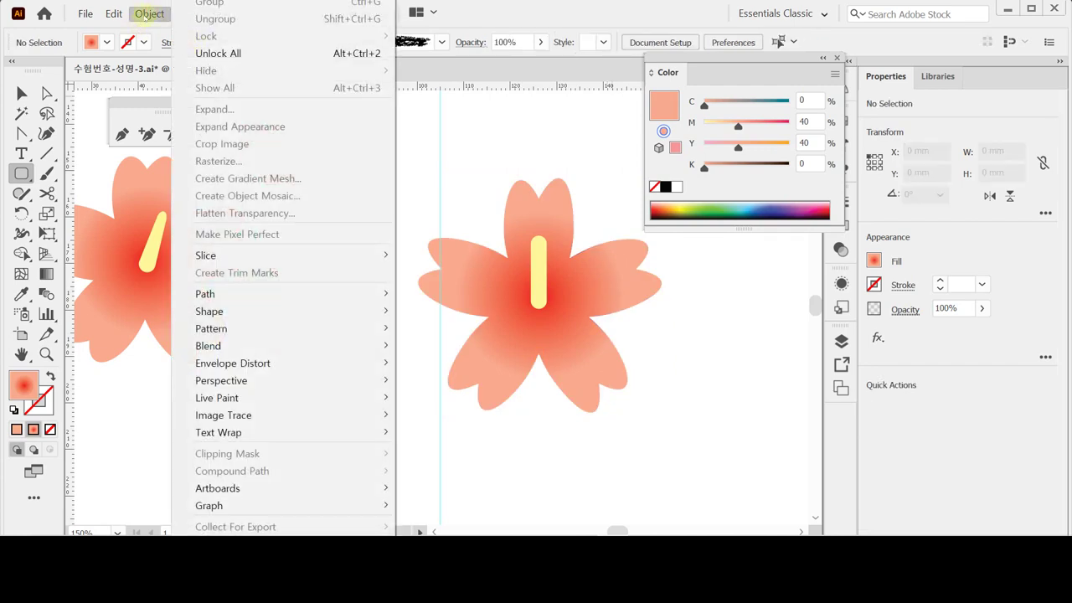
key(Escape)
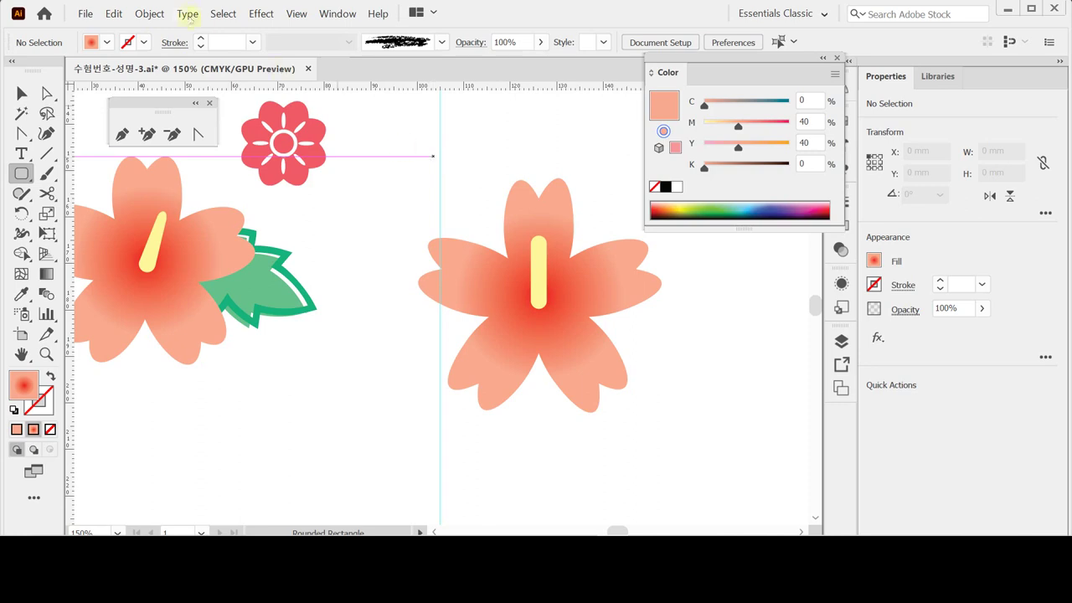
click(149, 14)
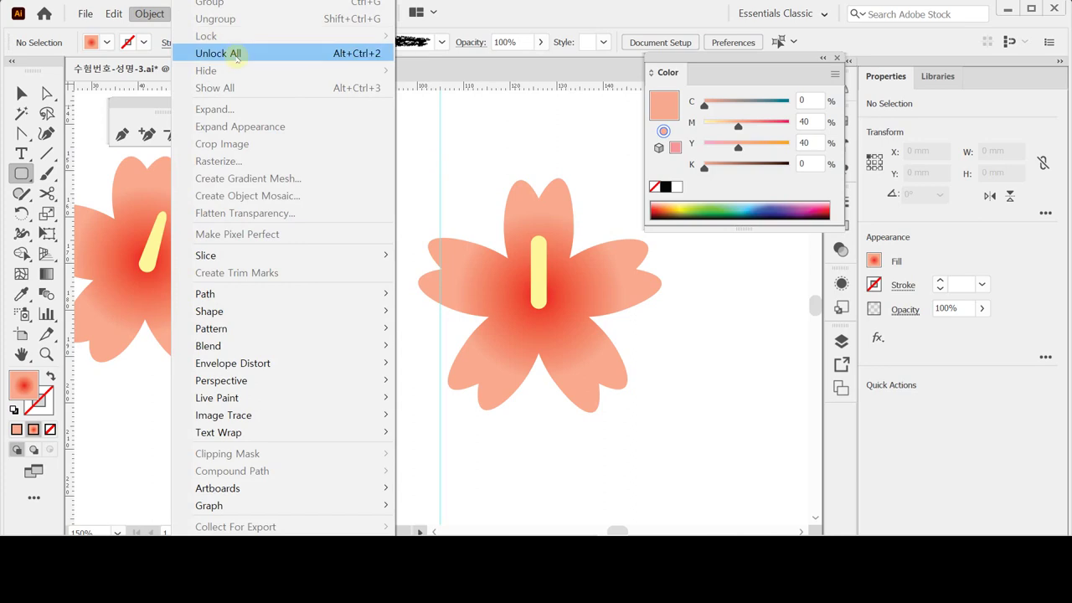
click(497, 123)
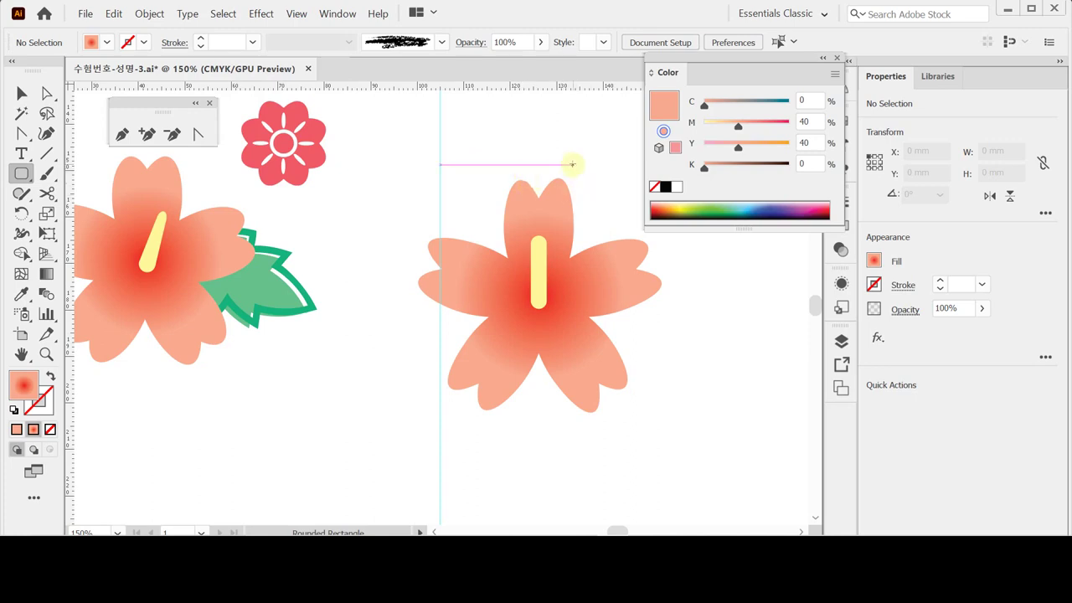
- Taper the stamen in outline view by scaling its upper anchor points narrower, and return to the preview view
key(ctrl)
key(ctrl+y)
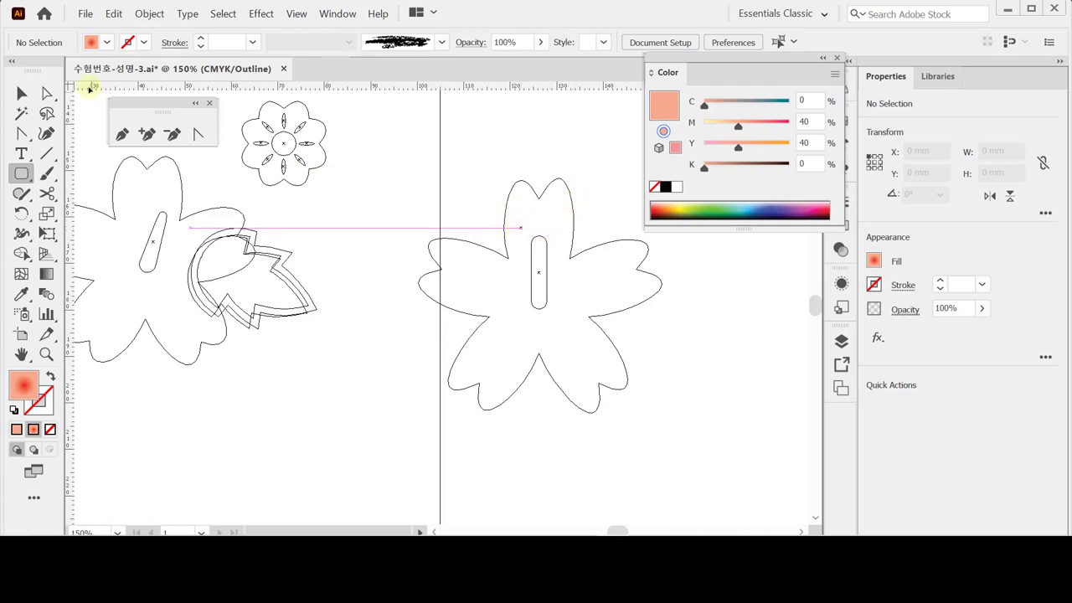
click(47, 93)
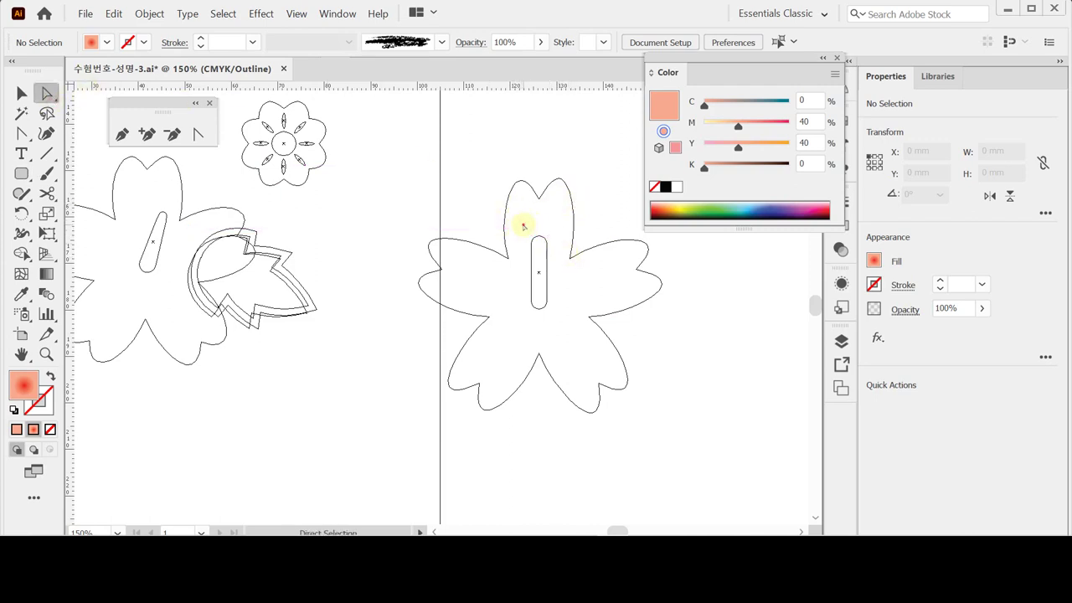
drag(522, 225, 552, 256)
drag(553, 256, 553, 256)
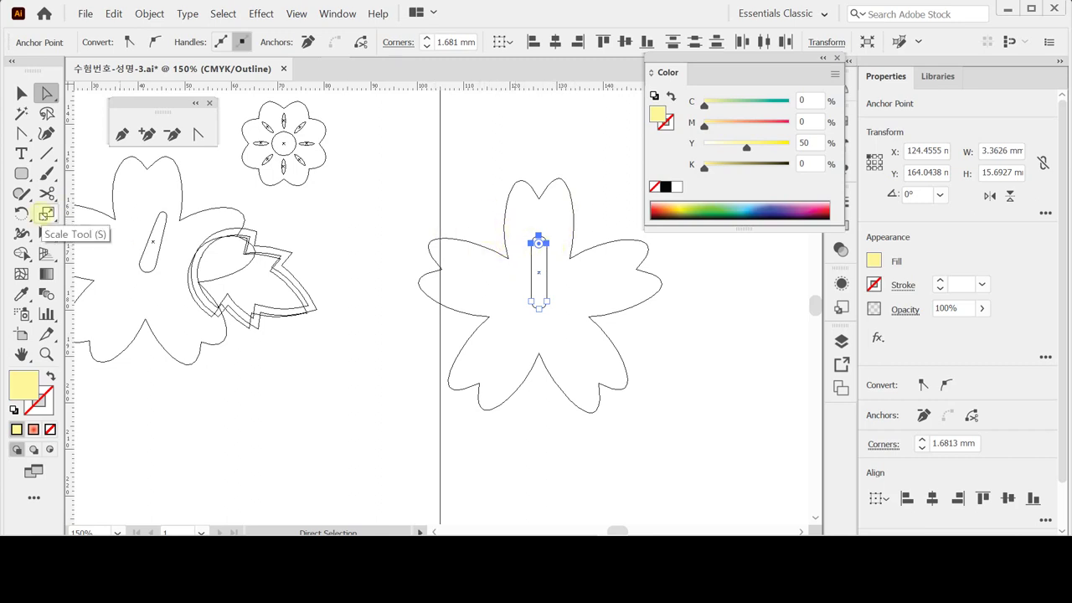
click(46, 214)
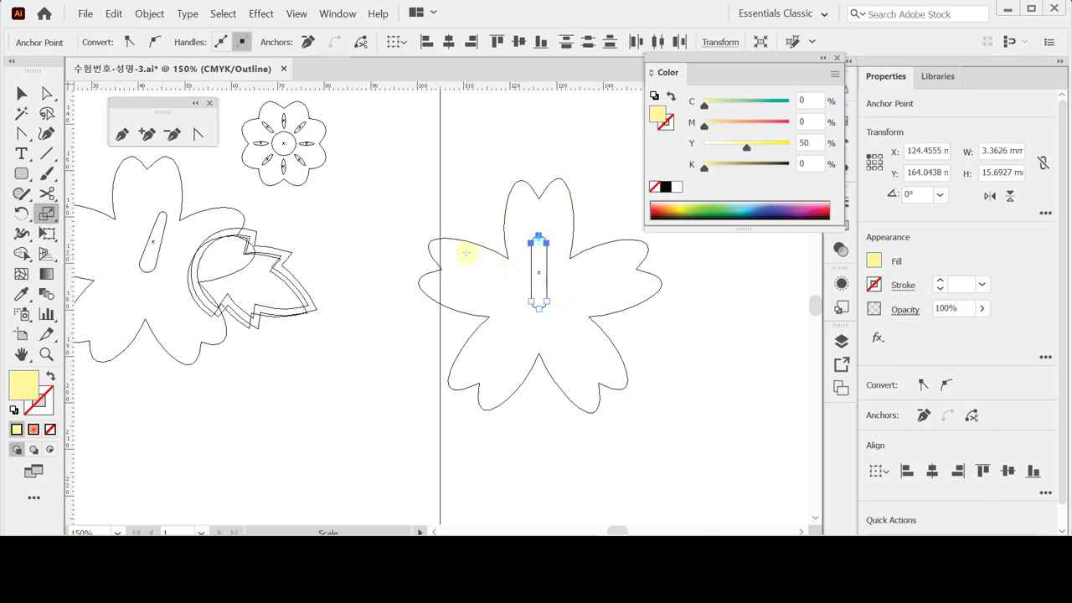
drag(468, 250, 494, 256)
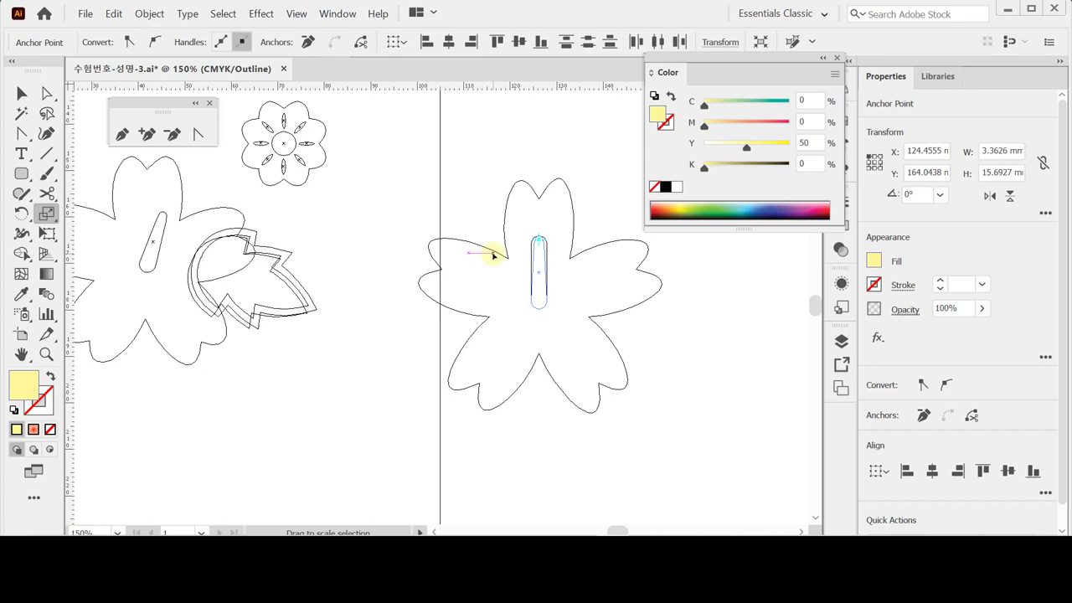
drag(494, 255, 492, 252)
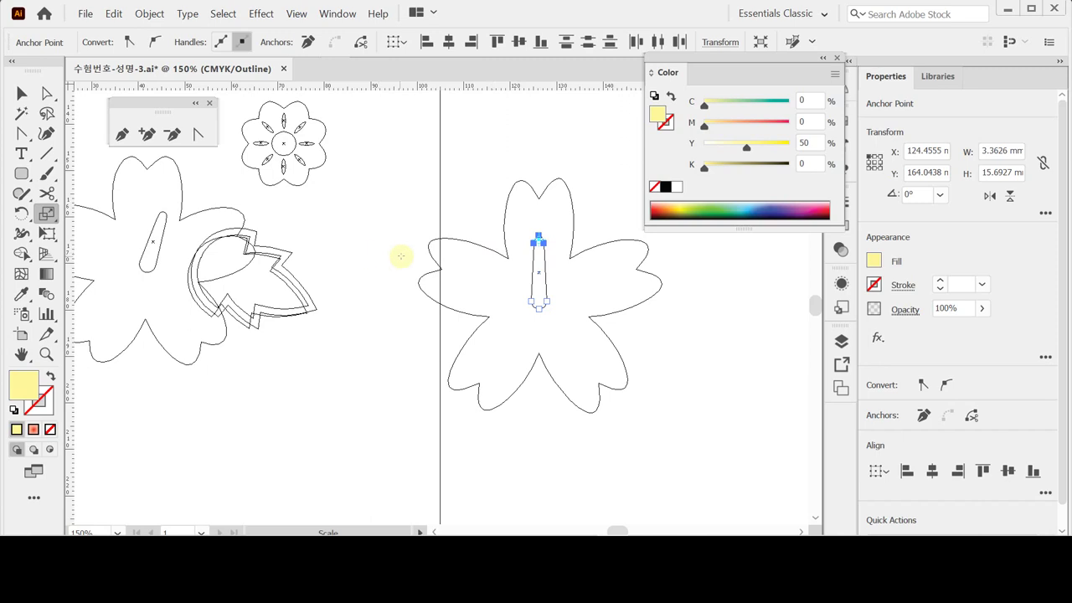
key(a)
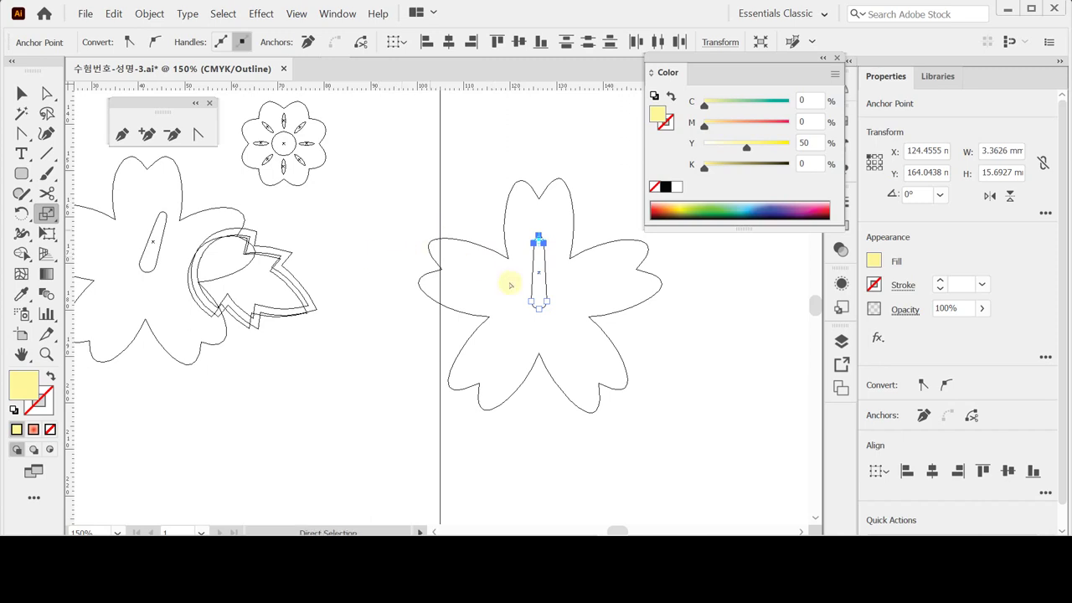
key(ctrl+y)
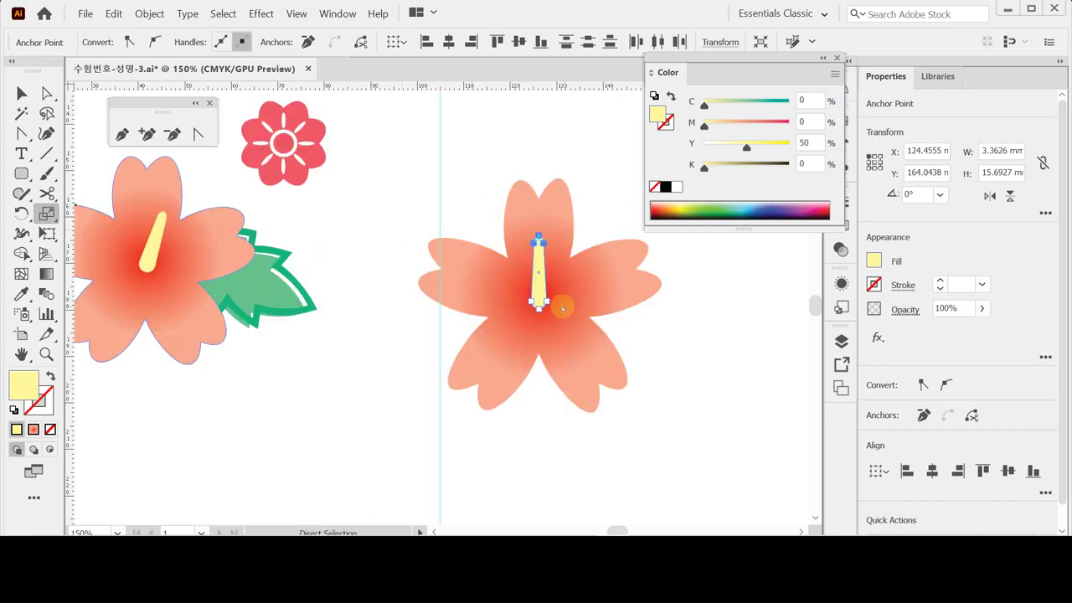
- Rotate the tapered stamen clockwise by about 21° and position its wide end at the flower's centre
click(538, 287)
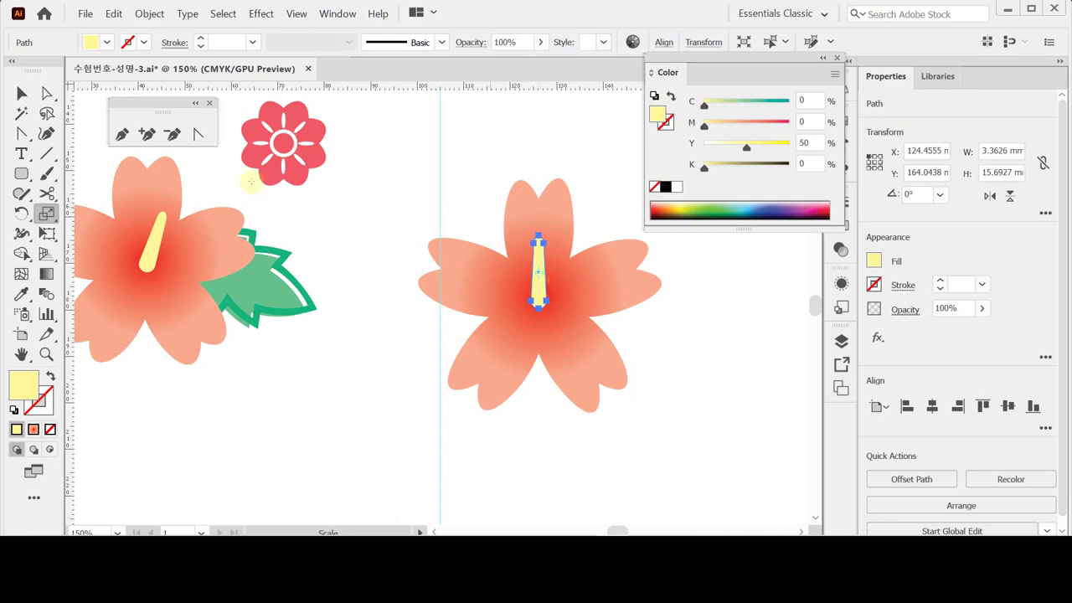
click(22, 93)
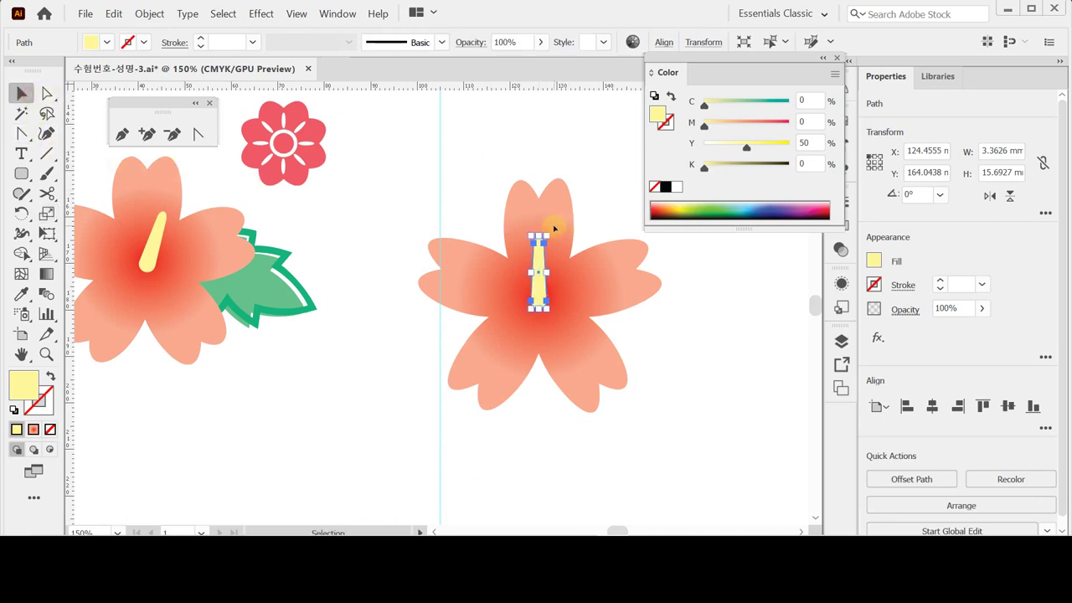
drag(552, 229, 568, 244)
mouse_move(544, 287)
mouse_down()
mouse_move(533, 307)
mouse_move(541, 289)
mouse_up()
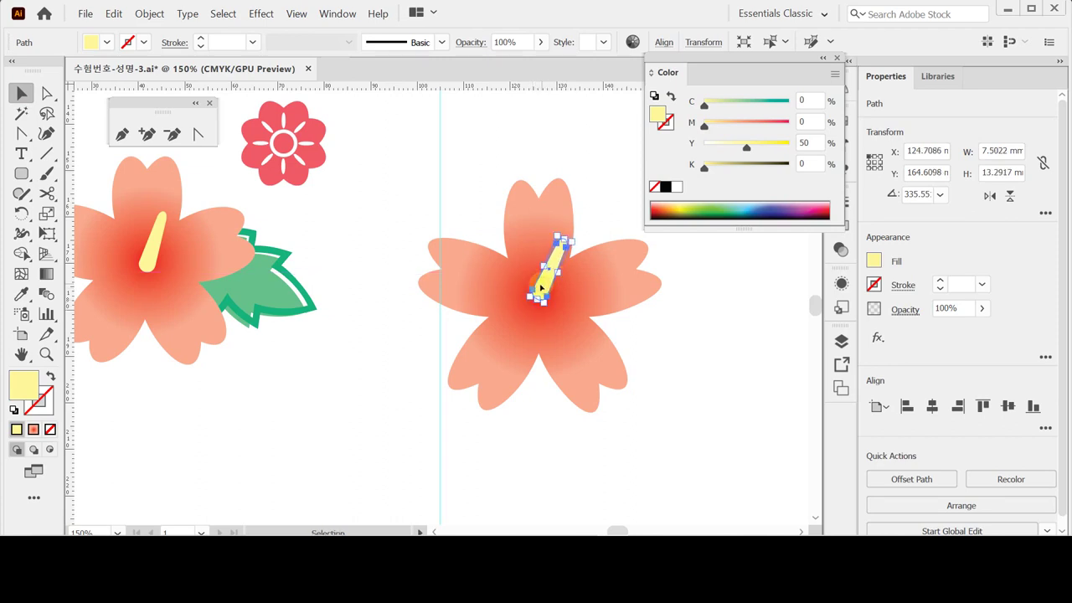
drag(578, 243, 574, 241)
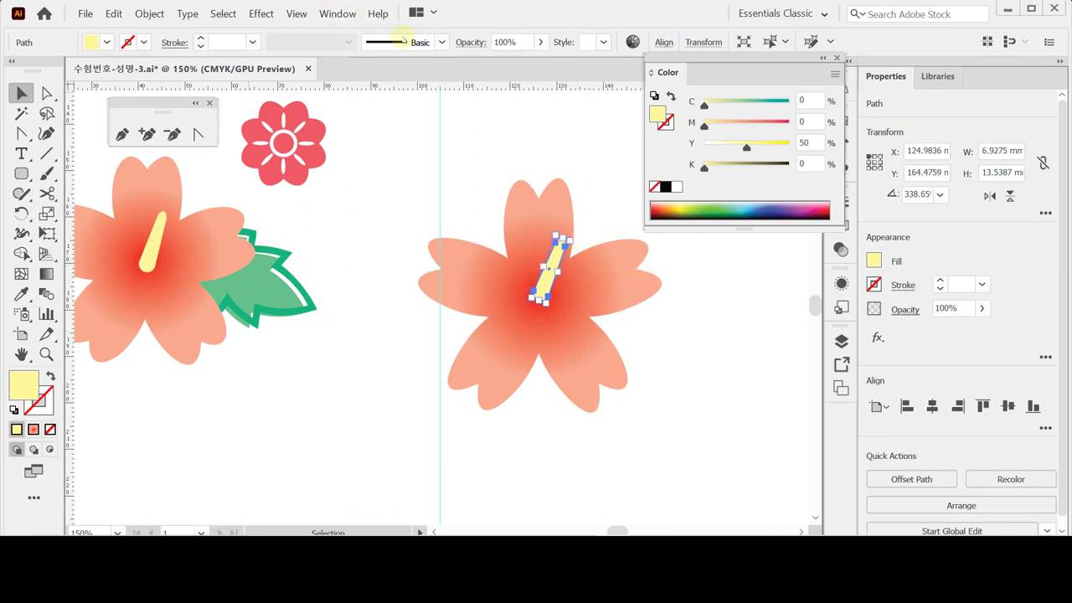
click(295, 16)
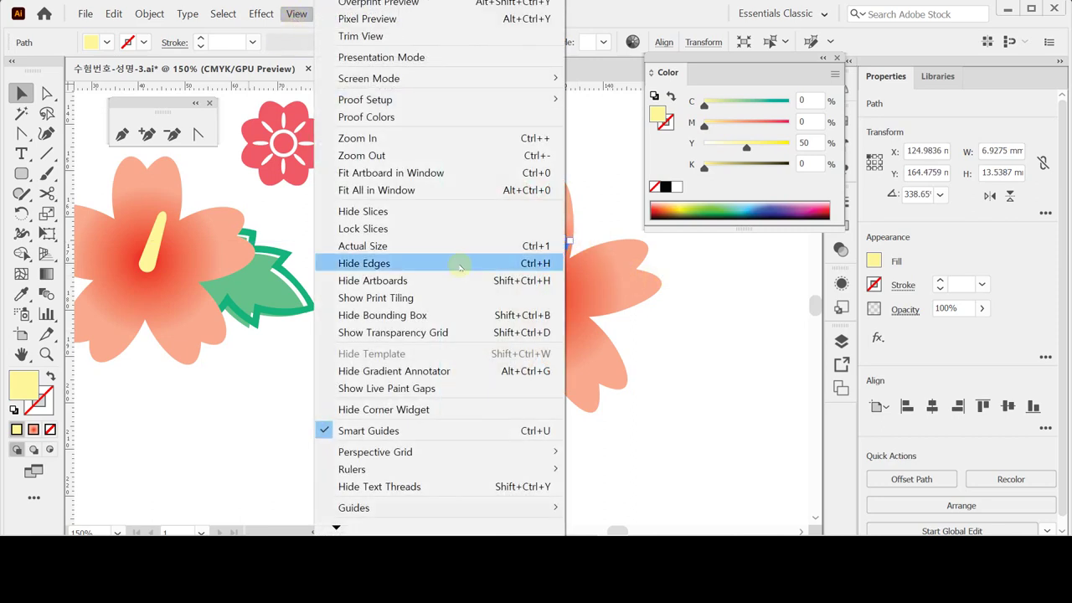
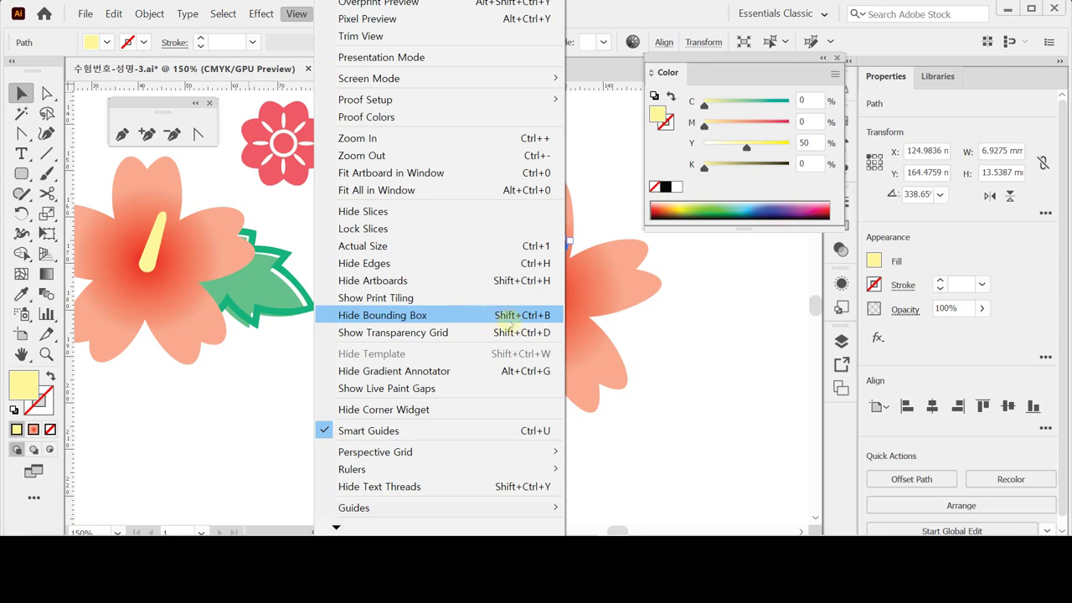
click(628, 14)
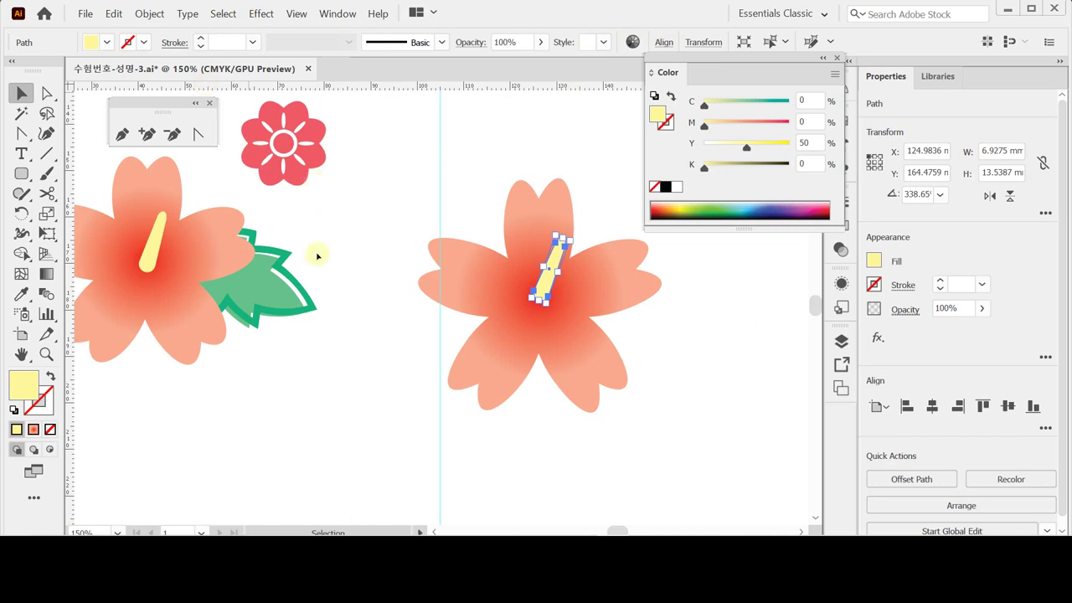
- Start a leaf outline beside the gradient flower with the Pen tool, drawing a rounded first lobe about 10 mm wide in an unfilled 1 pt black stroke
drag(441, 288, 378, 246)
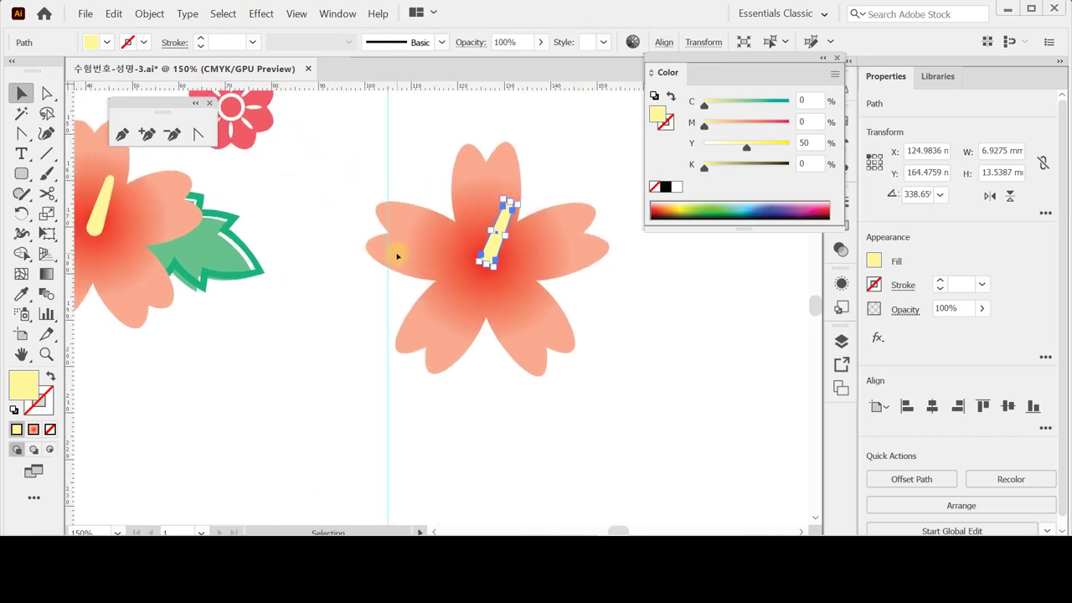
key(a)
drag(324, 297, 265, 311)
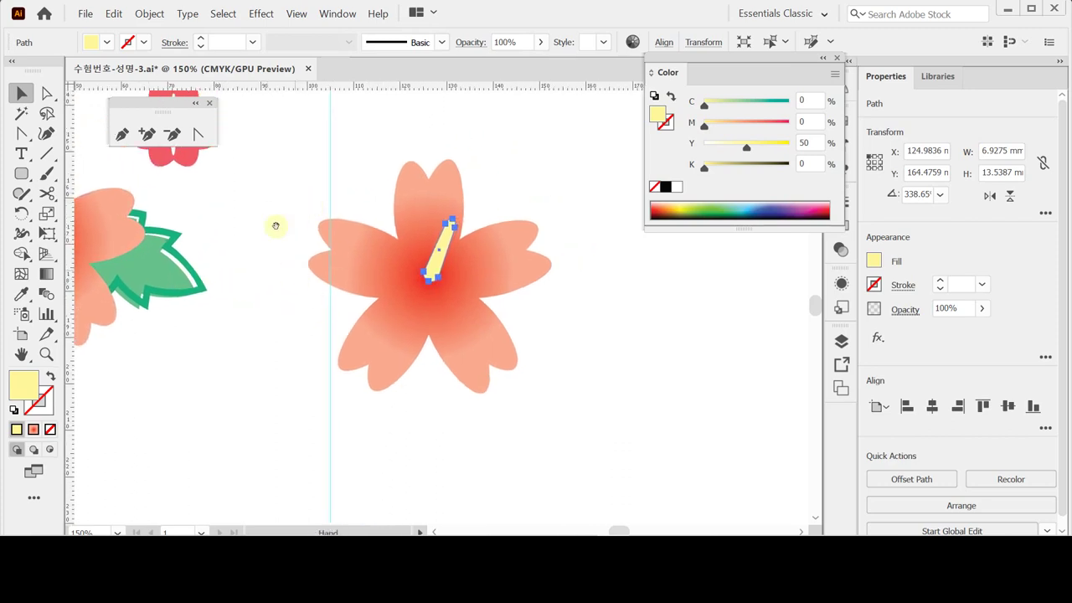
click(278, 192)
click(121, 134)
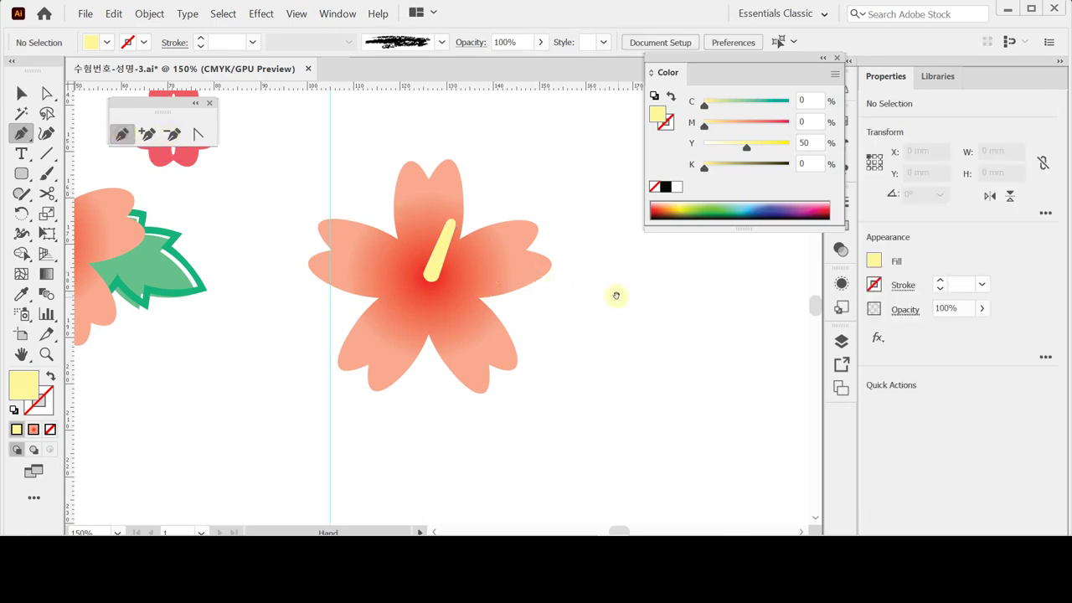
drag(615, 294, 545, 291)
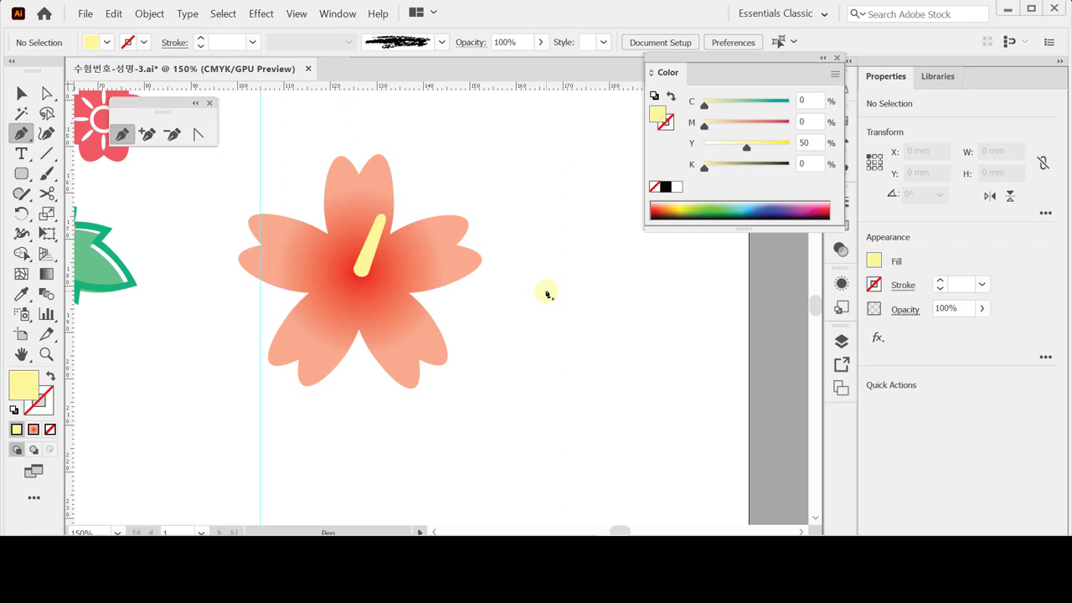
drag(474, 304, 557, 303)
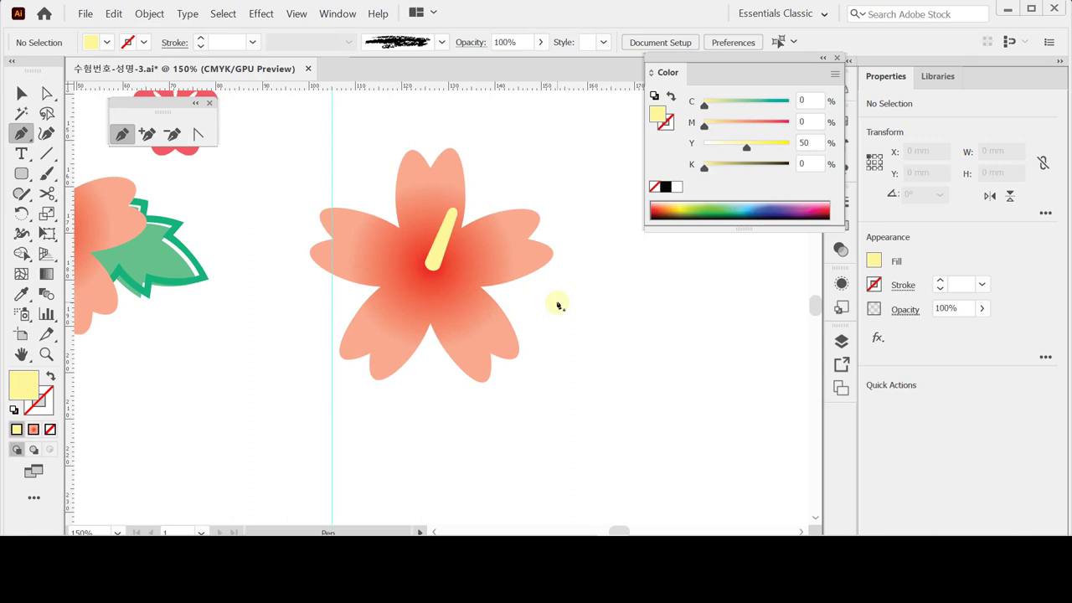
key(ctrl+z)
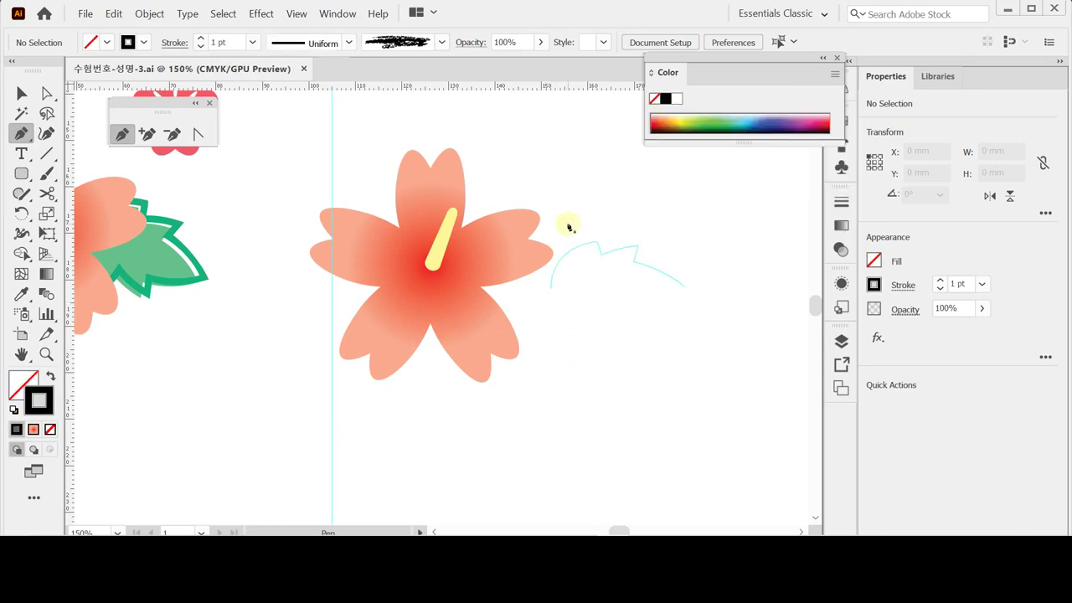
click(551, 289)
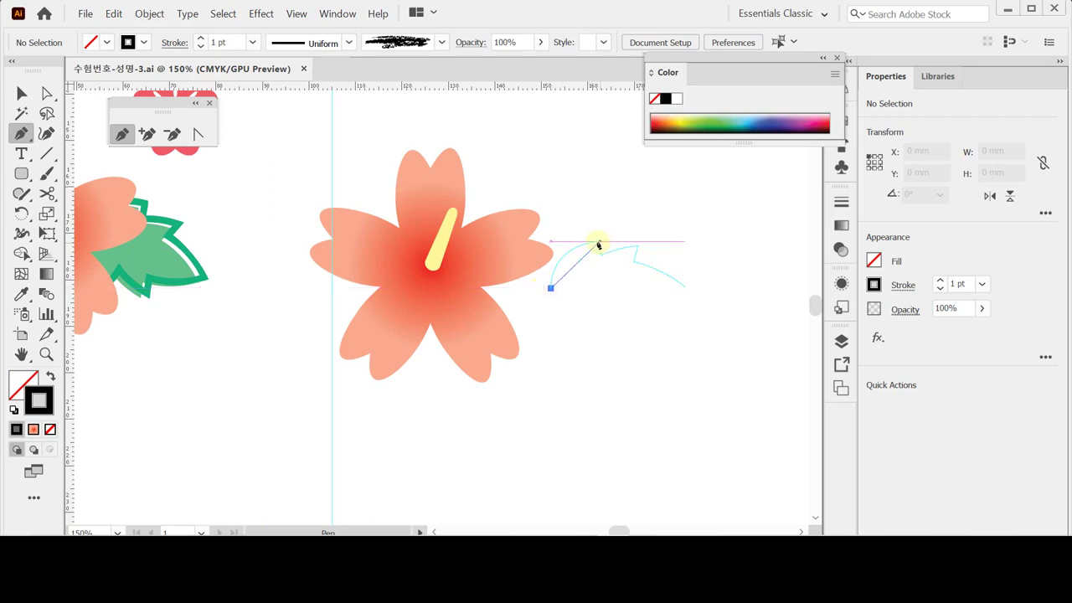
drag(596, 241, 647, 235)
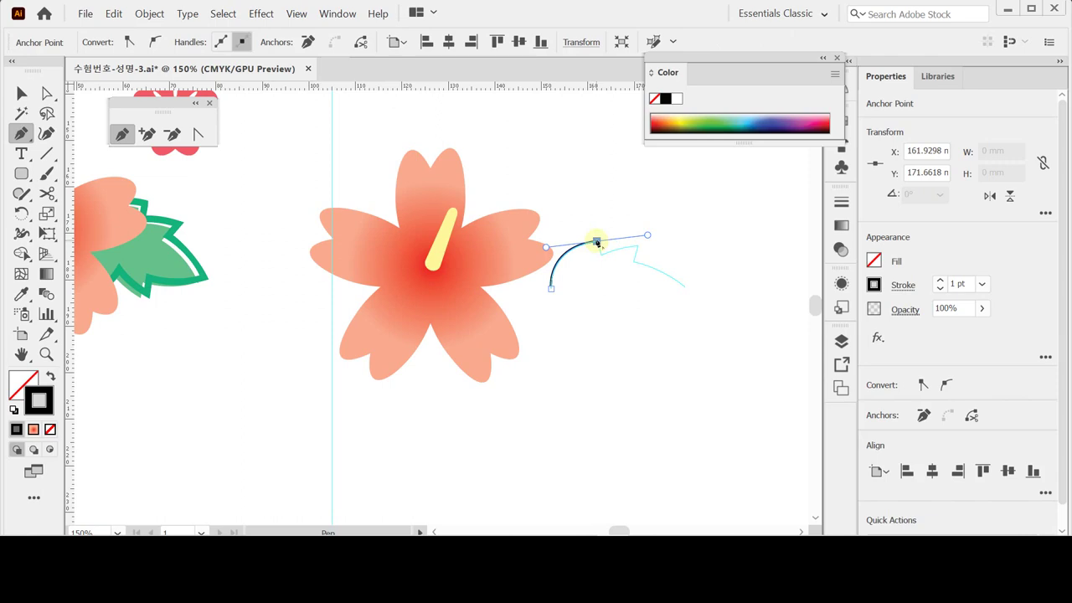
- Continue the leaf outline through two notches to a pointed tip, forming an open upper half about 30 mm wide and 10 mm high
click(596, 242)
drag(600, 253, 663, 245)
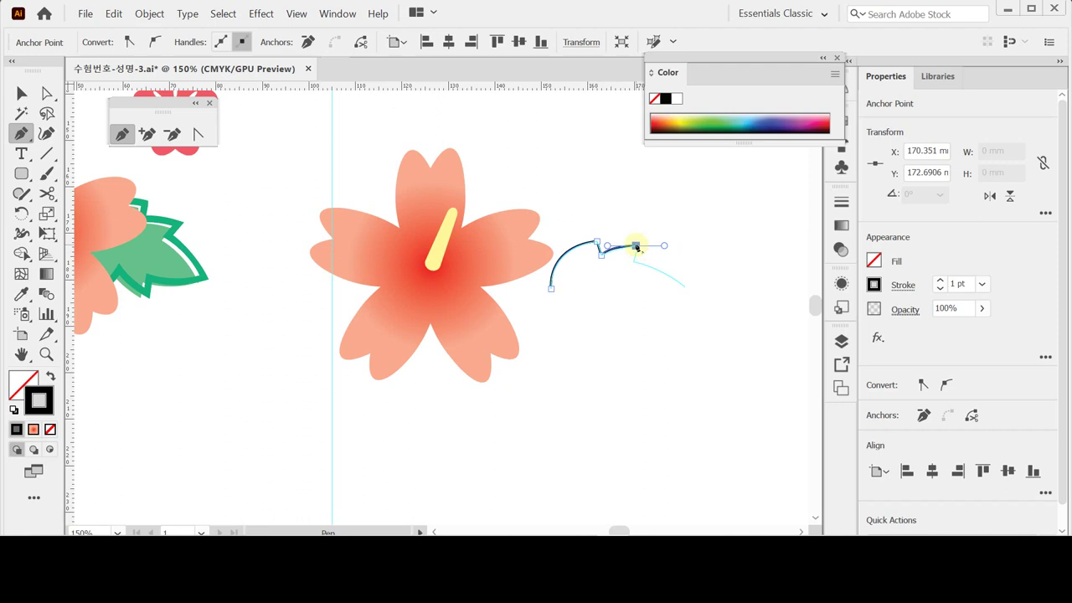
click(635, 246)
click(633, 263)
drag(689, 289, 723, 319)
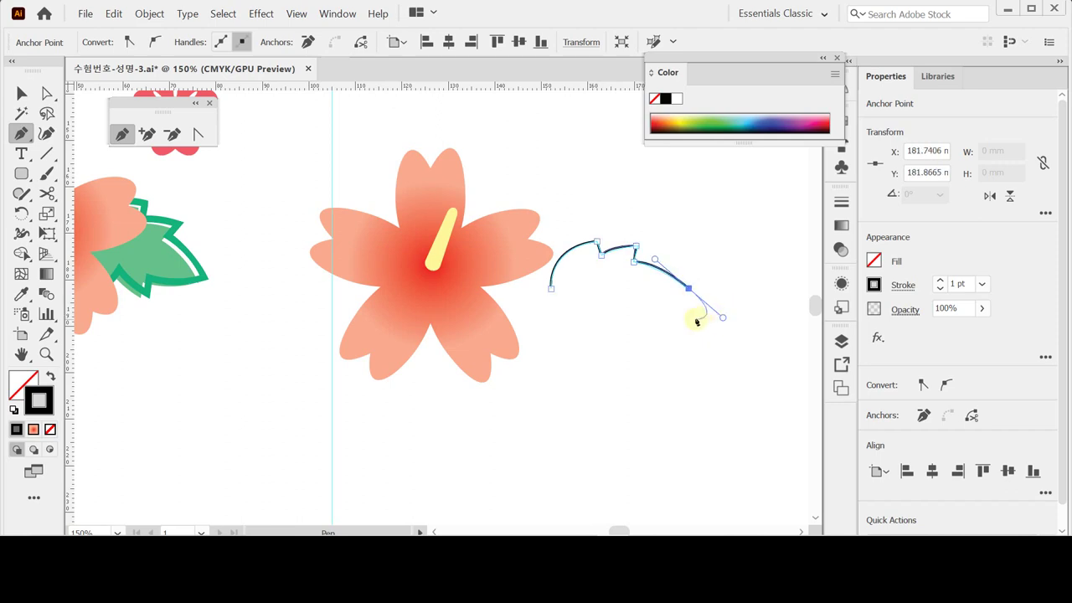
key(ctrl)
key(v)
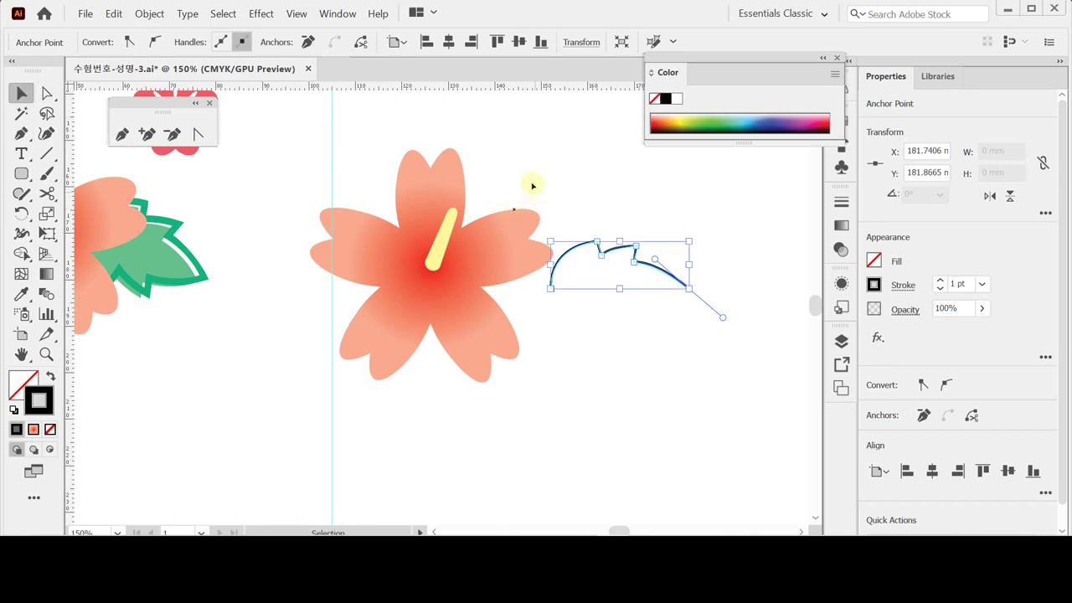
- Level the half leaf's two end anchor points with Average on the horizontal axis
click(641, 288)
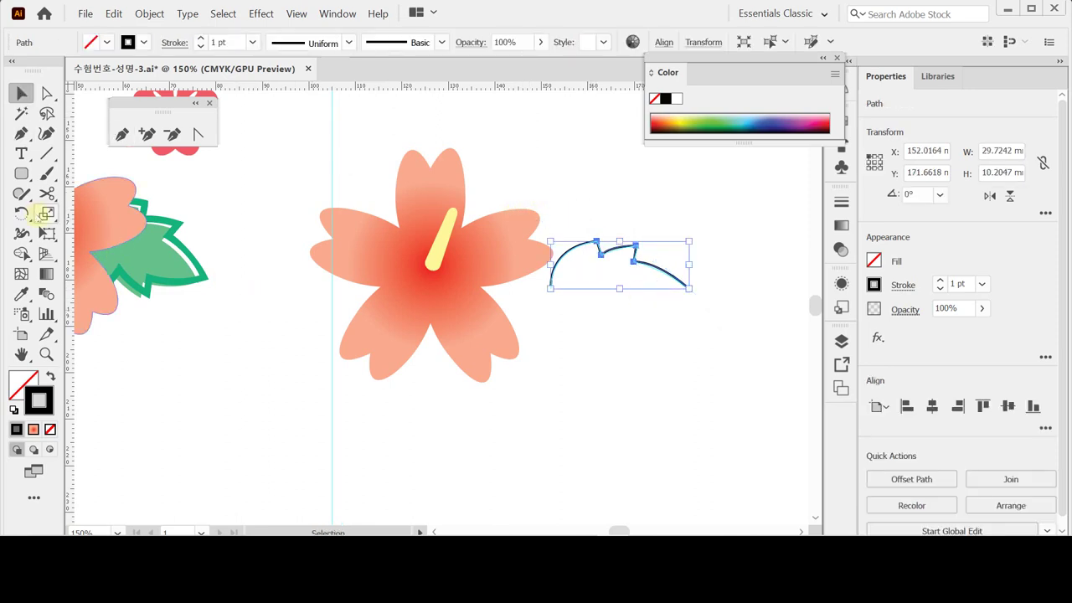
click(22, 213)
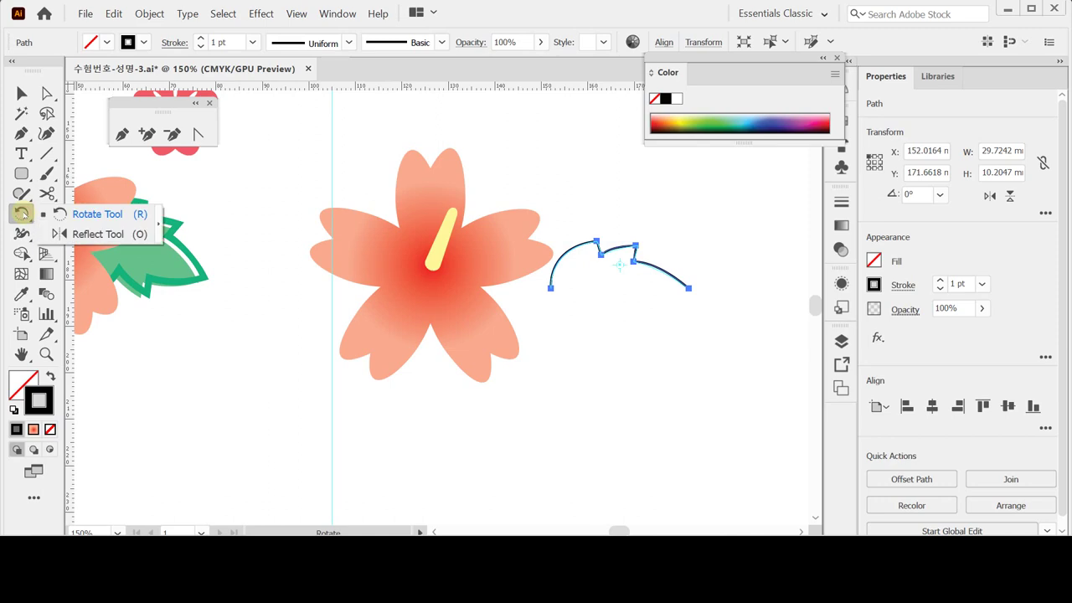
click(94, 233)
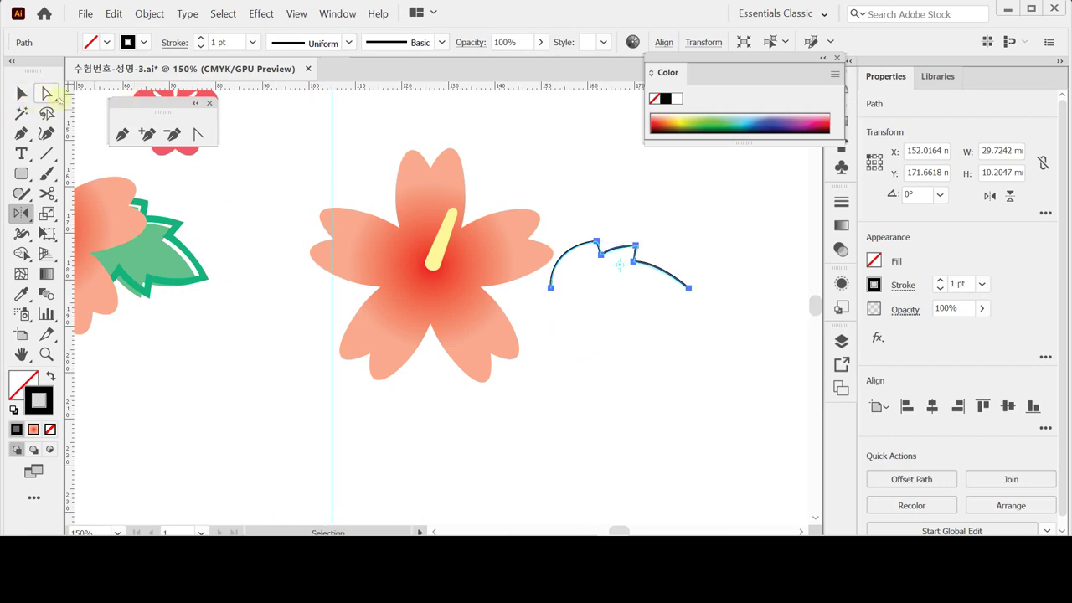
click(46, 94)
drag(534, 299, 717, 284)
right_click(717, 285)
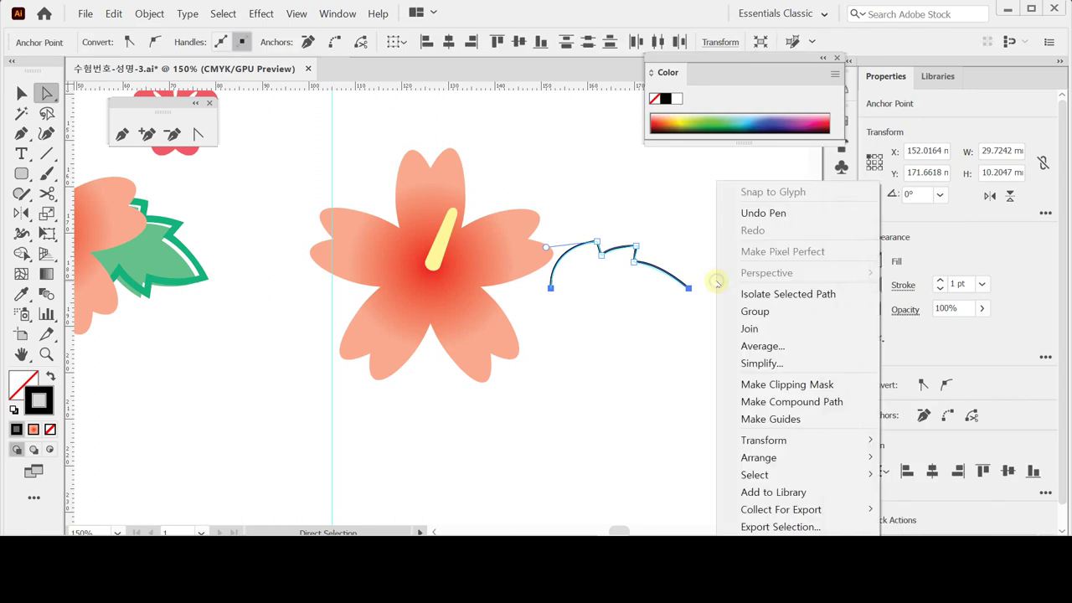
click(772, 345)
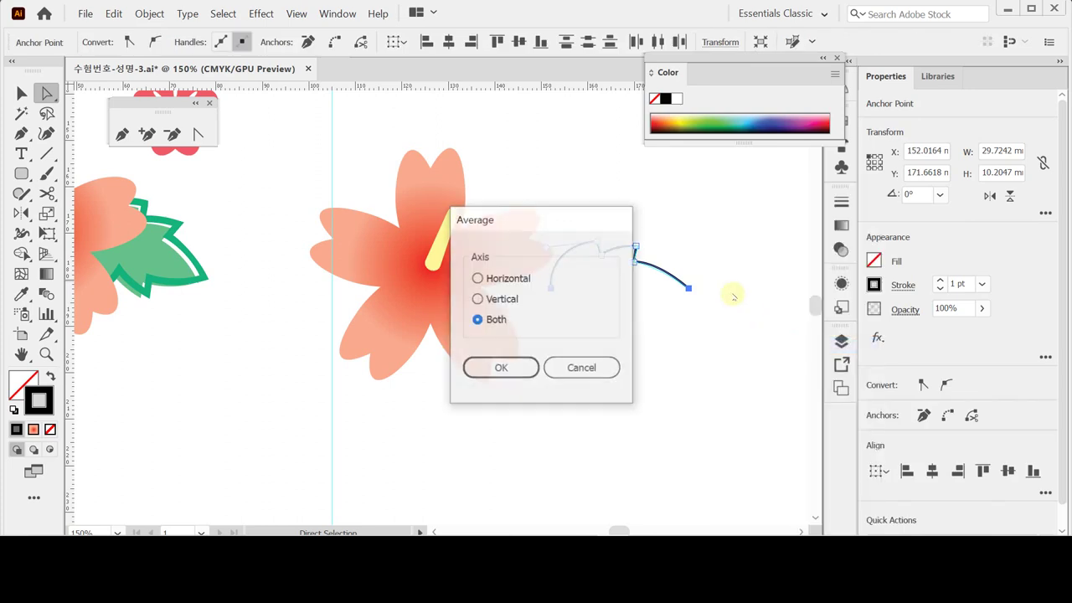
drag(514, 218, 244, 208)
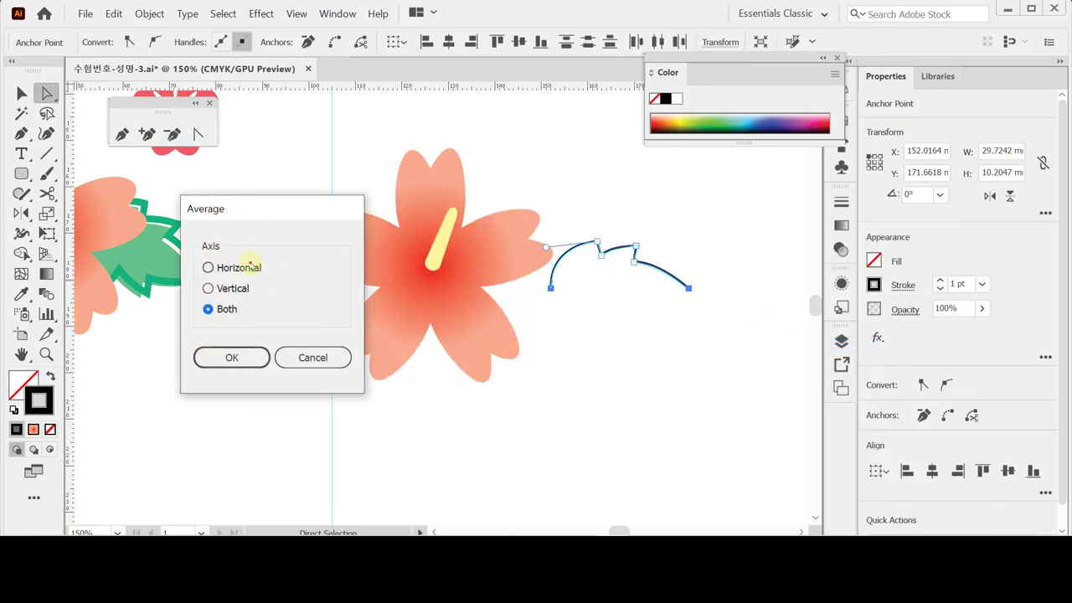
click(243, 267)
click(235, 356)
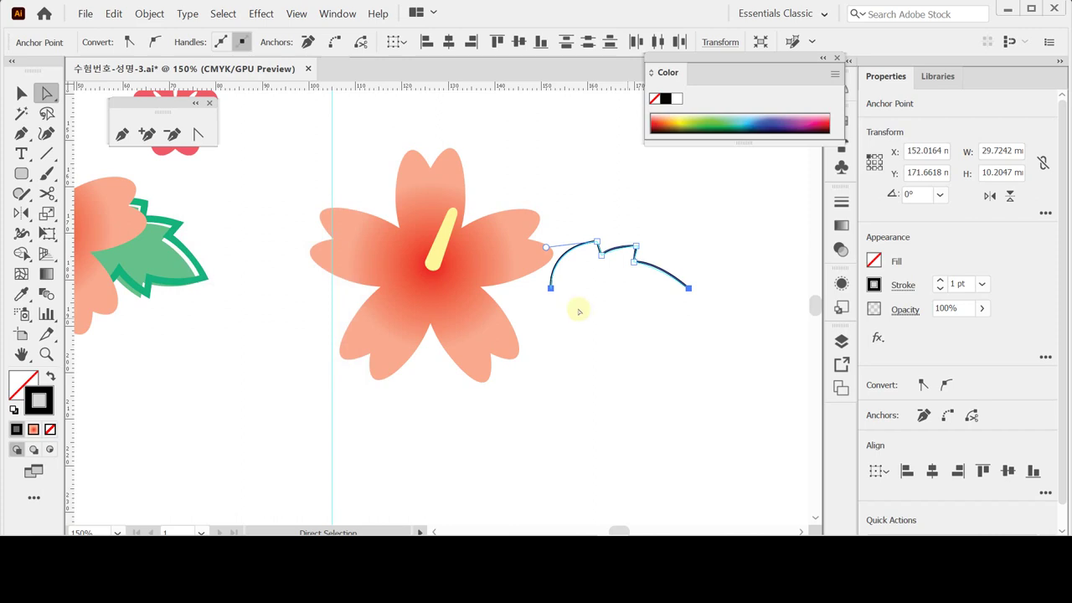
- Reflect a copy of the half-leaf path across the horizontal axis, using its pointed tip as the reference point
key(ctrl)
ctrl+click(639, 264)
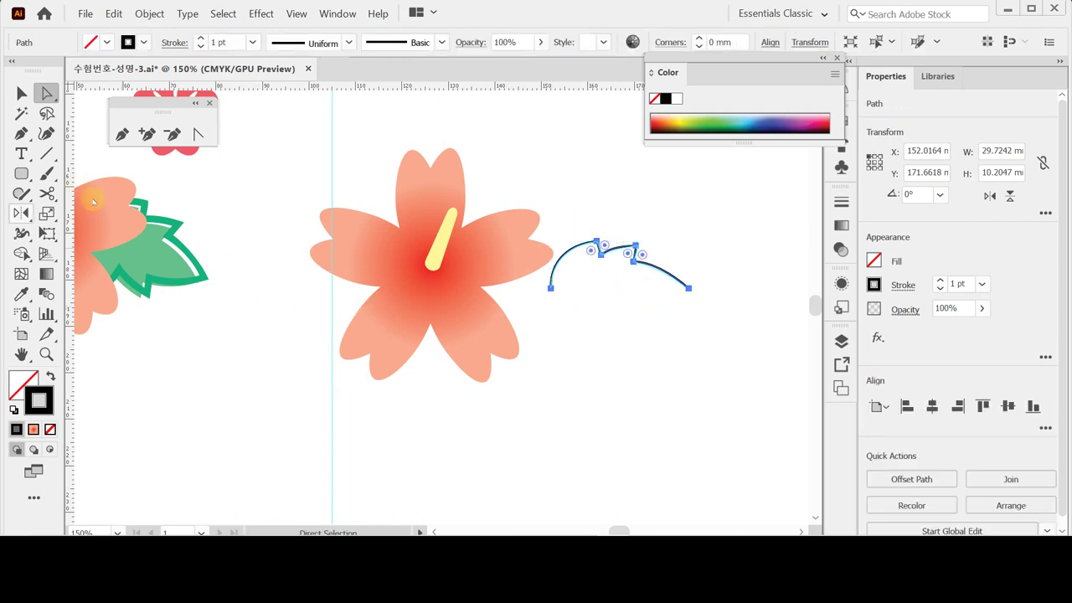
click(21, 213)
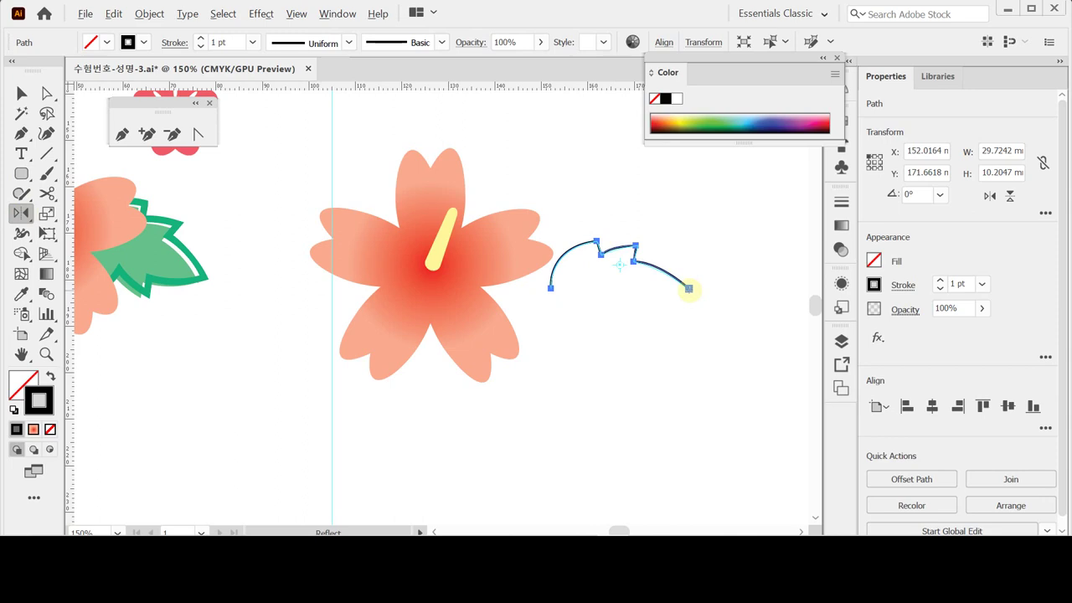
alt+click(688, 289)
drag(557, 98, 234, 109)
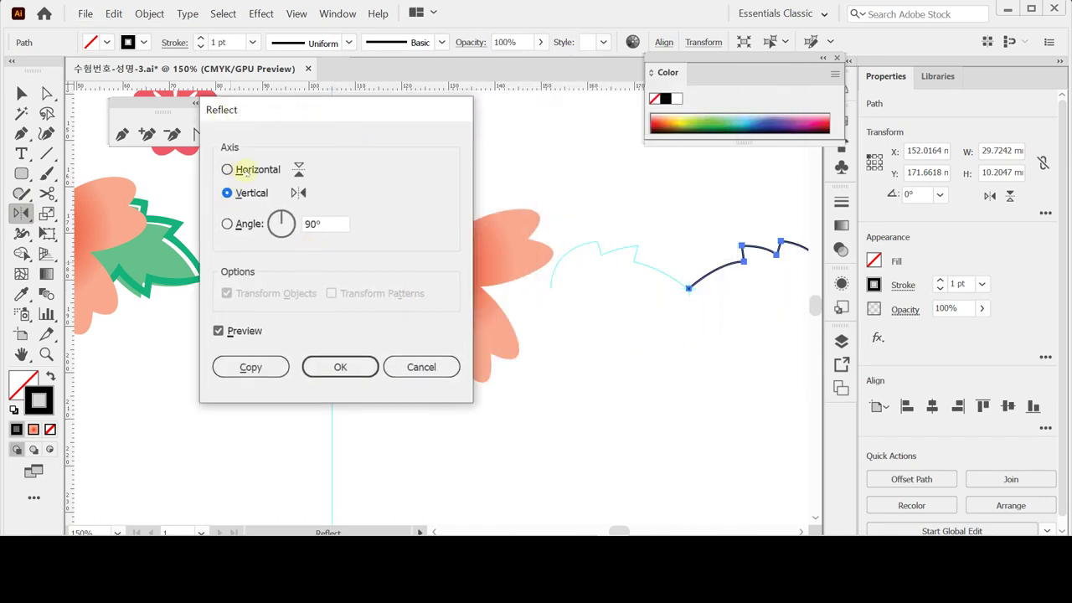
click(247, 171)
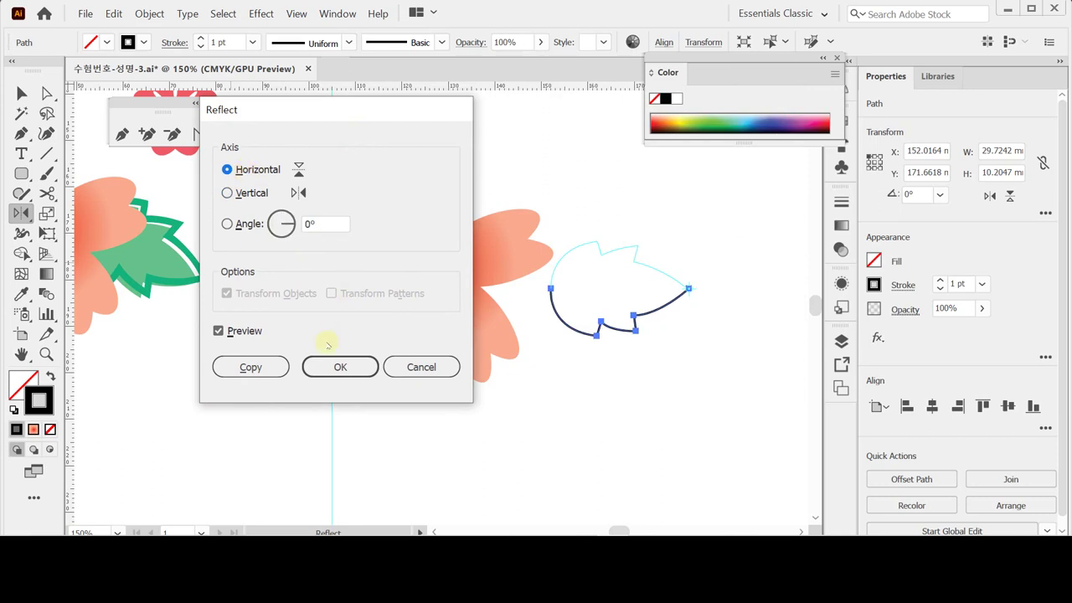
click(266, 369)
click(266, 368)
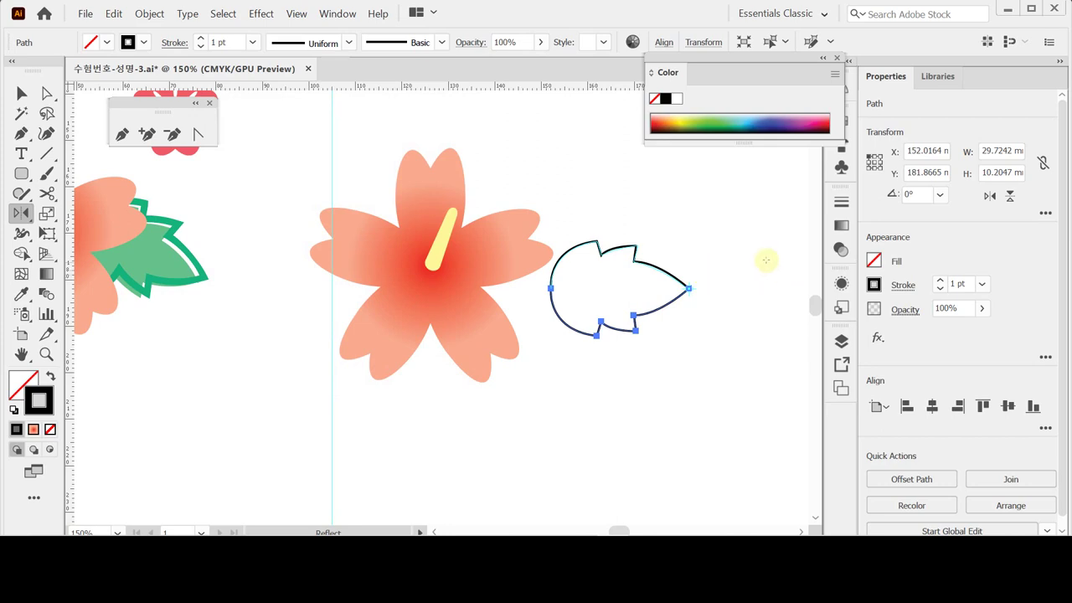
- Unite the upper and lower leaf halves into one shape with Pathfinder and select the resulting outline
drag(688, 288, 722, 260)
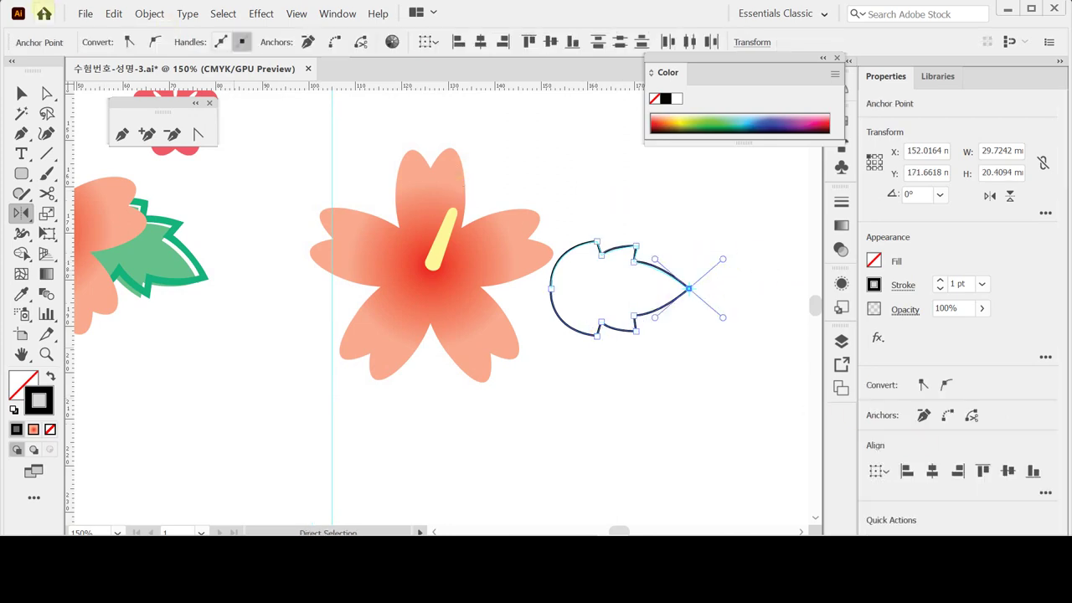
click(21, 93)
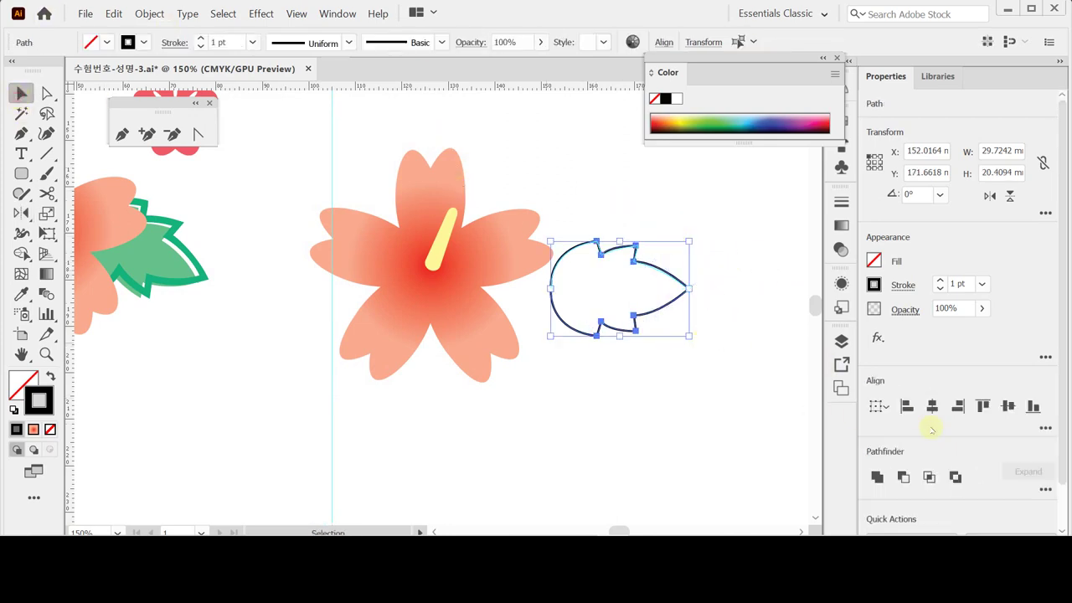
click(880, 477)
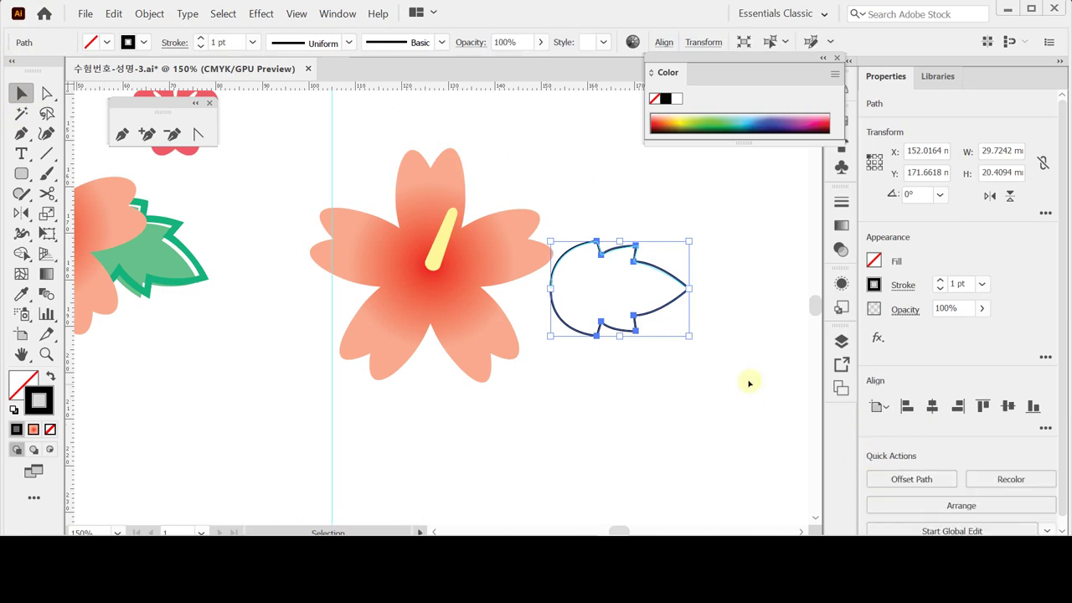
click(670, 306)
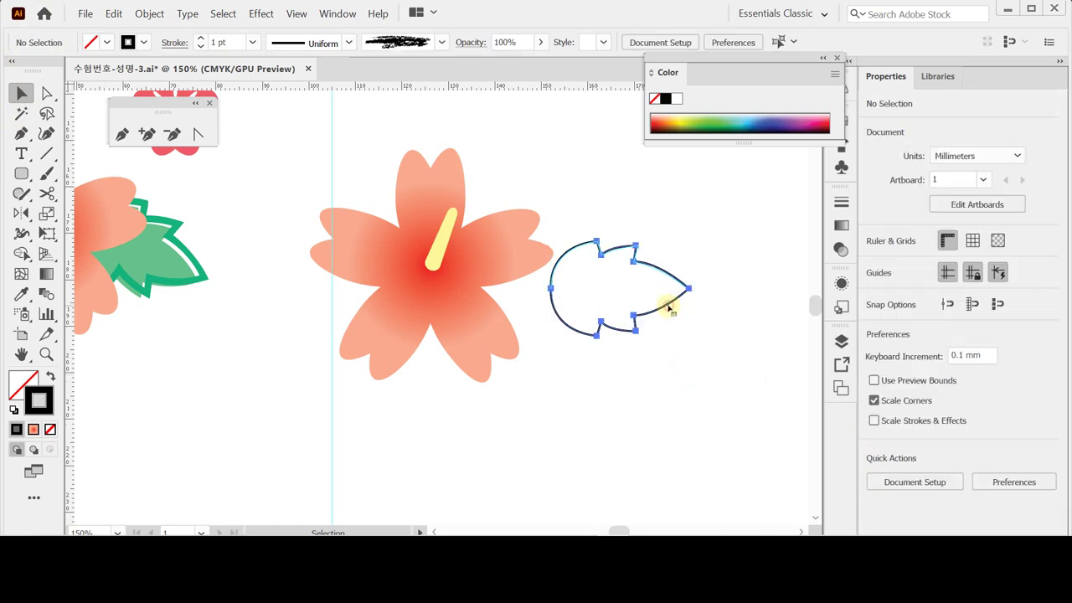
click(670, 307)
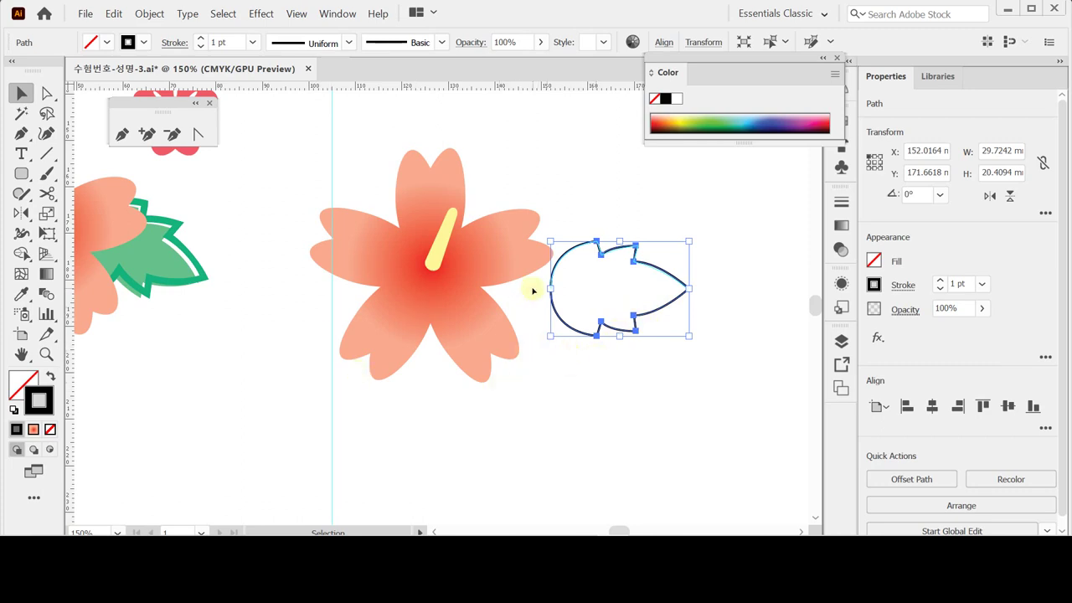
- Set the leaf outline's stroke colour to C 80, M 0, Y 70, K 0
double_click(668, 73)
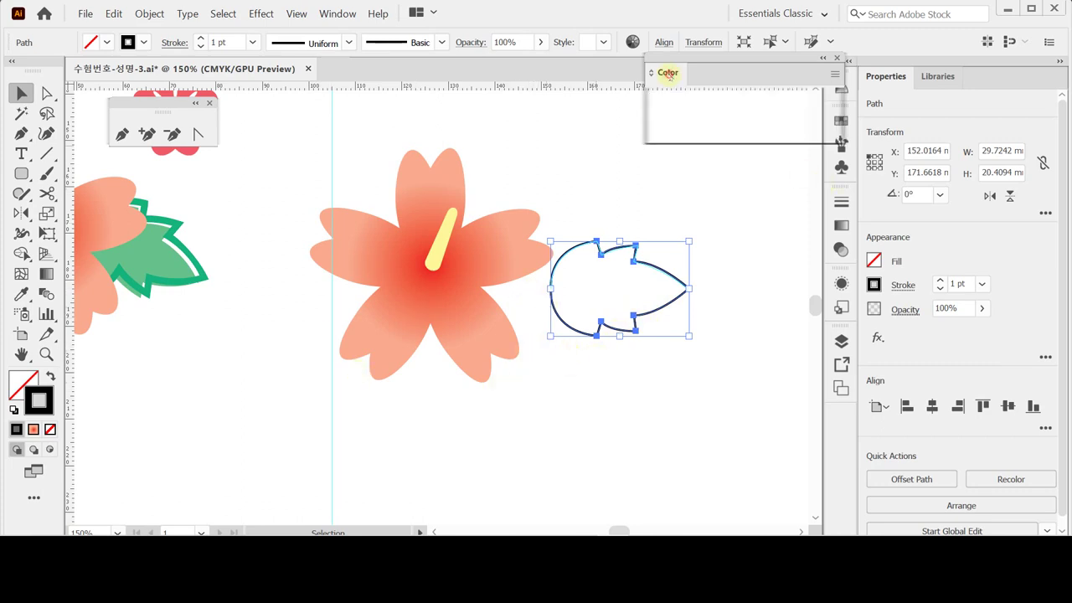
double_click(667, 73)
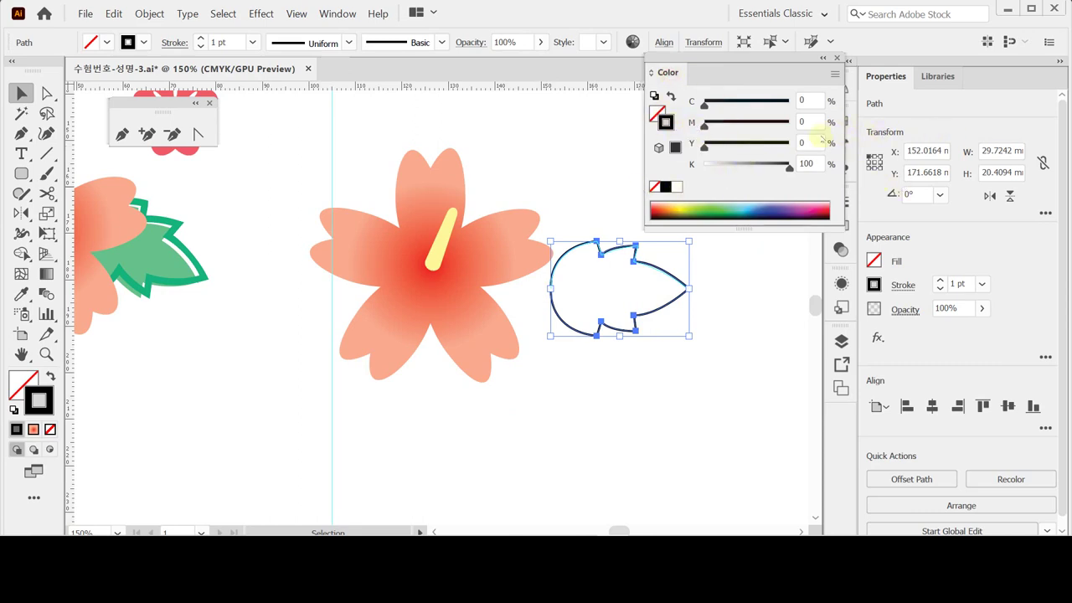
click(805, 101)
text(80)
key(Tab)
key(Tab)
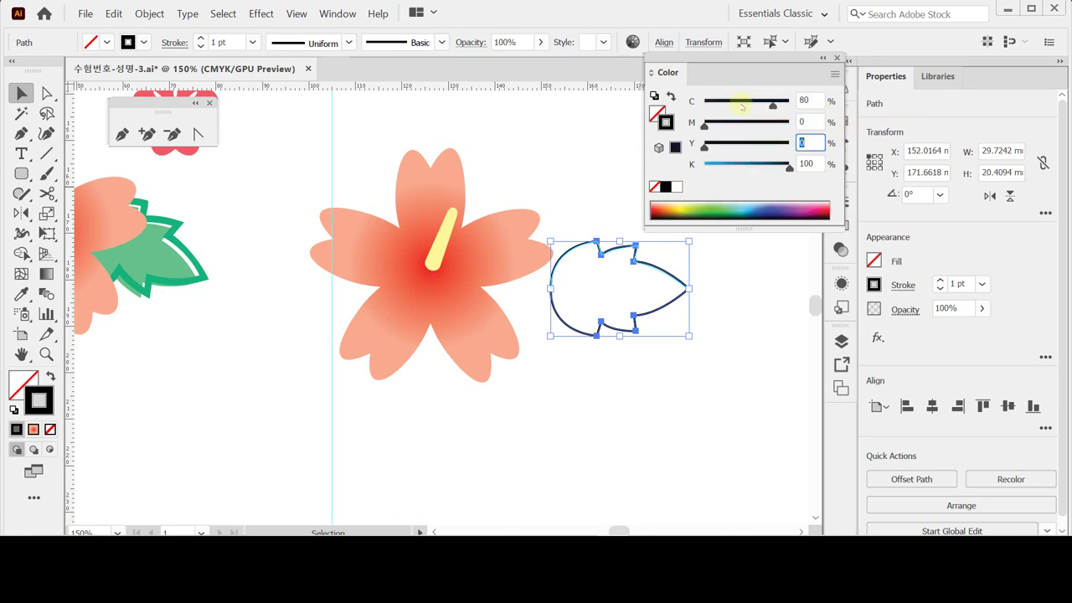
text(70)
key(Tab)
text(0)
key(Tab)
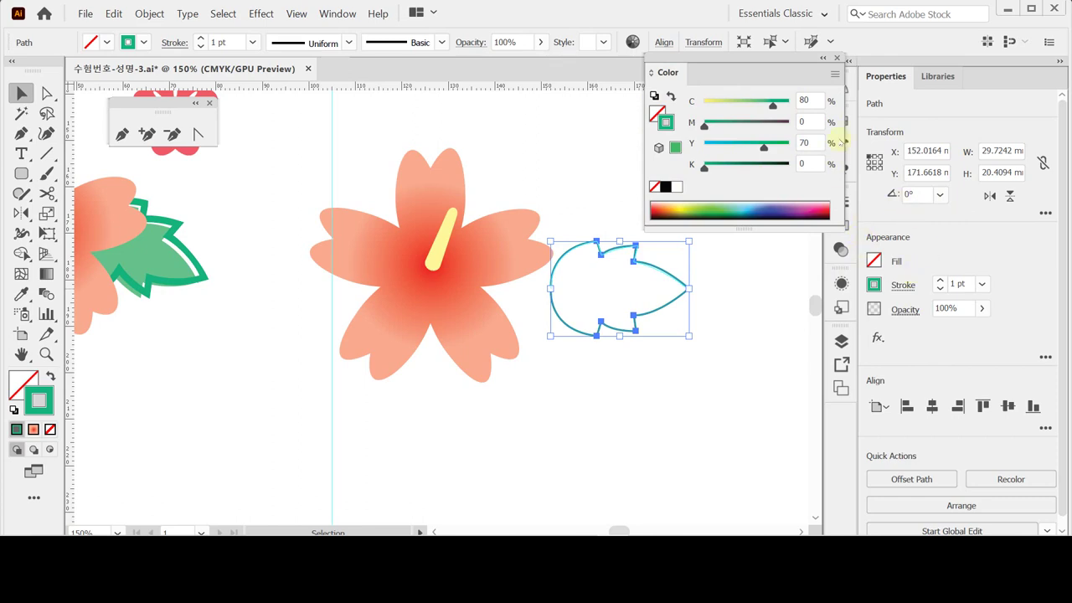
- Increase the leaf outline's stroke weight to 4 pt
click(940, 281)
click(940, 281)
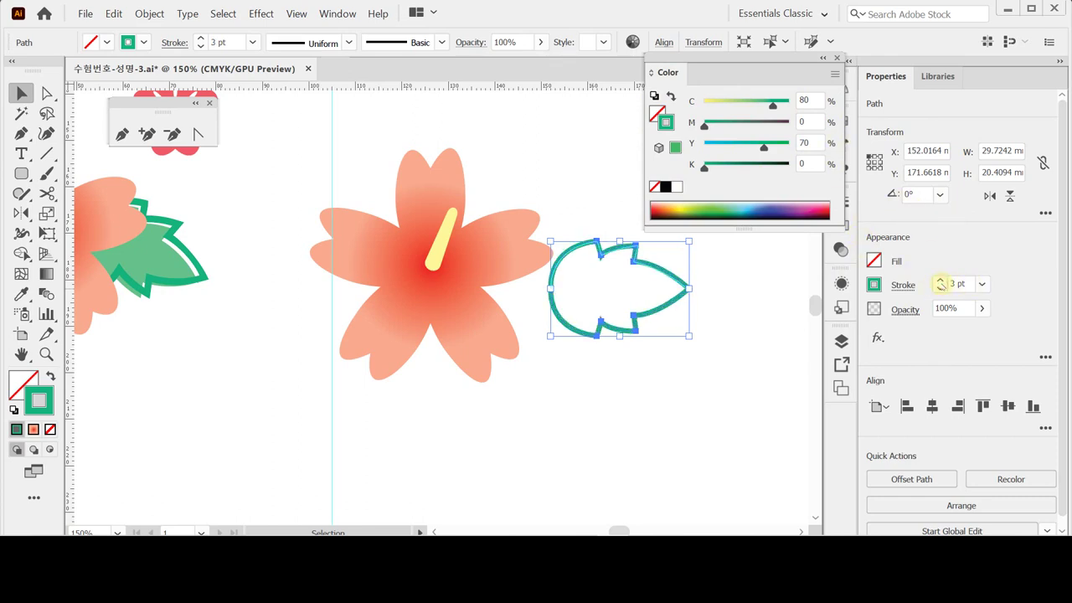
click(940, 282)
- Fill the leaf shape with C 60, M 0, Y 60, K 0 and deselect it
click(657, 110)
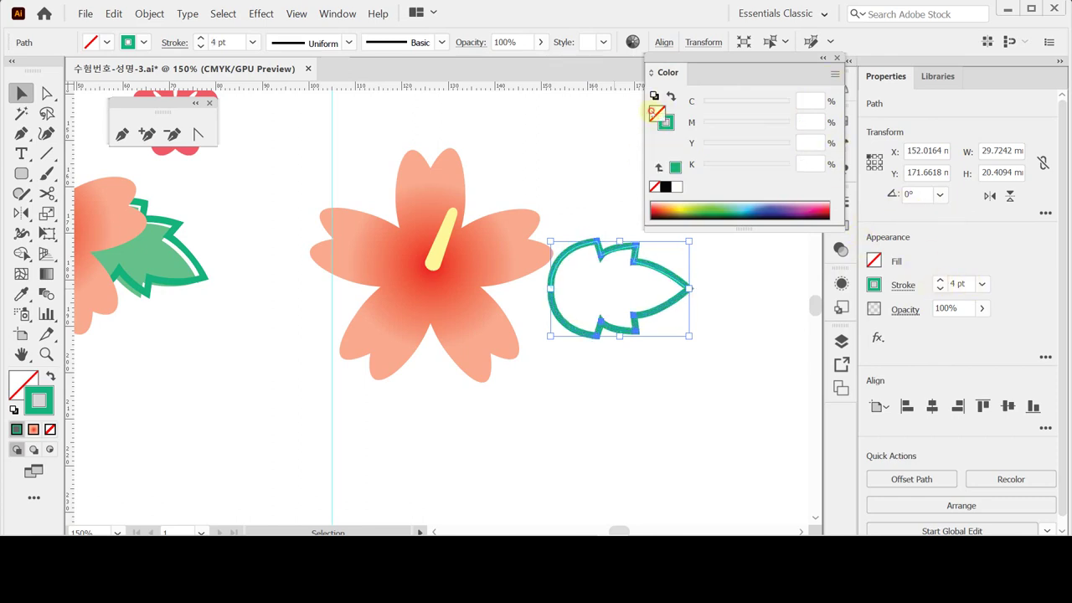
click(809, 100)
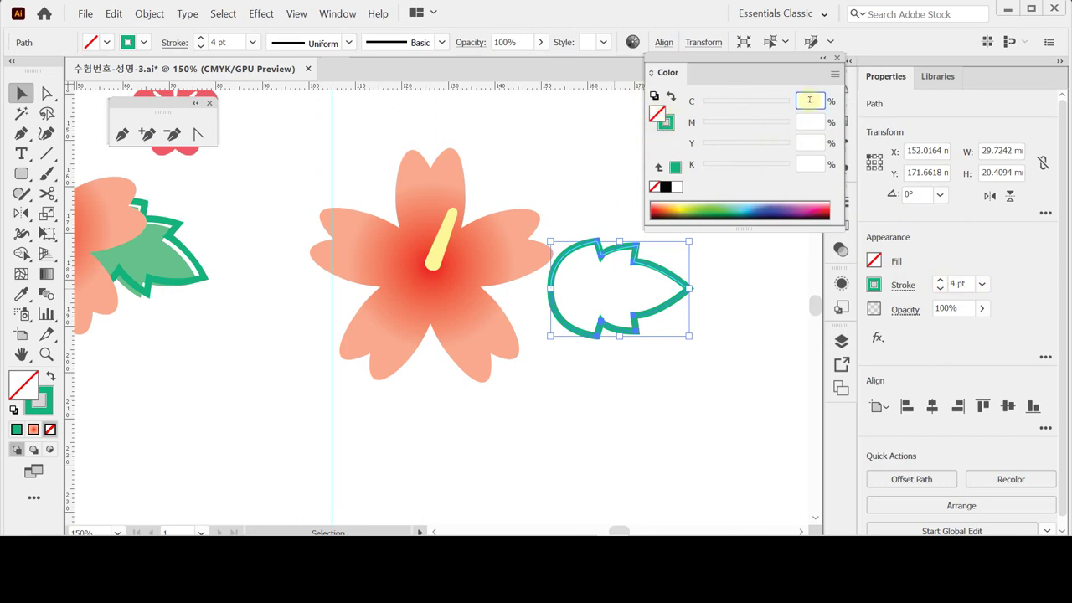
text(60)
key(Tab)
key(Tab)
text(60)
key(Tab)
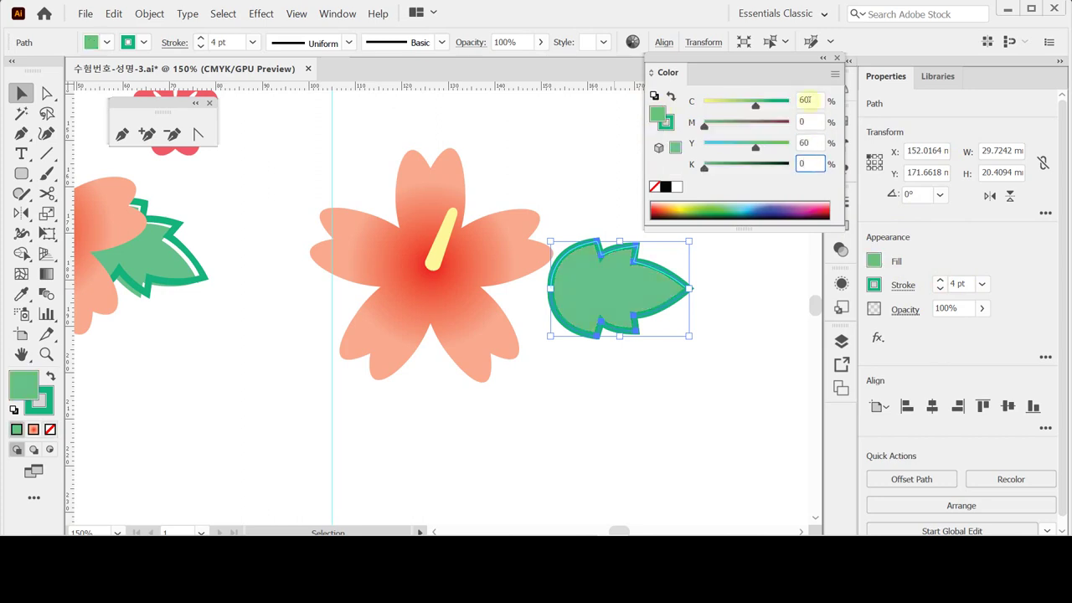
click(596, 269)
click(626, 360)
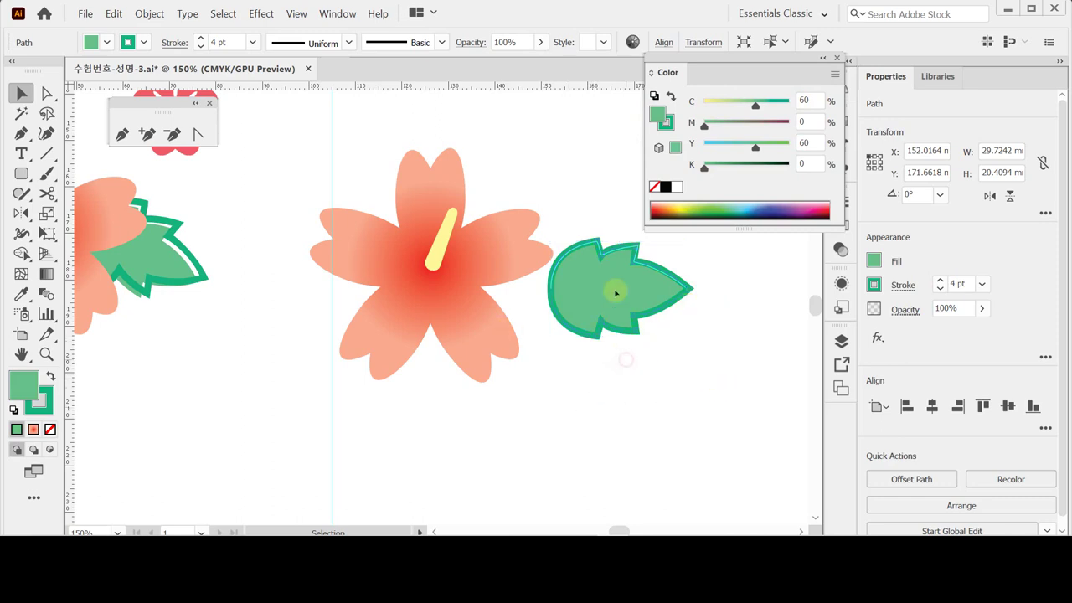
- Move the leaf over the hibiscus's right-hand petals and rotate it clockwise by about 19 degrees
drag(617, 300, 561, 291)
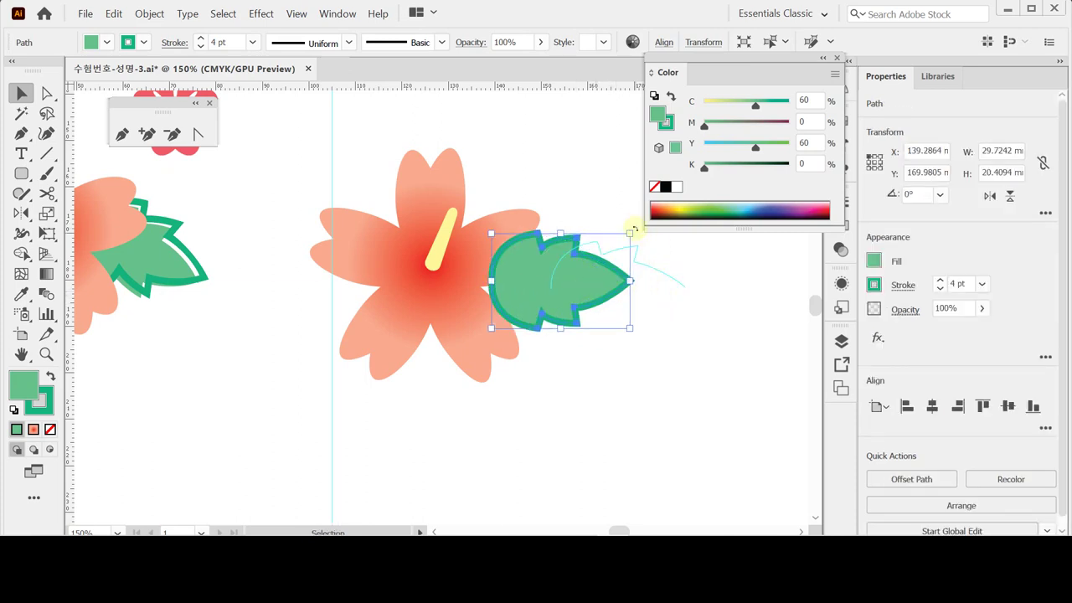
drag(640, 242, 643, 258)
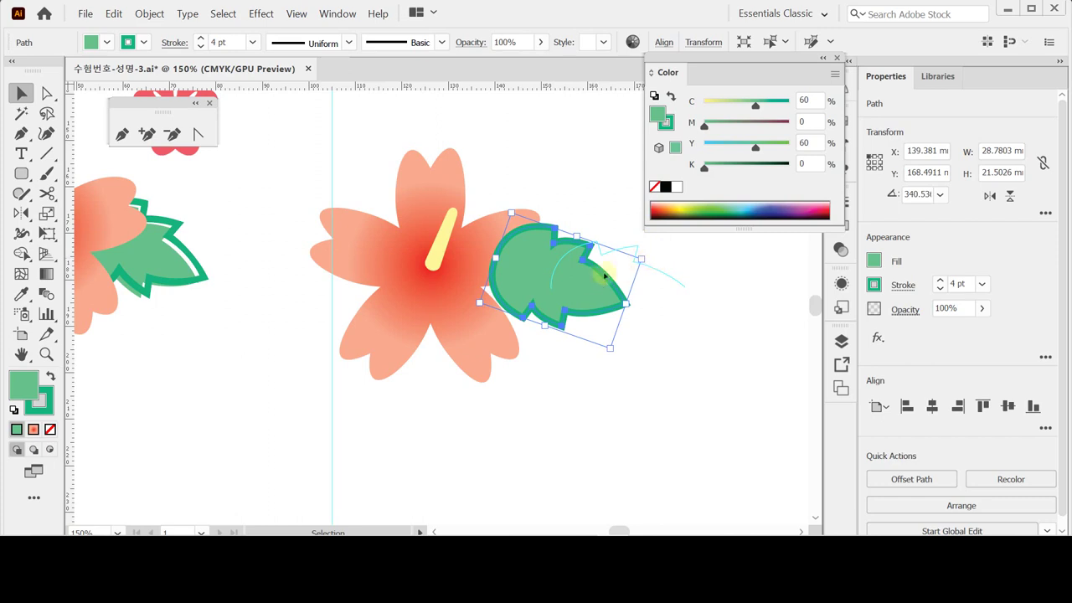
- Isolate the rotated leaf and convert its 4 pt stroke to a filled shape with Outline Stroke
double_click(588, 282)
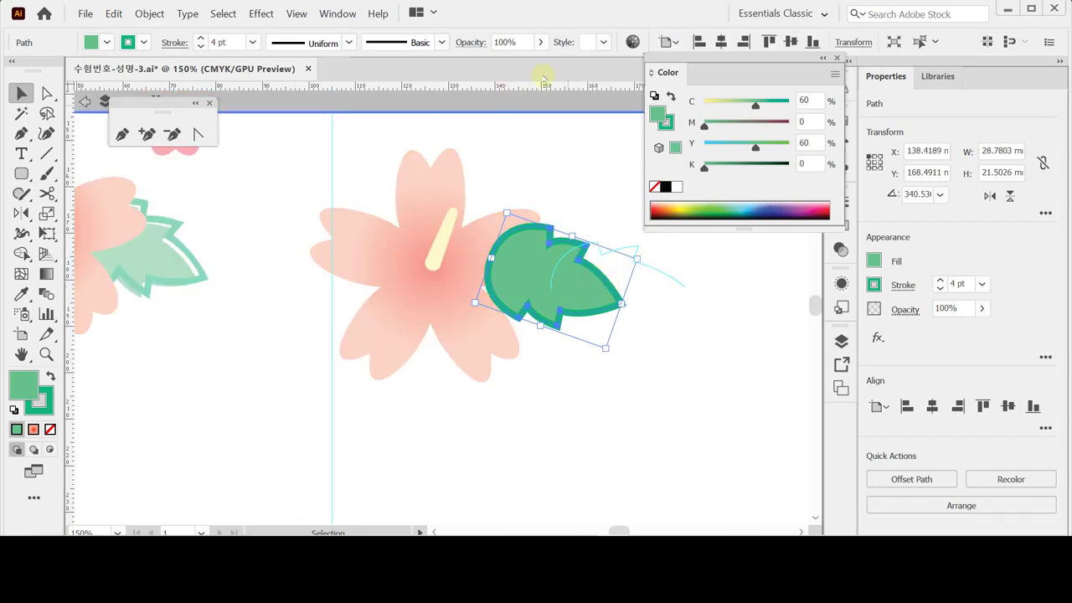
click(558, 174)
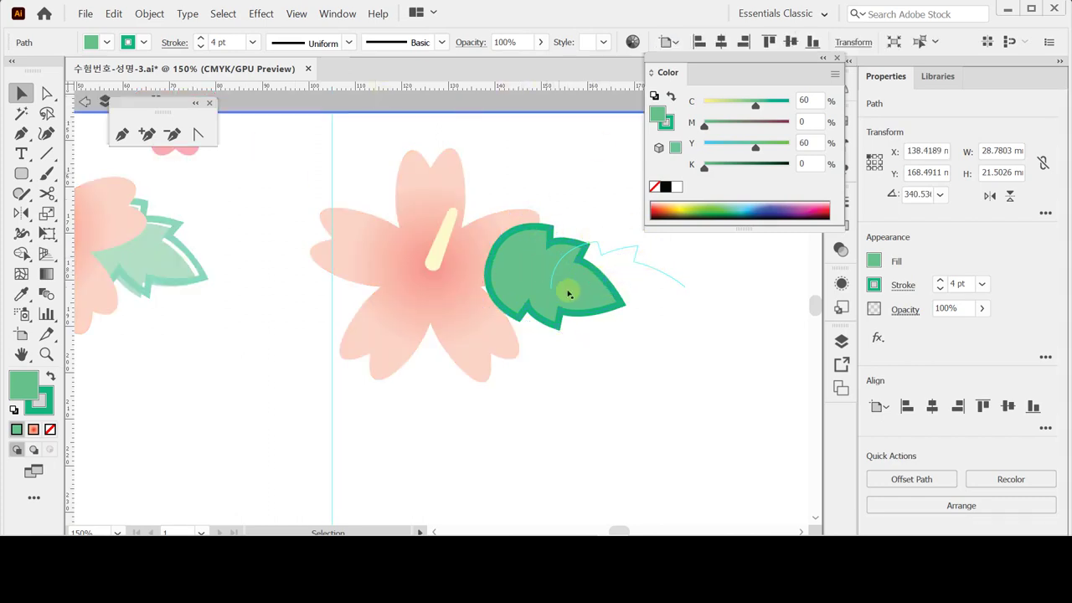
click(555, 290)
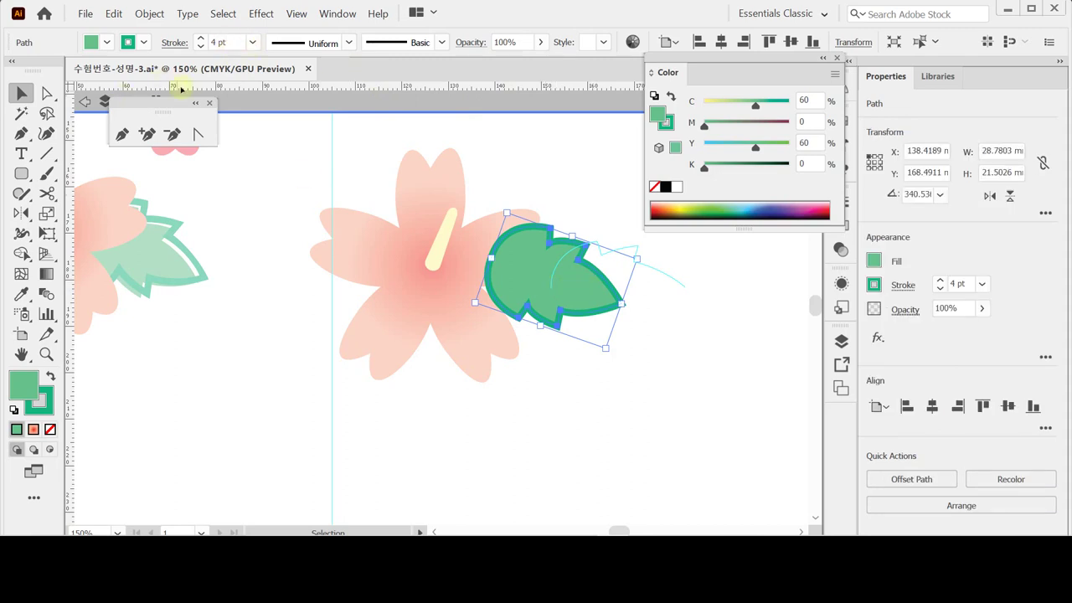
click(149, 13)
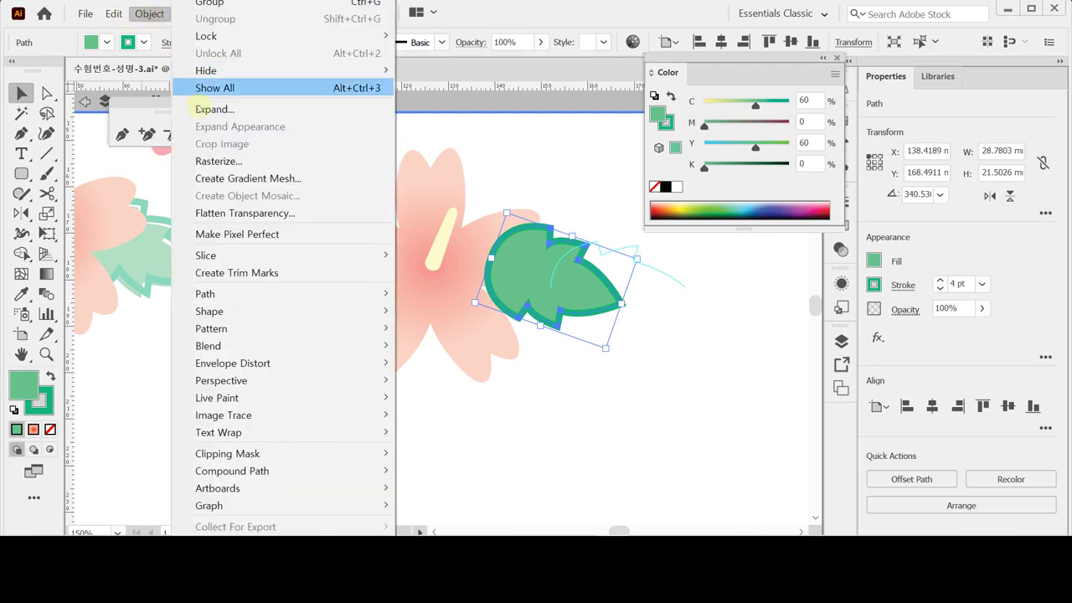
mouse_move(273, 298)
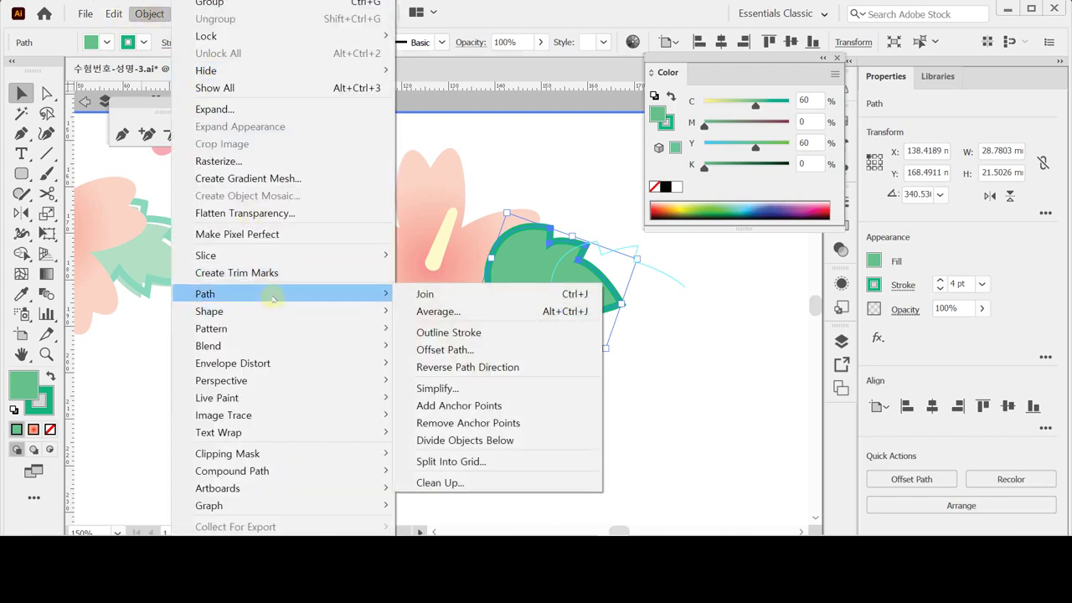
click(473, 331)
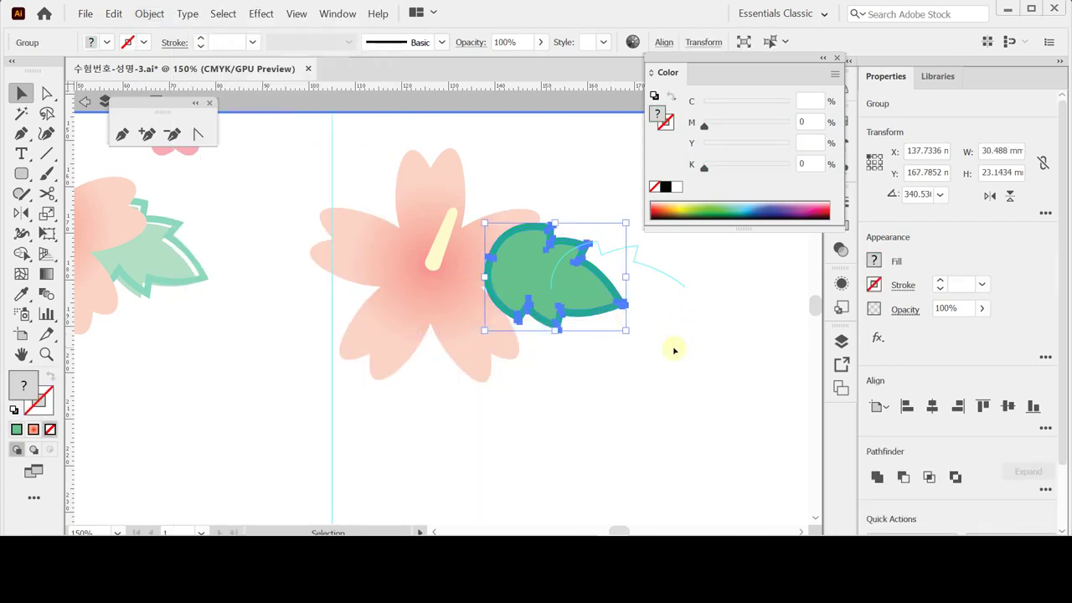
- Shift the leaf's light green fill slightly down and left of its dark green outline, and exit isolation mode
key(ctrl+plus)
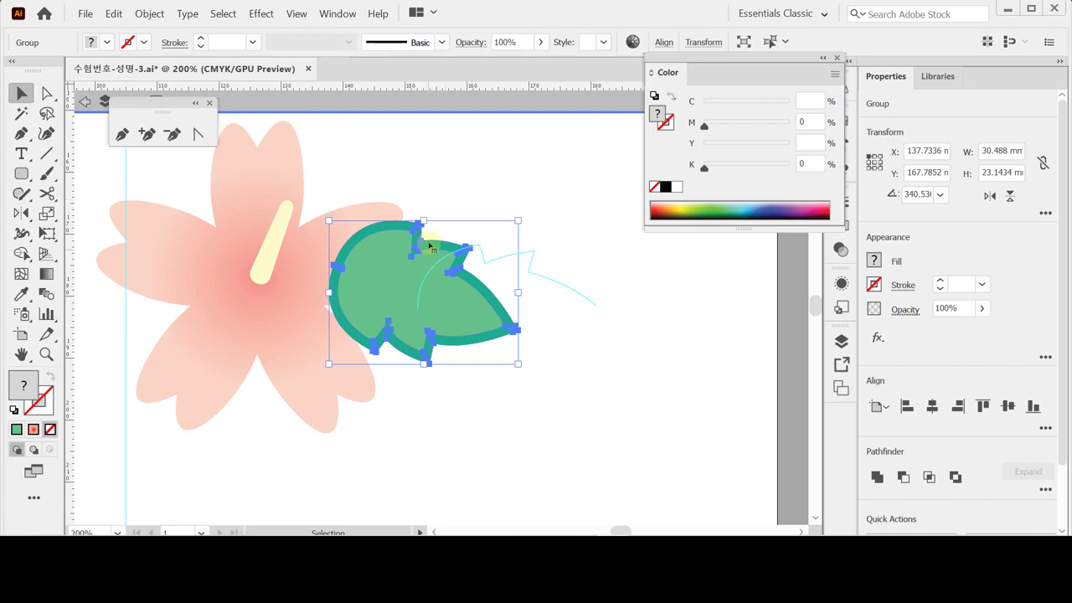
click(471, 191)
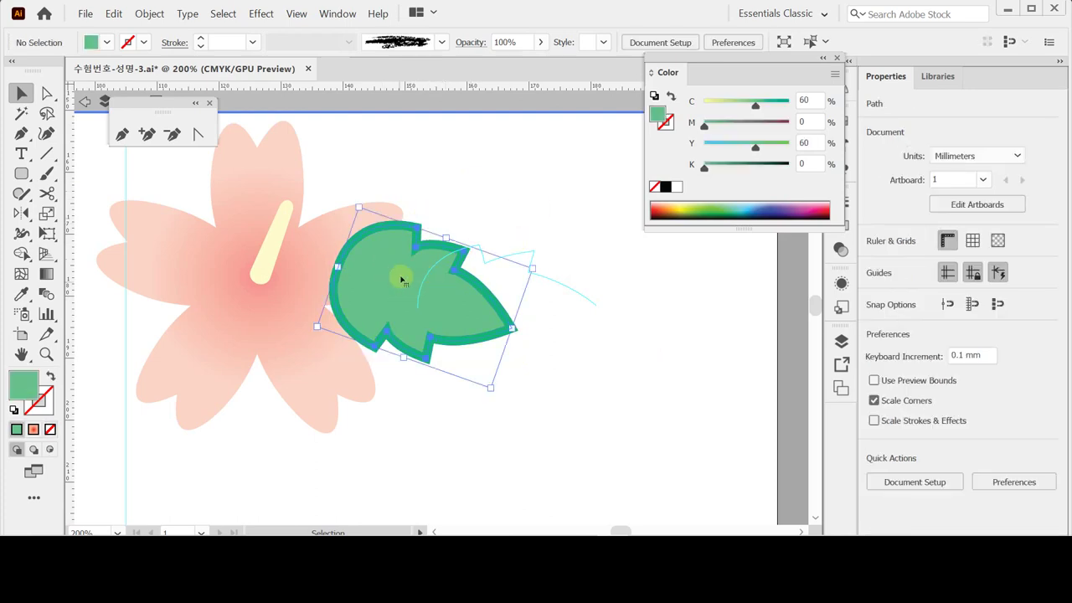
drag(400, 276, 400, 291)
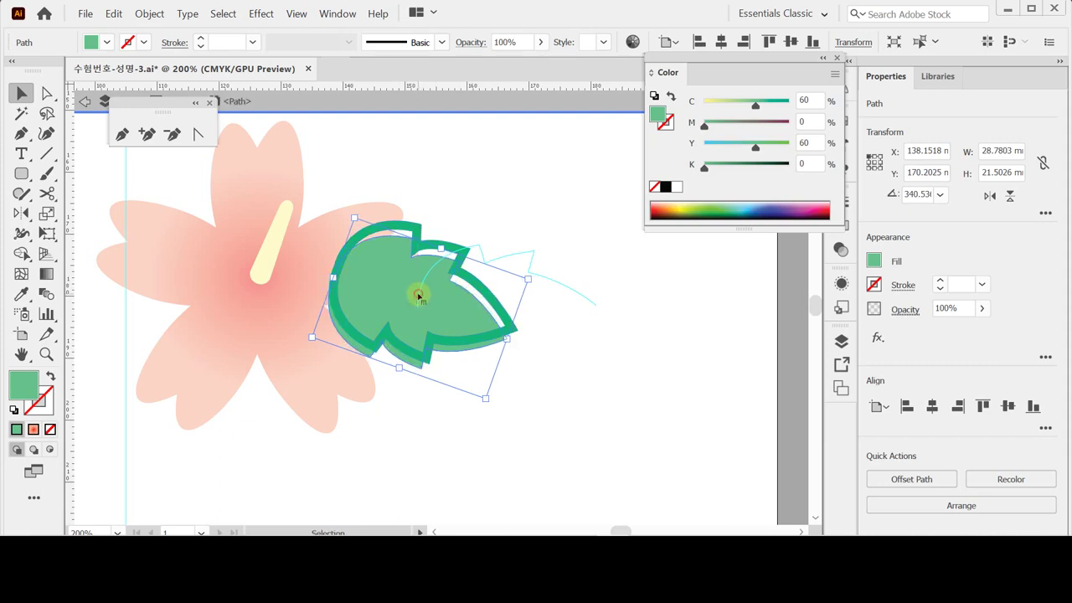
drag(423, 301, 419, 297)
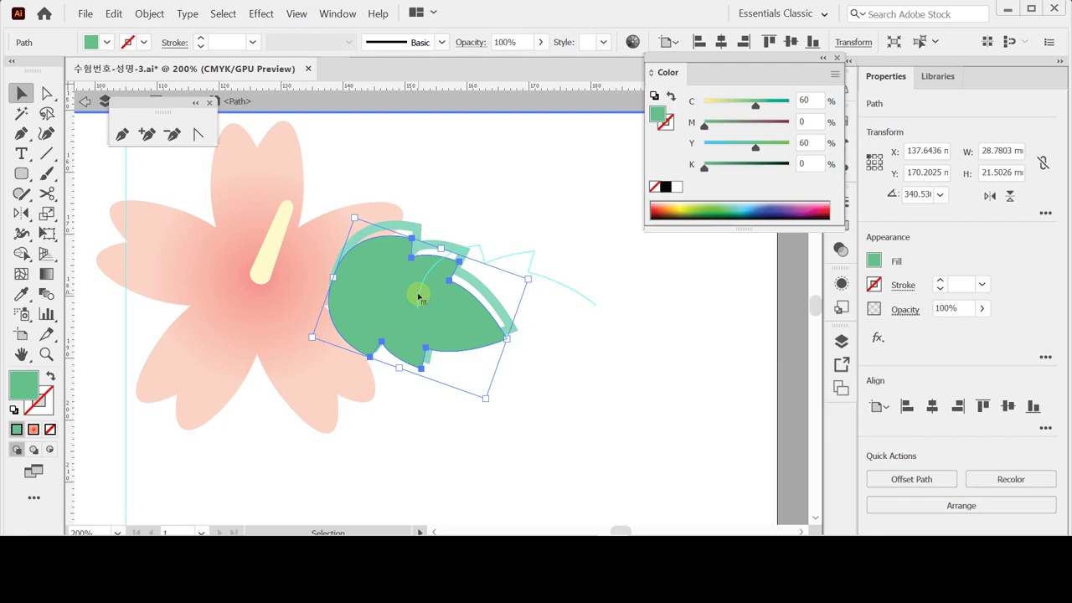
click(533, 350)
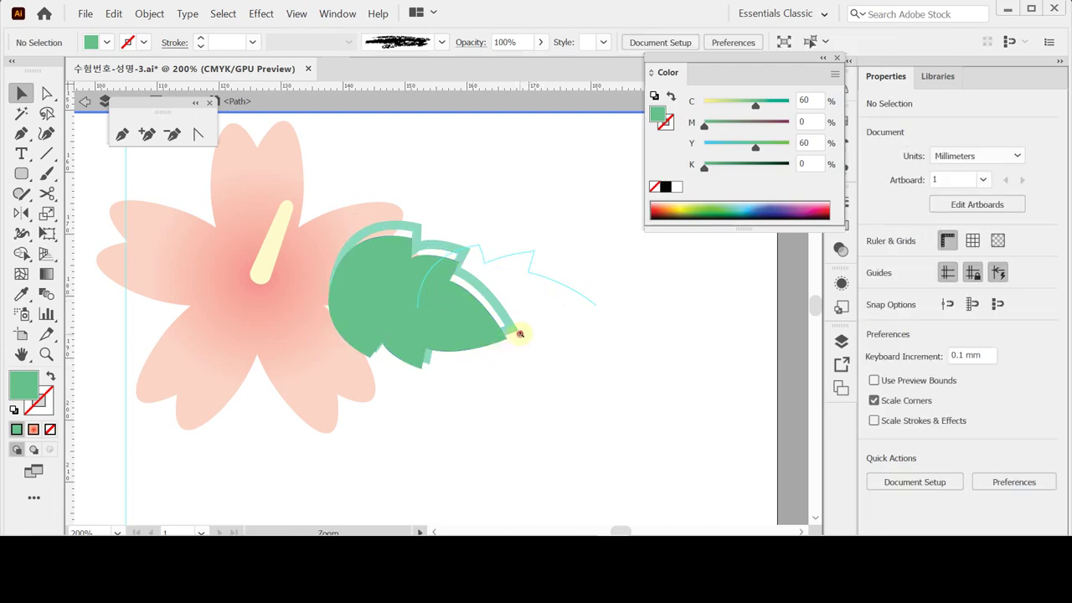
click(519, 336)
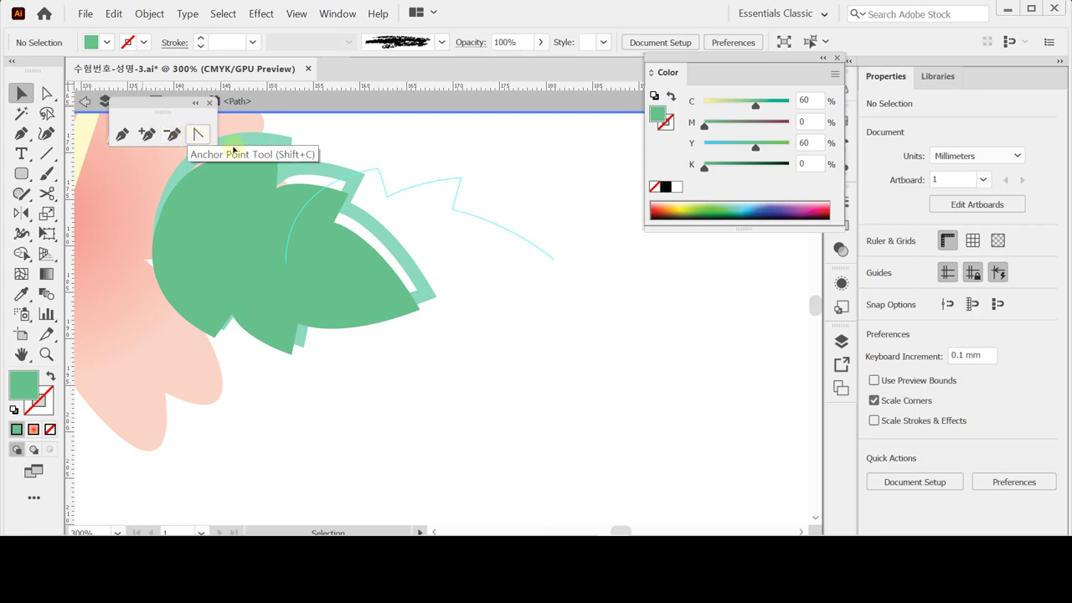
double_click(446, 225)
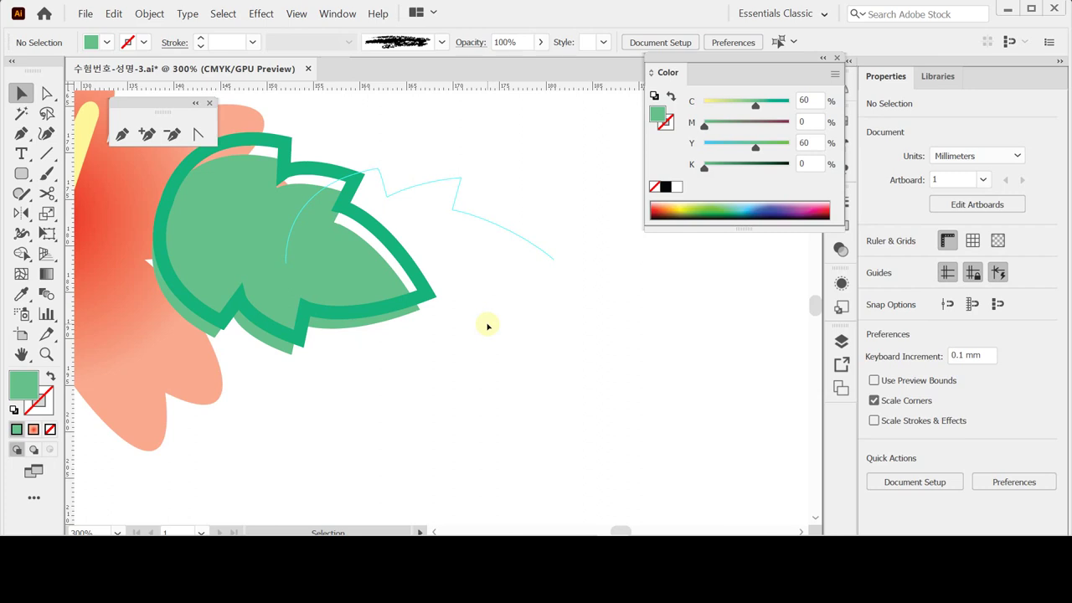
- Draw a pinkish-red circle about 17 mm in diameter above the hibiscus's leaf and add anchor points to its path
key(shift)
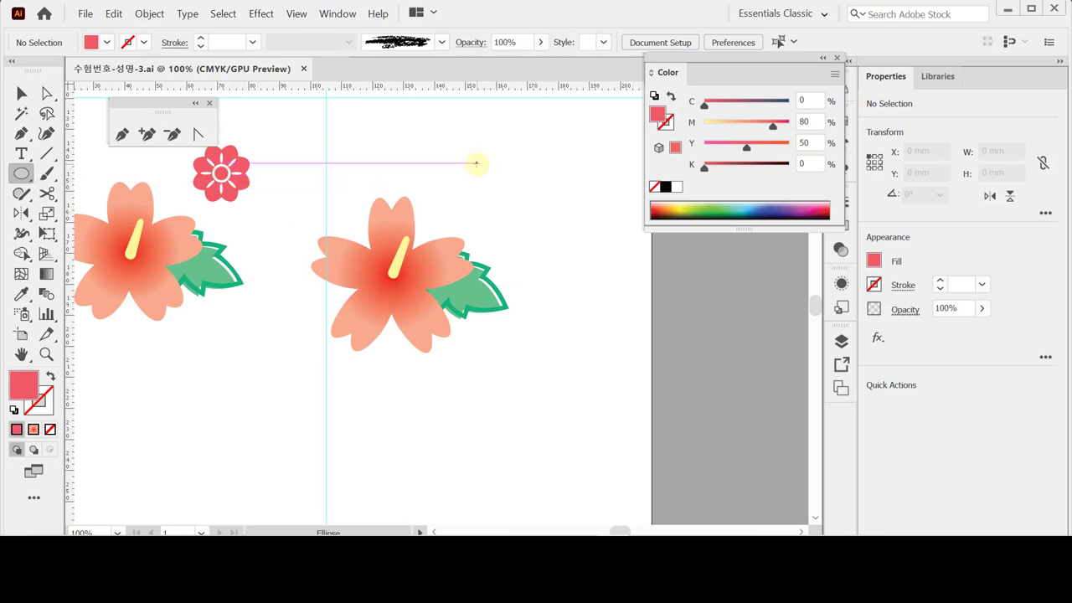
drag(479, 162, 526, 215)
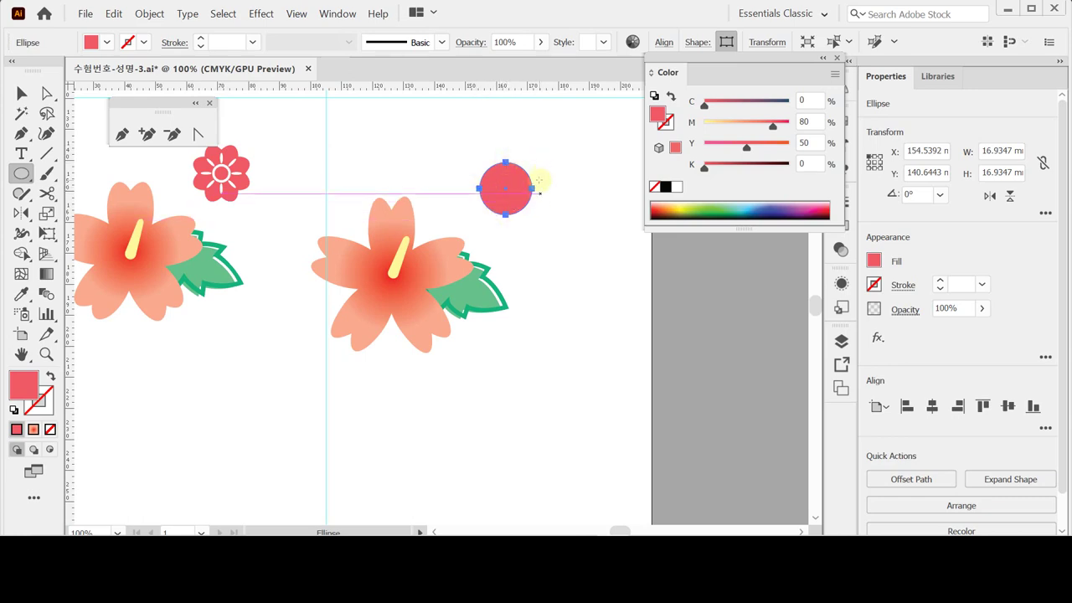
click(151, 14)
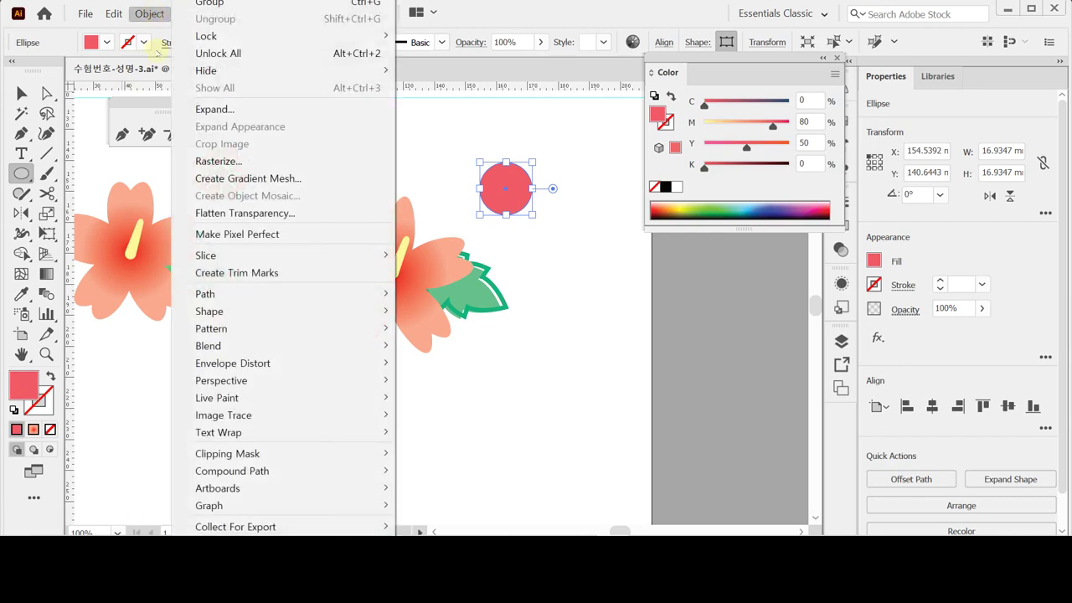
mouse_move(284, 295)
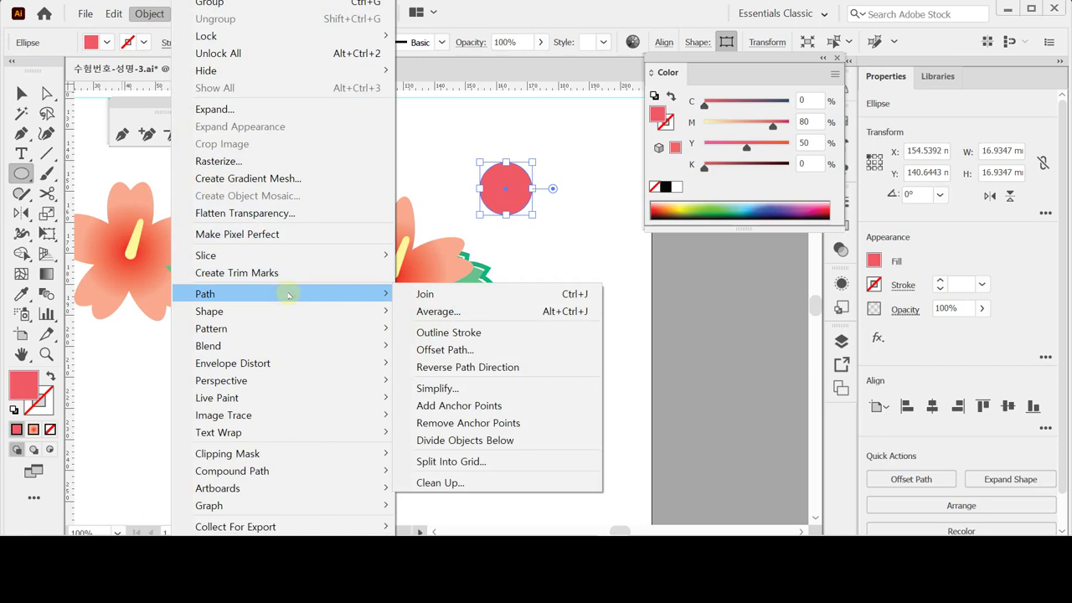
click(521, 409)
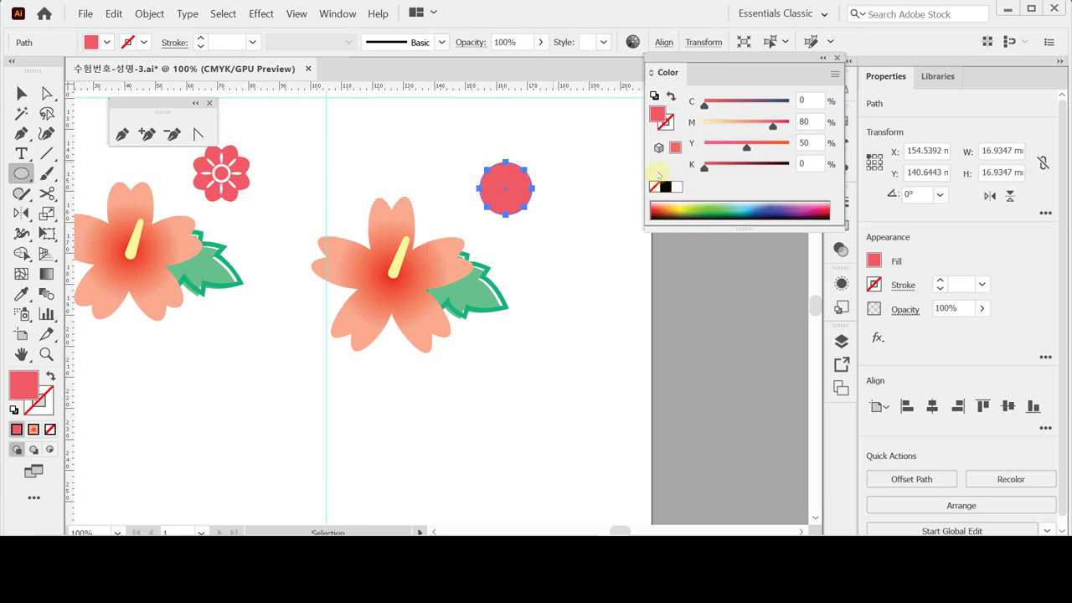
- Save the file and apply a Pucker & Bloat effect of 15% to the circle
key(ctrl+s)
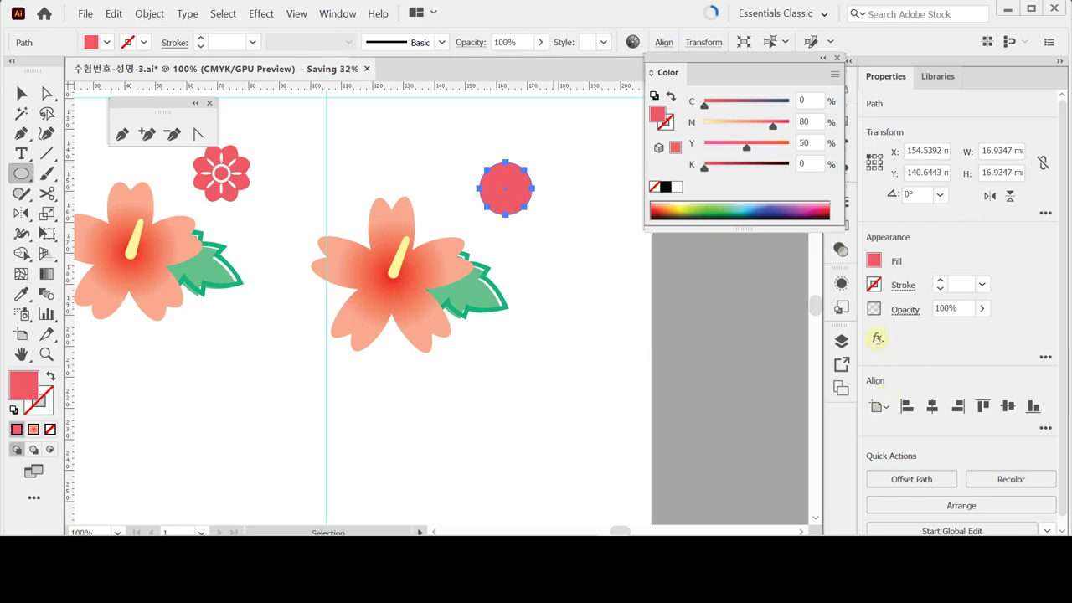
click(878, 338)
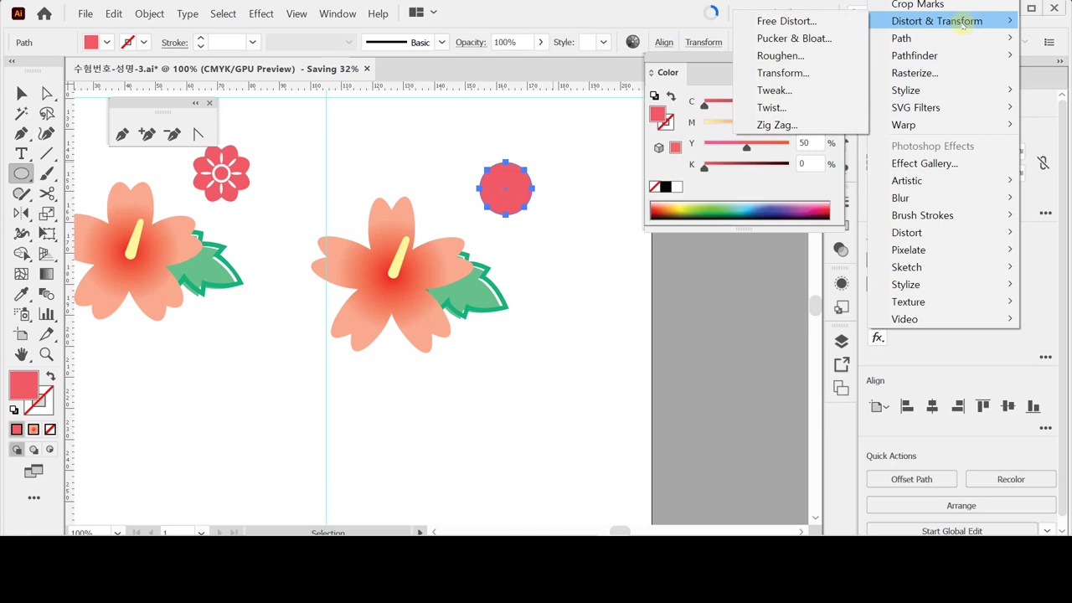
click(832, 38)
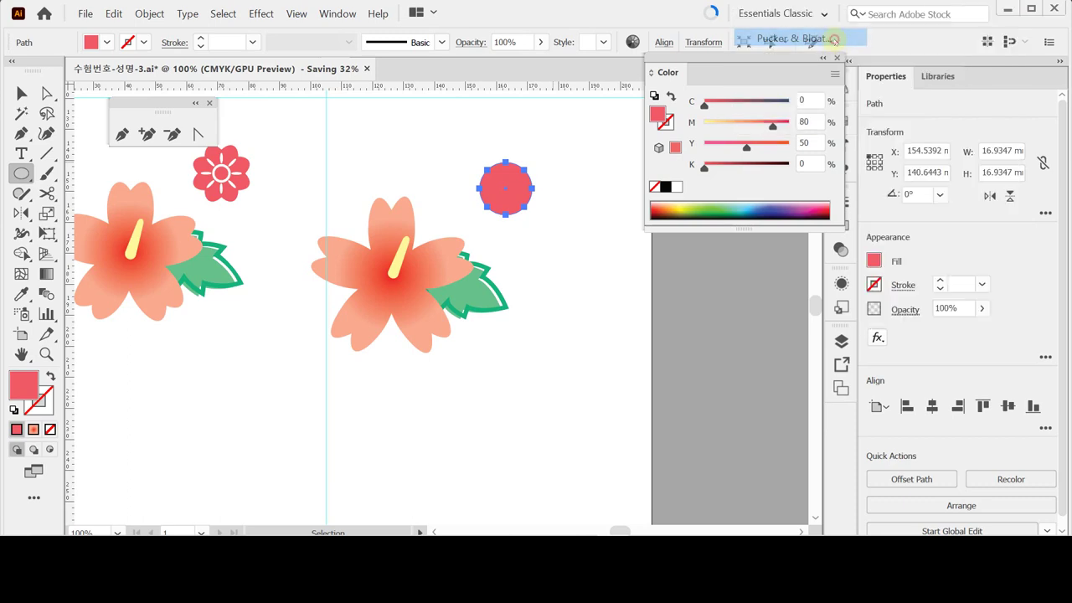
drag(578, 238, 536, 254)
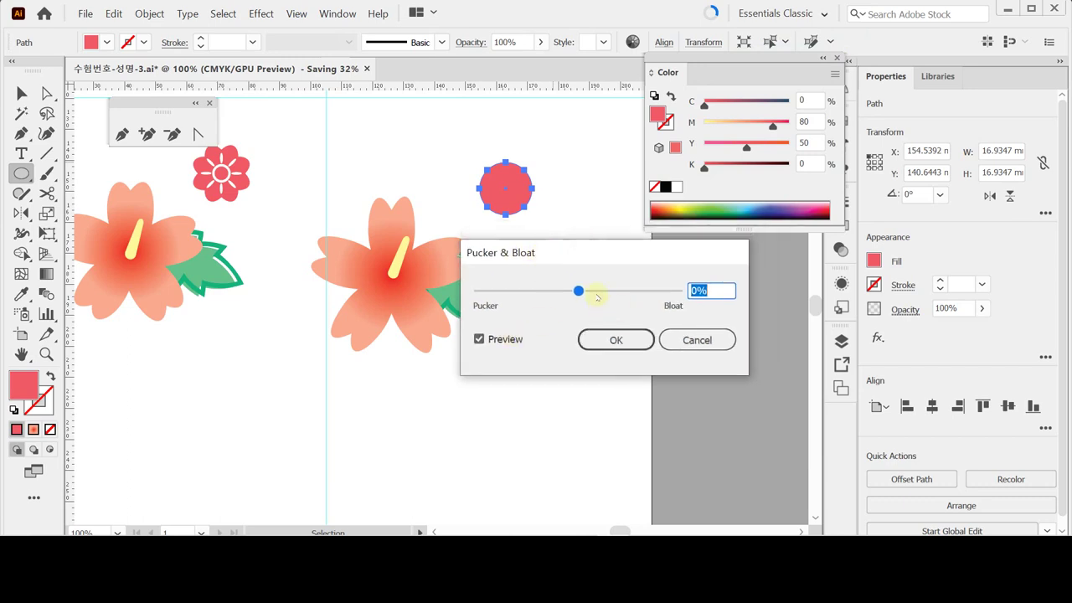
mouse_move(596, 293)
mouse_down()
mouse_move(620, 291)
mouse_move(549, 292)
mouse_move(598, 290)
mouse_up()
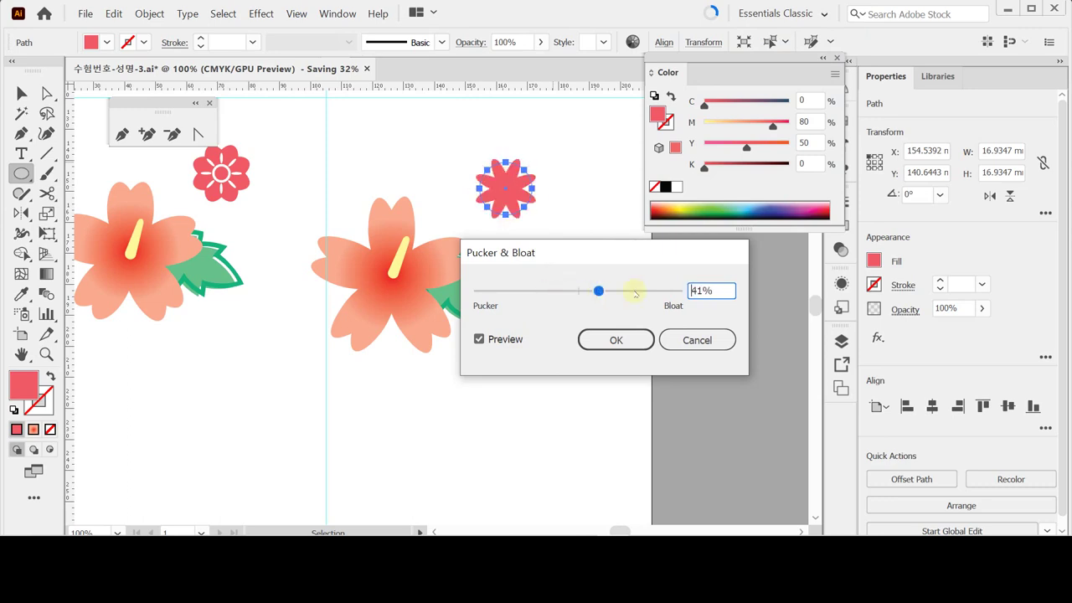
drag(706, 291, 674, 287)
text(15)
key(Tab)
click(616, 339)
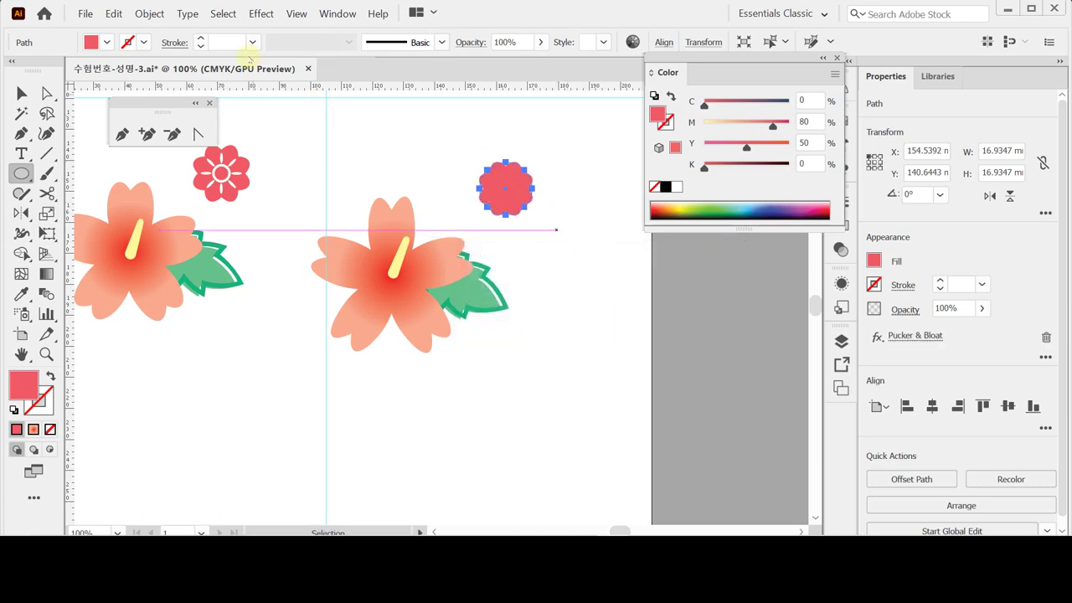
- Expand the appearance of the bloated circle into an editable flower path and deselect it
click(149, 13)
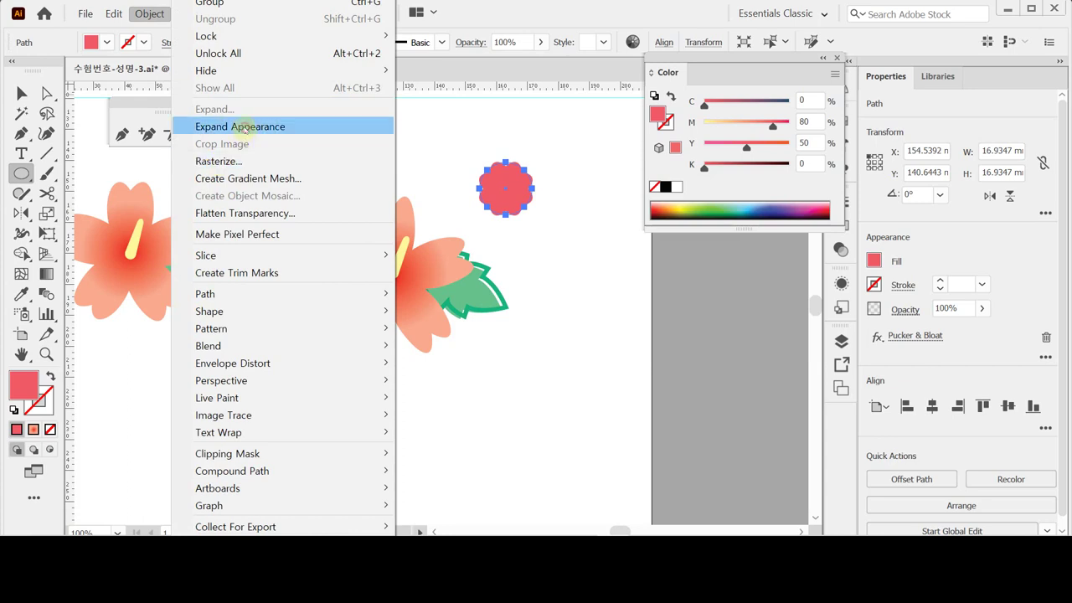
click(245, 127)
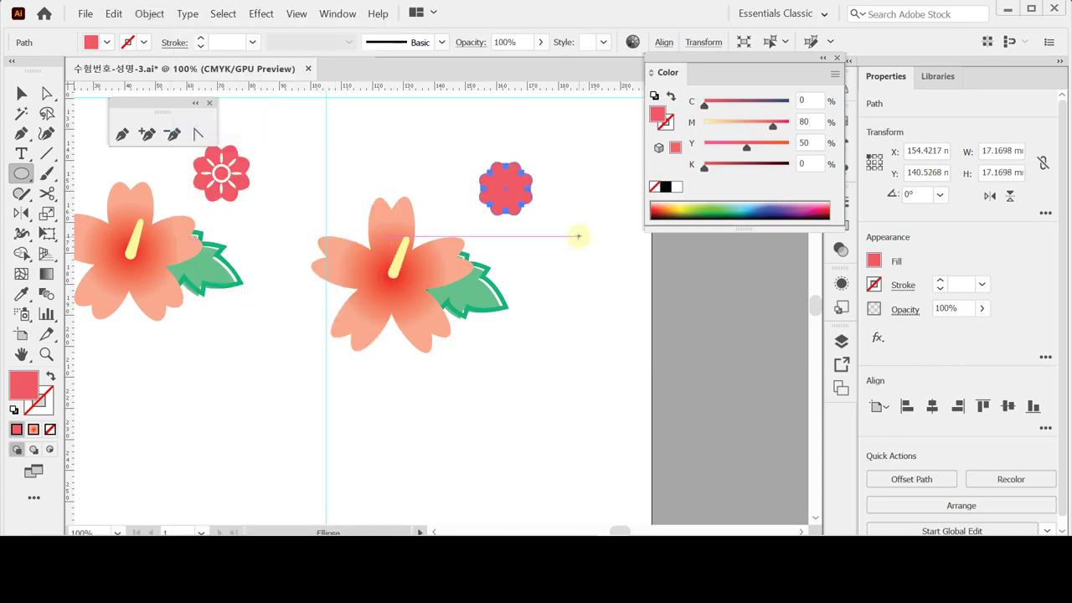
click(607, 260)
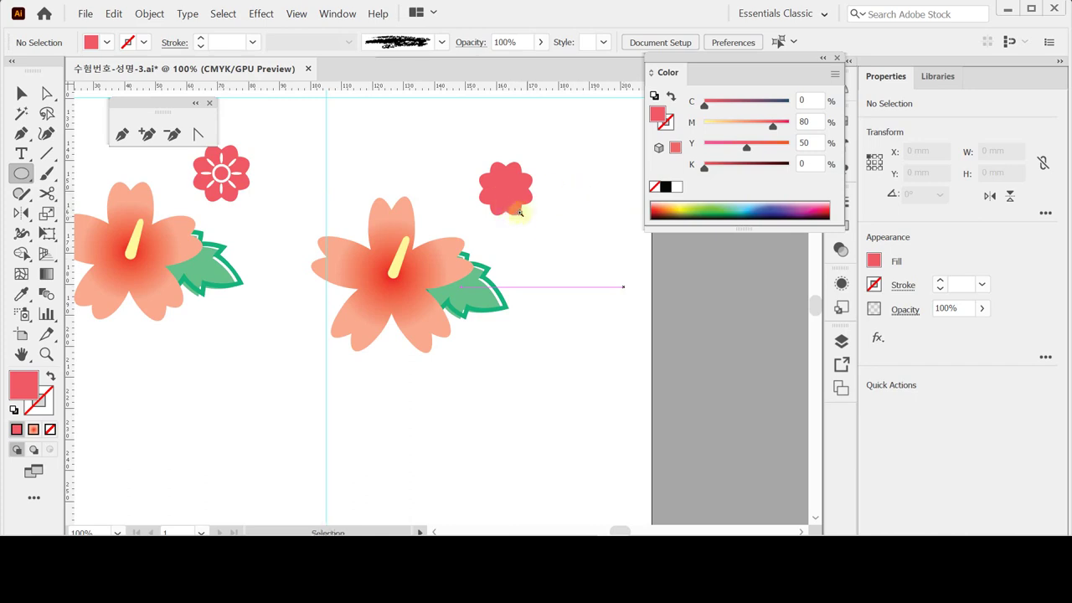
click(514, 206)
click(431, 297)
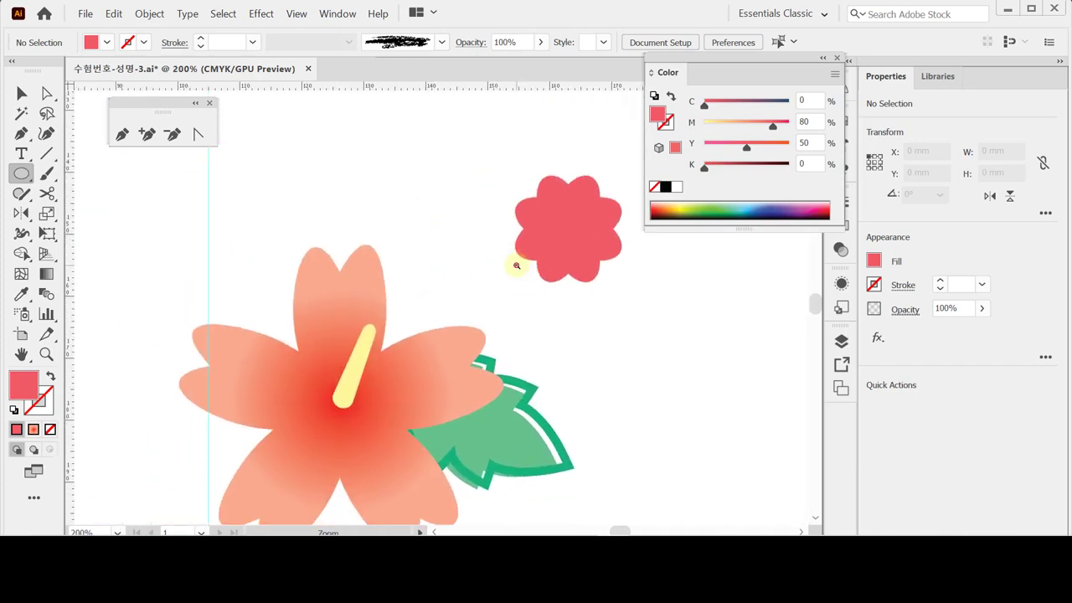
alt+click(449, 295)
scroll(450, 295, down, 1)
scroll(453, 268, left, 3)
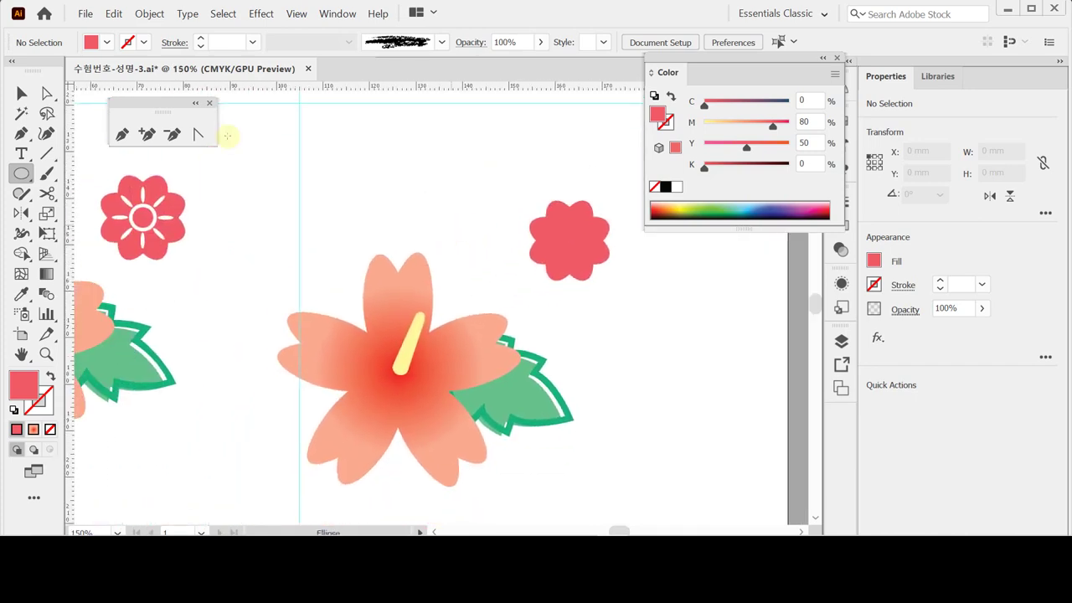
- Draw an unfilled circle about 6.2 mm in diameter centred on the small pinkish-red flower, with a 2 pt white stroke
click(23, 174)
mouse_move(574, 244)
mouse_down()
mouse_move(567, 240)
mouse_move(583, 255)
mouse_up()
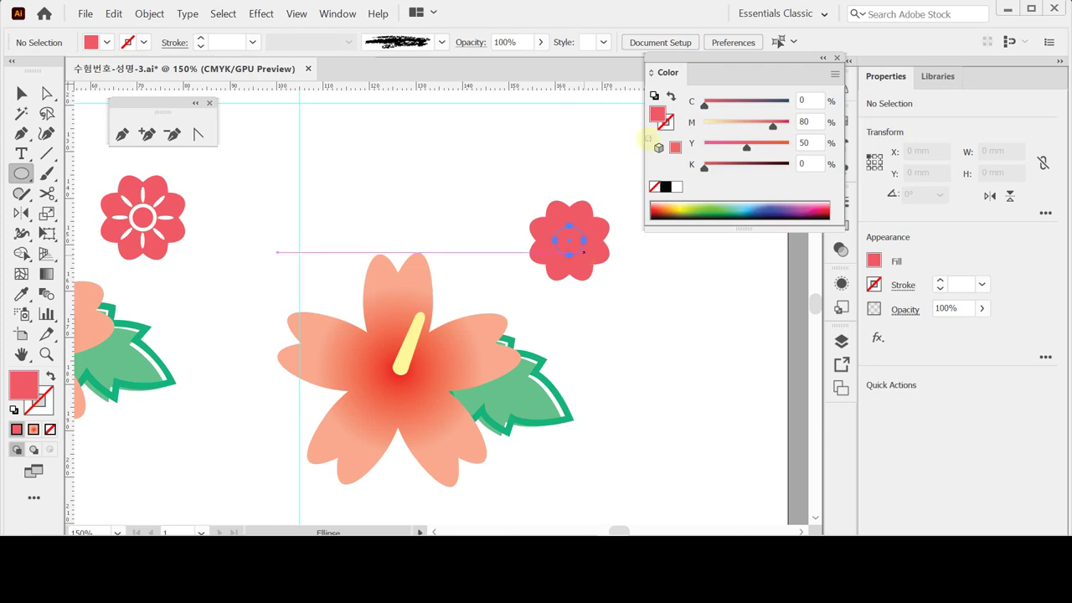
click(671, 97)
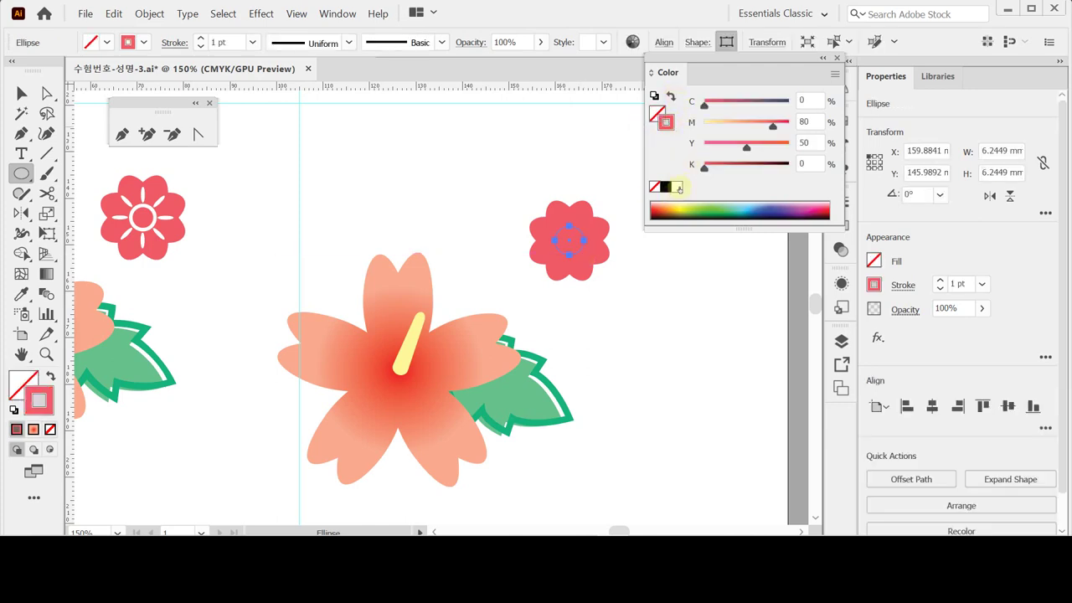
click(677, 186)
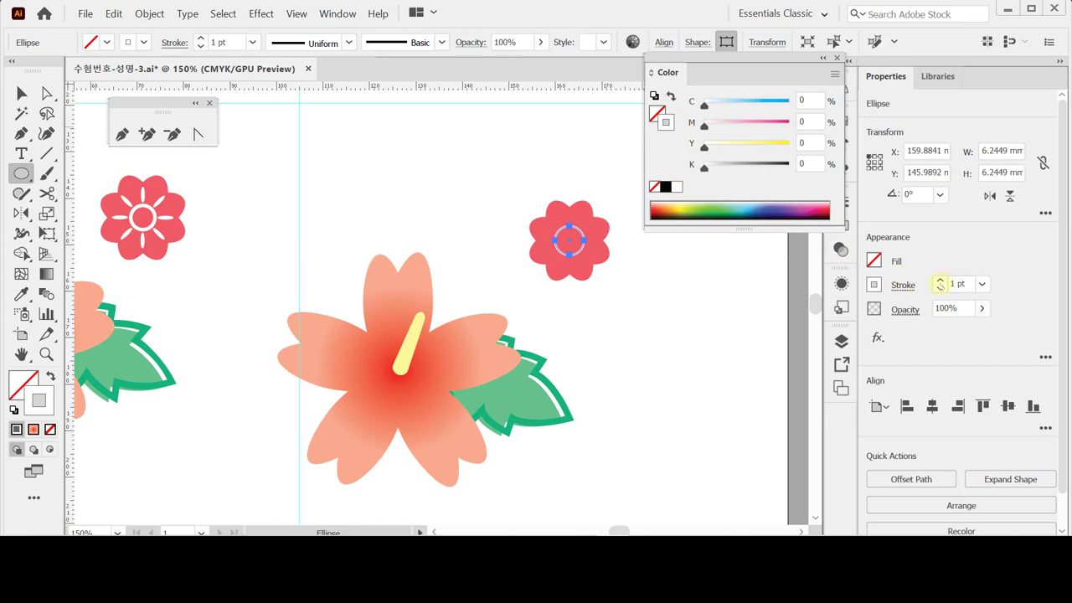
click(940, 281)
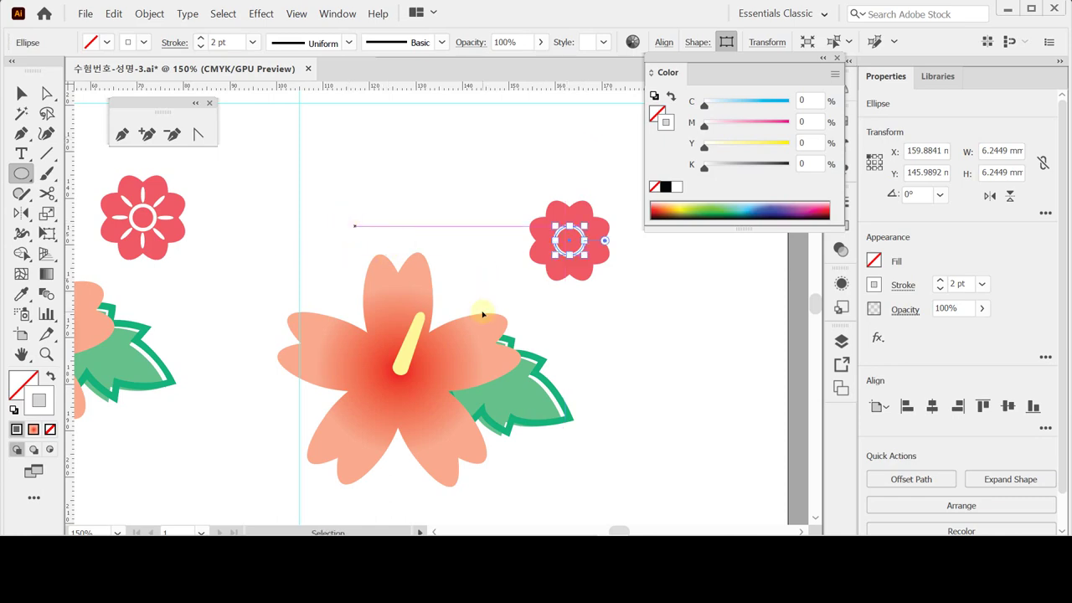
click(496, 190)
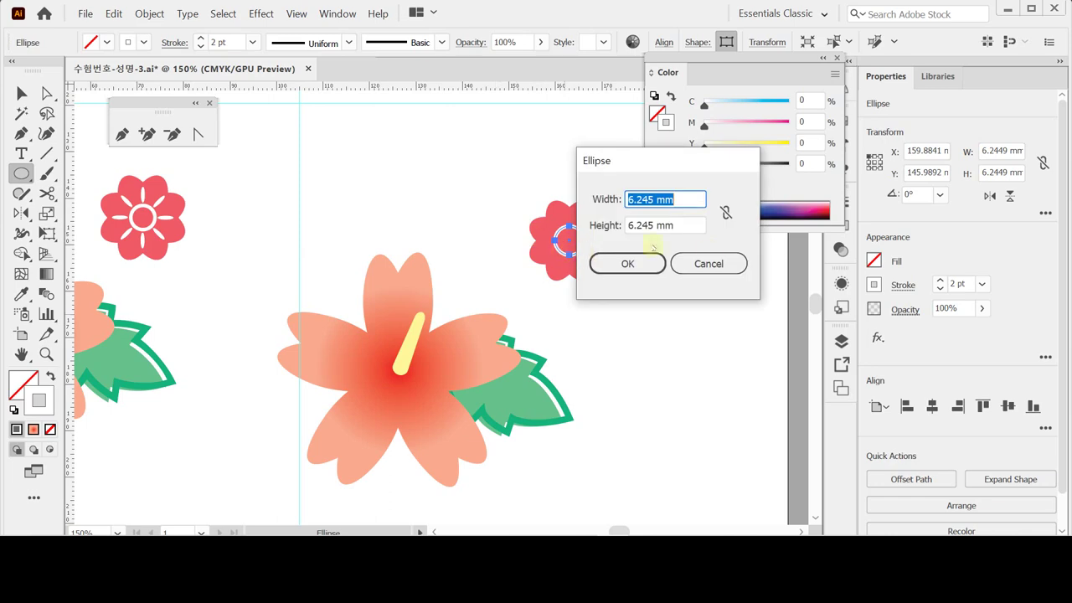
click(710, 263)
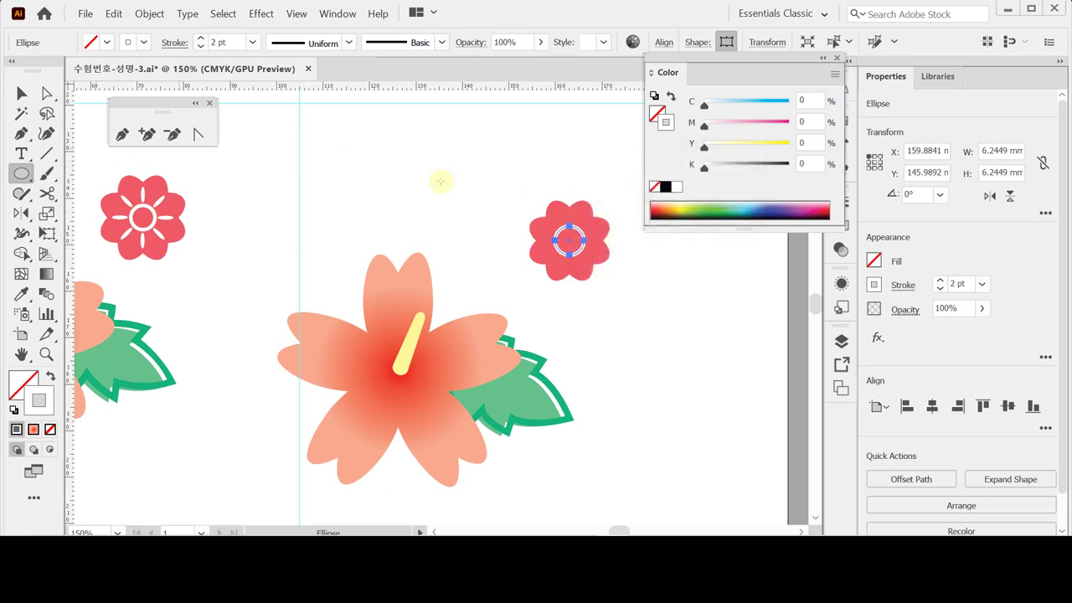
- Draw a narrow white ellipse without a stroke, about 0.7 by 2.8 mm, on the small flower just above the white ring
key(ctrl+equal)
key(ctrl+equal)
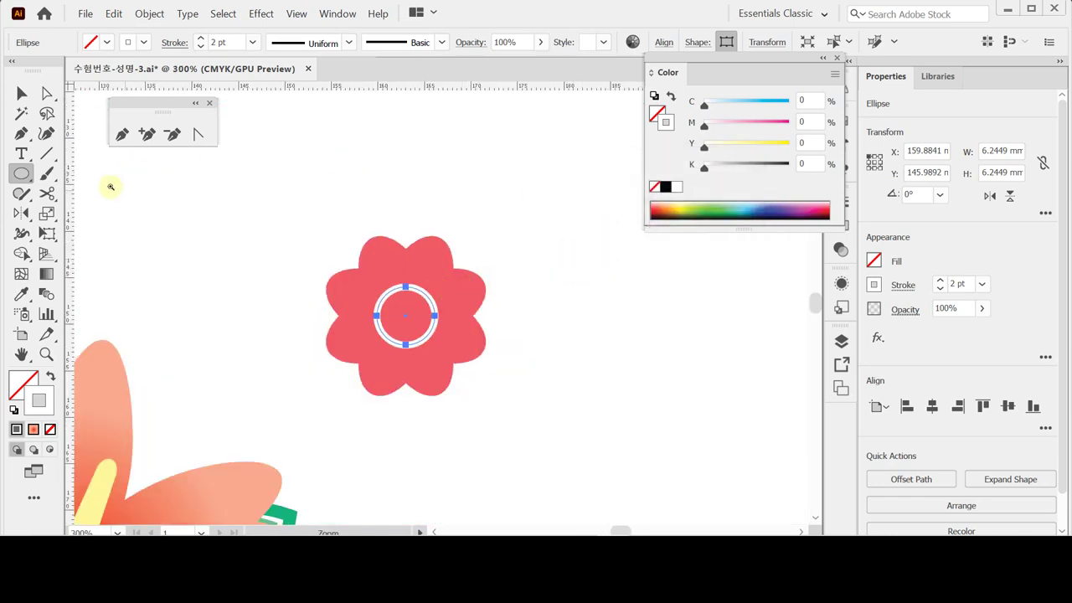
key(ctrl+shift+a)
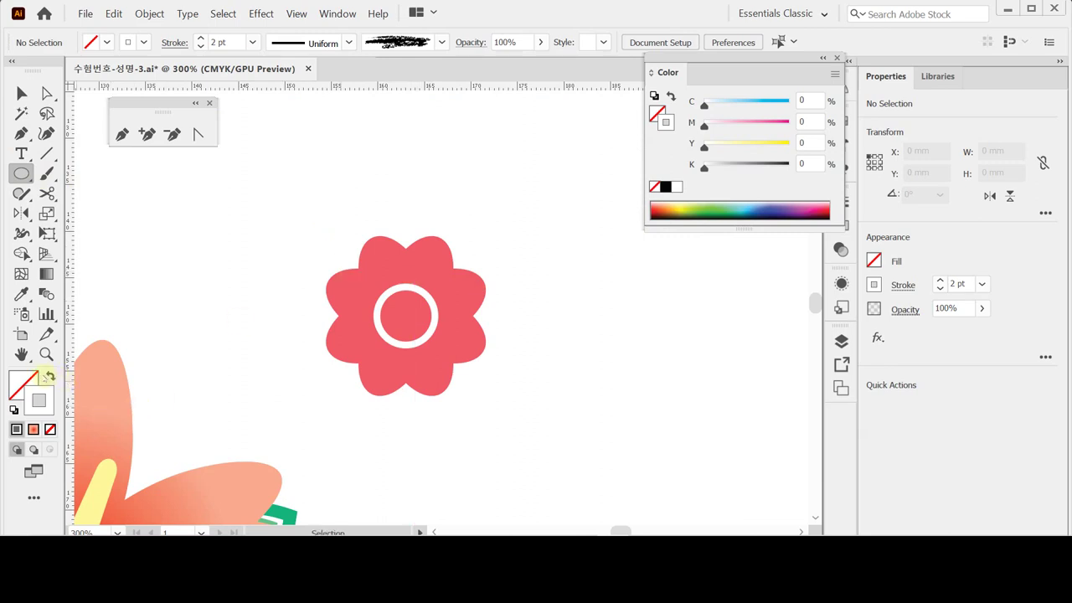
click(52, 378)
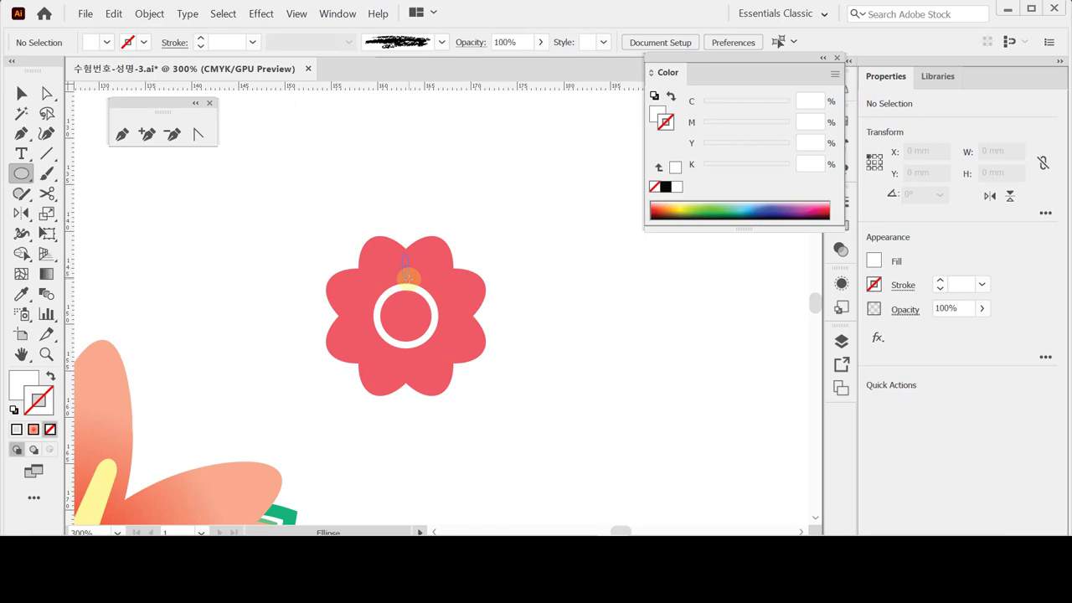
drag(405, 256, 406, 278)
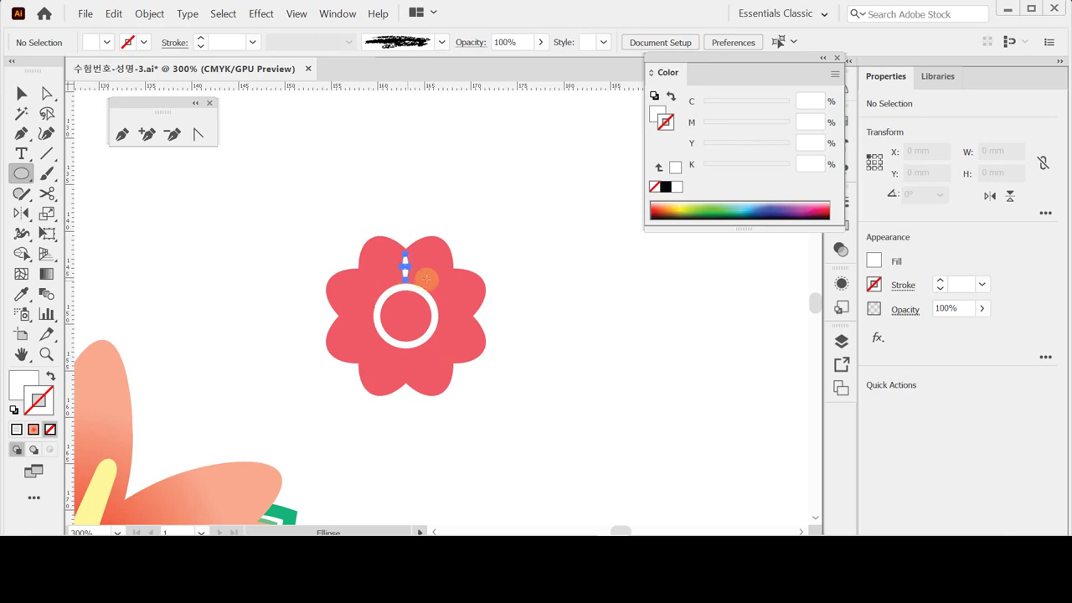
- Centre the white ellipse, the white ring and the small flower horizontally on each other, and deselect them
ctrl+click(363, 173)
ctrl+click(481, 333)
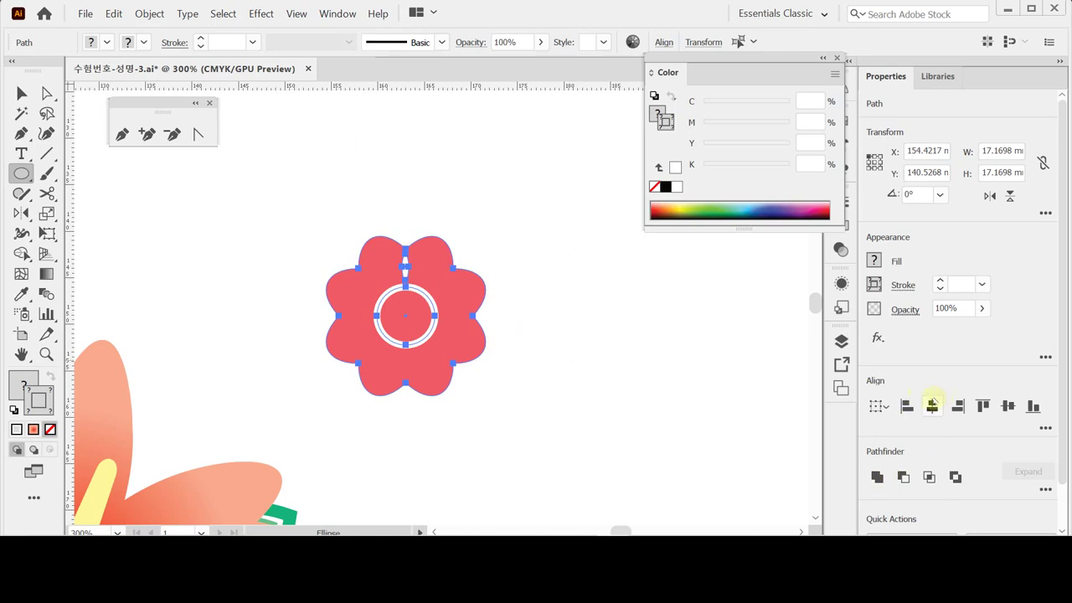
click(932, 405)
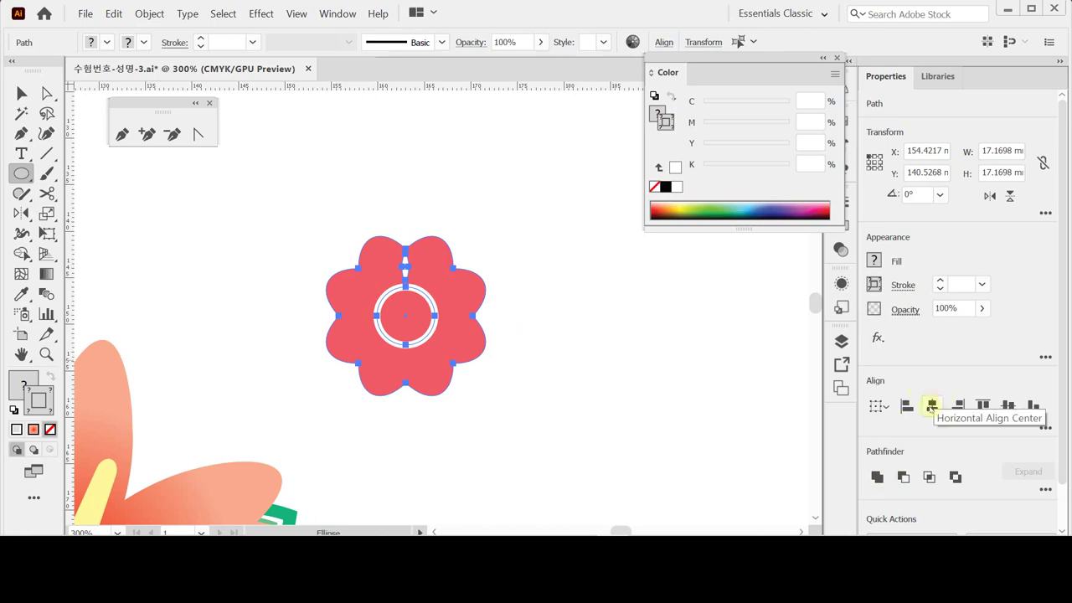
ctrl+click(478, 205)
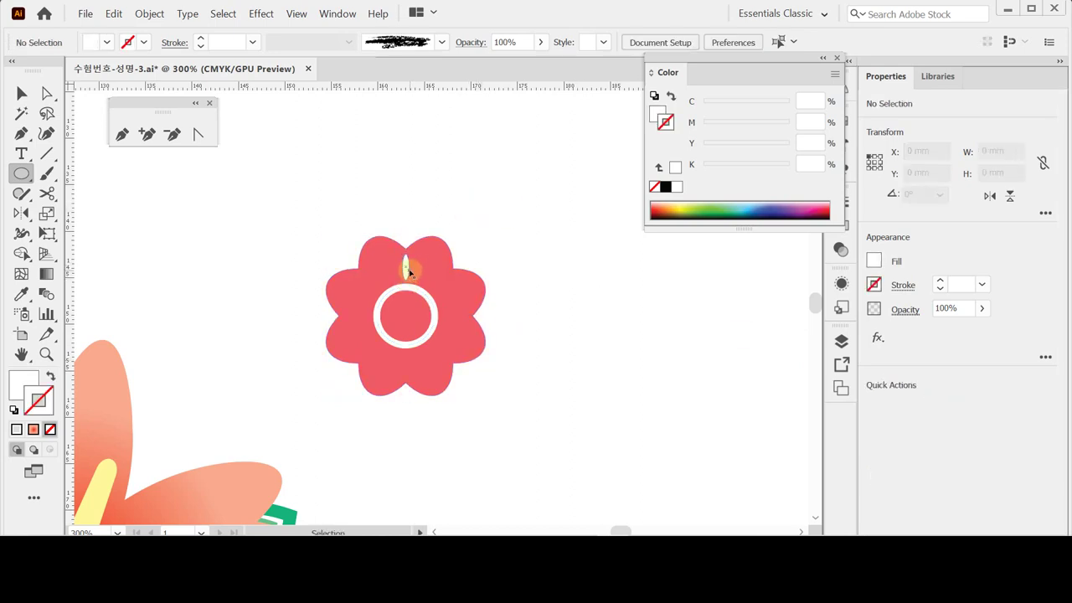
- Make a copy of the white ellipse rotated 45° around the centre of the small flower
drag(409, 273, 407, 270)
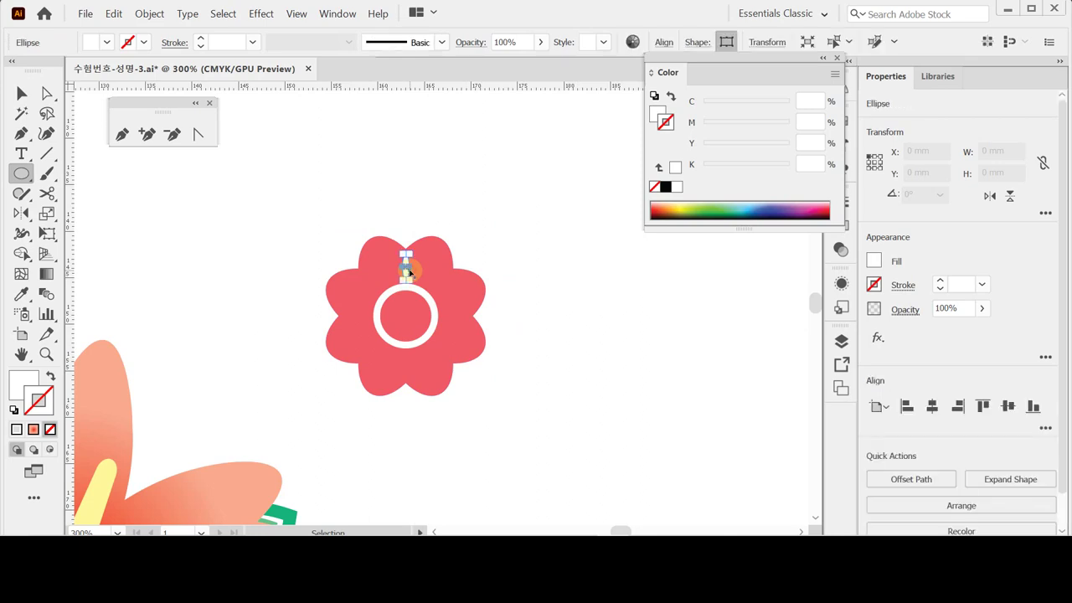
ctrl+click(536, 229)
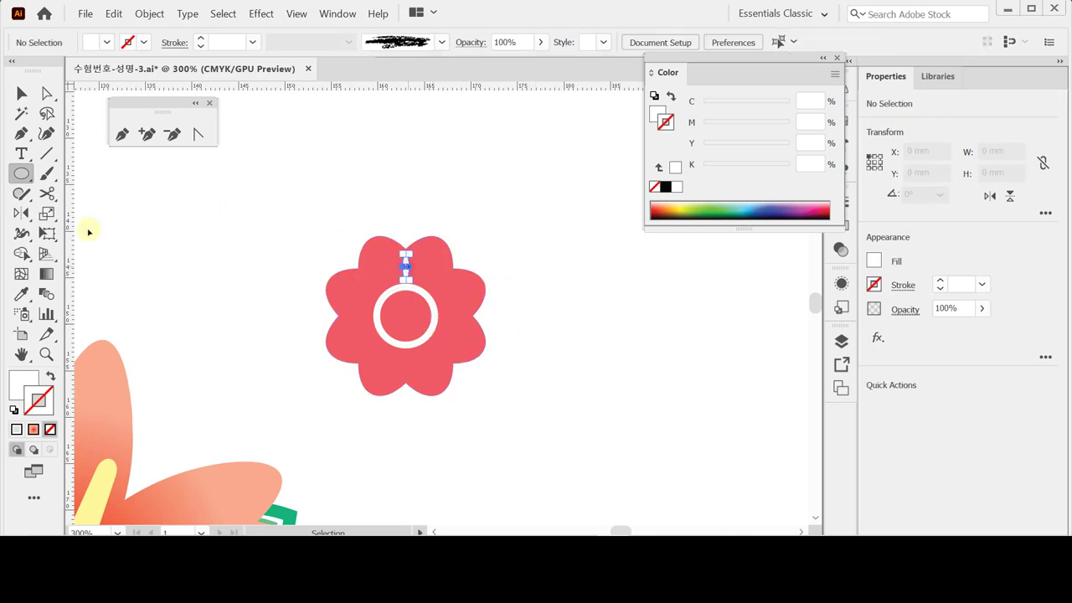
key(ctrl+z)
click(21, 212)
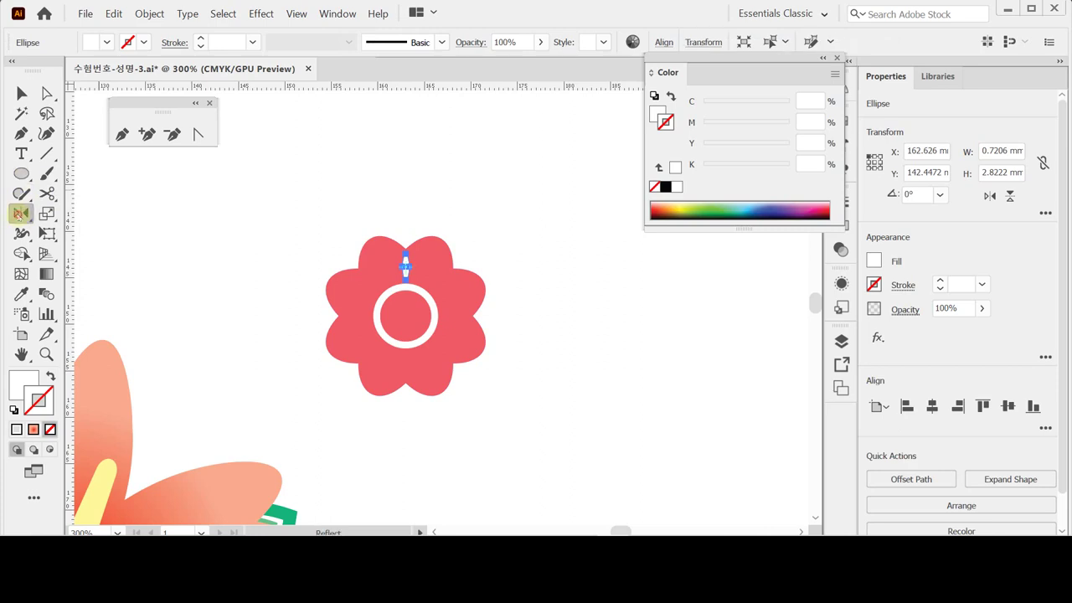
drag(21, 213, 65, 215)
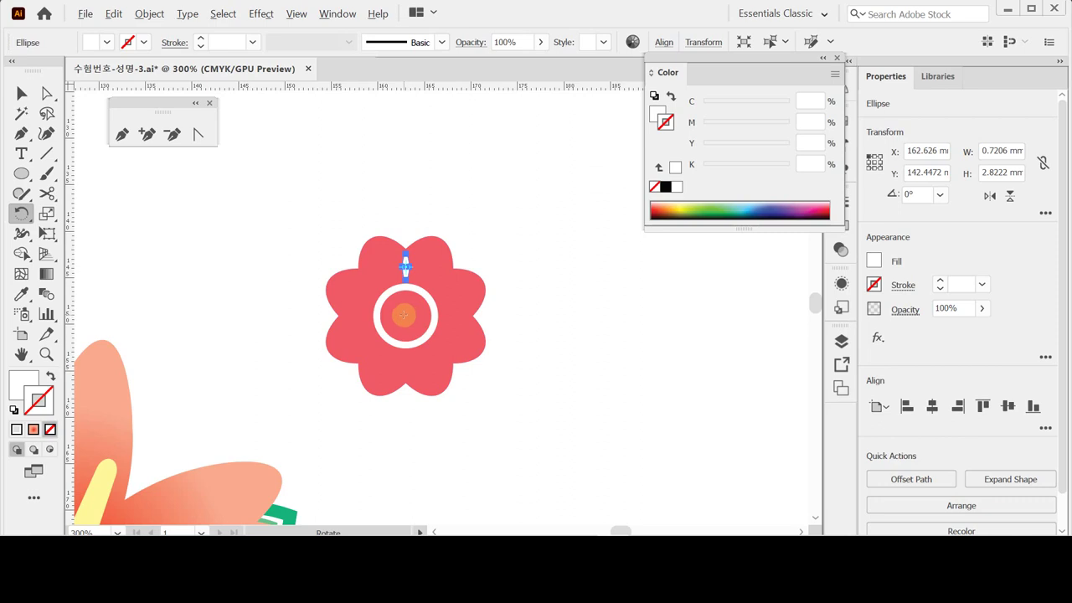
alt+click(405, 316)
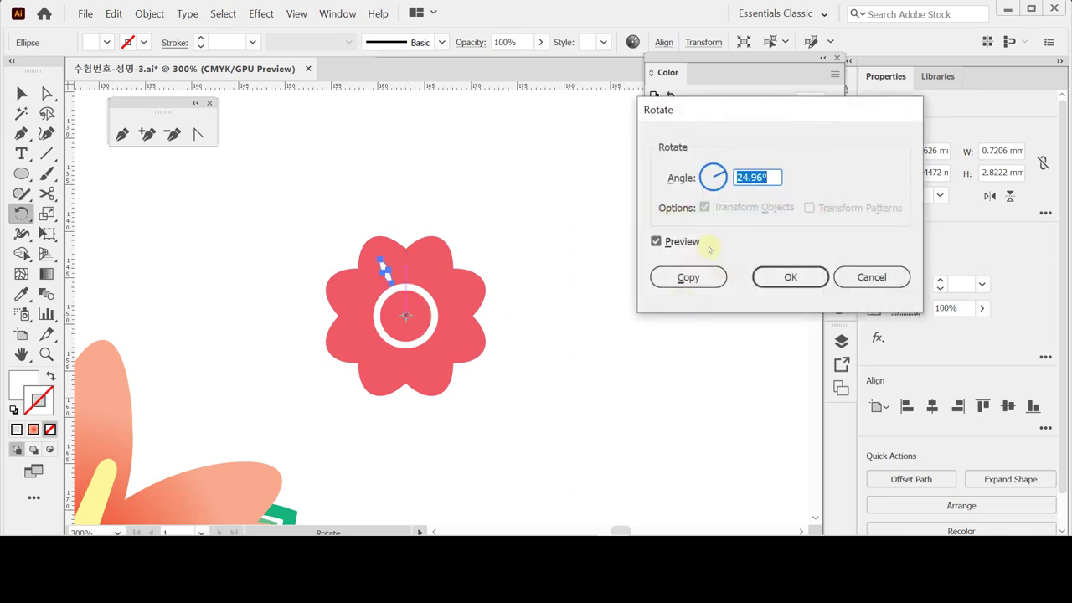
text(45)
click(680, 277)
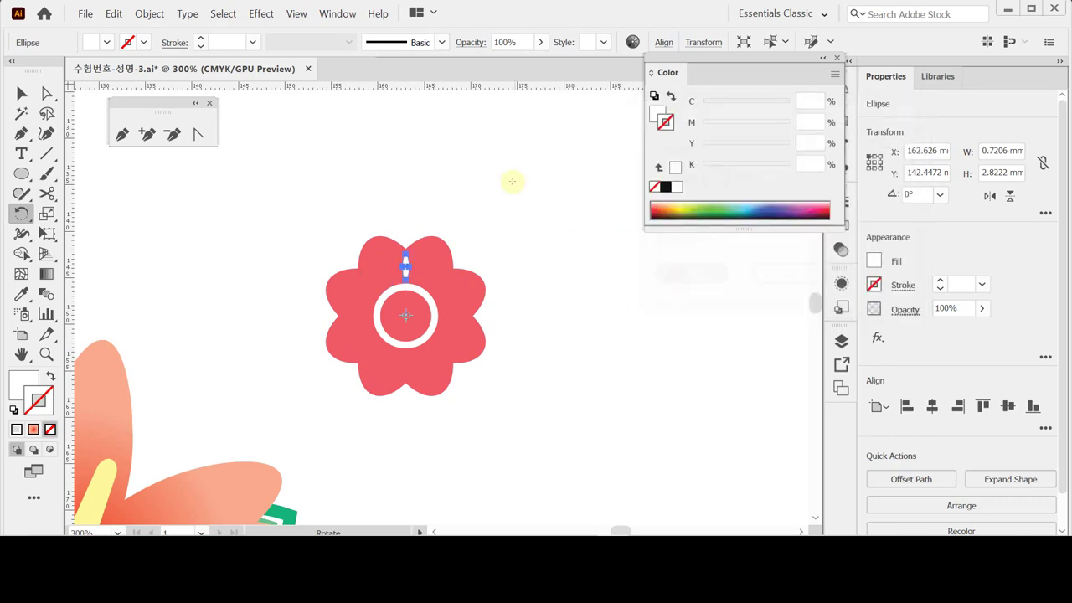
- Repeat the rotated copy until eight white ellipses surround the small flower's ring, and clear the selection
key(ctrl+d)
key(ctrl+d)
key(ctrl+d)
key(ctrl+d)
key(ctrl+d)
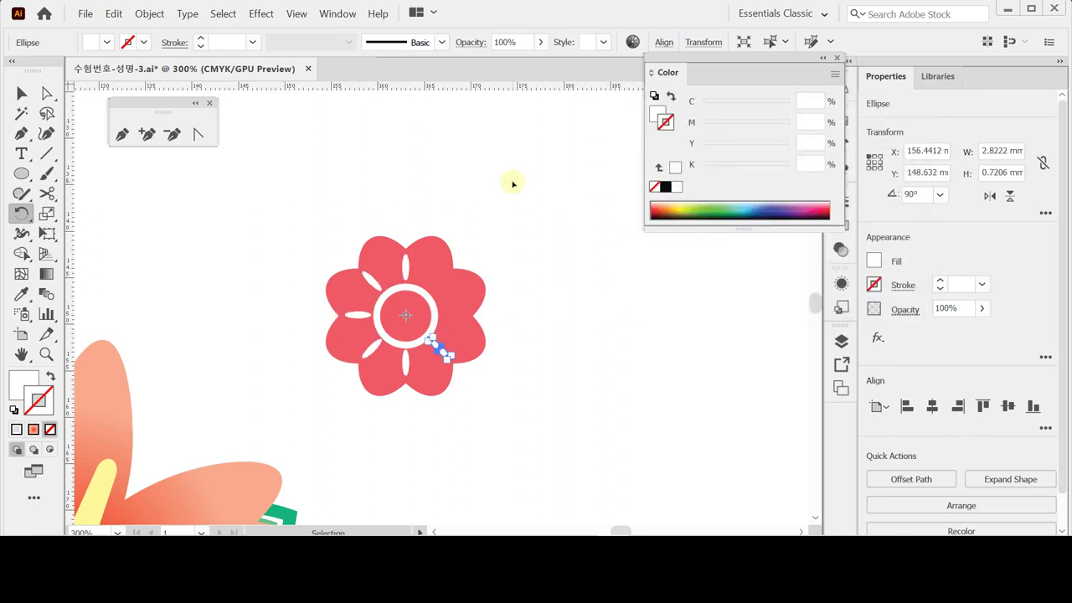
key(ctrl+d)
key(ctrl+d)
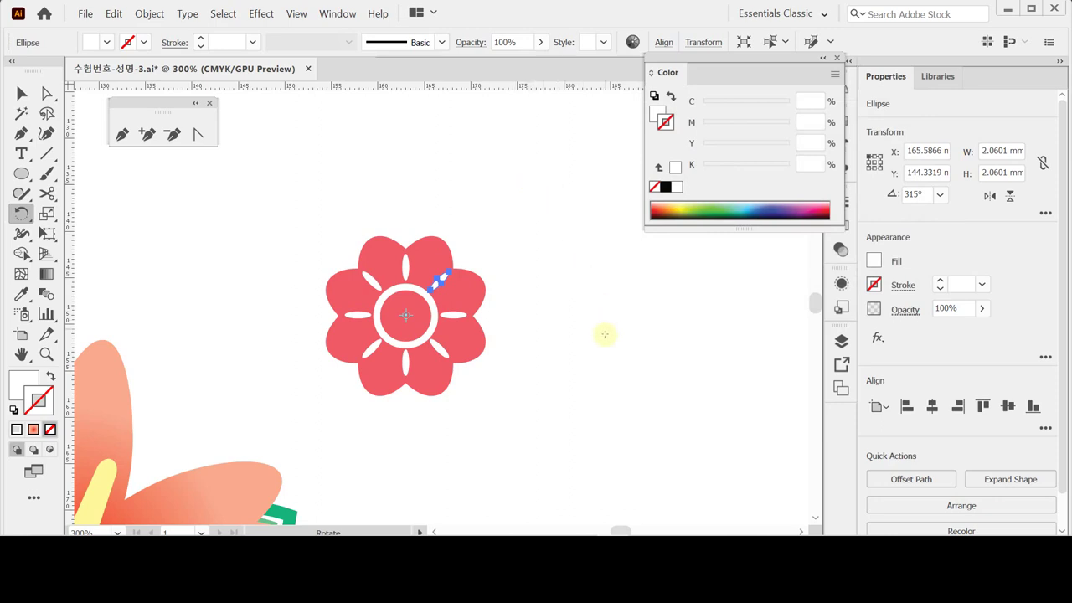
ctrl+click(597, 328)
- Move the complete small flower with its white details slightly down and left, closer to the hibiscus, and deselect it
scroll(474, 340, down, 4)
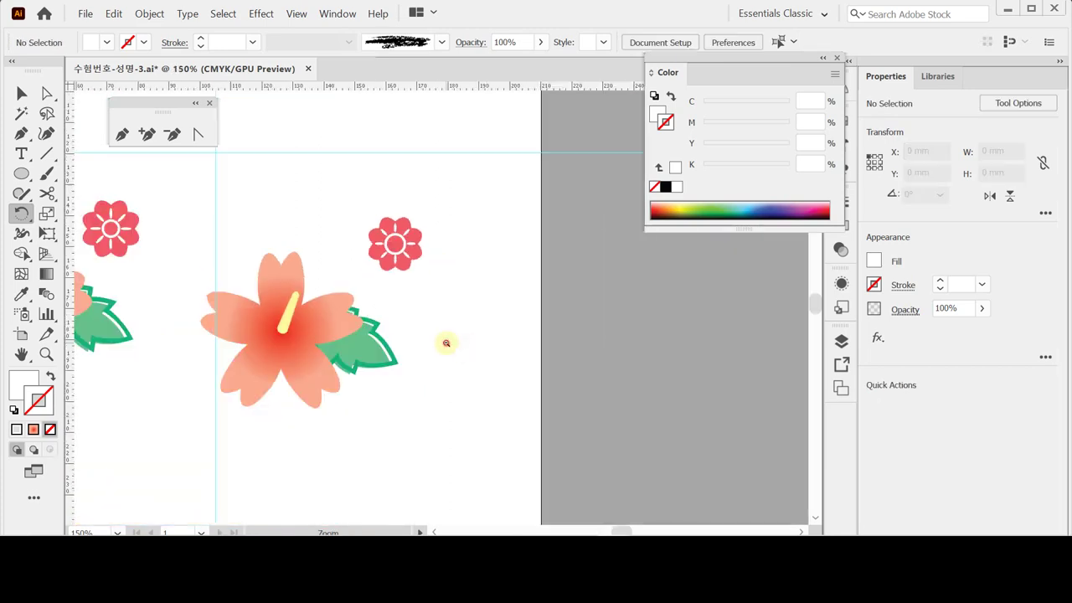
key(v)
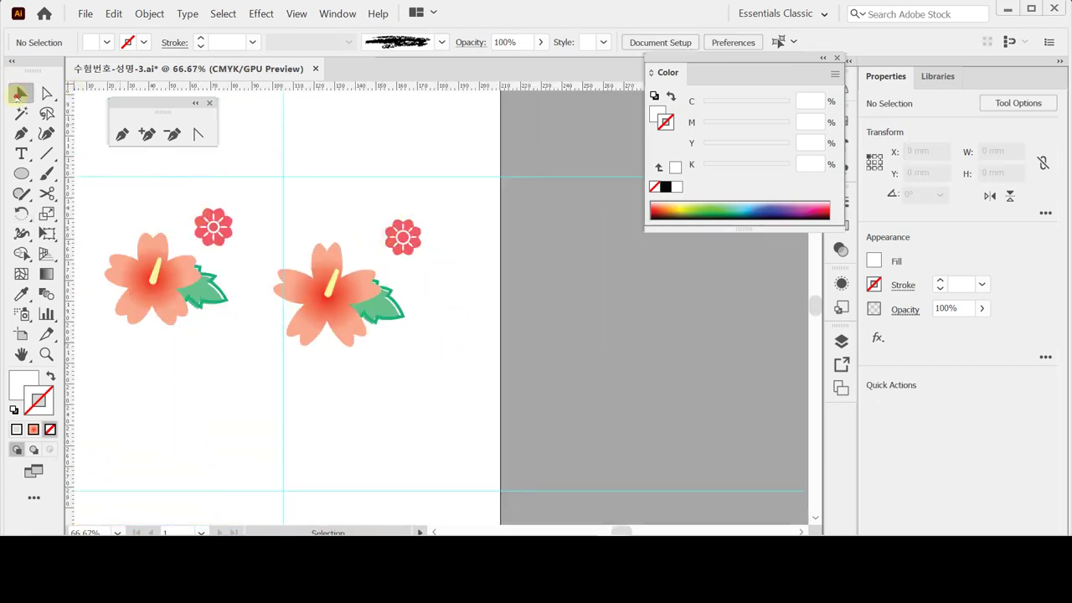
click(406, 241)
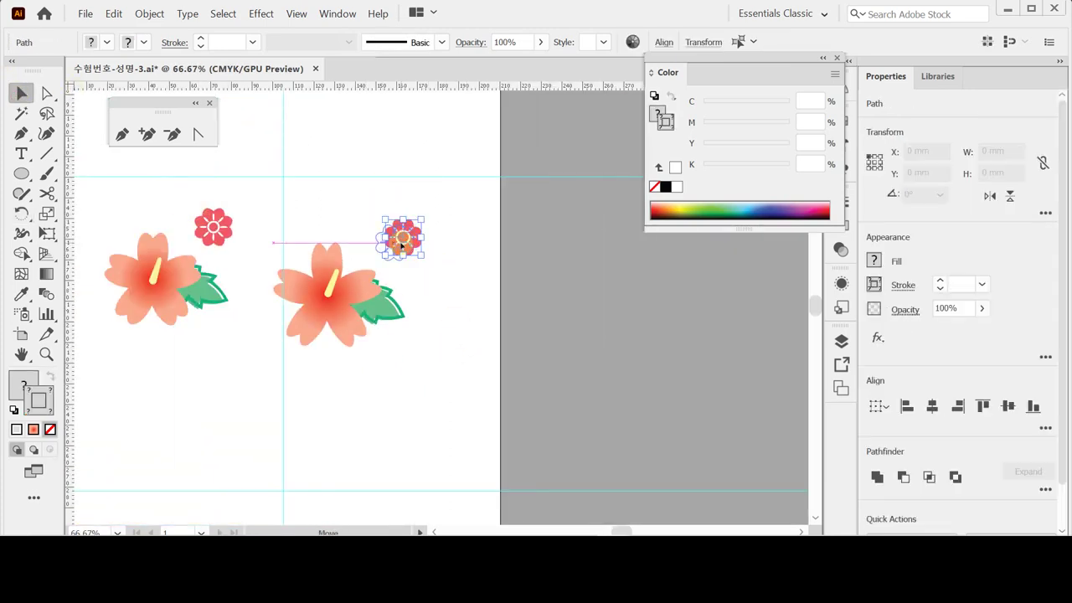
drag(406, 240, 397, 242)
click(454, 267)
- Unlock all locked objects in the document and clear the selection
click(330, 281)
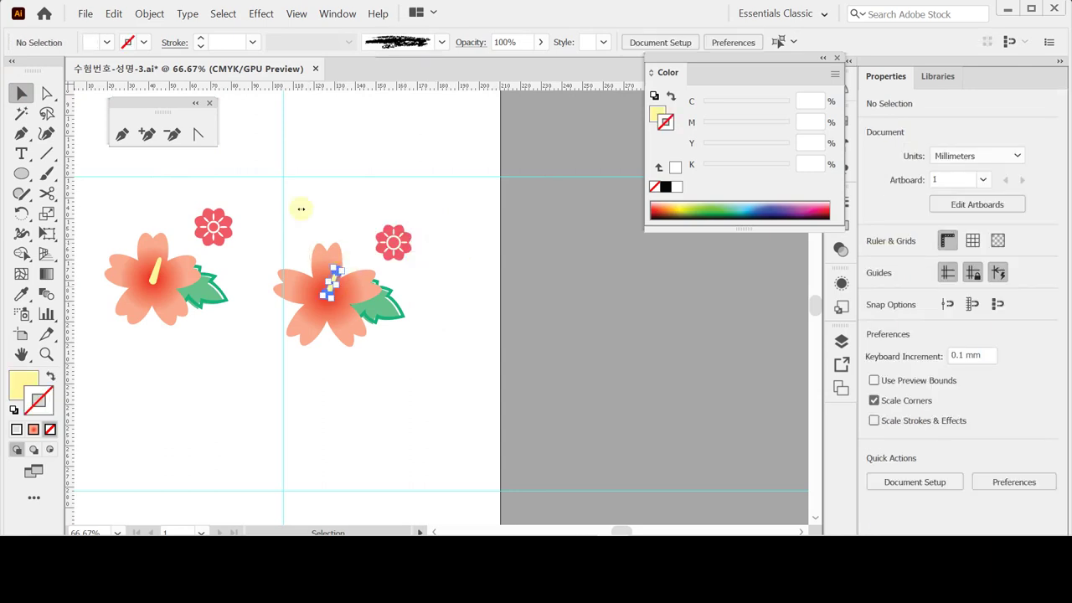
click(301, 210)
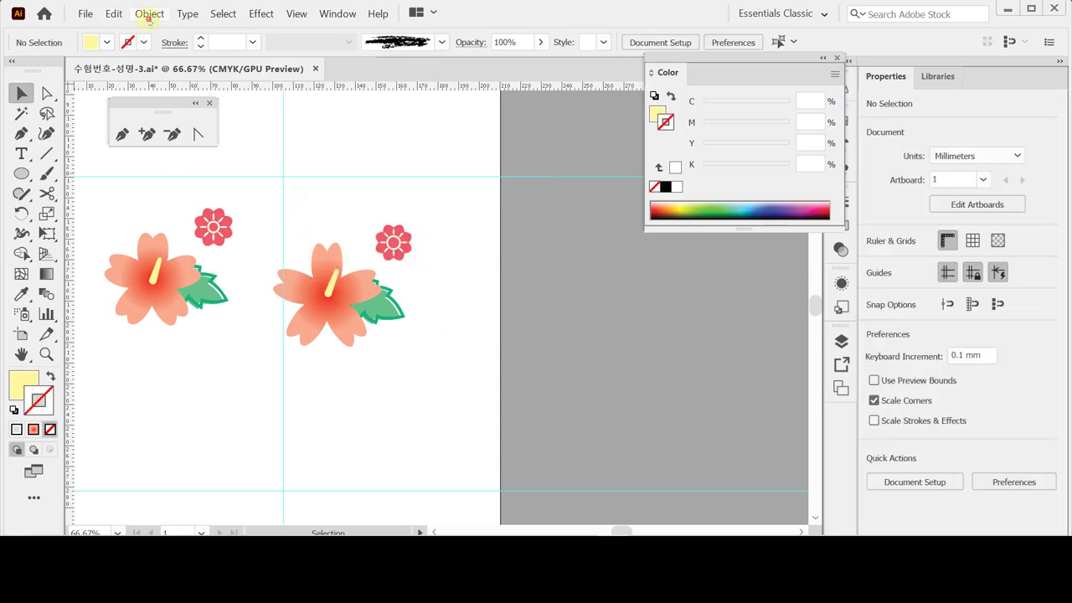
click(149, 13)
click(199, 52)
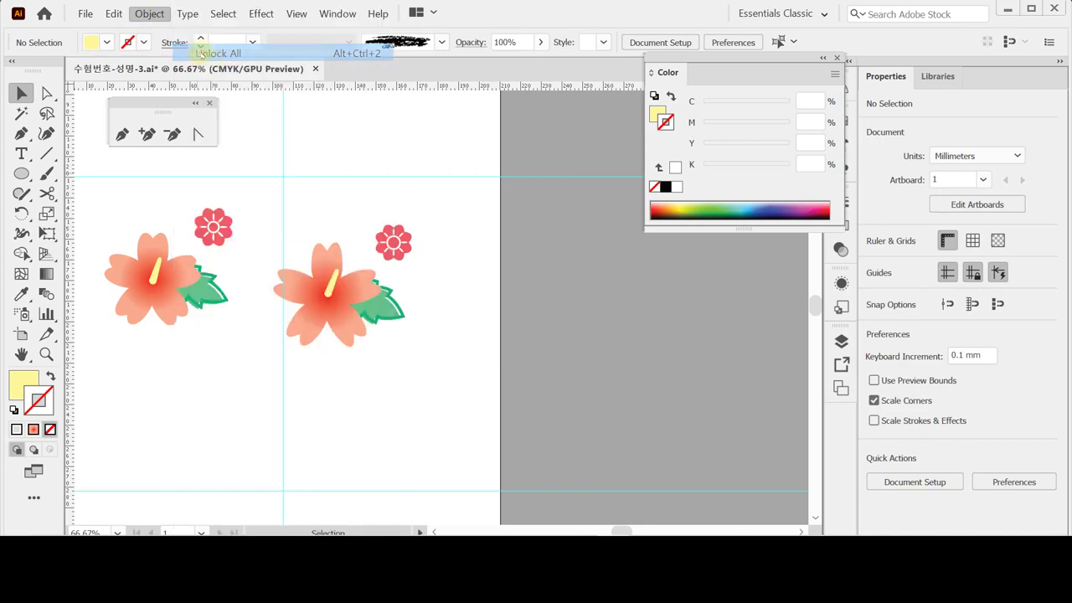
click(326, 209)
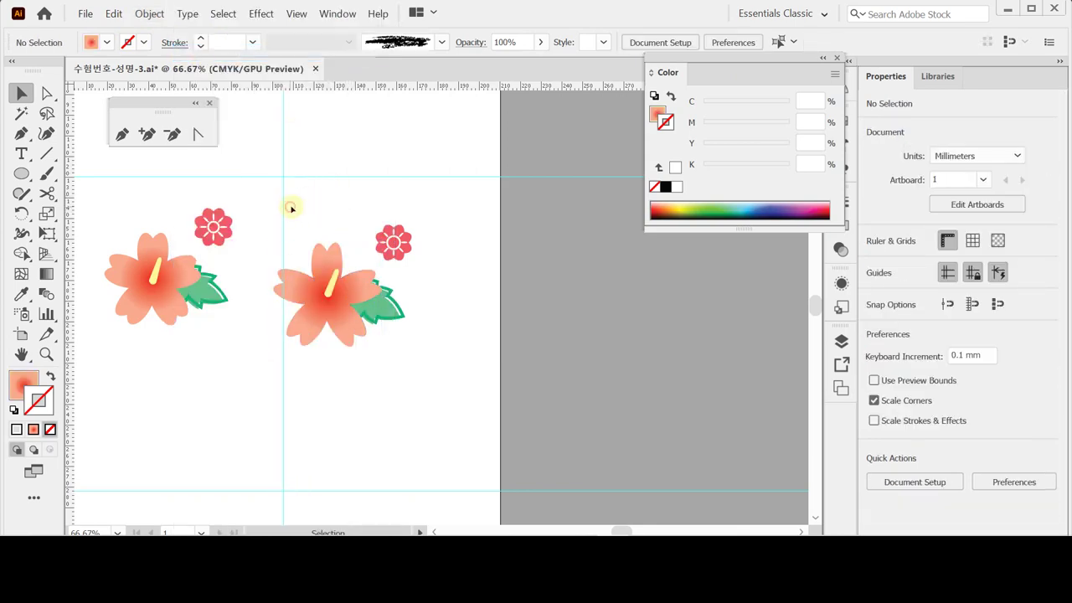
- Register the hibiscus, leaf and small flower on the page's right half as a new symbol named 무궁화 with the Graphic export type, then deselect
drag(278, 206, 512, 337)
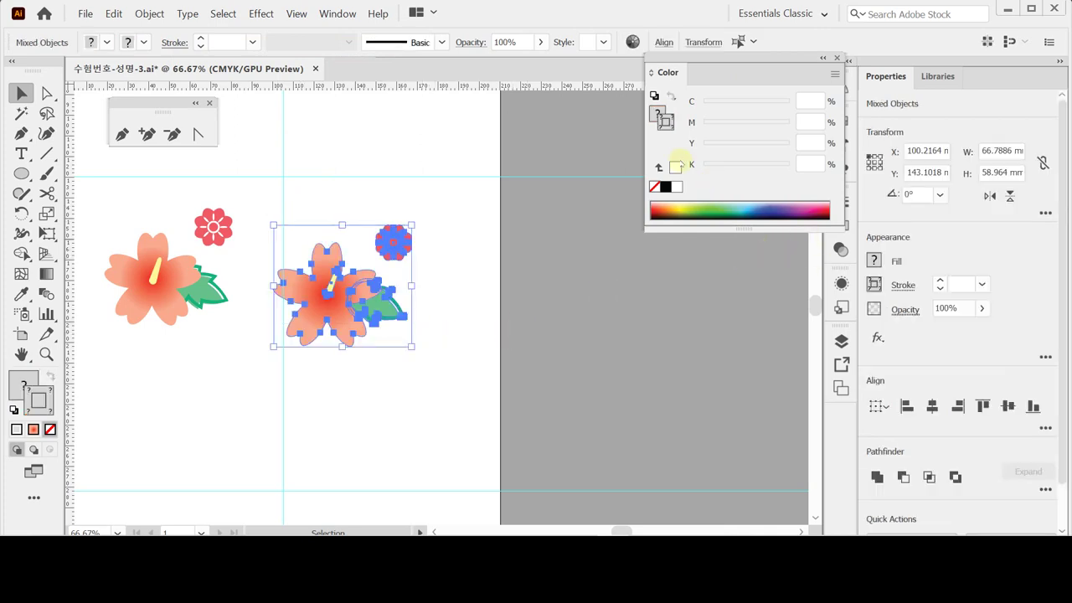
double_click(672, 58)
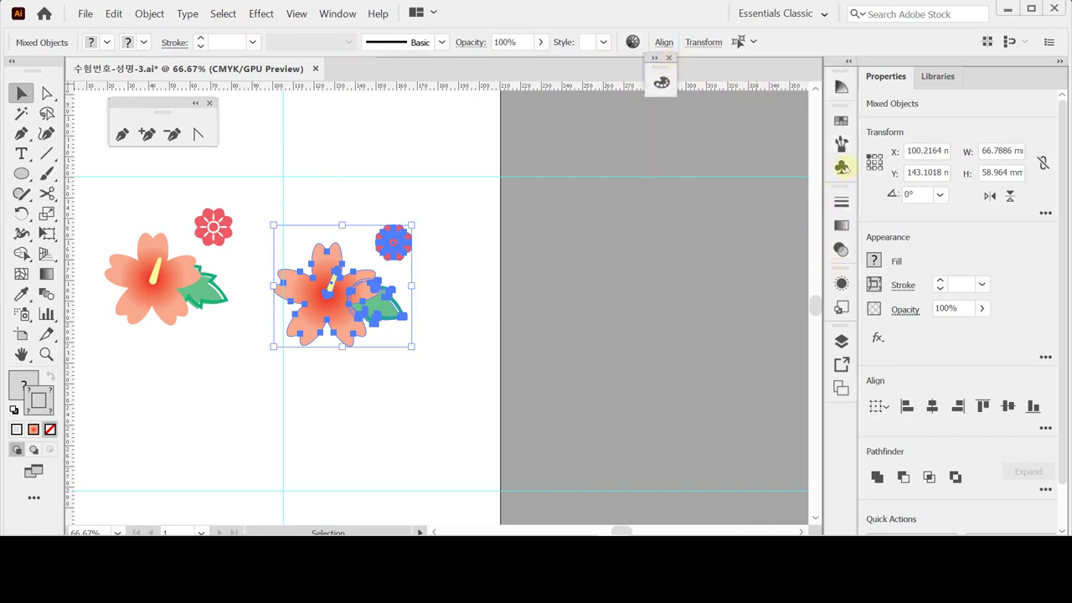
click(843, 167)
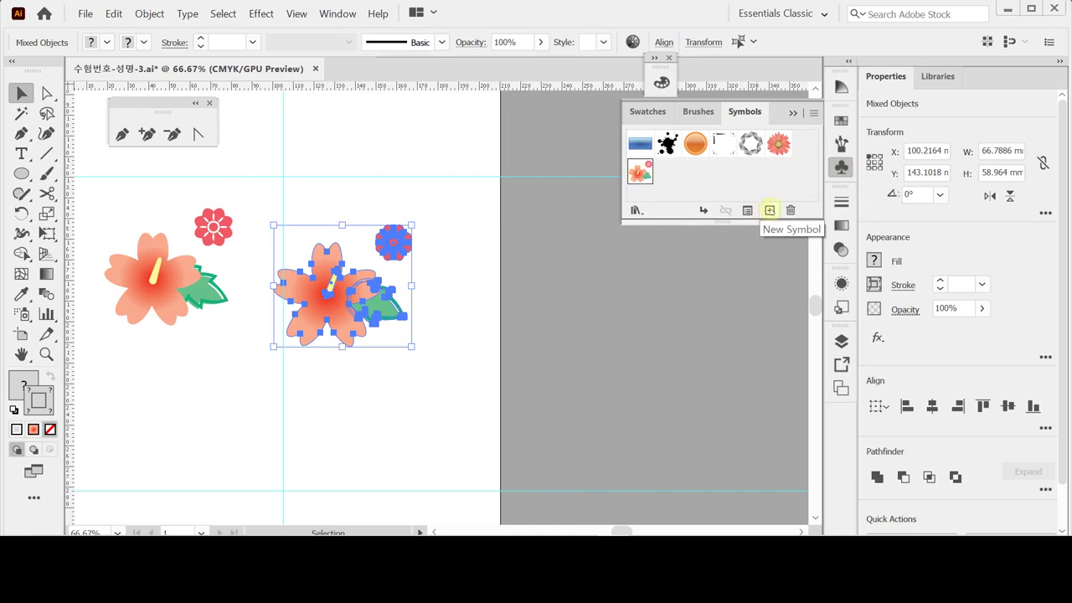
click(770, 210)
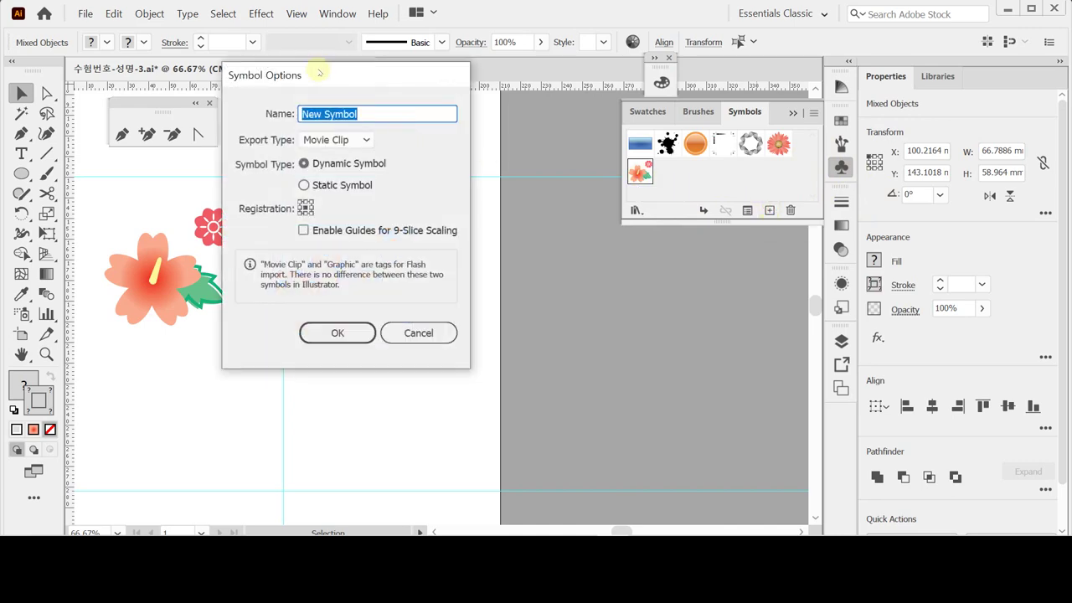
drag(319, 74, 484, 141)
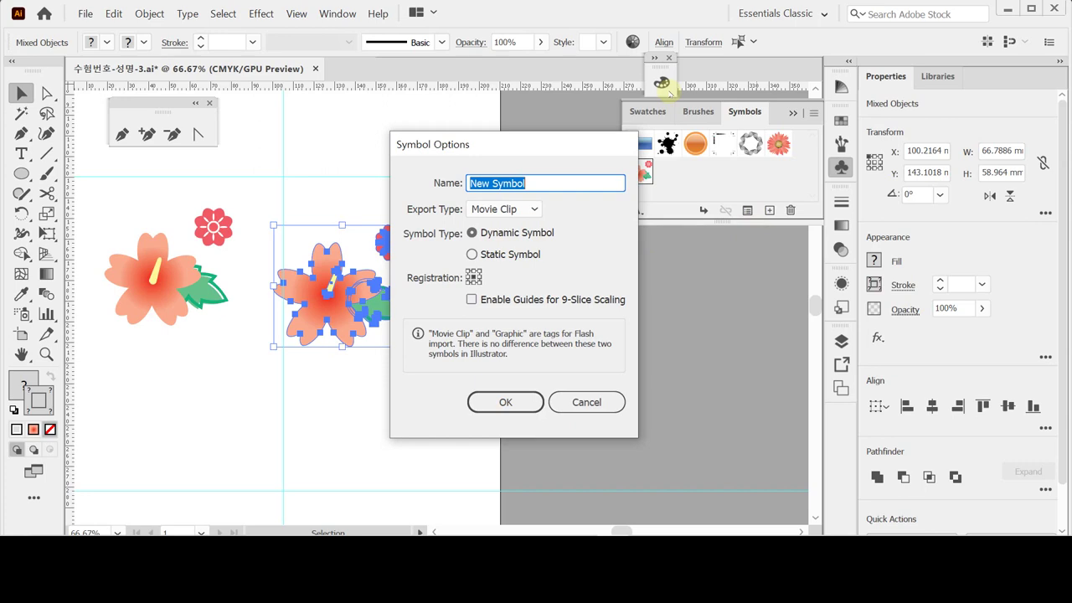
text(우공ㅎ)
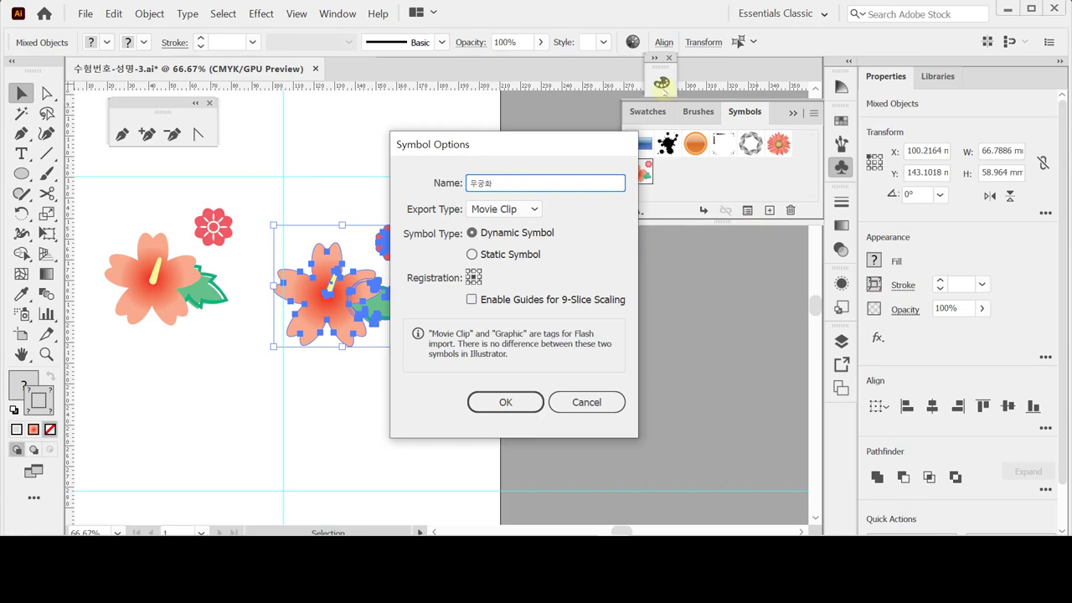
click(510, 209)
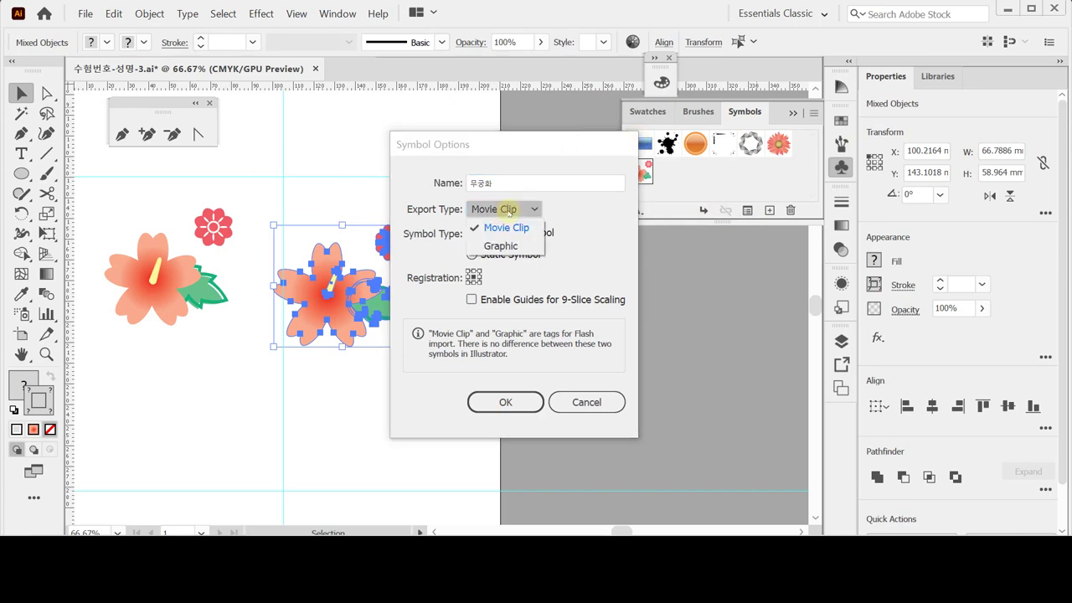
click(500, 246)
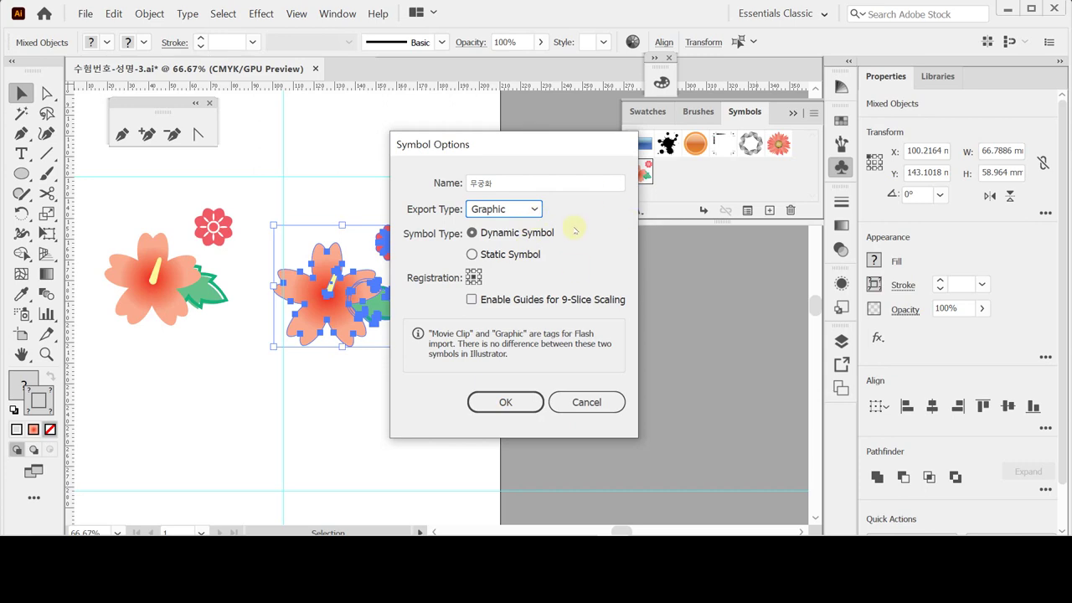
click(506, 401)
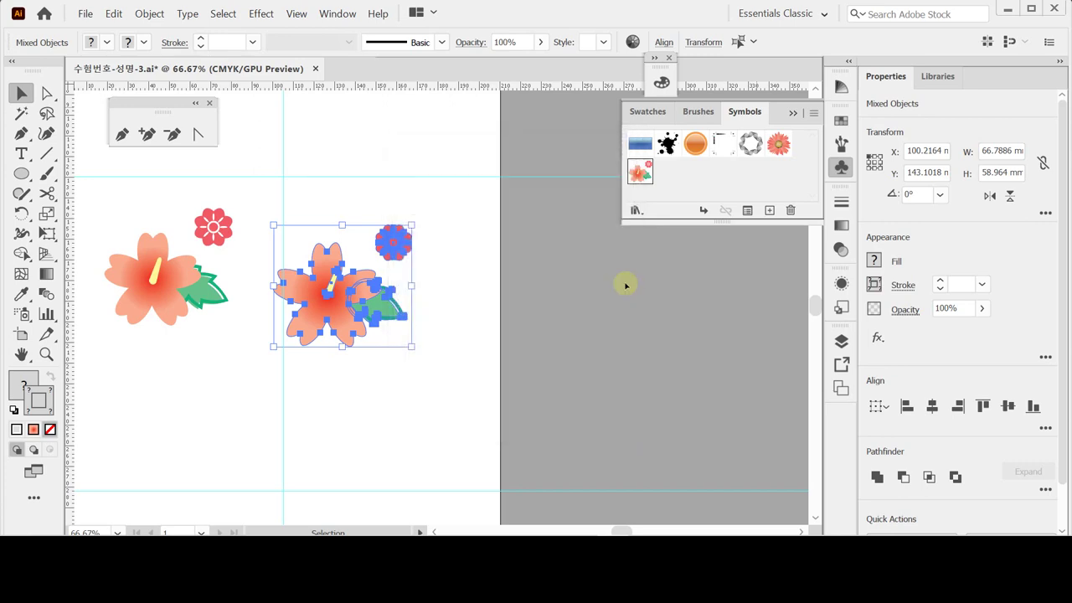
click(480, 316)
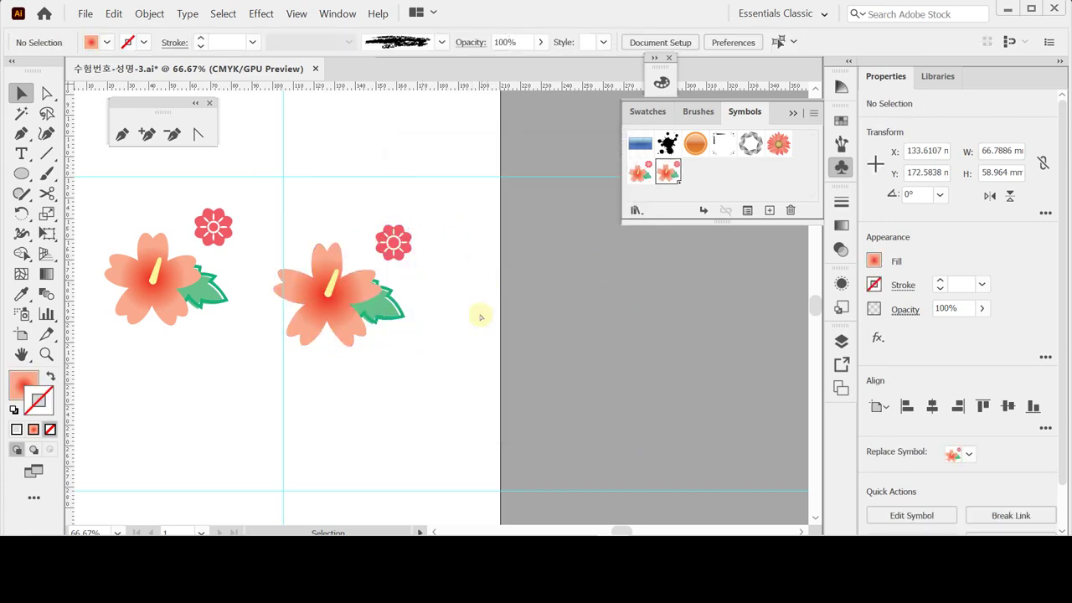
- Delete all the flower artwork from the page, leaving the guides in place, and put the symbol library away
key(ctrl+a)
key(Delete)
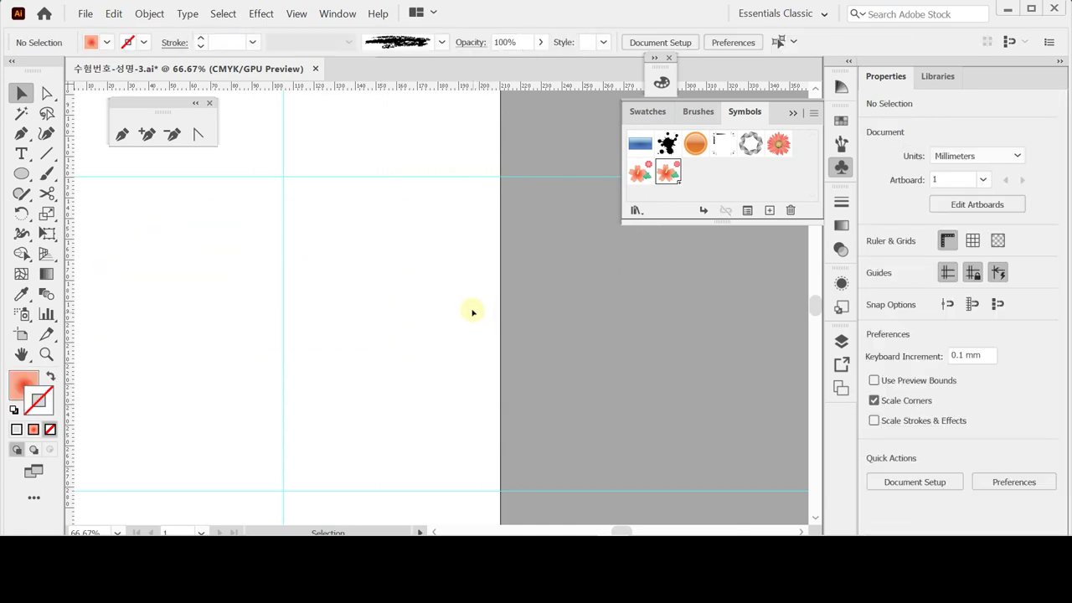
click(841, 167)
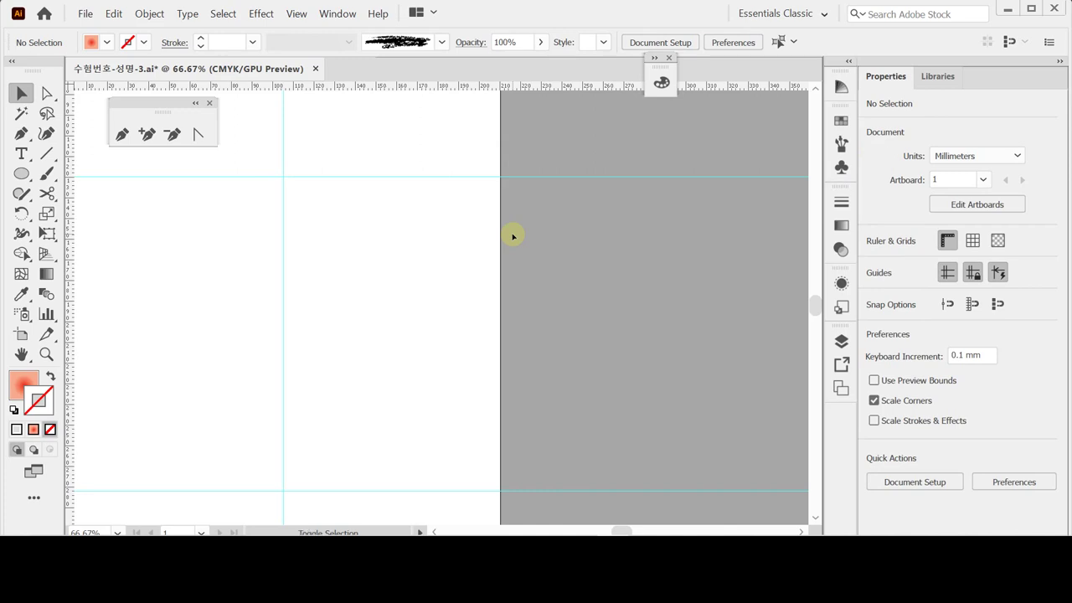
- Draw a 210 × 297 mm rectangle from the artboard's upper-left corner so that it covers the whole page
double_click(21, 353)
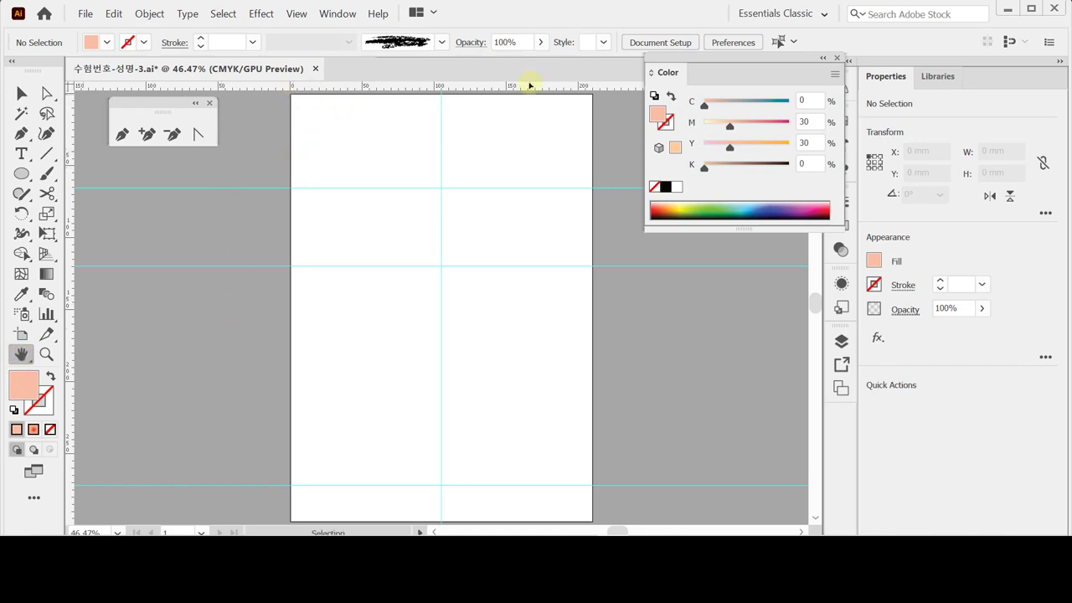
click(22, 173)
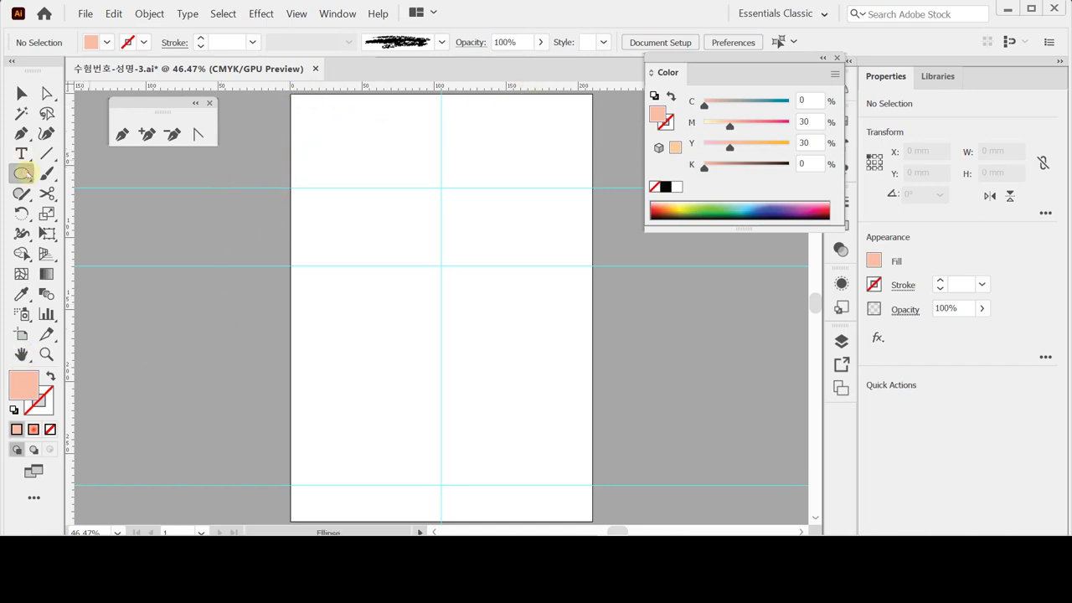
drag(21, 173, 90, 175)
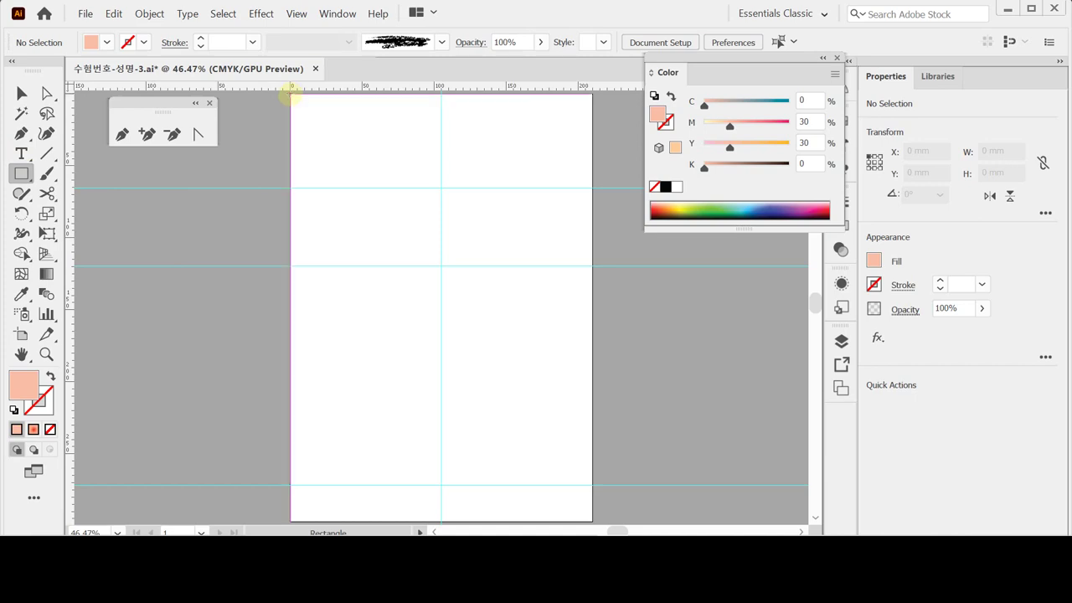
click(290, 95)
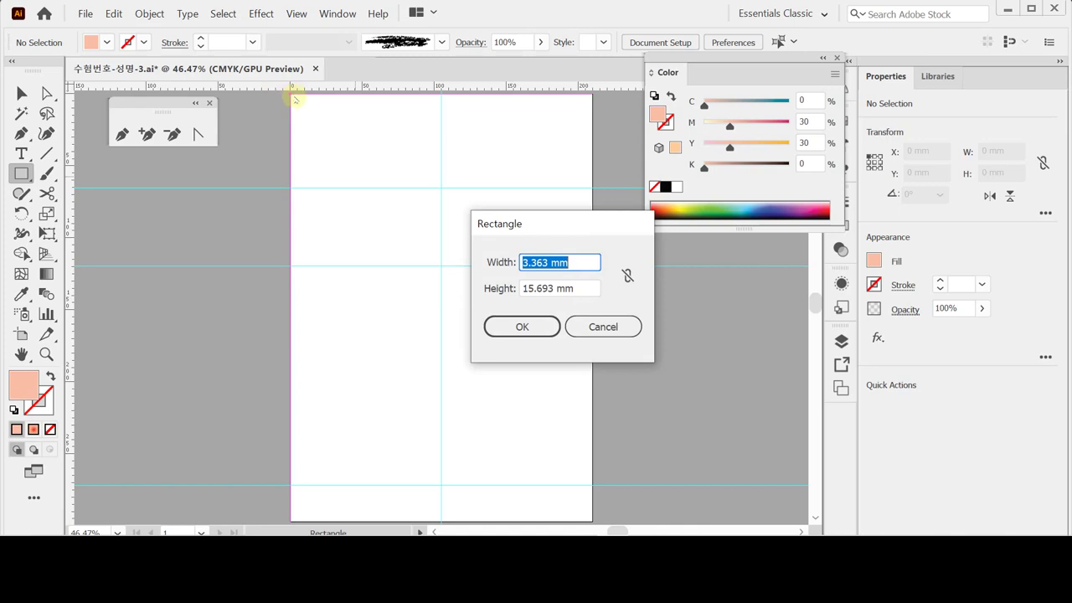
text(210)
key(Tab)
text(297)
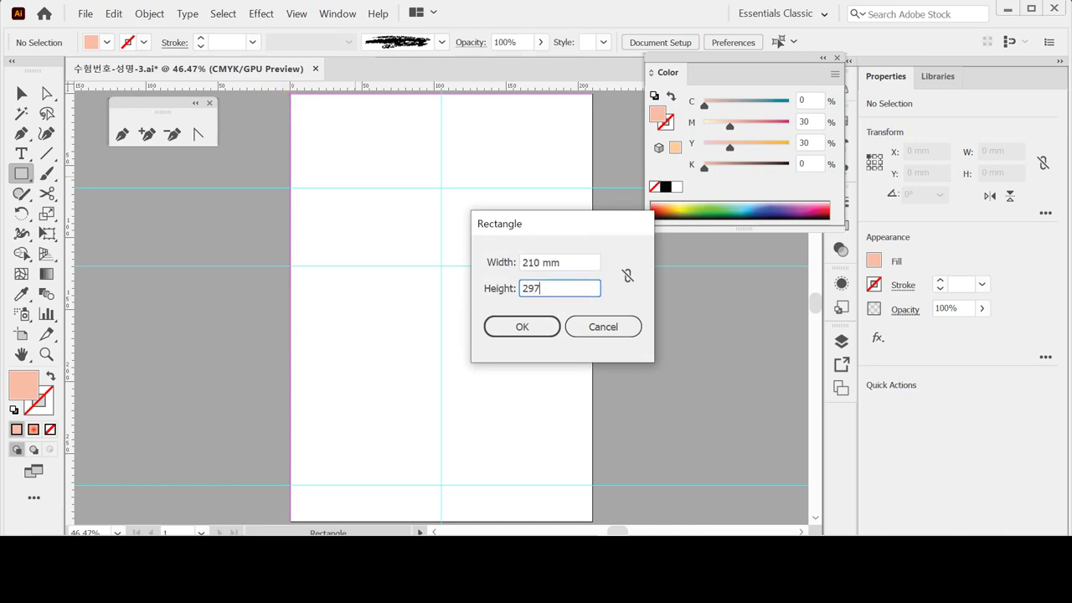
key(Tab)
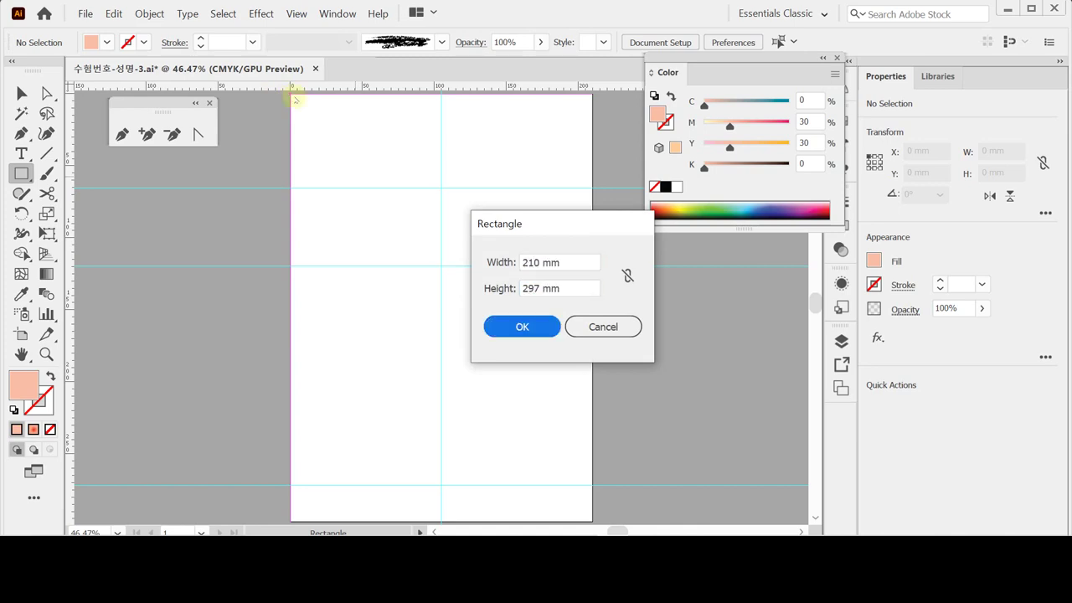
key(Return)
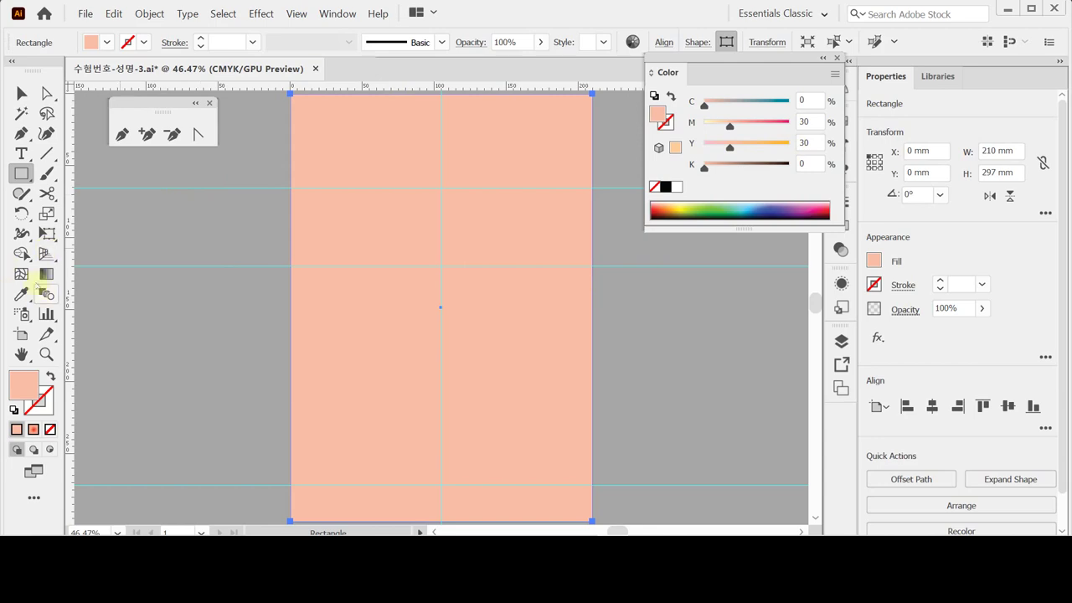
- Add a mesh point to the page rectangle where the vertical guide crosses the second horizontal guide, set its magenta to 0%, and deselect
click(22, 274)
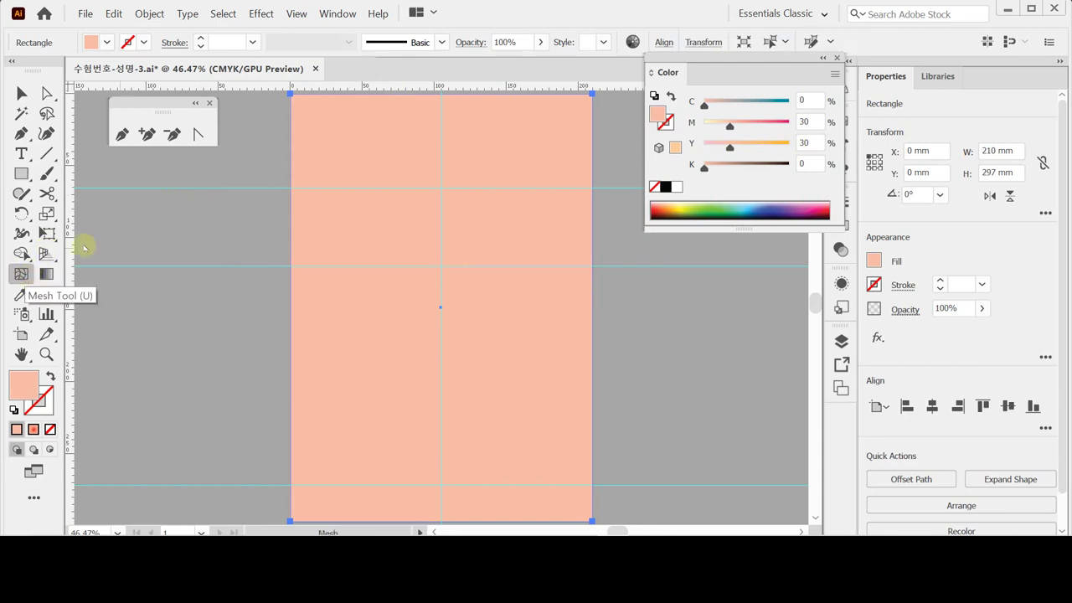
click(442, 264)
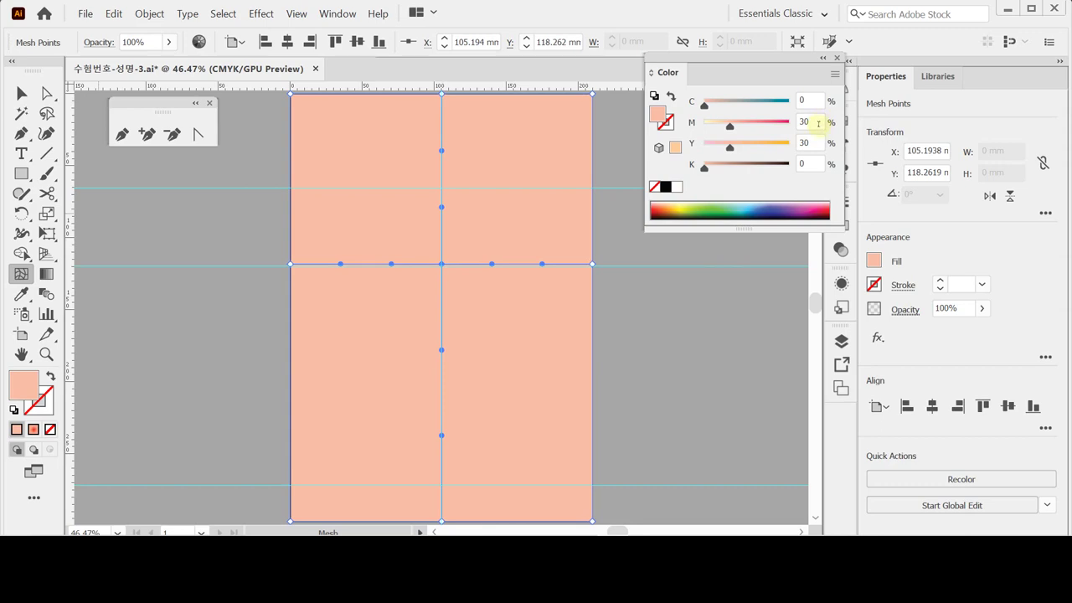
drag(730, 126, 691, 124)
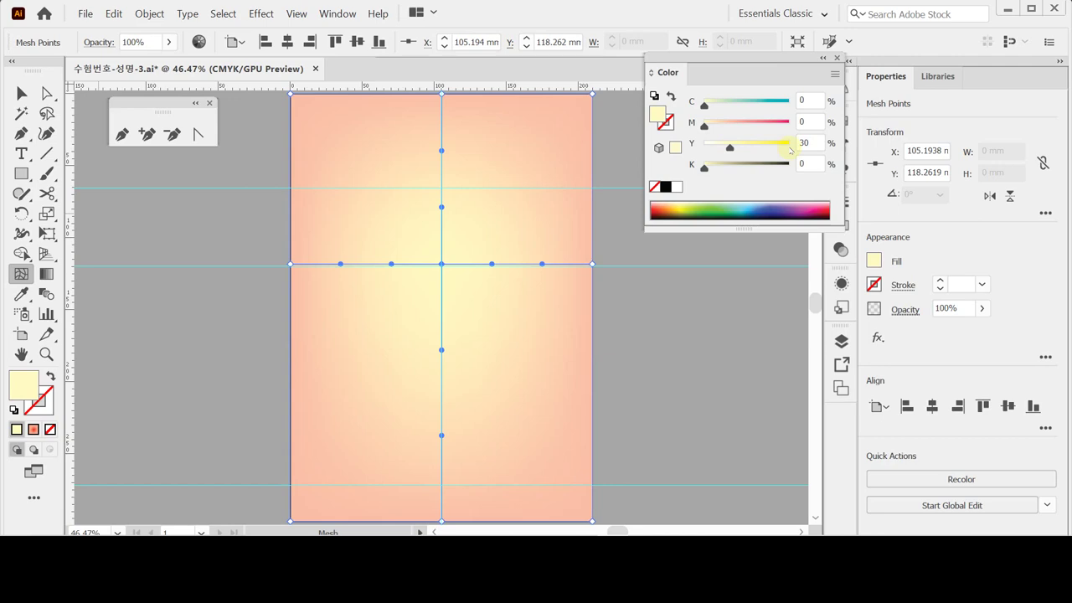
key(ctrl+shift+a)
- Trace the slanted guides with the Pen tool as a closed triangle about 40 × 213 mm, with its apex at the guide intersection, and select it
key(p)
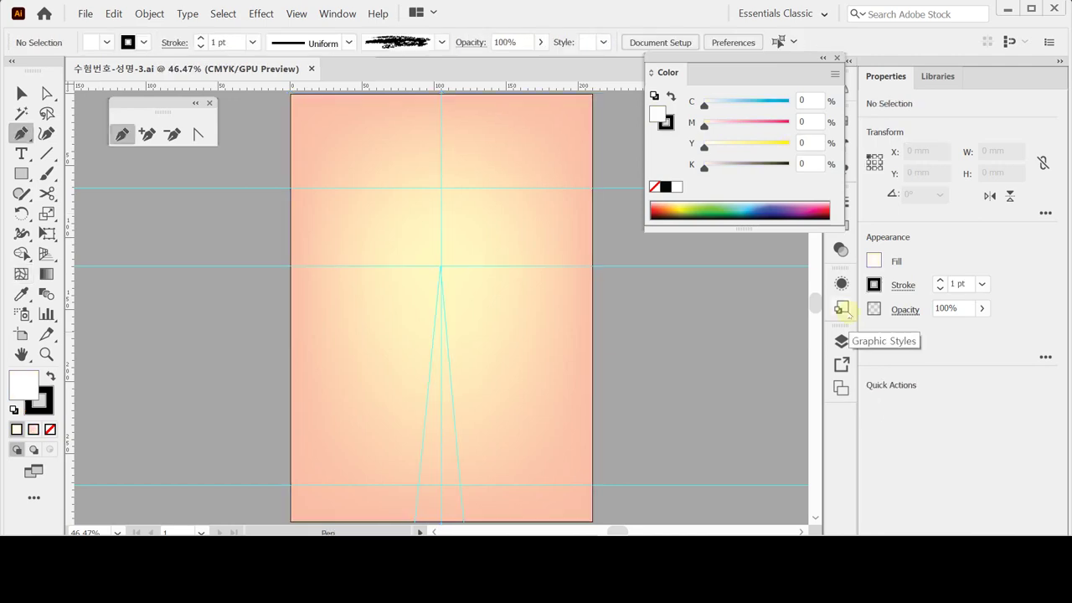
key(ctrl+minus)
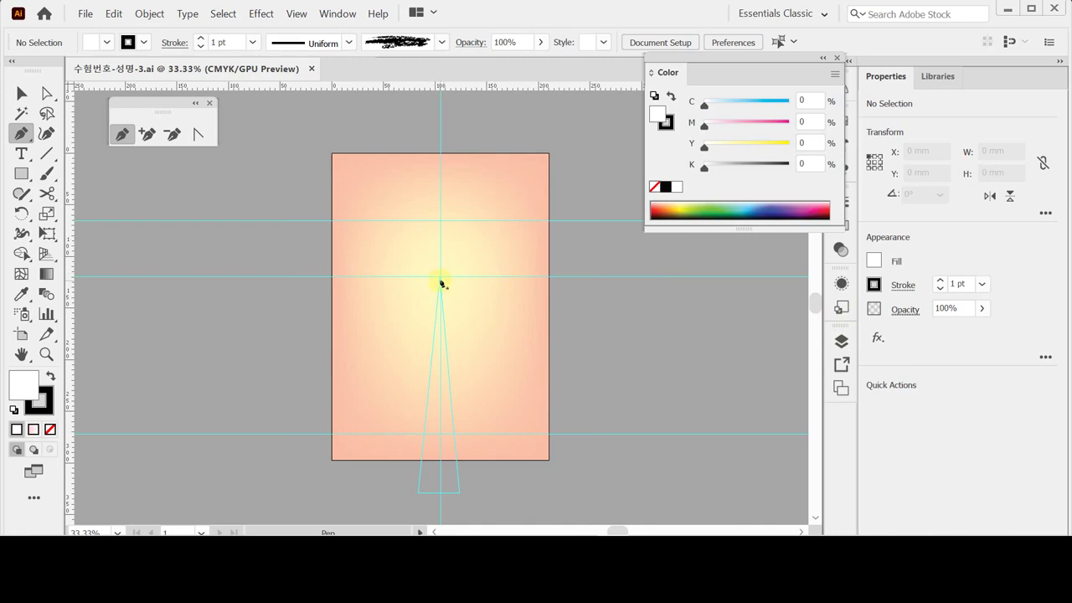
click(441, 275)
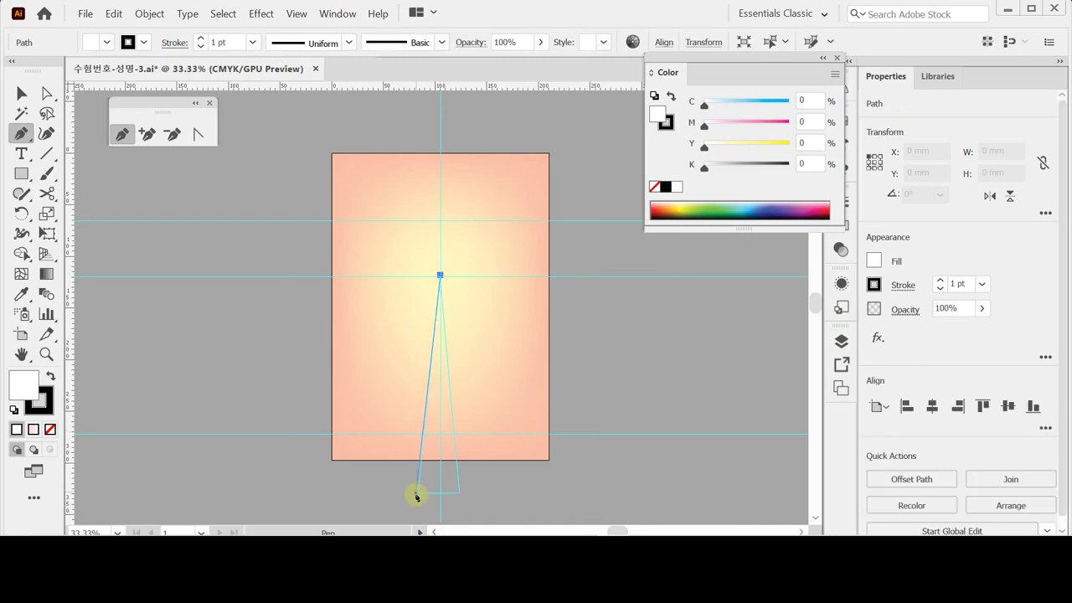
click(417, 495)
click(460, 493)
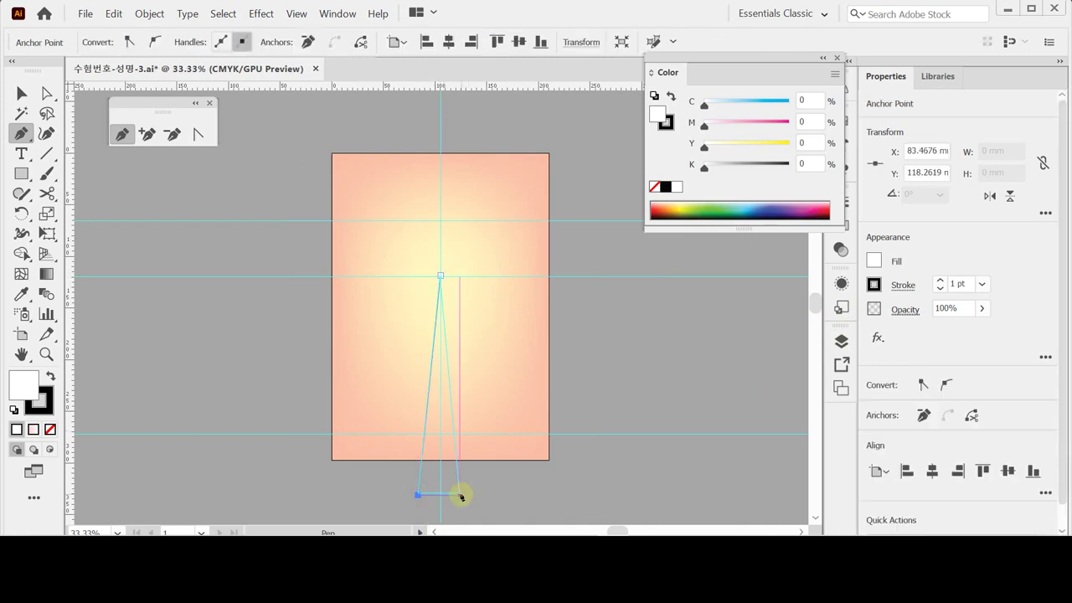
click(440, 277)
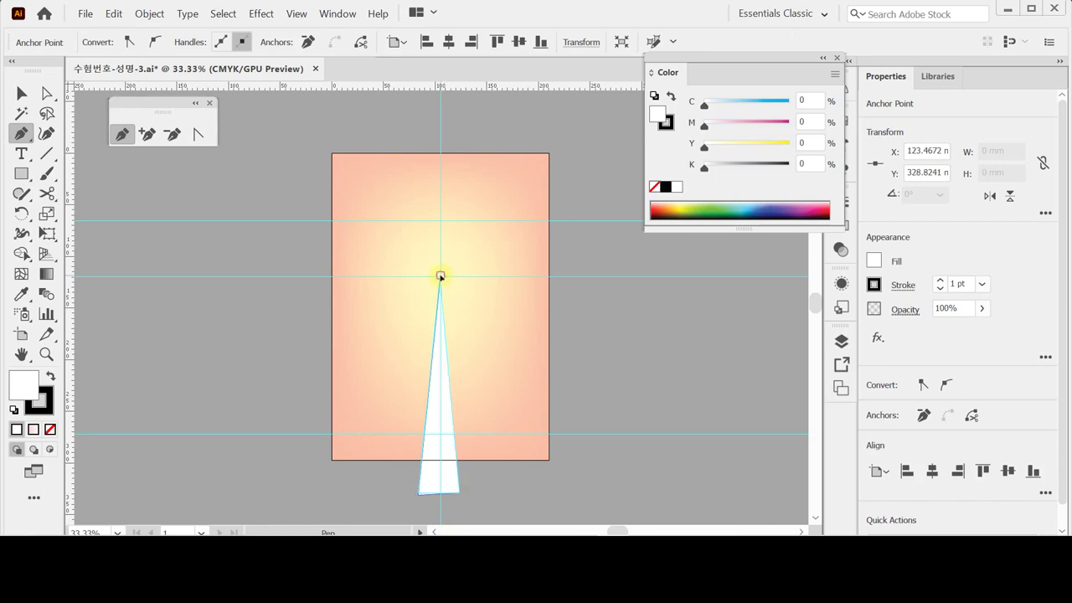
click(441, 276)
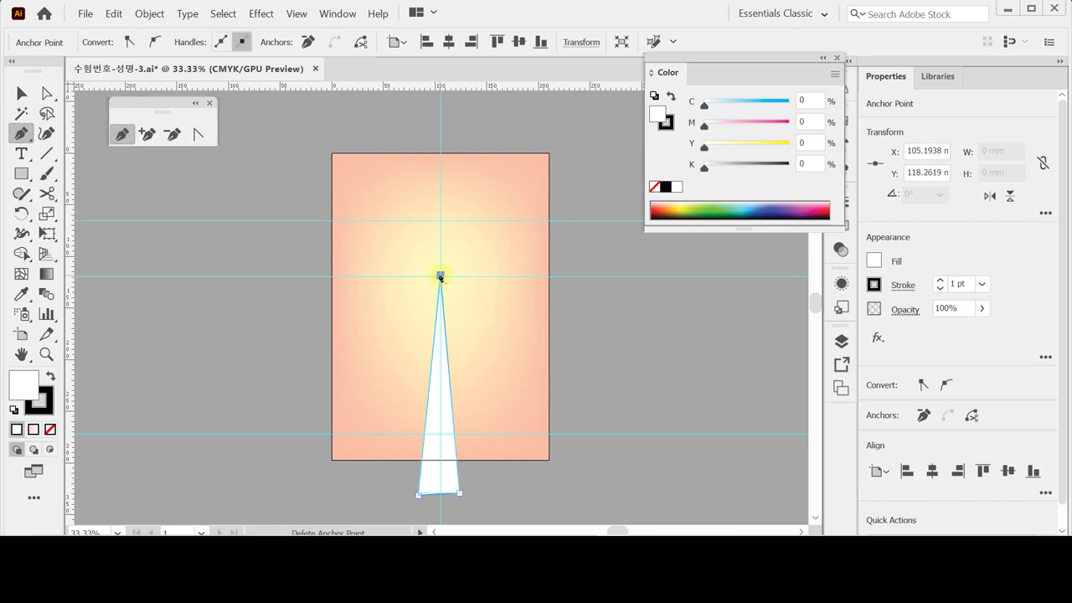
key(ctrl)
ctrl+click(440, 448)
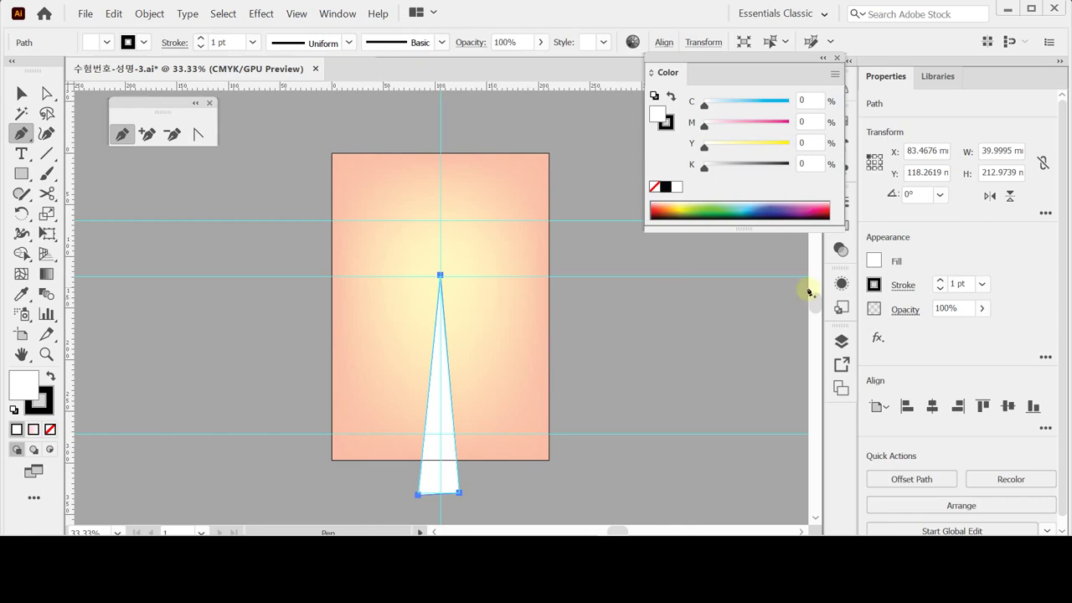
- Fill the triangle with the pale pink-to-white linear gradient, keeping the pink stop at C0 M20 Y10 K0
click(670, 72)
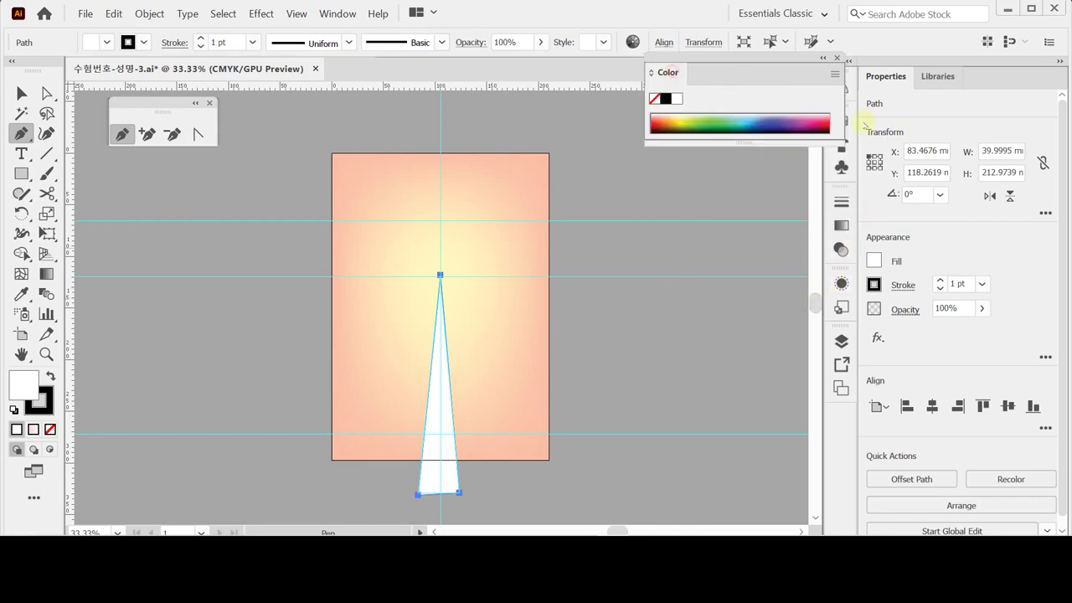
click(841, 226)
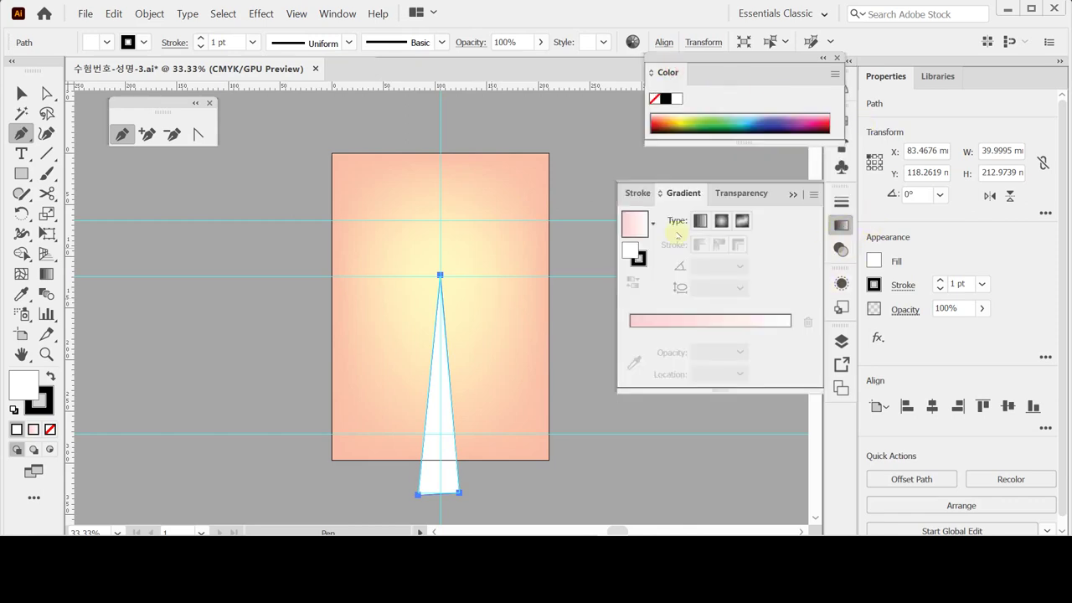
click(699, 220)
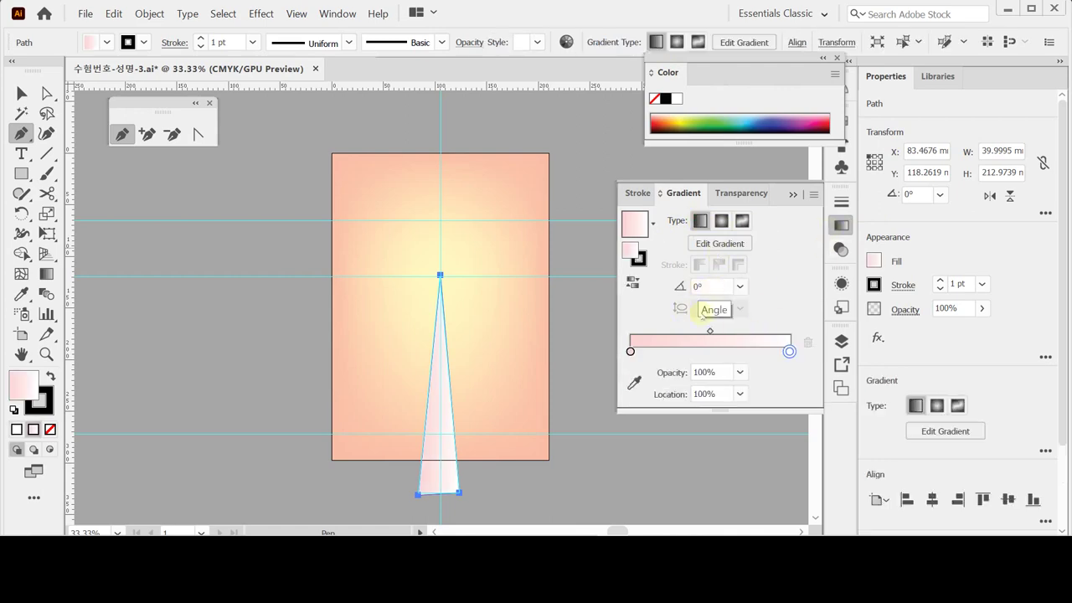
click(630, 351)
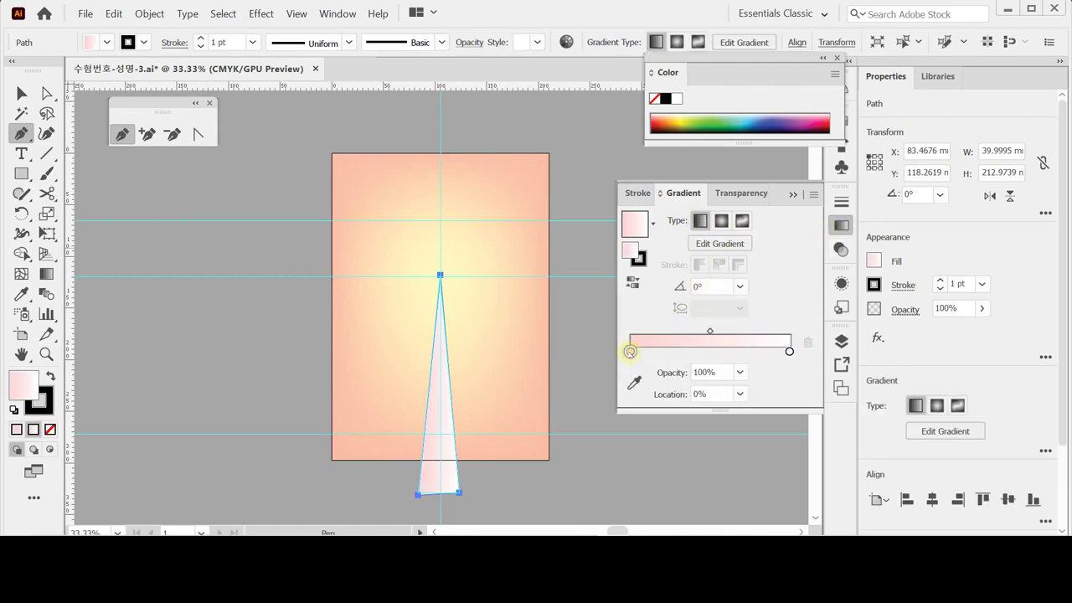
double_click(630, 352)
click(764, 194)
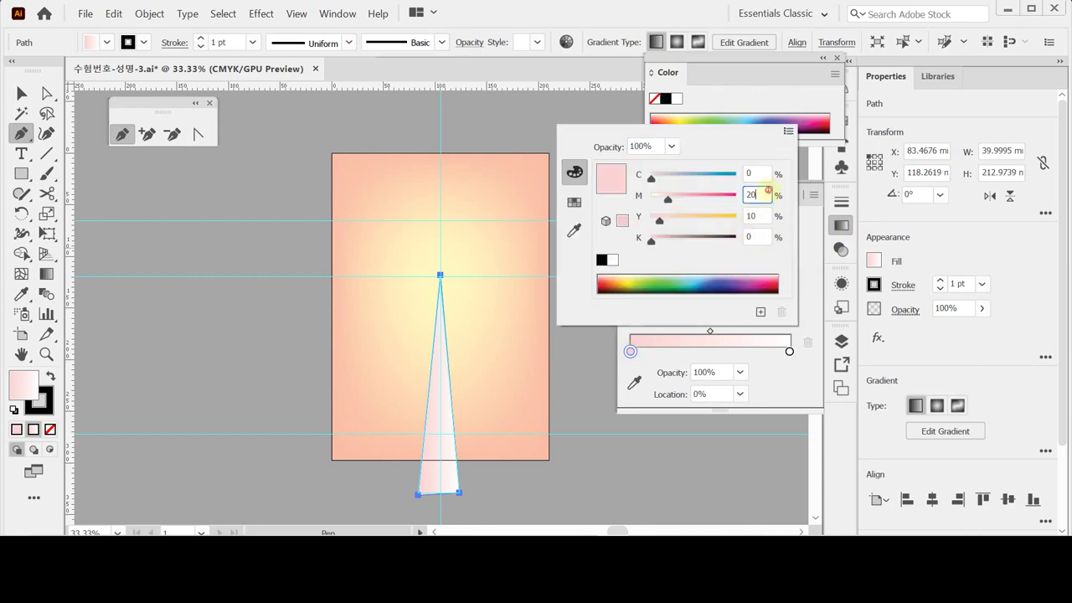
click(763, 215)
click(822, 291)
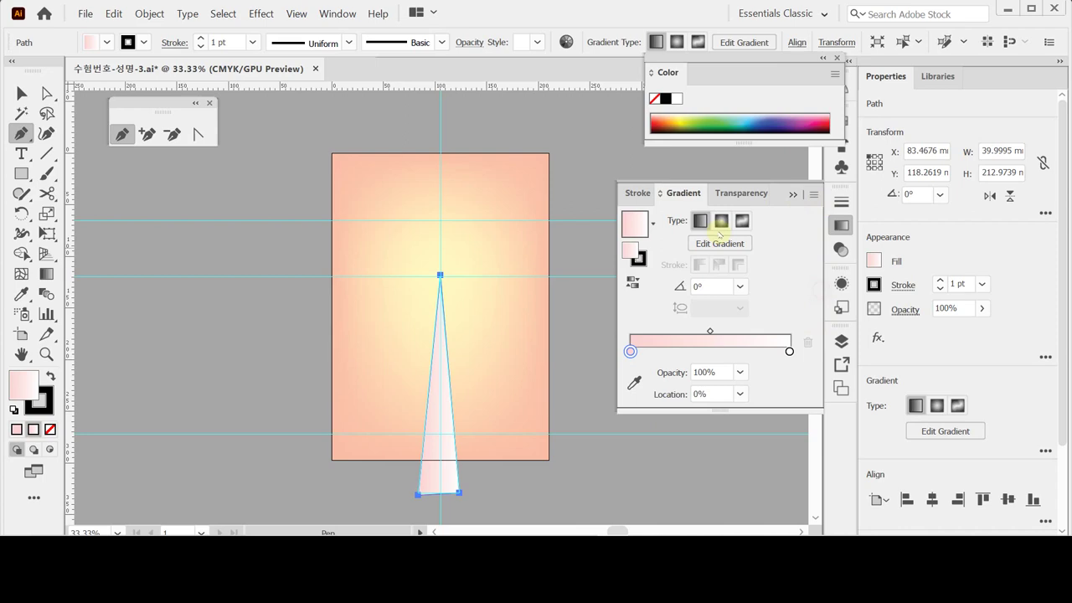
- Set the triangle's gradient angle to 90° and remove its stroke
click(712, 286)
text(90)
click(655, 287)
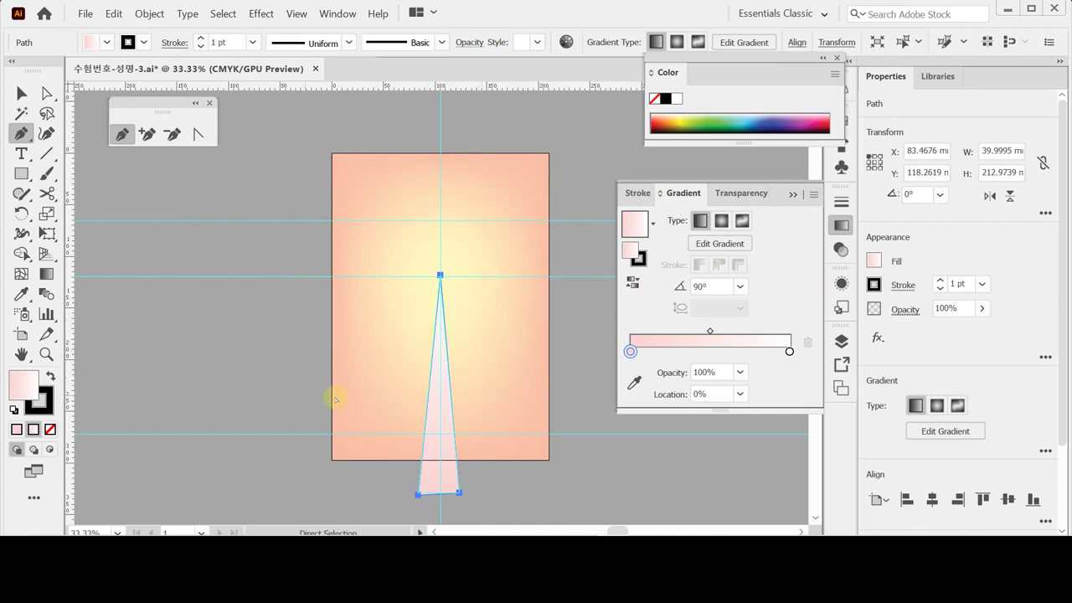
ctrl+click(203, 388)
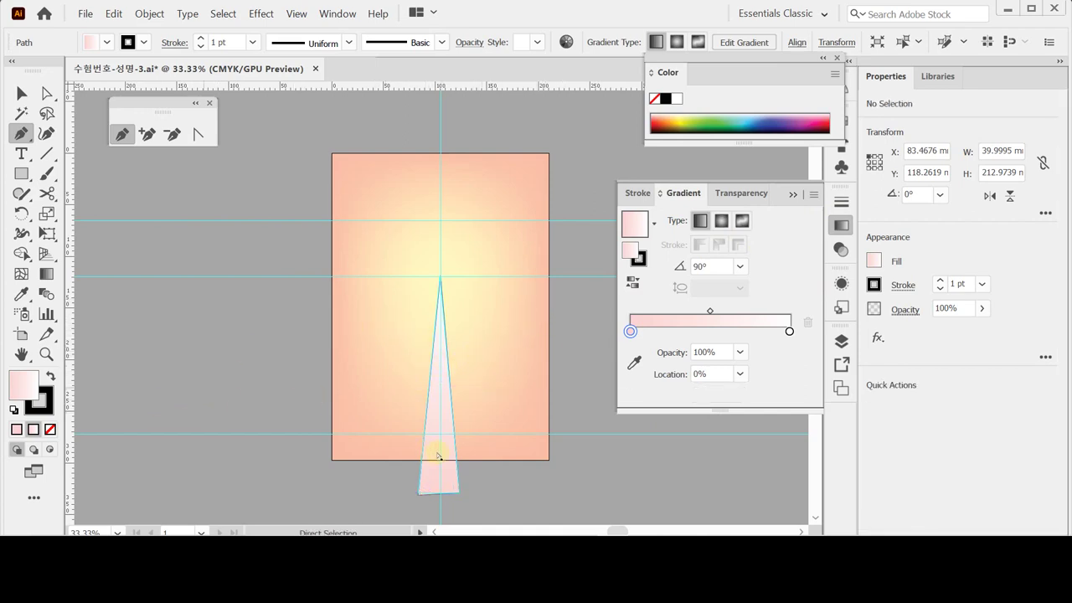
ctrl+click(438, 456)
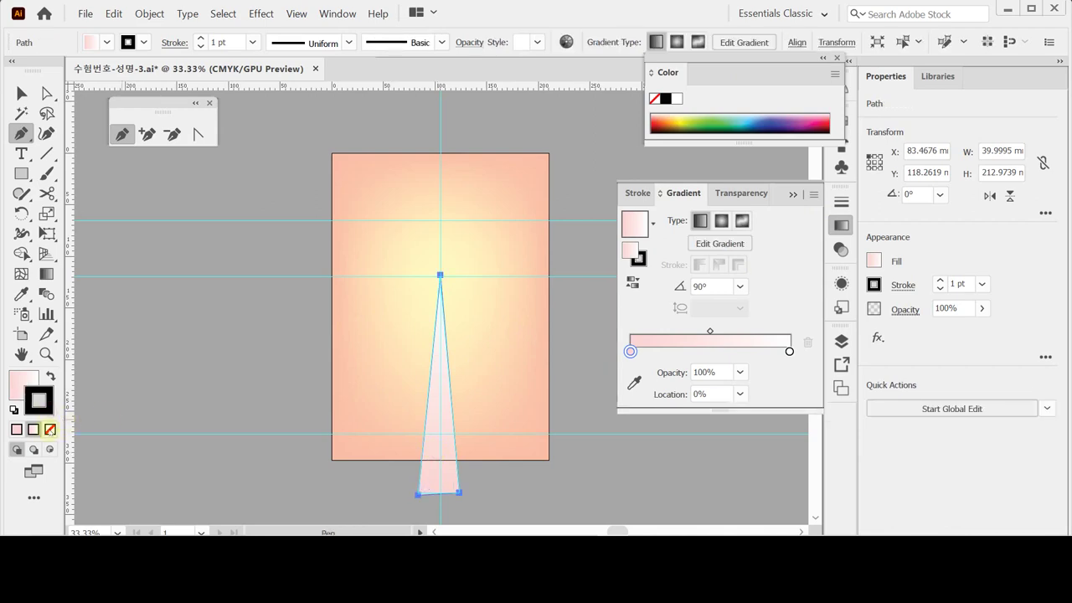
click(50, 429)
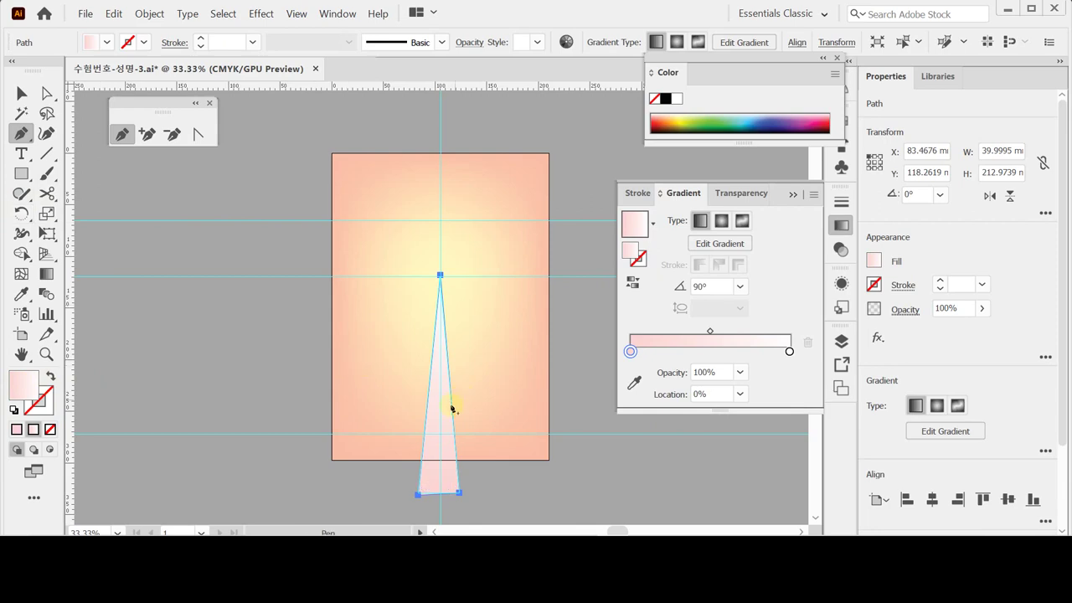
- Make a copy of the triangle rotated 30° about its apex at the guide intersection
click(21, 93)
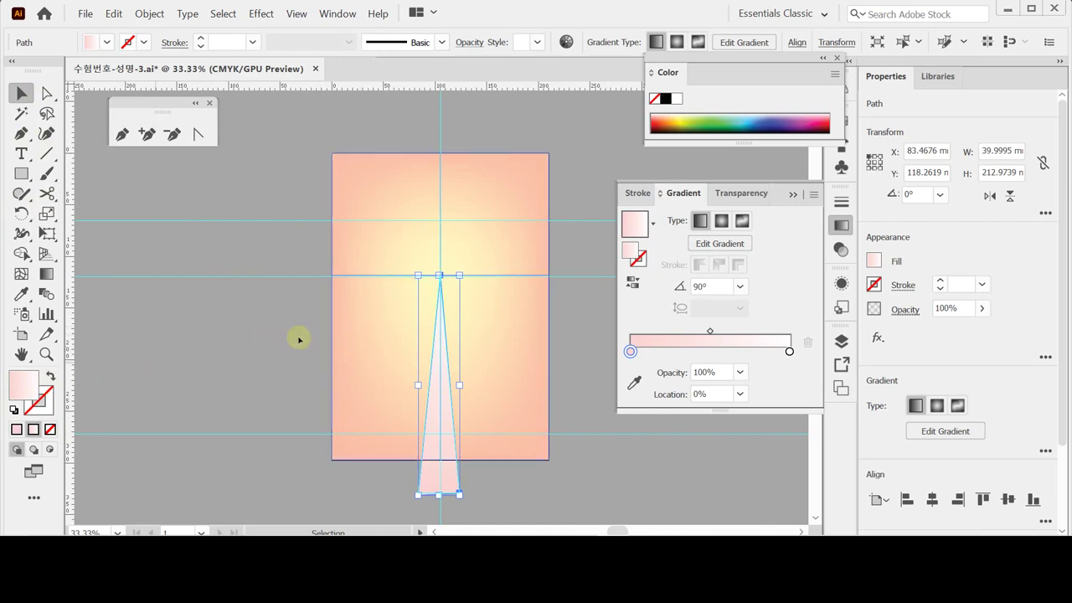
click(21, 213)
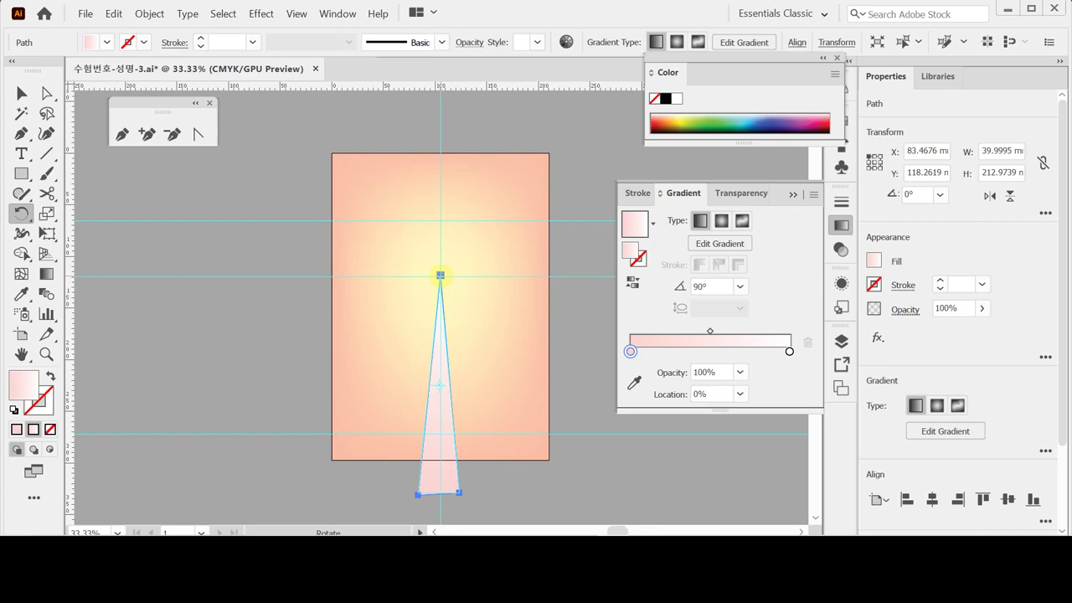
alt+click(440, 275)
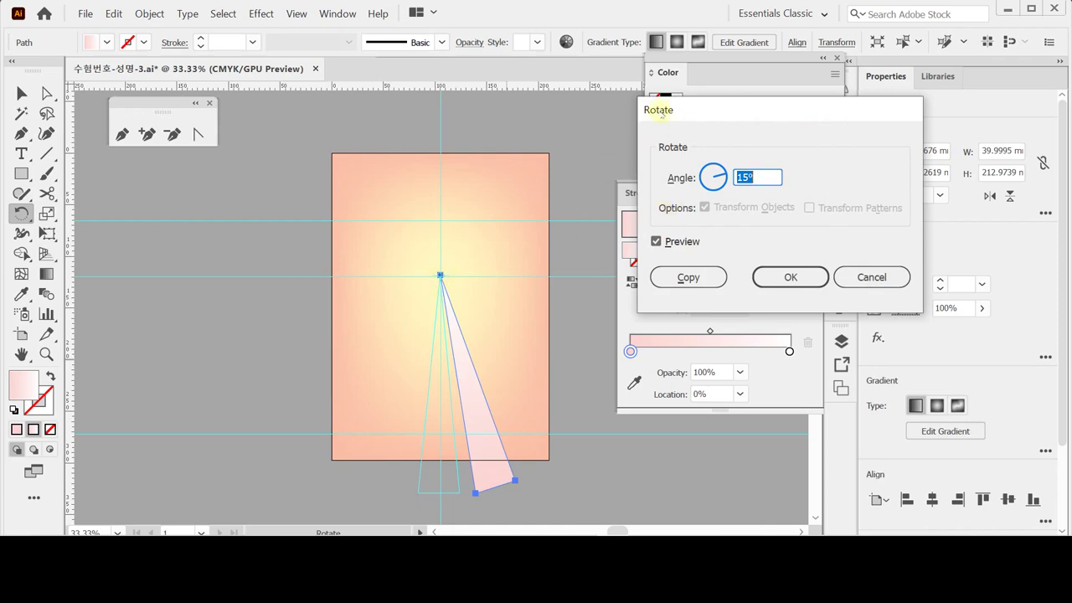
text(30)
click(696, 281)
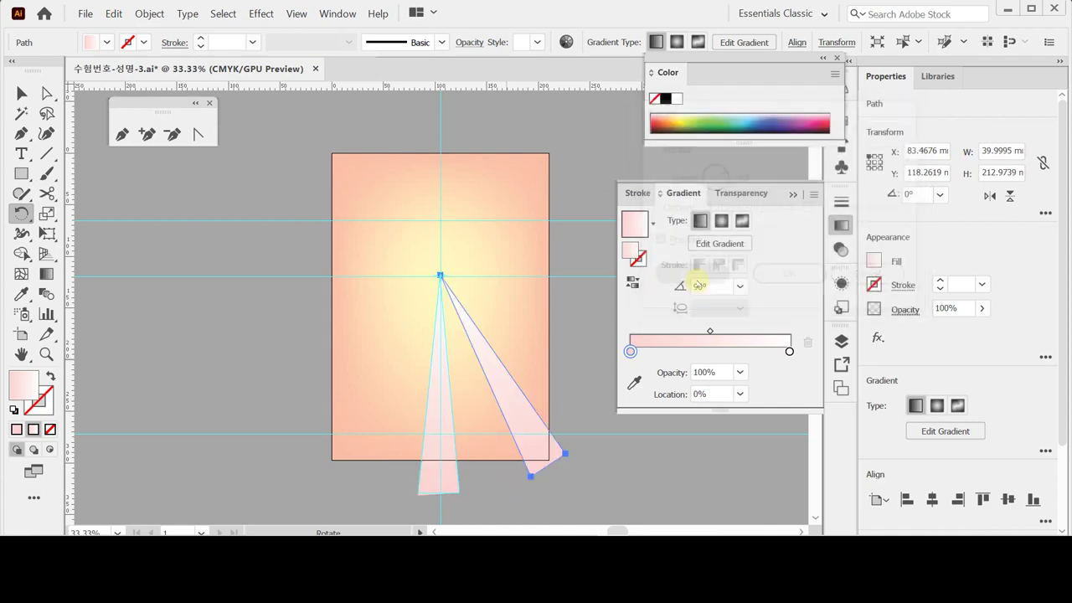
- Repeat the 30° rotated copy until twelve rays complete a full circle around the guide intersection
key(ctrl+d)
key(ctrl+d)
key(ctrl+d)
key(ctrl+d)
key(ctrl+d)
key(ctrl+d)
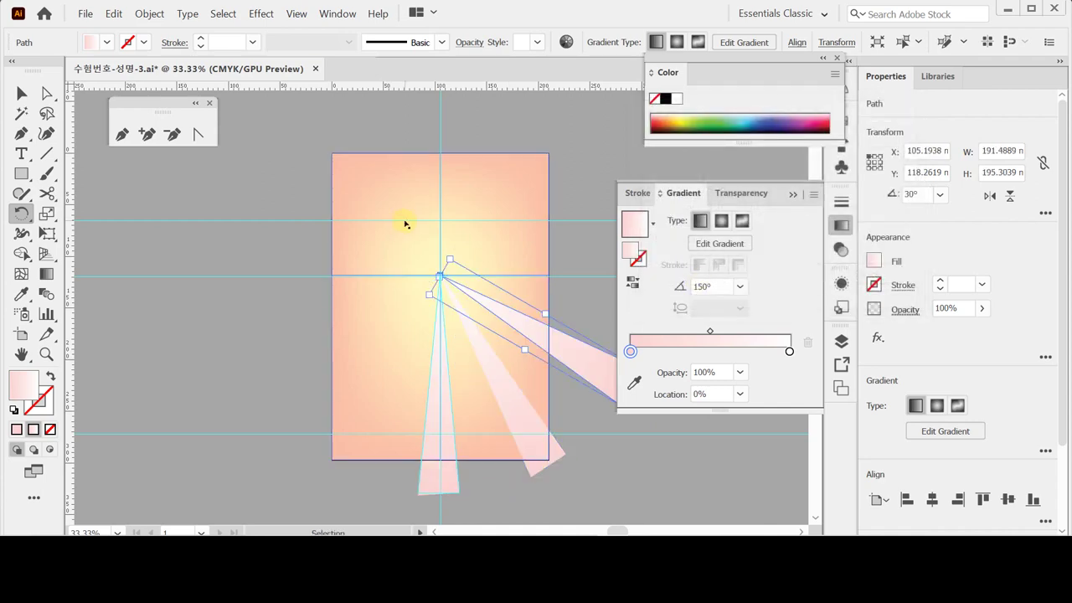
key(ctrl+d)
key(ctrl+d)
key(ctrl+d)
key(ctrl+d)
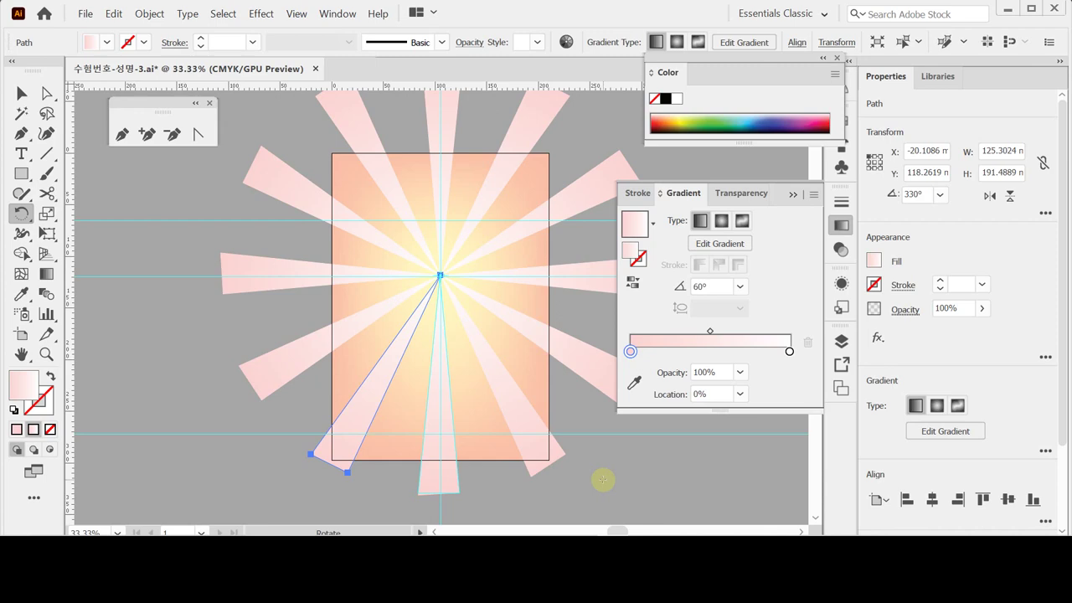
- Select all the rays, group them, rotate the group 15°, and hide the gradient settings
ctrl+click(255, 279)
key(ctrl+a)
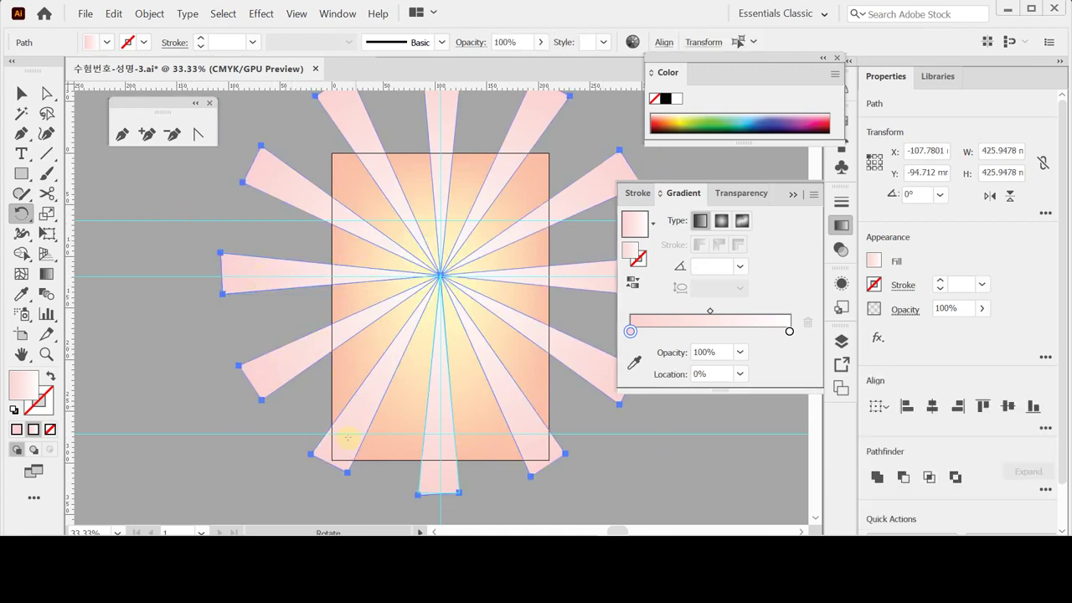
key(ctrl+g)
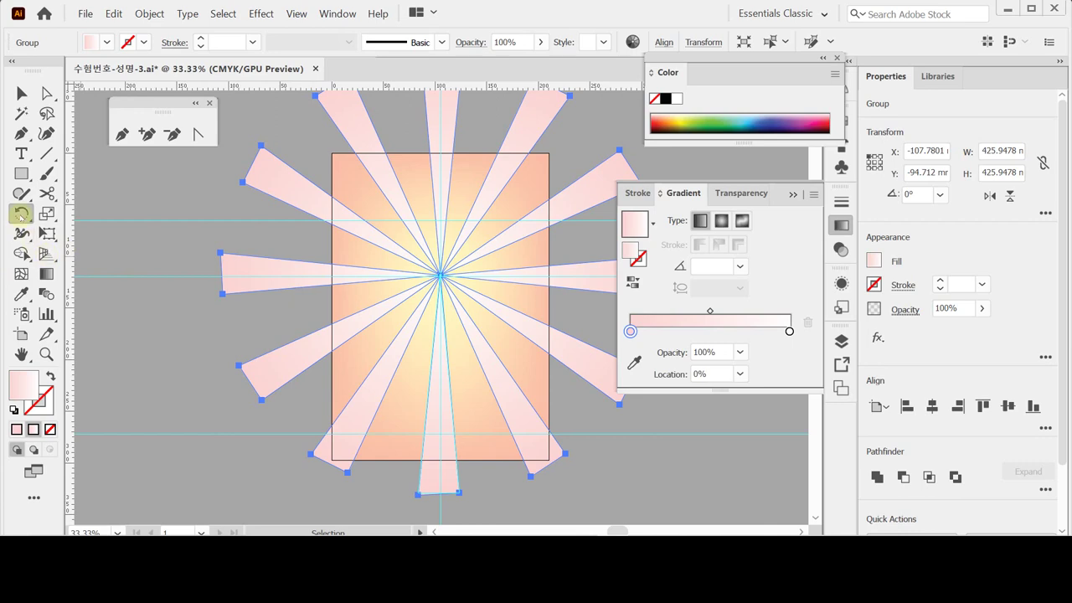
double_click(22, 216)
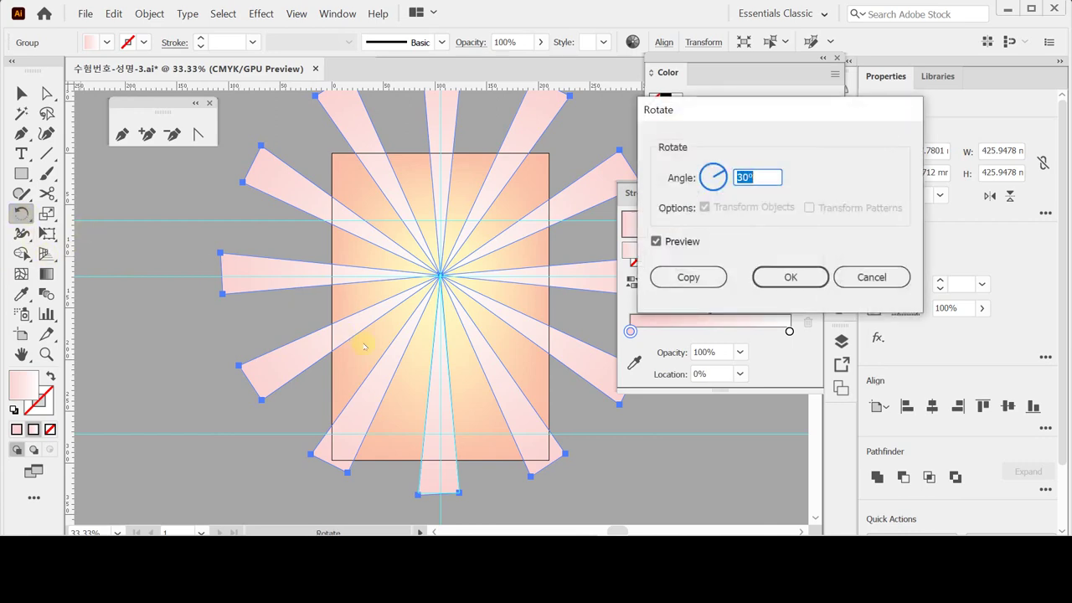
text(15)
key(Tab)
key(Return)
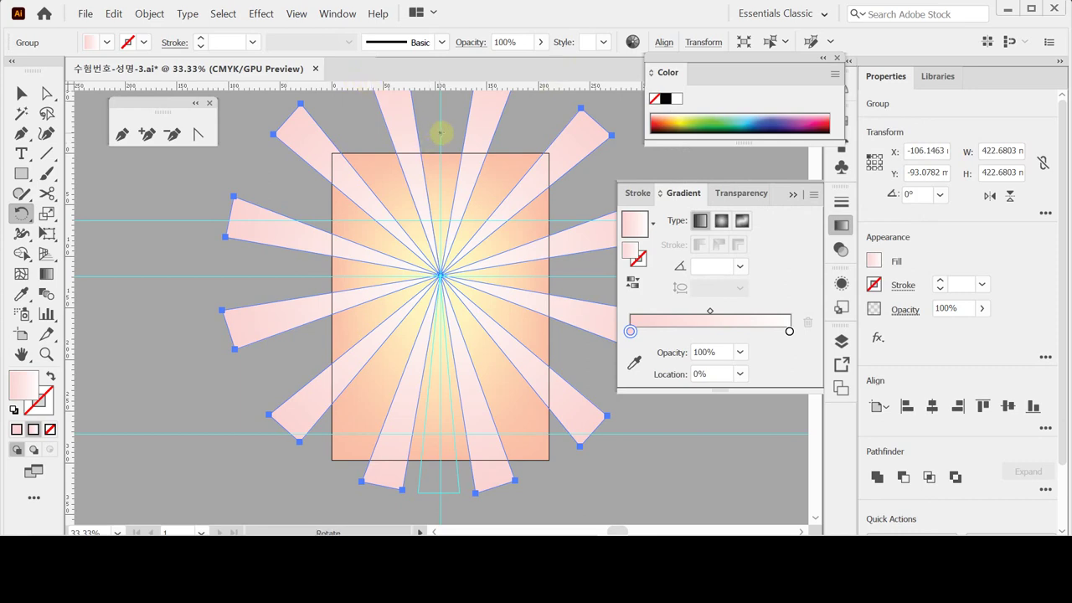
click(842, 224)
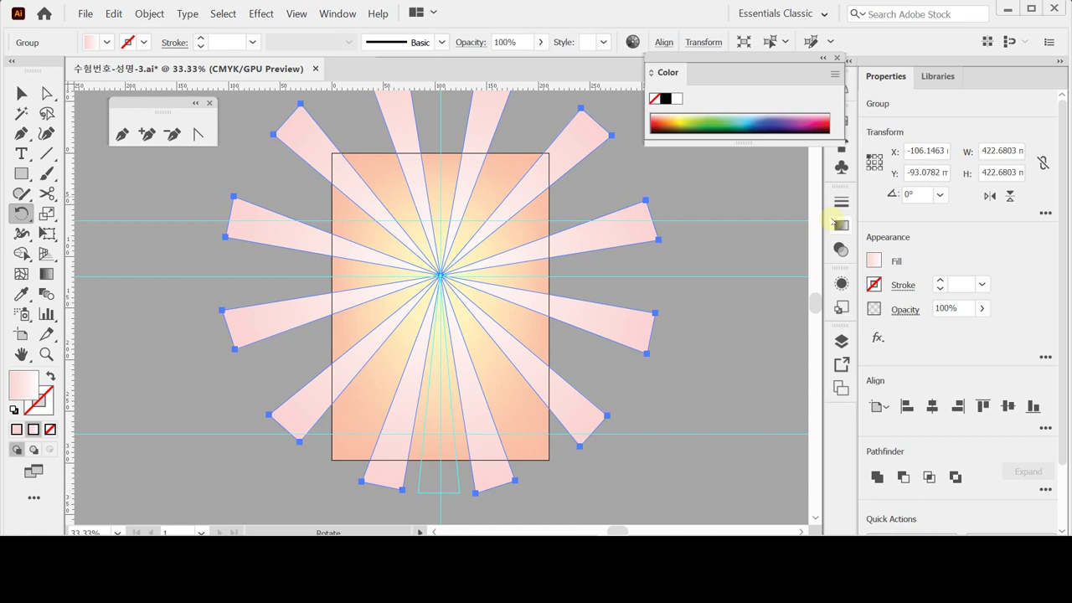
- Select the mesh background together with the ray group, lock them, and leave nothing selected
key(ctrl+a)
drag(168, 204, 164, 231)
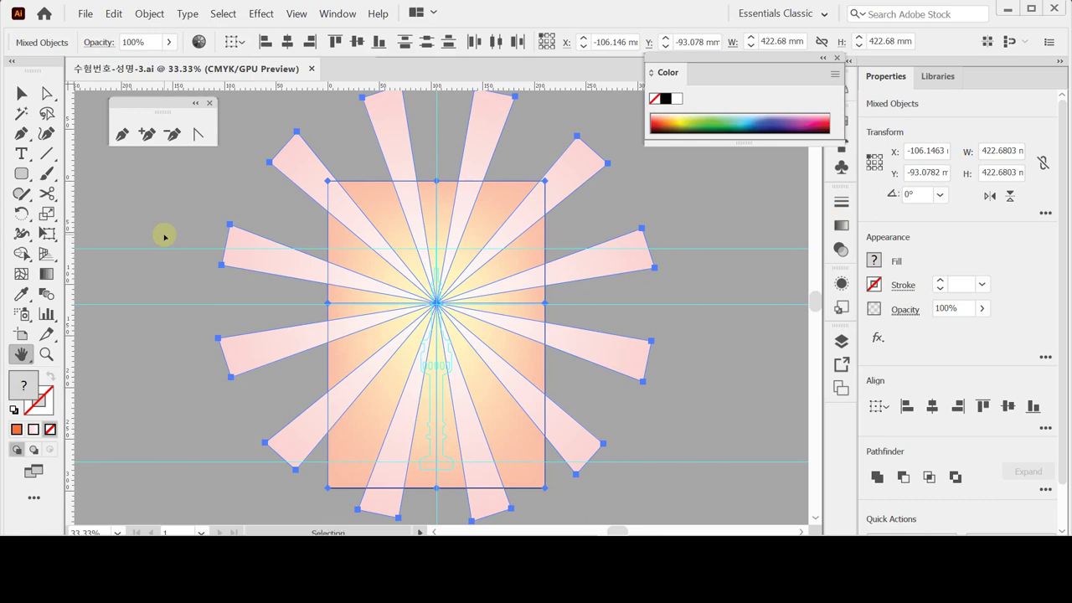
key(ctrl)
ctrl+click(165, 237)
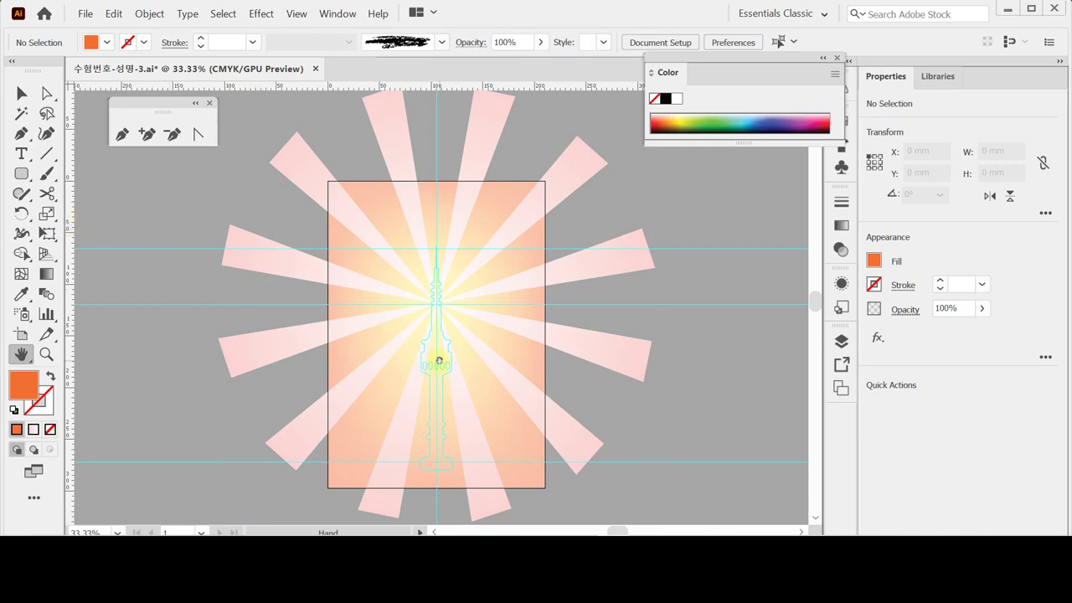
- Frame the lower part of the tower guide outline and choose the Rectangle tool
ctrl+click(440, 362)
ctrl+click(451, 327)
ctrl+click(450, 327)
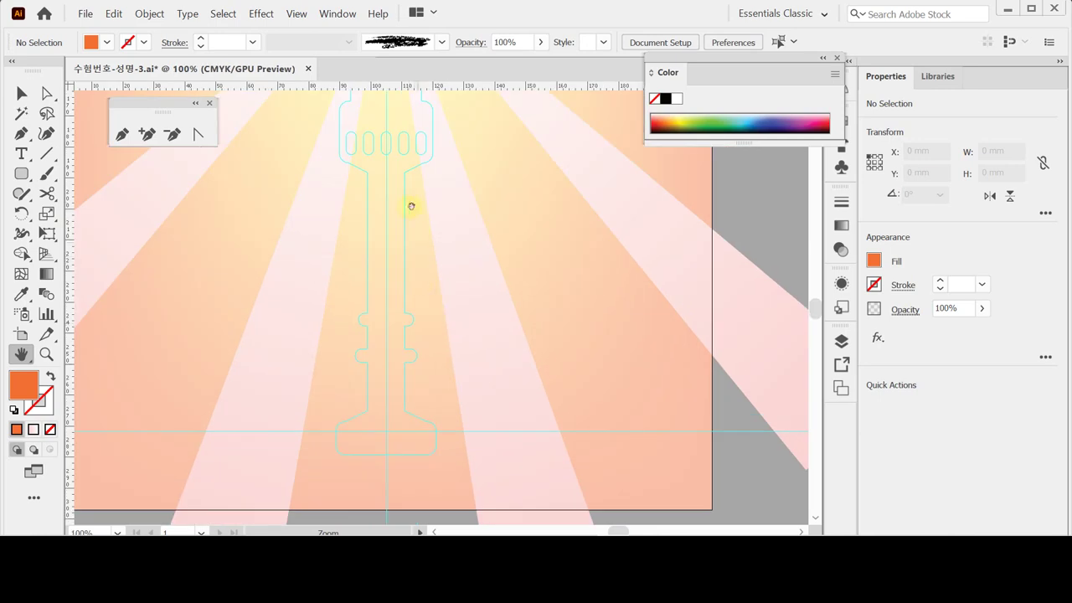
ctrl+click(390, 273)
ctrl+alt+click(381, 244)
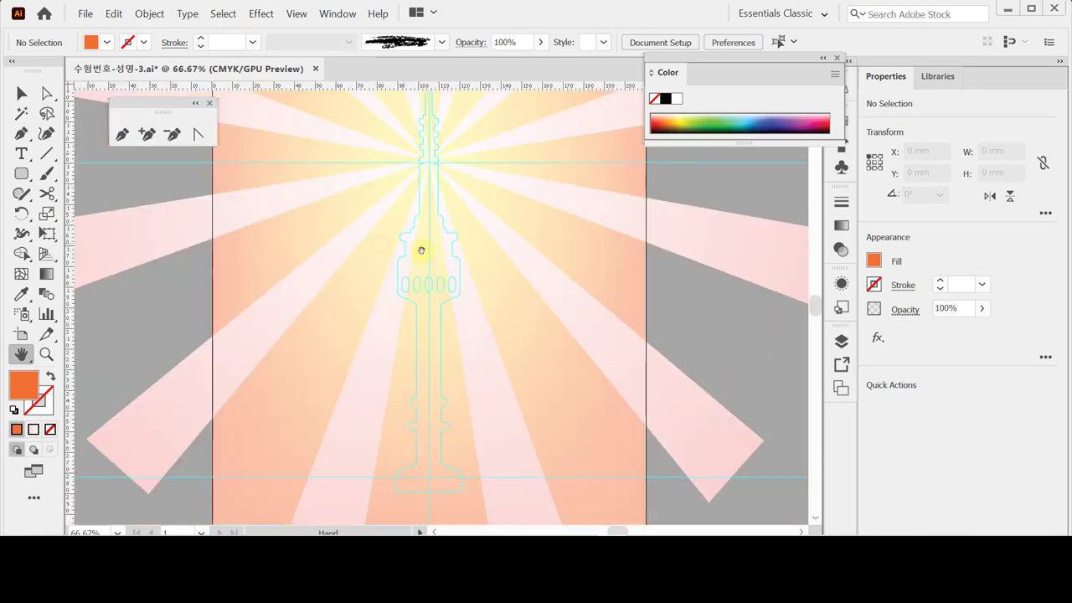
drag(436, 258, 360, 223)
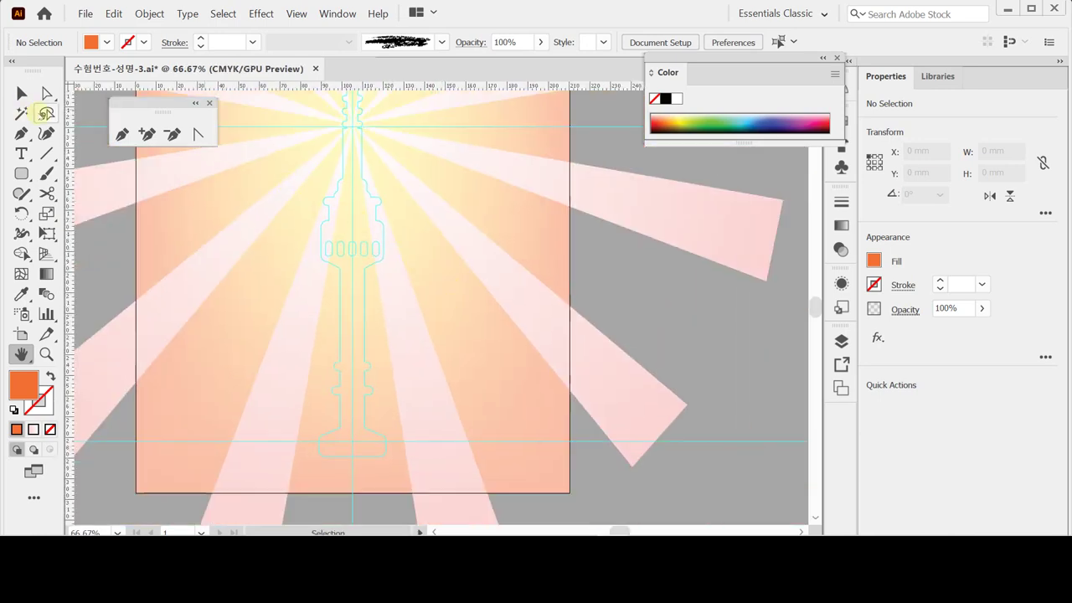
click(21, 173)
click(80, 173)
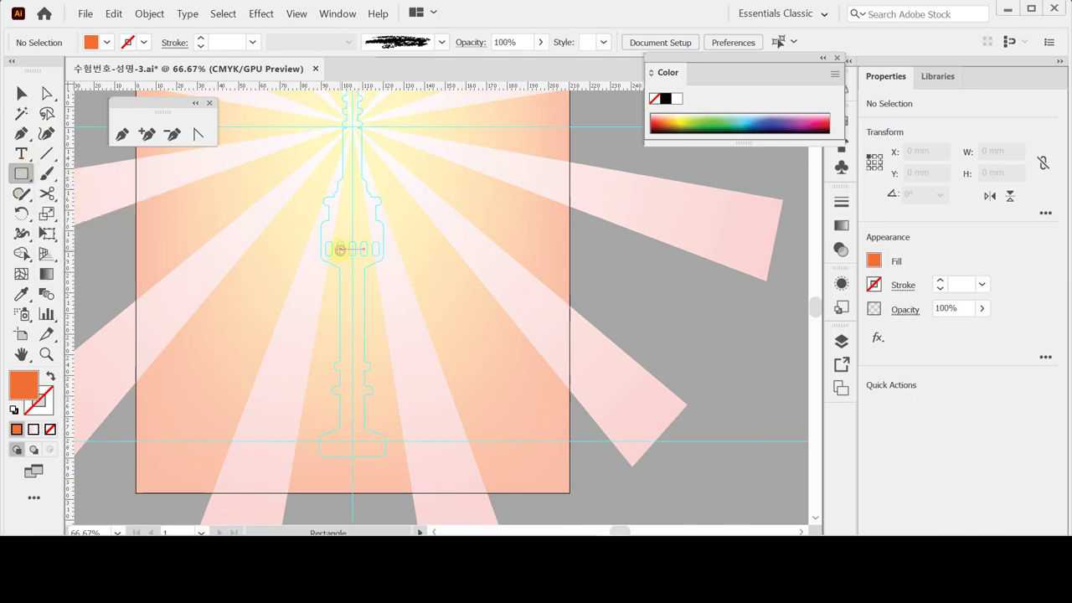
click(404, 244)
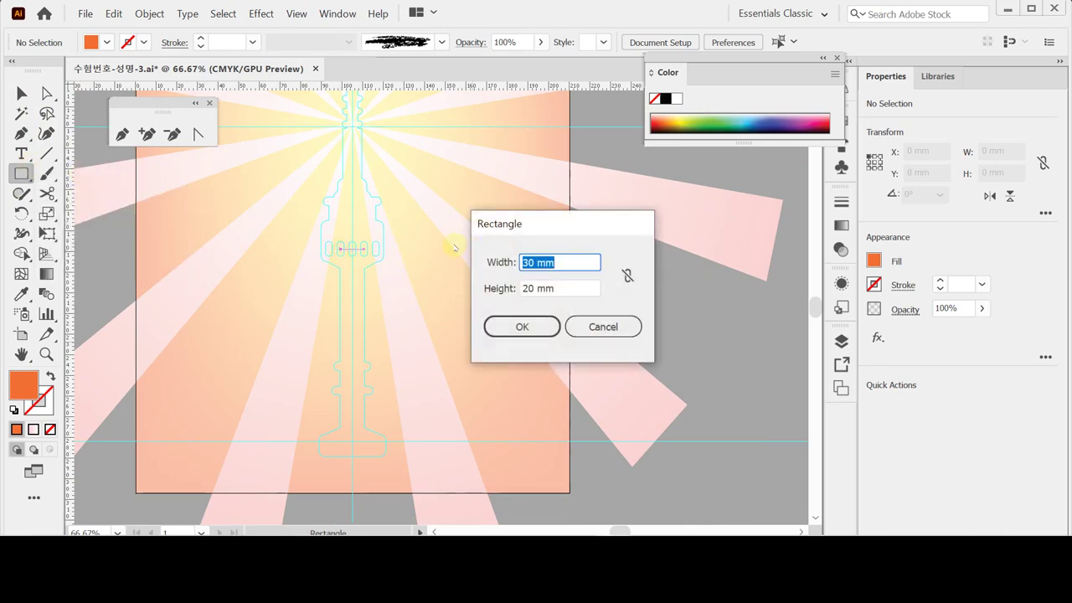
click(497, 333)
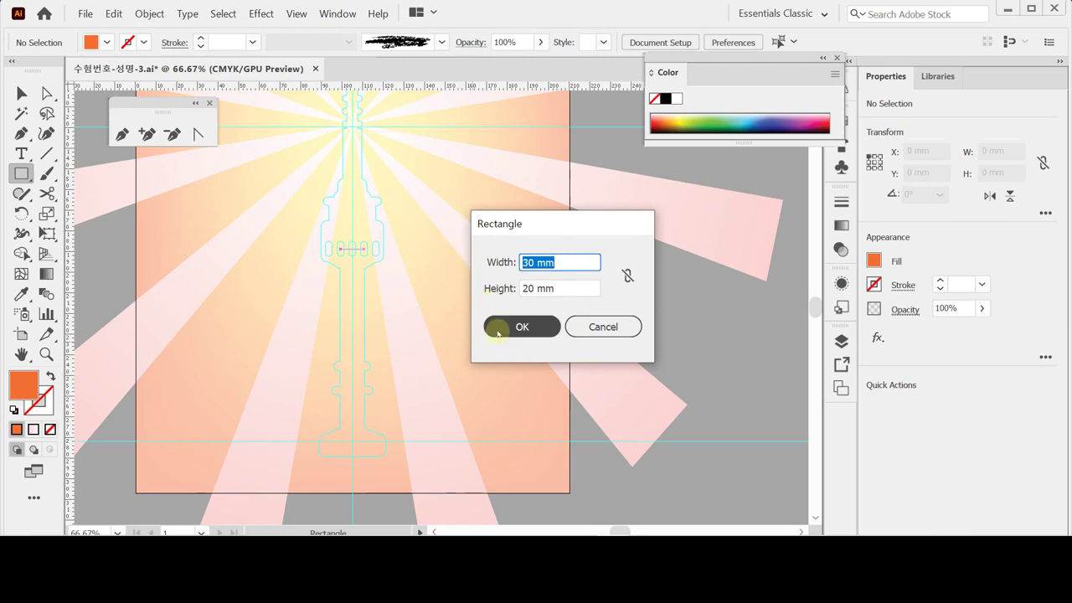
click(498, 333)
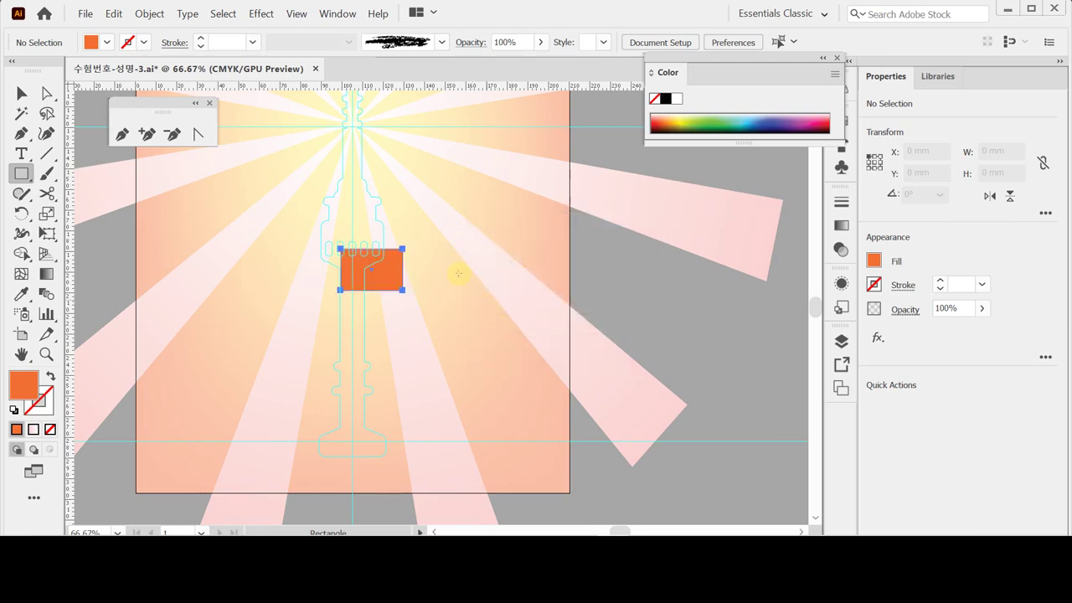
key(Delete)
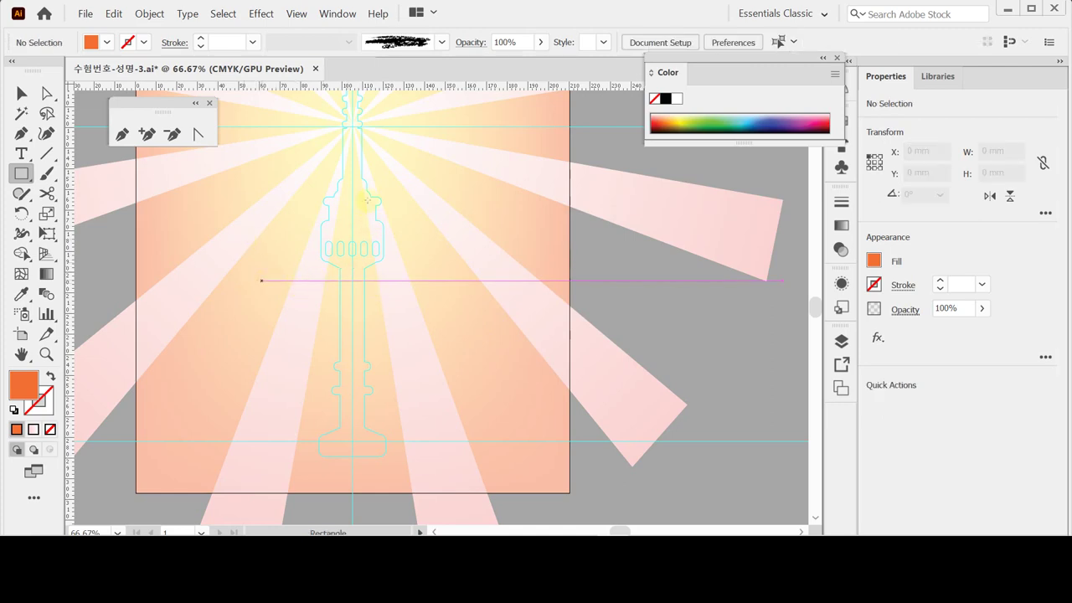
- Create a 12 × 90 mm orange rectangle over the tower guide outline
click(338, 220)
text(12)
key(Tab)
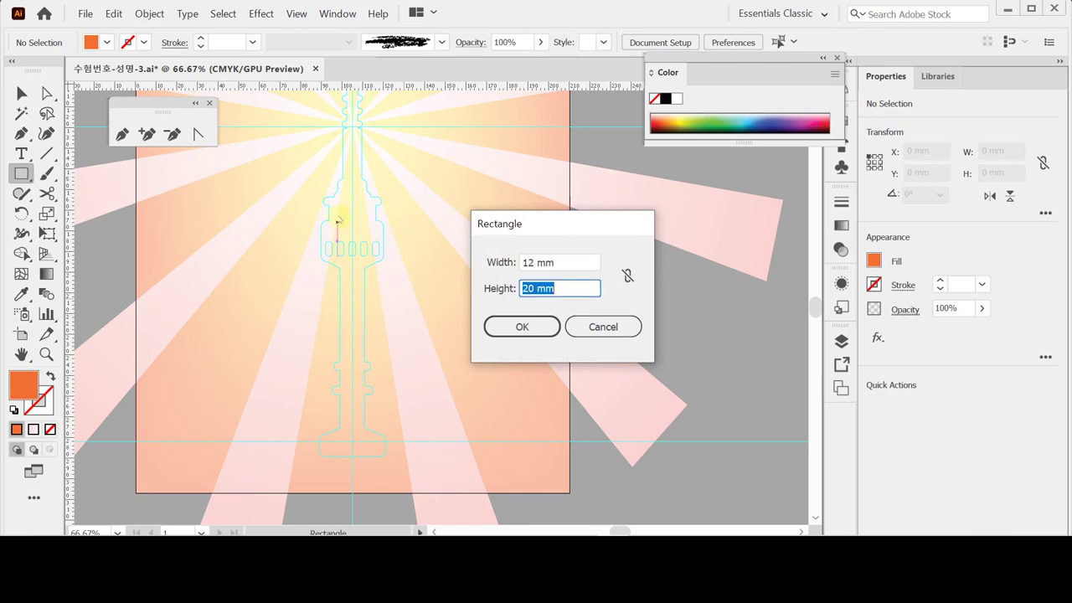
text(90)
key(Return)
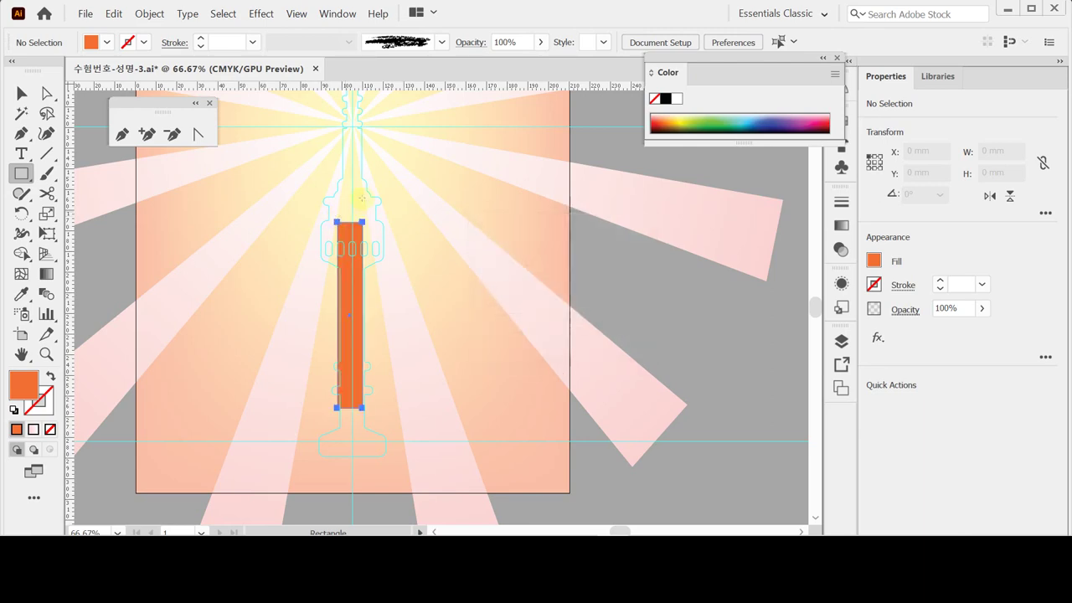
- Nudge the rectangle into the tower's shaft outline with its bottom edge on the lowest horizontal guide, at about X 98.7 mm, Y 181.9 mm
key(Down)
key(Down)
key(Down)
key(Down)
key(Down)
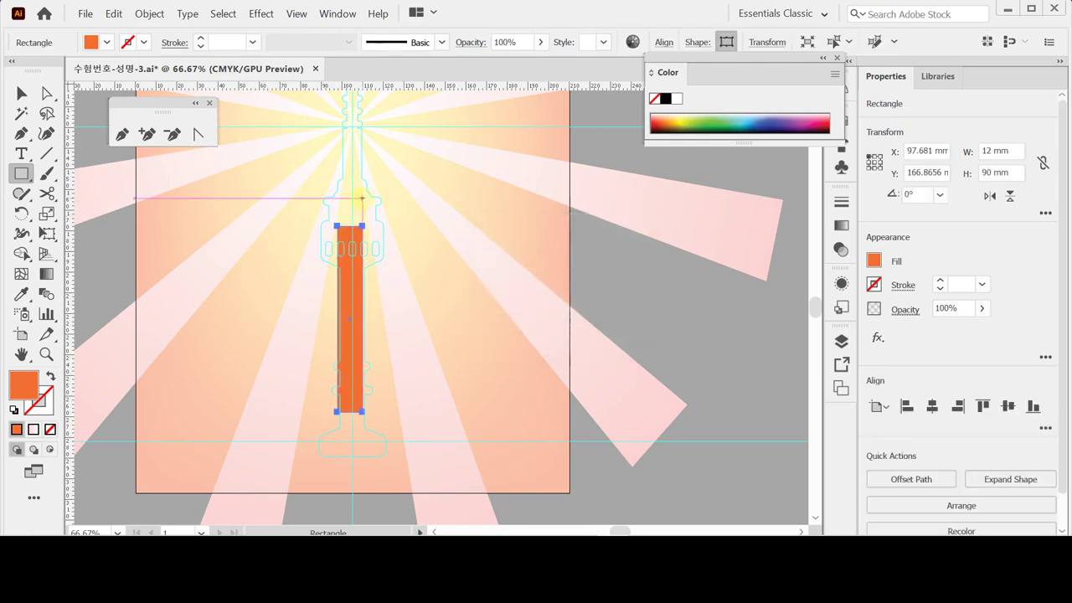
key(Down)
key(Down)
key(Right)
key(Right)
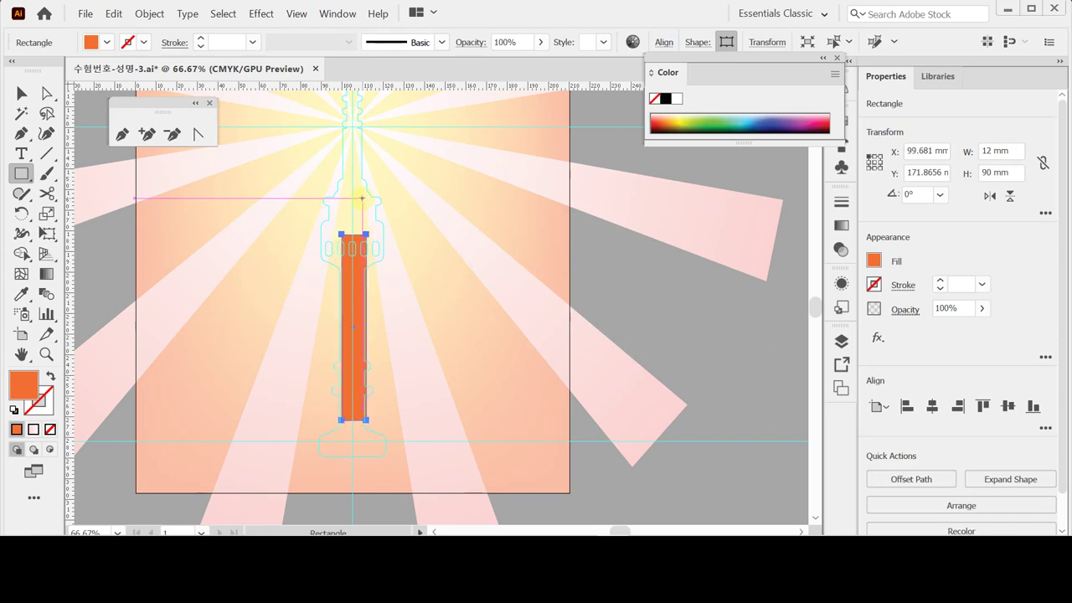
key(Down)
key(Down)
key(Left)
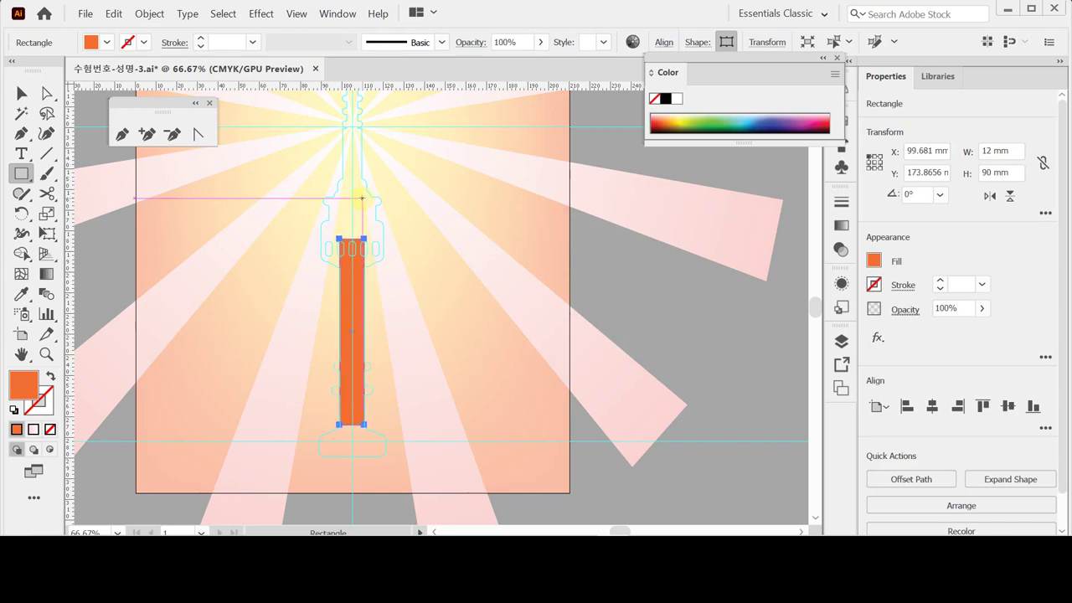
key(Left)
key(Down)
key(Down)
key(Right)
key(Down)
key(Down)
key(Down)
key(Down)
key(Down)
key(Down)
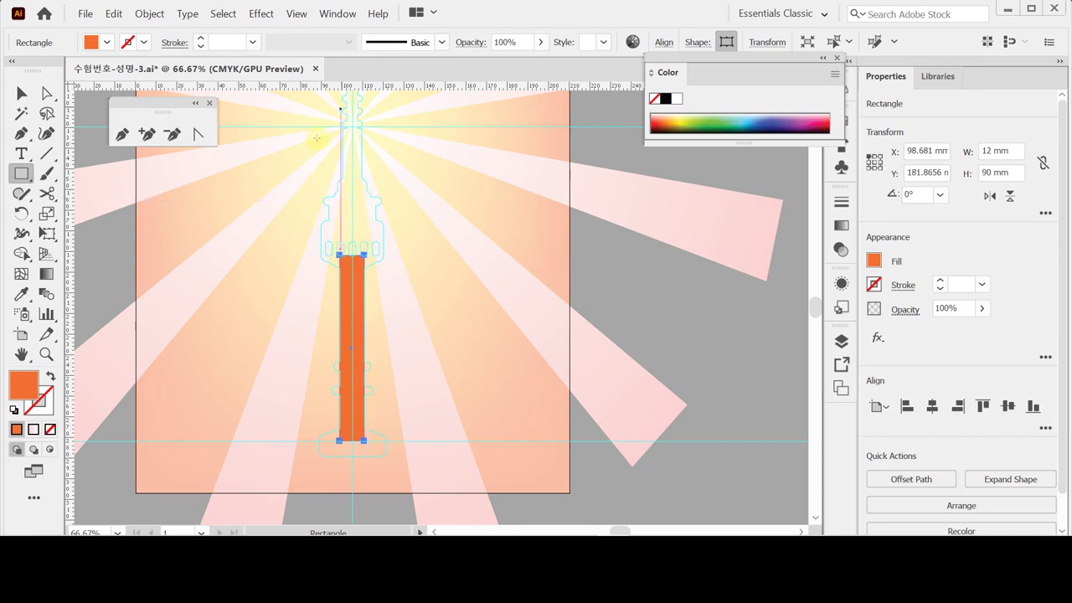
- Create a 30 × 20 mm rounded rectangle with a 5 mm corner radius over the tower's observation deck outline
click(46, 173)
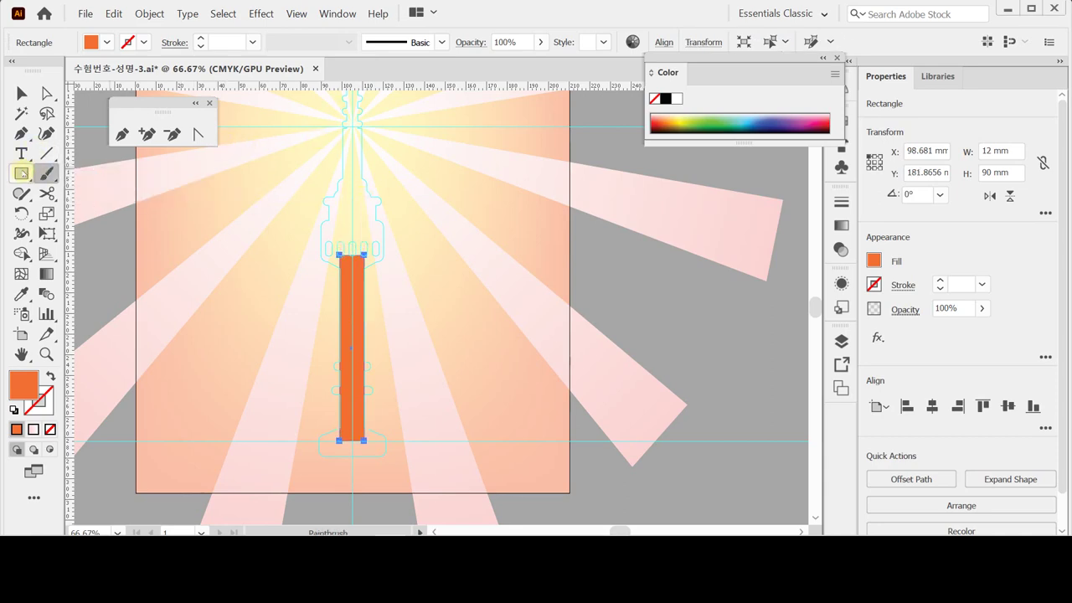
click(22, 174)
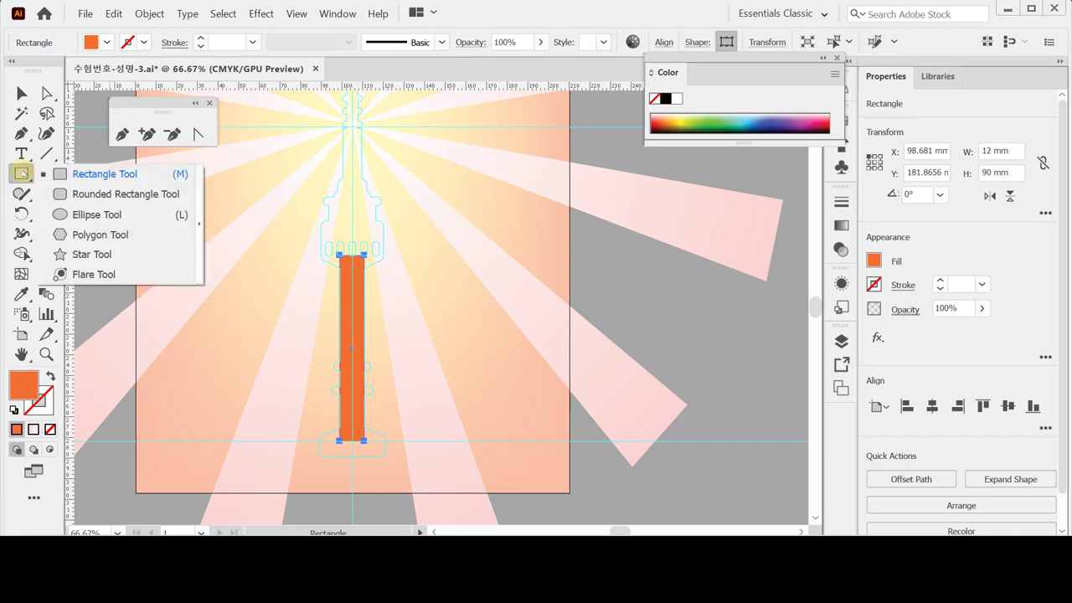
click(92, 194)
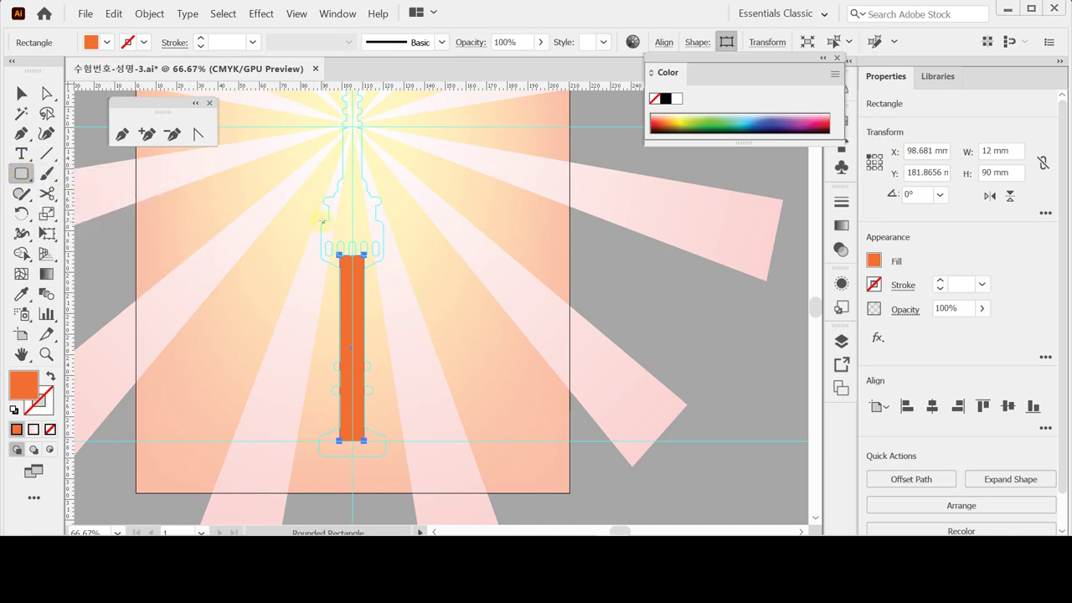
click(323, 222)
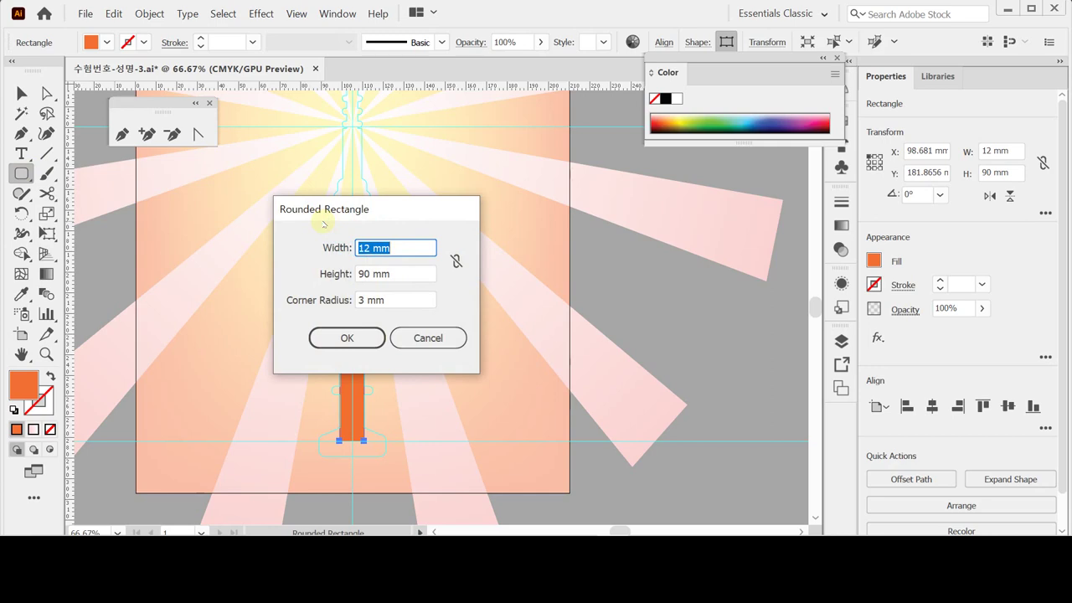
text(30)
key(Tab)
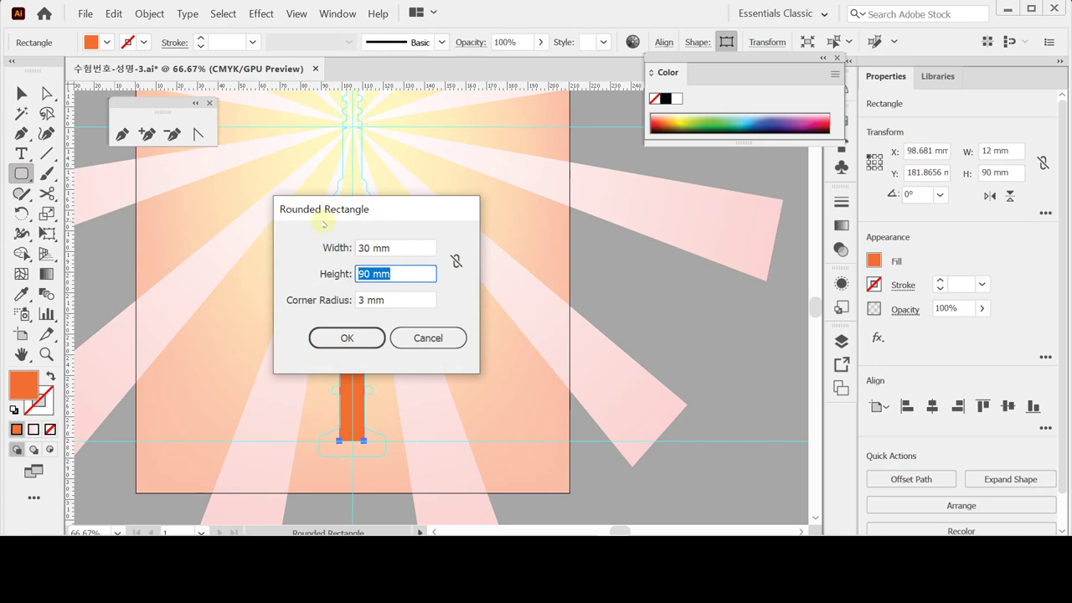
text(20)
key(Tab)
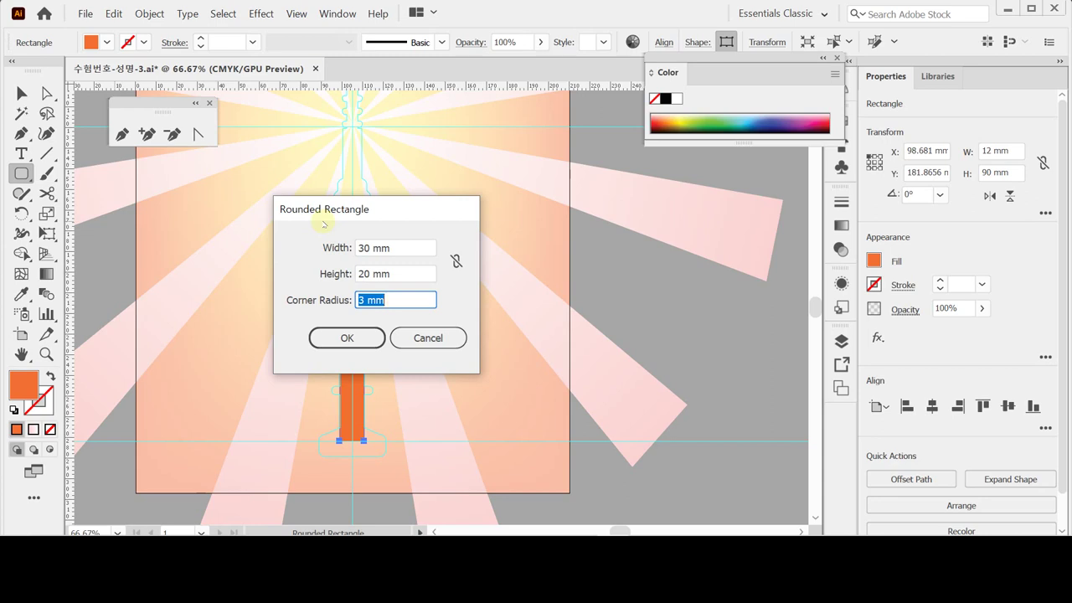
text(5)
key(Return)
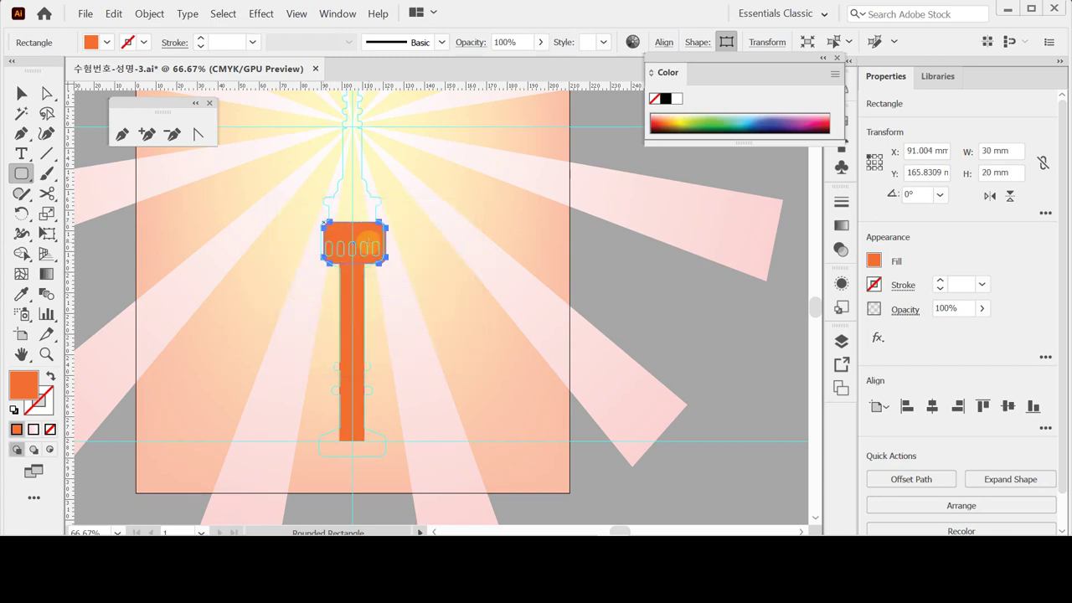
- Nudge the rounded rectangle onto the deck outline, centre it horizontally with the shaft rectangle, and leave nothing selected
key(Left)
key(Left)
key(Left)
click(351, 307)
click(417, 338)
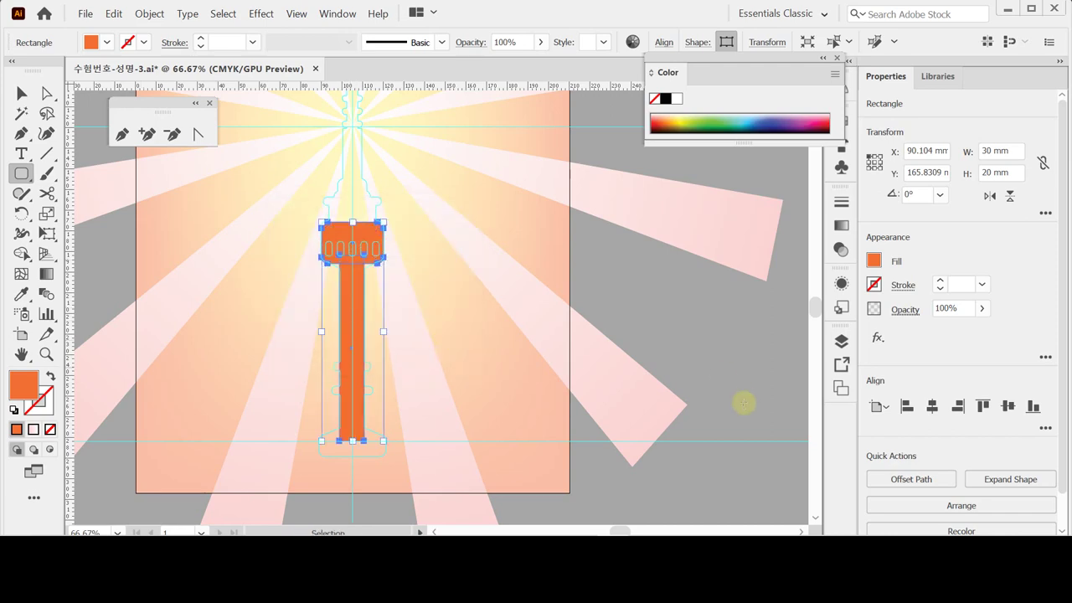
click(932, 406)
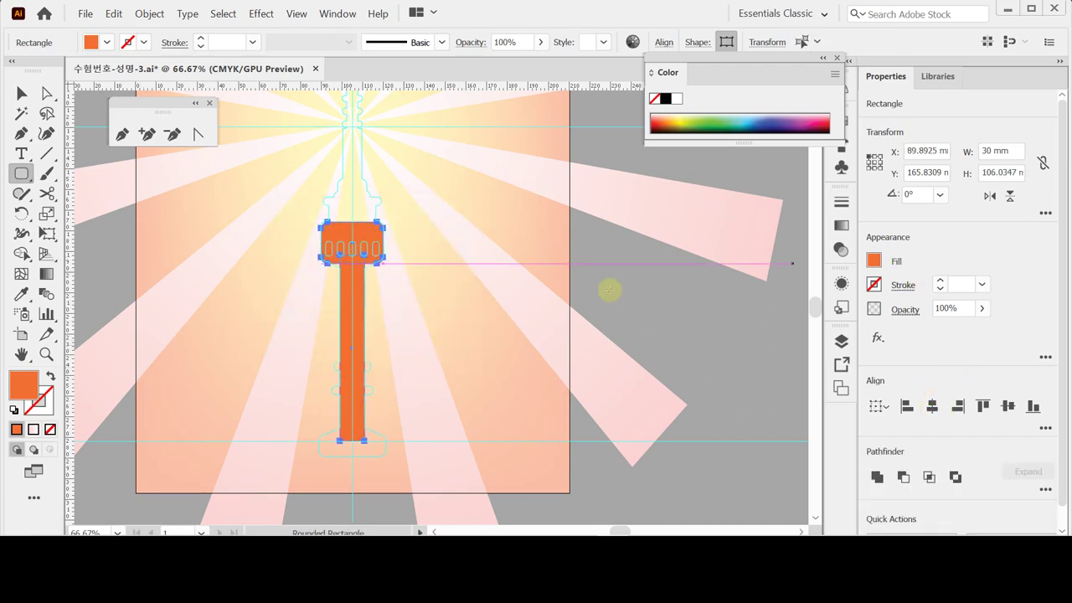
key(ctrl)
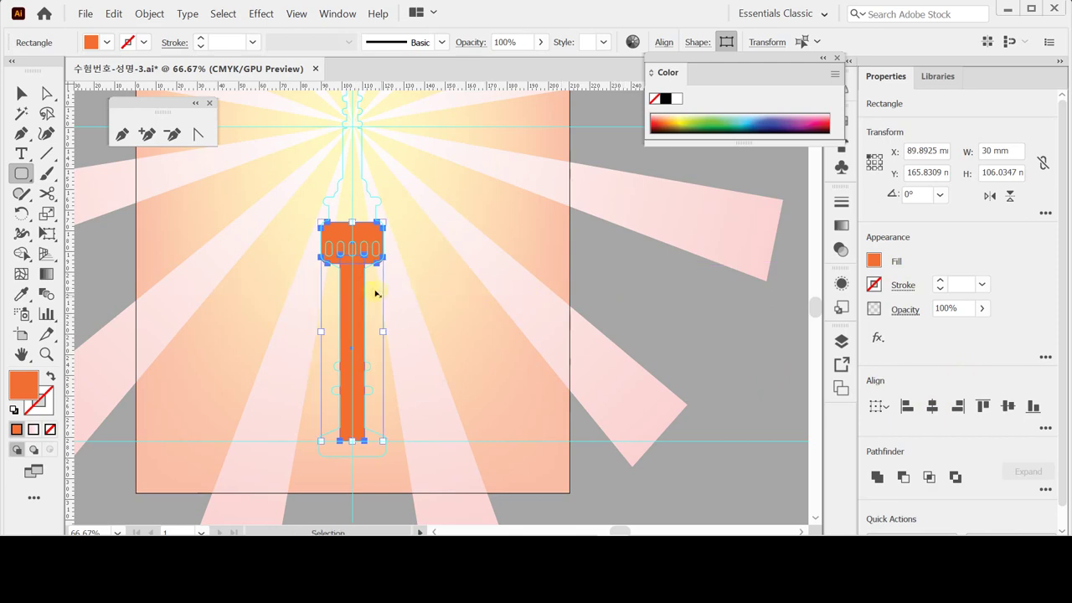
ctrl+click(620, 281)
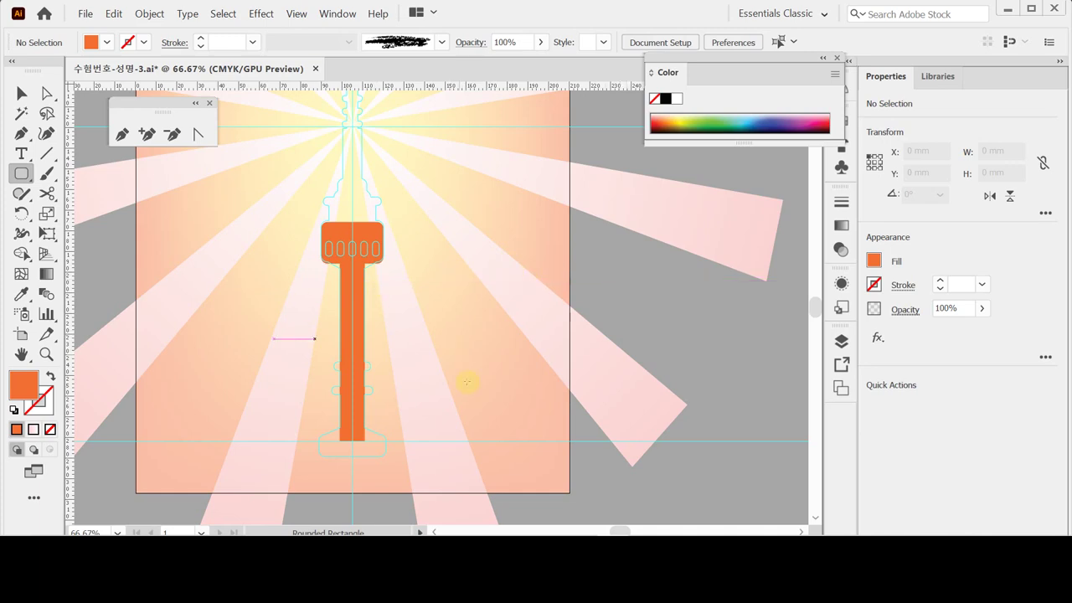
- Draw a rounded rectangle about 32.2 × 9.4 mm over the base outline at the foot of the tower shaft
ctrl+click(358, 438)
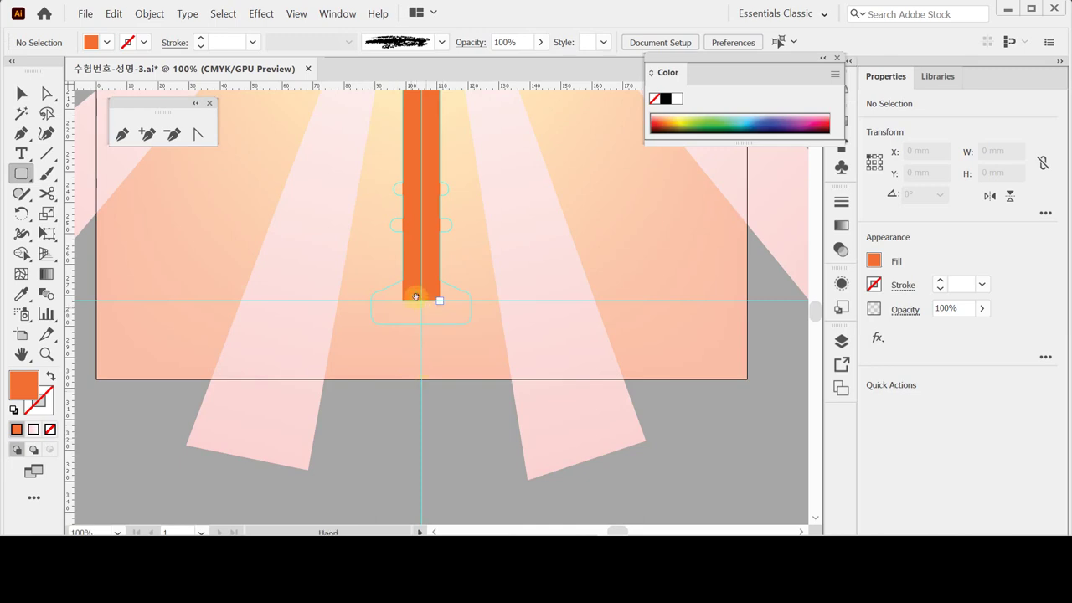
drag(416, 297, 353, 352)
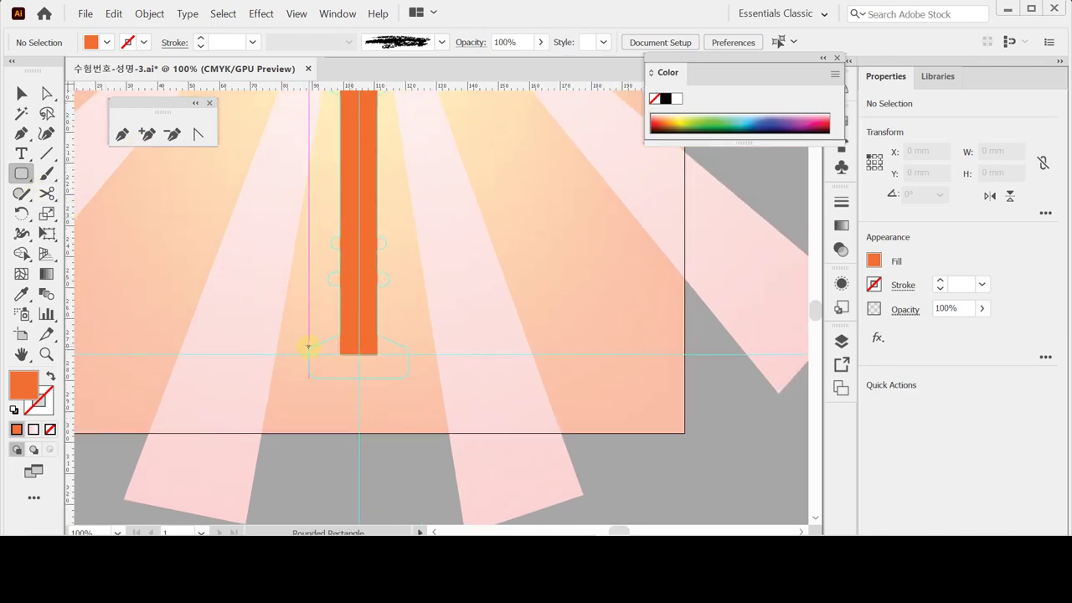
drag(309, 350, 409, 379)
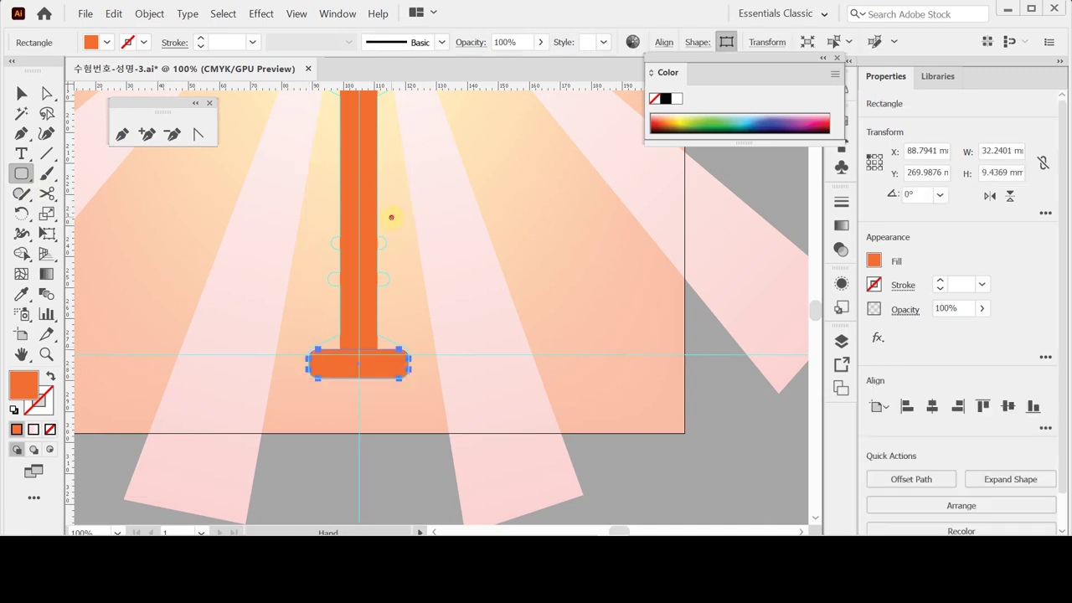
- Draw two rounded bands across the lower shaft, the lower about 19.4 × 5.4 mm and the upper about 16.7 × 4.1 mm
scroll(391, 220, up, 2)
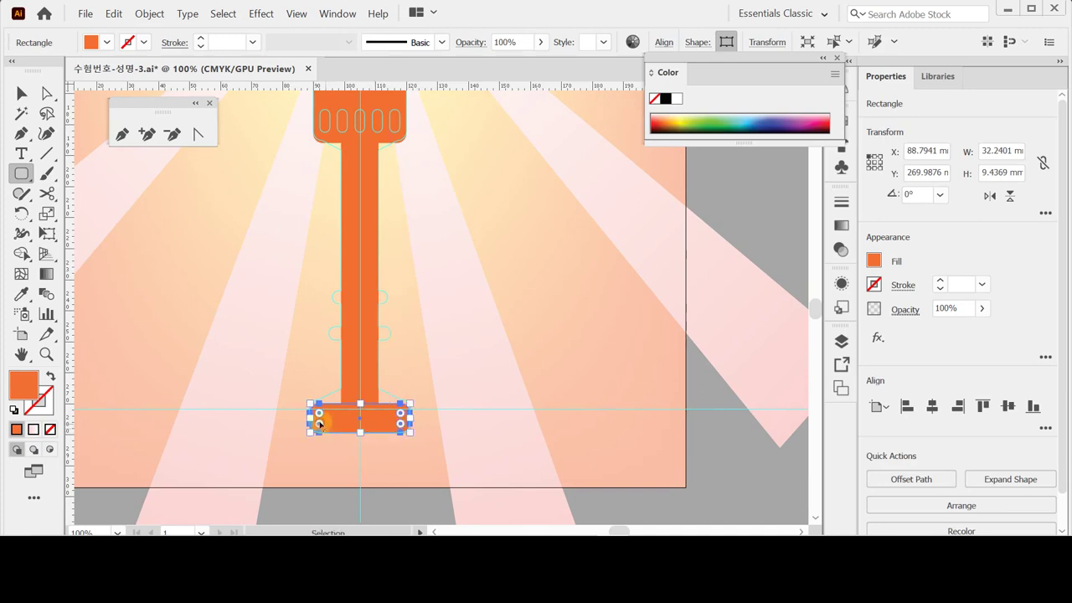
key(ctrl+shift+a)
click(317, 425)
drag(304, 271, 300, 301)
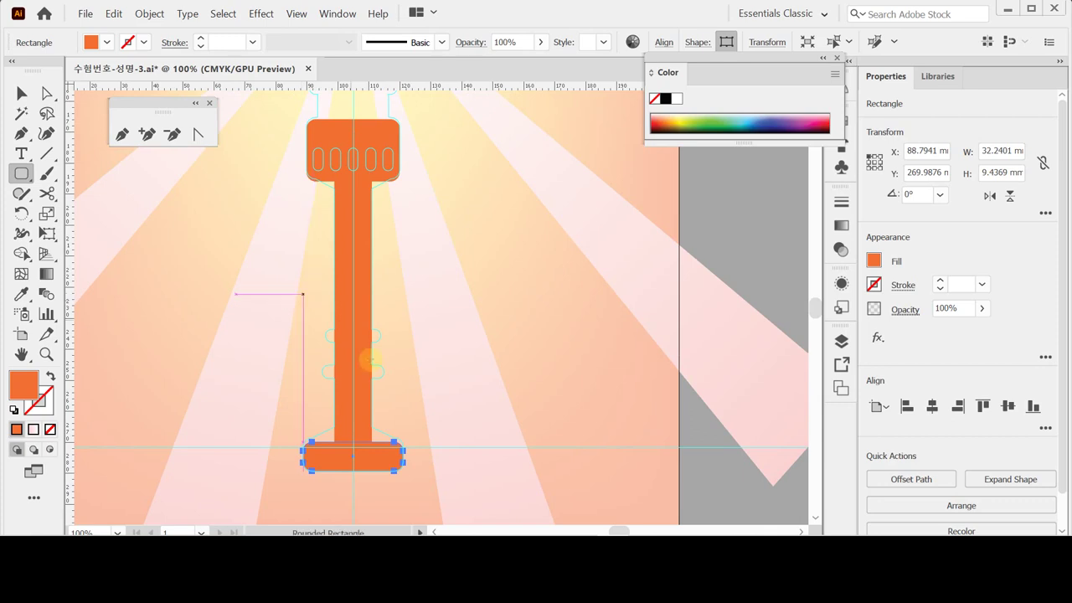
drag(323, 363, 382, 379)
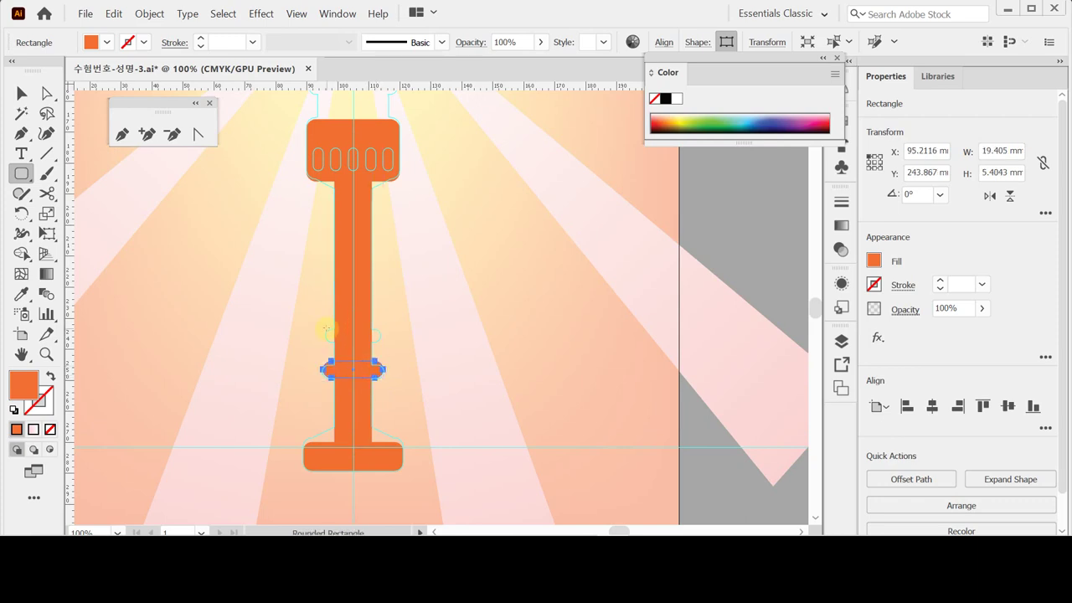
drag(326, 330, 371, 459)
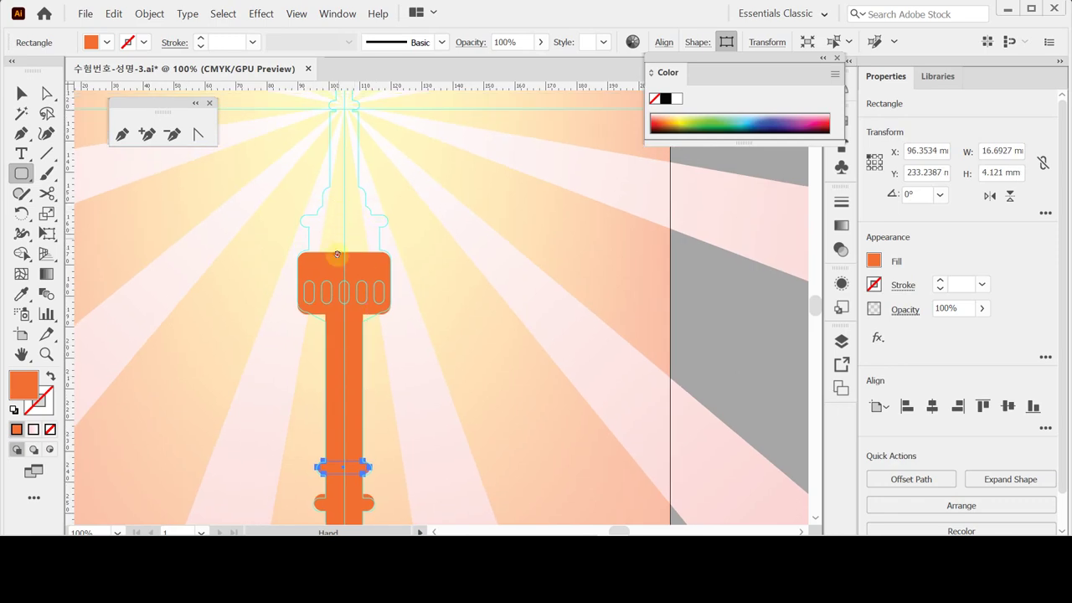
- Stack narrowing rounded rectangles above the deck, including about 22.6 × 18.4 mm, a 28.2 × 4.9 mm rim and a 14.5 × 16.2 mm top
drag(336, 253, 333, 291)
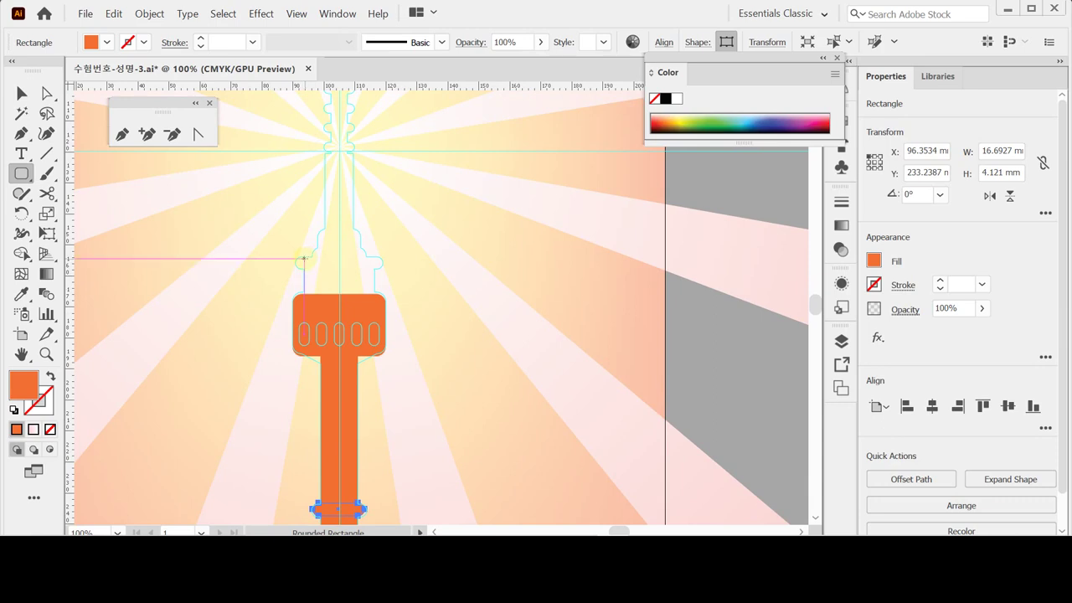
drag(304, 259, 373, 314)
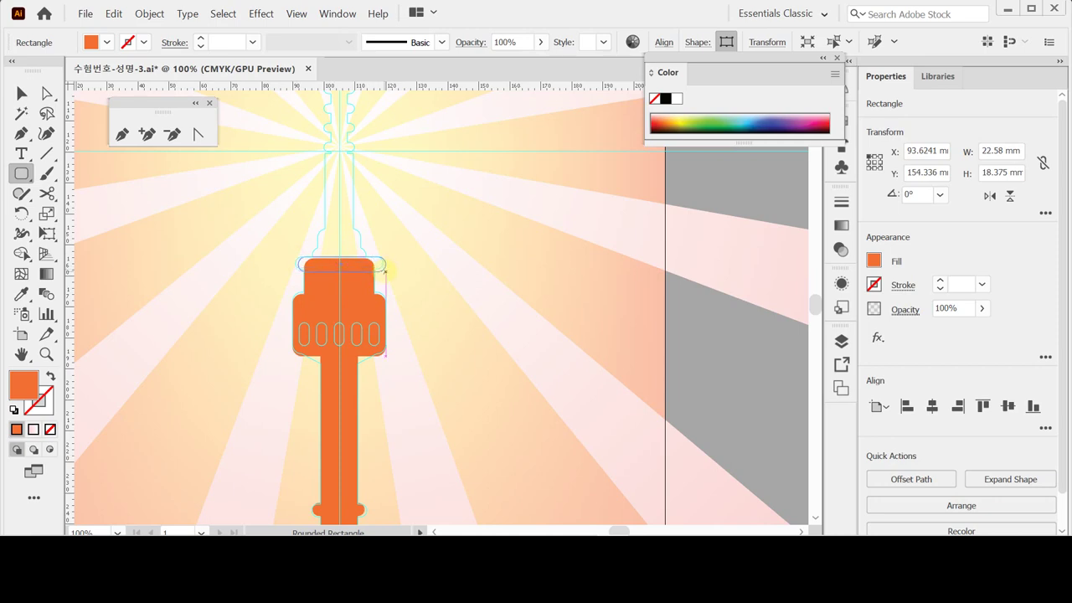
drag(385, 270, 368, 288)
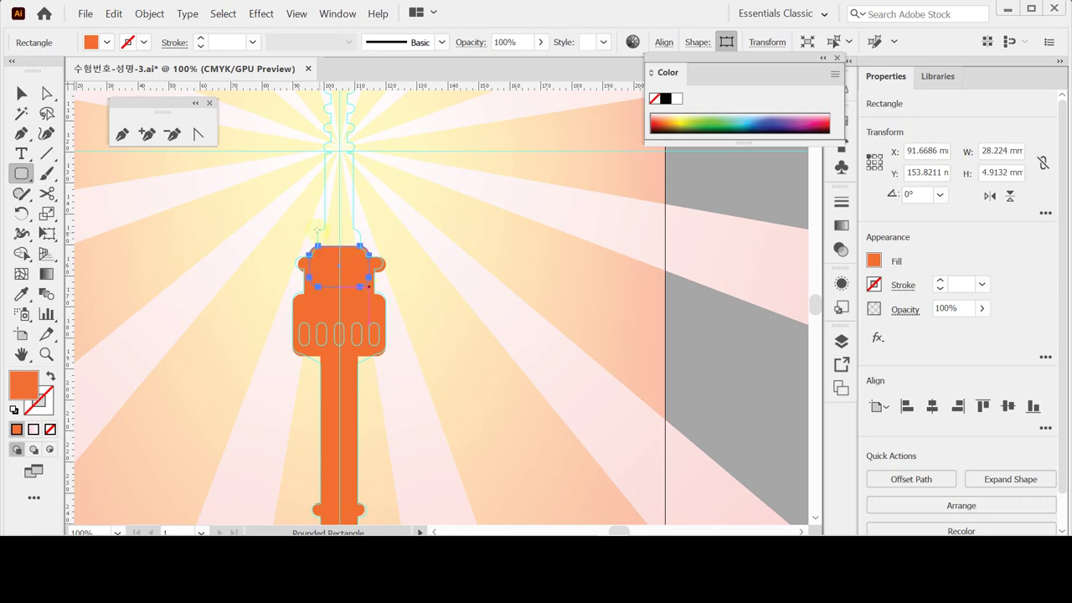
drag(317, 231, 360, 279)
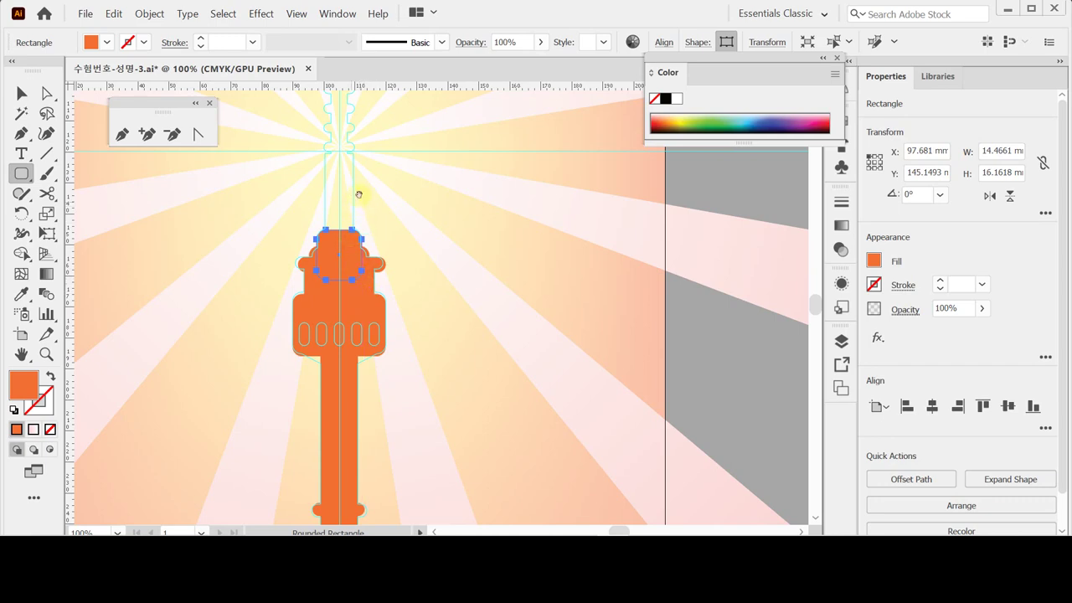
- Draw a rounded band about 9.9 × 3.2 mm over the lowest antenna ring outline, just above the horizontal guide
drag(358, 194, 348, 294)
click(347, 269)
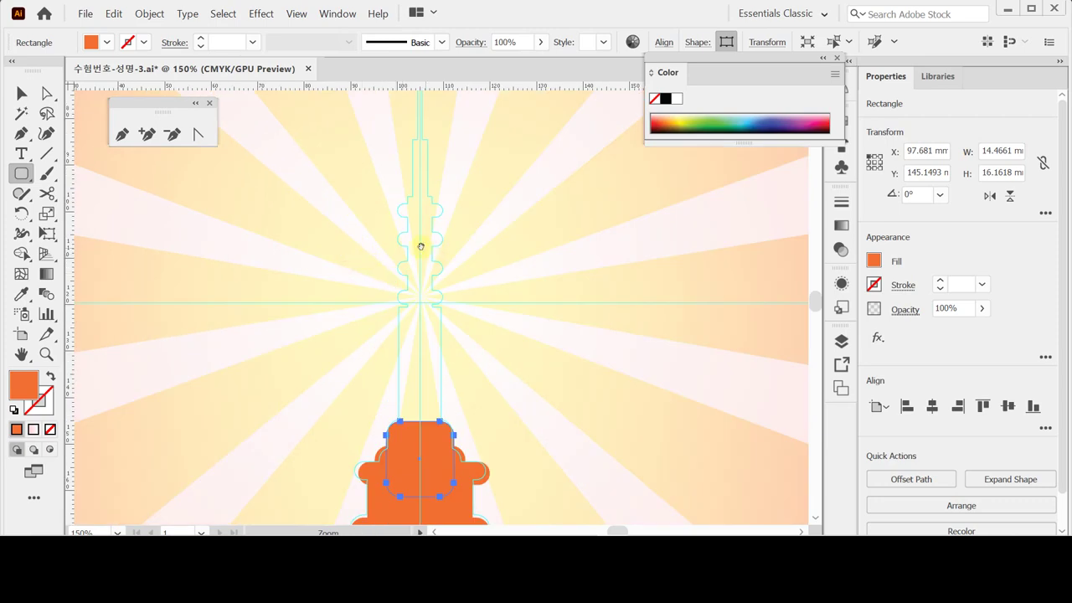
drag(418, 244, 343, 277)
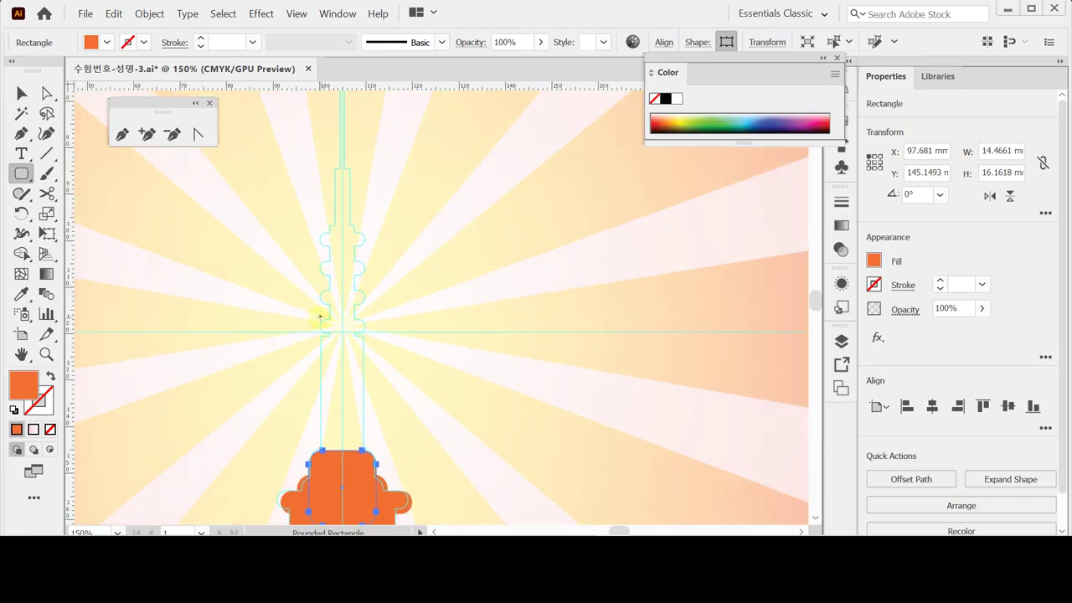
drag(320, 317, 369, 333)
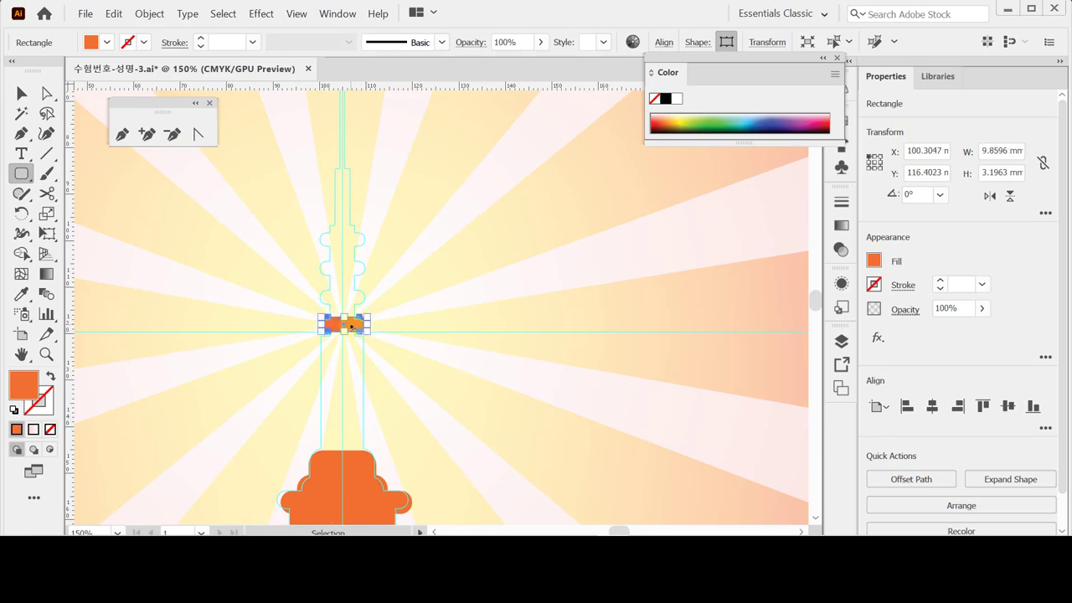
- Copy the antenna band straight up onto the next ring outline, about 5.9 mm higher, and repeat the copy twice
drag(351, 325, 350, 299)
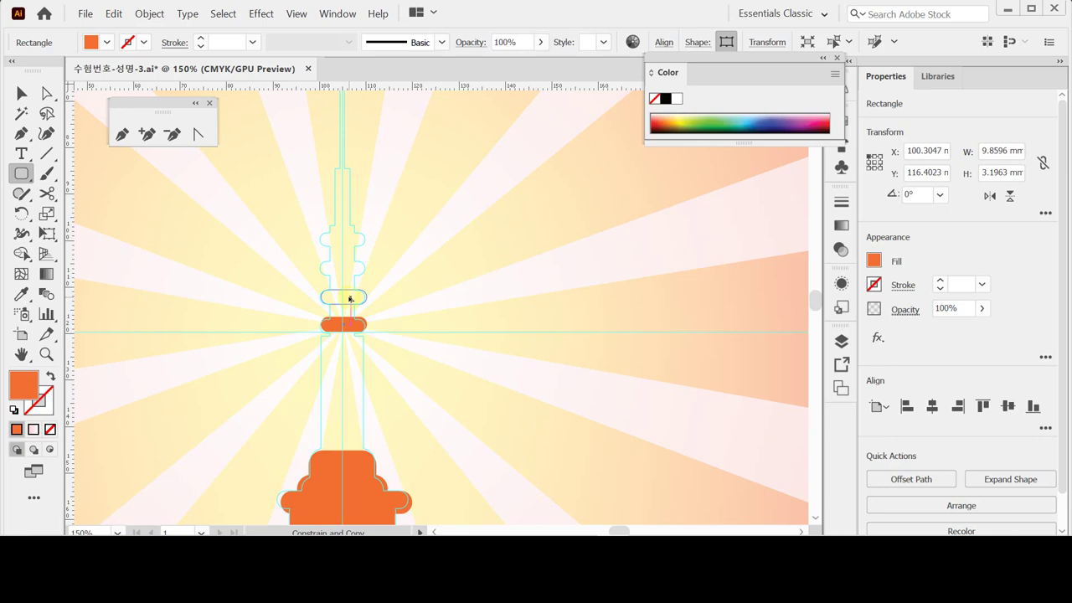
drag(350, 299, 350, 299)
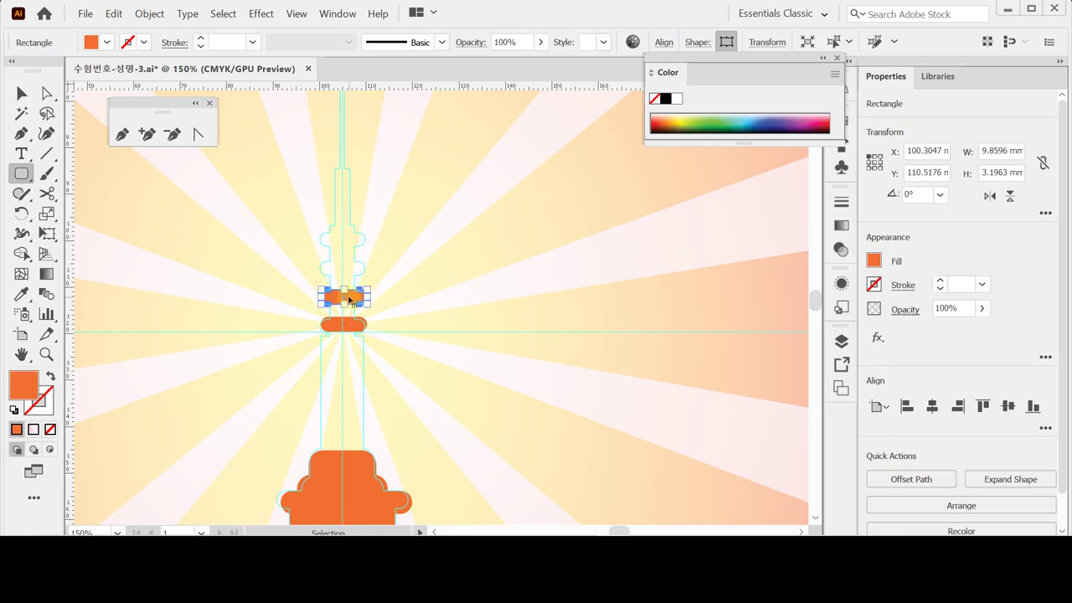
key(ctrl+d)
key(ctrl+d)
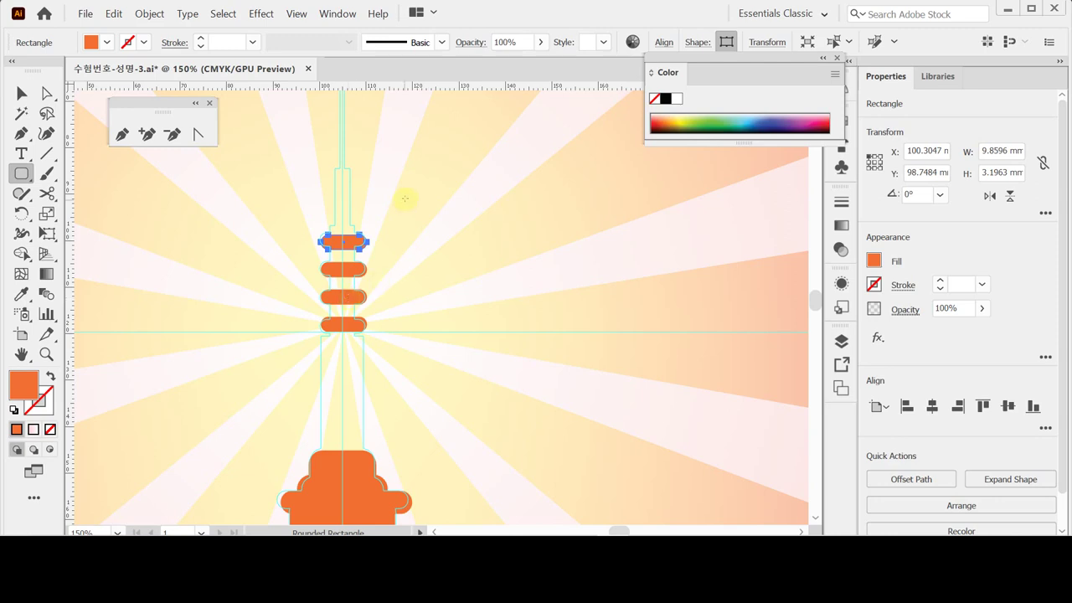
- Draw a plain rectangle about 1.1 × 22.6 mm over the thin tip outline of the antenna
scroll(371, 193, down, 2)
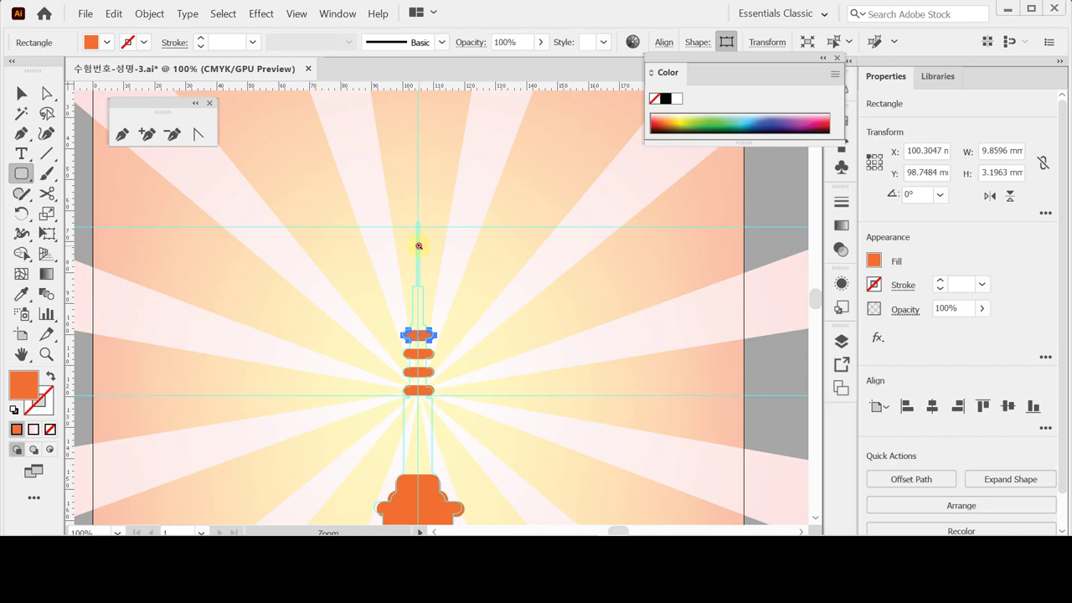
scroll(419, 244, up, 2)
scroll(455, 323, up, 2)
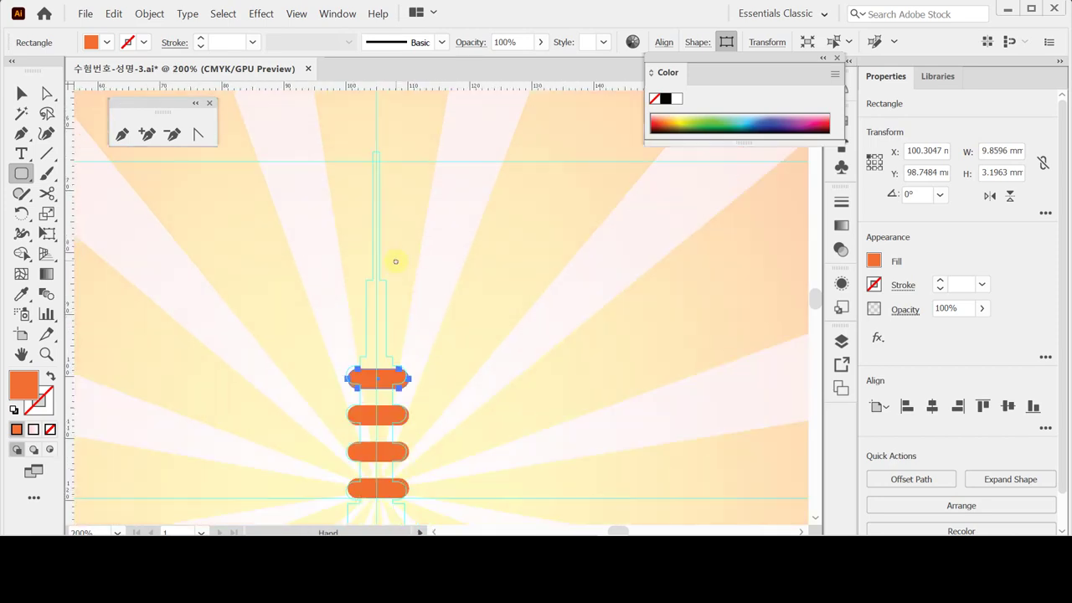
scroll(395, 259, down, 1)
click(22, 173)
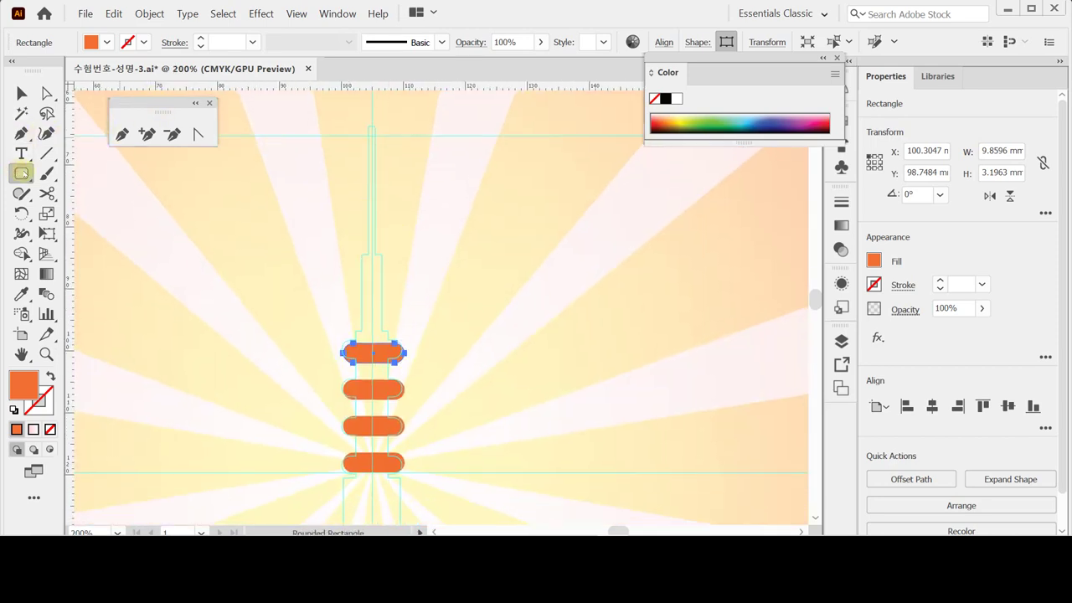
drag(23, 172, 84, 173)
mouse_move(366, 126)
mouse_down()
mouse_move(375, 335)
mouse_move(374, 265)
mouse_up()
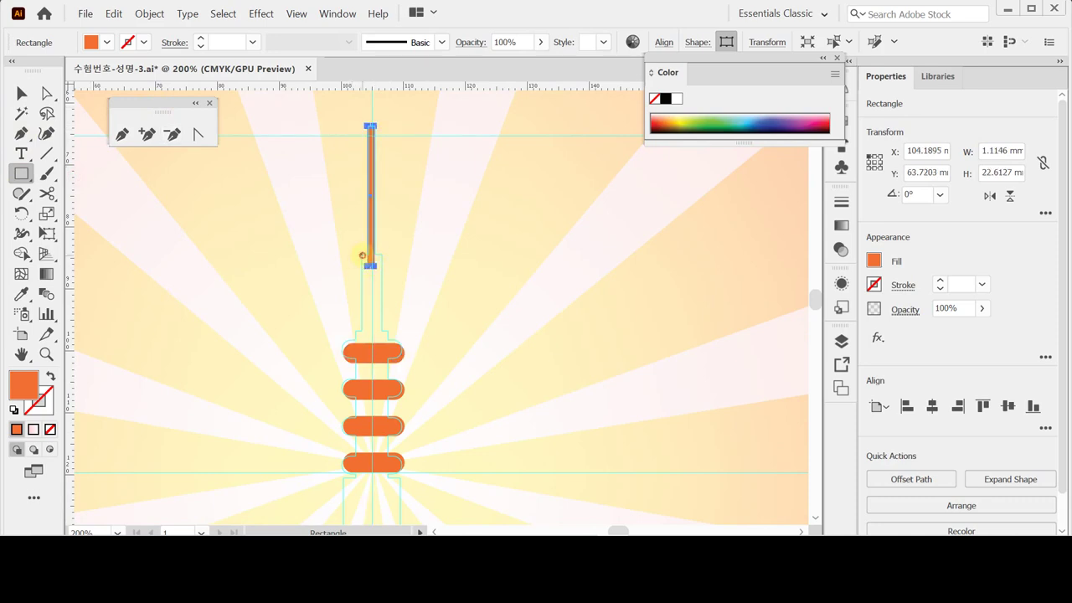
- Draw a rectangle about 3.1 × 16.5 mm below the antenna tip and a wider one running down through the four bands
key(ctrl+h)
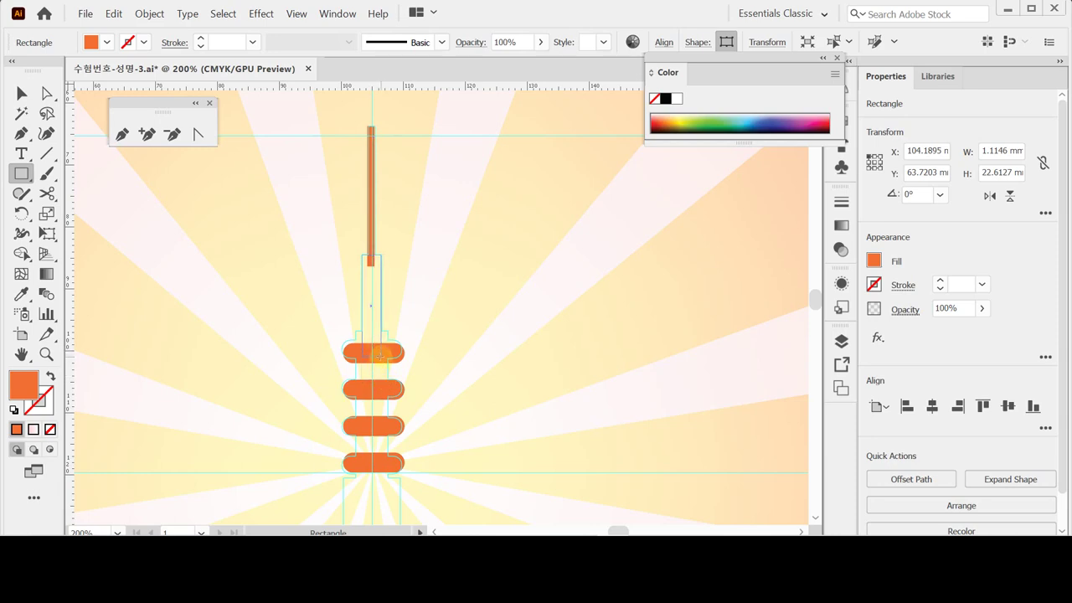
drag(381, 356, 362, 254)
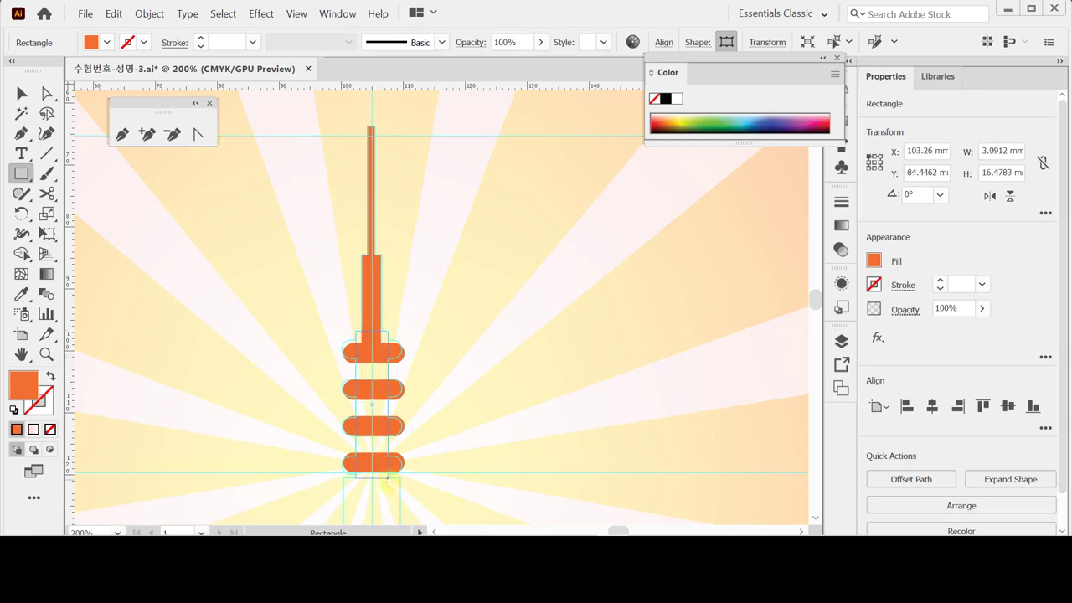
drag(355, 478, 388, 487)
scroll(421, 256, down, 5)
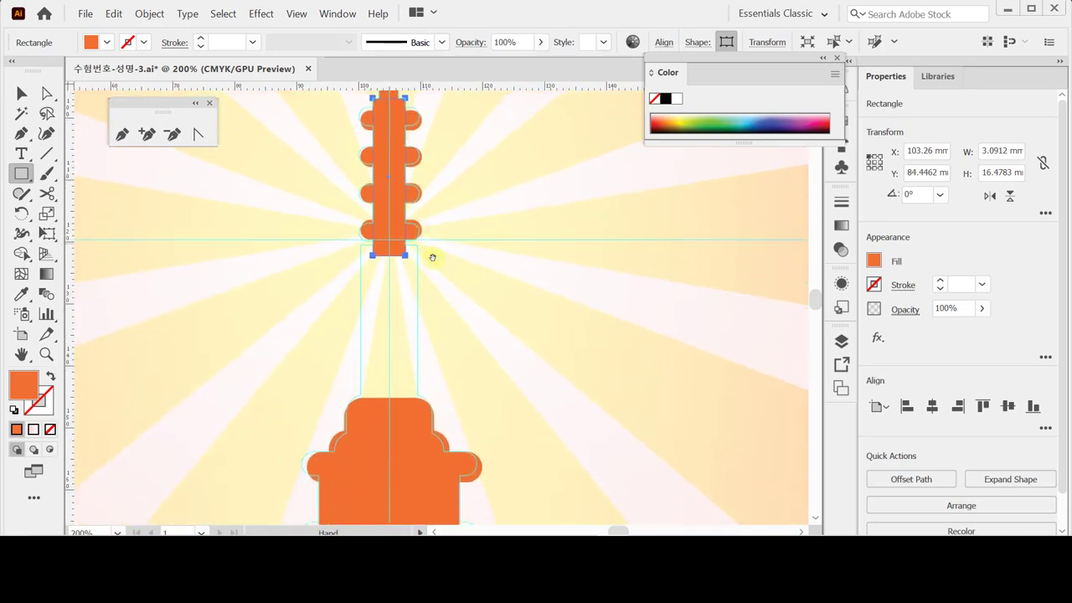
- Draw a rectangle about 9.1 × 35.2 mm over the neck outline between the antenna bands and the tower head
drag(361, 244, 416, 460)
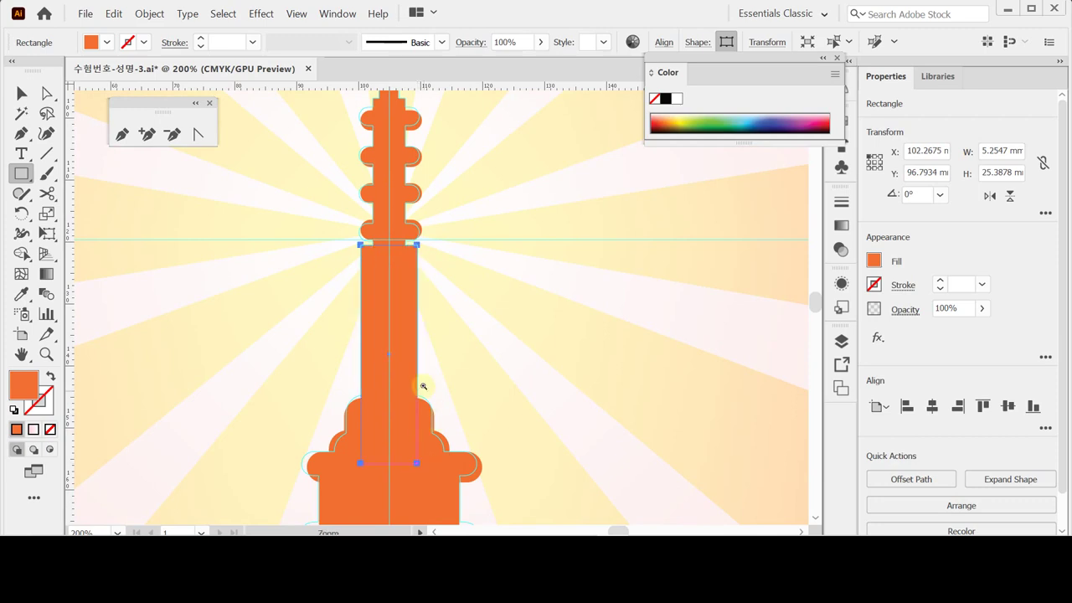
scroll(421, 386, down, 3)
scroll(442, 331, down, 1)
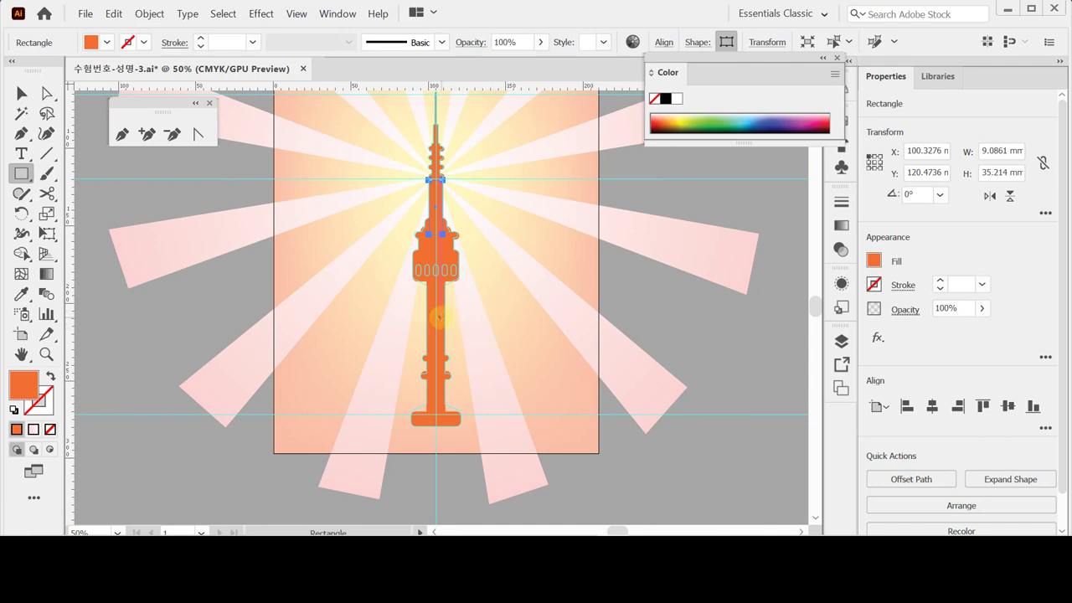
- Align all the tower shapes on their horizontal centers and unite them into one path
key(ctrl+a)
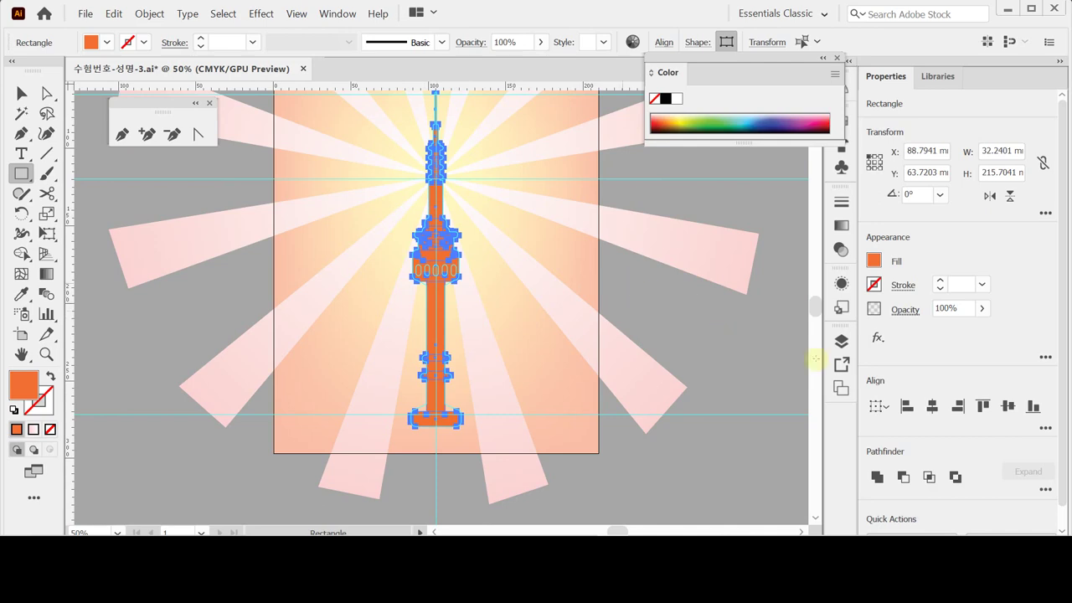
click(932, 406)
click(876, 478)
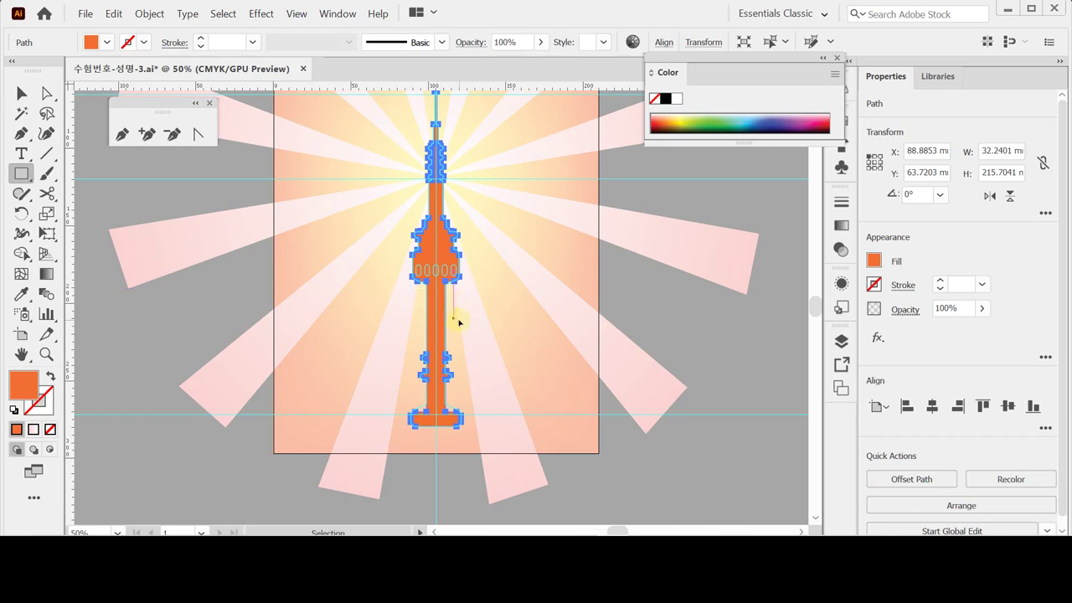
- Lower the two anchor points where the shaft meets the tower head's underside to match the sloped guide outline
ctrl+click(481, 295)
ctrl+click(487, 289)
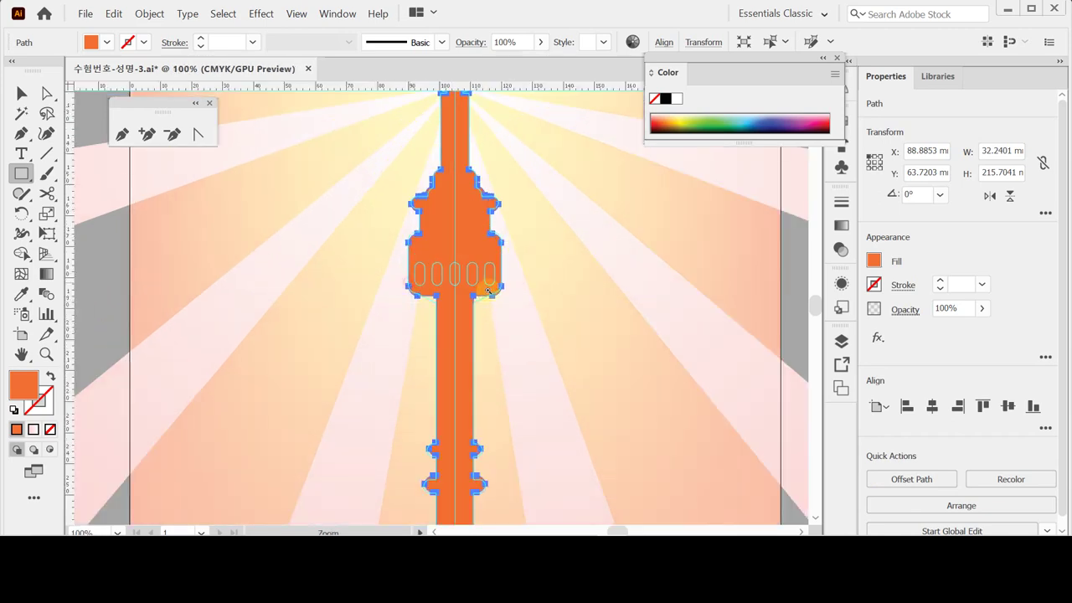
ctrl+click(487, 311)
drag(488, 312, 318, 254)
click(47, 93)
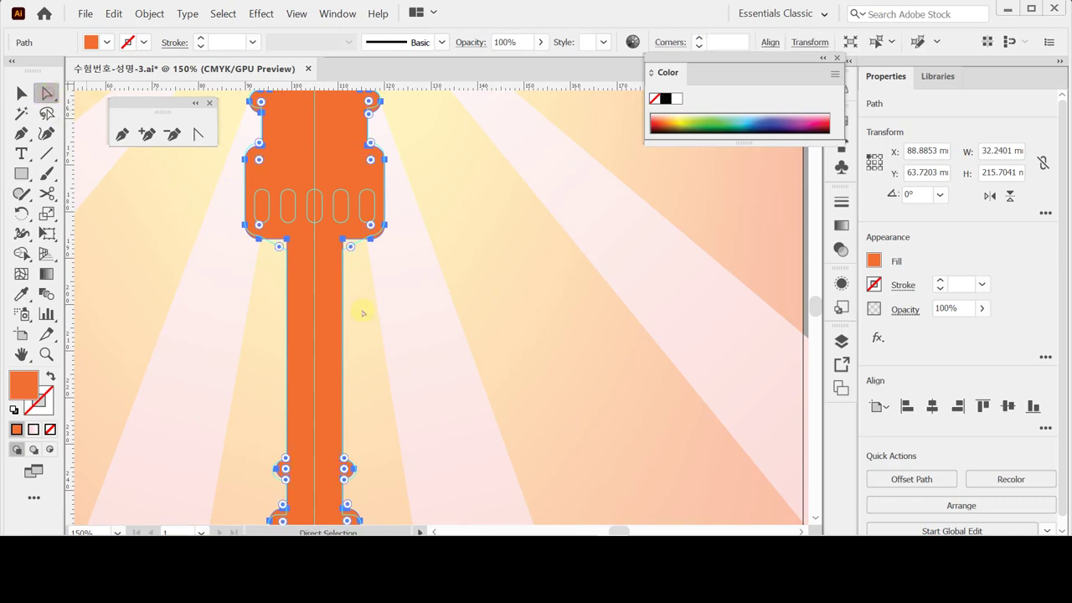
click(344, 241)
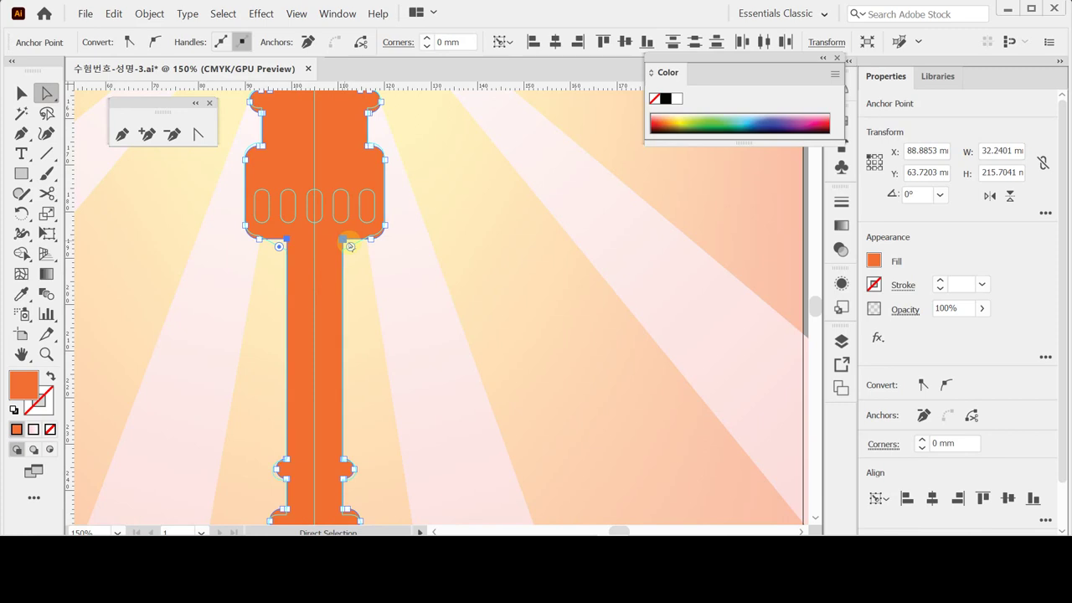
shift+click(345, 241)
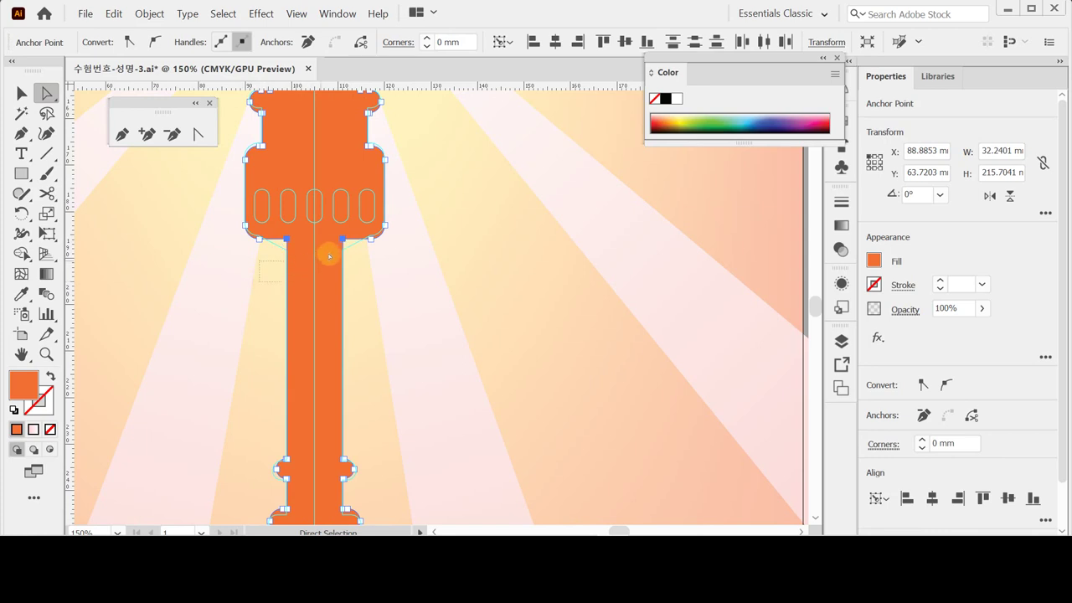
click(276, 280)
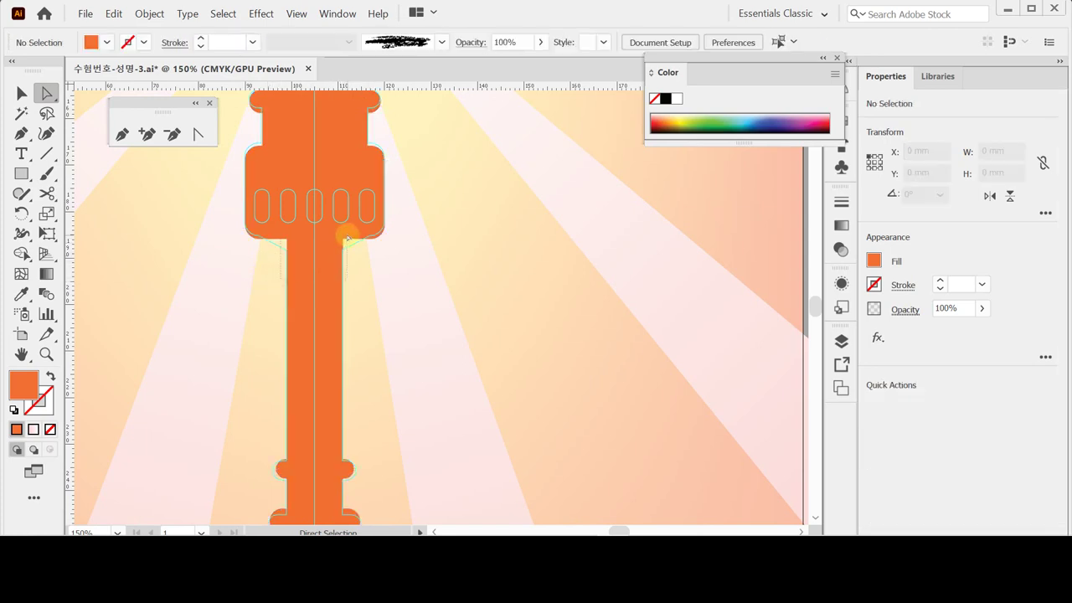
click(286, 239)
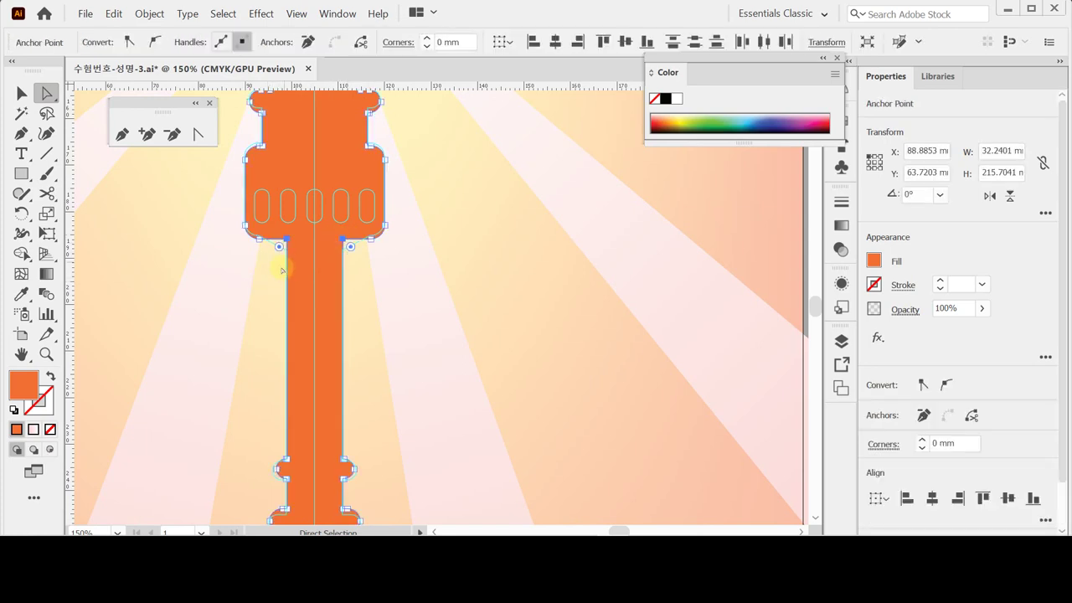
shift+click(344, 238)
key(Down)
key(Down)
key(Down)
key(Down)
key(Down)
key(Down)
- Raise the two anchor points where the shaft meets the base to give the base sloped shoulders along the outline
scroll(402, 368, down, 6)
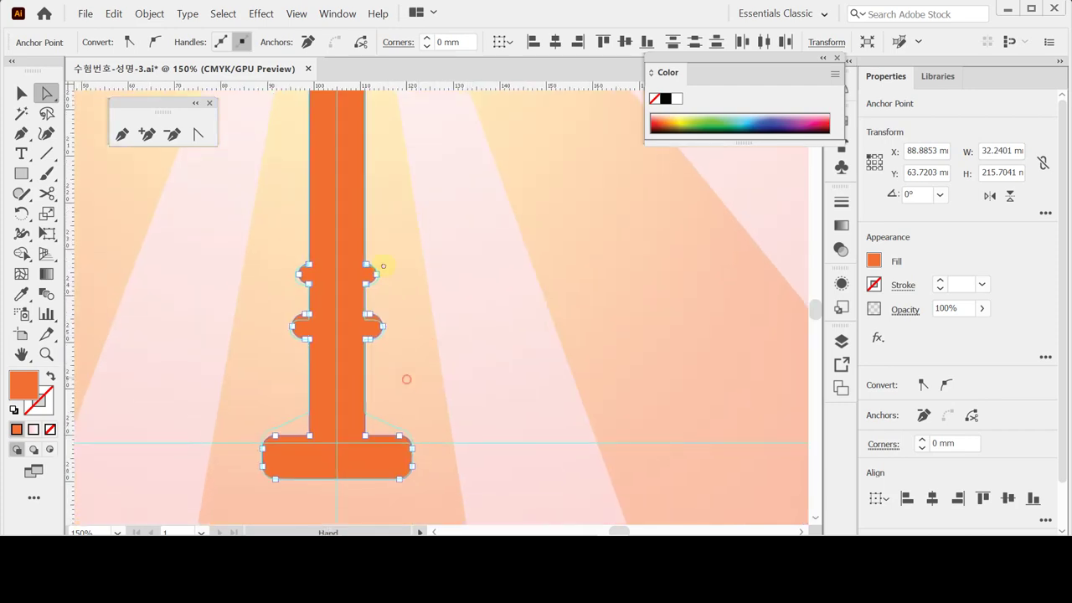
drag(271, 287, 340, 277)
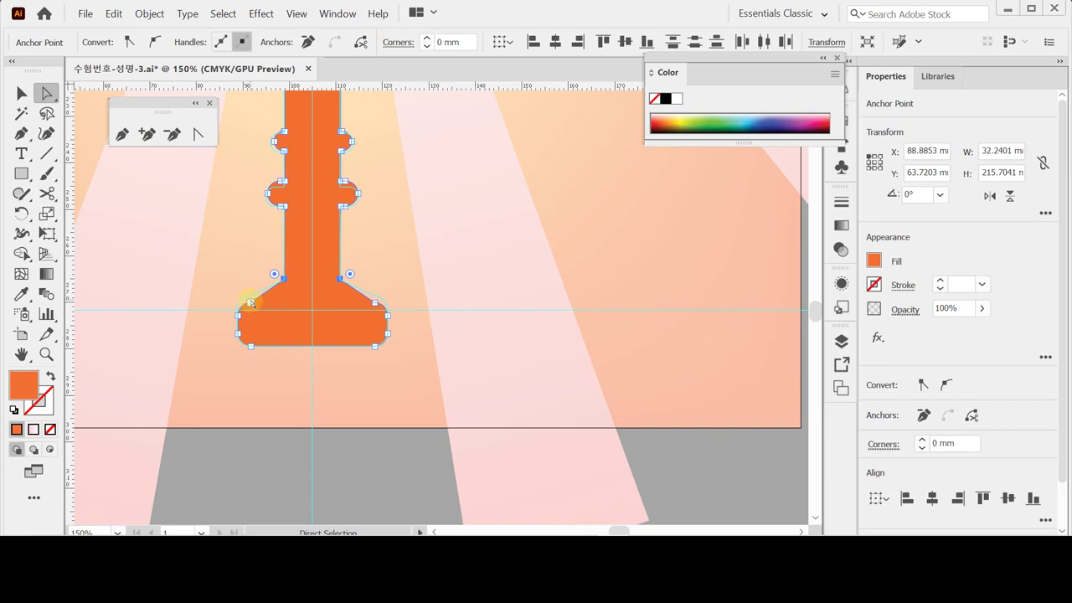
drag(318, 350, 318, 397)
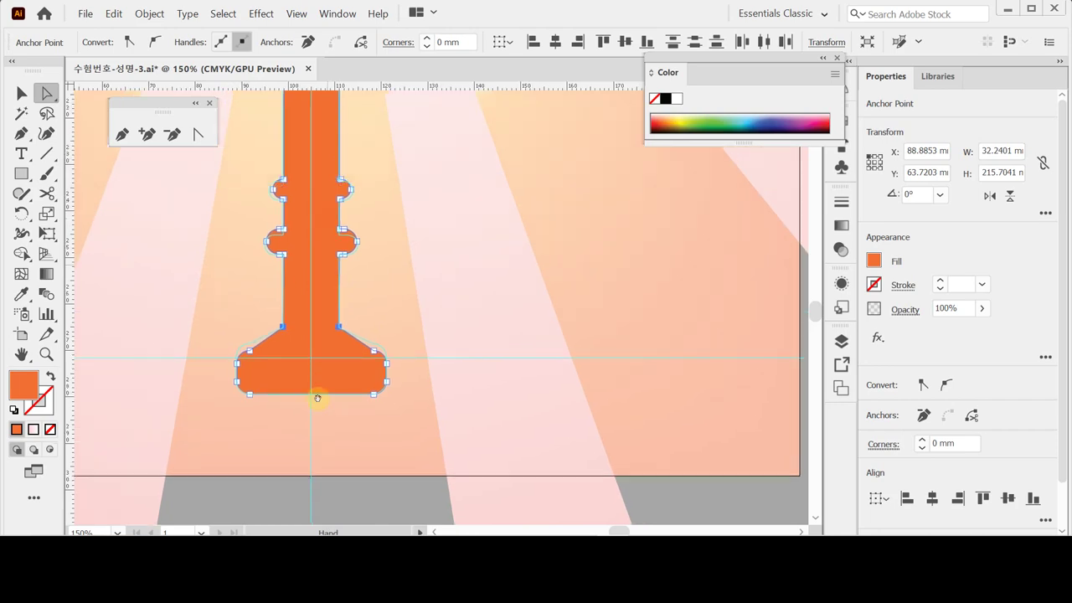
- Draw a rounded rectangle about 3.2 × 7.2 mm over the leftmost window outline, with the default white fill and black 1 pt stroke
scroll(317, 398, up, 10)
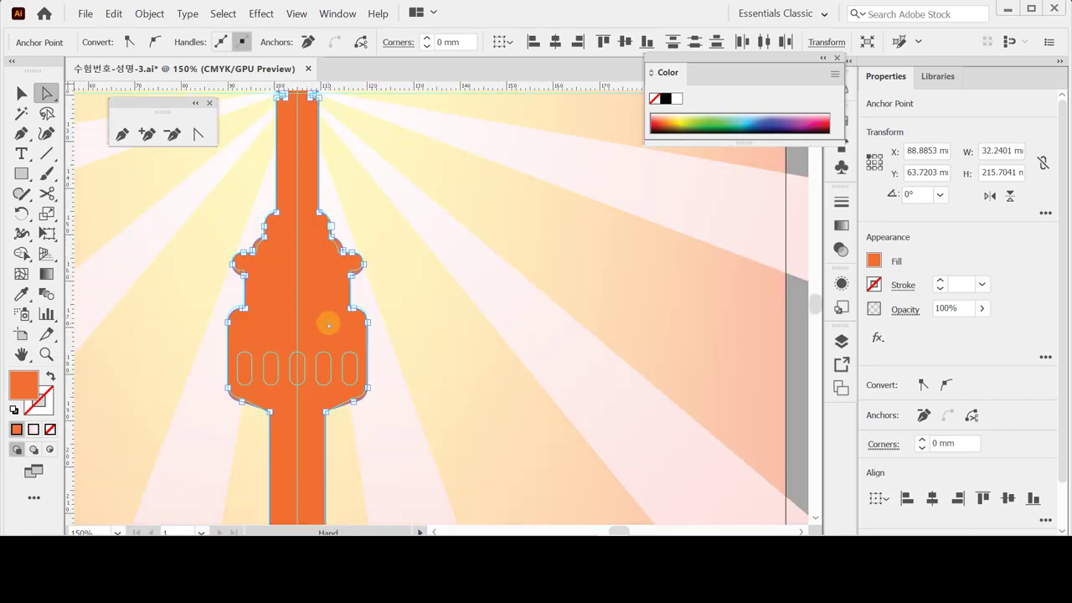
scroll(292, 299, up, 1)
drag(426, 399, 304, 315)
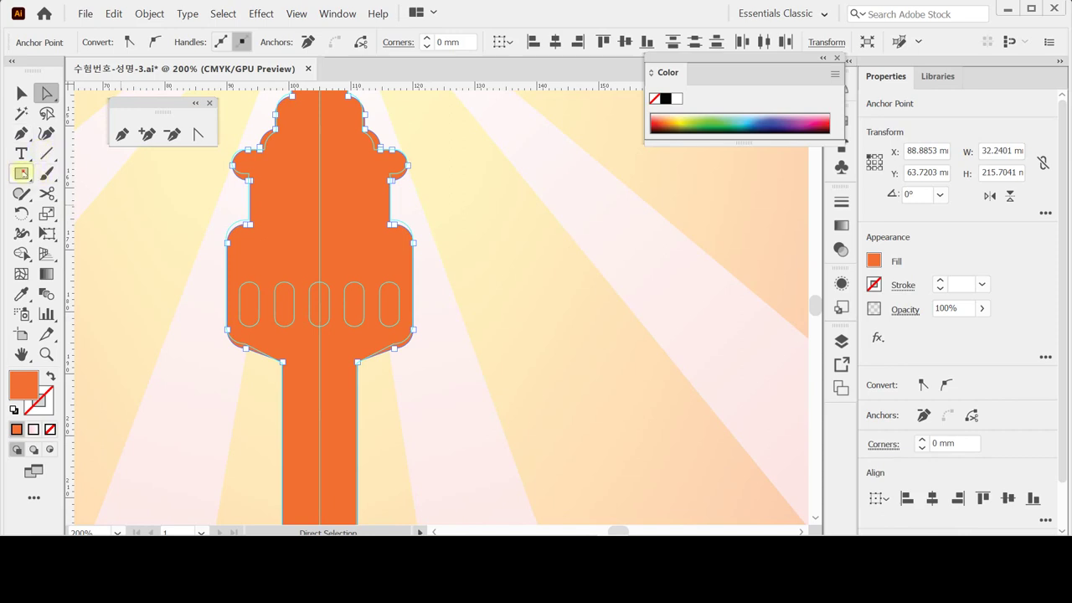
drag(21, 173, 68, 195)
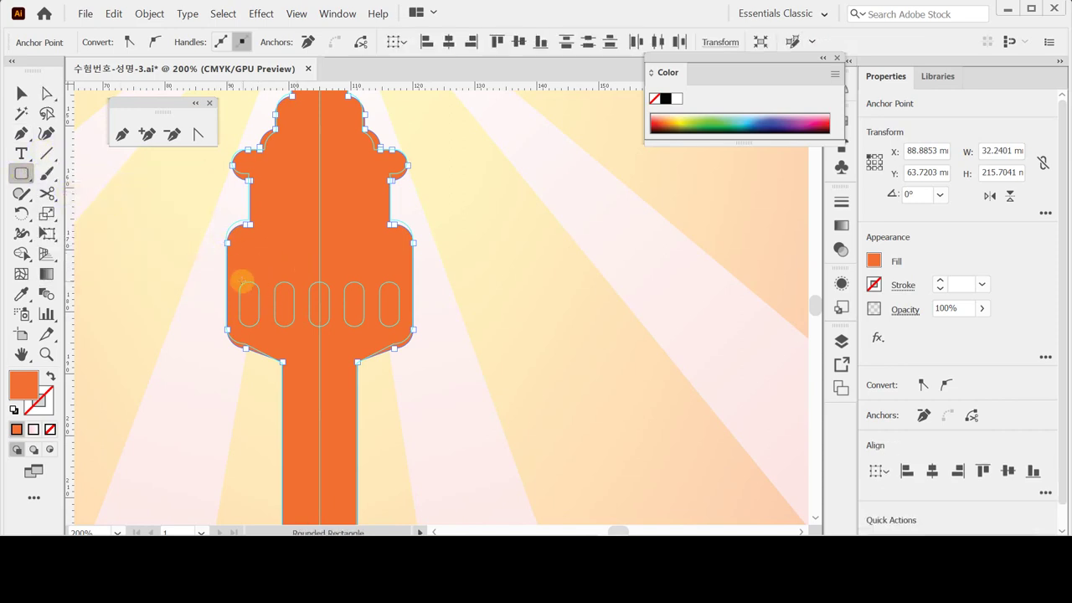
drag(240, 282, 260, 329)
key(d)
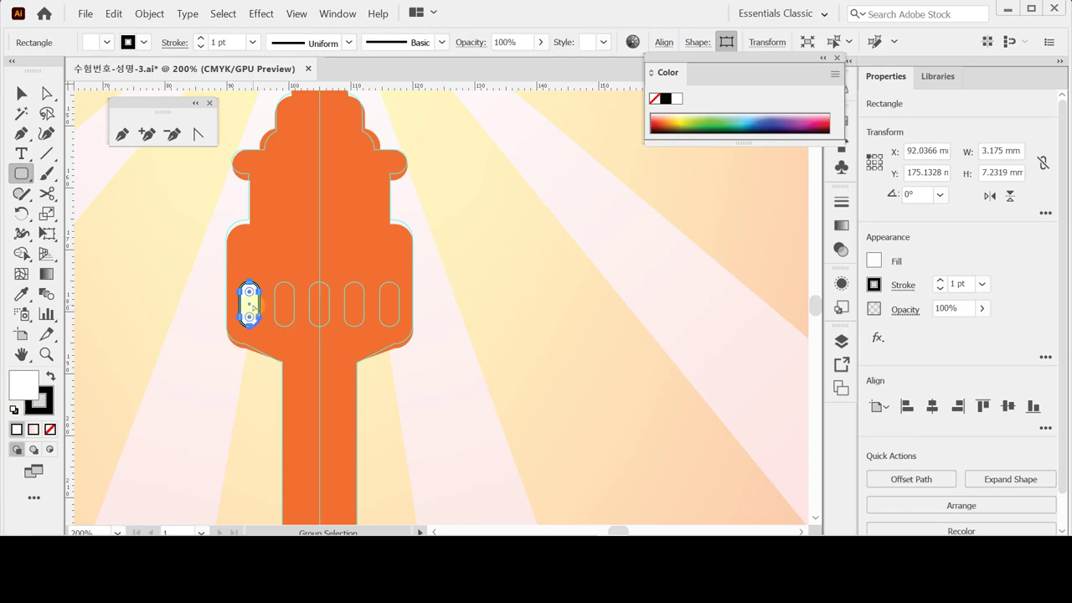
- Copy the window horizontally onto the next outline, about 5.7 mm to the right, and repeat the copy three times
drag(248, 304, 289, 310)
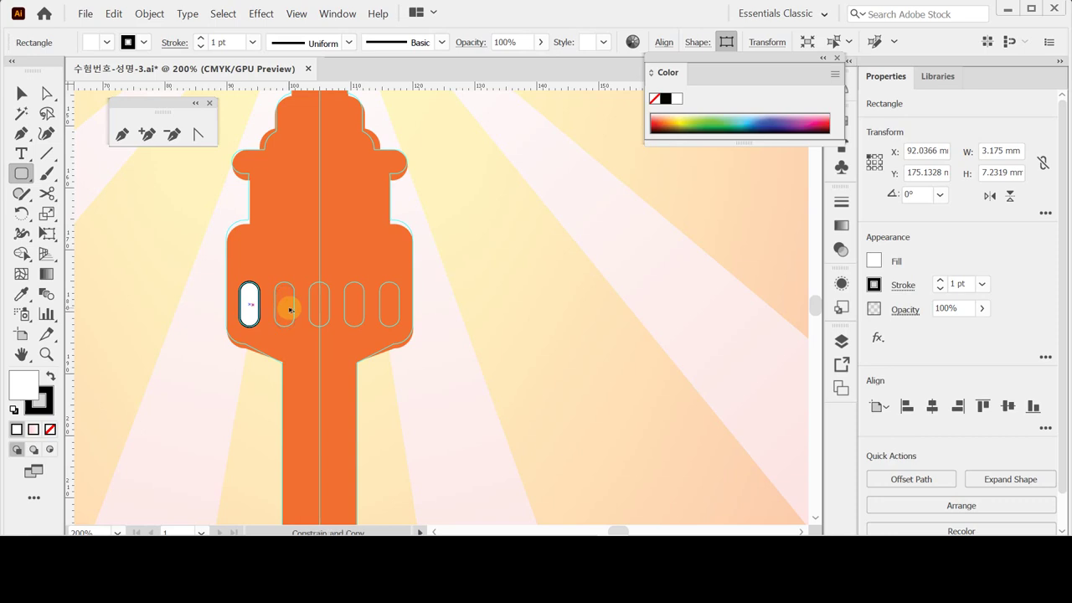
drag(289, 310, 289, 310)
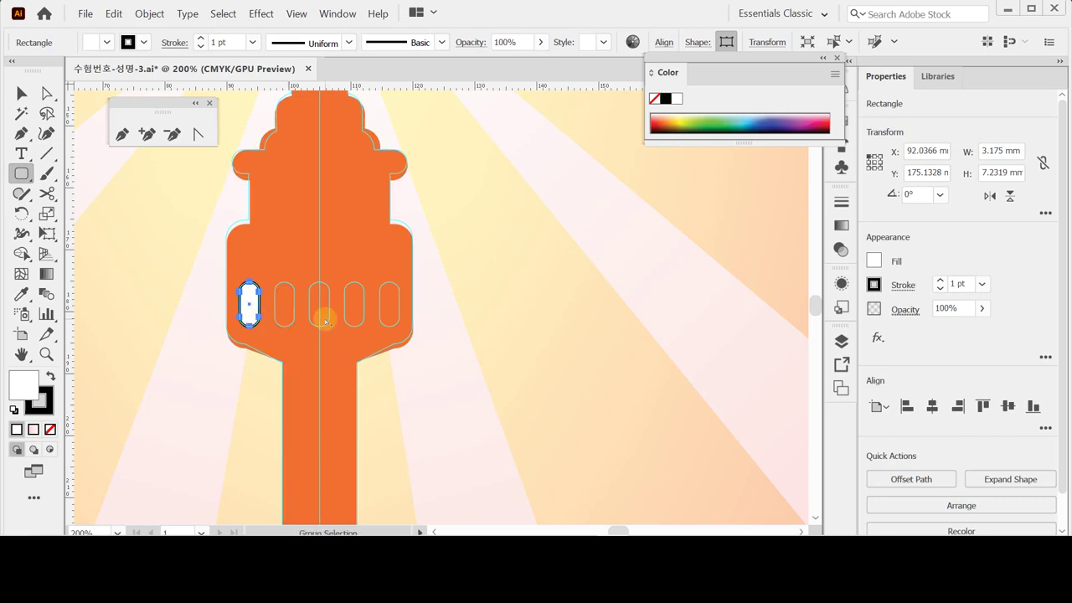
click(338, 315)
click(359, 327)
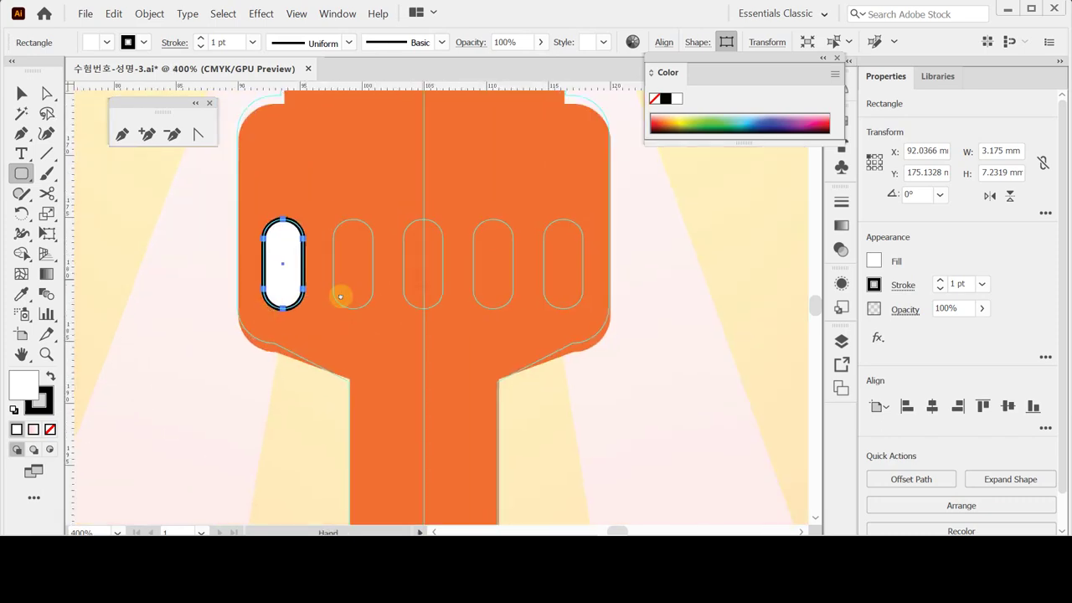
drag(283, 278, 355, 277)
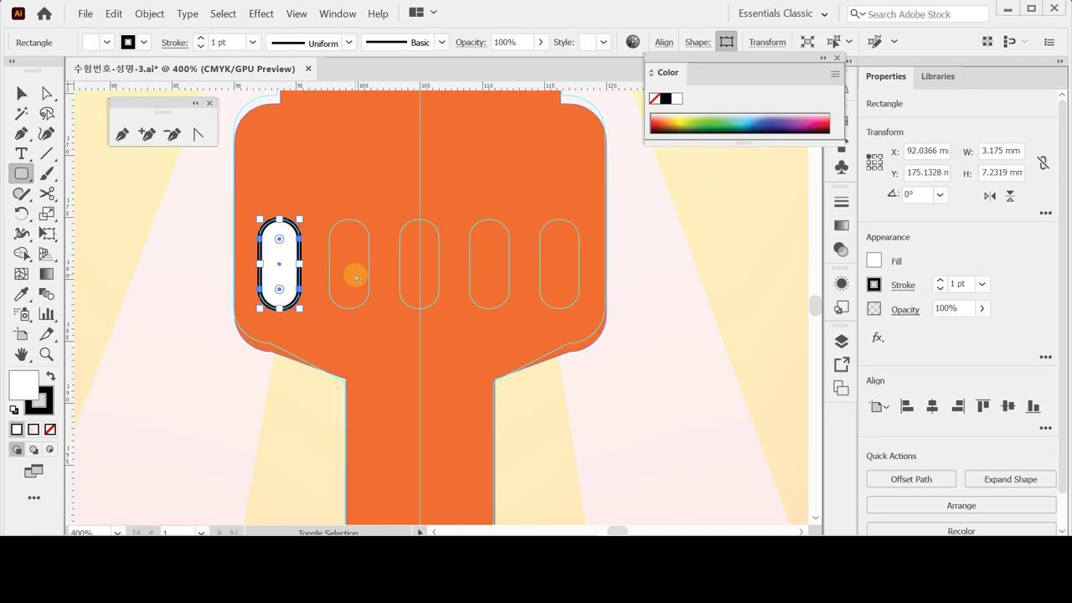
drag(282, 280, 355, 280)
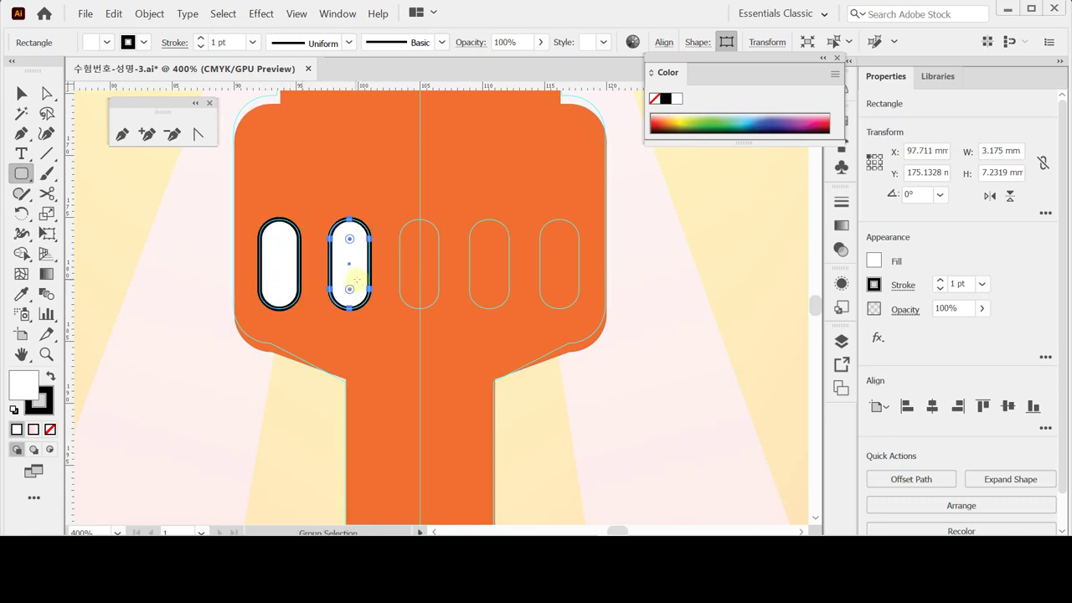
key(ctrl+d)
key(ctrl+d)
key(ctrl+d)
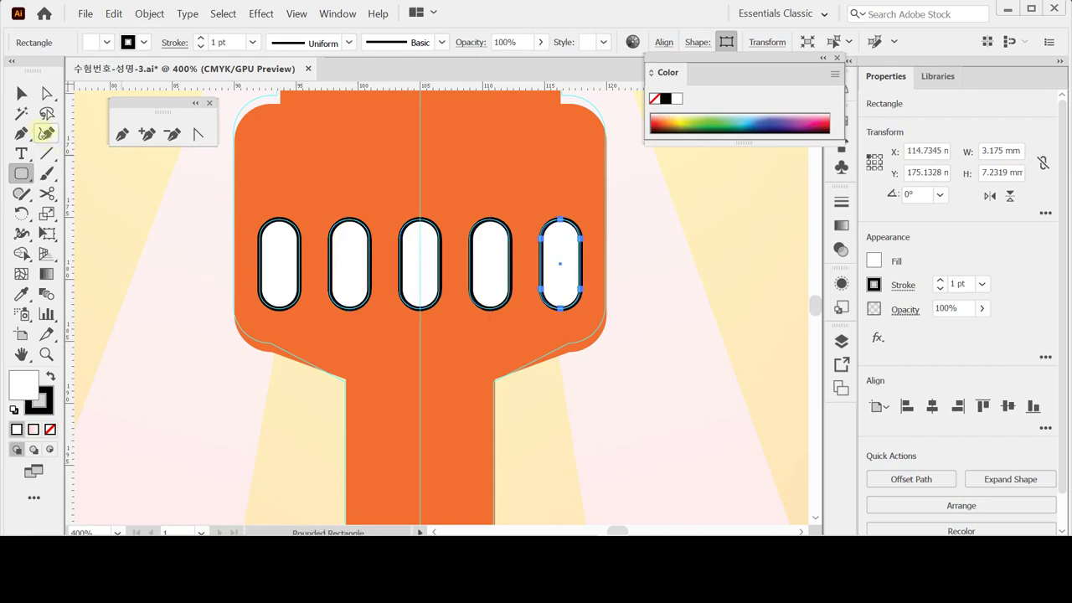
- Select all five window shapes and align their vertical centers
click(21, 93)
click(277, 257)
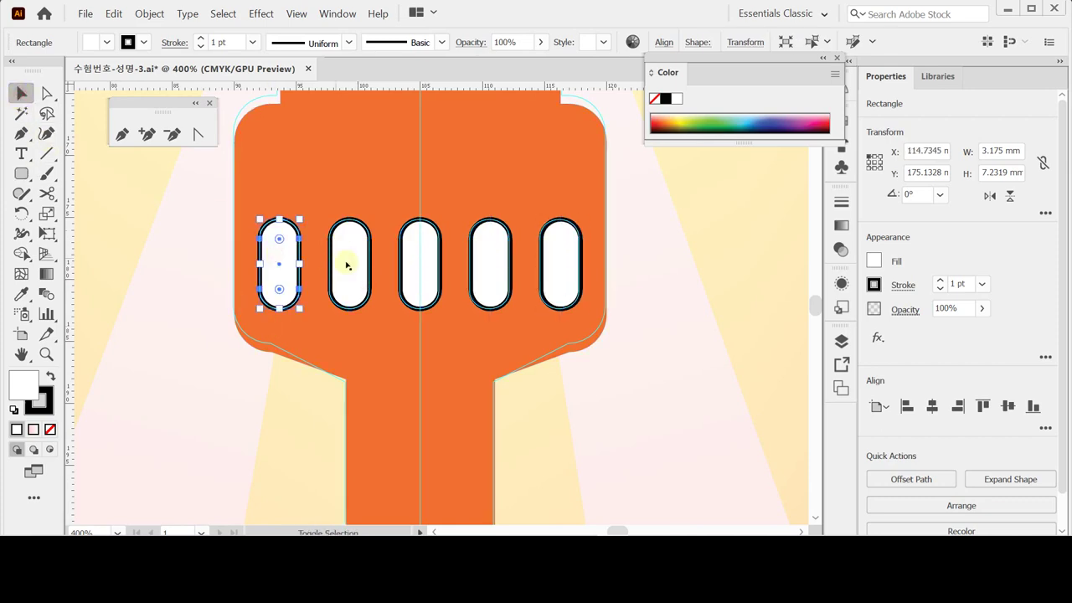
shift+click(347, 268)
shift+click(437, 266)
shift+click(500, 284)
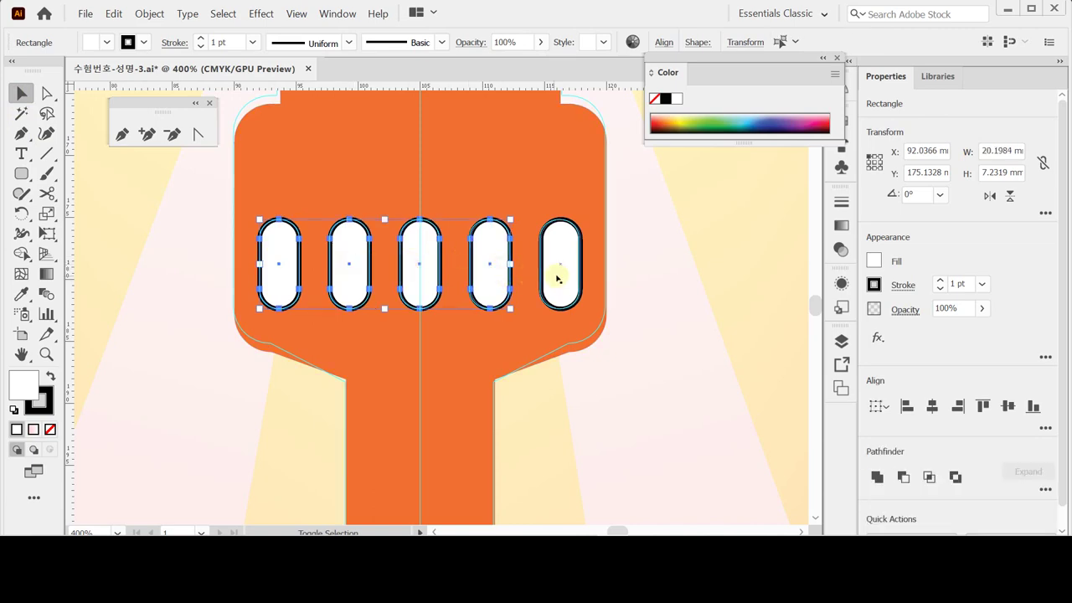
shift+click(557, 278)
key(ctrl+minus)
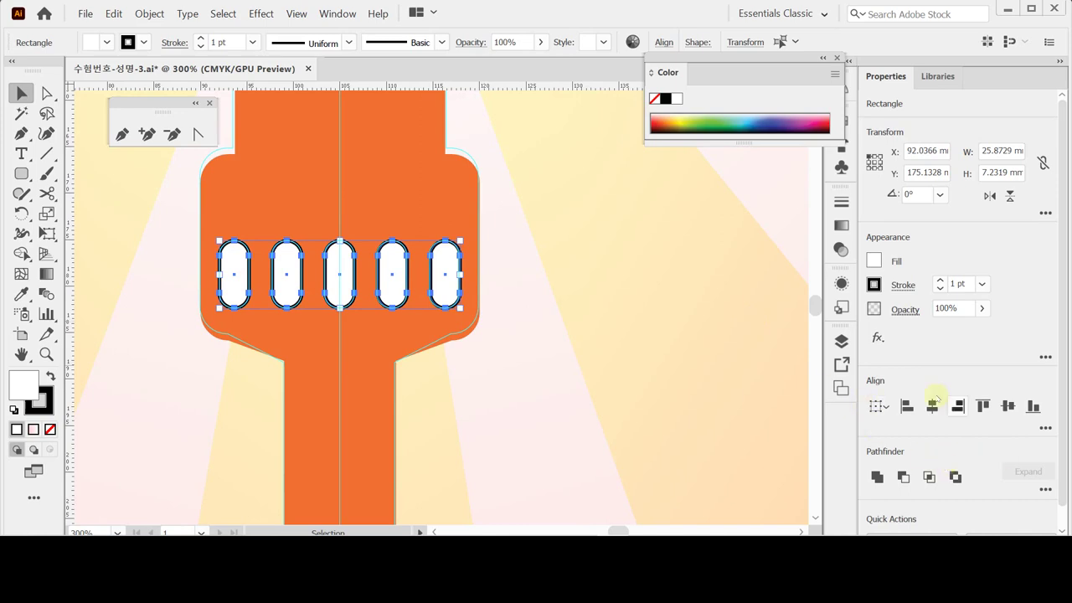
click(1007, 406)
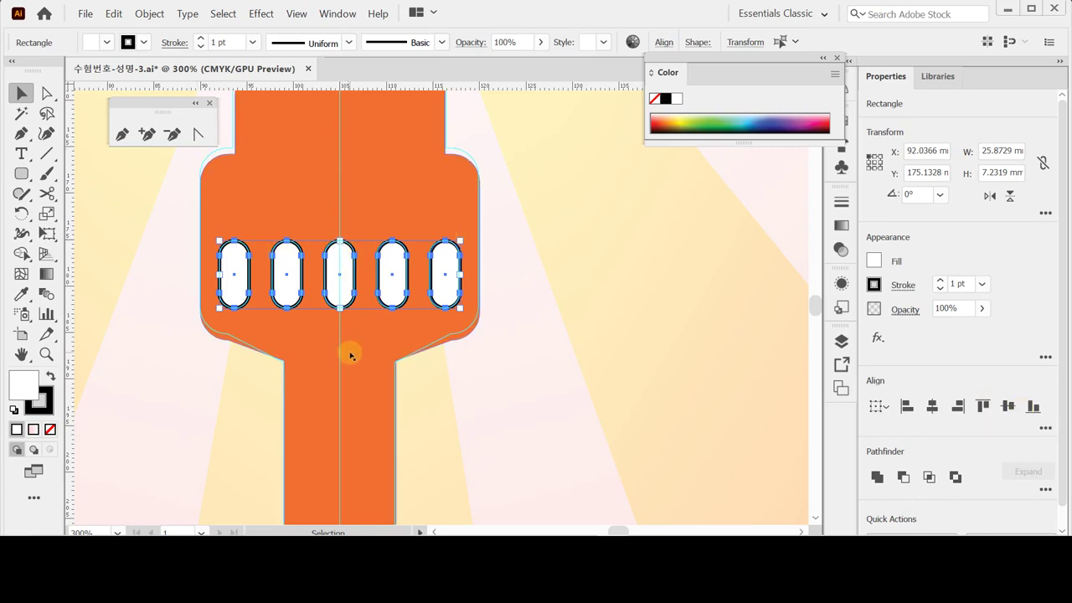
- Group the five window shapes
key(ctrl+minus)
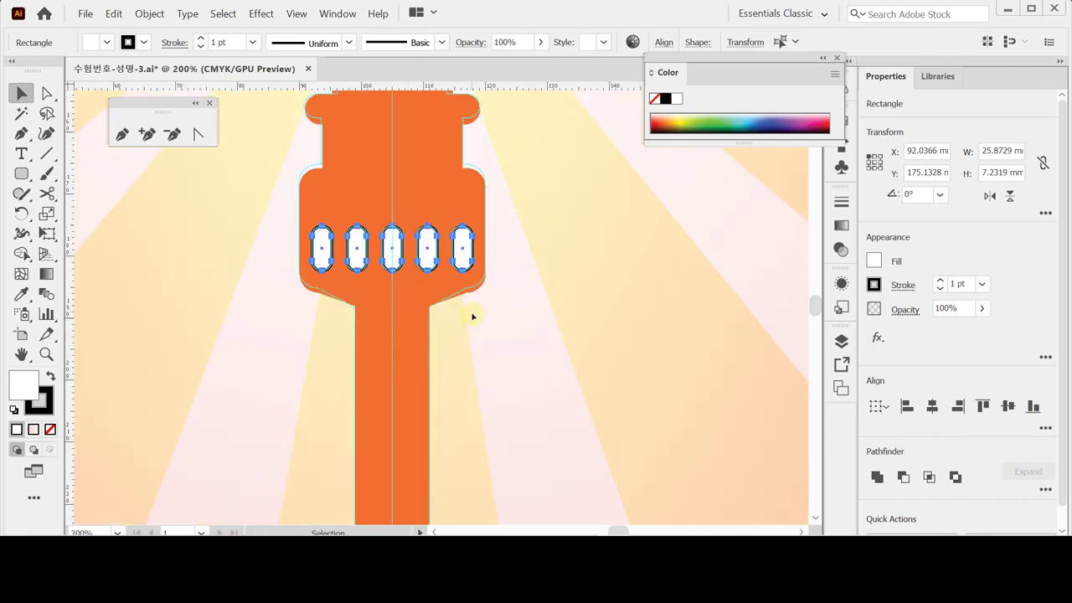
drag(410, 237, 382, 296)
key(ctrl+minus)
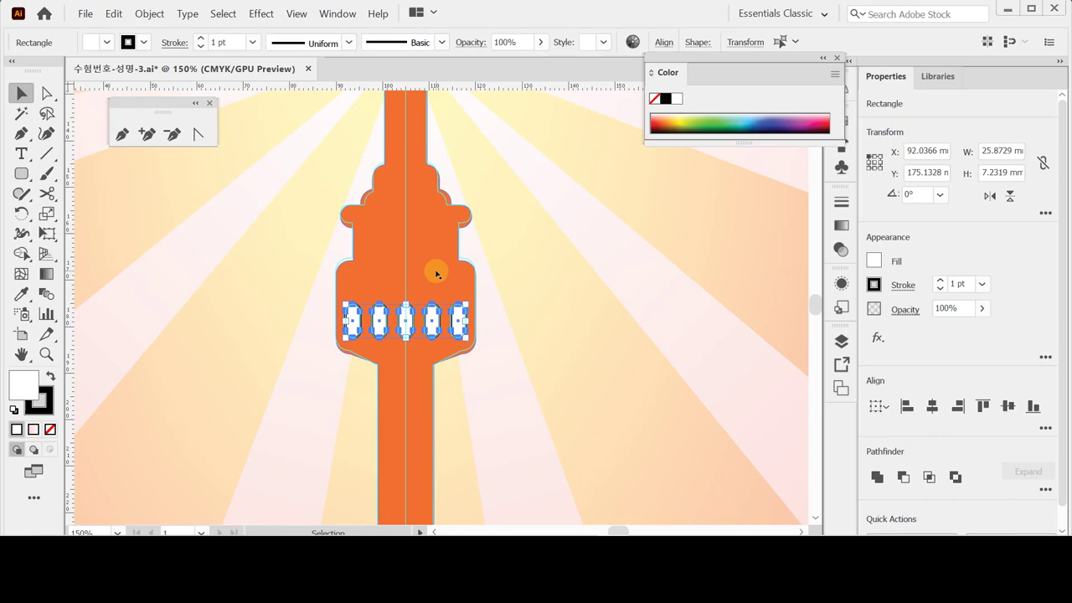
key(a)
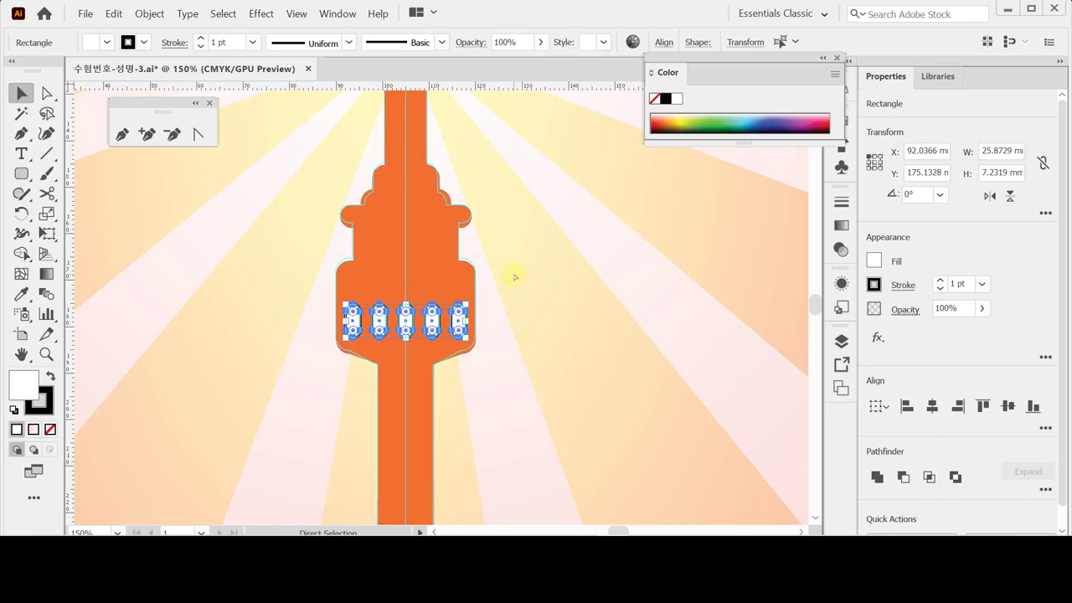
key(v)
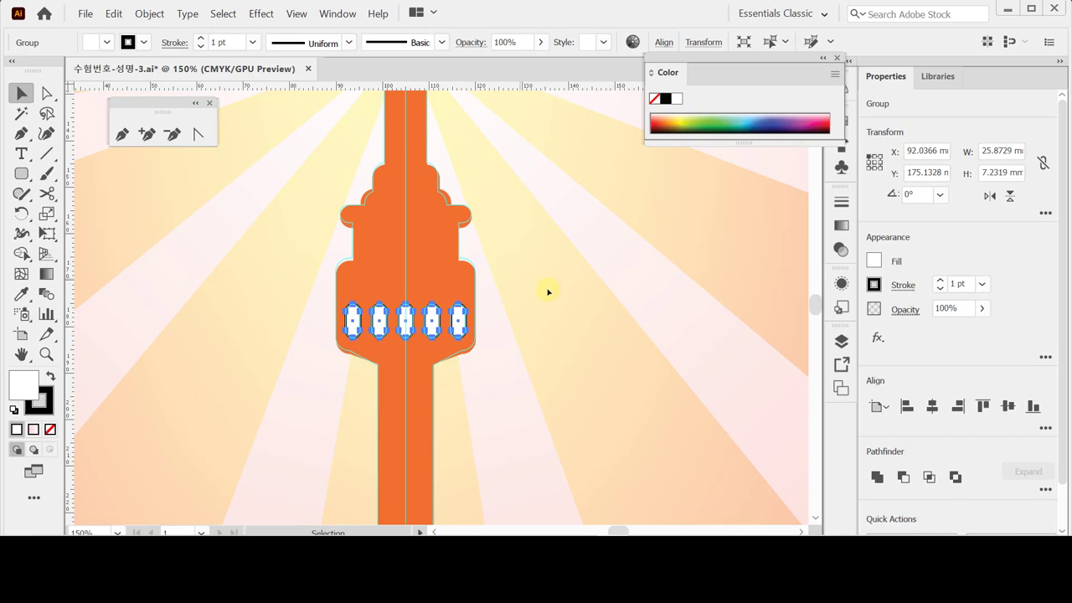
- Center the window group horizontally with the tower and subtract it from the tower shape
shift+click(423, 267)
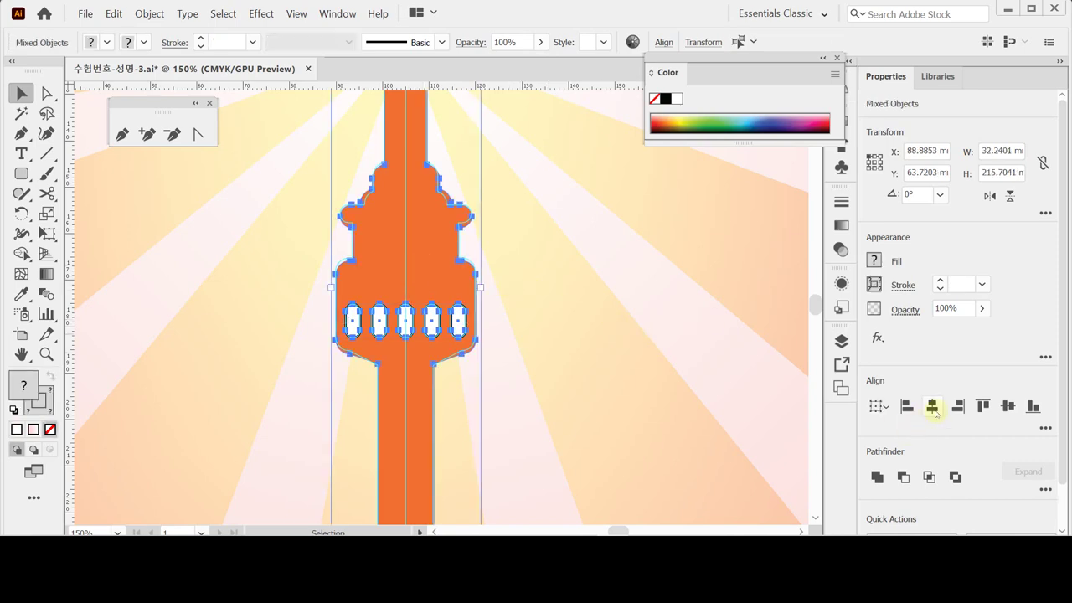
click(932, 406)
click(904, 478)
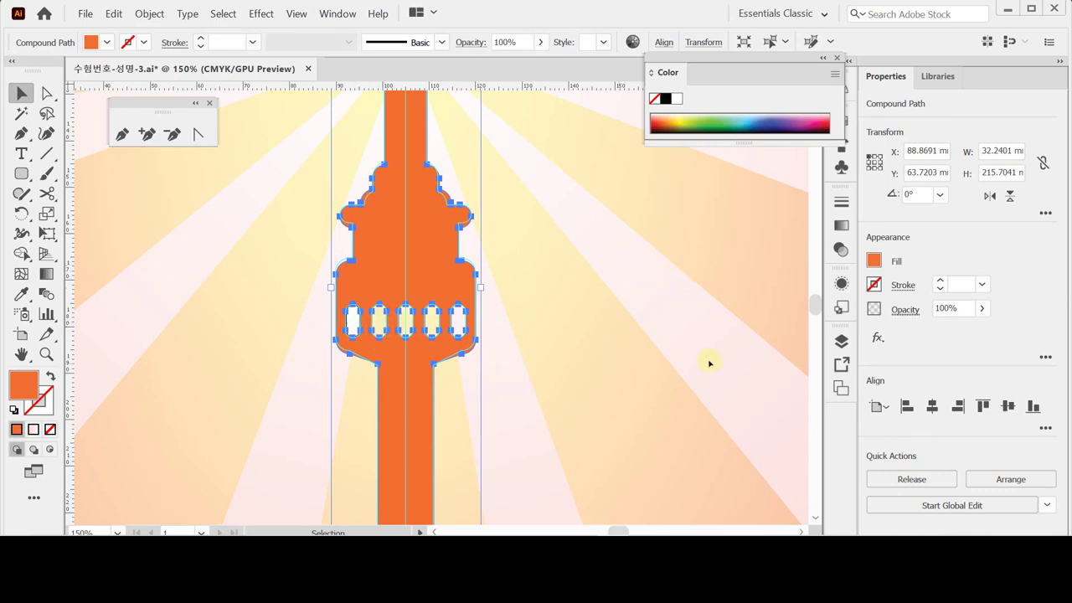
alt+click(545, 353)
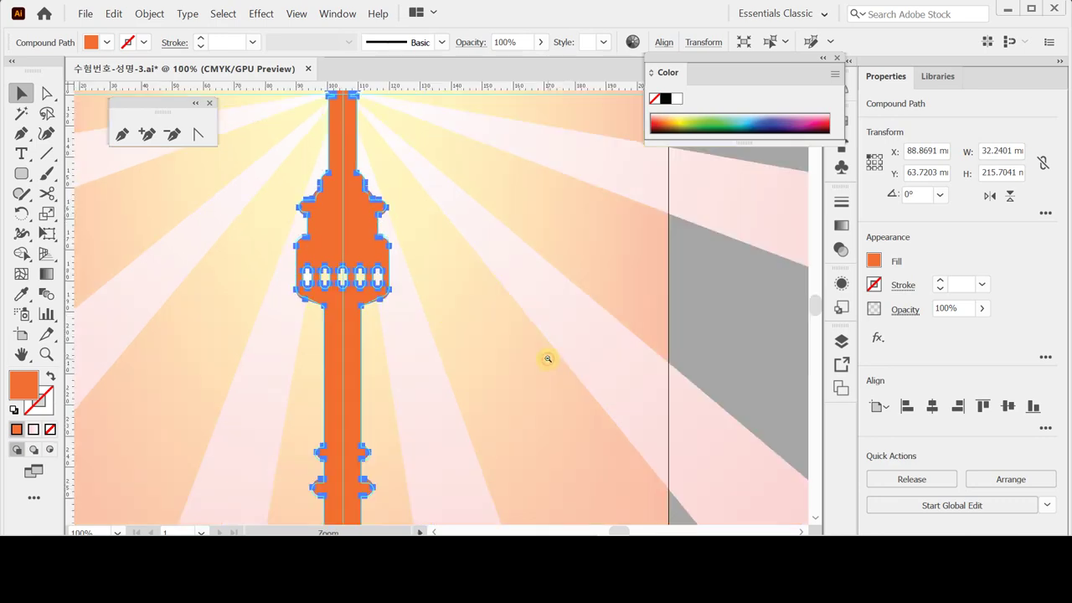
drag(442, 282, 480, 313)
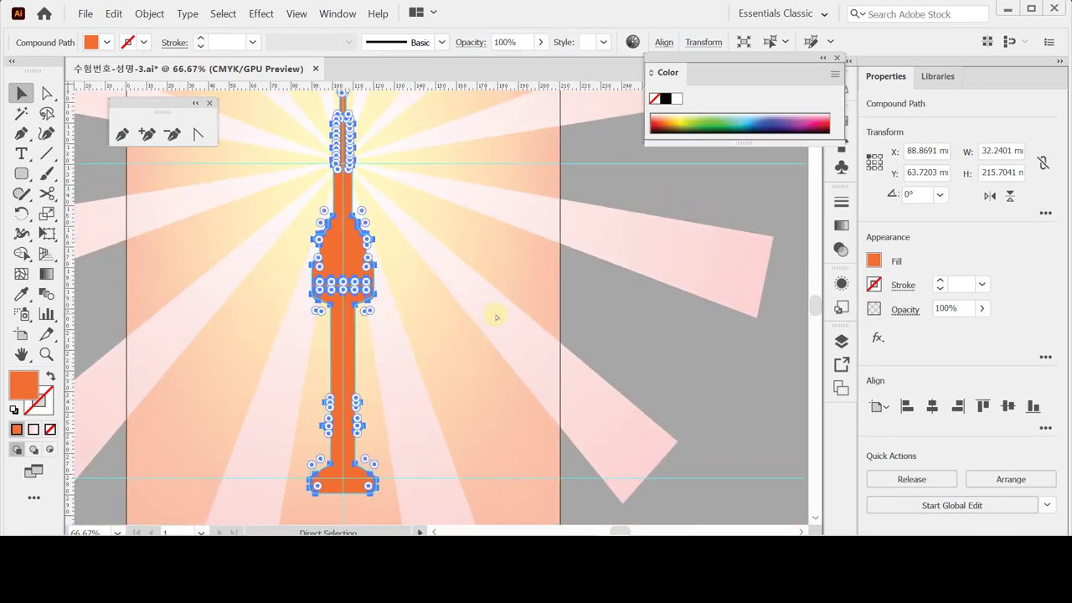
- Save the poster and apply a black Multiply drop shadow to the tower with 75% opacity, 1 mm X and Y offsets and 1 mm blur
key(ctrl+s)
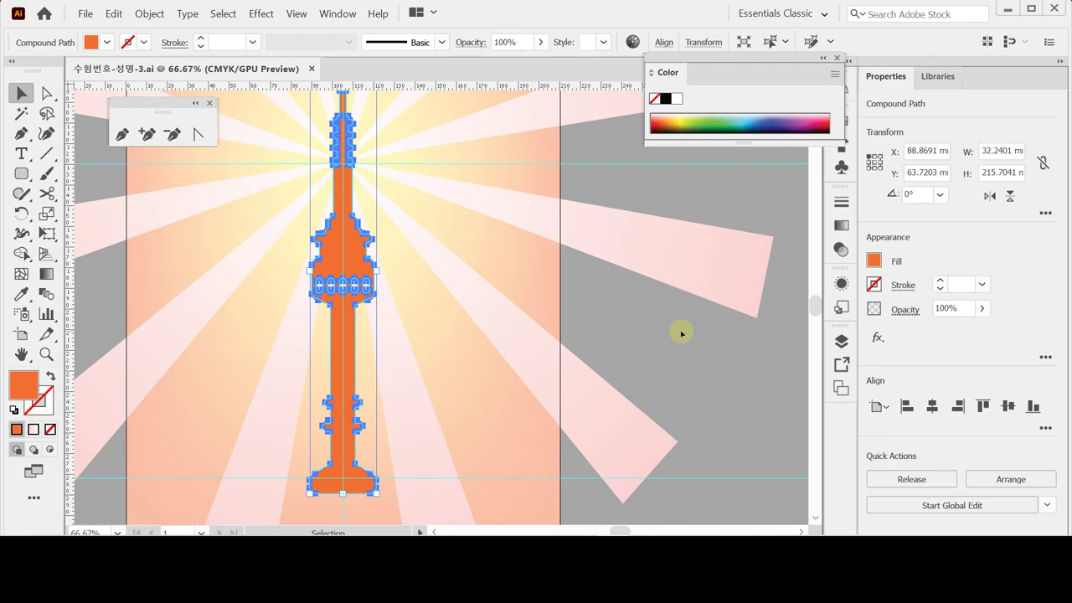
click(877, 337)
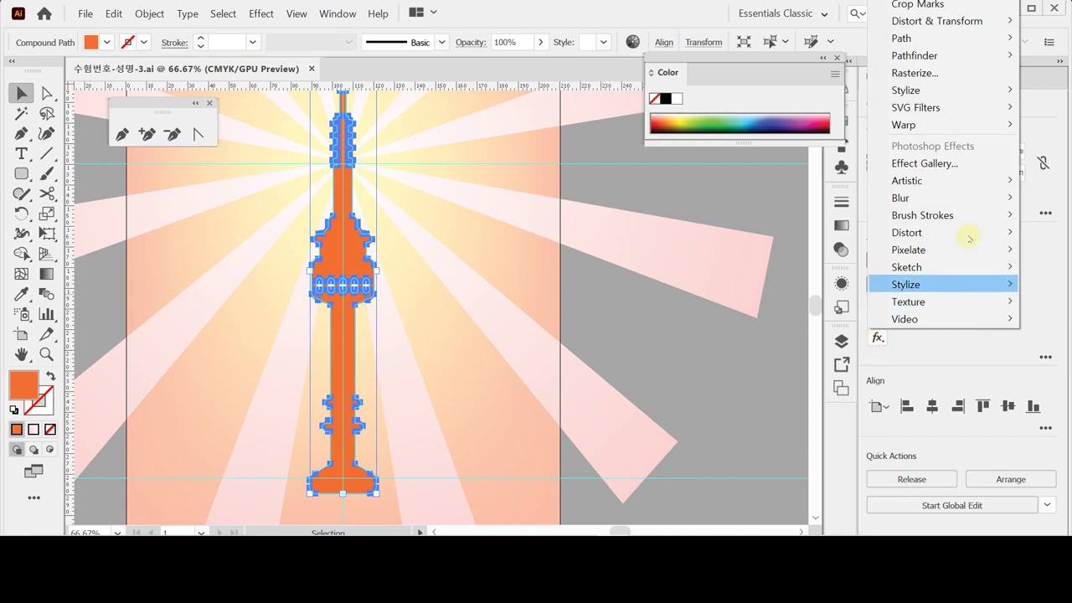
mouse_move(931, 107)
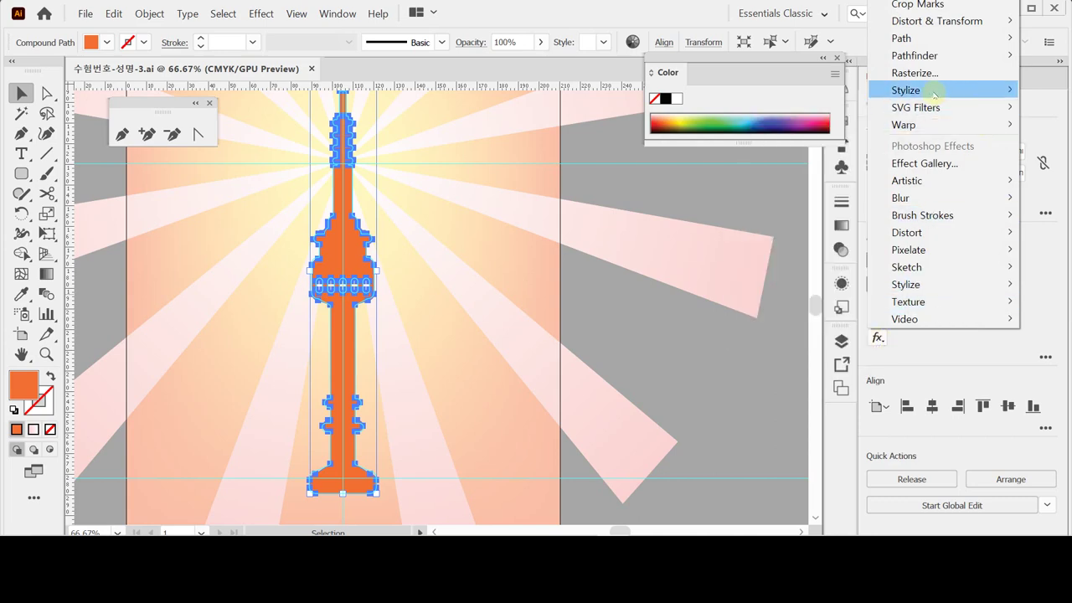
mouse_move(908, 90)
click(812, 91)
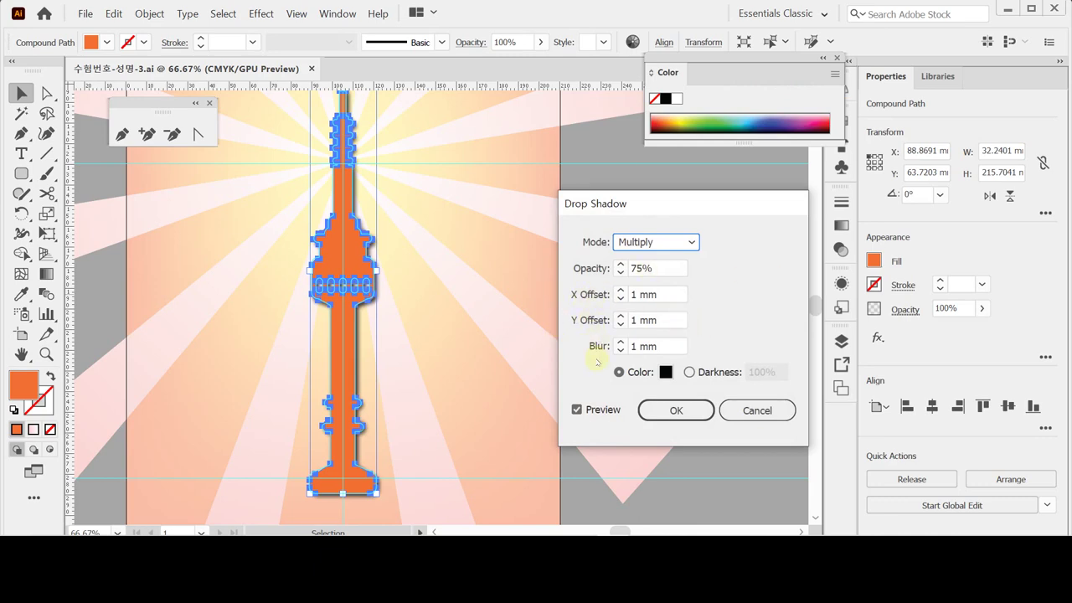
click(678, 410)
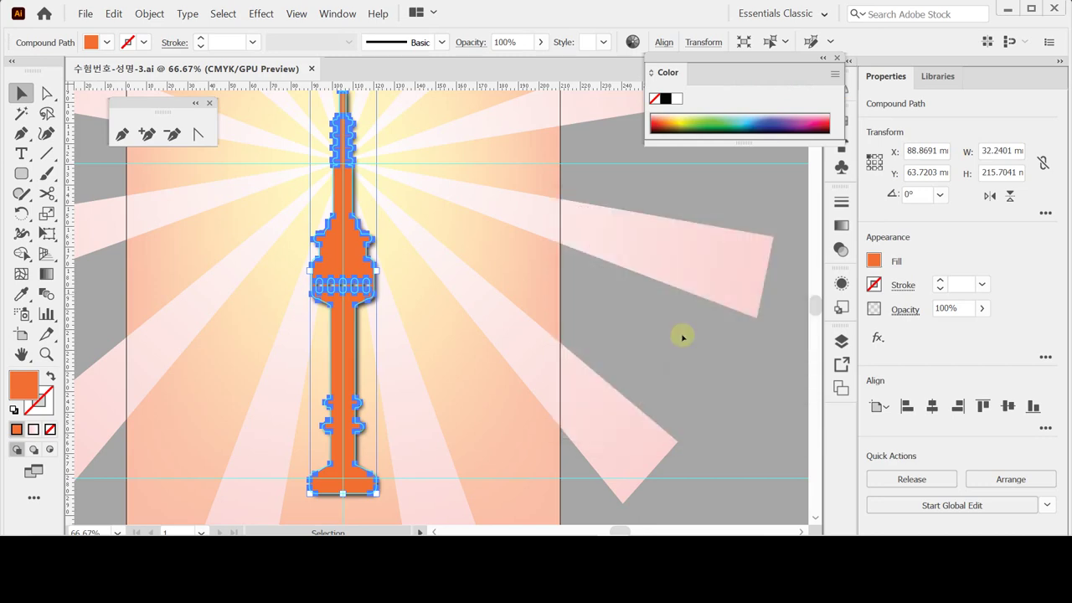
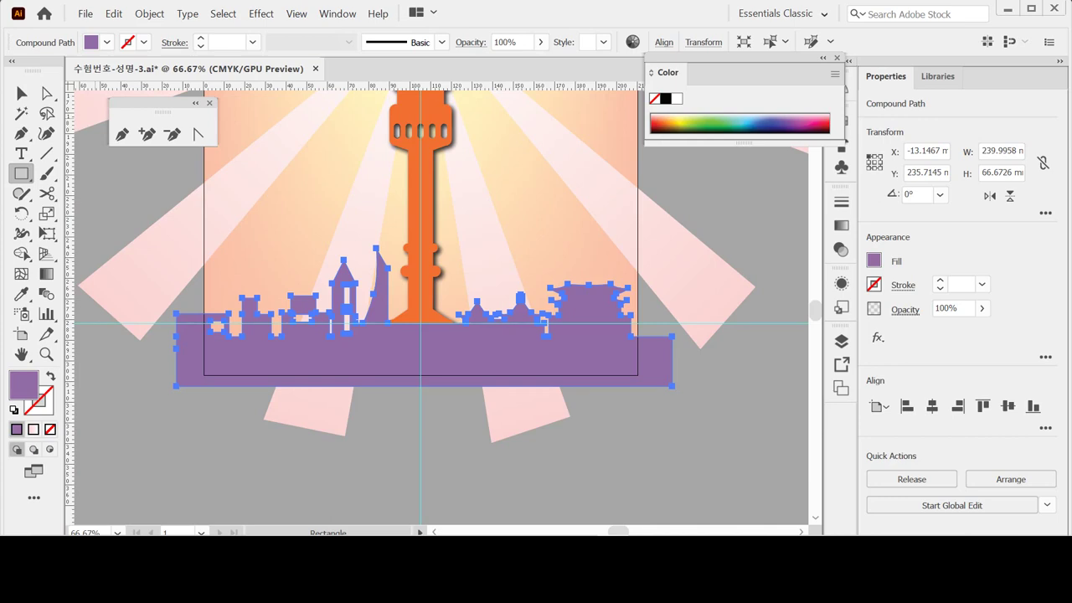
- Convert the purple skyline shape at the foot of the tower into guides and deselect it
key(ctrl+shift+bracketleft)
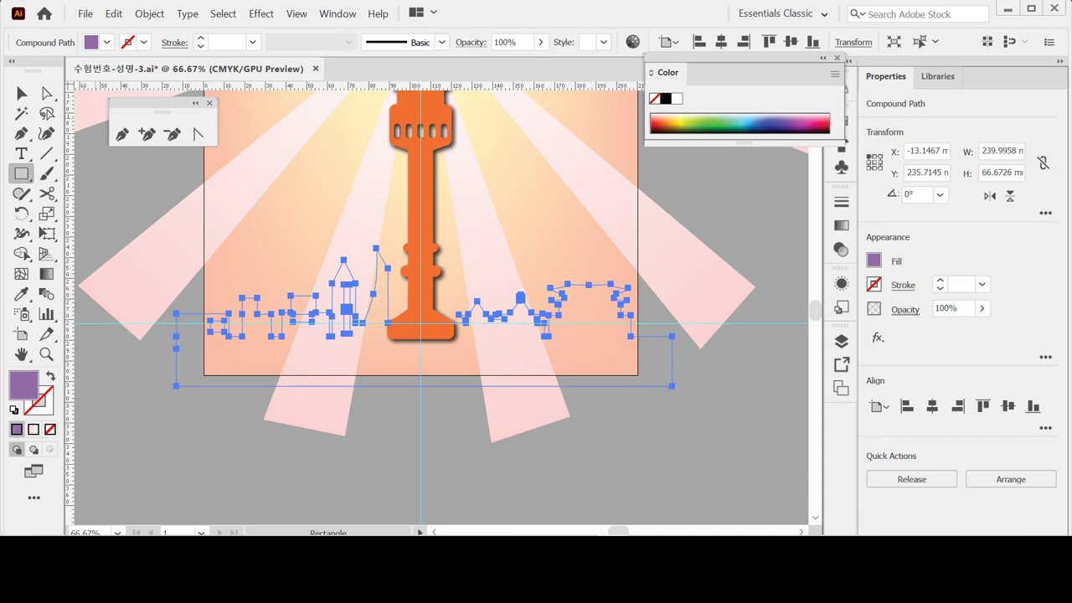
key(a)
key(ctrl)
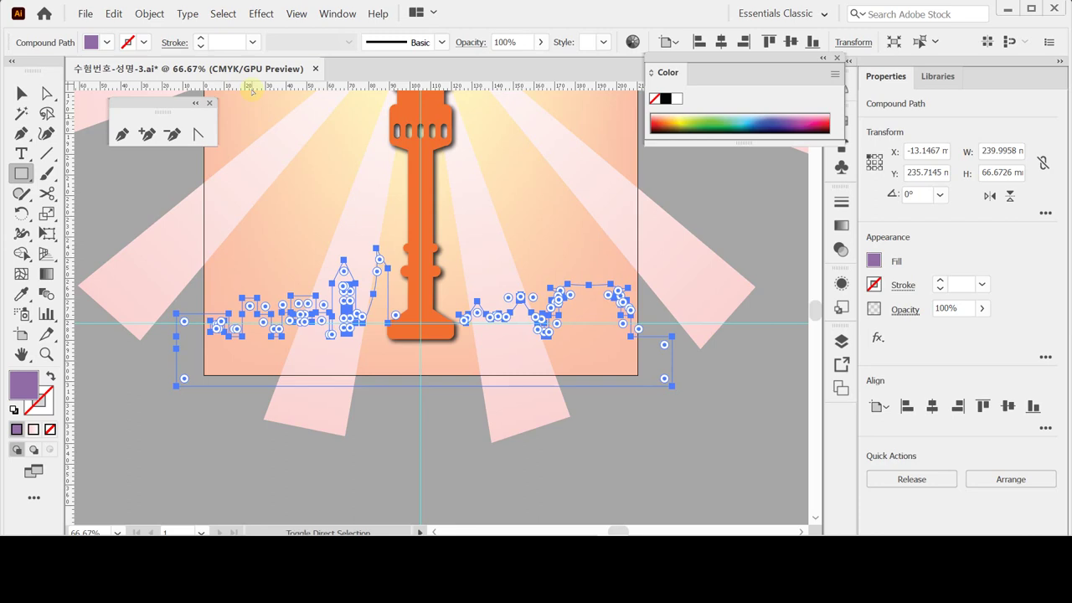
ctrl+click(252, 90)
- Create a 240 x 24 mm rectangle with default white fill and black stroke, starting at the upper-left corner of the skyline guide's base strip
click(18, 173)
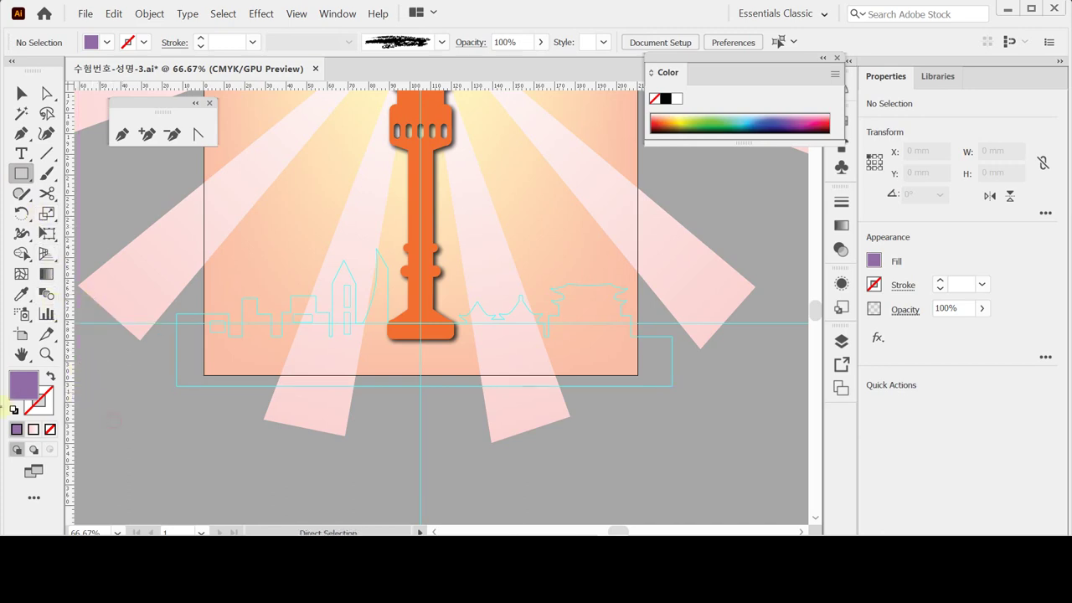
click(13, 410)
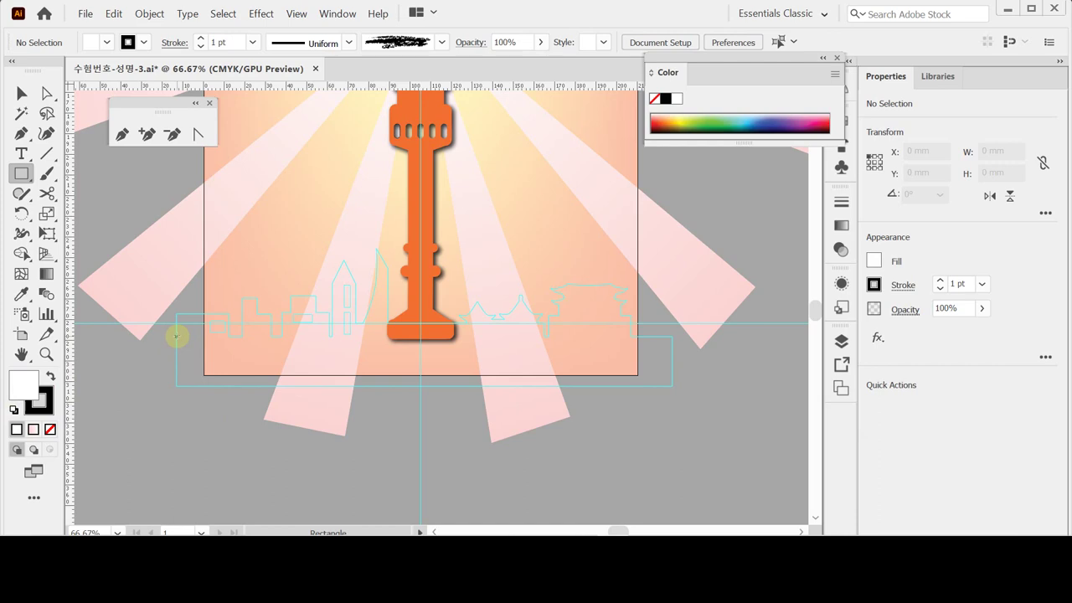
click(176, 335)
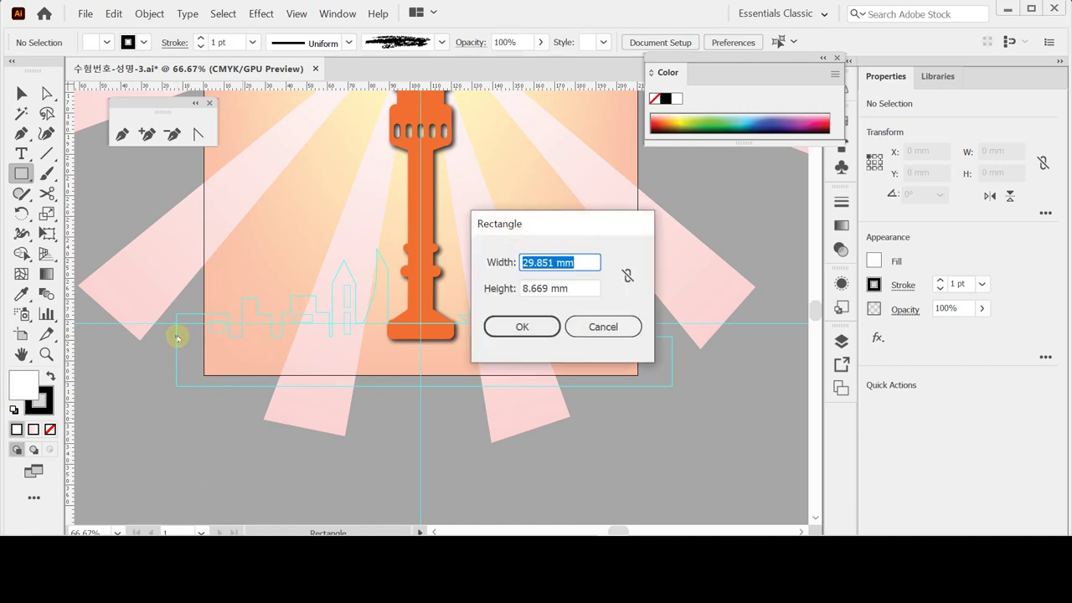
text(240)
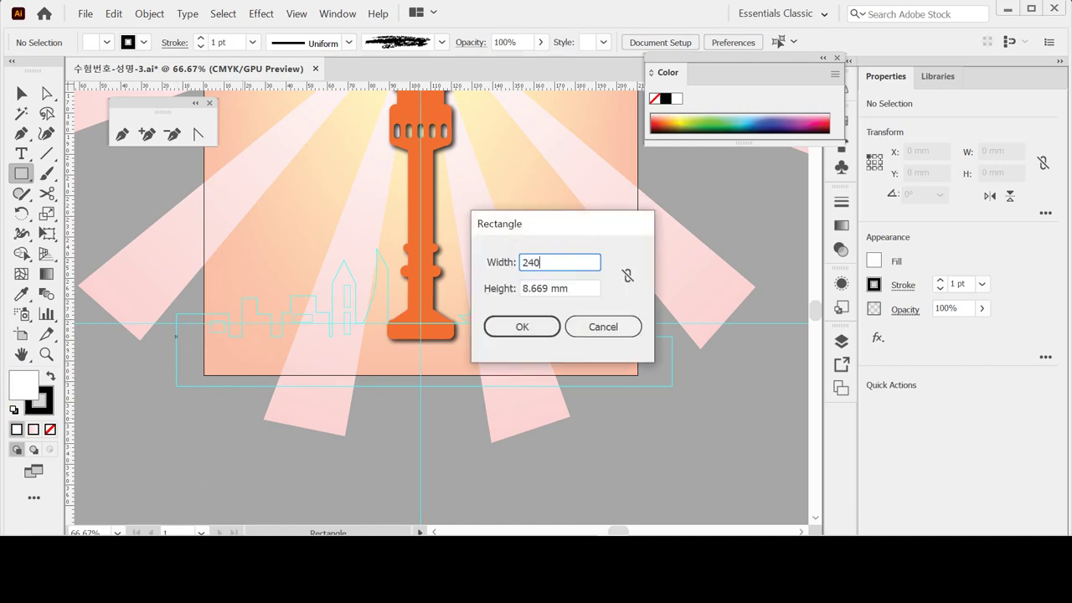
key(Tab)
text(24)
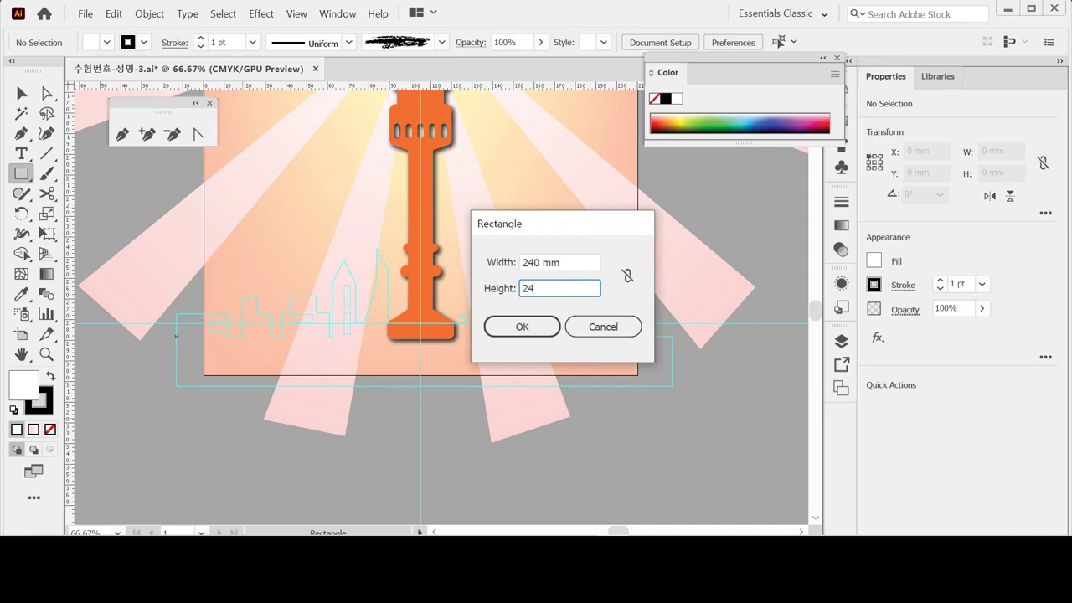
key(Return)
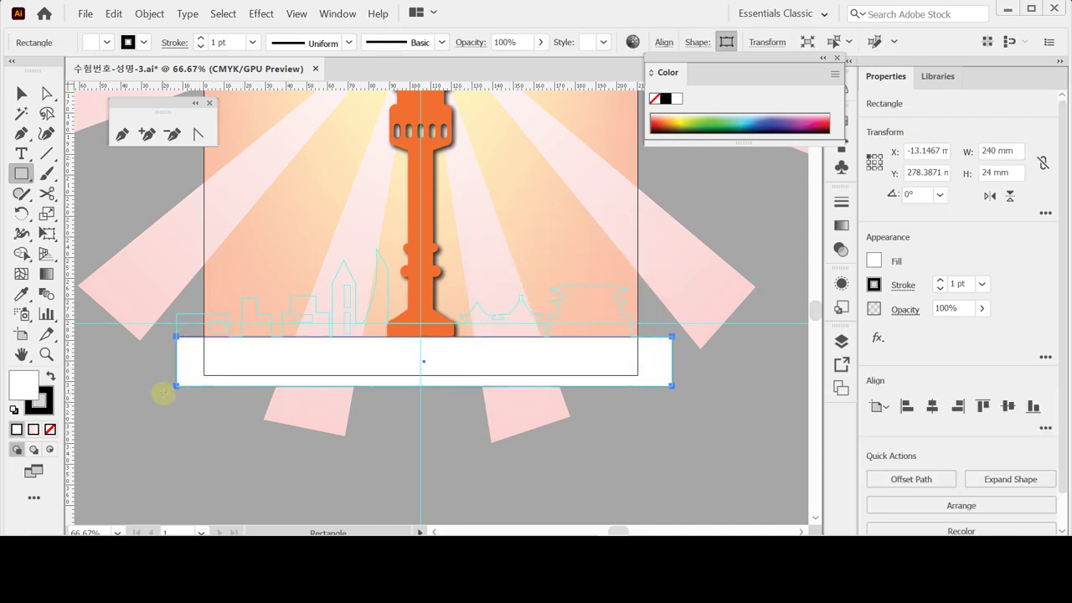
- Paste the building rectangles in front along the skyline guides above the wide base rectangle, and clear the selection
key(a)
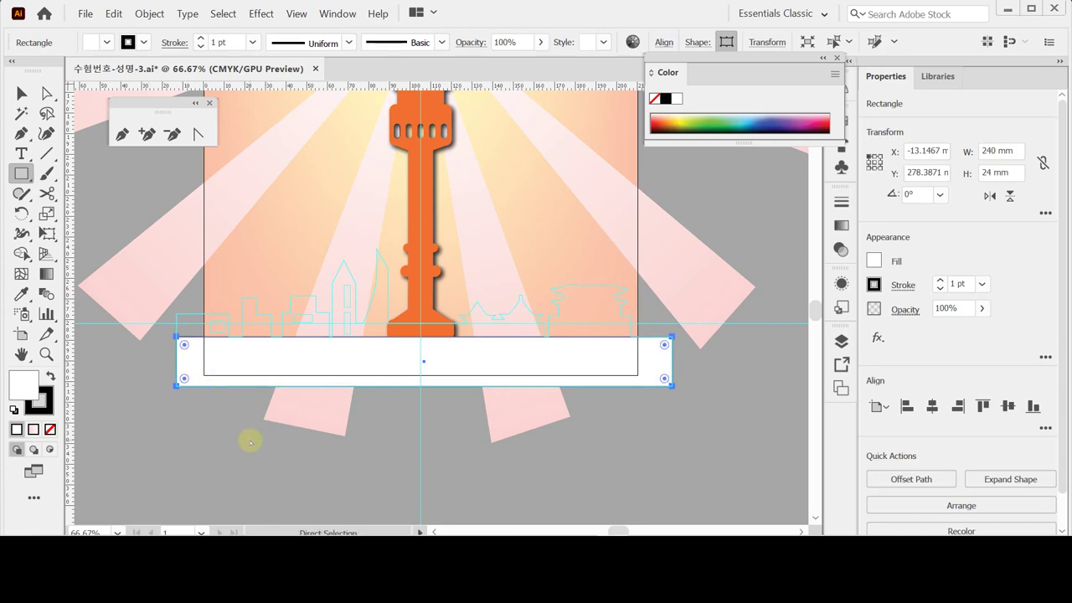
key(ctrl+f)
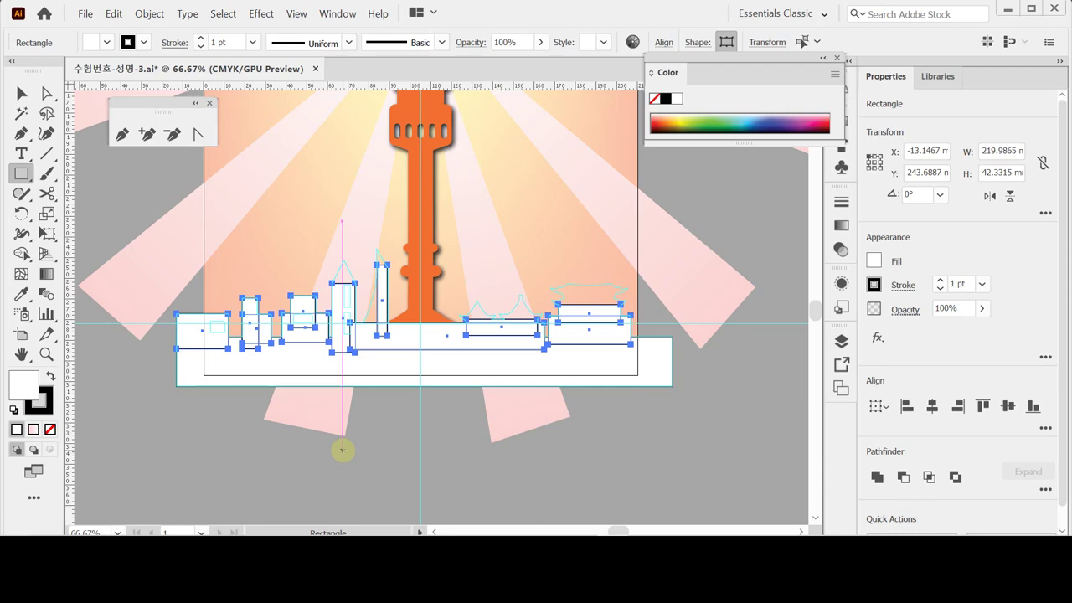
key(ctrl+shift+a)
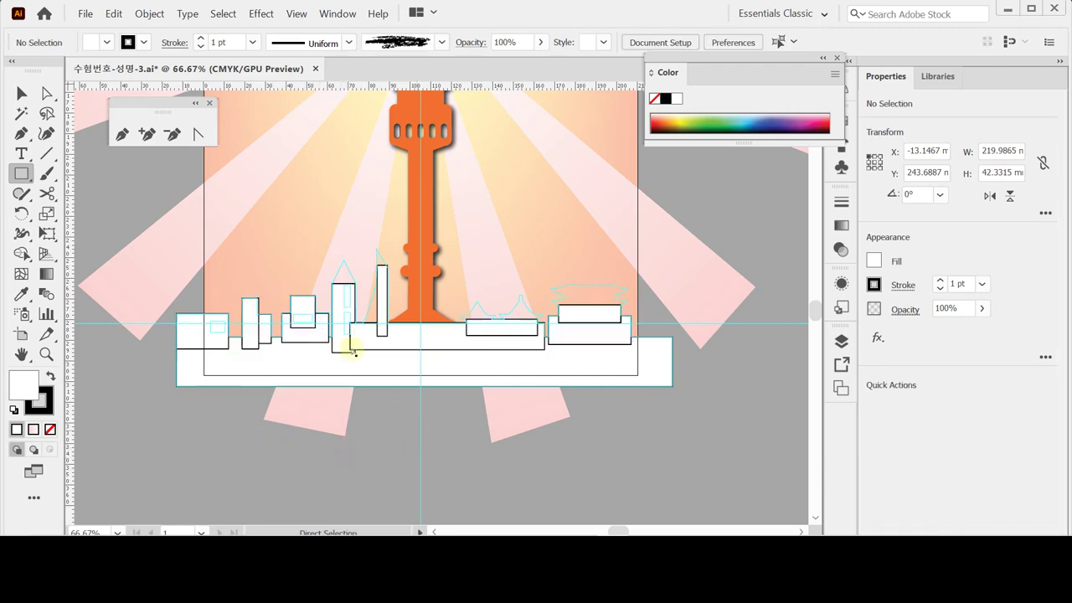
- Add midpoint anchors to every side of the tall rectangle beneath the triangular roof guide
ctrl+click(404, 365)
ctrl+click(452, 312)
drag(447, 310, 337, 424)
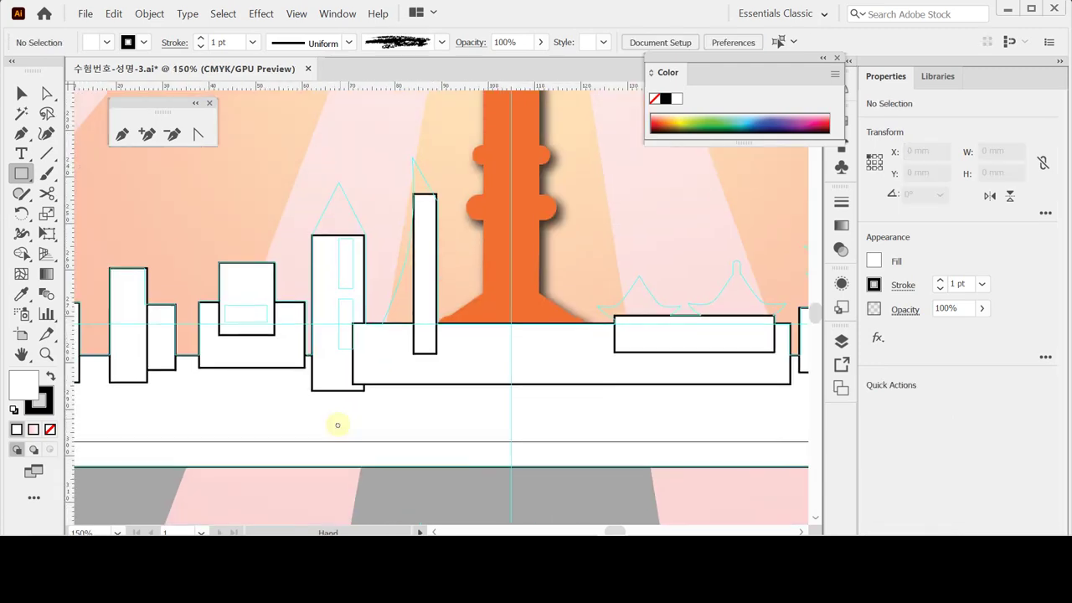
ctrl+click(340, 281)
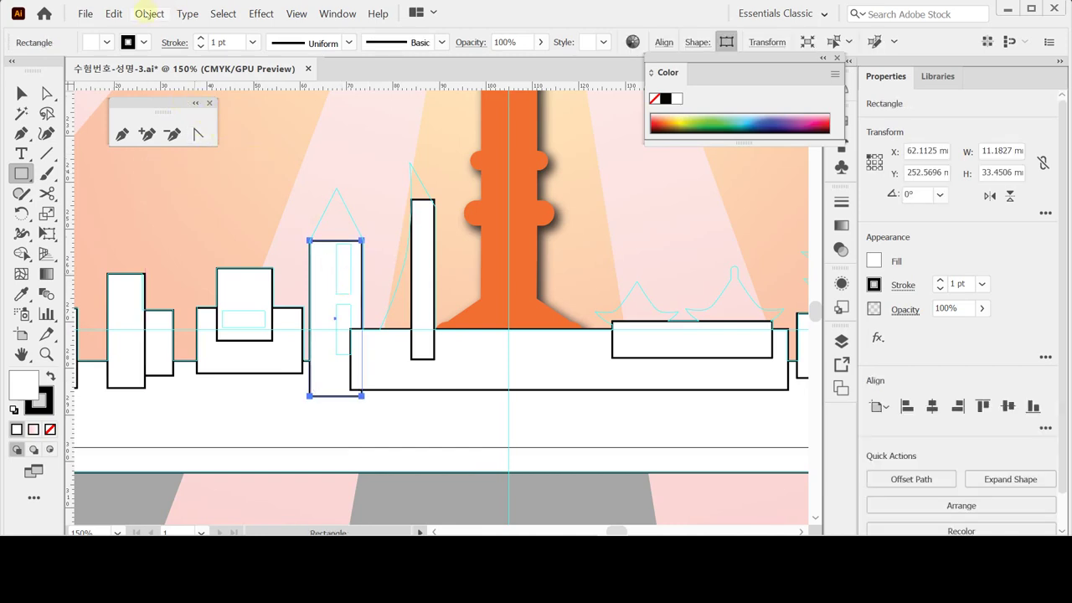
click(149, 13)
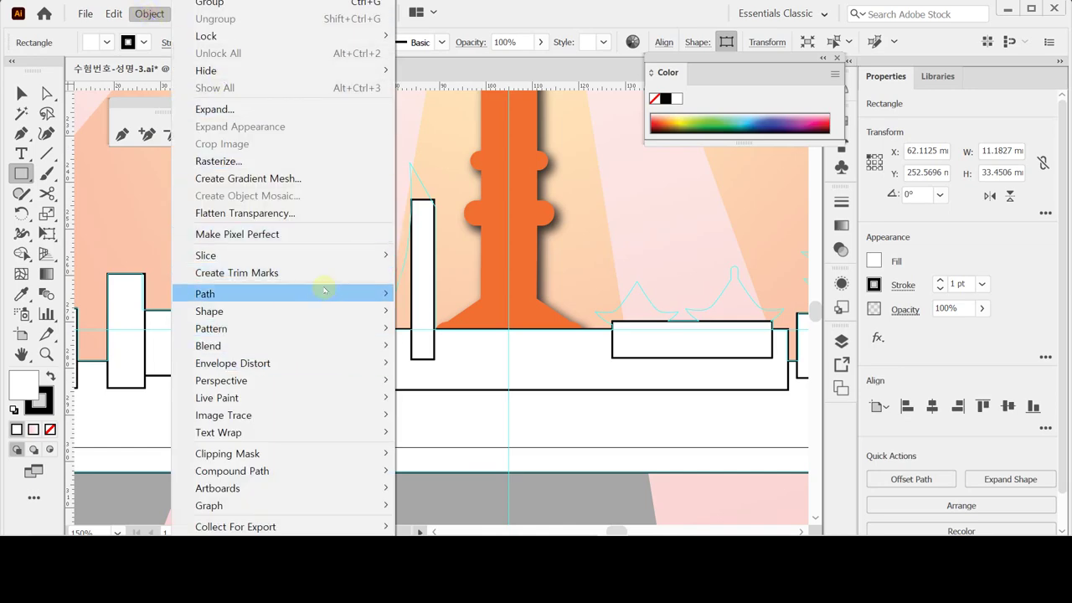
mouse_move(323, 293)
click(488, 406)
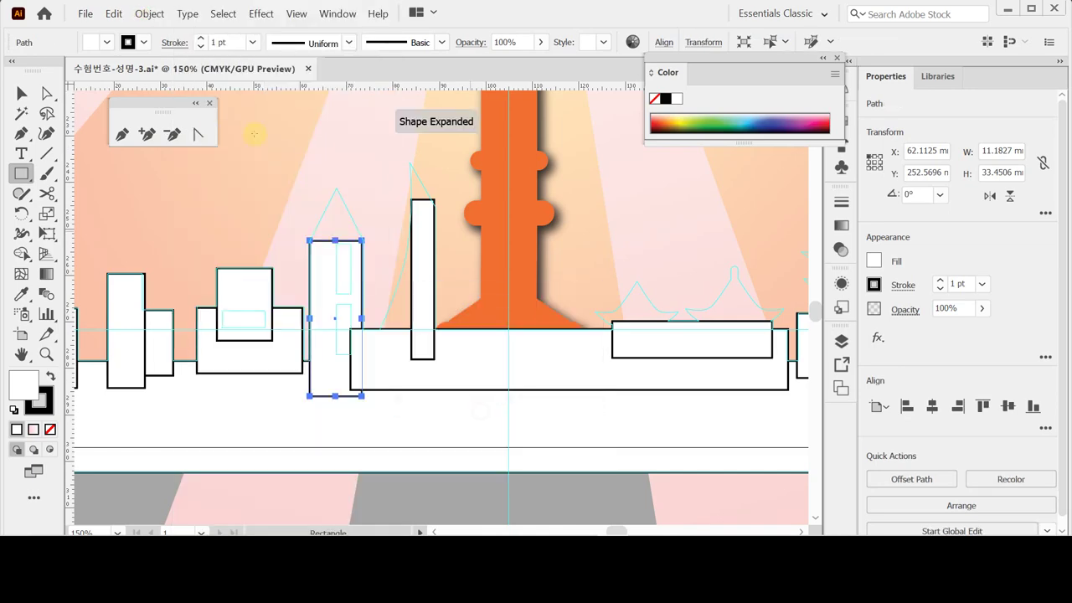
- Raise the tall building's top middle anchor to the peak of the guide outline, forming a pointed roof
click(47, 92)
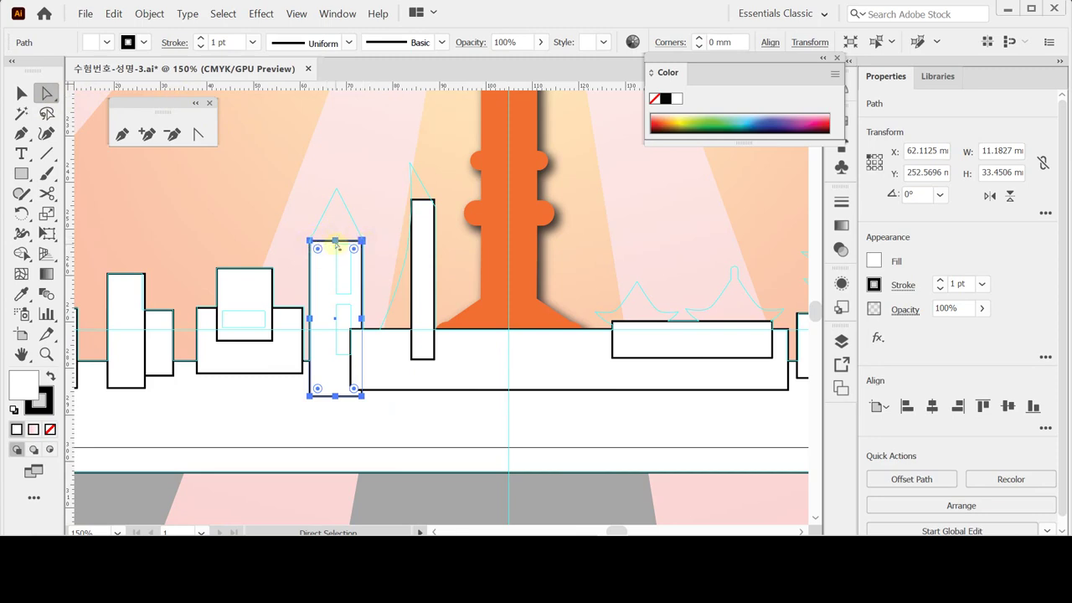
click(335, 242)
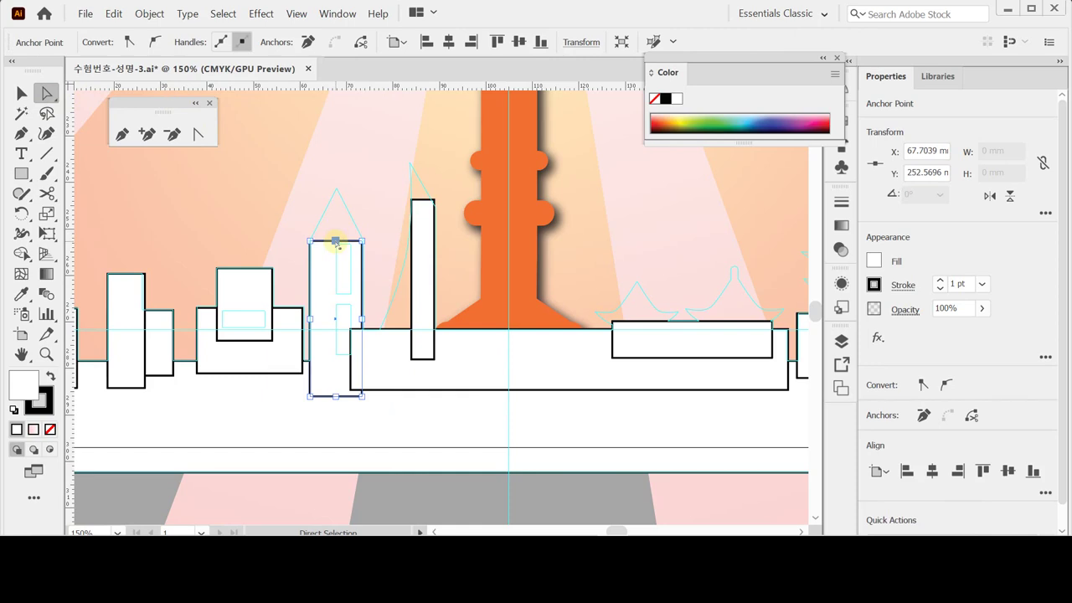
drag(335, 242, 336, 191)
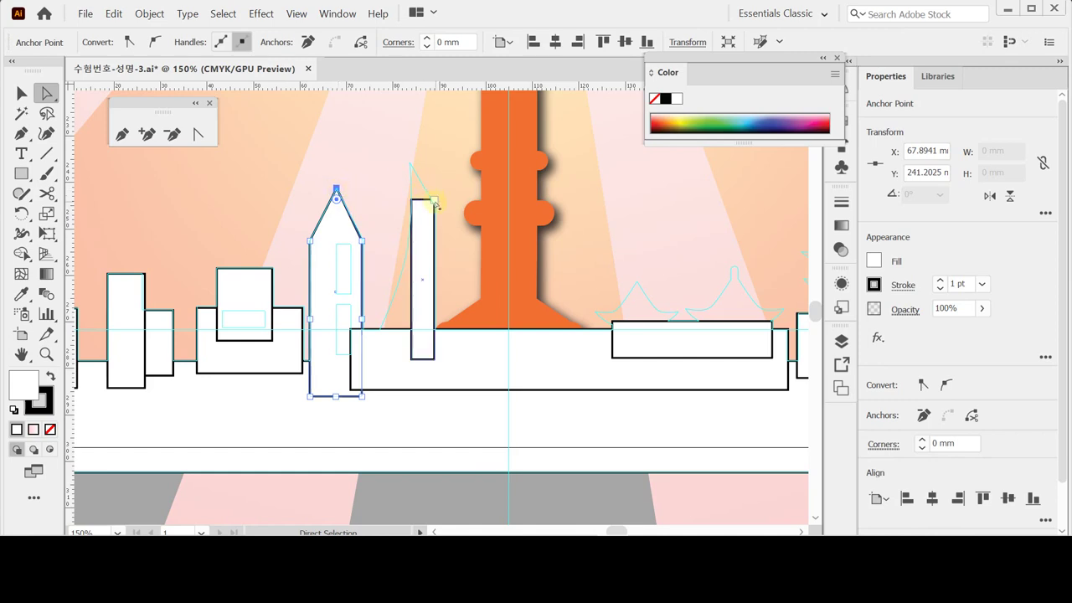
- Slant the narrow tower's top by raising its upper-left corner, and flare its base leftward below a new anchor on the left edge
click(434, 201)
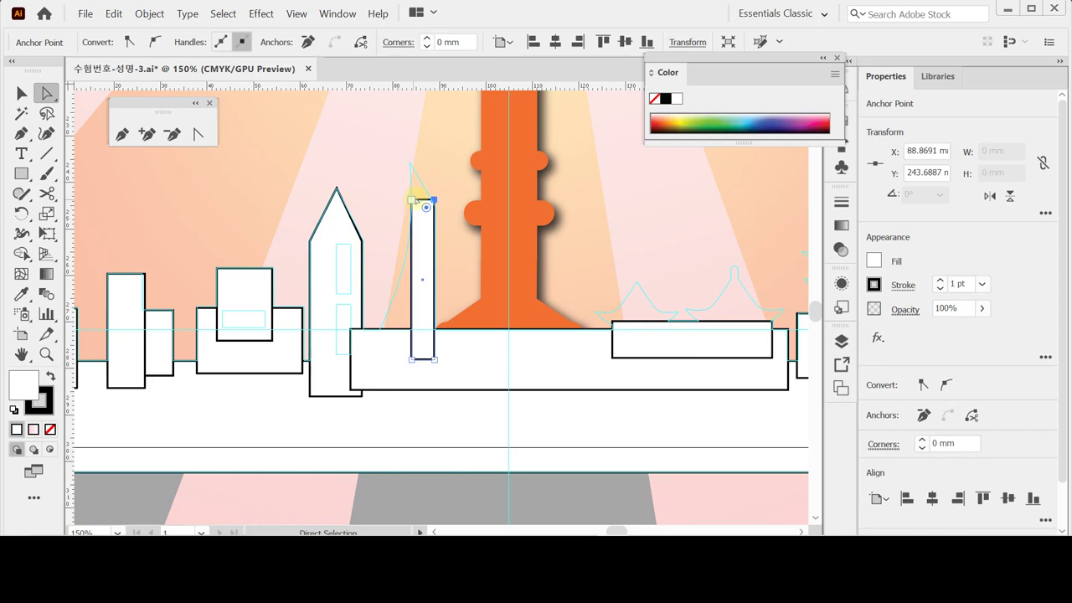
drag(413, 201, 411, 165)
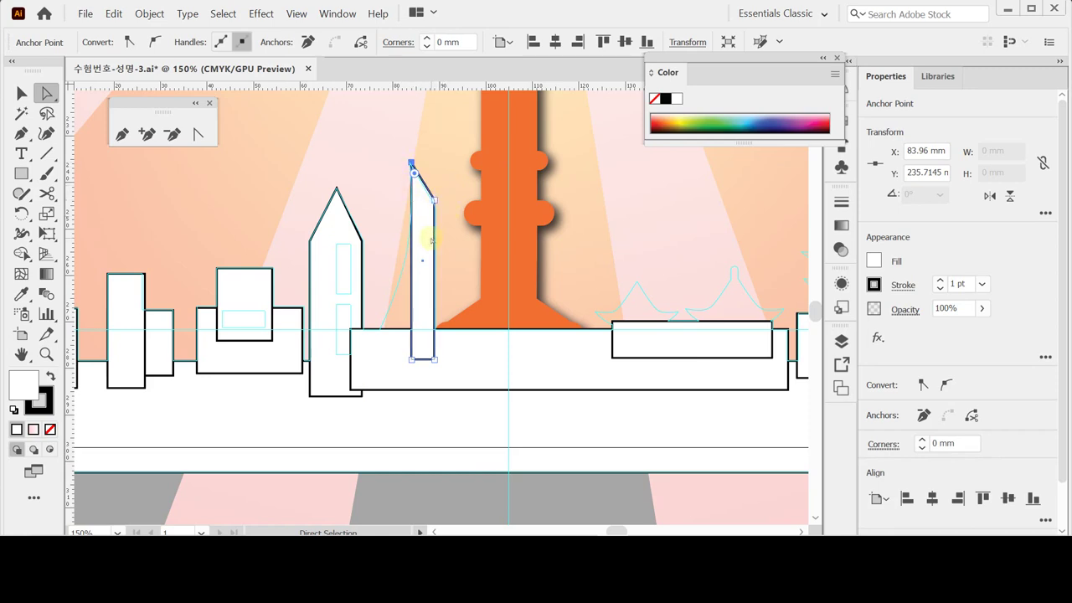
key(plus)
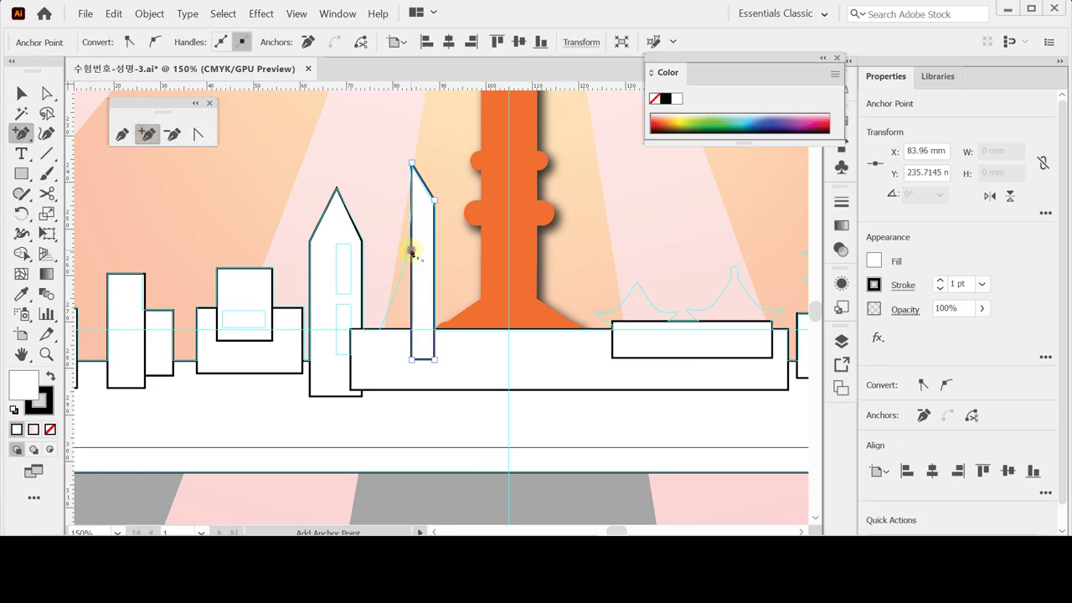
click(412, 251)
click(410, 252)
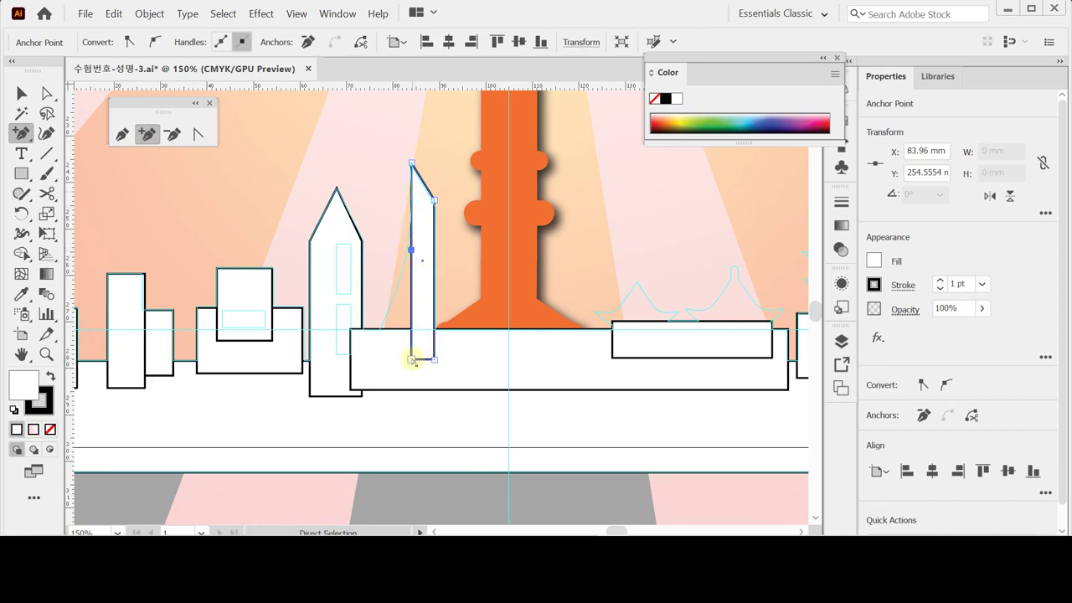
drag(412, 360, 371, 359)
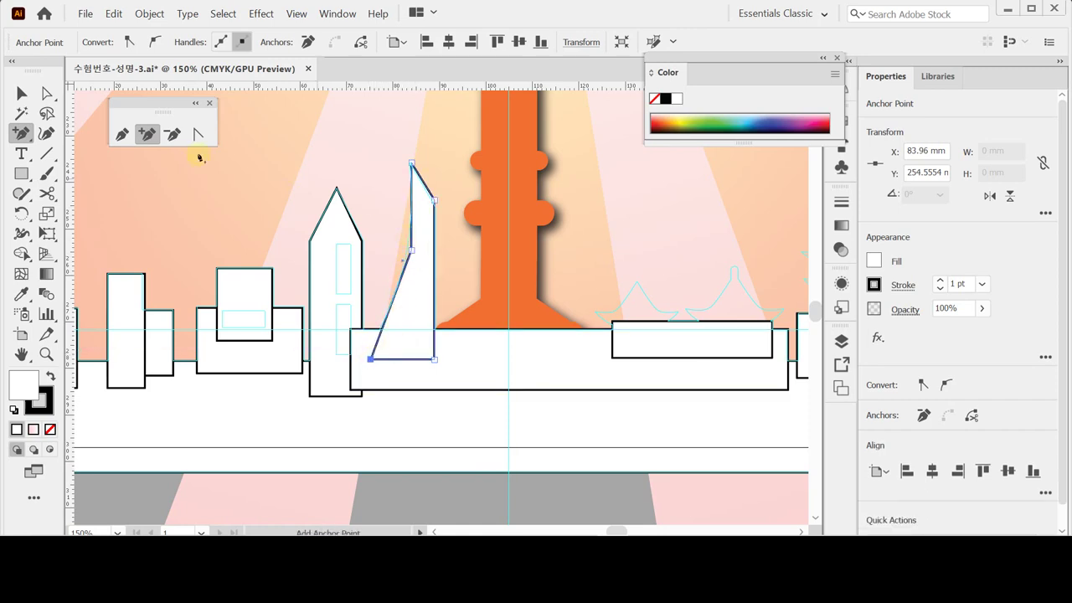
- Smooth the middle anchor on the narrow tower's left side into a curve and shift it slightly left onto the guide
key(shift+c)
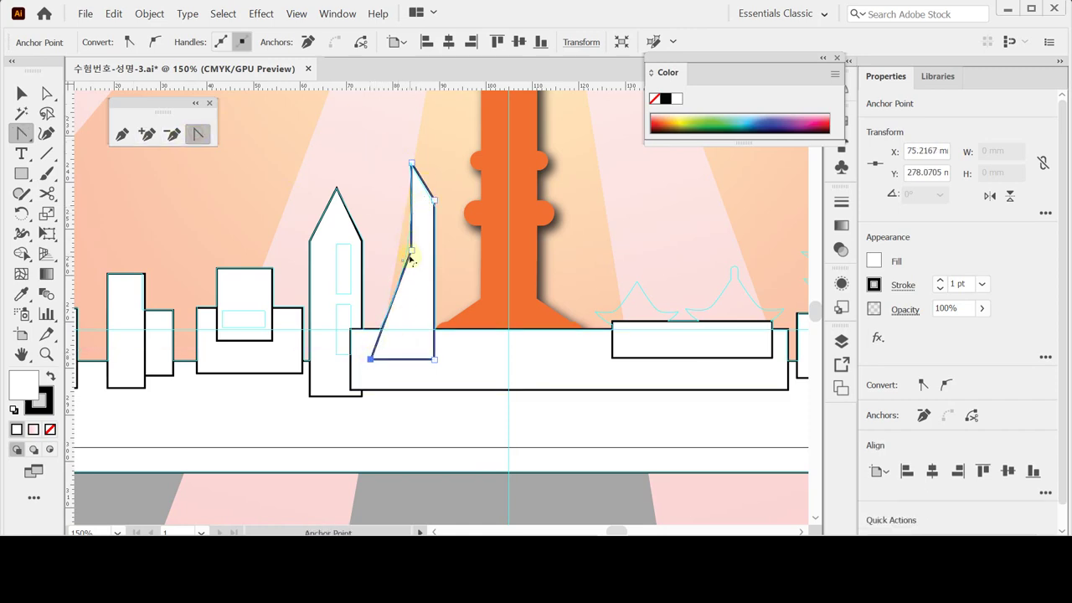
drag(412, 252, 416, 210)
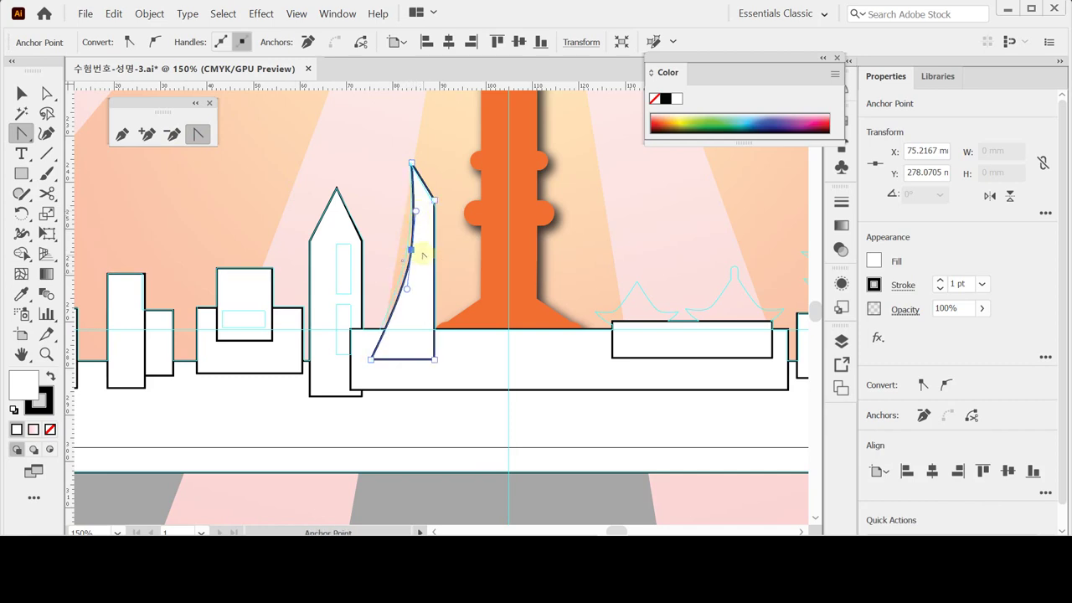
mouse_move(410, 250)
mouse_down()
mouse_move(407, 239)
mouse_move(406, 249)
mouse_up()
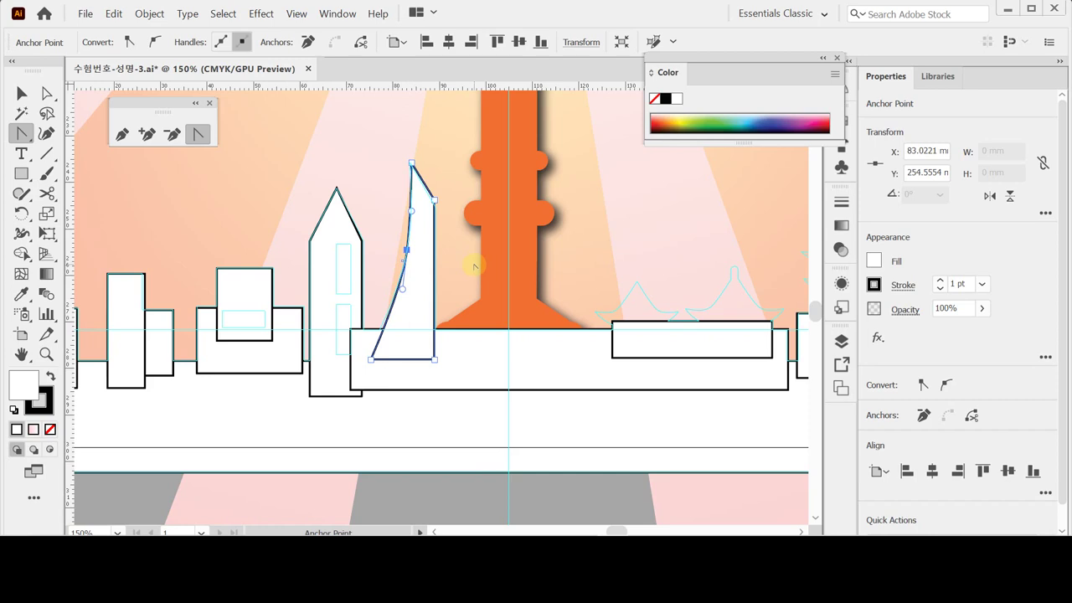
- Trace the left curved temple roof as a closed Pen path about 17.6 mm wide and 9.2 mm high over its guide outline
scroll(455, 313, right, 5)
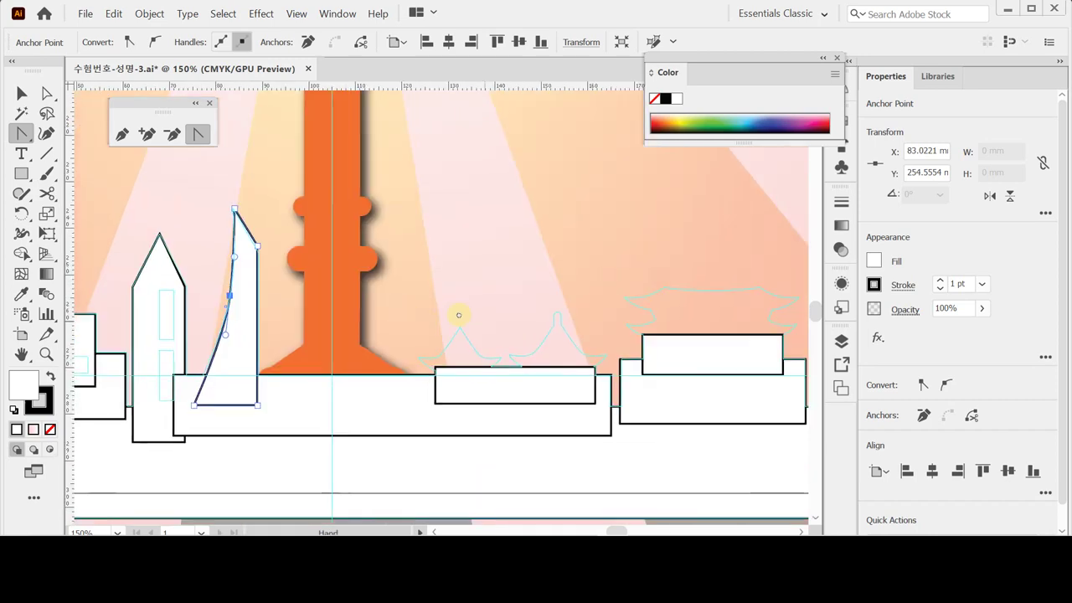
click(496, 350)
click(445, 349)
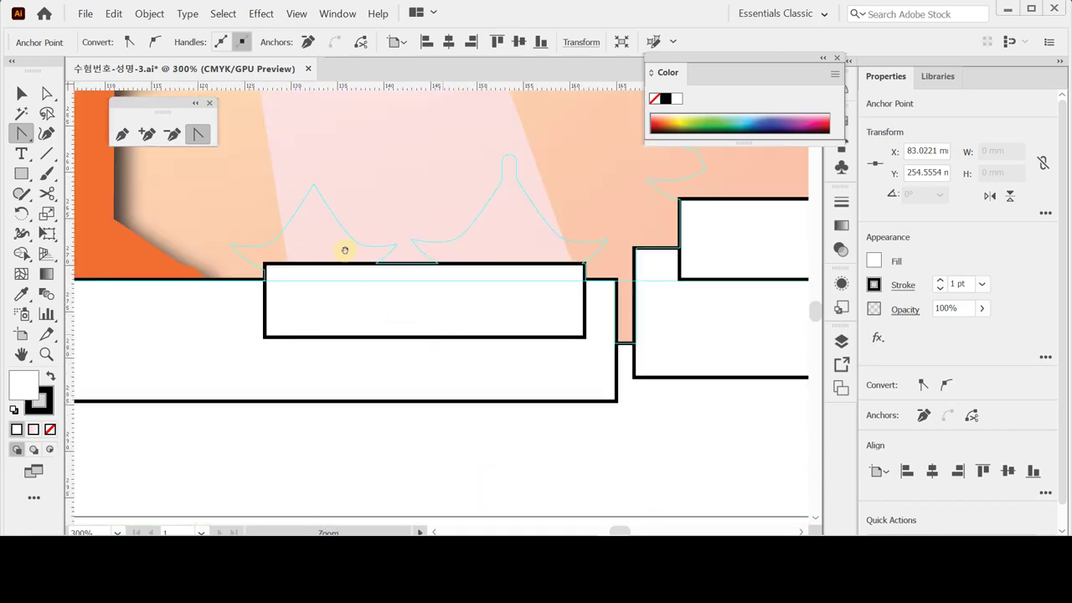
drag(344, 257, 344, 279)
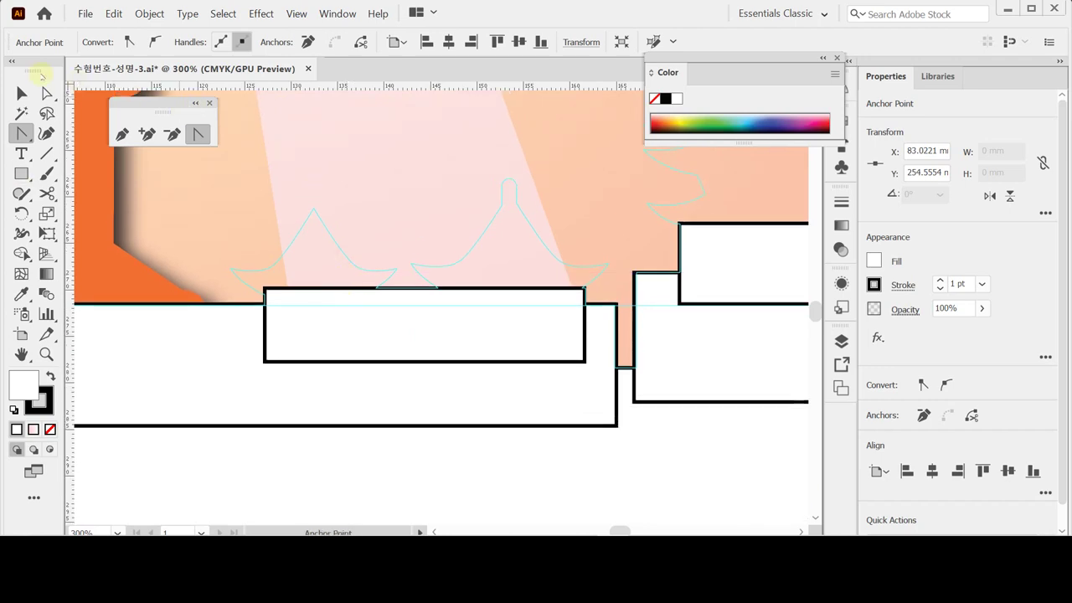
click(122, 134)
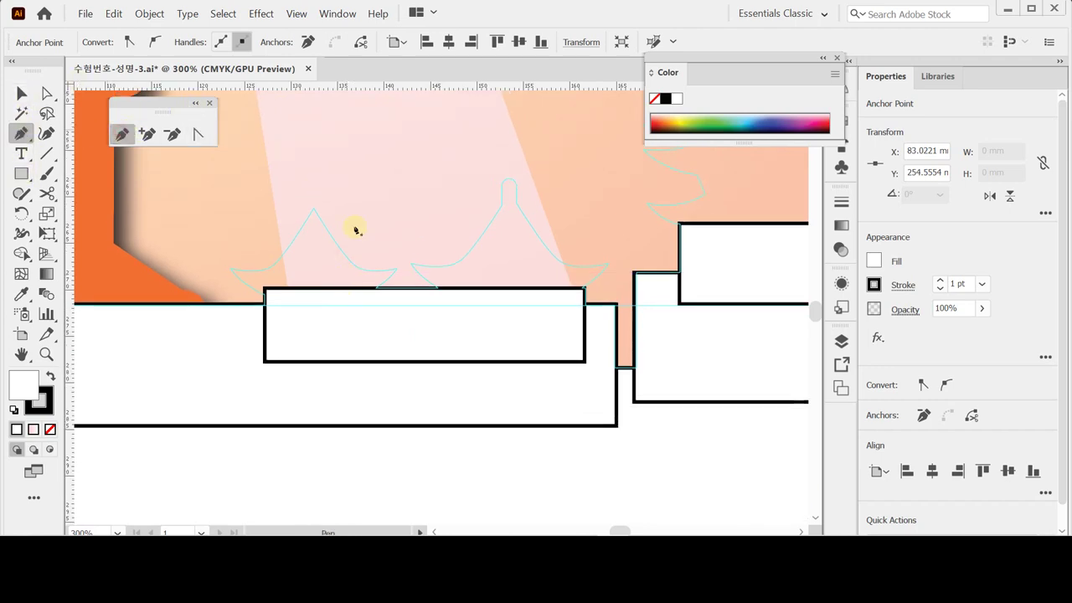
click(313, 208)
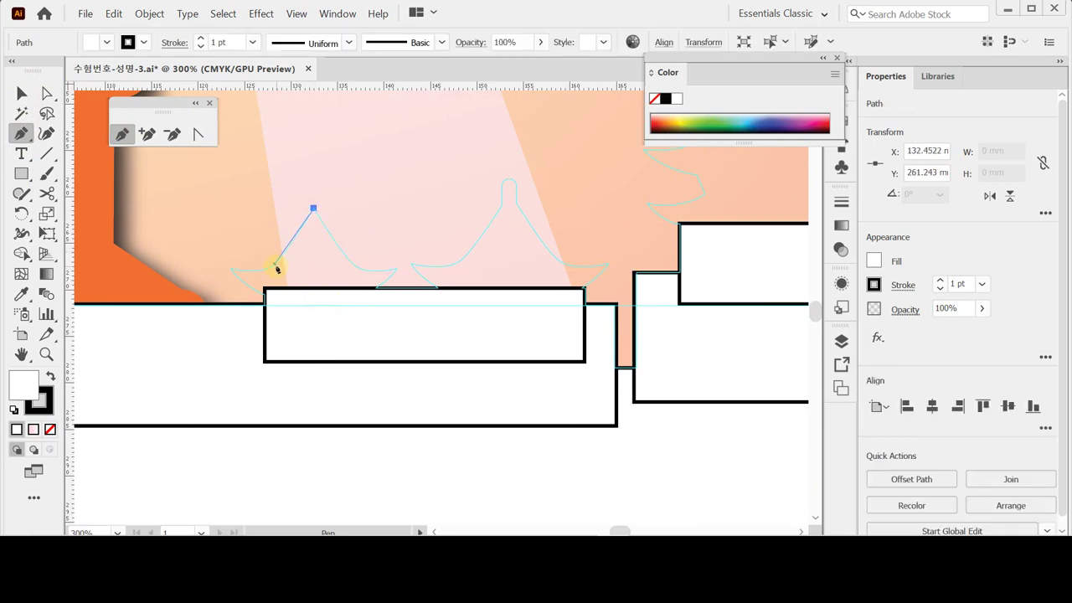
click(278, 264)
drag(234, 269, 208, 264)
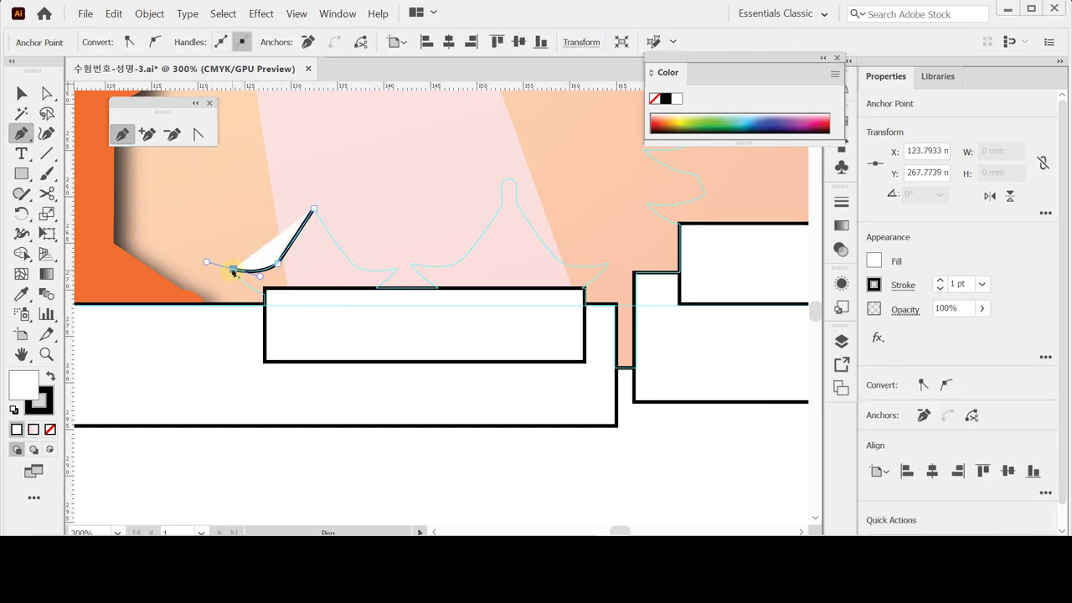
click(234, 270)
mouse_move(265, 295)
mouse_down()
mouse_move(288, 301)
mouse_move(263, 297)
mouse_up()
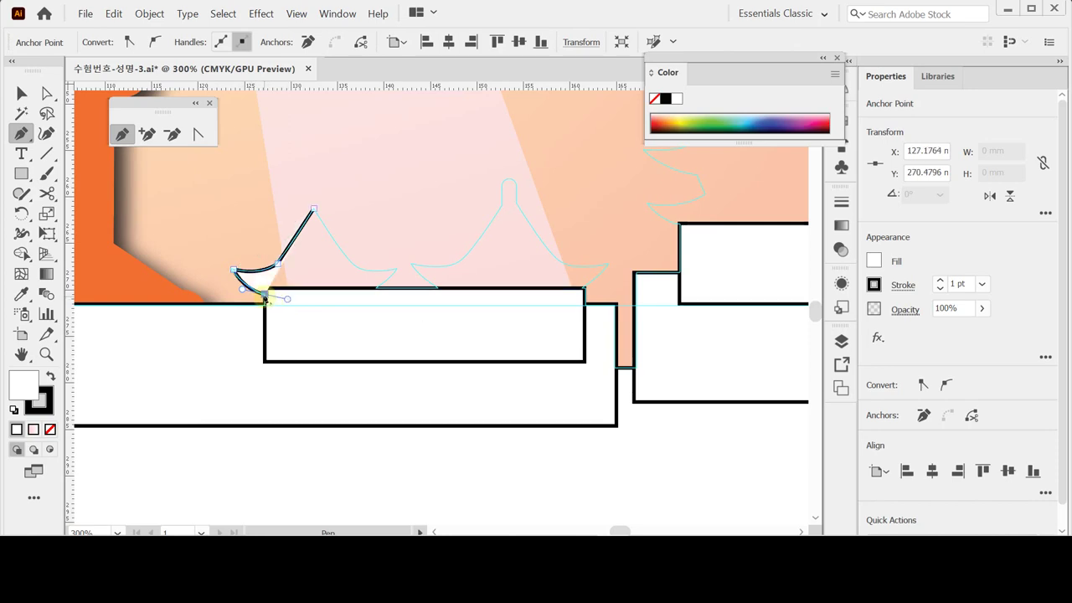
click(373, 294)
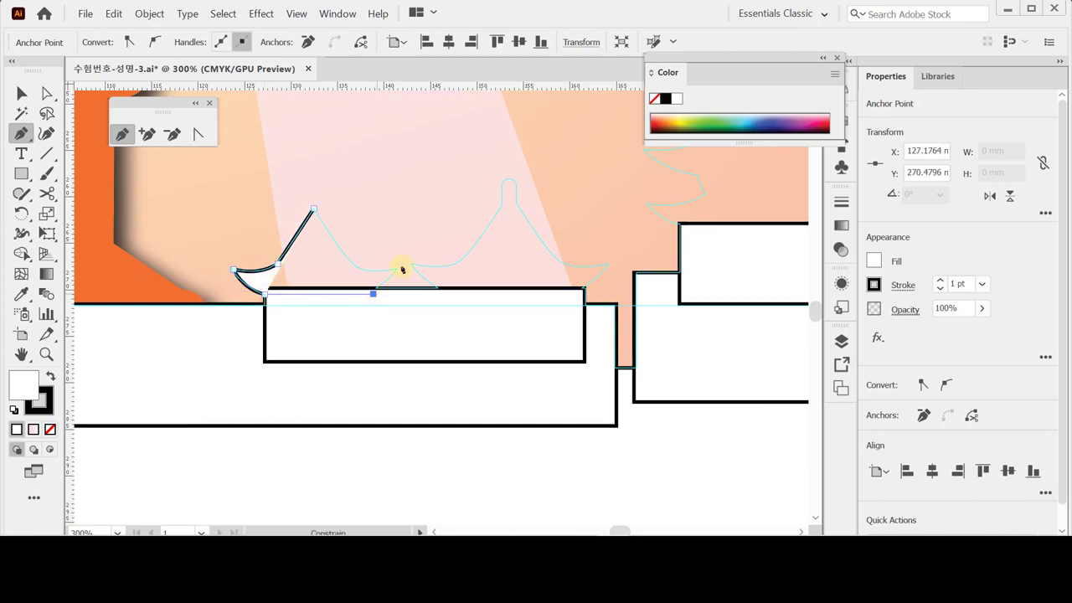
drag(404, 262, 345, 256)
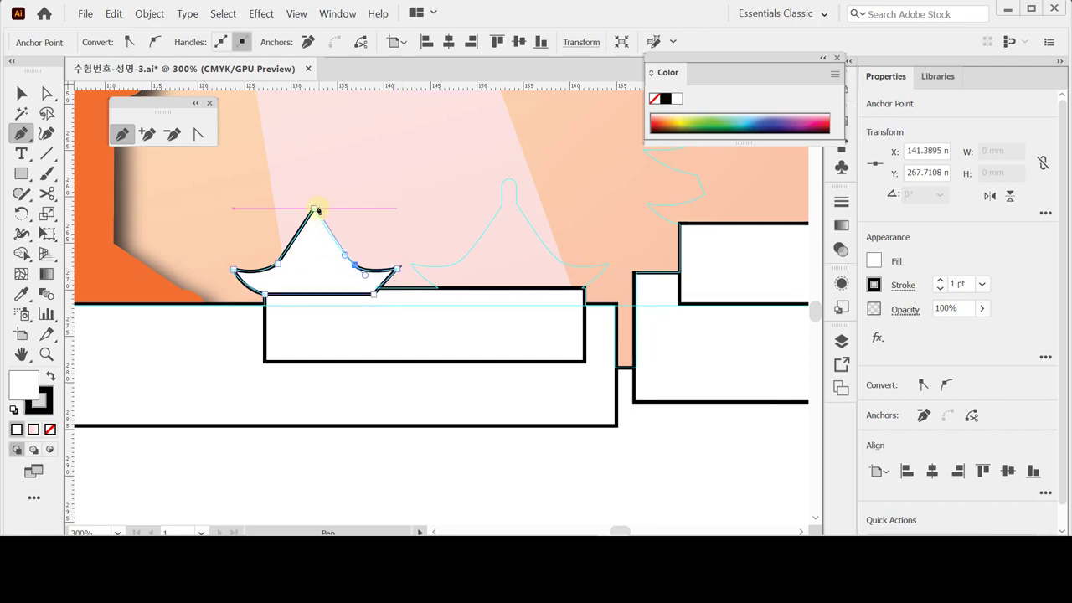
click(313, 209)
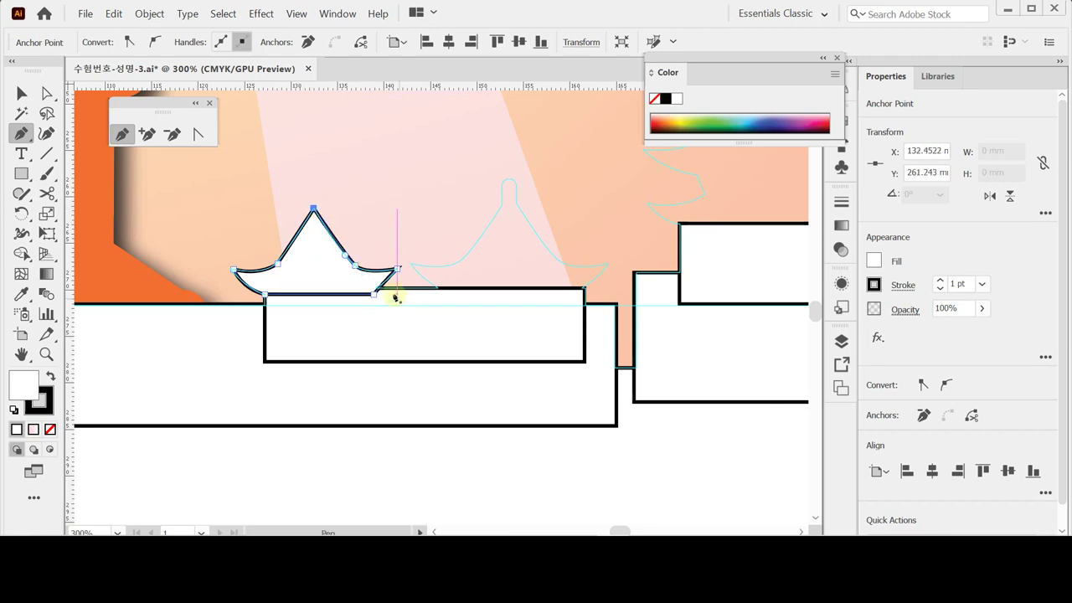
- Duplicate the temple roof horizontally onto the second roof outline on its right
ctrl+click(332, 275)
ctrl+alt+click(331, 275)
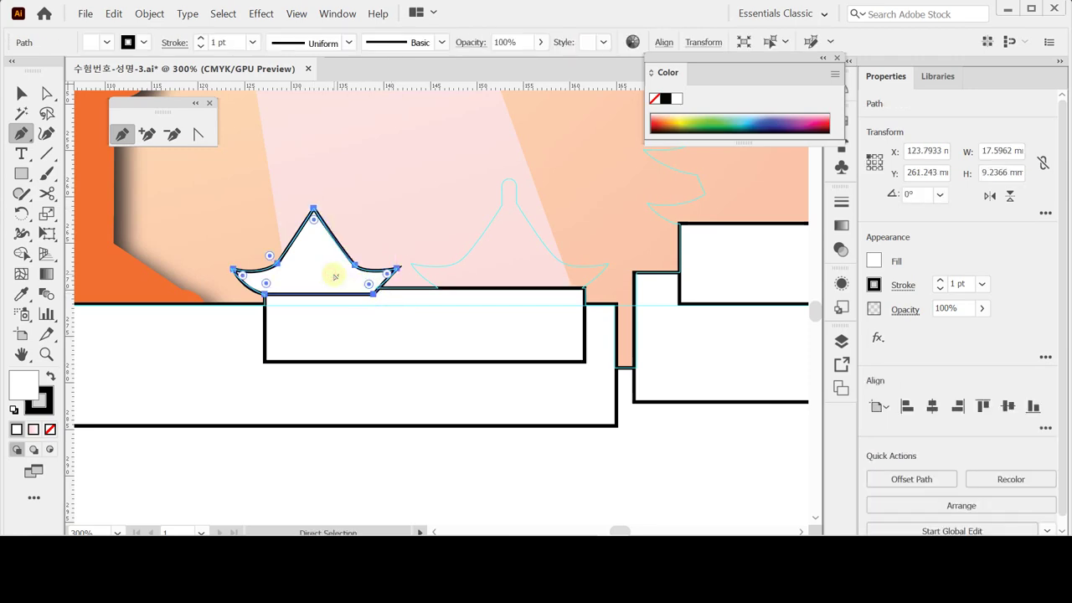
drag(368, 274, 518, 274)
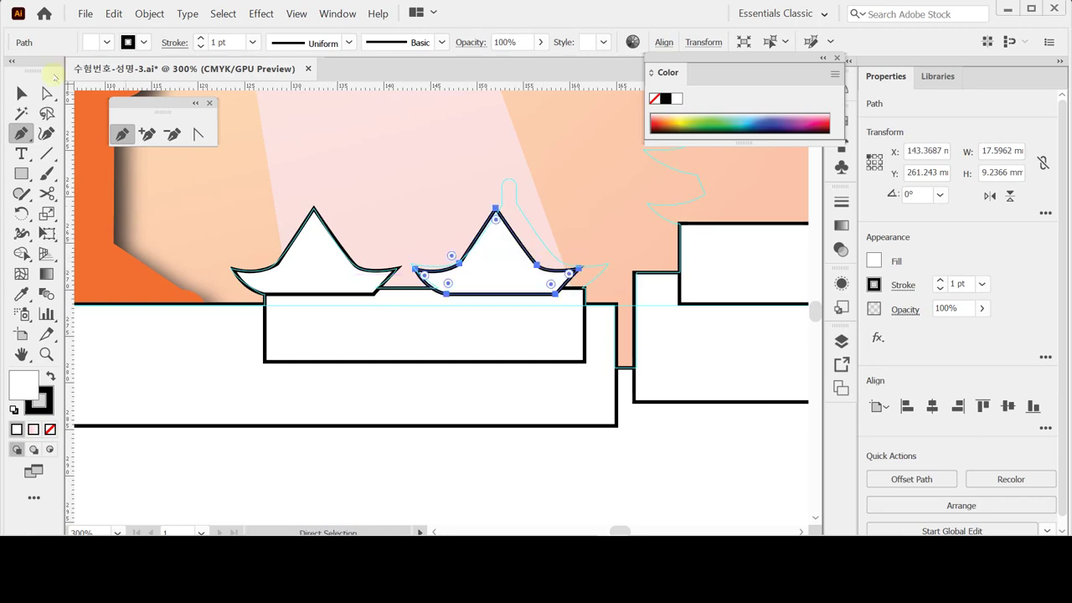
- Enlarge the copied roof proportionally to about 20.6 by 10.8 mm and nudge it slightly left to match its guide
key(v)
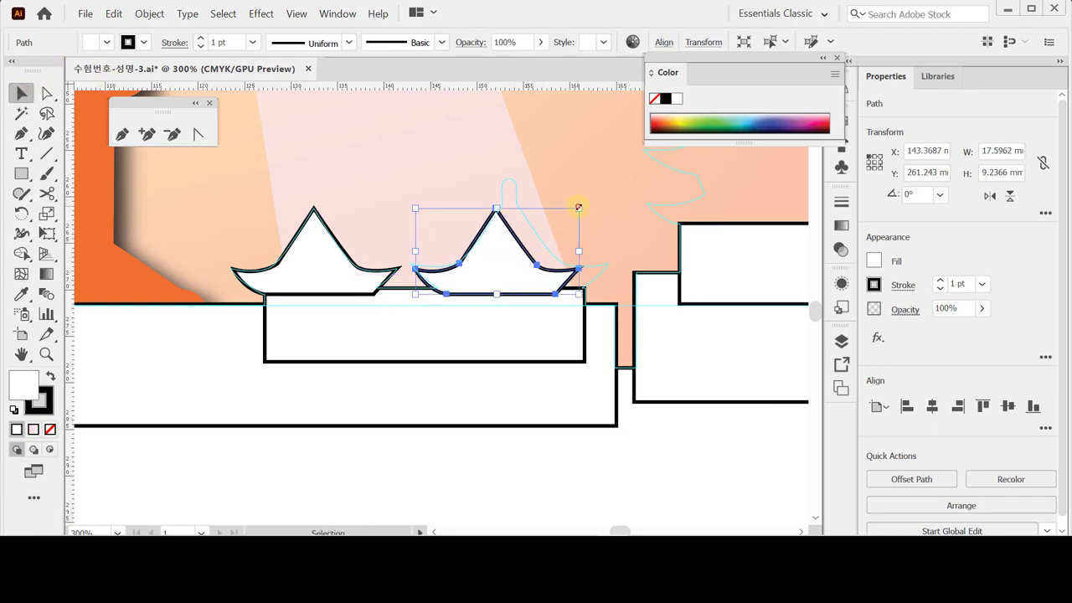
drag(581, 204, 607, 190)
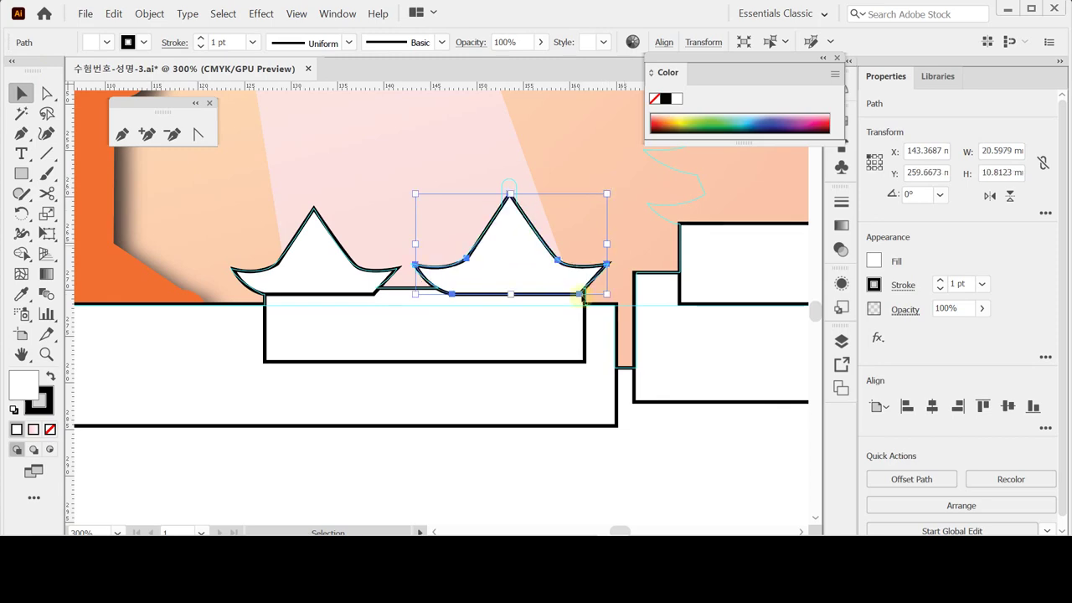
scroll(507, 257, right, 2)
scroll(508, 256, up, 1)
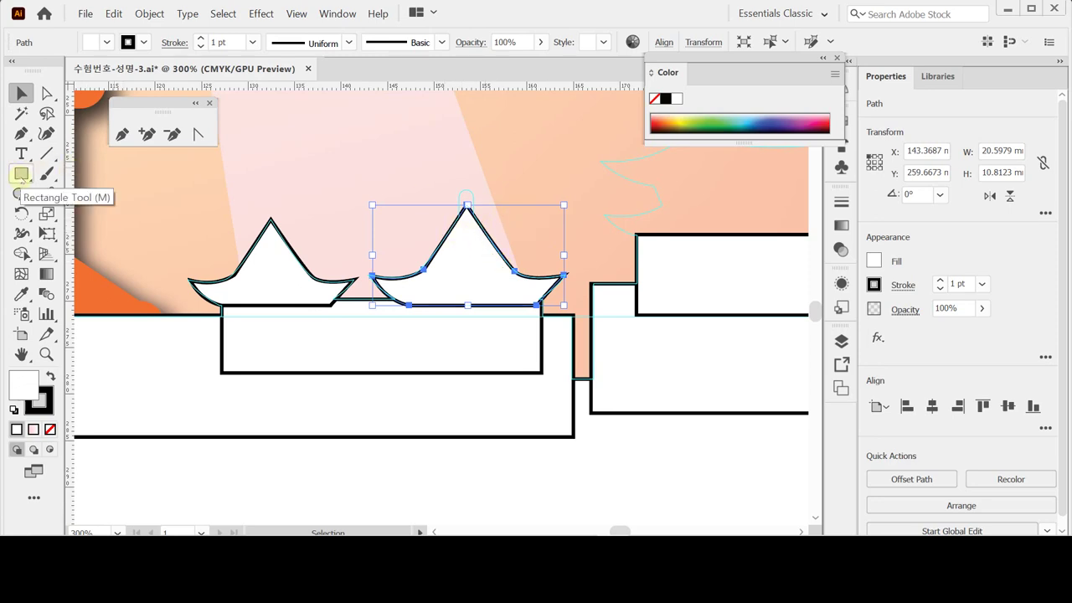
key(Left)
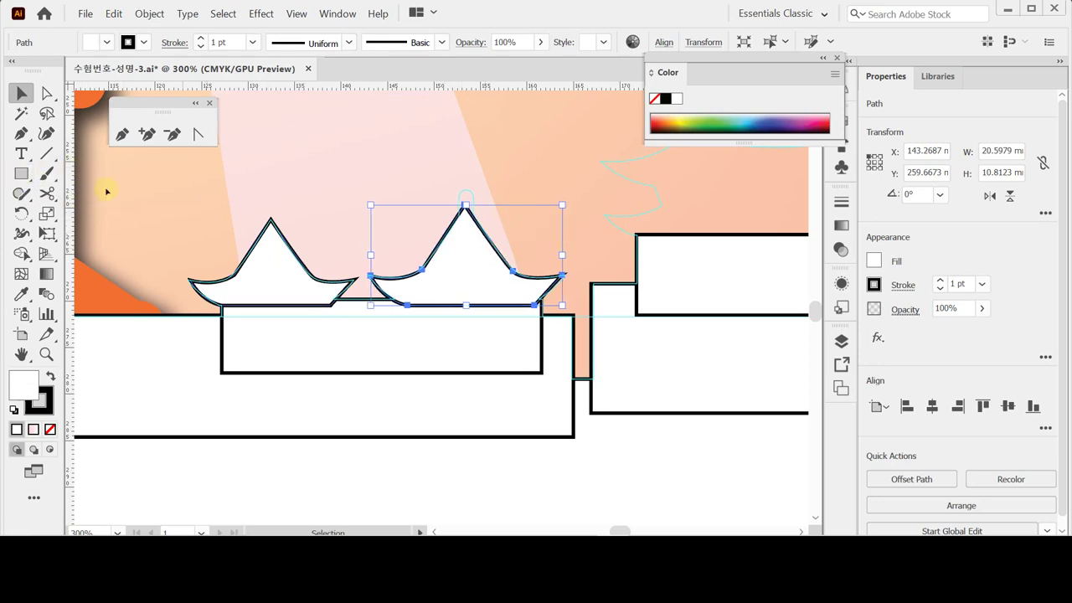
- Draw a rounded rectangle finial about 1.3 by 4.6 mm over the enlarged temple roof's peak and centre it horizontally with the roof
click(29, 174)
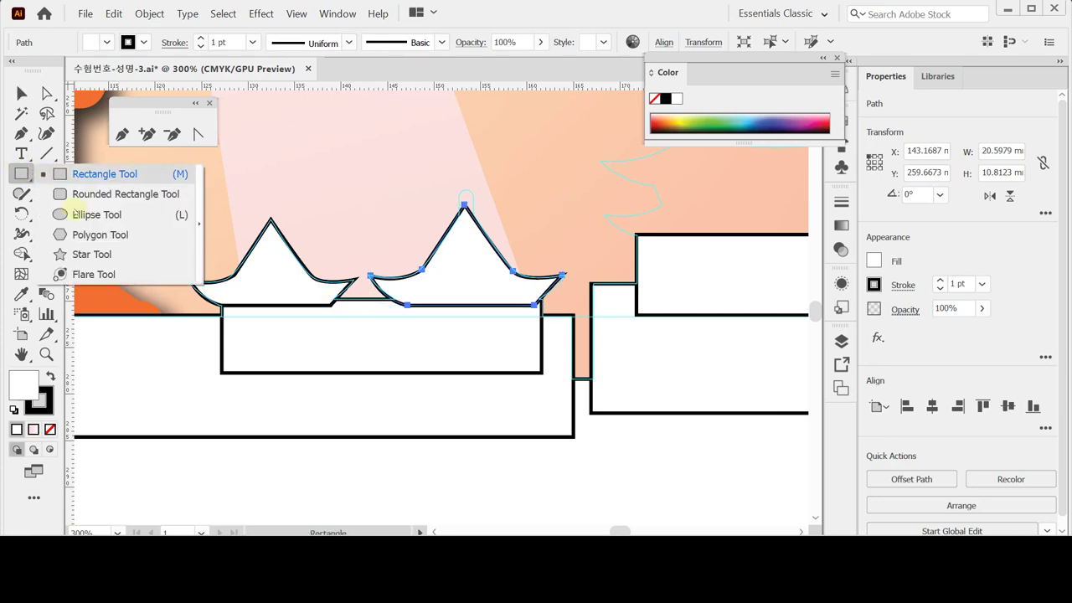
click(75, 194)
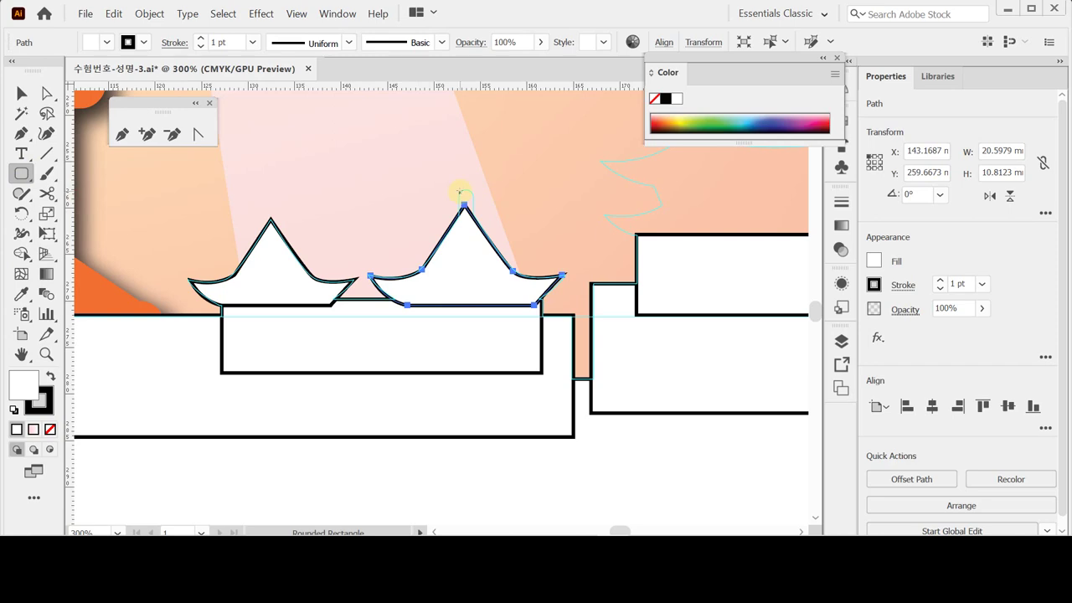
drag(460, 192, 475, 235)
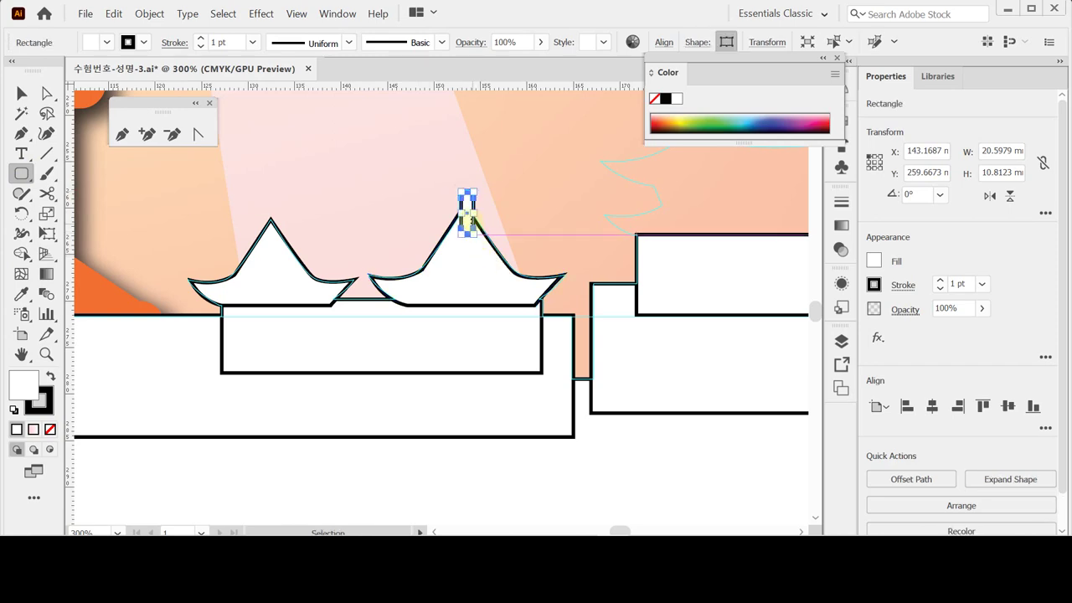
ctrl+click(478, 257)
key(ctrl+z)
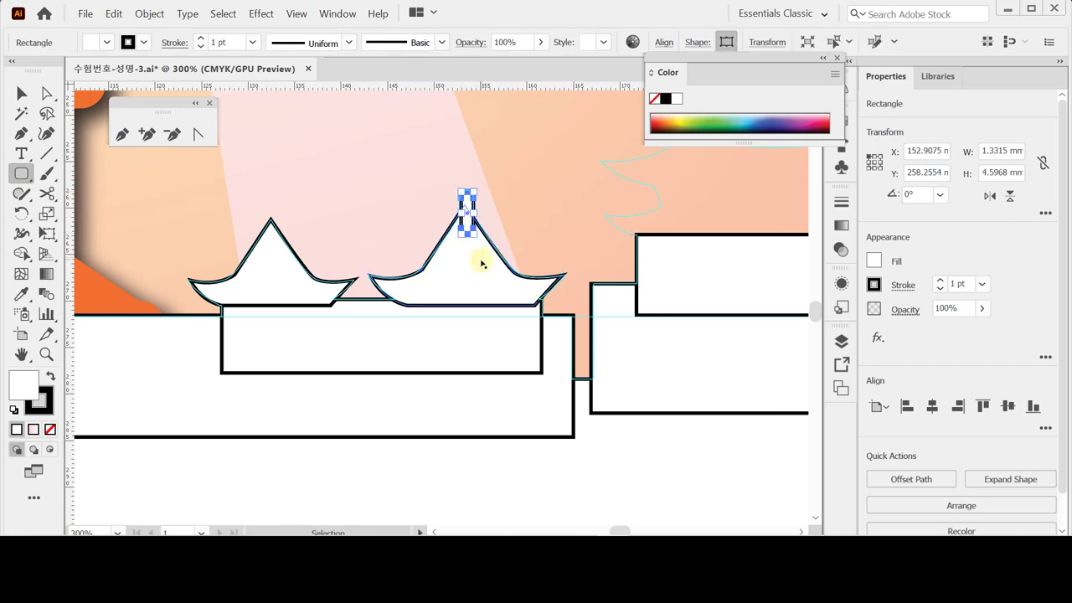
ctrl+shift+click(482, 264)
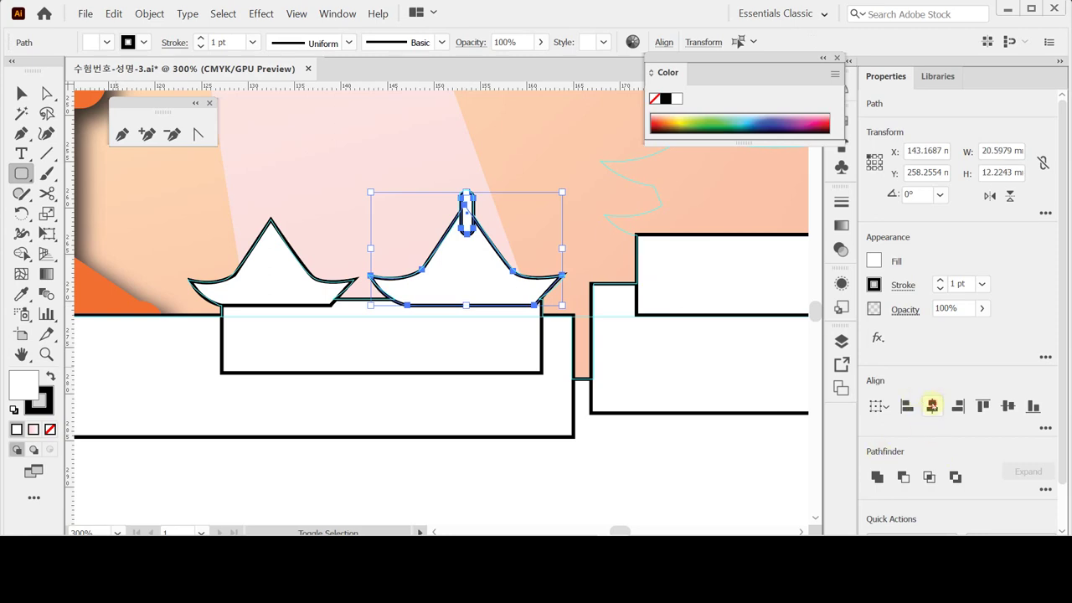
click(932, 406)
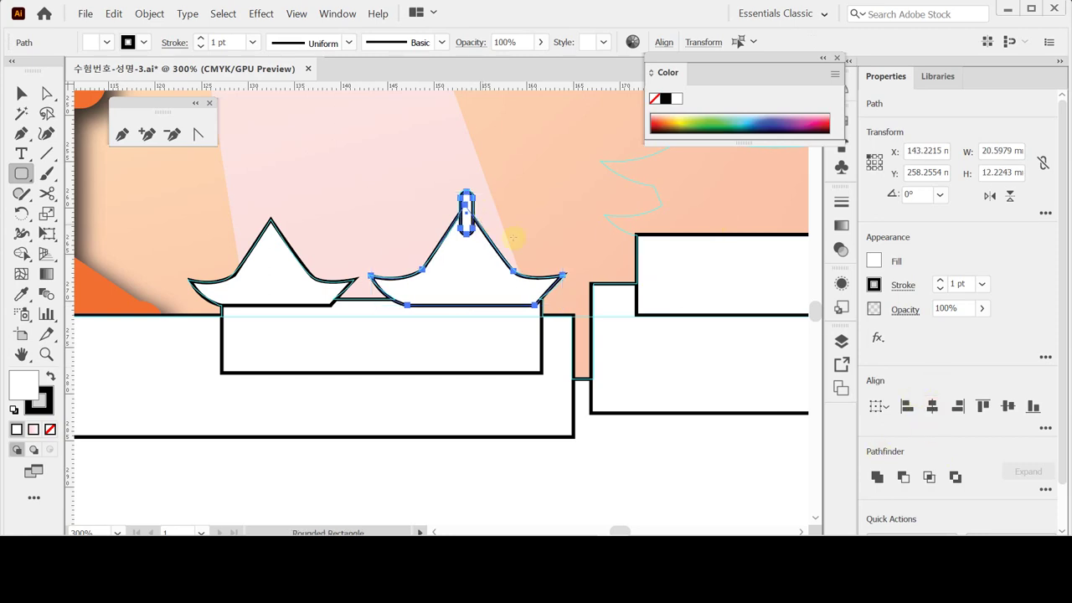
- Start a Pen path at the top centre of the two-tier roof guide and trace its ridge and upper eave on the left half
drag(622, 246, 419, 301)
drag(488, 234, 474, 229)
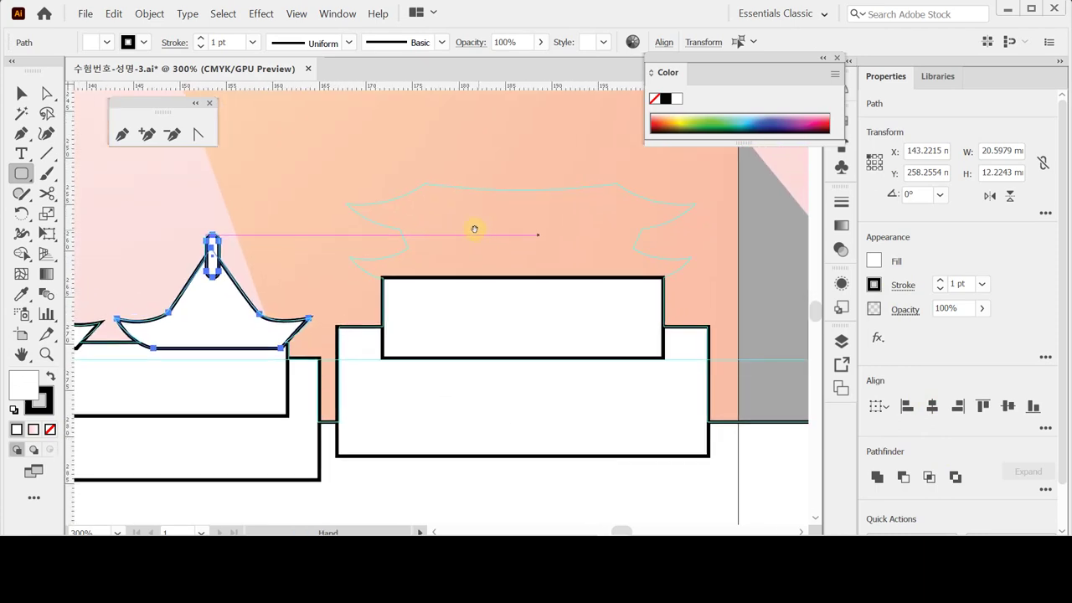
key(ctrl+shift+a)
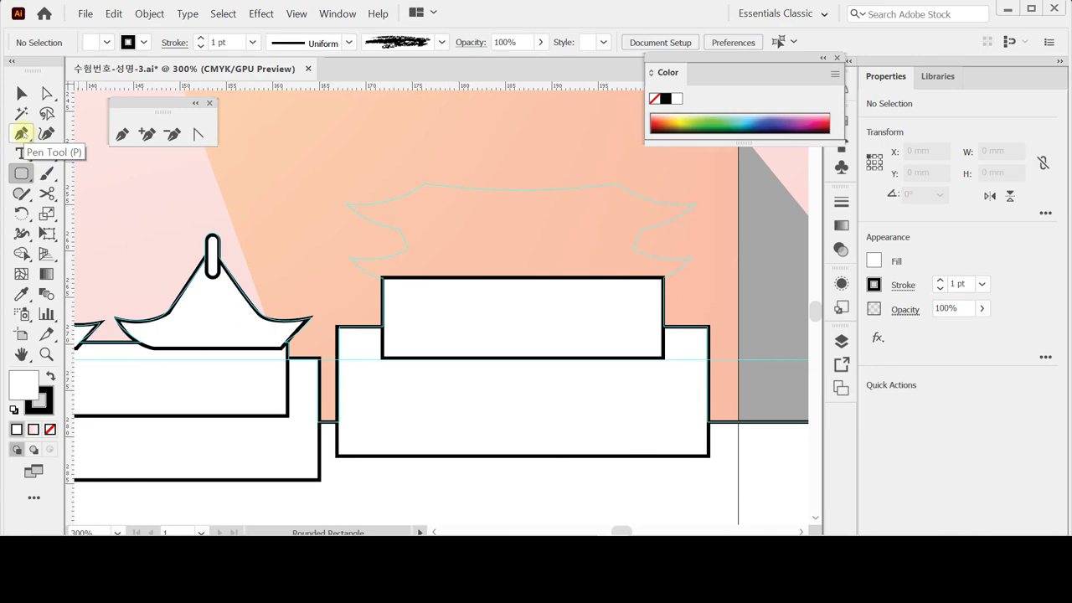
click(22, 132)
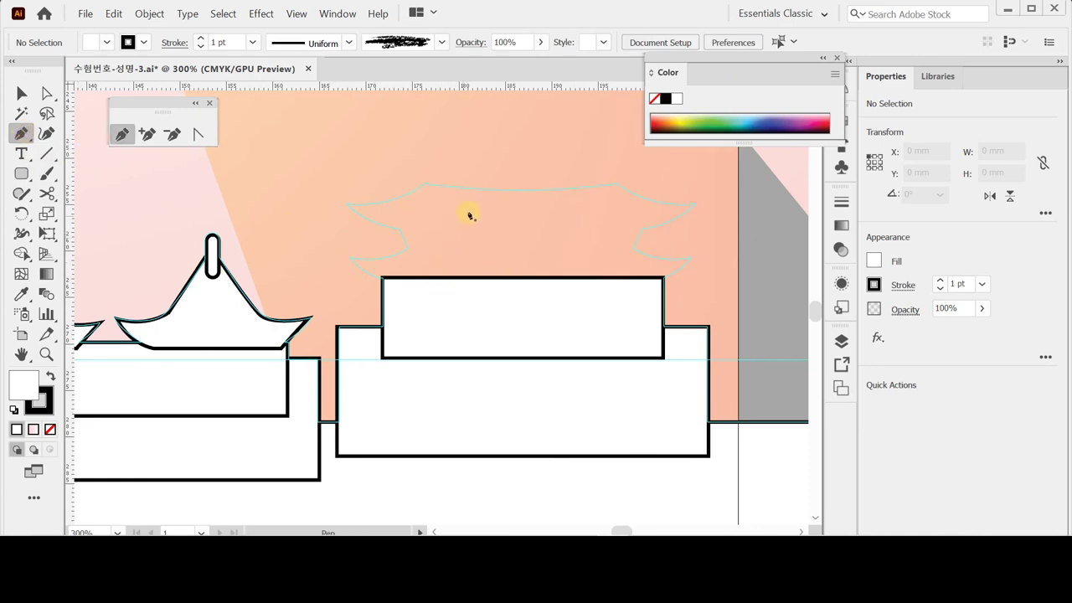
click(520, 190)
mouse_move(426, 183)
mouse_down()
mouse_move(394, 173)
mouse_move(314, 205)
mouse_move(294, 201)
mouse_up()
click(426, 183)
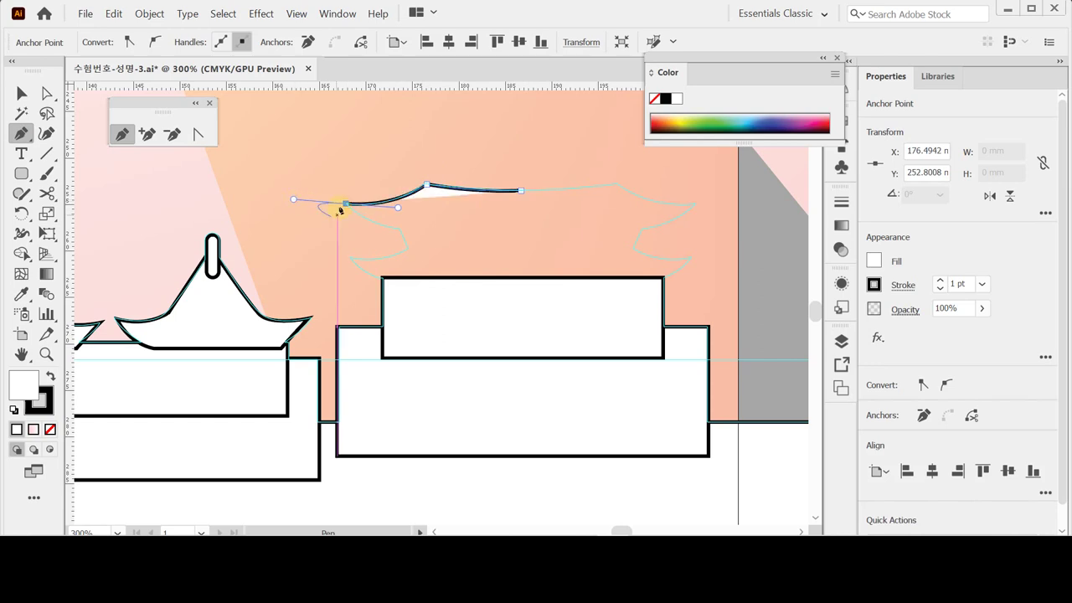
click(346, 204)
drag(400, 229, 442, 236)
click(399, 228)
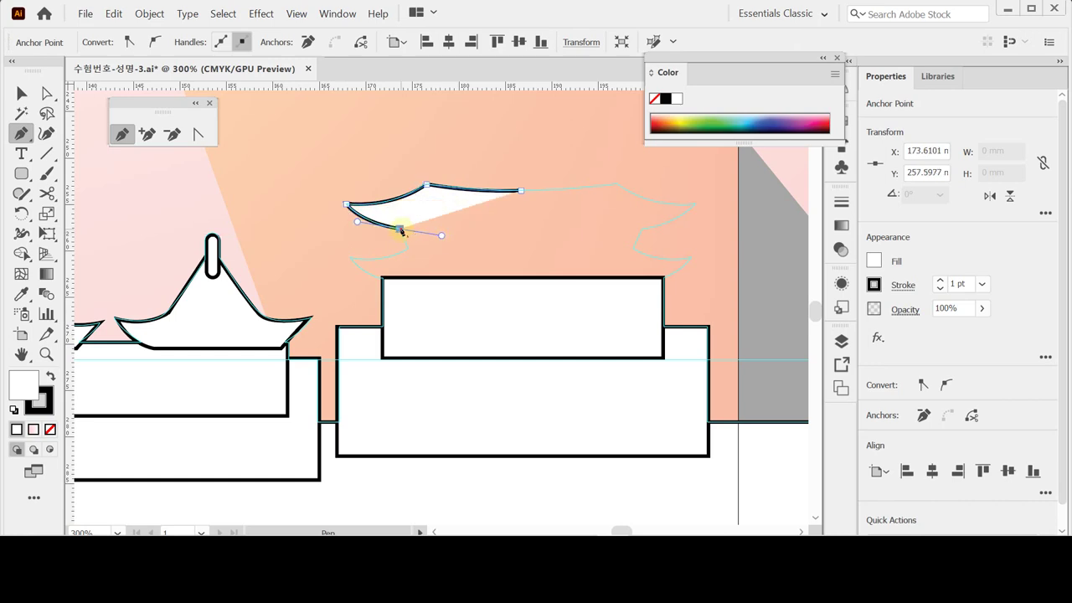
- Continue the path around the lower left eave and along the base to the centre line, leaving the half roof's centre side open
click(406, 248)
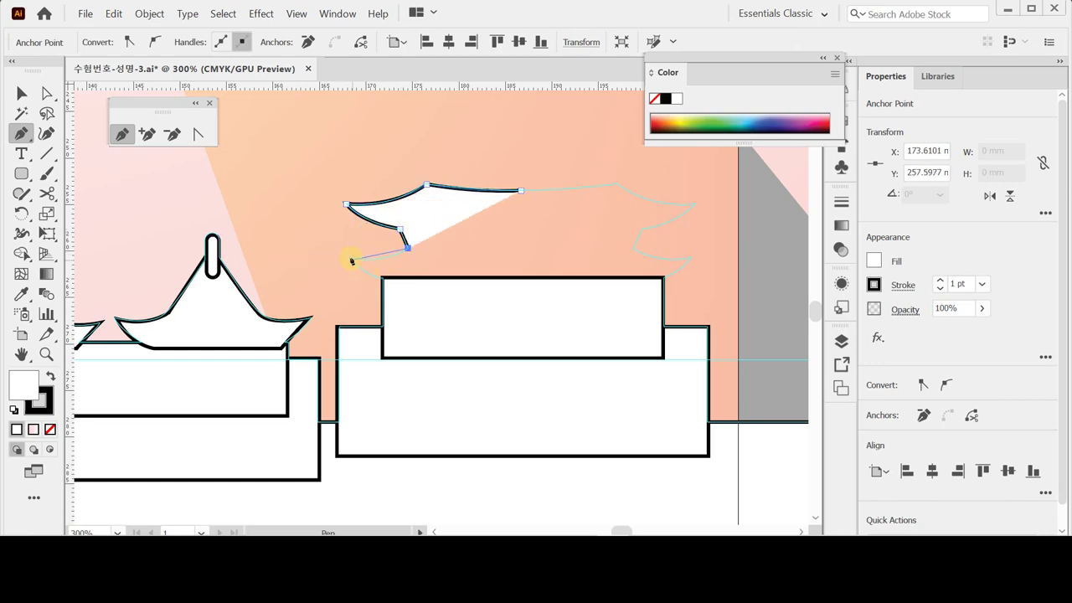
drag(350, 257, 311, 247)
click(350, 257)
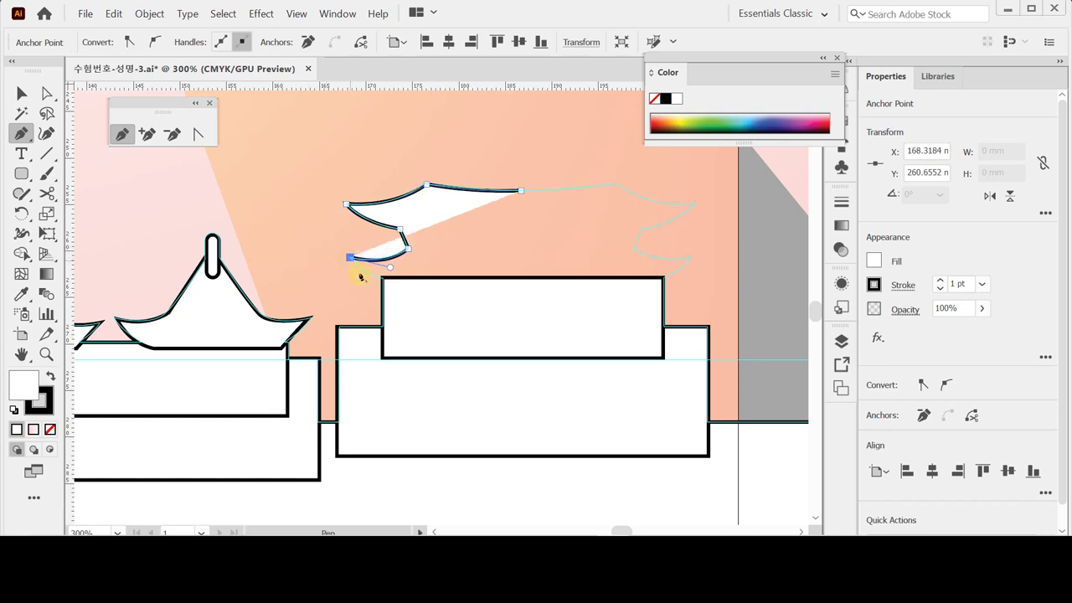
drag(411, 287, 455, 292)
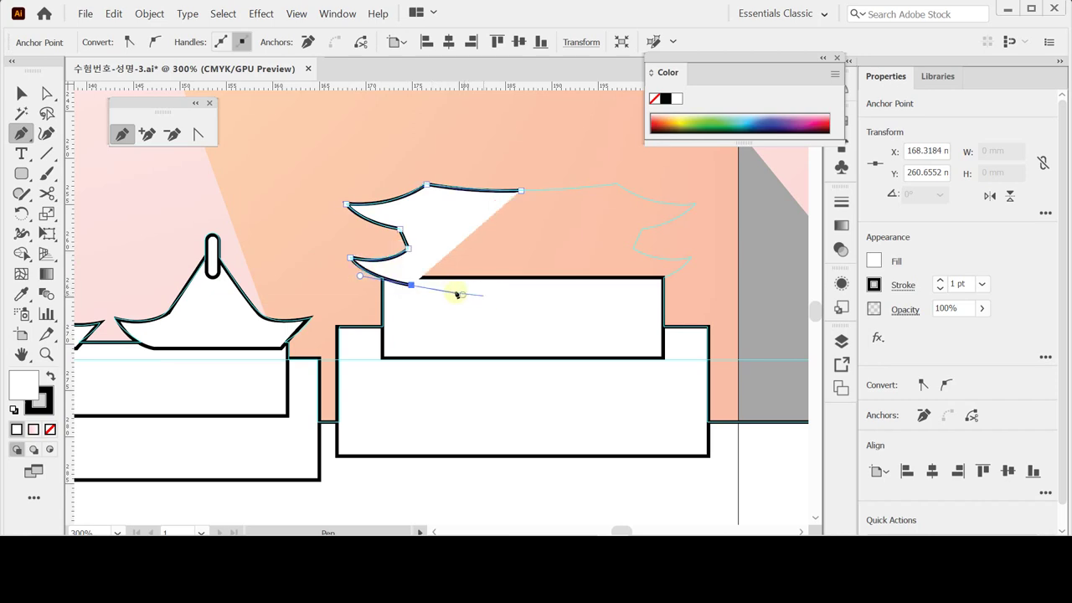
click(411, 285)
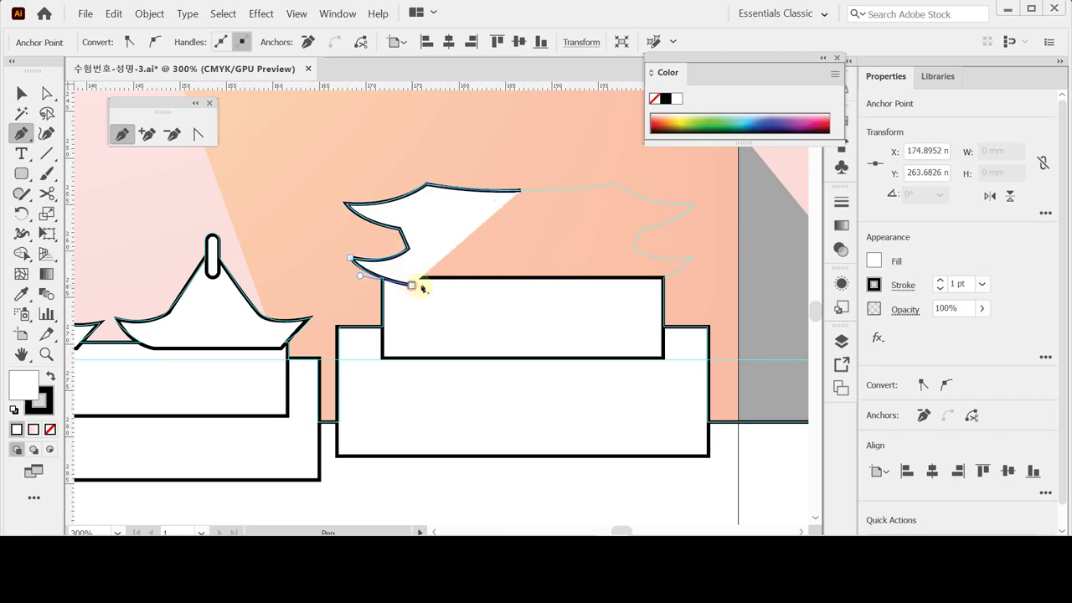
click(522, 286)
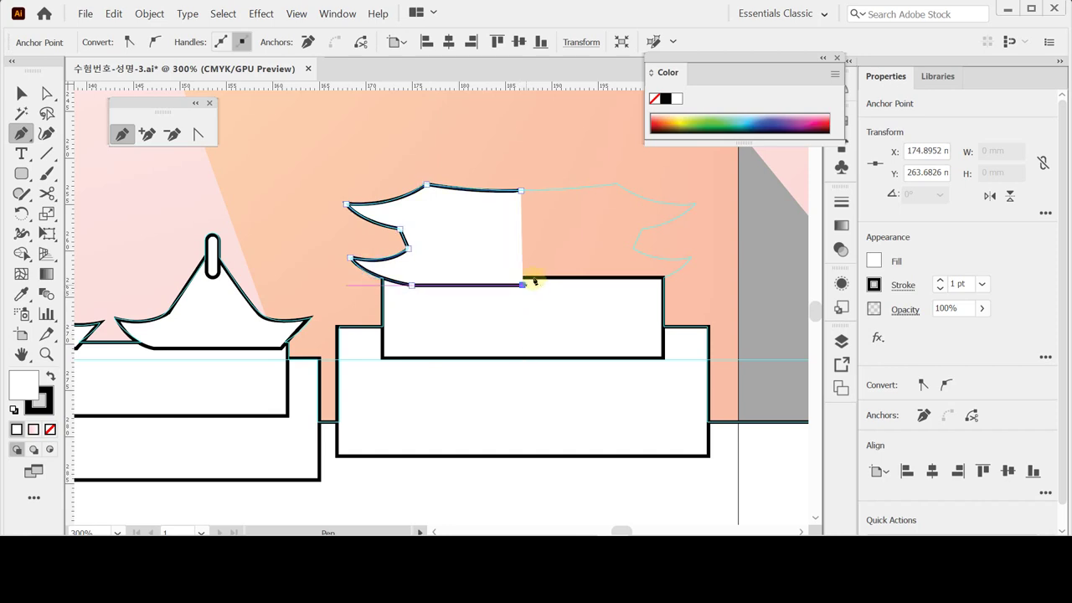
click(521, 192)
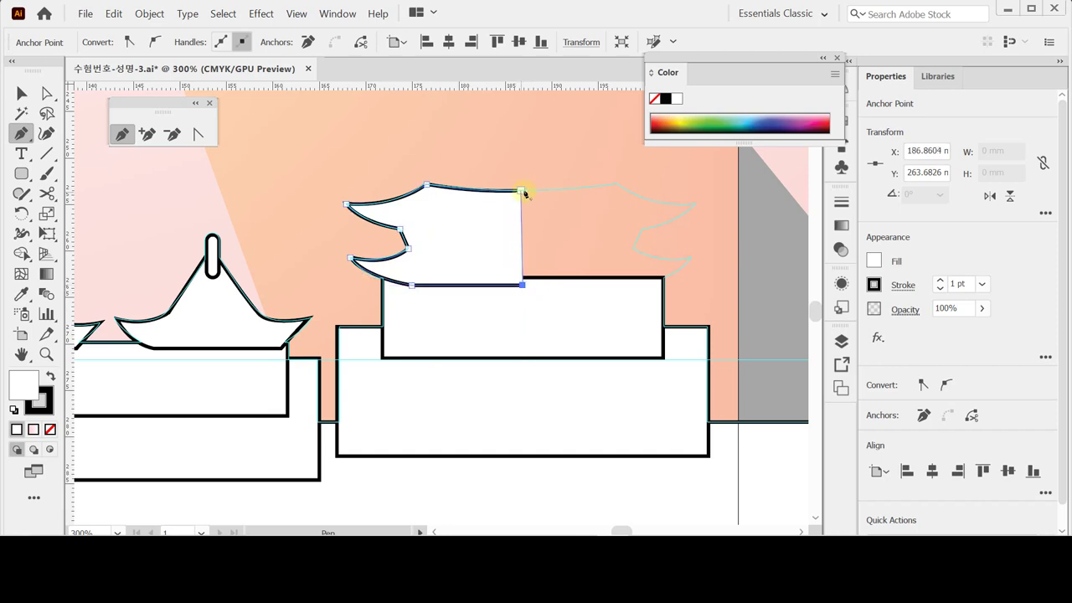
ctrl+click(490, 223)
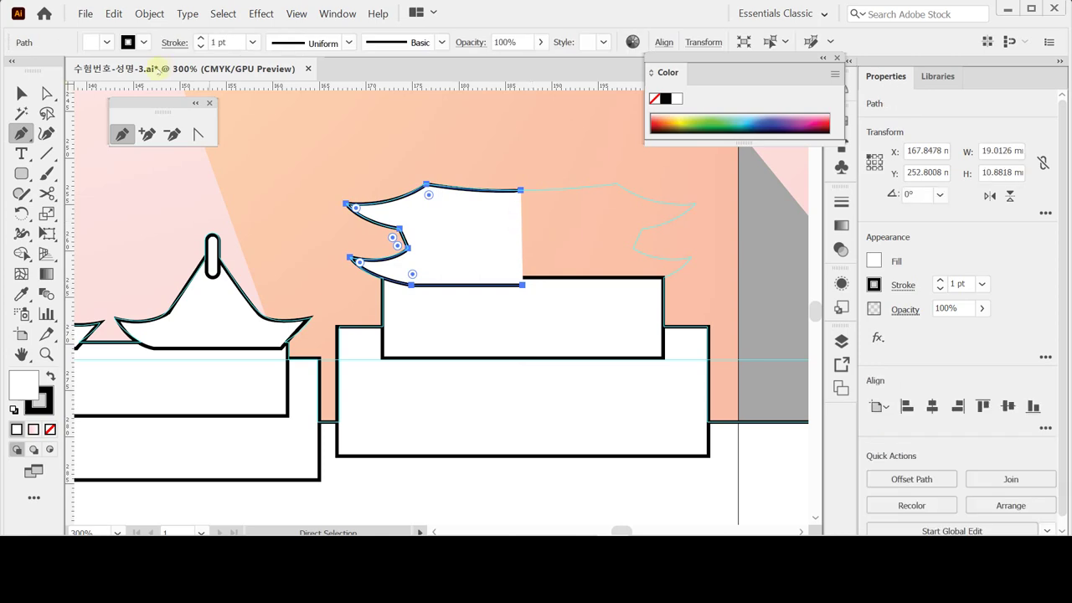
- Isolate the half roof and average its two open end anchors on the vertical axis
click(21, 93)
double_click(479, 216)
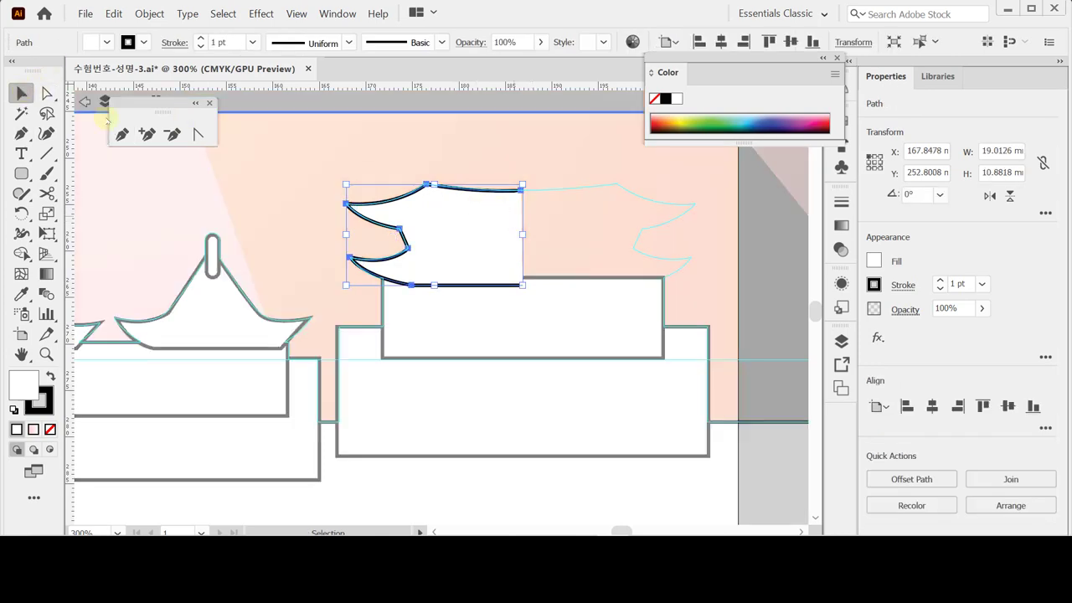
click(47, 93)
drag(557, 163, 497, 304)
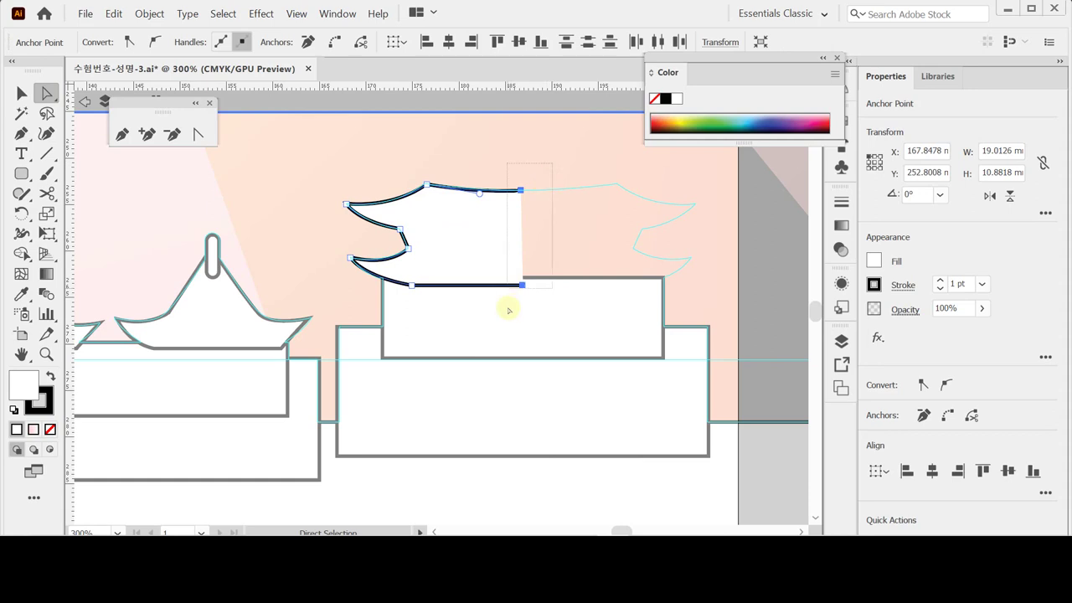
right_click(566, 242)
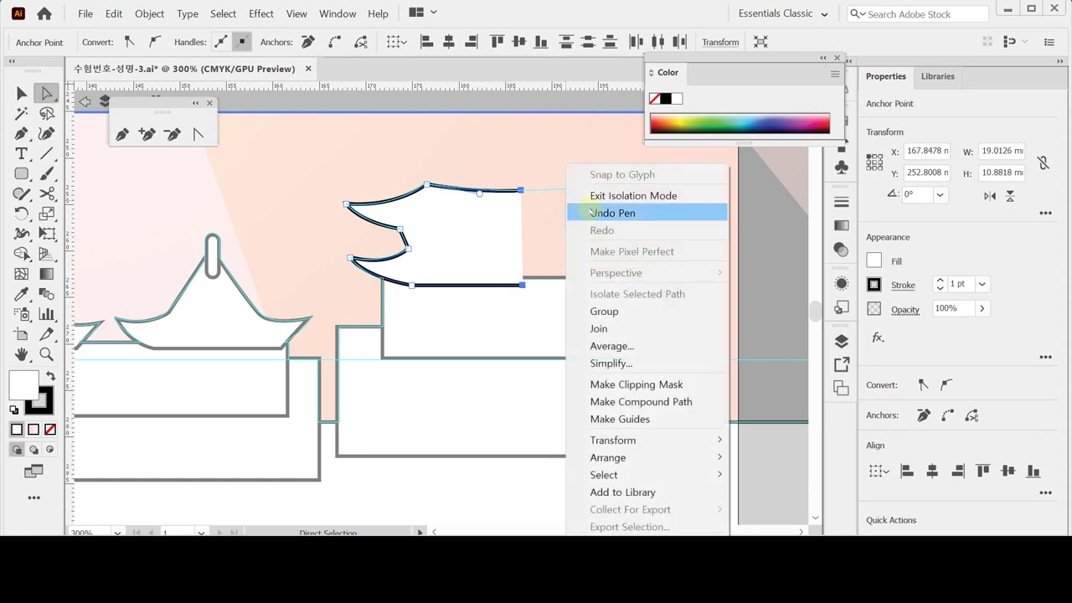
click(630, 345)
click(228, 288)
click(231, 358)
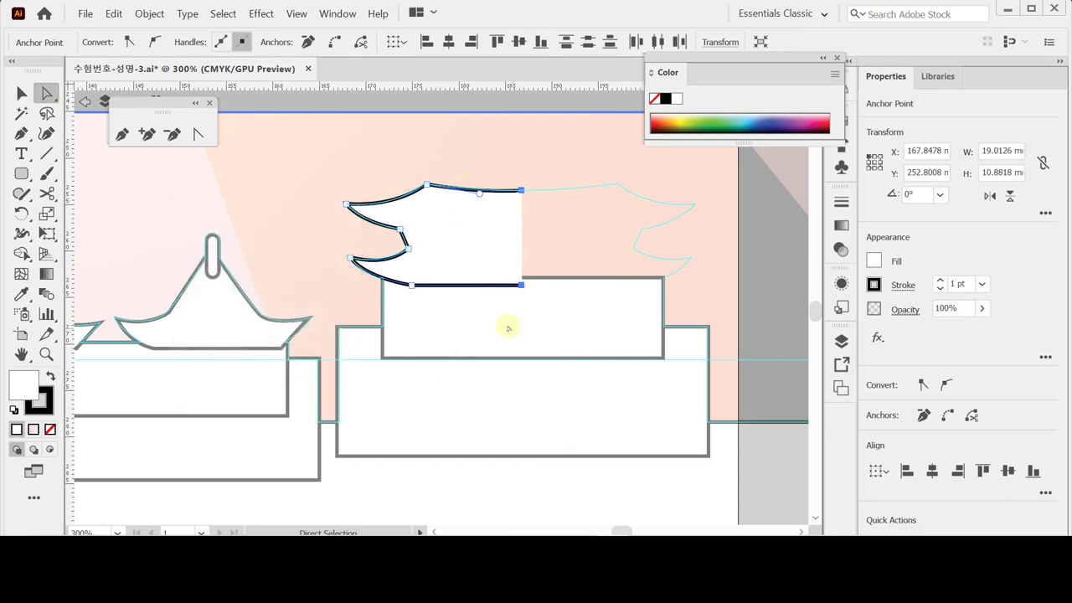
- Try to mirror a copy of the half roof freehand about its upper centre anchor, and discard that copy
click(486, 232)
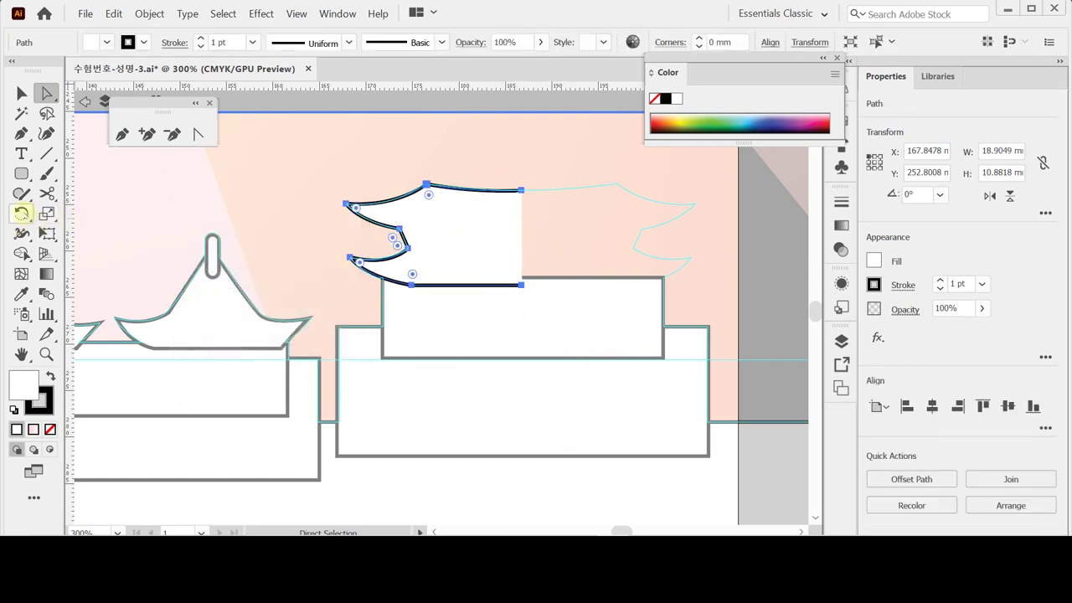
drag(22, 213, 84, 233)
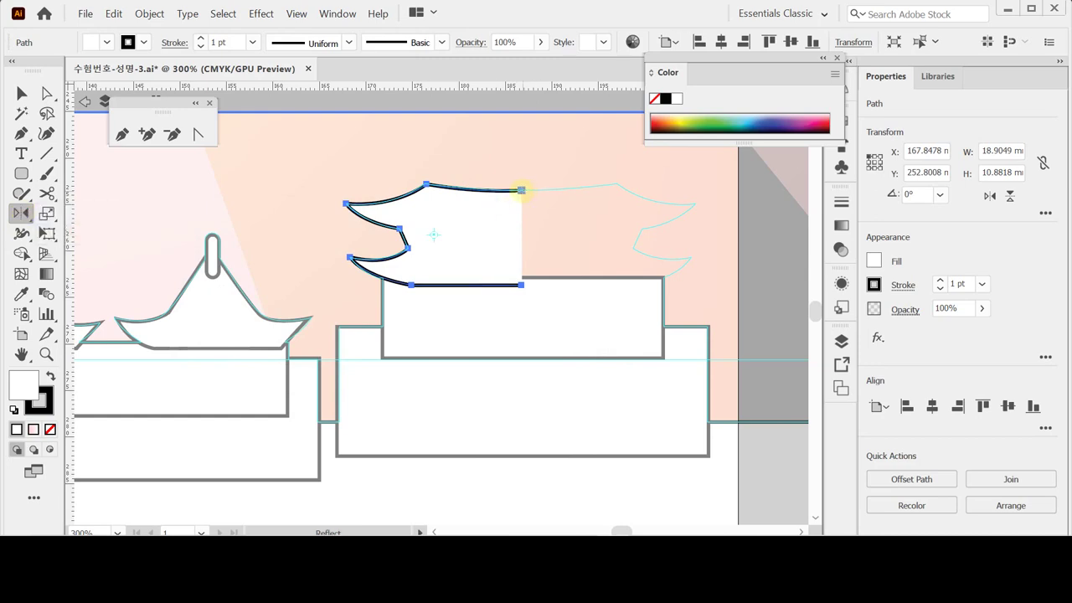
click(521, 191)
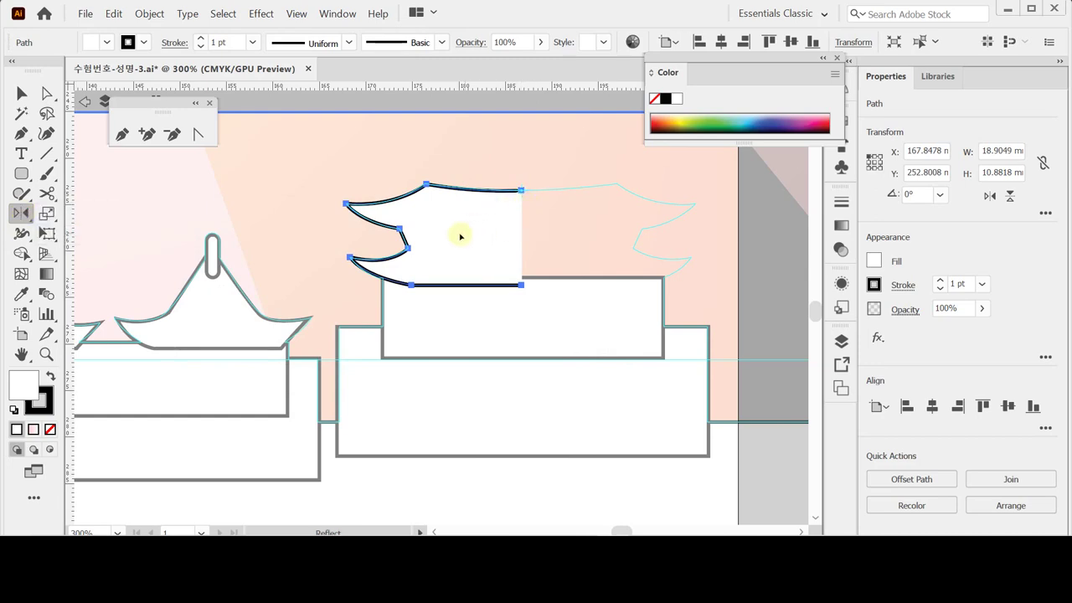
drag(442, 238, 609, 243)
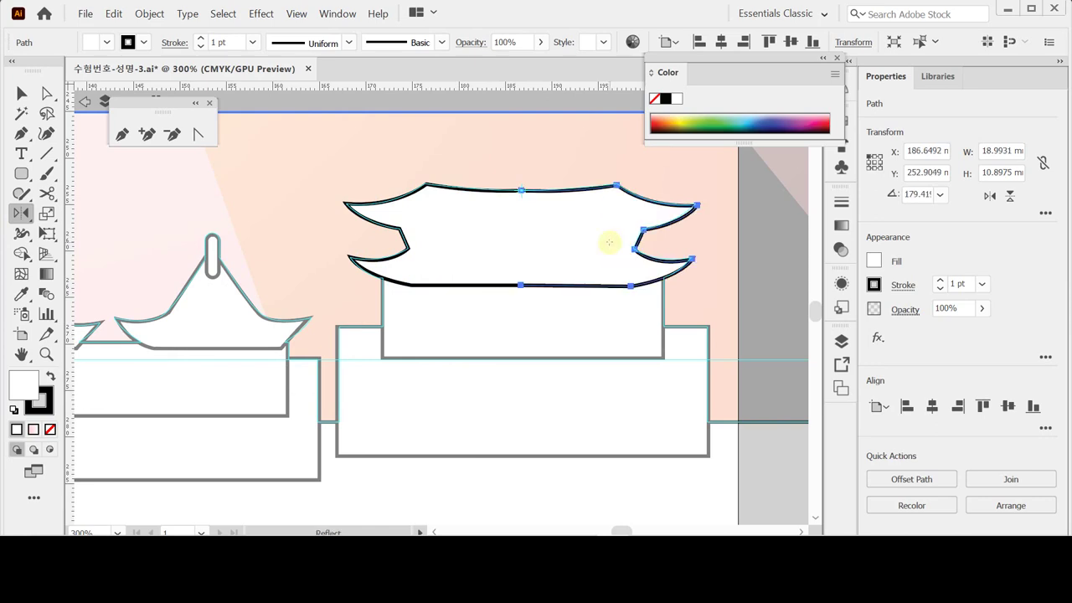
key(Delete)
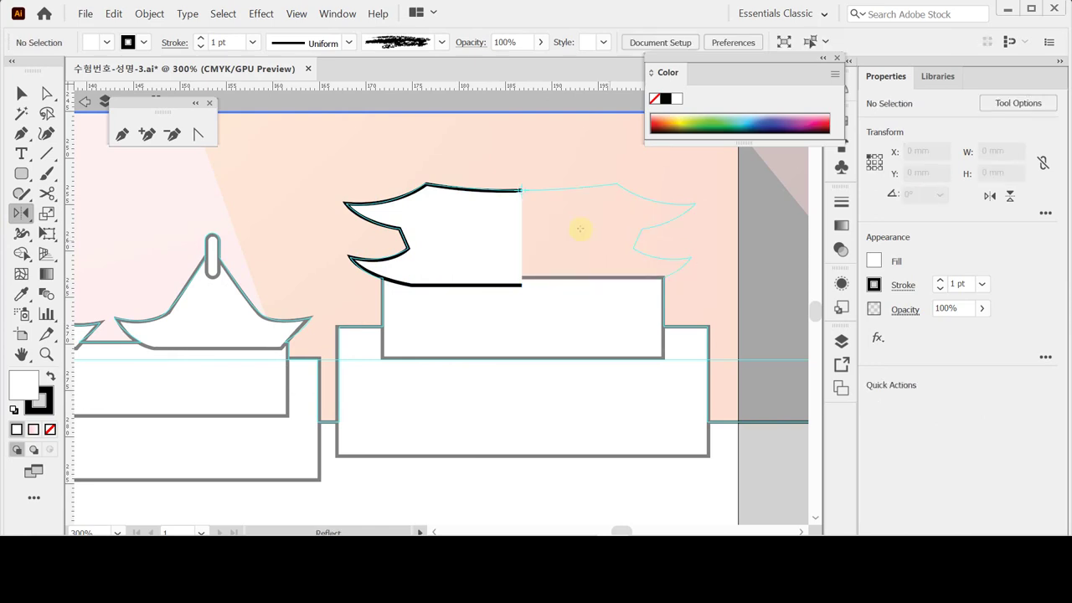
- Reflect a copy of the half roof across the vertical axis through its upper centre anchor to complete the two-tier roof
ctrl+click(478, 240)
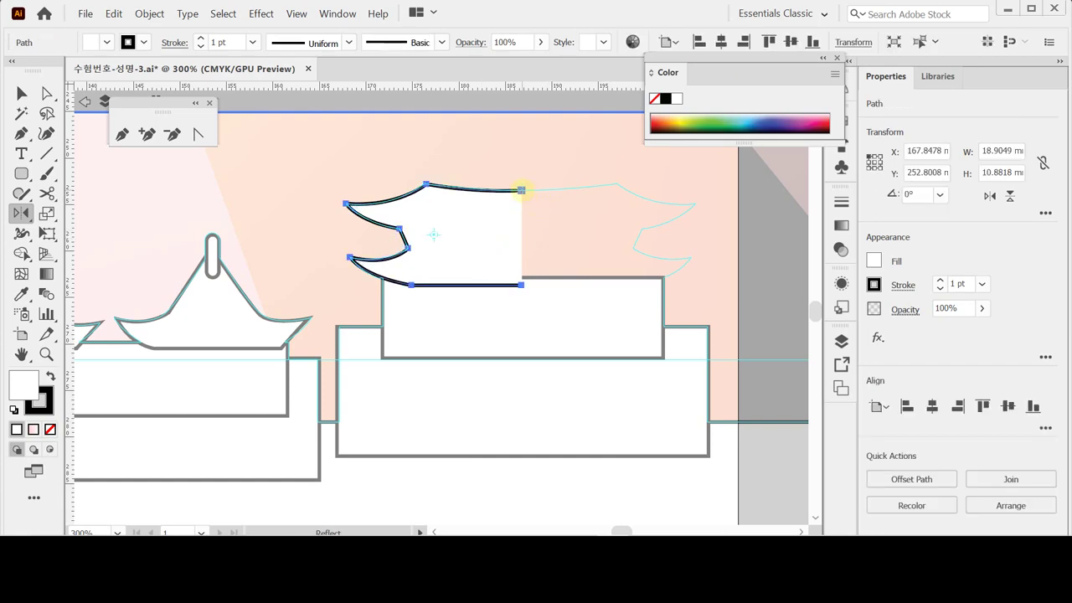
alt+click(520, 190)
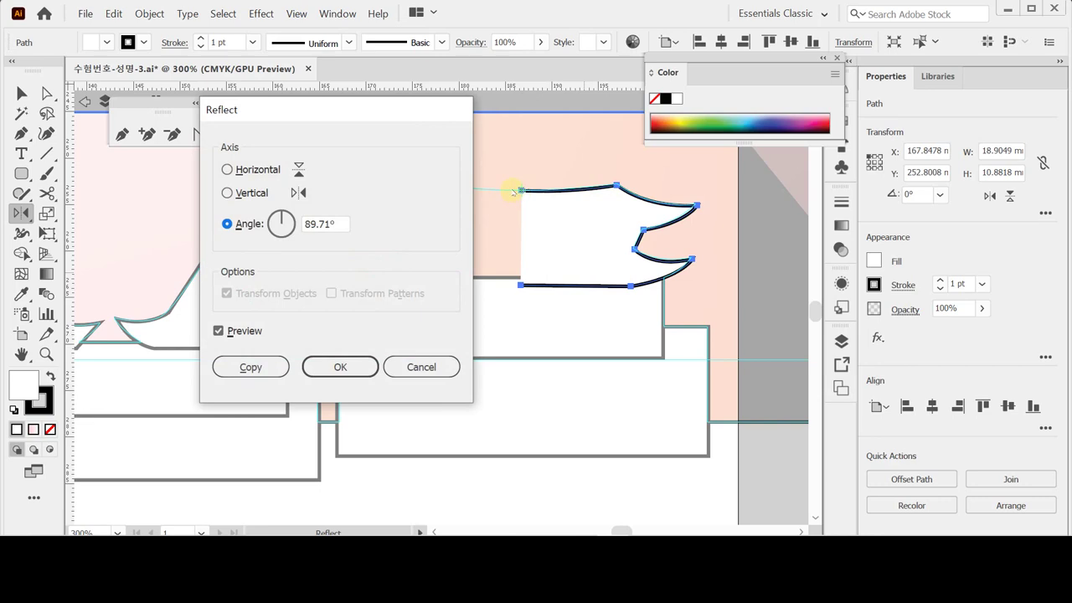
click(251, 192)
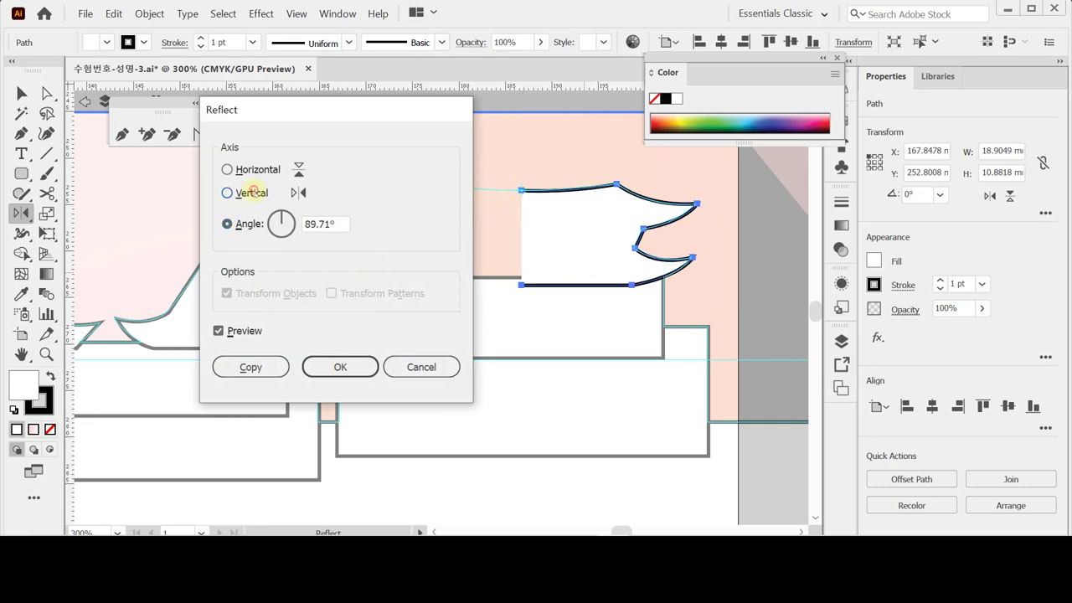
click(255, 367)
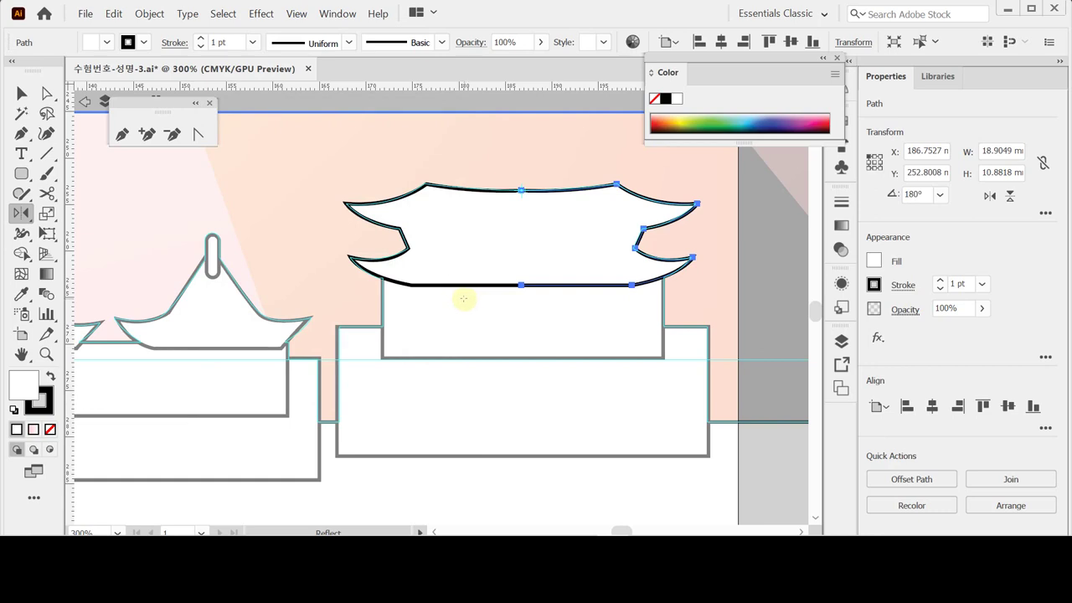
- Select all the skyline building and roof shapes together with the base rectangle and unite them into one shape
ctrl+alt+click(505, 313)
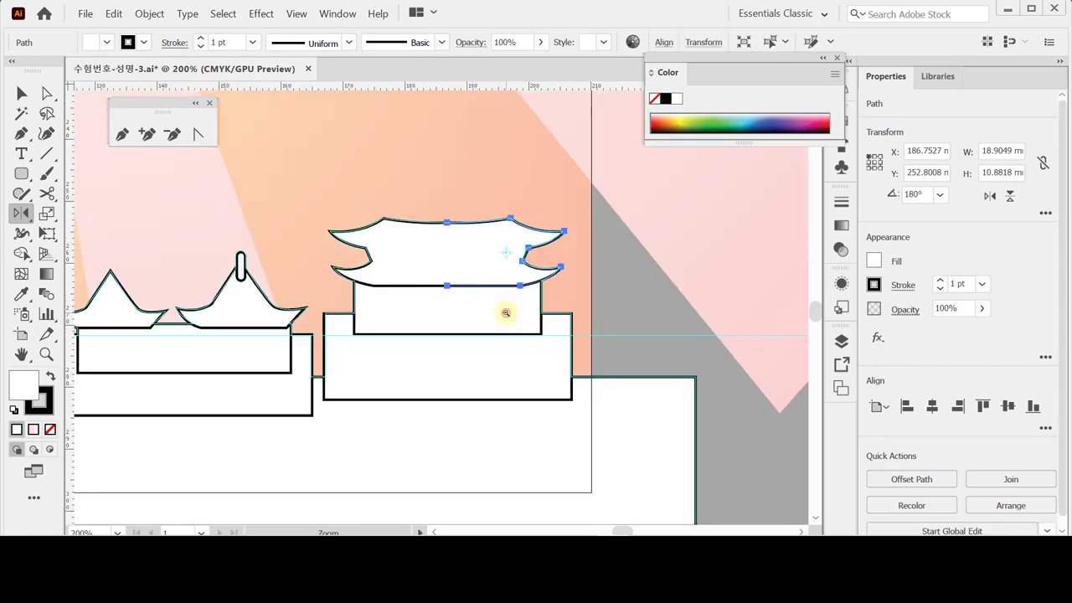
ctrl+alt+click(331, 326)
ctrl+click(270, 305)
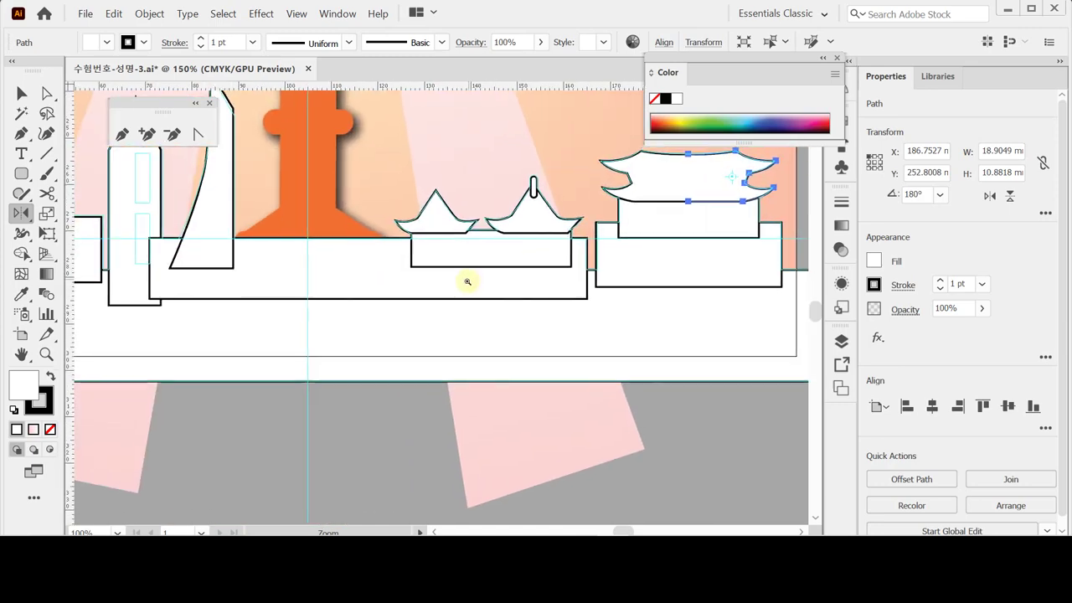
ctrl+alt+click(467, 282)
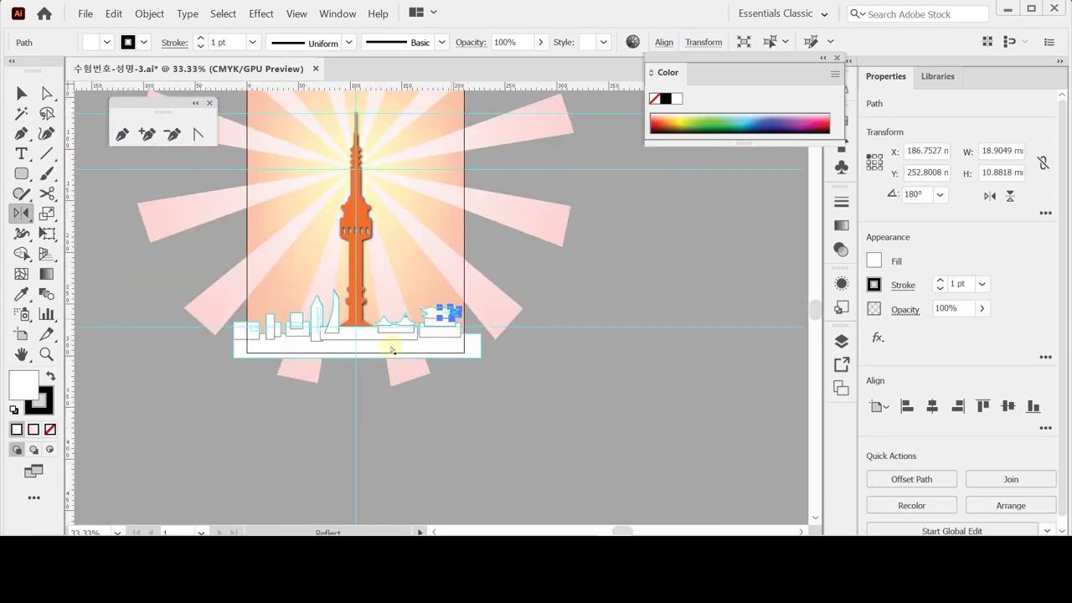
key(ctrl+a)
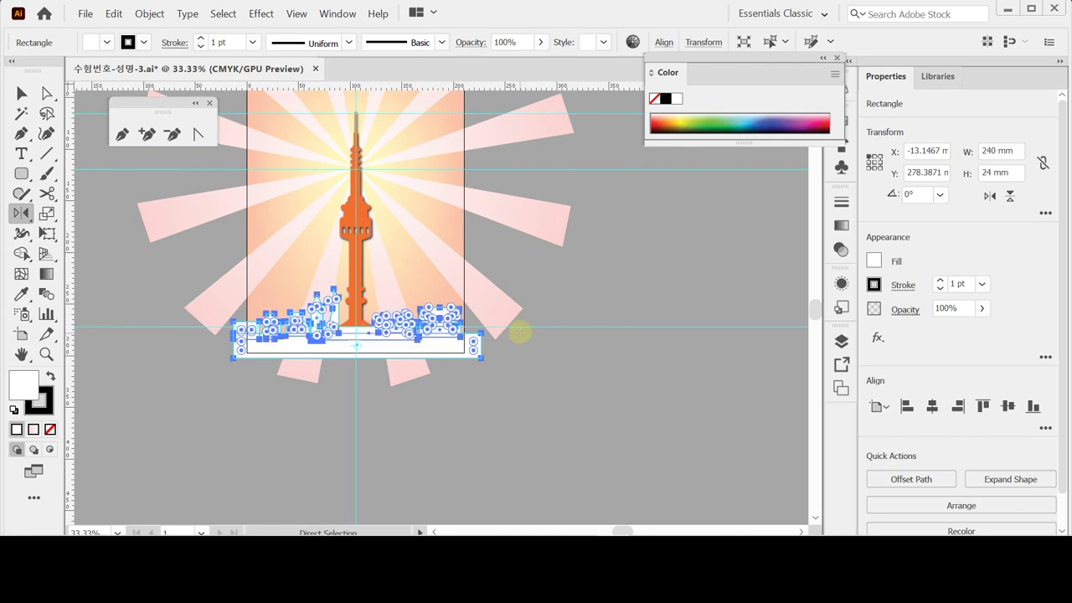
ctrl+click(516, 330)
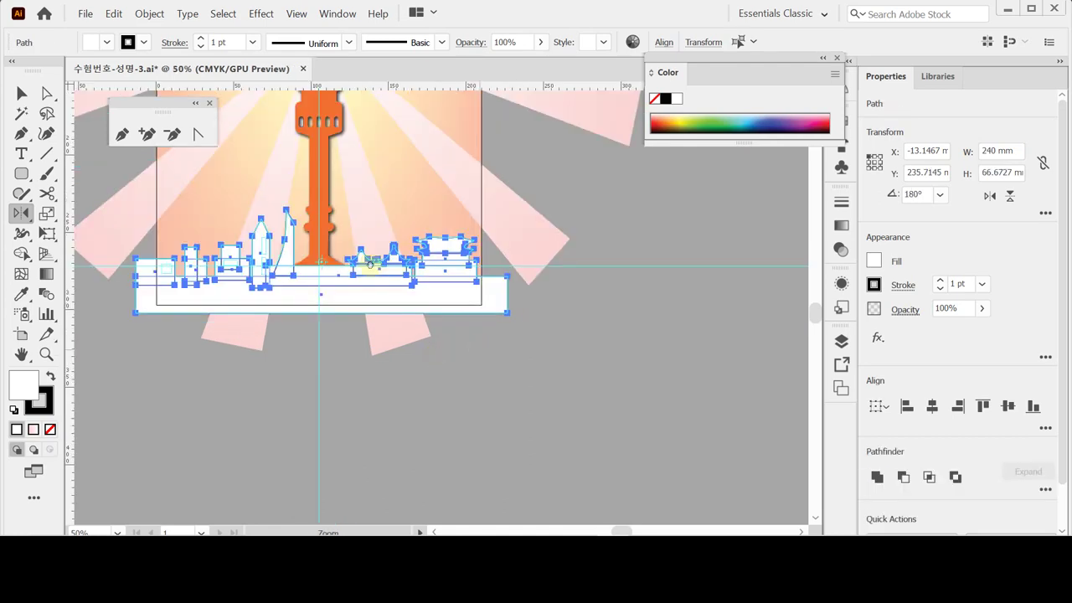
scroll(480, 348, up, 2)
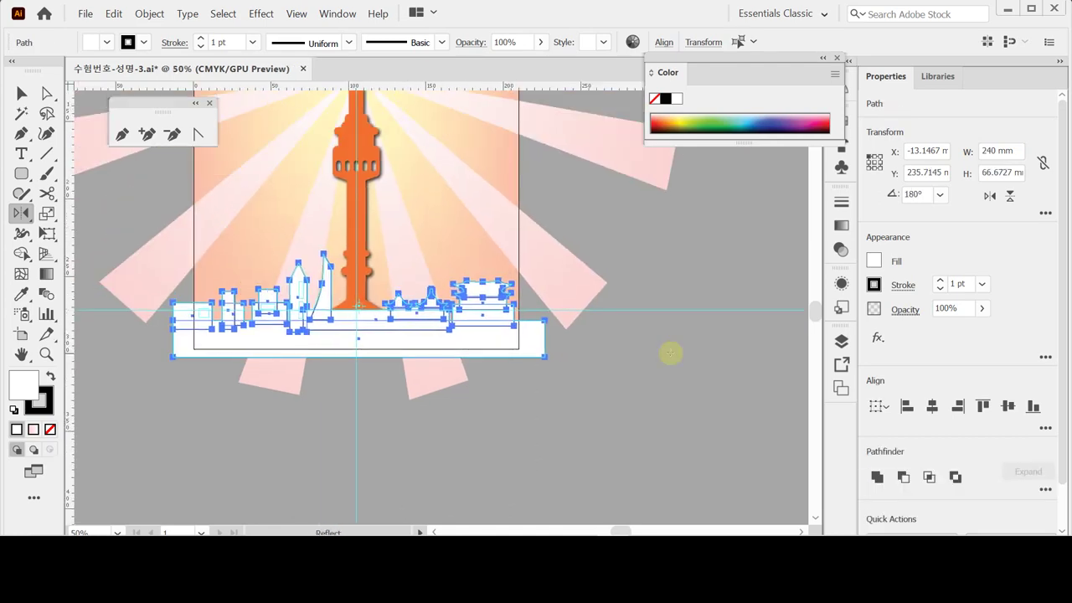
click(876, 476)
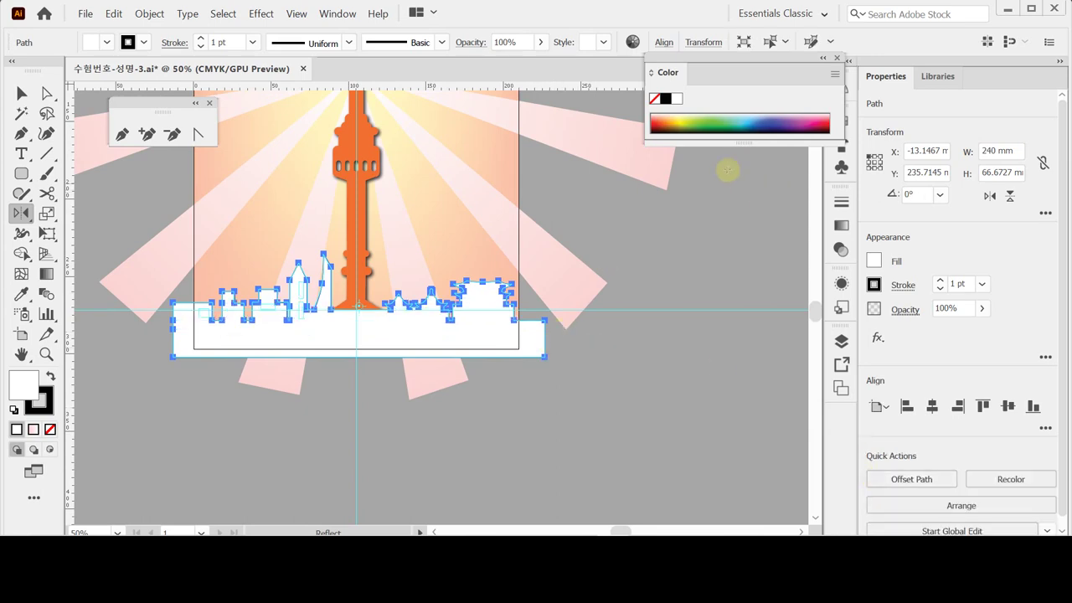
- Remove the united skyline's stroke and set its fill to C 40, M 60, Y 0, K 10
click(675, 74)
click(675, 73)
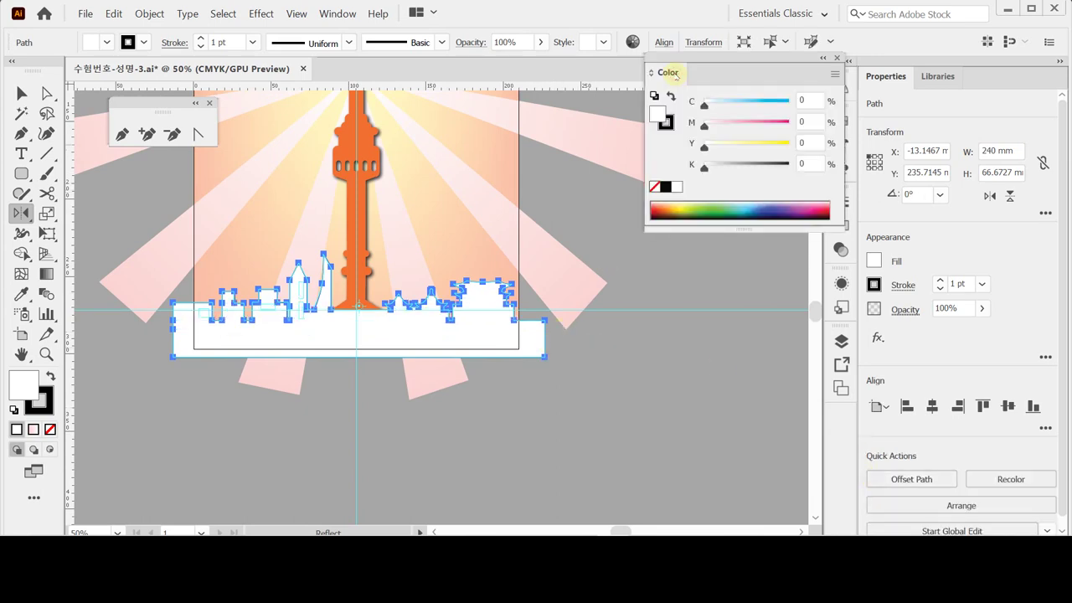
click(654, 186)
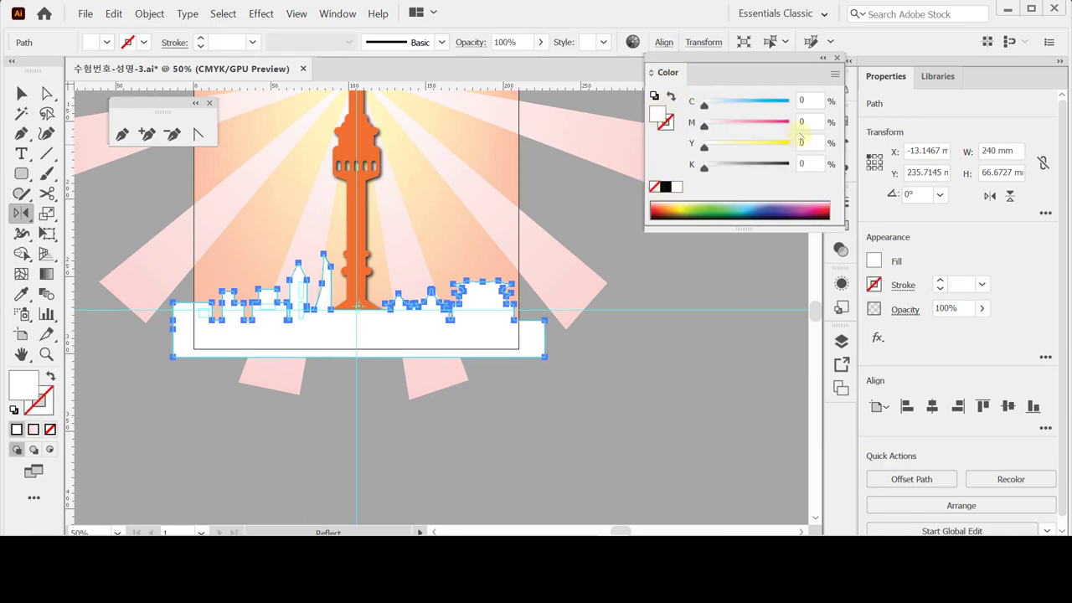
click(809, 100)
text(40)
key(Tab)
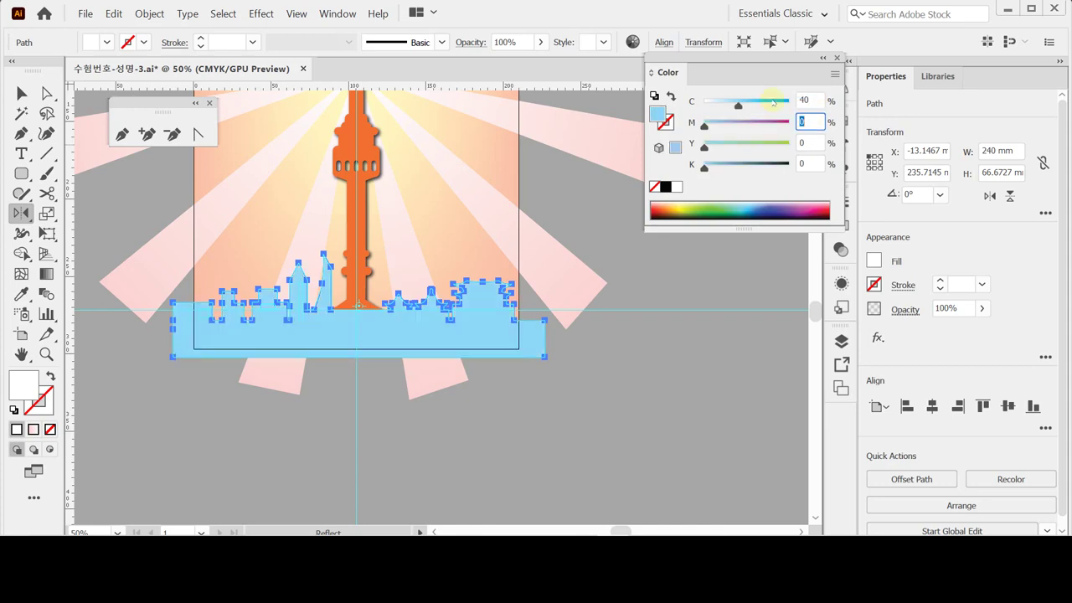
text(60)
key(Tab)
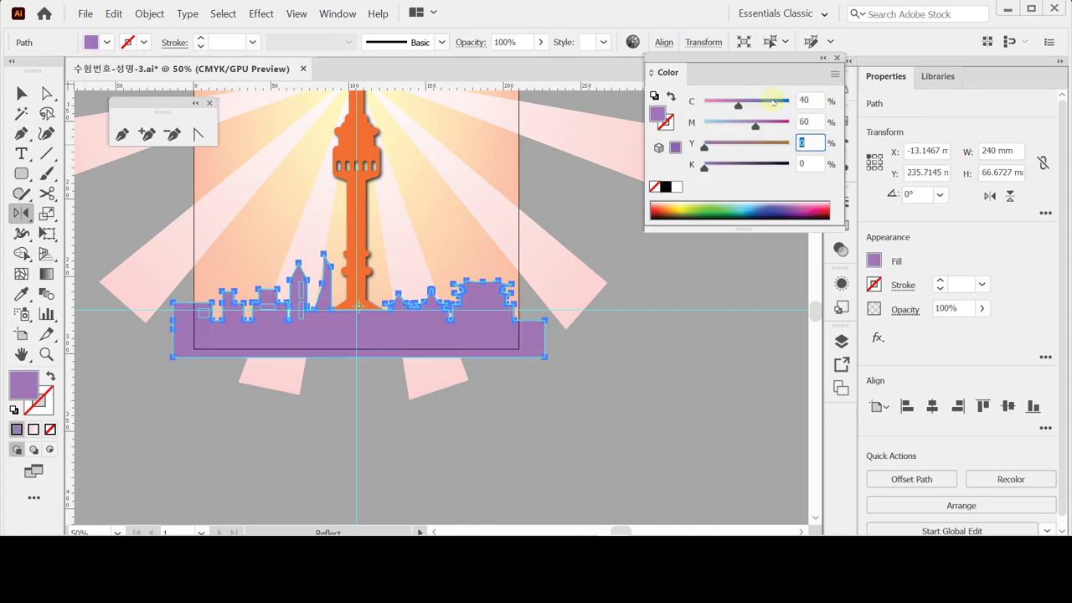
key(Tab)
text(10)
key(Tab)
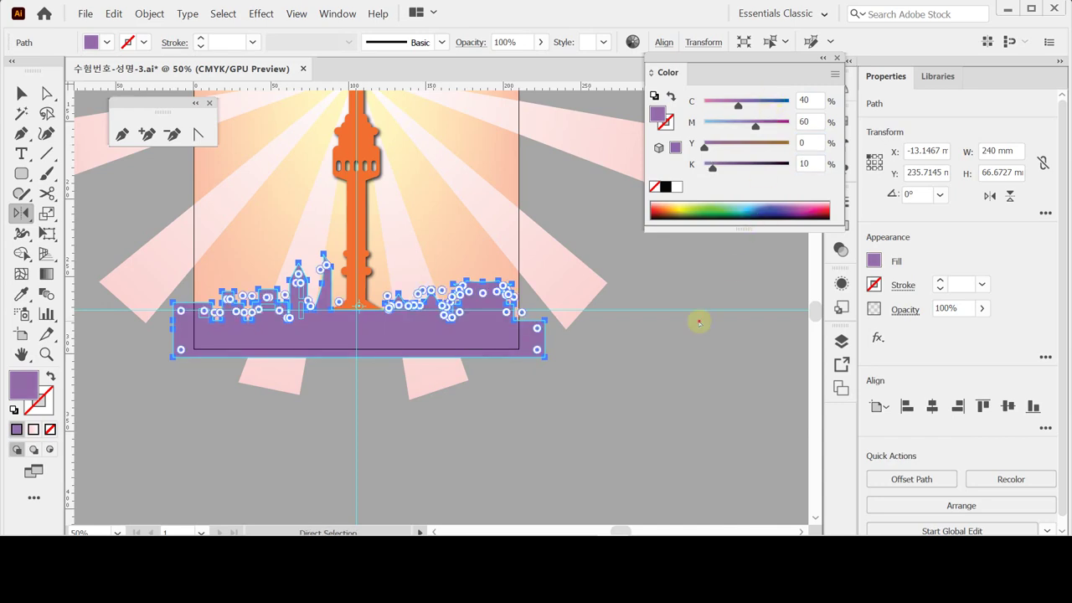
- Draw a window rectangle about 6.6 by 5.9 mm over the leftmost building's guide outline and set its fill's magenta to 9%
click(700, 320)
ctrl+click(299, 391)
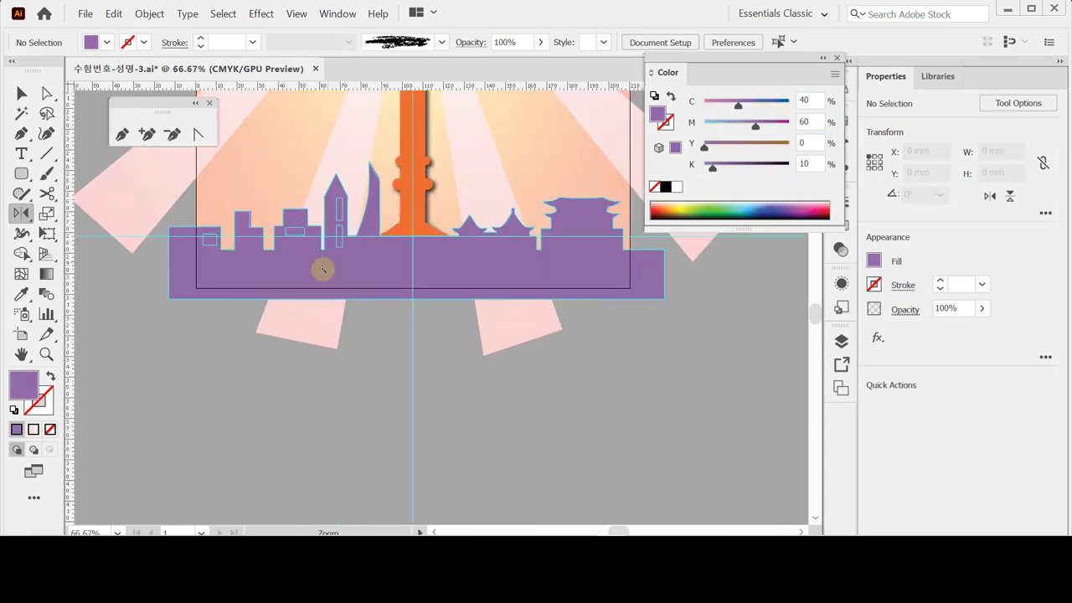
ctrl+click(320, 267)
ctrl+click(410, 313)
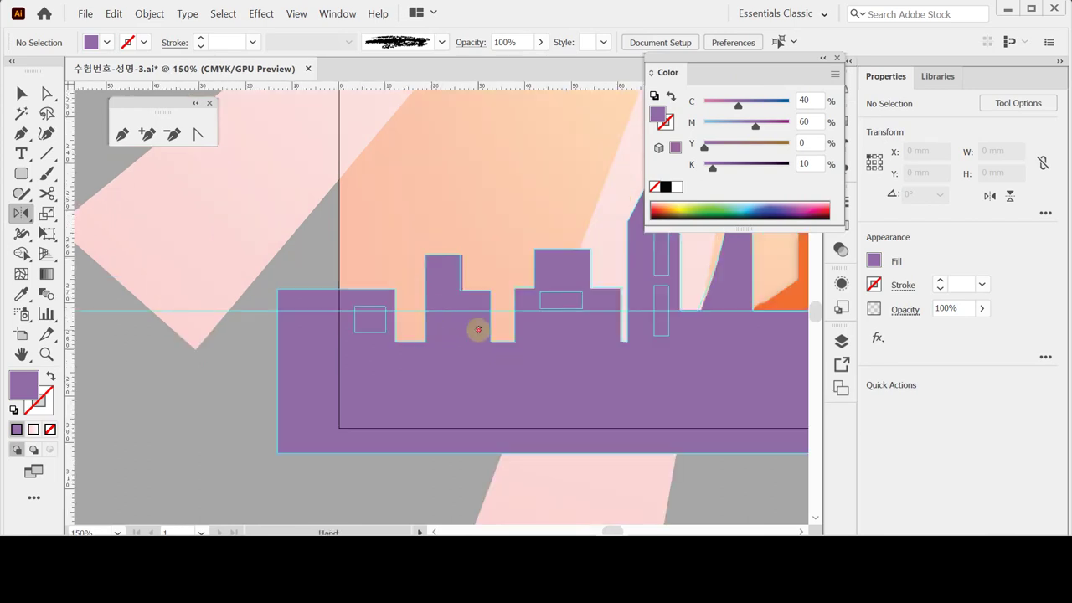
drag(478, 330, 398, 334)
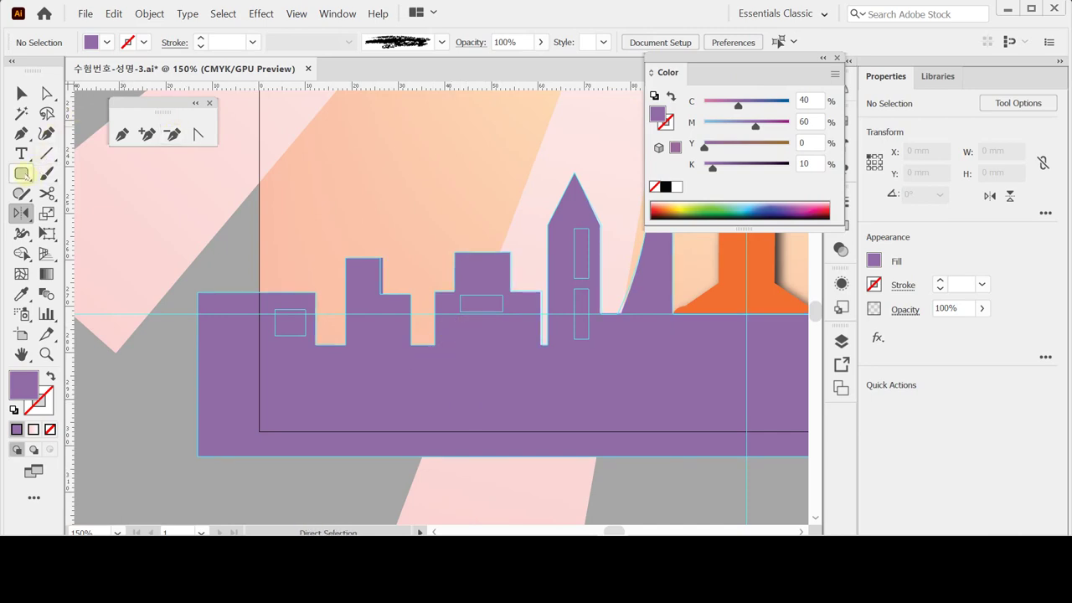
drag(23, 173, 102, 179)
click(102, 175)
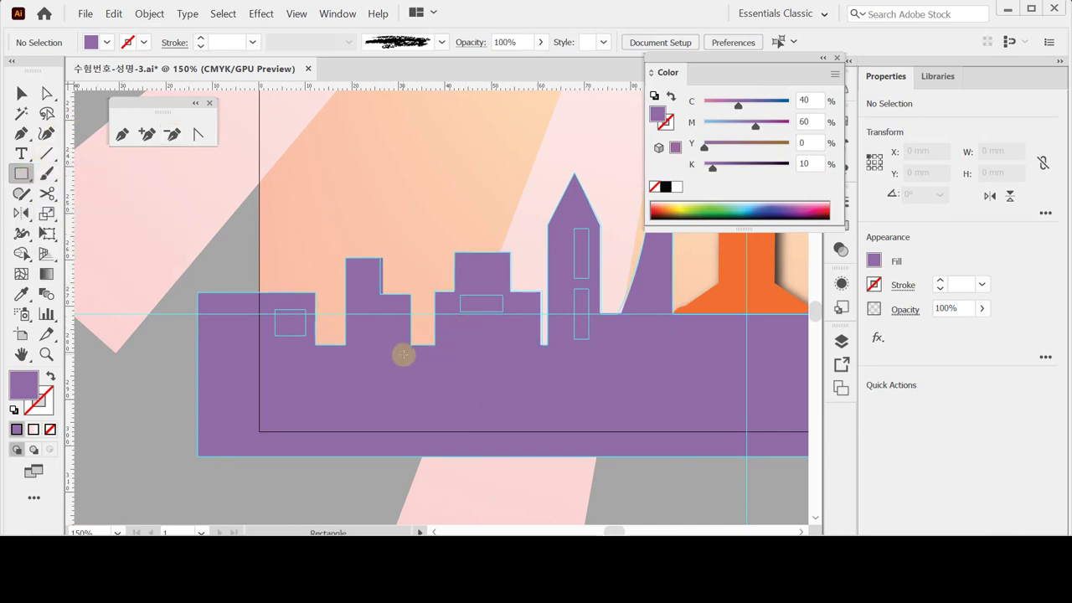
key(ctrl+plus)
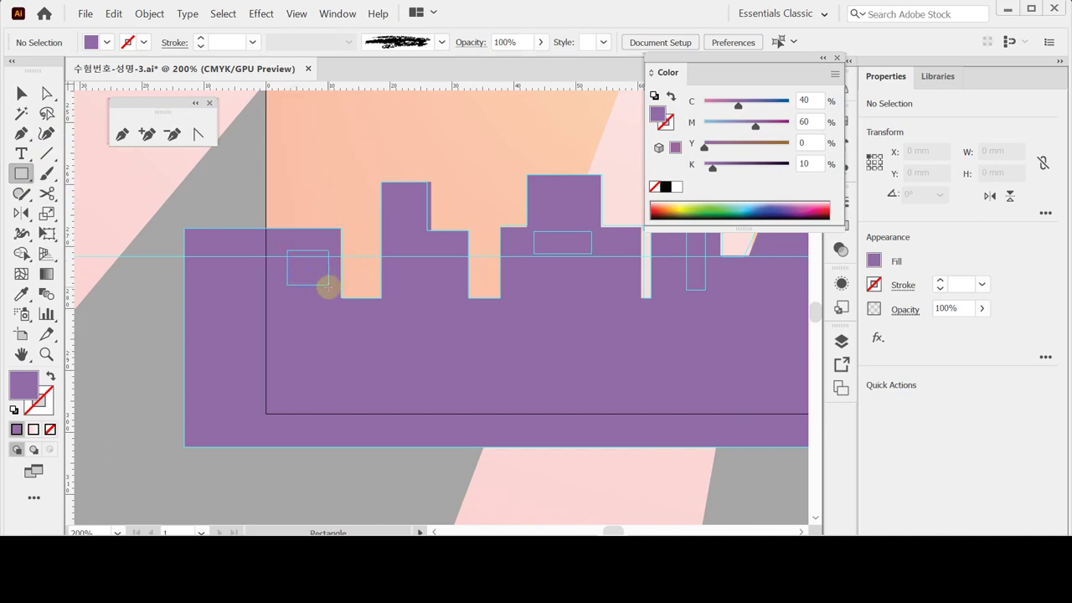
drag(327, 287, 325, 285)
click(709, 122)
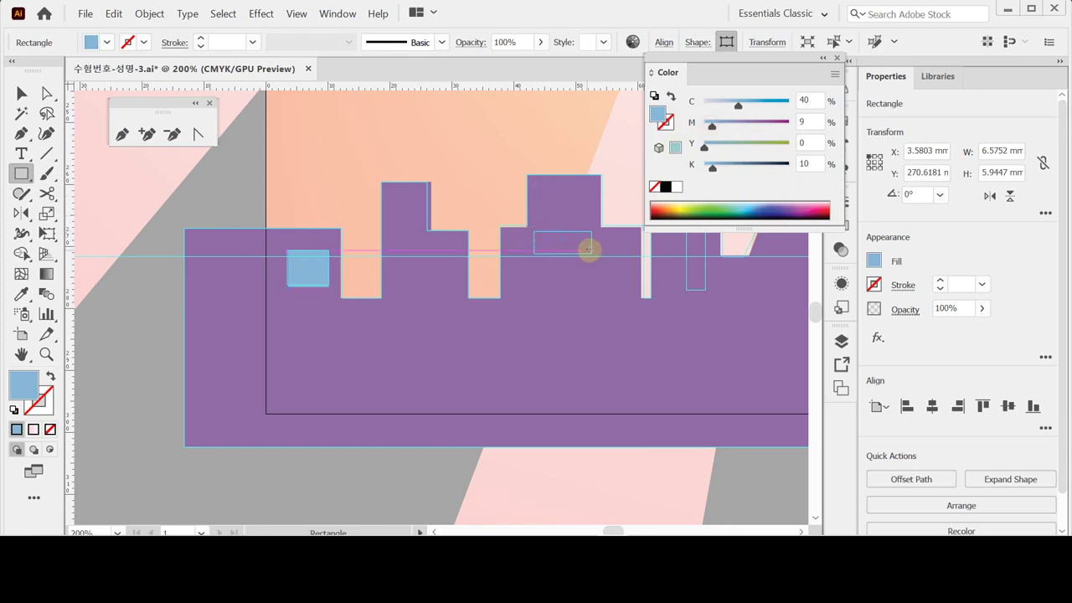
- Trace the wide window on the third building and two stacked windows, each about 2.5 by 10.9 mm, on the pointed tower
drag(589, 249, 591, 251)
scroll(441, 318, right, 5)
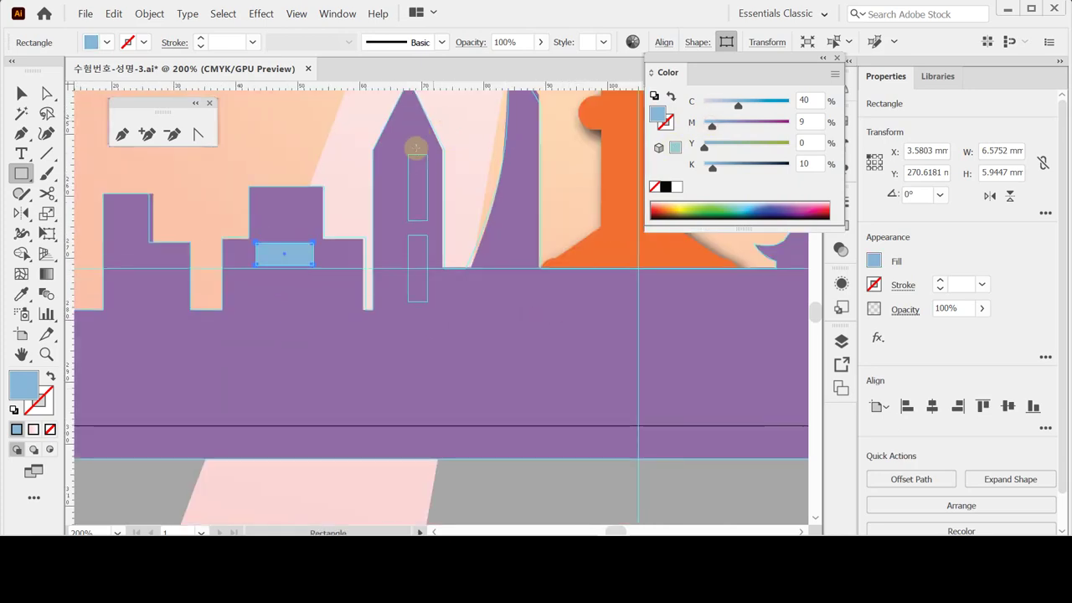
mouse_move(411, 156)
mouse_down()
mouse_move(424, 220)
mouse_move(416, 292)
mouse_move(421, 279)
mouse_up()
- Select the skyline with all its window rectangles and subtract the windows from it with Minus Front
key(ctrl+minus)
key(ctrl+minus)
ctrl+click(560, 288)
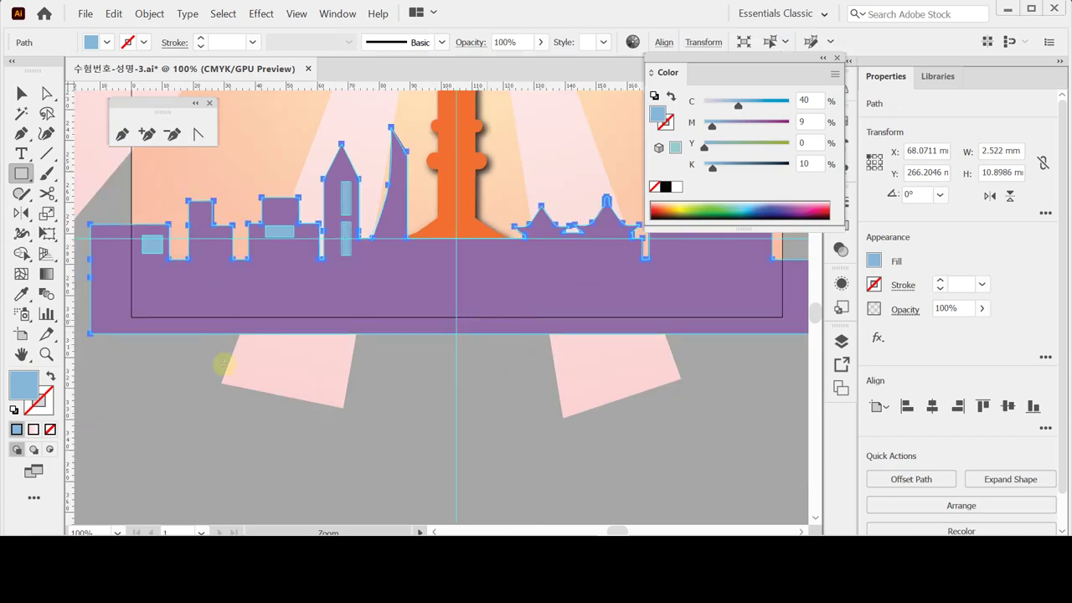
ctrl+click(224, 278)
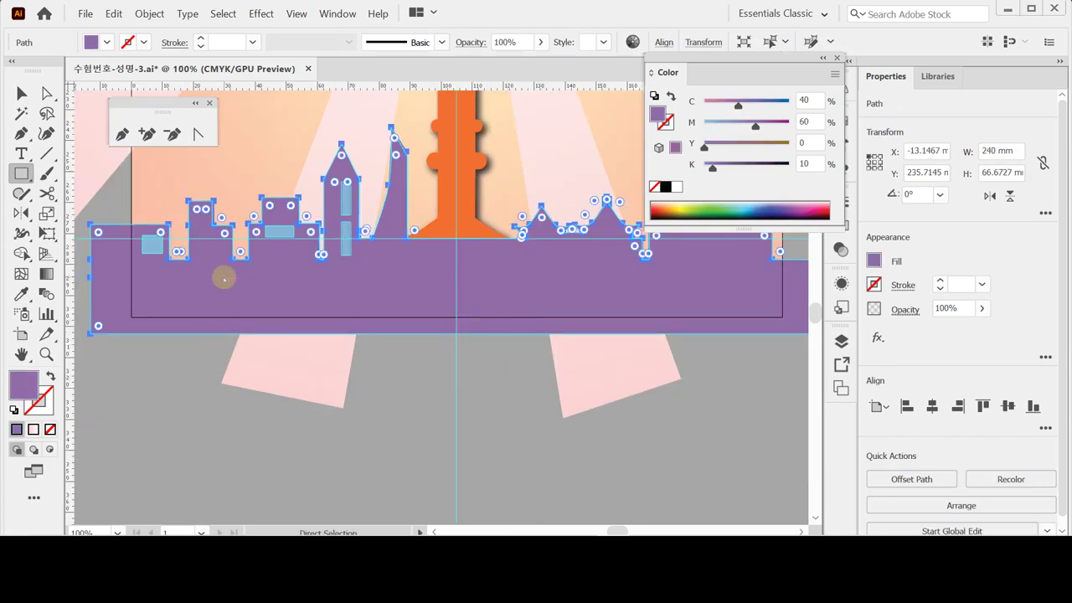
key(ctrl+a)
key(ctrl+minus)
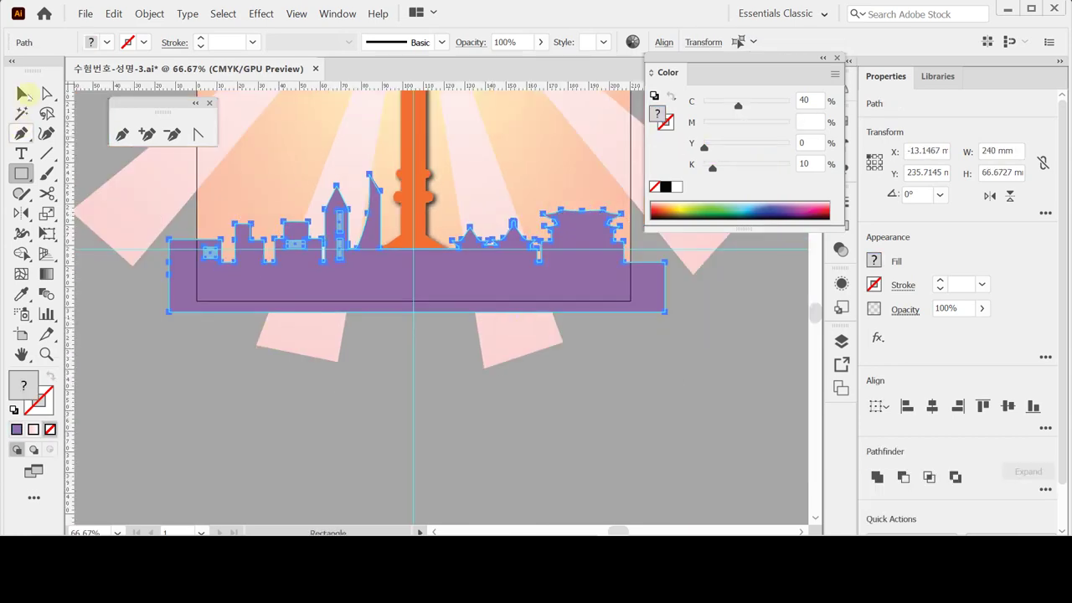
click(23, 93)
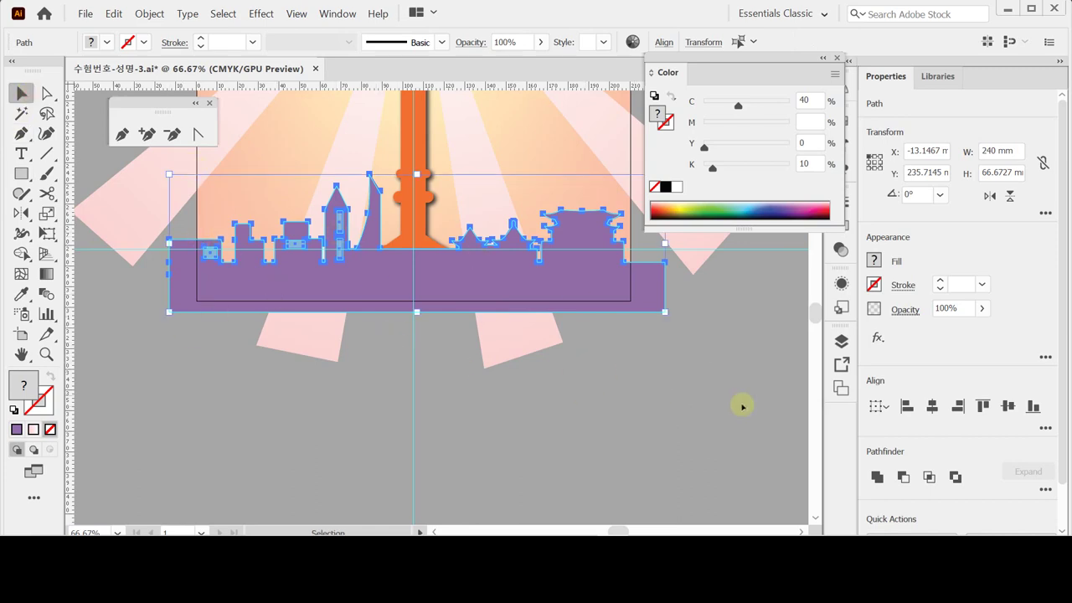
click(904, 476)
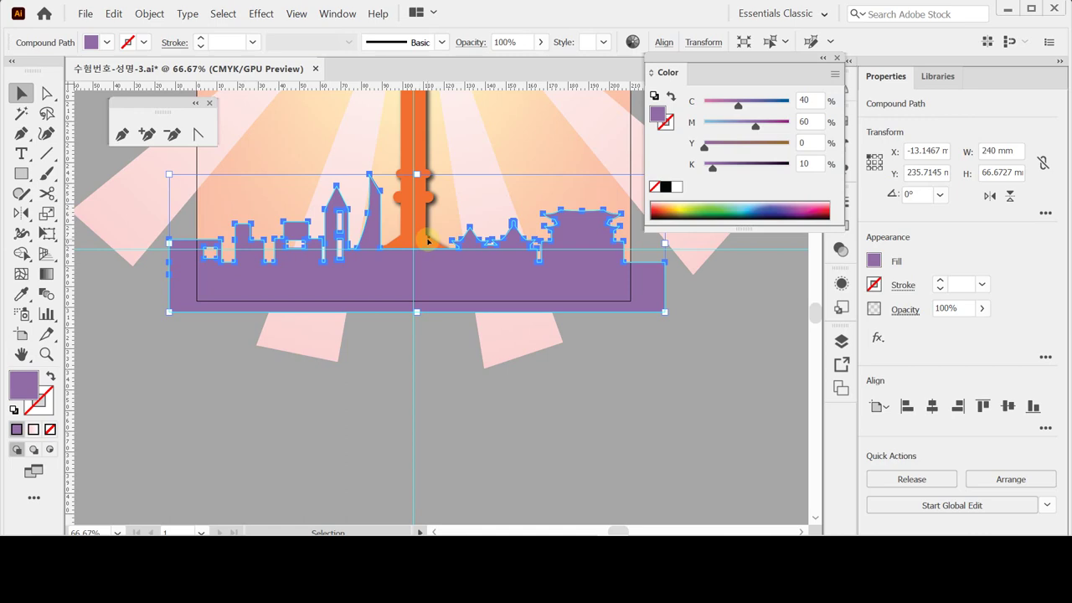
- Draw an open wavy path with the Pen tool across the tower above the skyline, with no fill and a white 2 pt stroke
key(ctrl+space)
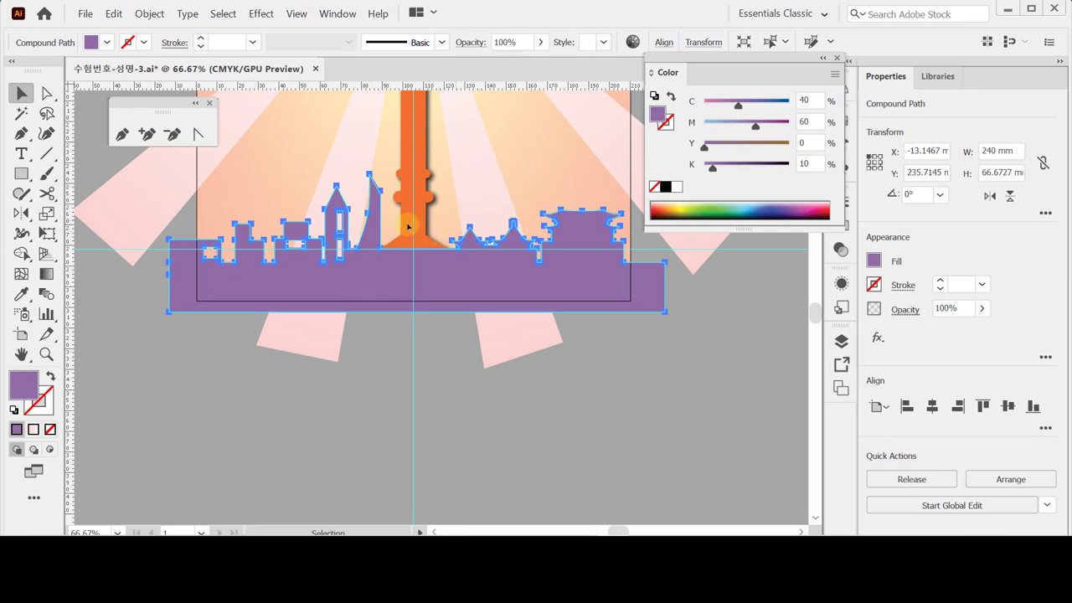
ctrl+alt+click(423, 225)
drag(423, 224, 361, 269)
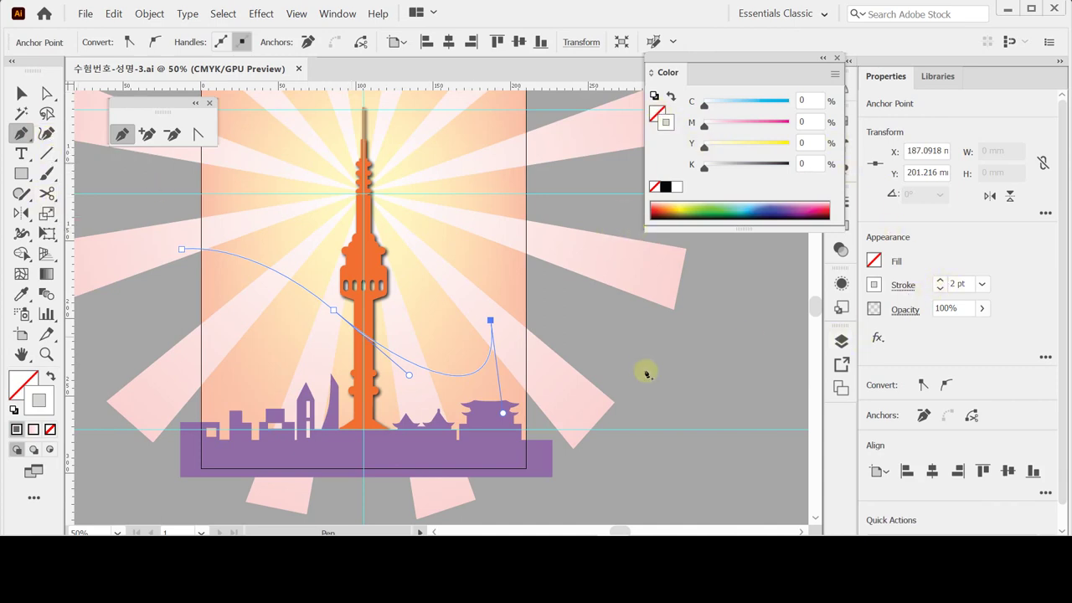
key(ctrl)
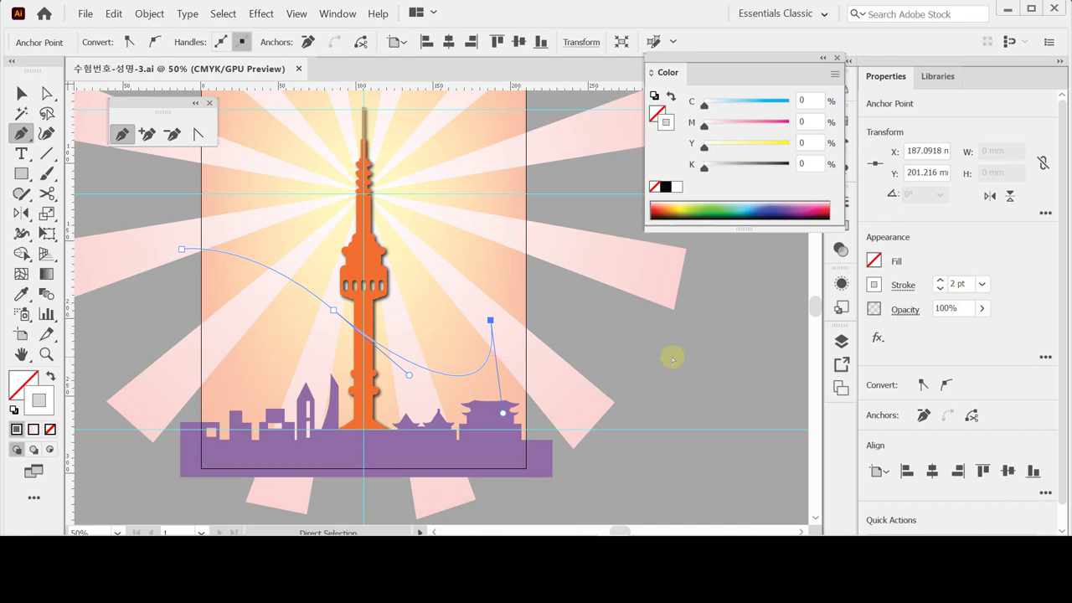
- Draw a second wavy path about 208 by 51 mm below the white one, with no fill and a C 50, M 40, 3 pt stroke
ctrl+click(672, 359)
key(ctrl+f)
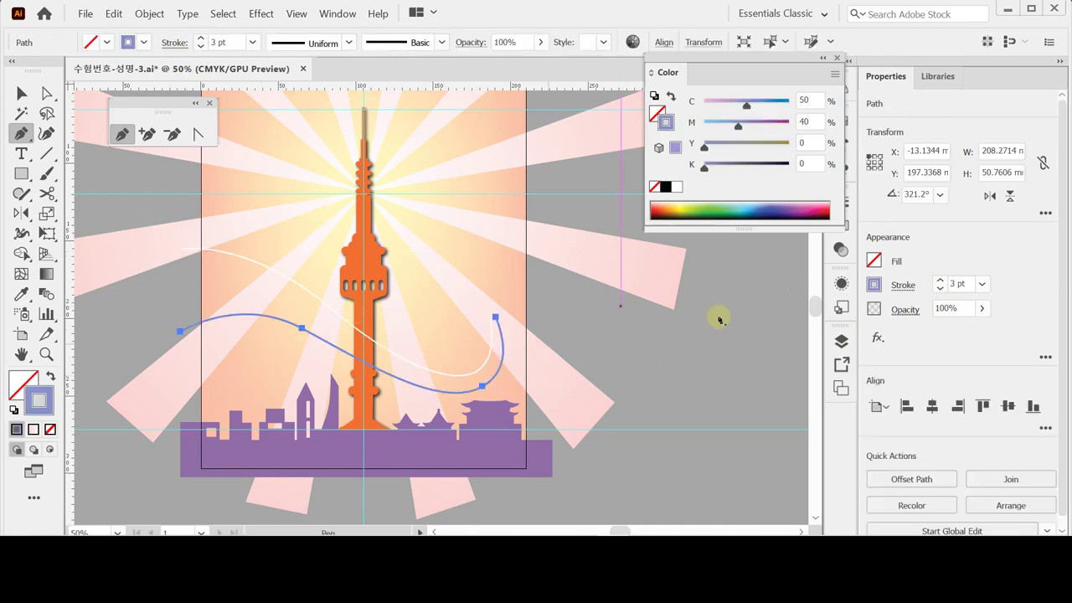
click(812, 121)
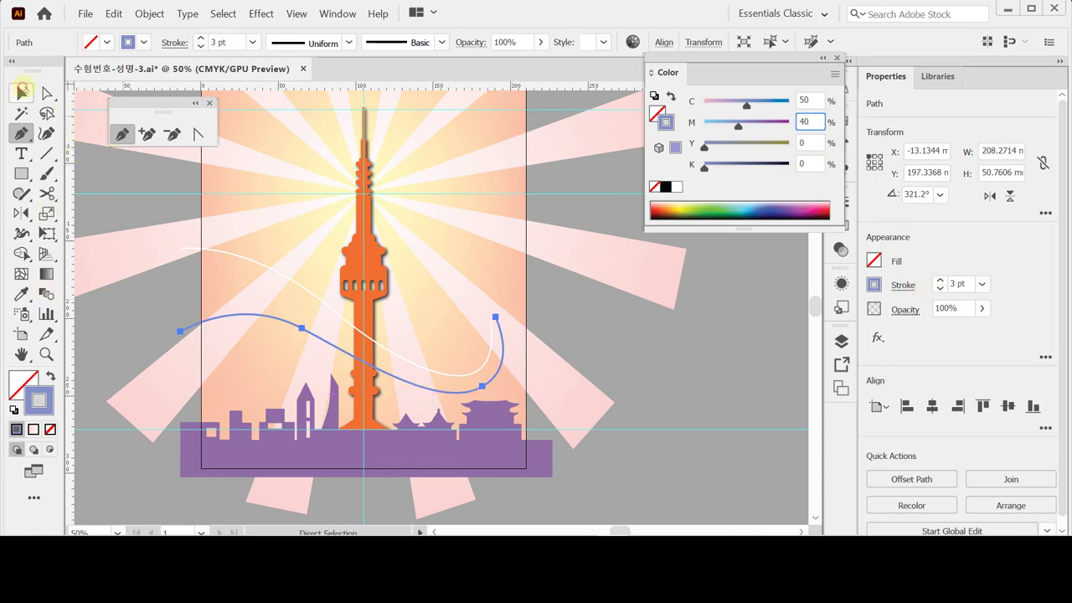
- Select both wavy paths and make a blend between them
click(23, 91)
shift+click(289, 281)
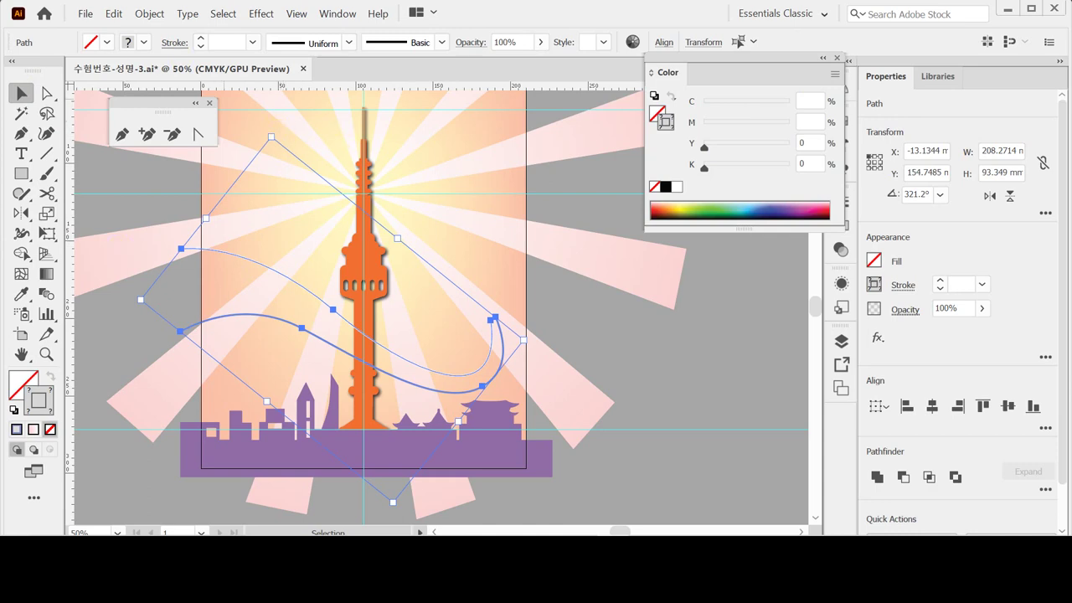
click(149, 13)
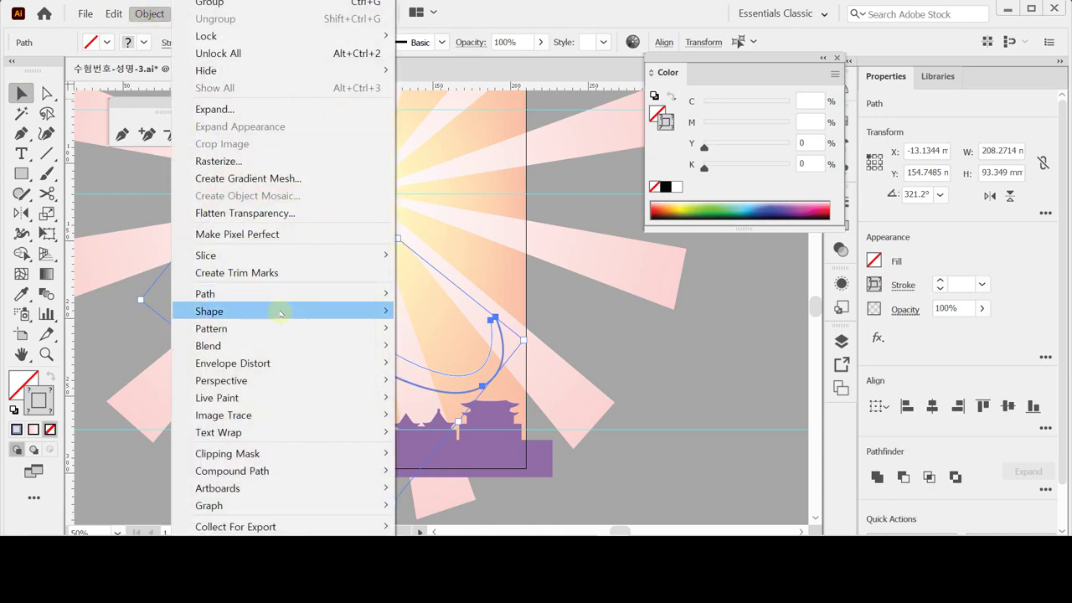
mouse_move(289, 345)
click(432, 345)
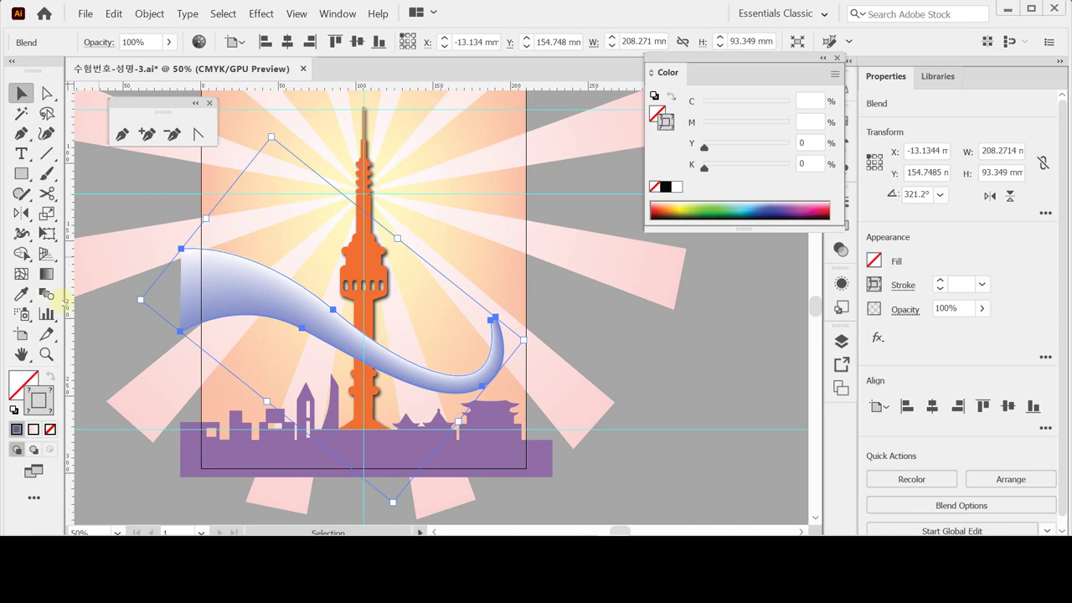
- Set the wavy ribbon blend's spacing to Specified Steps with 10 steps
click(46, 295)
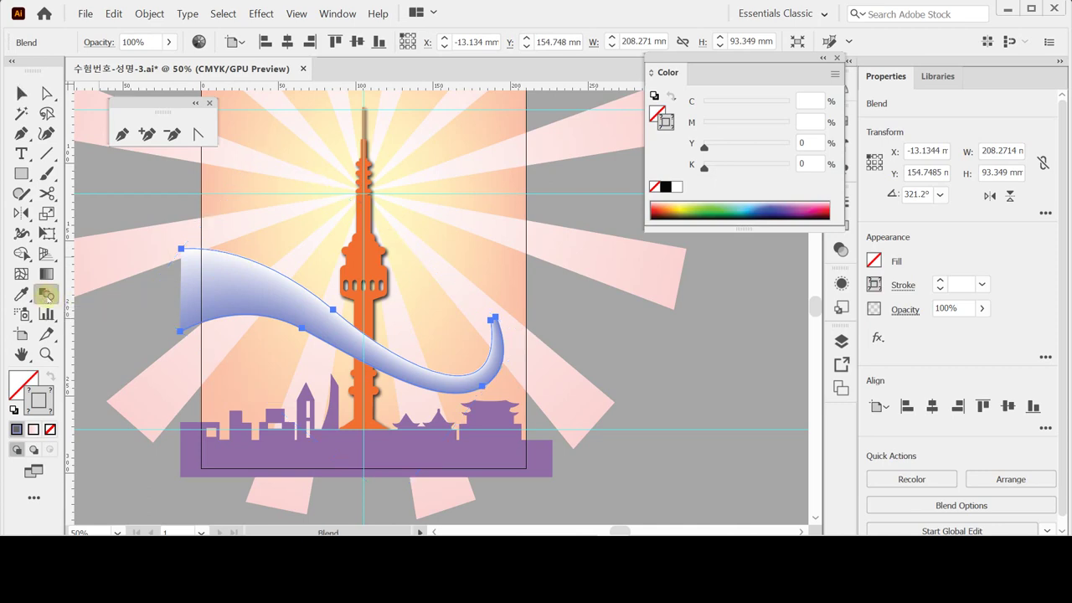
double_click(46, 295)
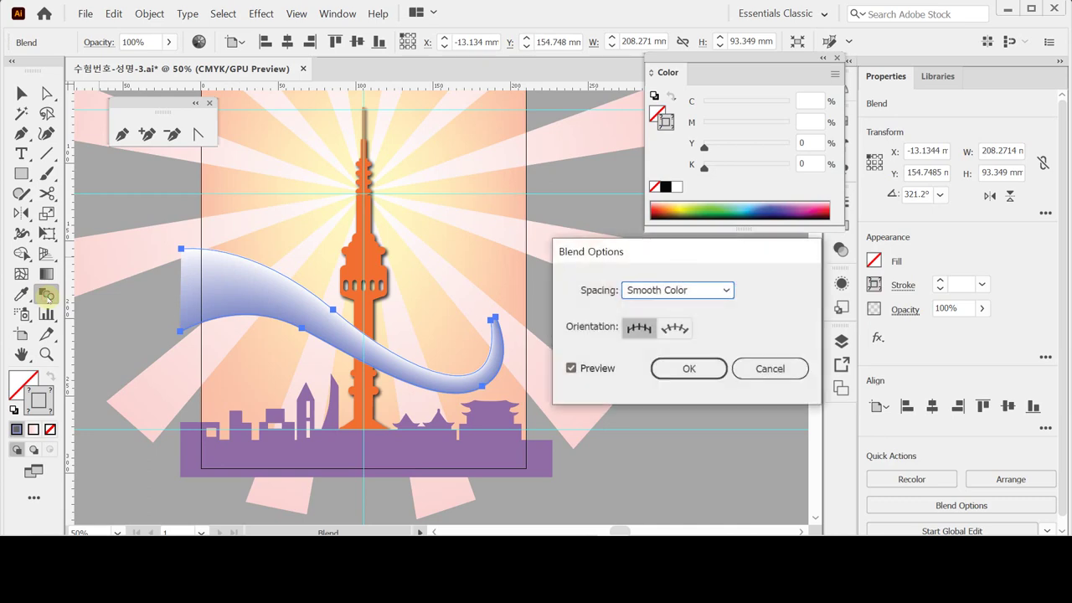
drag(580, 255, 516, 237)
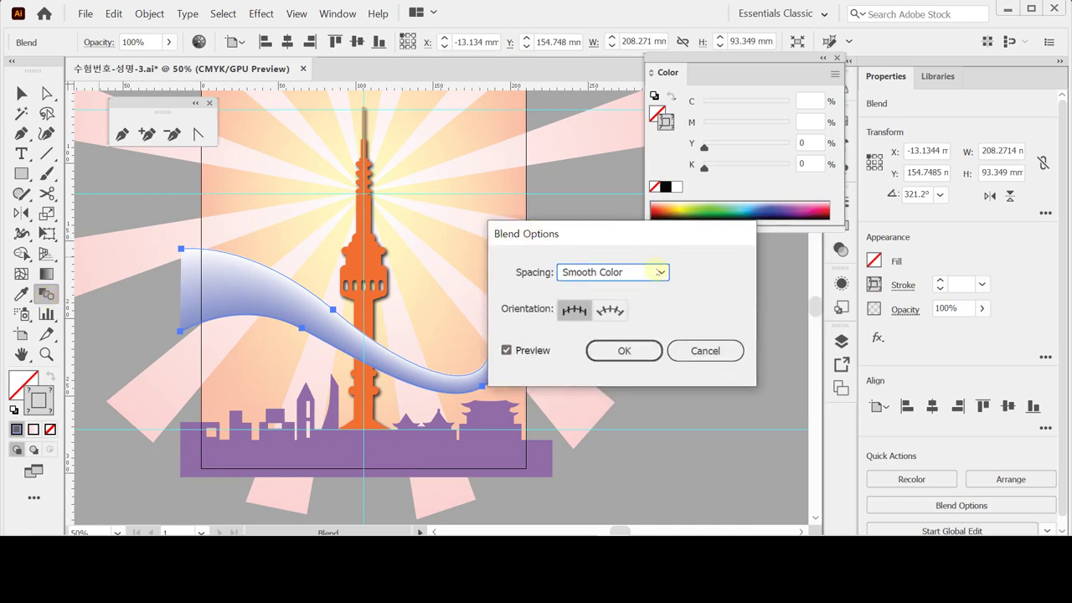
click(658, 271)
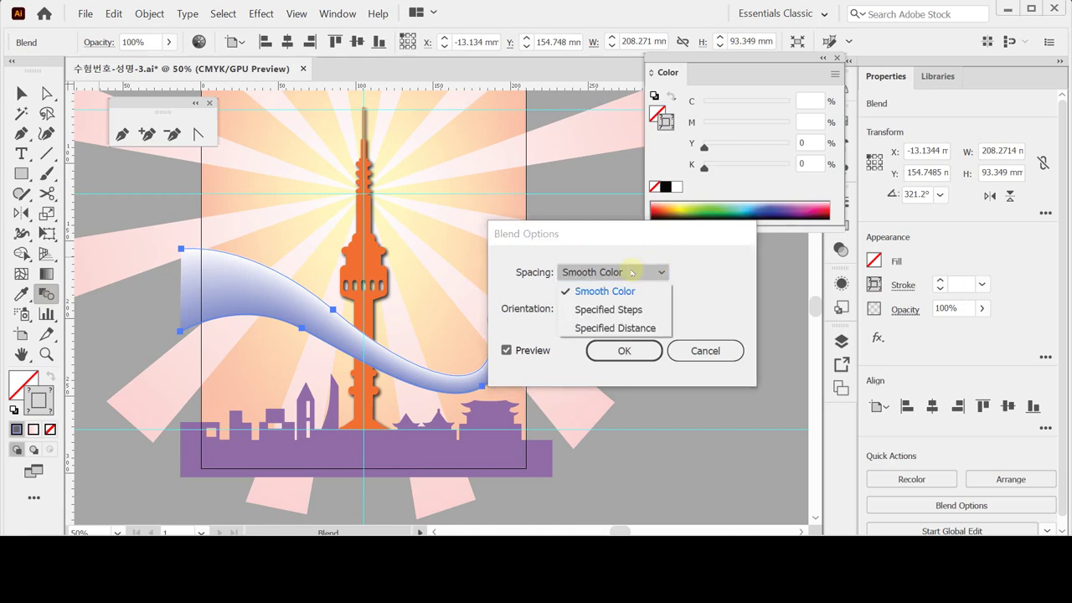
click(654, 310)
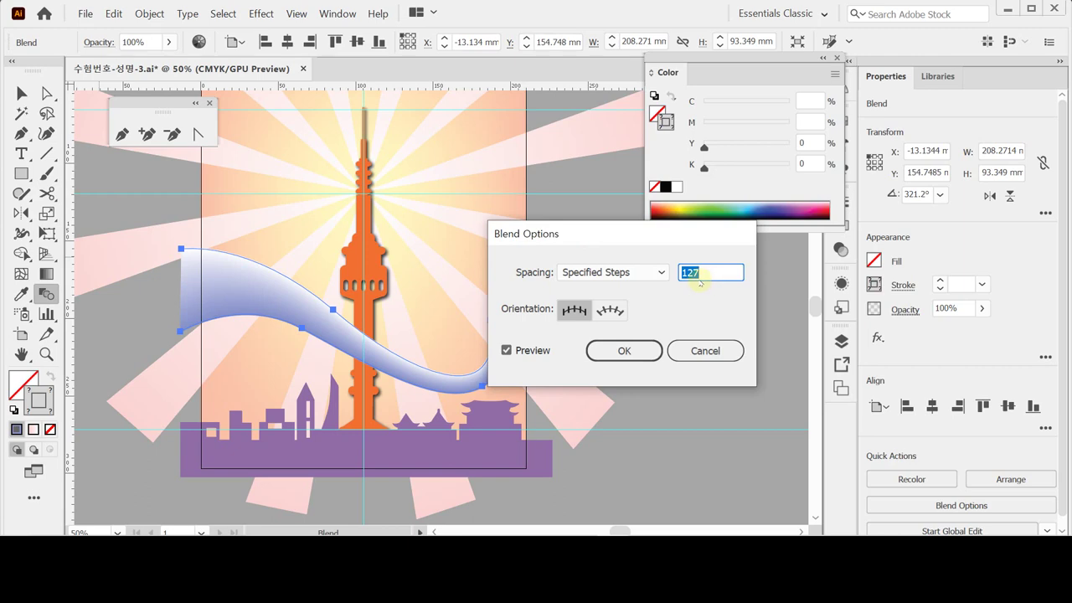
text(10)
key(Tab)
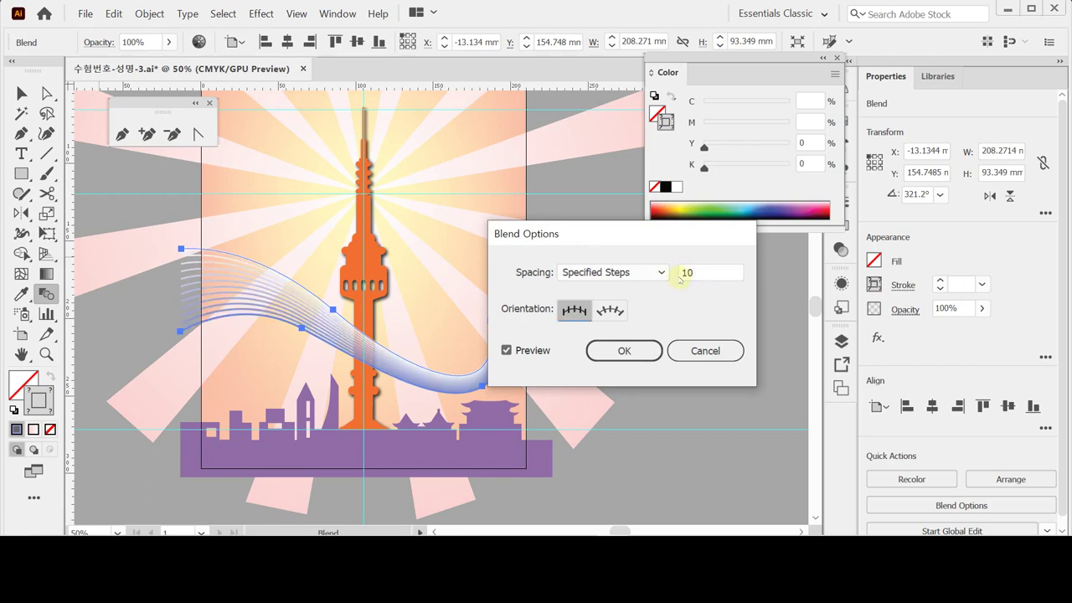
click(637, 352)
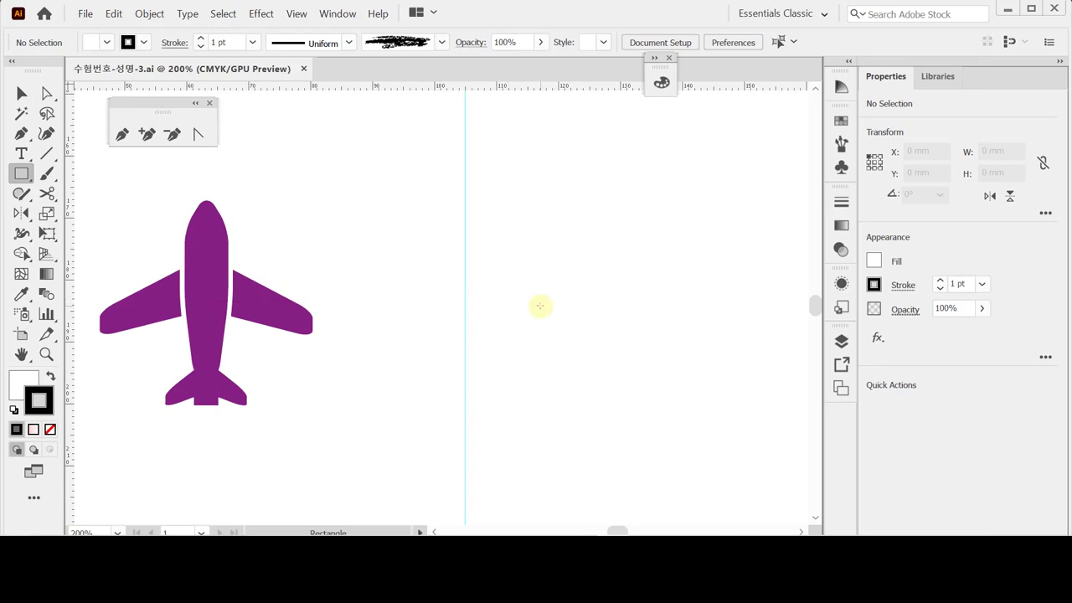
- Create a 7 by 24 mm rectangle for the fuselage and place it over the vertical guide beside the purple airplane
click(433, 242)
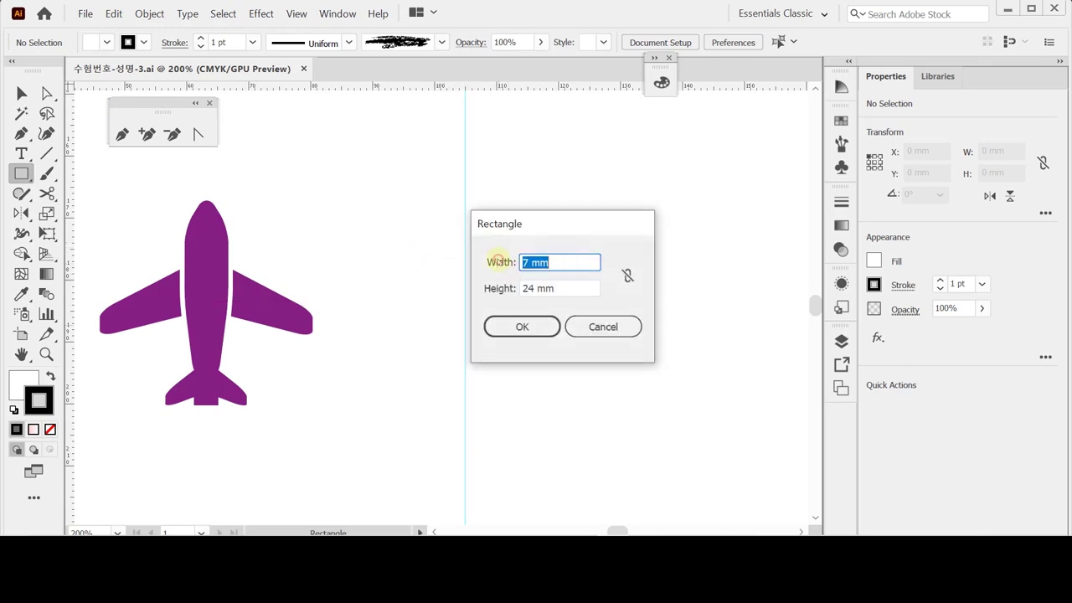
key(Tab)
click(512, 326)
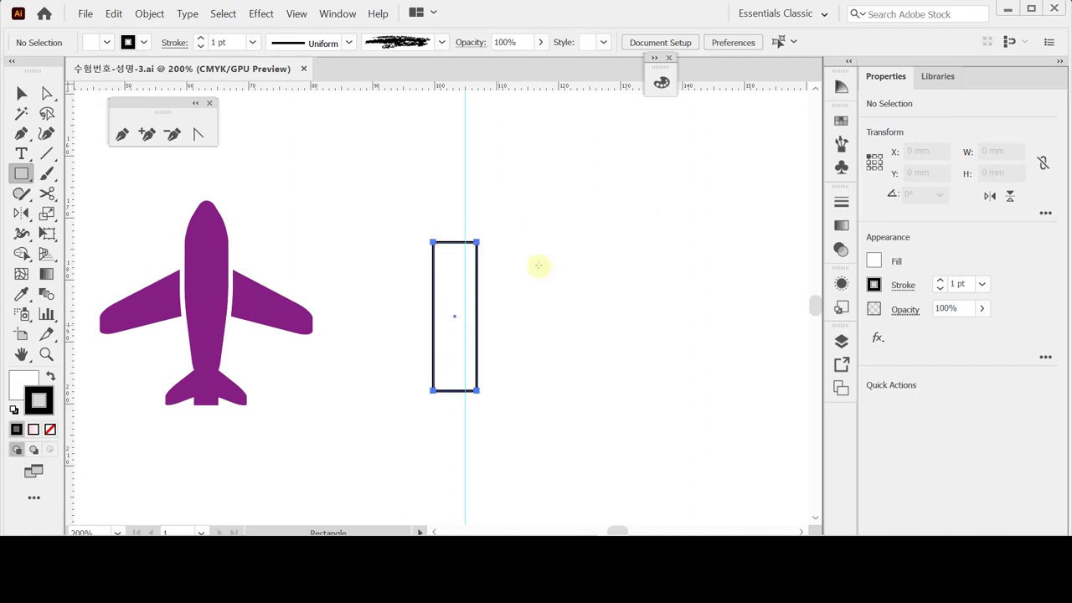
drag(454, 333, 464, 323)
scroll(515, 256, down, 1)
scroll(515, 255, right, 1)
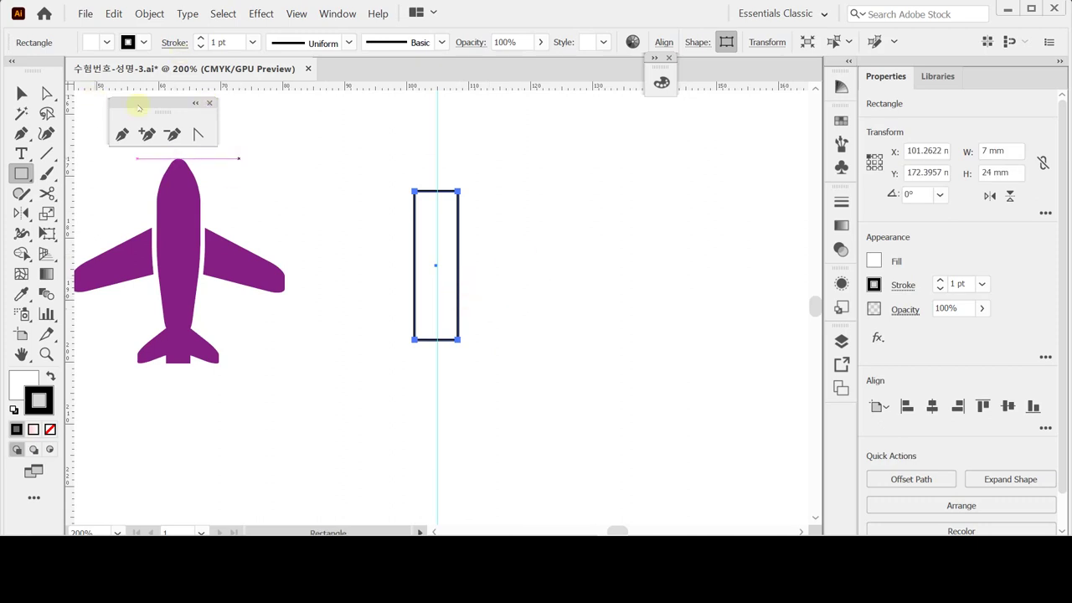
- Add anchor points to the fuselage rectangle and raise its top middle point about 7 mm to form a pointed nose
key(ctrl)
click(147, 14)
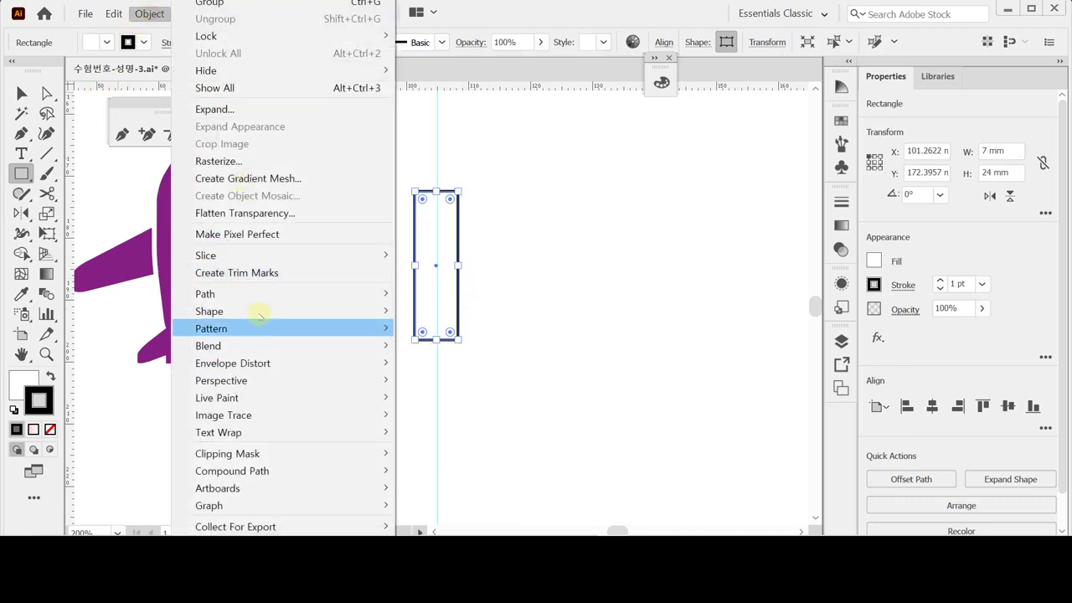
mouse_move(258, 298)
click(556, 404)
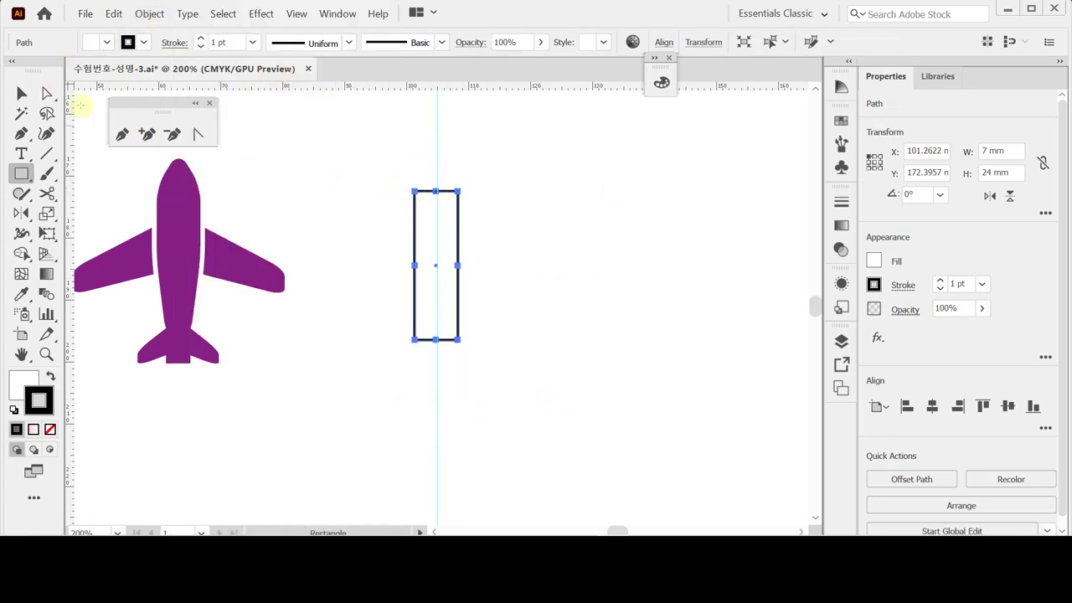
click(46, 93)
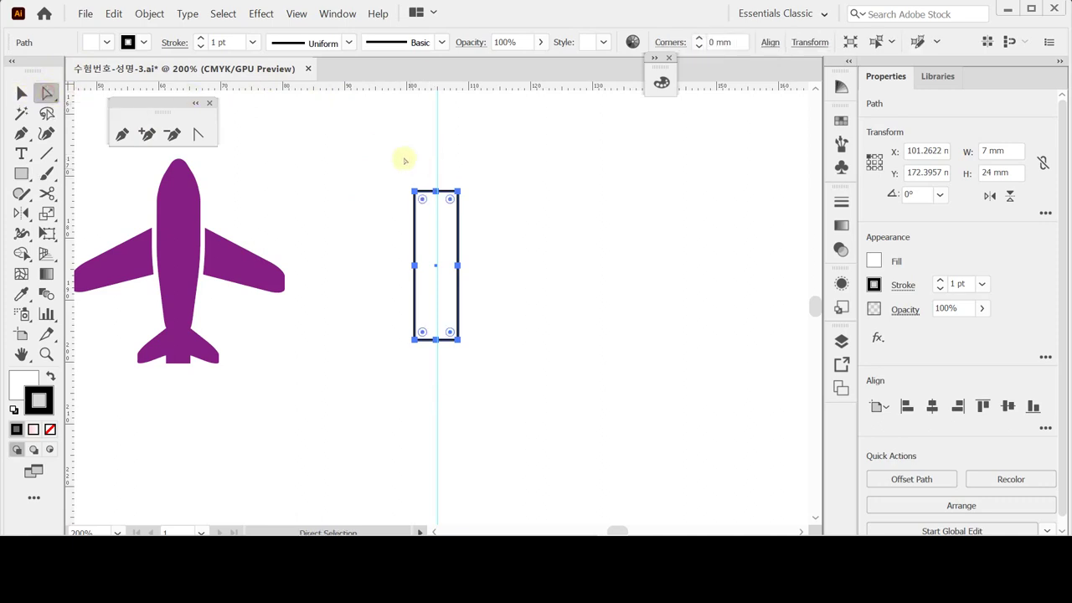
drag(428, 157, 443, 209)
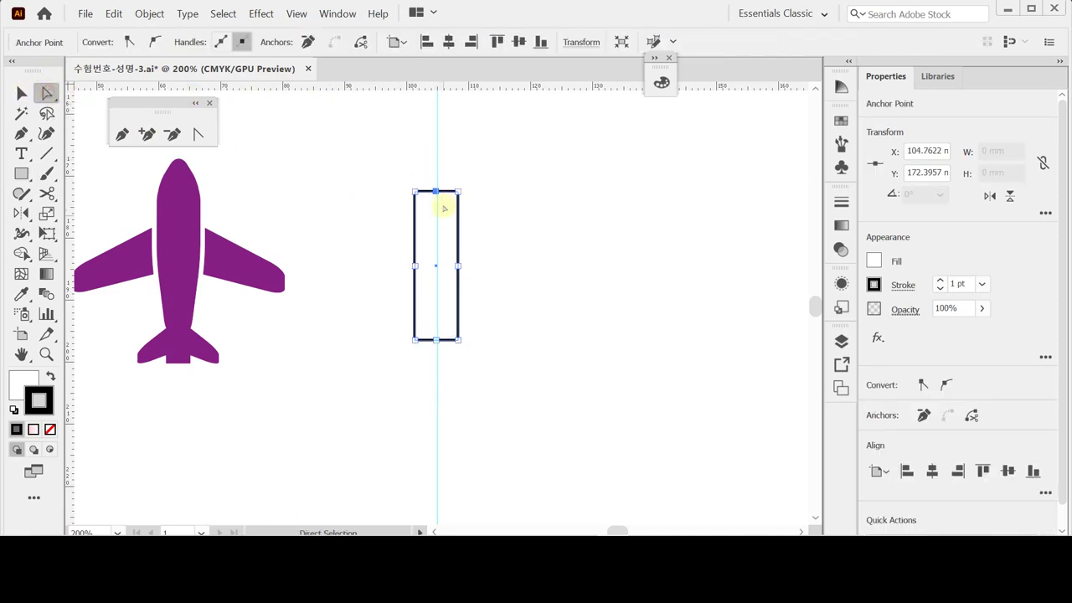
drag(437, 146, 436, 147)
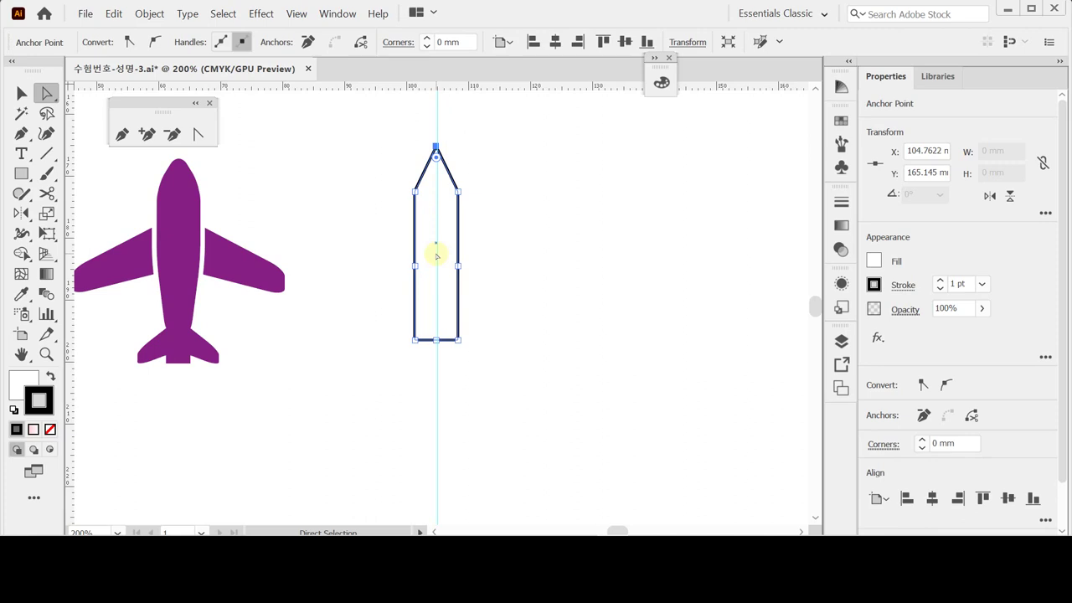
- Select the fuselage's bottom anchor points and scale them inward to about 51% to taper the tail end
drag(381, 372, 488, 332)
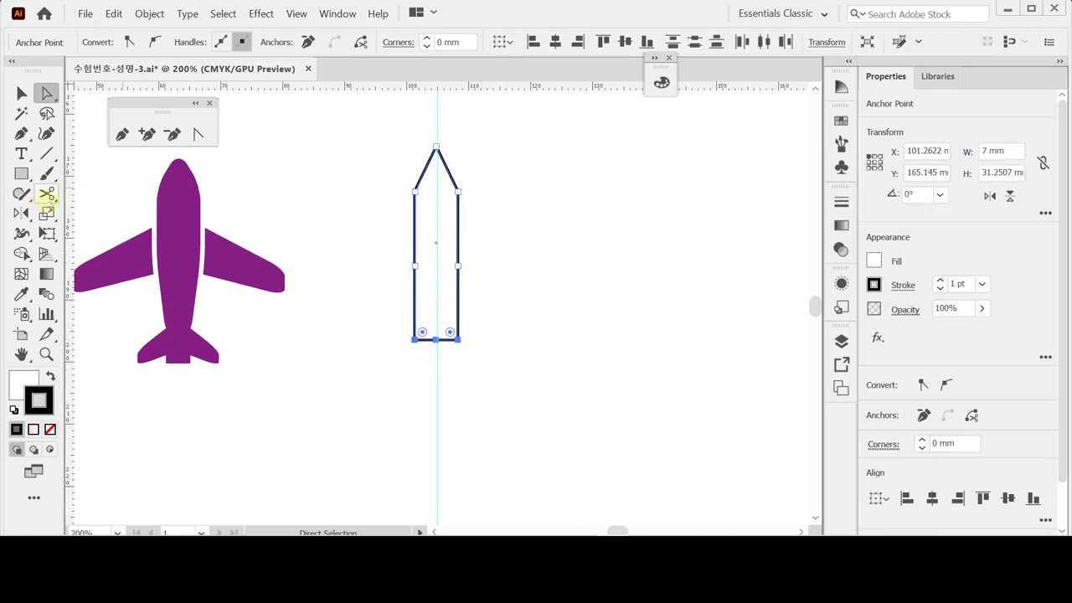
click(46, 214)
drag(304, 343, 366, 342)
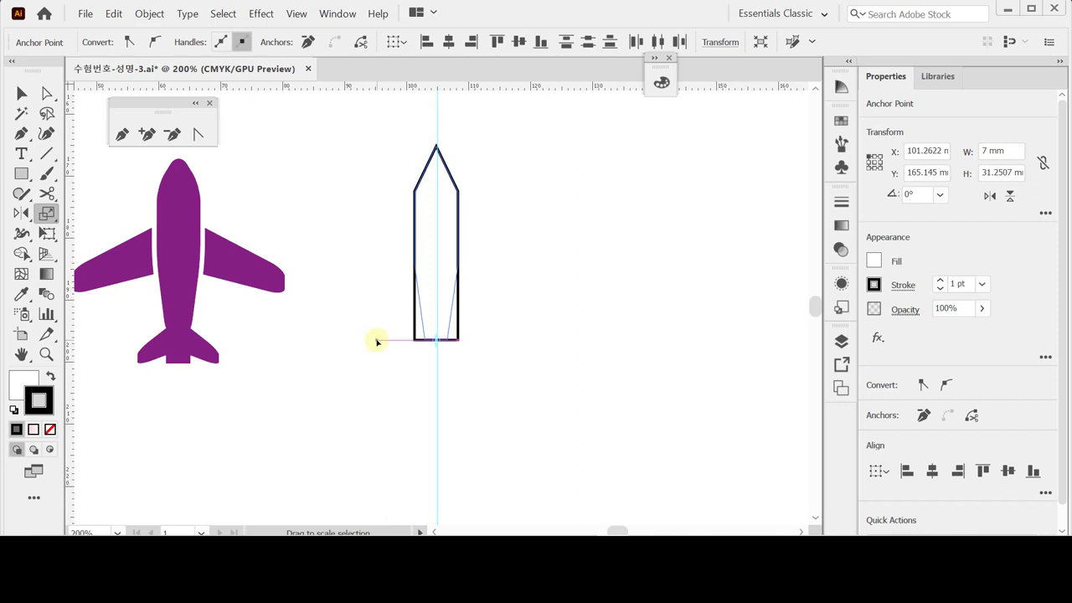
drag(377, 341, 376, 340)
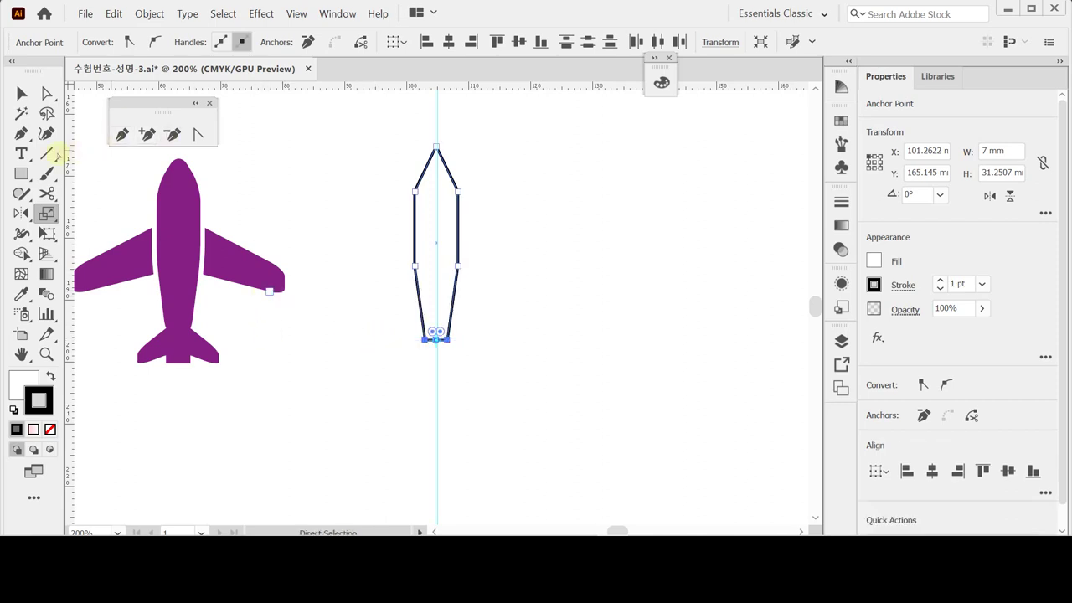
- Draw a thin rectangle about 38 by 4 mm across the middle of the fuselage for the wings
click(21, 173)
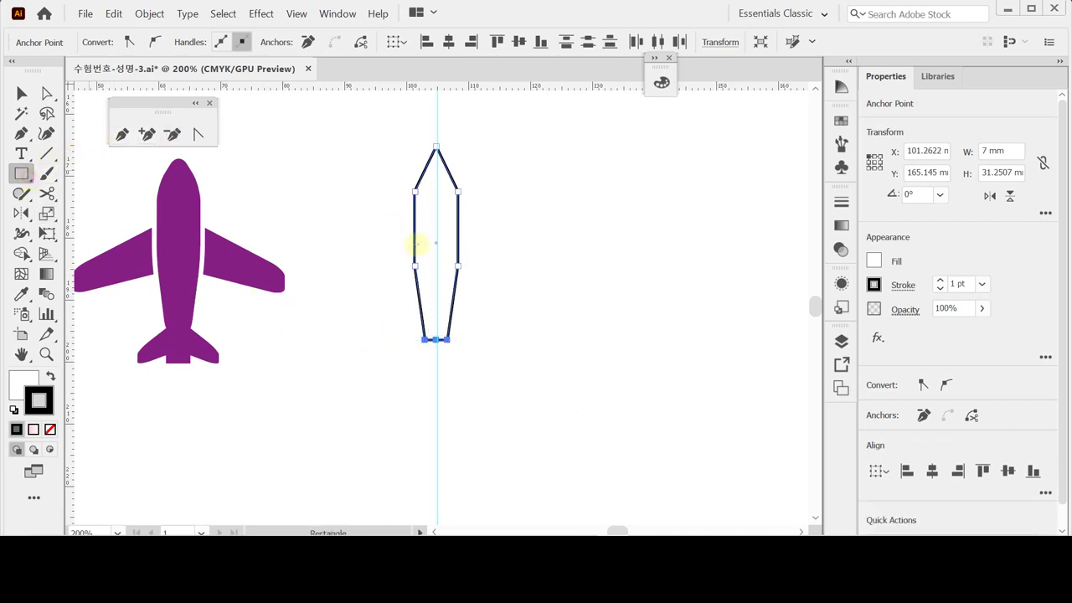
click(328, 256)
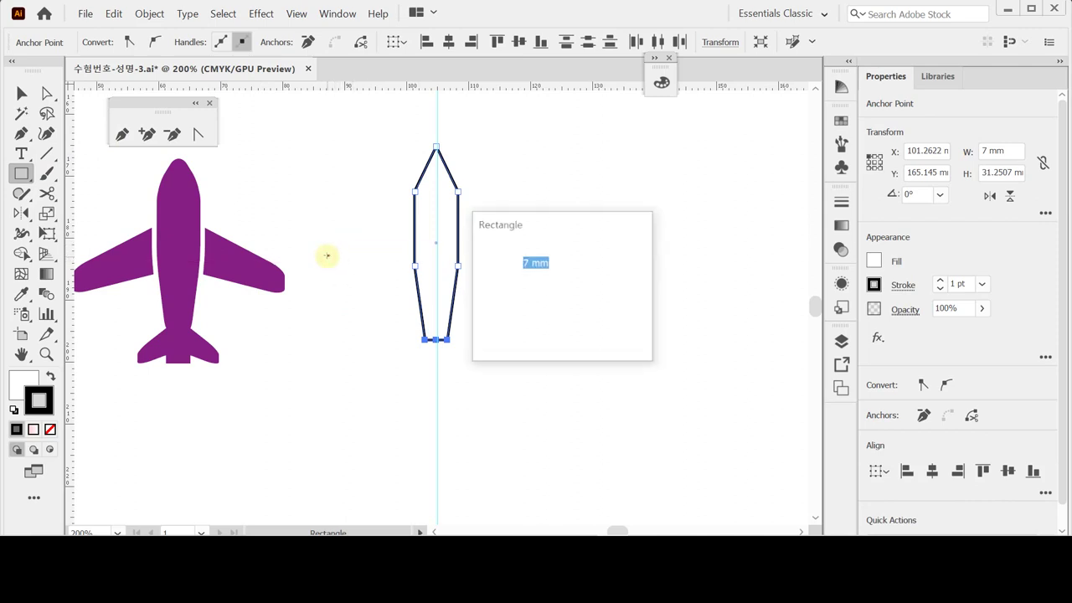
key(Escape)
drag(315, 254, 553, 277)
key(v)
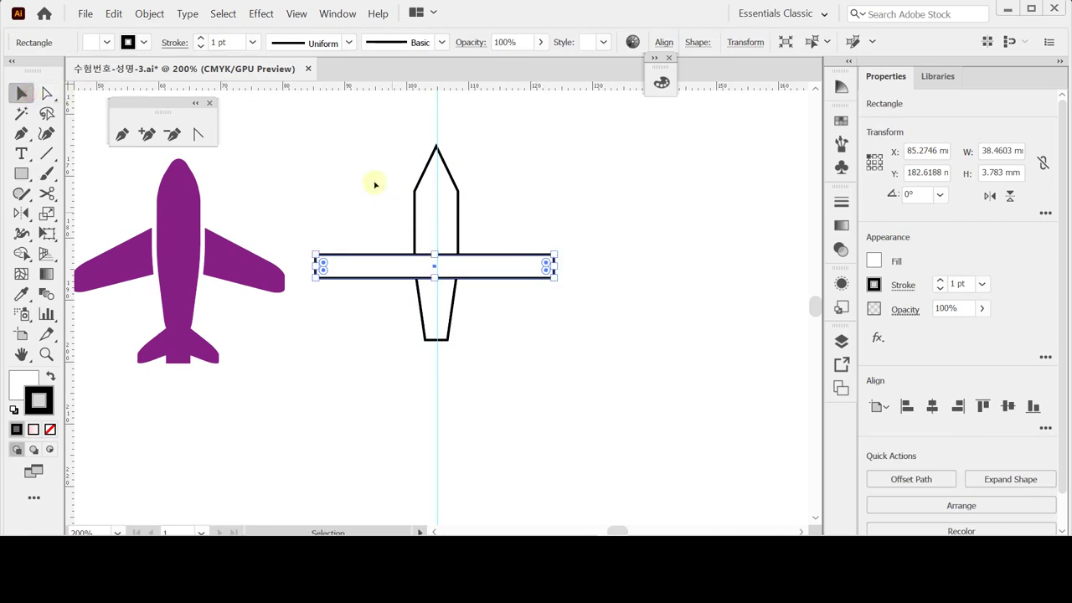
- Align the wing rectangle and the fuselage to each other by their horizontal centers
drag(372, 176, 511, 369)
click(933, 406)
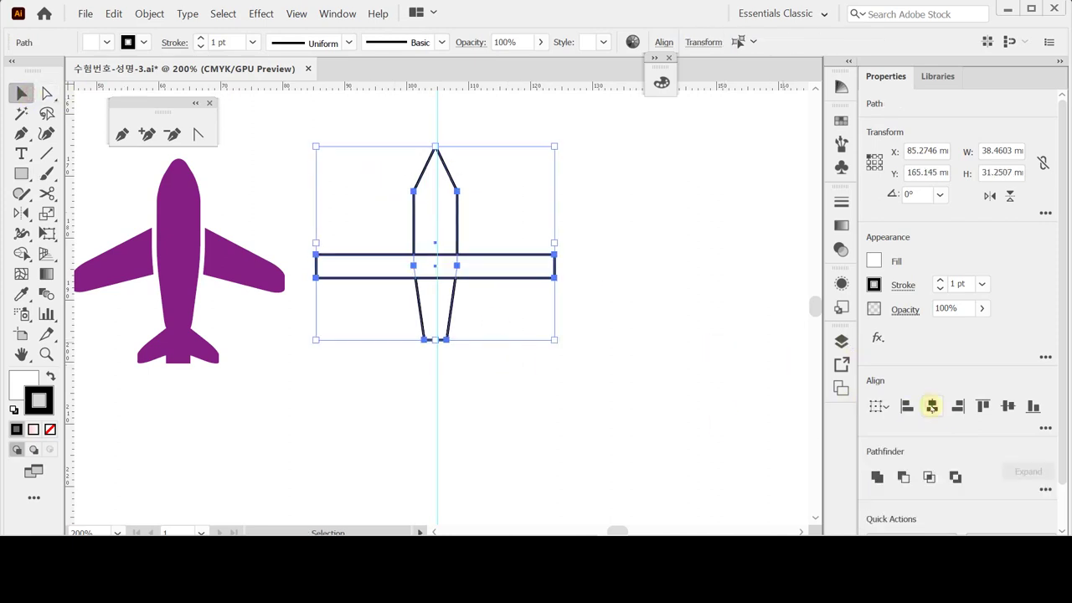
click(603, 235)
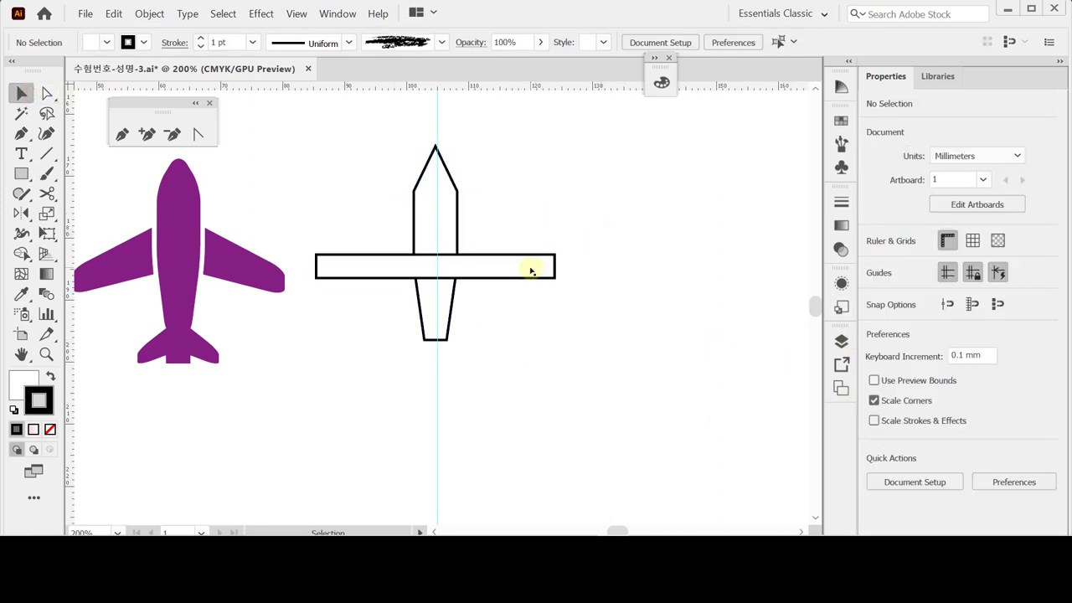
- Add anchor points midway along the edges of the wing rectangle
click(531, 268)
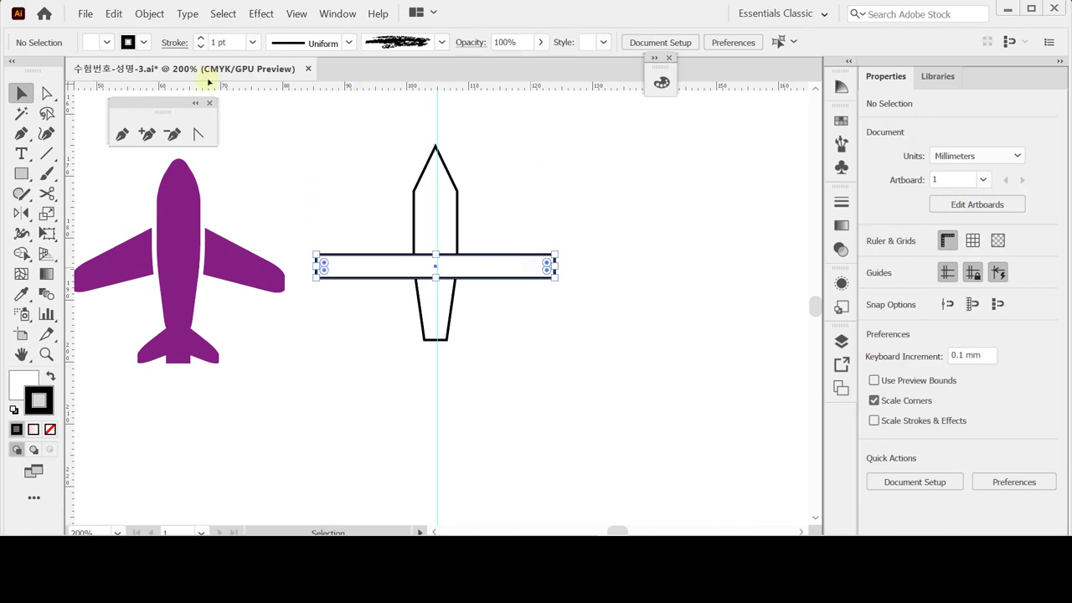
click(149, 14)
mouse_move(257, 294)
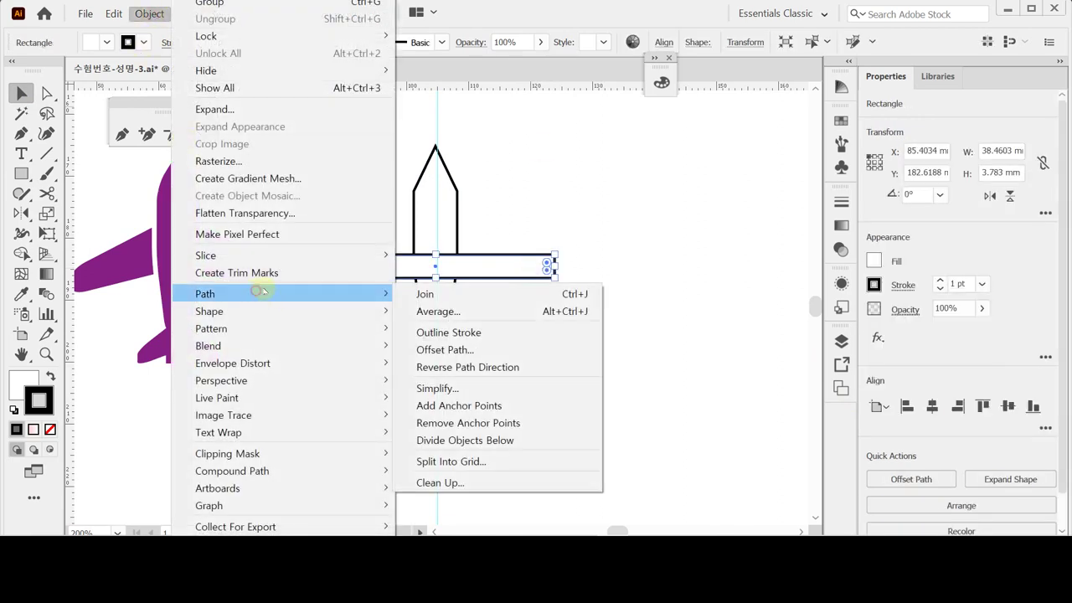
click(502, 404)
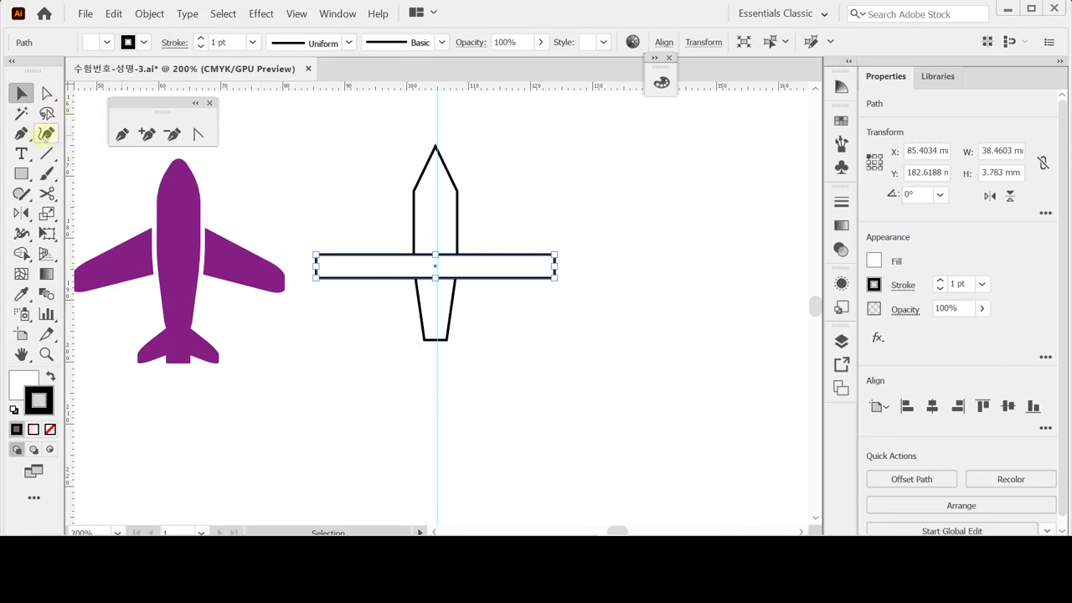
- Raise the wing rectangle's top middle anchor point about 6 mm and its bottom middle point about 3 mm for swept wings
click(47, 93)
click(430, 259)
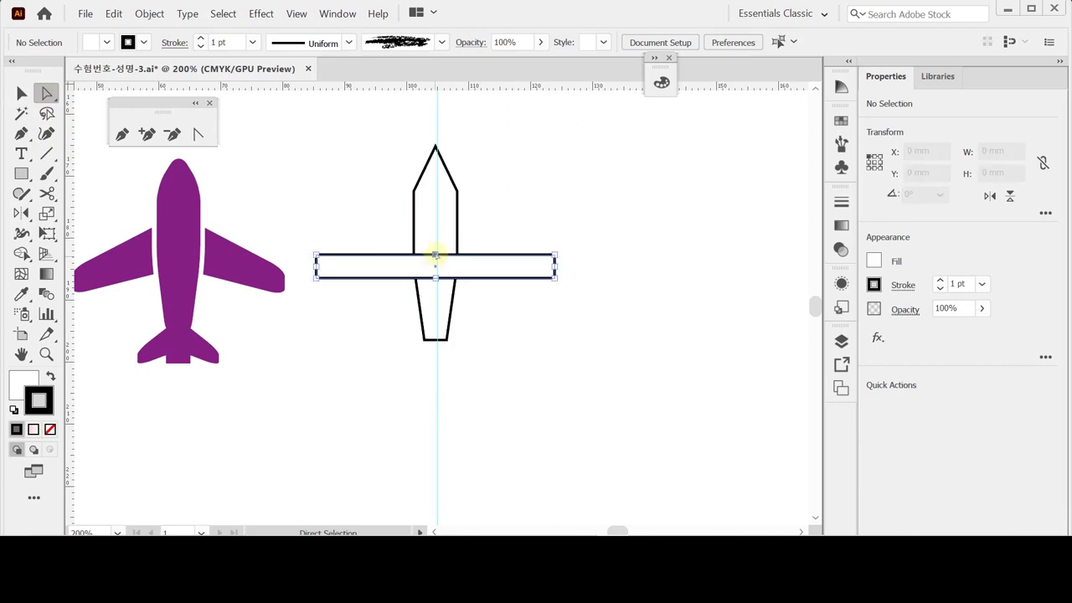
click(434, 253)
drag(436, 255, 436, 218)
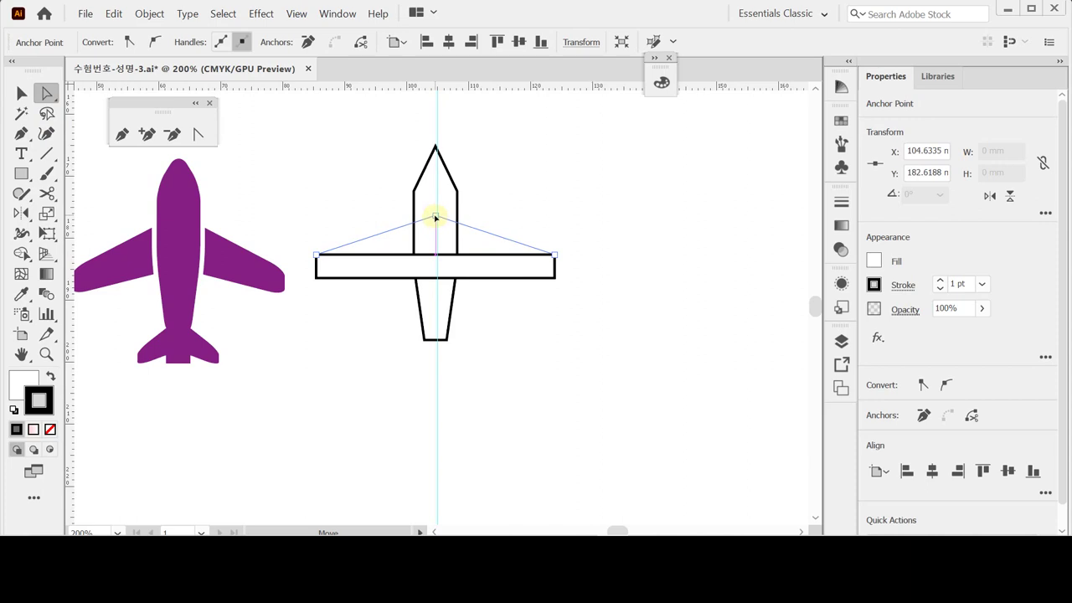
drag(436, 217, 434, 217)
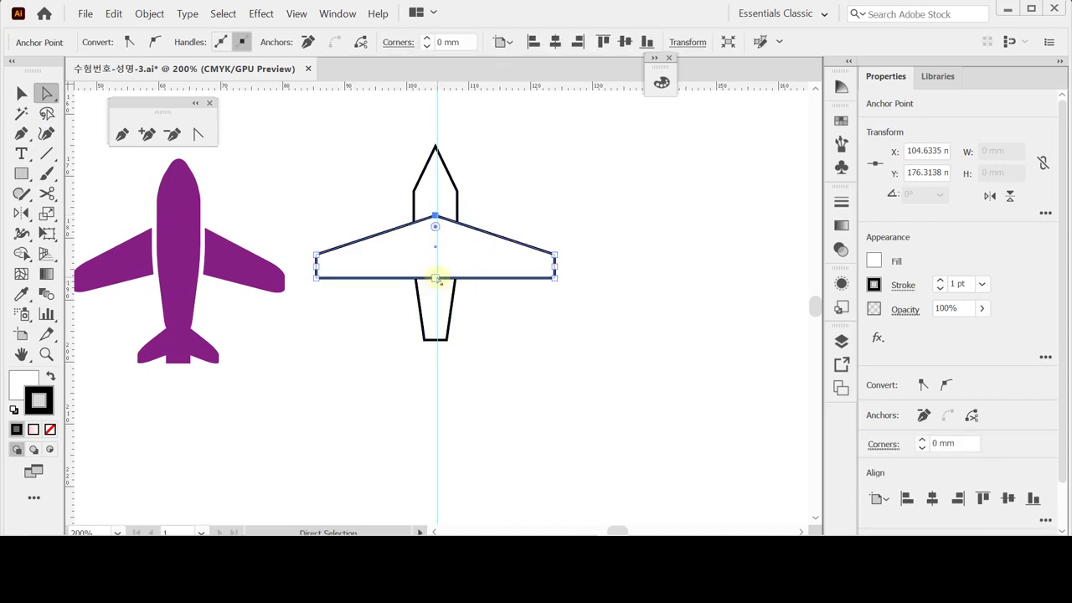
drag(435, 277, 437, 262)
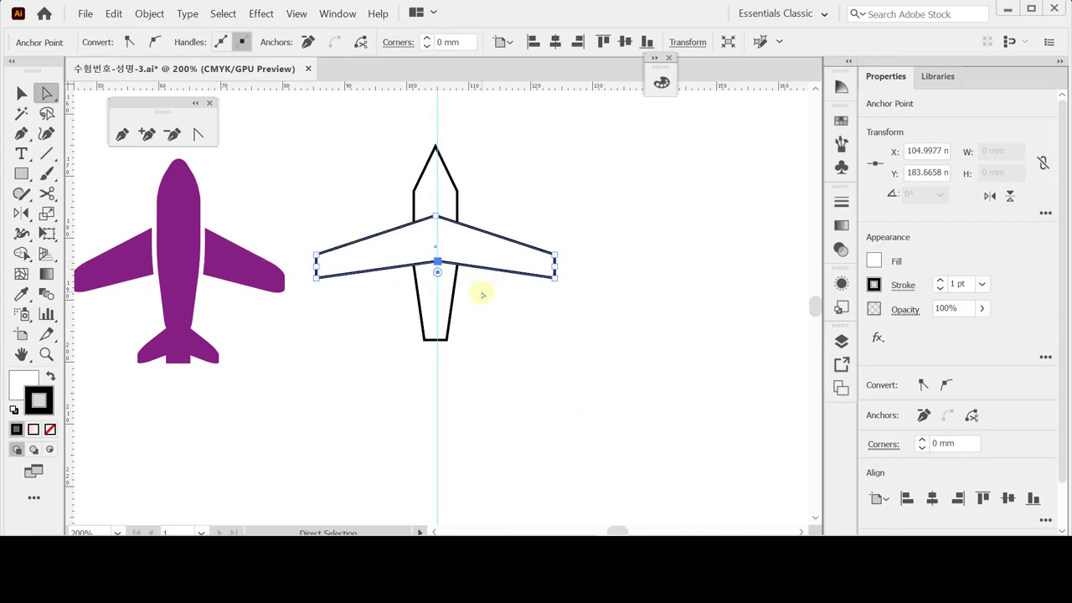
- Create a copy of the wing shape scaled non-uniformly to 40% horizontally and 60% vertically
click(469, 246)
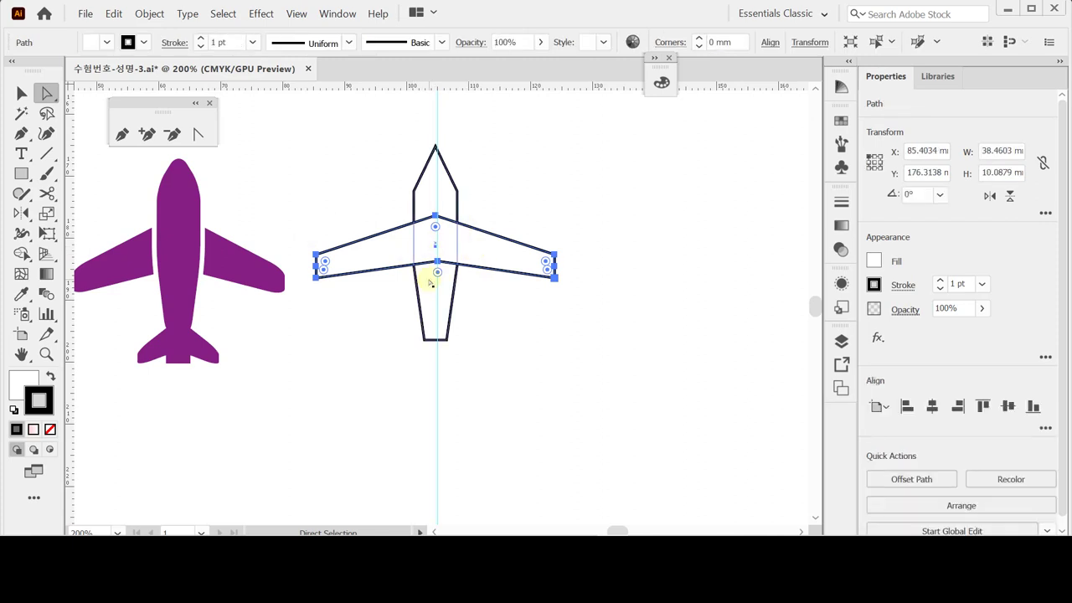
double_click(46, 216)
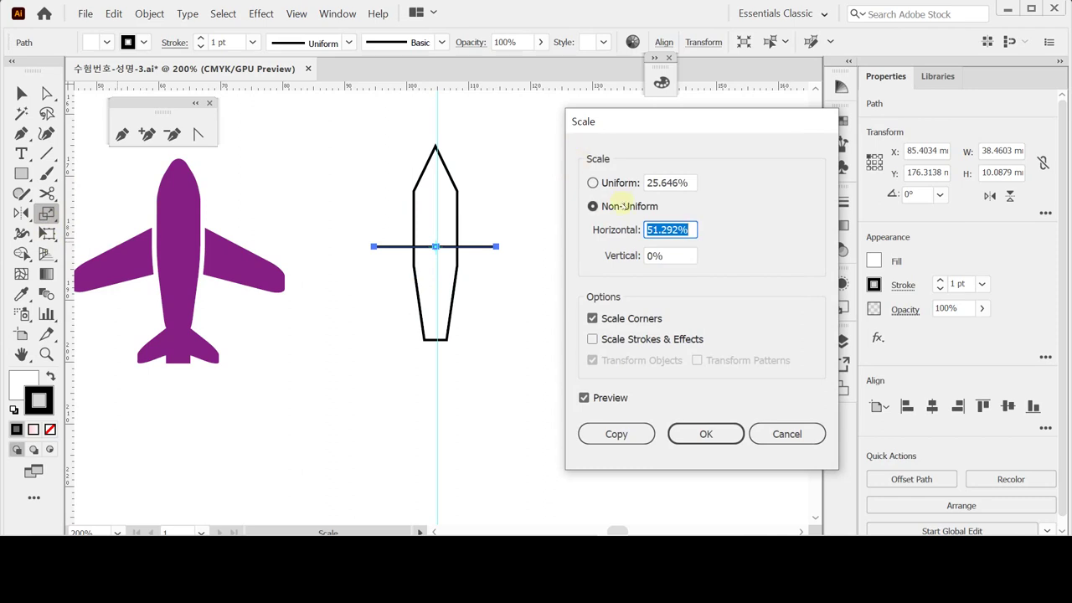
click(624, 206)
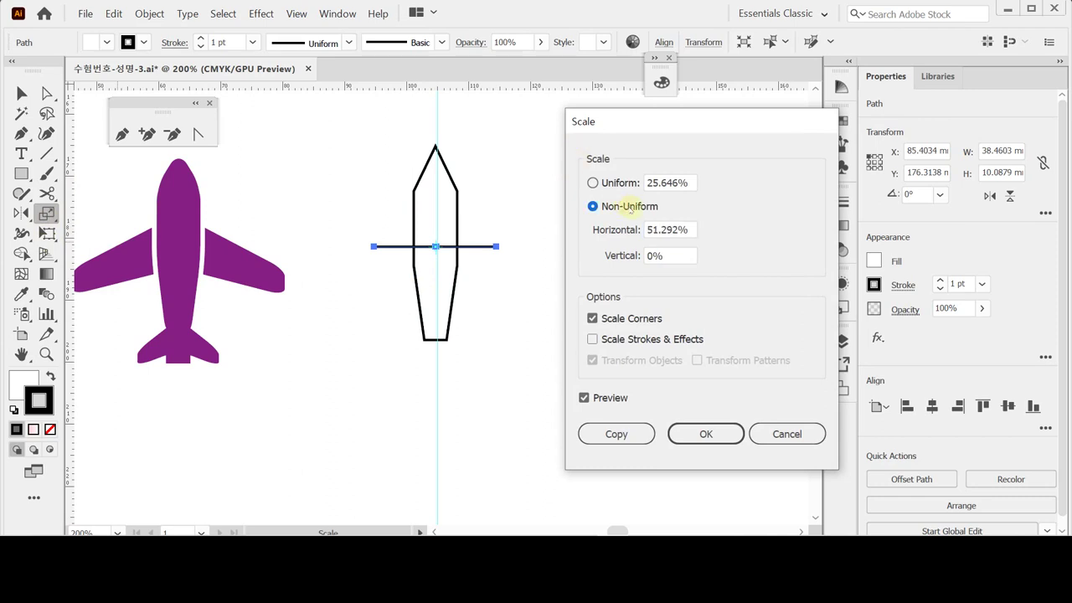
key(Tab)
text(40)
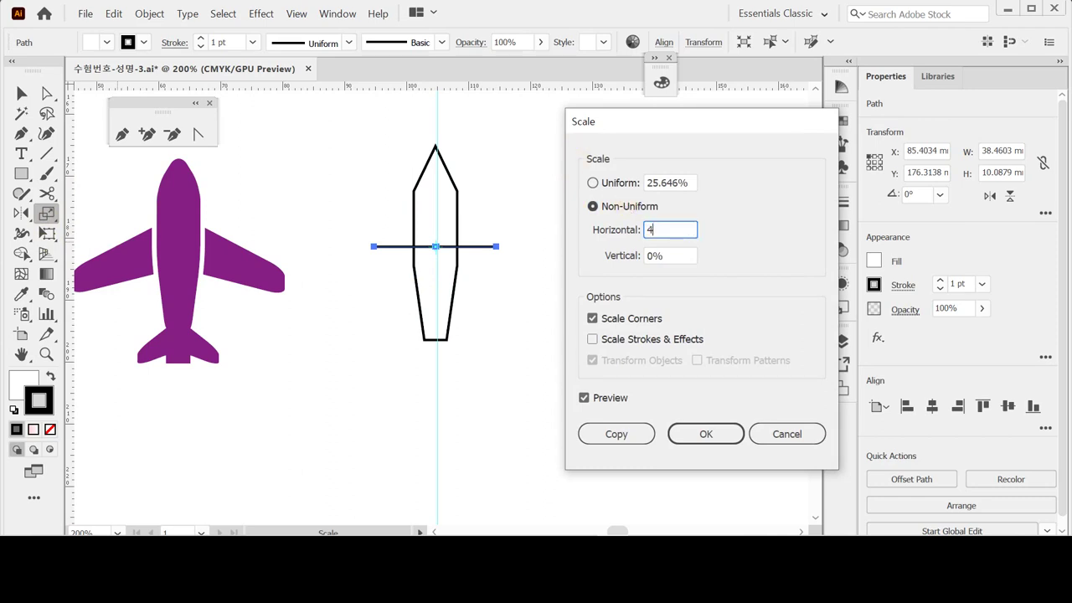
key(Tab)
text(60)
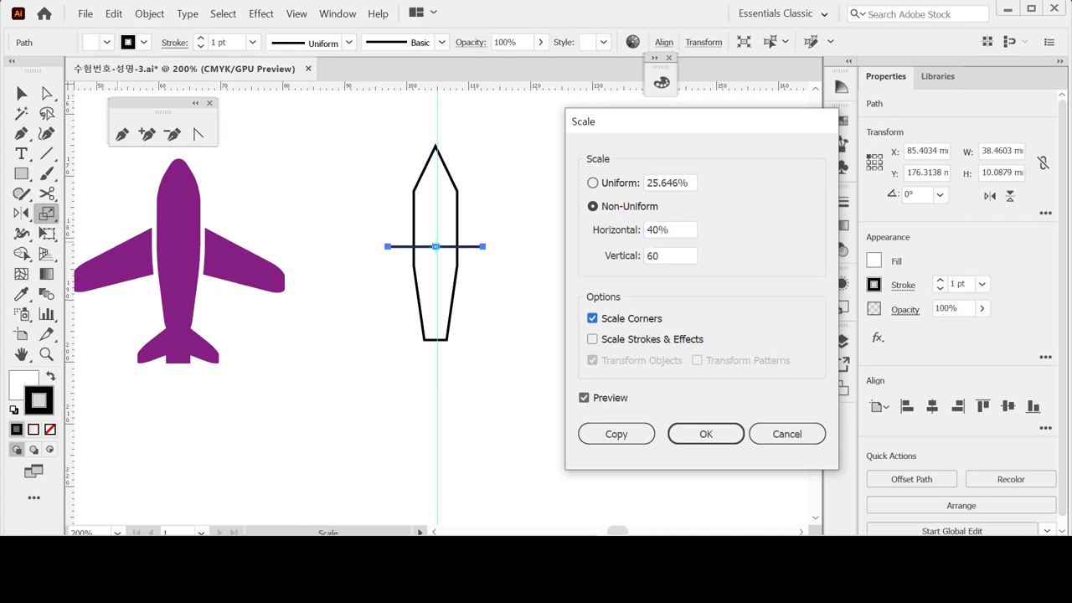
key(Tab)
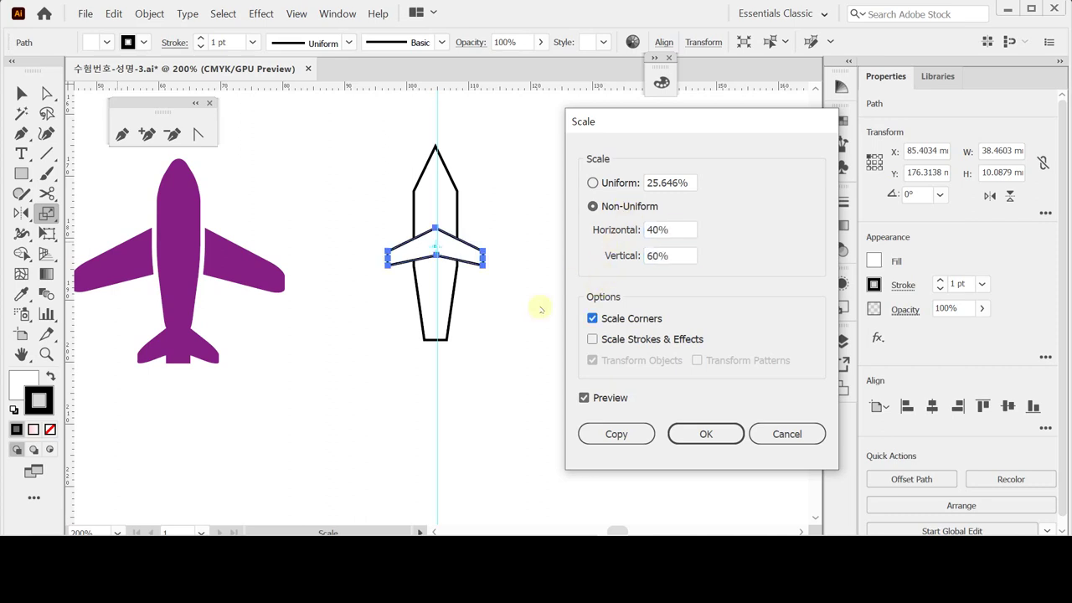
click(617, 433)
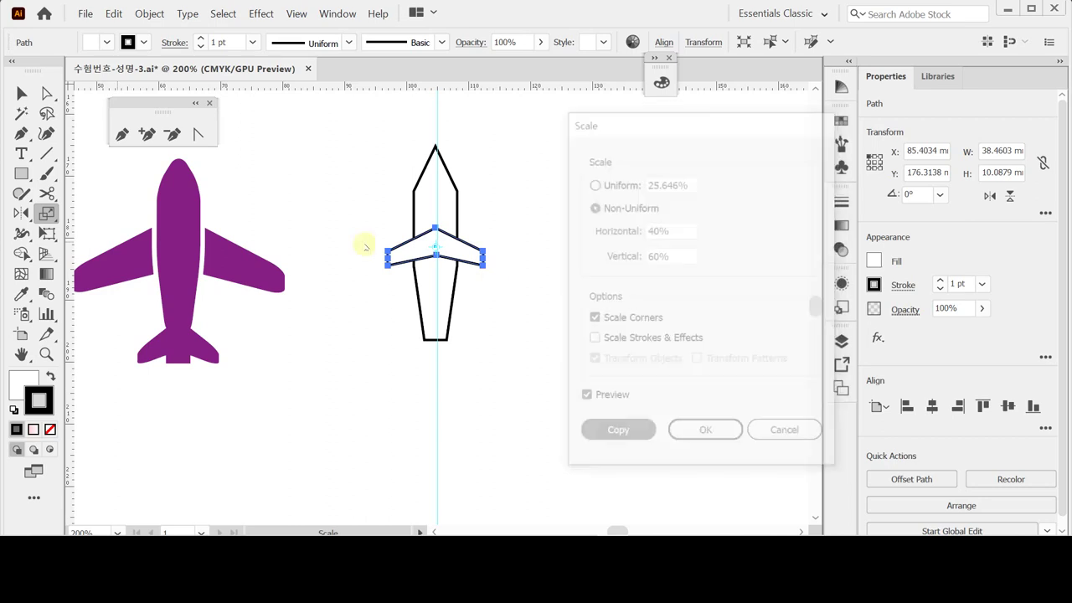
- Move the scaled-down wing copy straight down to the rear end of the fuselage to form the tailplane
key(ctrl+z)
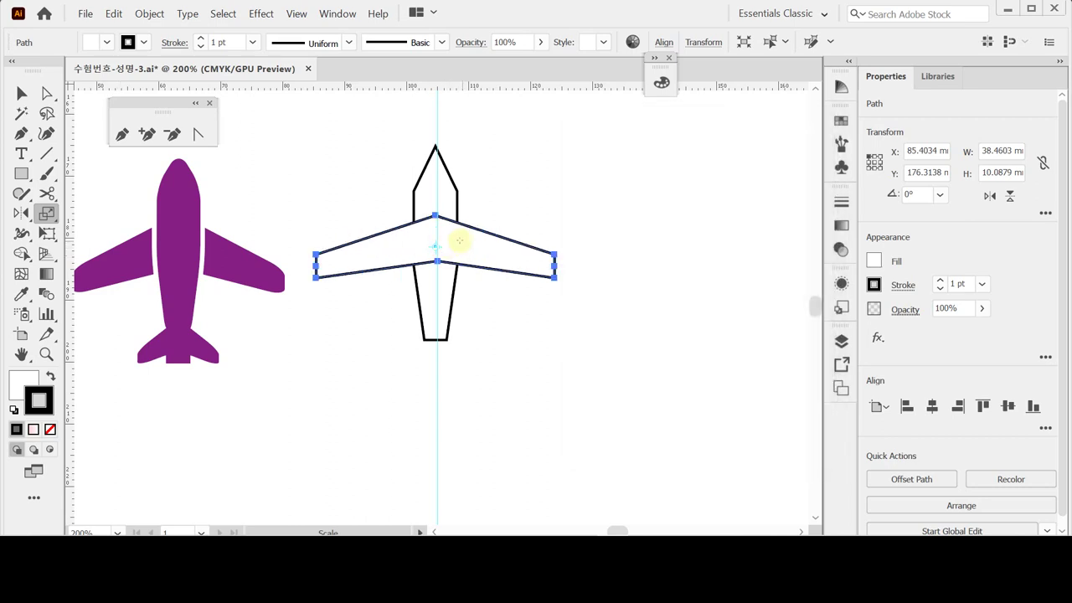
key(ctrl+shift+z)
drag(455, 247, 455, 350)
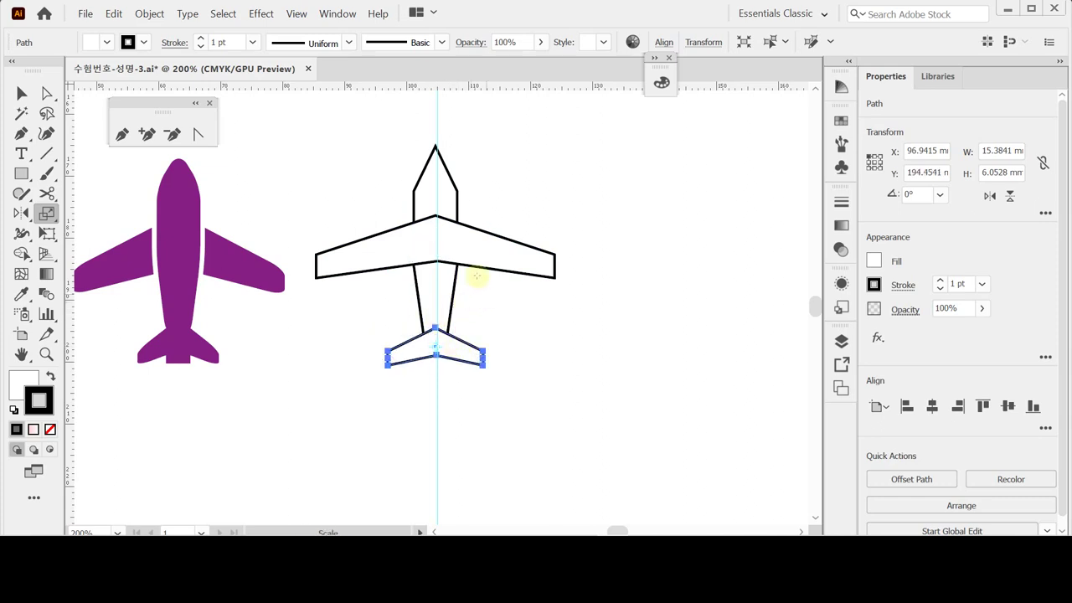
- Save the document and apply a Round Corners effect with a 2.5 mm radius to the fuselage, wings and tailplane
click(21, 93)
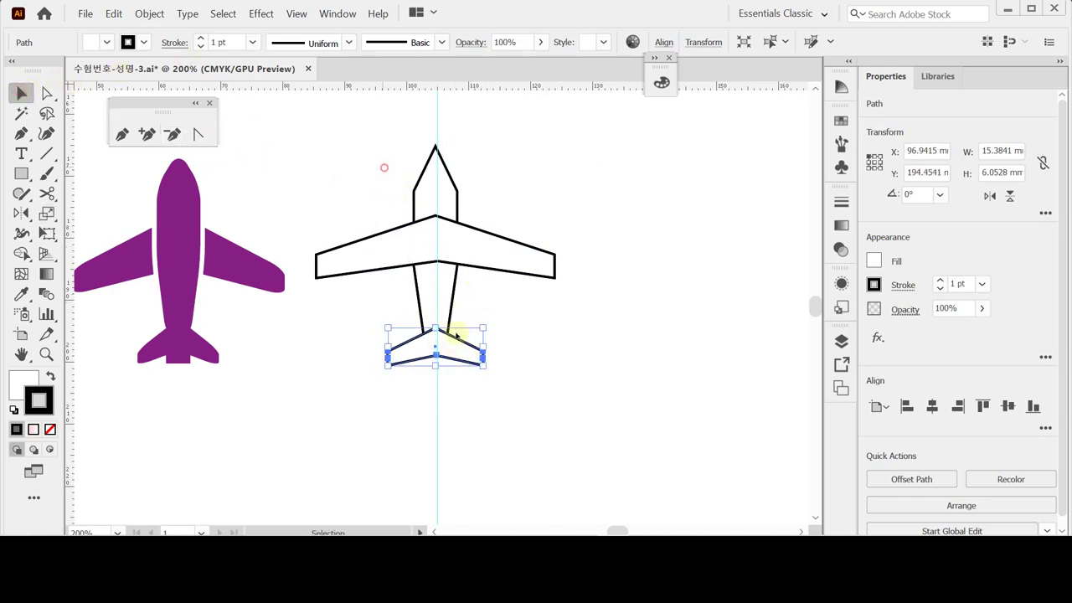
drag(383, 168, 483, 356)
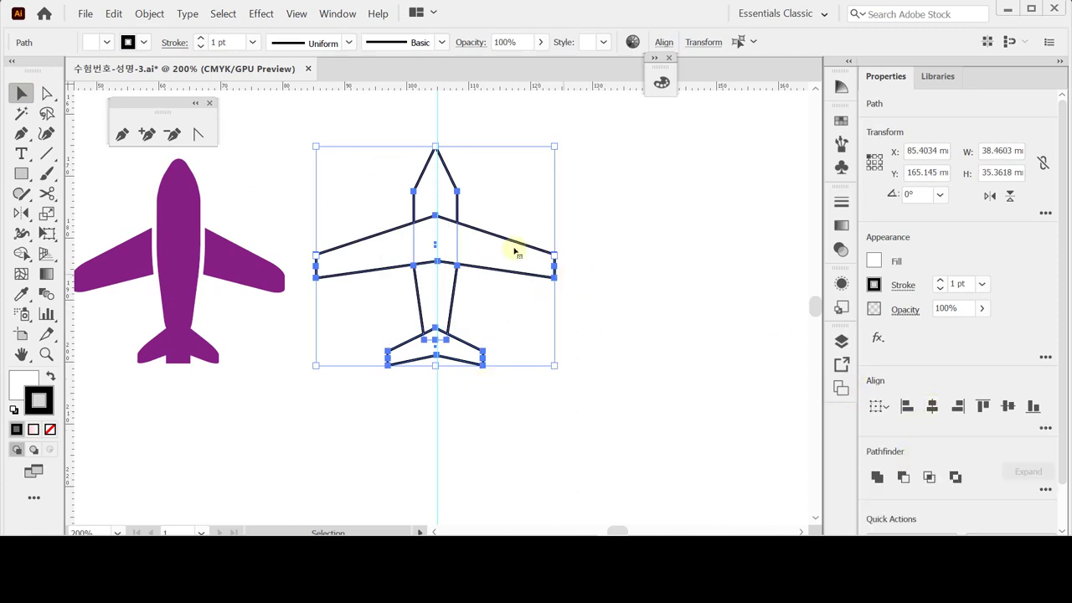
key(a)
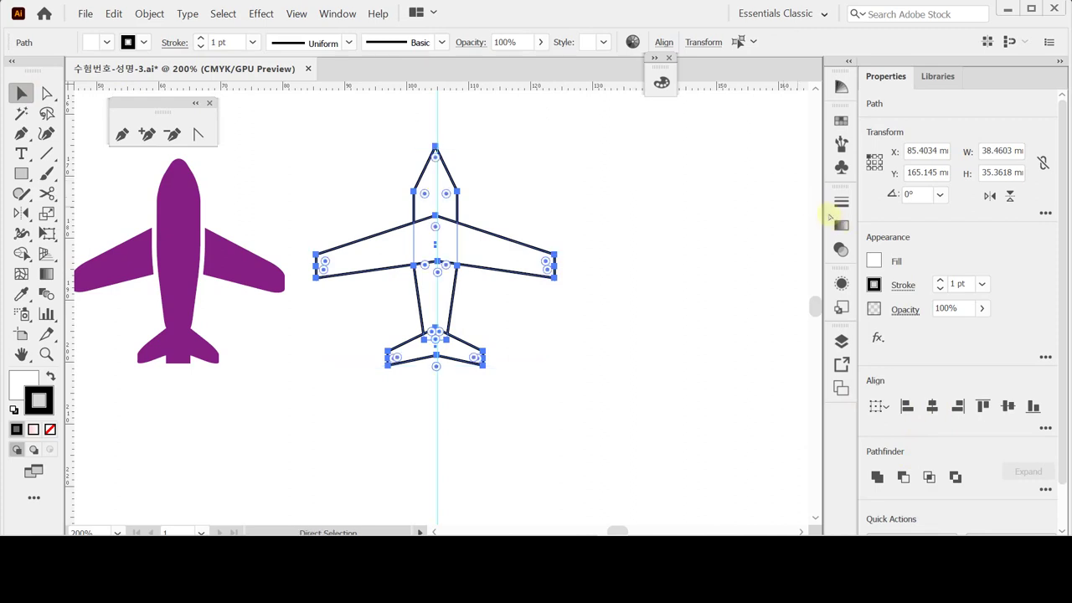
key(ctrl+s)
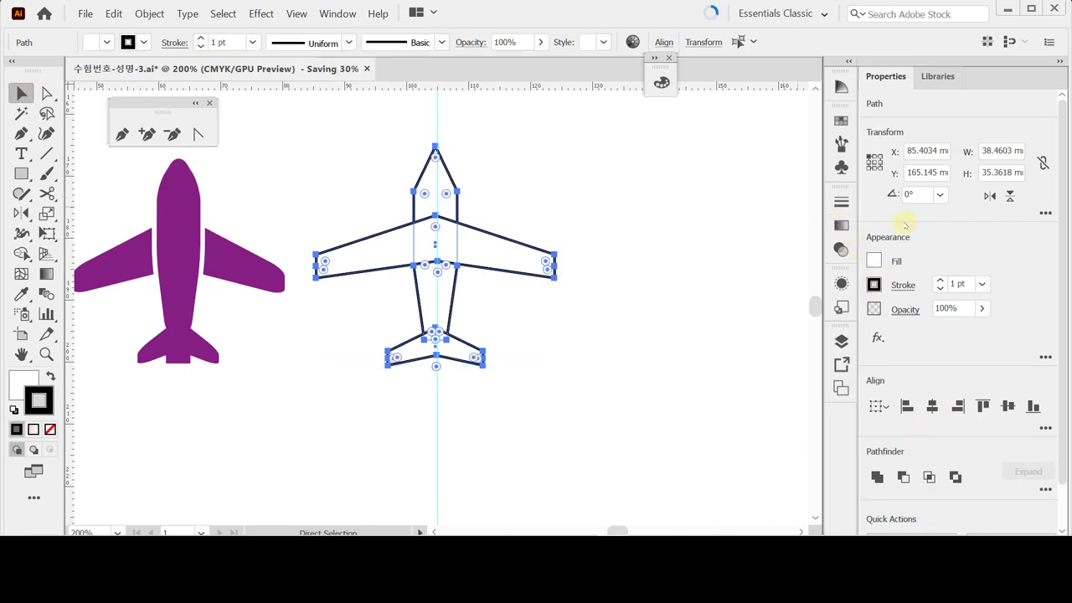
click(878, 337)
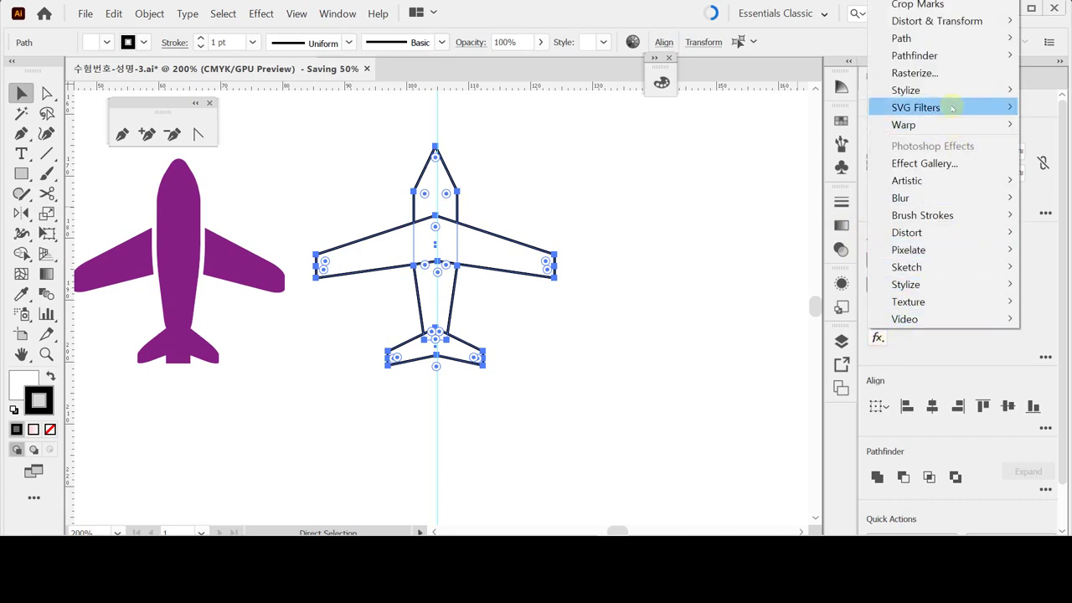
mouse_move(952, 92)
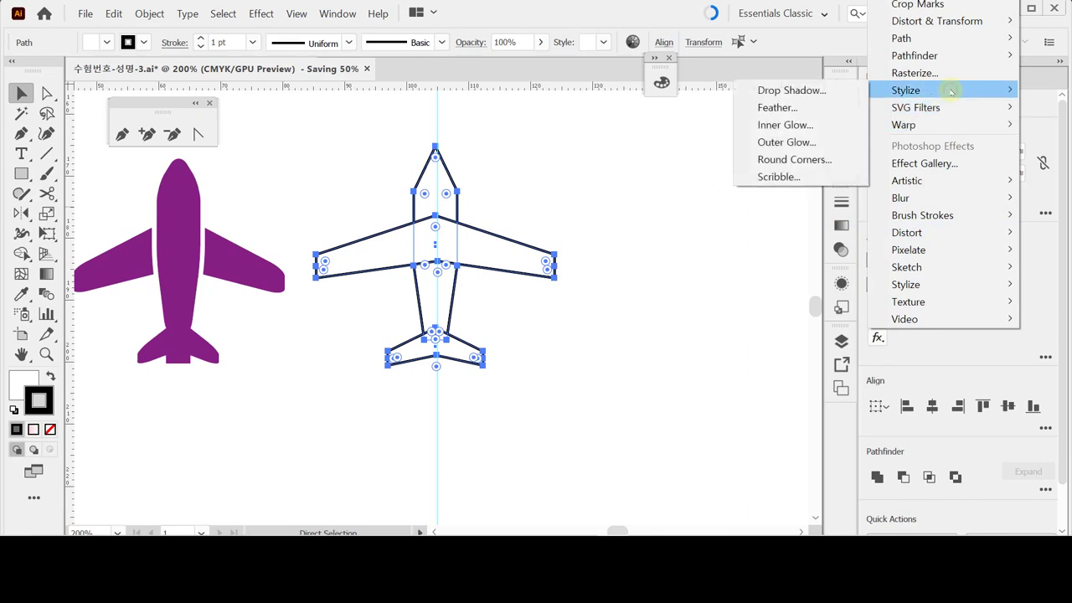
click(817, 159)
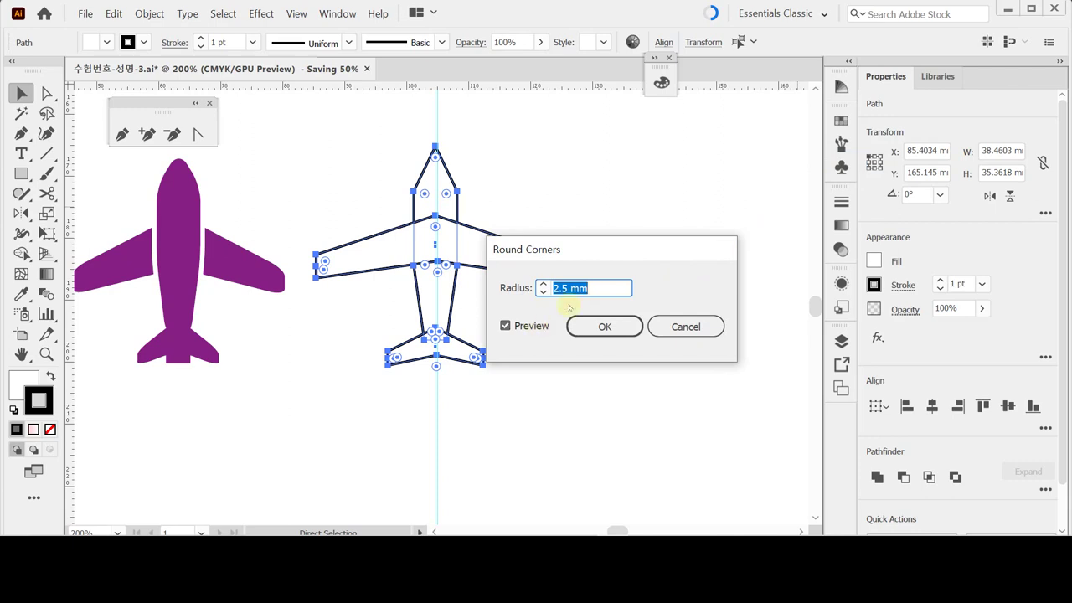
click(604, 328)
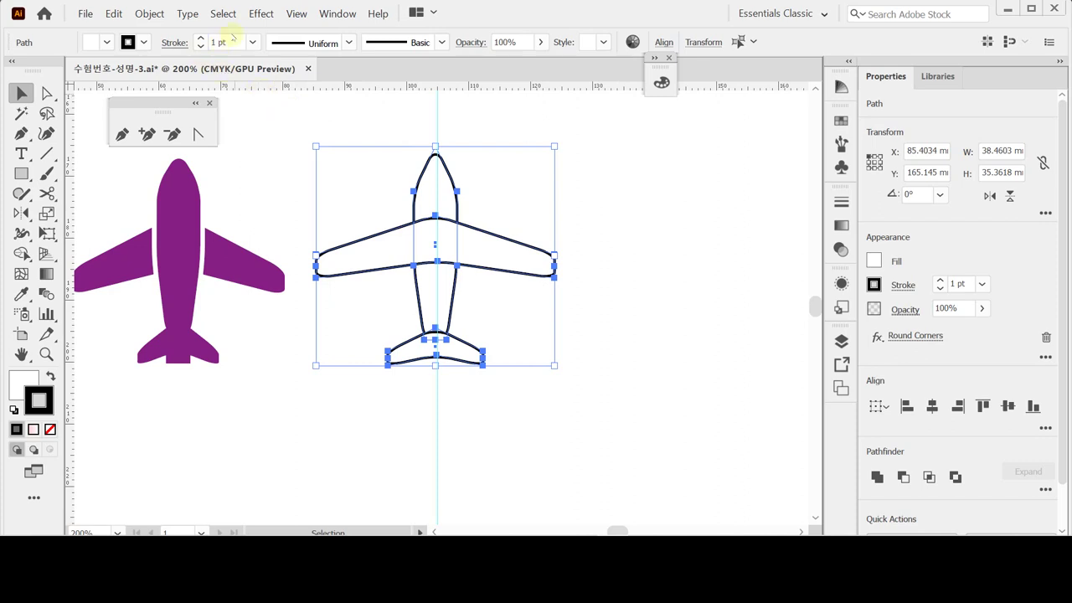
- Expand the appearance of the rounded airplane shapes and deselect them
click(156, 17)
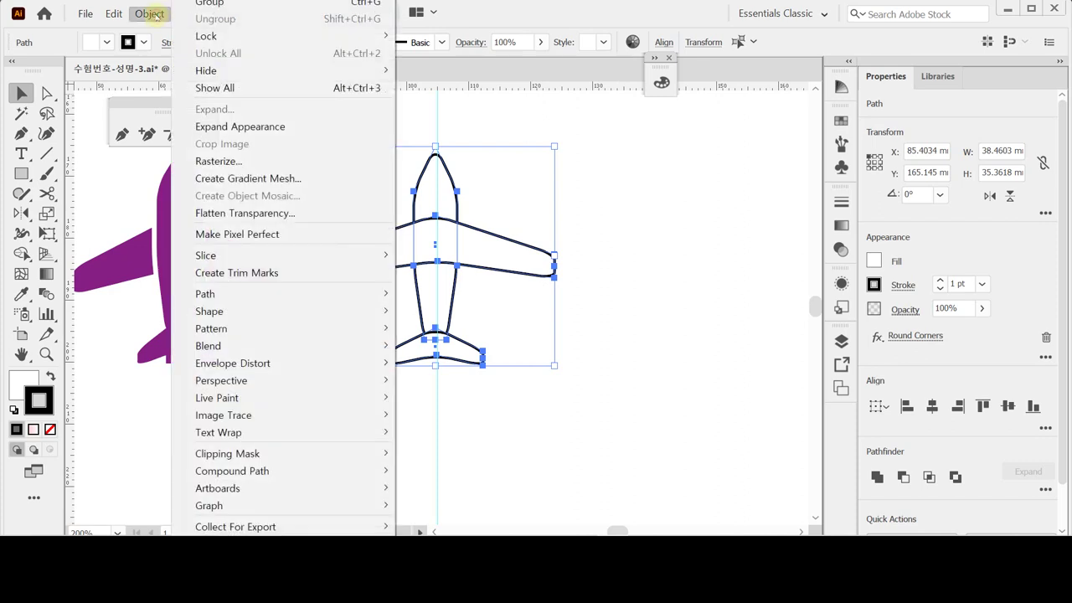
click(256, 133)
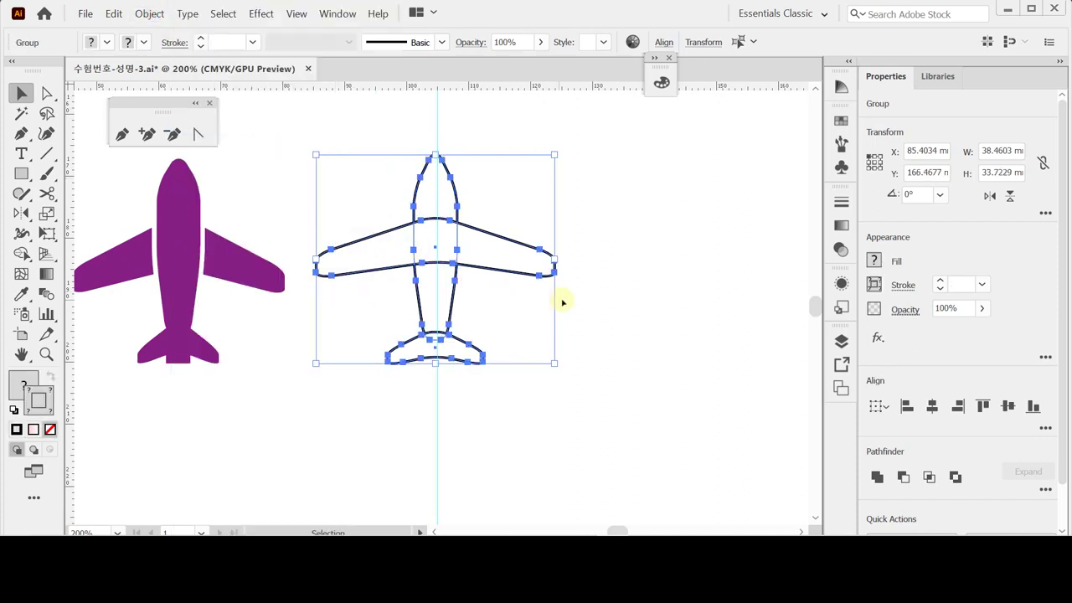
click(617, 344)
- Draw a small rectangle over the middle of the tailplane and align all airplane shapes by their horizontal centers
click(20, 173)
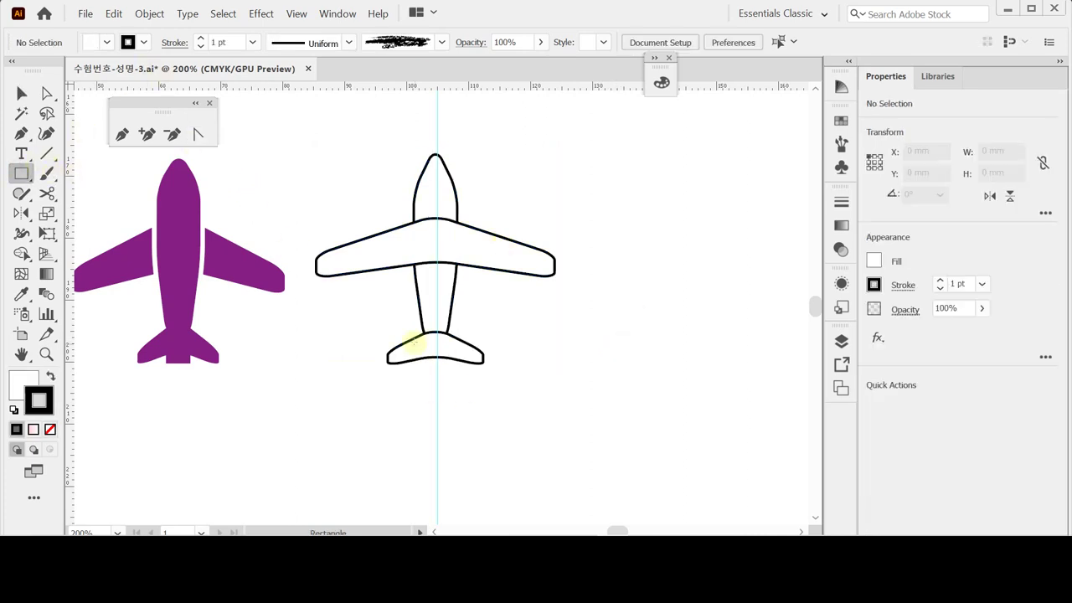
drag(424, 348, 452, 368)
key(v)
drag(385, 178, 541, 397)
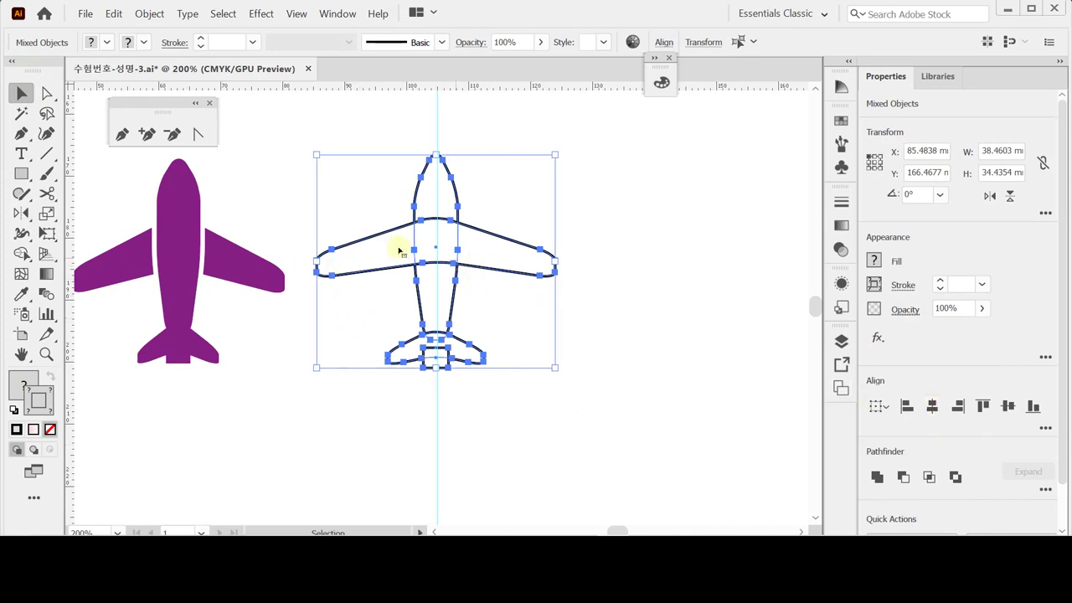
- Unite the fuselage, tailplane and small rectangle into one shape, and apply Divide to it together with the wings
shift+click(366, 251)
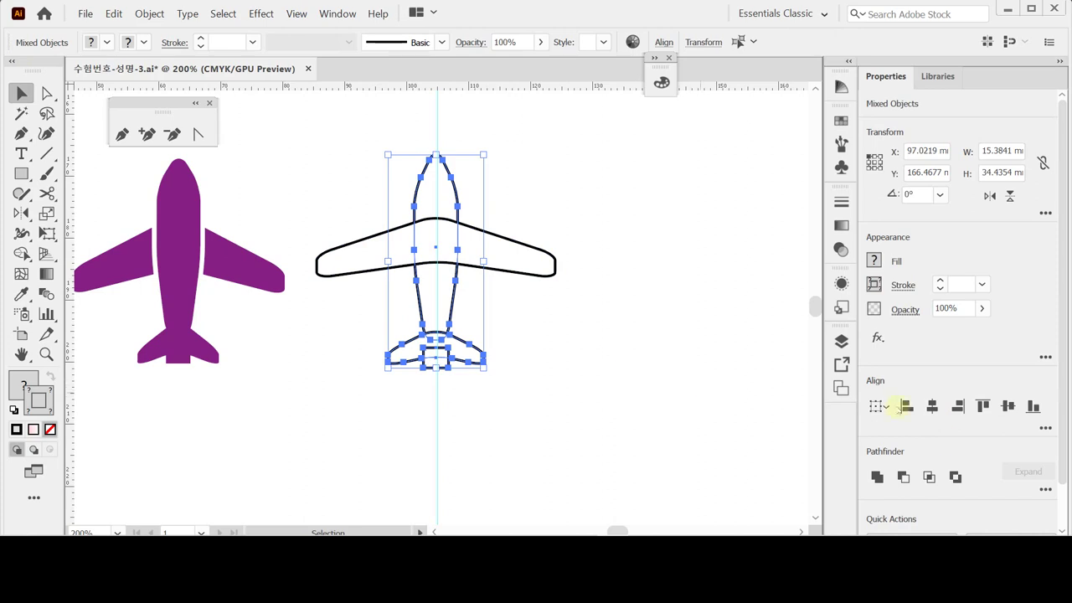
click(877, 477)
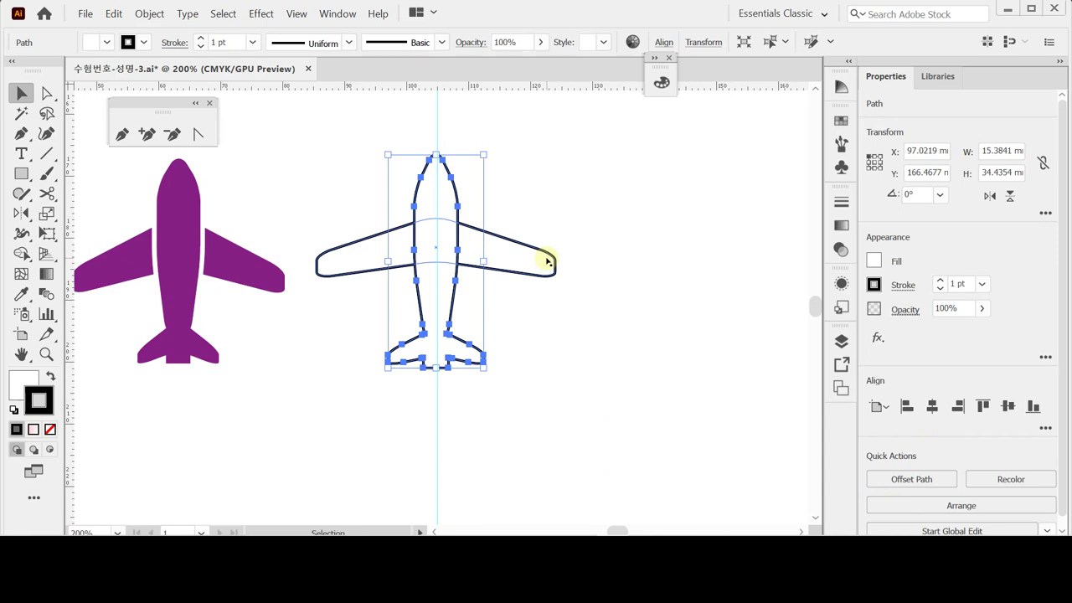
drag(533, 210, 440, 273)
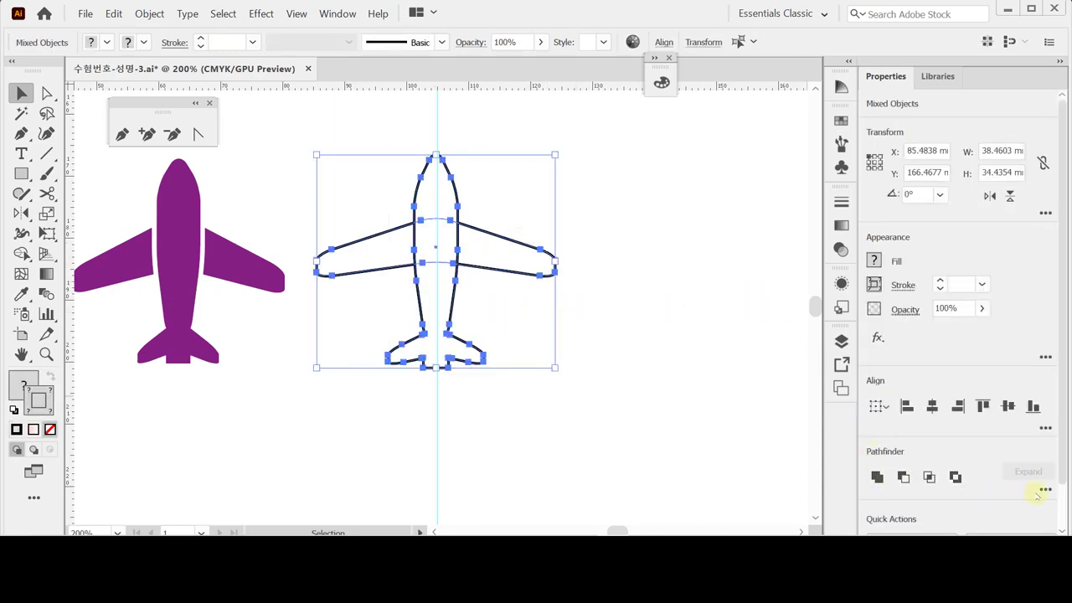
click(1046, 489)
click(878, 466)
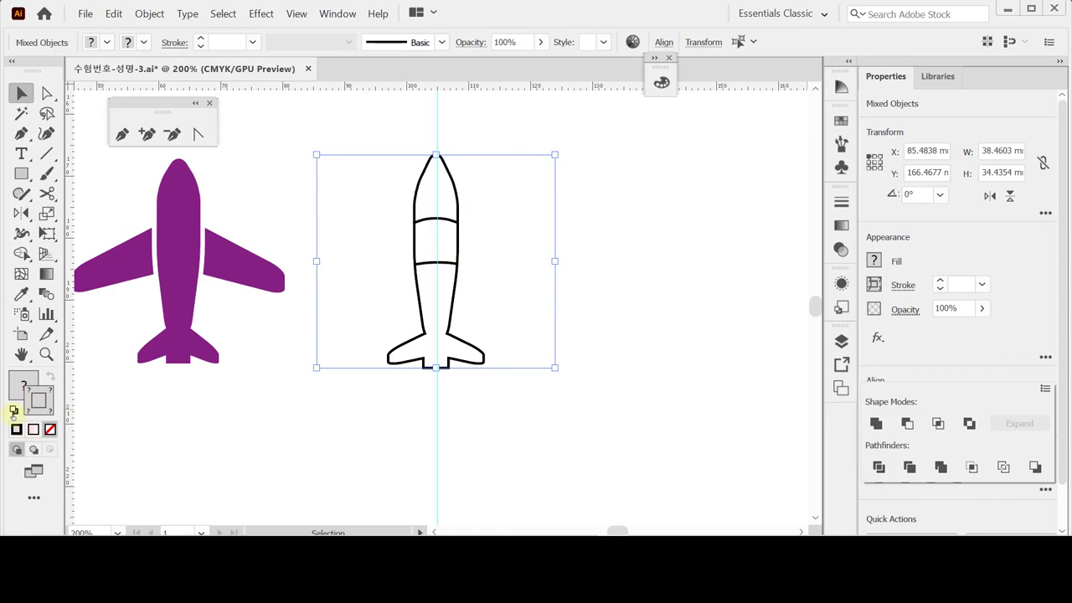
- Reset all divided airplane pieces to the default white fill and black stroke
key(Escape)
key(ctrl+shift+b)
key(ctrl+shift+a)
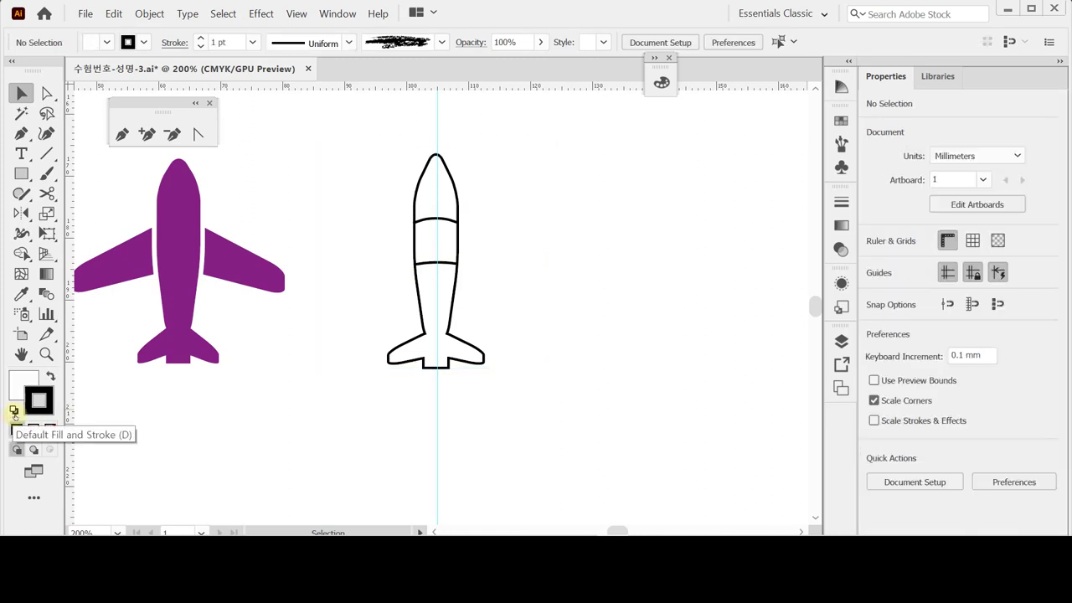
drag(339, 174, 493, 333)
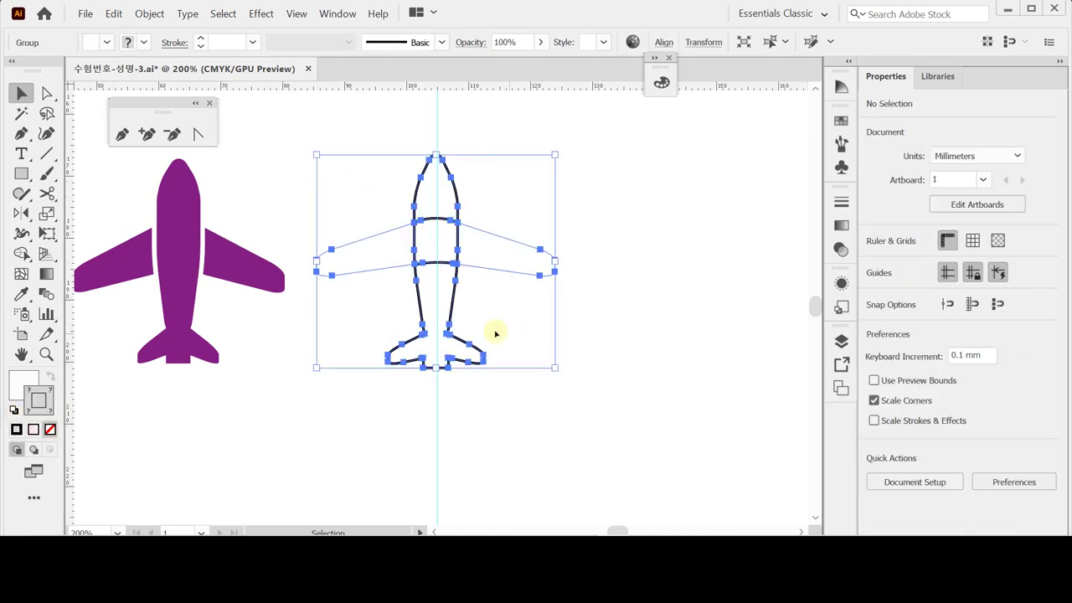
click(13, 411)
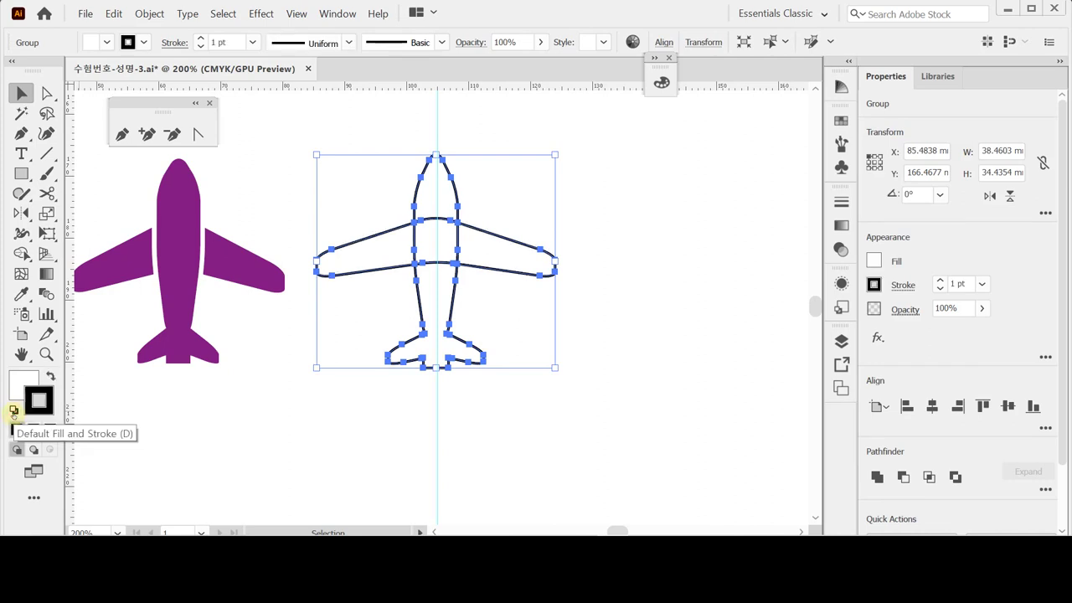
click(378, 403)
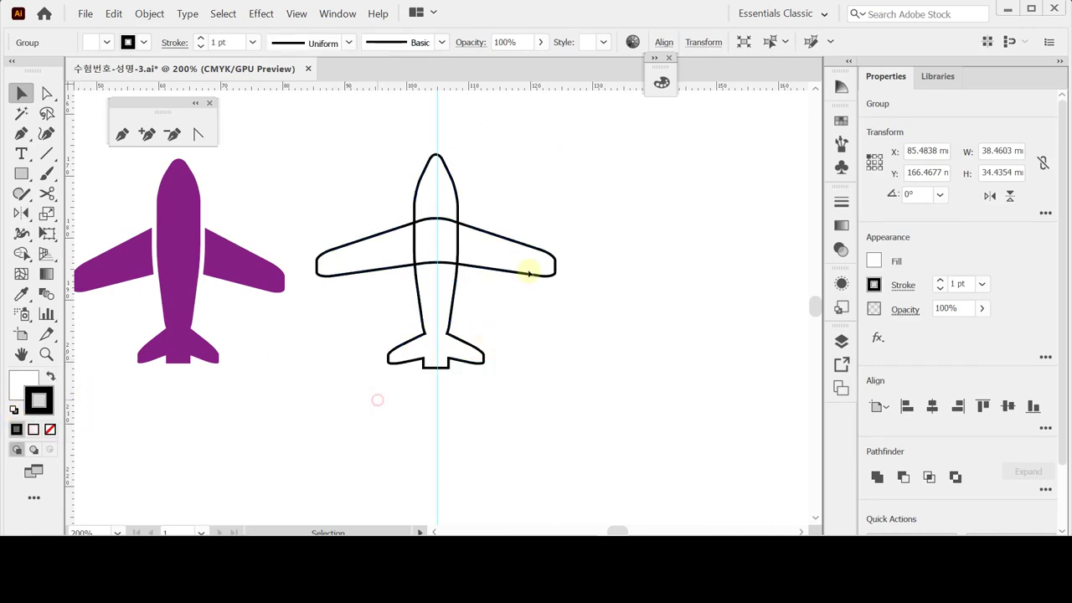
- Isolate the airplane group and unite the divided fuselage and tail pieces into a single body shape
click(441, 239)
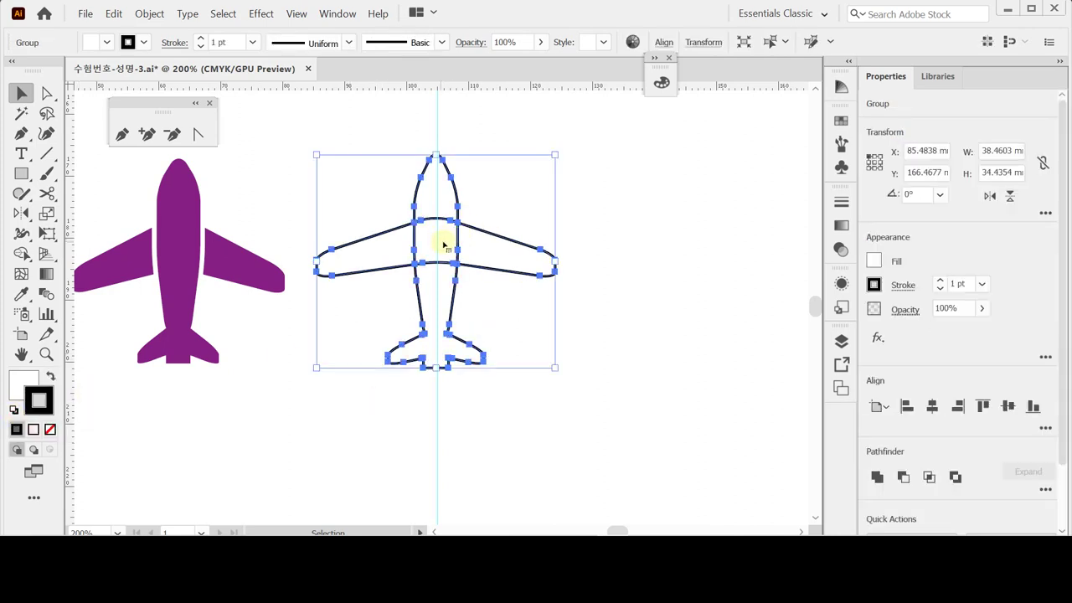
double_click(444, 244)
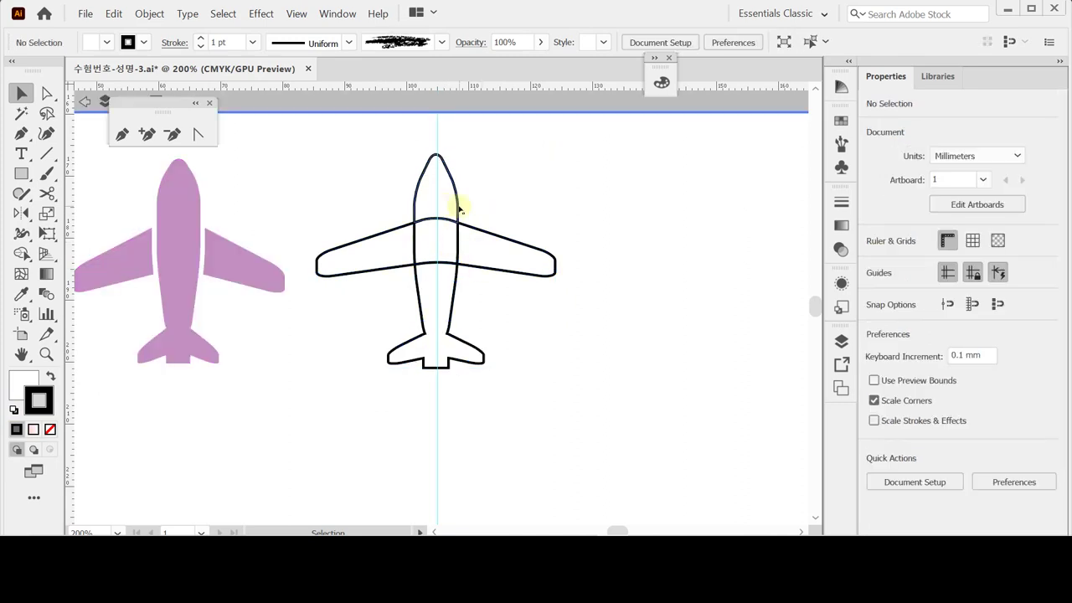
drag(174, 99, 152, 121)
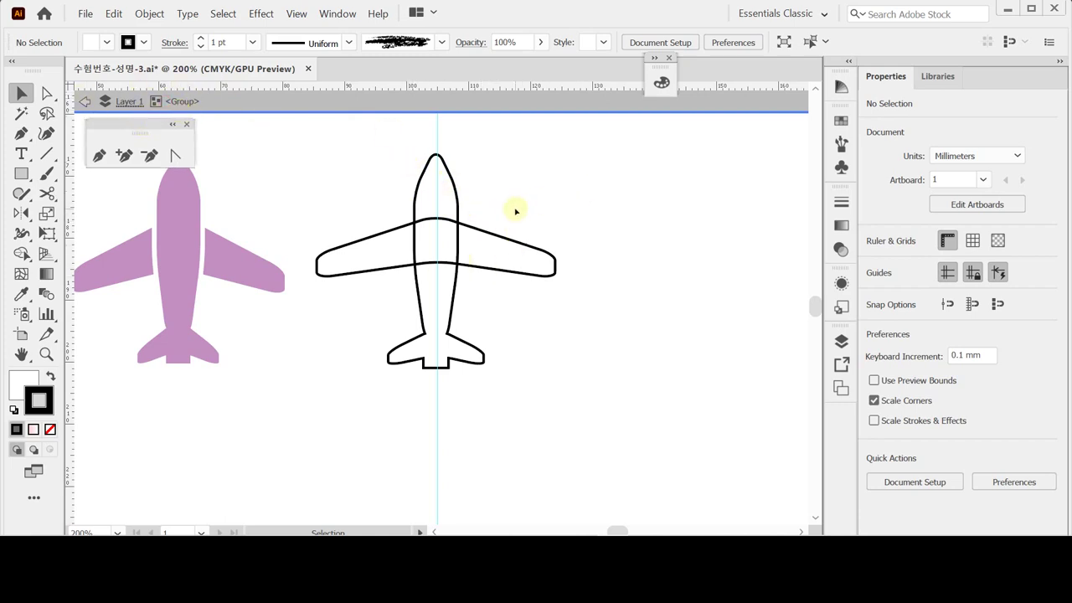
click(438, 373)
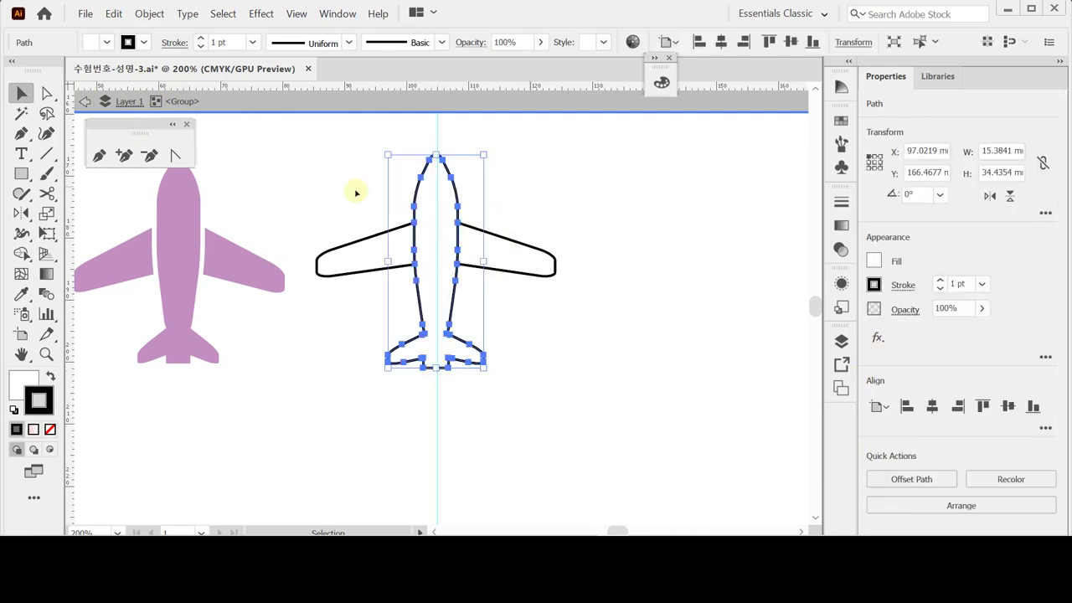
- Move both airplane wings about 1 mm outward from the fuselage to leave gaps, and exit the group's isolation
click(358, 281)
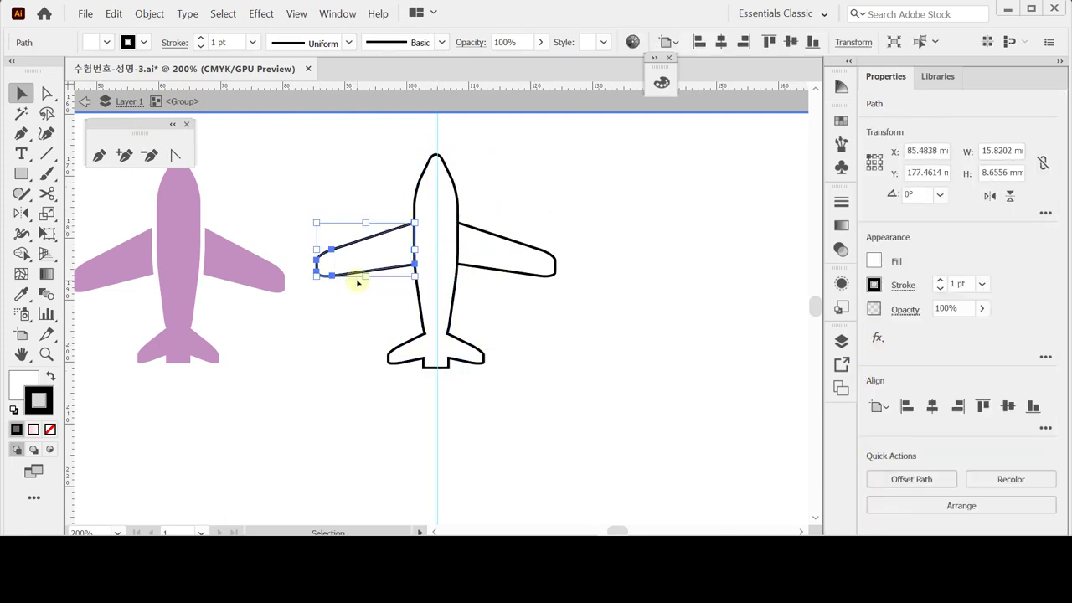
key(Left)
click(554, 262)
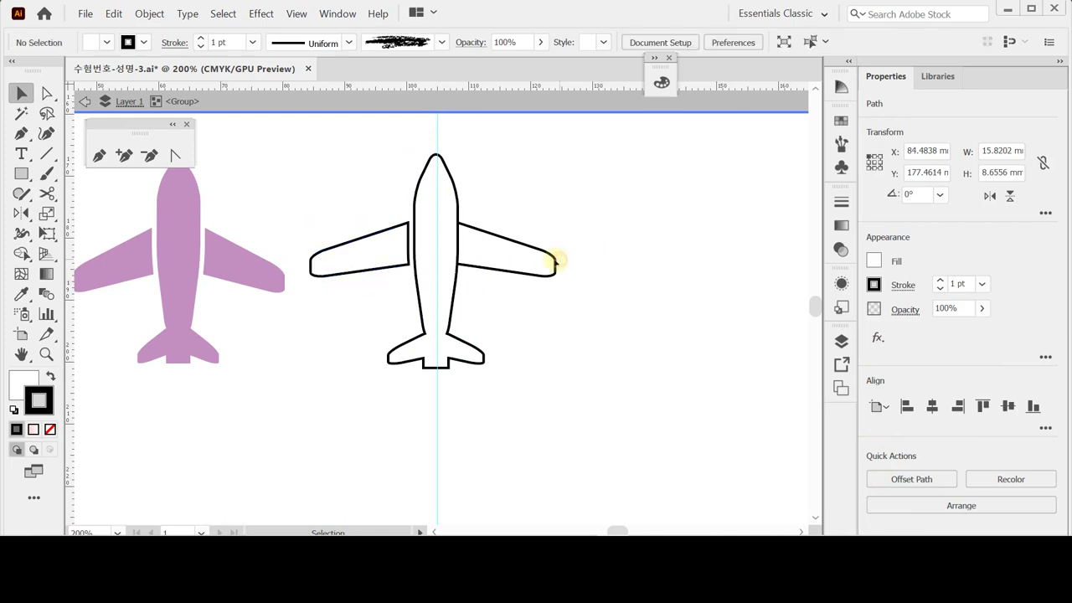
click(555, 261)
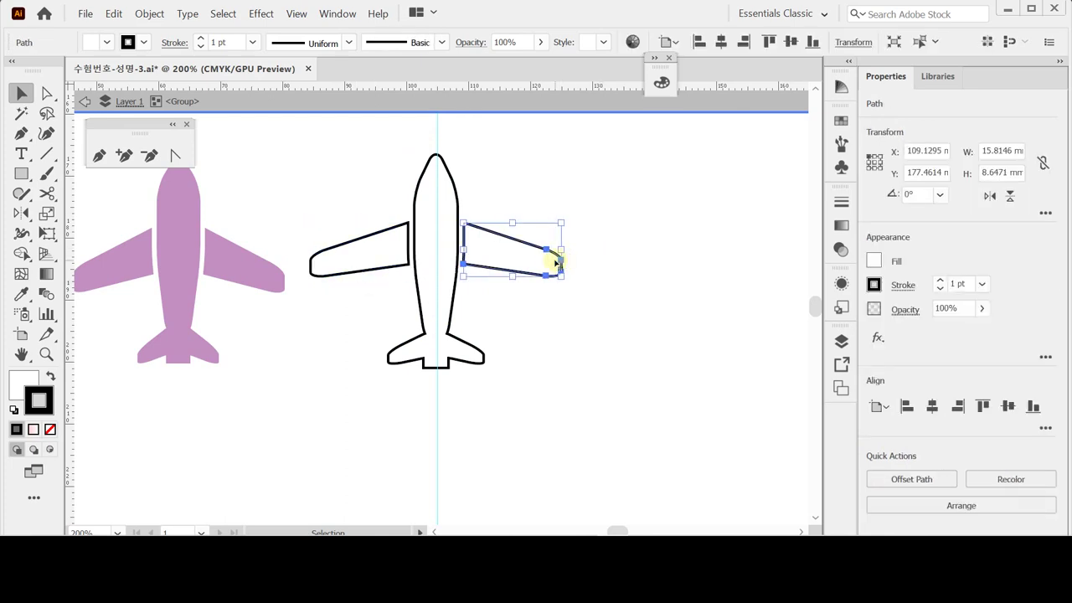
click(576, 319)
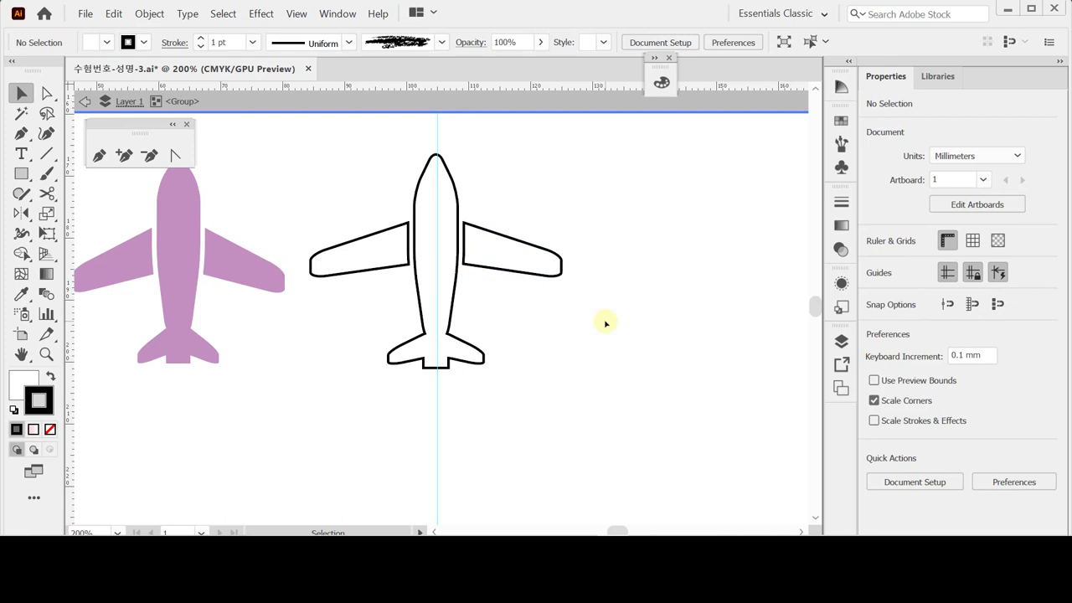
double_click(609, 320)
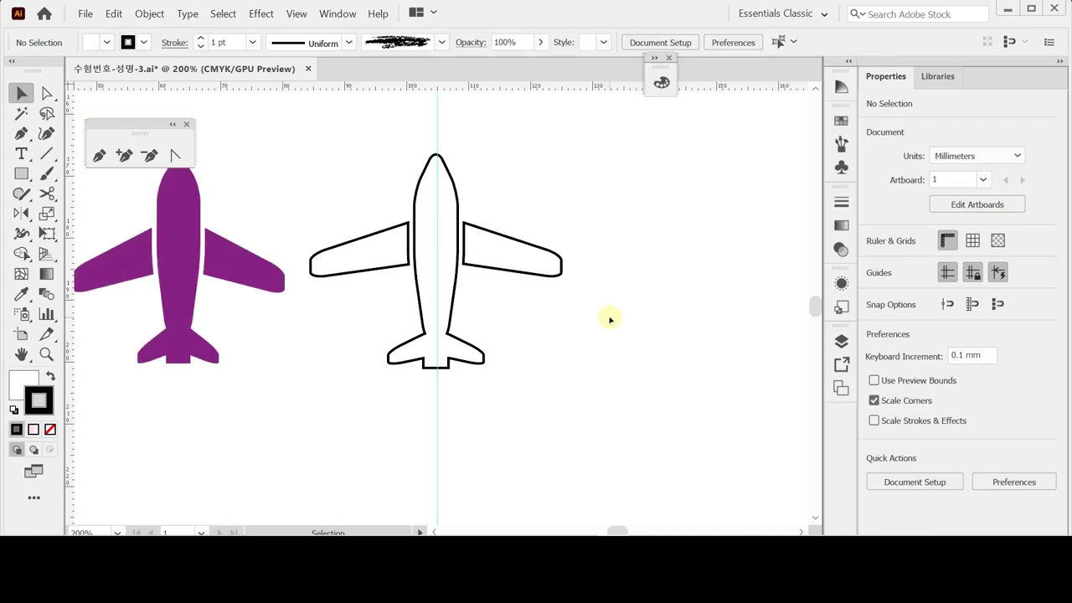
- Apply the reference airplane's purple fill with no stroke to the whole new airplane group
drag(500, 293, 500, 294)
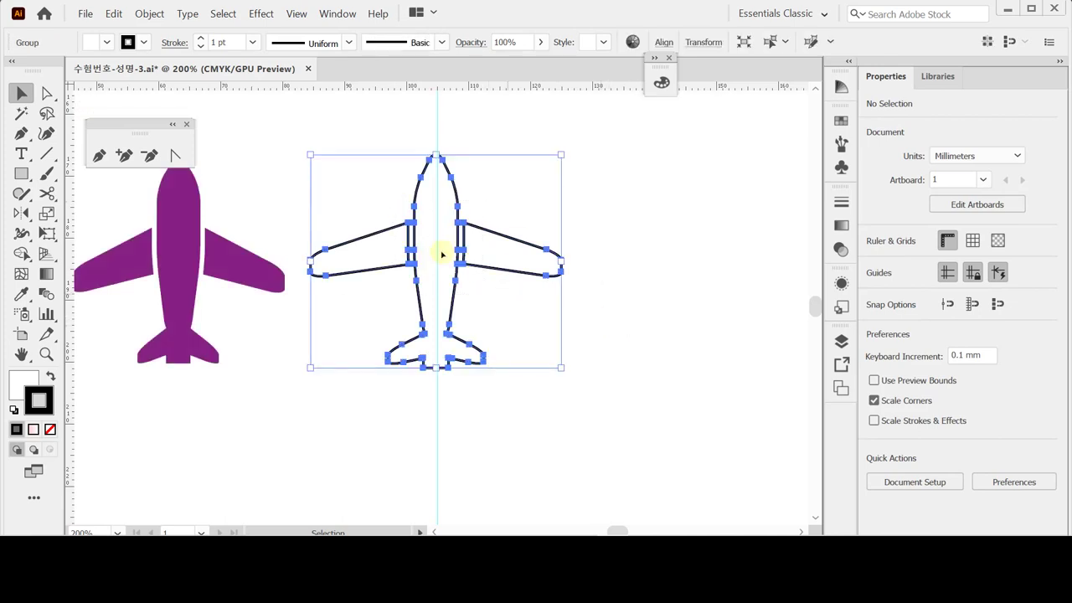
click(175, 242)
drag(503, 326, 503, 326)
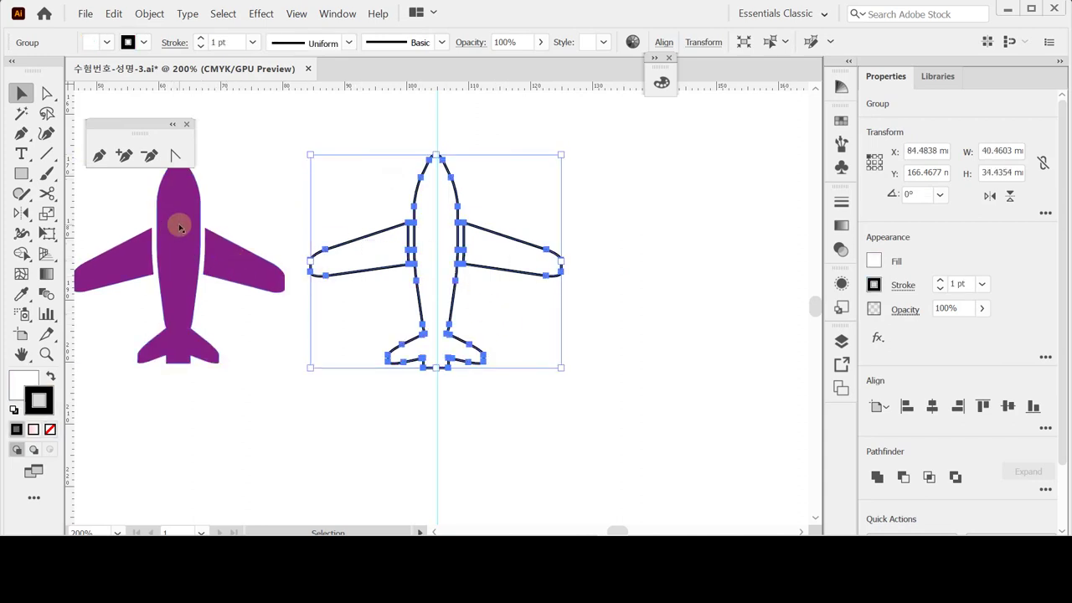
key(i)
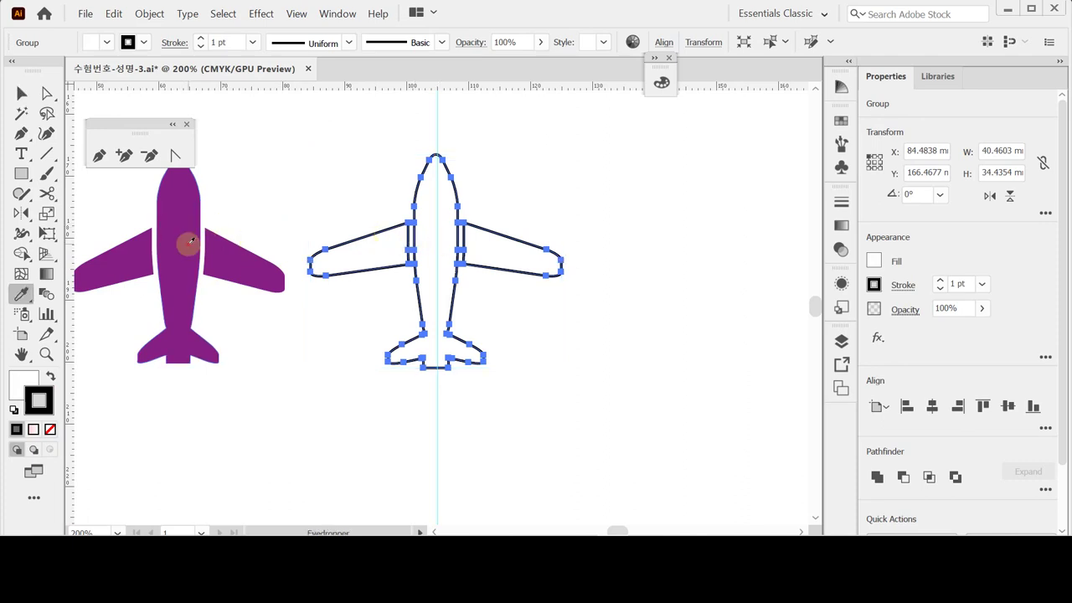
click(188, 244)
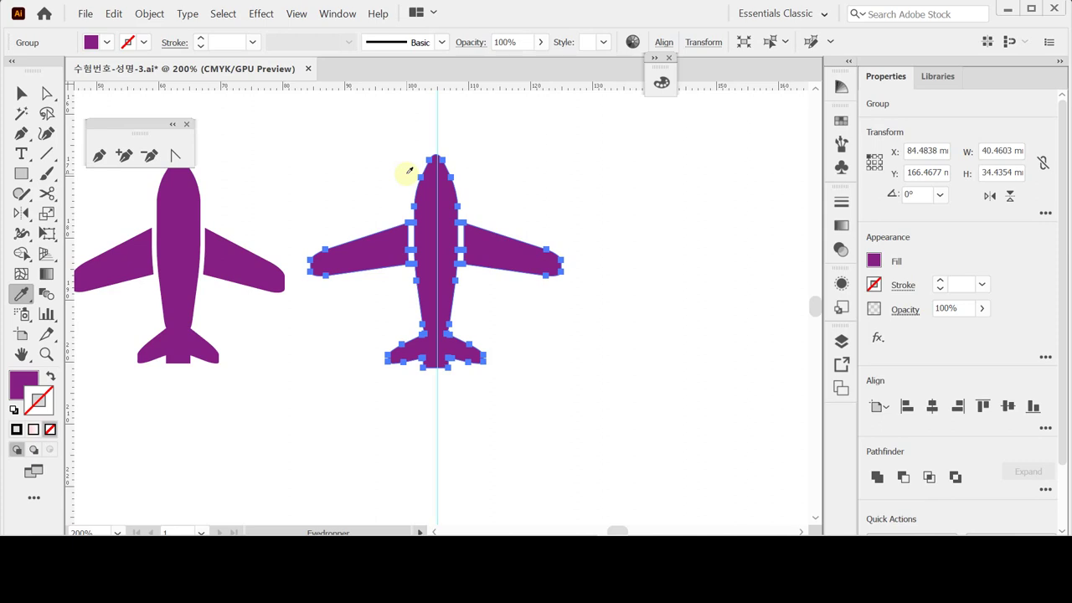
key(v)
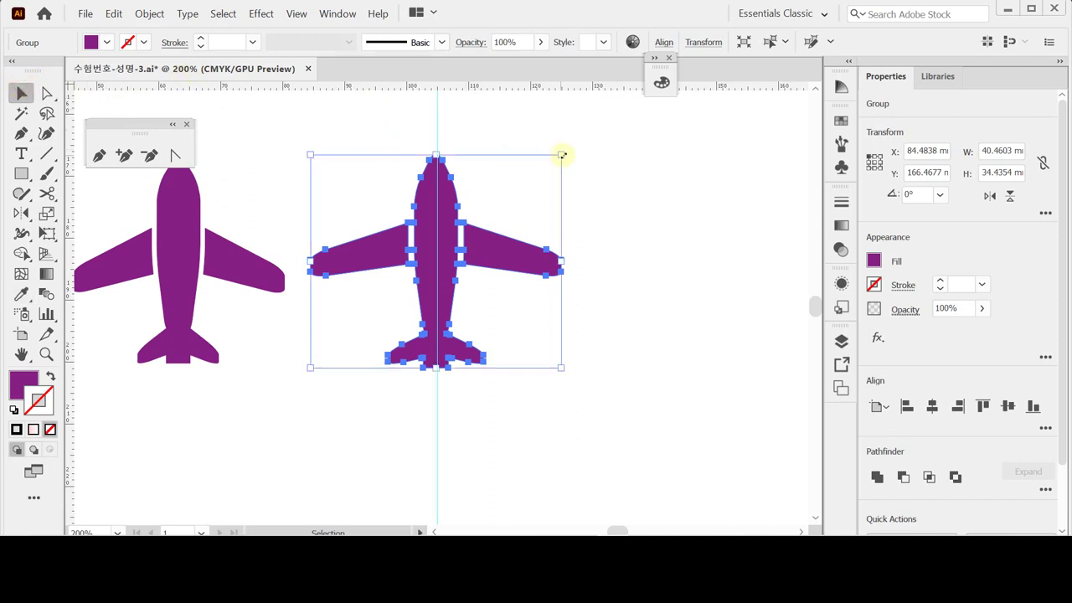
- Try rotating the airplane clockwise, undo the rotation, and deselect the airplane
drag(568, 150, 588, 176)
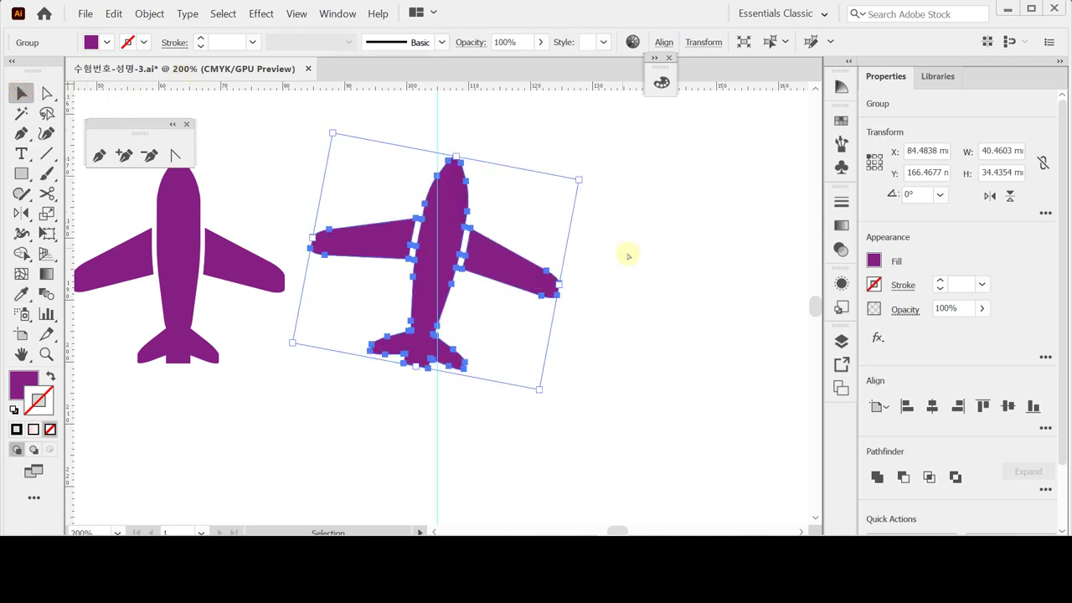
key(ctrl+z)
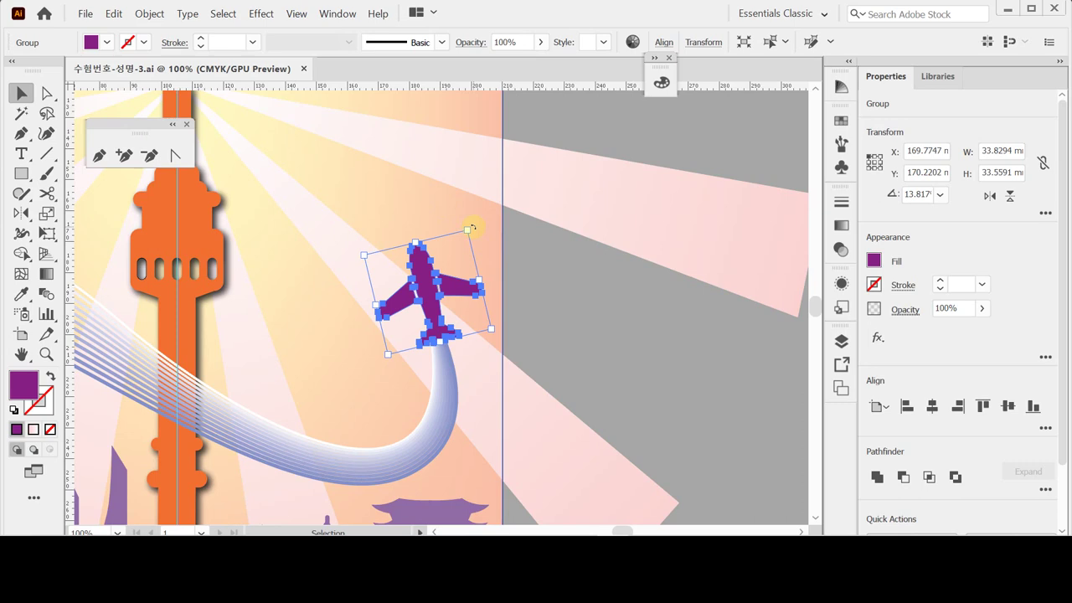
click(557, 289)
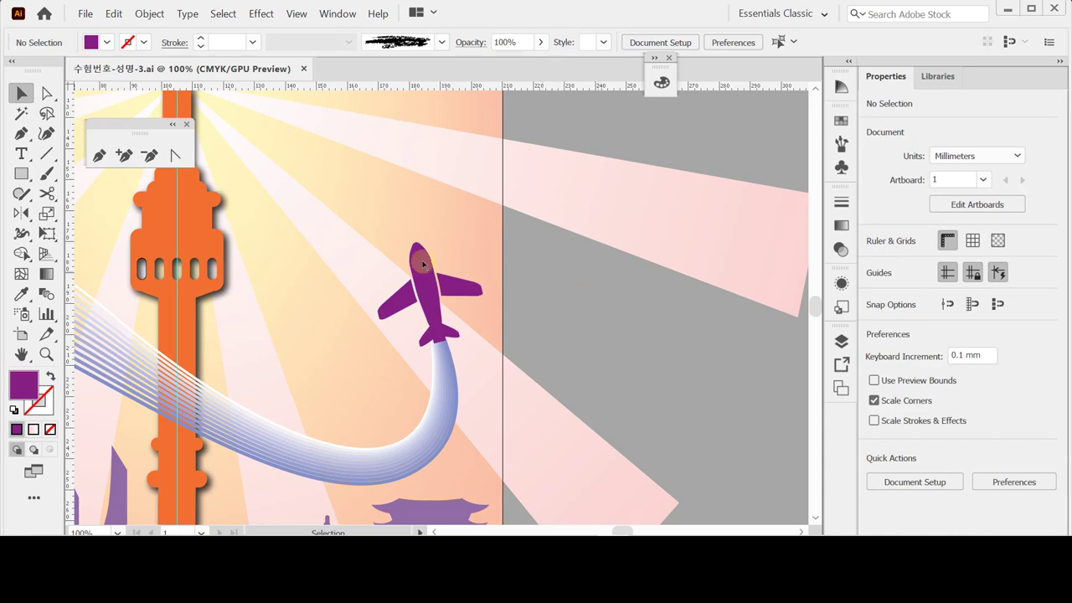
- Detach the Symbol Sprayer tool group as a floating palette and place it beside the poster, beneath the pen tools
click(24, 314)
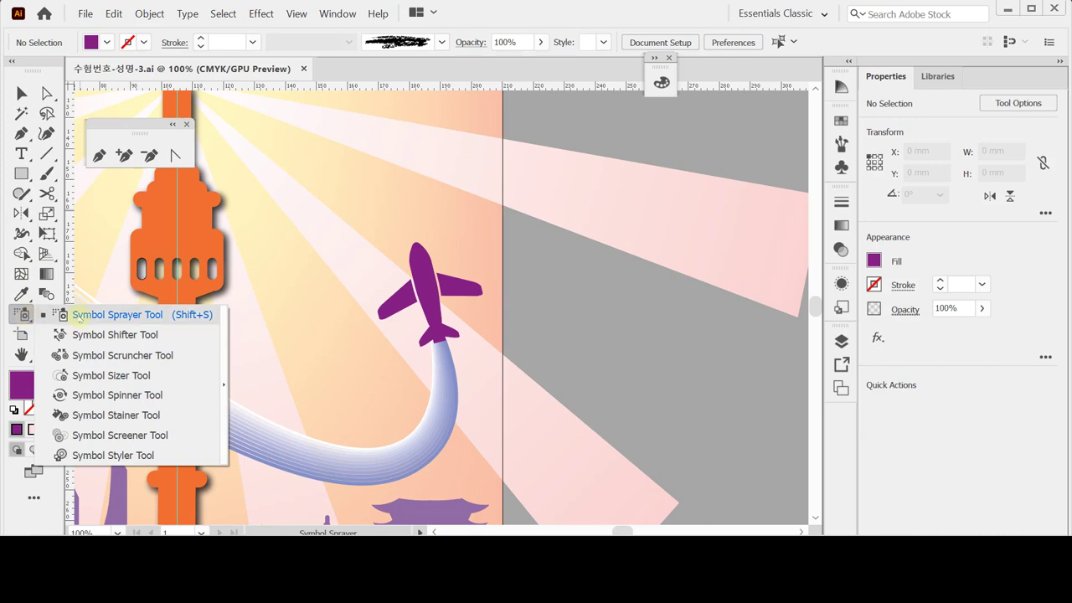
click(224, 325)
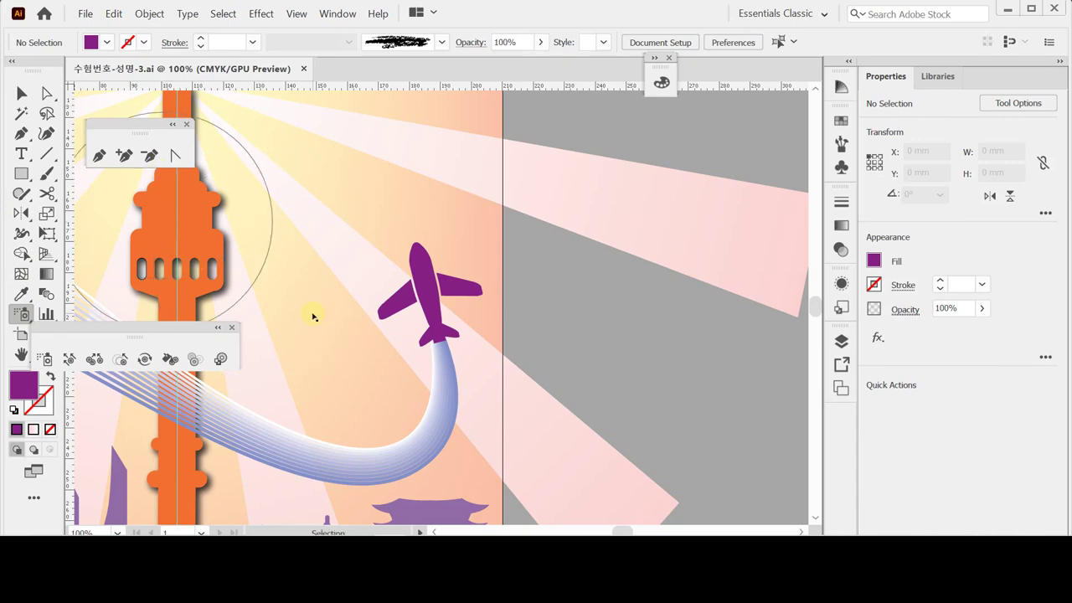
key(ctrl+minus)
key(ctrl+minus)
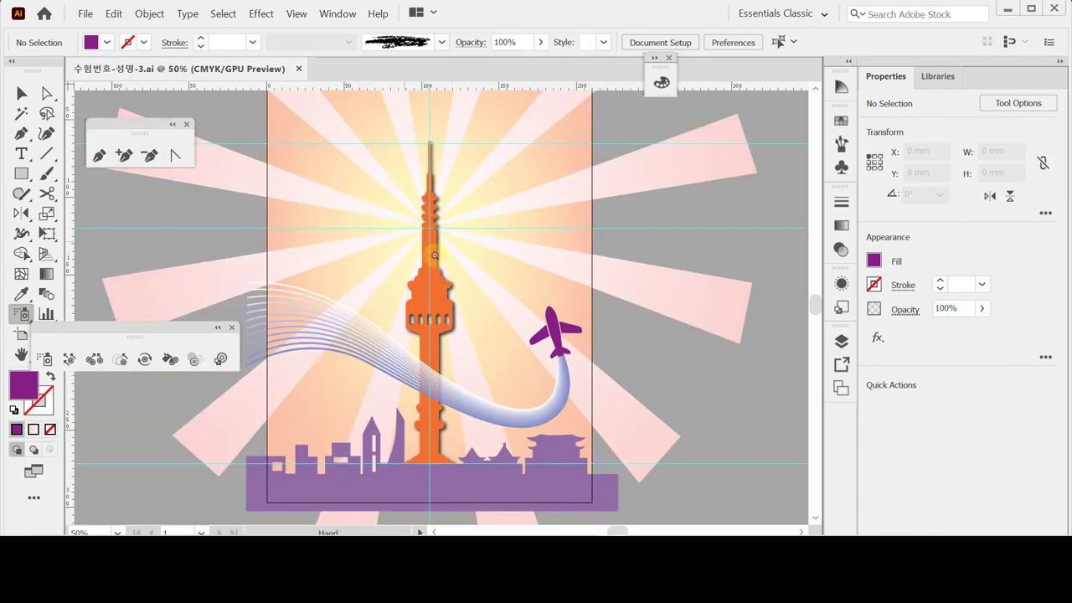
key(ctrl+plus)
key(ctrl+minus)
key(ctrl+minus)
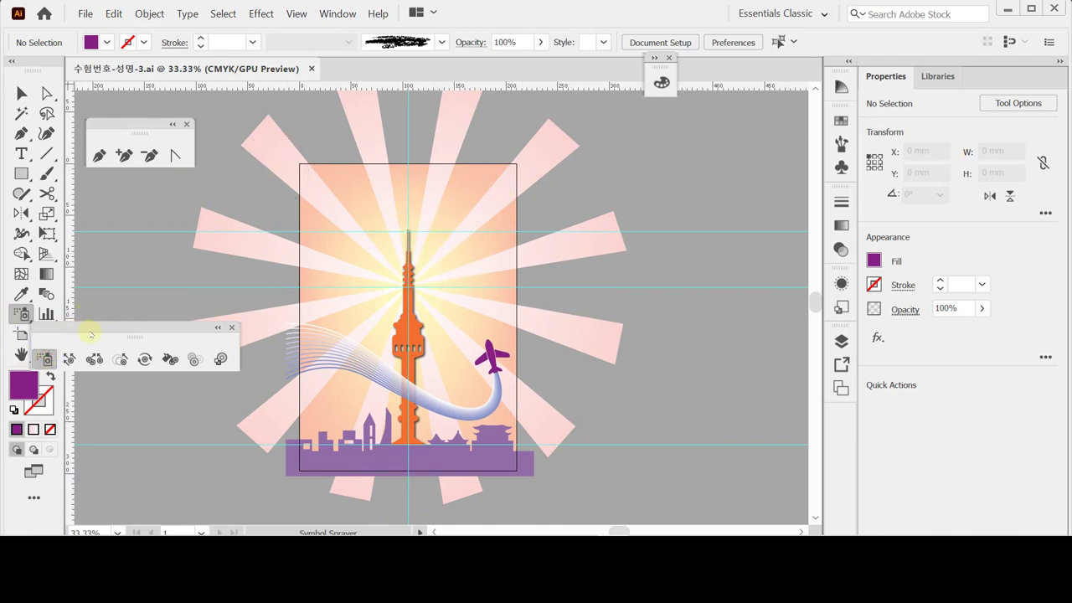
drag(88, 332, 150, 204)
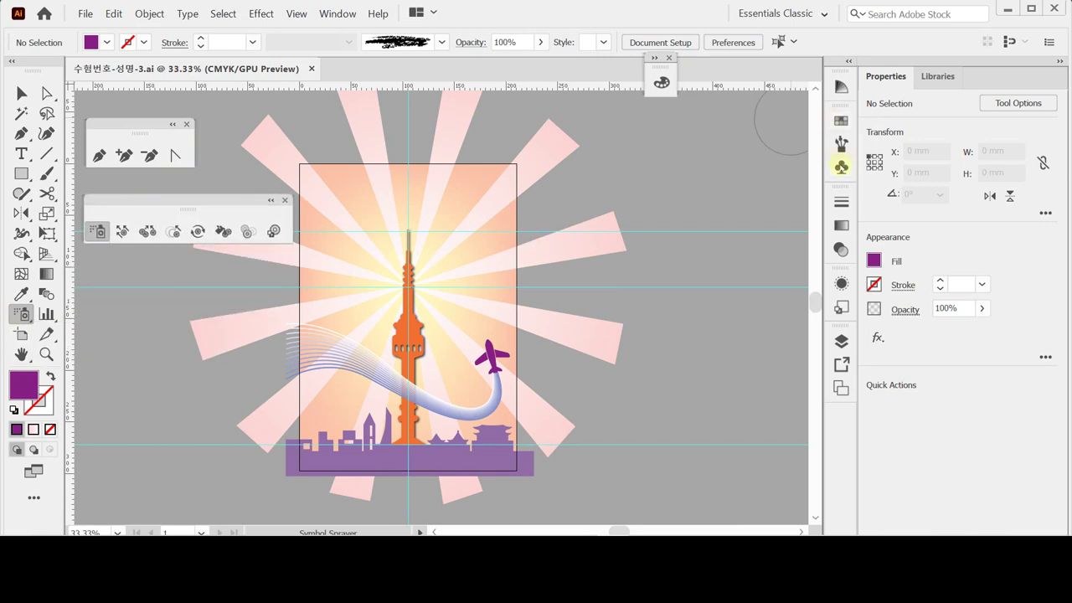
- Spray five instances of the 무궁화 flower symbol on the poster, two left and three right of the tower
click(840, 167)
click(676, 179)
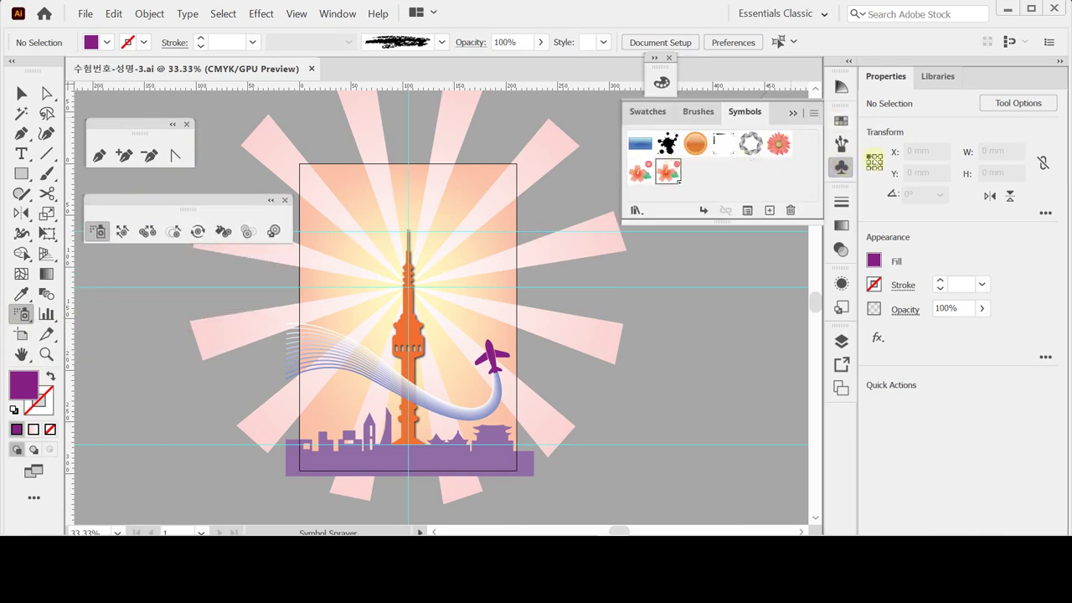
click(837, 167)
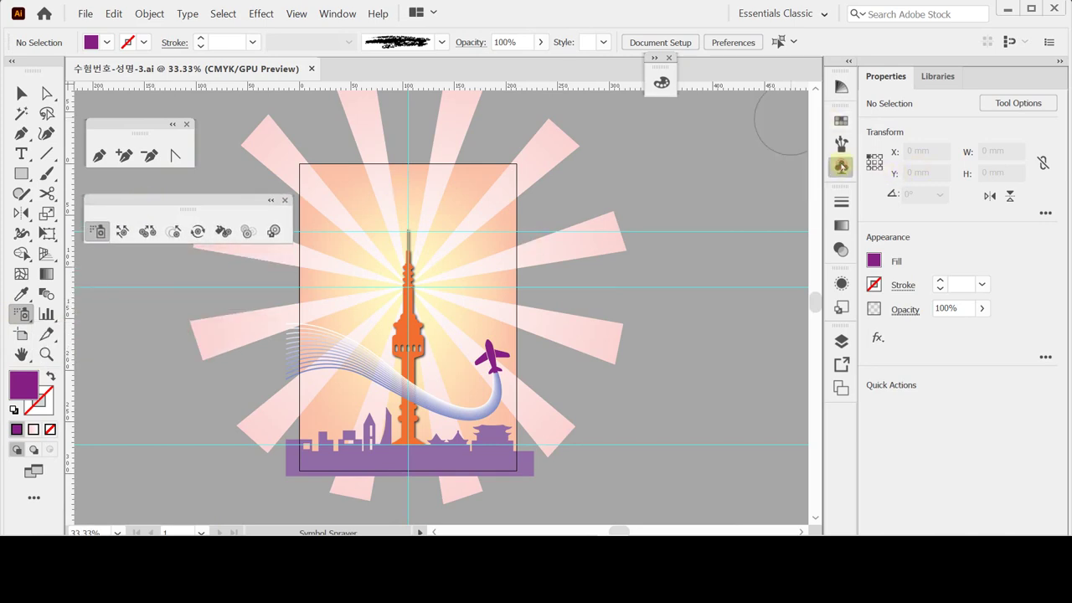
click(348, 241)
click(457, 212)
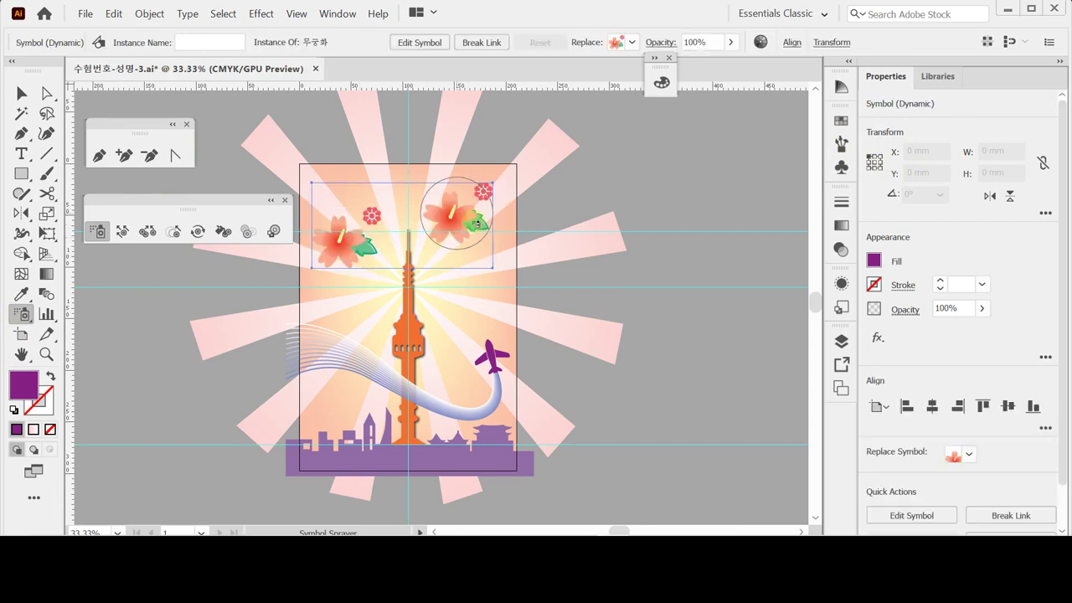
click(339, 326)
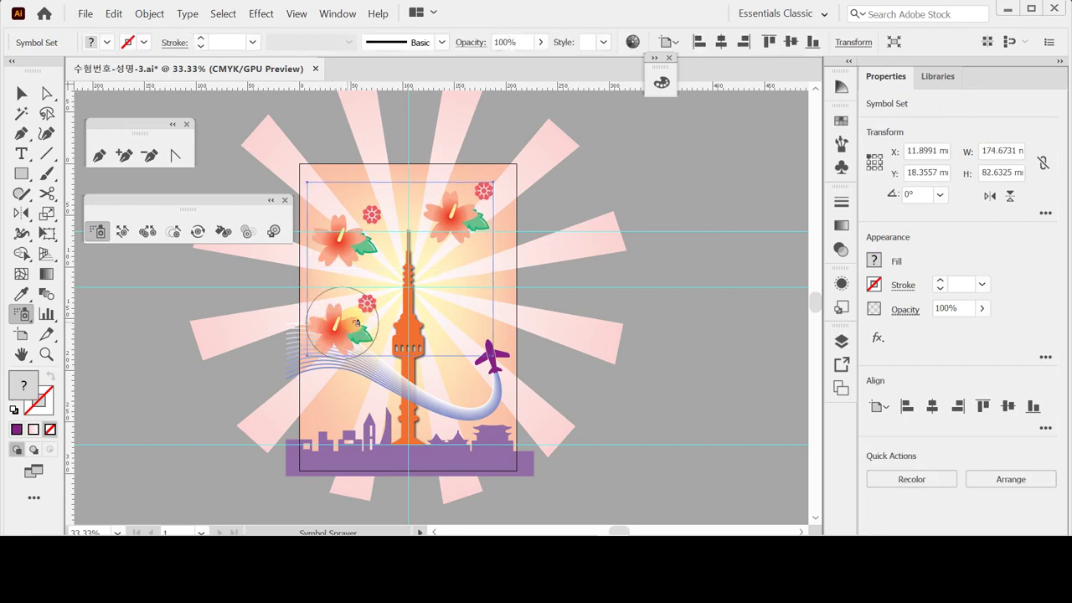
click(456, 289)
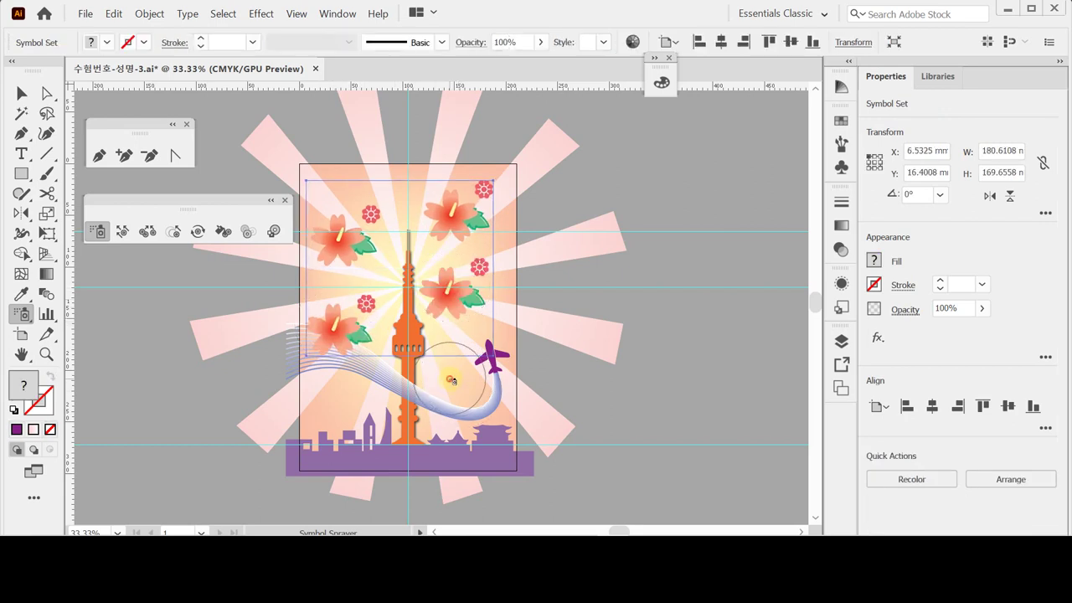
click(450, 382)
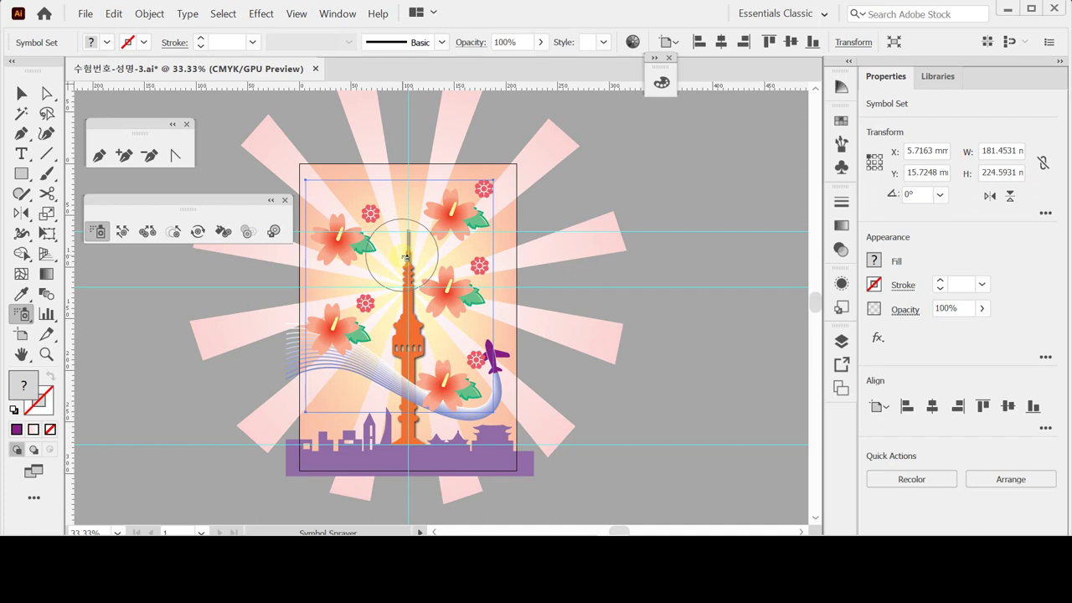
- Enlarge the flower at the poster's upper right in stages with the Symbol Sizer
click(174, 233)
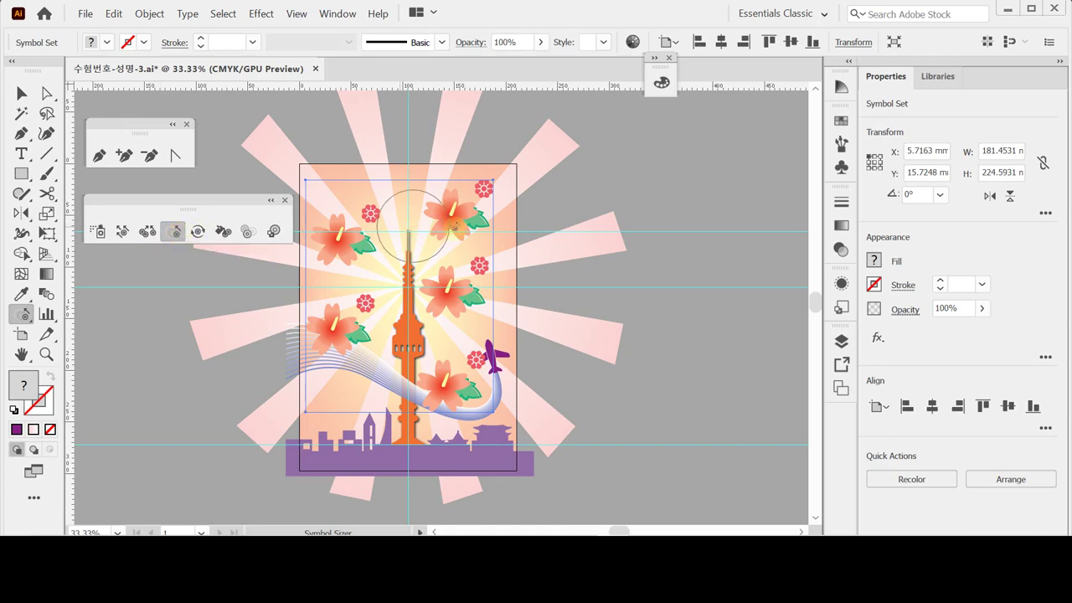
click(453, 223)
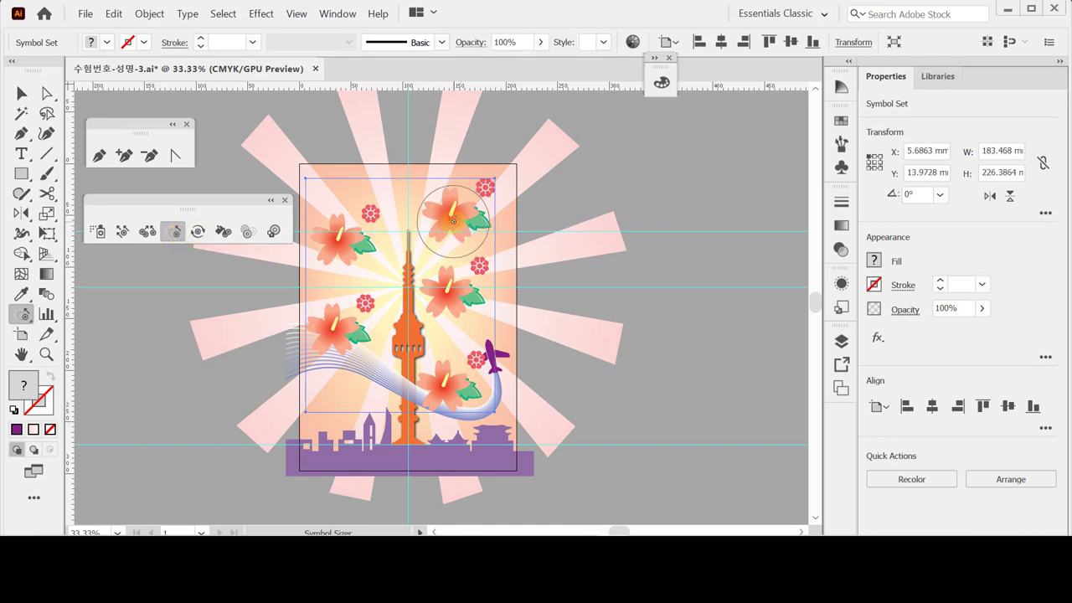
click(454, 221)
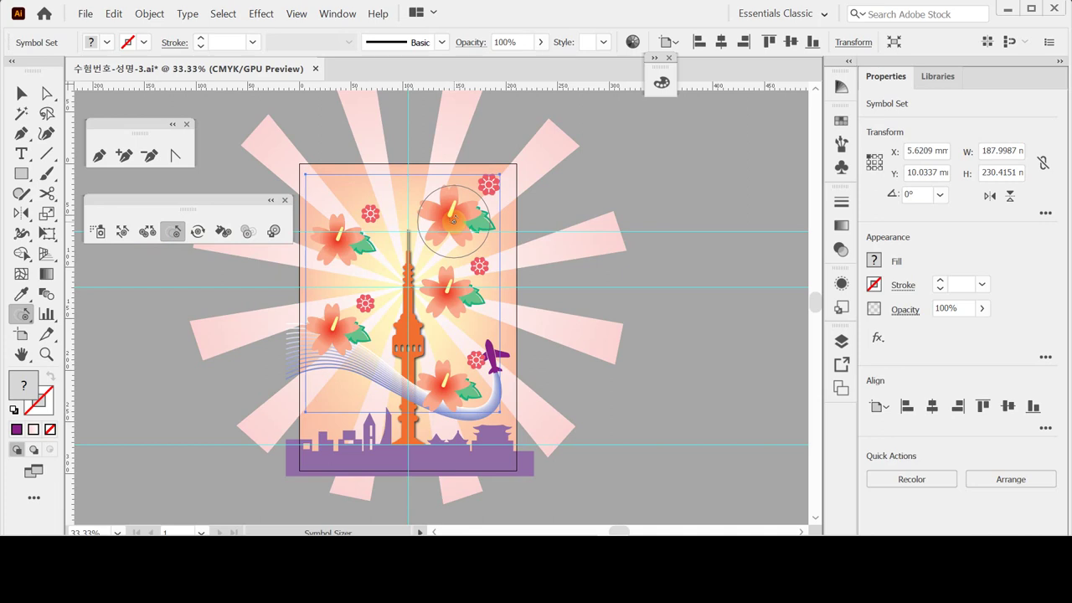
click(453, 220)
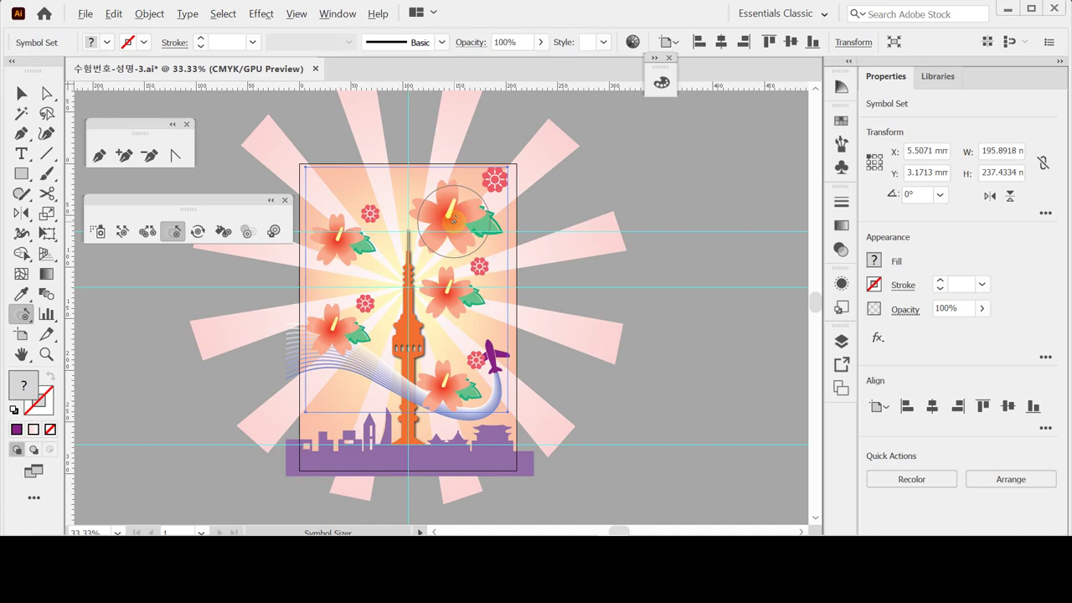
- Shrink the upper-right flower well below its sprayed size, and reduce the upper-left, lower-left and lower-right flowers with the Symbol Sizer
alt+click(452, 221)
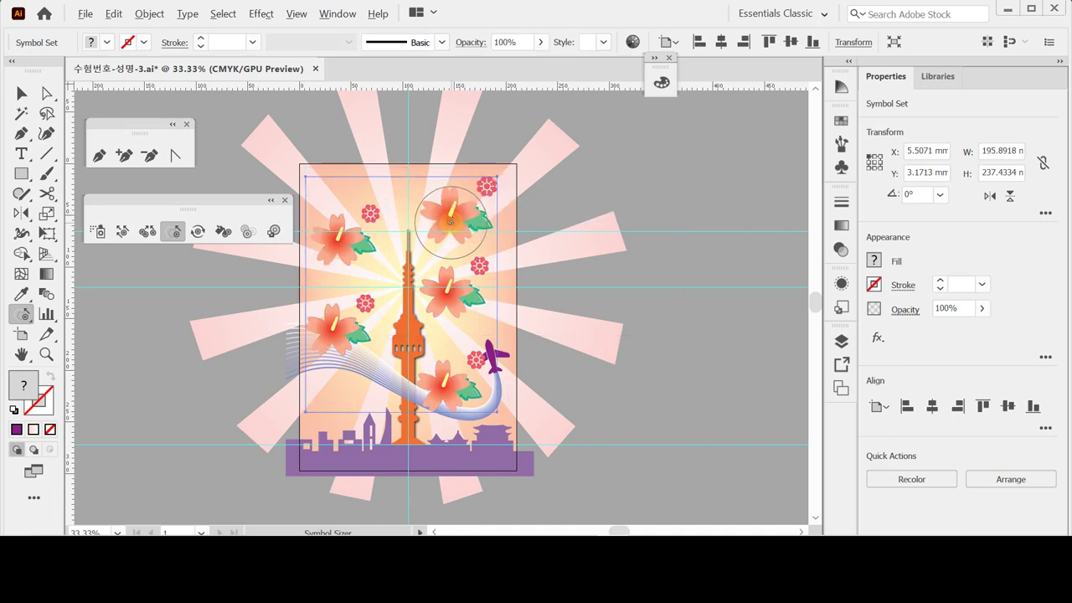
alt+click(450, 221)
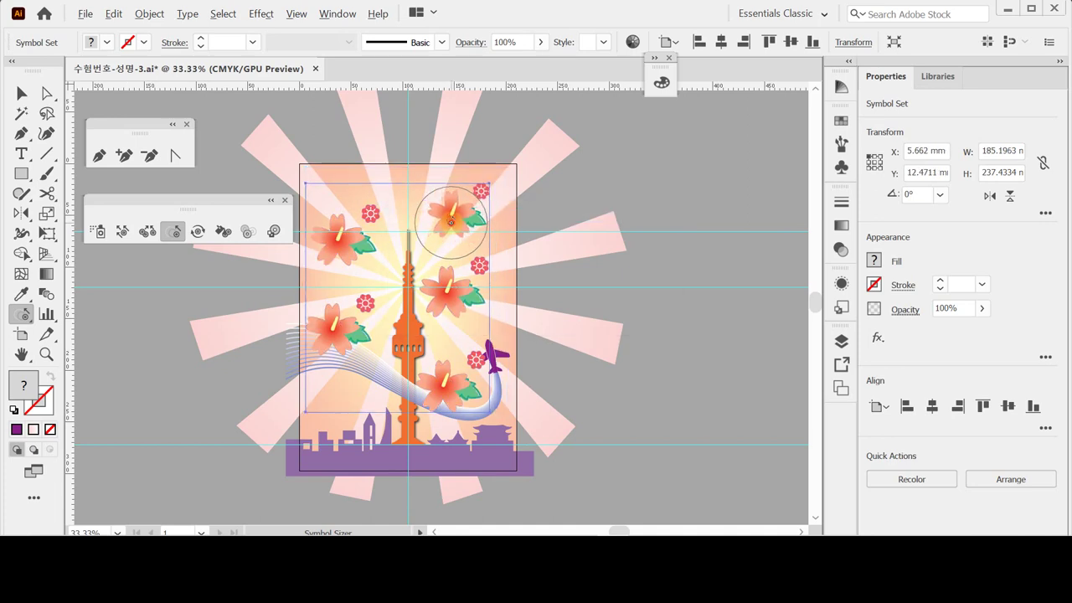
alt+click(450, 221)
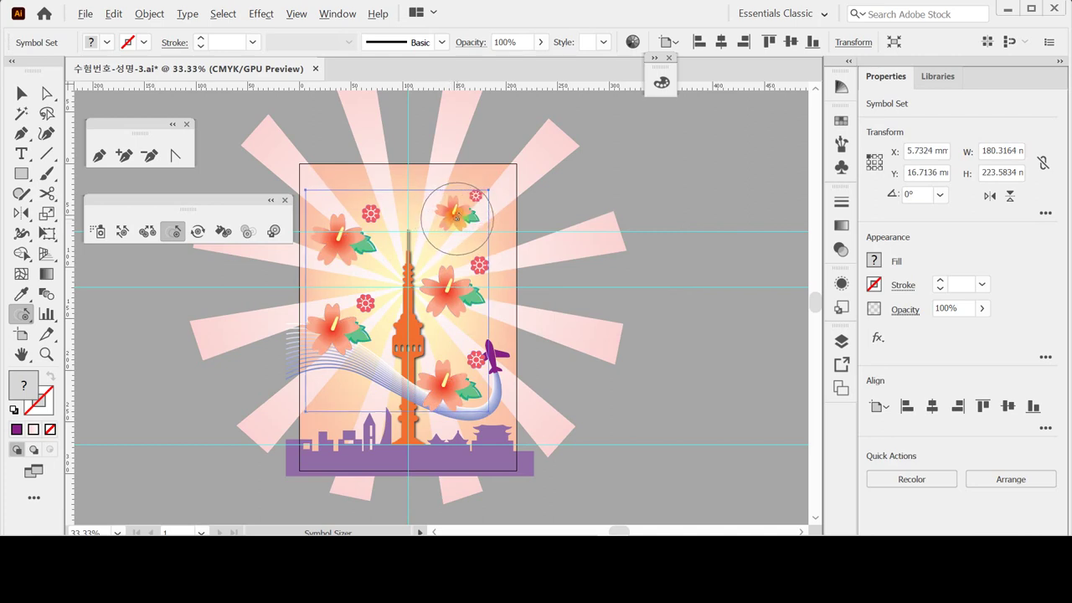
alt+click(459, 228)
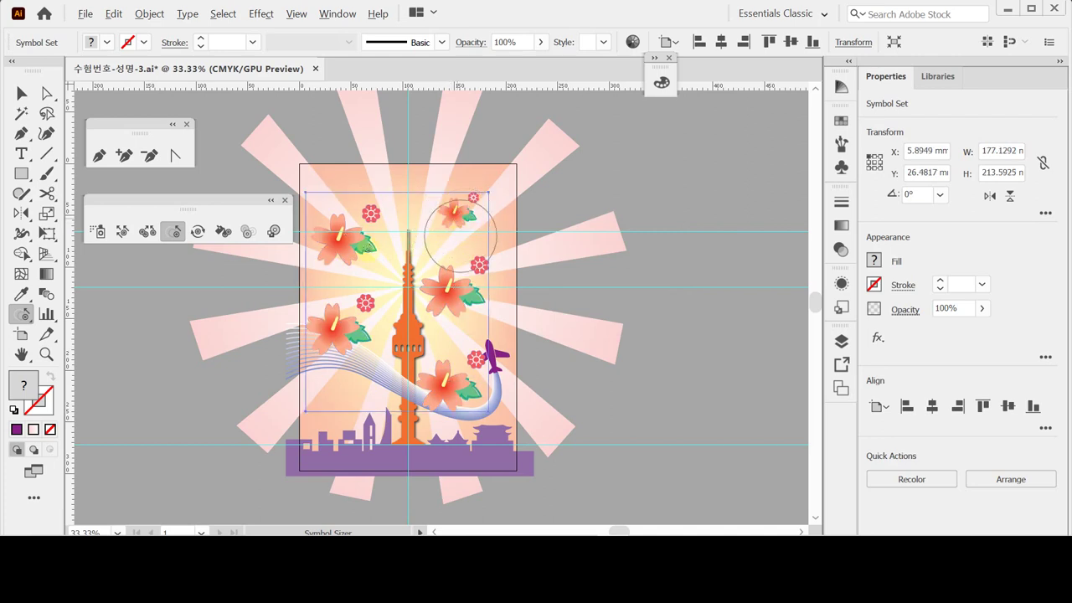
alt+click(341, 254)
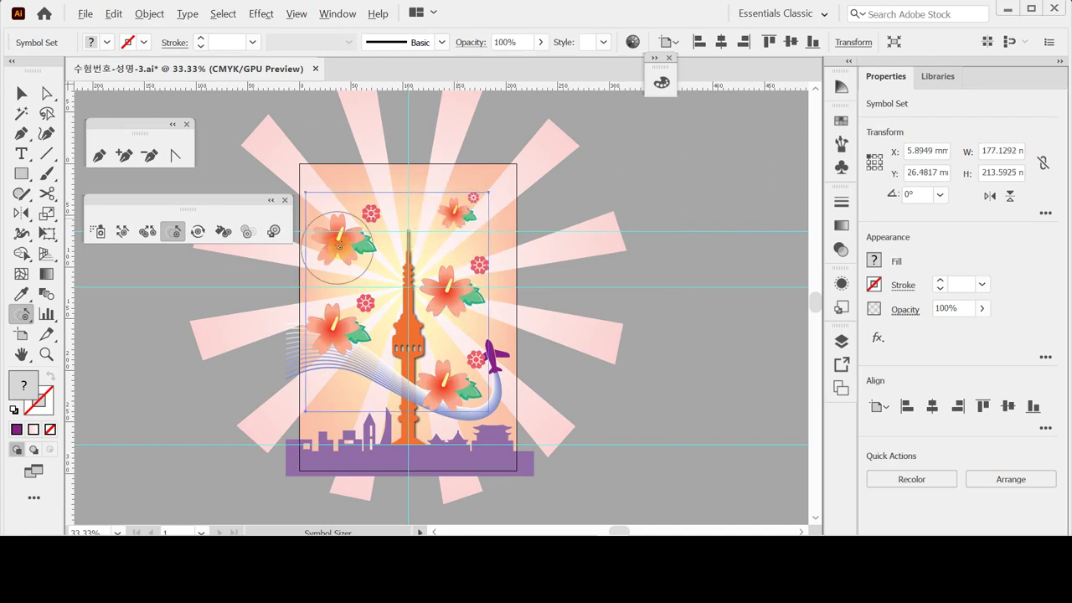
alt+click(333, 333)
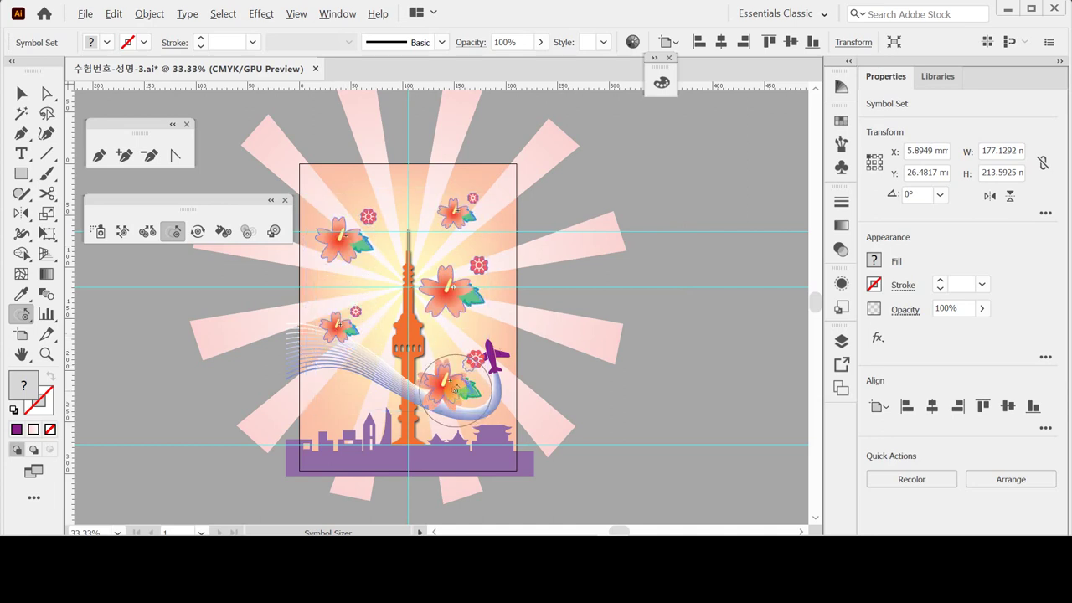
alt+click(445, 387)
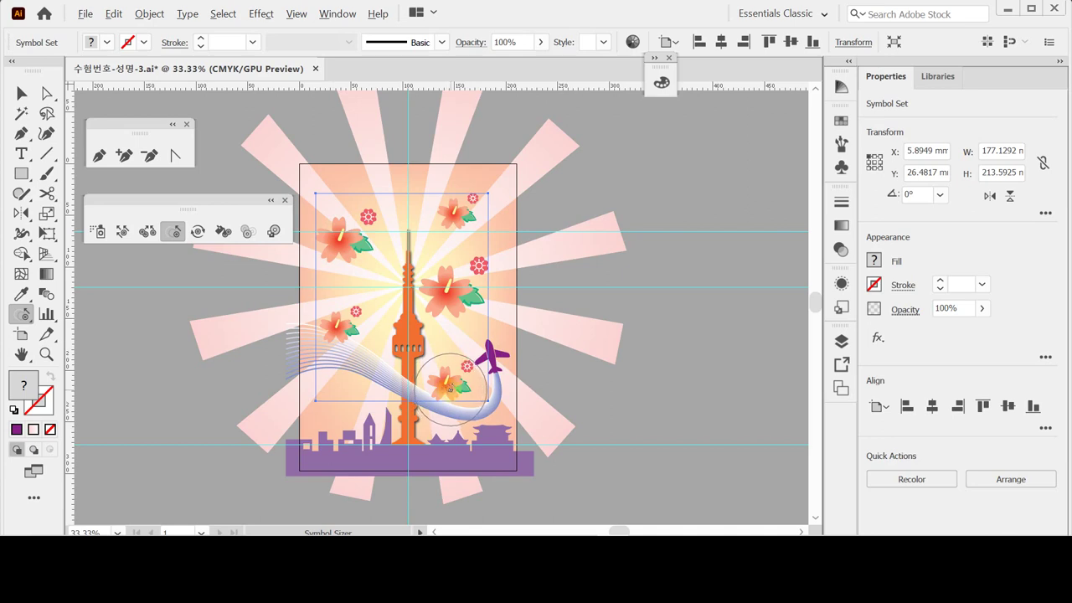
- Shrink the lower-right and lower-left flowers slightly more, and rotate the middle-right, upper-left and lower-left flowers with the Symbol Spinner
click(453, 386)
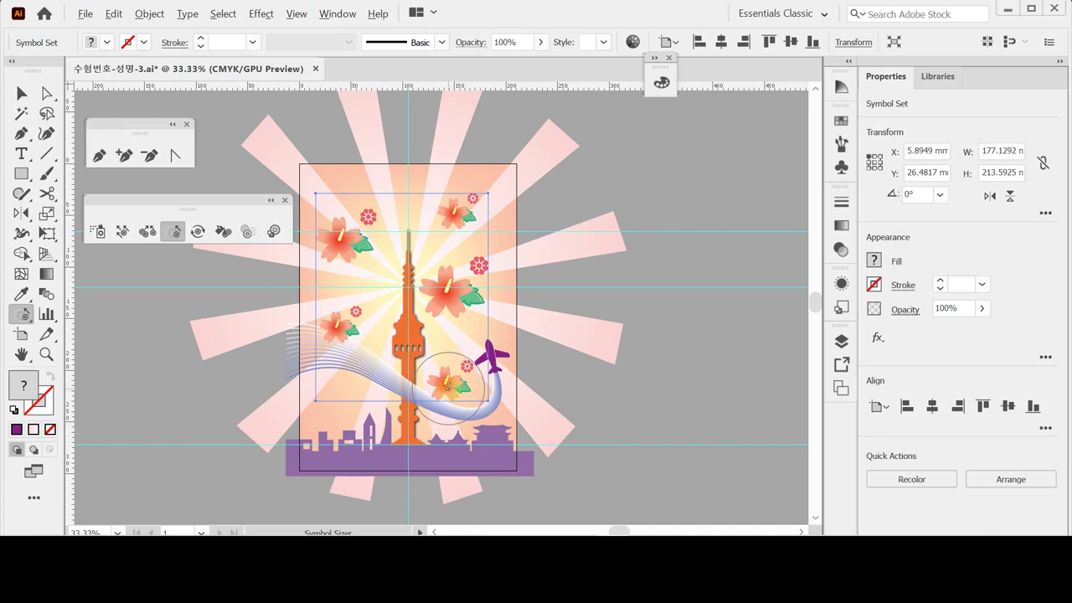
alt+click(341, 320)
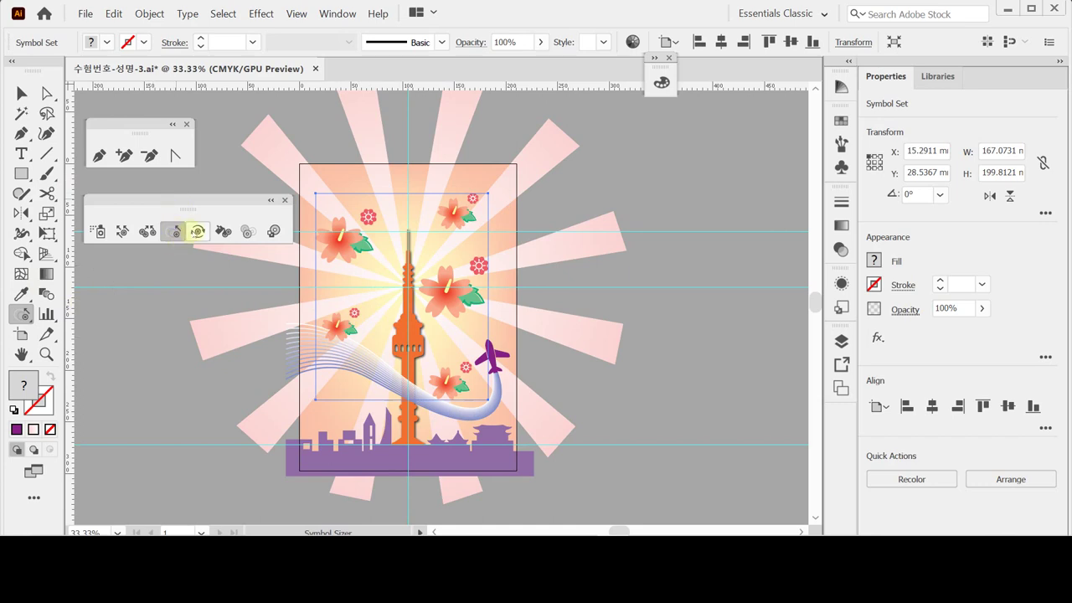
click(198, 231)
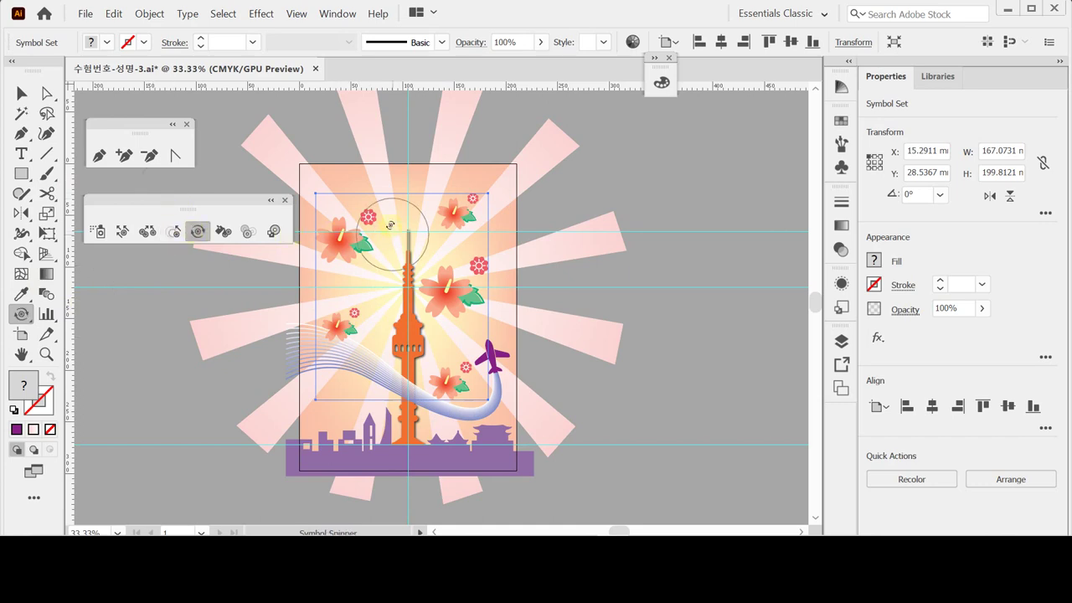
drag(423, 285, 442, 294)
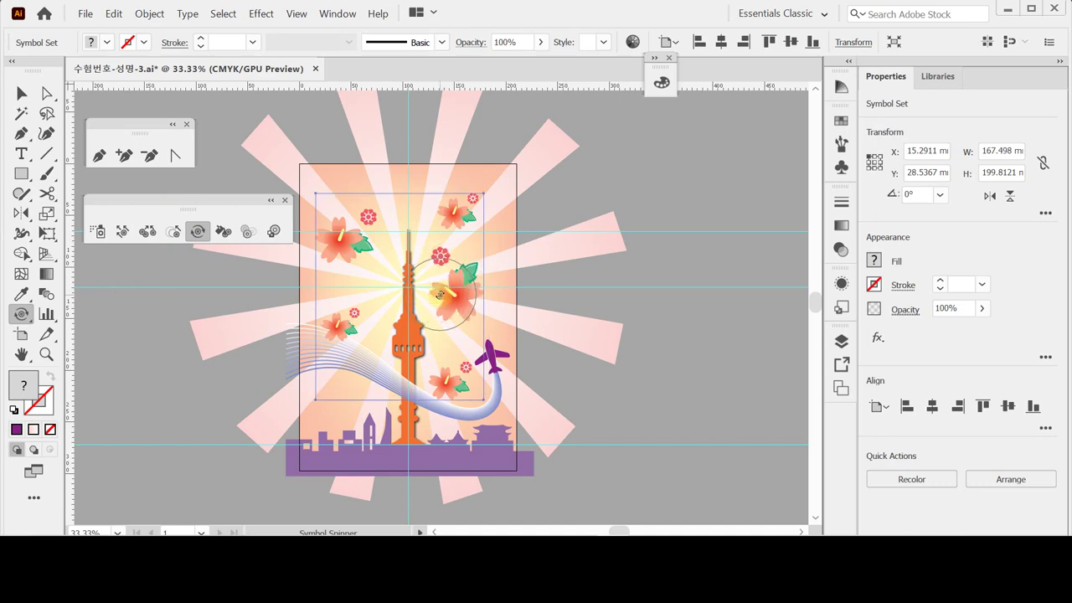
drag(334, 239, 339, 241)
drag(334, 315, 330, 329)
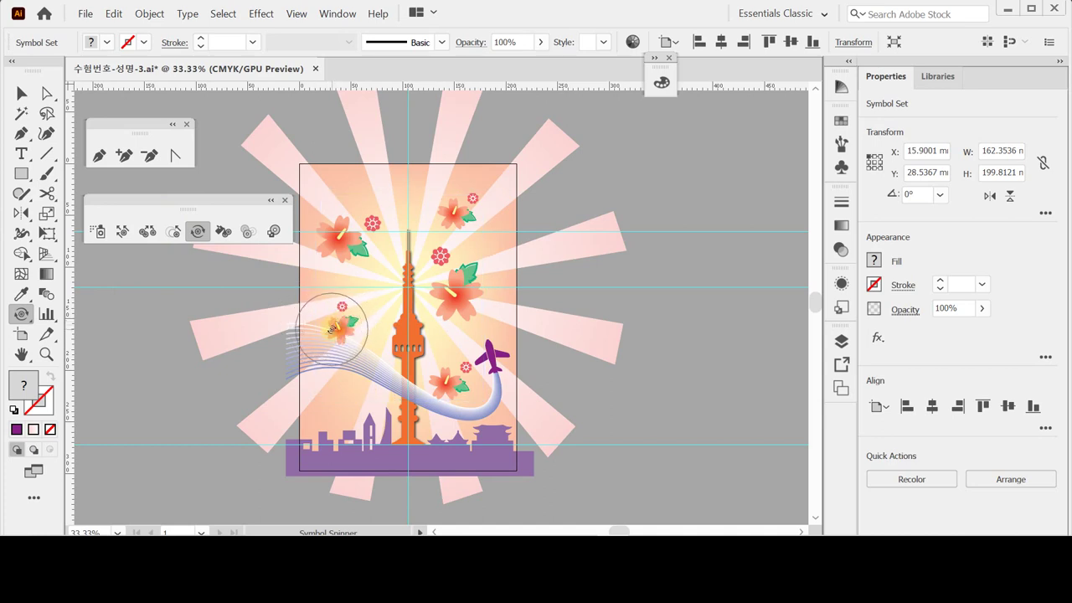
- Shift the two lower flowers up, the two flowers right of the tower outward, and the upper-left flower slightly inward with the Symbol Shifter
click(122, 231)
drag(339, 321, 343, 315)
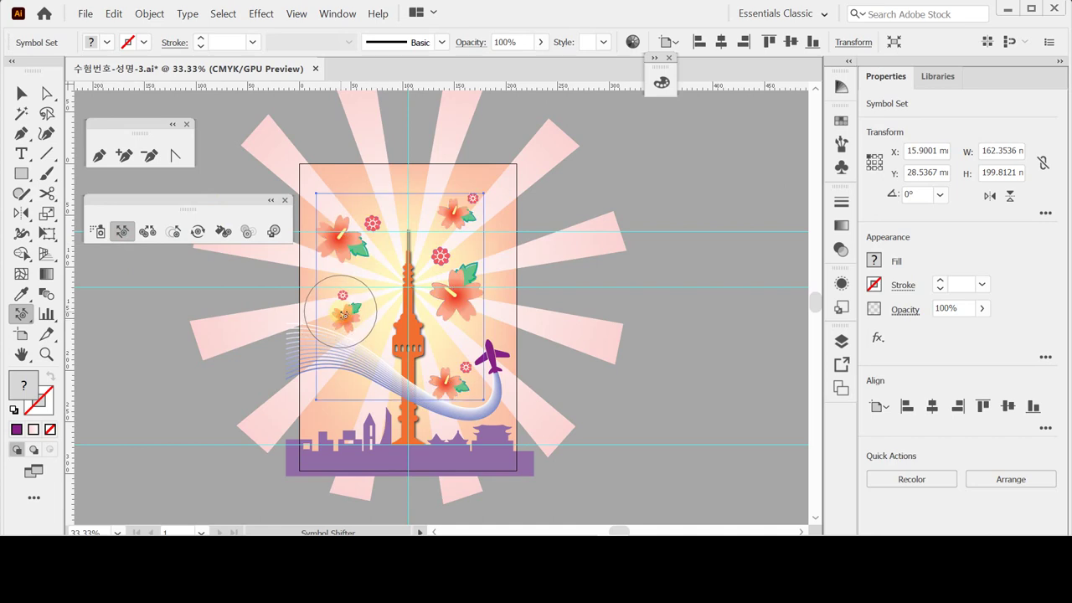
drag(451, 385, 449, 372)
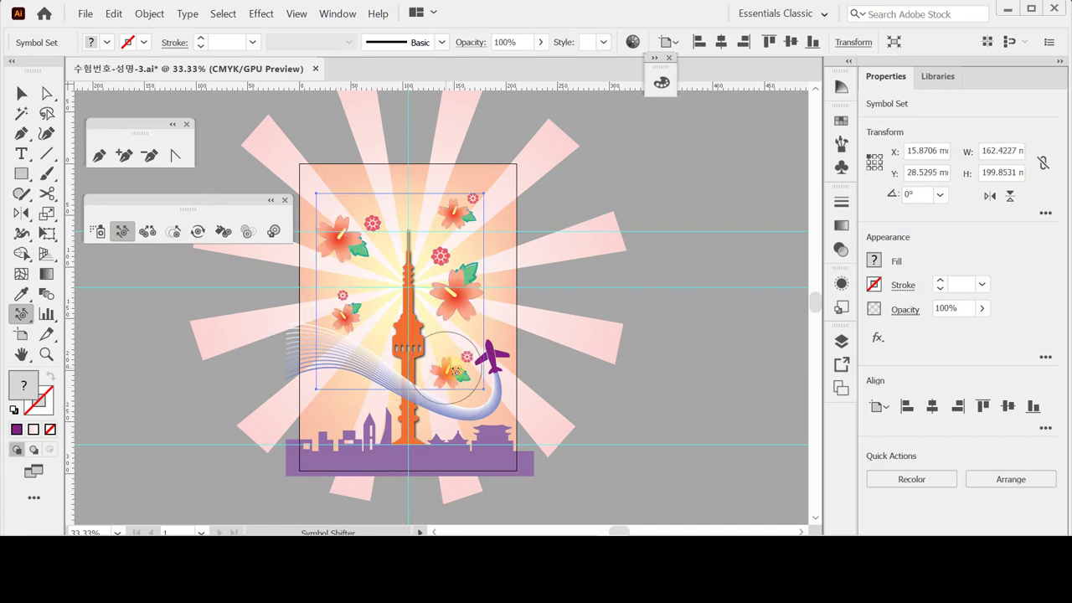
mouse_move(466, 289)
mouse_down()
mouse_move(464, 220)
mouse_move(477, 219)
mouse_move(475, 233)
mouse_up()
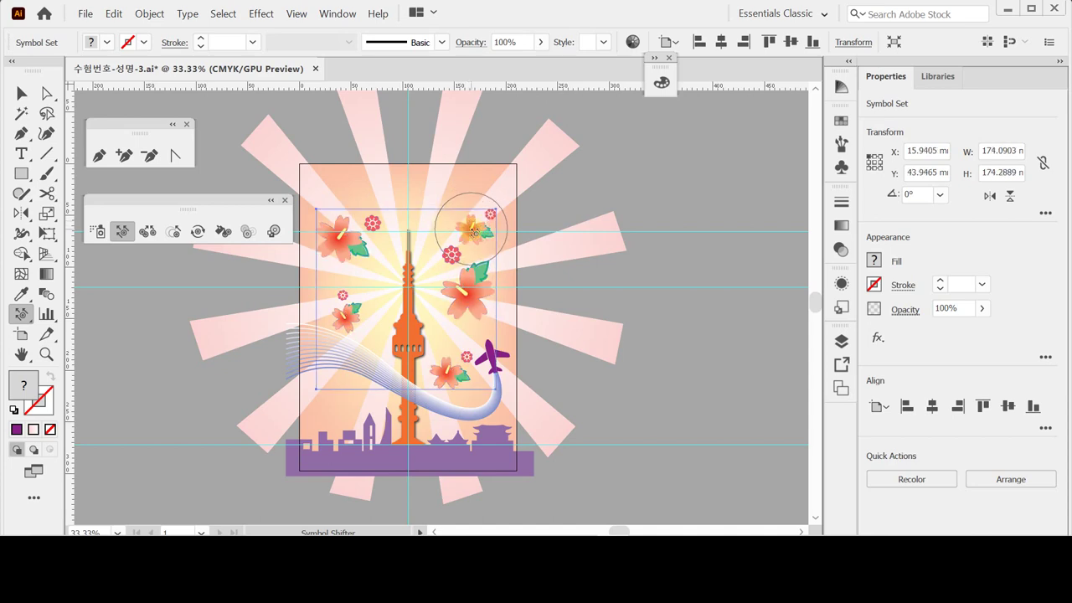
drag(333, 235, 340, 243)
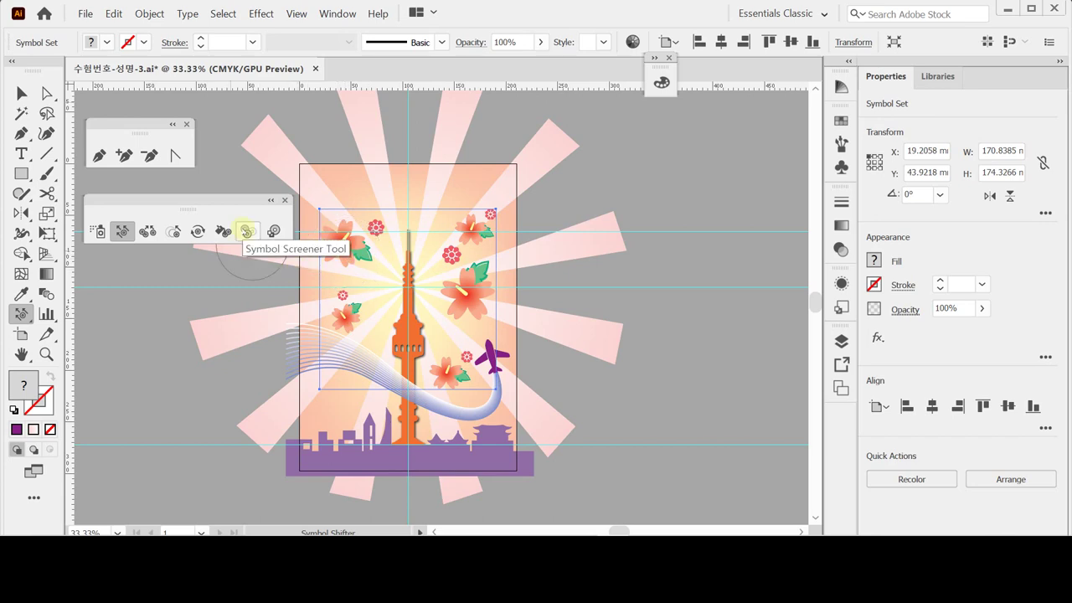
- Fade the upper-right flower with the Symbol Screener, and stain the lower-right and upper-right flowers magenta with the Symbol Stainer
click(246, 231)
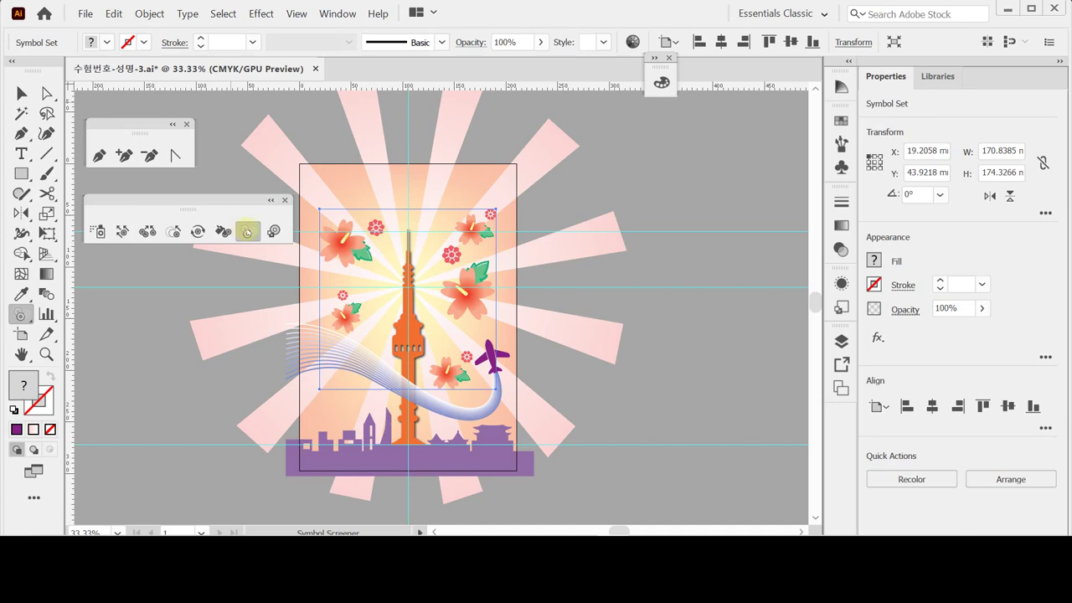
drag(473, 224, 502, 229)
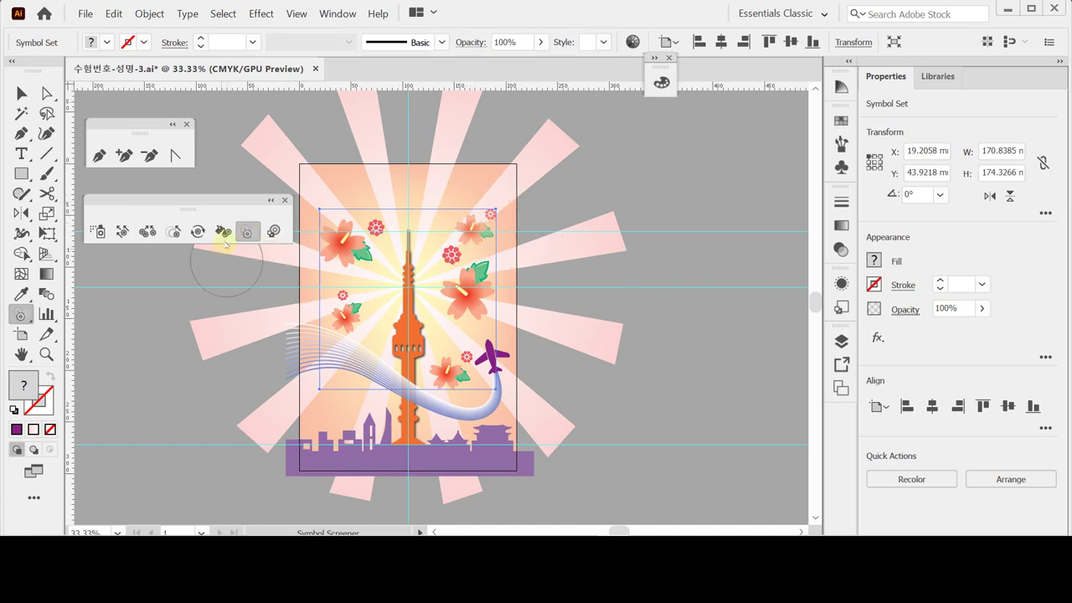
click(222, 232)
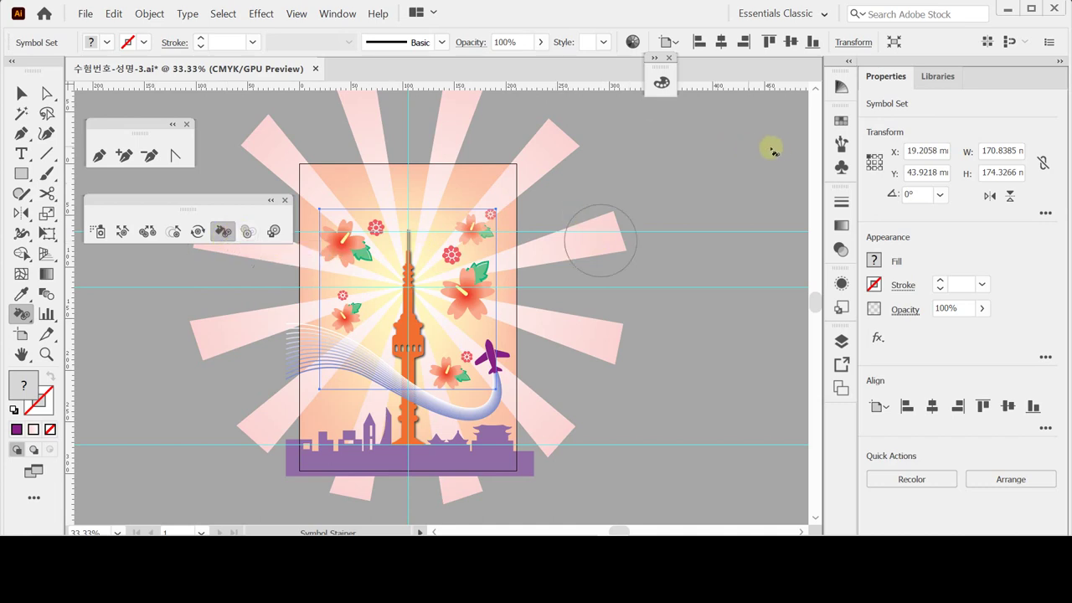
click(841, 121)
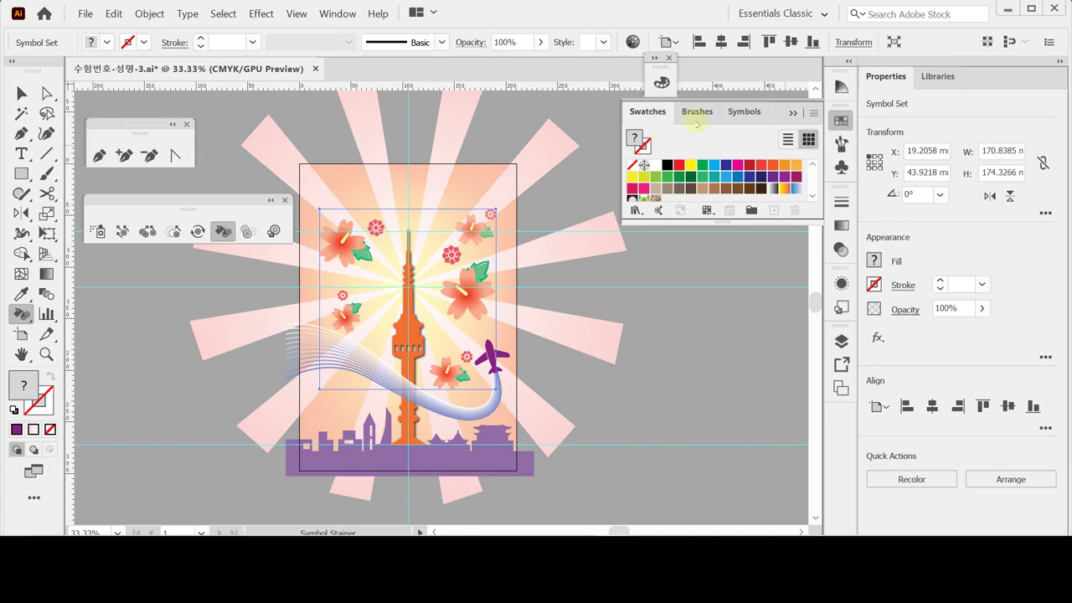
click(795, 177)
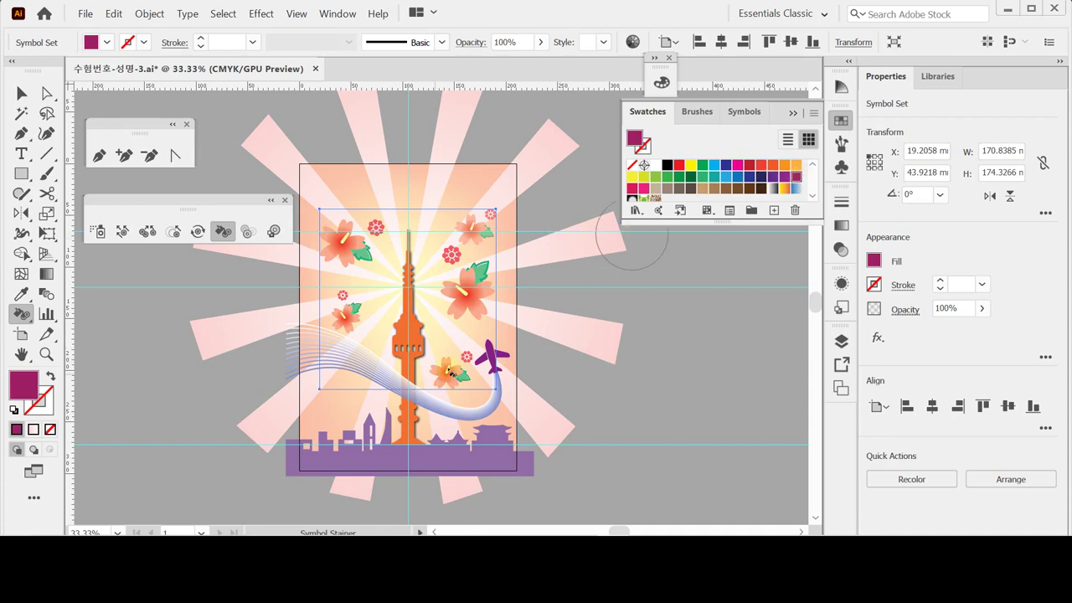
click(450, 373)
click(473, 233)
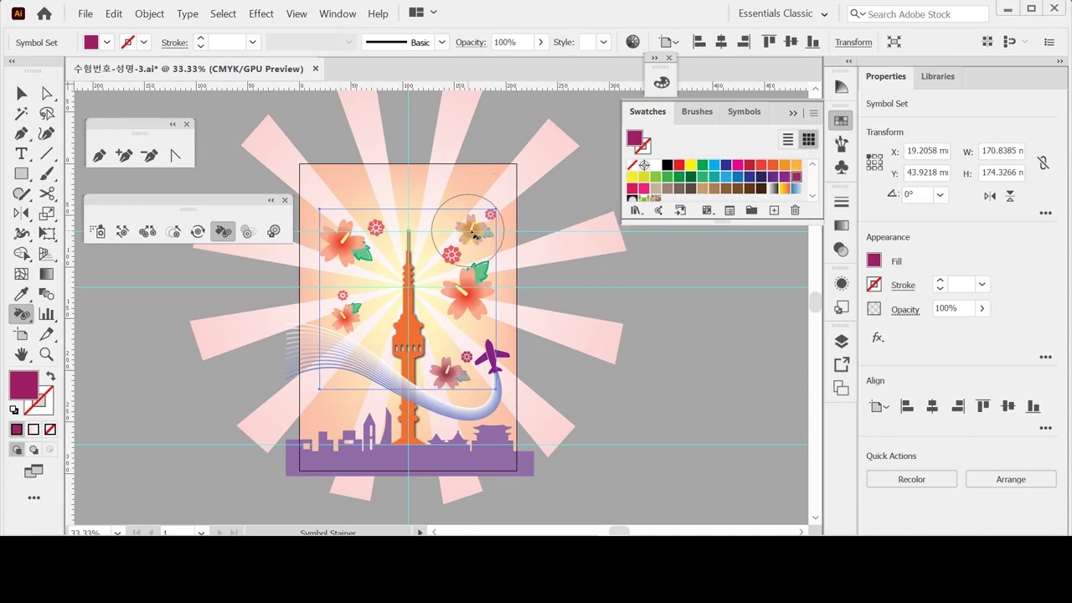
drag(474, 236, 480, 235)
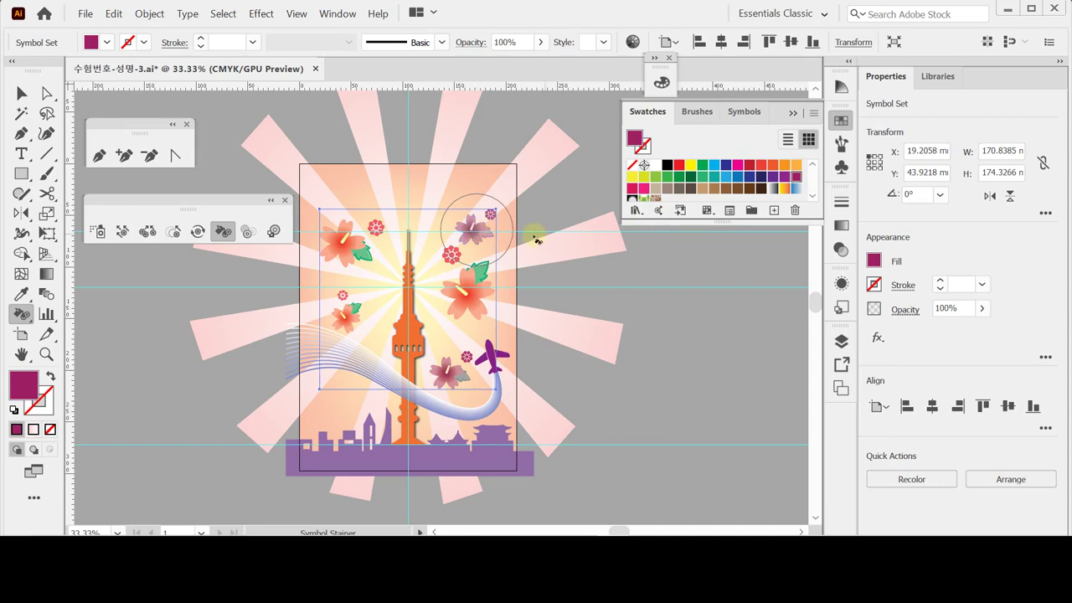
- Stain the upper-right flower purple, and set the fill color to the crimson-pink swatch
click(772, 176)
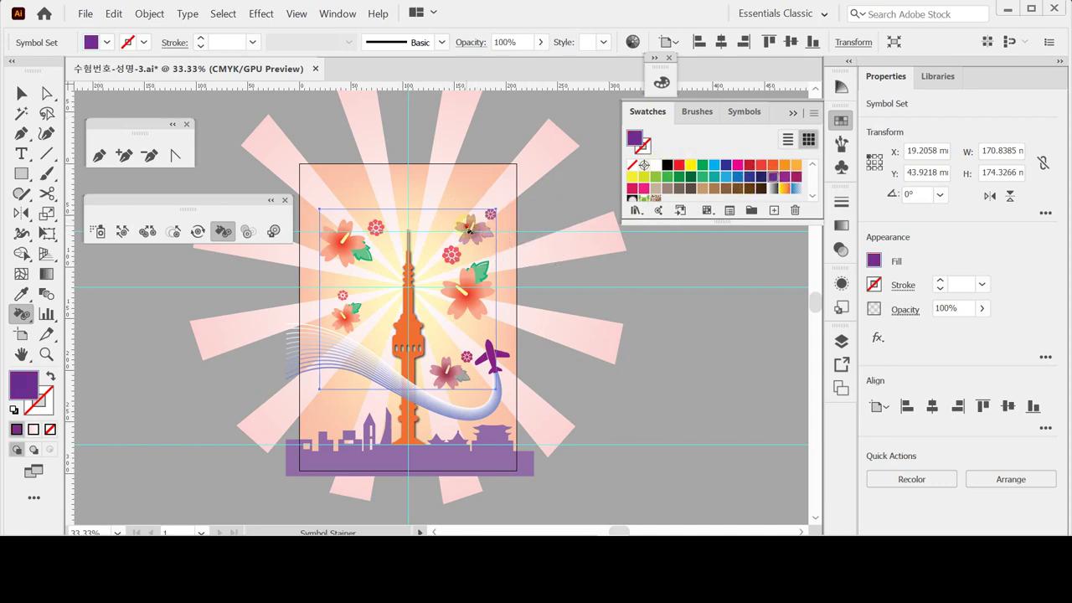
drag(470, 228, 480, 237)
click(796, 176)
click(632, 189)
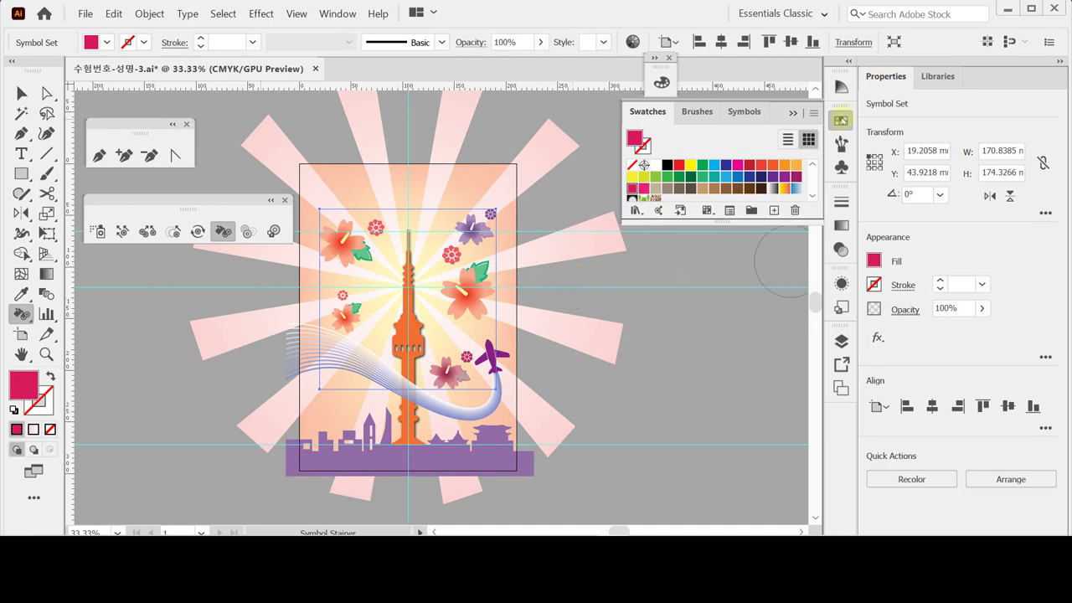
click(841, 121)
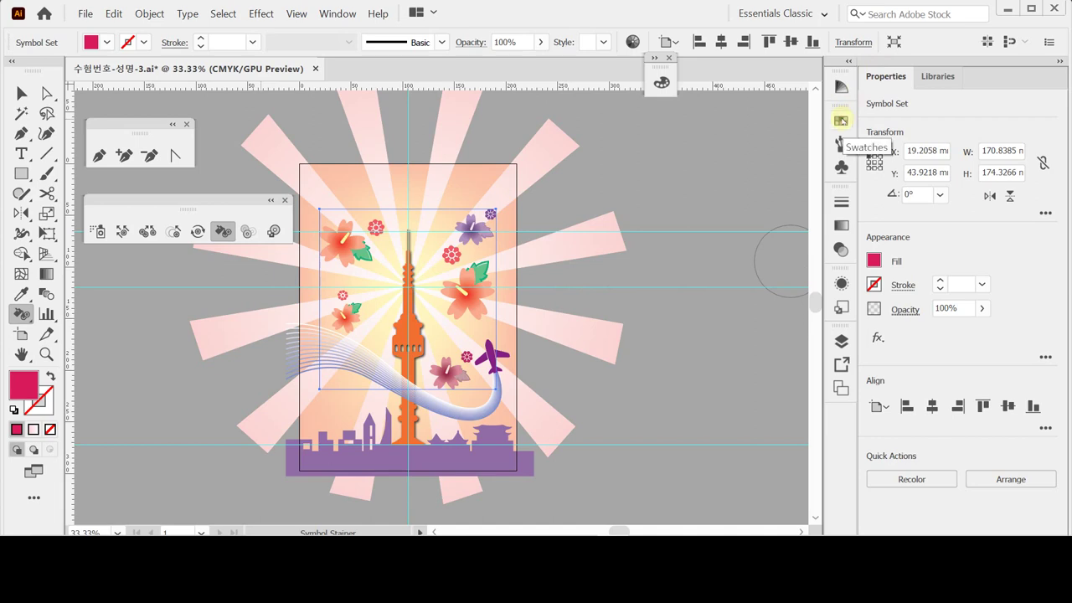
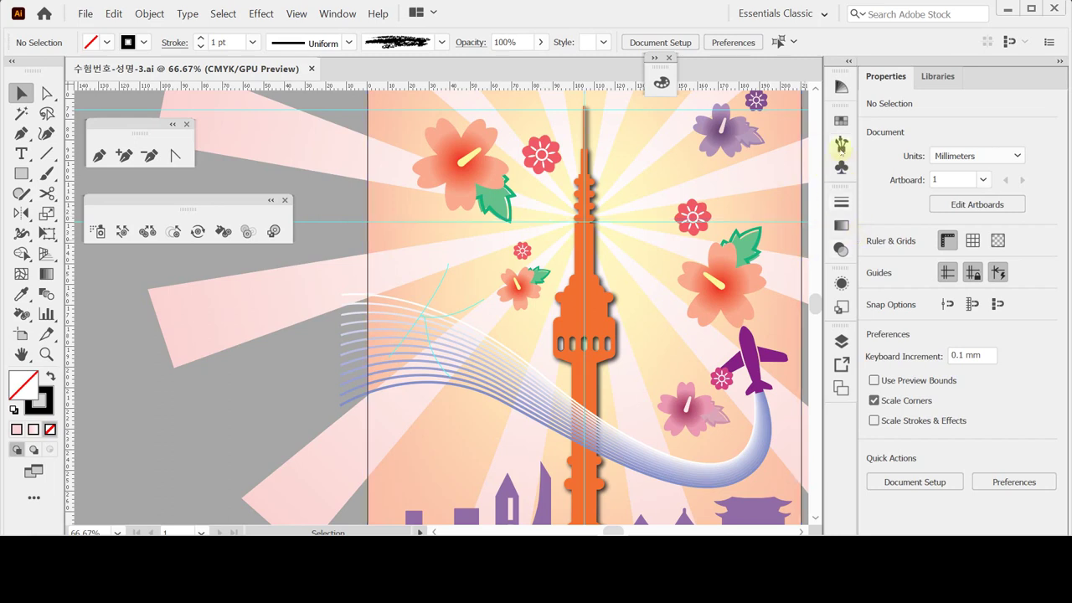
- Open the Artistic_ChalkCharcoalPencil brush library
click(841, 144)
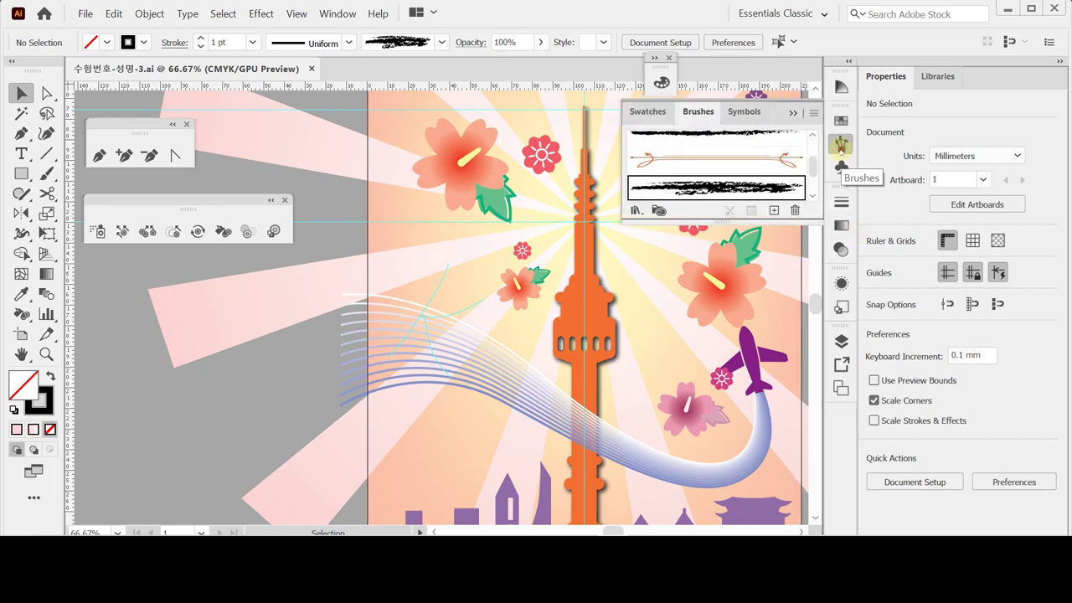
click(840, 145)
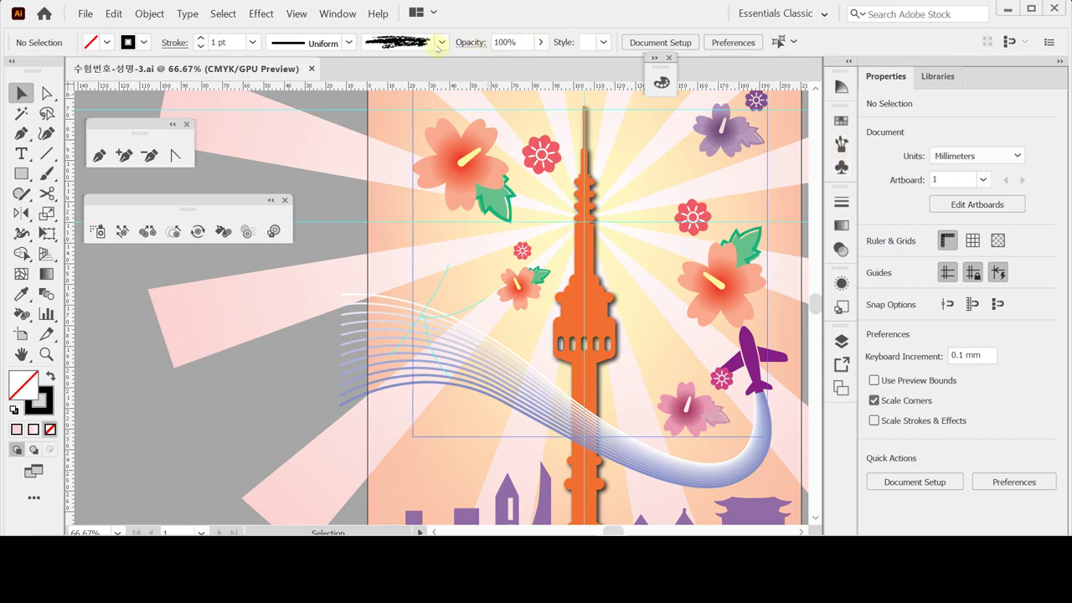
click(442, 43)
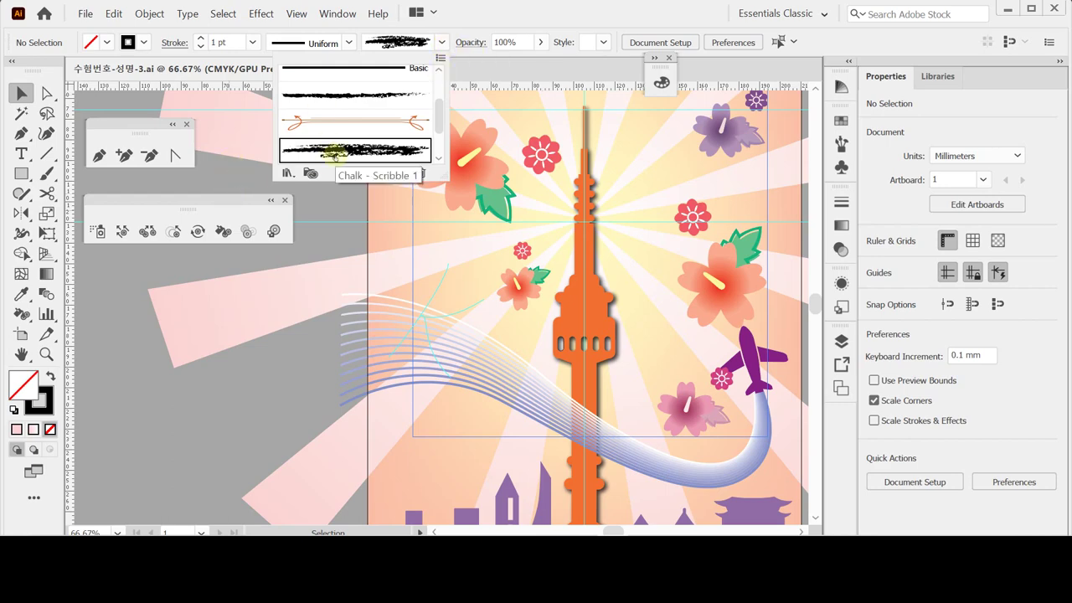
click(286, 172)
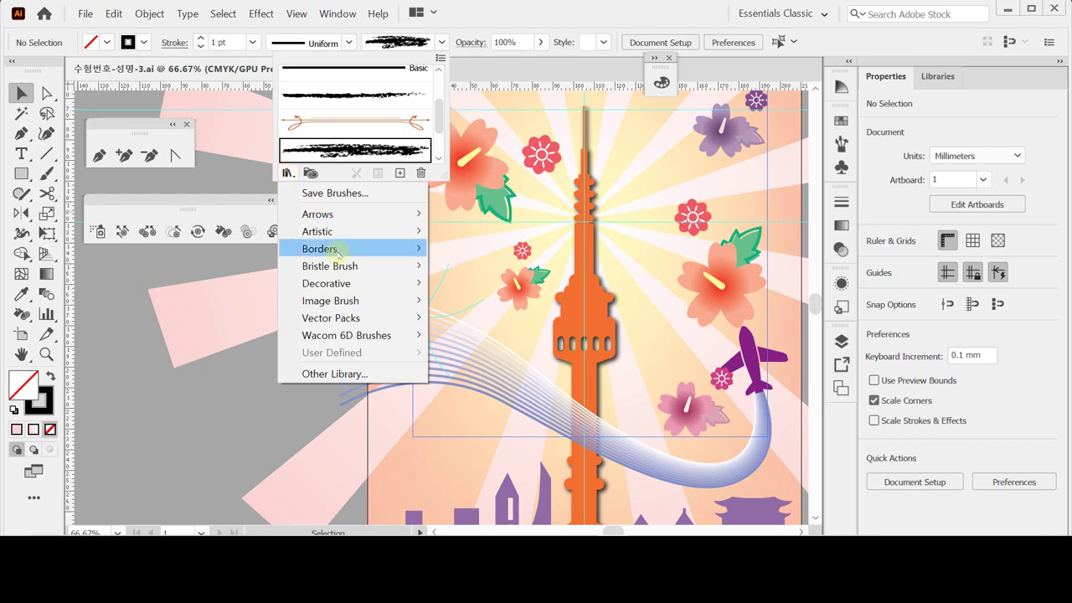
mouse_move(343, 239)
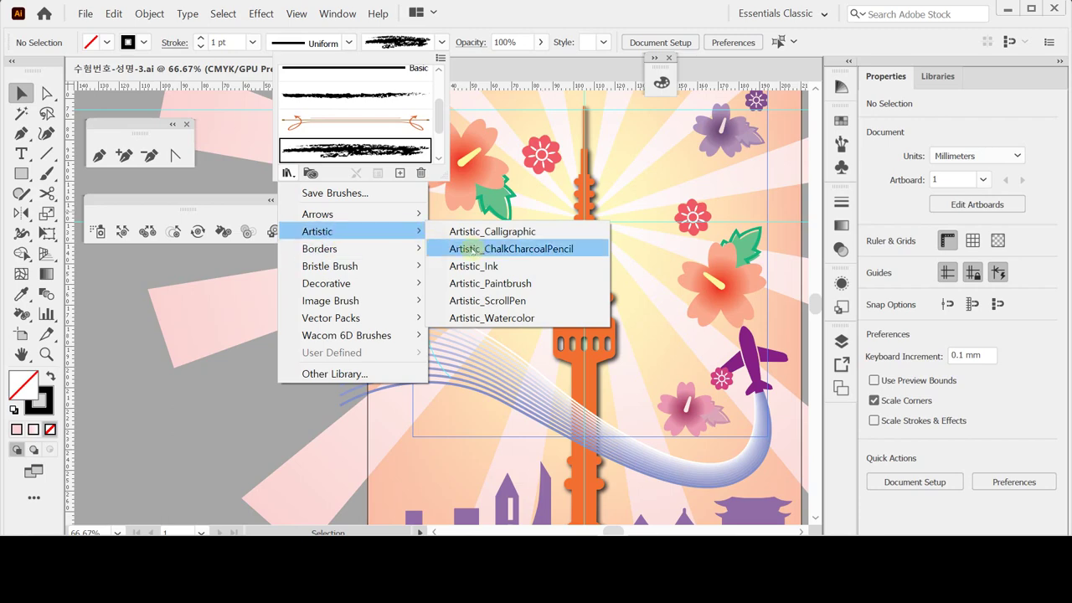
click(474, 249)
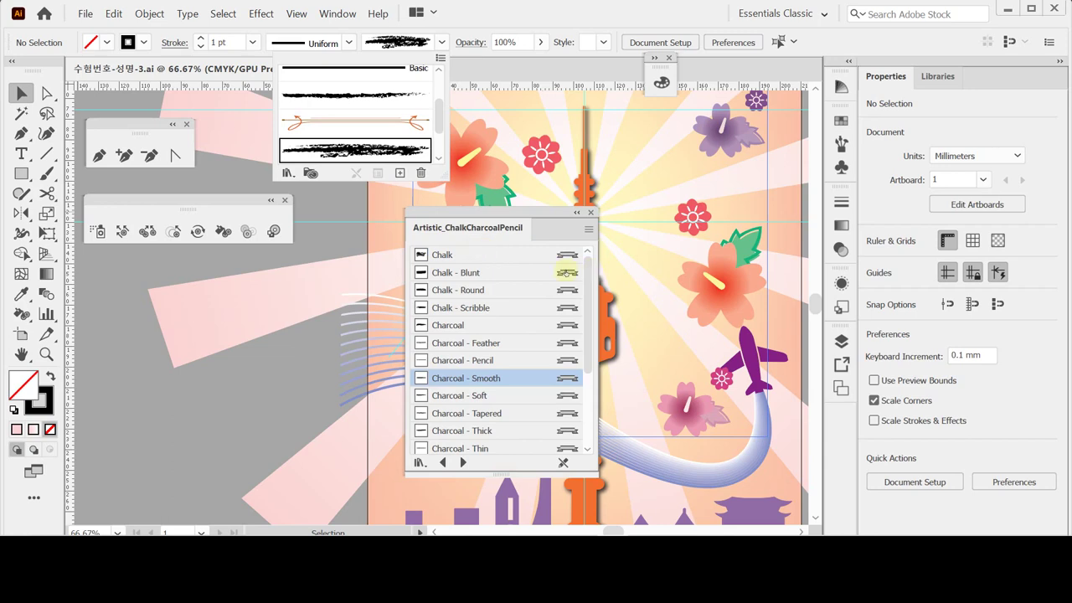
click(476, 221)
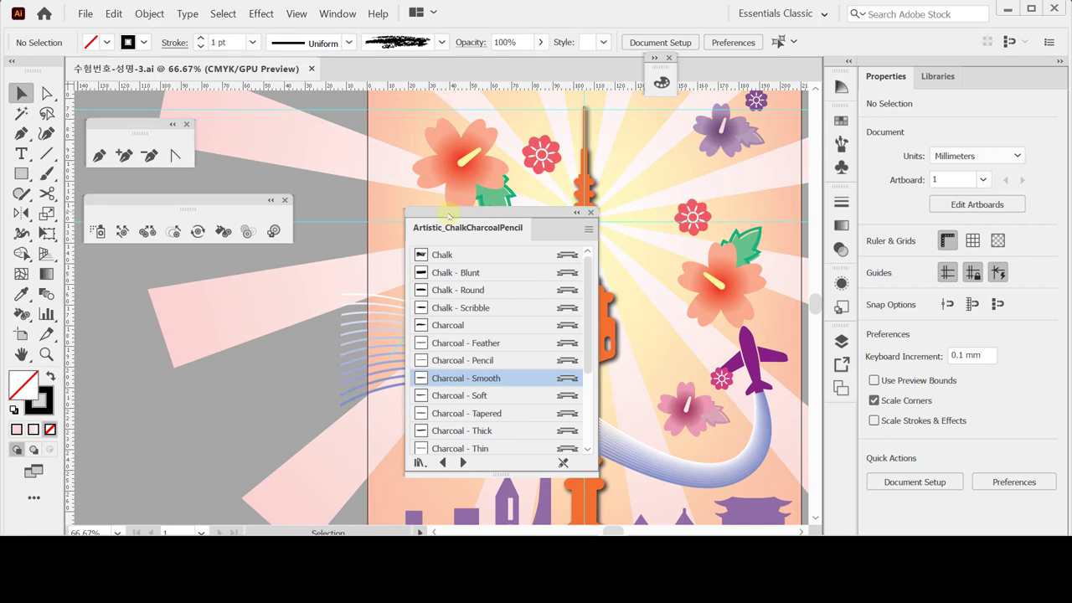
- Look through the library's brush strokes in thumbnail view and return the library to list view
click(588, 229)
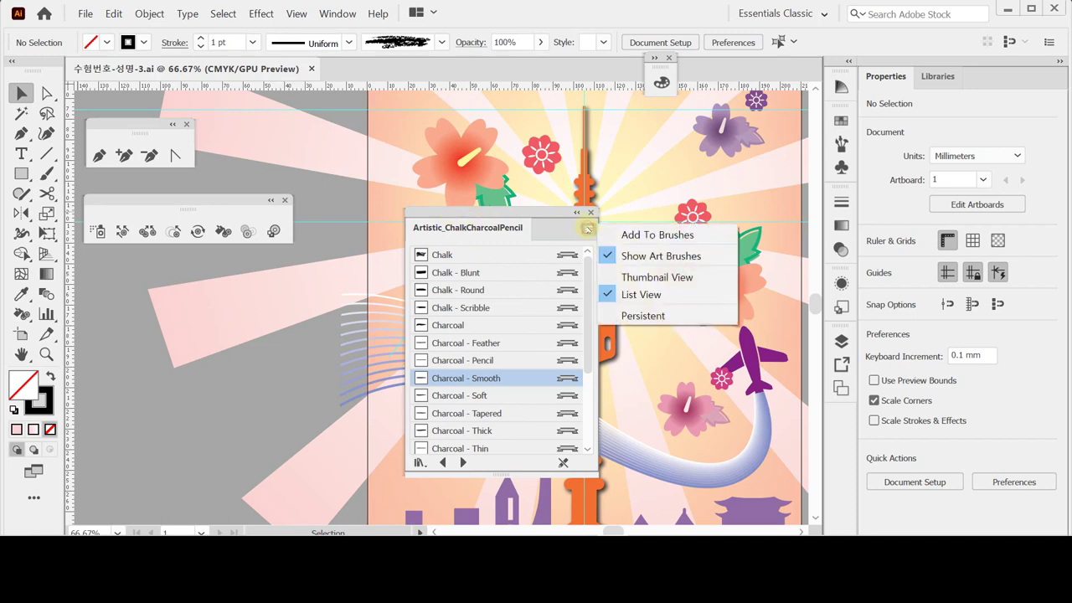
click(652, 280)
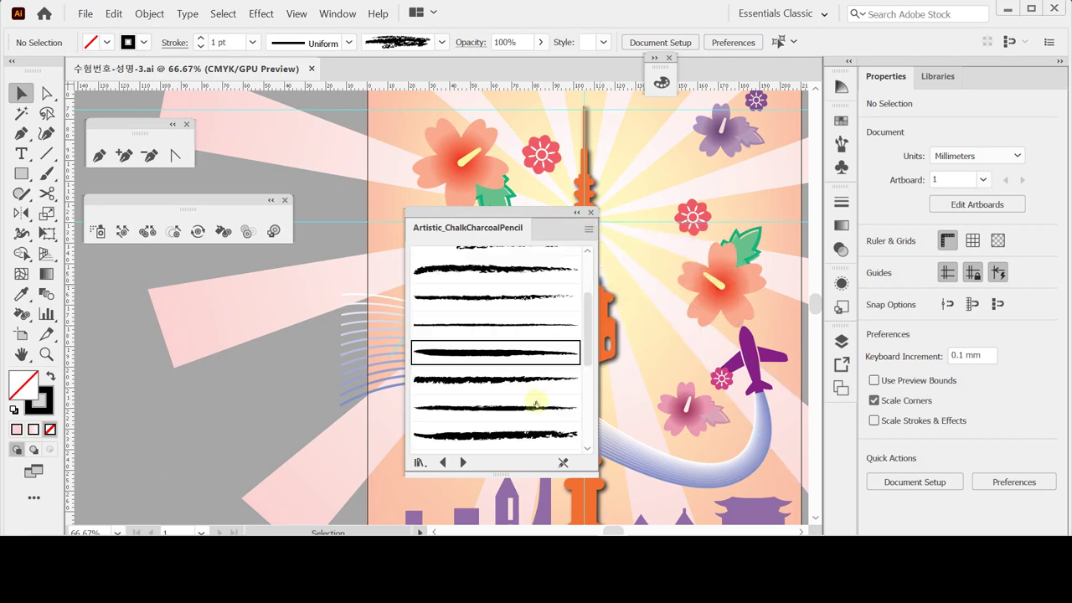
scroll(539, 394, down, 3)
scroll(538, 385, up, 3)
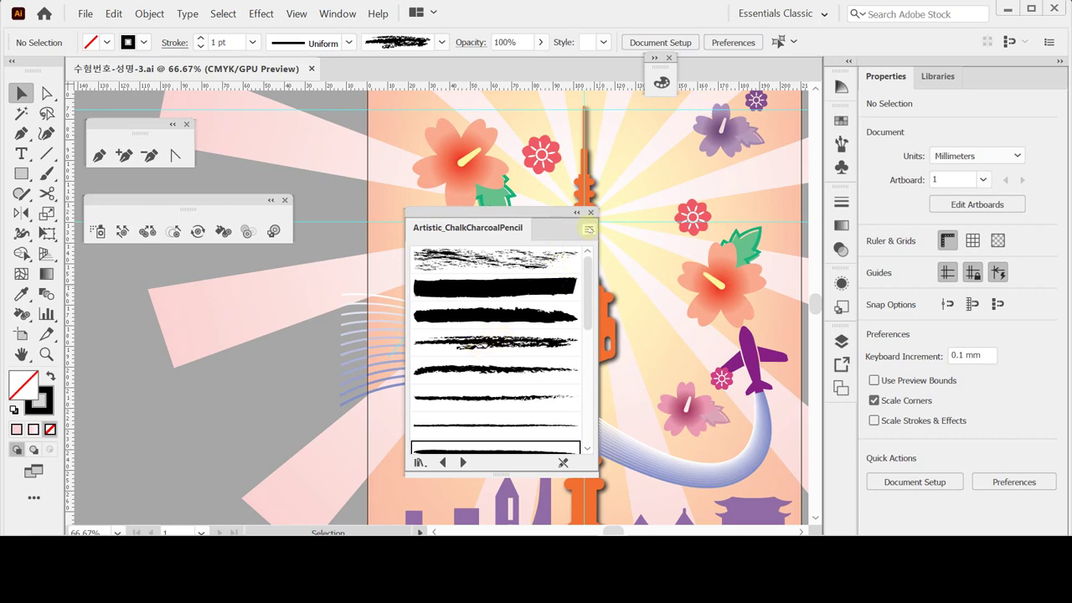
click(589, 228)
click(642, 294)
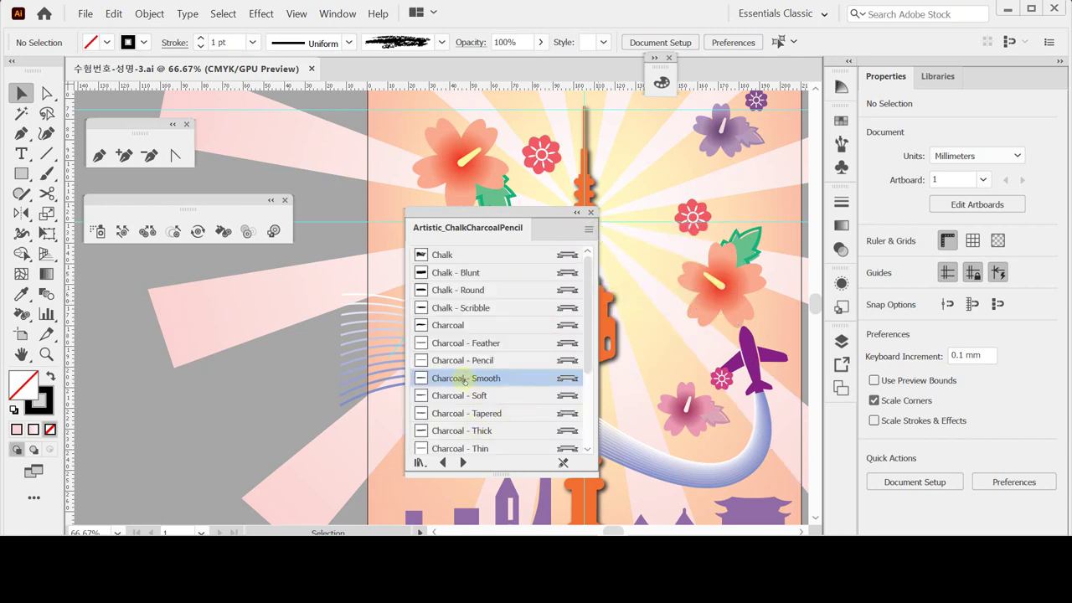
scroll(497, 425, down, 2)
scroll(498, 423, up, 2)
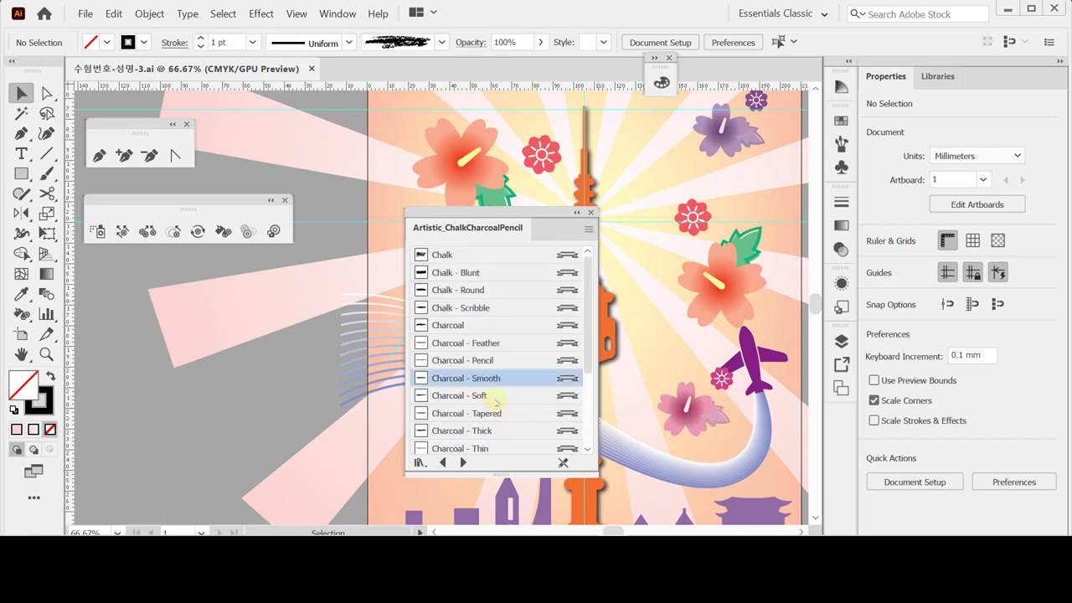
- Choose the Chalk - Scribble brush and place the brush library beside the artwork, beneath the symbol tools palette
click(475, 308)
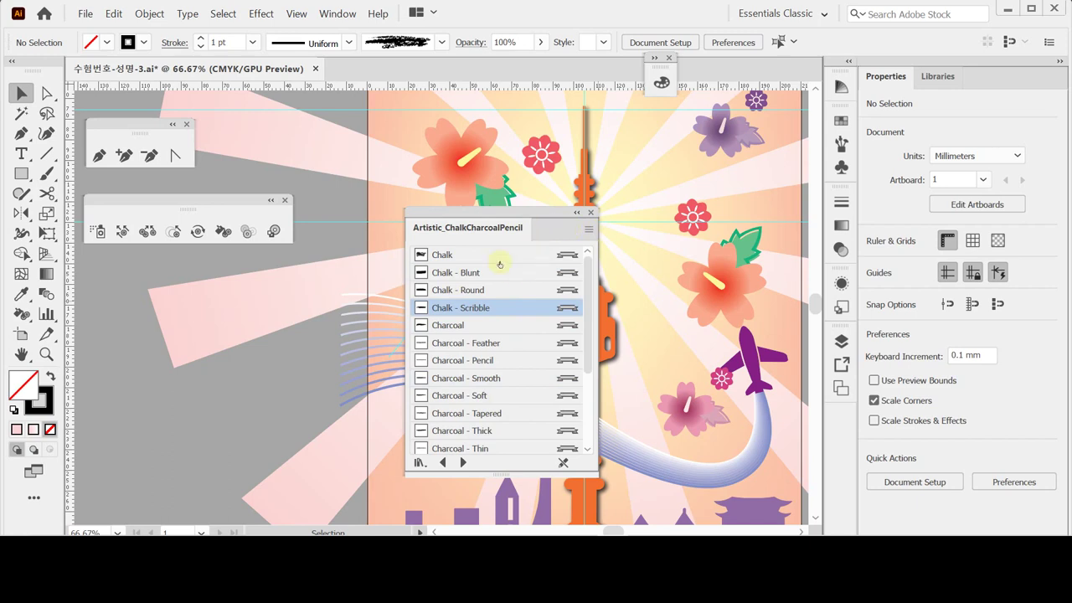
drag(492, 217, 251, 250)
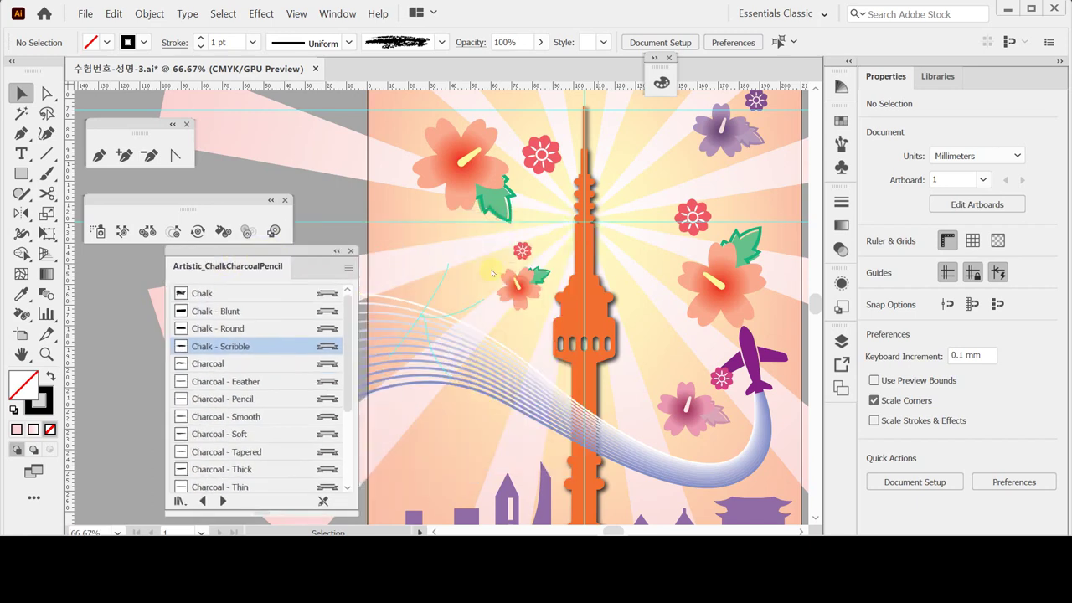
drag(100, 265, 149, 196)
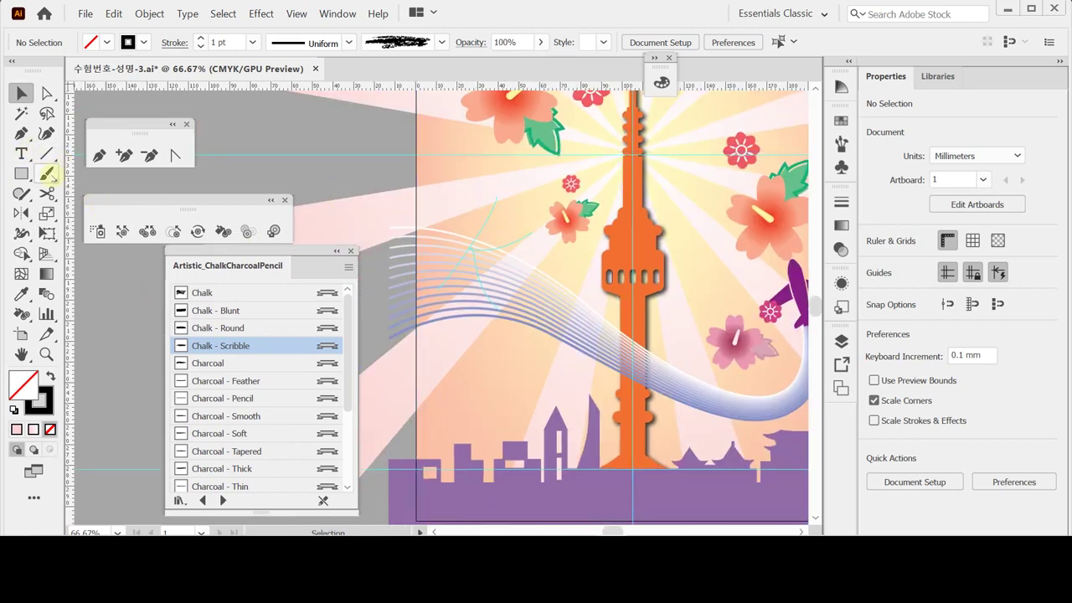
- Paint a curved Chalk - Scribble stroke about 32 mm wide and 47 mm high along the long diagonal guide of the star-like figure
click(49, 174)
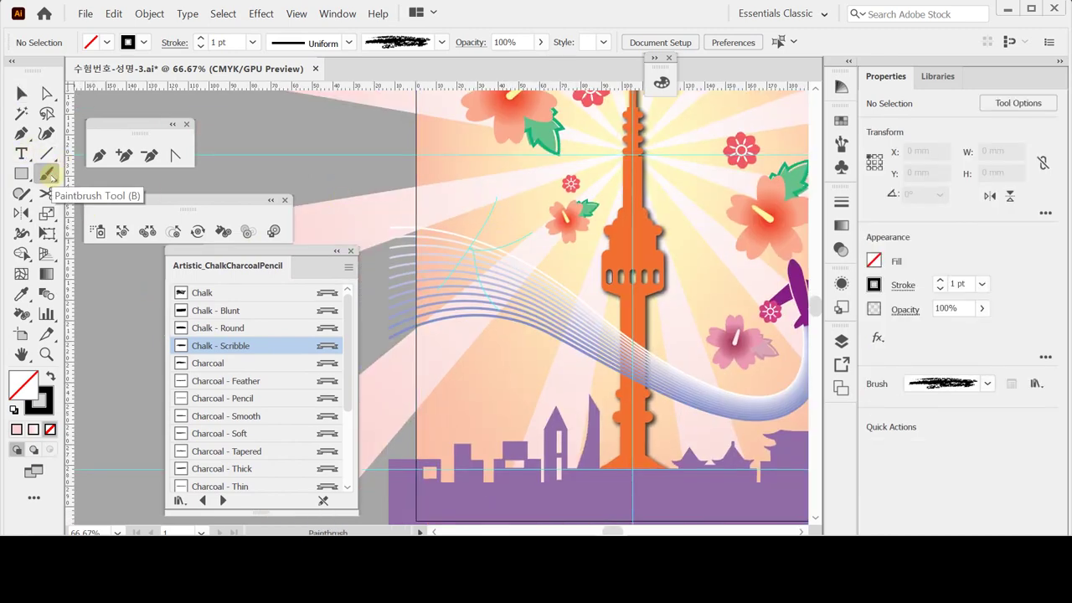
mouse_move(500, 195)
mouse_down()
mouse_move(495, 221)
mouse_move(430, 291)
mouse_up()
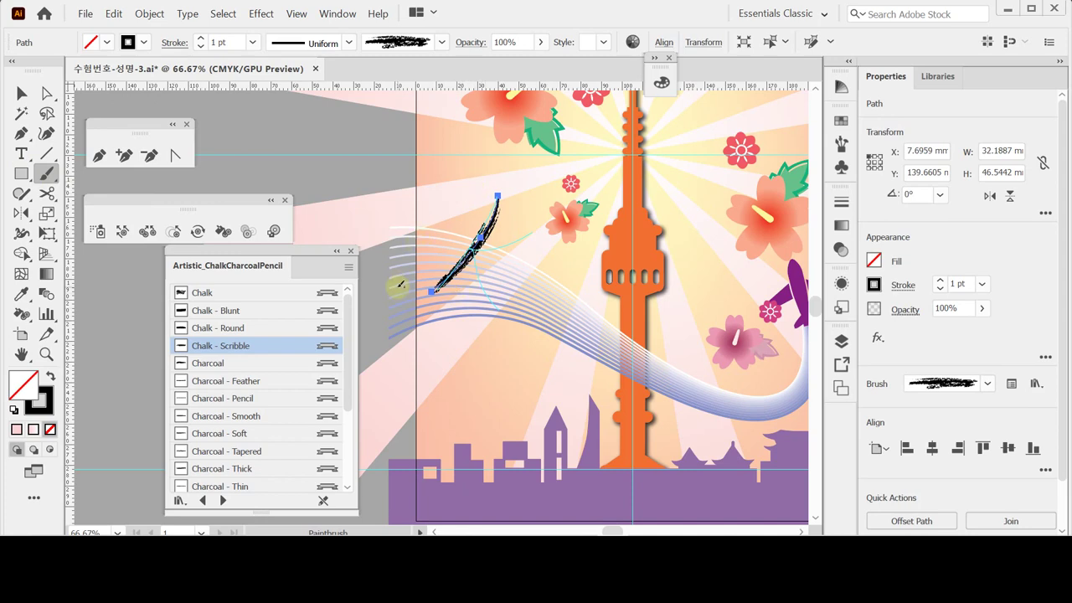
mouse_move(399, 284)
mouse_down()
mouse_move(439, 235)
mouse_move(452, 184)
mouse_up()
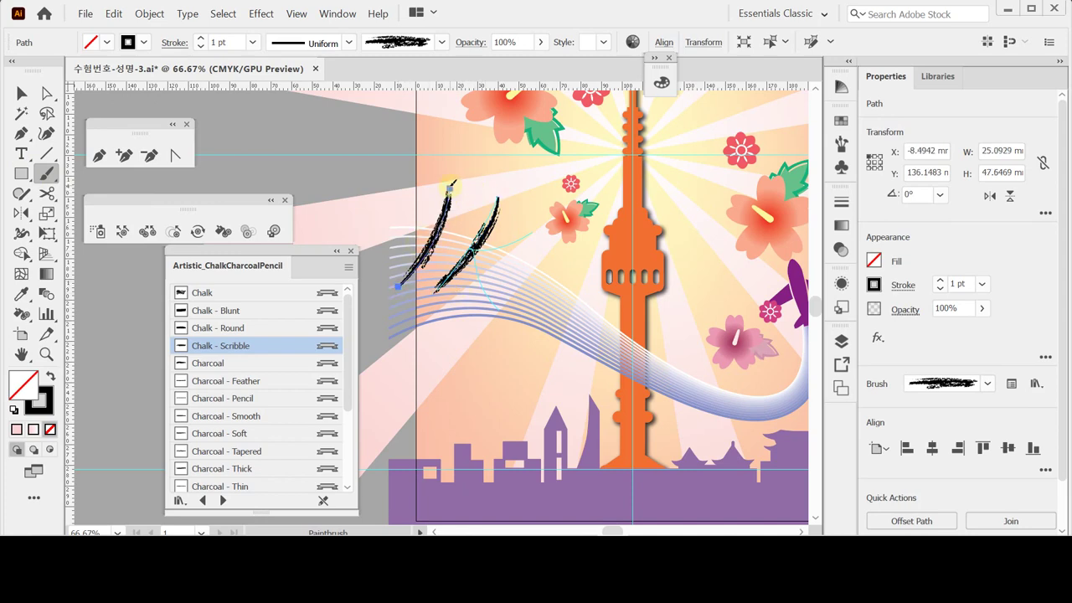
key(ctrl)
key(Delete)
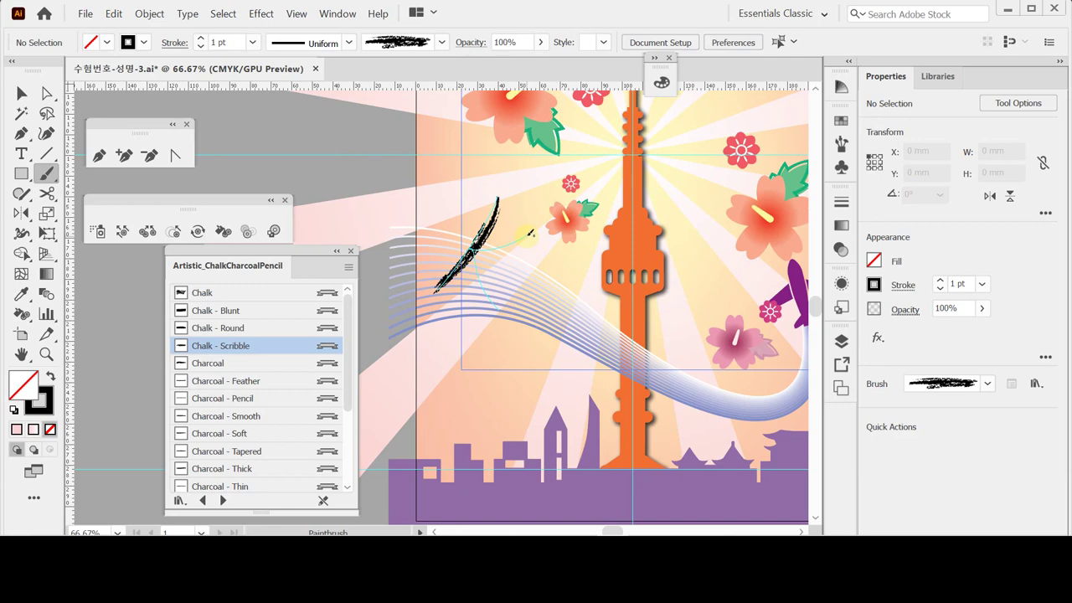
- Paint a second chalk stroke about 30 mm wide and 35 mm high, following the figure's right arm and lower-right leg guides, and deselect it
mouse_move(530, 233)
mouse_down()
mouse_move(469, 250)
mouse_move(499, 309)
mouse_up()
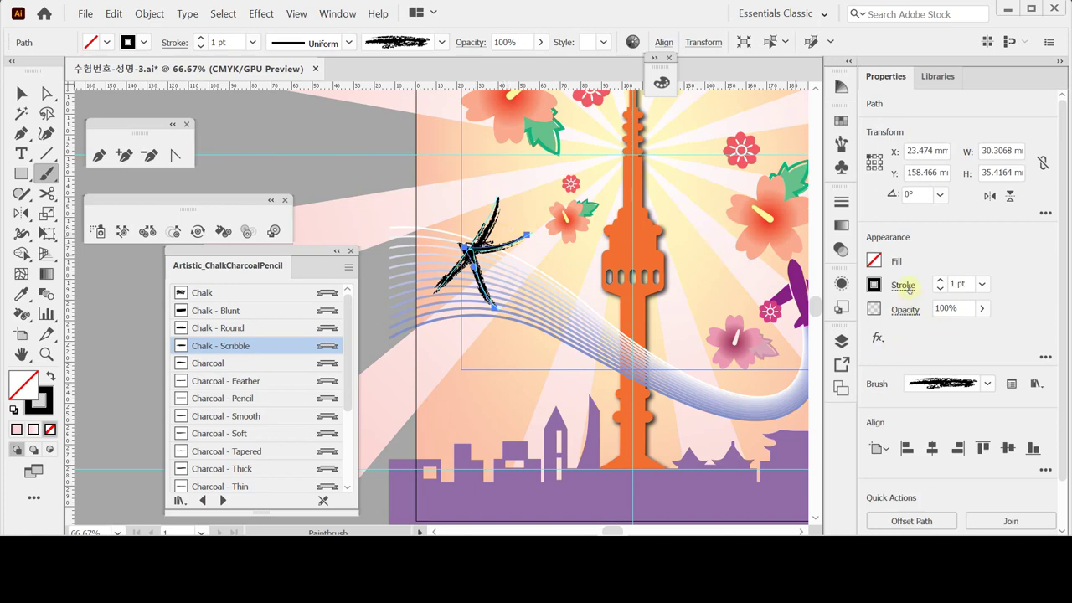
ctrl+click(348, 169)
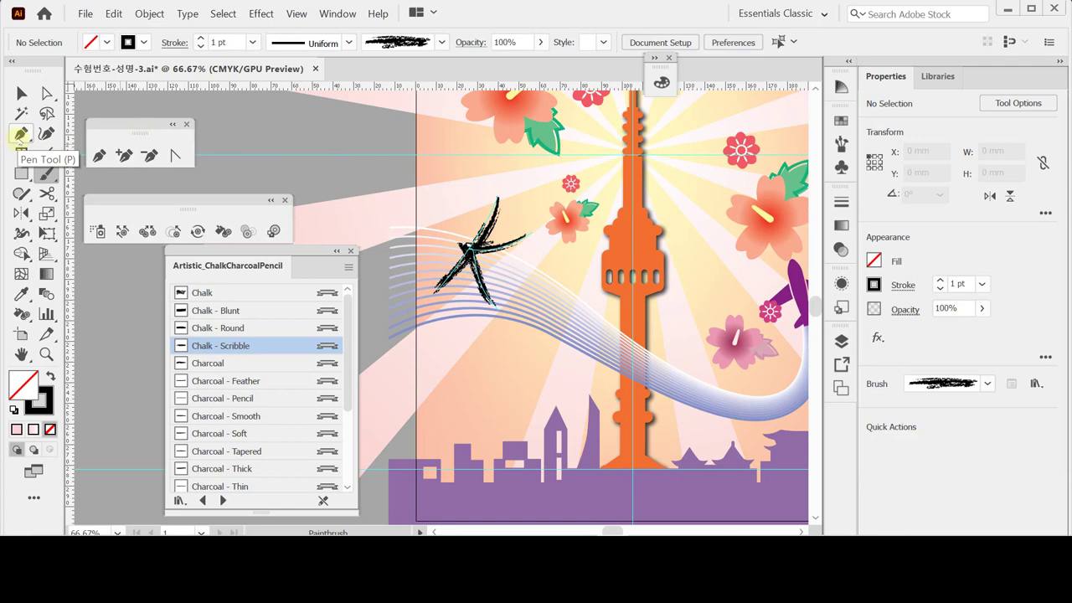
ctrl+click(309, 169)
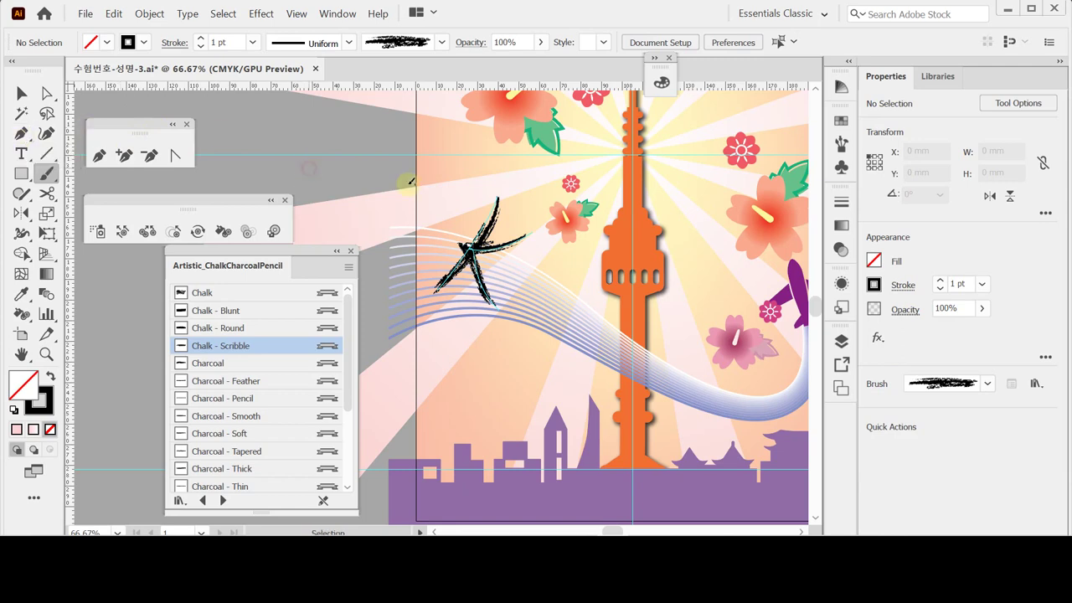
drag(516, 228, 505, 251)
- Save the poster and close the floating symbol and pen tool palettes
key(ctrl)
key(ctrl+s)
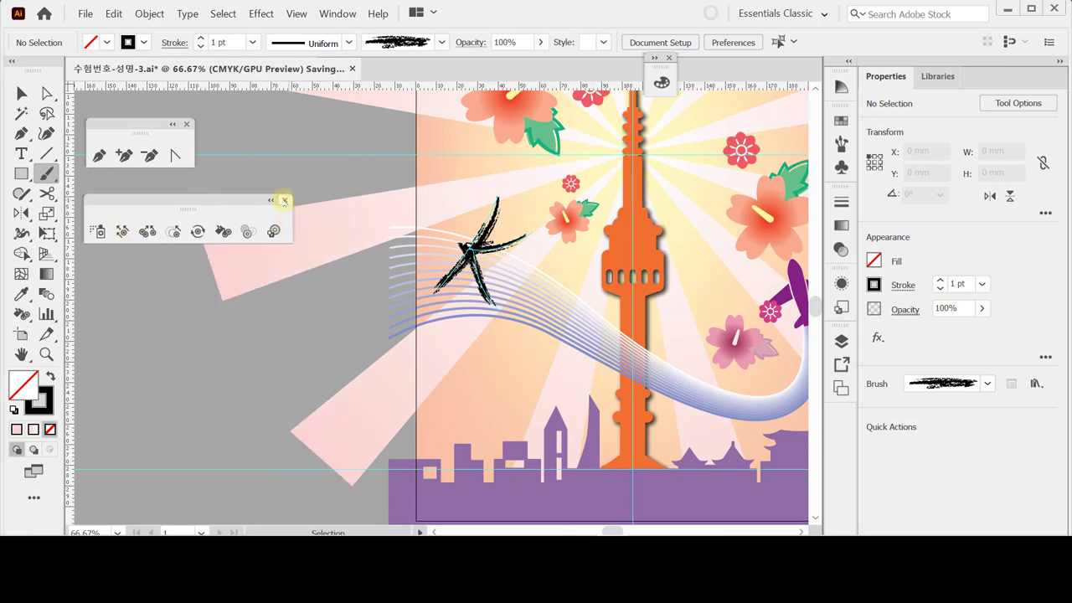
click(286, 201)
click(185, 125)
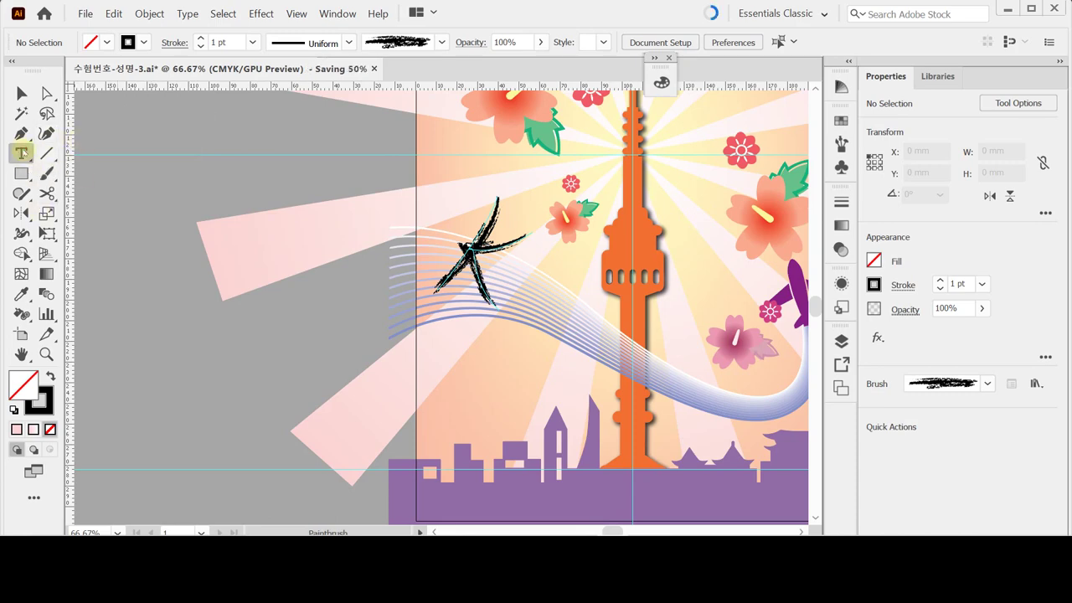
- Place a text object beside the chalk figure and set its font to Times New Roman Italic
click(21, 153)
scroll(494, 306, up, 1)
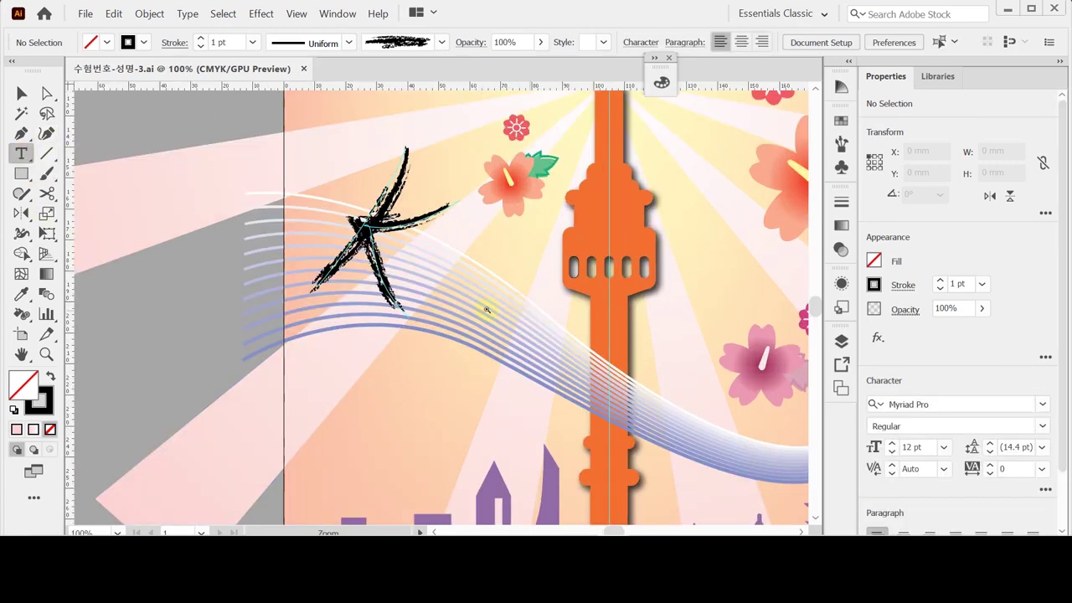
scroll(459, 276, up, 1)
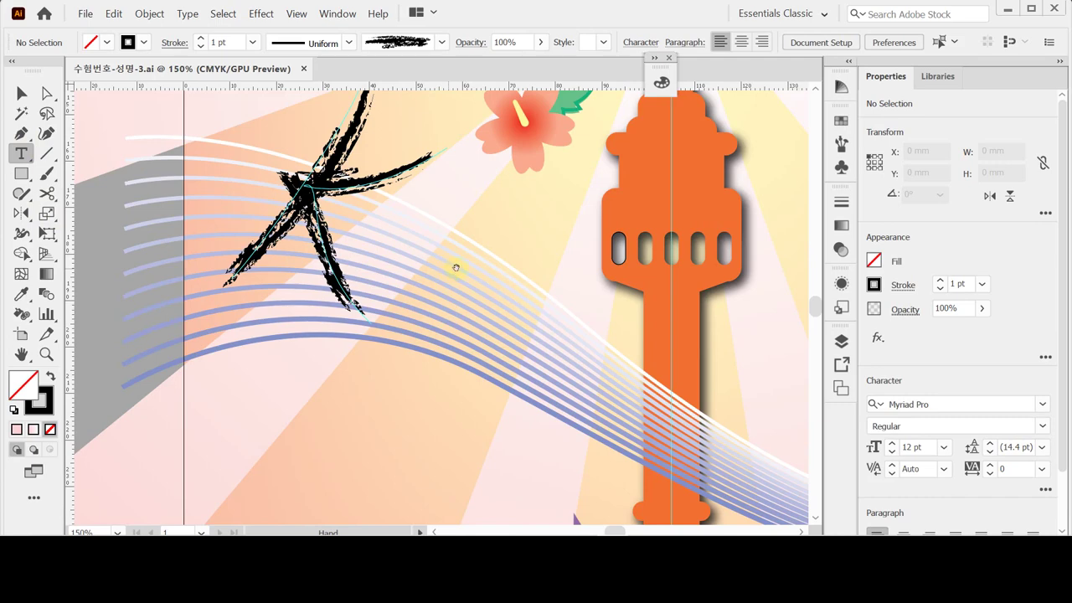
click(399, 263)
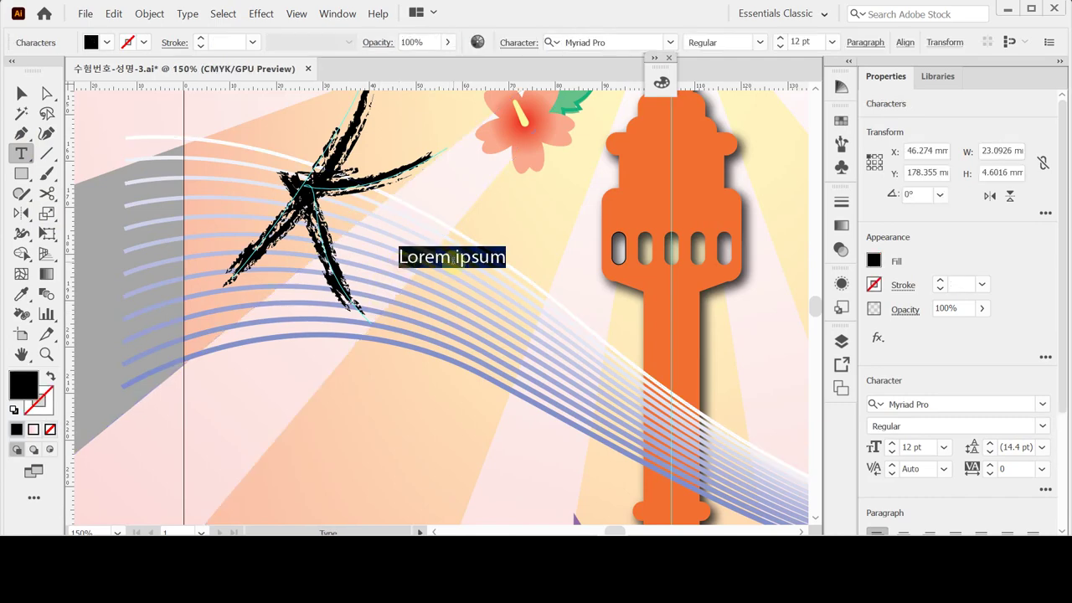
key(ctrl+t)
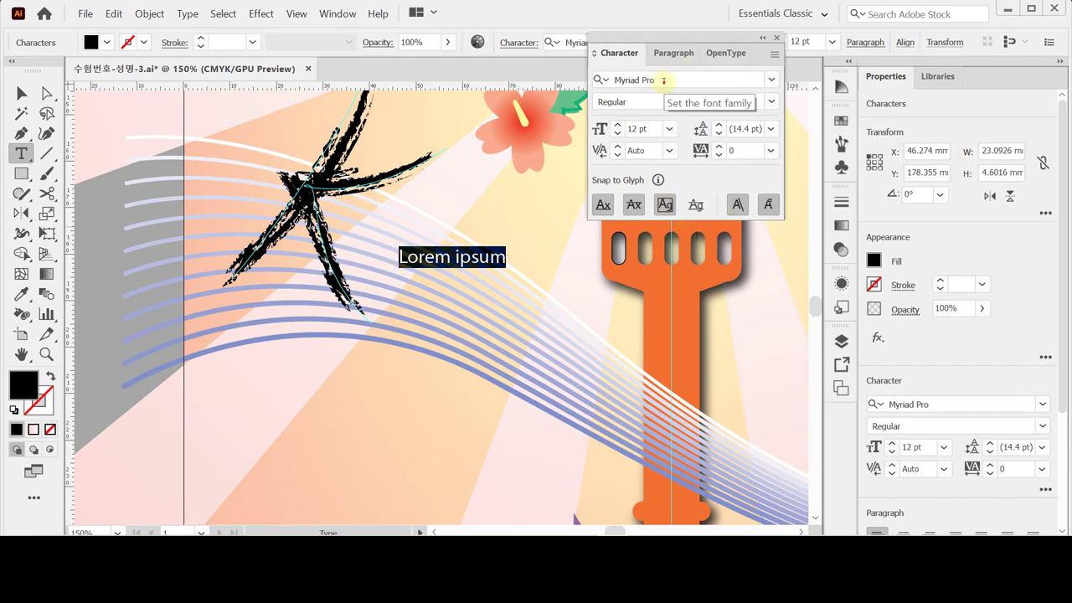
click(663, 79)
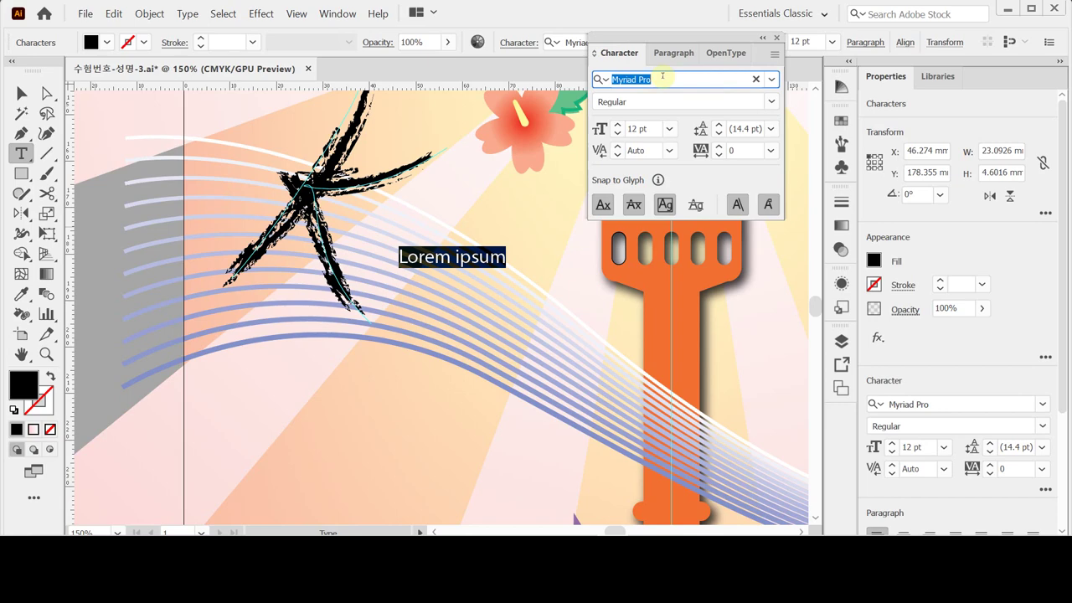
text(t)
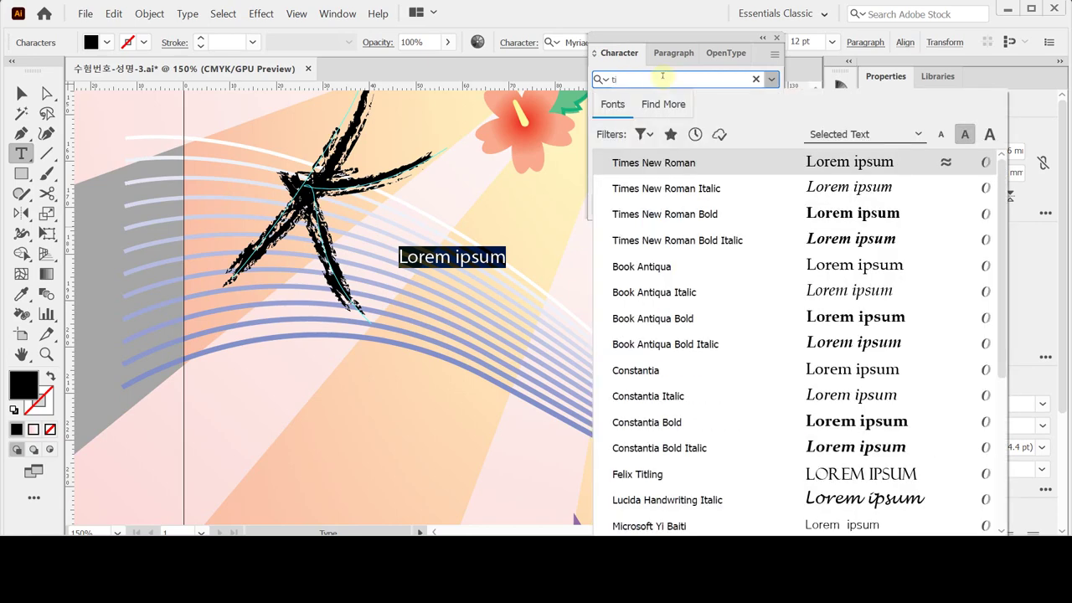
text(i)
key(BackSpace)
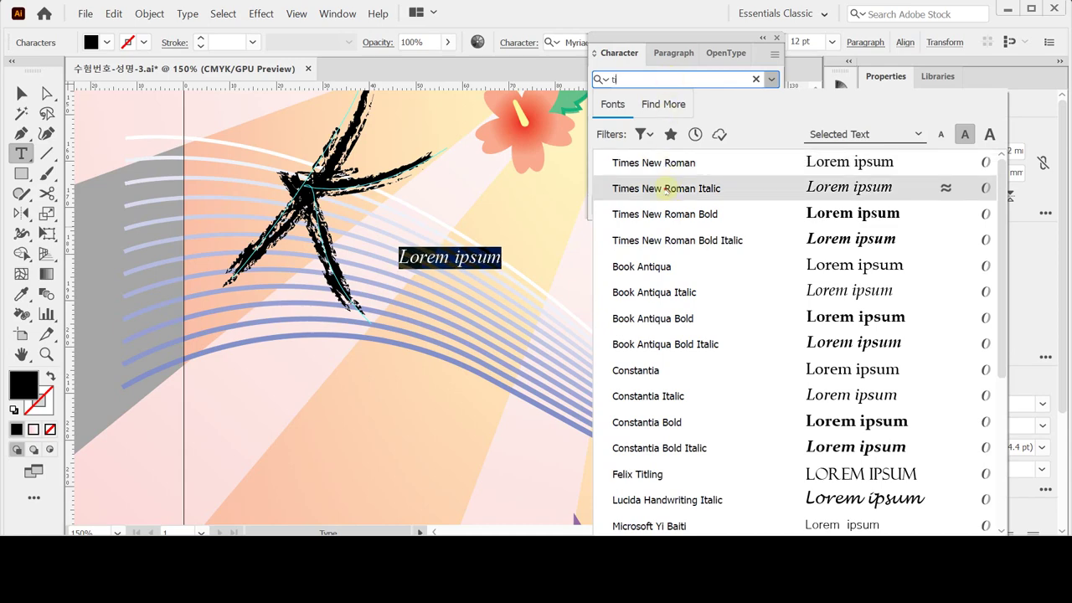
click(667, 189)
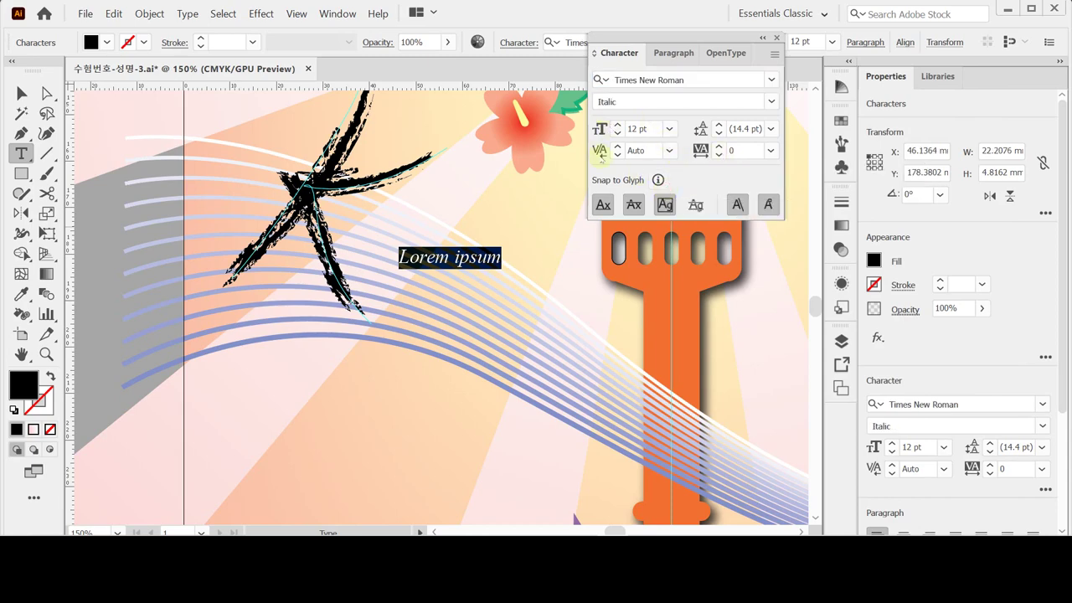
- Set the placeholder text's font size to 80 pt and check its fill color in the color mixer
click(617, 133)
click(600, 129)
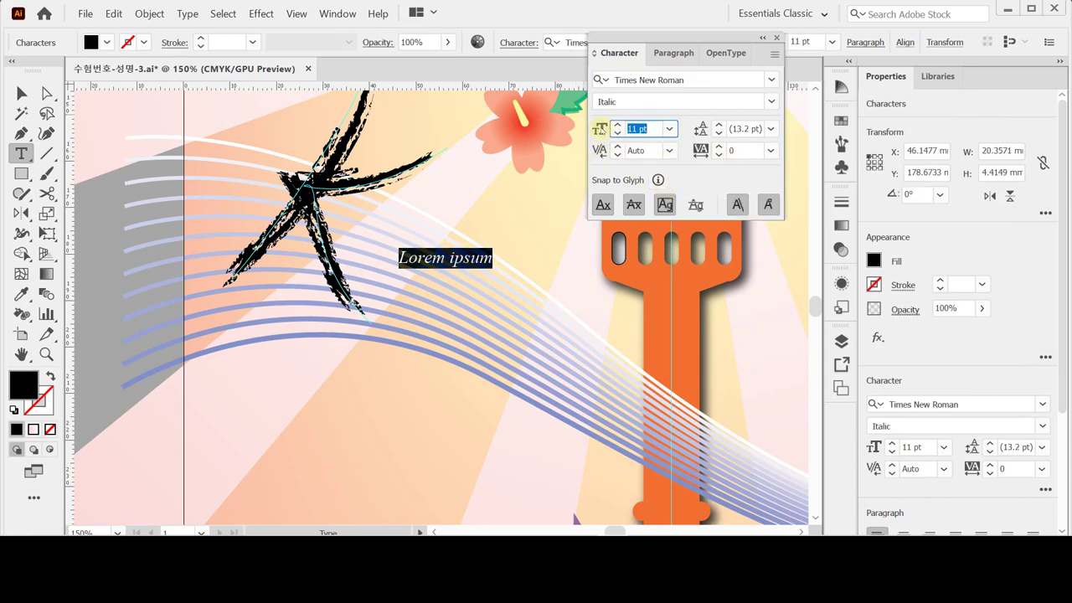
text(80)
key(Return)
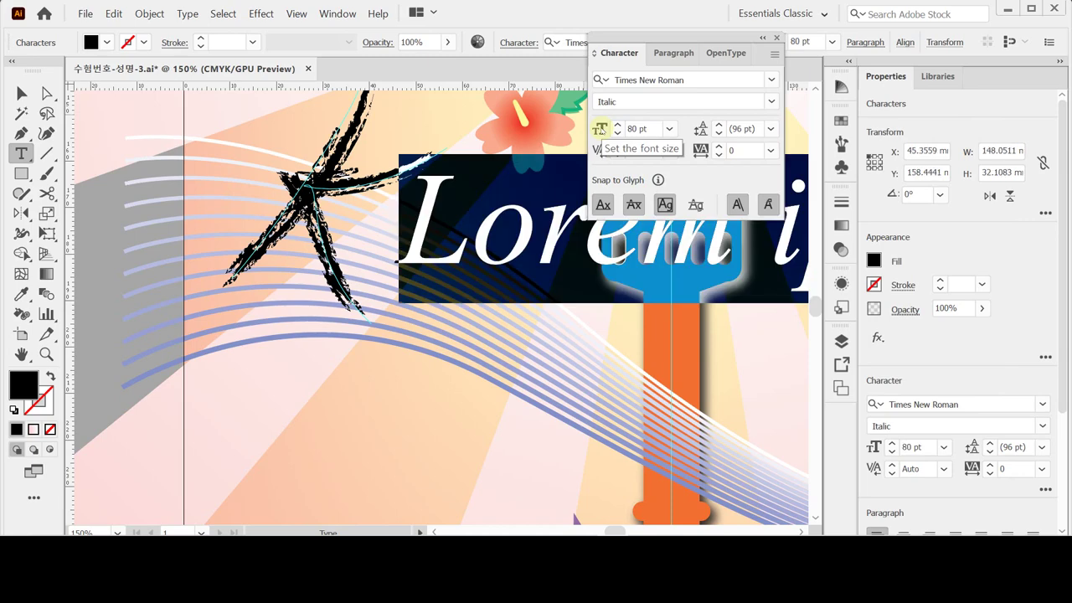
click(875, 262)
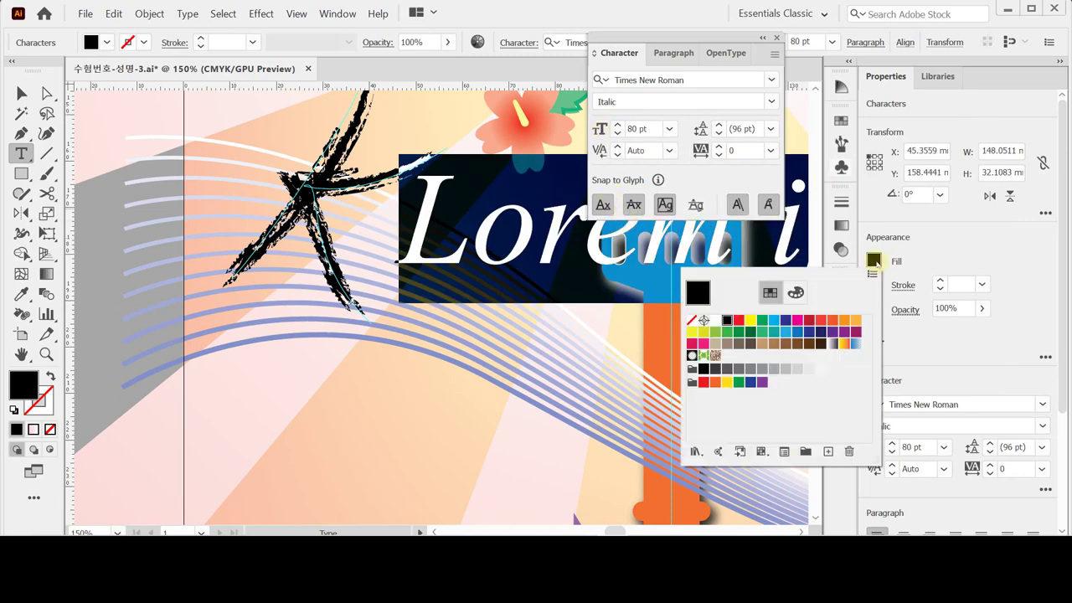
click(794, 294)
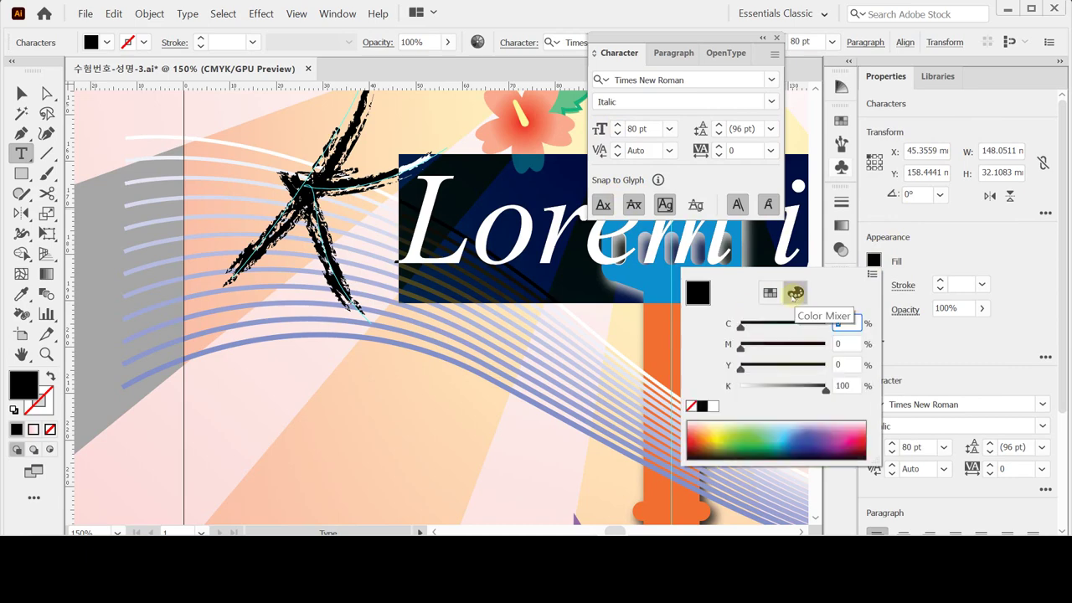
click(910, 251)
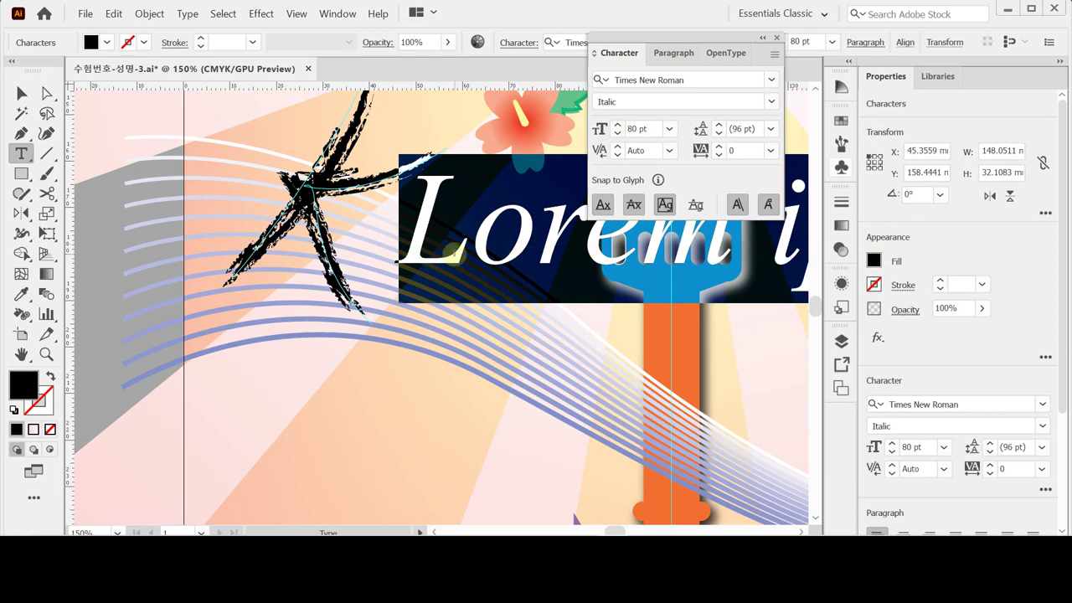
- Replace the placeholder text with "Fair" and move the word down over the wave lines
text(Fa)
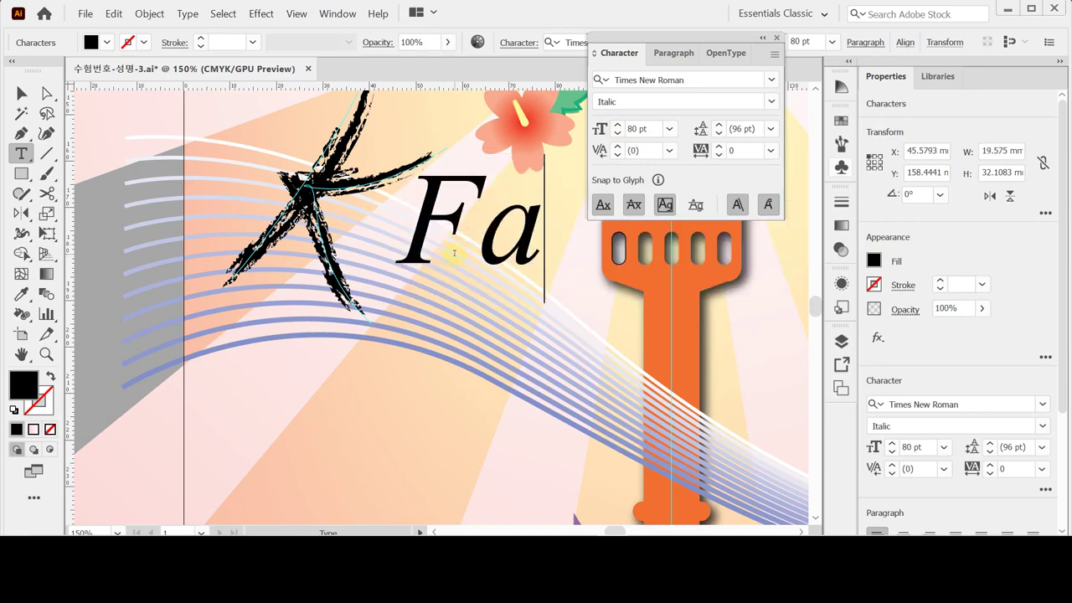
text(ir)
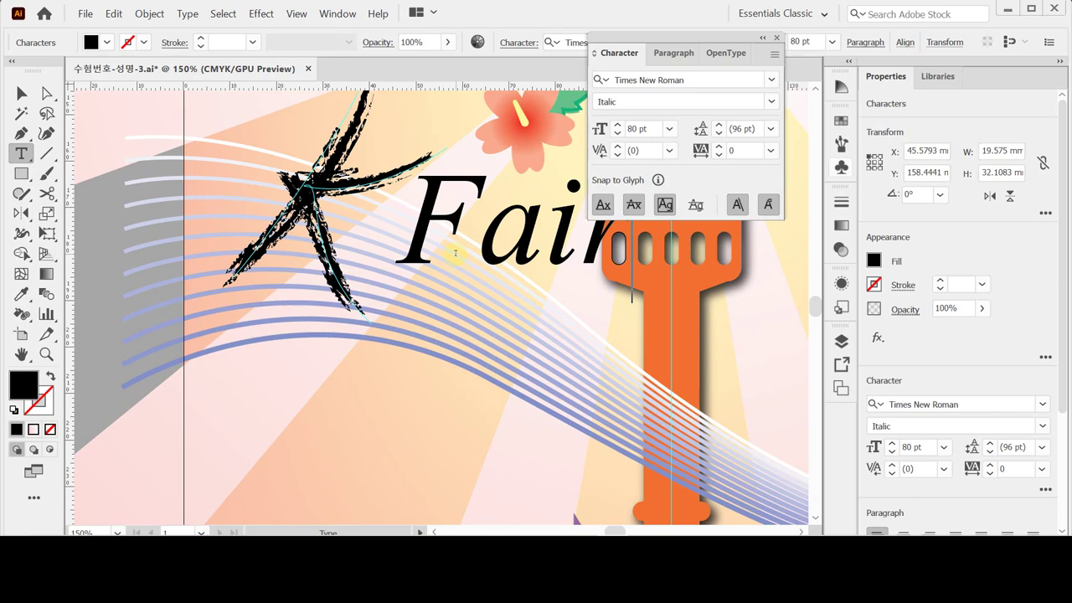
key(Escape)
drag(499, 242, 503, 322)
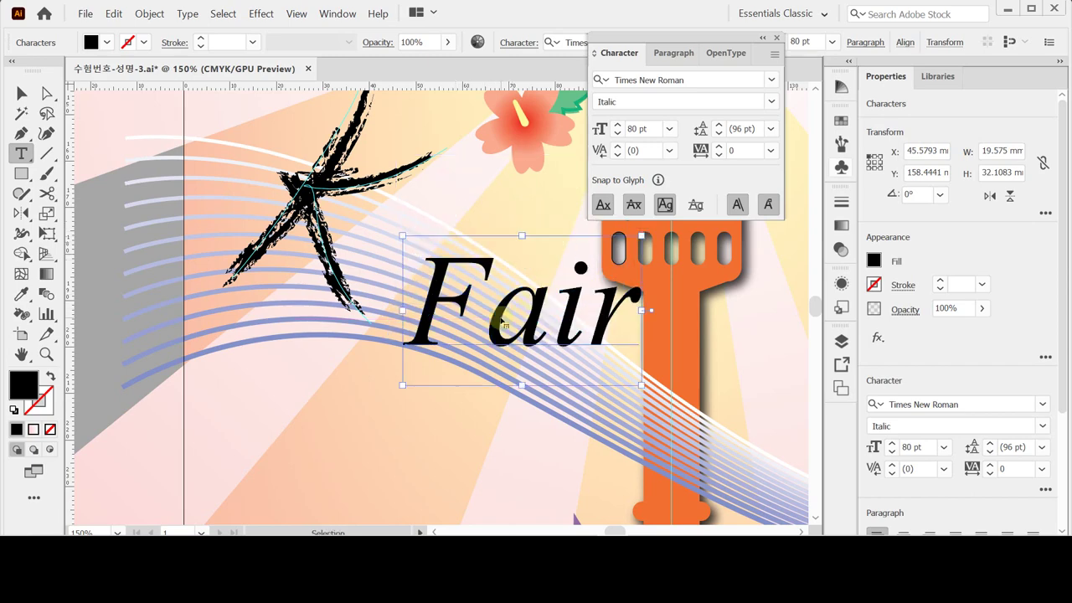
click(500, 316)
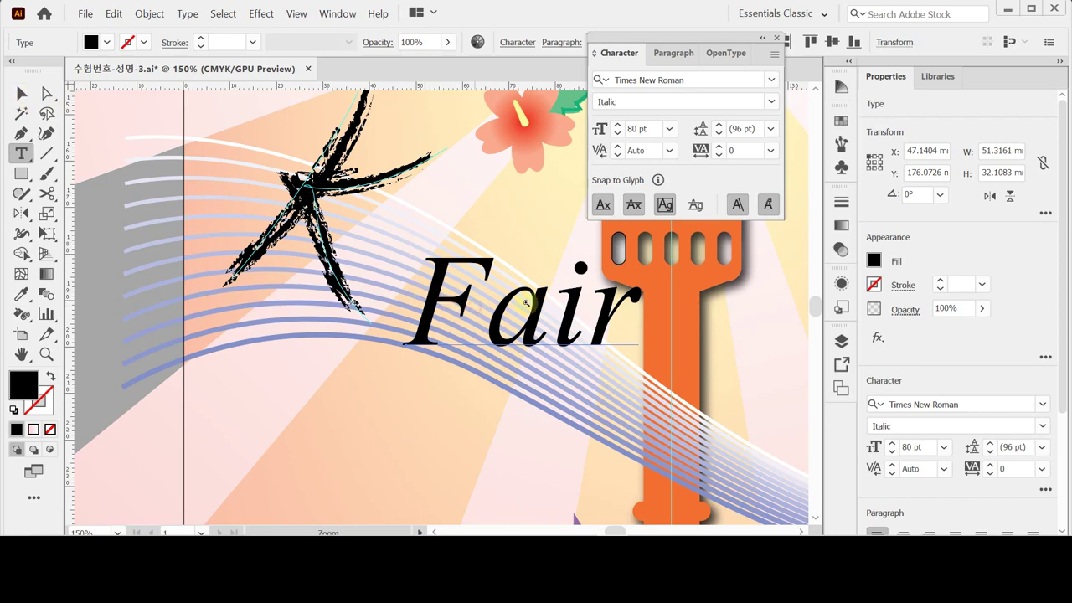
- Rotate the word "Fair" to about 338° along the descending wave lines between the chalk figure and the tower, and save the poster
key(ctrl+minus)
click(21, 93)
click(414, 310)
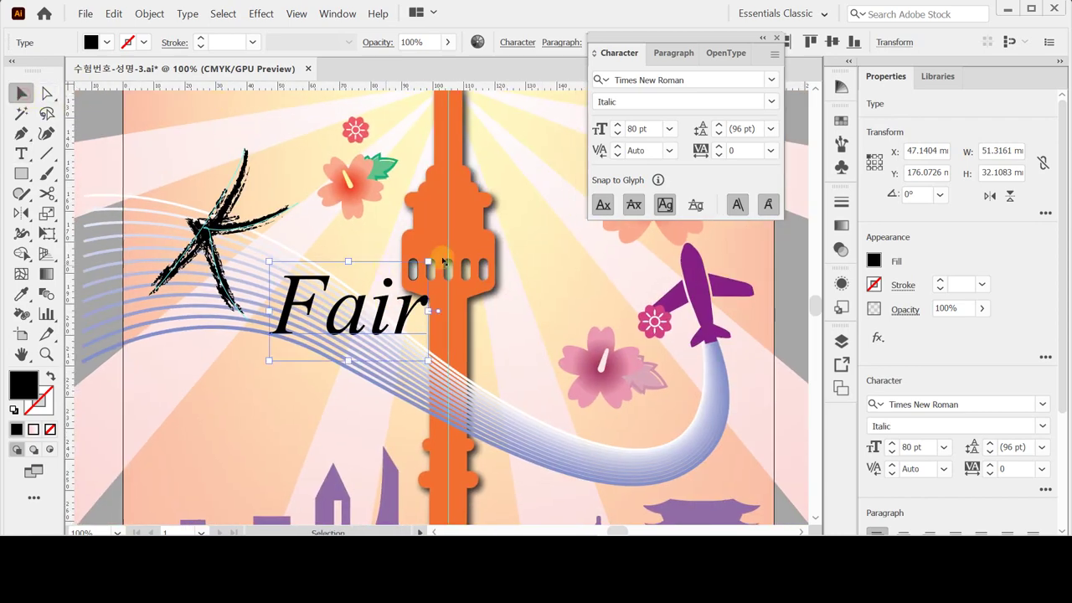
drag(442, 288, 445, 311)
mouse_move(312, 291)
mouse_down()
mouse_move(295, 302)
mouse_move(300, 294)
mouse_up()
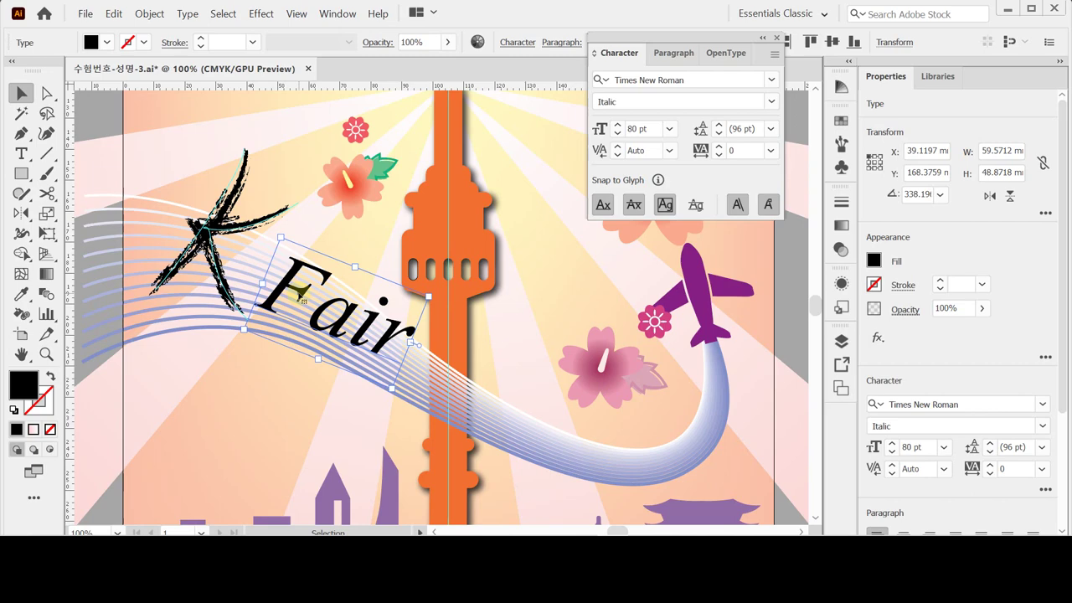
key(ctrl+shift+a)
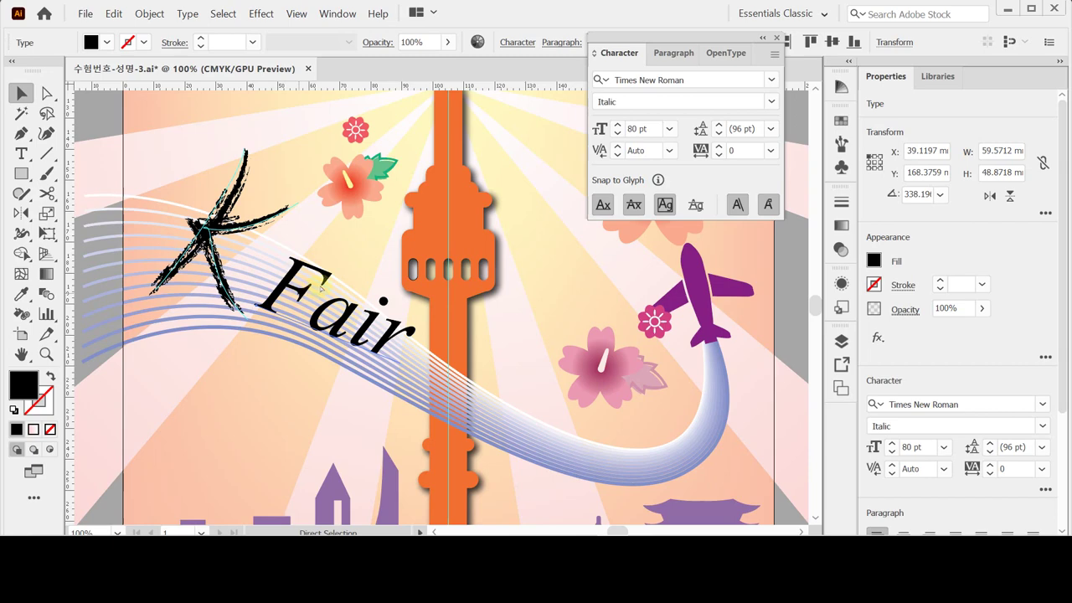
click(320, 288)
key(ctrl+s)
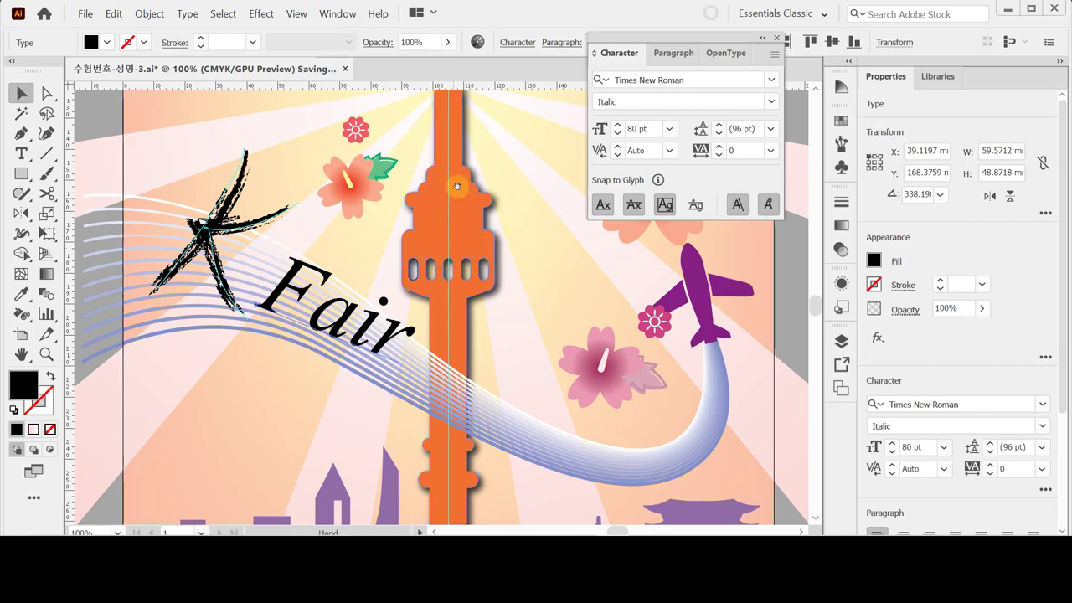
- Draw a purple ellipse about 13 mm wide and 35 mm high on the leftmost scallop of the guide above the tower, and duplicate it onto the next scallop
drag(457, 186, 444, 285)
mouse_move(448, 224)
mouse_down()
mouse_move(436, 318)
mouse_move(426, 261)
mouse_up()
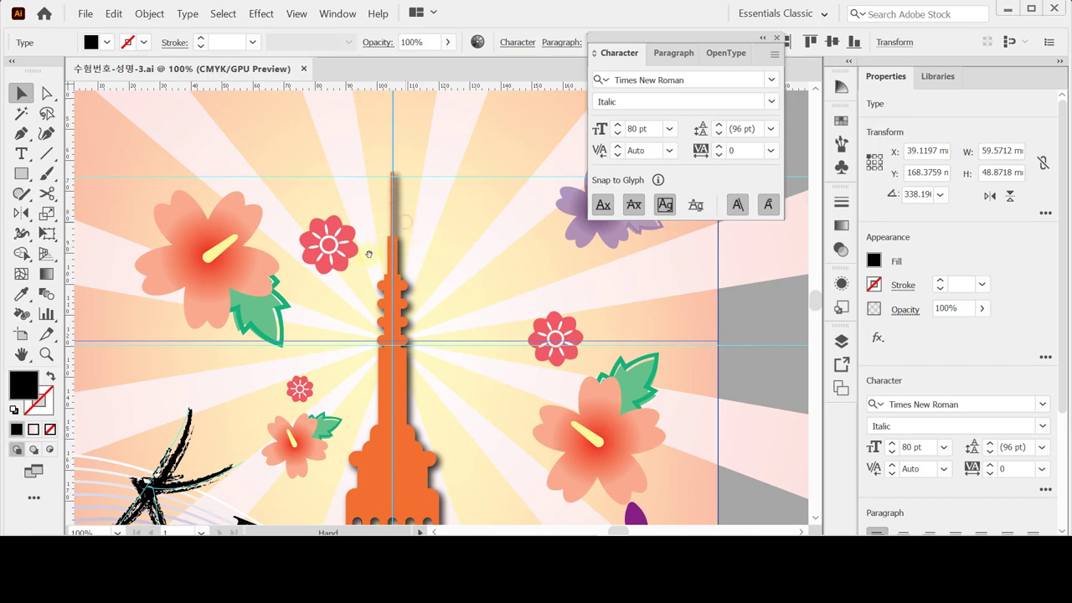
drag(404, 198, 378, 222)
drag(473, 213, 524, 260)
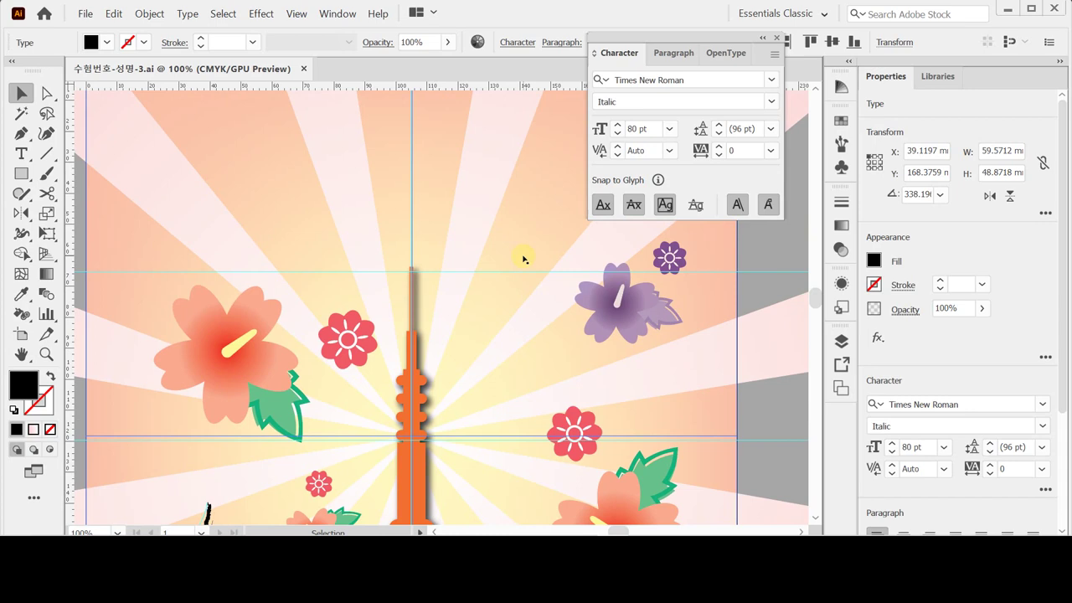
key(ctrl+shift+a)
key(l)
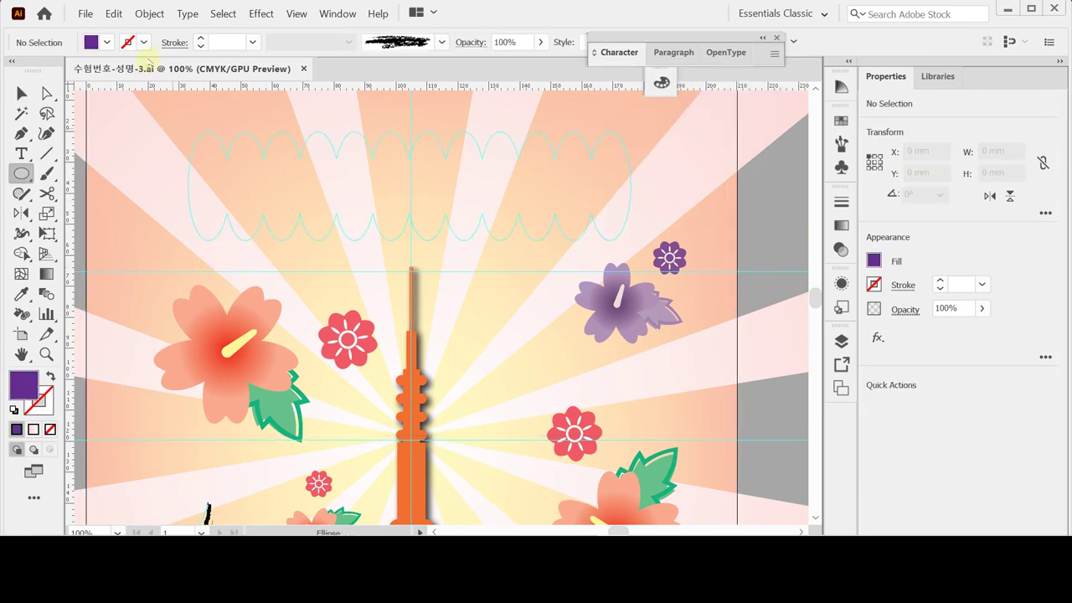
drag(189, 132, 230, 240)
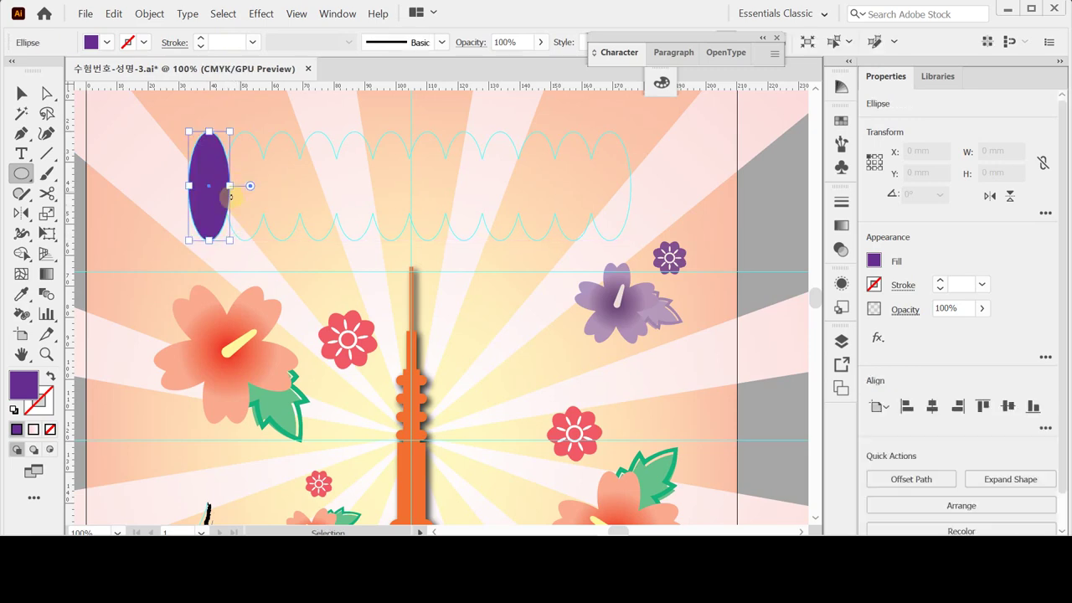
drag(210, 206, 245, 206)
key(shift)
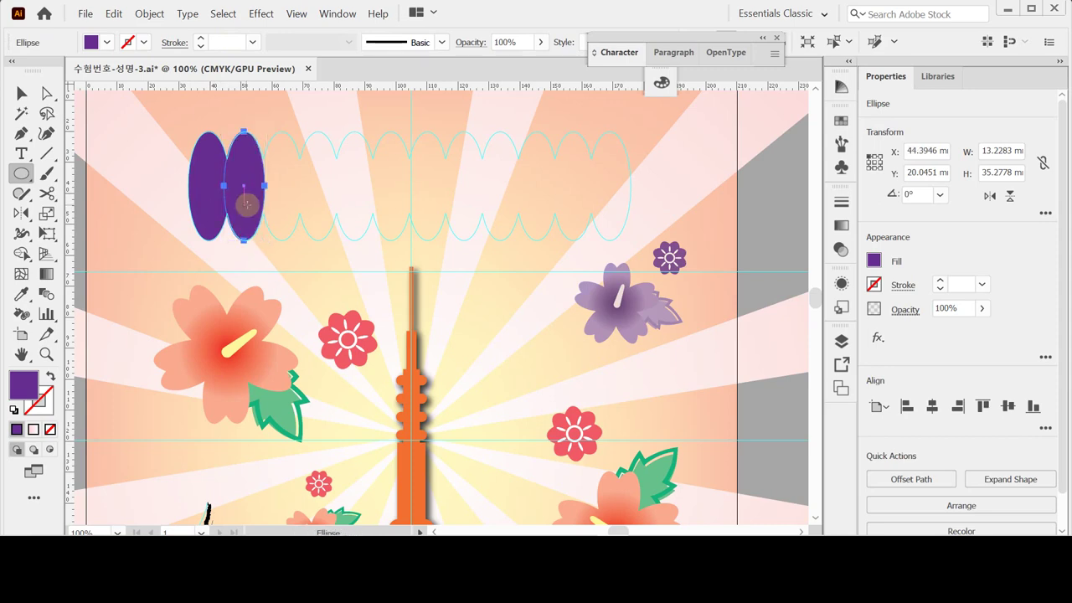
- Repeat the ellipse duplication at the same spacing until the row extends along the whole scalloped guide above the tower
key(ctrl+d)
key(ctrl+d)
key(ctrl+d)
key(ctrl+d)
key(ctrl+d)
key(ctrl+d)
key(ctrl+d)
key(ctrl+d)
key(ctrl+d)
key(ctrl+d)
key(ctrl+d)
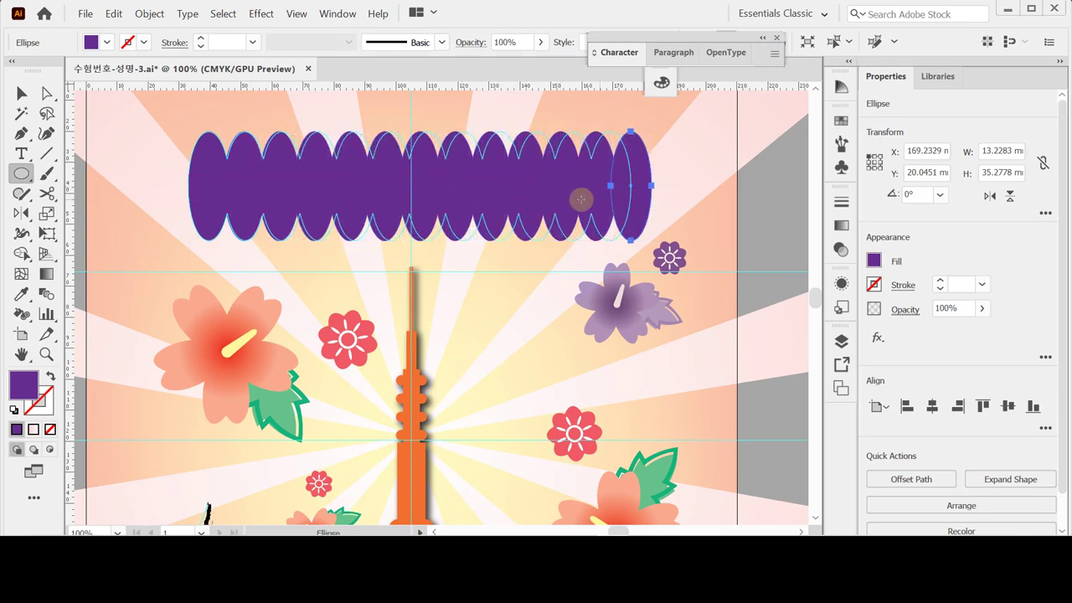
- Move the last ellipse back to the guide's right end, then align all ellipses on their vertical centers and distribute them evenly horizontally
key(ctrl)
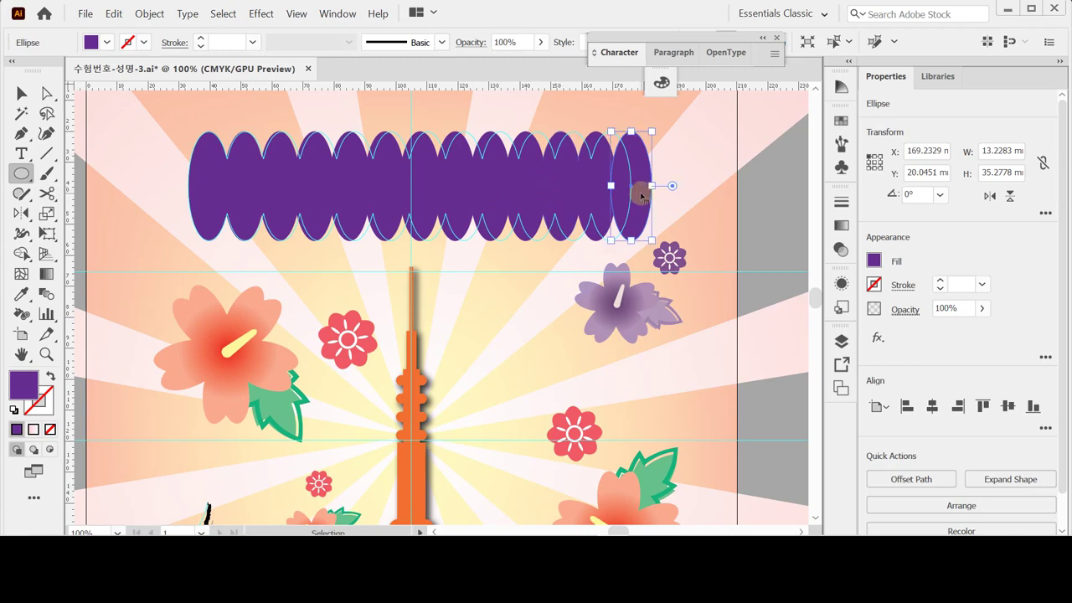
drag(638, 196, 618, 188)
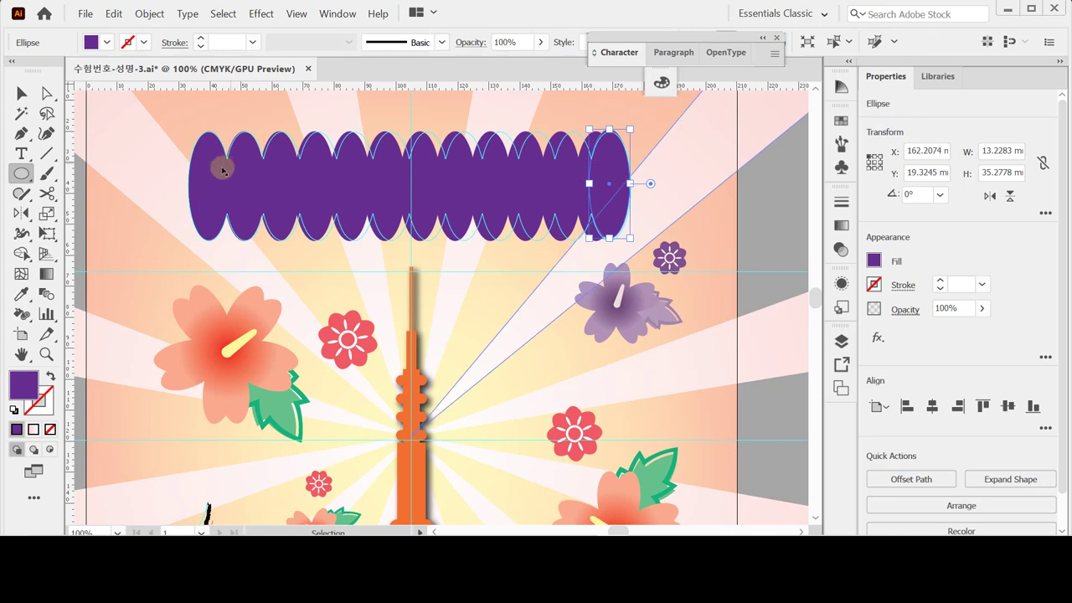
key(ctrl+a)
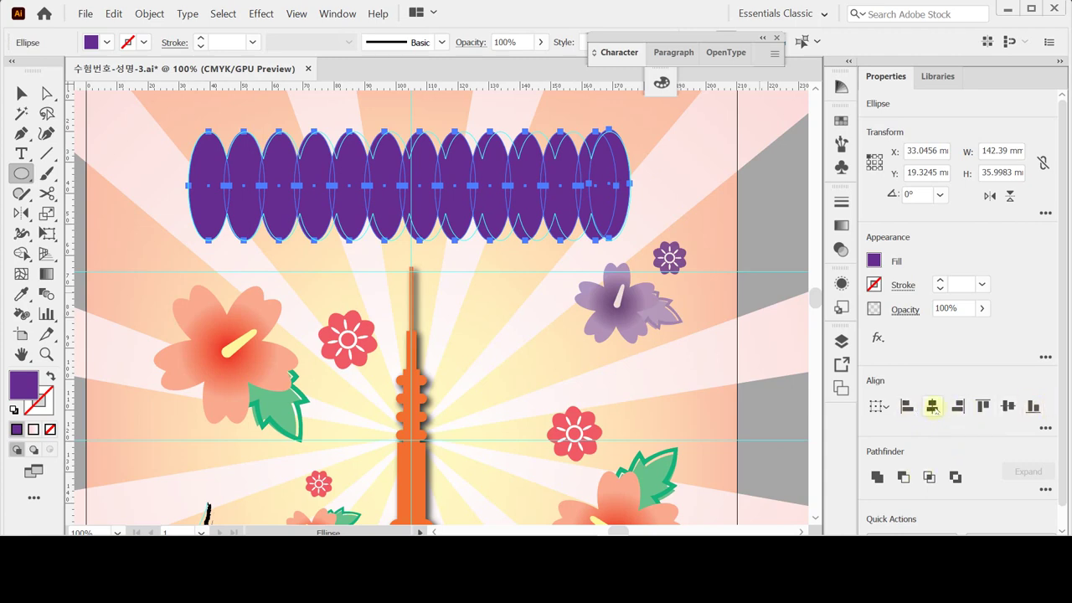
click(1009, 407)
click(1045, 428)
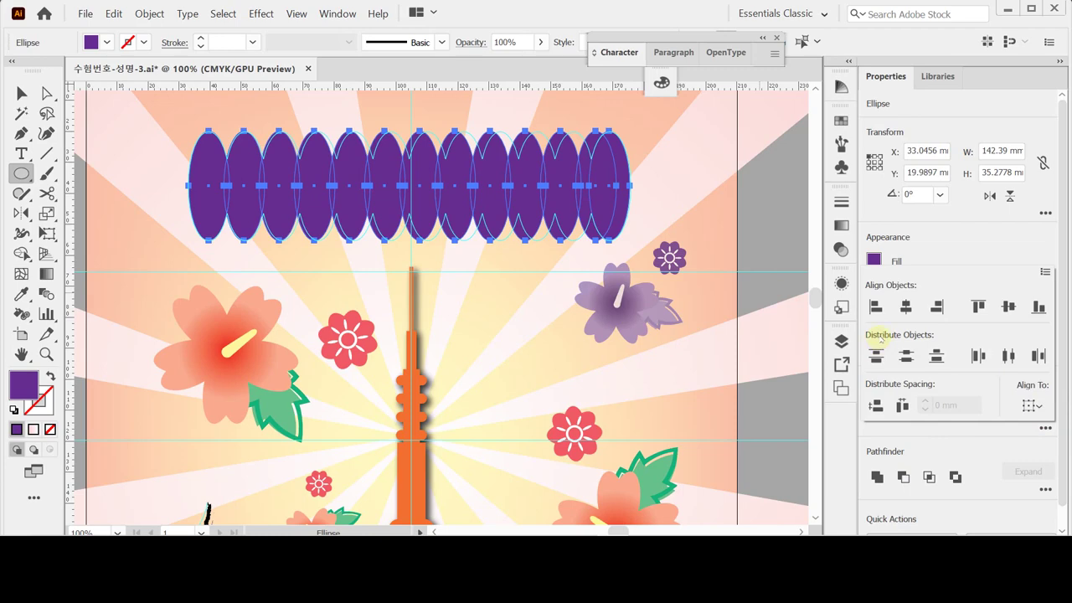
click(1008, 357)
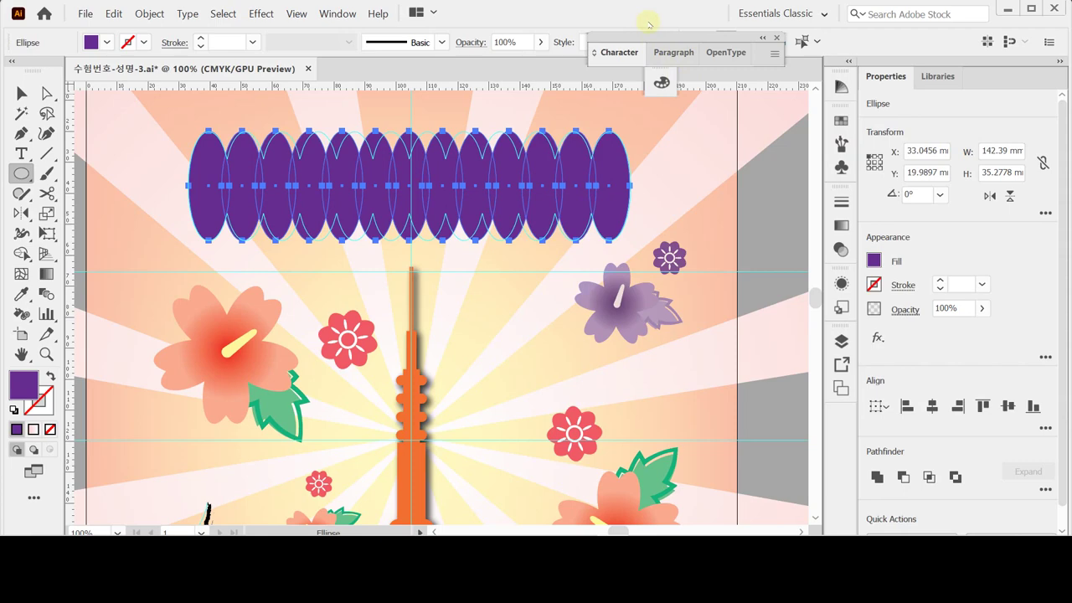
- Unite the evenly spaced purple ellipses into one scalloped title shape
key(v)
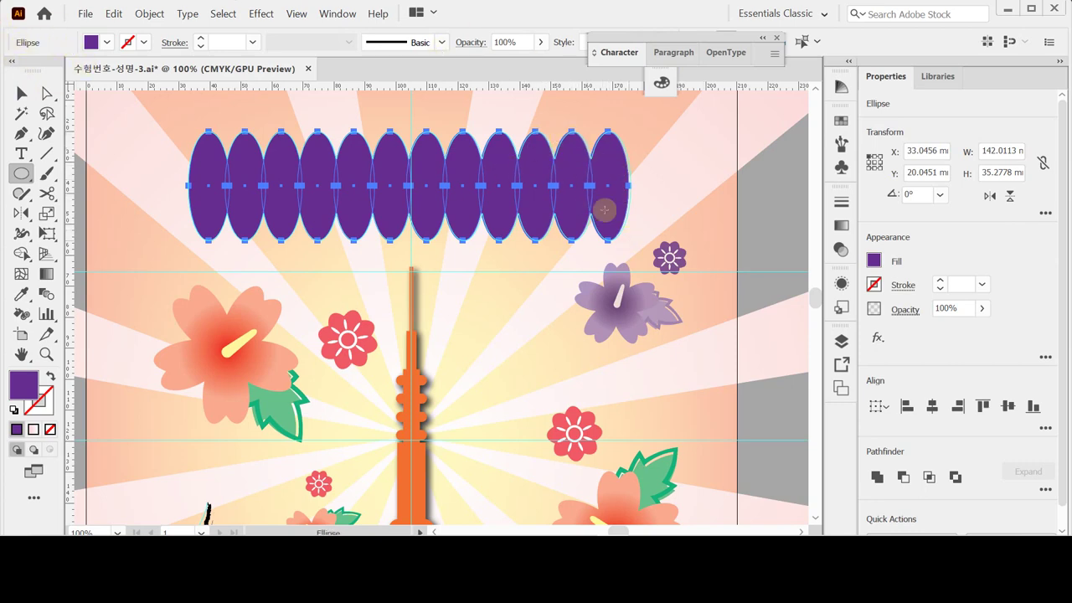
click(877, 477)
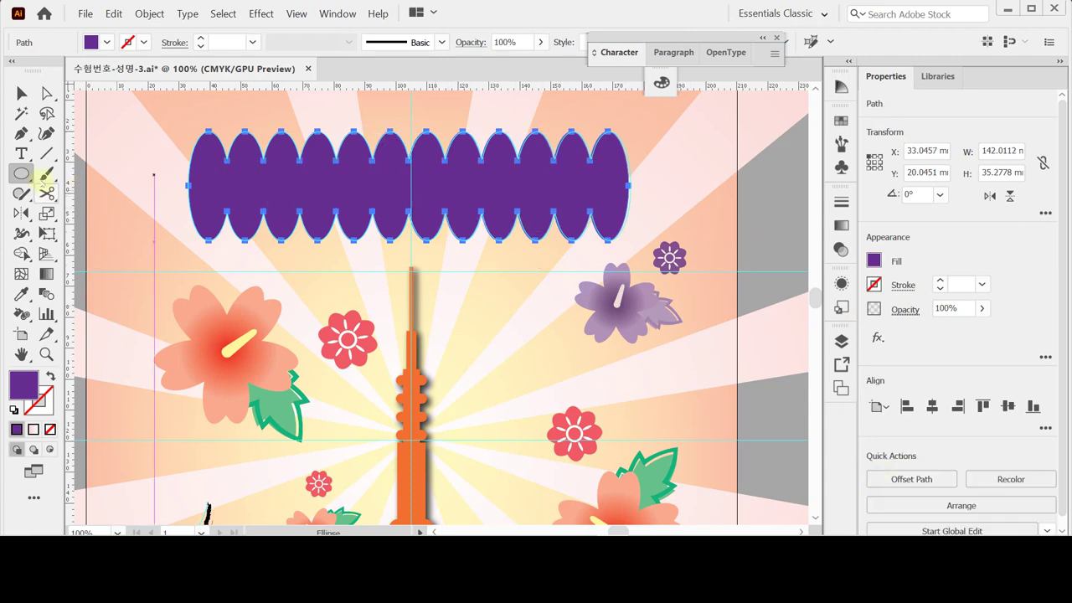
- Place a line of point text on the purple scalloped shape and set its font to Arial Bold
click(21, 134)
click(21, 154)
click(214, 187)
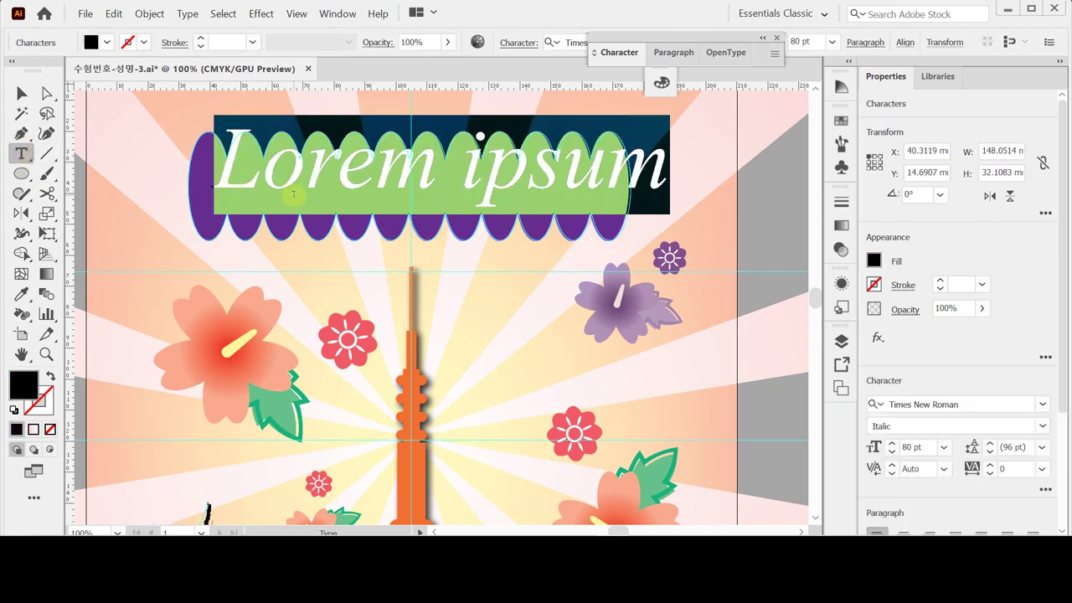
key(ctrl+t)
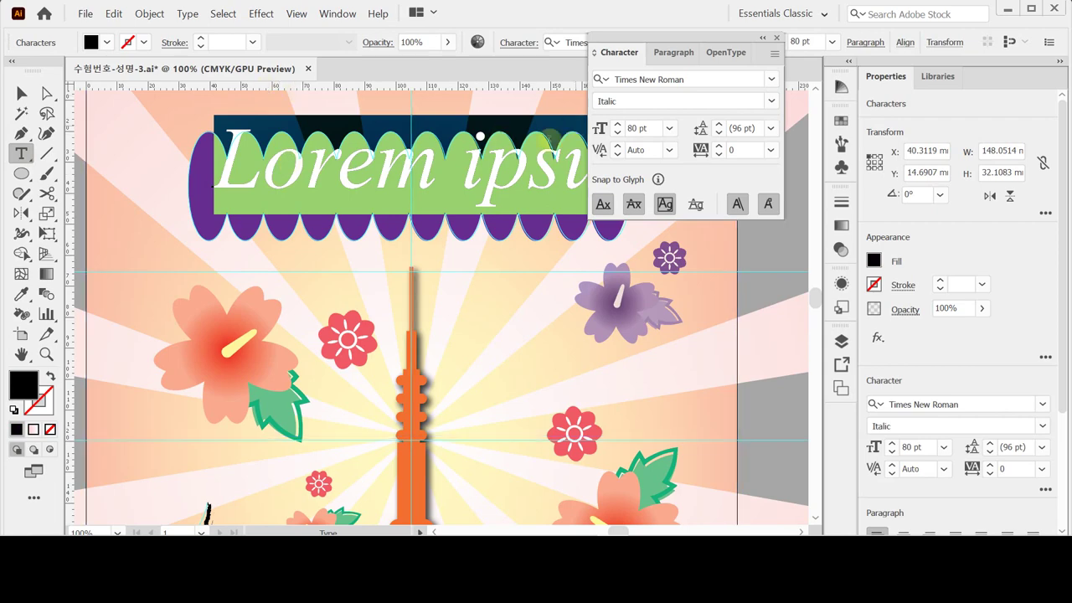
click(634, 80)
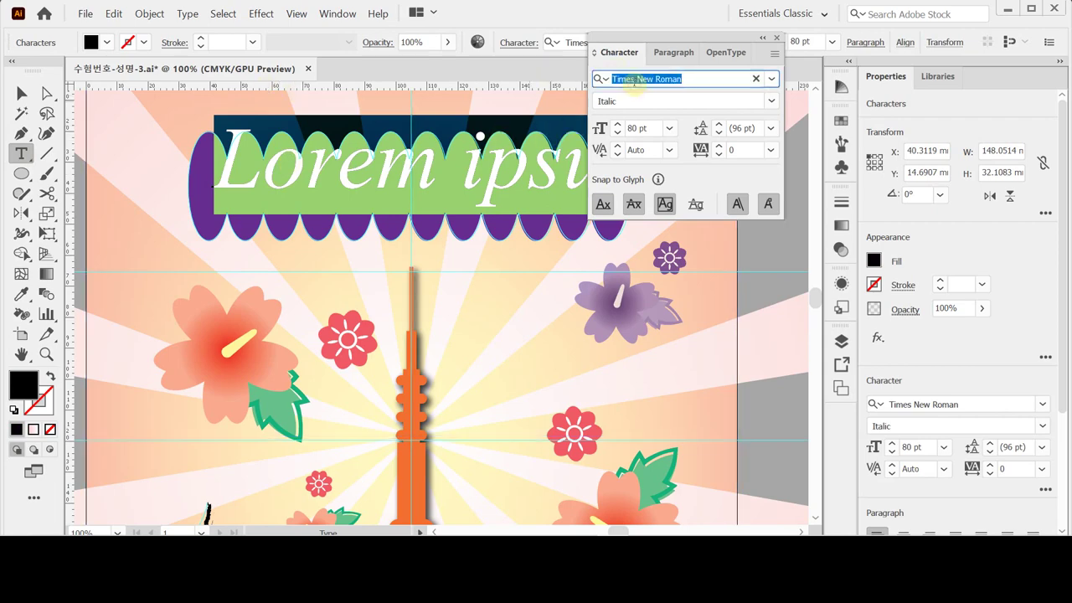
text(ari)
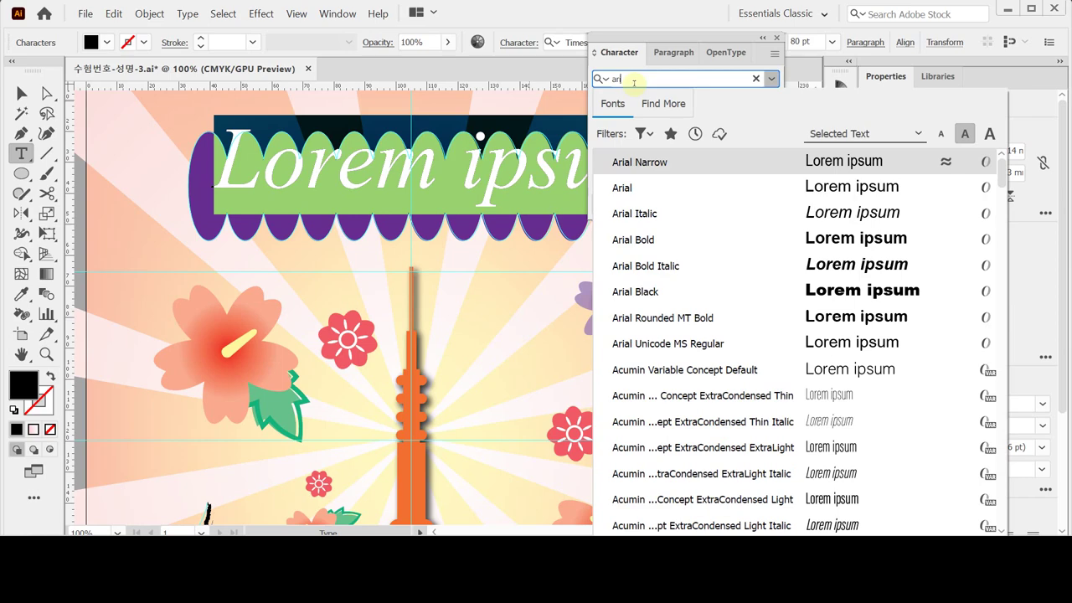
key(Down)
key(Down)
key(Down)
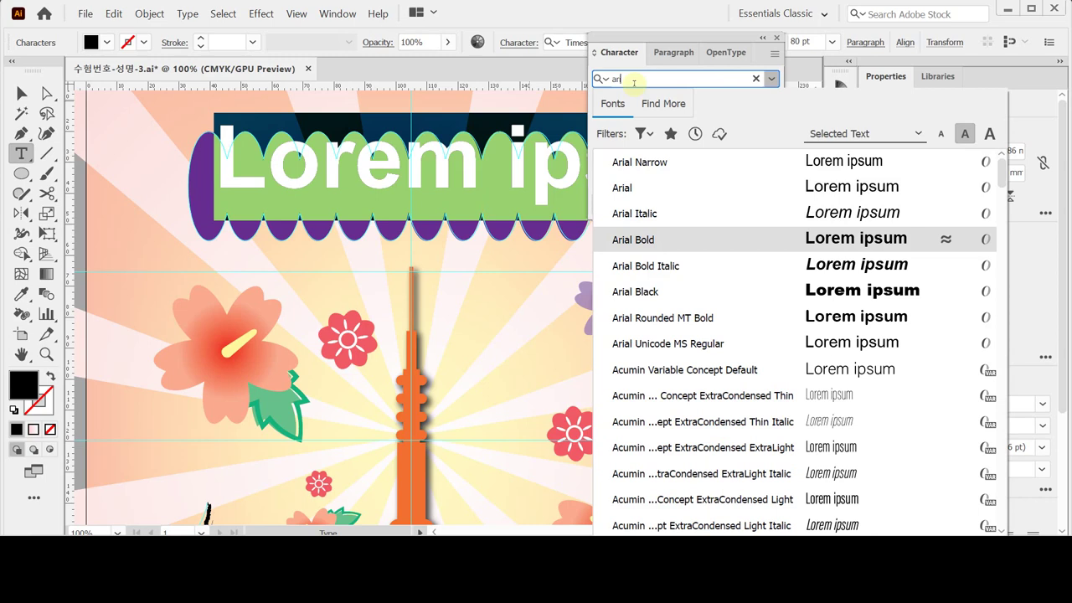
key(Return)
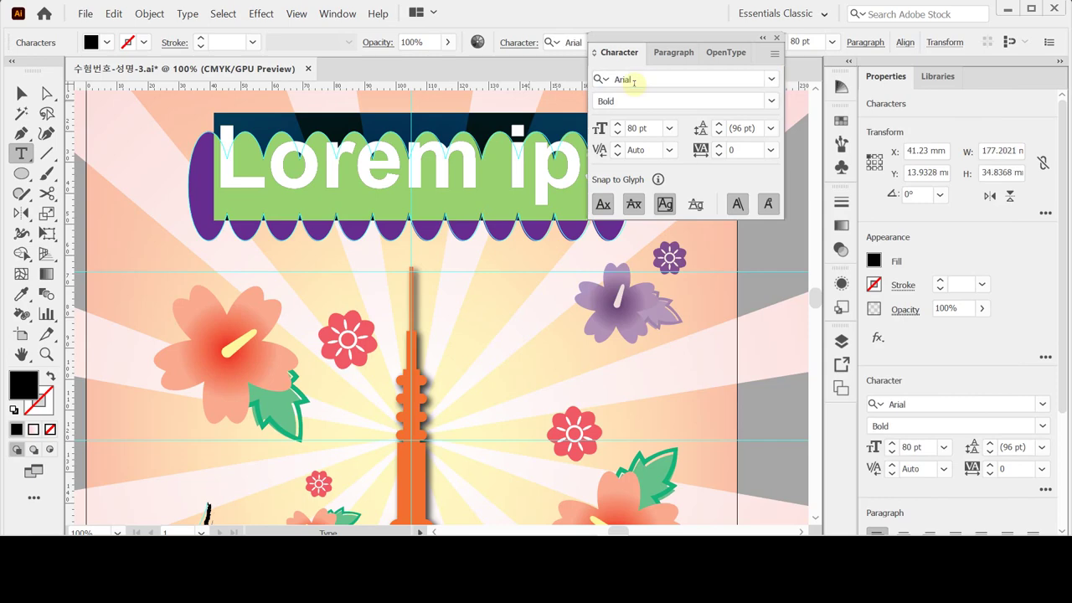
- Set the placeholder text's font size to 50 pt and its fill color to white
click(645, 128)
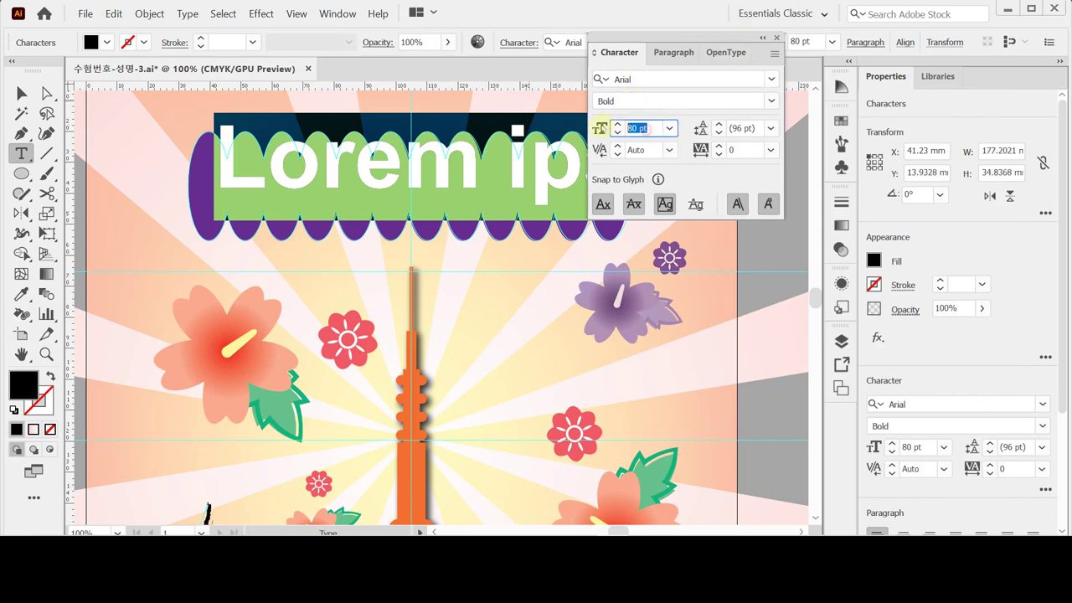
text(50)
key(Return)
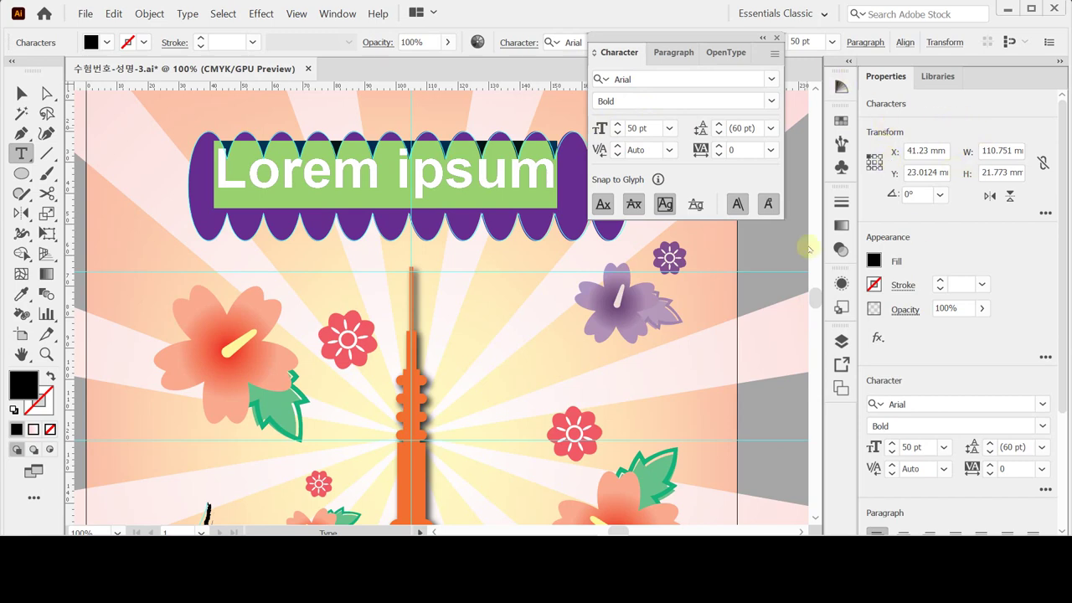
click(842, 250)
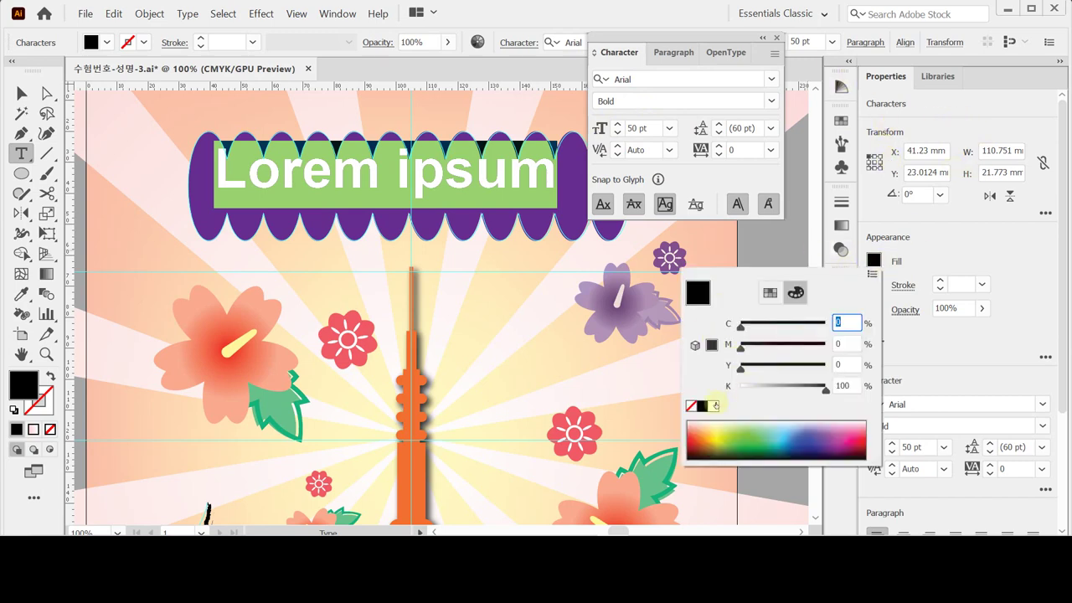
click(712, 406)
click(930, 247)
key(Escape)
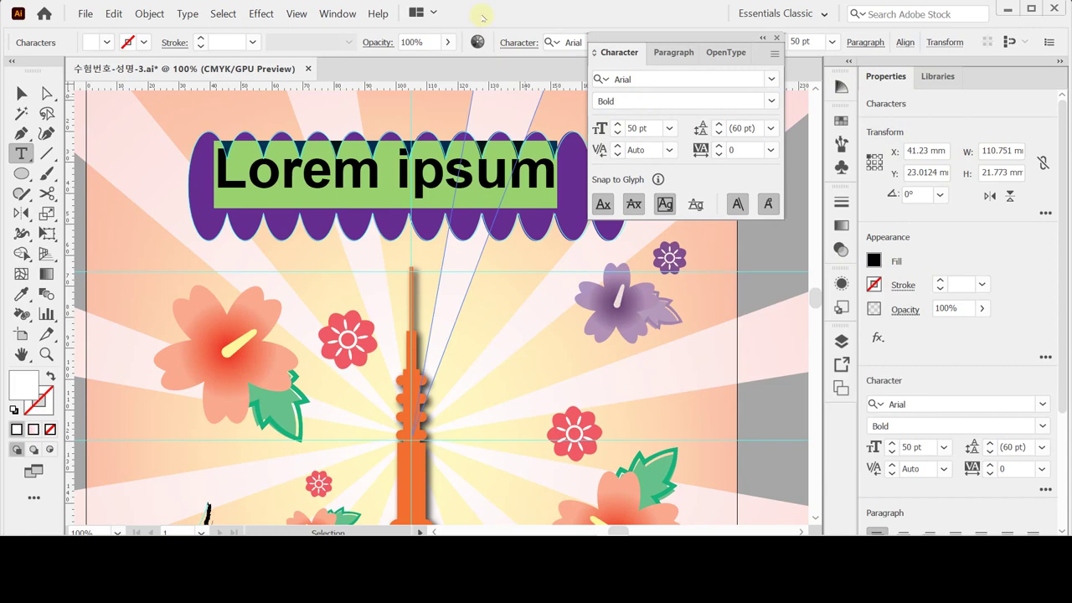
- Replace the placeholder text on the purple shape with "SEOUL TOUR"
key(Caps_Lock)
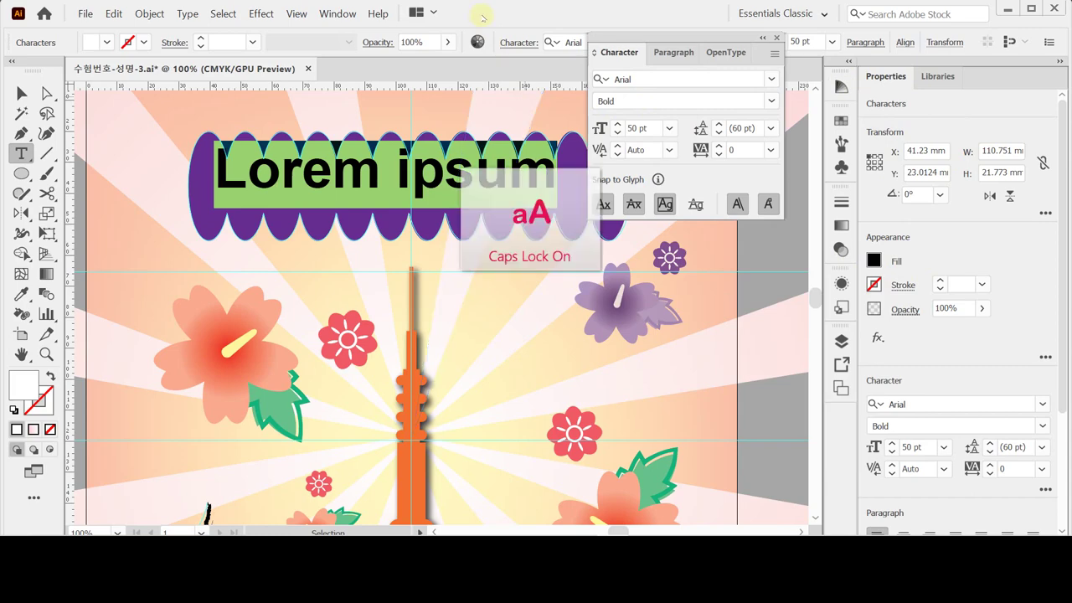
text(S)
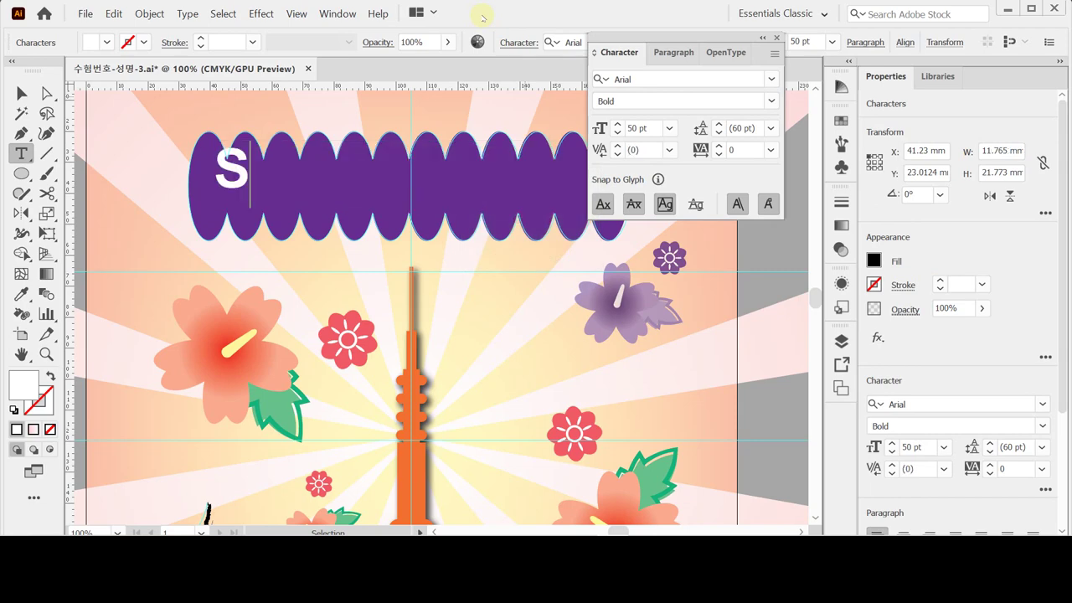
text(EOUL)
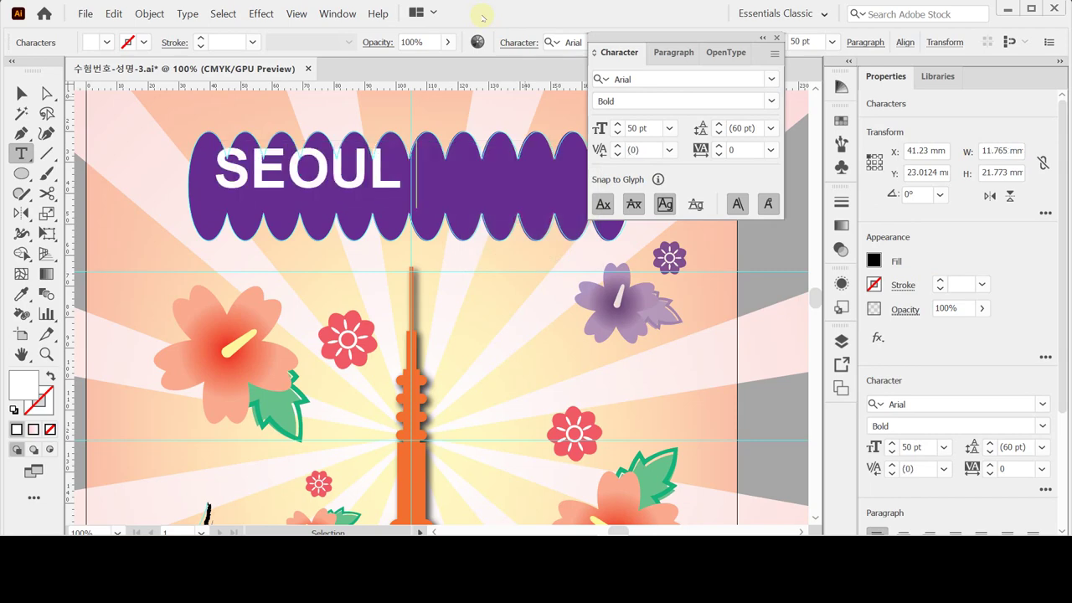
text( TOUR)
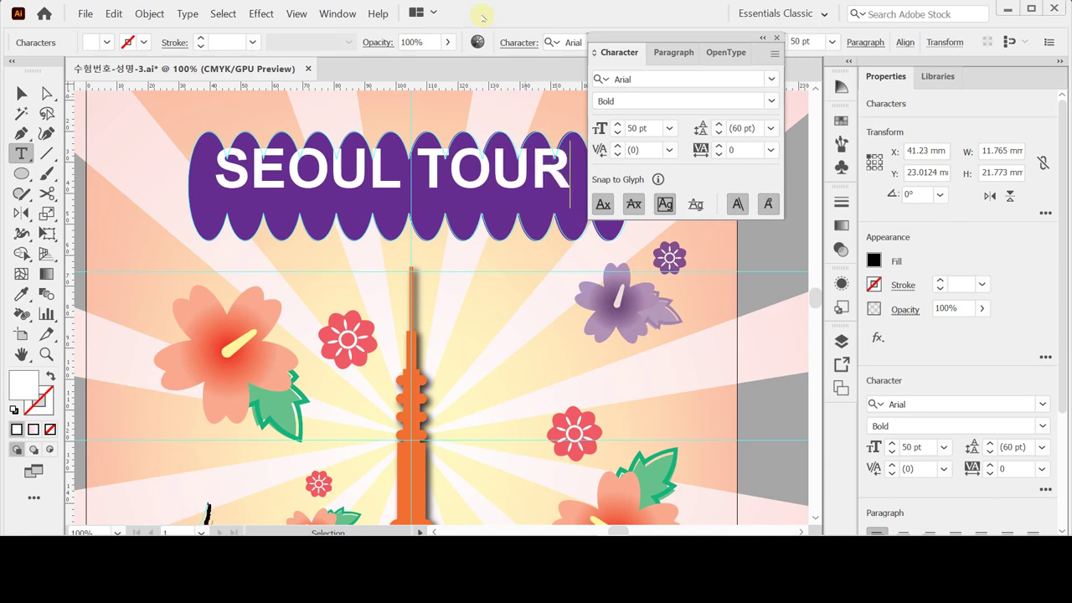
key(Caps_Lock)
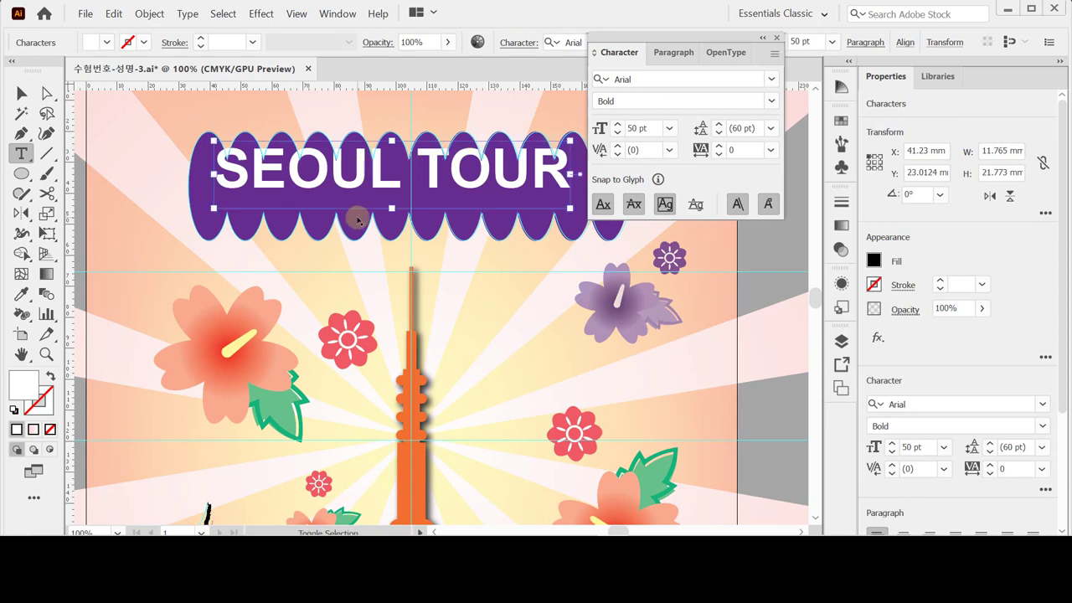
- Center the title text and scalloped shape on each other, and move both about 3 mm right and 1 mm down onto the guide
ctrl+click(403, 217)
key(ctrl+a)
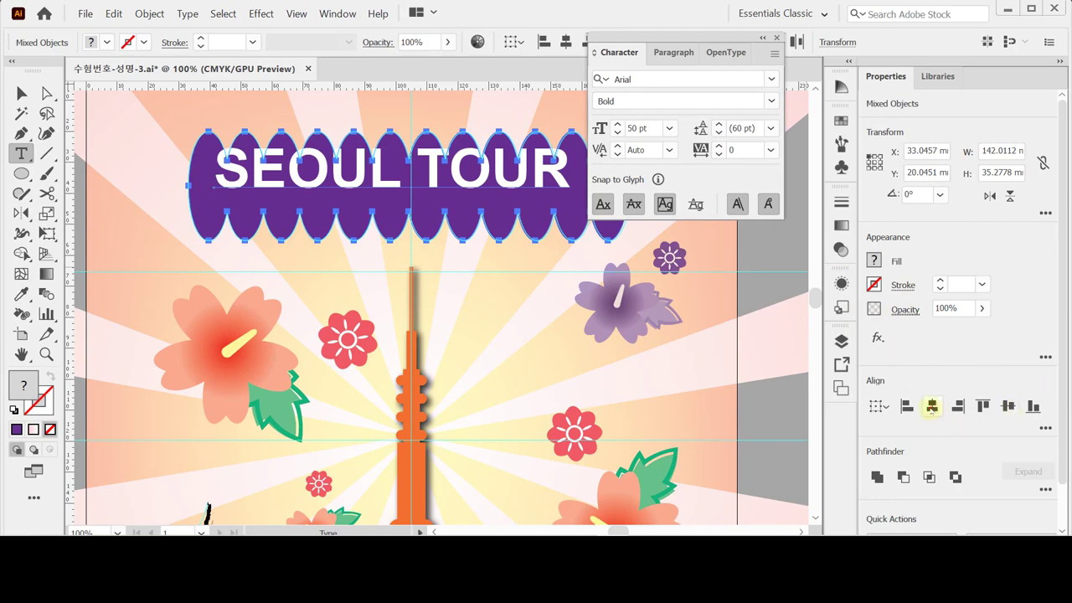
click(931, 406)
click(1008, 406)
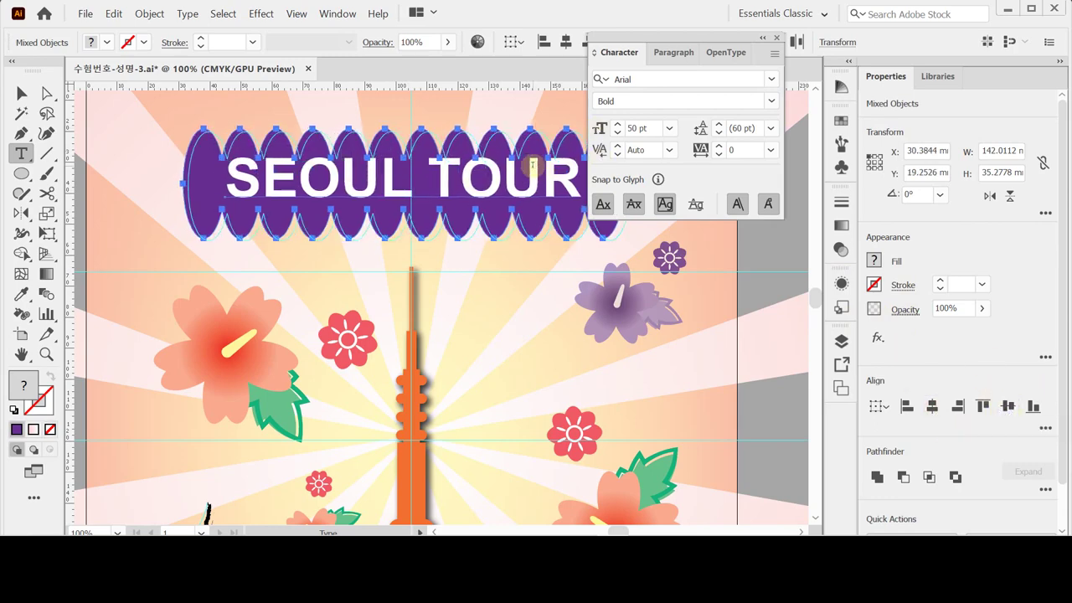
key(ctrl+z)
key(ctrl+z)
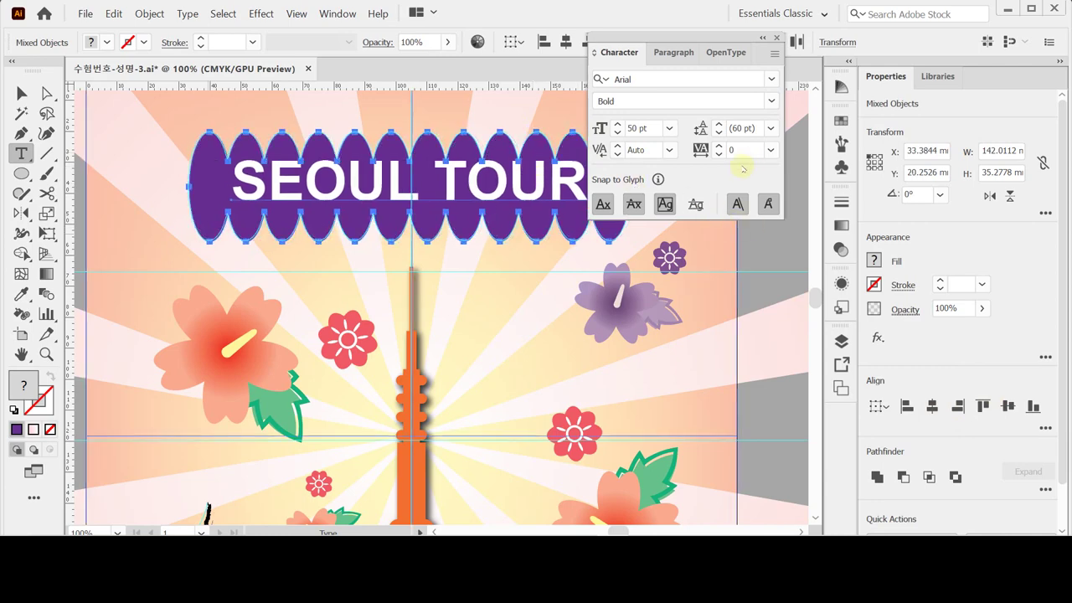
click(505, 61)
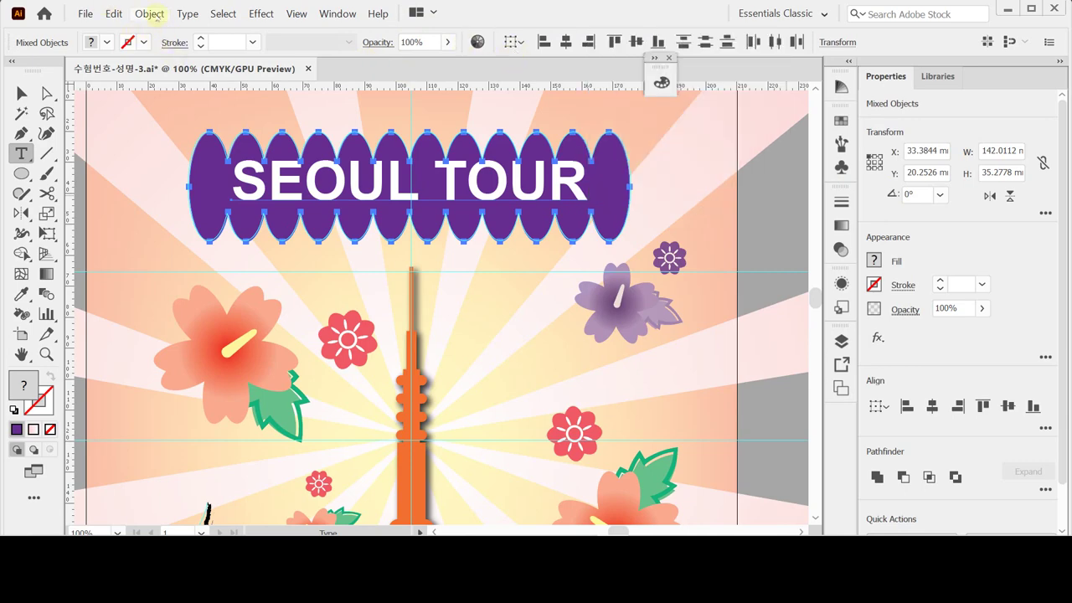
- Apply an envelope warp to the title text and shape with the horizontal Arc style and a 30% bend
click(150, 14)
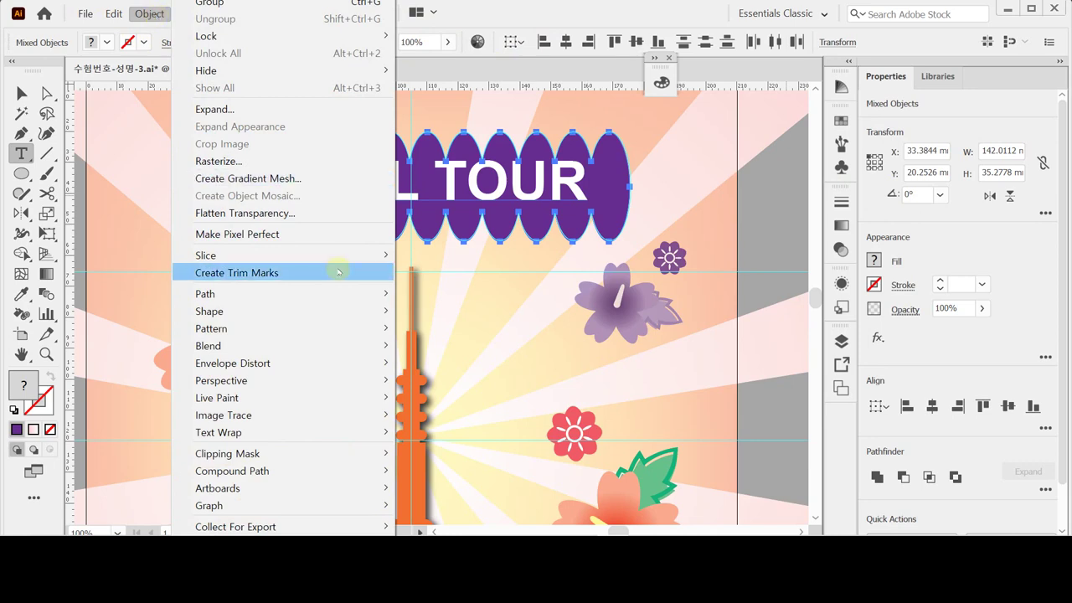
mouse_move(322, 366)
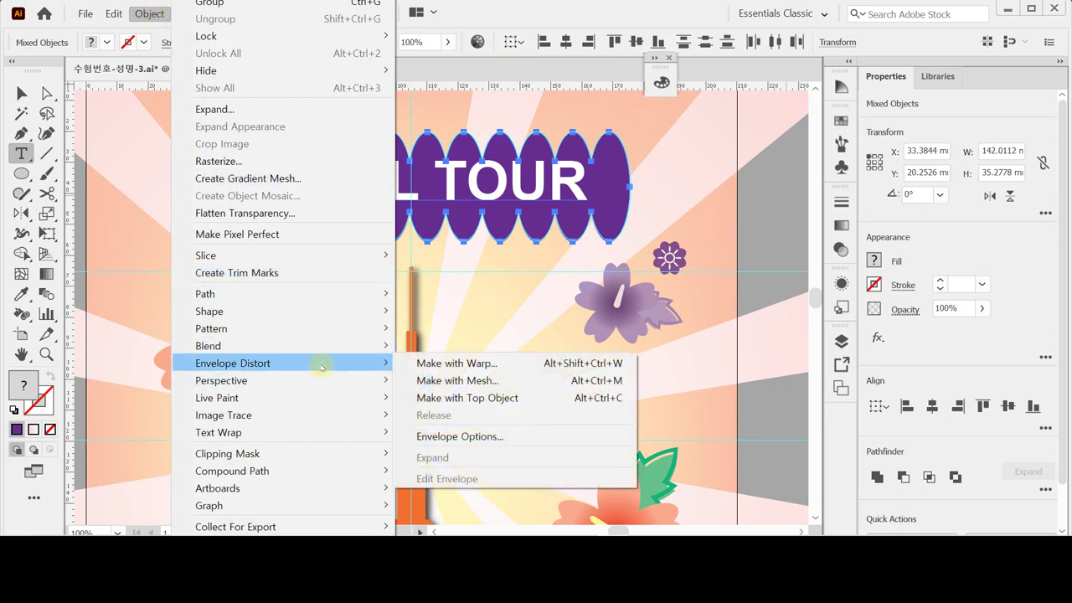
click(452, 365)
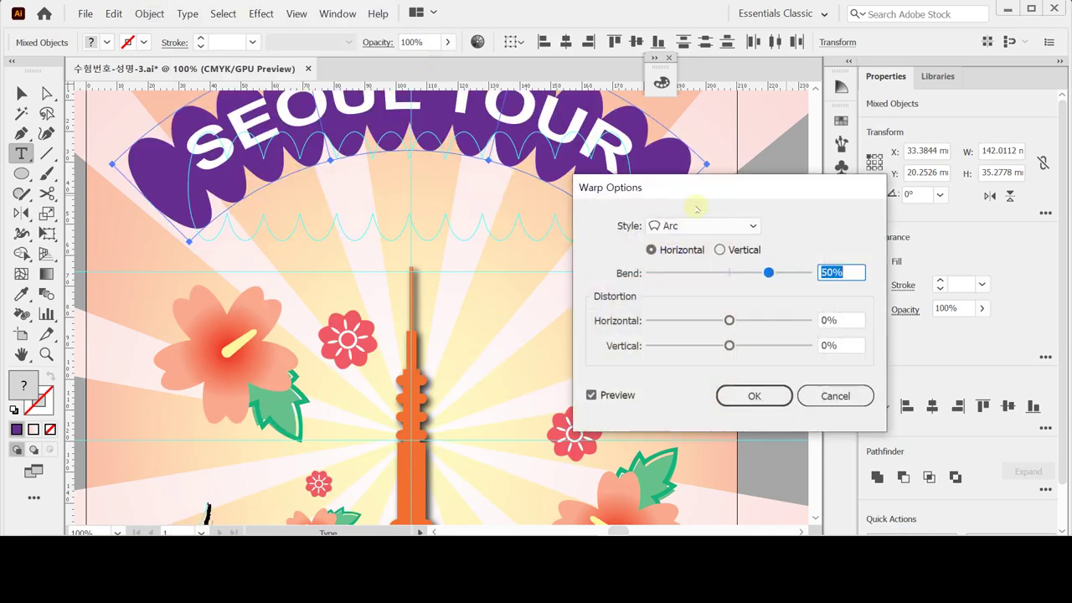
drag(653, 187, 532, 211)
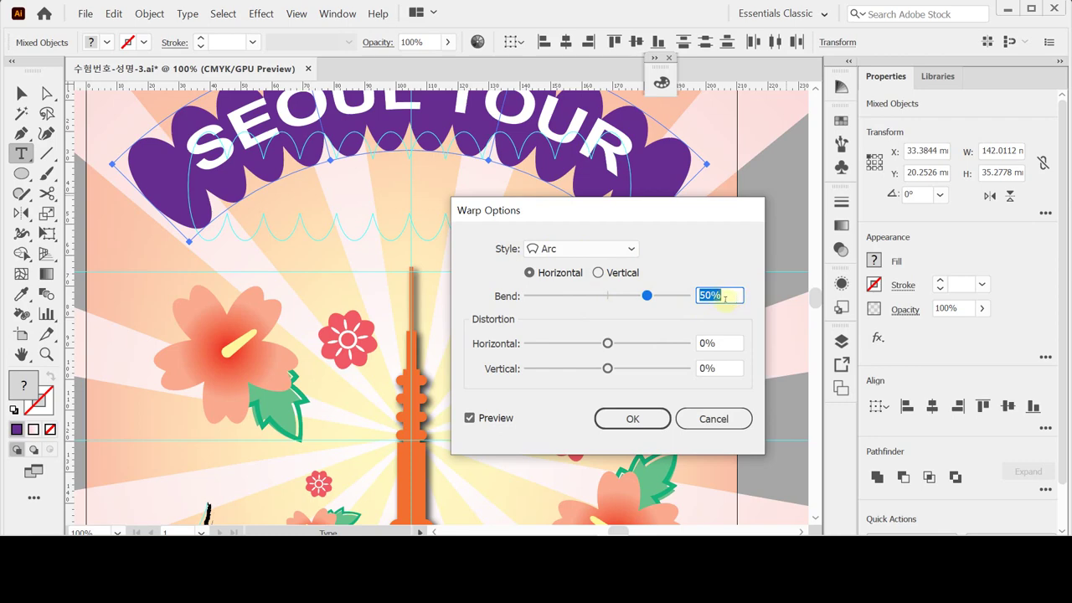
text(30)
key(Tab)
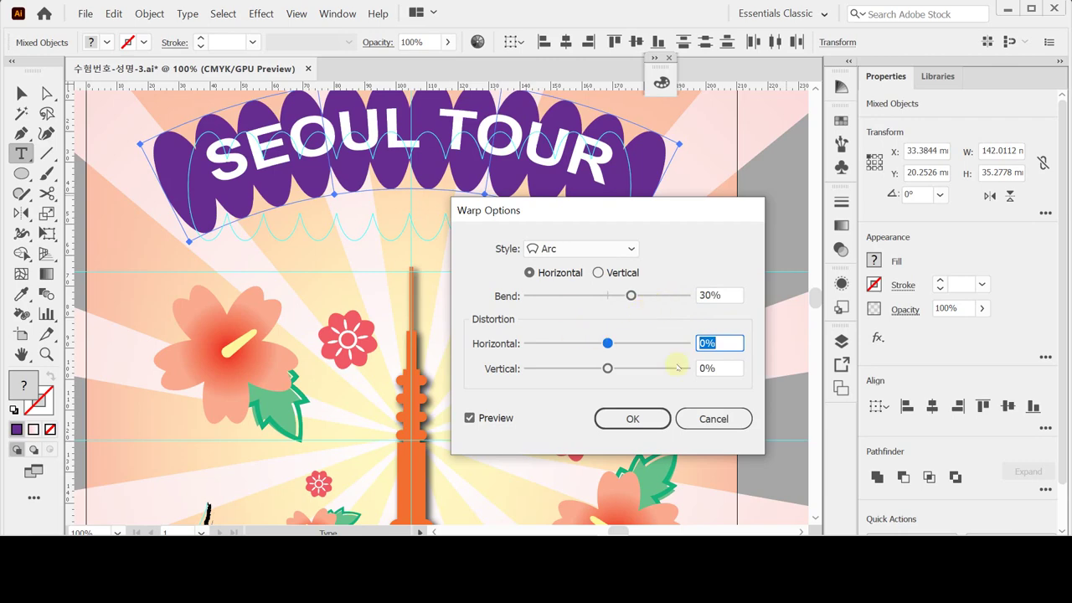
click(634, 419)
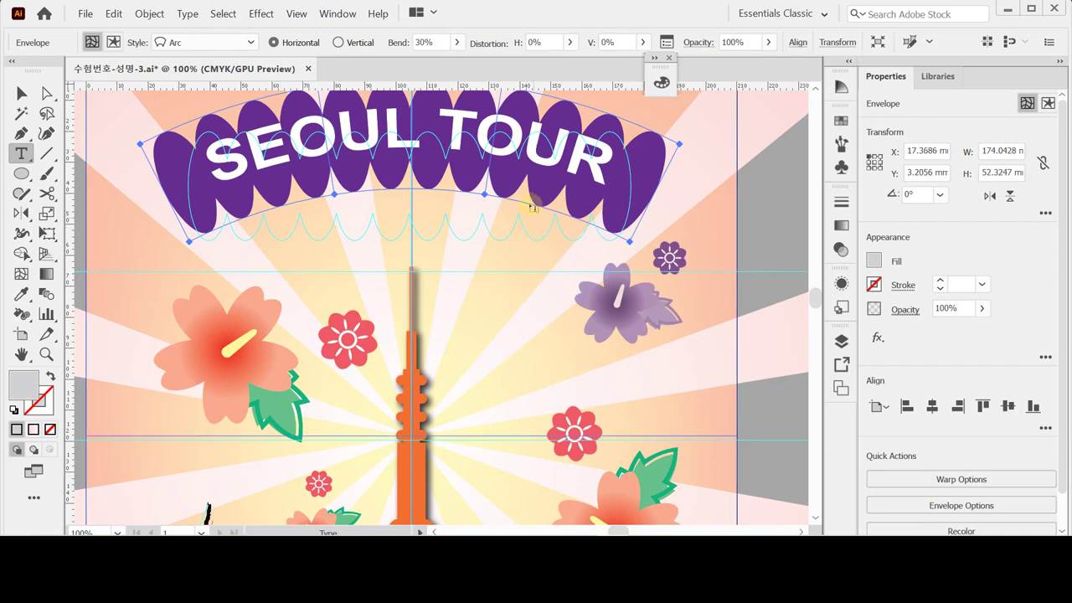
- Move the arched title down 8 mm toward the tower's tip and deselect it
key(Down)
key(Down)
key(Down)
key(Down)
key(Down)
key(Down)
key(Down)
key(Down)
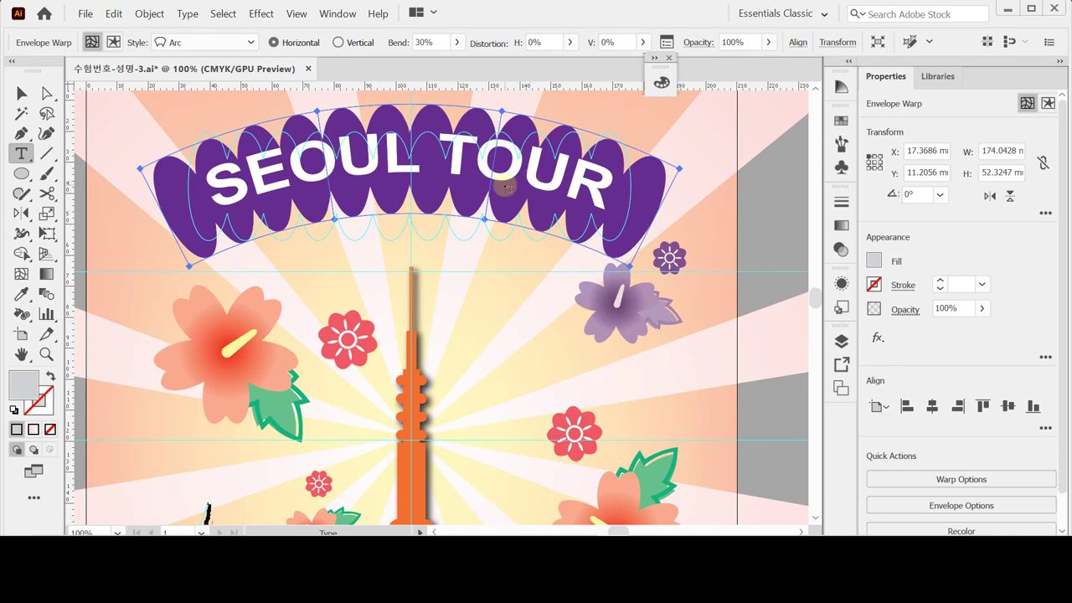
key(ctrl)
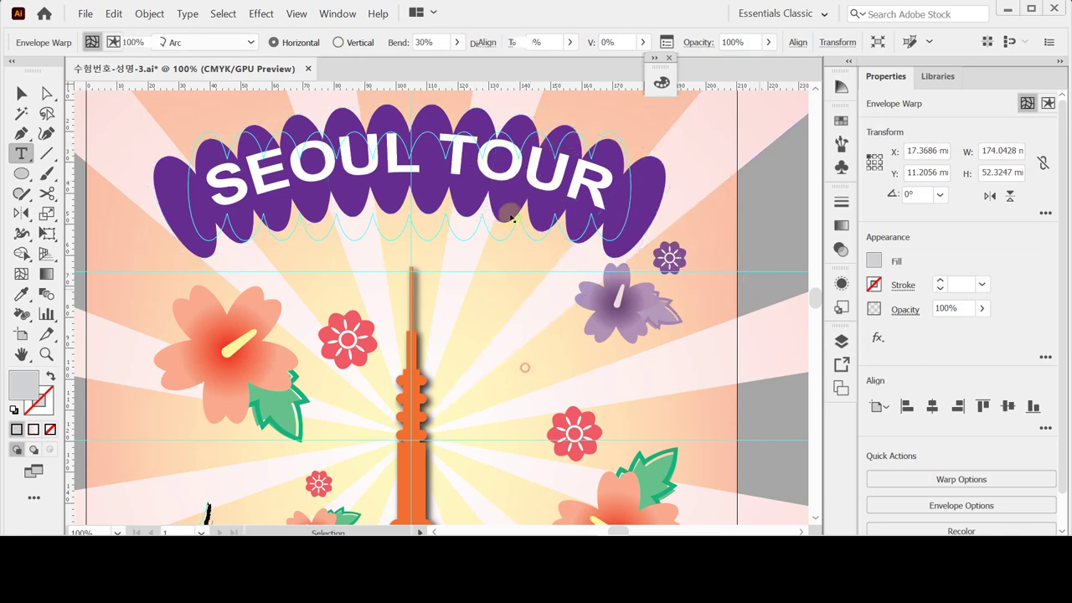
- Add a new point text on the purple band at the base of the skyline
ctrl+click(744, 295)
scroll(503, 335, down, 5)
scroll(492, 388, down, 3)
scroll(492, 388, down, 5)
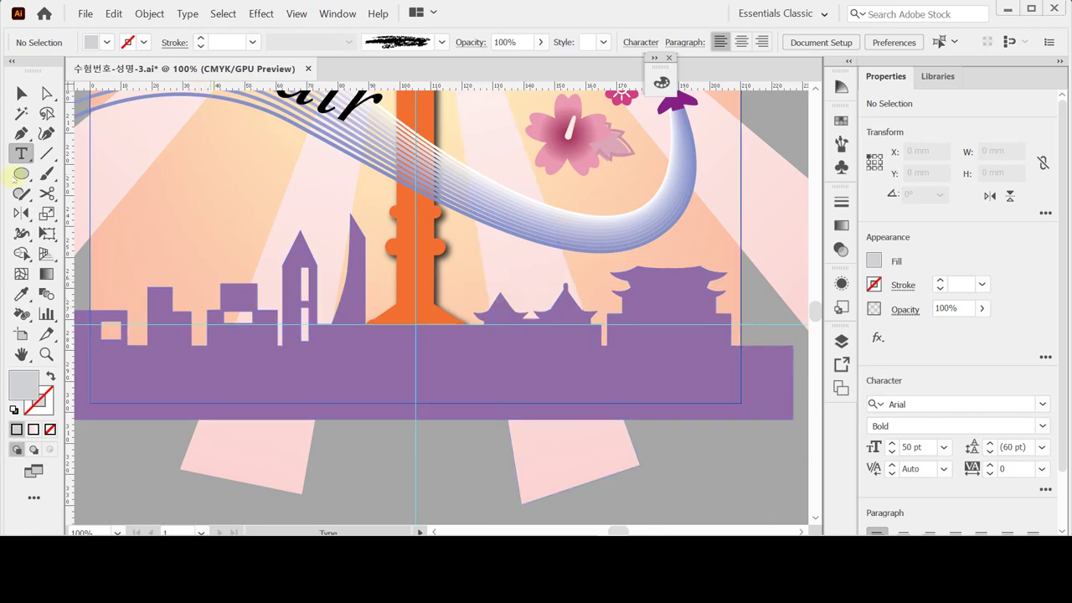
click(270, 383)
key(Escape)
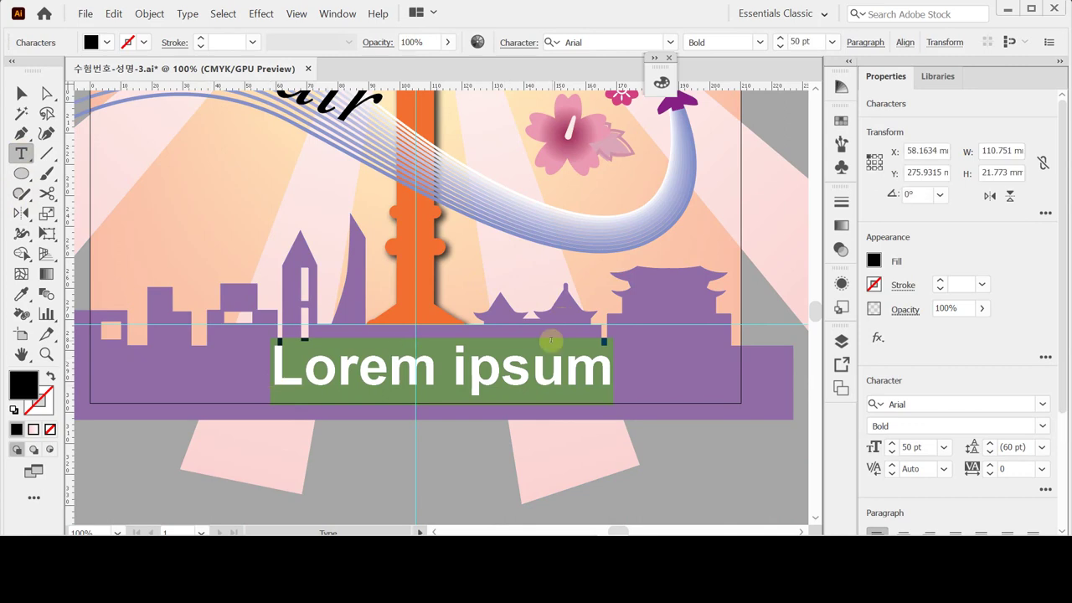
- Set the placeholder text's font size to 40 pt
key(ctrl+t)
key(ctrl+shift+a)
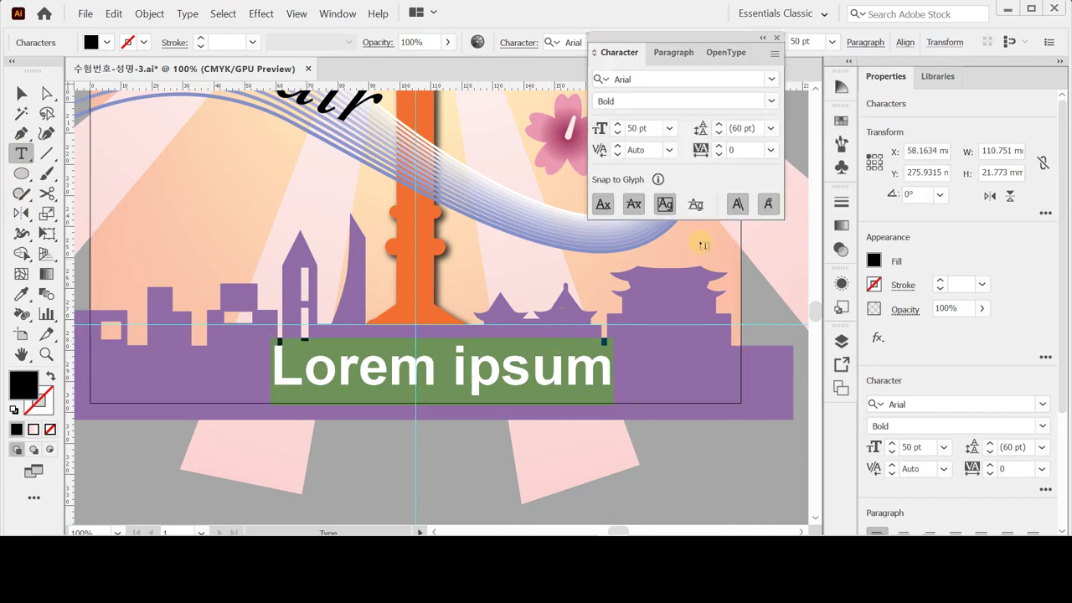
click(617, 132)
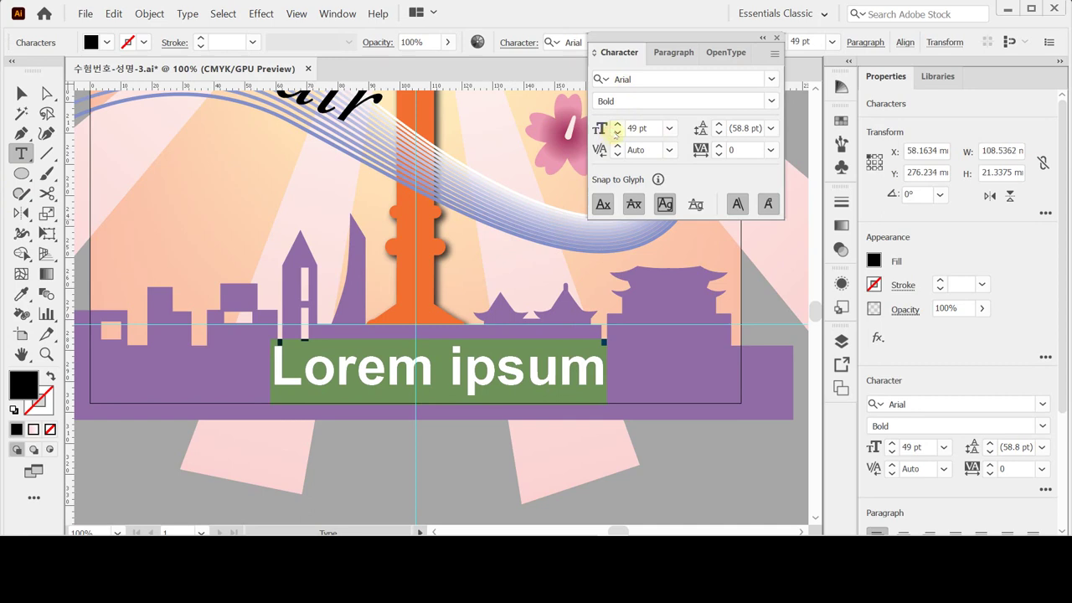
click(617, 132)
text(40)
key(Return)
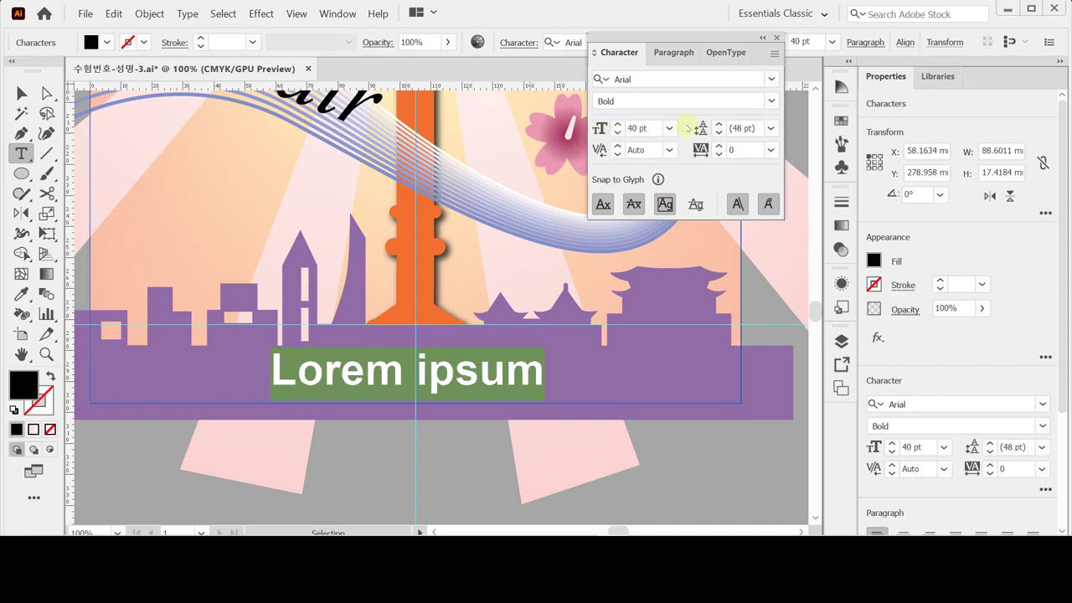
- Give the placeholder text a light blue fill with black at 0%
click(874, 260)
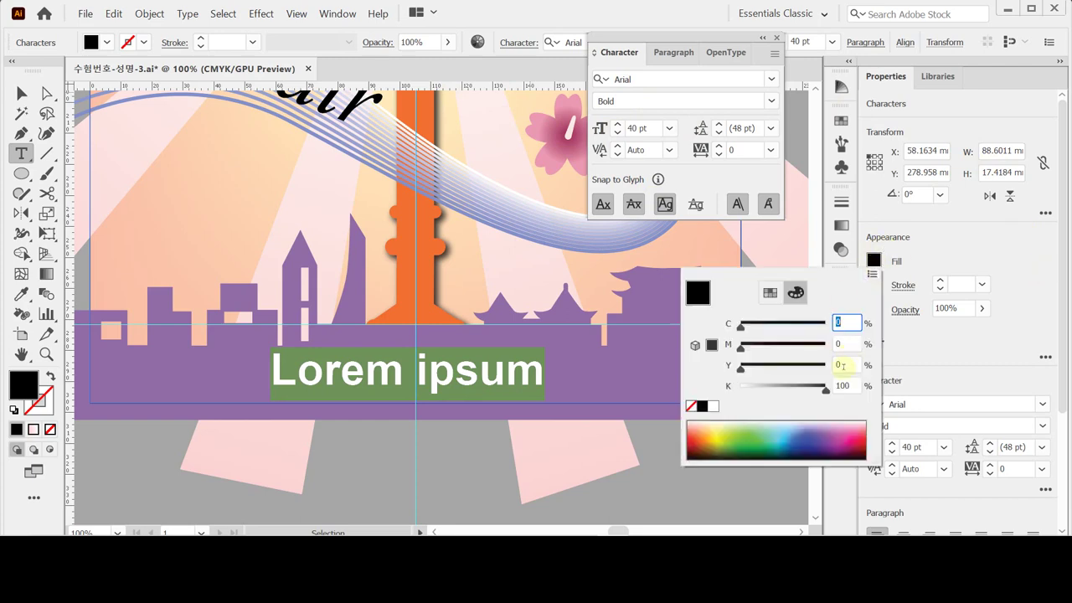
click(739, 390)
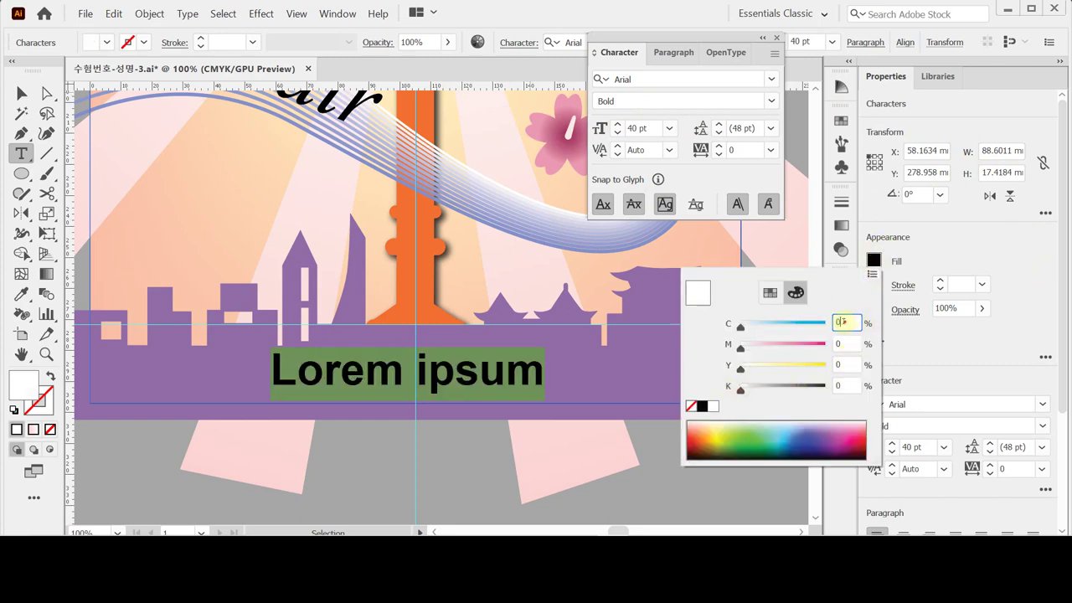
text(10)
key(Return)
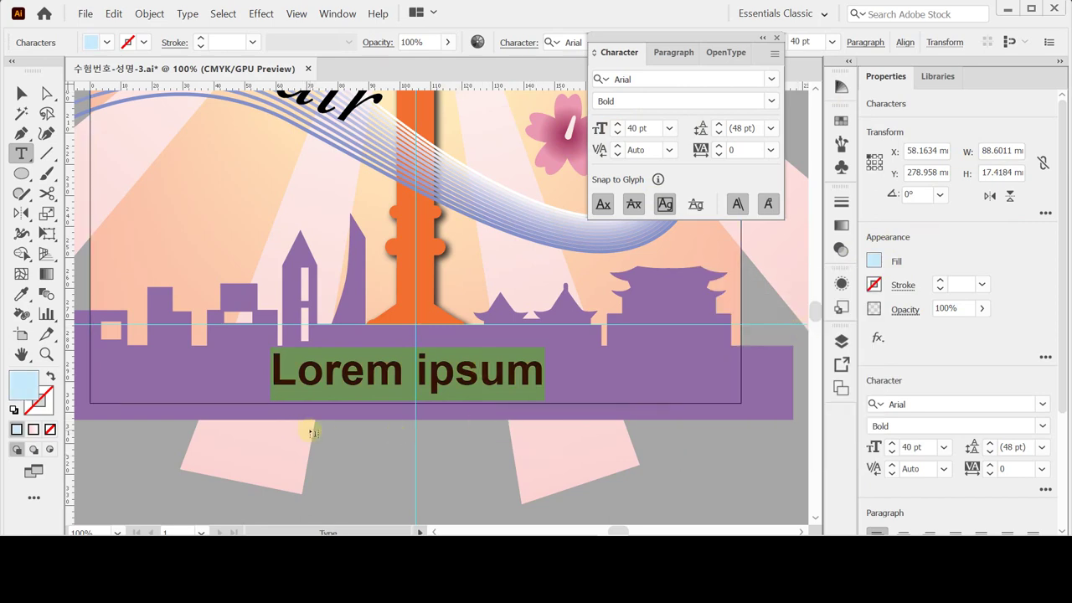
- Replace the placeholder text with "EVENT TICKET" in capitals
key(Caps_Lock)
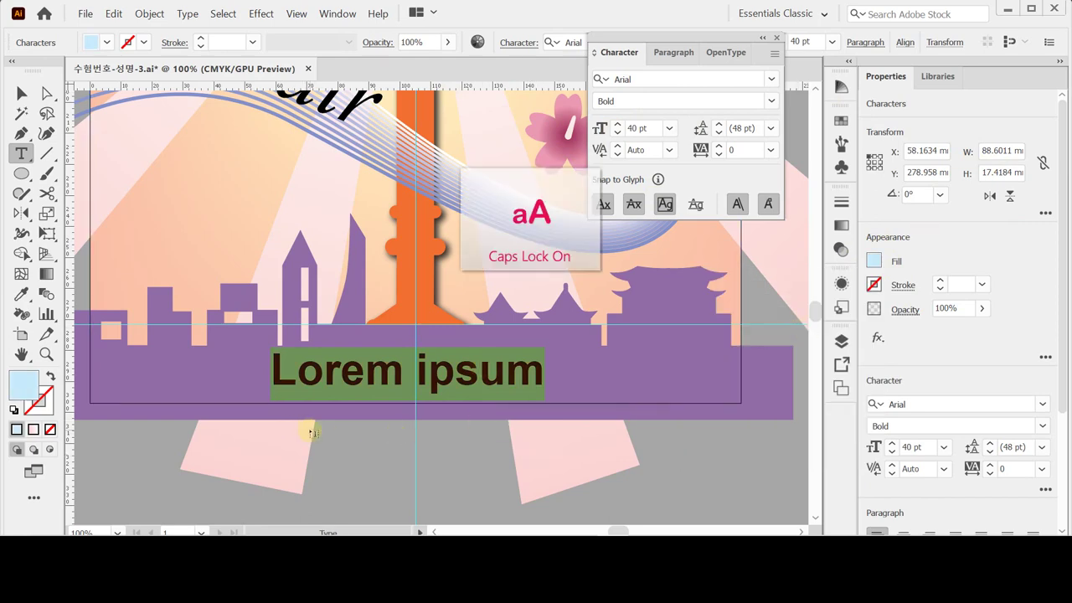
text(EVENT)
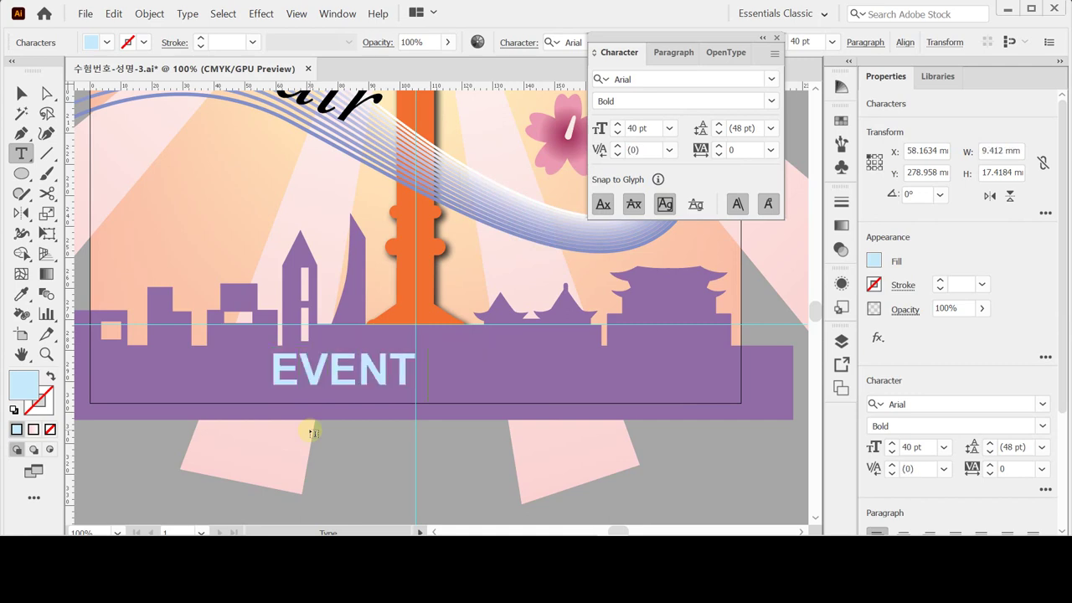
text( TICKET)
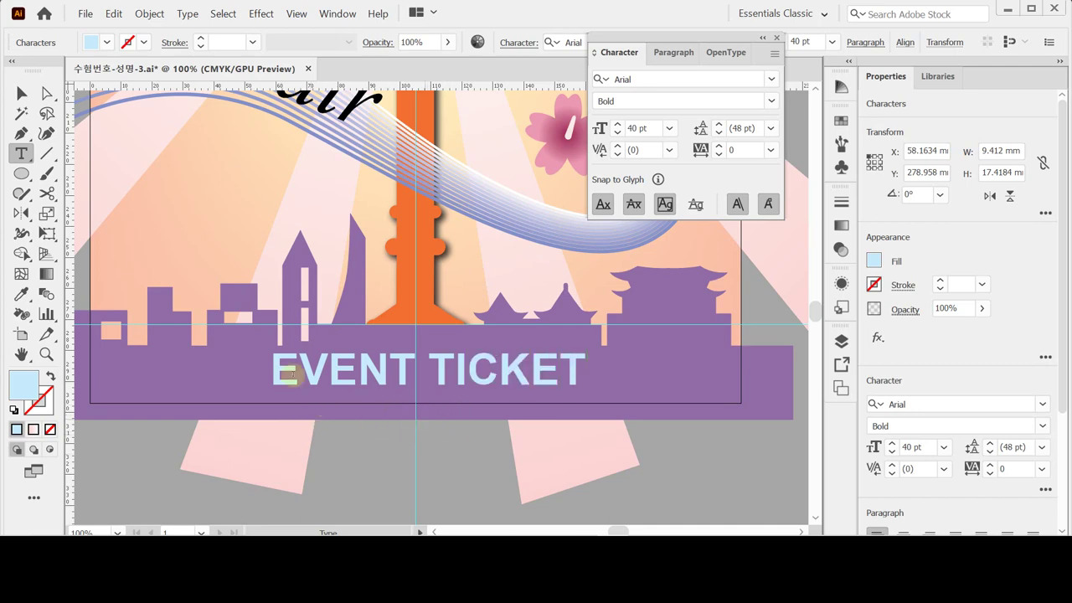
key(Escape)
- Apply an envelope warp to the "EVENT TICKET" text with the horizontal Fish style and a 30% bend
click(333, 374)
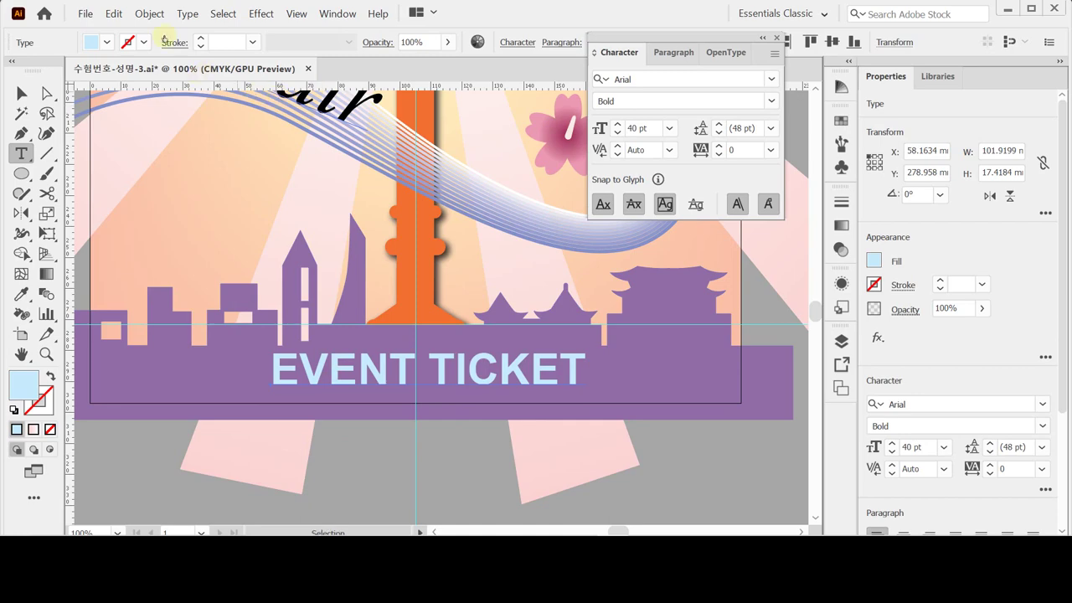
click(149, 14)
mouse_move(282, 363)
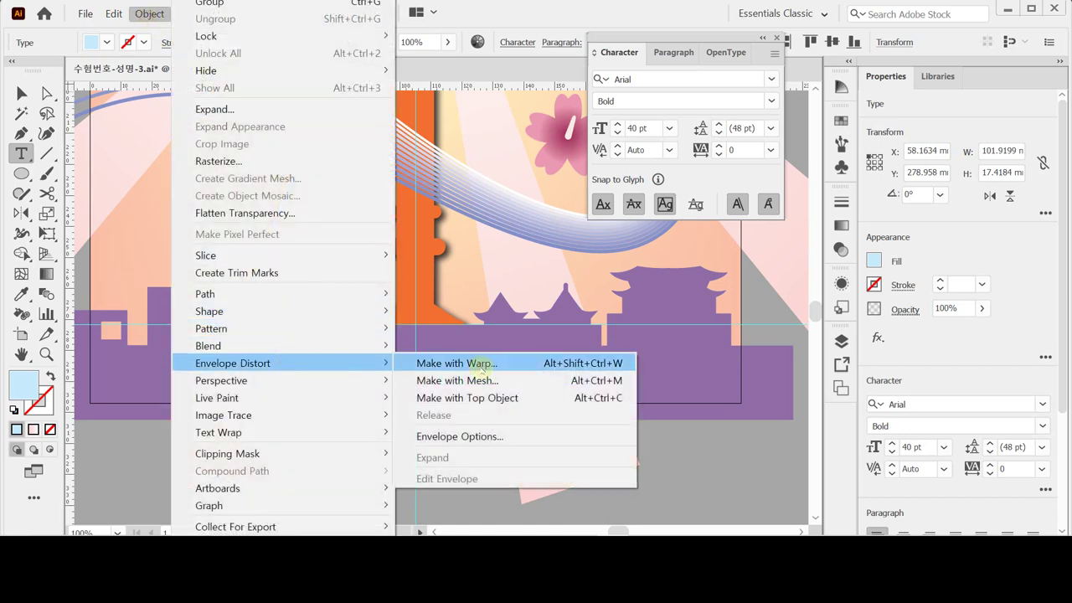
click(484, 364)
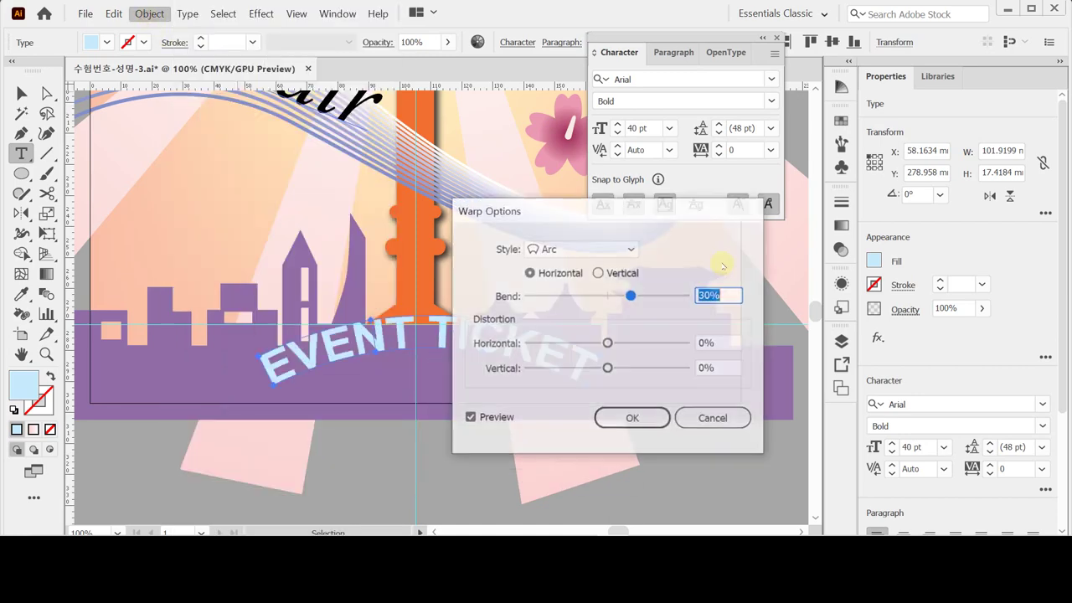
drag(607, 204, 747, 215)
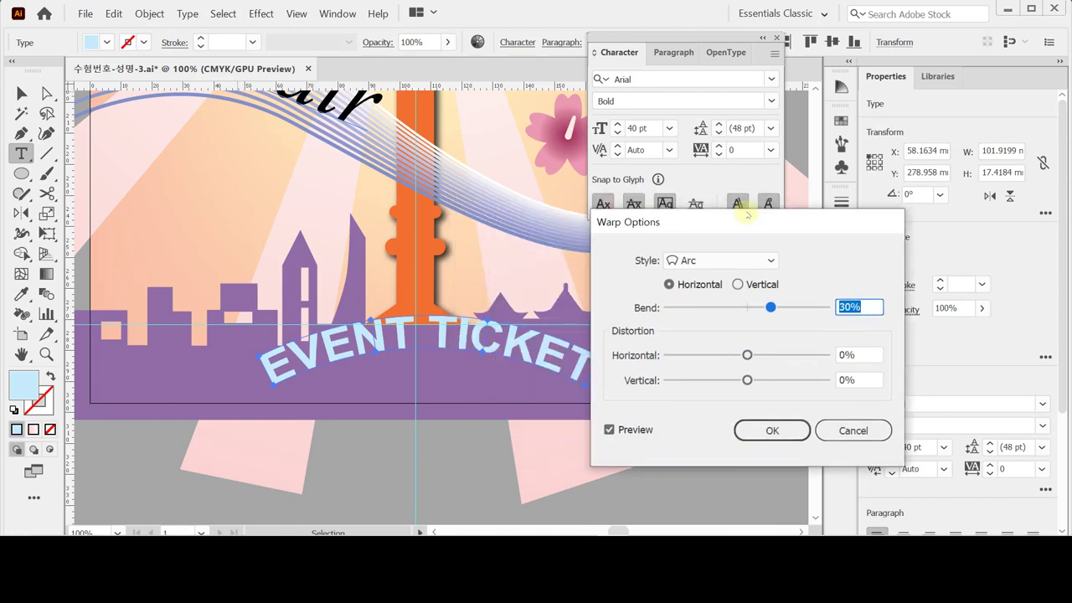
click(714, 261)
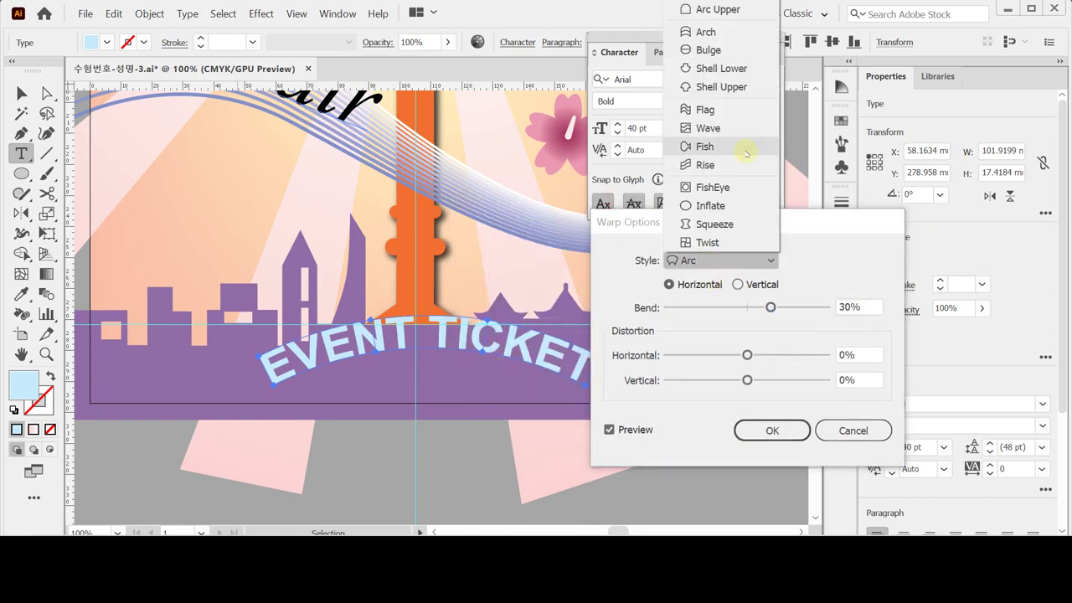
click(745, 151)
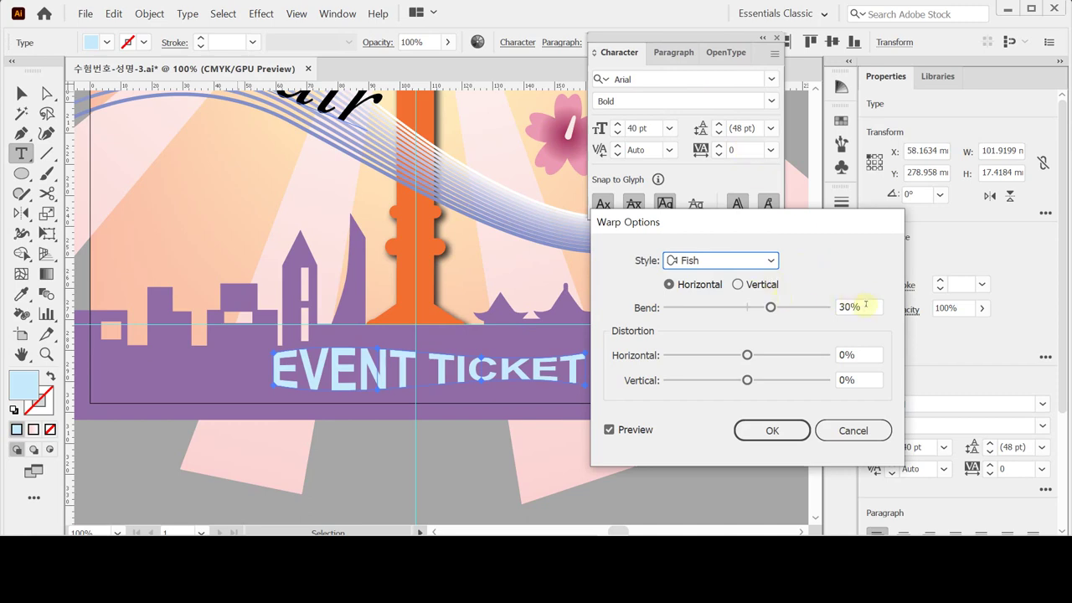
click(773, 431)
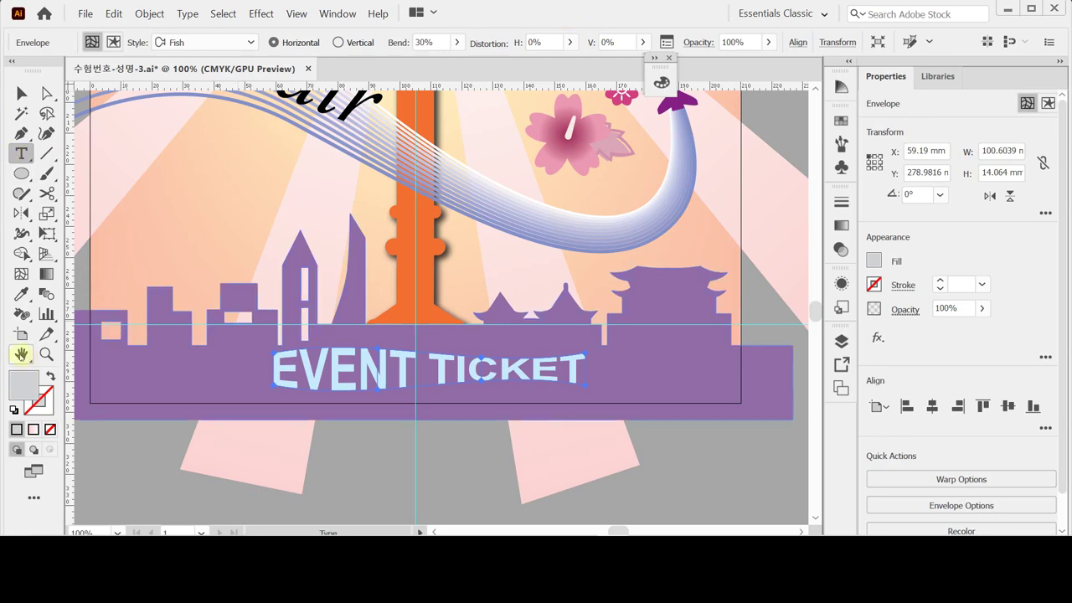
- Prepare the Rectangle tool with a solid green fill and no stroke
double_click(21, 354)
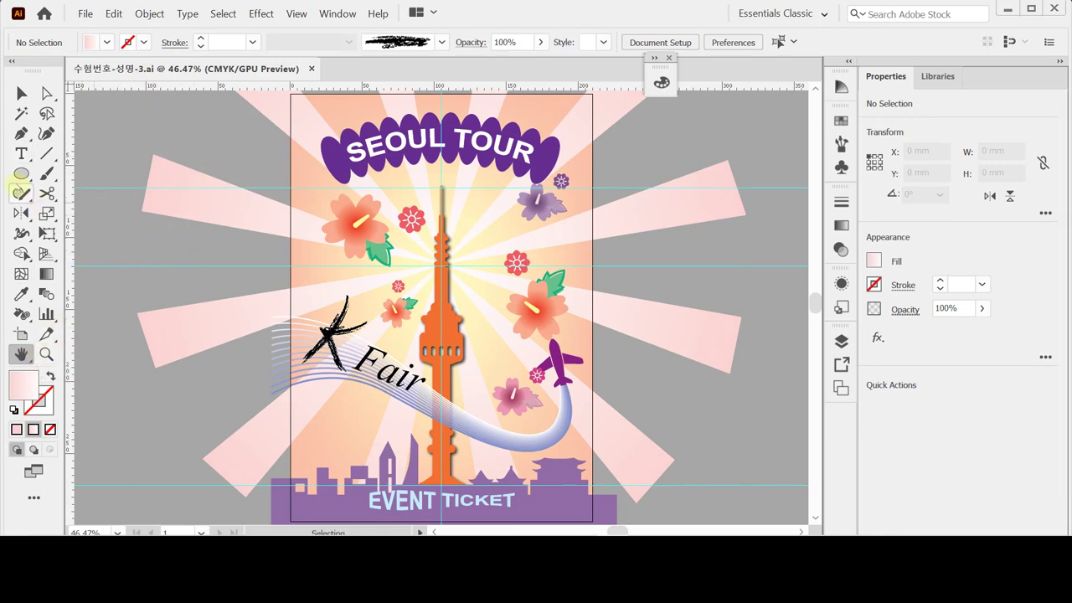
click(21, 173)
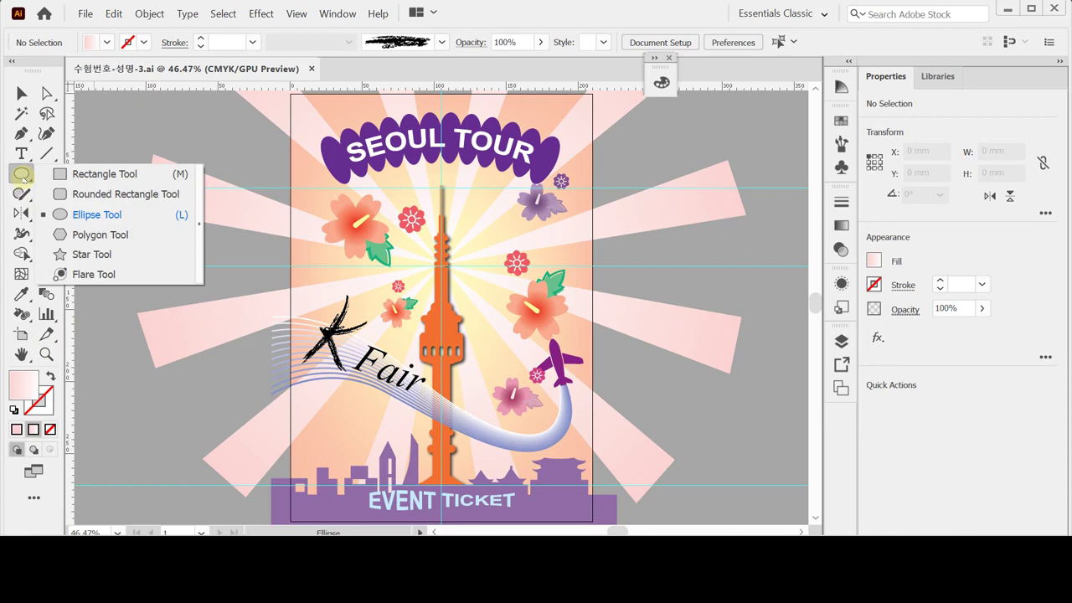
click(96, 173)
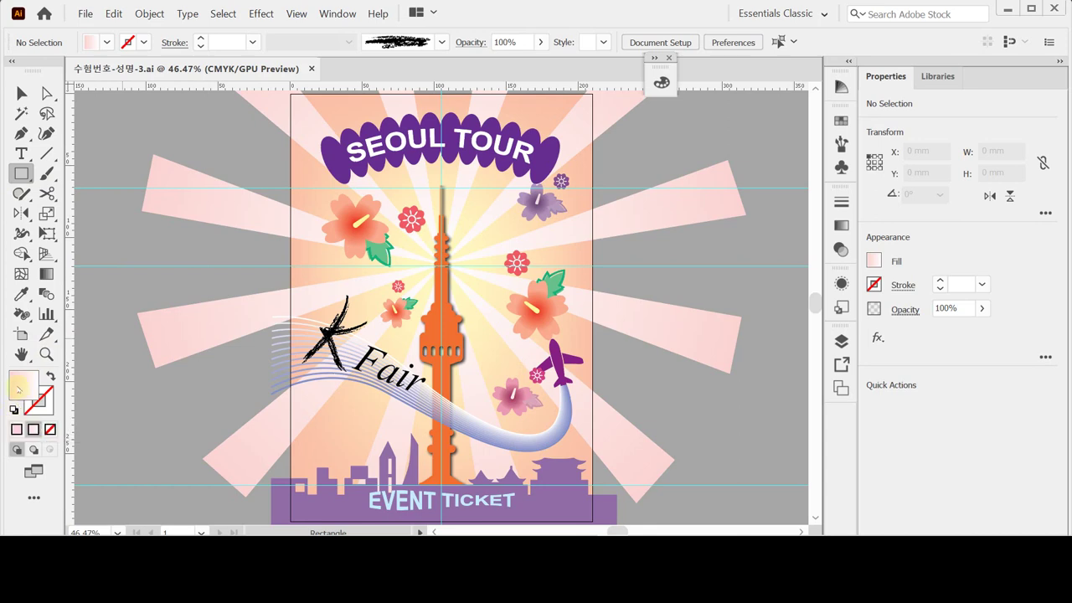
click(660, 81)
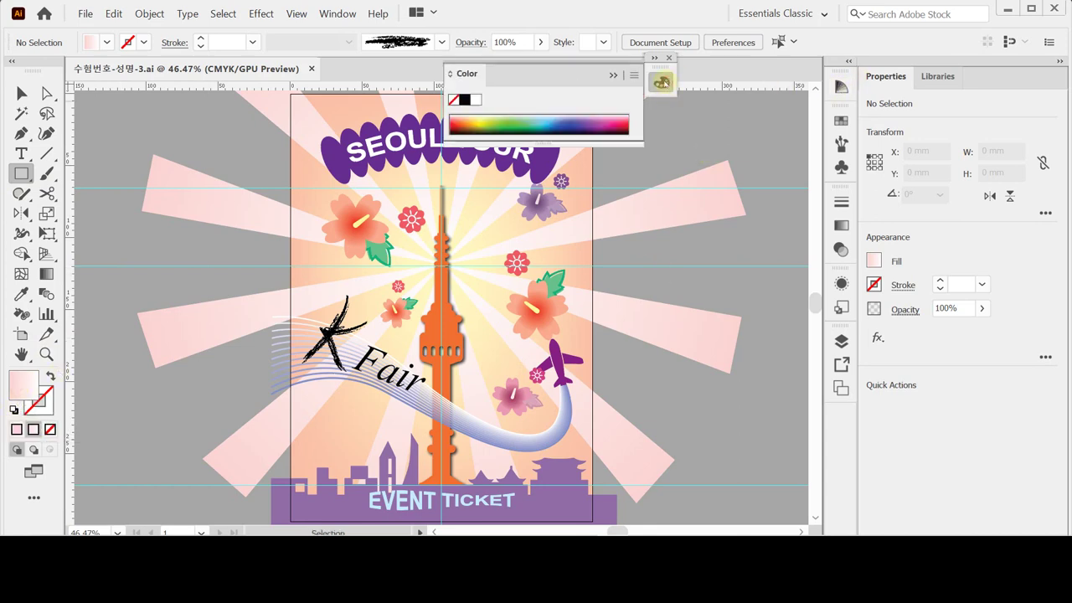
click(550, 118)
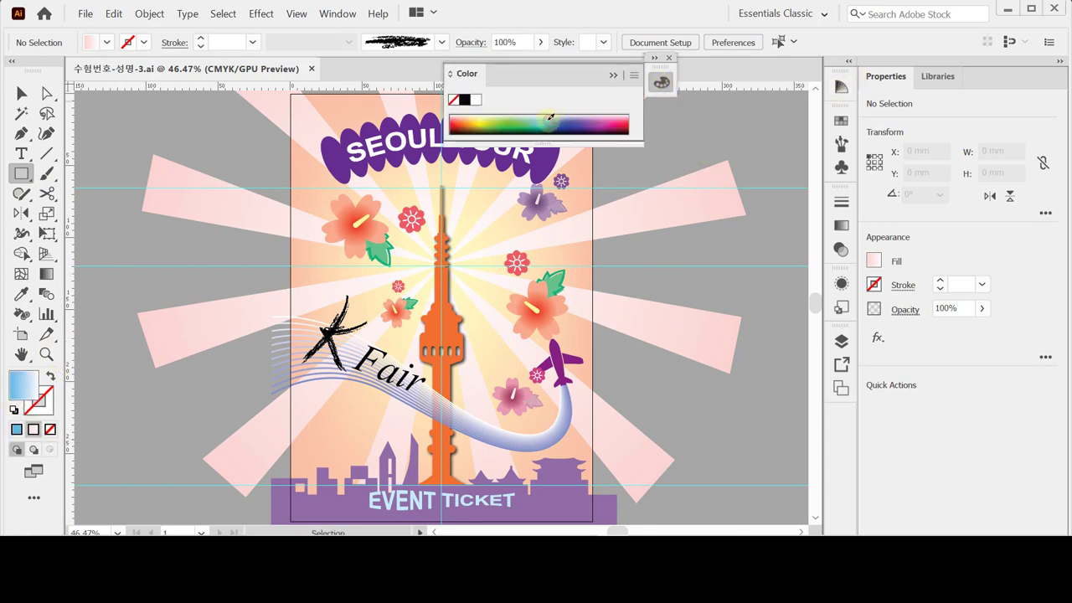
click(503, 124)
click(14, 410)
click(40, 405)
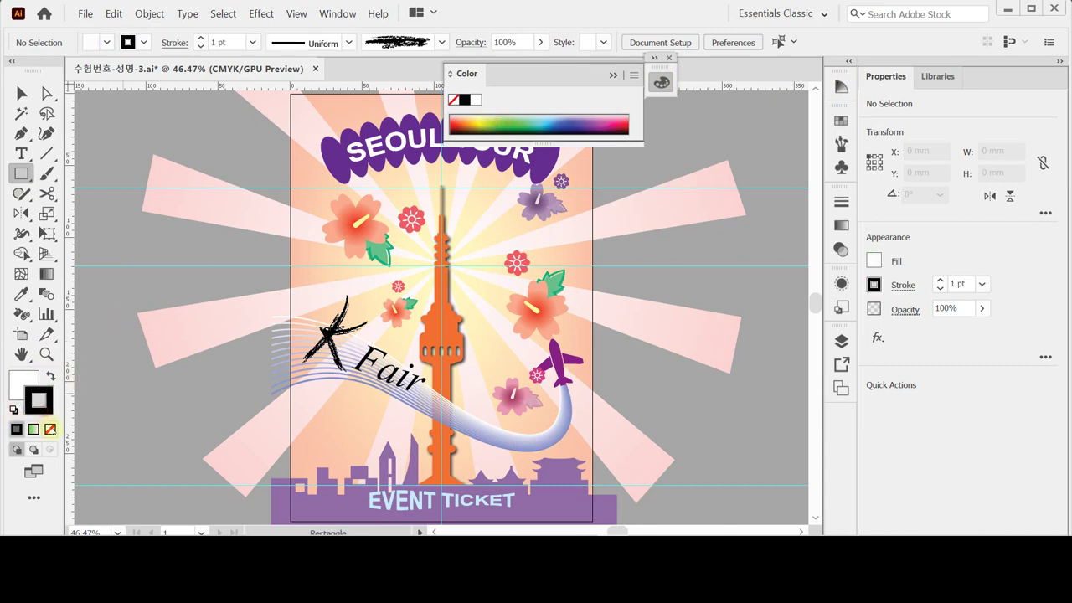
click(50, 429)
click(23, 384)
click(481, 124)
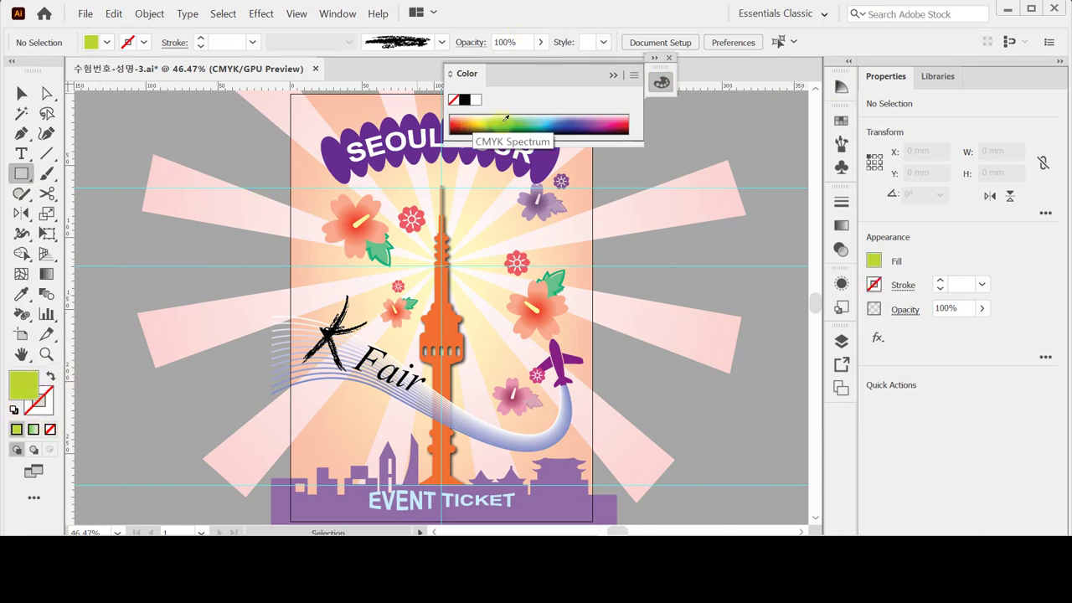
click(494, 123)
click(661, 81)
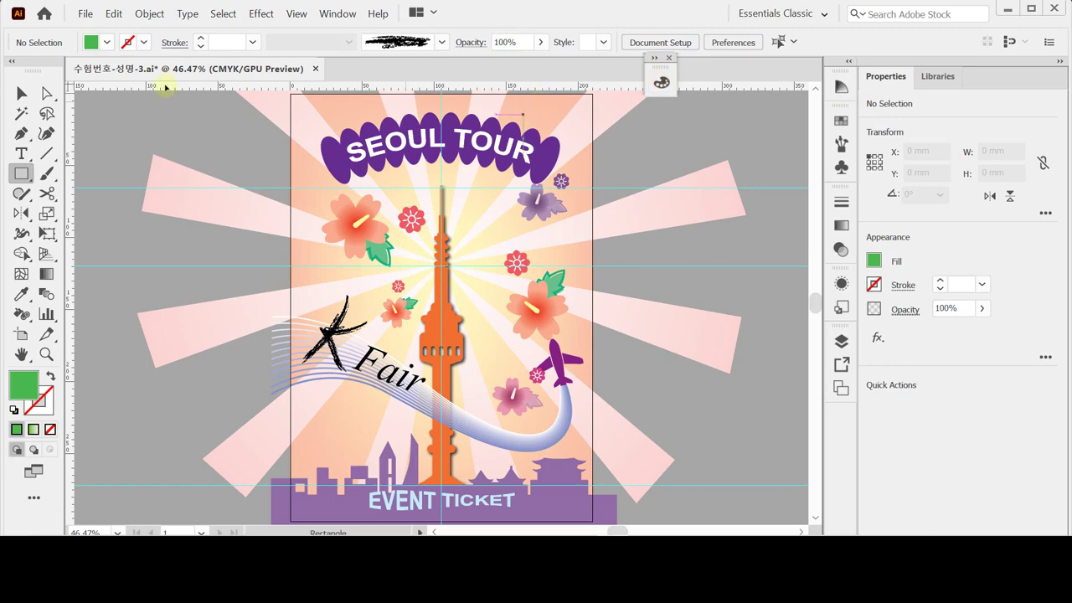
- Create a 210 x 297 mm rectangle from the artboard's top-left corner to cover the poster, and deselect it
key(ctrl+minus)
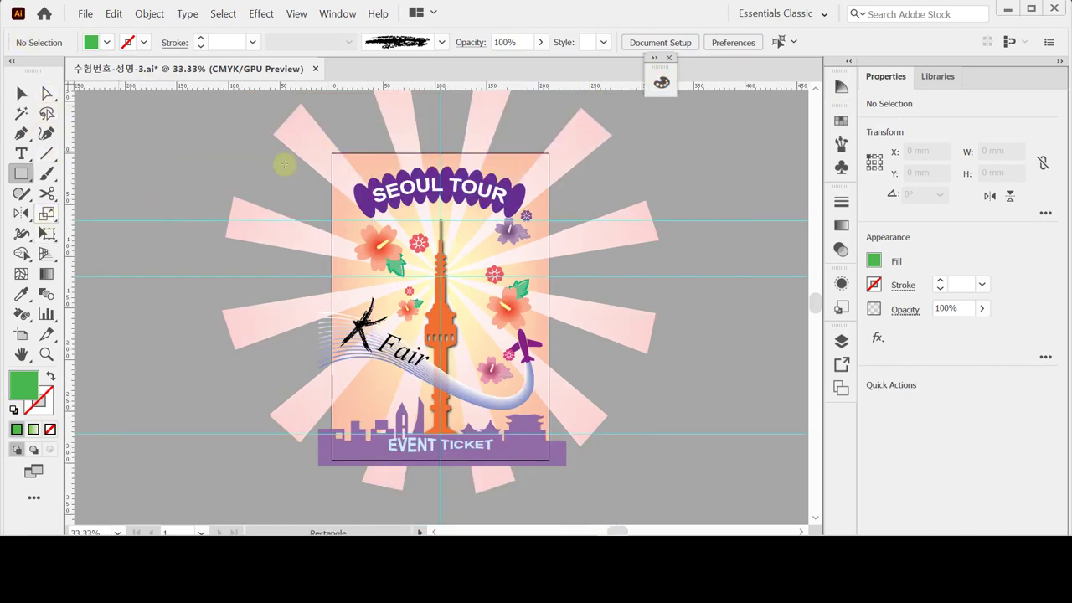
click(331, 154)
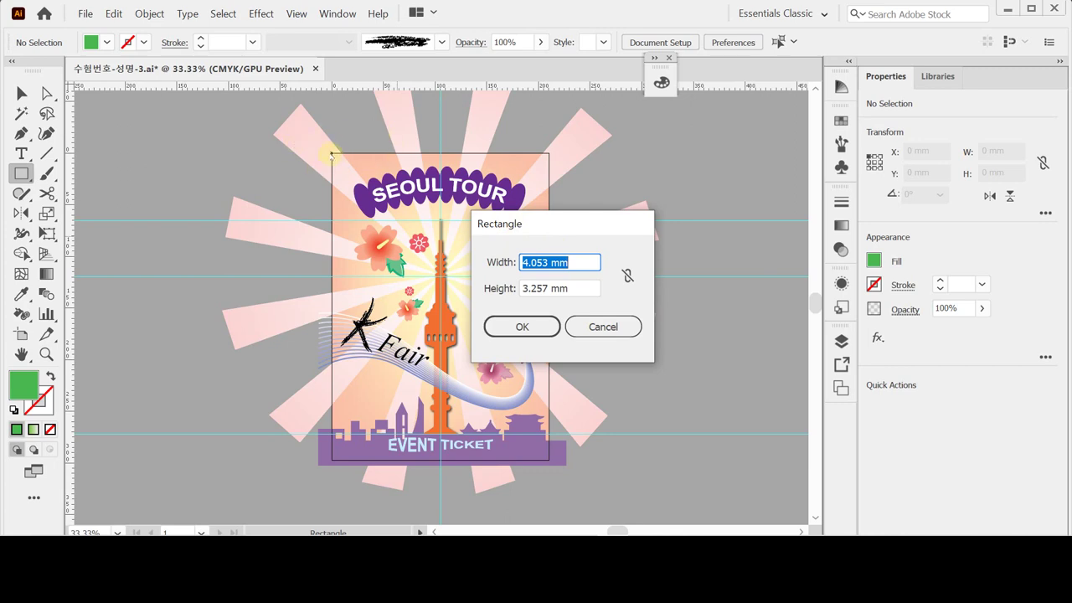
text(210)
key(Tab)
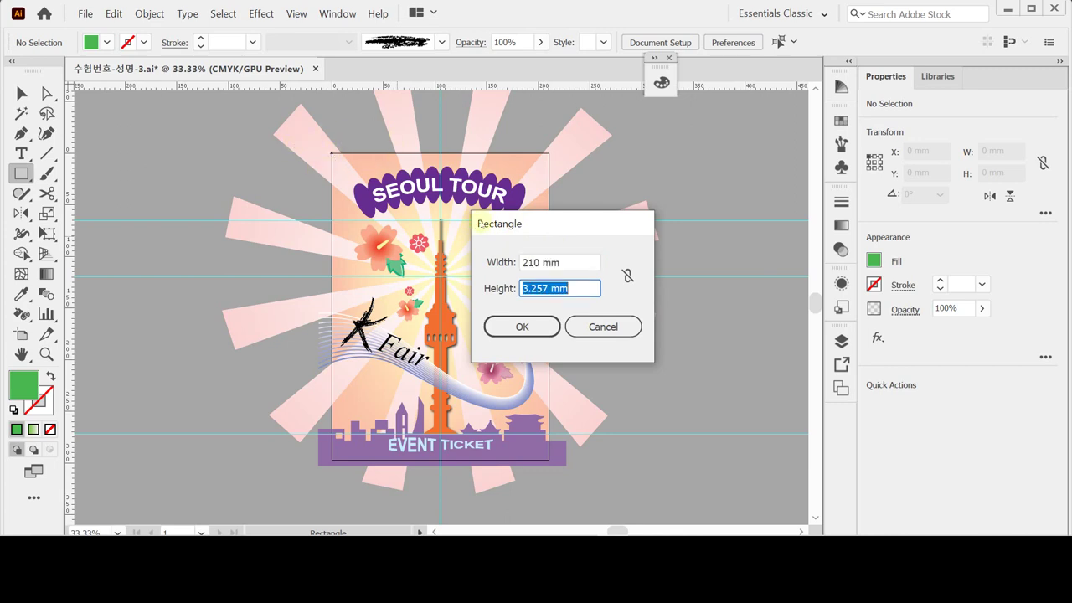
text(297)
key(Tab)
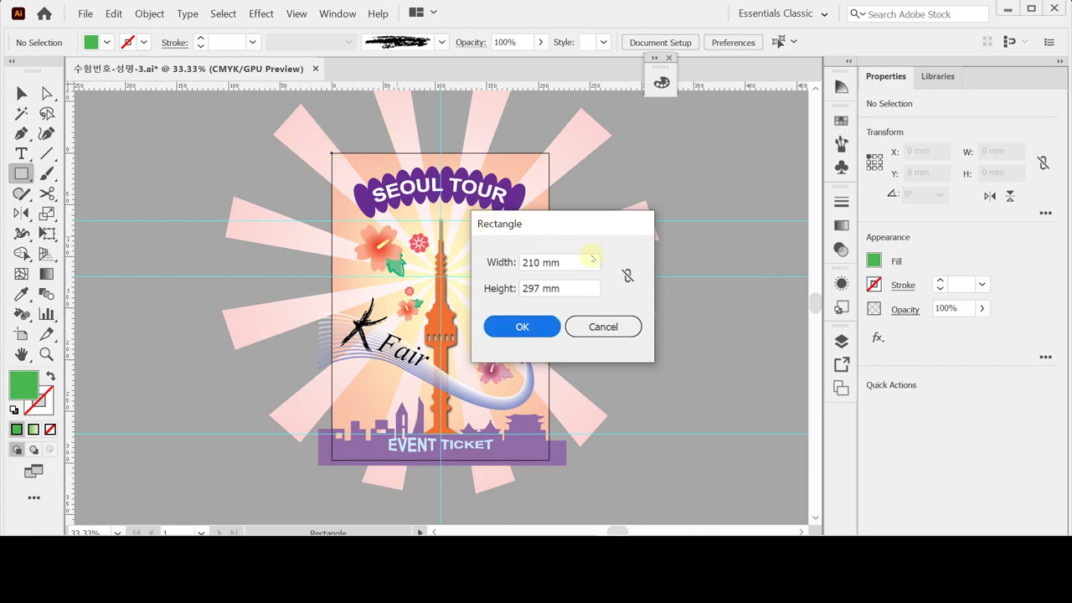
click(527, 330)
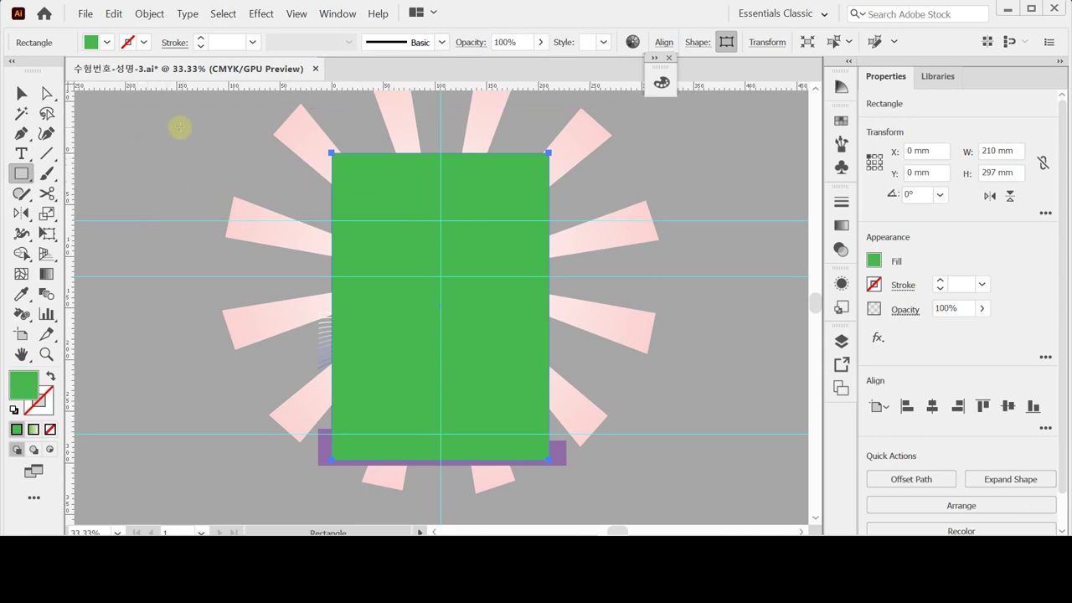
key(ctrl+shift+a)
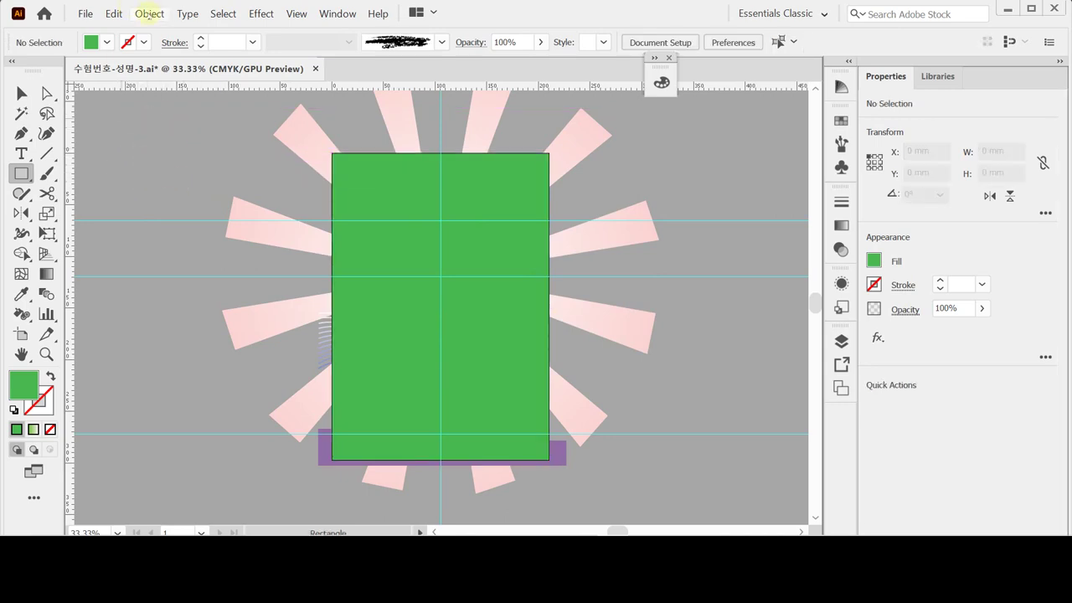
- Unlock all locked objects and select all the artwork together with the green rectangle
click(149, 13)
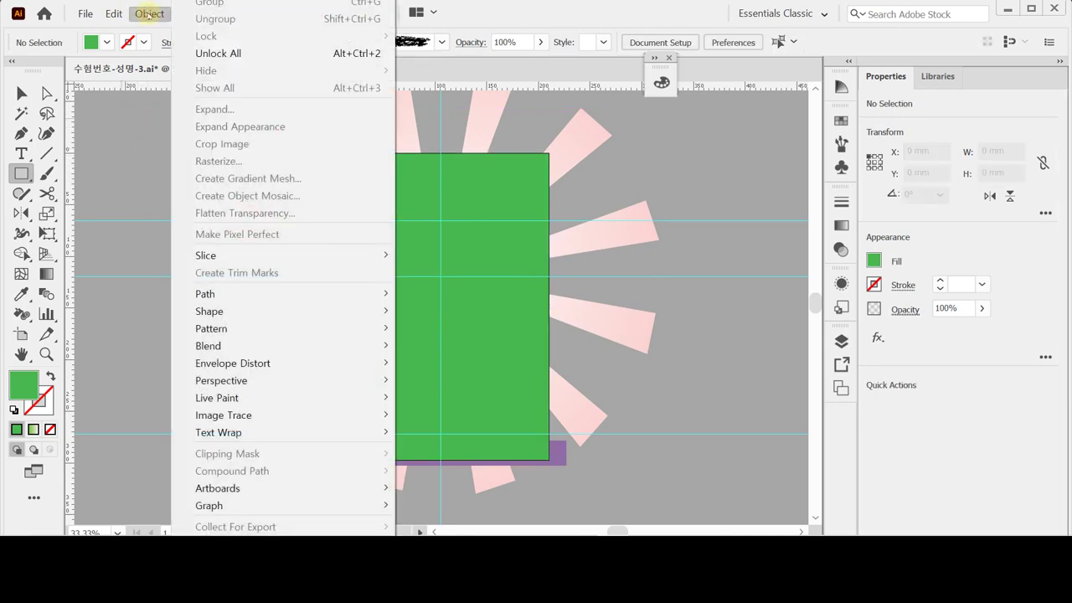
click(220, 55)
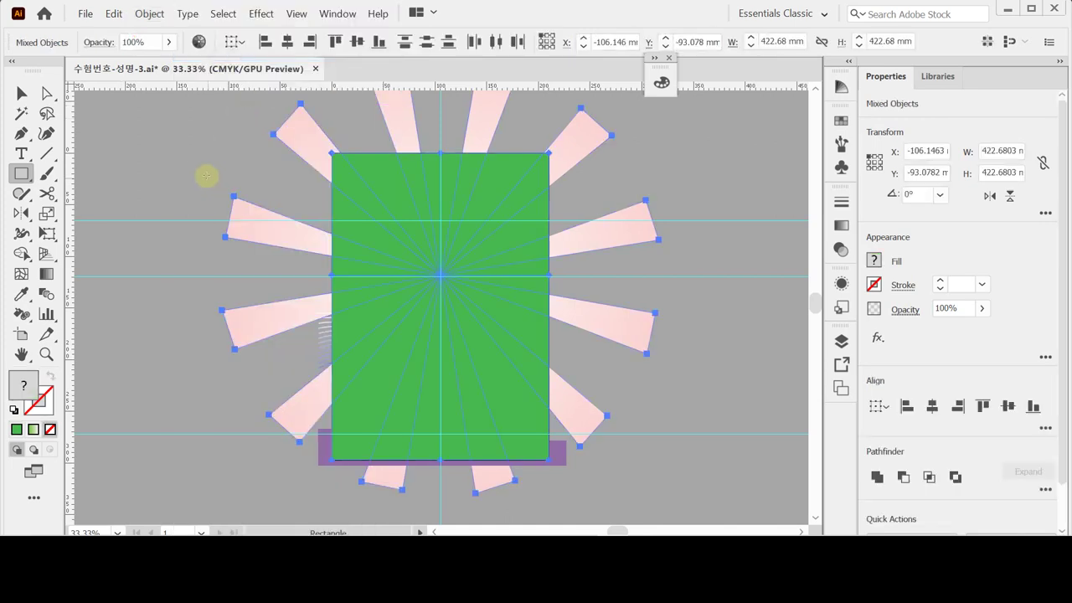
key(ctrl+a)
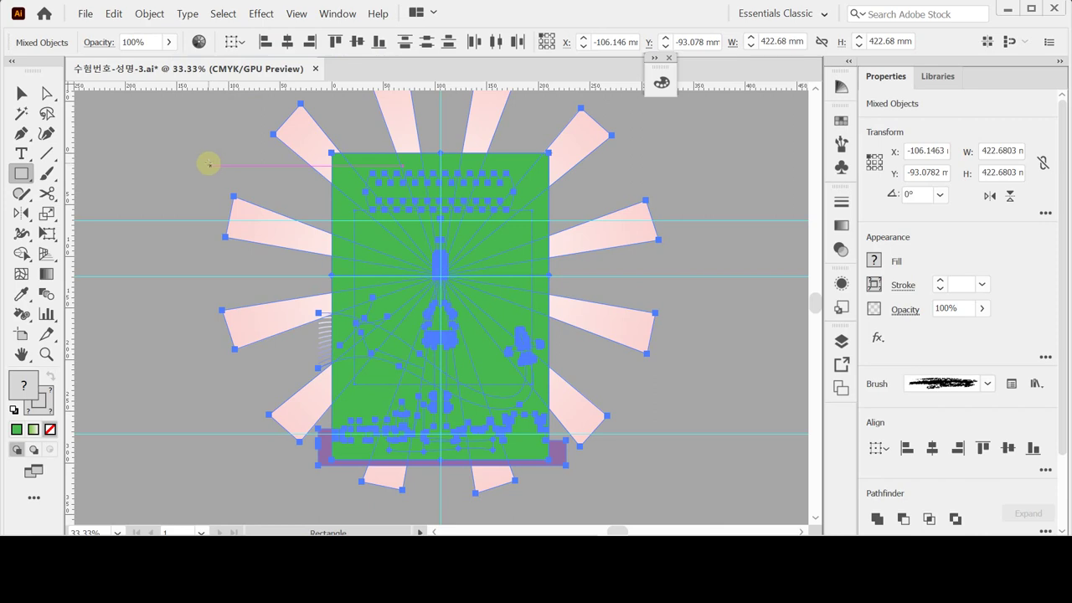
- Make a clipping mask from the green rectangle to trim all the selected artwork to the page, and deselect it
right_click(352, 175)
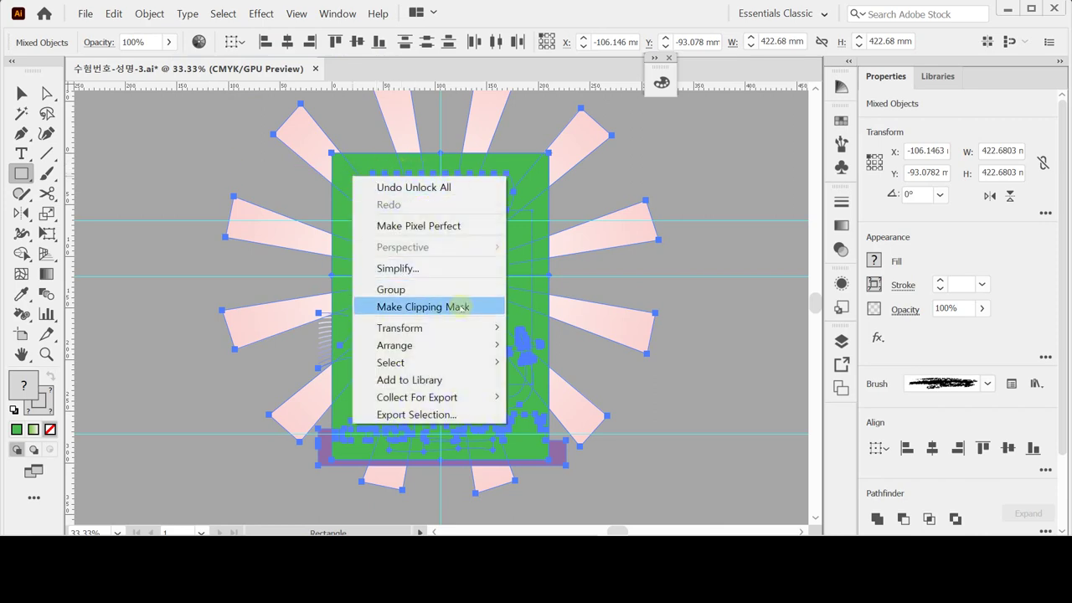
click(459, 306)
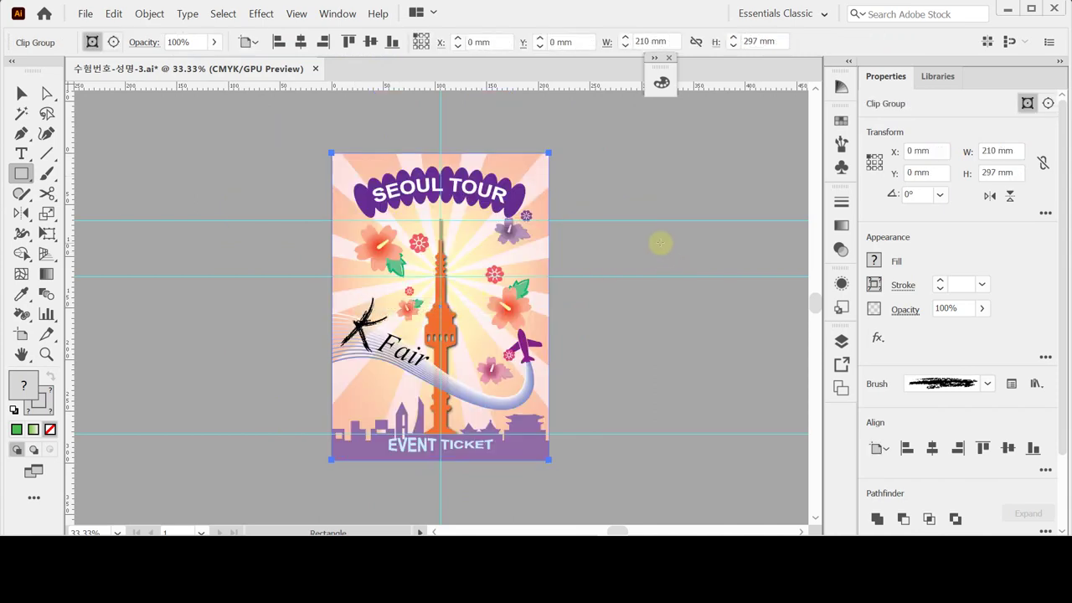
click(612, 247)
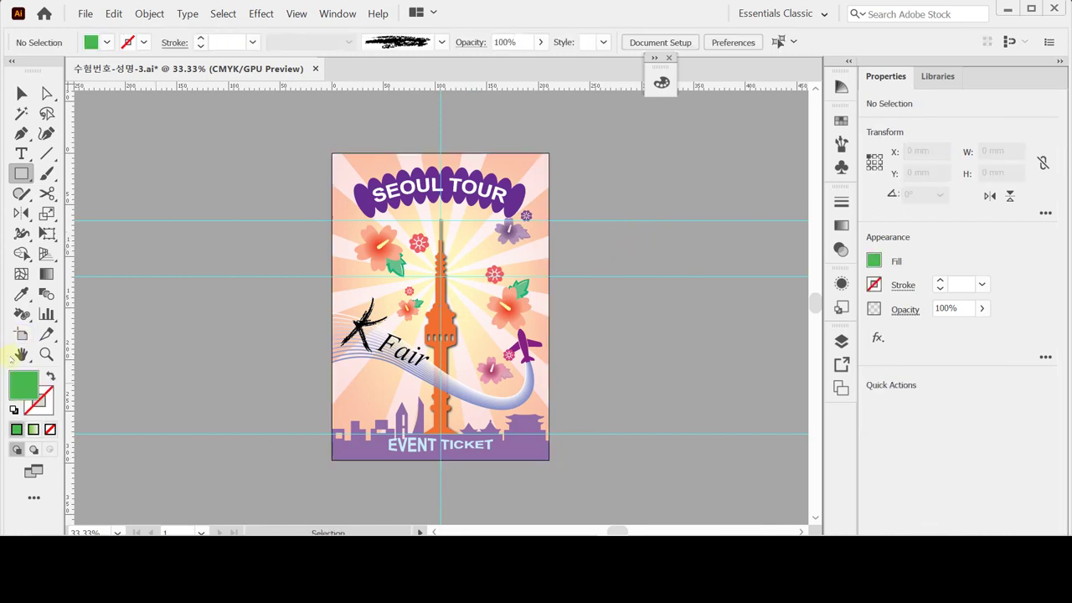
- Fit the artboard in the window, hide the guides and save the poster document
double_click(20, 354)
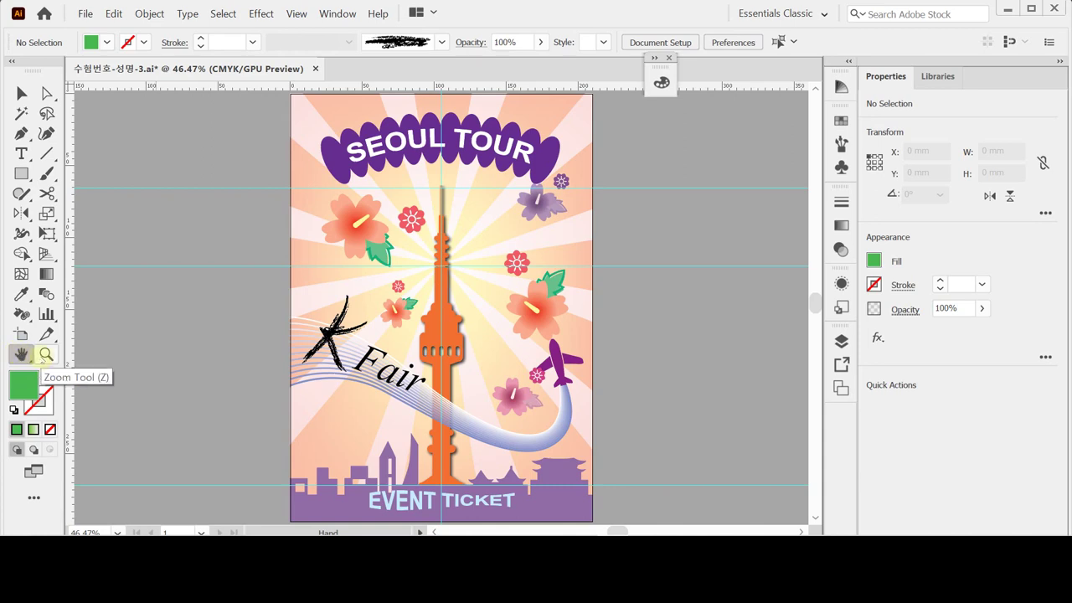
key(ctrl+semicolon)
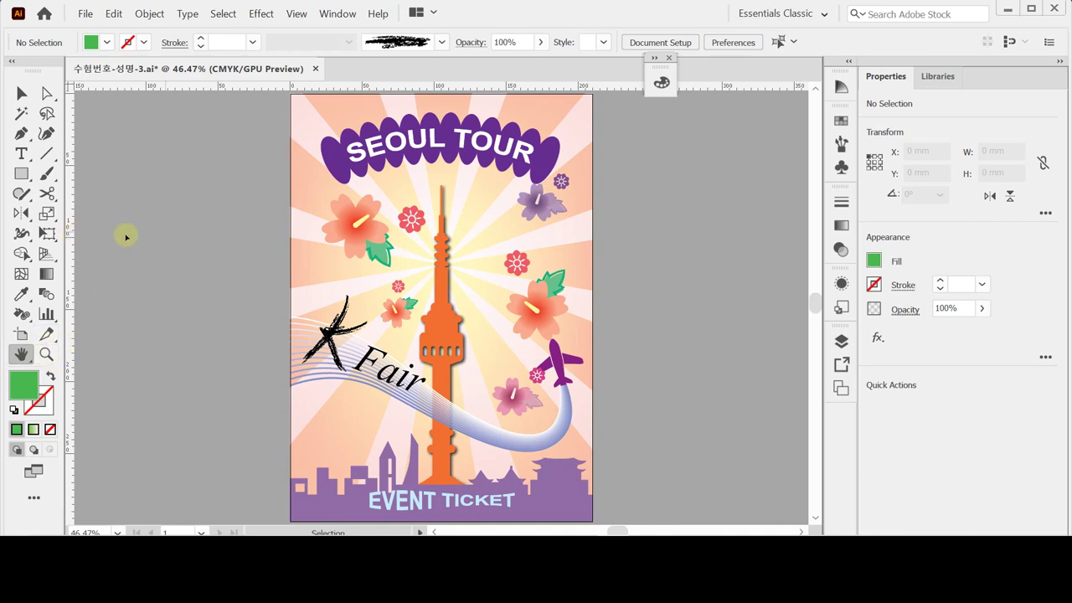
key(ctrl+s)
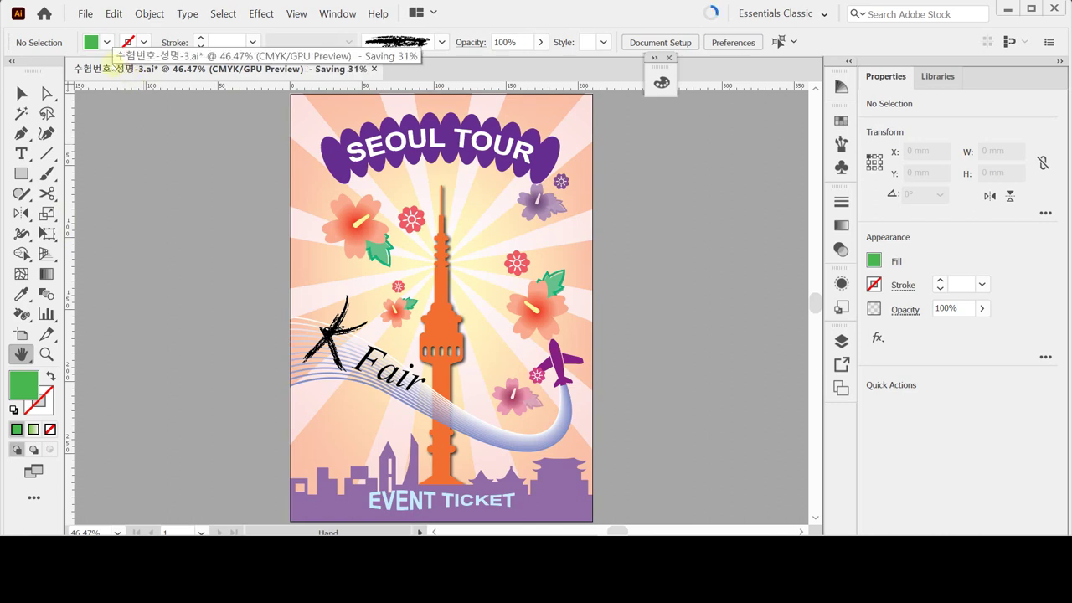
- Save the poster as 수험번호-성명-3.ai in the GTQ folder, replacing the existing file, in Illustrator 2020 format with the default options
click(85, 13)
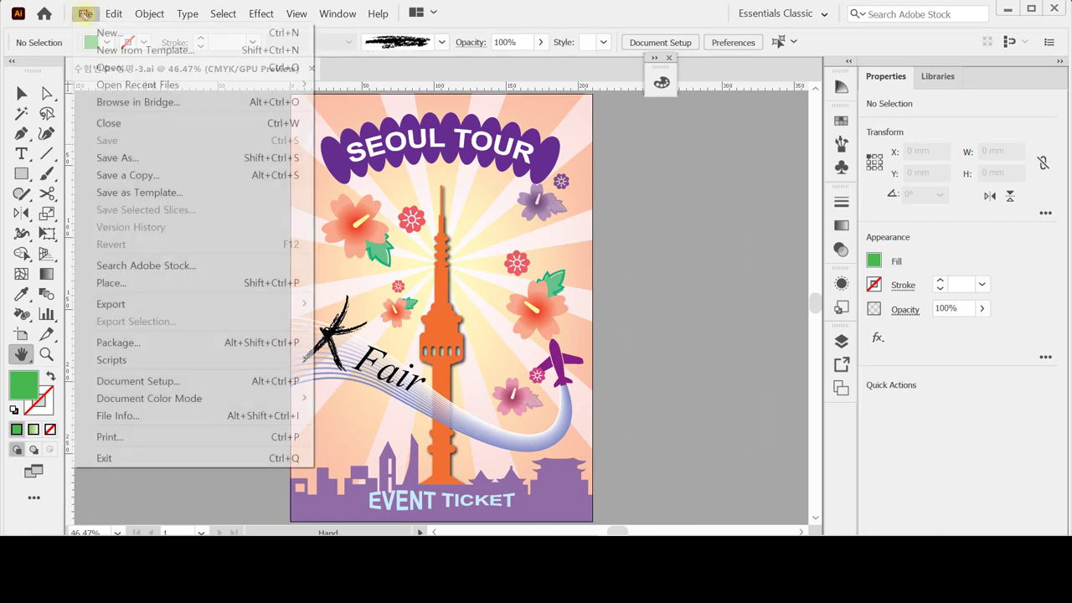
click(139, 158)
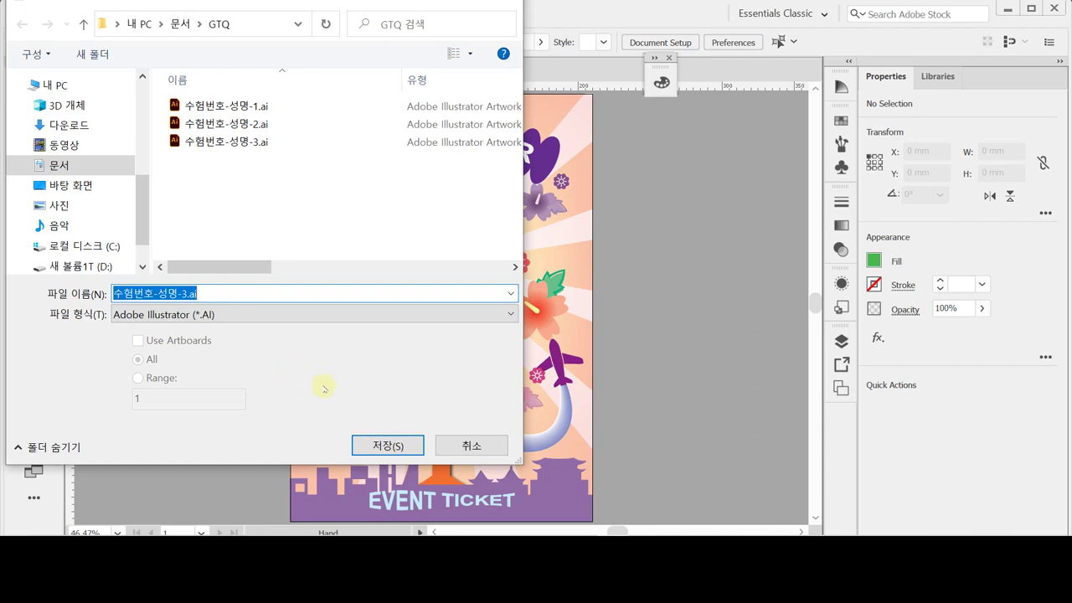
click(384, 444)
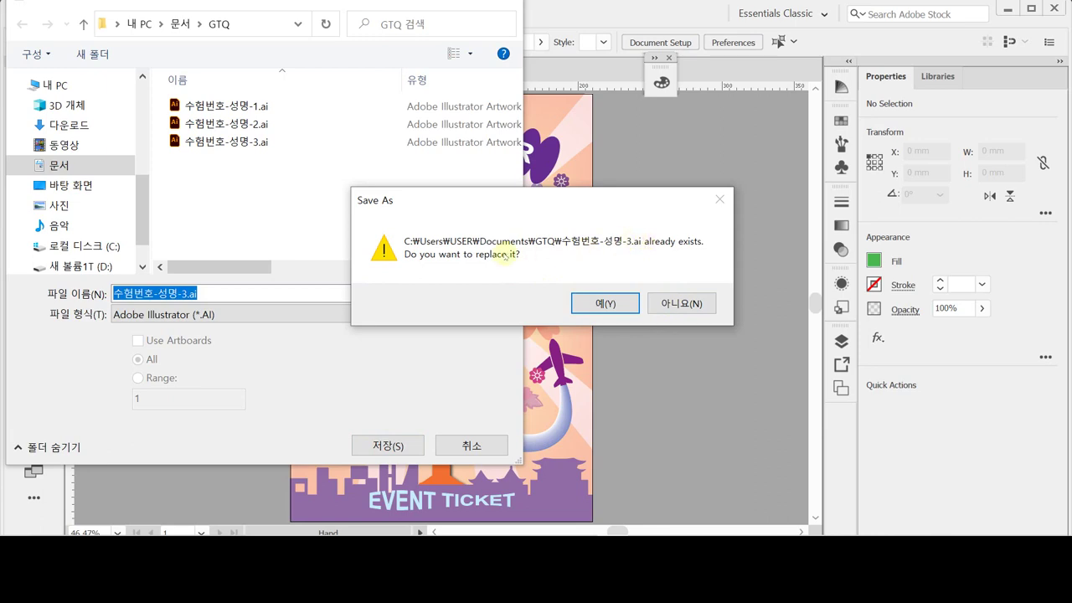
click(591, 308)
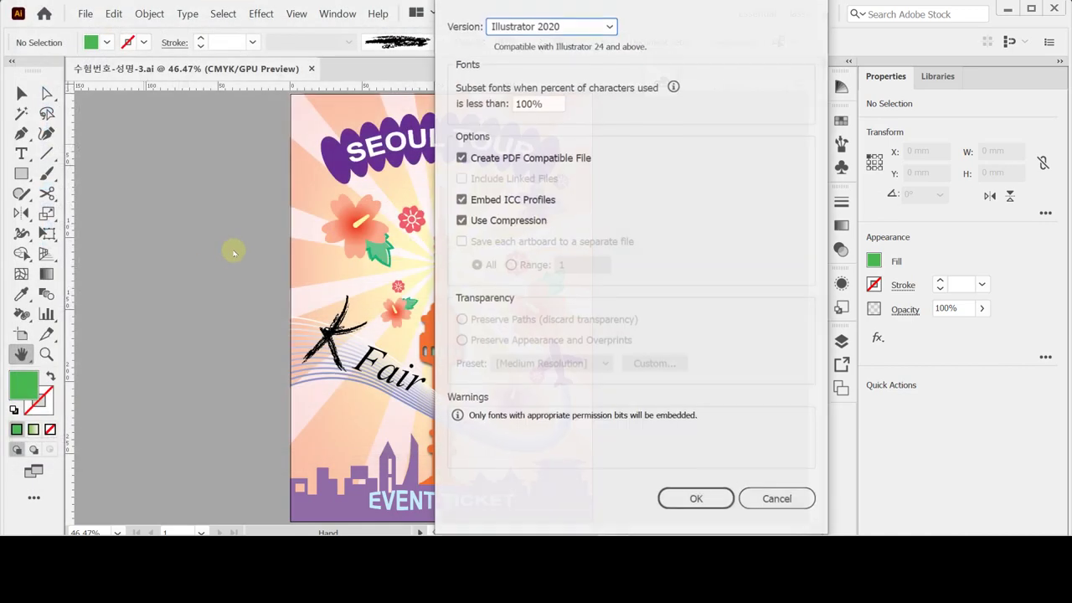
click(696, 499)
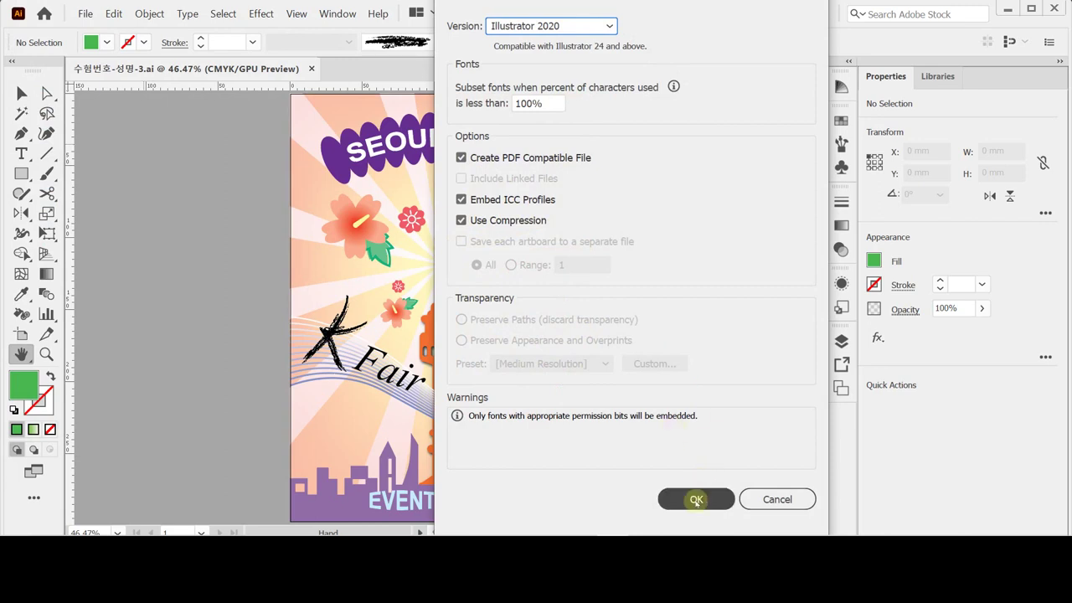